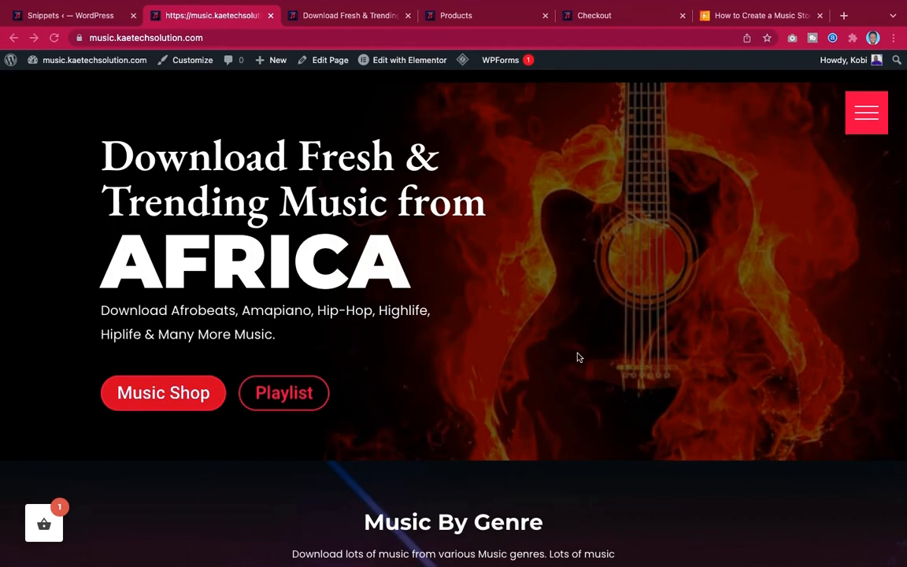
Examine the landing page's Music By Genre and Music By Artist sections, and view its full-screen navigation menu.
{"action": "scroll", "coordinate": [577, 357], "scroll_direction": "down", "scroll_amount": 5}
{"action": "scroll", "coordinate": [577, 357], "scroll_direction": "down", "scroll_amount": 6}
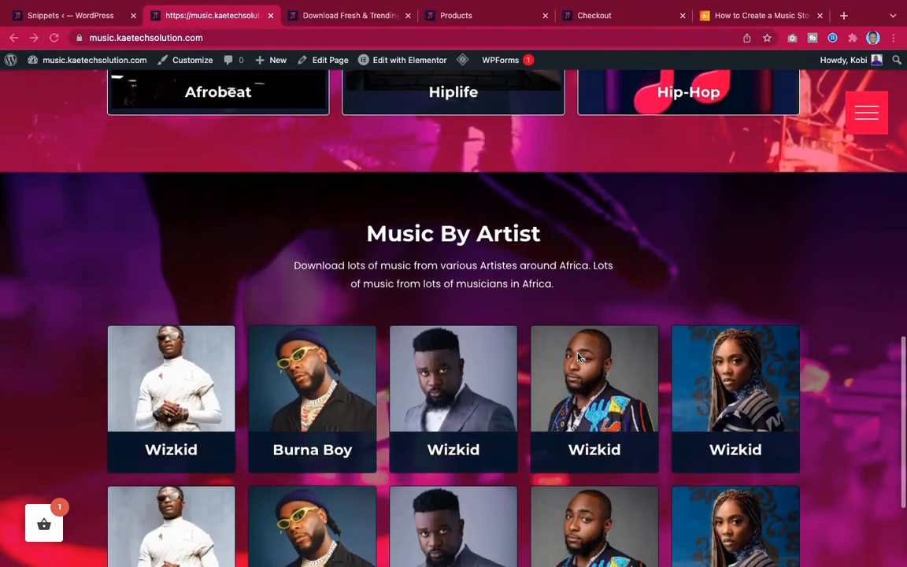
{"action": "scroll", "coordinate": [577, 357], "scroll_direction": "up", "scroll_amount": 10}
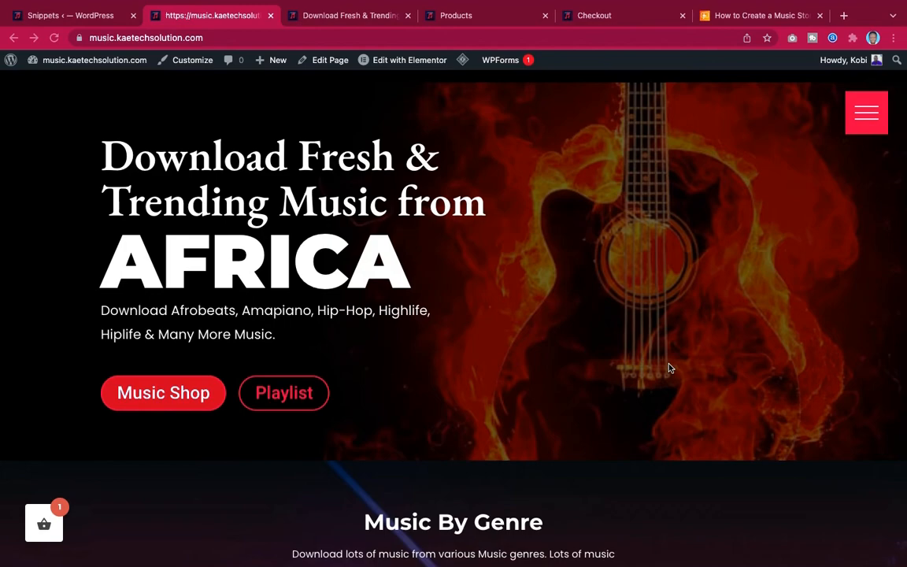
{"action": "scroll", "coordinate": [669, 368], "scroll_direction": "down", "scroll_amount": 7}
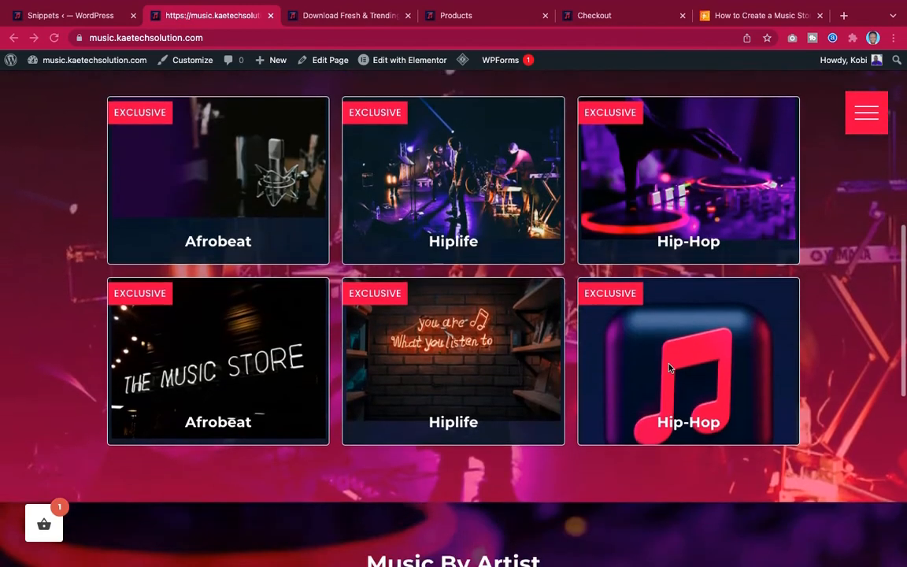
{"action": "scroll", "coordinate": [669, 368], "scroll_direction": "up", "scroll_amount": 7}
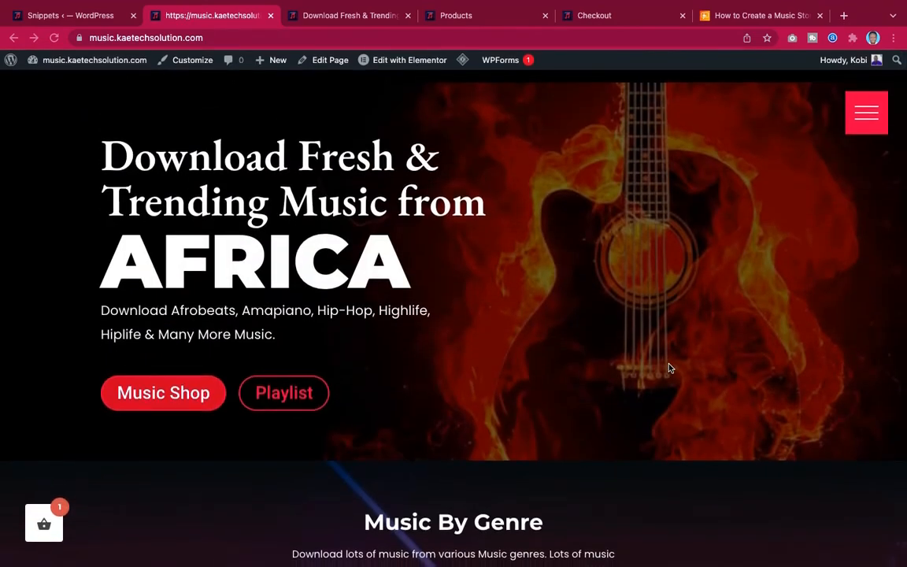
{"action": "scroll", "coordinate": [670, 368], "scroll_direction": "down", "scroll_amount": 10}
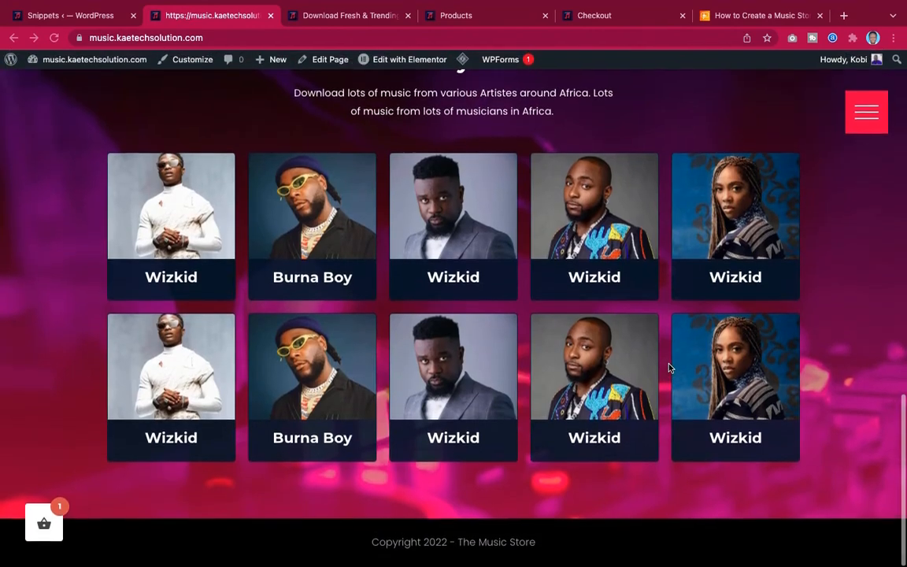
{"action": "scroll", "coordinate": [669, 367], "scroll_direction": "up", "scroll_amount": 10}
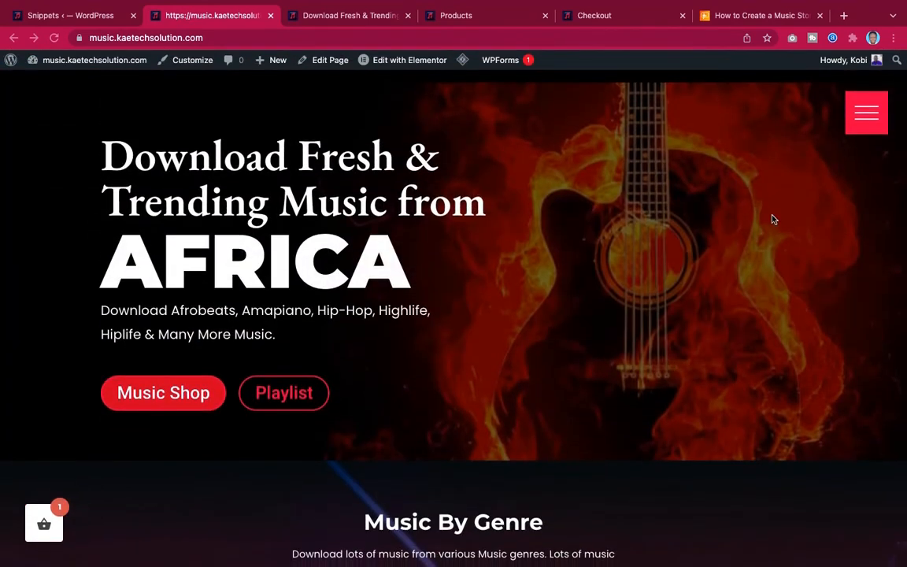
{"action": "left_click", "coordinate": [868, 117]}
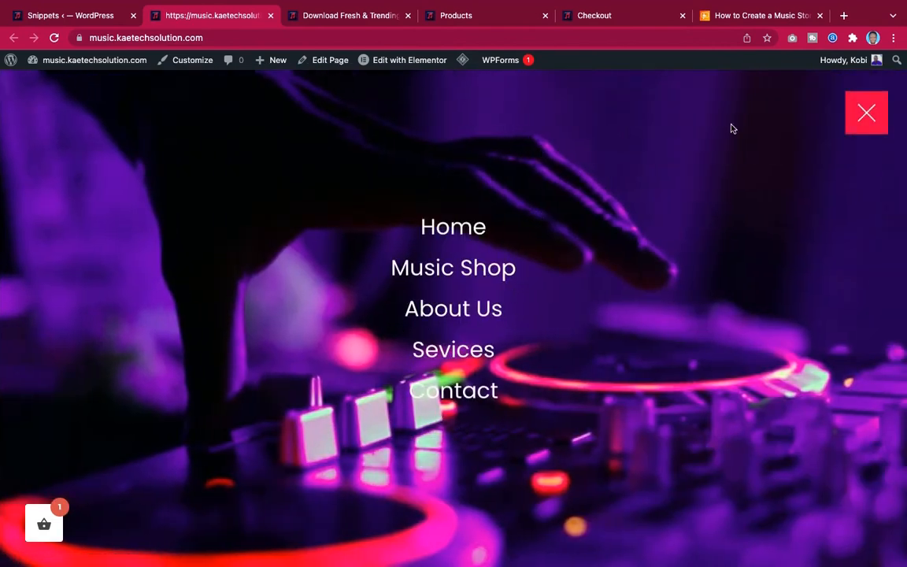
{"action": "left_click", "coordinate": [866, 113]}
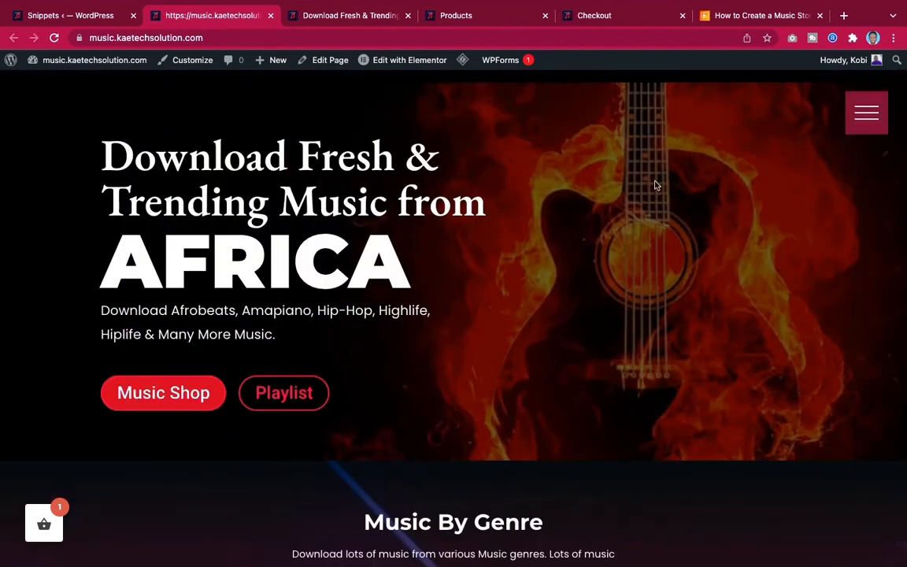
Review the music store home page, including its hero banner, country list, song albums and playlist player.
{"action": "left_click", "coordinate": [361, 15]}
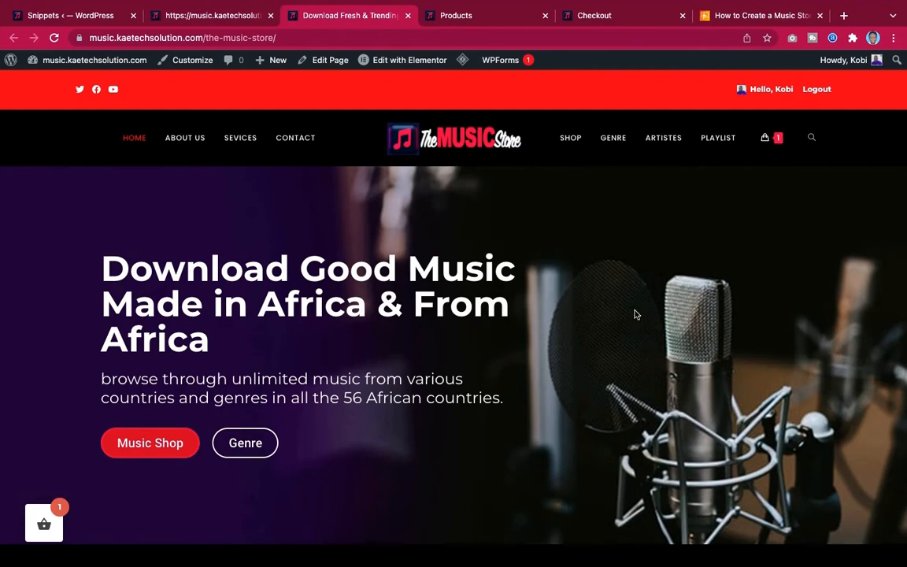
{"action": "scroll", "coordinate": [637, 314], "scroll_direction": "down", "scroll_amount": 10}
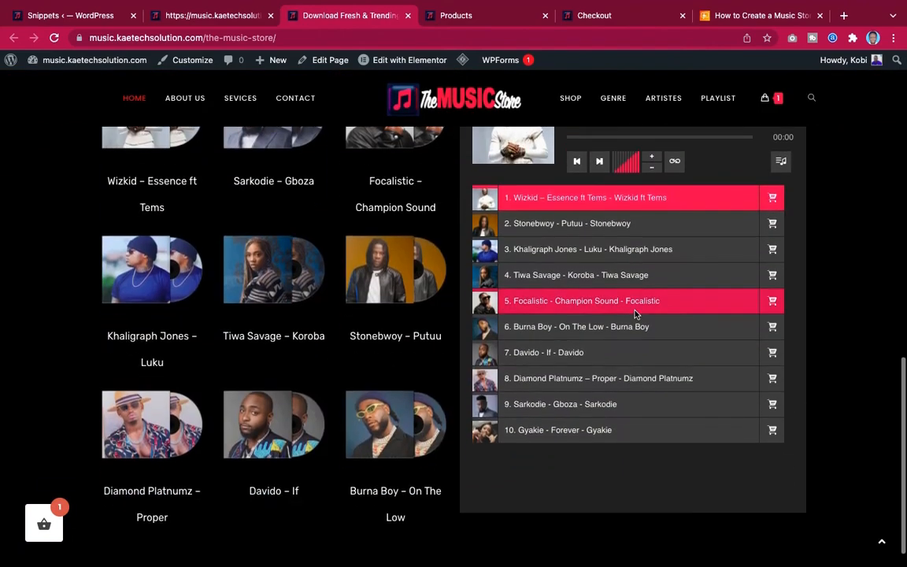
{"action": "scroll", "coordinate": [635, 313], "scroll_direction": "up", "scroll_amount": 6}
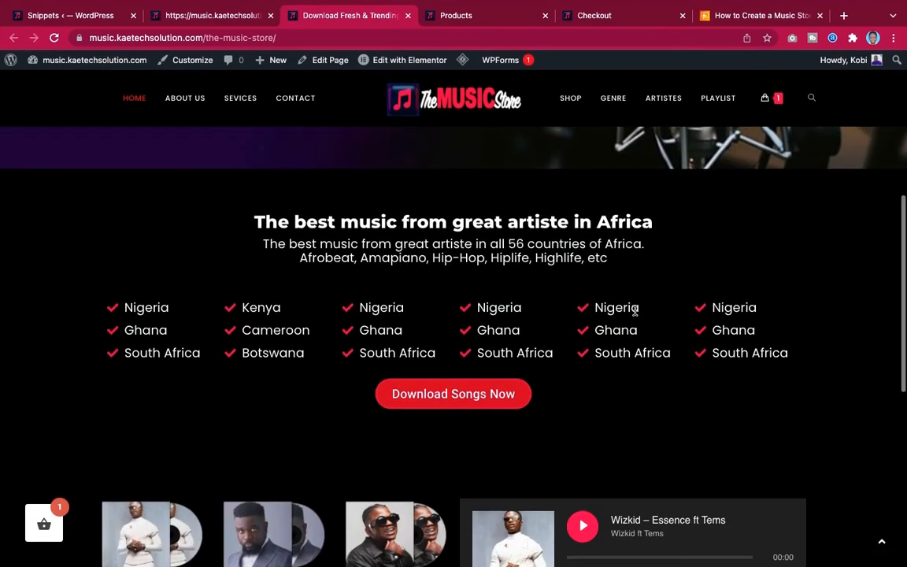
{"action": "scroll", "coordinate": [635, 311], "scroll_direction": "down", "scroll_amount": 2}
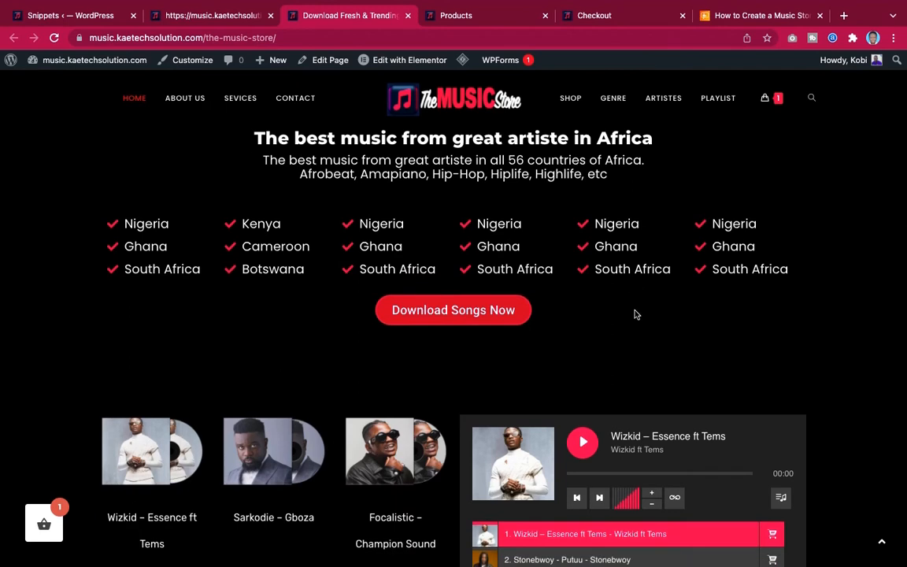
{"action": "scroll", "coordinate": [637, 314], "scroll_direction": "up", "scroll_amount": 10}
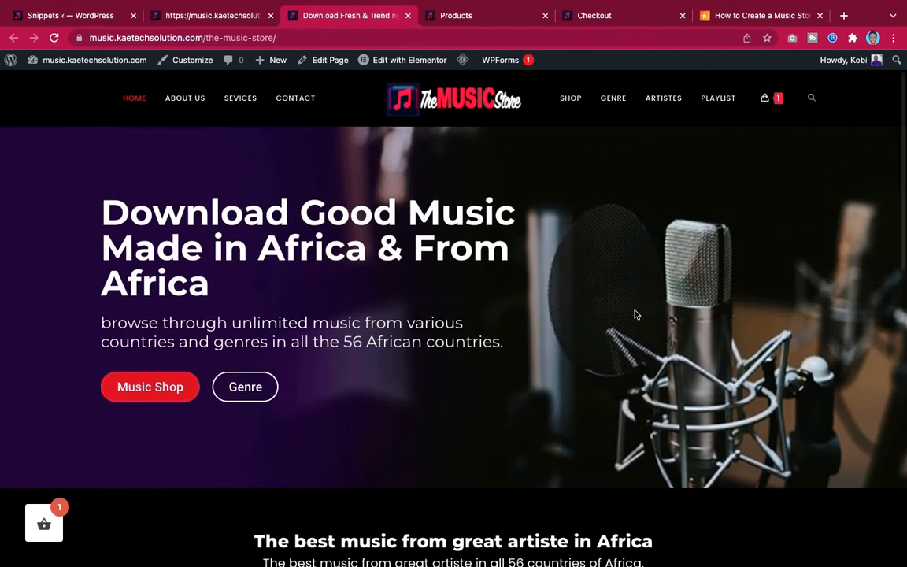
{"action": "scroll", "coordinate": [637, 314], "scroll_direction": "down", "scroll_amount": 10}
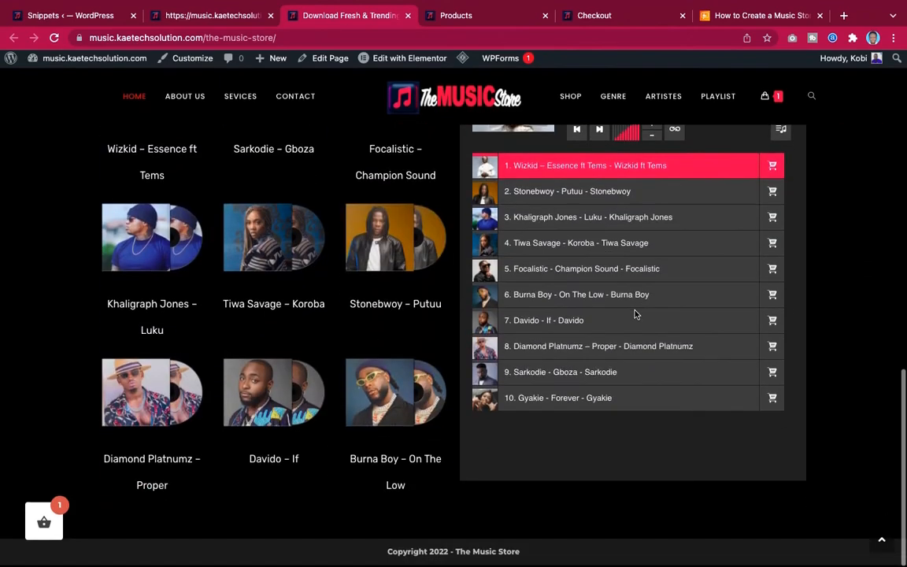
{"action": "scroll", "coordinate": [637, 314], "scroll_direction": "up", "scroll_amount": 8}
{"action": "scroll", "coordinate": [634, 314], "scroll_direction": "up", "scroll_amount": 2}
{"action": "scroll", "coordinate": [635, 314], "scroll_direction": "down", "scroll_amount": 10}
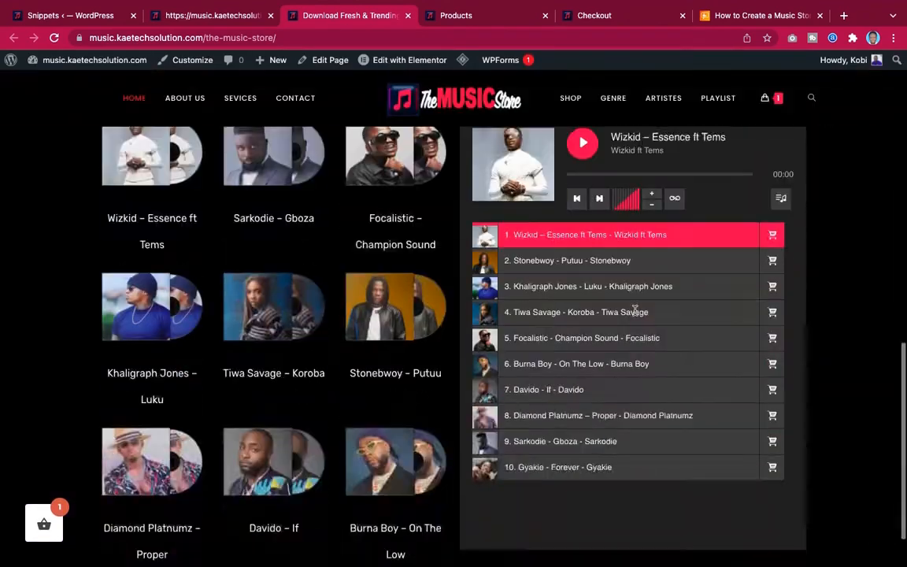
{"action": "scroll", "coordinate": [601, 309], "scroll_direction": "up", "scroll_amount": 1}
{"action": "scroll", "coordinate": [599, 307], "scroll_direction": "up", "scroll_amount": 5}
{"action": "scroll", "coordinate": [599, 307], "scroll_direction": "down", "scroll_amount": 5}
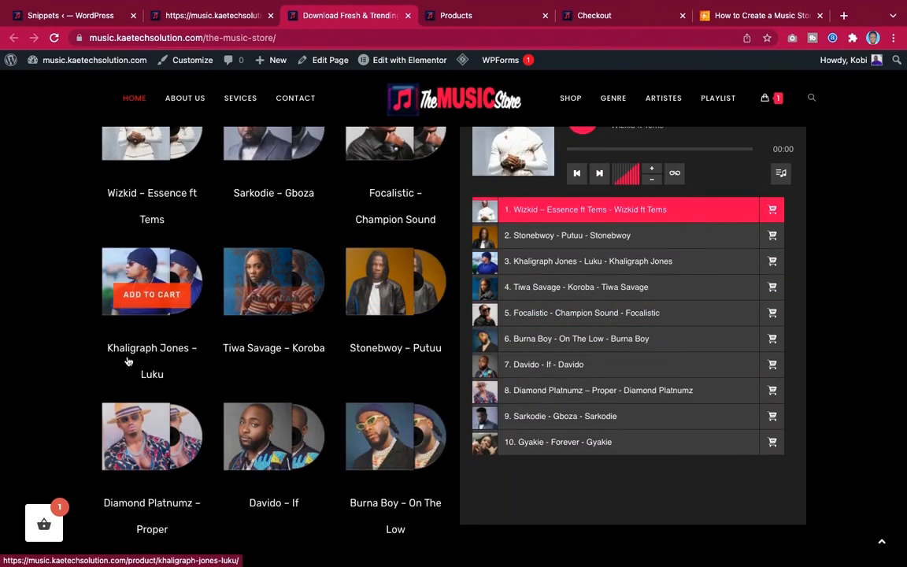
{"action": "scroll", "coordinate": [331, 318], "scroll_direction": "up", "scroll_amount": 10}
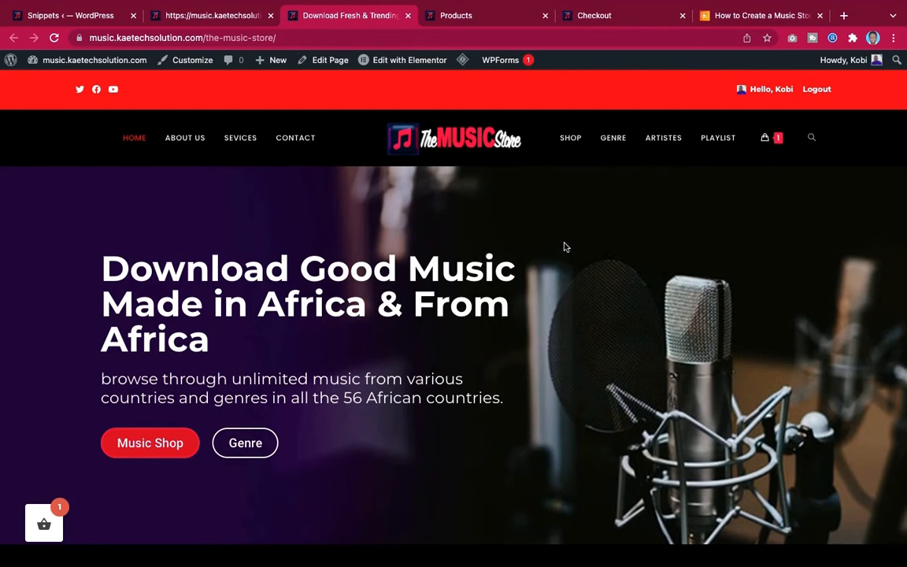
Examine the store's Products page with its song listings, prices and sidebar.
{"action": "left_click", "coordinate": [465, 19]}
{"action": "scroll", "coordinate": [677, 315], "scroll_direction": "down", "scroll_amount": 6}
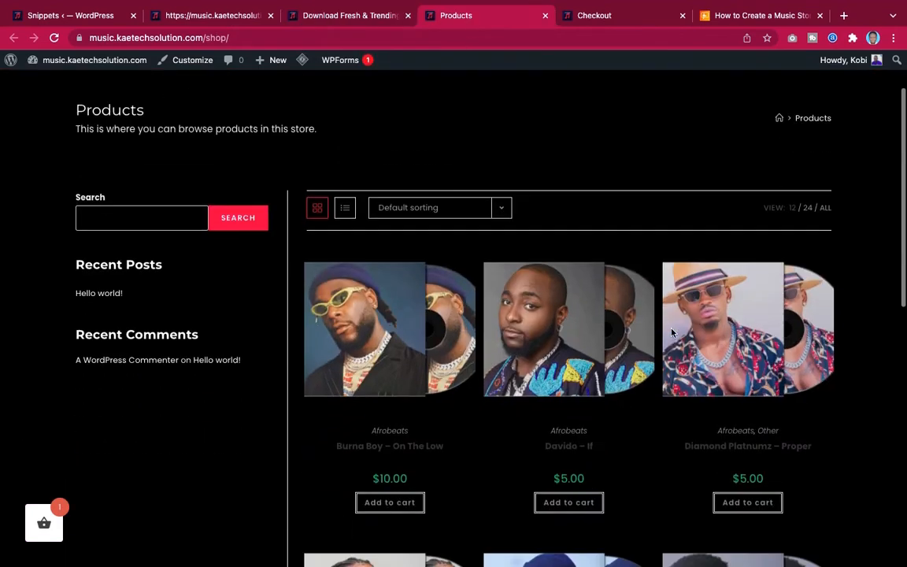
{"action": "scroll", "coordinate": [673, 334], "scroll_direction": "down", "scroll_amount": 3}
{"action": "scroll", "coordinate": [673, 334], "scroll_direction": "up", "scroll_amount": 5}
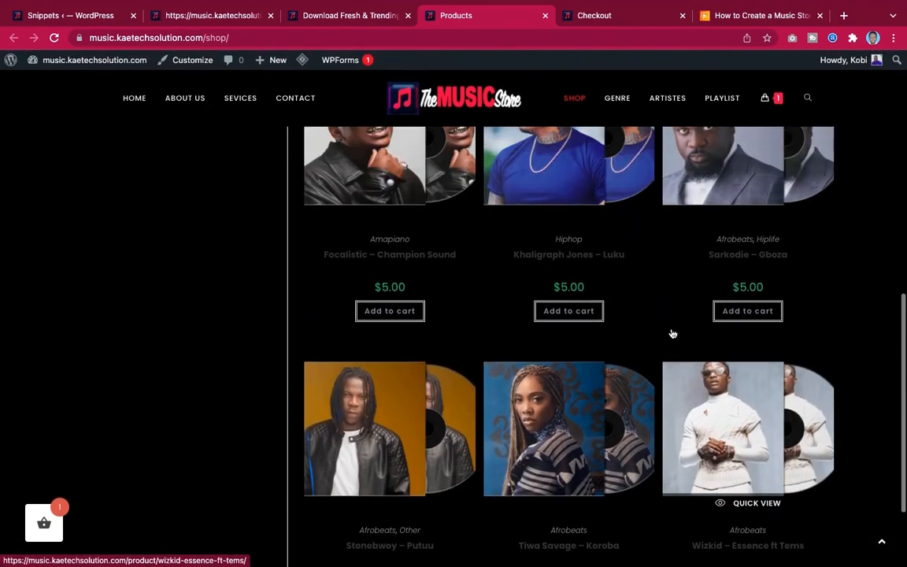
{"action": "scroll", "coordinate": [672, 334], "scroll_direction": "up", "scroll_amount": 4}
{"action": "scroll", "coordinate": [673, 333], "scroll_direction": "down", "scroll_amount": 5}
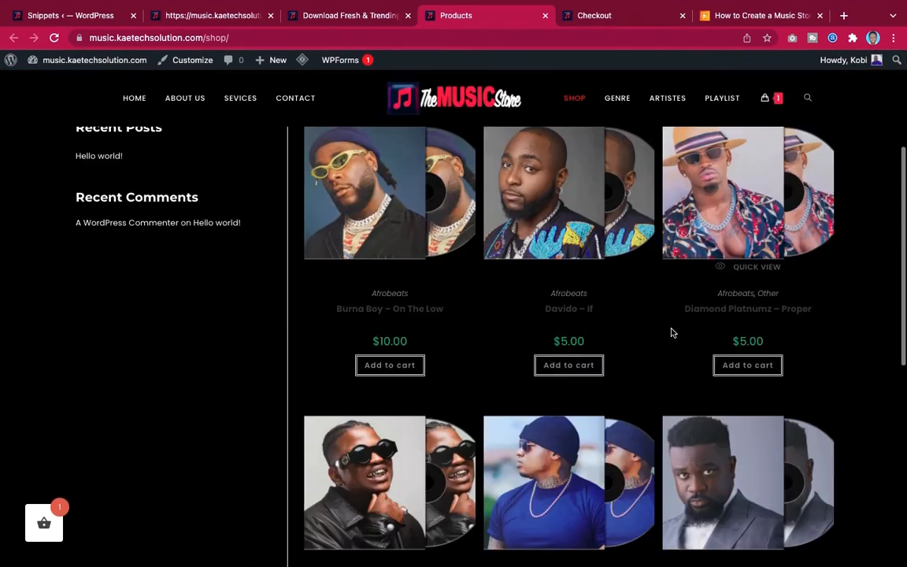
{"action": "scroll", "coordinate": [672, 333], "scroll_direction": "up", "scroll_amount": 5}
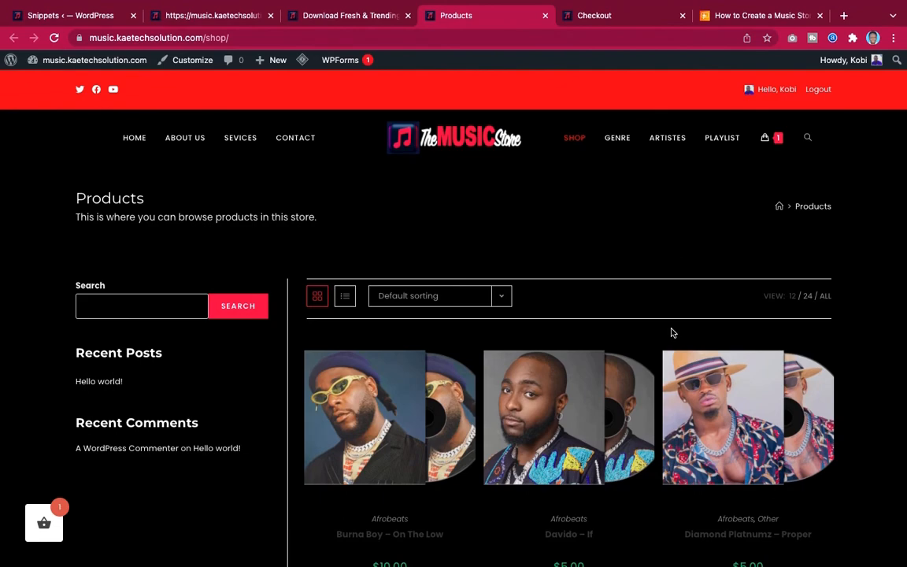
{"action": "scroll", "coordinate": [673, 332], "scroll_direction": "down", "scroll_amount": 8}
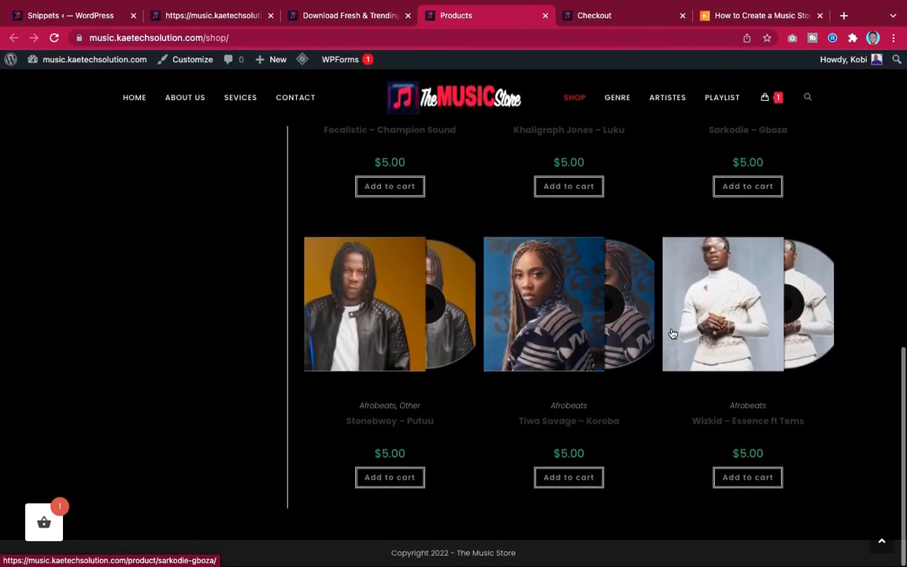
{"action": "scroll", "coordinate": [672, 331], "scroll_direction": "up", "scroll_amount": 8}
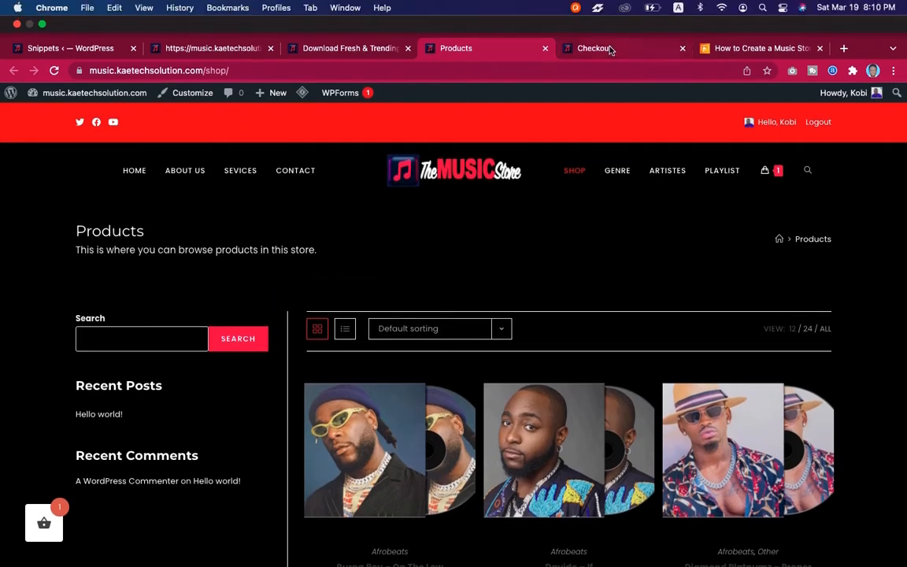
Inspect the Checkout page's billing form, order summary and additional information section.
{"action": "left_click", "coordinate": [610, 49]}
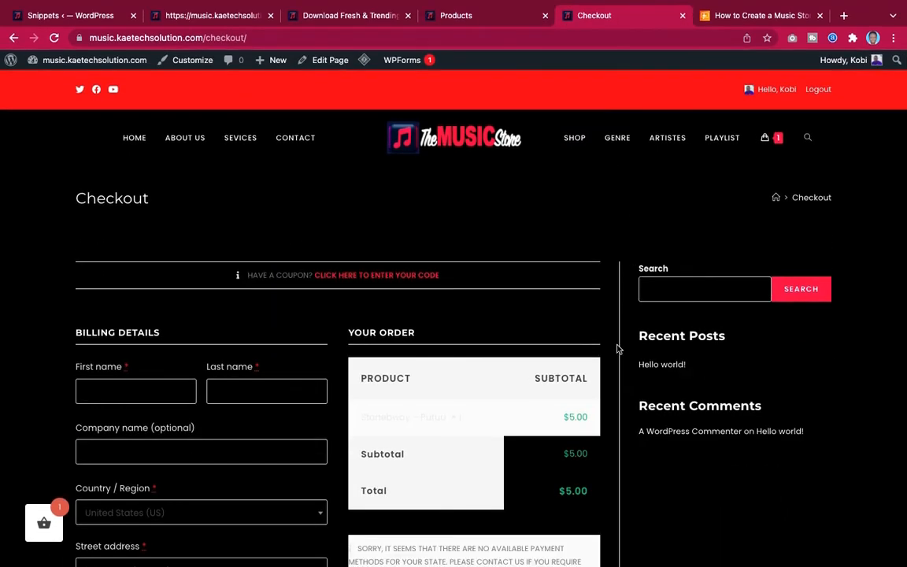
{"action": "scroll", "coordinate": [613, 396], "scroll_direction": "down", "scroll_amount": 6}
{"action": "scroll", "coordinate": [613, 396], "scroll_direction": "up", "scroll_amount": 5}
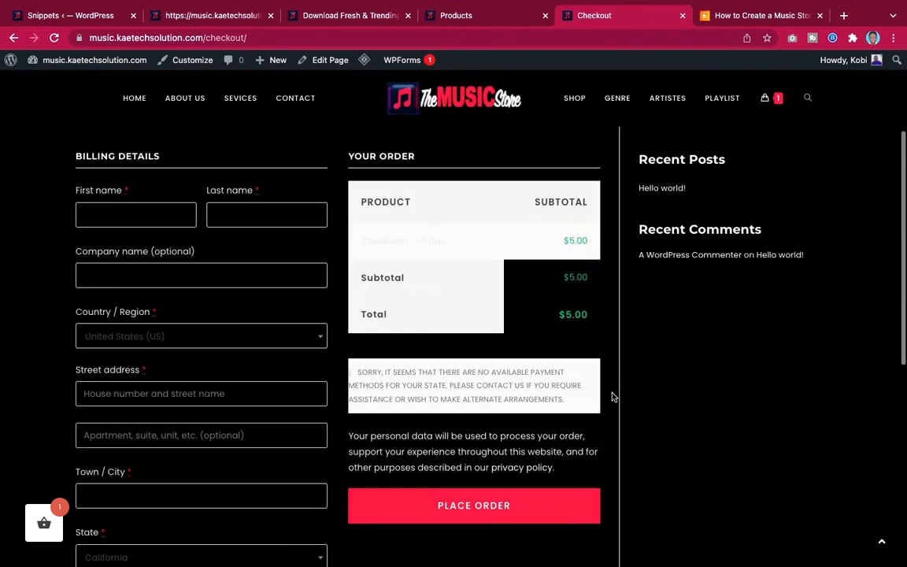
{"action": "scroll", "coordinate": [613, 396], "scroll_direction": "down", "scroll_amount": 4}
{"action": "scroll", "coordinate": [613, 396], "scroll_direction": "down", "scroll_amount": 3}
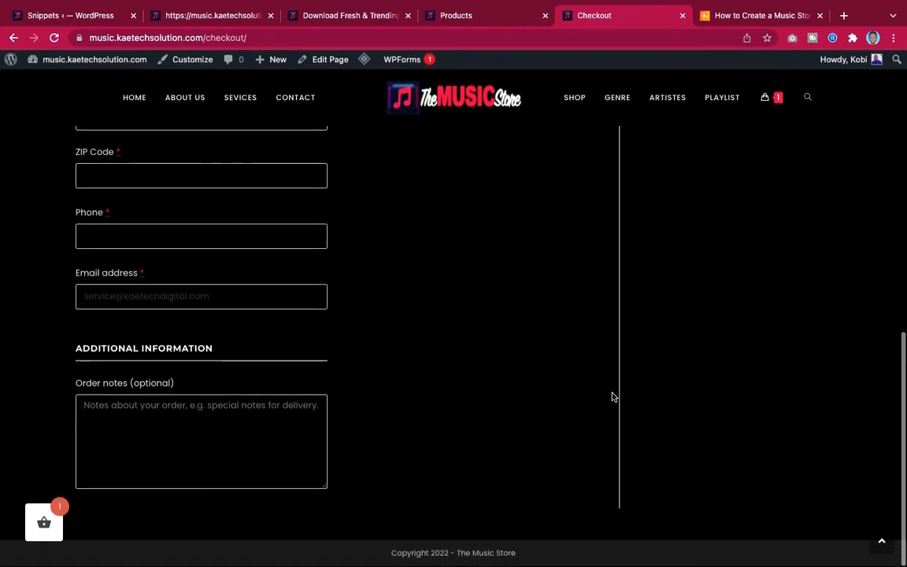
{"action": "scroll", "coordinate": [613, 396], "scroll_direction": "up", "scroll_amount": 5}
{"action": "scroll", "coordinate": [613, 396], "scroll_direction": "up", "scroll_amount": 5}
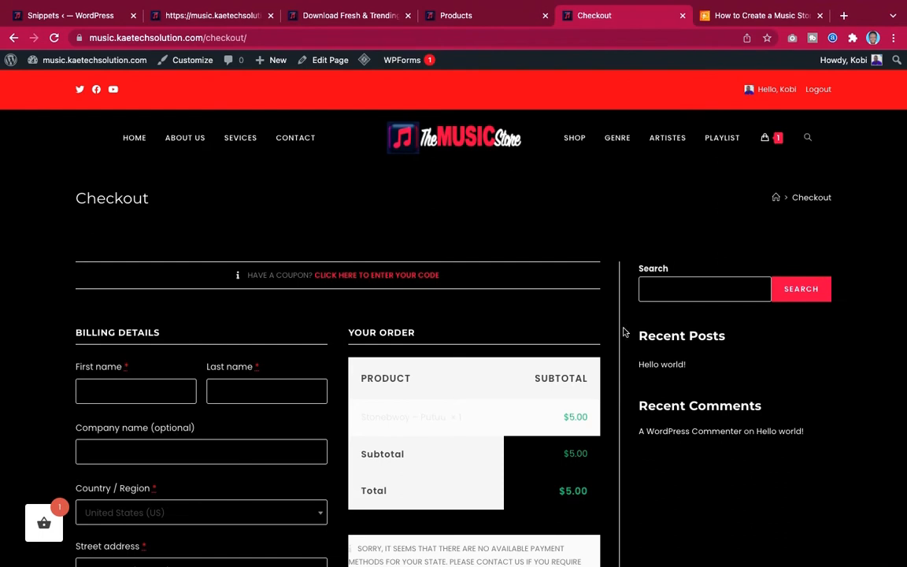
Return to the Products page and look through all the song listings again.
{"action": "left_click", "coordinate": [482, 17]}
{"action": "scroll", "coordinate": [454, 225], "scroll_direction": "down", "scroll_amount": 5}
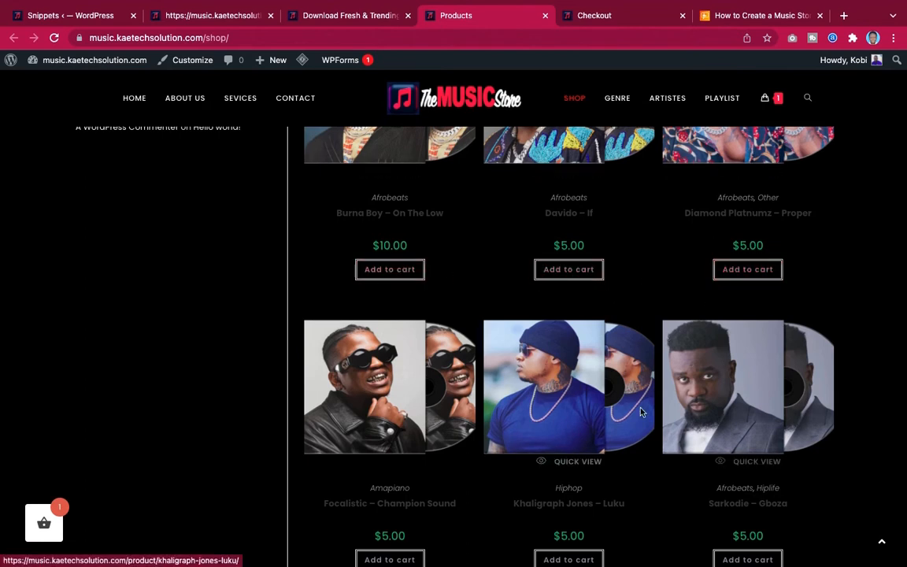
{"action": "scroll", "coordinate": [638, 422], "scroll_direction": "down", "scroll_amount": 5}
{"action": "scroll", "coordinate": [638, 423], "scroll_direction": "up", "scroll_amount": 9}
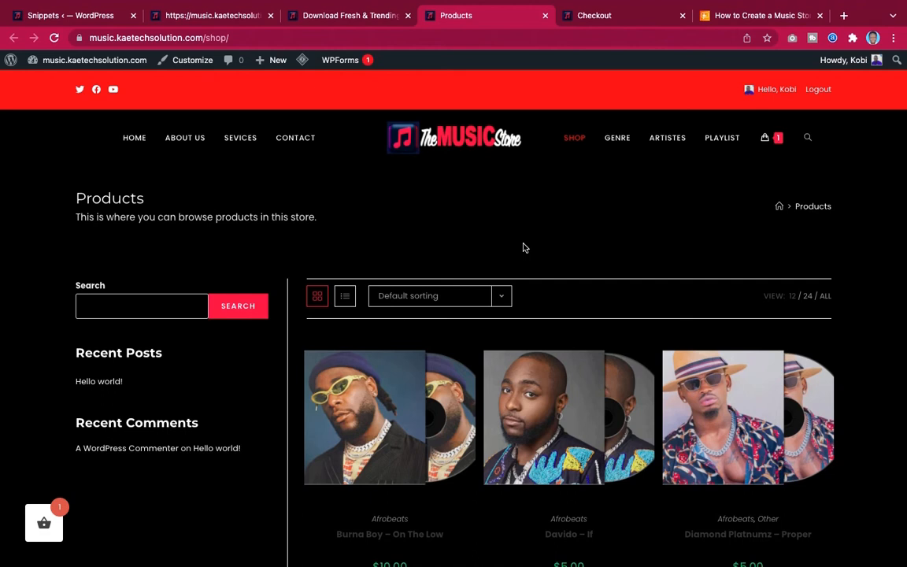
Switch to the WordPress admin area and open the Dashboard home from the Snippets page.
{"action": "left_click", "coordinate": [96, 17]}
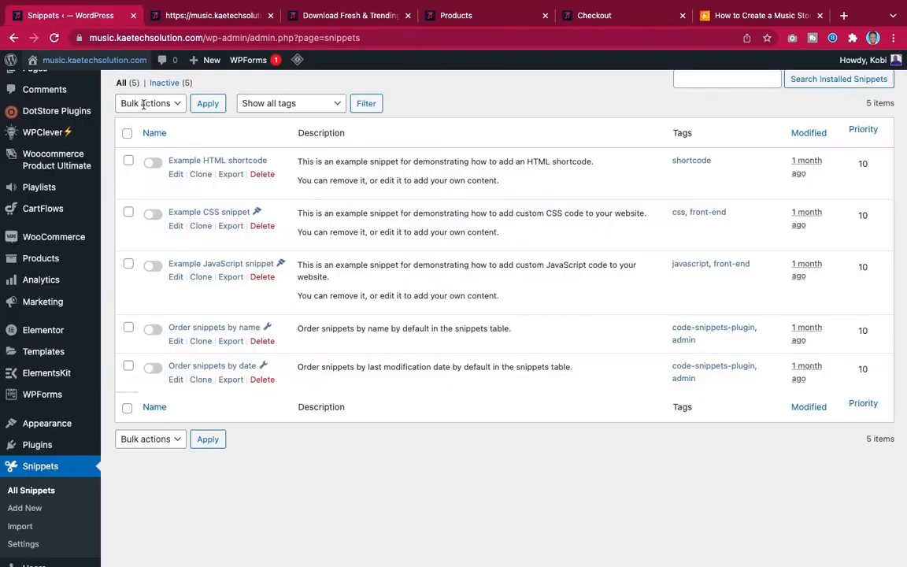
{"action": "scroll", "coordinate": [37, 155], "scroll_direction": "up", "scroll_amount": 2}
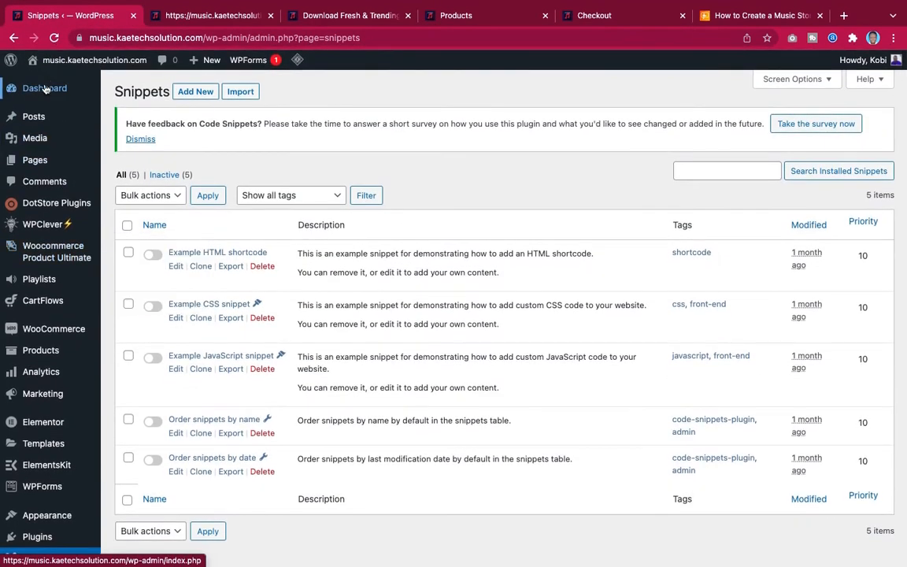
{"action": "left_click", "coordinate": [36, 87]}
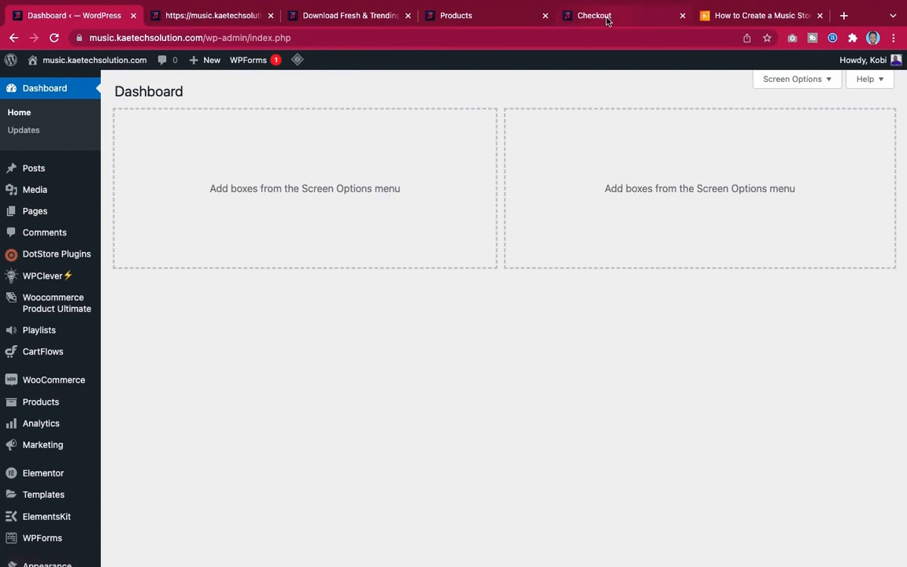
Check the first rows of songs on the shop page once more, and return to the WordPress Dashboard.
{"action": "left_click", "coordinate": [438, 18]}
{"action": "scroll", "coordinate": [518, 305], "scroll_direction": "down", "scroll_amount": 5}
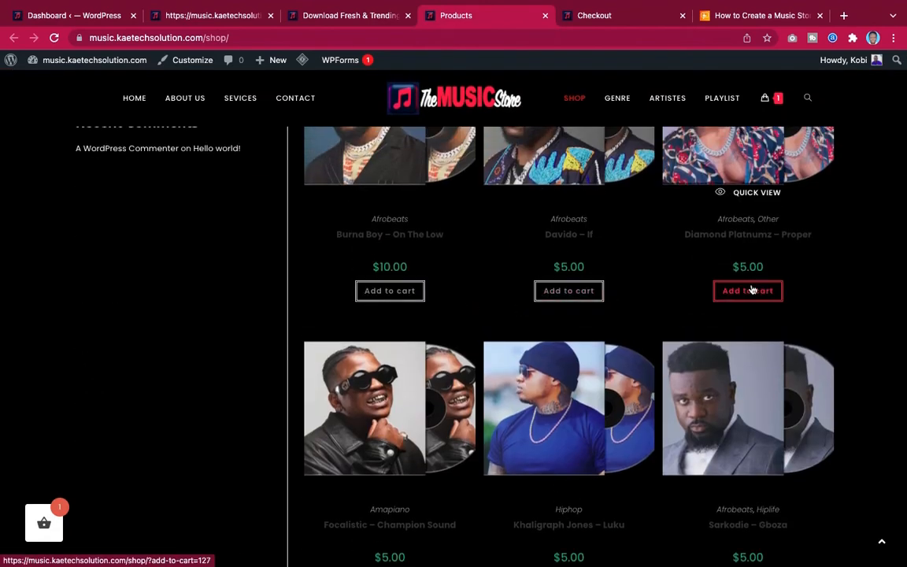
{"action": "scroll", "coordinate": [479, 196], "scroll_direction": "up", "scroll_amount": 5}
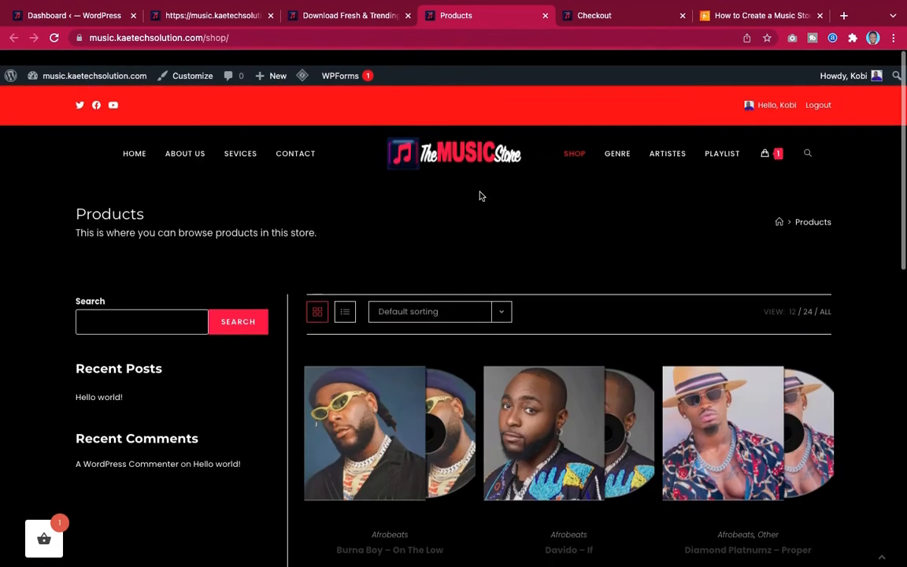
{"action": "left_click", "coordinate": [62, 17]}
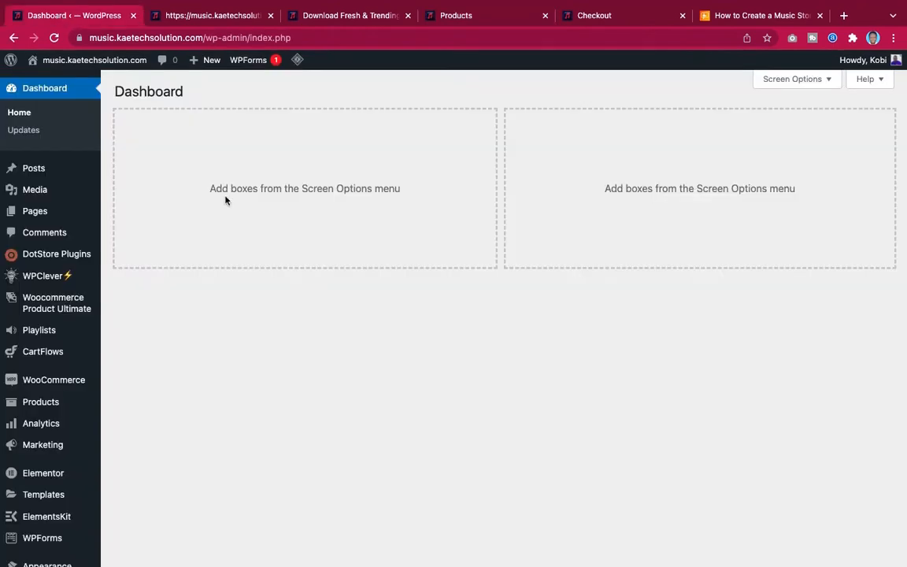
Look over the admin menu, check the Add to cart labels on the shop page, and return to the Dashboard.
{"action": "scroll", "coordinate": [225, 200], "scroll_direction": "down", "scroll_amount": 4}
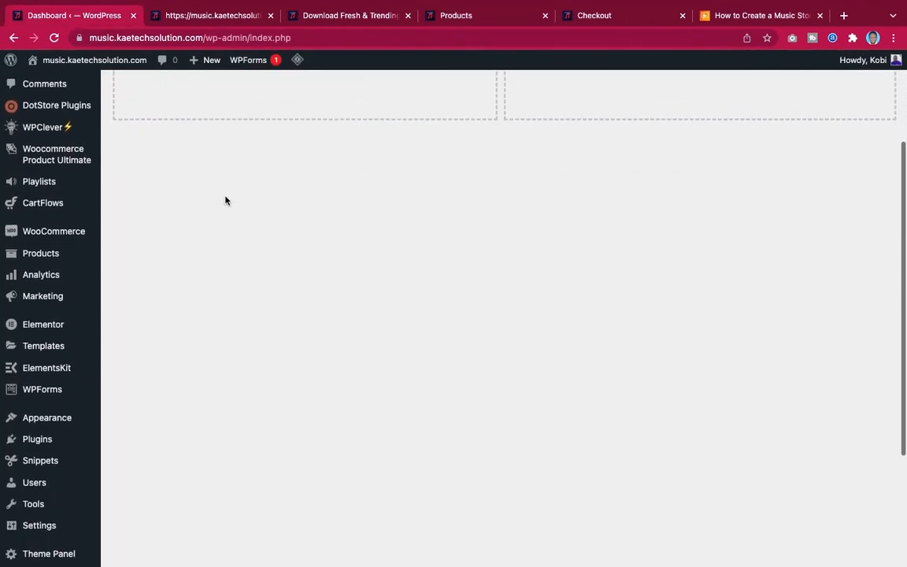
{"action": "scroll", "coordinate": [225, 200], "scroll_direction": "down", "scroll_amount": 3}
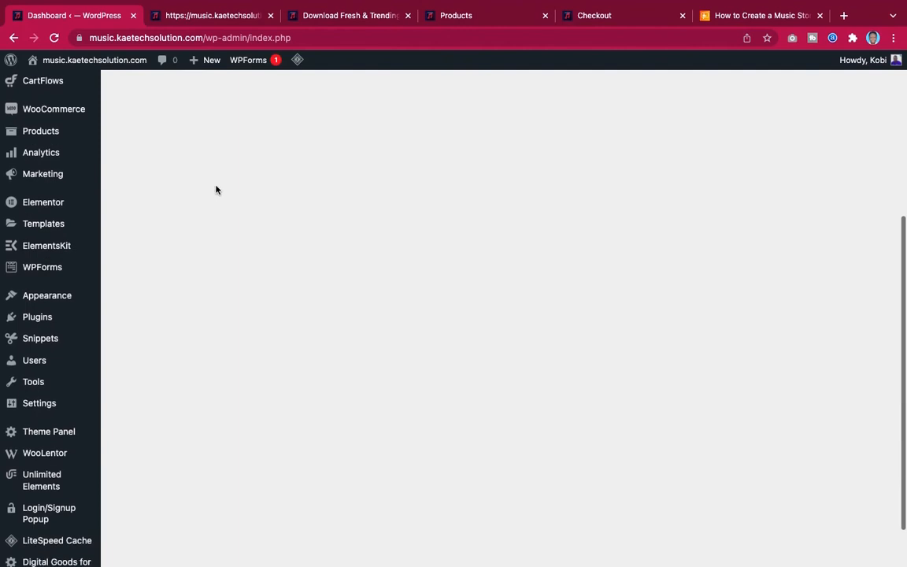
{"action": "mouse_move", "coordinate": [36, 340]}
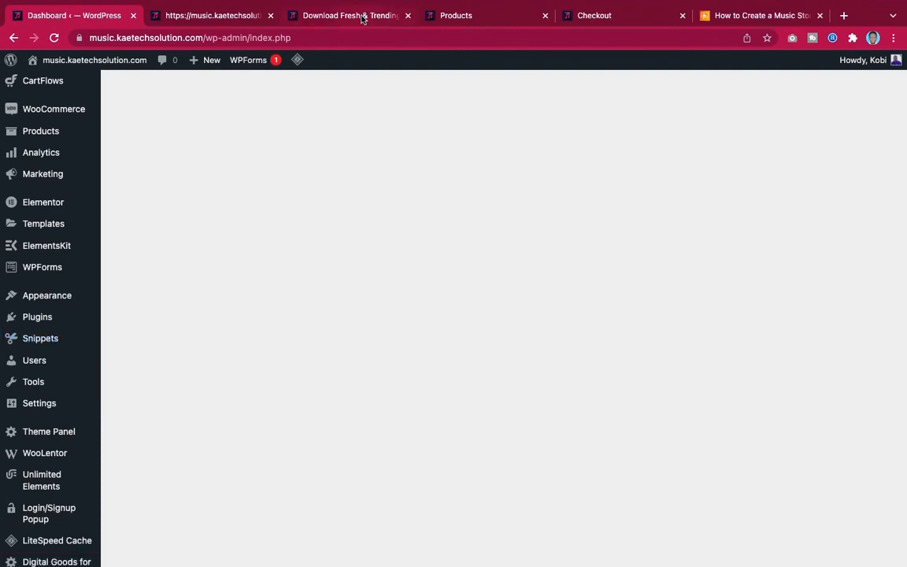
{"action": "left_click", "coordinate": [452, 15]}
{"action": "scroll", "coordinate": [478, 275], "scroll_direction": "down", "scroll_amount": 4}
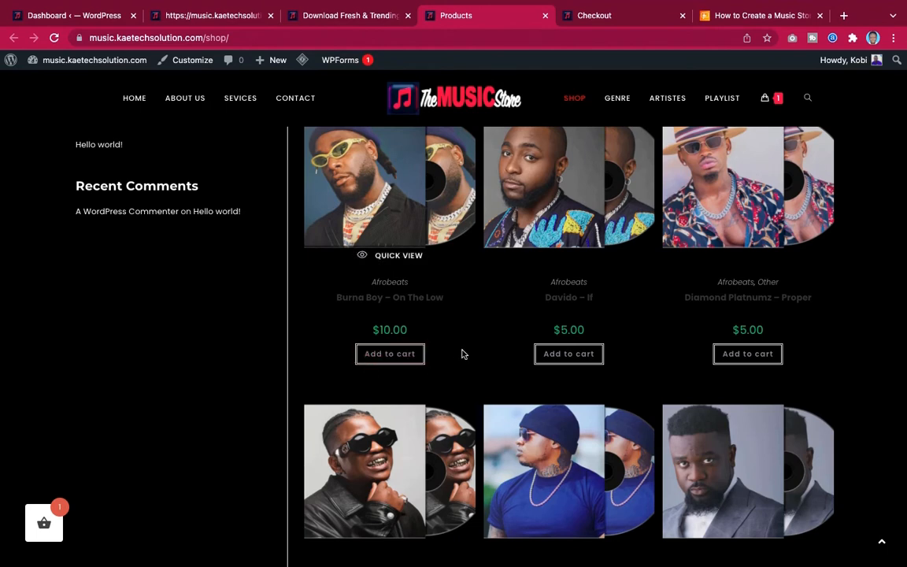
{"action": "scroll", "coordinate": [463, 354], "scroll_direction": "up", "scroll_amount": 3}
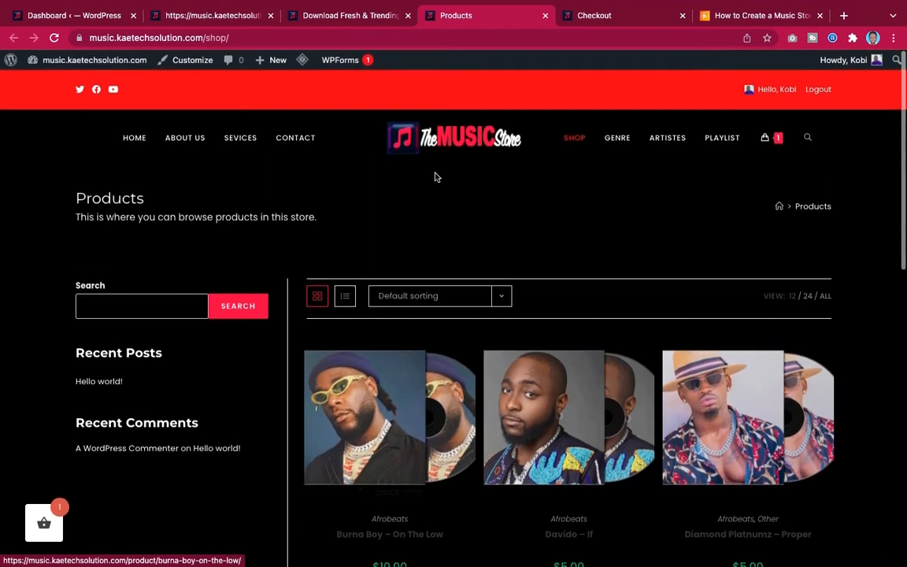
{"action": "left_click", "coordinate": [85, 16]}
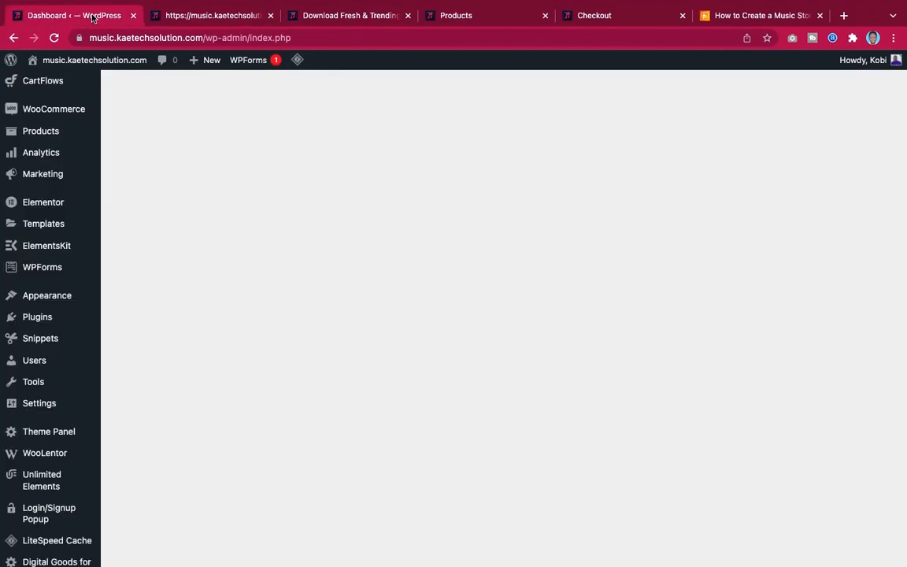
Look at the blank Add New Snippet form and the list of all existing code snippets.
{"action": "scroll", "coordinate": [302, 193], "scroll_direction": "up", "scroll_amount": 2}
{"action": "scroll", "coordinate": [302, 193], "scroll_direction": "down", "scroll_amount": 3}
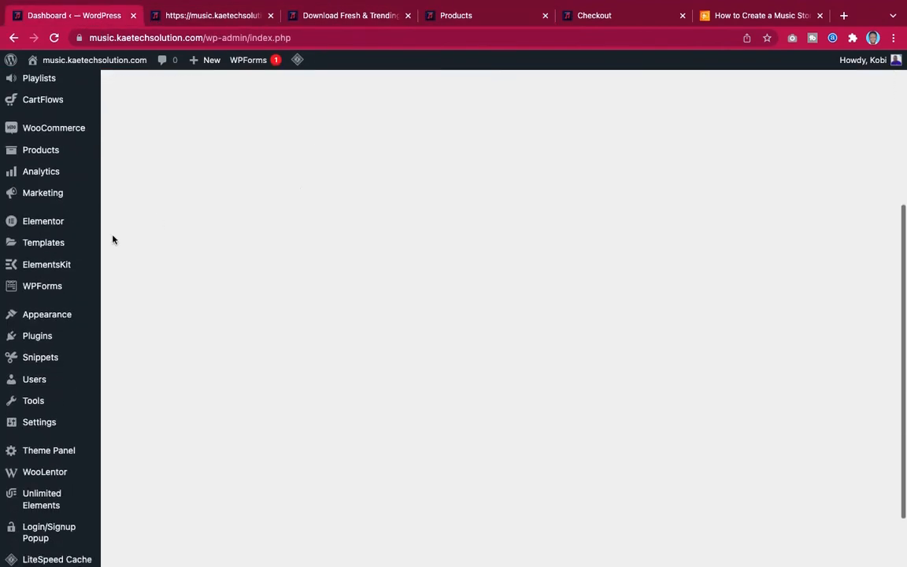
{"action": "mouse_move", "coordinate": [43, 365]}
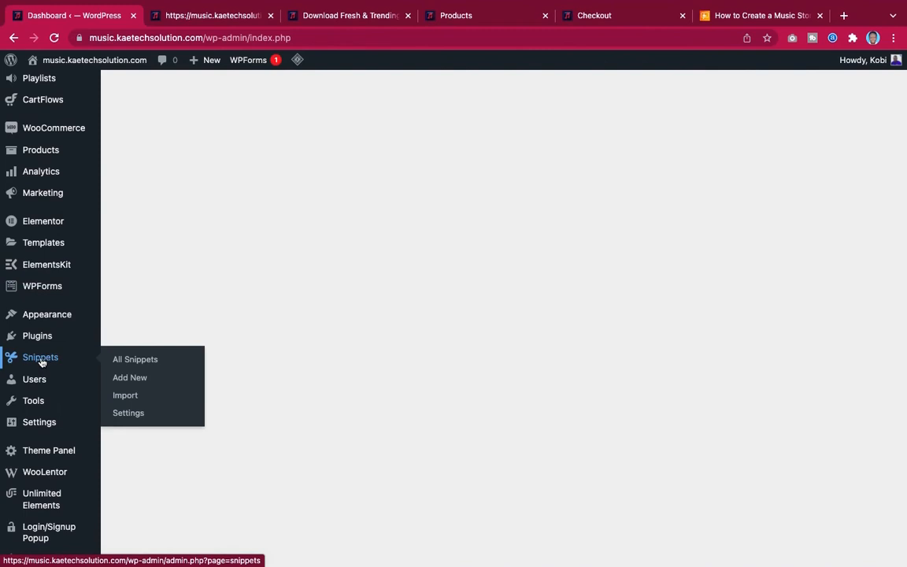
{"action": "left_click", "coordinate": [131, 381]}
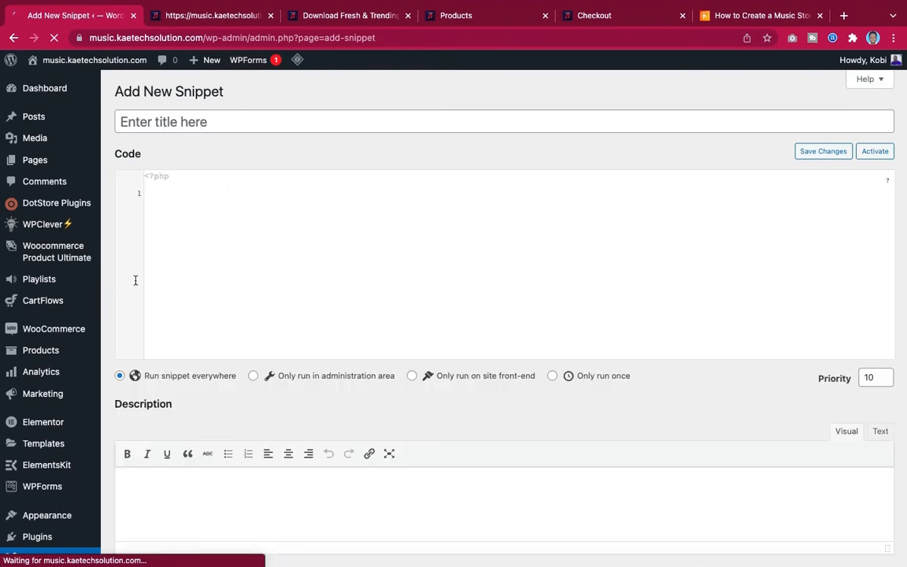
{"action": "scroll", "coordinate": [136, 281], "scroll_direction": "down", "scroll_amount": 5}
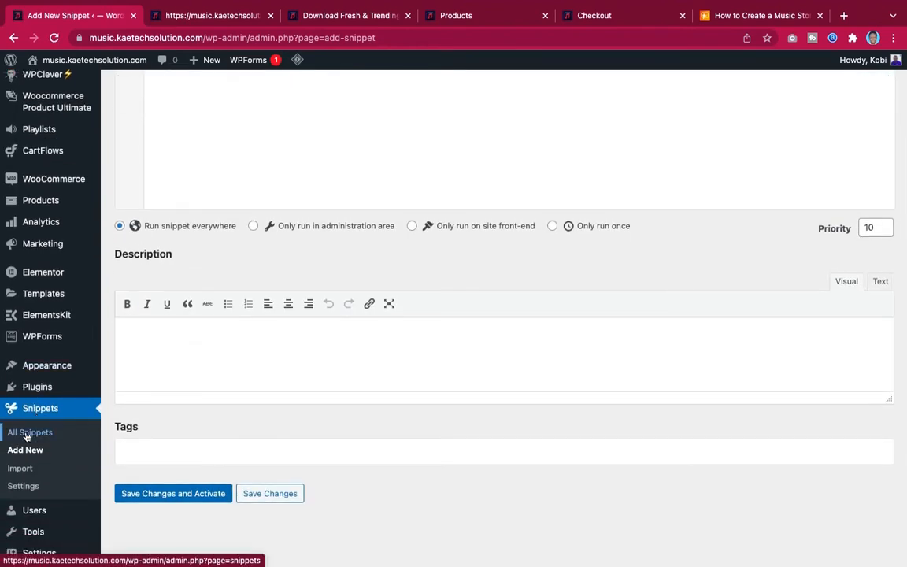
{"action": "left_click", "coordinate": [27, 434]}
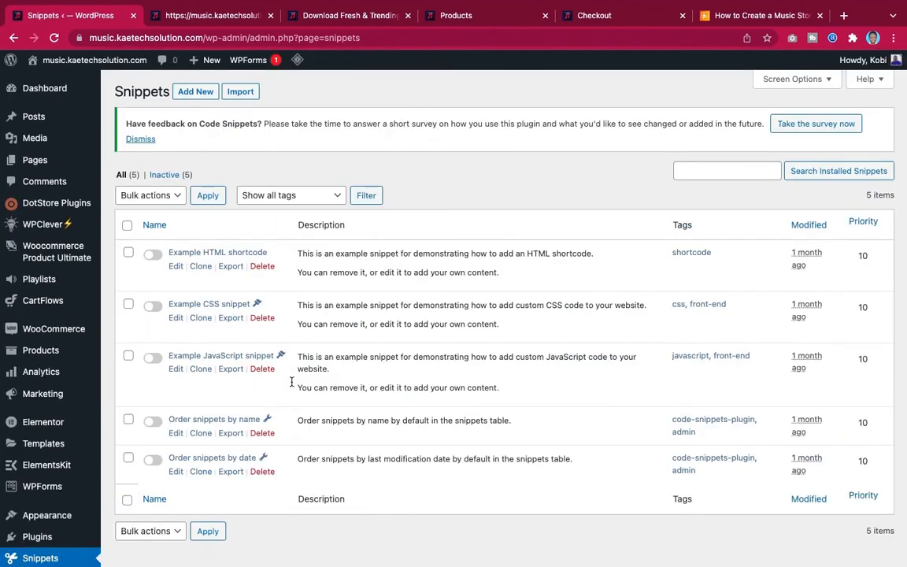
{"action": "scroll", "coordinate": [378, 376], "scroll_direction": "down", "scroll_amount": 2}
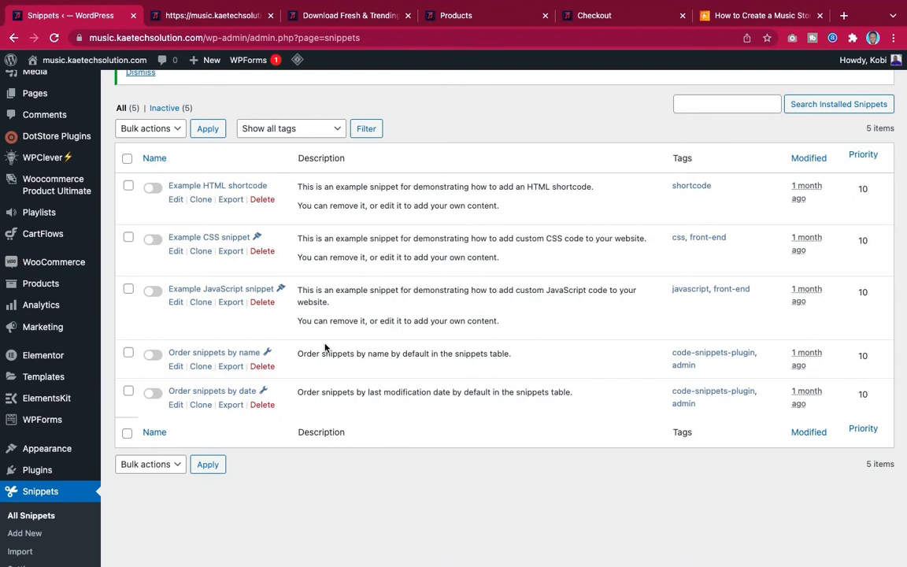
{"action": "scroll", "coordinate": [325, 347], "scroll_direction": "down", "scroll_amount": 1}
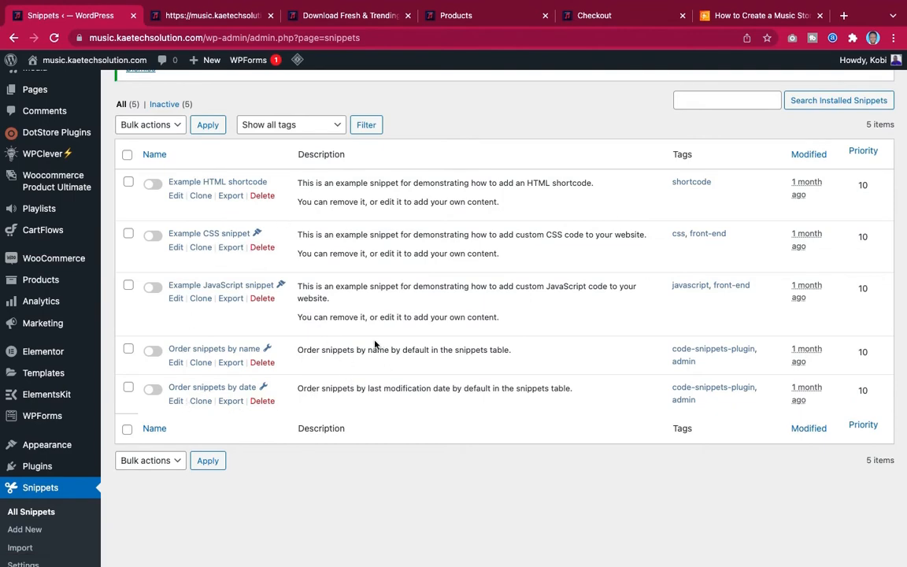
{"action": "scroll", "coordinate": [319, 182], "scroll_direction": "up", "scroll_amount": 2}
Start a new code snippet titled "Change Add to cart".
{"action": "left_click", "coordinate": [195, 92]}
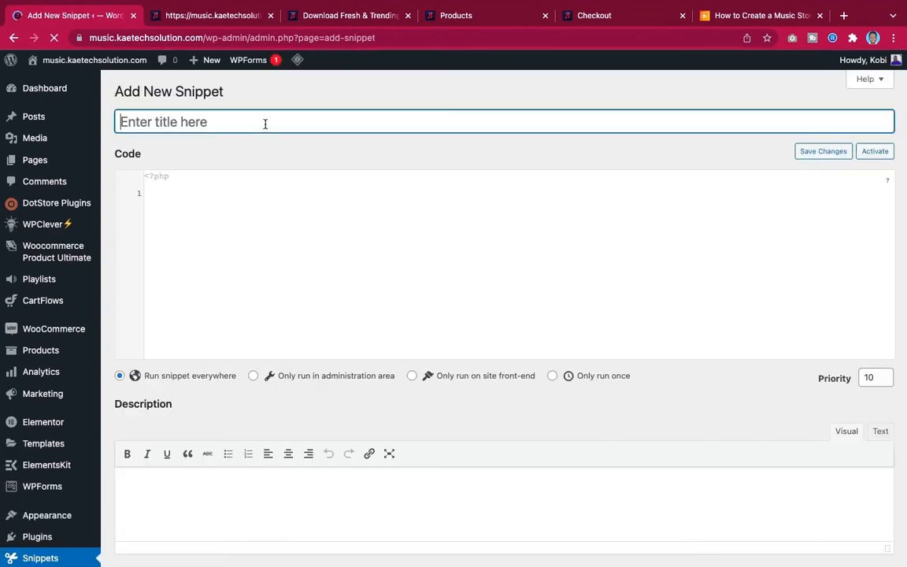
{"action": "type", "text": "A"}
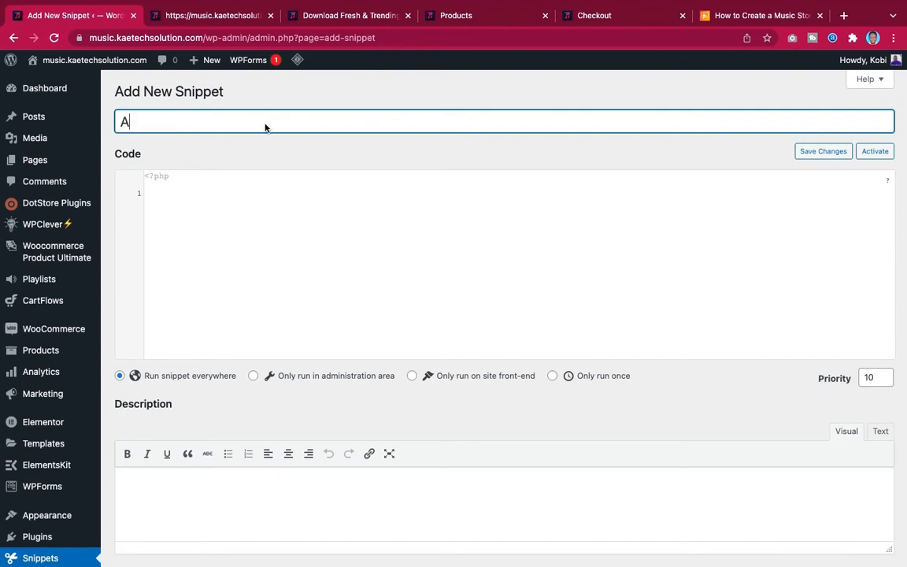
{"action": "type", "text": "dd to cart"}
{"action": "key", "text": "super+Left"}
{"action": "type", "text": "Change "}
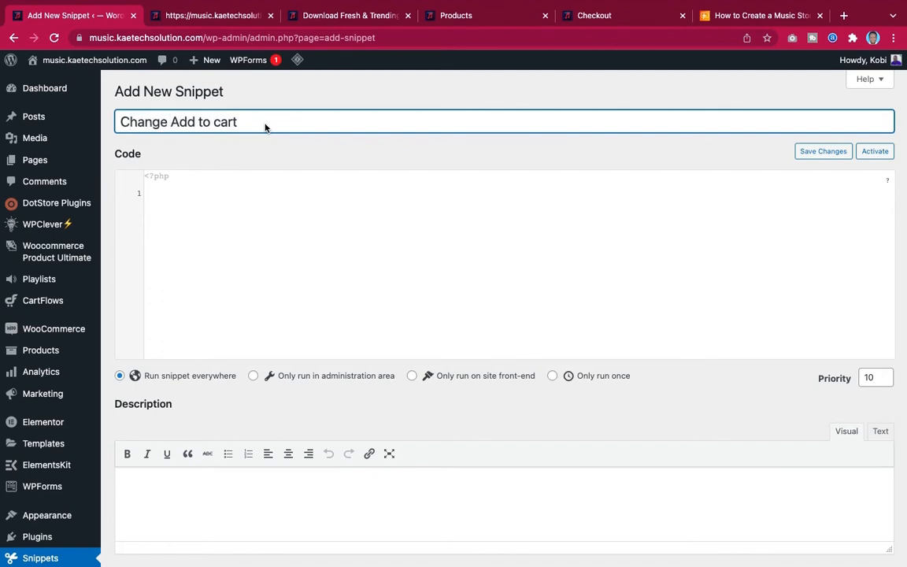
{"action": "type", "text": "\""}
{"action": "key", "text": "BackSpace"}
{"action": "left_click", "coordinate": [290, 121]}
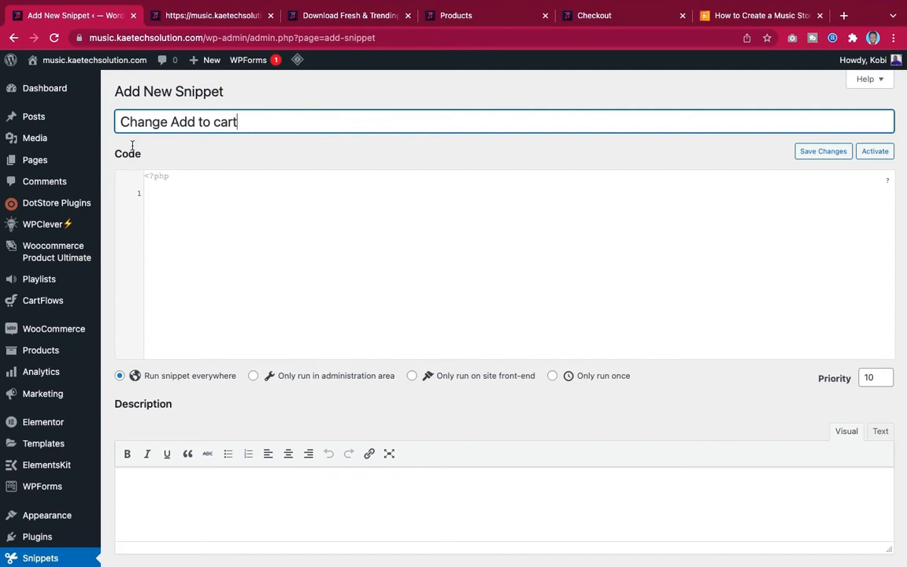
Find the code under "Change Add To Cart on Product pages" in Part 3 of the open Kaetech Digital music store article.
{"action": "left_click", "coordinate": [165, 192]}
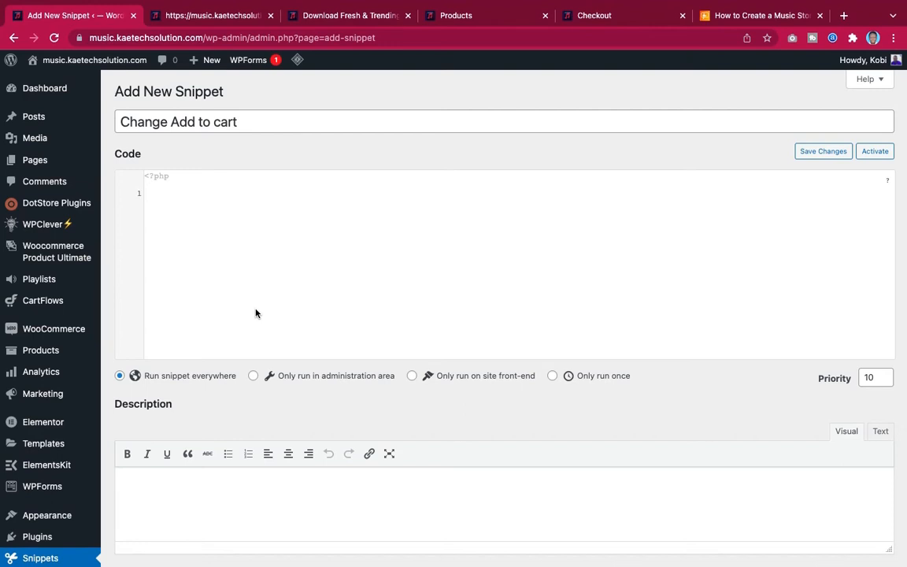
{"action": "left_click", "coordinate": [734, 16]}
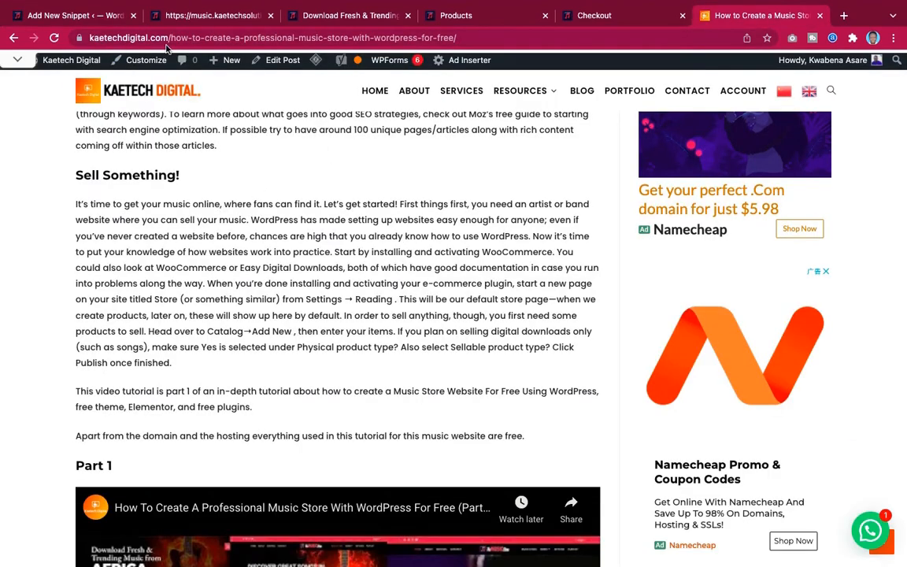
{"action": "scroll", "coordinate": [252, 163], "scroll_direction": "up", "scroll_amount": 15}
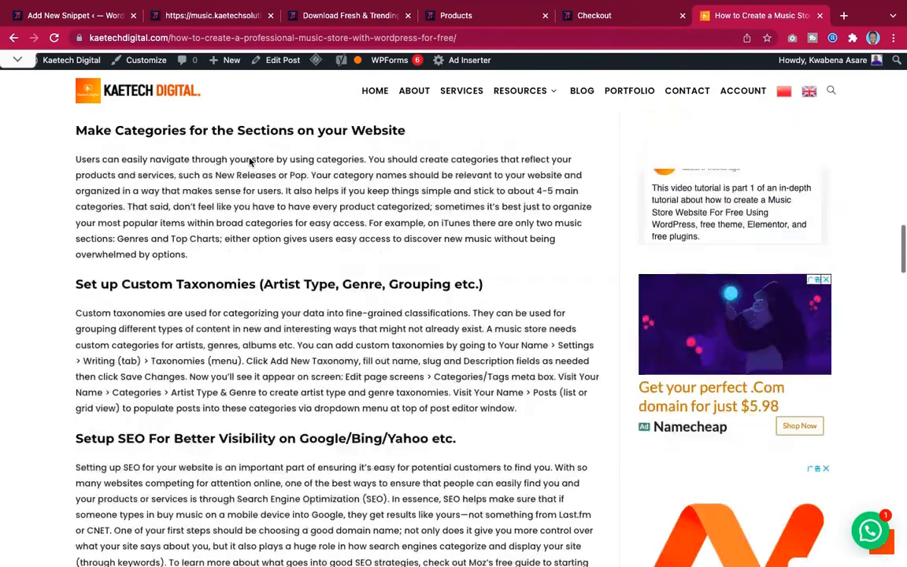
{"action": "scroll", "coordinate": [248, 162], "scroll_direction": "up", "scroll_amount": 15}
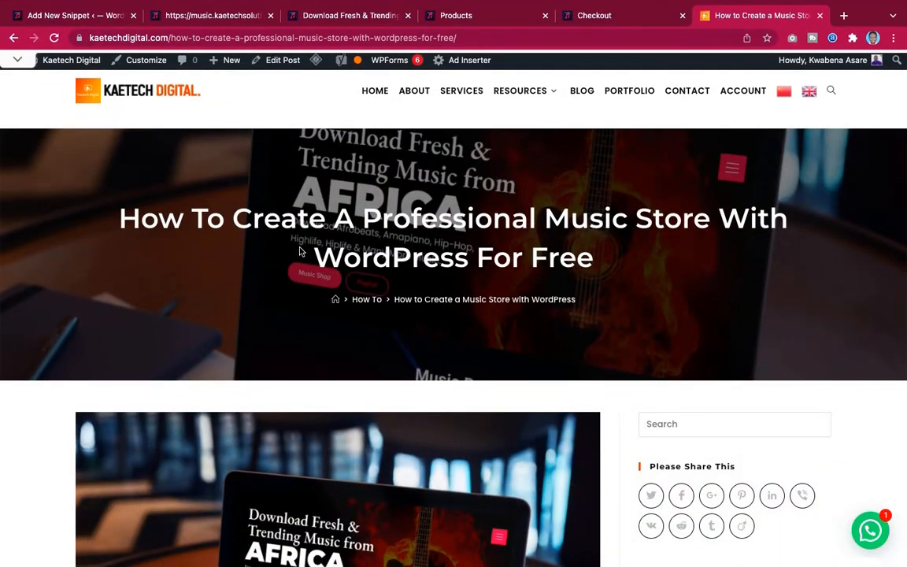
{"action": "scroll", "coordinate": [498, 272], "scroll_direction": "down", "scroll_amount": 15}
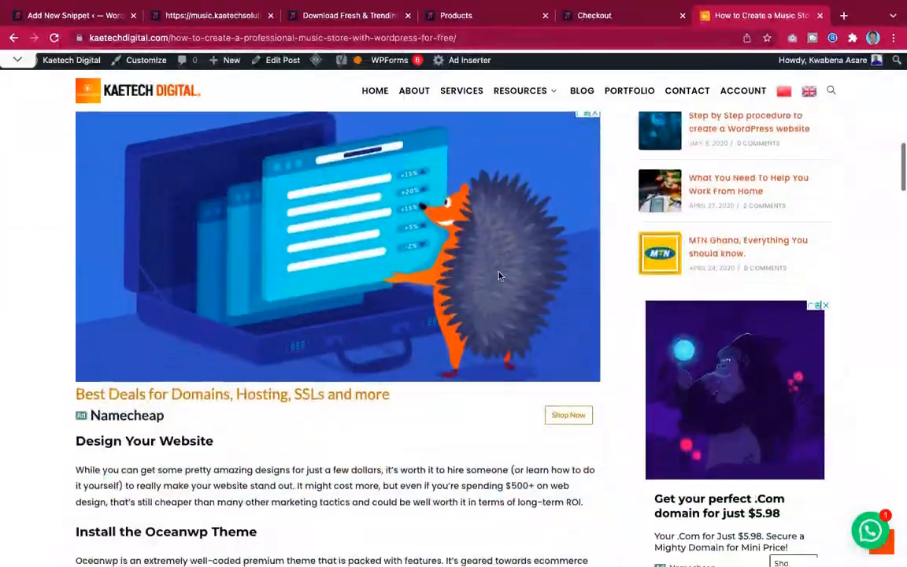
{"action": "scroll", "coordinate": [499, 276], "scroll_direction": "down", "scroll_amount": 15}
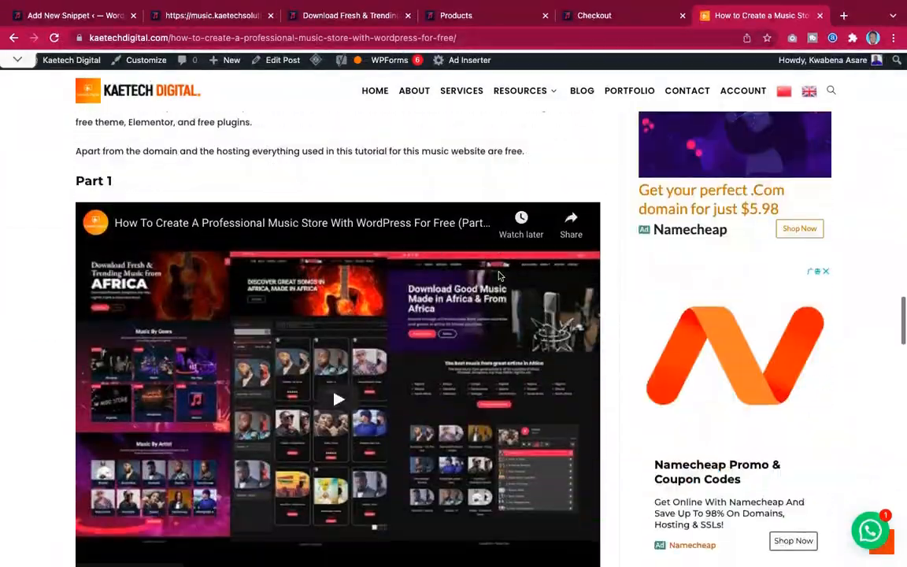
{"action": "scroll", "coordinate": [498, 275], "scroll_direction": "down", "scroll_amount": 9}
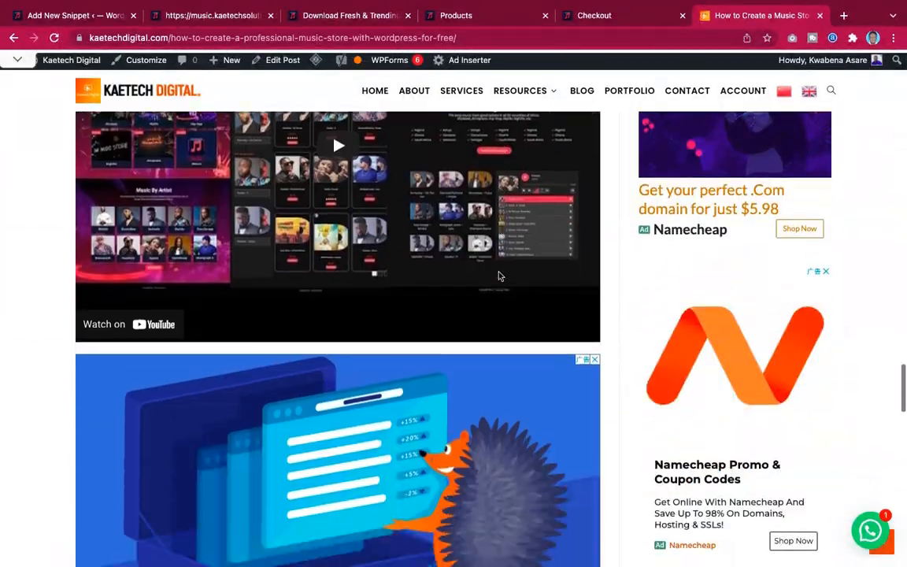
{"action": "scroll", "coordinate": [498, 276], "scroll_direction": "down", "scroll_amount": 10}
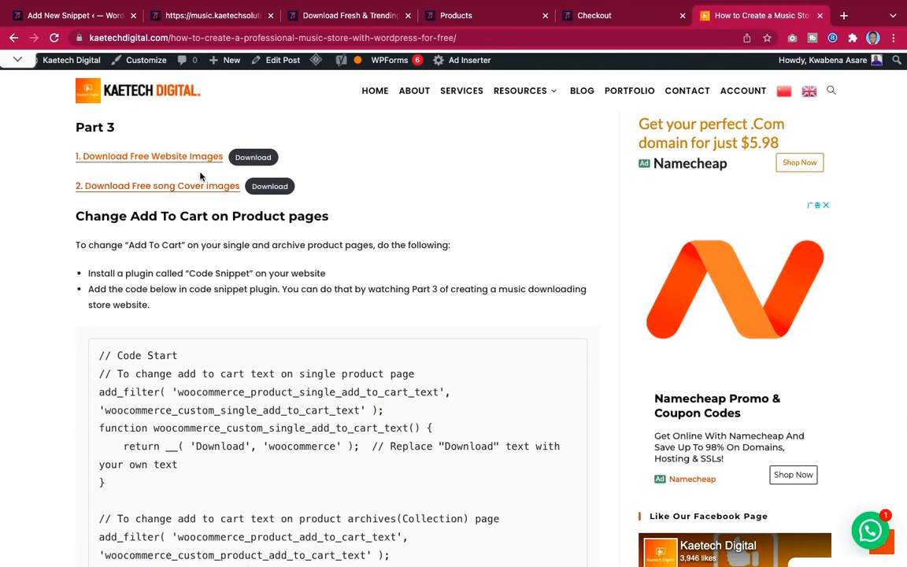
{"action": "scroll", "coordinate": [388, 241], "scroll_direction": "down", "scroll_amount": 5}
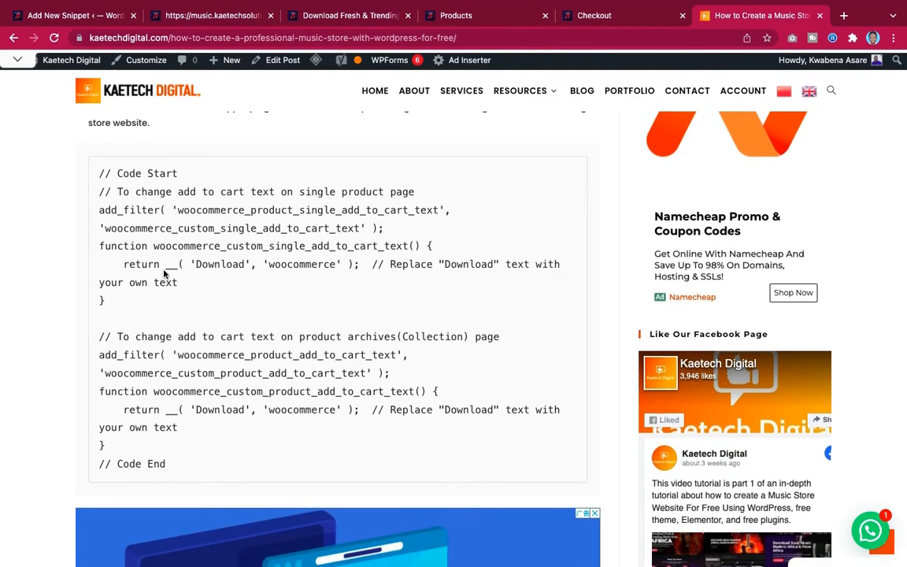
Copy the article's whole code block, from "// Code Start" to "// Code End", into the new WordPress snippet's code.
{"action": "left_click_drag", "start_coordinate": [97, 178], "coordinate": [178, 464]}
{"action": "key", "text": "super+c"}
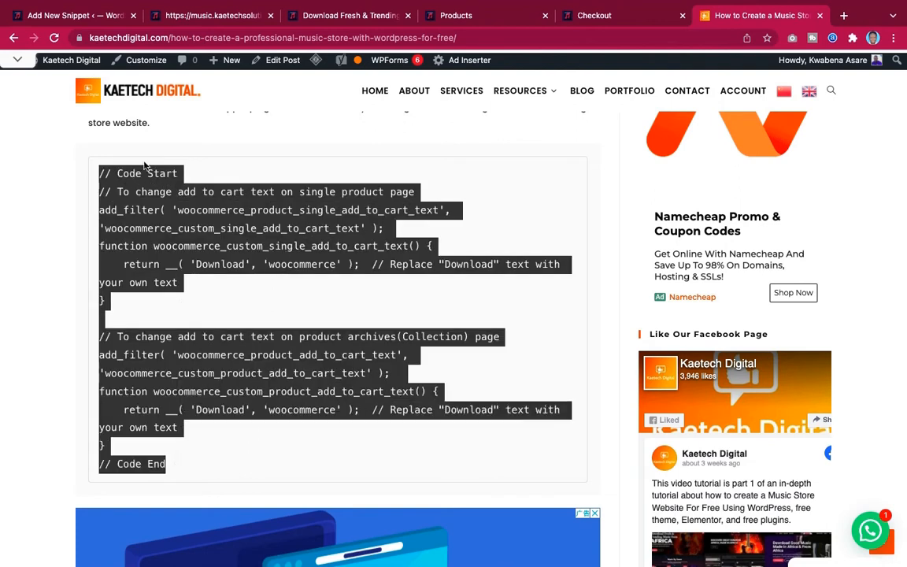
{"action": "left_click", "coordinate": [62, 14]}
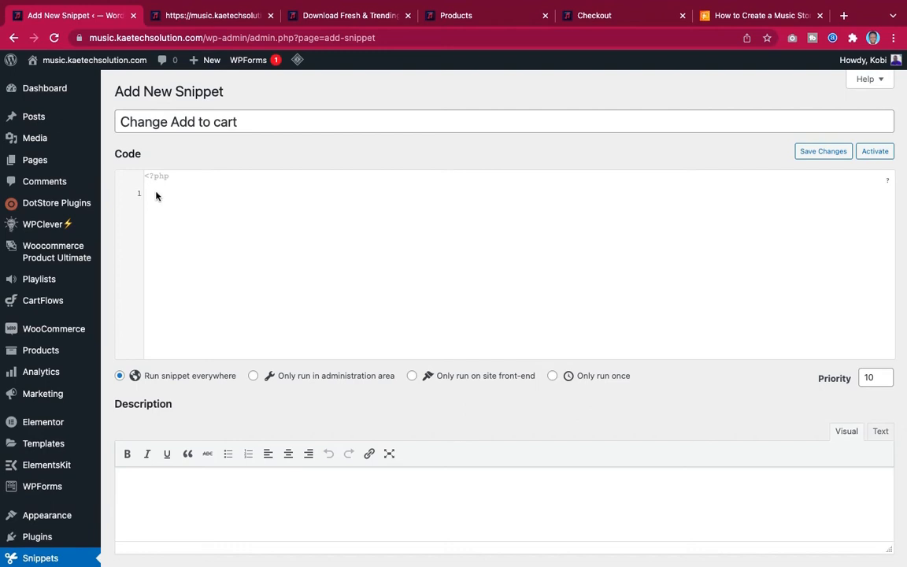
{"action": "key", "text": "super+v"}
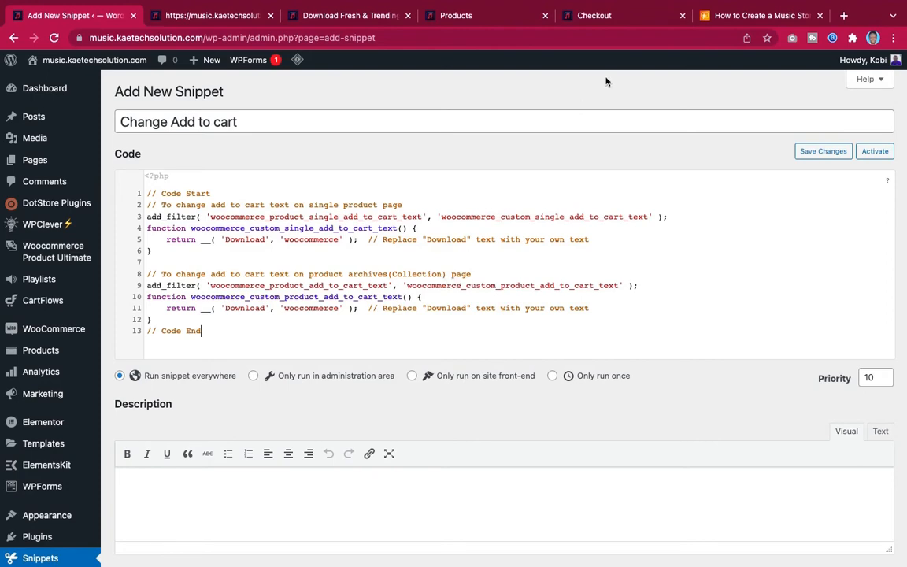
Examine the Add to cart buttons under the song listings on the shop's Products page.
{"action": "left_click", "coordinate": [493, 18]}
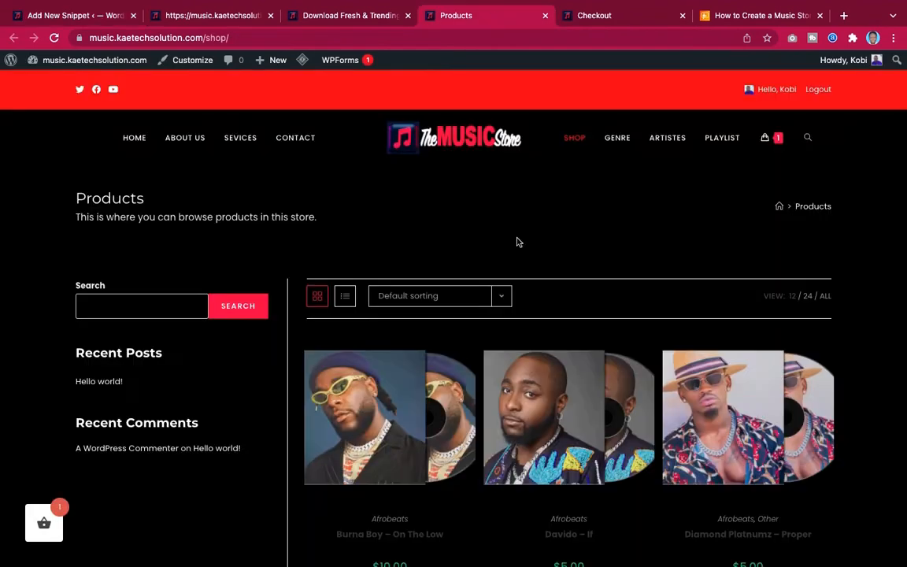
{"action": "scroll", "coordinate": [517, 241], "scroll_direction": "down", "scroll_amount": 5}
{"action": "scroll", "coordinate": [517, 241], "scroll_direction": "up", "scroll_amount": 4}
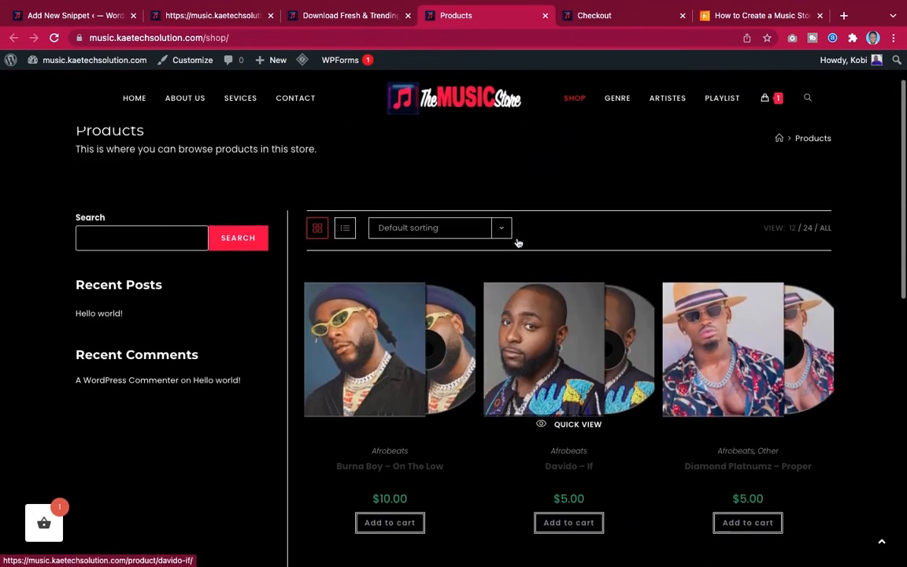
{"action": "scroll", "coordinate": [517, 242], "scroll_direction": "up", "scroll_amount": 1}
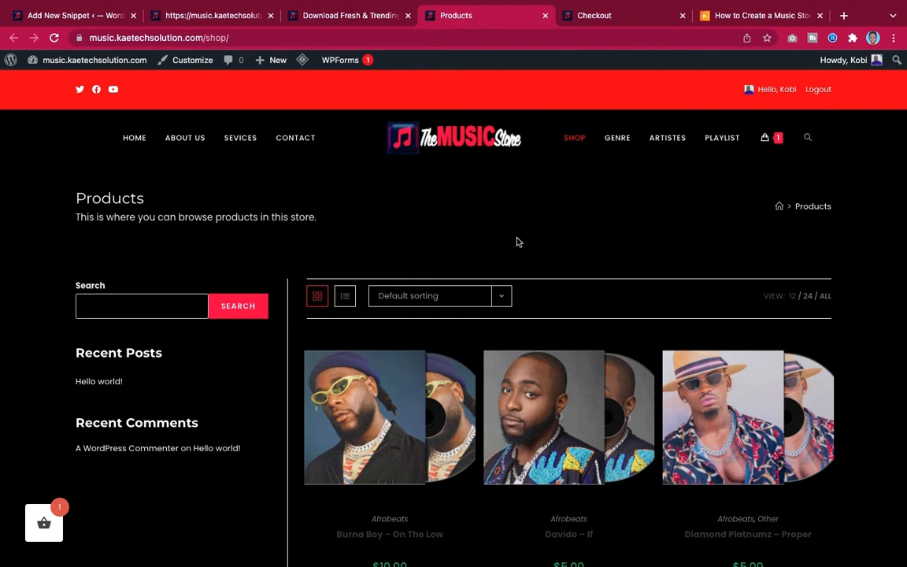
{"action": "scroll", "coordinate": [518, 242], "scroll_direction": "down", "scroll_amount": 5}
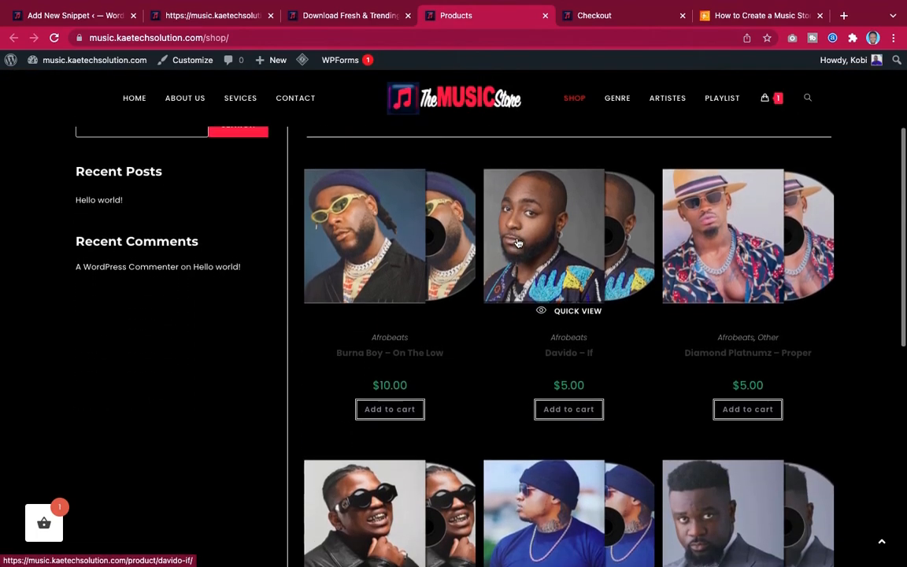
{"action": "scroll", "coordinate": [517, 242], "scroll_direction": "down", "scroll_amount": 5}
{"action": "scroll", "coordinate": [517, 242], "scroll_direction": "up", "scroll_amount": 3}
{"action": "scroll", "coordinate": [518, 242], "scroll_direction": "up", "scroll_amount": 4}
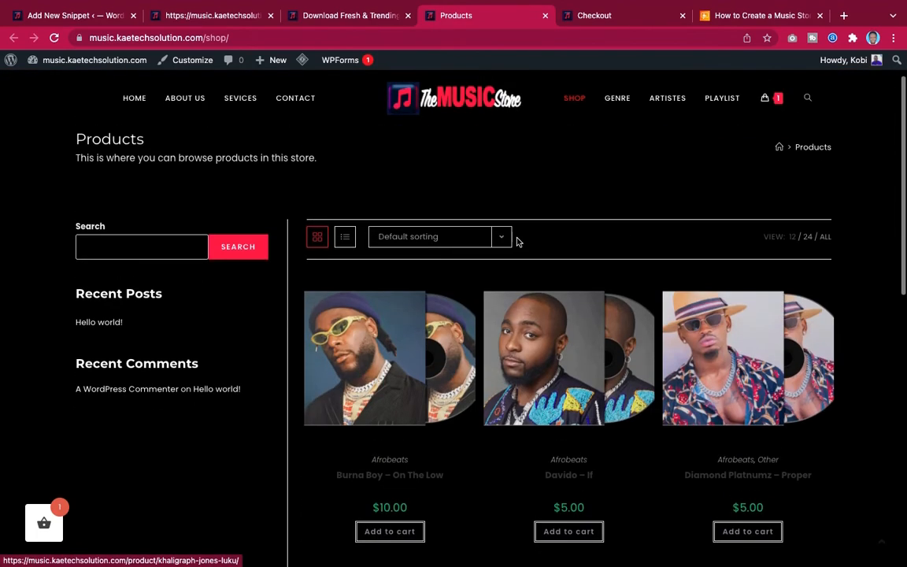
{"action": "scroll", "coordinate": [517, 240], "scroll_direction": "down", "scroll_amount": 3}
{"action": "scroll", "coordinate": [517, 242], "scroll_direction": "up", "scroll_amount": 1}
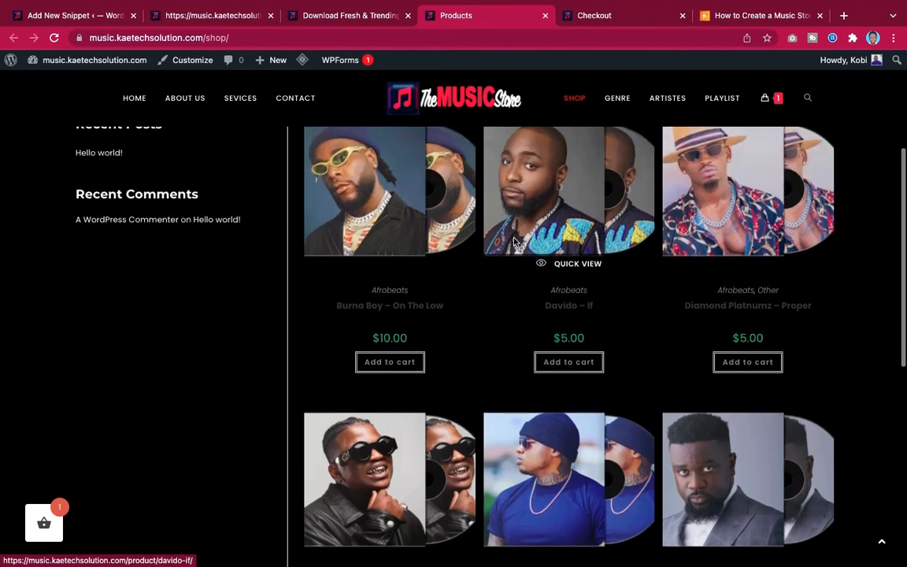
Examine the cart button on the Burna Boy – On The Low product page and compare it with the snippet's single-product code.
{"action": "left_click", "coordinate": [425, 310]}
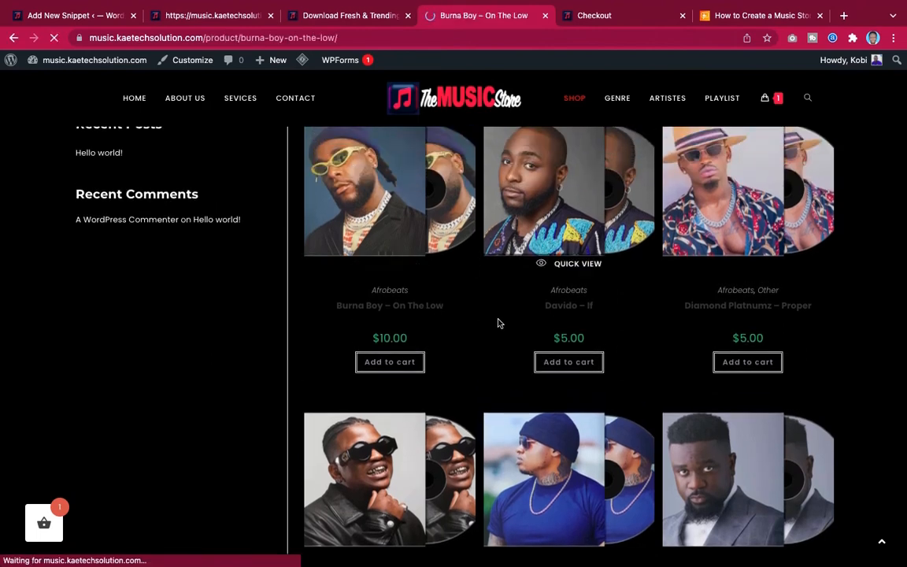
{"action": "scroll", "coordinate": [498, 323], "scroll_direction": "down", "scroll_amount": 3}
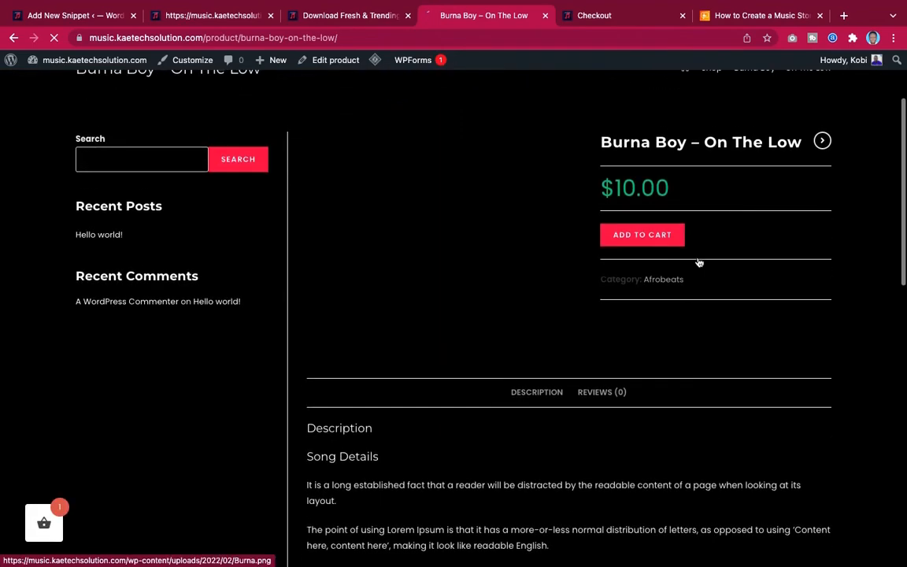
{"action": "scroll", "coordinate": [644, 248], "scroll_direction": "down", "scroll_amount": 1}
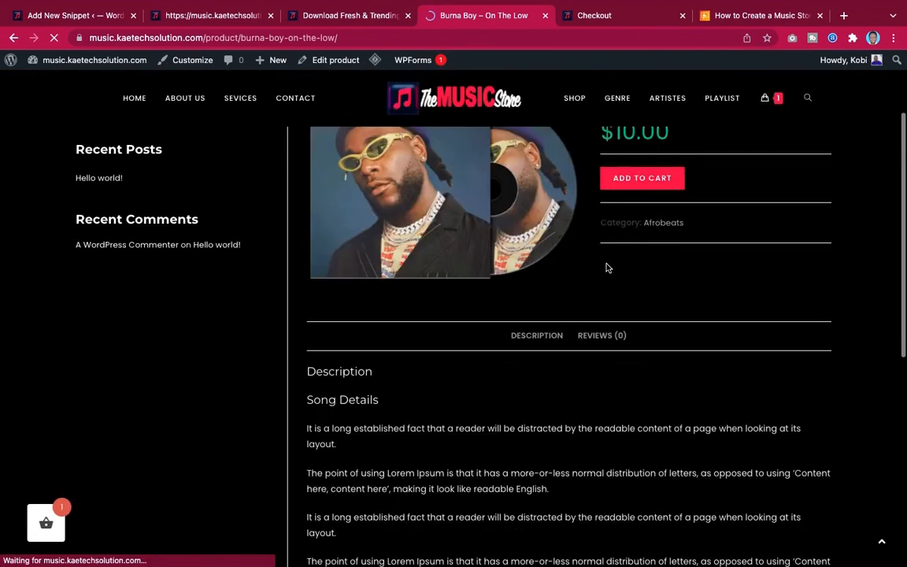
{"action": "scroll", "coordinate": [606, 267], "scroll_direction": "up", "scroll_amount": 1}
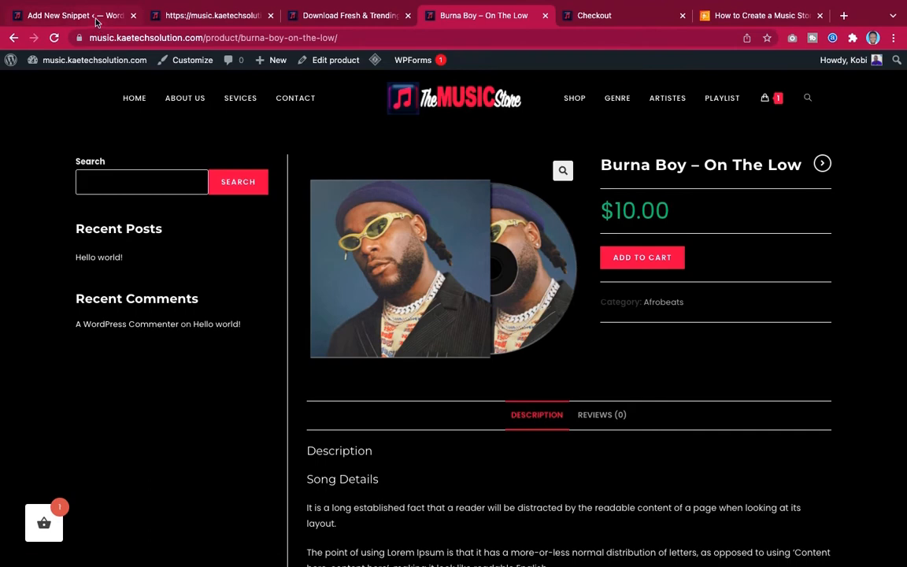
{"action": "left_click", "coordinate": [79, 16]}
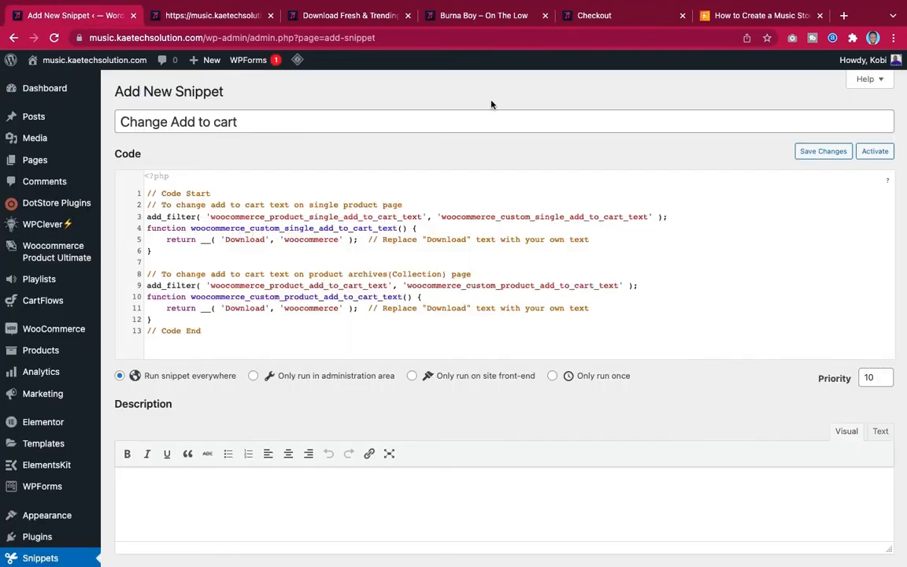
{"action": "left_click", "coordinate": [486, 17]}
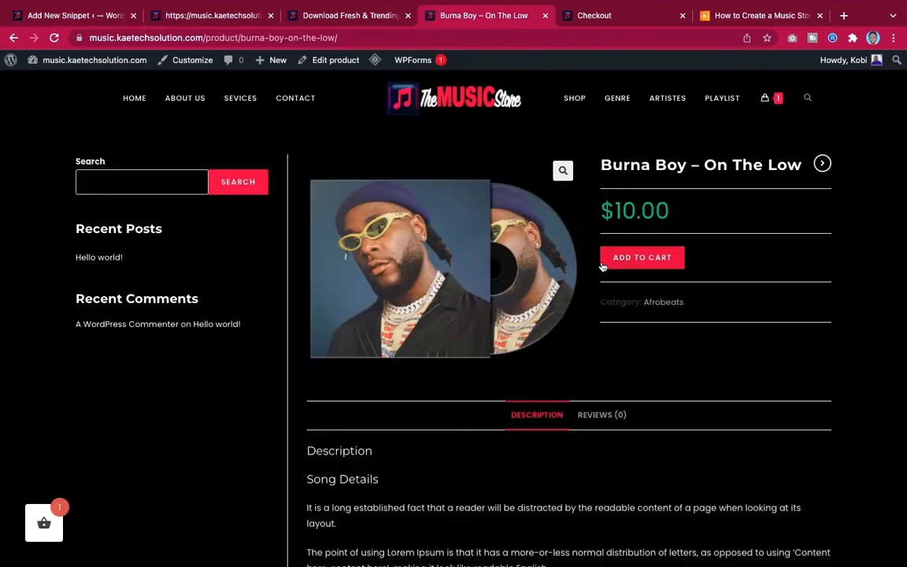
{"action": "left_click", "coordinate": [67, 17]}
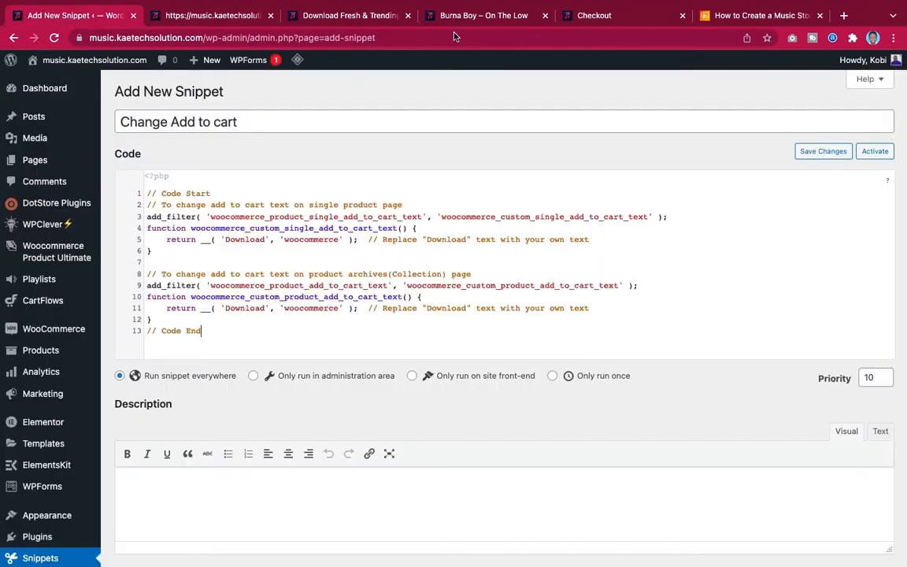
{"action": "left_click", "coordinate": [473, 18]}
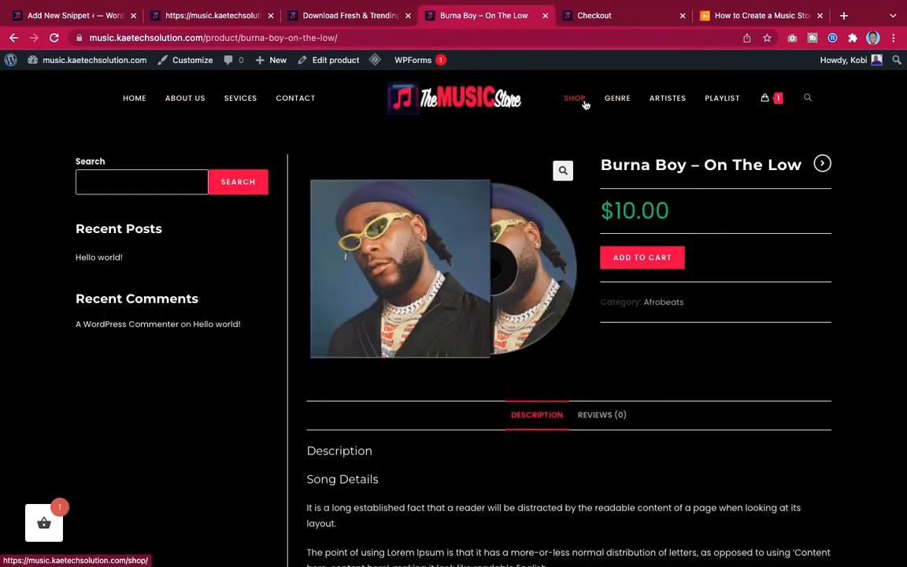
Return to the shop's Products page and check the cart buttons throughout the song listings.
{"action": "left_click", "coordinate": [585, 104]}
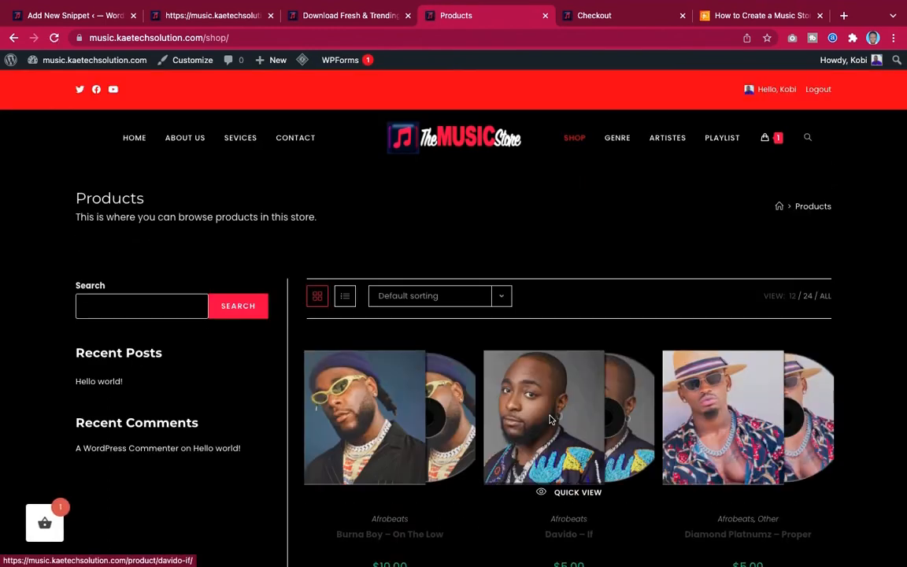
{"action": "scroll", "coordinate": [551, 420], "scroll_direction": "down", "scroll_amount": 5}
{"action": "scroll", "coordinate": [551, 420], "scroll_direction": "down", "scroll_amount": 3}
{"action": "scroll", "coordinate": [549, 419], "scroll_direction": "up", "scroll_amount": 5}
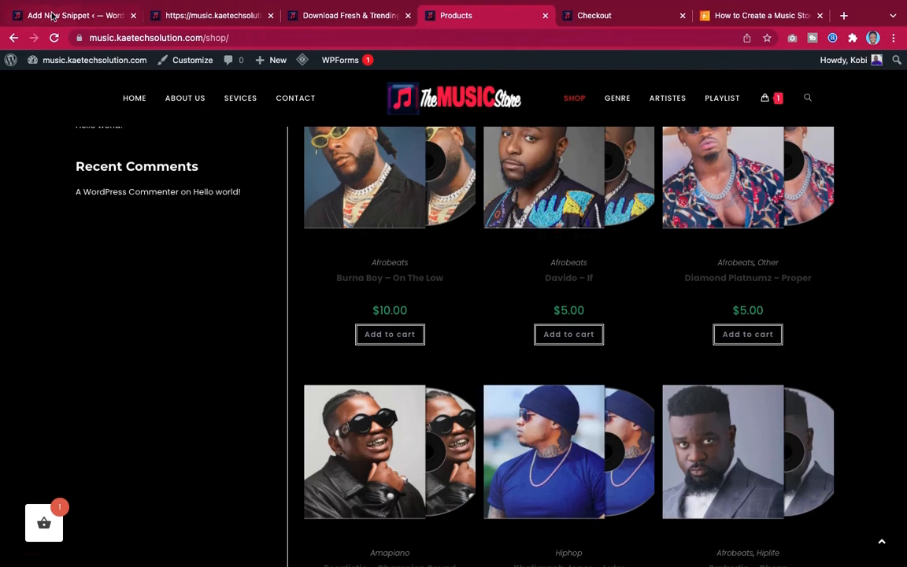
Save and activate the "Change Add to cart" snippet, set to run everywhere.
{"action": "left_click", "coordinate": [52, 16]}
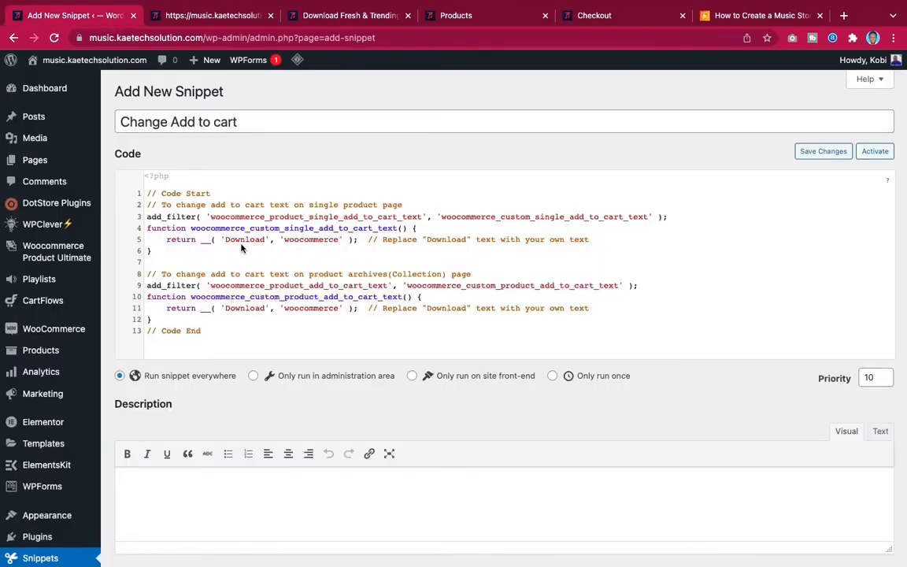
{"action": "left_click", "coordinate": [246, 336]}
{"action": "scroll", "coordinate": [343, 349], "scroll_direction": "down", "scroll_amount": 5}
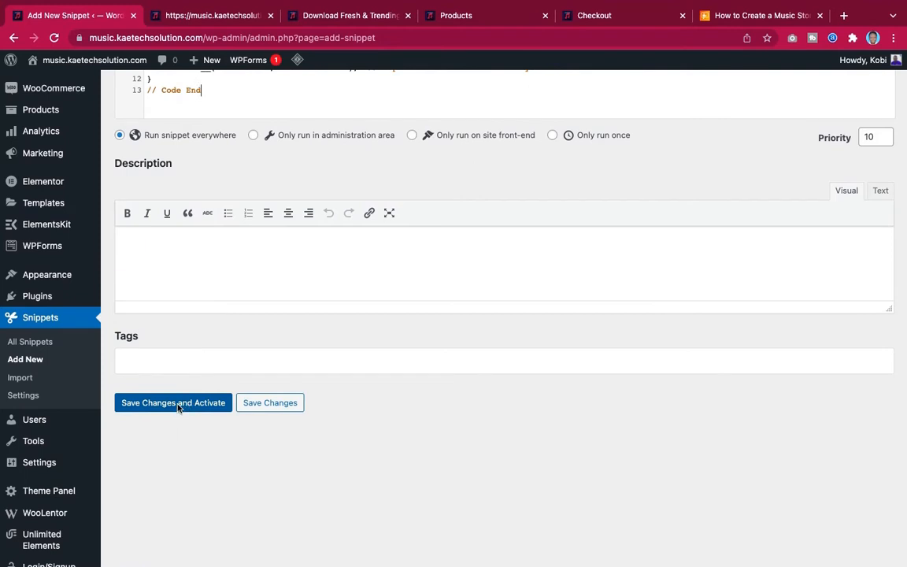
{"action": "left_click", "coordinate": [178, 403]}
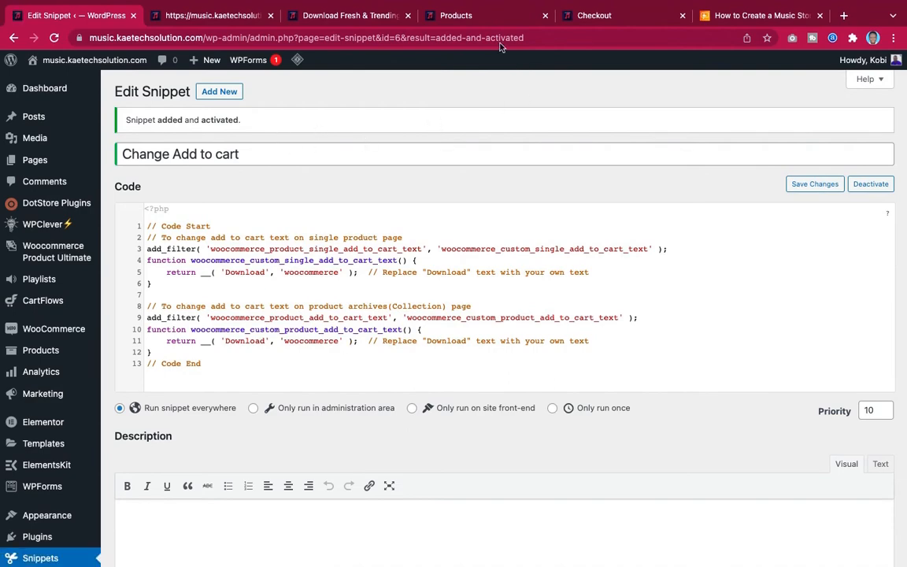
Reload the shop's Products page, purge the site's LiteSpeed cache, and check the button text under the songs.
{"action": "left_click", "coordinate": [482, 19]}
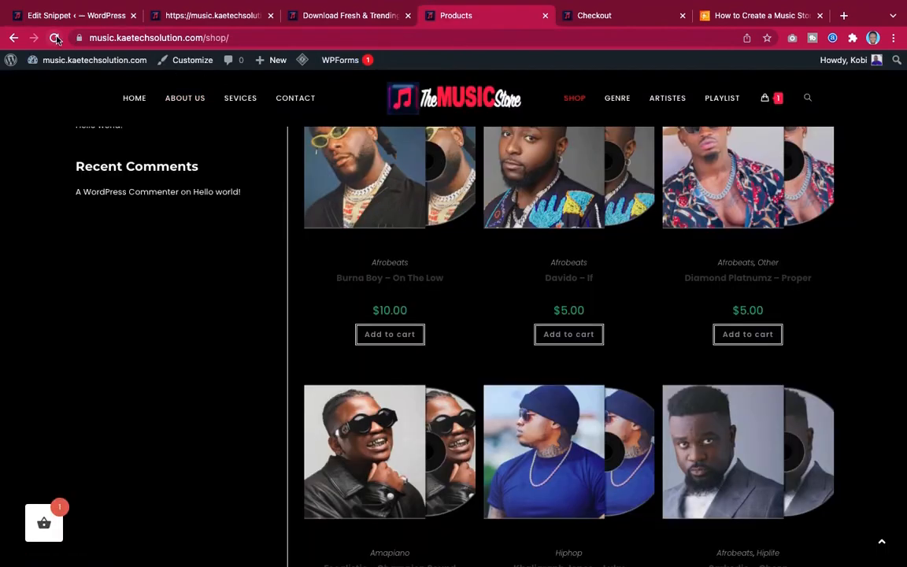
{"action": "left_click", "coordinate": [54, 38]}
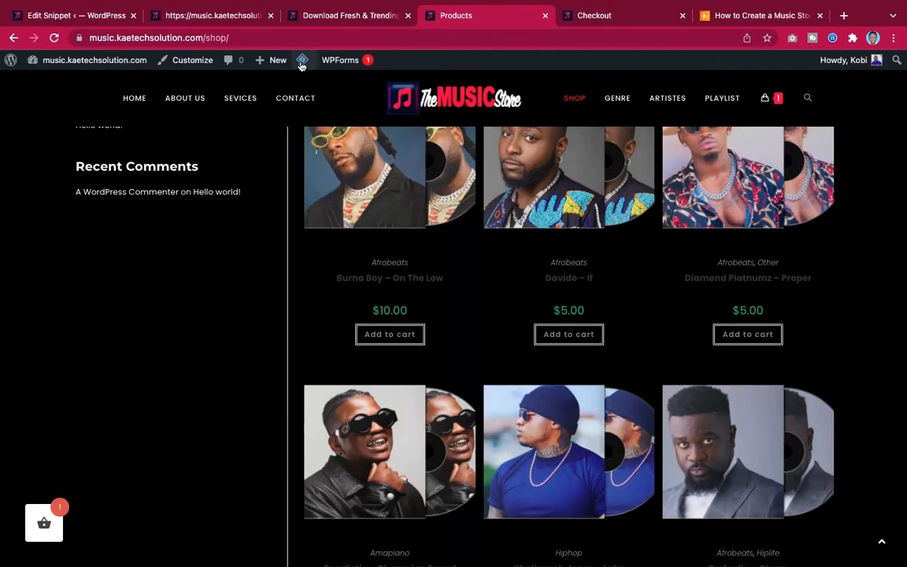
{"action": "mouse_move", "coordinate": [303, 61]}
{"action": "left_click", "coordinate": [308, 110]}
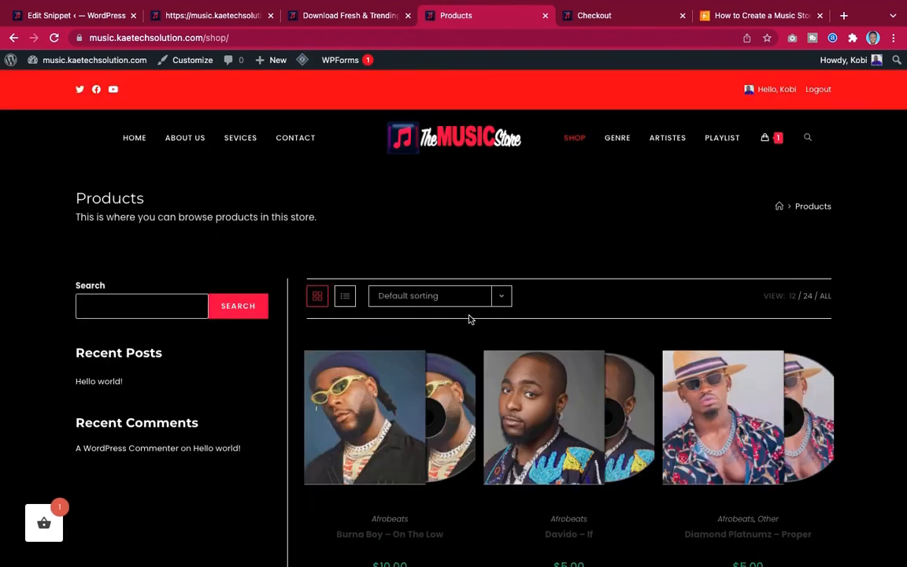
{"action": "scroll", "coordinate": [470, 320], "scroll_direction": "down", "scroll_amount": 2}
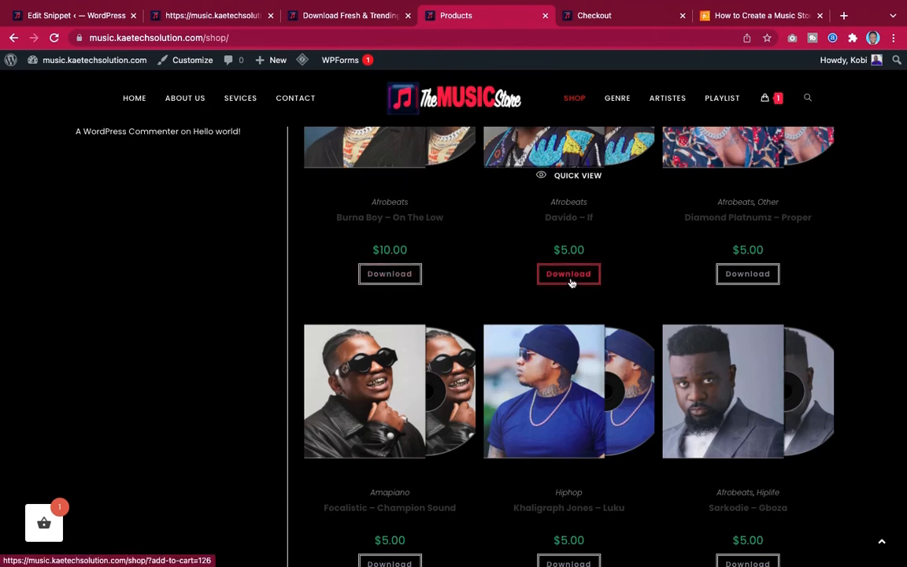
{"action": "scroll", "coordinate": [435, 227], "scroll_direction": "up", "scroll_amount": 3}
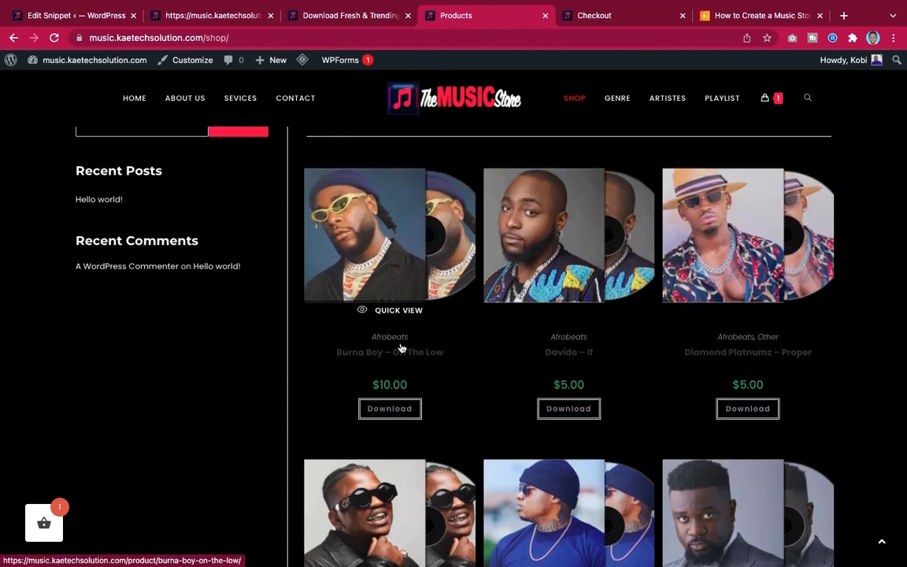
Check the button text on the Burna Boy – On The Low product page and under its related songs.
{"action": "left_click", "coordinate": [402, 350]}
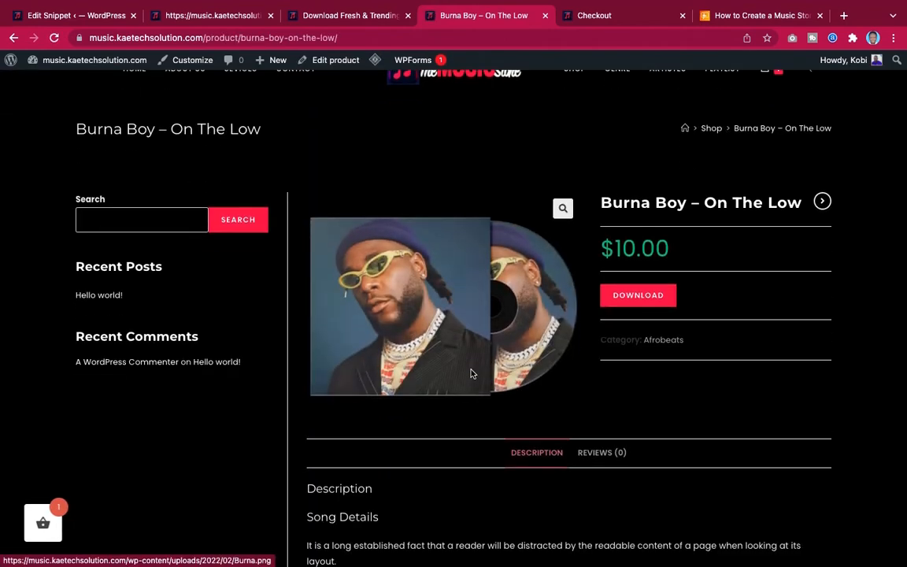
{"action": "scroll", "coordinate": [471, 374], "scroll_direction": "down", "scroll_amount": 2}
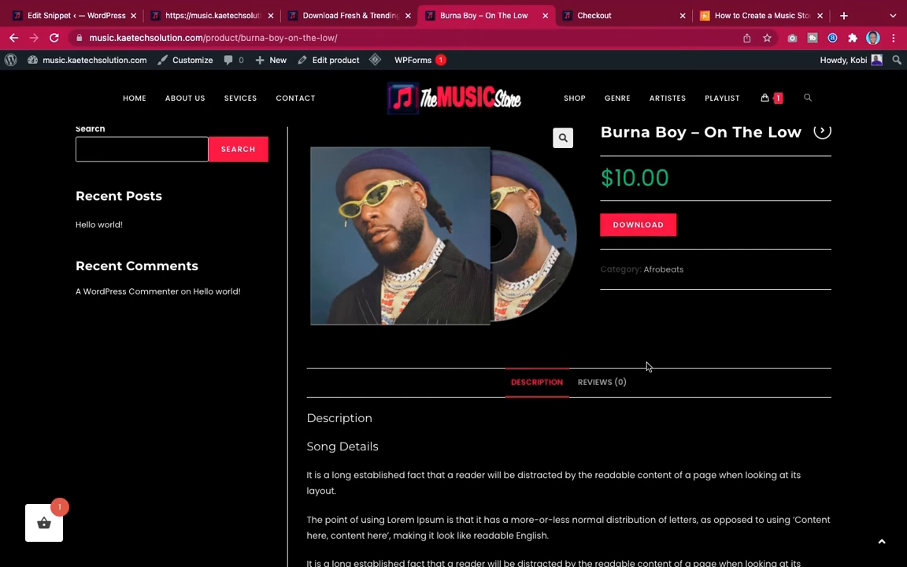
{"action": "scroll", "coordinate": [647, 367], "scroll_direction": "down", "scroll_amount": 5}
{"action": "scroll", "coordinate": [647, 366], "scroll_direction": "up", "scroll_amount": 5}
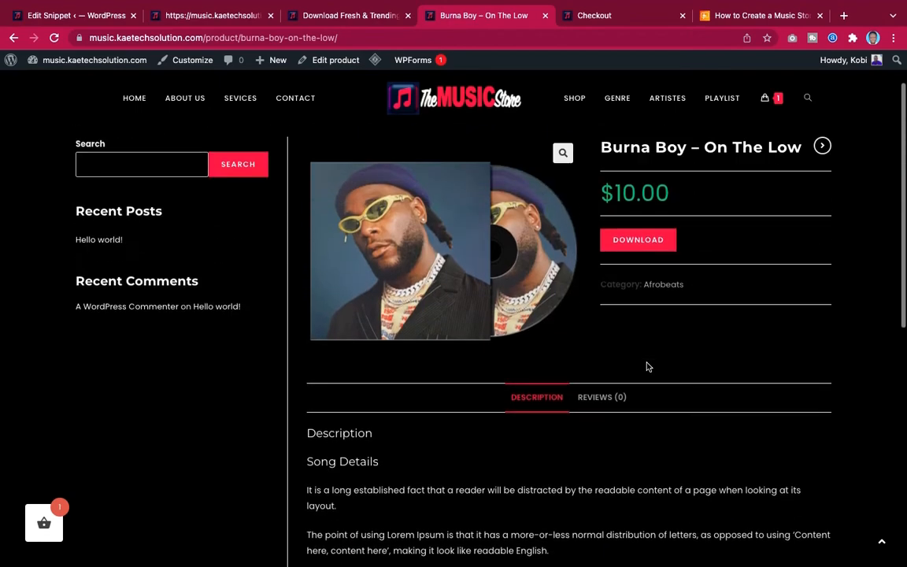
{"action": "scroll", "coordinate": [647, 367], "scroll_direction": "up", "scroll_amount": 2}
{"action": "scroll", "coordinate": [647, 366], "scroll_direction": "down", "scroll_amount": 8}
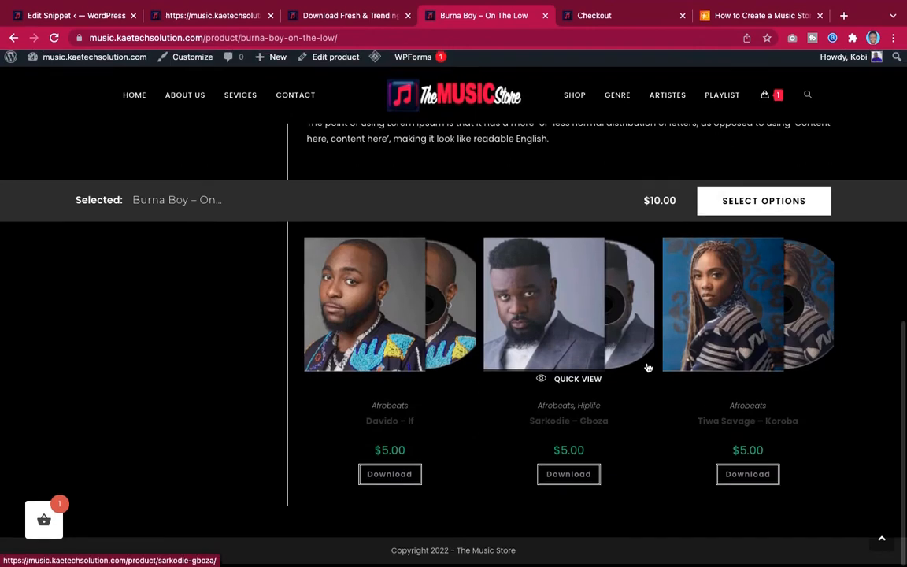
{"action": "scroll", "coordinate": [648, 367], "scroll_direction": "up", "scroll_amount": 8}
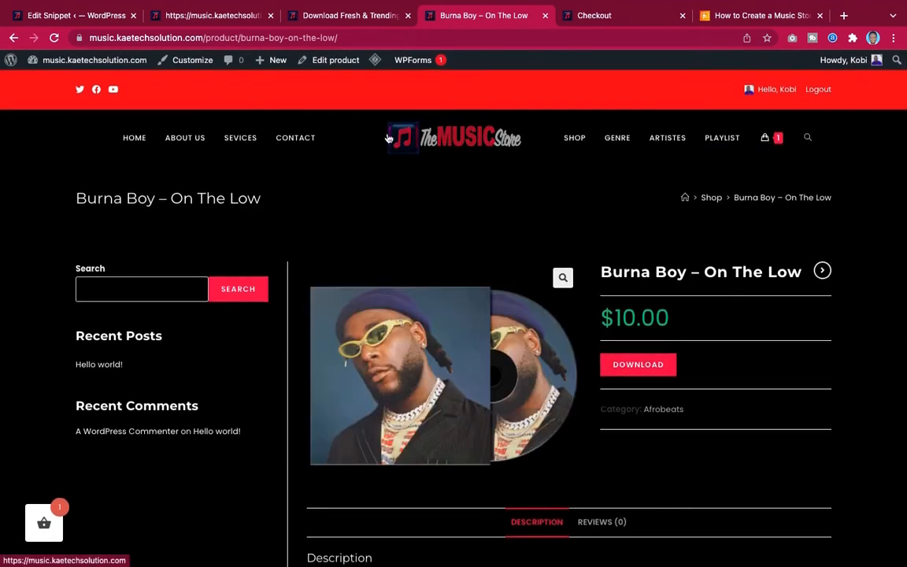
Review the activated snippet, then examine the Checkout page's billing details, order summary and payment section.
{"action": "left_click", "coordinate": [91, 19]}
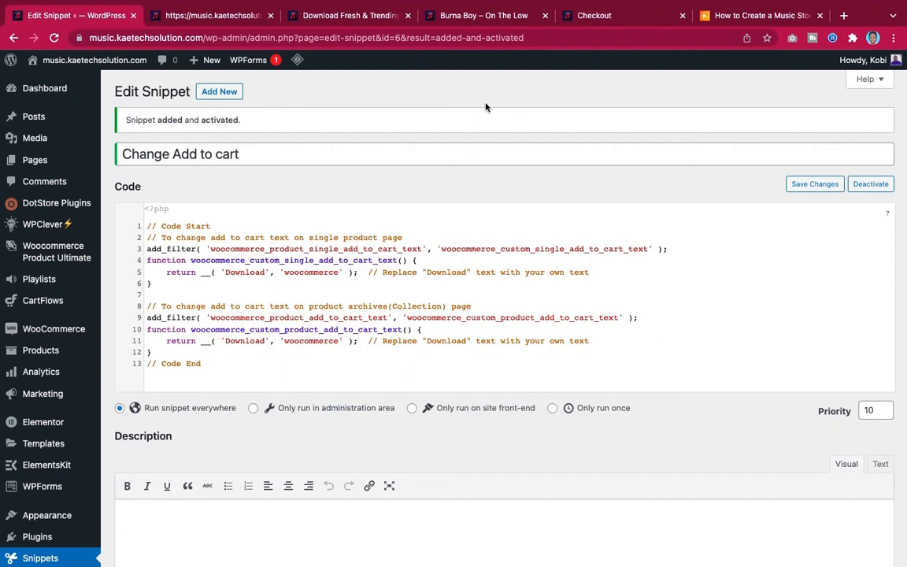
{"action": "left_click", "coordinate": [484, 22]}
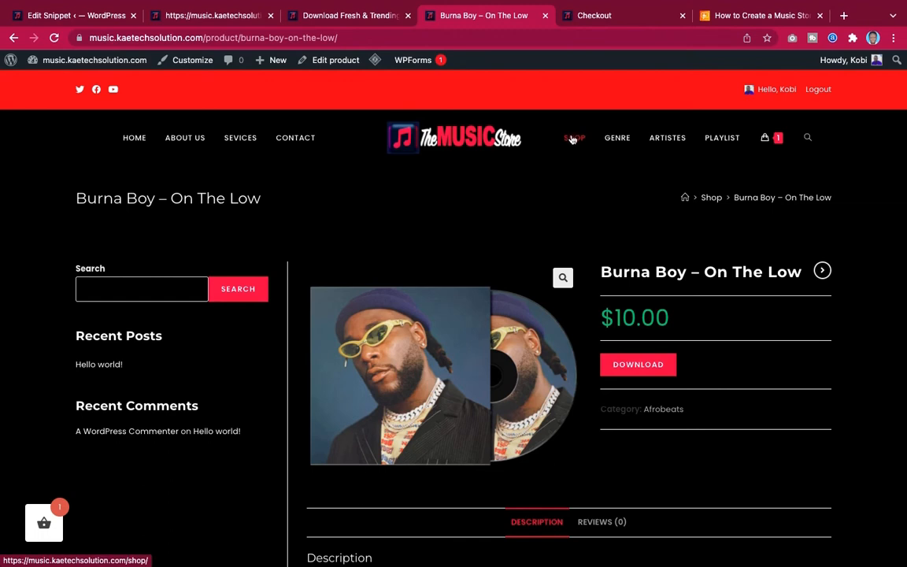
{"action": "left_click", "coordinate": [620, 17]}
{"action": "scroll", "coordinate": [438, 253], "scroll_direction": "down", "scroll_amount": 10}
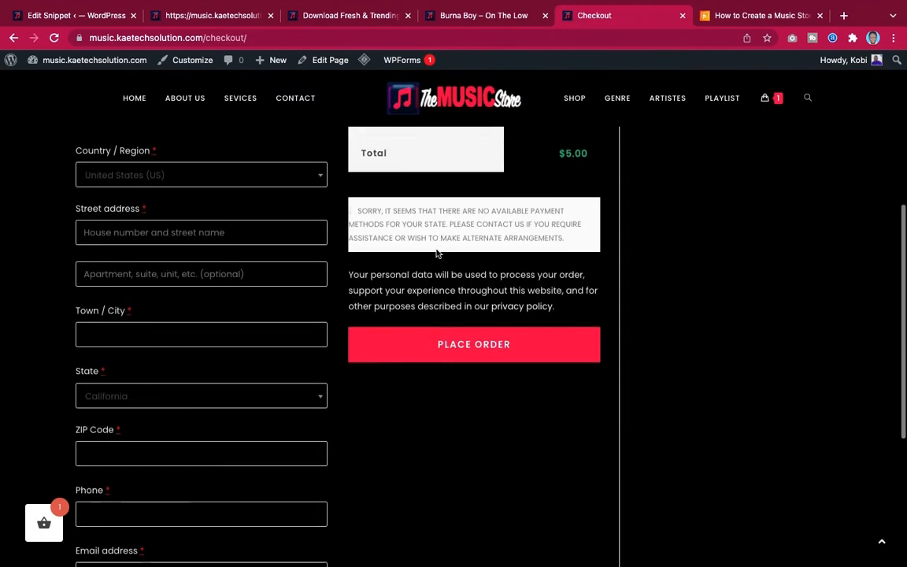
{"action": "scroll", "coordinate": [438, 253], "scroll_direction": "up", "scroll_amount": 9}
{"action": "scroll", "coordinate": [438, 252], "scroll_direction": "up", "scroll_amount": 2}
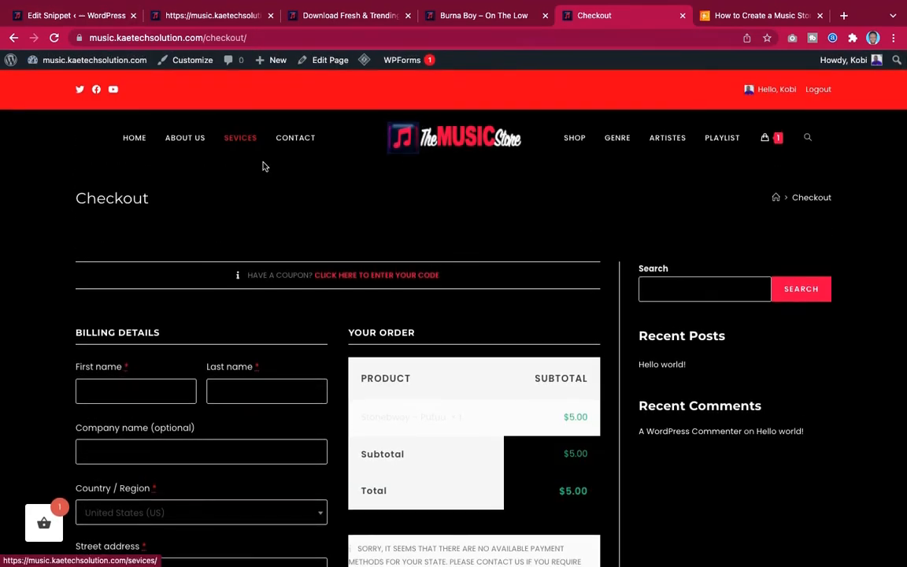
{"action": "scroll", "coordinate": [263, 167], "scroll_direction": "down", "scroll_amount": 7}
{"action": "scroll", "coordinate": [263, 166], "scroll_direction": "up", "scroll_amount": 5}
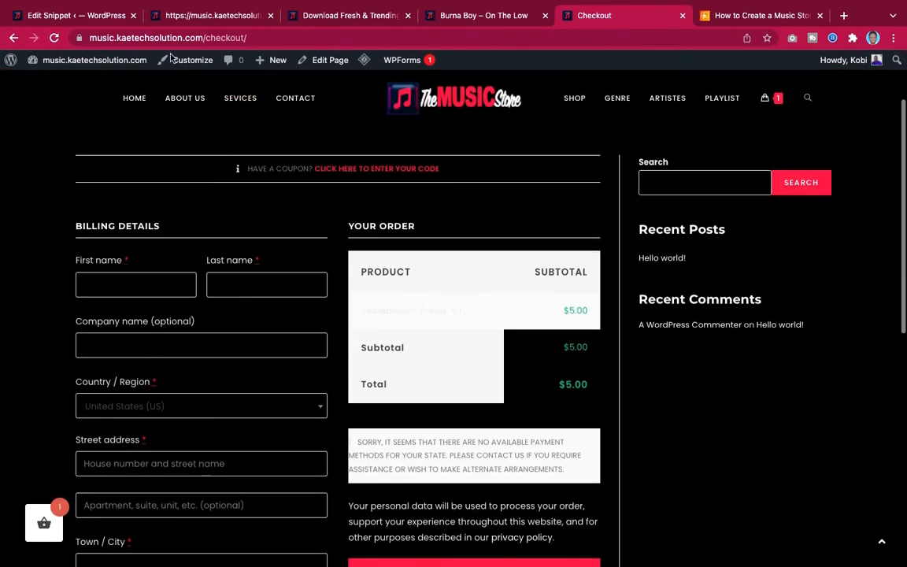
Go back to the WordPress admin, open the CartFlows flows list and start adding a new flow.
{"action": "left_click", "coordinate": [97, 19]}
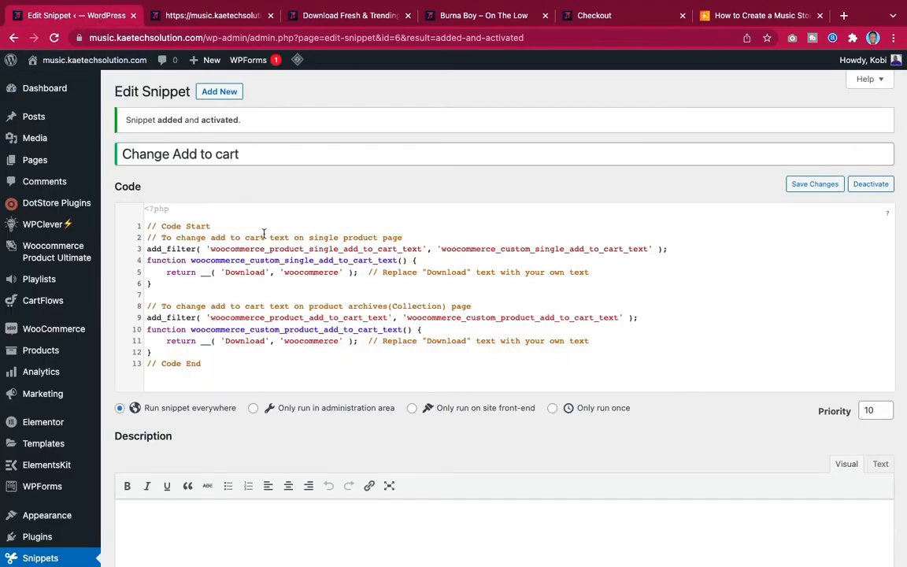
{"action": "mouse_move", "coordinate": [51, 303]}
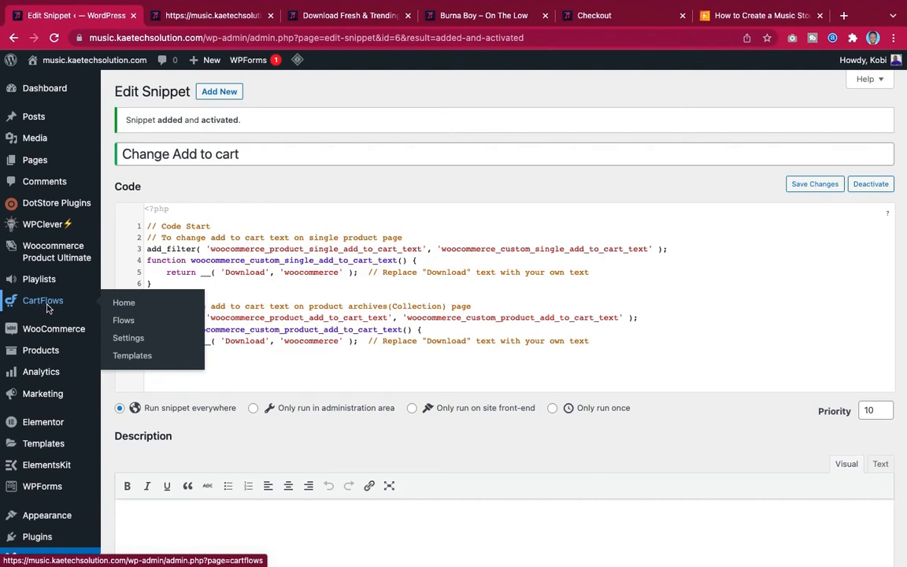
{"action": "left_click", "coordinate": [49, 302]}
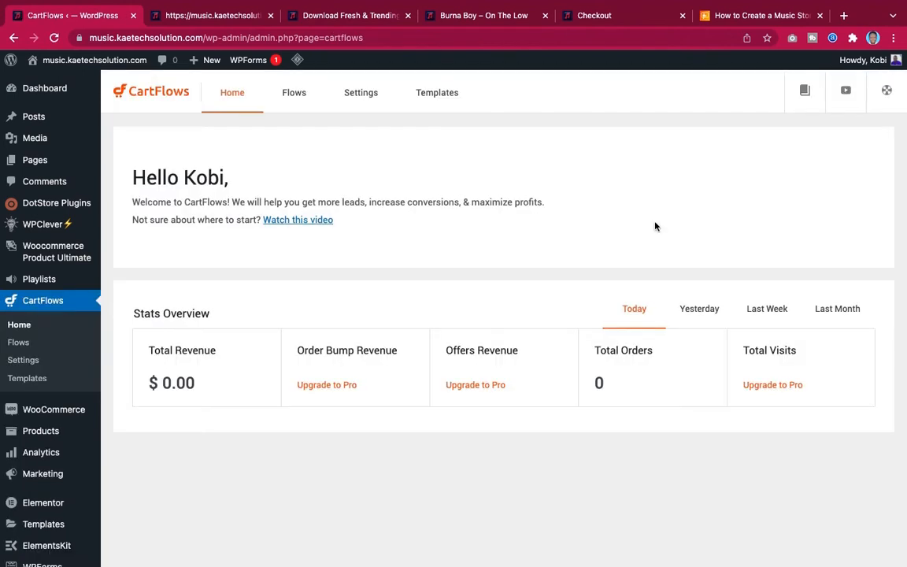
{"action": "left_click", "coordinate": [18, 344]}
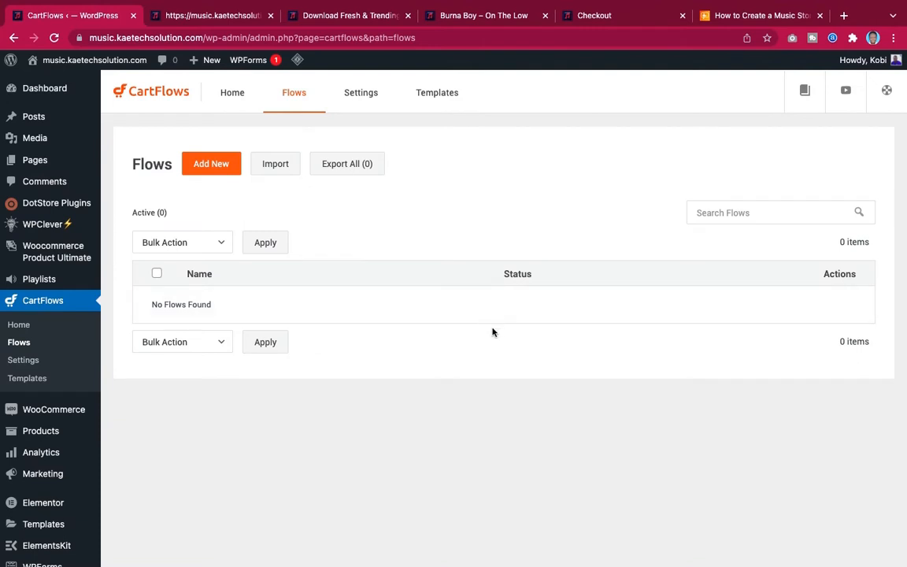
{"action": "scroll", "coordinate": [492, 333], "scroll_direction": "down", "scroll_amount": 1}
{"action": "scroll", "coordinate": [492, 332], "scroll_direction": "up", "scroll_amount": 1}
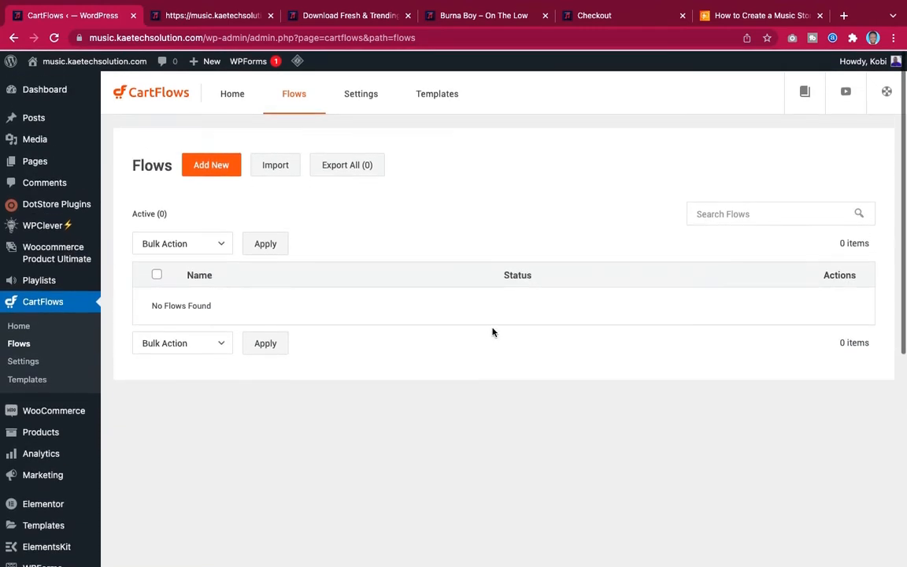
{"action": "left_click", "coordinate": [210, 167]}
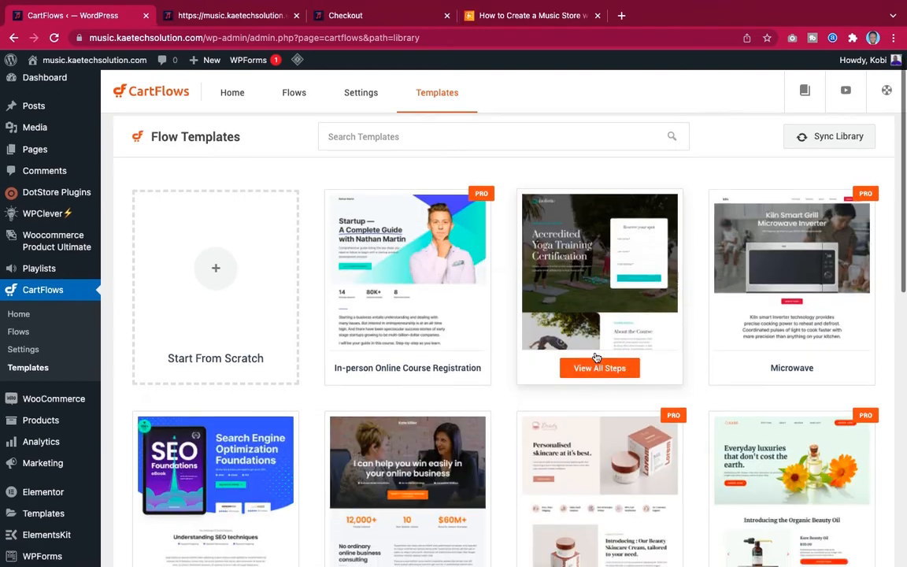
Look through the flow template library to compare the free and Pro templates available for a checkout flow.
{"action": "scroll", "coordinate": [596, 355], "scroll_direction": "down", "scroll_amount": 5}
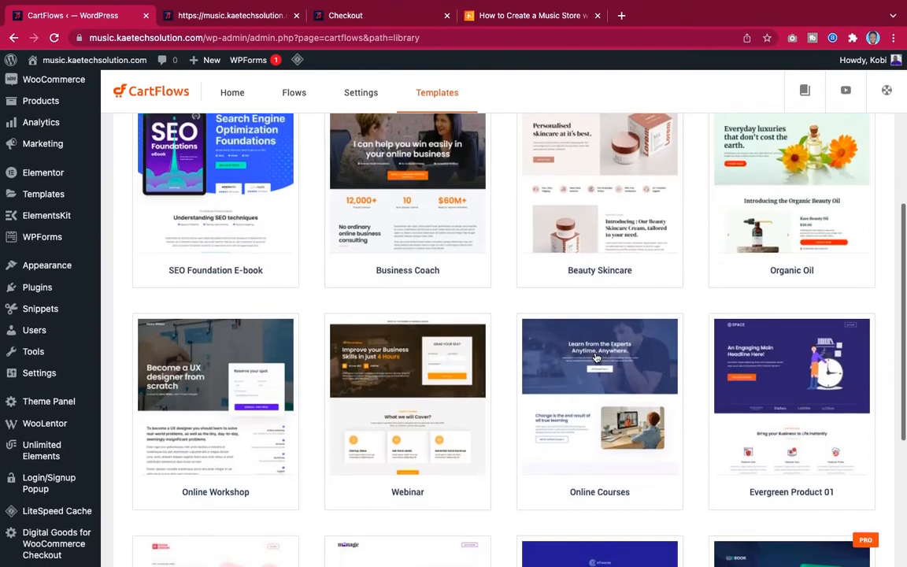
{"action": "scroll", "coordinate": [596, 358], "scroll_direction": "down", "scroll_amount": 3}
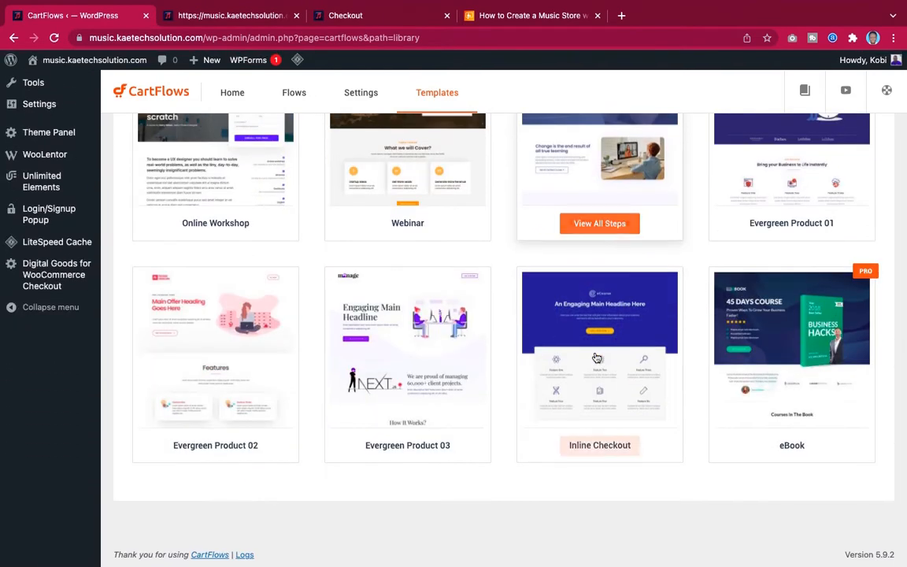
{"action": "scroll", "coordinate": [597, 358], "scroll_direction": "up", "scroll_amount": 3}
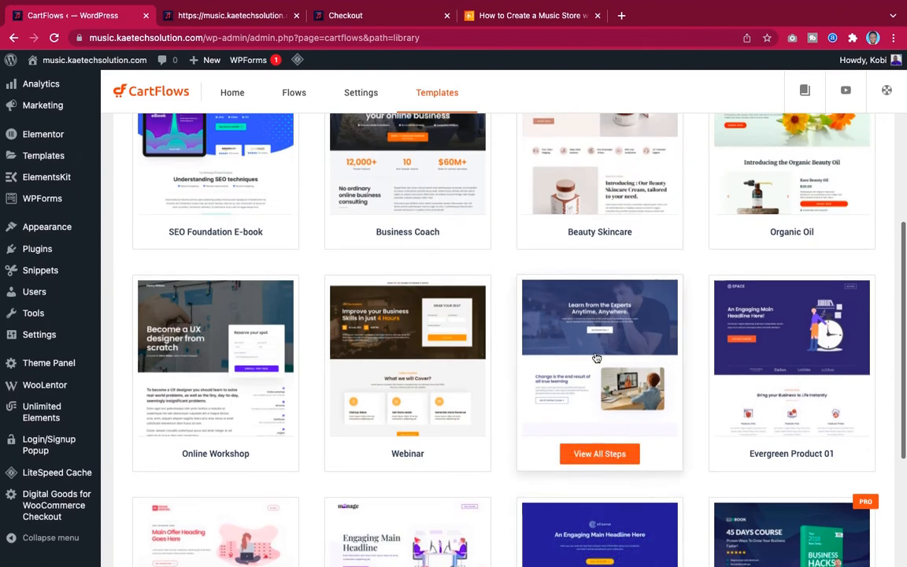
{"action": "scroll", "coordinate": [597, 359], "scroll_direction": "down", "scroll_amount": 1}
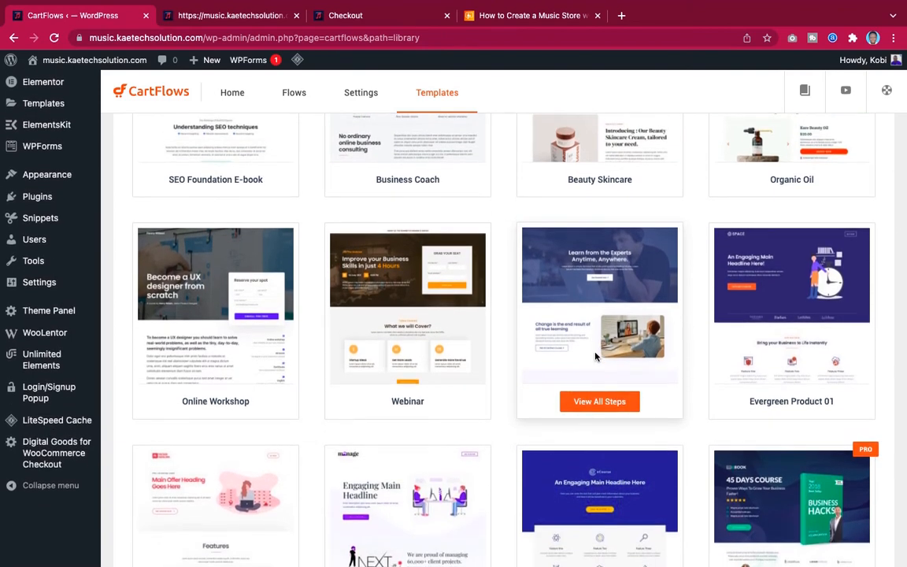
{"action": "scroll", "coordinate": [595, 357], "scroll_direction": "down", "scroll_amount": 1}
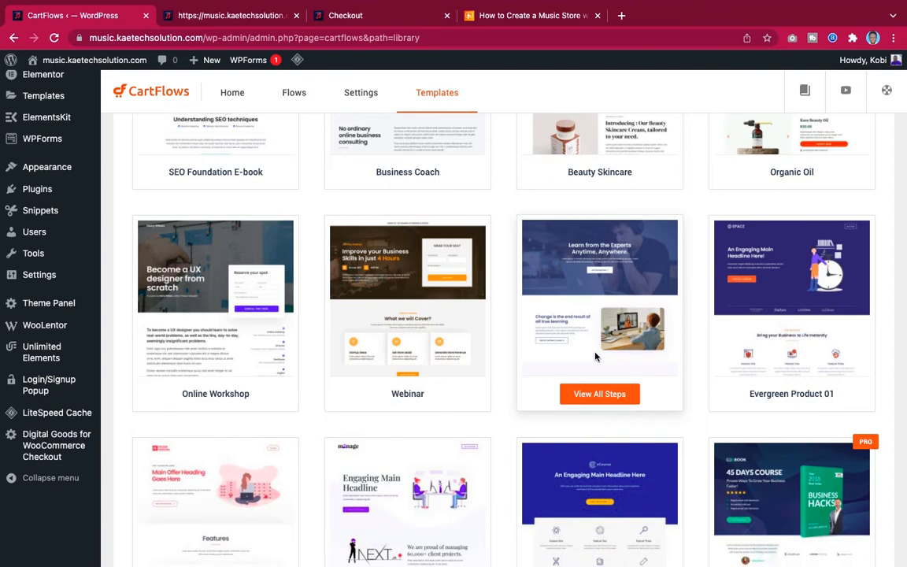
{"action": "scroll", "coordinate": [595, 357], "scroll_direction": "down", "scroll_amount": 3}
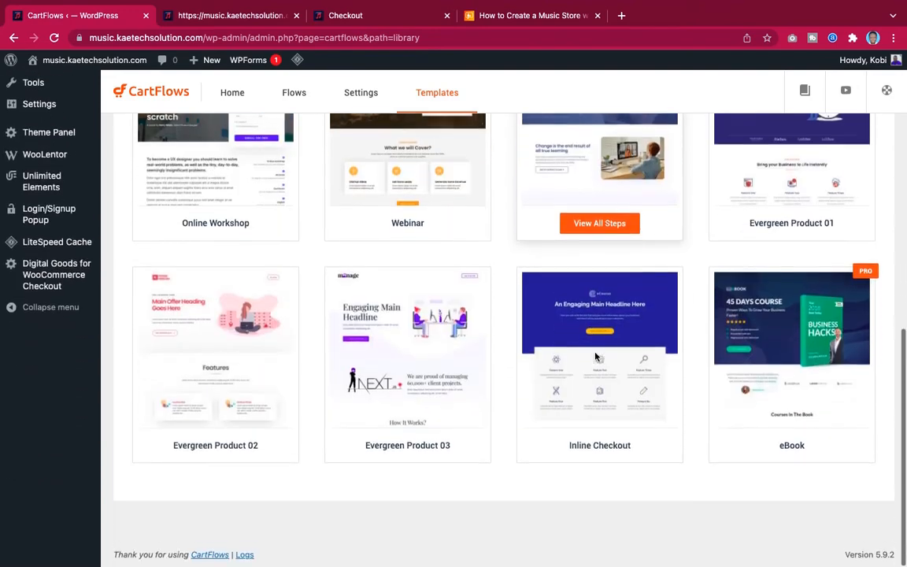
{"action": "scroll", "coordinate": [596, 357], "scroll_direction": "up", "scroll_amount": 4}
{"action": "scroll", "coordinate": [595, 357], "scroll_direction": "up", "scroll_amount": 3}
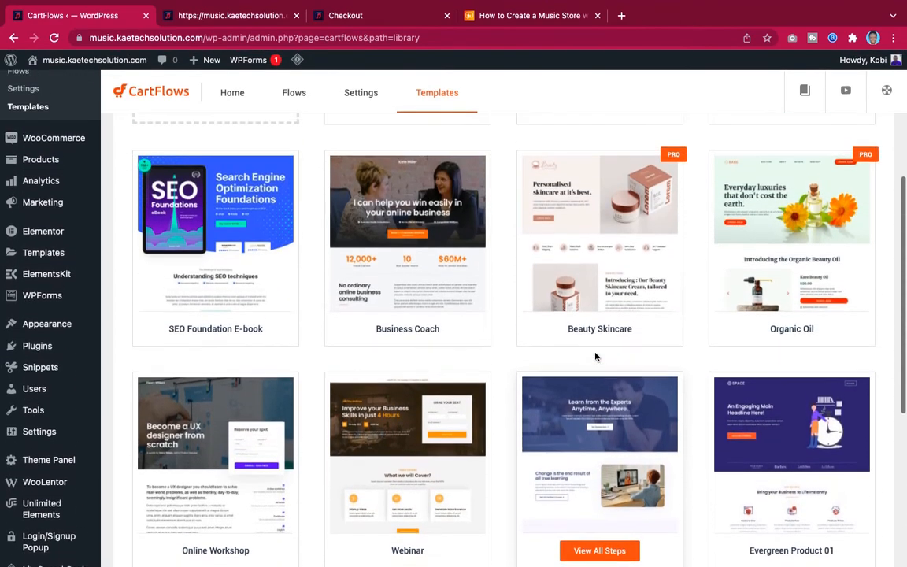
{"action": "scroll", "coordinate": [596, 357], "scroll_direction": "up", "scroll_amount": 2}
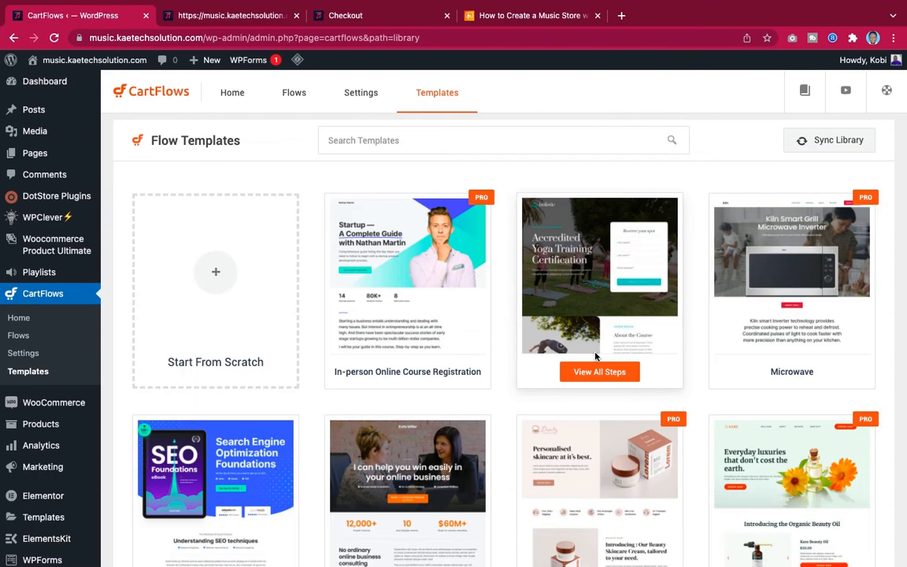
{"action": "scroll", "coordinate": [596, 357], "scroll_direction": "down", "scroll_amount": 3}
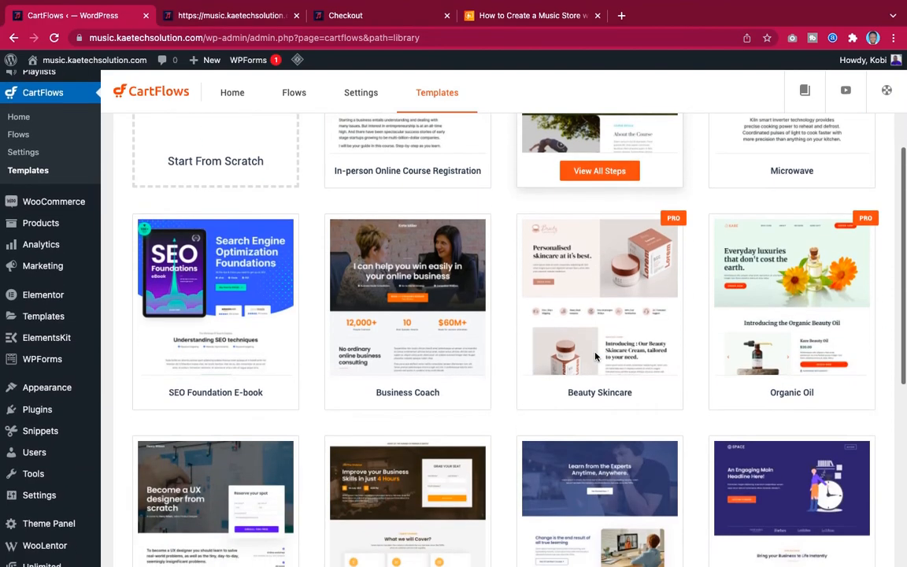
{"action": "scroll", "coordinate": [595, 357], "scroll_direction": "down", "scroll_amount": 3}
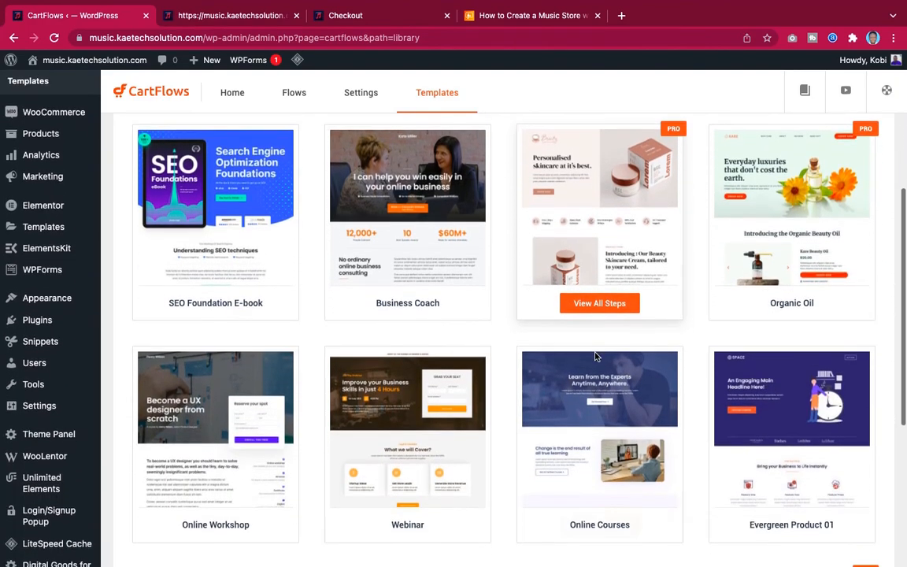
{"action": "scroll", "coordinate": [596, 356], "scroll_direction": "down", "scroll_amount": 1}
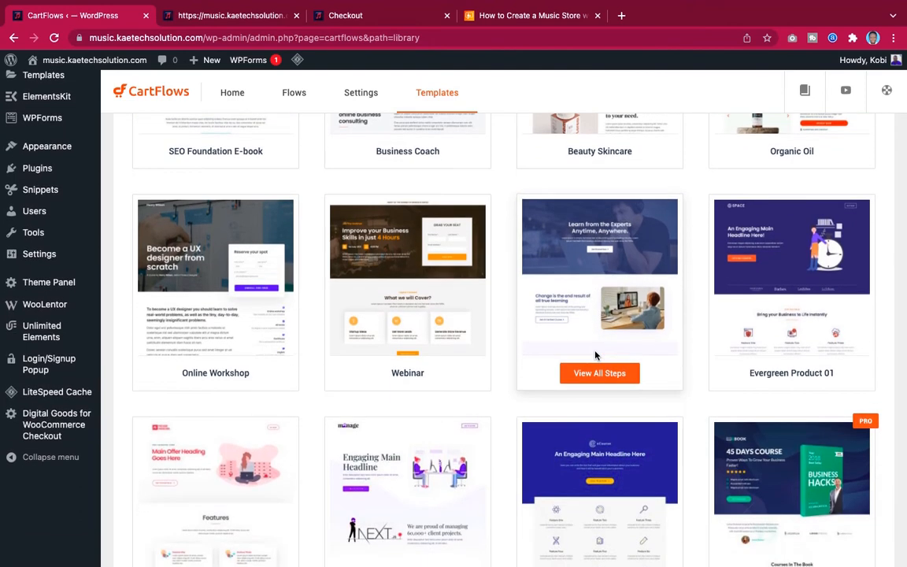
{"action": "scroll", "coordinate": [596, 356], "scroll_direction": "down", "scroll_amount": 3}
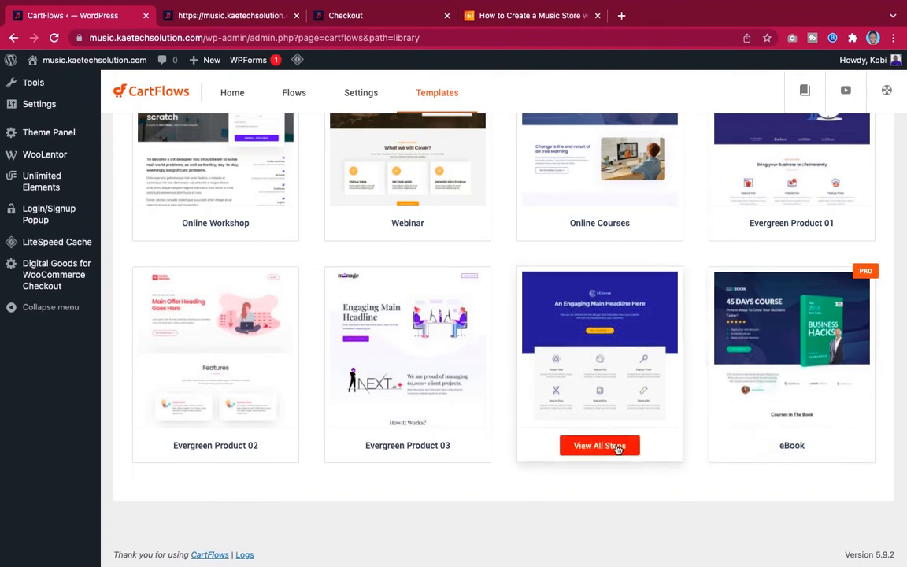
Examine the Inline Checkout template's checkout page preview, then return to the template library.
{"action": "left_click", "coordinate": [599, 445]}
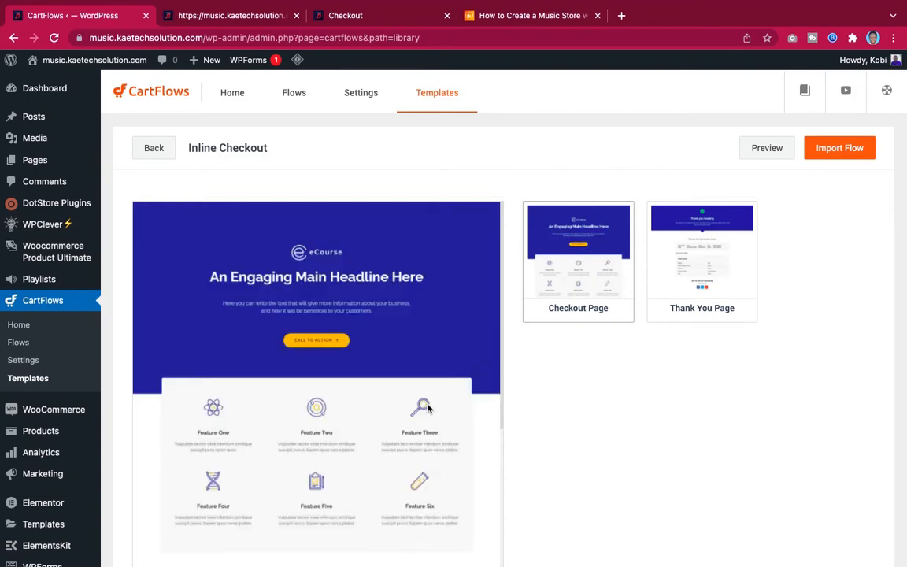
{"action": "scroll", "coordinate": [426, 423], "scroll_direction": "down", "scroll_amount": 1}
{"action": "scroll", "coordinate": [426, 423], "scroll_direction": "down", "scroll_amount": 10}
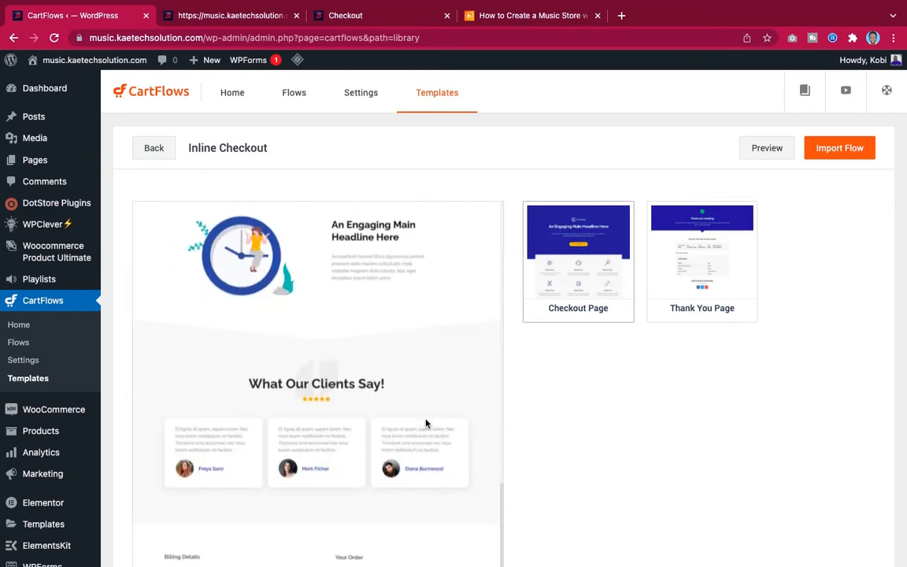
{"action": "scroll", "coordinate": [410, 378], "scroll_direction": "up", "scroll_amount": 10}
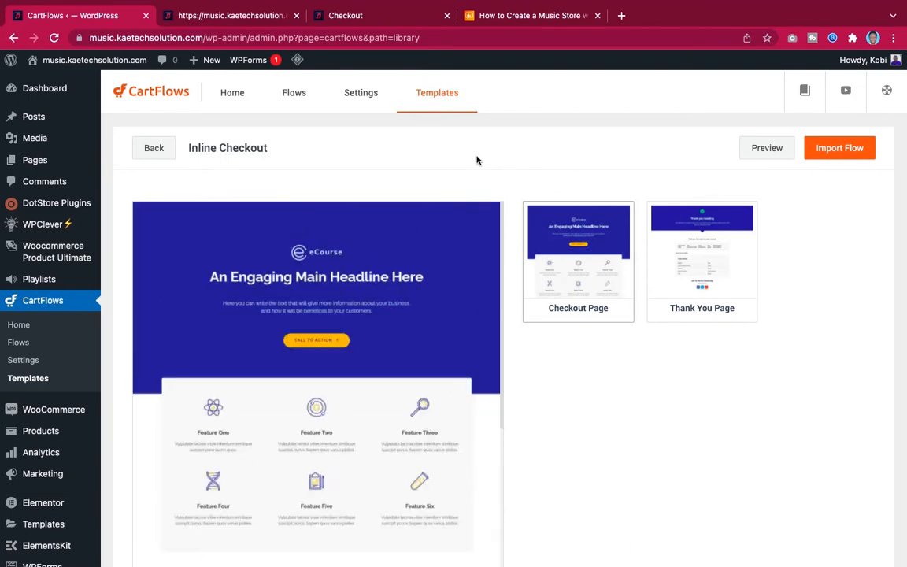
{"action": "left_click", "coordinate": [143, 151]}
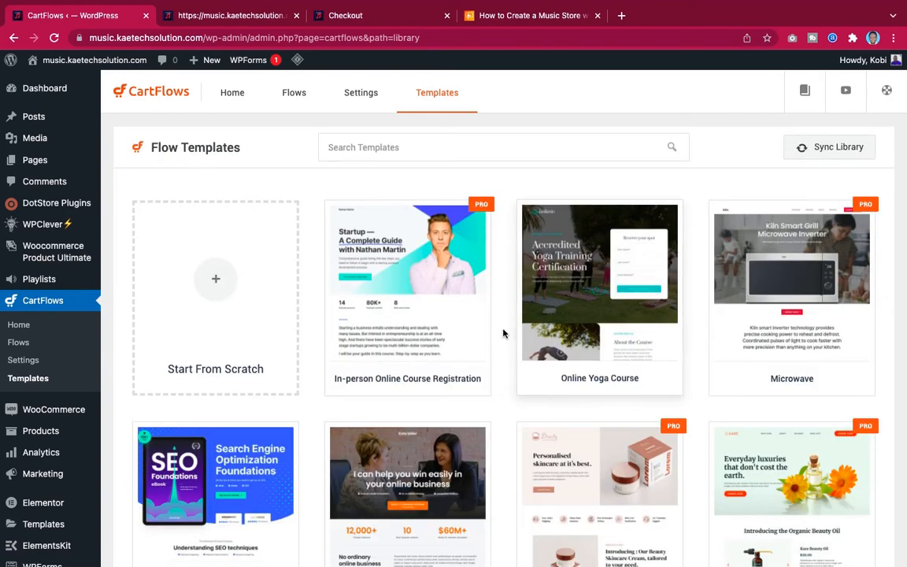
View the steps included in the Online Workshop template.
{"action": "scroll", "coordinate": [535, 385], "scroll_direction": "down", "scroll_amount": 6}
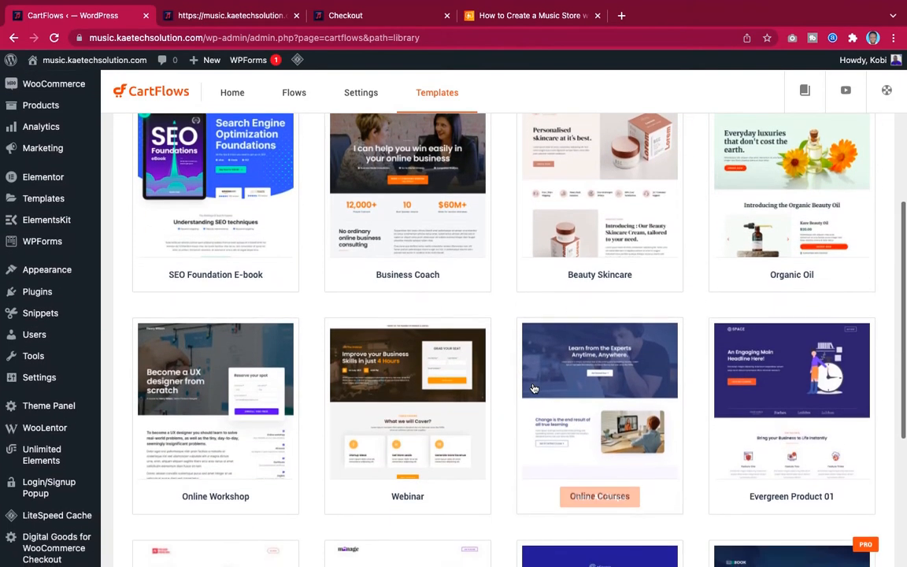
{"action": "scroll", "coordinate": [535, 390], "scroll_direction": "down", "scroll_amount": 1}
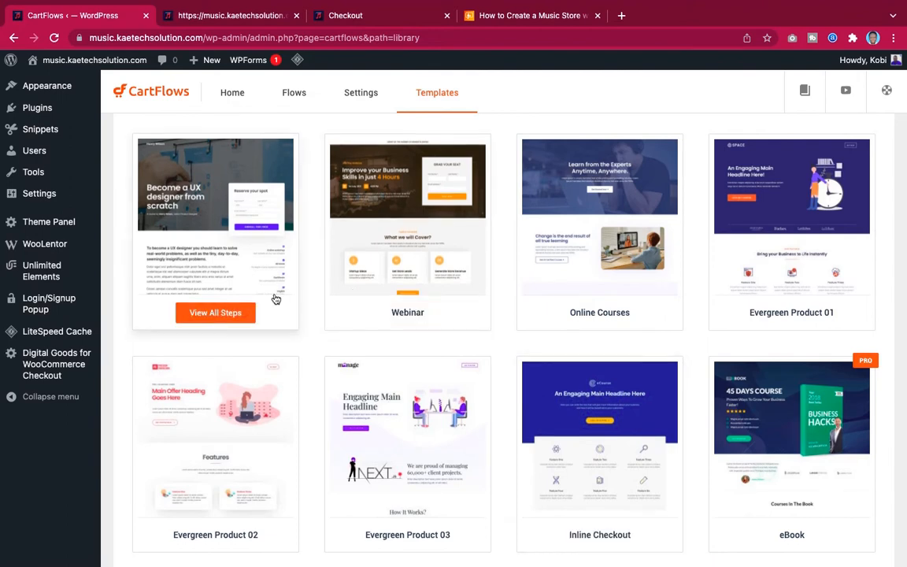
{"action": "left_click", "coordinate": [215, 314]}
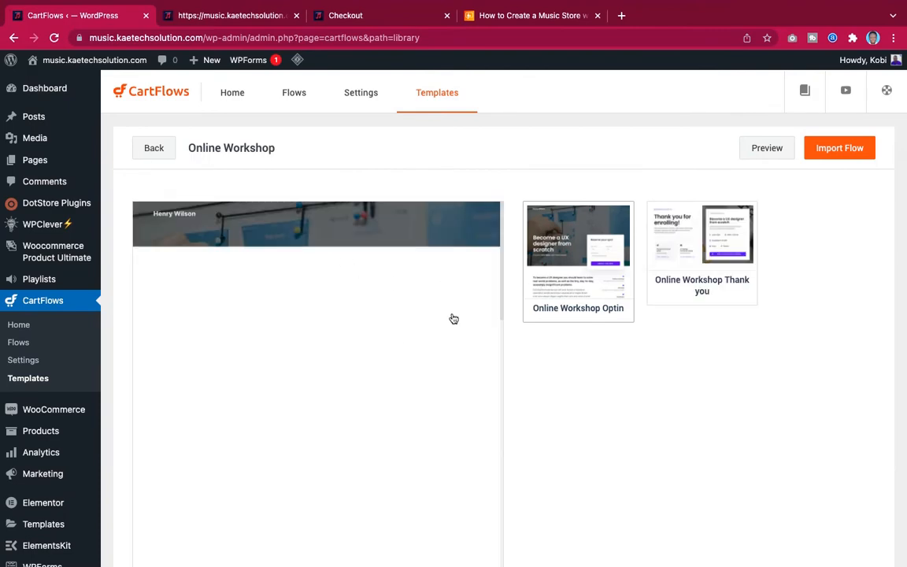
Open the Business Coach template and examine its checkout and thank-you page previews.
{"action": "scroll", "coordinate": [627, 317], "scroll_direction": "down", "scroll_amount": 3}
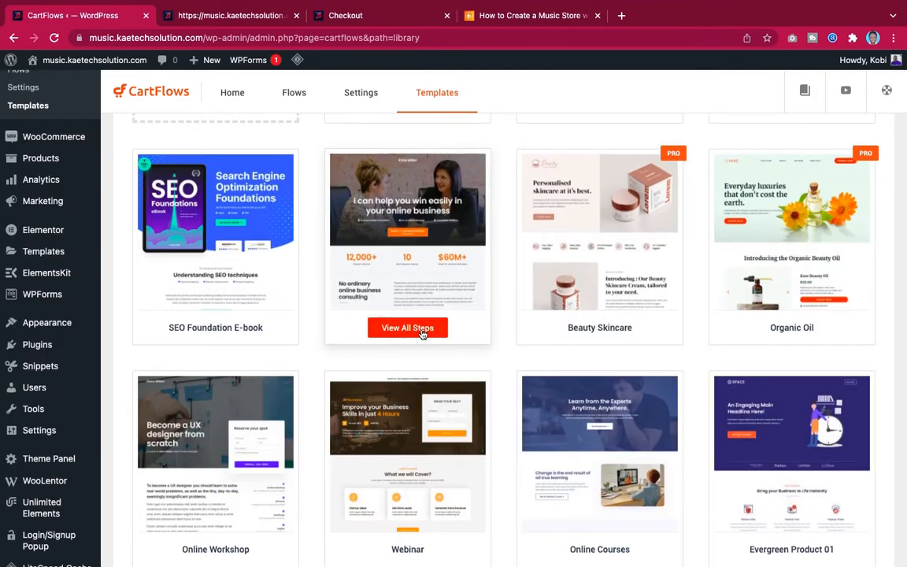
{"action": "left_click", "coordinate": [407, 328]}
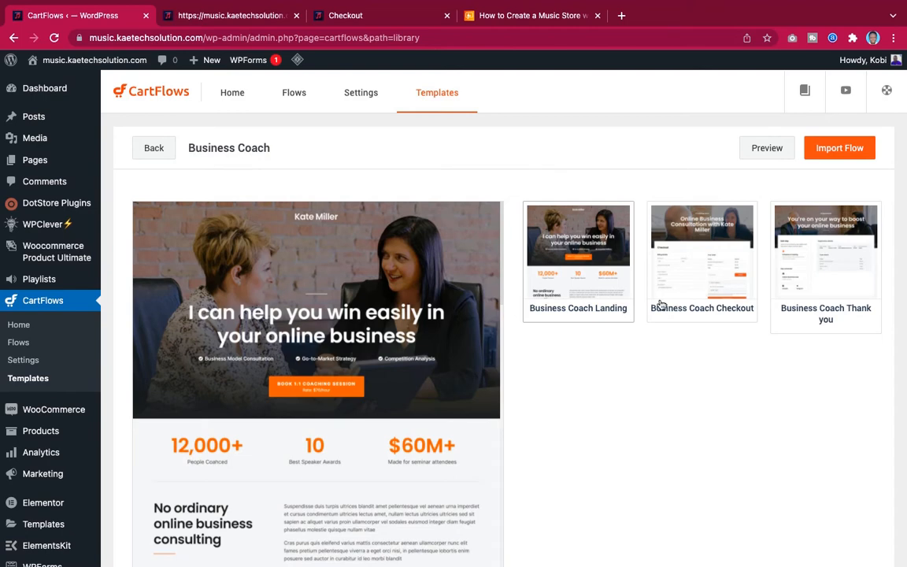
{"action": "left_click", "coordinate": [708, 274]}
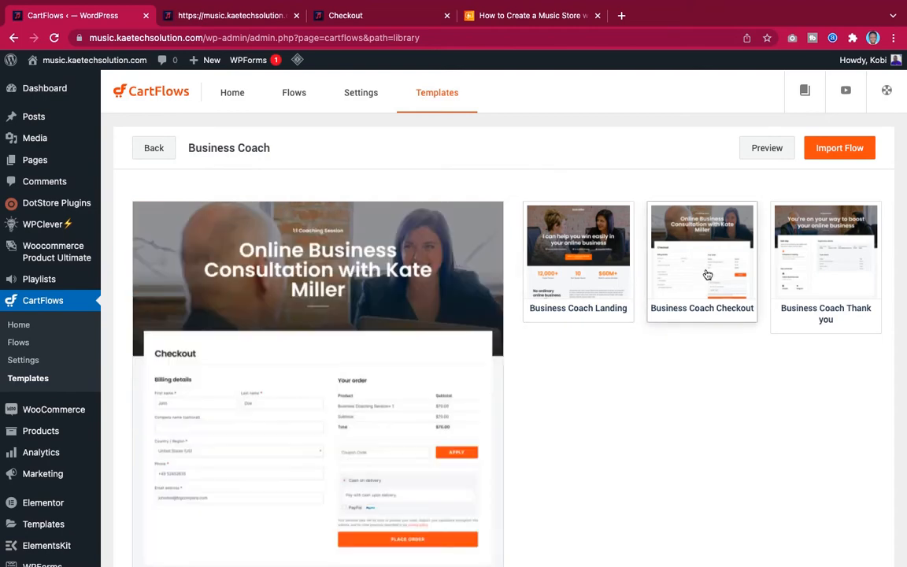
{"action": "scroll", "coordinate": [439, 429], "scroll_direction": "down", "scroll_amount": 3}
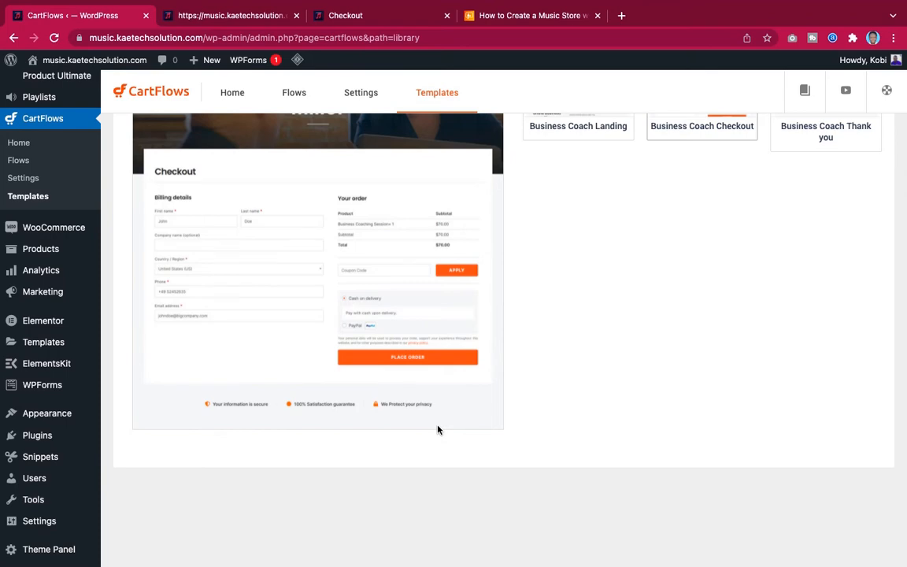
{"action": "scroll", "coordinate": [439, 429], "scroll_direction": "up", "scroll_amount": 3}
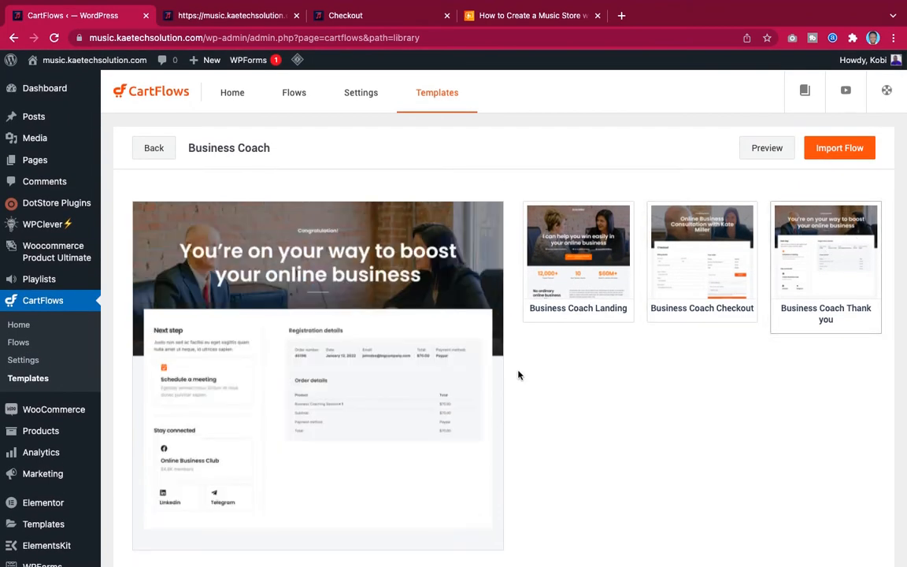
{"action": "scroll", "coordinate": [345, 415], "scroll_direction": "down", "scroll_amount": 2}
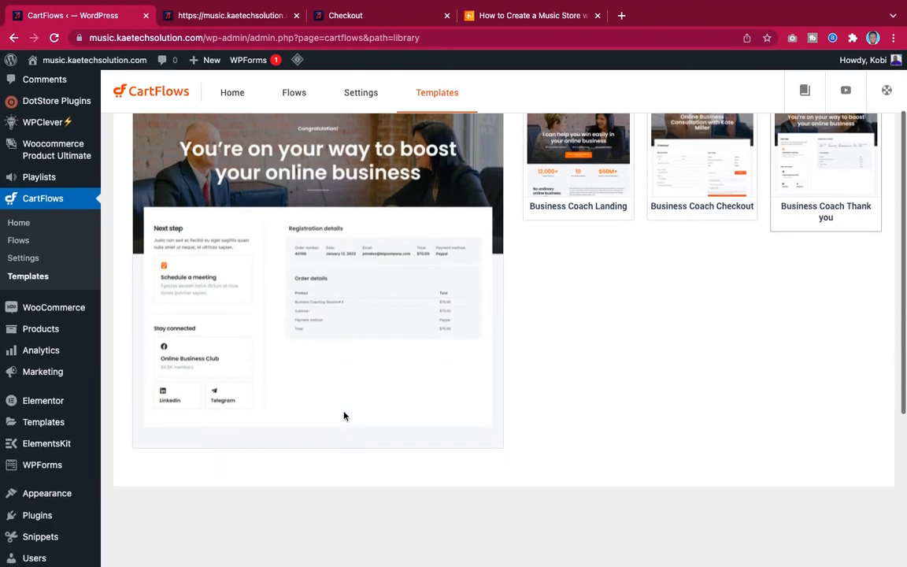
{"action": "scroll", "coordinate": [344, 415], "scroll_direction": "up", "scroll_amount": 2}
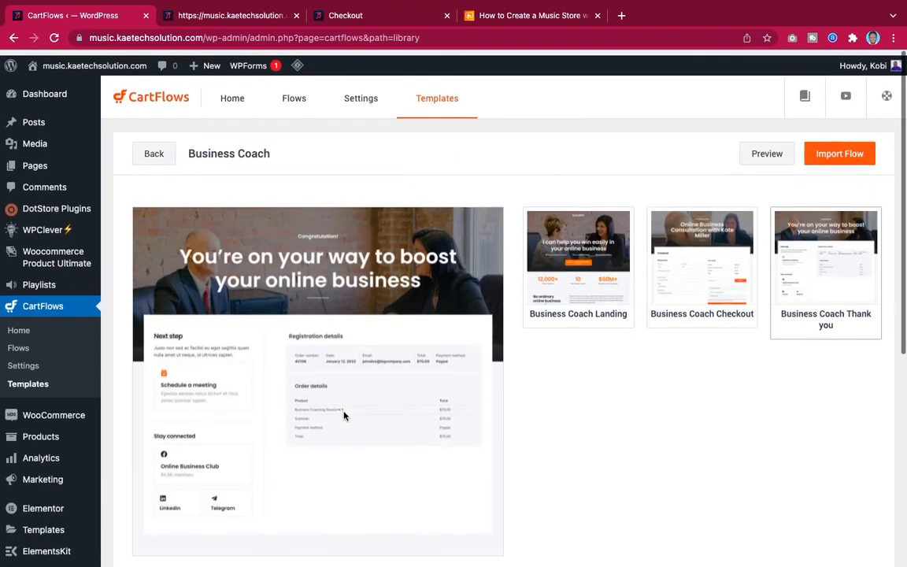
Import the Business Coach template as a new flow named "Music Checkout page".
{"action": "left_click", "coordinate": [844, 152]}
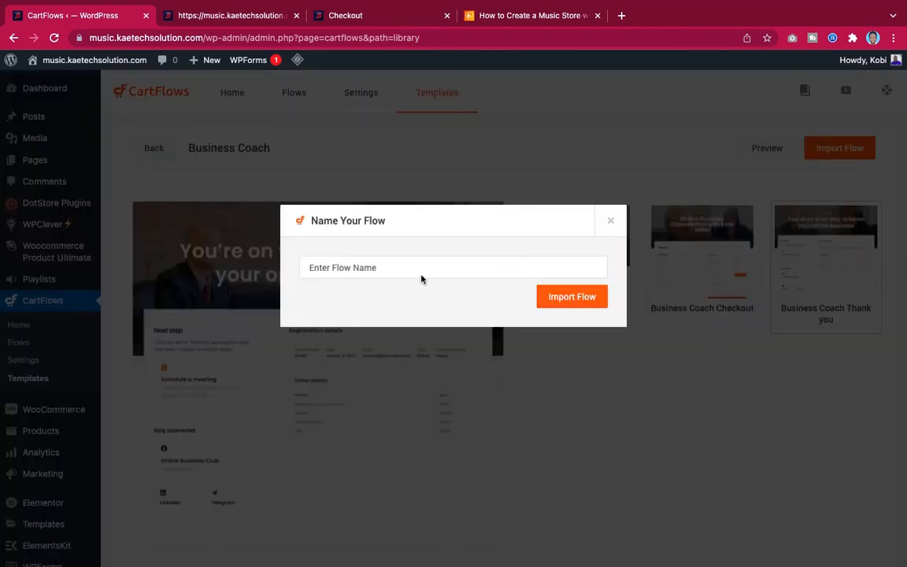
{"action": "left_click", "coordinate": [398, 274]}
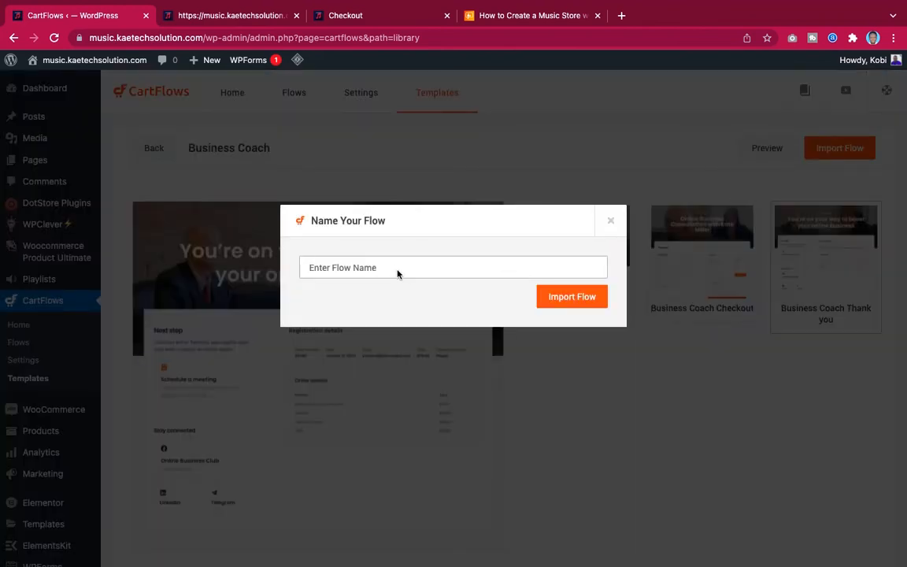
{"action": "type", "text": "Music Checkout page"}
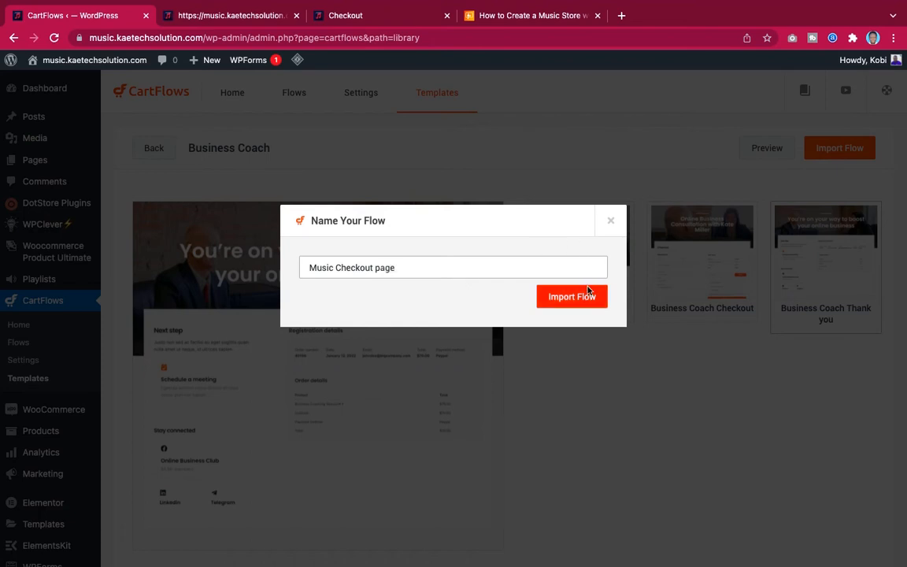
{"action": "left_click", "coordinate": [587, 293]}
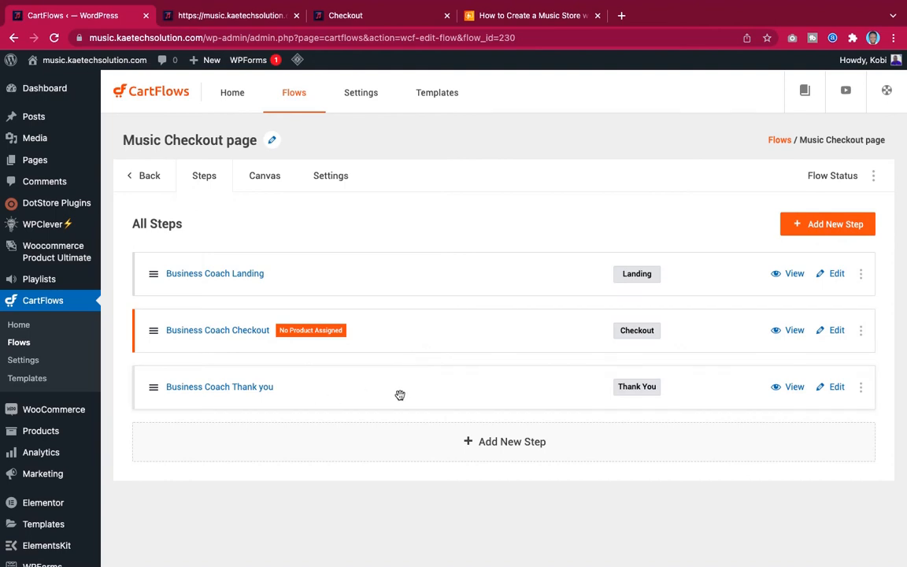
Delete the Business Coach Landing step from the Music Checkout page flow.
{"action": "left_click", "coordinate": [861, 273]}
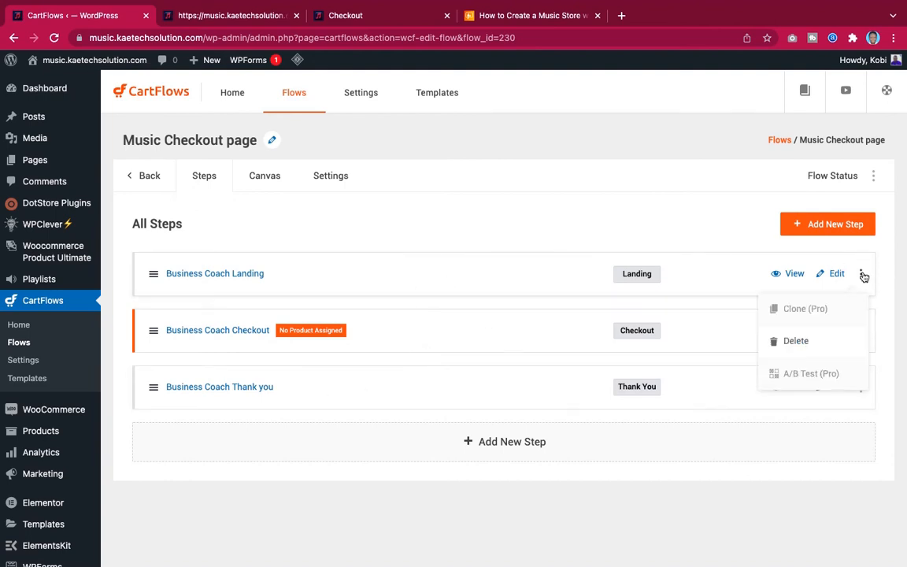
{"action": "left_click", "coordinate": [798, 341]}
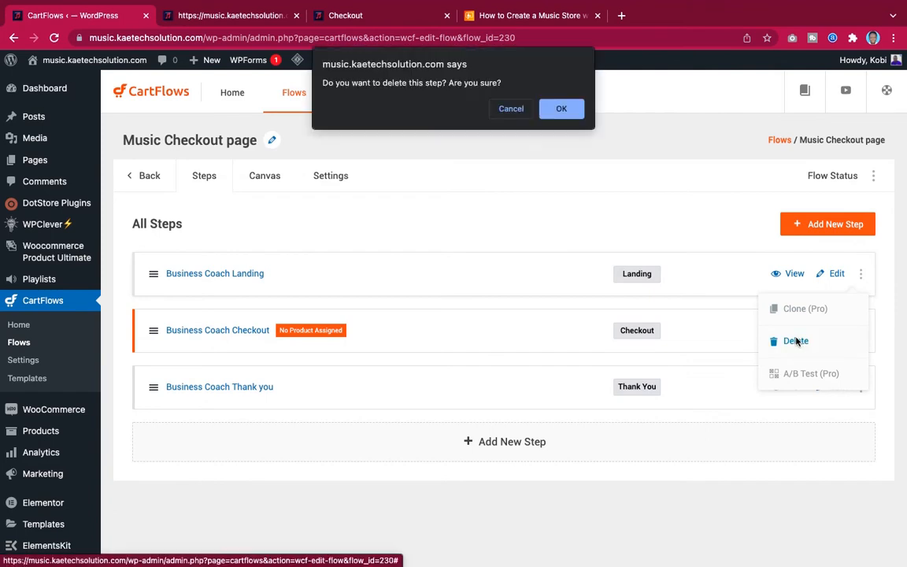
{"action": "left_click", "coordinate": [562, 109]}
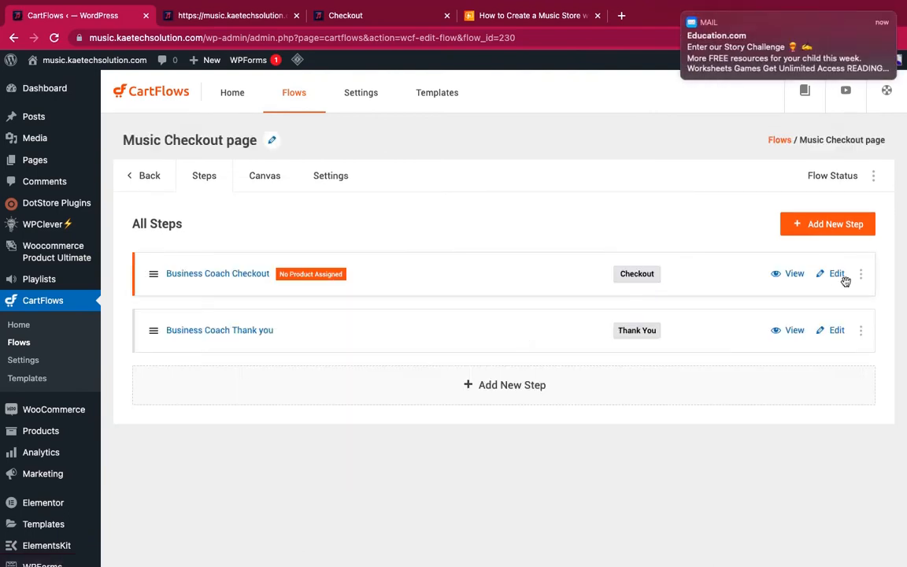
Dismiss the mail notification and open the Business Coach Checkout step for editing with Elementor.
{"action": "mouse_move", "coordinate": [756, 38]}
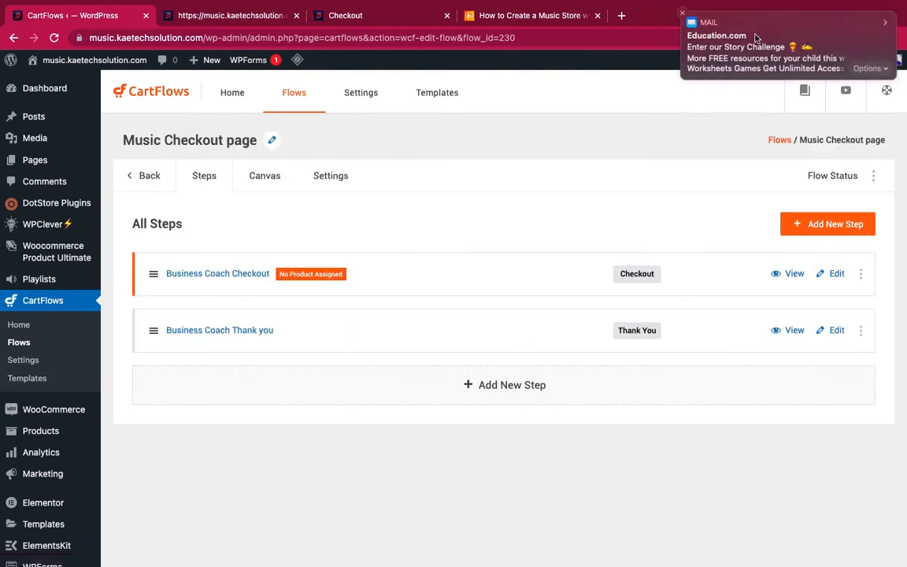
{"action": "left_click", "coordinate": [684, 14]}
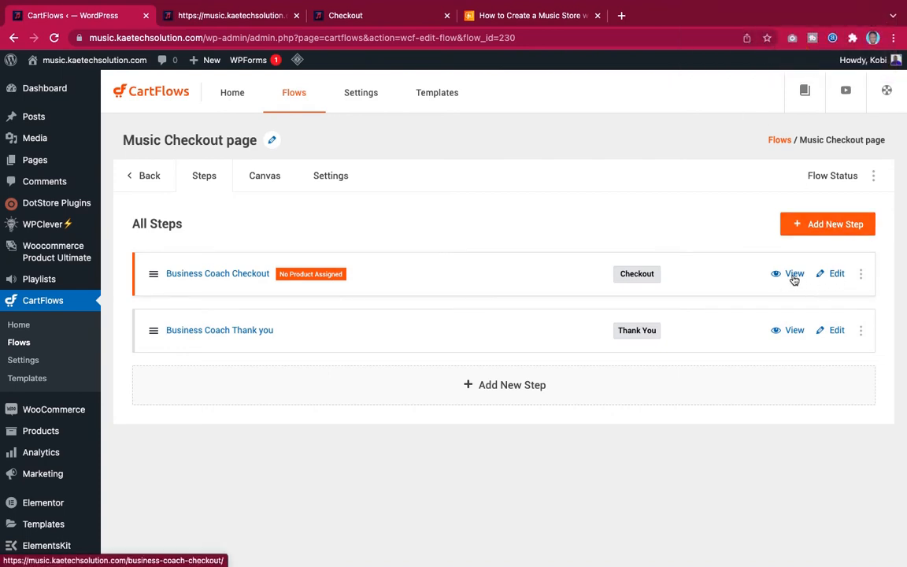
{"action": "left_click", "coordinate": [794, 276]}
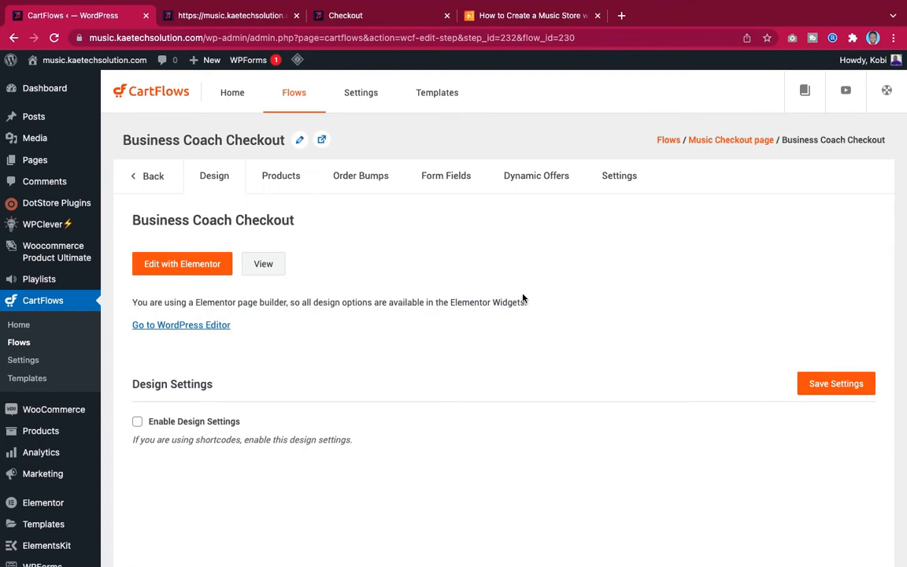
{"action": "left_click", "coordinate": [182, 268]}
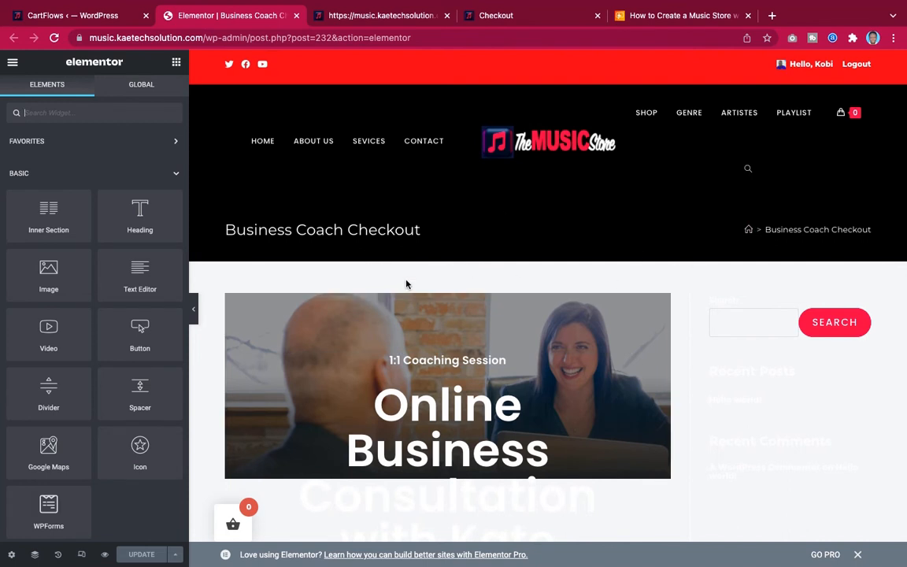
Try the CartFlows — Boxed page layout on the checkout page and look over the result.
{"action": "left_click", "coordinate": [11, 554]}
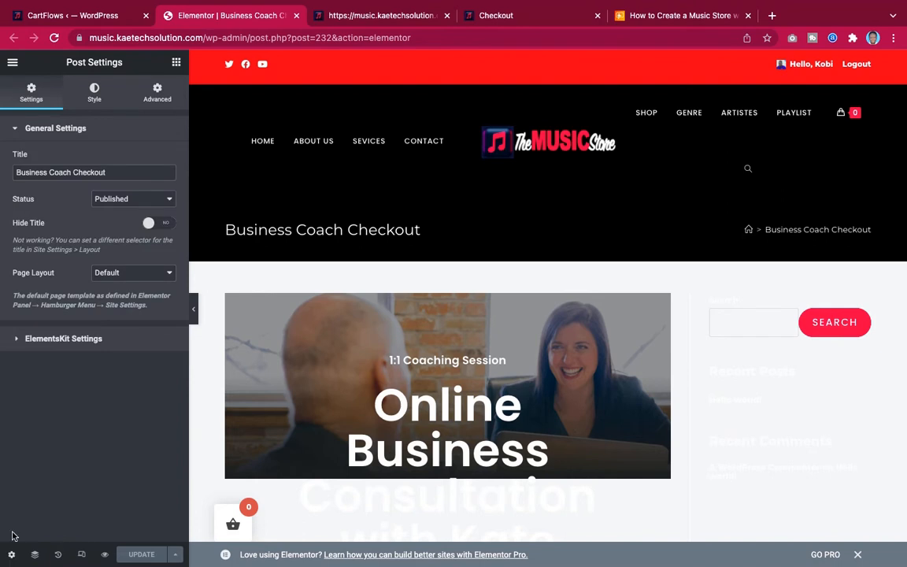
{"action": "left_click", "coordinate": [150, 274]}
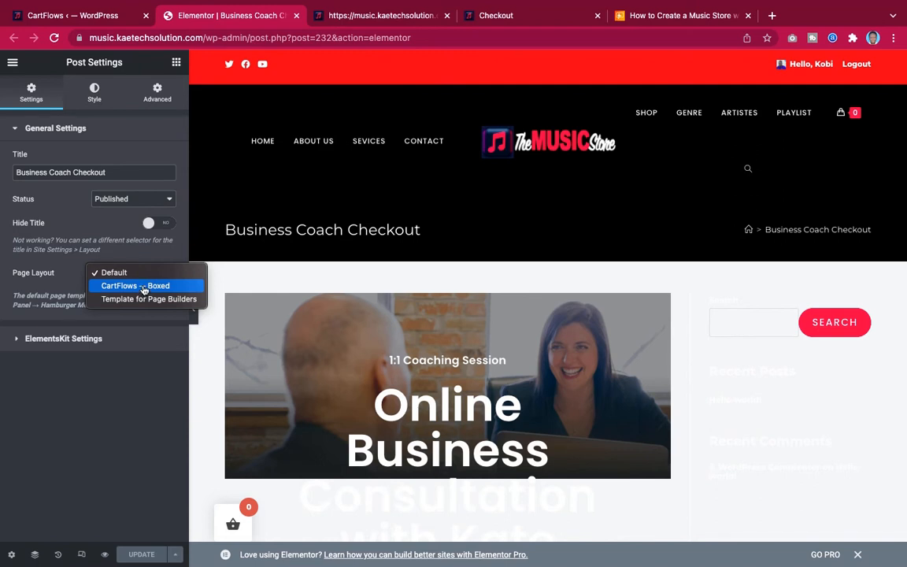
{"action": "left_click", "coordinate": [143, 286]}
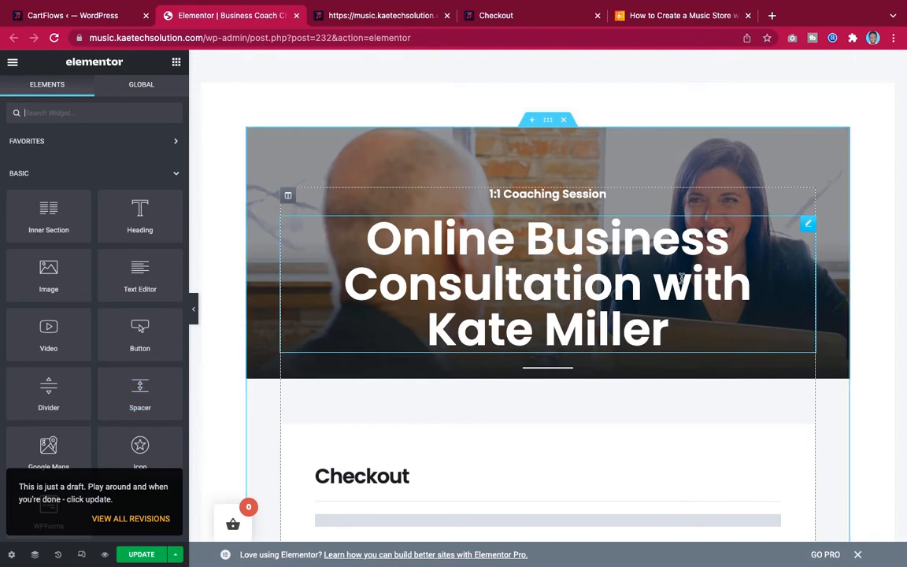
{"action": "scroll", "coordinate": [820, 287], "scroll_direction": "down", "scroll_amount": 5}
{"action": "scroll", "coordinate": [821, 289], "scroll_direction": "up", "scroll_amount": 4}
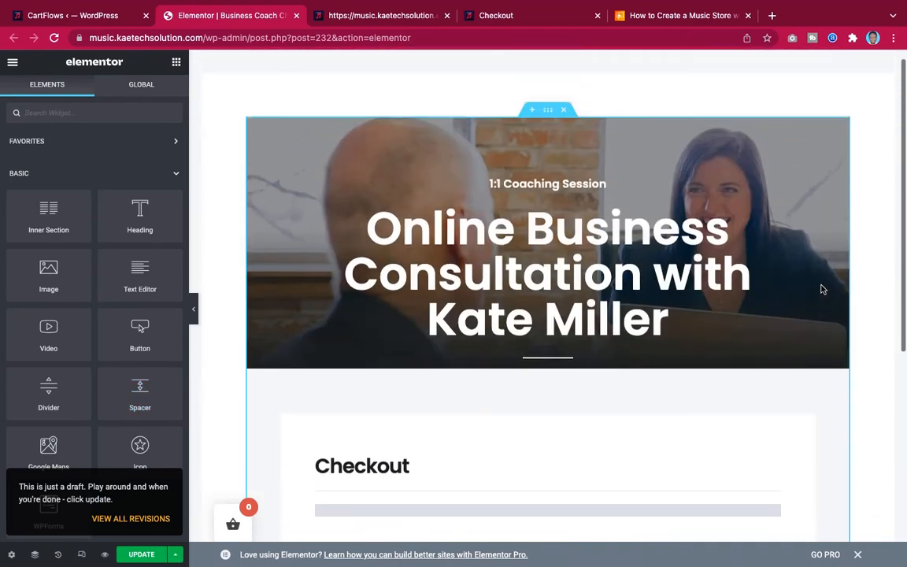
{"action": "scroll", "coordinate": [821, 290], "scroll_direction": "up", "scroll_amount": 2}
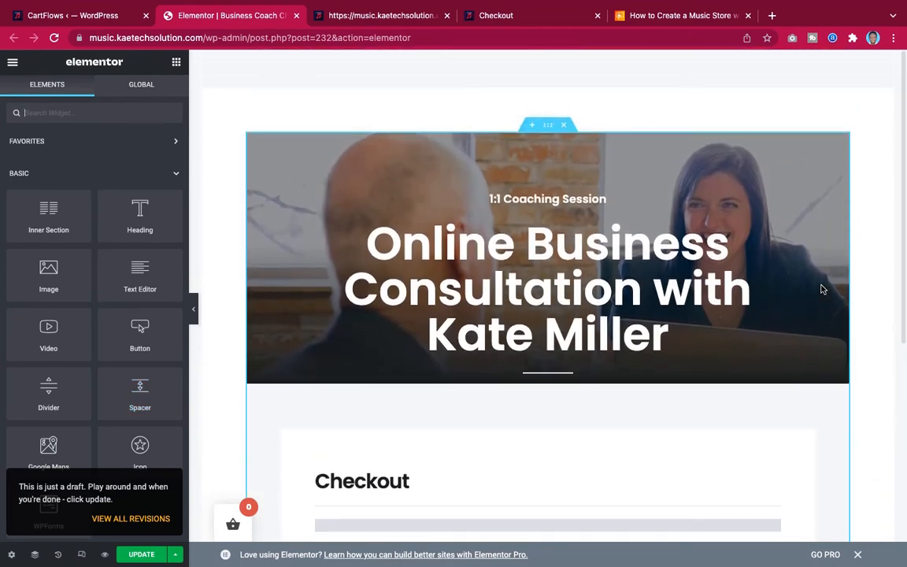
{"action": "scroll", "coordinate": [820, 288], "scroll_direction": "down", "scroll_amount": 4}
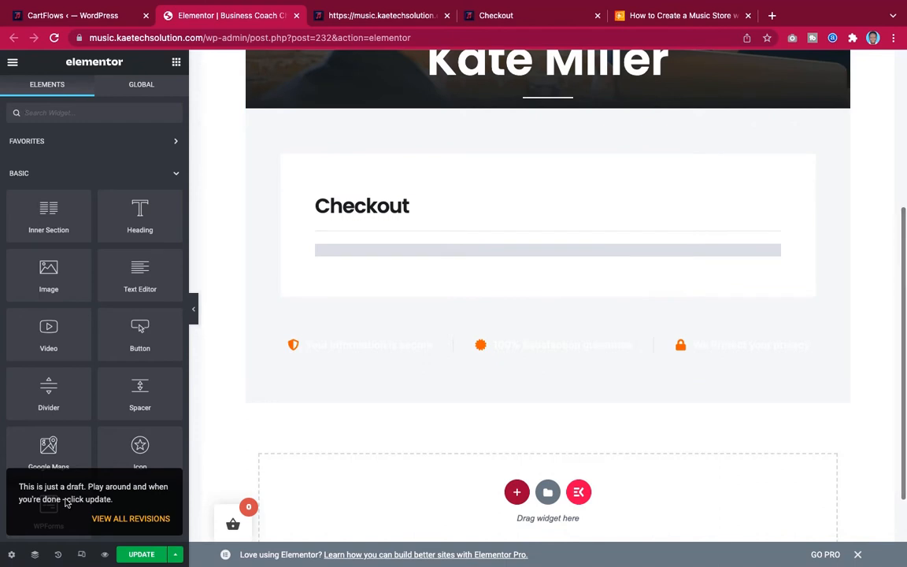
Set the checkout page's layout to Template for Page Builders and look over the page.
{"action": "left_click", "coordinate": [13, 553]}
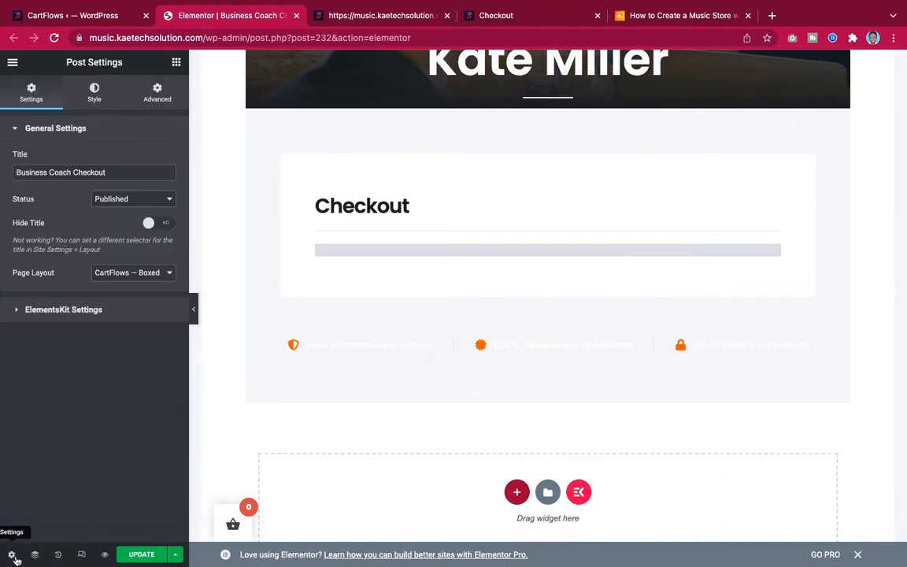
{"action": "left_click", "coordinate": [138, 273]}
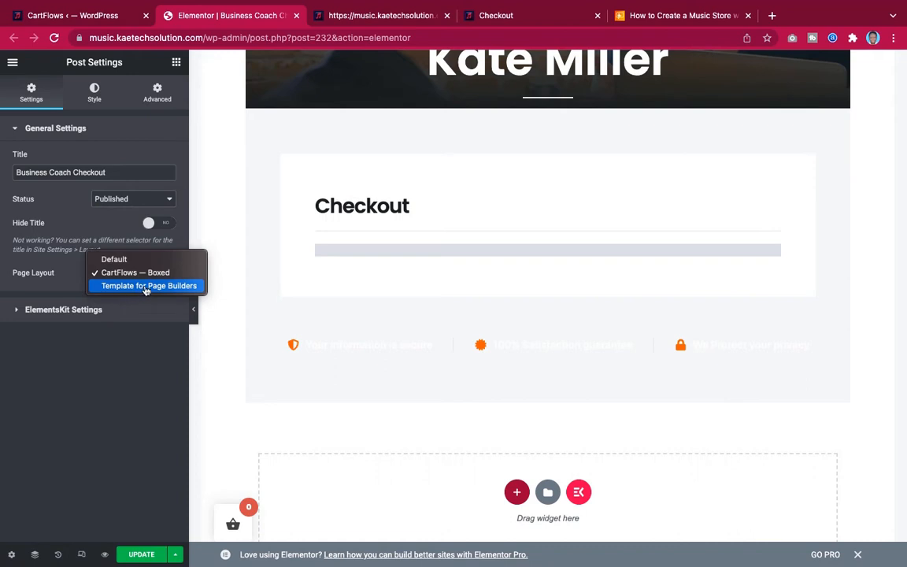
{"action": "left_click", "coordinate": [146, 290]}
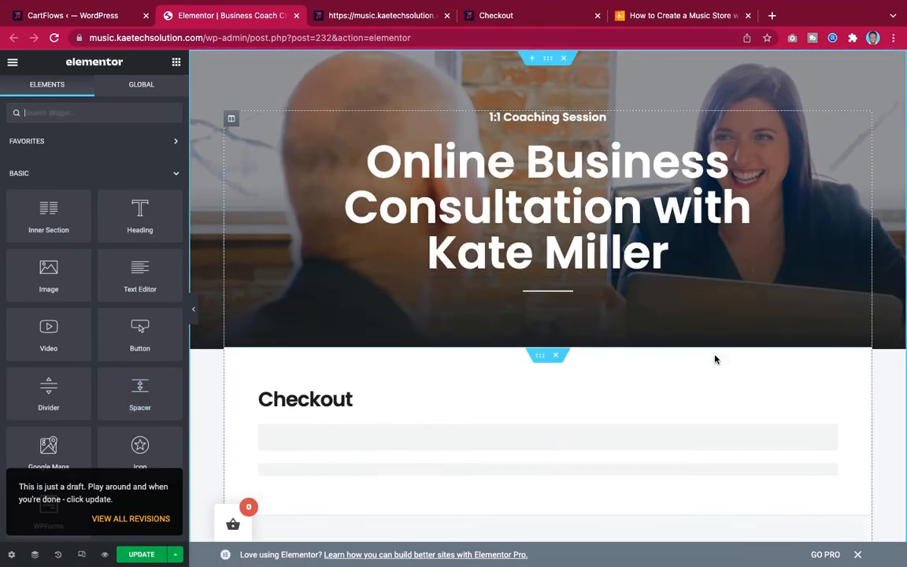
{"action": "scroll", "coordinate": [715, 360], "scroll_direction": "down", "scroll_amount": 3}
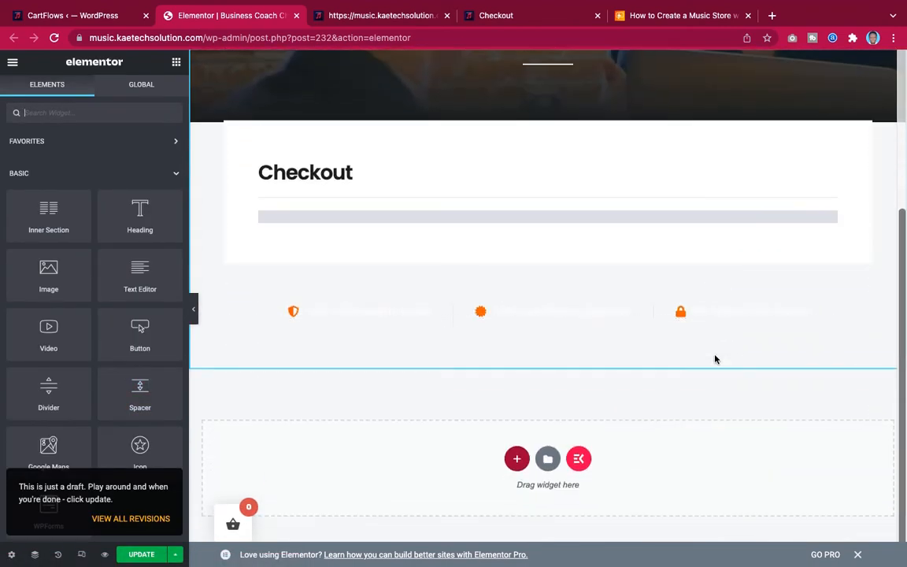
{"action": "scroll", "coordinate": [715, 360], "scroll_direction": "up", "scroll_amount": 3}
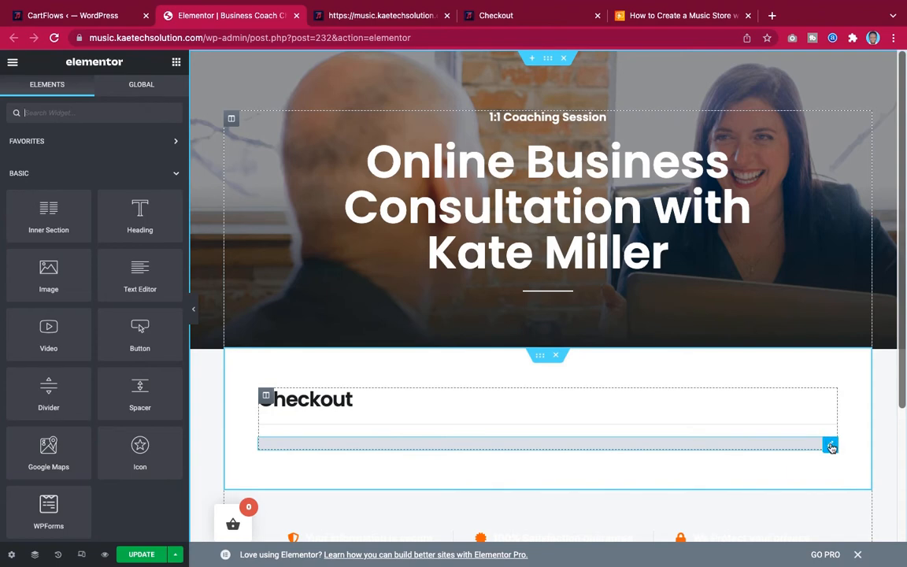
Open the Checkout Form widget's layout settings and look over the rest of the checkout page.
{"action": "left_click", "coordinate": [831, 446]}
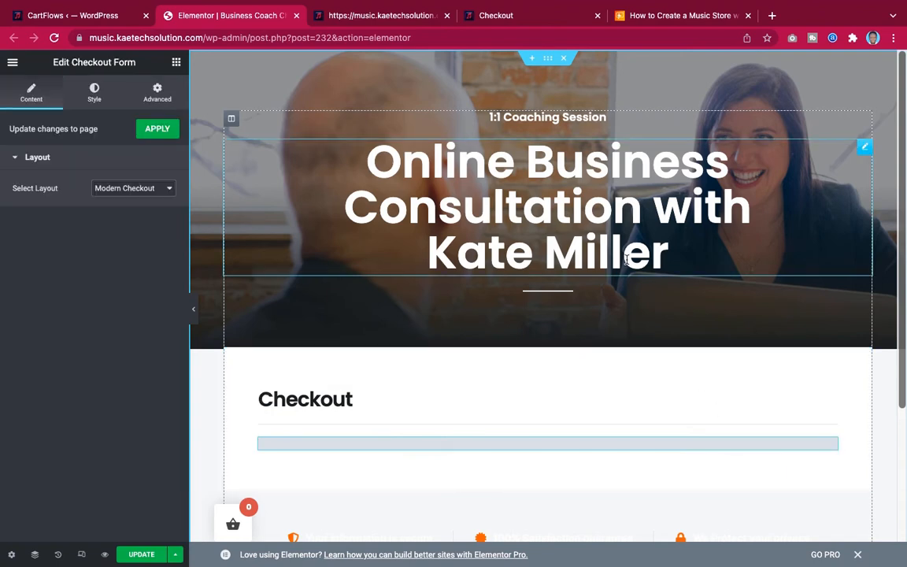
{"action": "scroll", "coordinate": [626, 260], "scroll_direction": "down", "scroll_amount": 3}
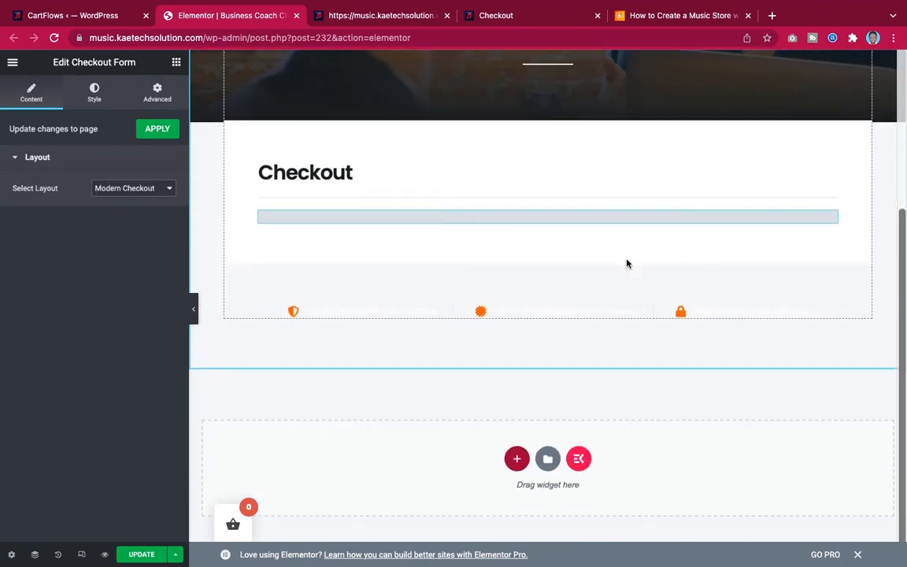
{"action": "scroll", "coordinate": [626, 260], "scroll_direction": "up", "scroll_amount": 1}
{"action": "scroll", "coordinate": [627, 263], "scroll_direction": "up", "scroll_amount": 2}
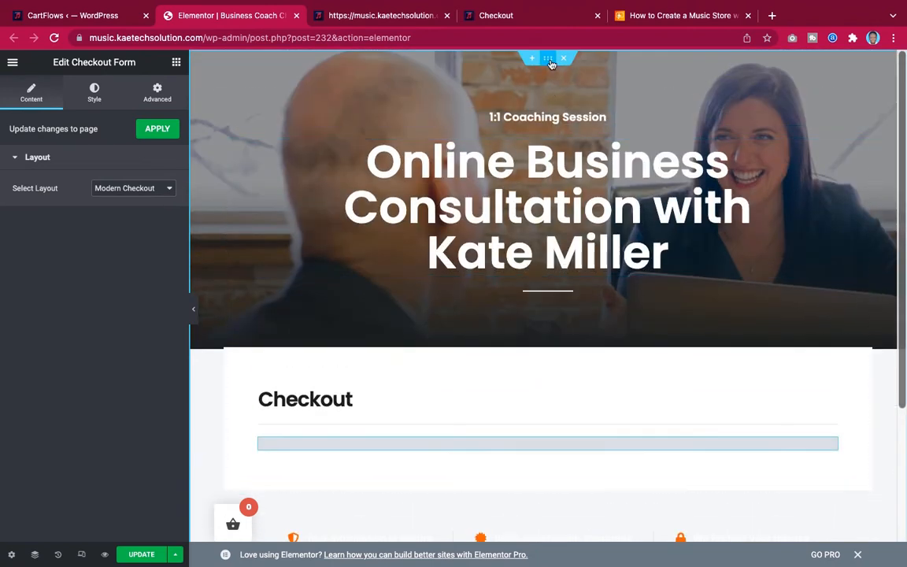
{"action": "scroll", "coordinate": [583, 336], "scroll_direction": "down", "scroll_amount": 3}
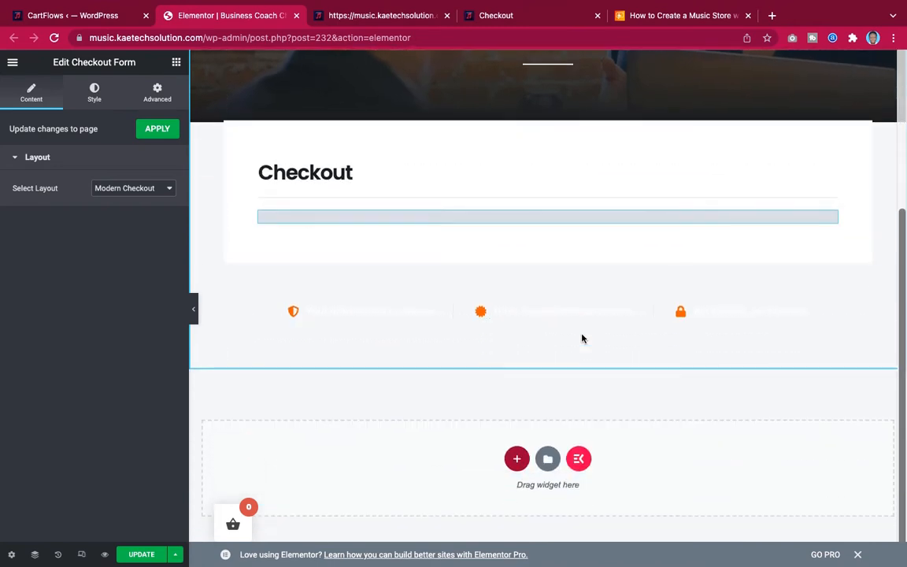
Set the main section's background colour to black (#000000) and switch its background type to Gradient.
{"action": "scroll", "coordinate": [583, 339], "scroll_direction": "up", "scroll_amount": 3}
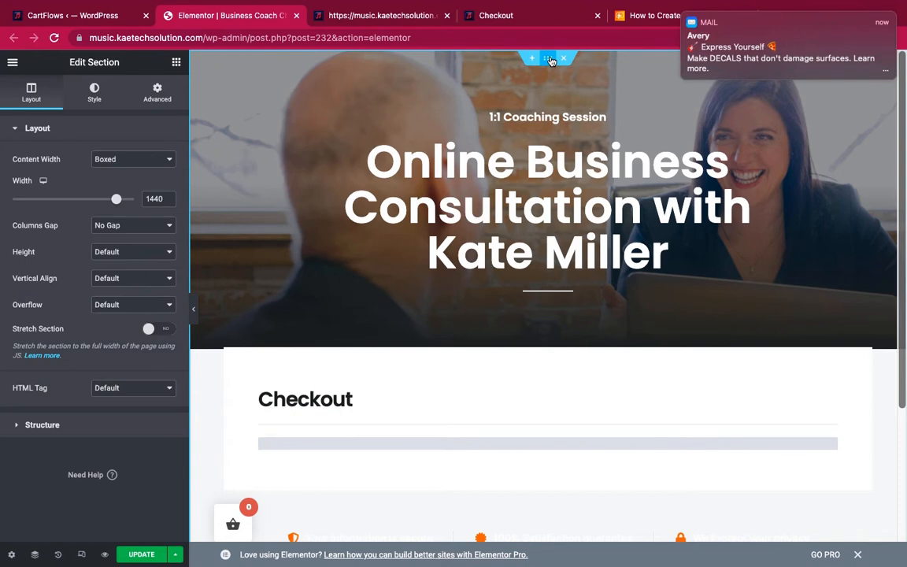
{"action": "left_click", "coordinate": [684, 16]}
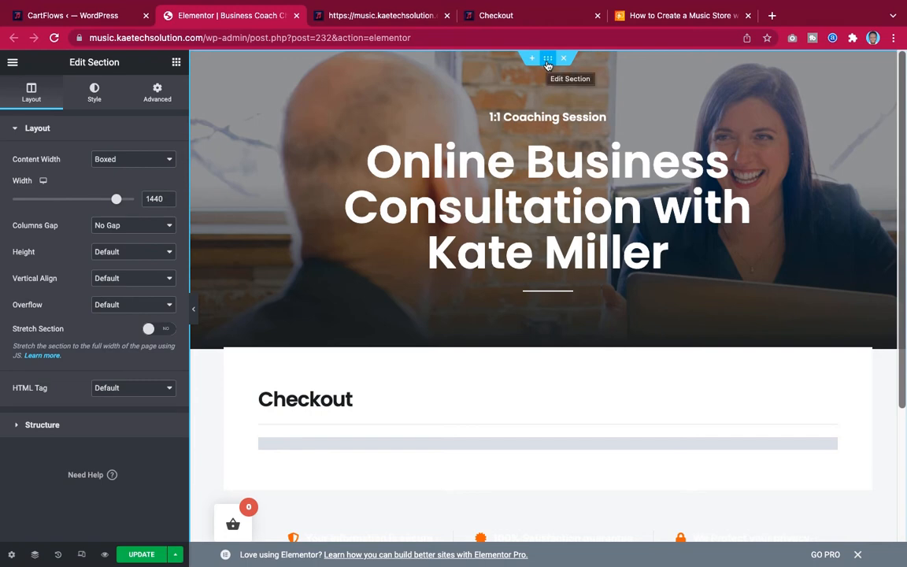
{"action": "scroll", "coordinate": [516, 279], "scroll_direction": "down", "scroll_amount": 3}
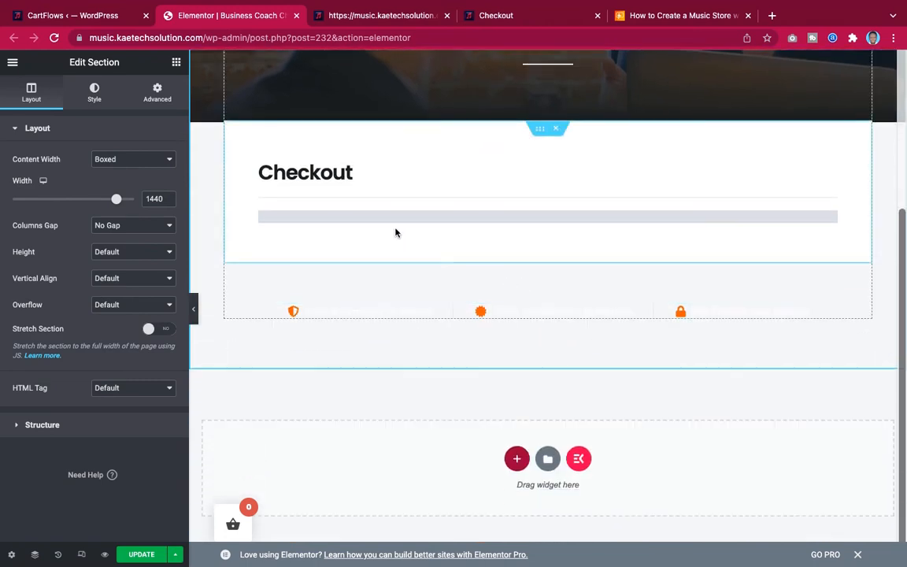
{"action": "scroll", "coordinate": [338, 223], "scroll_direction": "up", "scroll_amount": 3}
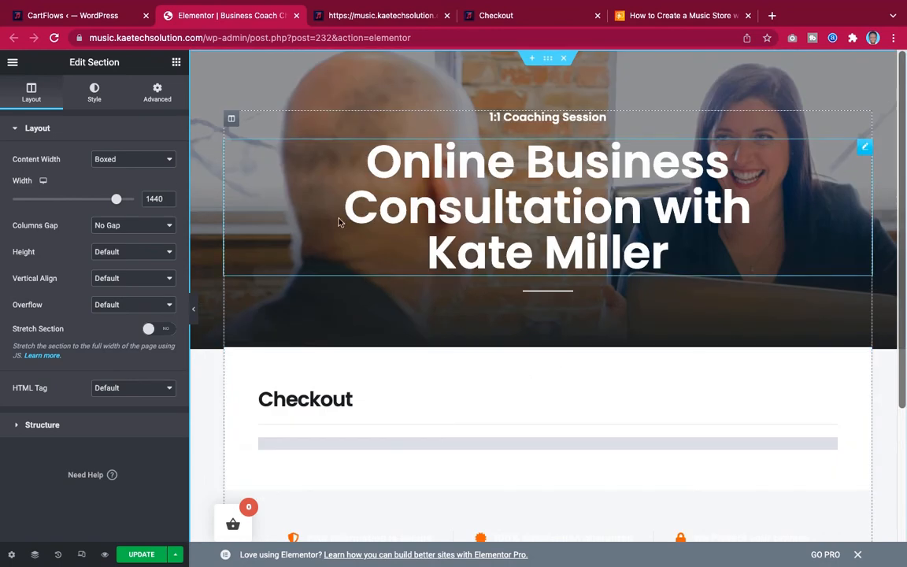
{"action": "left_click", "coordinate": [94, 94]}
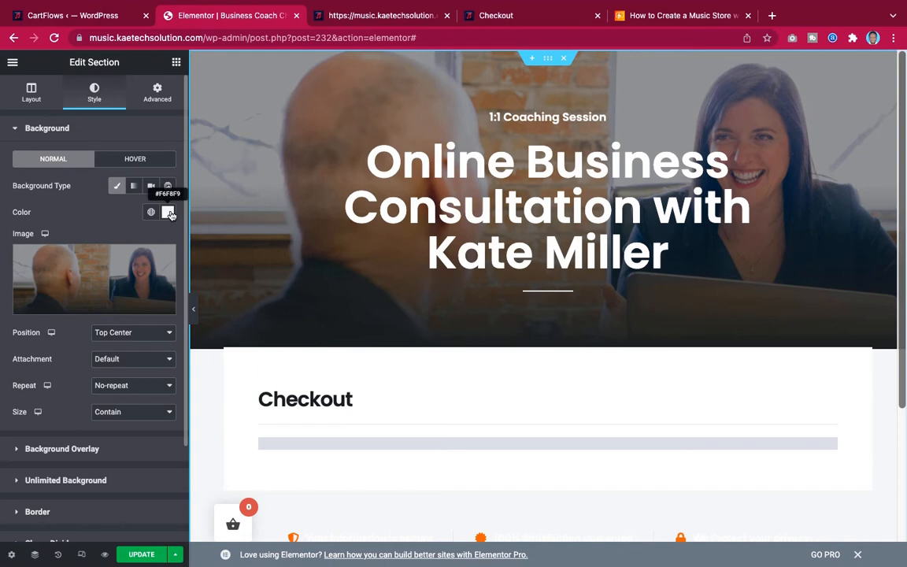
{"action": "left_click", "coordinate": [168, 212]}
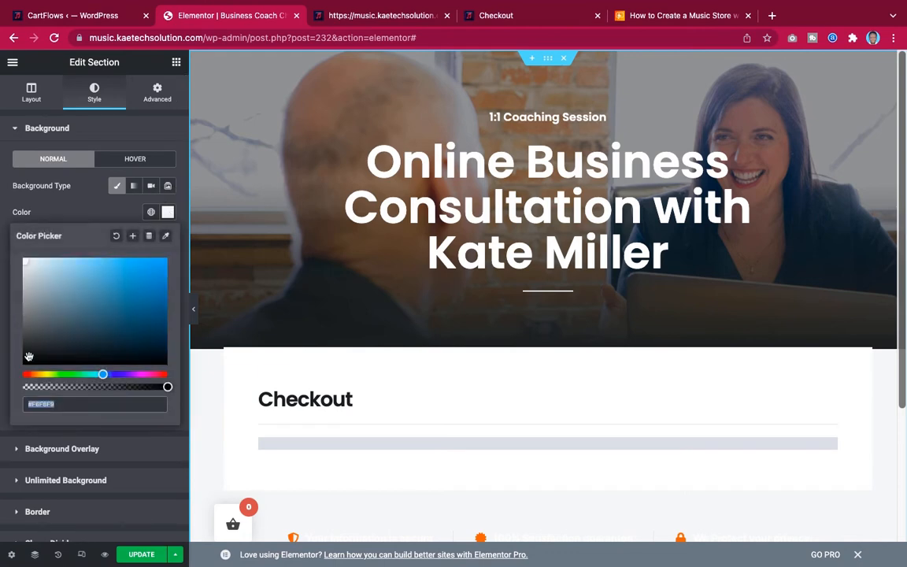
{"action": "left_click_drag", "start_coordinate": [29, 357], "coordinate": [4, 384]}
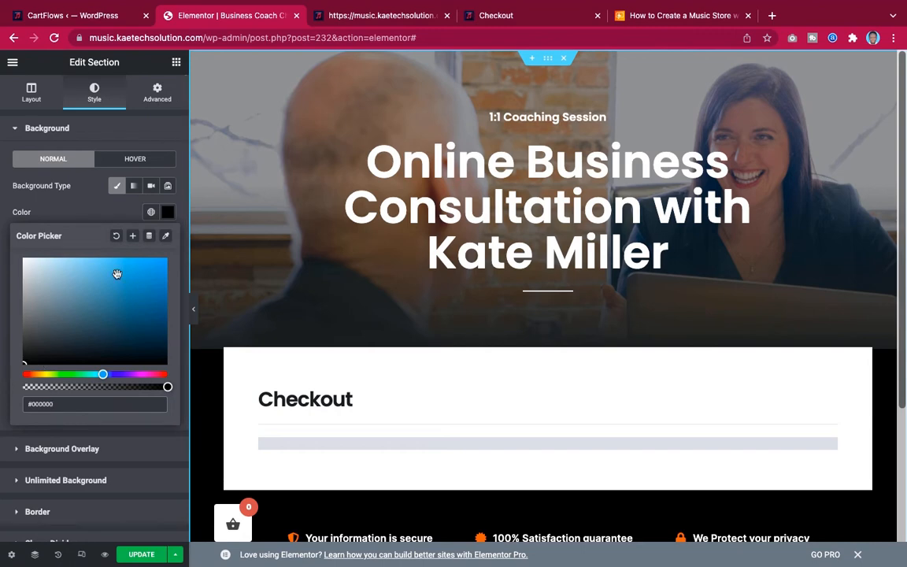
{"action": "left_click", "coordinate": [135, 187]}
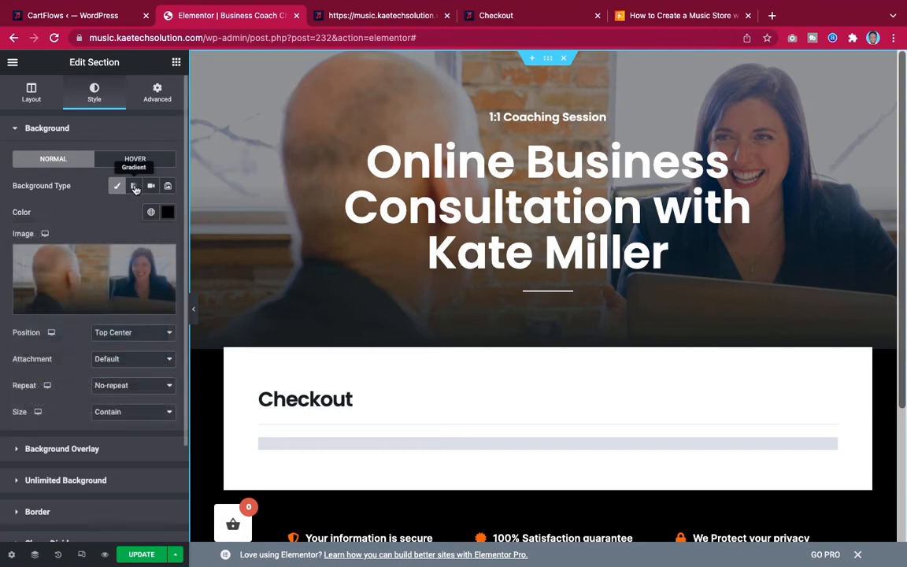
{"action": "left_click", "coordinate": [135, 187]}
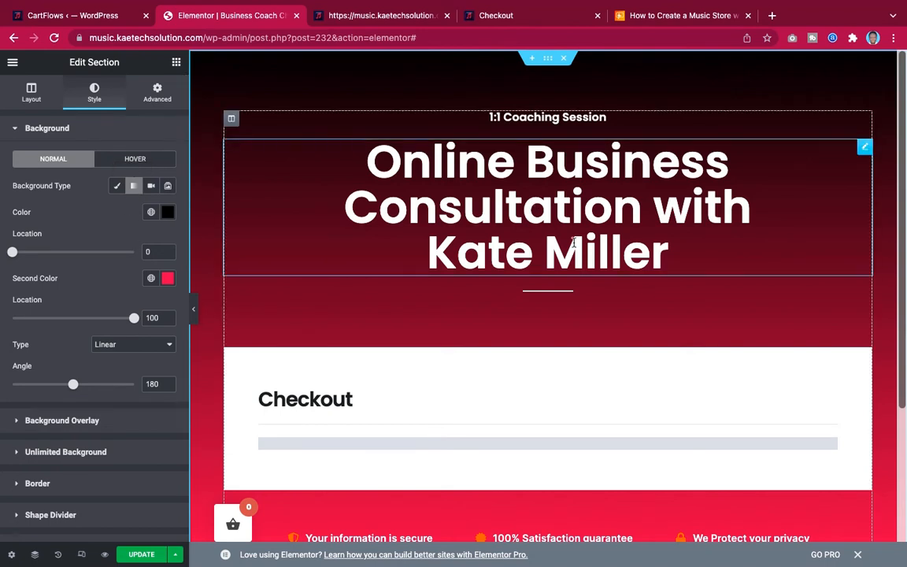
Switch the main section's background type back to Classic and look over the checkout page.
{"action": "scroll", "coordinate": [612, 275], "scroll_direction": "down", "scroll_amount": 5}
{"action": "scroll", "coordinate": [612, 275], "scroll_direction": "up", "scroll_amount": 5}
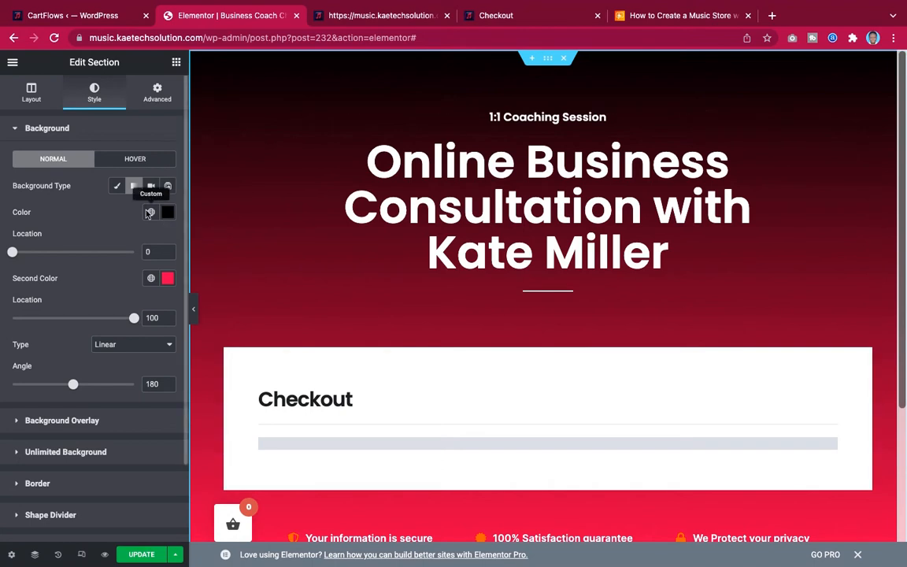
{"action": "left_click", "coordinate": [117, 187]}
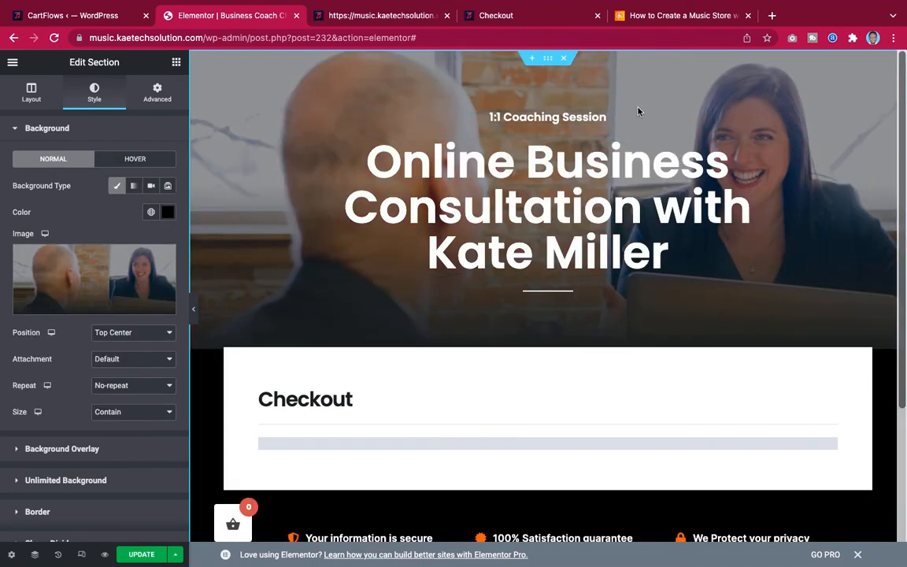
{"action": "scroll", "coordinate": [642, 197], "scroll_direction": "down", "scroll_amount": 3}
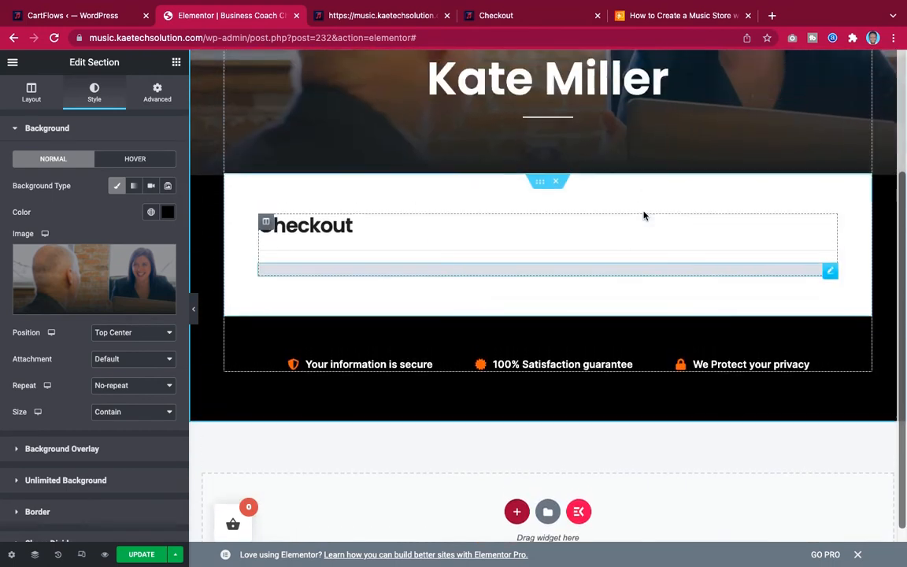
{"action": "scroll", "coordinate": [644, 215], "scroll_direction": "down", "scroll_amount": 1}
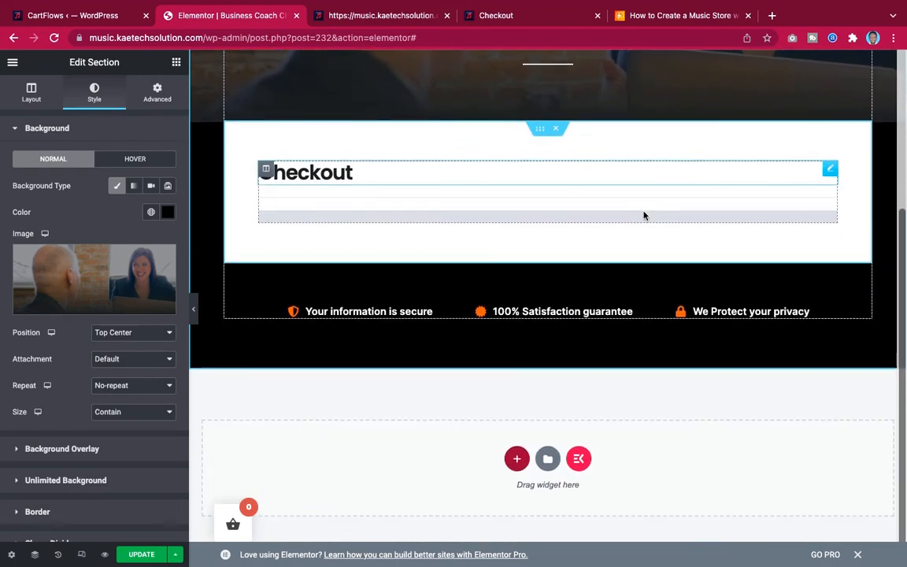
{"action": "scroll", "coordinate": [644, 215], "scroll_direction": "up", "scroll_amount": 4}
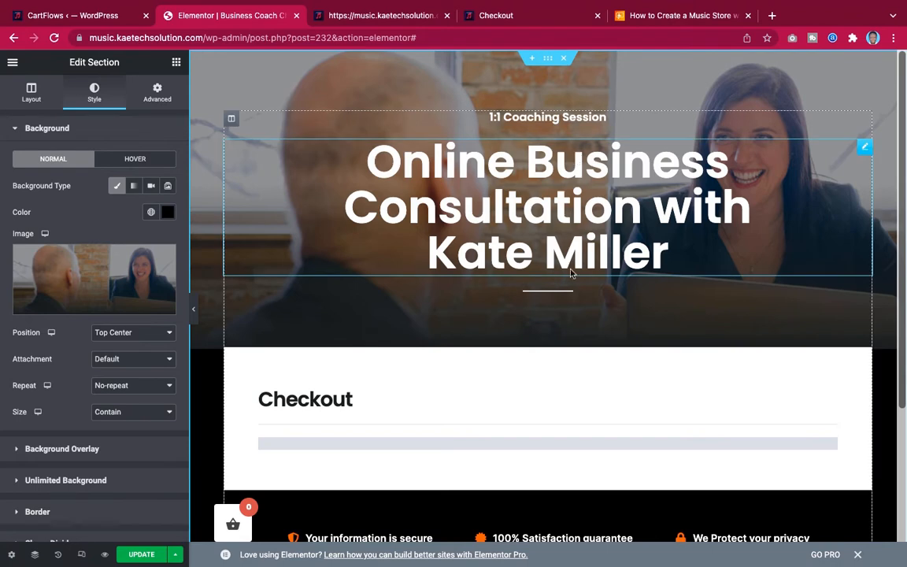
{"action": "scroll", "coordinate": [572, 275], "scroll_direction": "down", "scroll_amount": 3}
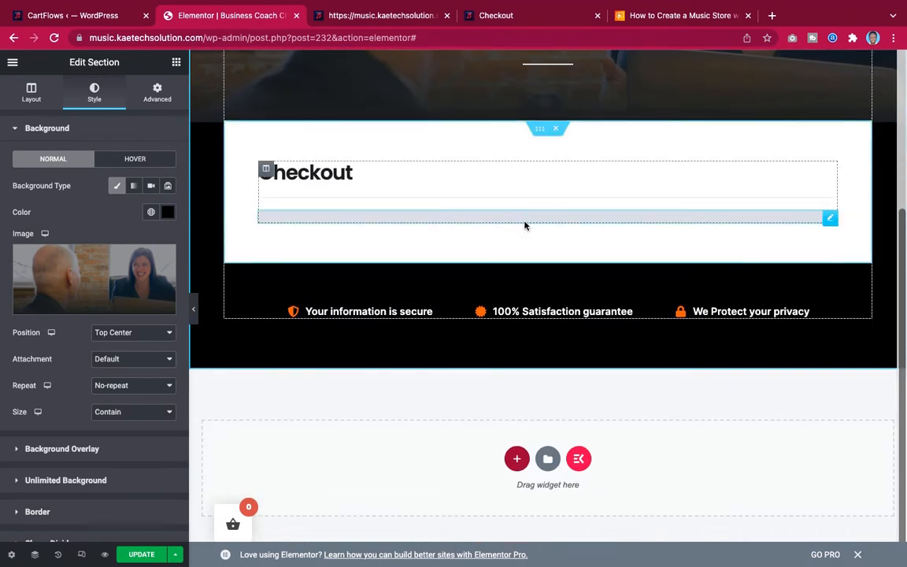
{"action": "scroll", "coordinate": [525, 227], "scroll_direction": "up", "scroll_amount": 1}
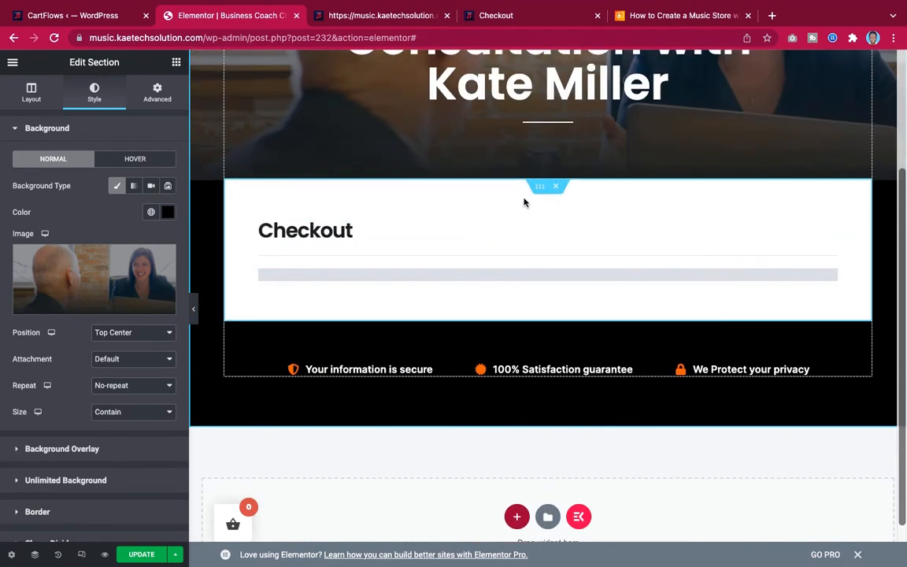
{"action": "scroll", "coordinate": [520, 213], "scroll_direction": "up", "scroll_amount": 1}
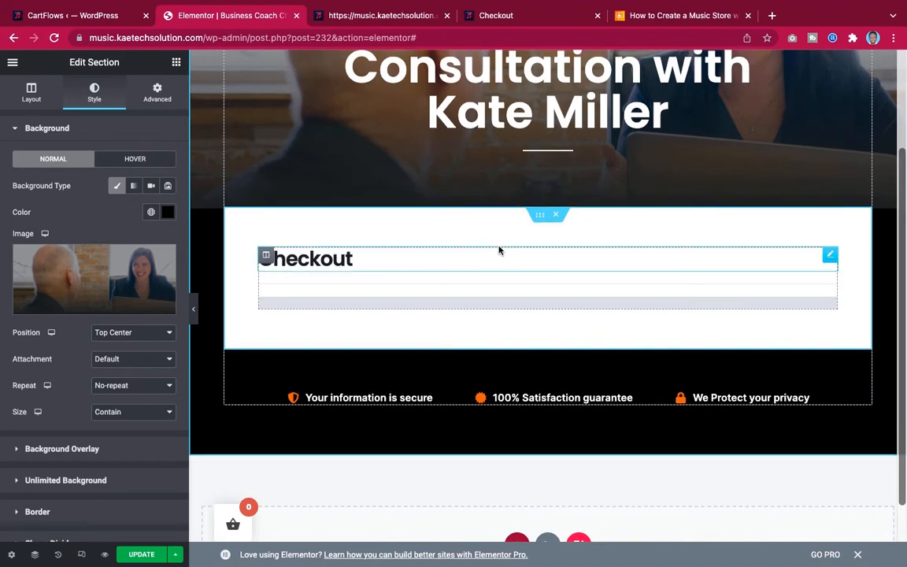
{"action": "scroll", "coordinate": [525, 268], "scroll_direction": "up", "scroll_amount": 2}
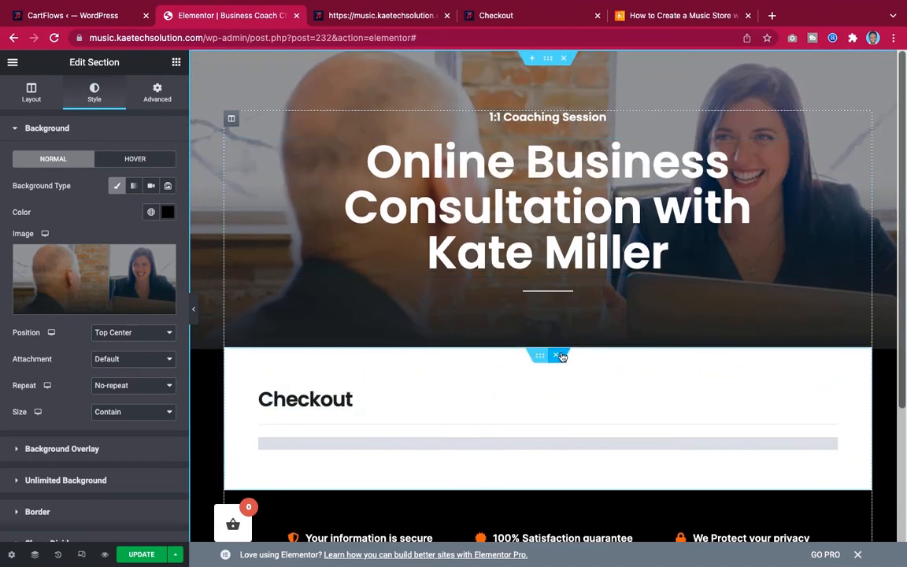
Try adjusting the opacity of the Checkout inner section's white background colour and look over the page.
{"action": "left_click", "coordinate": [541, 357]}
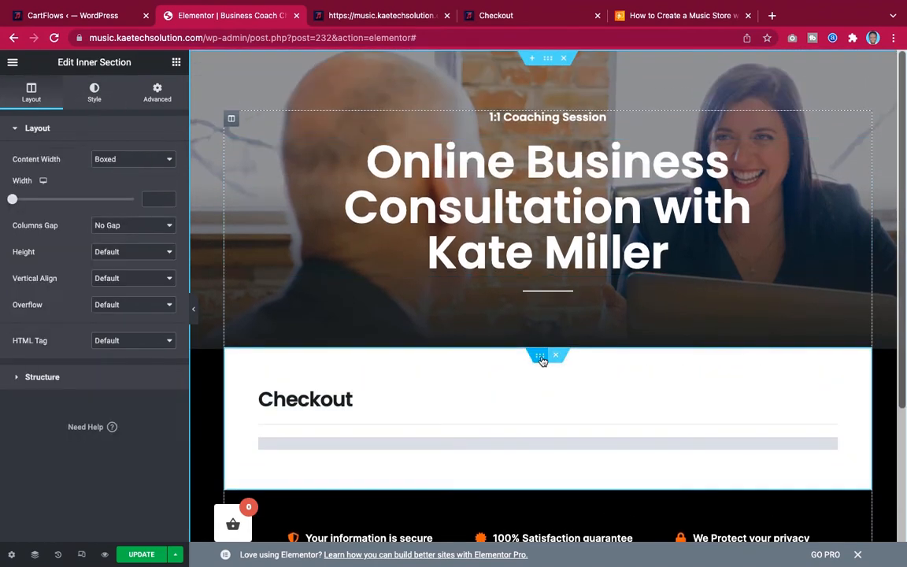
{"action": "left_click", "coordinate": [95, 94]}
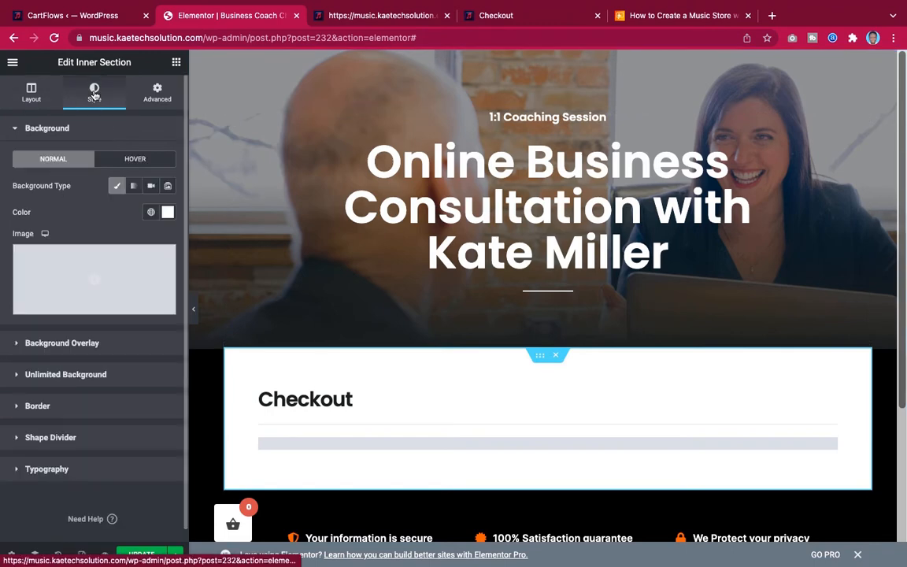
{"action": "left_click", "coordinate": [167, 212]}
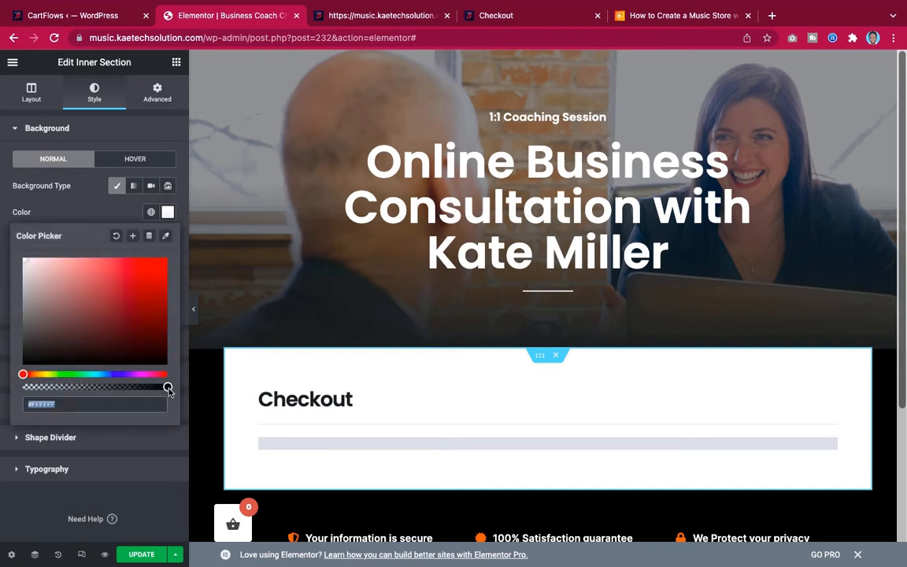
{"action": "mouse_move", "coordinate": [167, 388]}
{"action": "left_mouse_down"}
{"action": "mouse_move", "coordinate": [68, 391]}
{"action": "mouse_move", "coordinate": [177, 388]}
{"action": "left_mouse_up"}
{"action": "left_click", "coordinate": [96, 210]}
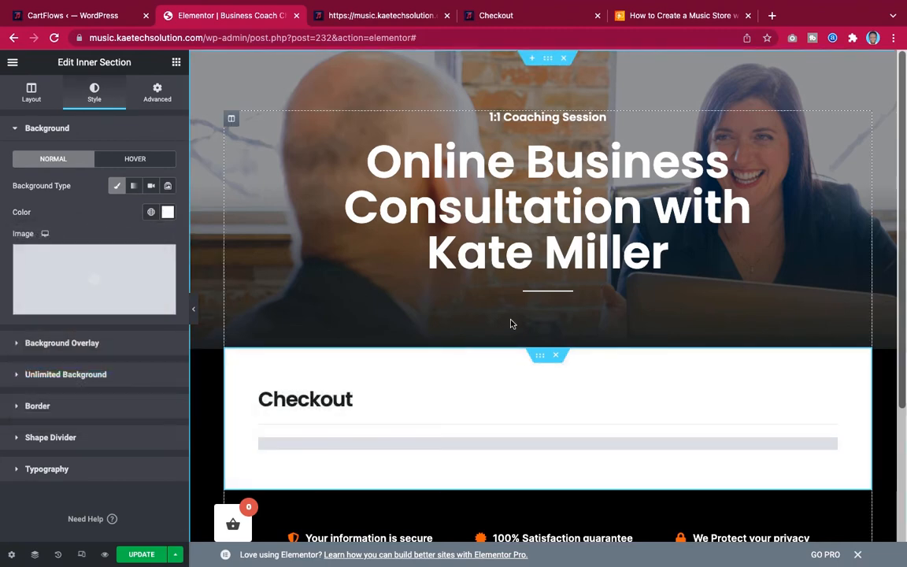
{"action": "scroll", "coordinate": [602, 206], "scroll_direction": "down", "scroll_amount": 3}
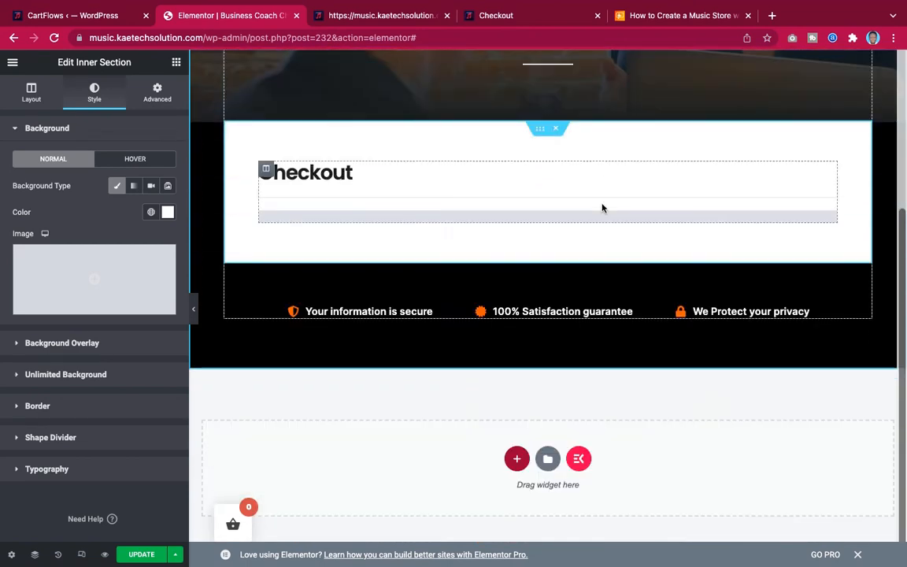
{"action": "scroll", "coordinate": [601, 207], "scroll_direction": "up", "scroll_amount": 3}
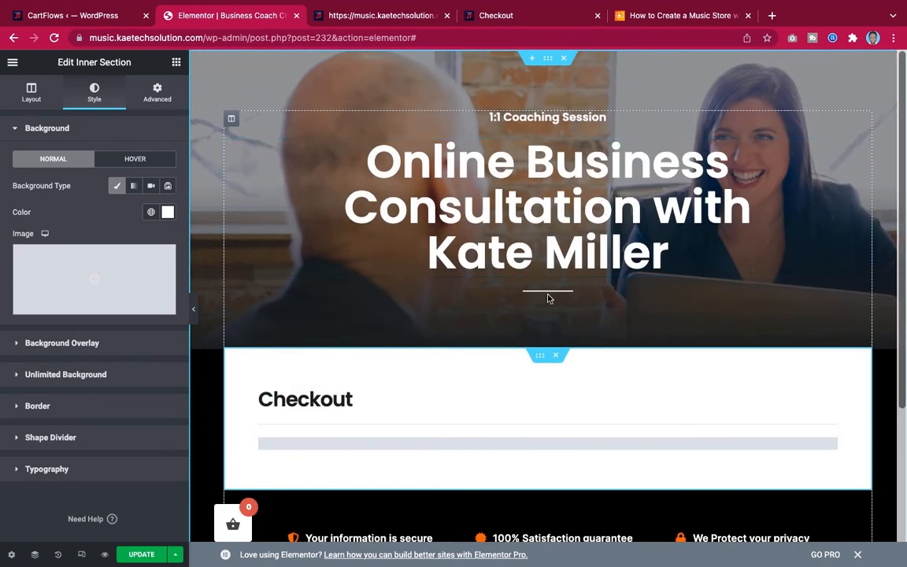
{"action": "scroll", "coordinate": [549, 298], "scroll_direction": "down", "scroll_amount": 3}
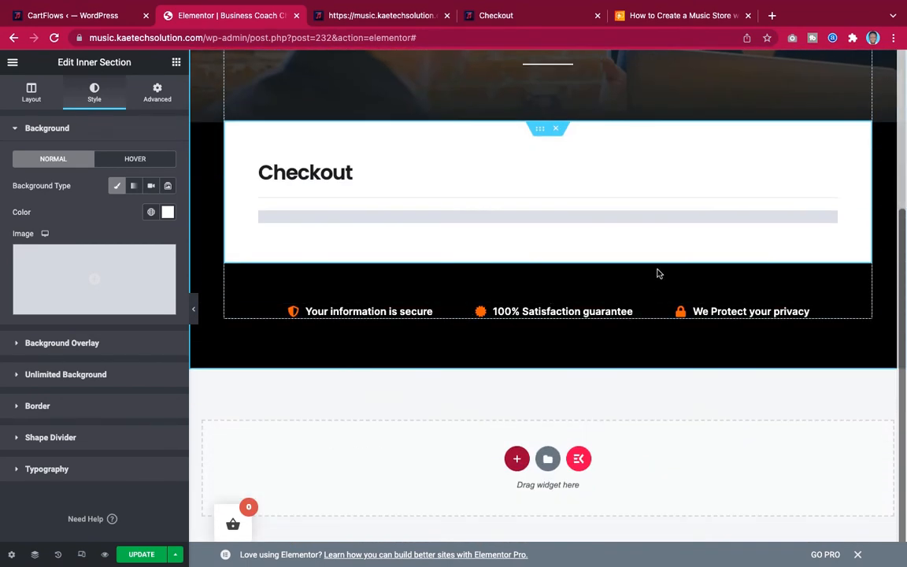
Replace the main section's background image with the photo of a band performing on stage from the media library.
{"action": "scroll", "coordinate": [656, 272], "scroll_direction": "up", "scroll_amount": 3}
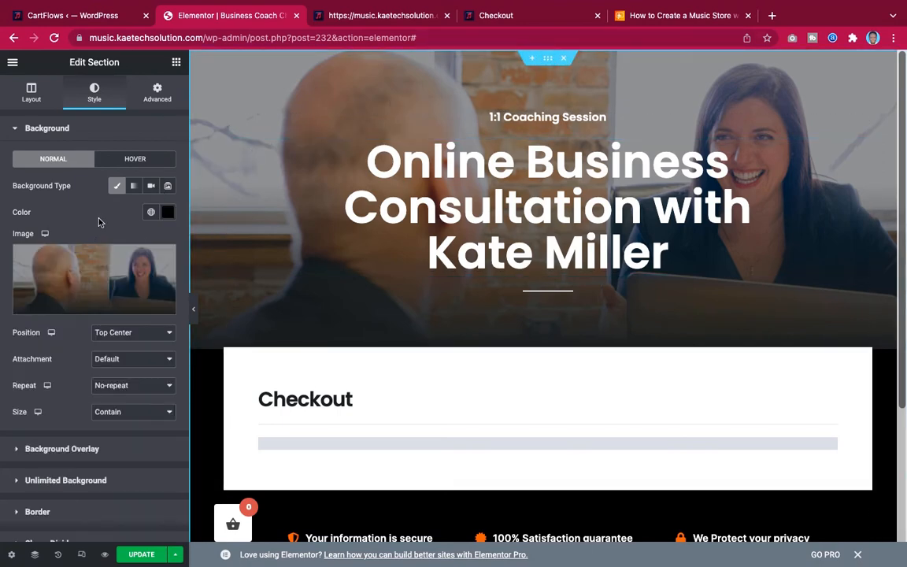
{"action": "left_click", "coordinate": [79, 270]}
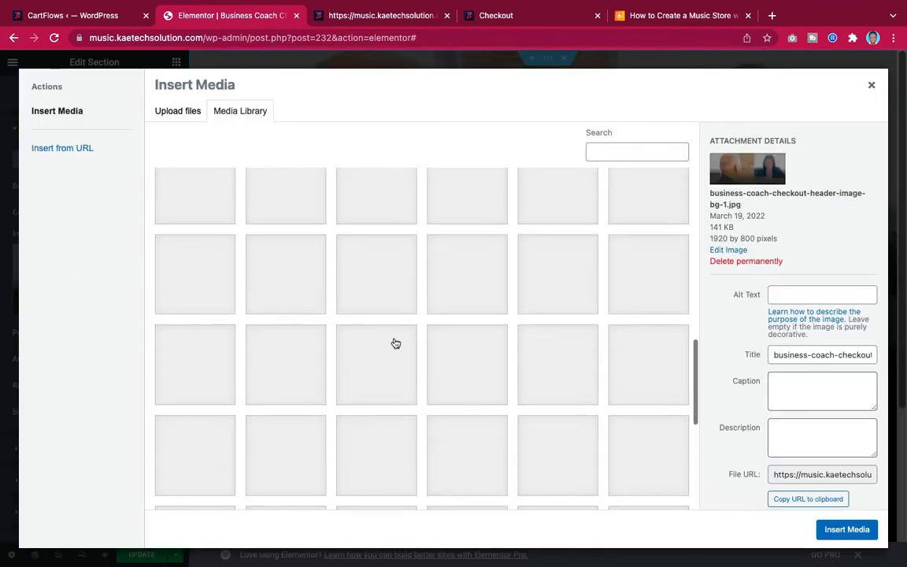
{"action": "scroll", "coordinate": [395, 343], "scroll_direction": "down", "scroll_amount": 4}
{"action": "scroll", "coordinate": [396, 342], "scroll_direction": "down", "scroll_amount": 1}
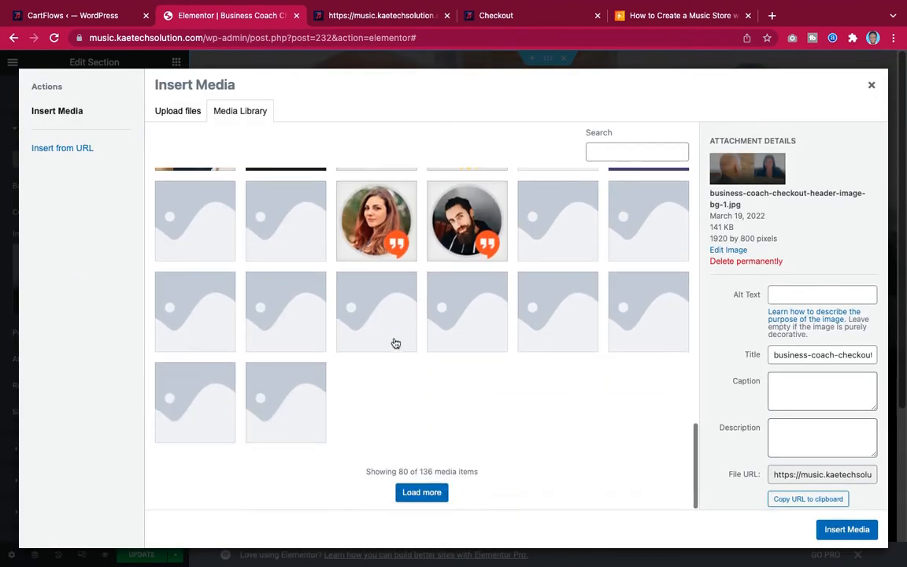
{"action": "left_click", "coordinate": [420, 492]}
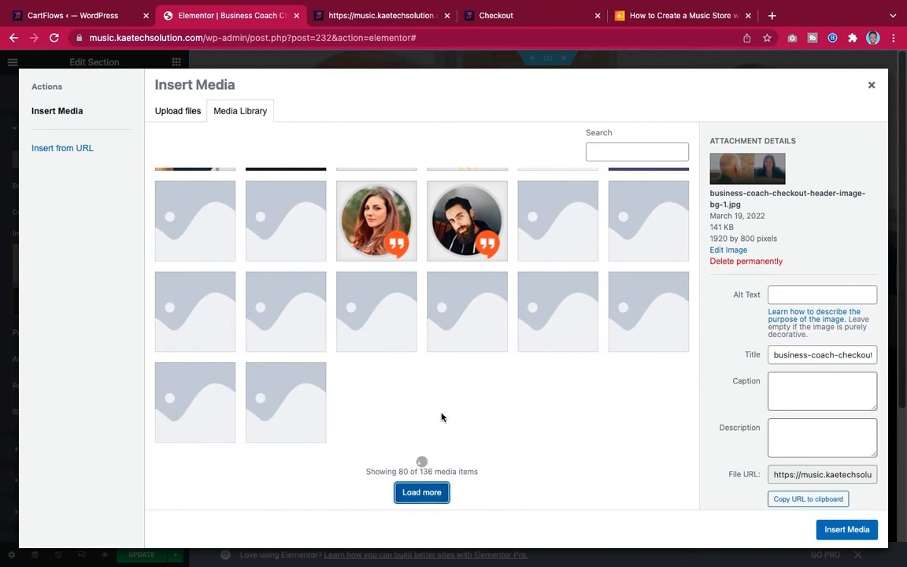
{"action": "scroll", "coordinate": [442, 417], "scroll_direction": "up", "scroll_amount": 3}
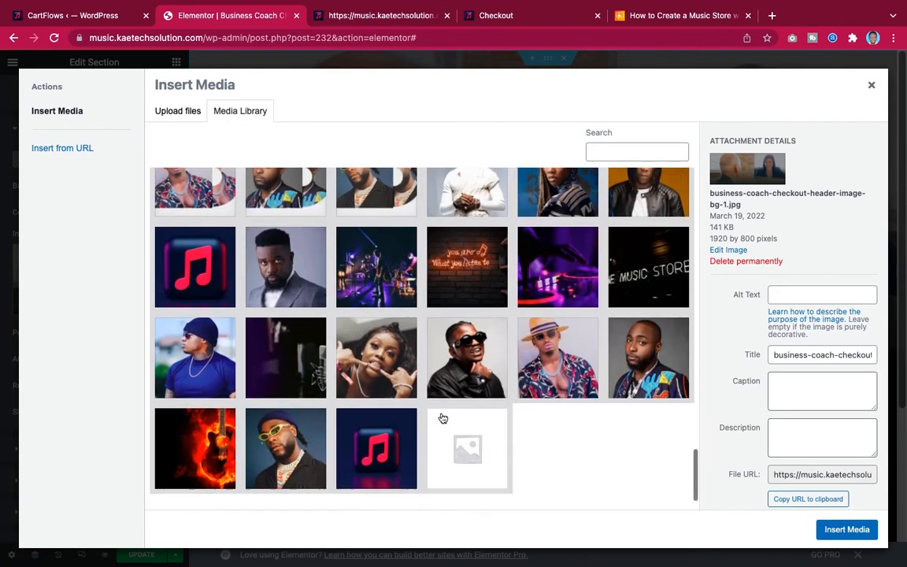
{"action": "scroll", "coordinate": [443, 418], "scroll_direction": "up", "scroll_amount": 1}
{"action": "scroll", "coordinate": [443, 417], "scroll_direction": "up", "scroll_amount": 1}
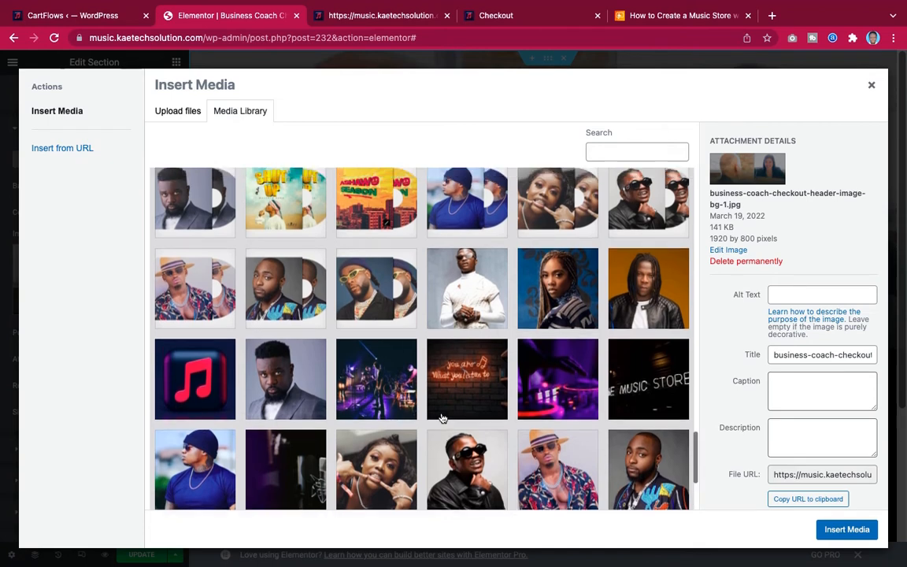
{"action": "left_click", "coordinate": [384, 394]}
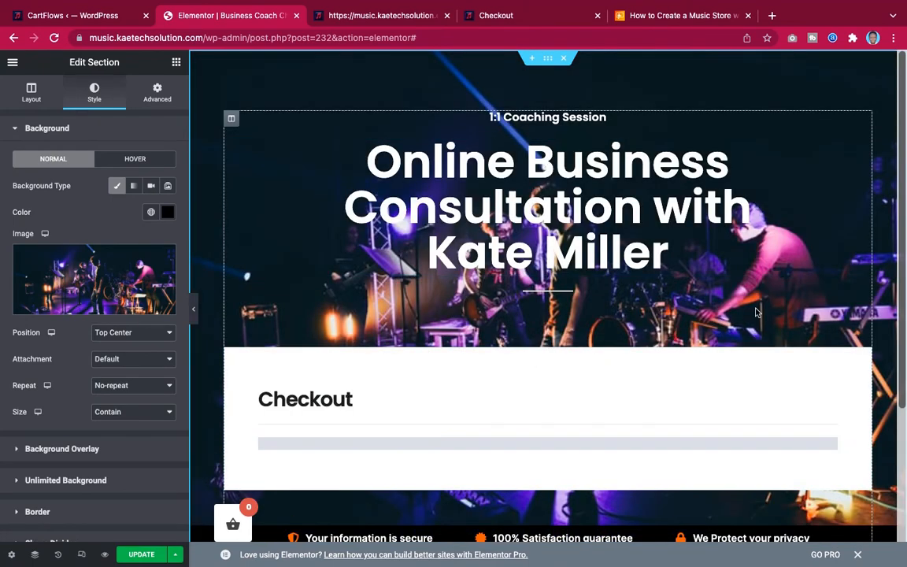
Set the main section's background image position to Center Center and its size to Cover.
{"action": "scroll", "coordinate": [755, 313], "scroll_direction": "down", "scroll_amount": 3}
{"action": "scroll", "coordinate": [755, 312], "scroll_direction": "up", "scroll_amount": 3}
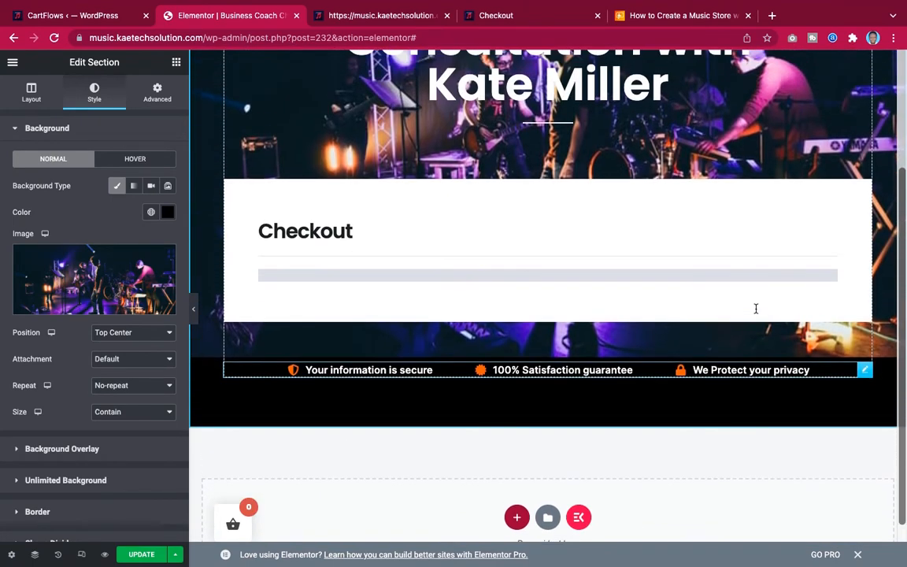
{"action": "scroll", "coordinate": [756, 313], "scroll_direction": "down", "scroll_amount": 2}
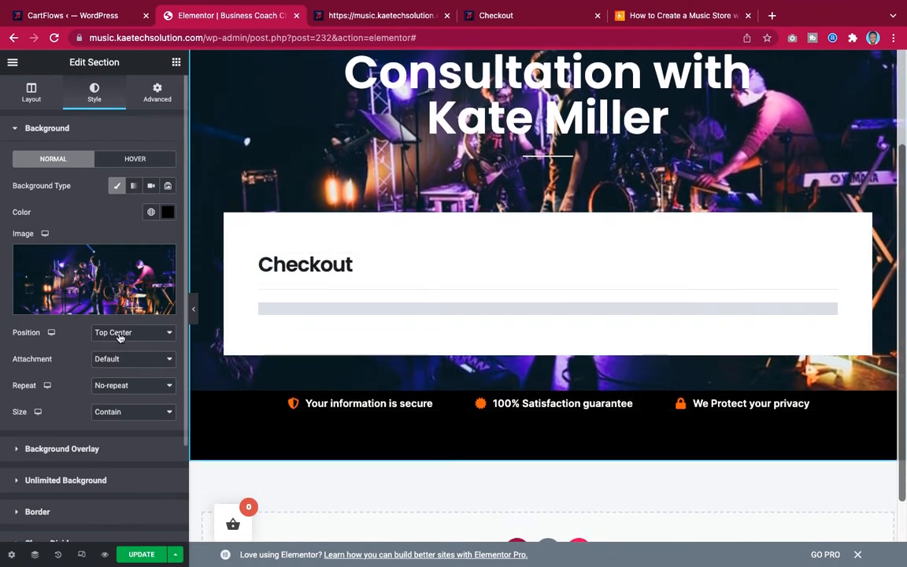
{"action": "left_click", "coordinate": [120, 337]}
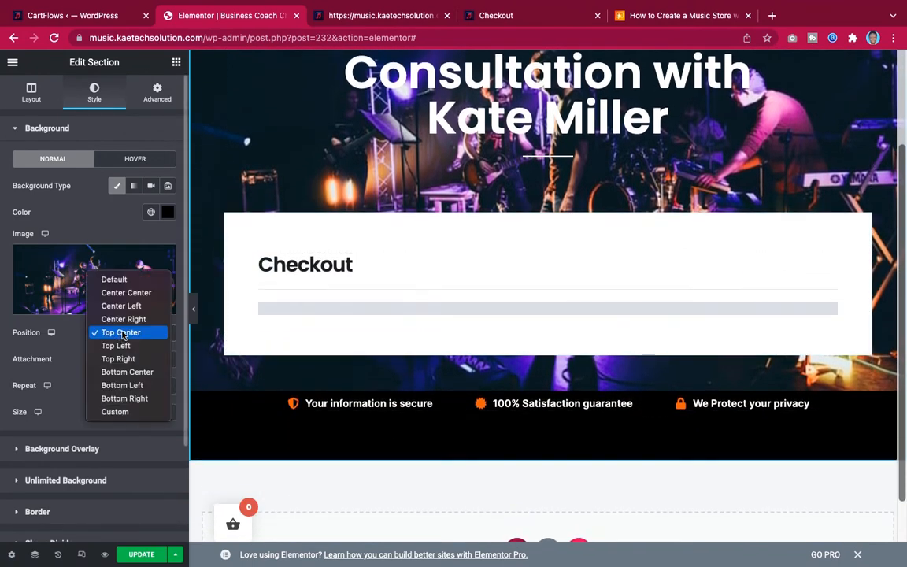
{"action": "left_click", "coordinate": [124, 292]}
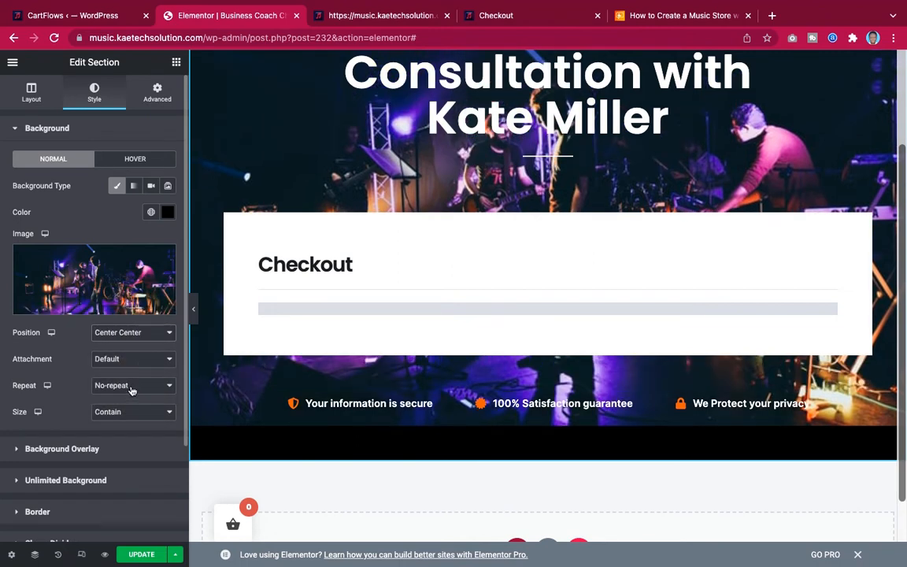
{"action": "left_click", "coordinate": [124, 417]}
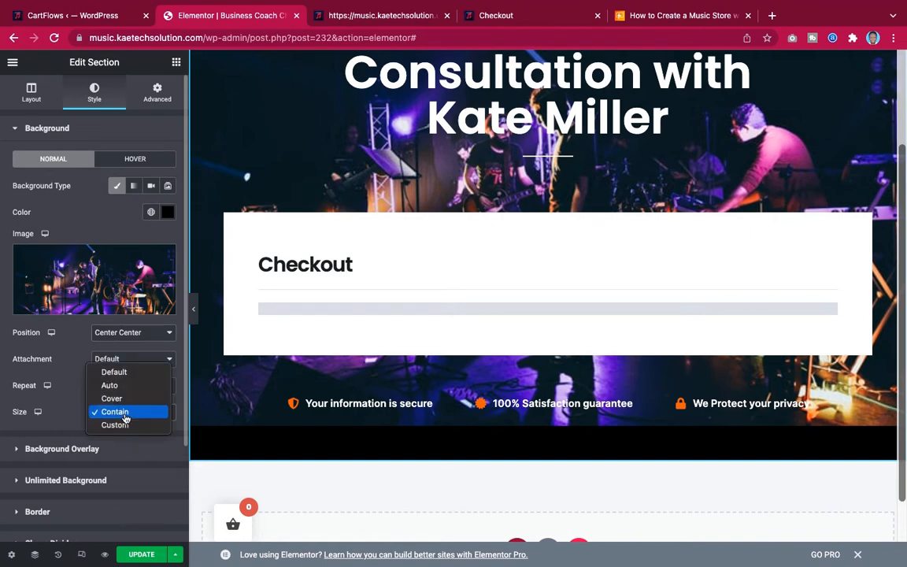
{"action": "left_click", "coordinate": [125, 399]}
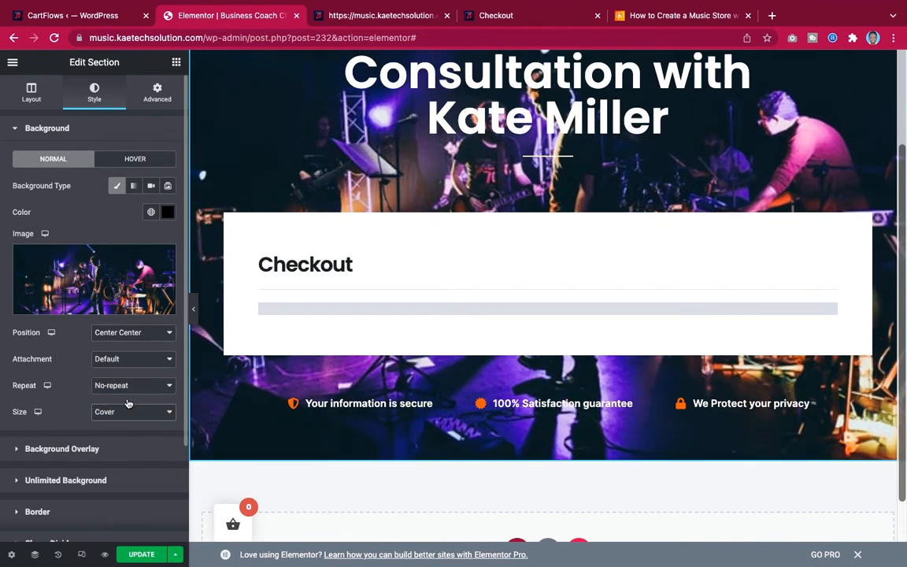
{"action": "scroll", "coordinate": [528, 254], "scroll_direction": "up", "scroll_amount": 3}
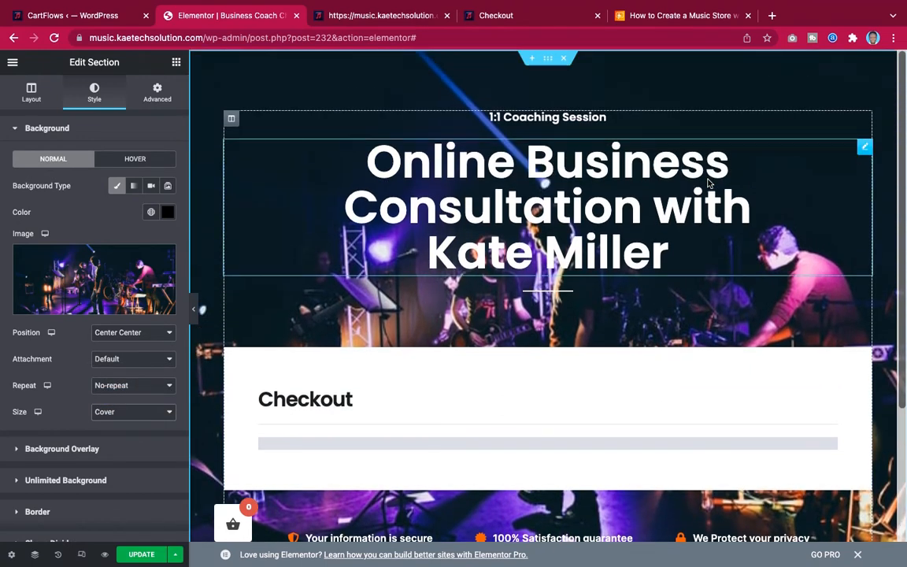
{"action": "scroll", "coordinate": [708, 180], "scroll_direction": "down", "scroll_amount": 1}
{"action": "scroll", "coordinate": [708, 182], "scroll_direction": "up", "scroll_amount": 1}
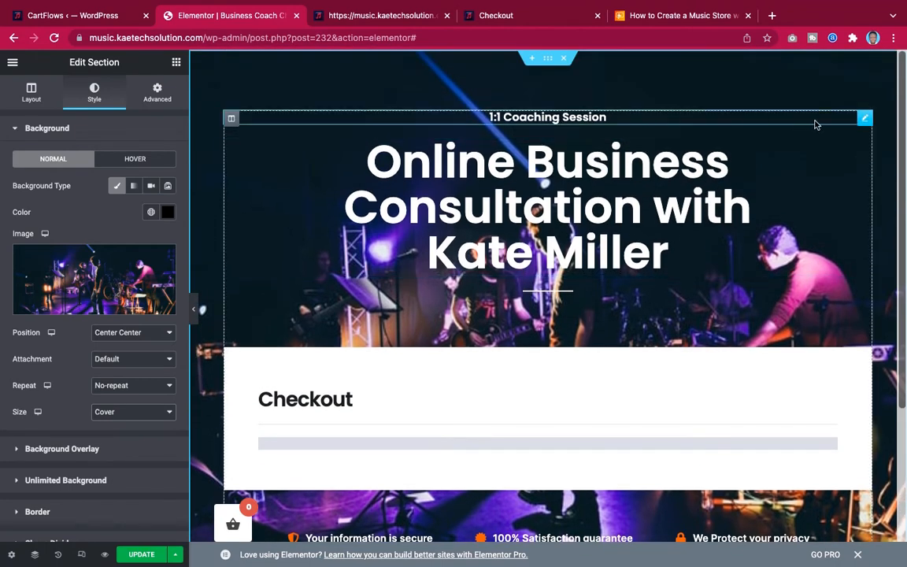
Change the small heading above the main title to "The Music Store".
{"action": "left_click", "coordinate": [412, 119]}
{"action": "left_click_drag", "start_coordinate": [89, 172], "coordinate": [2, 171]}
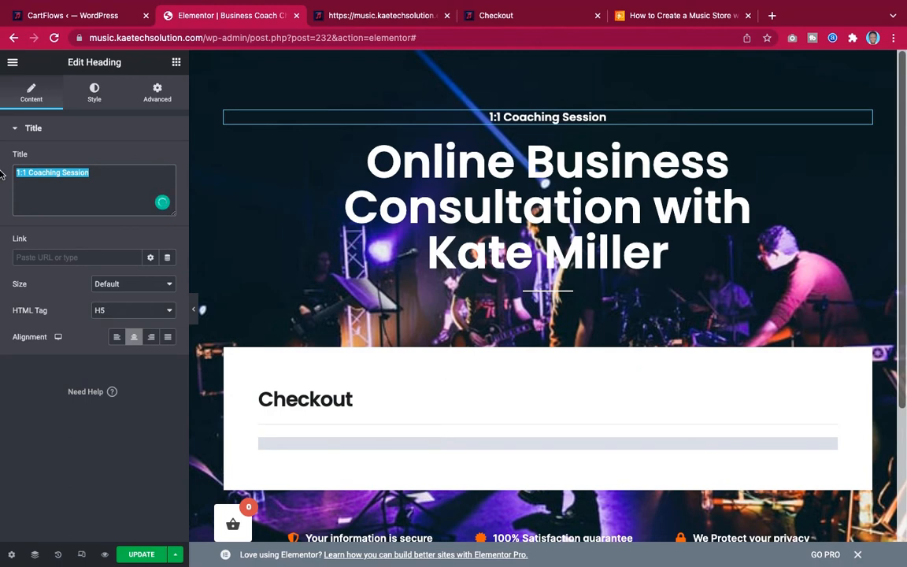
{"action": "type", "text": "The"}
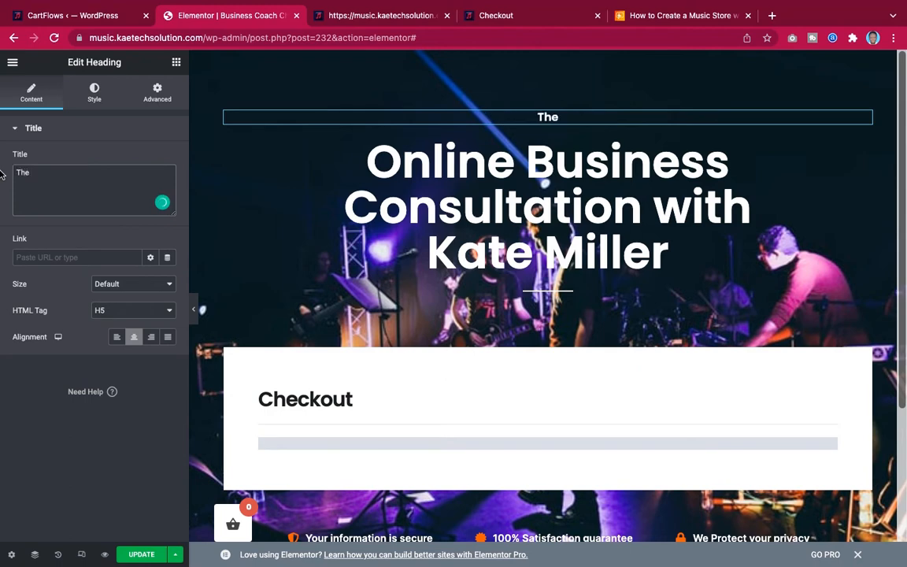
{"action": "type", "text": " Music "}
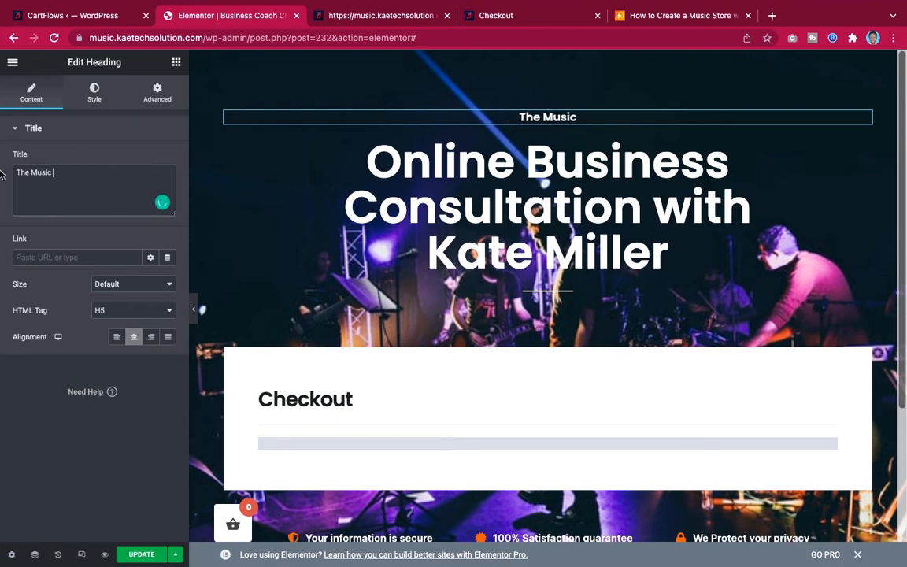
{"action": "type", "text": "Store"}
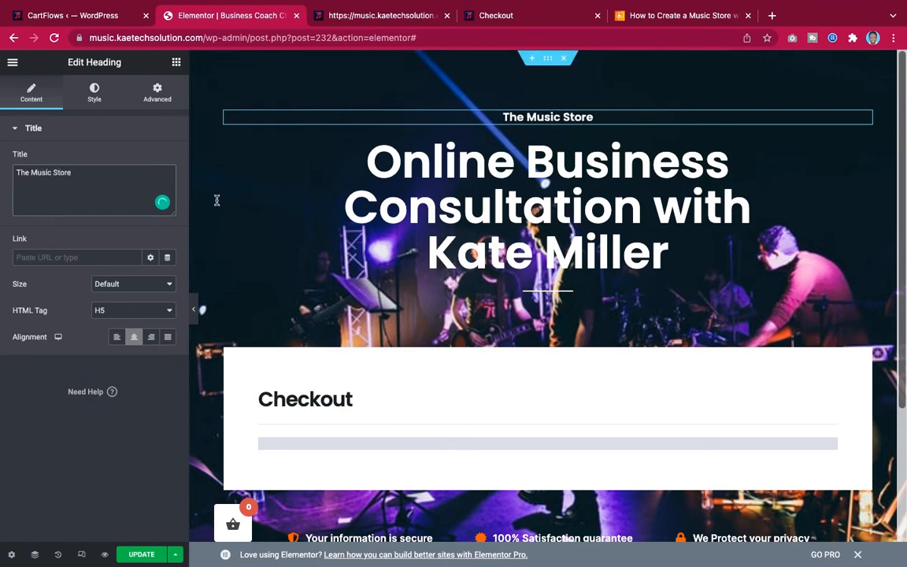
Change the main title heading to "Checkout Page".
{"action": "left_click", "coordinate": [778, 161]}
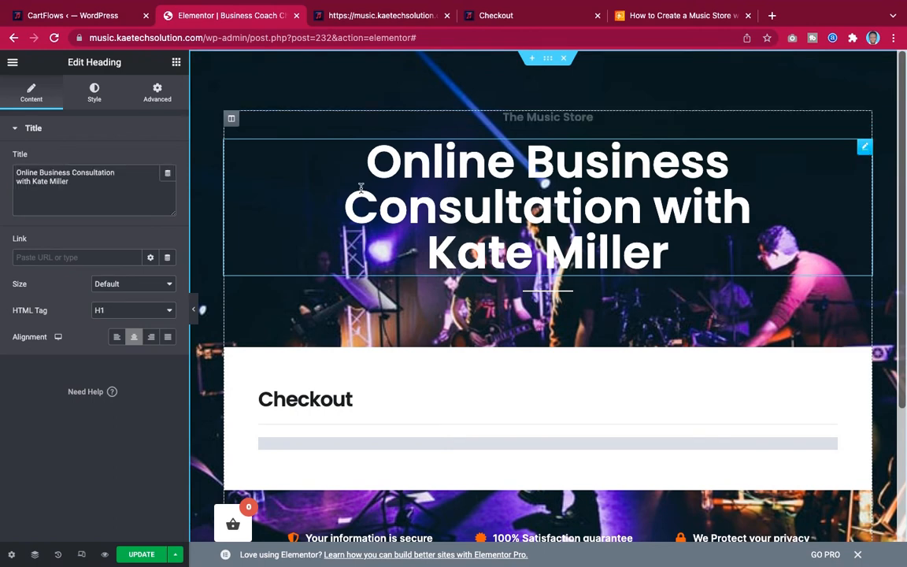
{"action": "left_click_drag", "start_coordinate": [72, 182], "coordinate": [1, 160]}
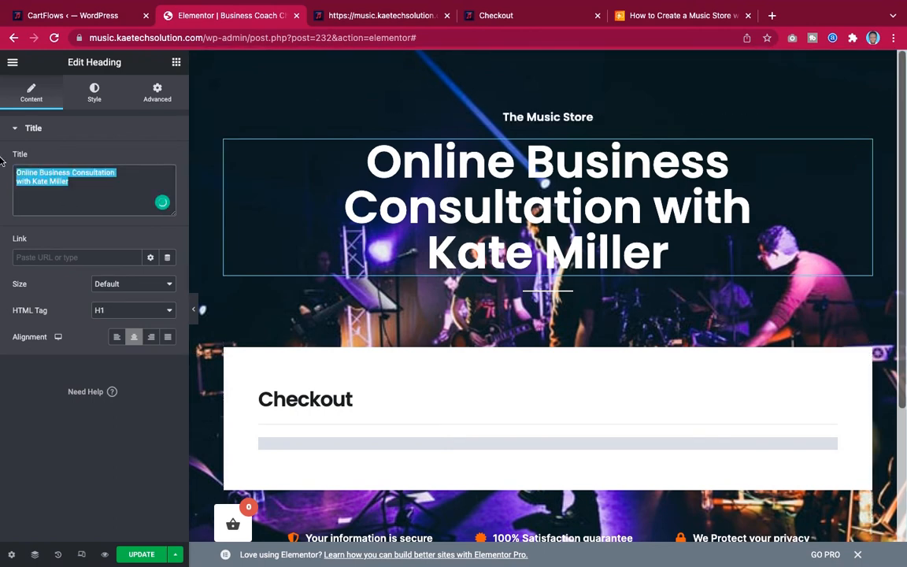
{"action": "type", "text": "Chec"}
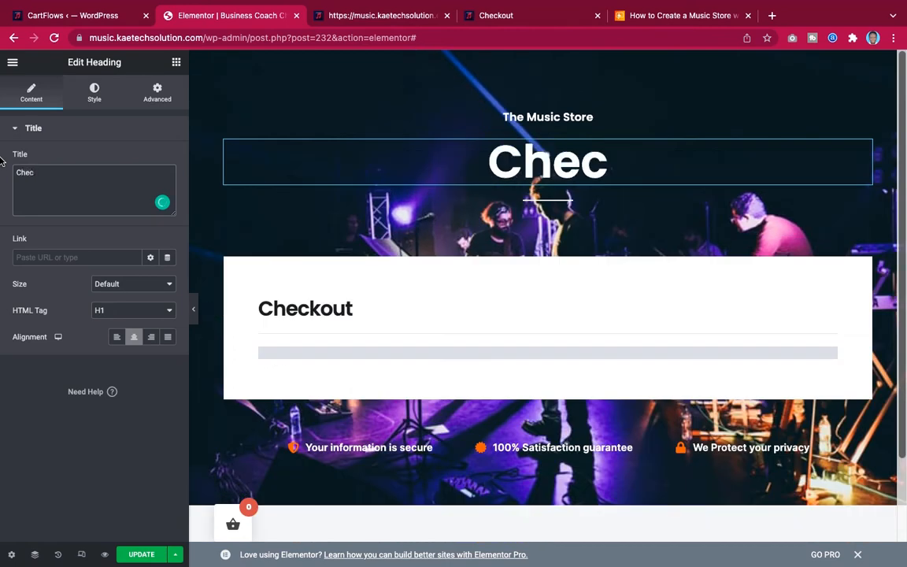
{"action": "type", "text": "kou"}
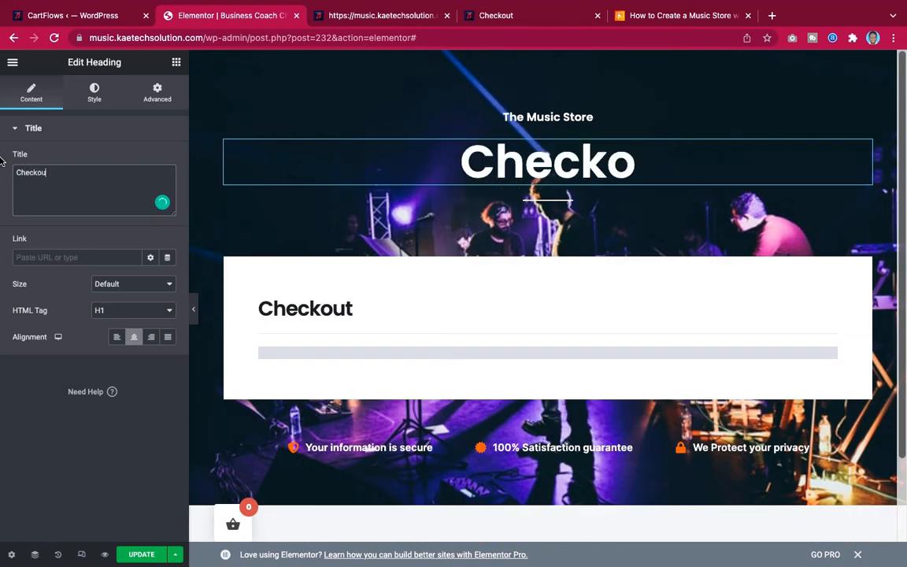
{"action": "type", "text": "t Page"}
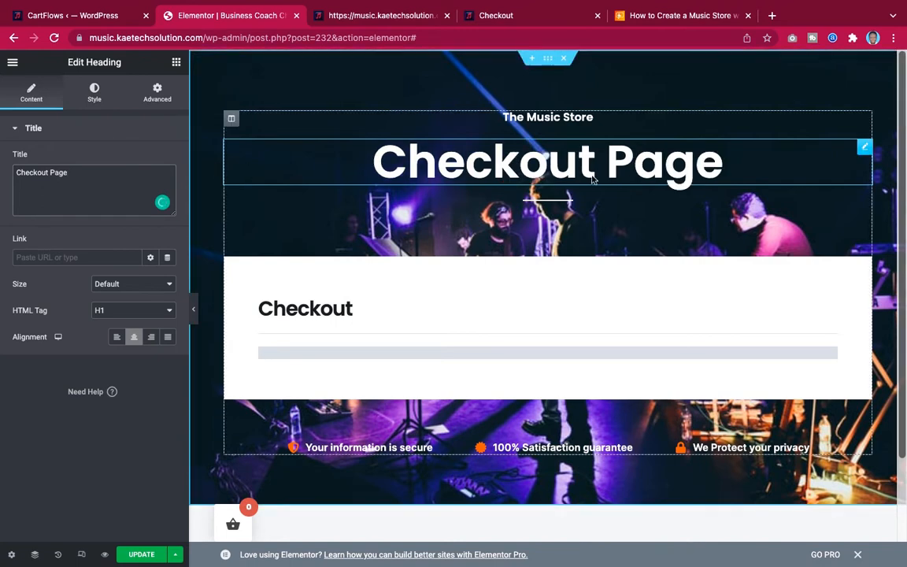
Open the Checkout Form widget for editing, save the page update and apply the widget's changes to the page.
{"action": "scroll", "coordinate": [562, 231], "scroll_direction": "down", "scroll_amount": 1}
{"action": "scroll", "coordinate": [562, 231], "scroll_direction": "down", "scroll_amount": 2}
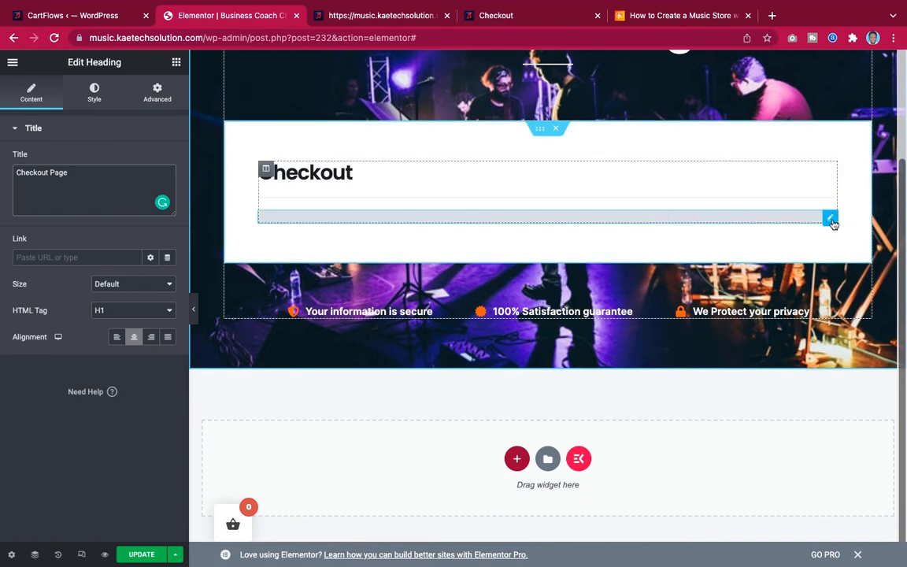
{"action": "left_click", "coordinate": [831, 220]}
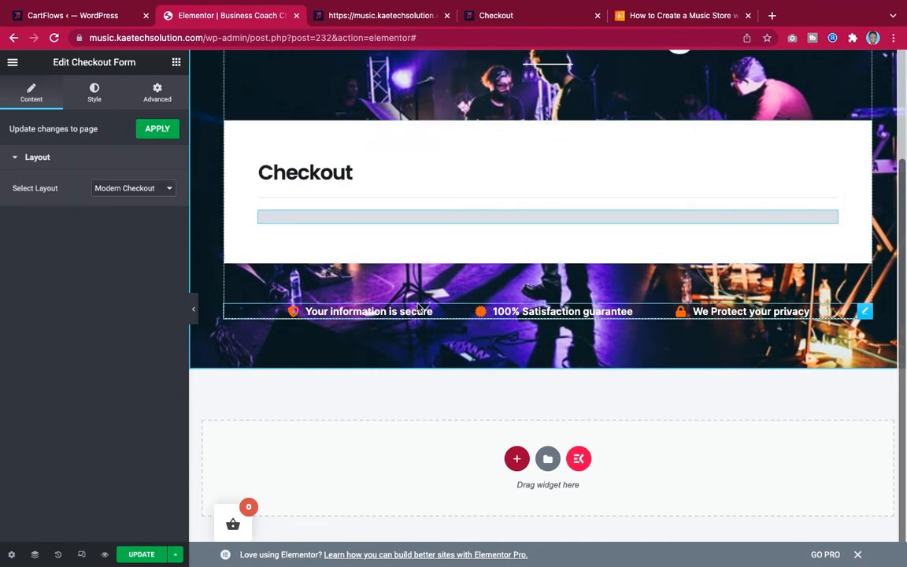
{"action": "scroll", "coordinate": [417, 308], "scroll_direction": "up", "scroll_amount": 3}
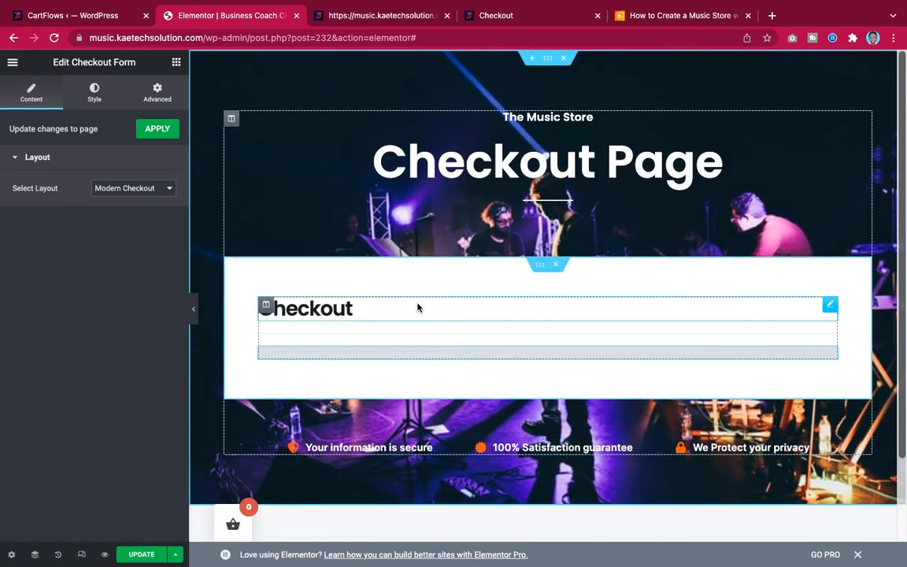
{"action": "scroll", "coordinate": [417, 308], "scroll_direction": "down", "scroll_amount": 1}
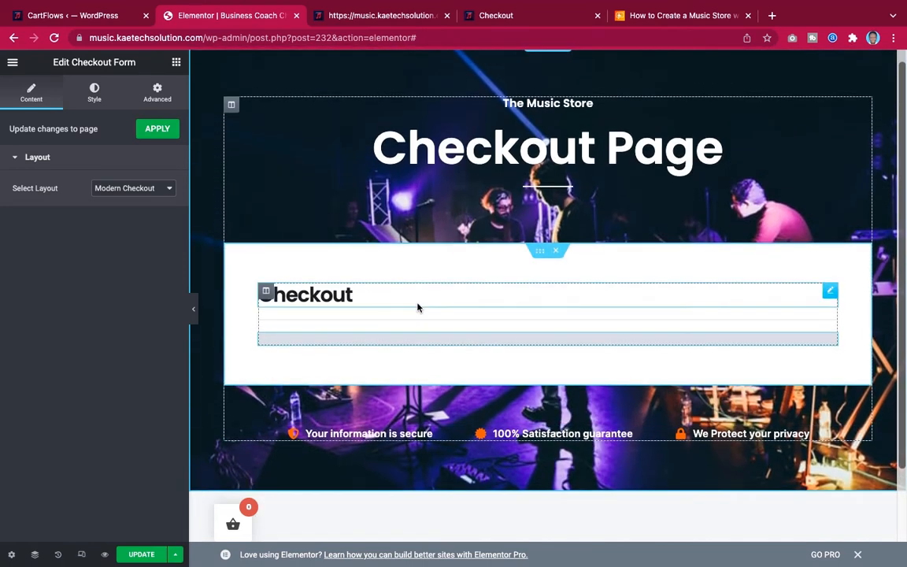
{"action": "scroll", "coordinate": [418, 308], "scroll_direction": "up", "scroll_amount": 1}
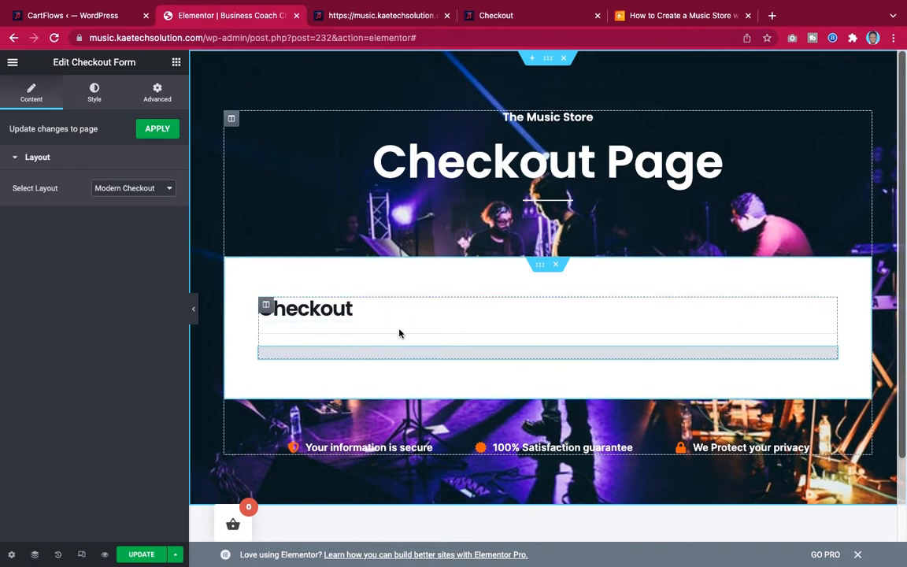
{"action": "left_click", "coordinate": [142, 555]}
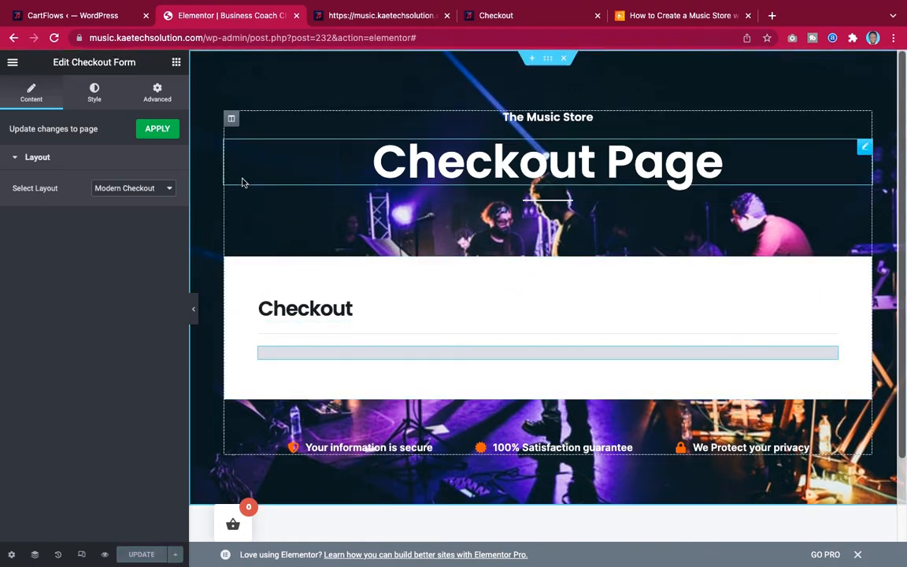
{"action": "left_click", "coordinate": [161, 131]}
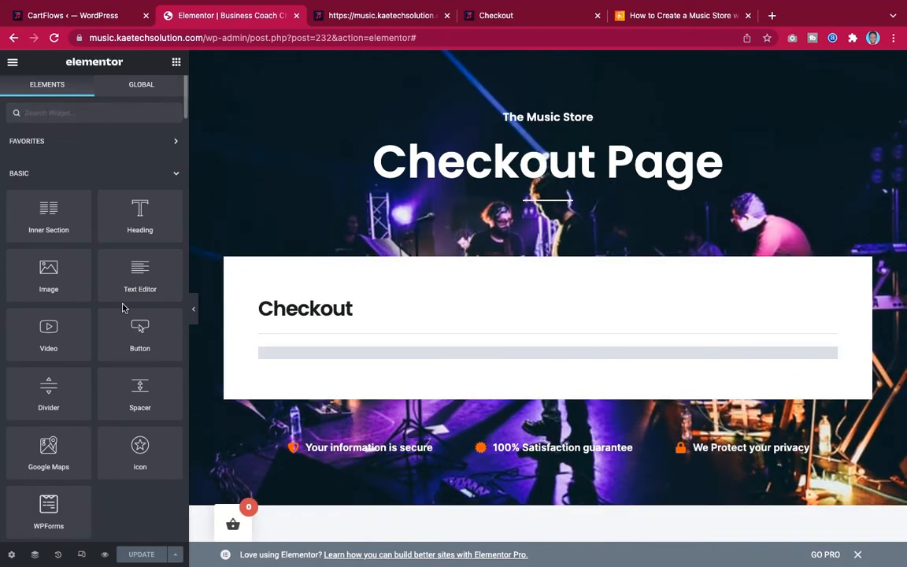
In the CartFlows settings, set the Global Checkout to "Business Coach Checkout ( # 232 )" and save.
{"action": "left_click", "coordinate": [77, 16]}
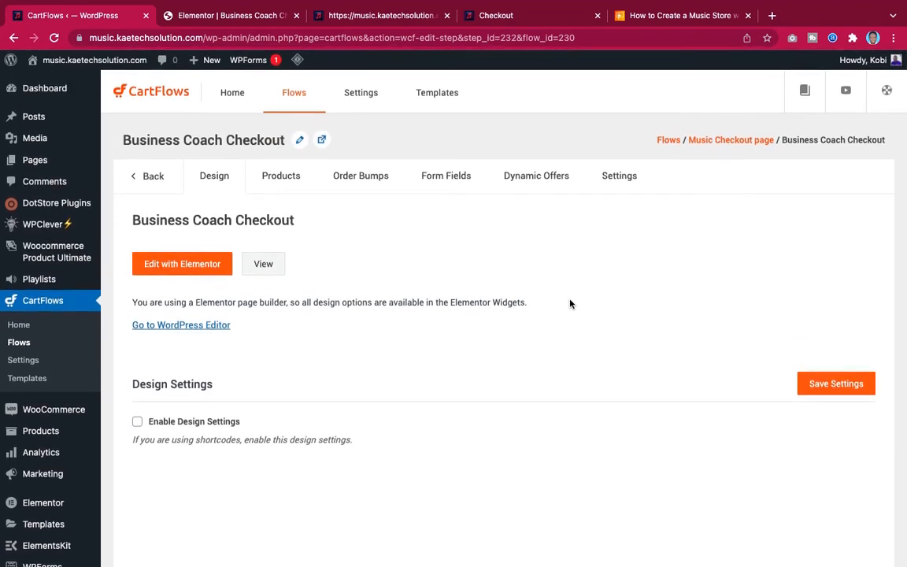
{"action": "left_click", "coordinate": [363, 94]}
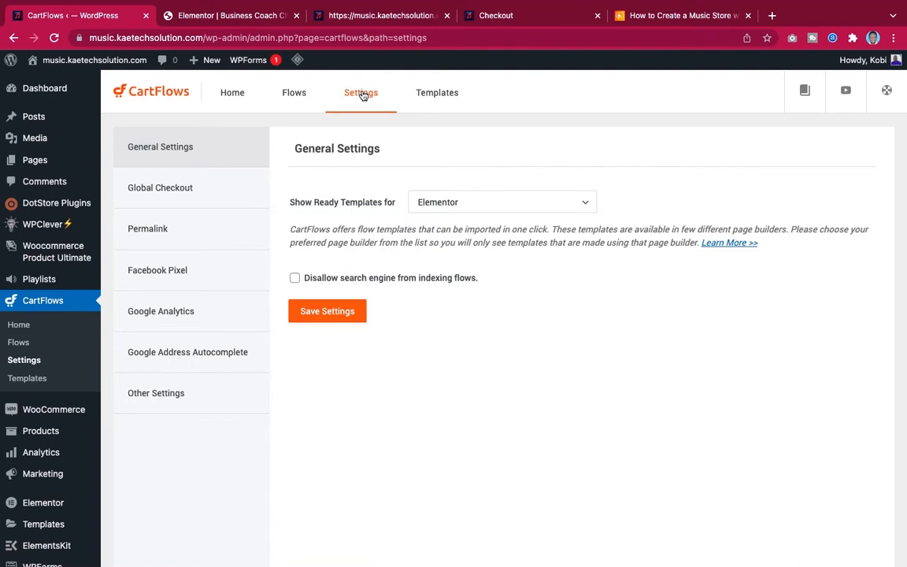
{"action": "left_click", "coordinate": [186, 193]}
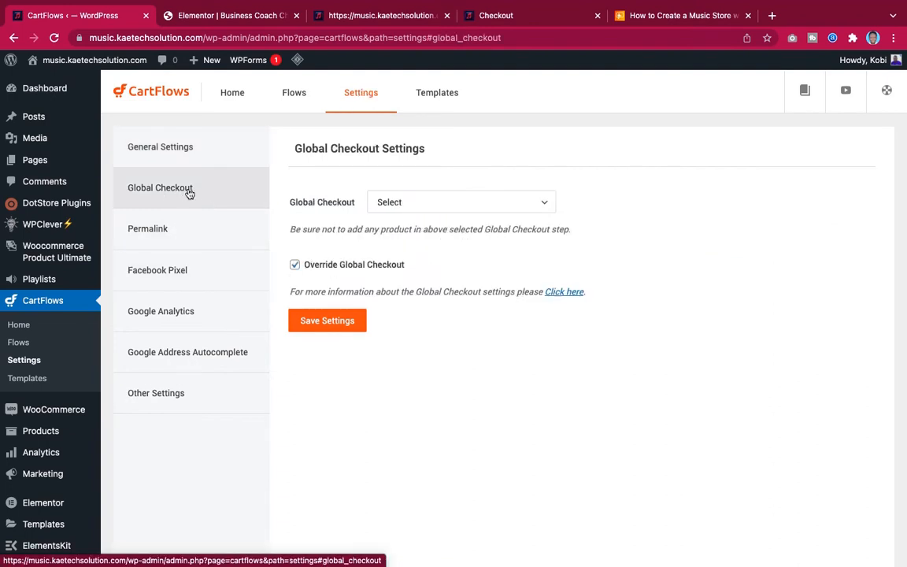
{"action": "left_click", "coordinate": [417, 204]}
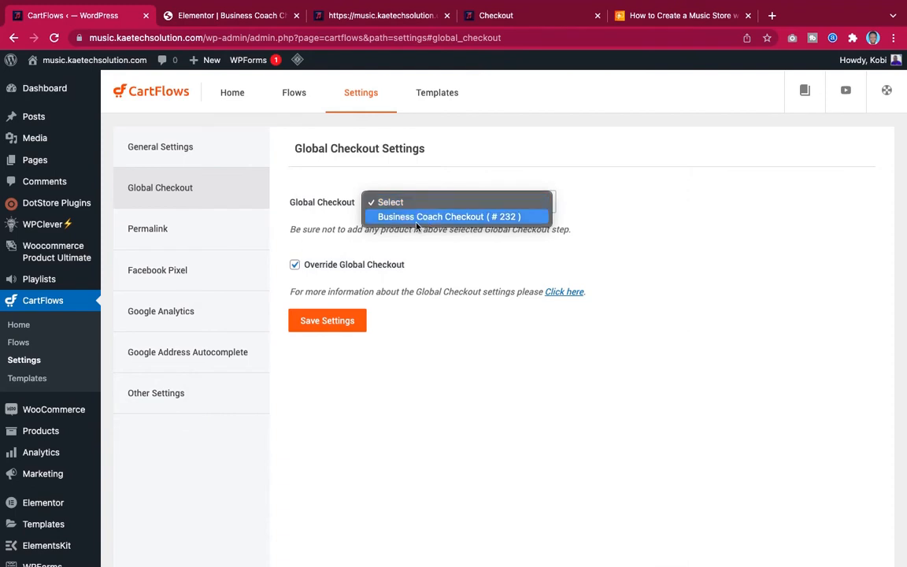
{"action": "left_click", "coordinate": [409, 218]}
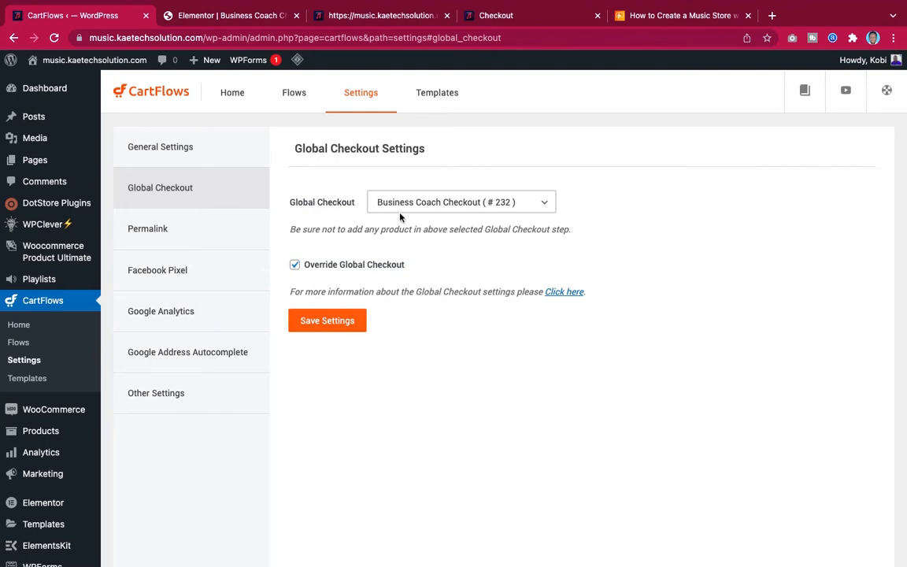
{"action": "left_click", "coordinate": [309, 320]}
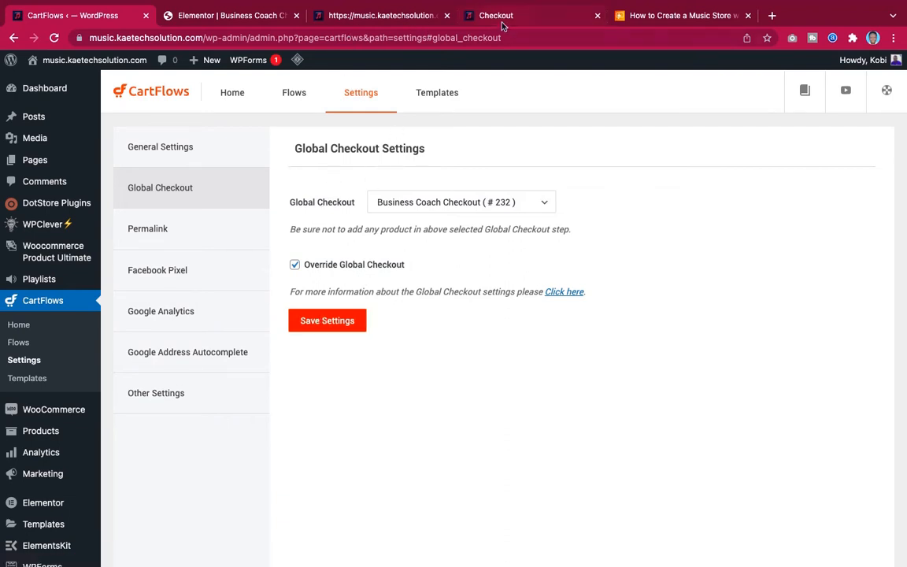
Purge all of the site's LiteSpeed caches from the store's live Checkout page.
{"action": "left_click", "coordinate": [457, 19]}
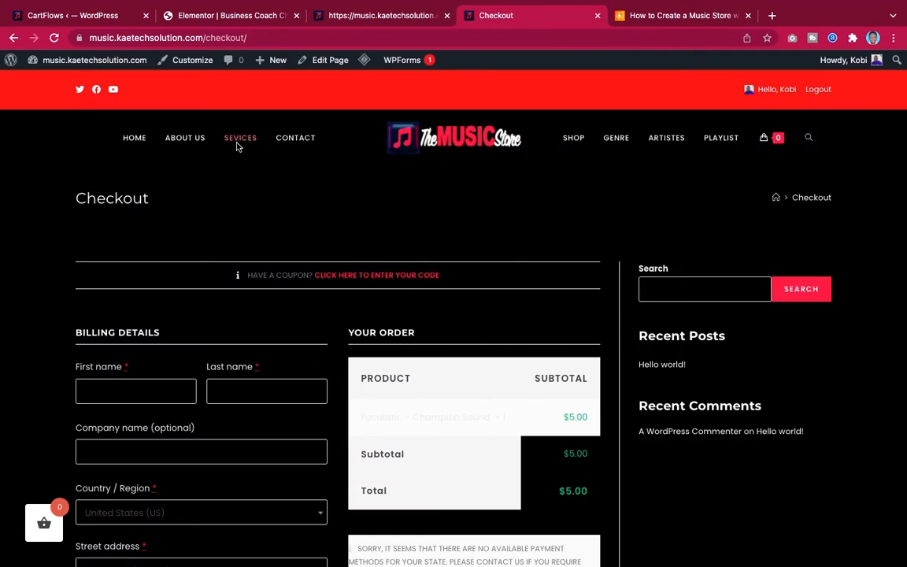
{"action": "mouse_move", "coordinate": [365, 61]}
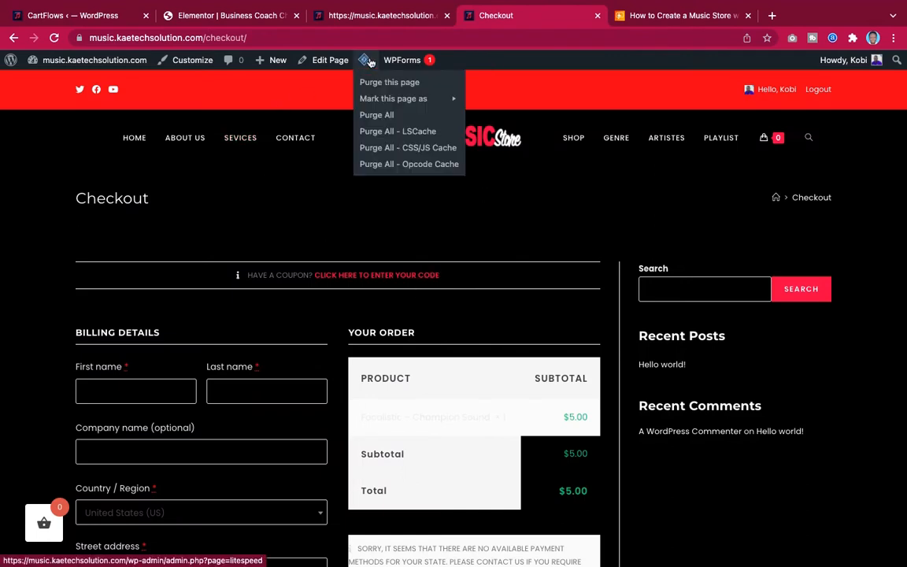
{"action": "left_click", "coordinate": [380, 118]}
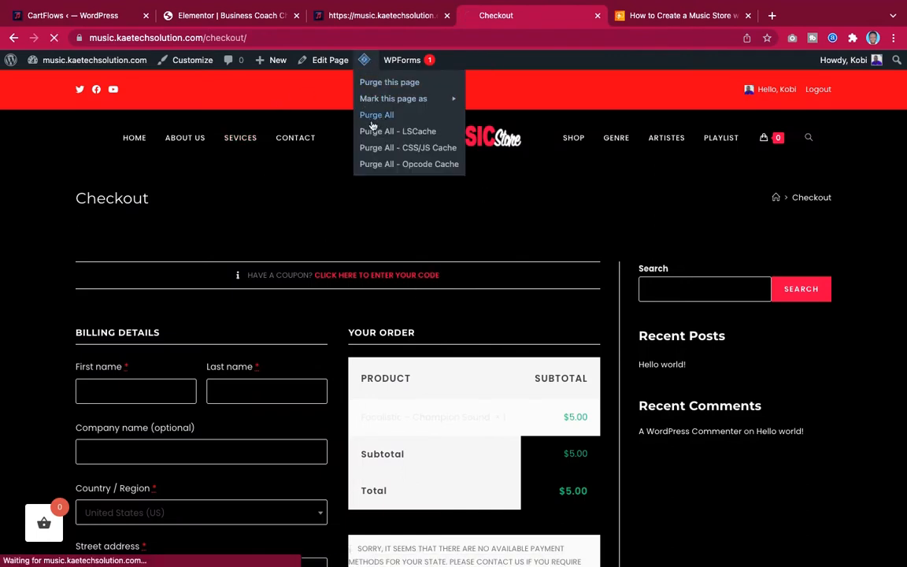
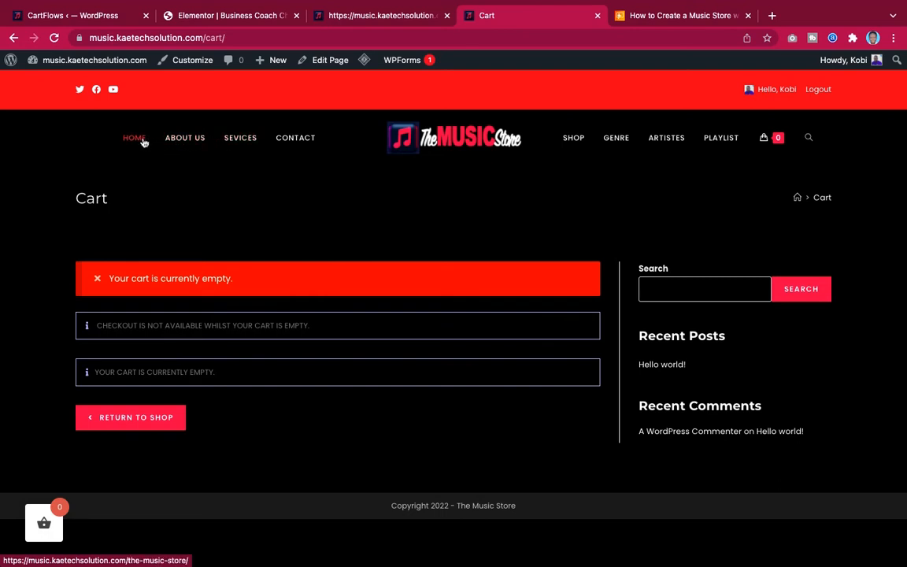
Add "Burna Boy – On The Low" from the shop to the cart and proceed to checkout.
{"action": "left_click", "coordinate": [575, 140]}
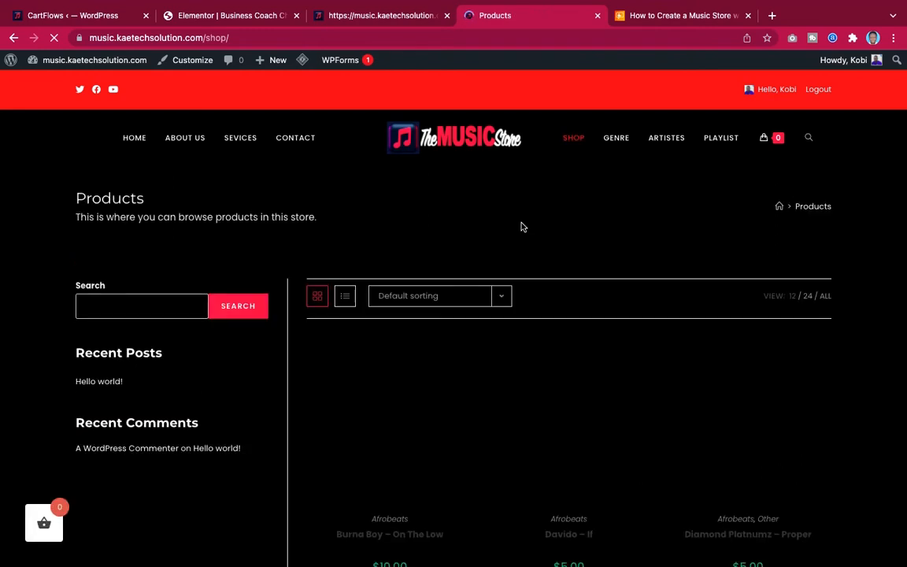
{"action": "scroll", "coordinate": [520, 227], "scroll_direction": "down", "scroll_amount": 3}
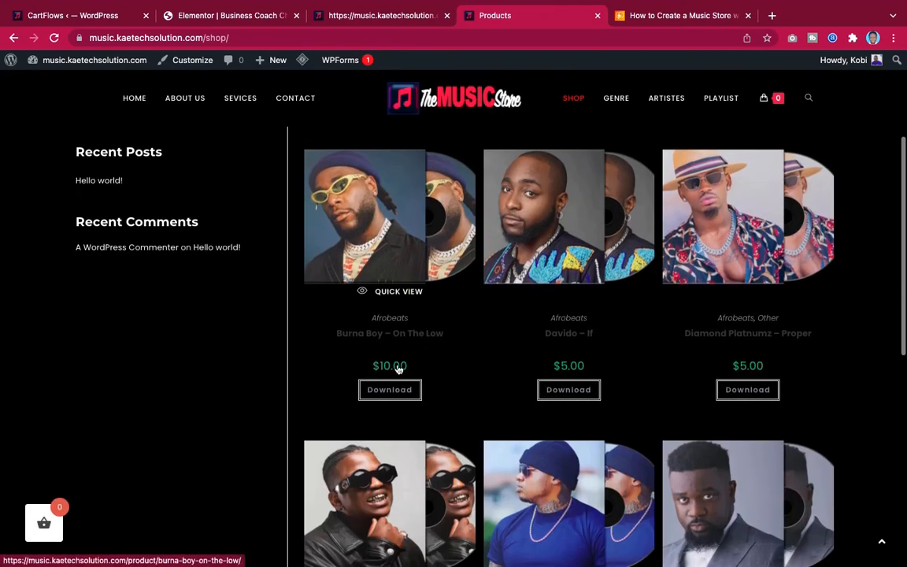
{"action": "left_click", "coordinate": [403, 389]}
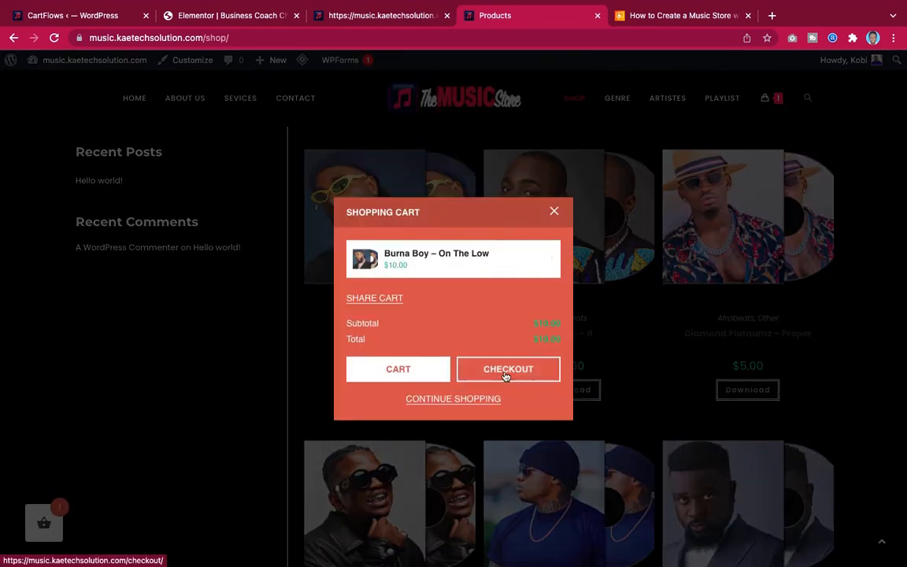
{"action": "left_click", "coordinate": [505, 376]}
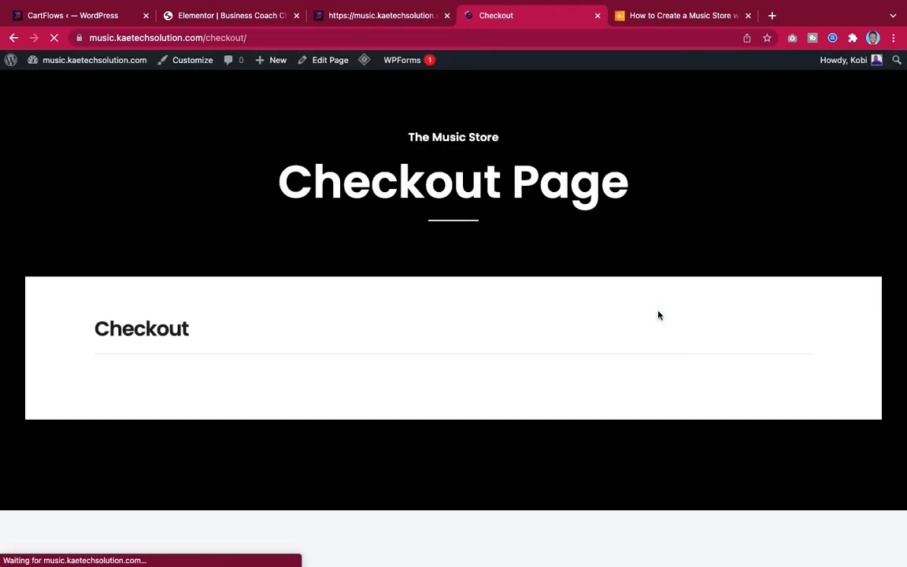
Examine the live checkout page's header, customer and billing fields, order summary, payment section and footer badges.
{"action": "scroll", "coordinate": [475, 373], "scroll_direction": "down", "scroll_amount": 6}
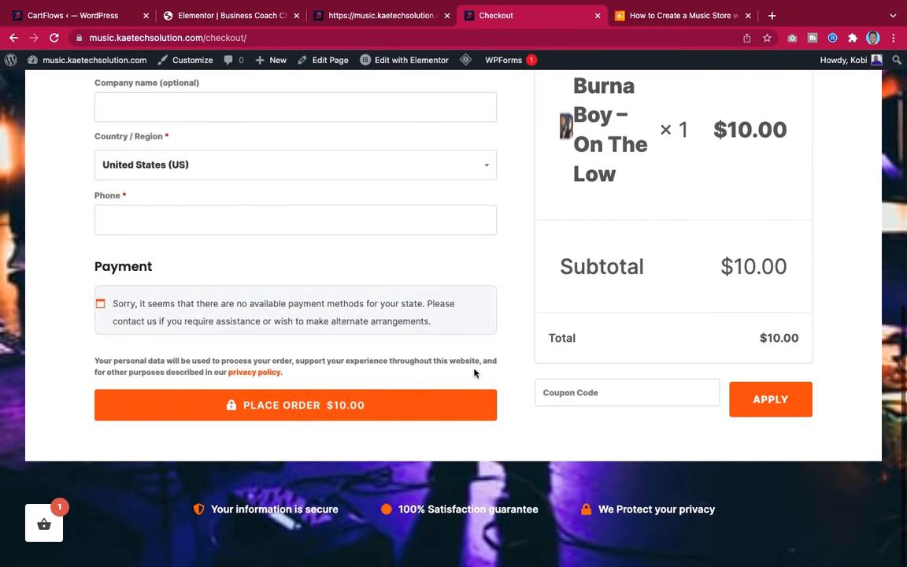
{"action": "scroll", "coordinate": [474, 373], "scroll_direction": "up", "scroll_amount": 6}
{"action": "scroll", "coordinate": [474, 373], "scroll_direction": "down", "scroll_amount": 1}
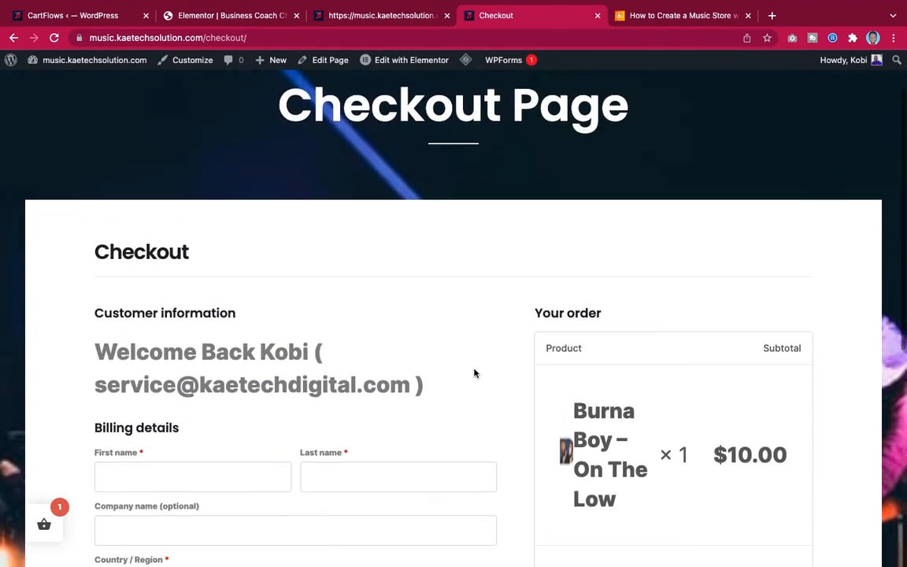
{"action": "scroll", "coordinate": [474, 373], "scroll_direction": "up", "scroll_amount": 2}
{"action": "scroll", "coordinate": [474, 374], "scroll_direction": "down", "scroll_amount": 5}
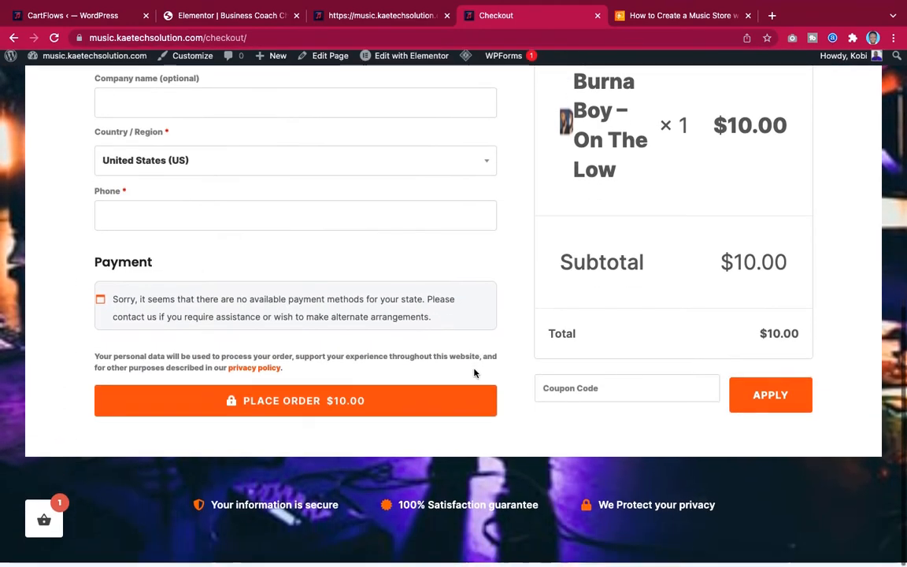
{"action": "scroll", "coordinate": [475, 373], "scroll_direction": "up", "scroll_amount": 3}
{"action": "scroll", "coordinate": [474, 374], "scroll_direction": "up", "scroll_amount": 2}
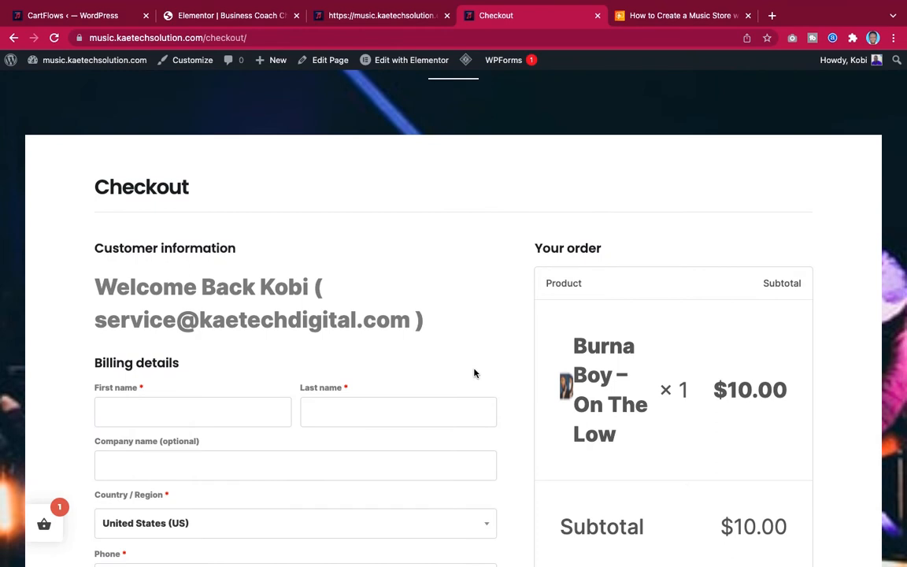
{"action": "scroll", "coordinate": [475, 373], "scroll_direction": "up", "scroll_amount": 1}
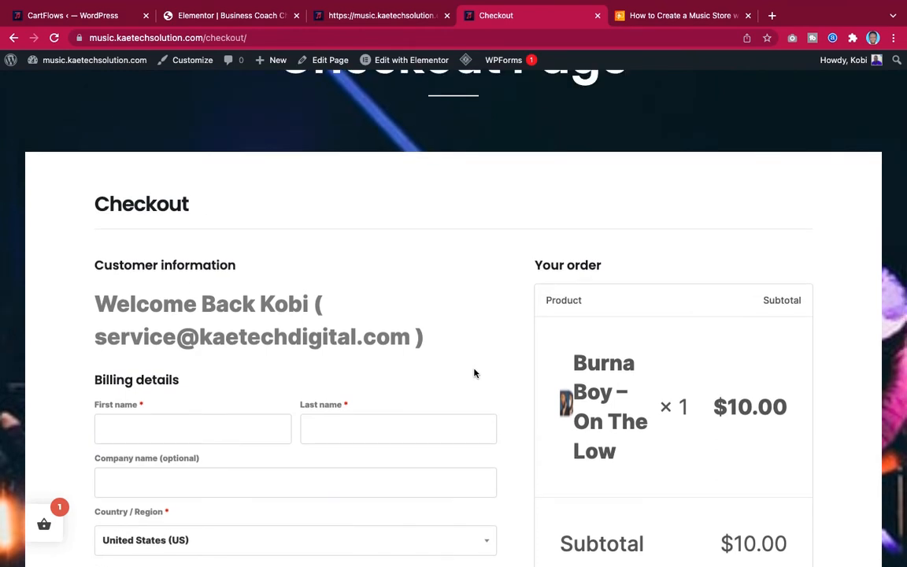
{"action": "scroll", "coordinate": [474, 373], "scroll_direction": "down", "scroll_amount": 4}
{"action": "scroll", "coordinate": [474, 374], "scroll_direction": "up", "scroll_amount": 4}
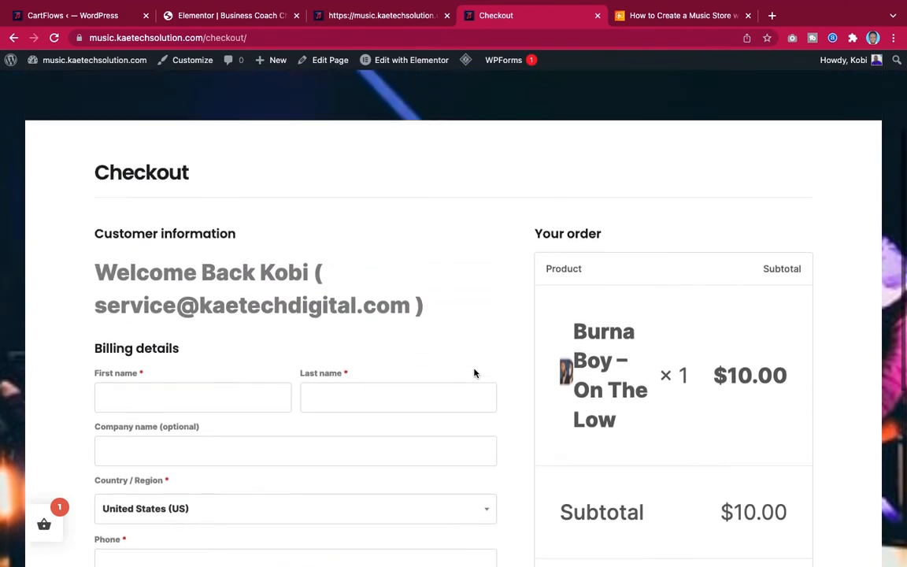
{"action": "scroll", "coordinate": [474, 373], "scroll_direction": "down", "scroll_amount": 5}
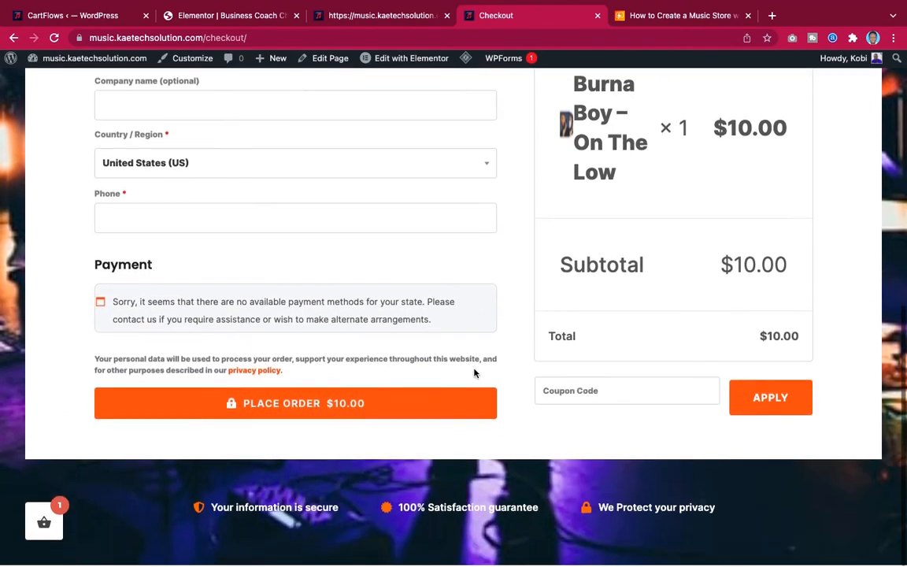
{"action": "scroll", "coordinate": [474, 373], "scroll_direction": "up", "scroll_amount": 5}
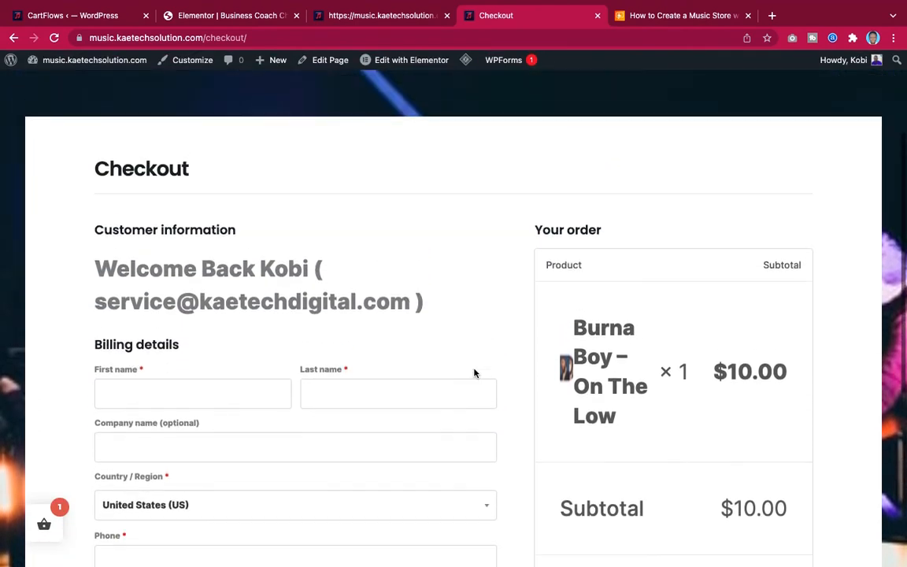
{"action": "scroll", "coordinate": [474, 373], "scroll_direction": "up", "scroll_amount": 3}
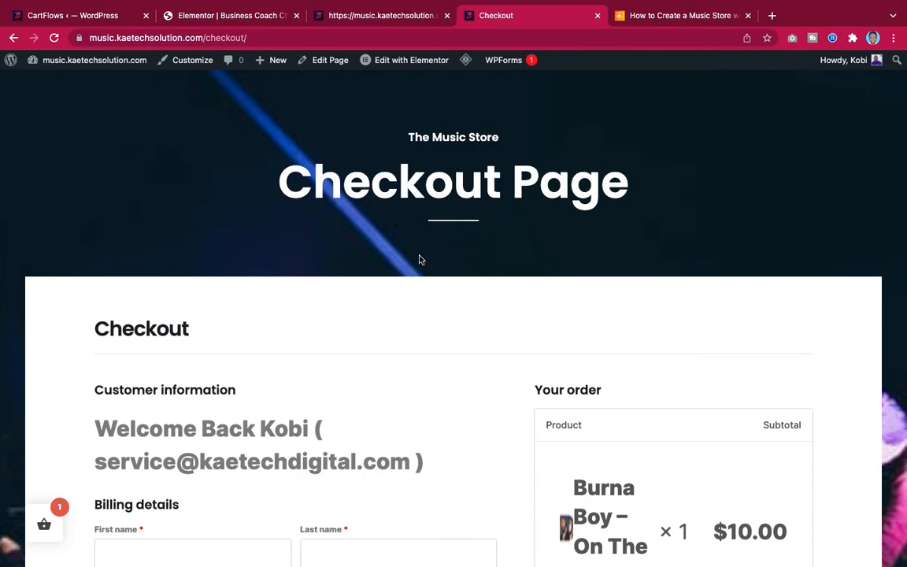
Switch to the Elementor editor of the Business Coach checkout and reload it.
{"action": "left_click", "coordinate": [227, 21]}
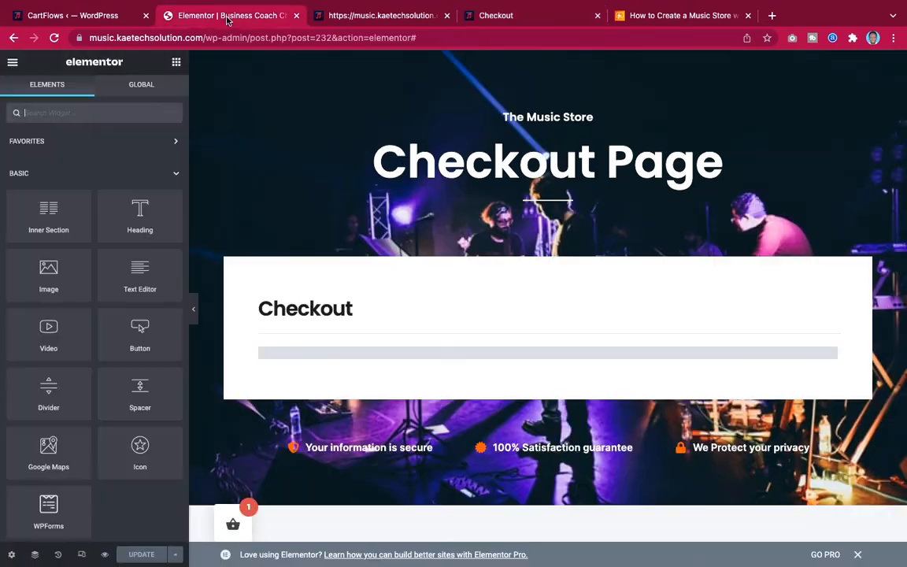
{"action": "scroll", "coordinate": [609, 274], "scroll_direction": "down", "scroll_amount": 2}
{"action": "scroll", "coordinate": [610, 274], "scroll_direction": "up", "scroll_amount": 2}
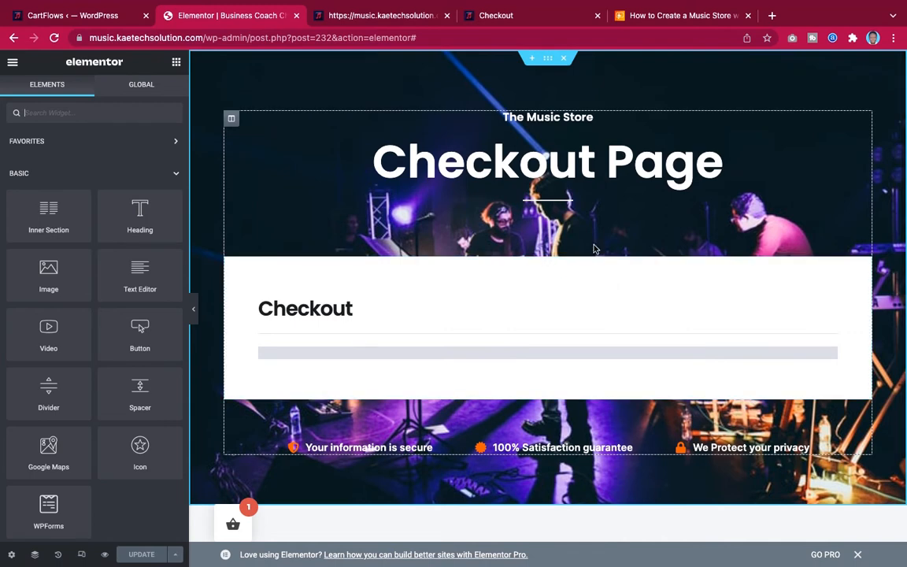
{"action": "left_click", "coordinate": [54, 37]}
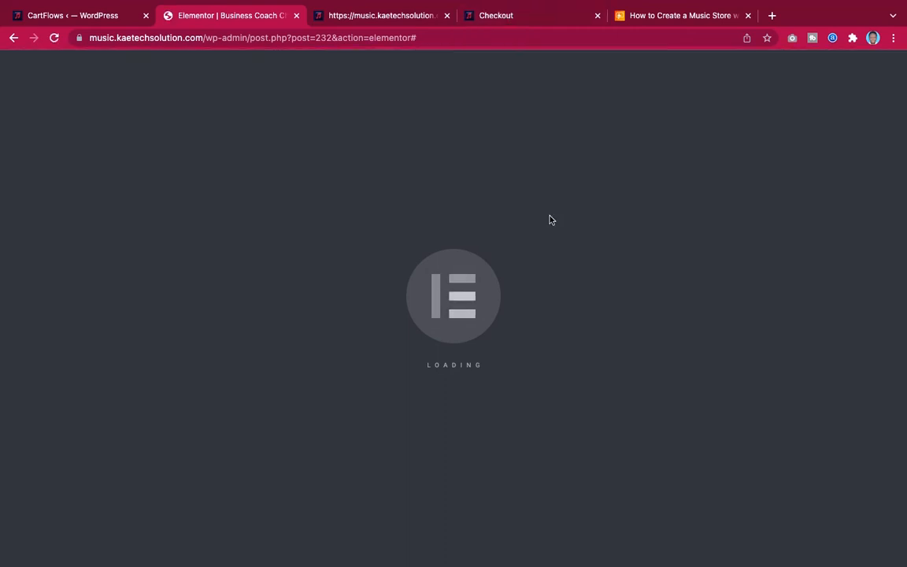
Review the live checkout page's billing details, payment section and order summary once more.
{"action": "left_click", "coordinate": [548, 17]}
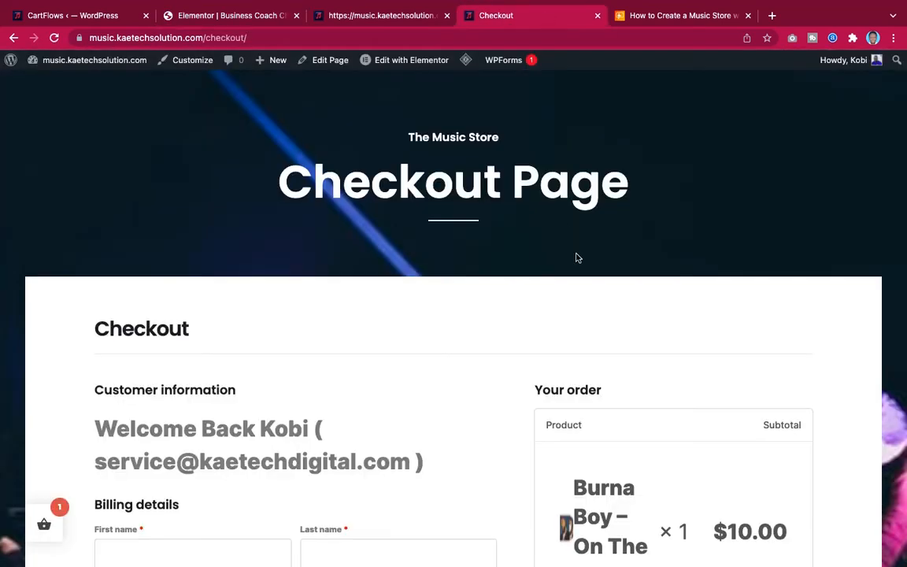
{"action": "scroll", "coordinate": [466, 347], "scroll_direction": "down", "scroll_amount": 6}
{"action": "scroll", "coordinate": [465, 348], "scroll_direction": "up", "scroll_amount": 2}
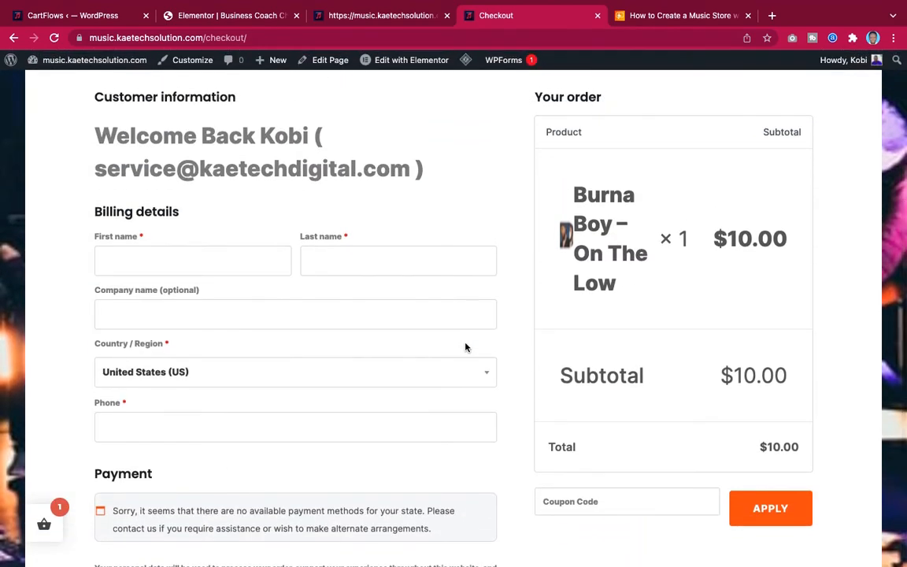
{"action": "scroll", "coordinate": [465, 348], "scroll_direction": "down", "scroll_amount": 3}
{"action": "scroll", "coordinate": [465, 347], "scroll_direction": "up", "scroll_amount": 2}
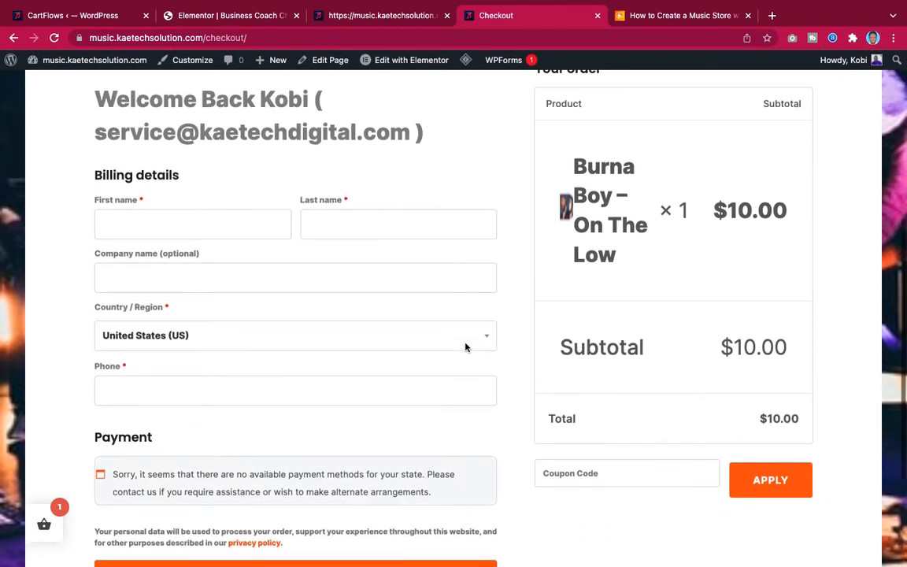
{"action": "scroll", "coordinate": [465, 347], "scroll_direction": "up", "scroll_amount": 2}
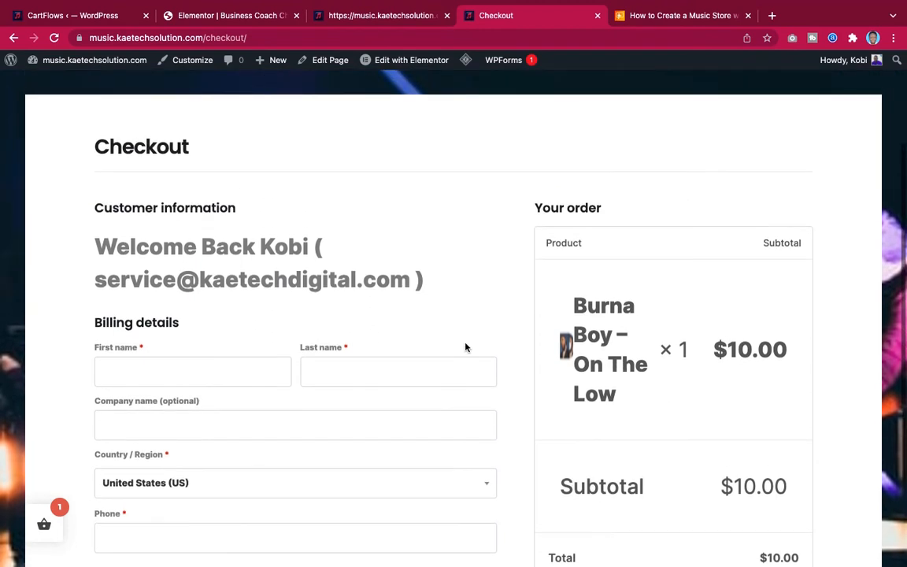
{"action": "scroll", "coordinate": [465, 347], "scroll_direction": "up", "scroll_amount": 3}
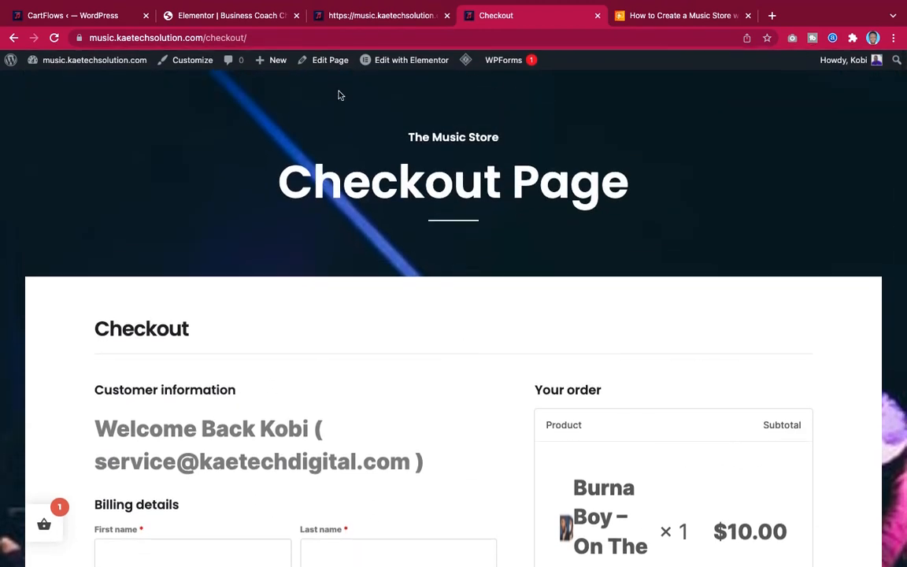
In the Elementor editor, set the Checkout Form widget's layout to Two Column and check the rearranged form.
{"action": "left_click", "coordinate": [211, 17]}
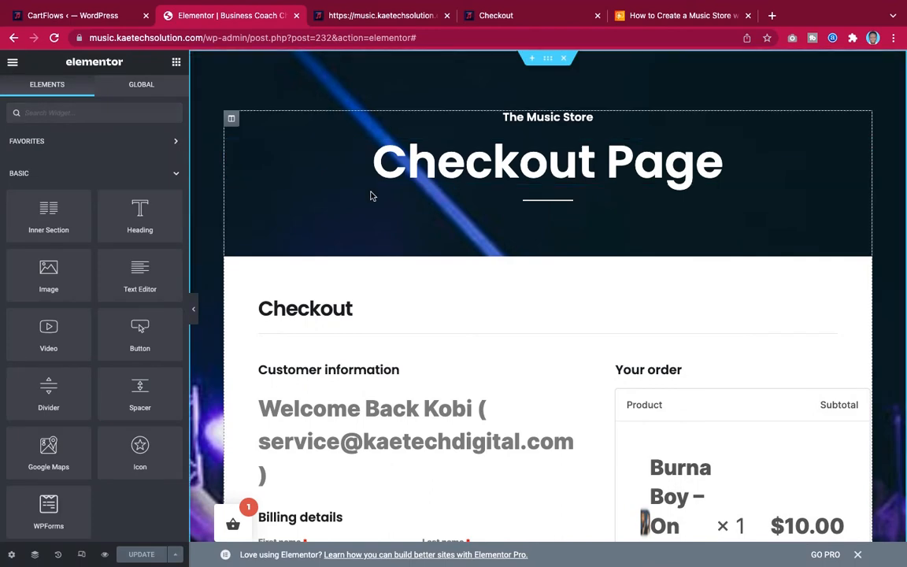
{"action": "scroll", "coordinate": [518, 356], "scroll_direction": "down", "scroll_amount": 8}
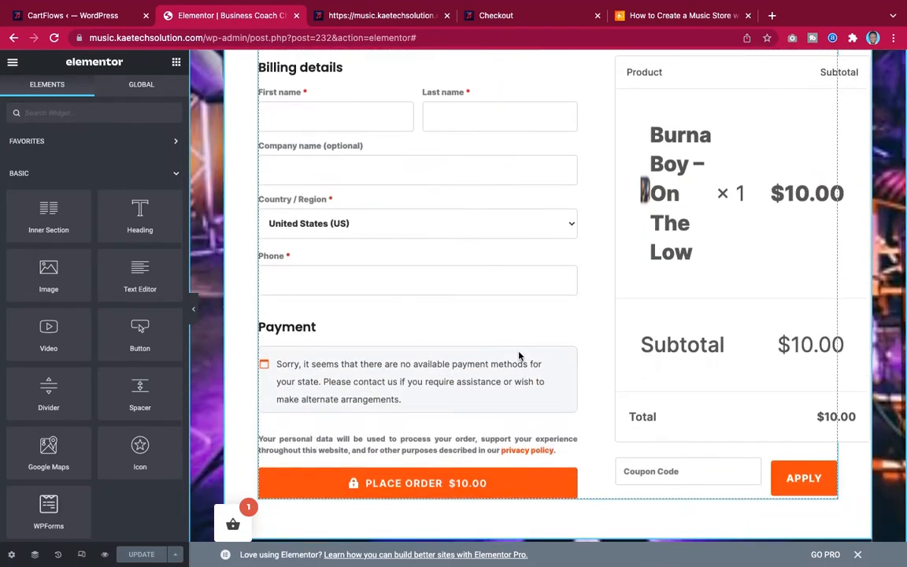
{"action": "scroll", "coordinate": [518, 356], "scroll_direction": "up", "scroll_amount": 6}
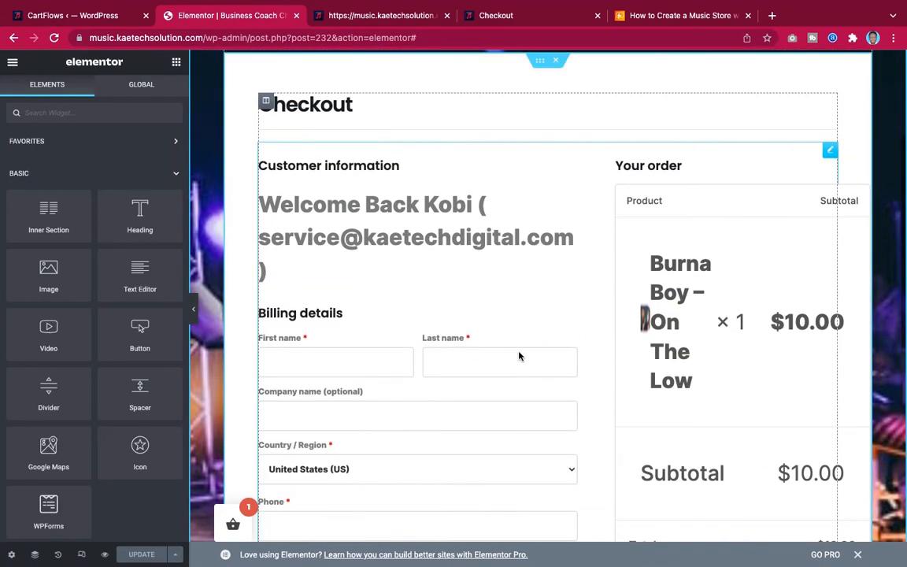
{"action": "scroll", "coordinate": [519, 352], "scroll_direction": "up", "scroll_amount": 1}
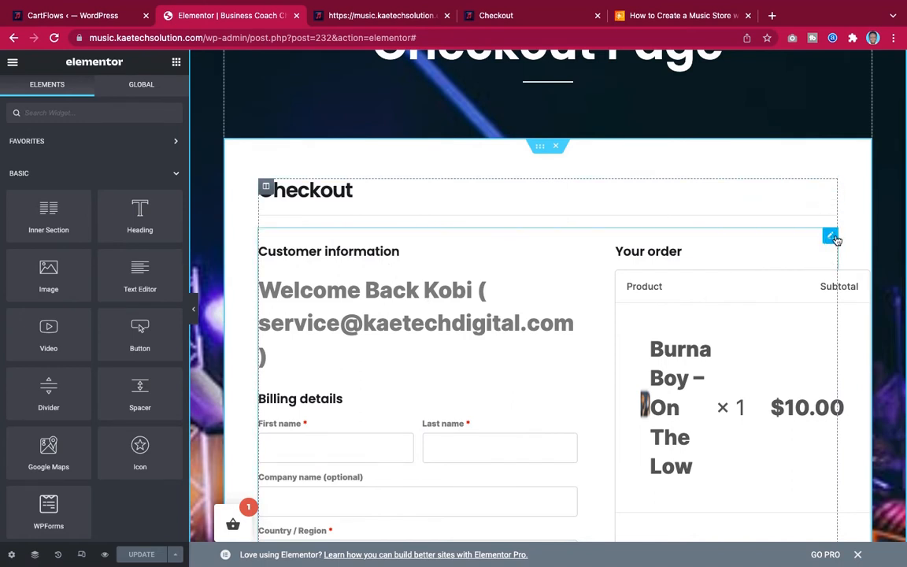
{"action": "left_click", "coordinate": [740, 230]}
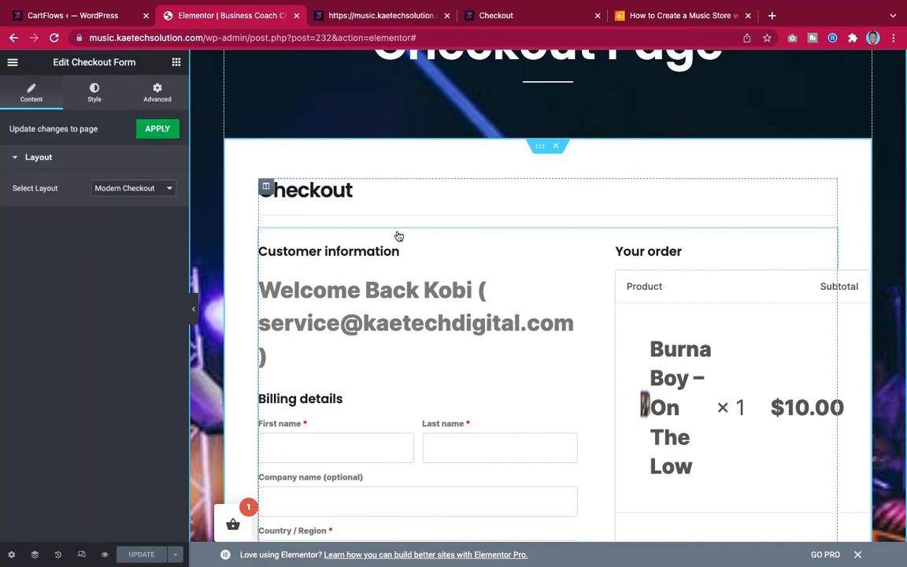
{"action": "left_click", "coordinate": [135, 190]}
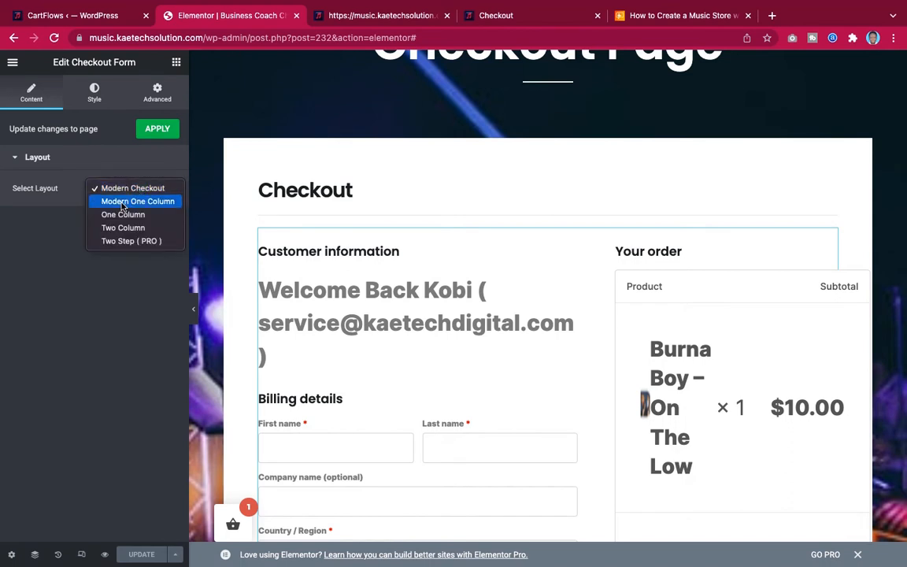
{"action": "left_click", "coordinate": [119, 228]}
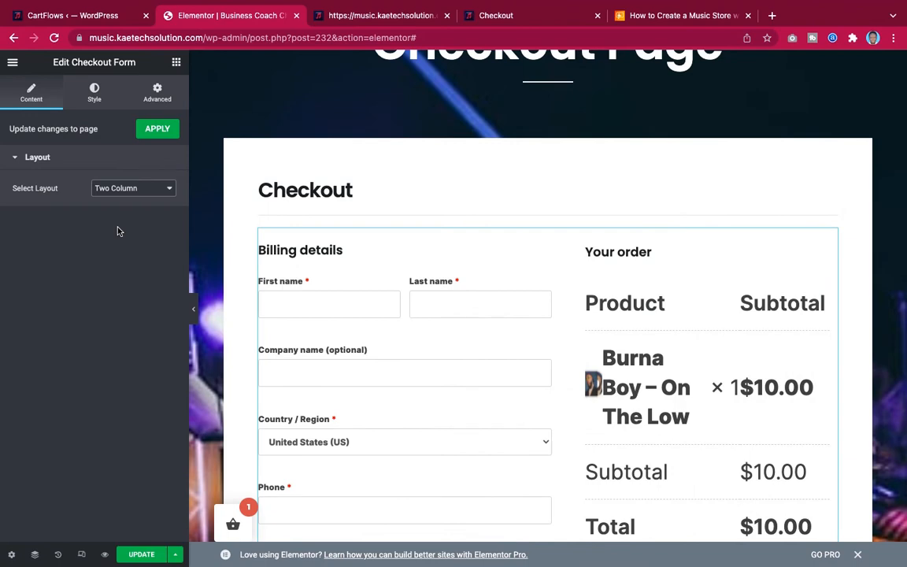
{"action": "scroll", "coordinate": [531, 330], "scroll_direction": "down", "scroll_amount": 6}
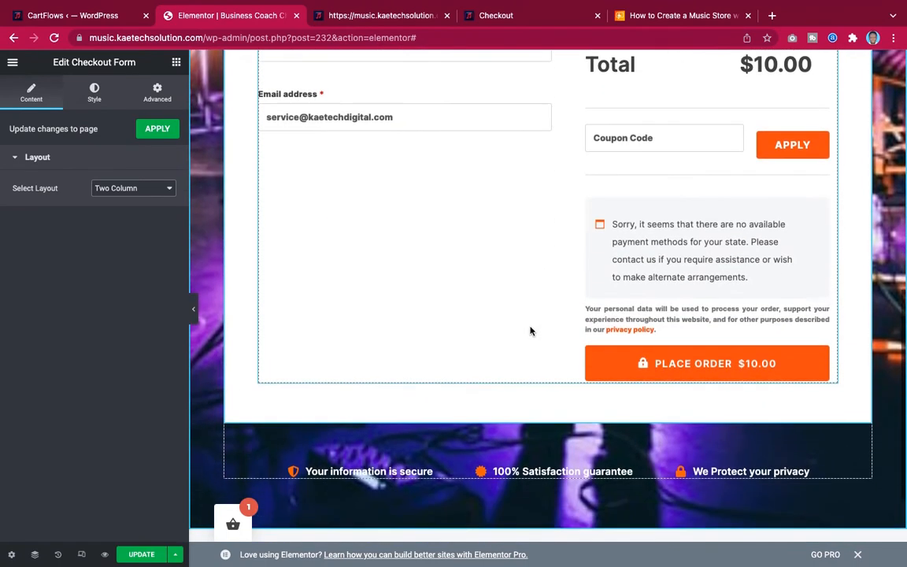
{"action": "scroll", "coordinate": [531, 331], "scroll_direction": "up", "scroll_amount": 6}
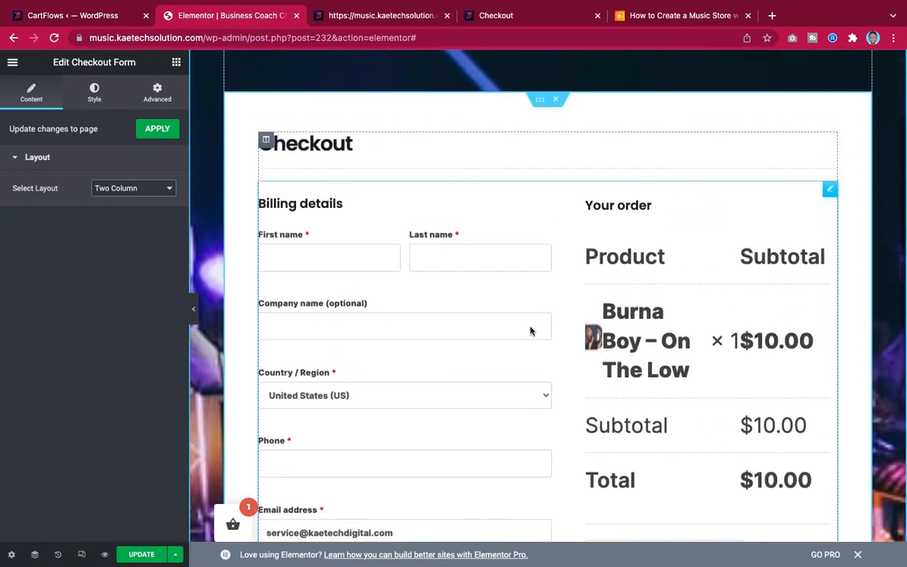
{"action": "scroll", "coordinate": [530, 331], "scroll_direction": "up", "scroll_amount": 1}
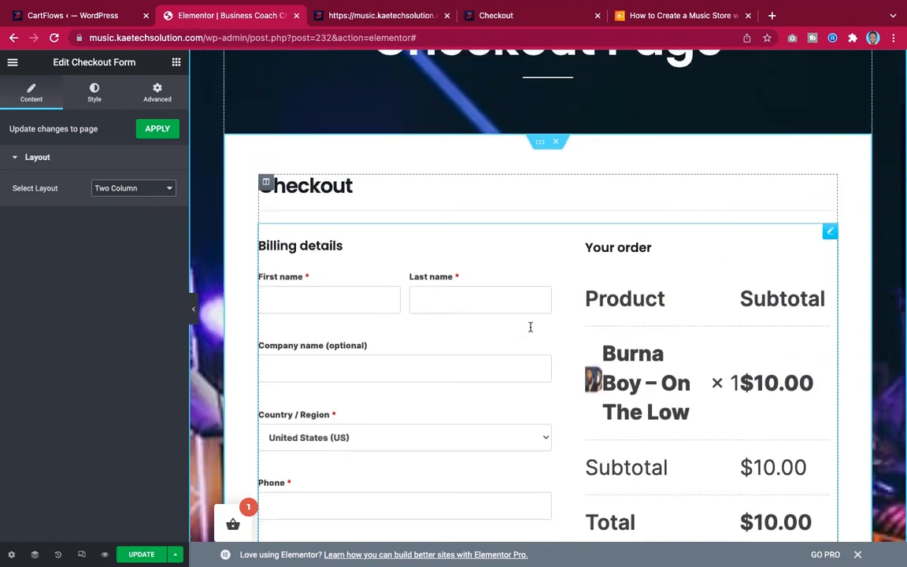
Make the white background of the inner section around the checkout form semi-transparent, using color #FFFFFF63.
{"action": "left_click", "coordinate": [540, 144]}
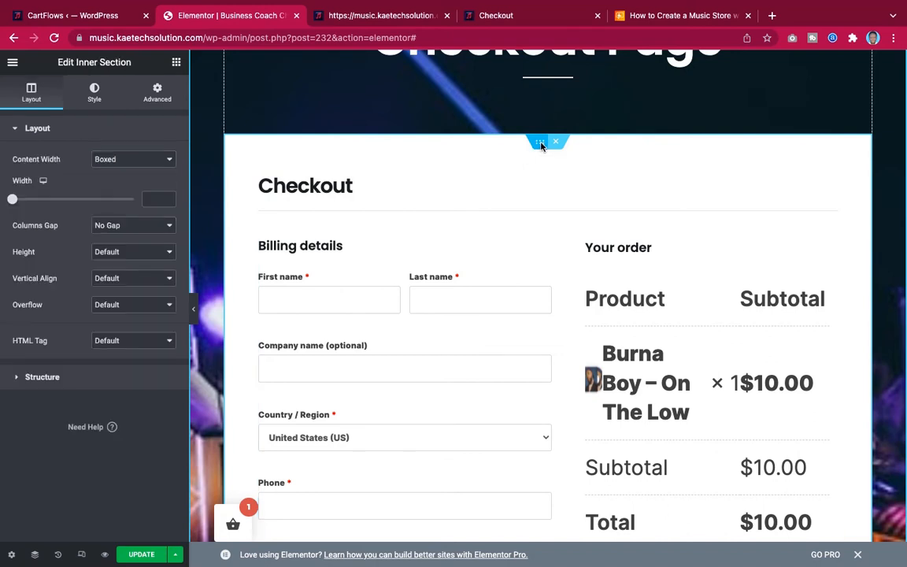
{"action": "left_click", "coordinate": [95, 93]}
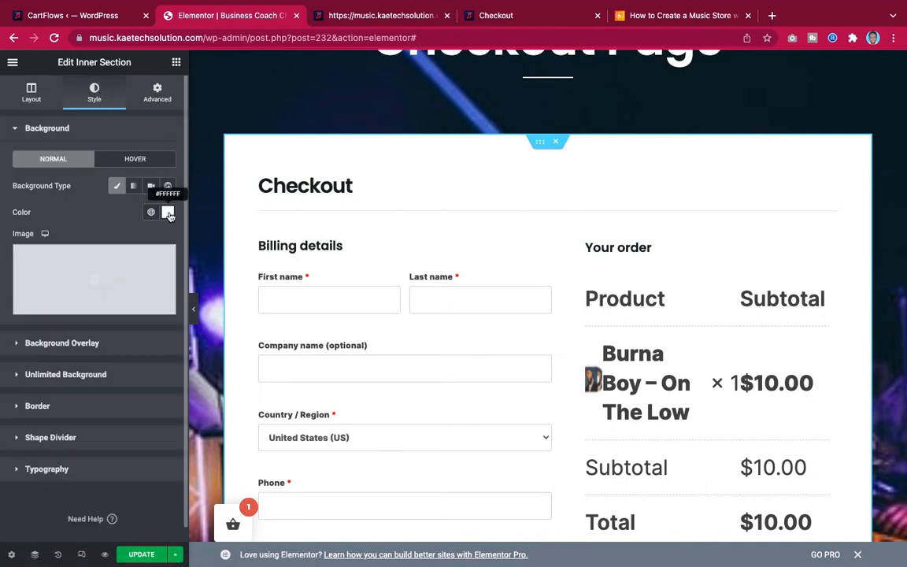
{"action": "left_click", "coordinate": [168, 212]}
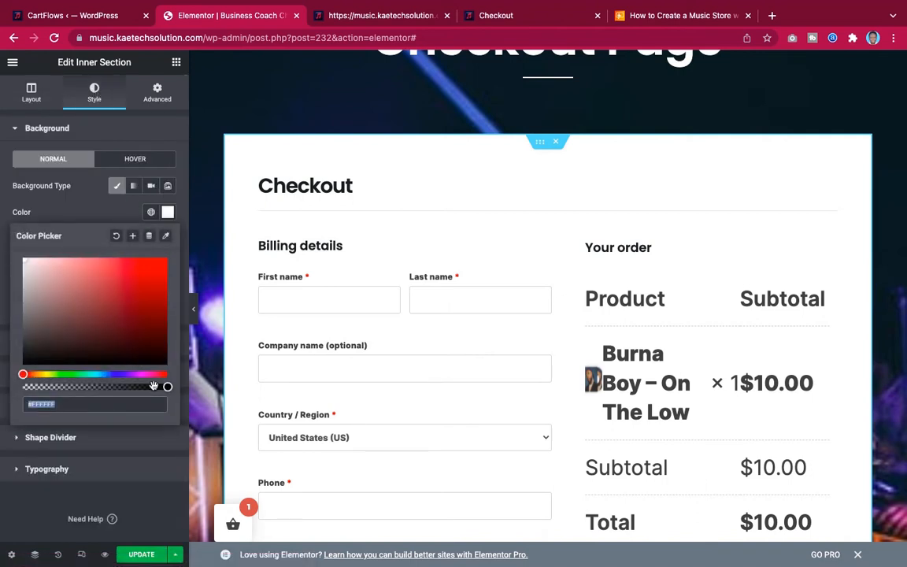
{"action": "left_click_drag", "start_coordinate": [166, 387], "coordinate": [70, 386]}
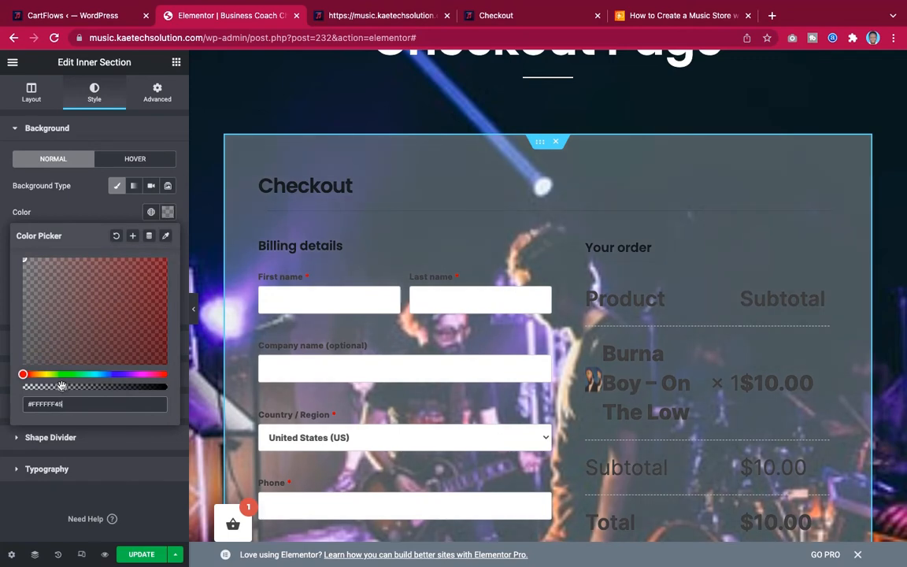
{"action": "left_click_drag", "start_coordinate": [64, 386], "coordinate": [79, 386]}
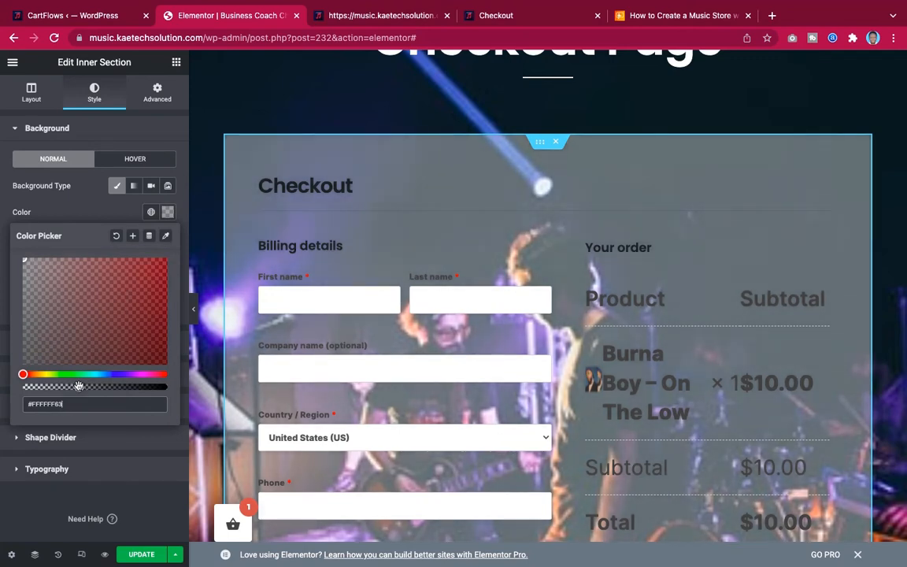
{"action": "scroll", "coordinate": [549, 364], "scroll_direction": "down", "scroll_amount": 5}
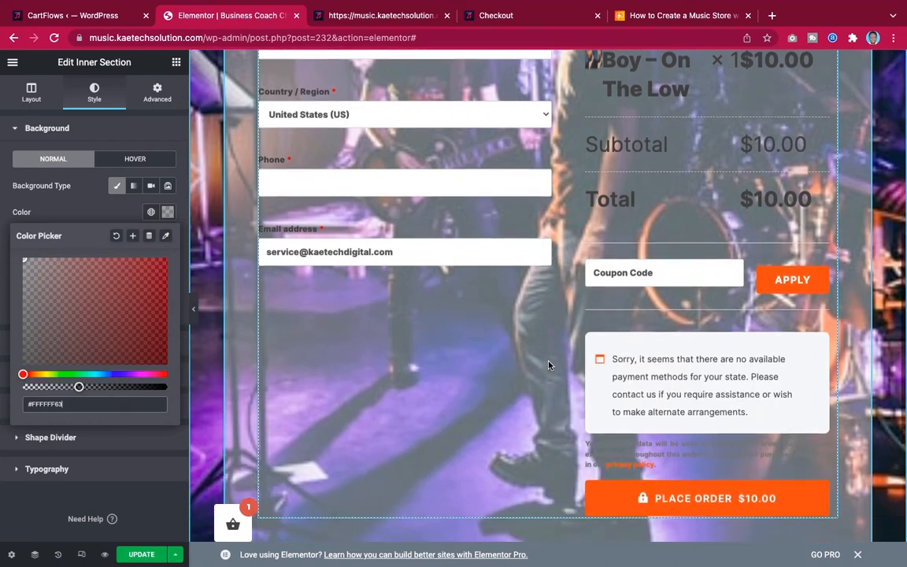
{"action": "scroll", "coordinate": [549, 365], "scroll_direction": "up", "scroll_amount": 5}
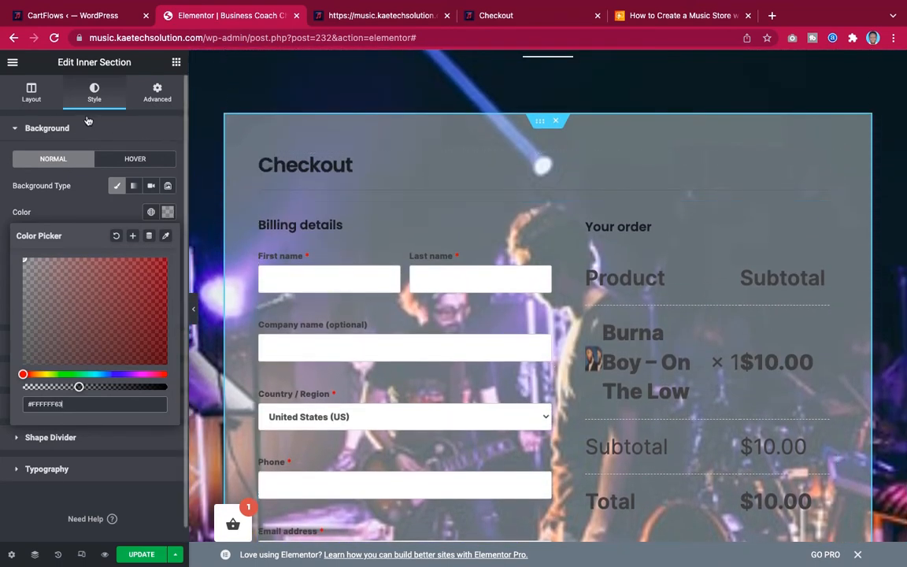
{"action": "left_click", "coordinate": [68, 215]}
Set the inner section's border radius to 20 px on all corners, keeping border type None, and preview the page at full width.
{"action": "scroll", "coordinate": [68, 352], "scroll_direction": "down", "scroll_amount": 1}
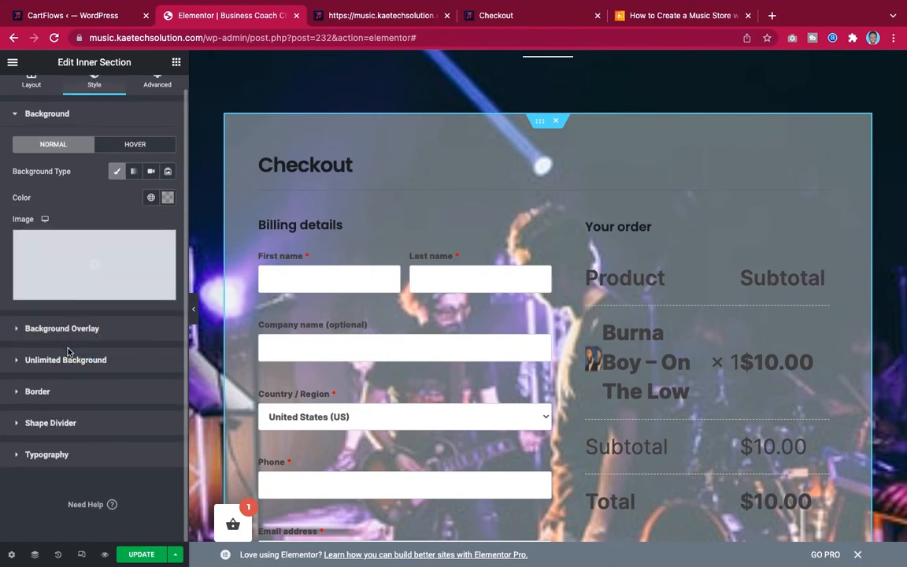
{"action": "left_click", "coordinate": [61, 393]}
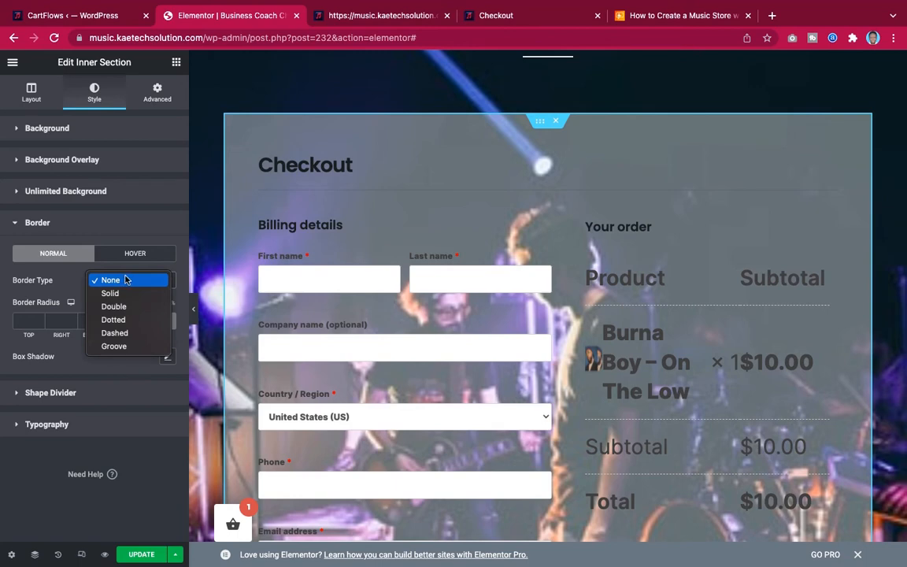
{"action": "left_click", "coordinate": [124, 280]}
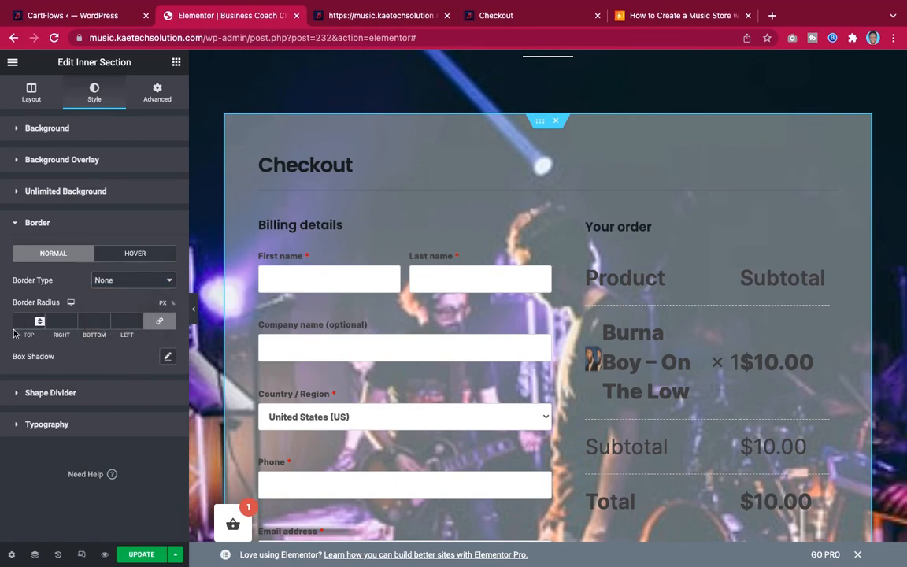
{"action": "type", "text": "20"}
{"action": "left_click", "coordinate": [193, 309]}
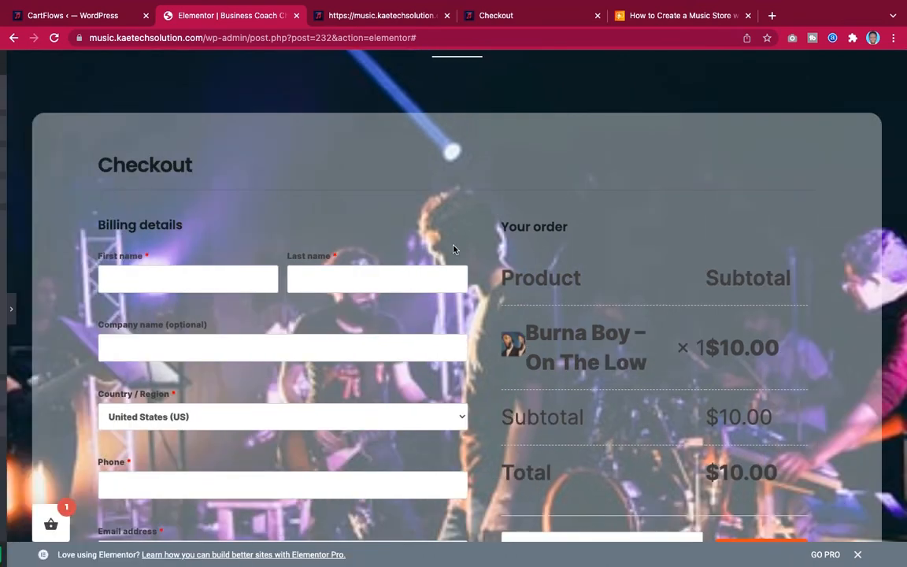
{"action": "scroll", "coordinate": [628, 233], "scroll_direction": "down", "scroll_amount": 5}
{"action": "scroll", "coordinate": [628, 234], "scroll_direction": "up", "scroll_amount": 2}
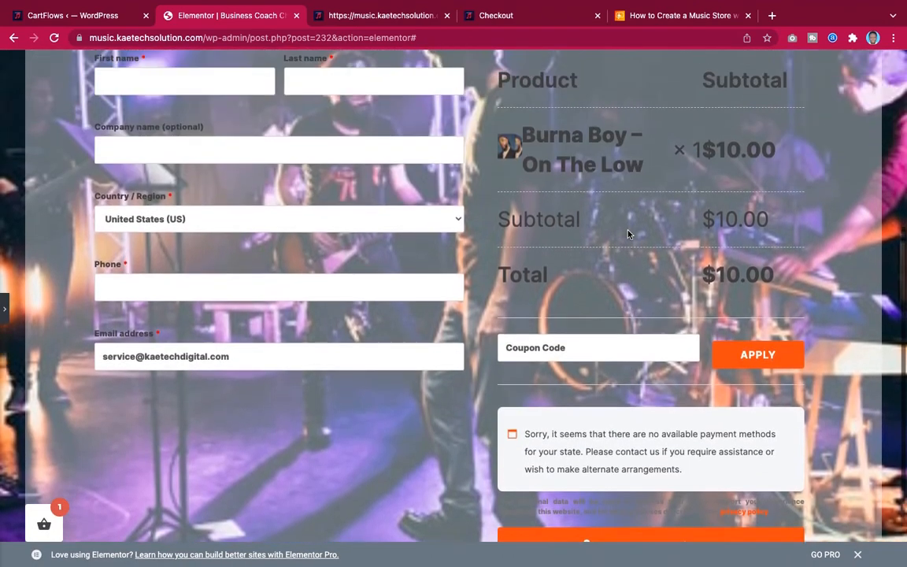
{"action": "scroll", "coordinate": [628, 233], "scroll_direction": "up", "scroll_amount": 3}
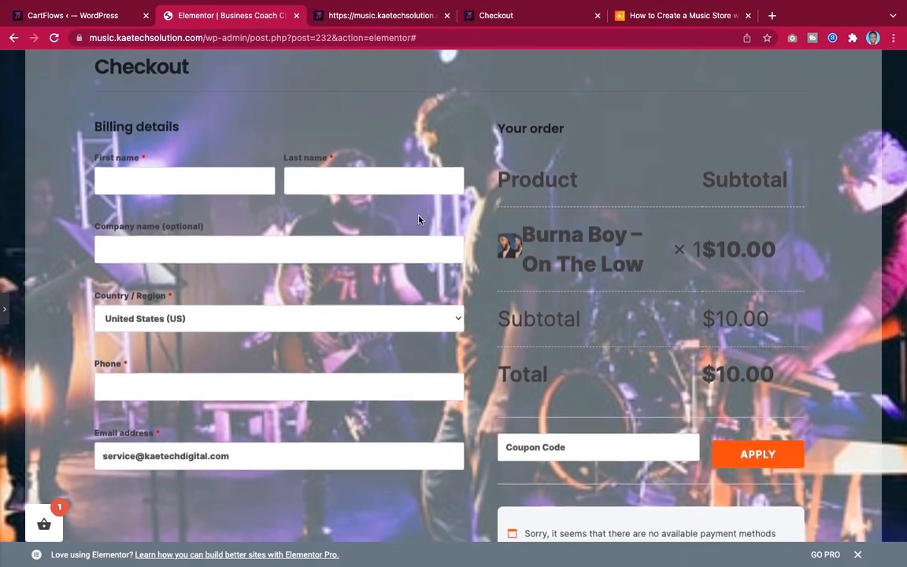
{"action": "left_click", "coordinate": [5, 314]}
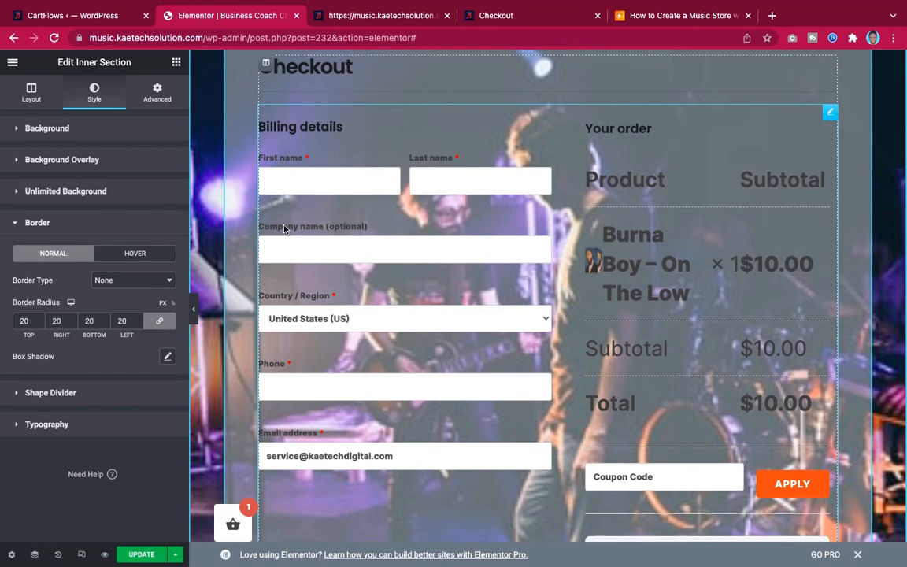
Set the Checkout Form widget's global primary color to a bright orange, #ED5608, and check the recolored buttons.
{"action": "left_click", "coordinate": [830, 116]}
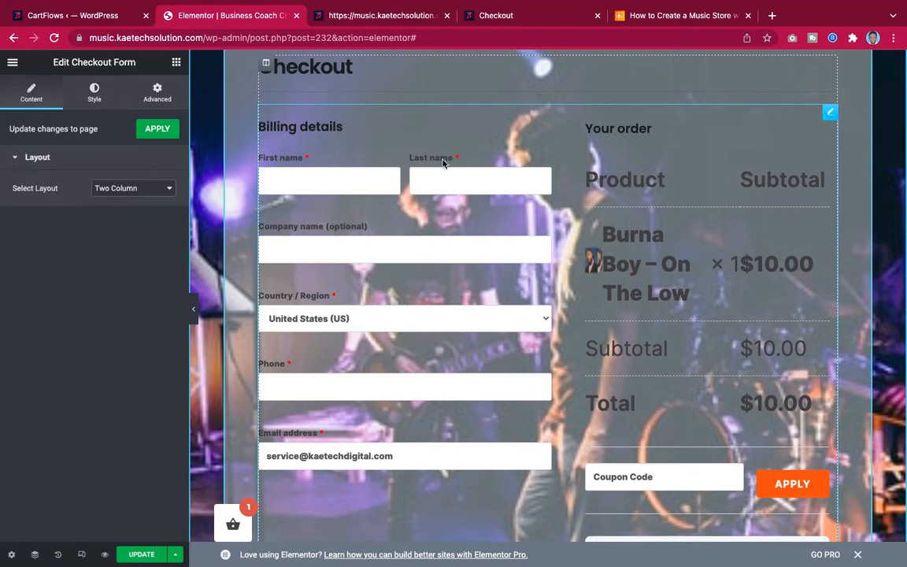
{"action": "left_click", "coordinate": [95, 94]}
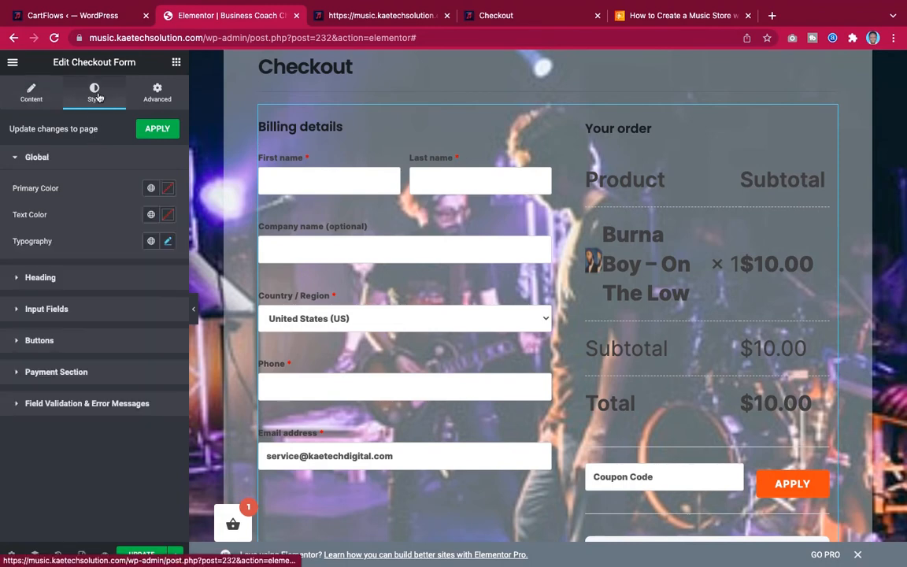
{"action": "left_click", "coordinate": [167, 189]}
{"action": "left_click", "coordinate": [26, 236]}
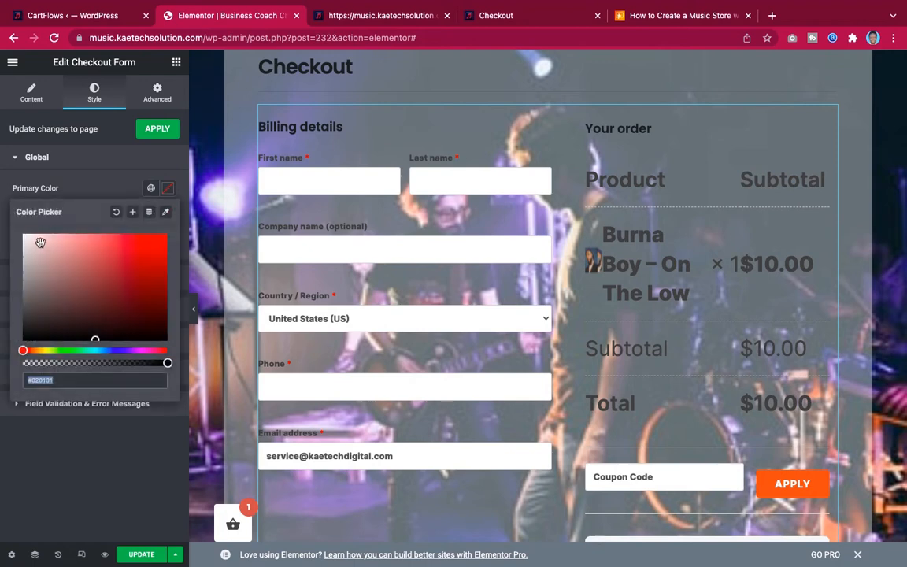
{"action": "left_click_drag", "start_coordinate": [45, 239], "coordinate": [137, 260]}
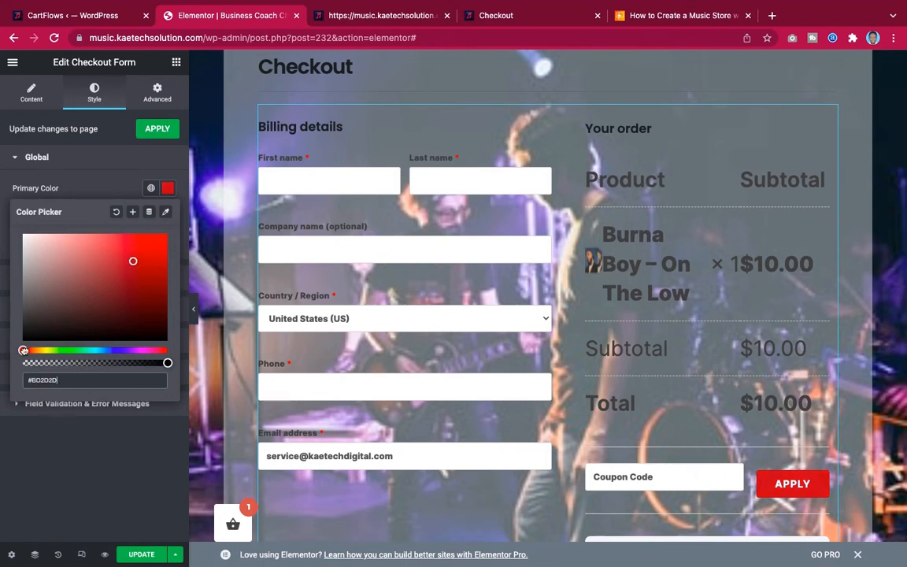
{"action": "left_click_drag", "start_coordinate": [24, 349], "coordinate": [30, 349]}
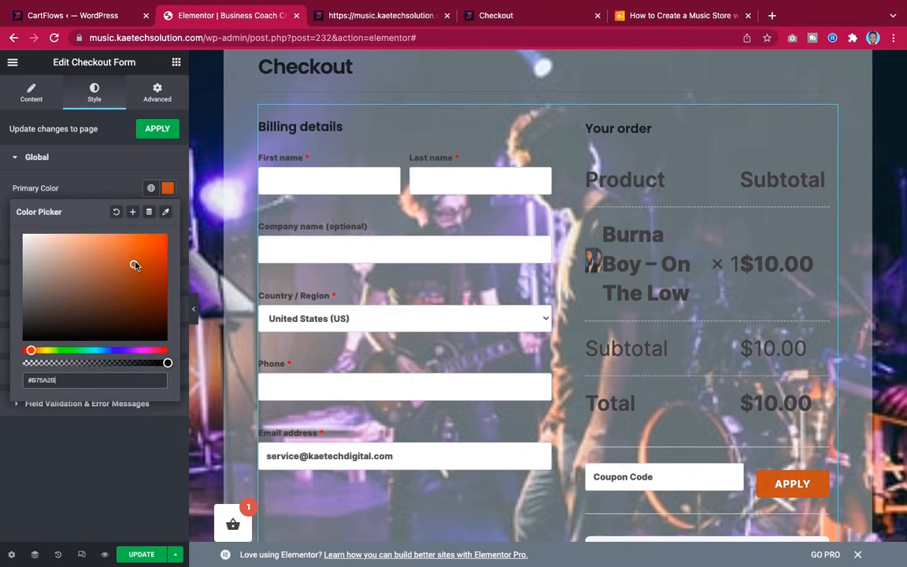
{"action": "left_click_drag", "start_coordinate": [135, 264], "coordinate": [163, 244]}
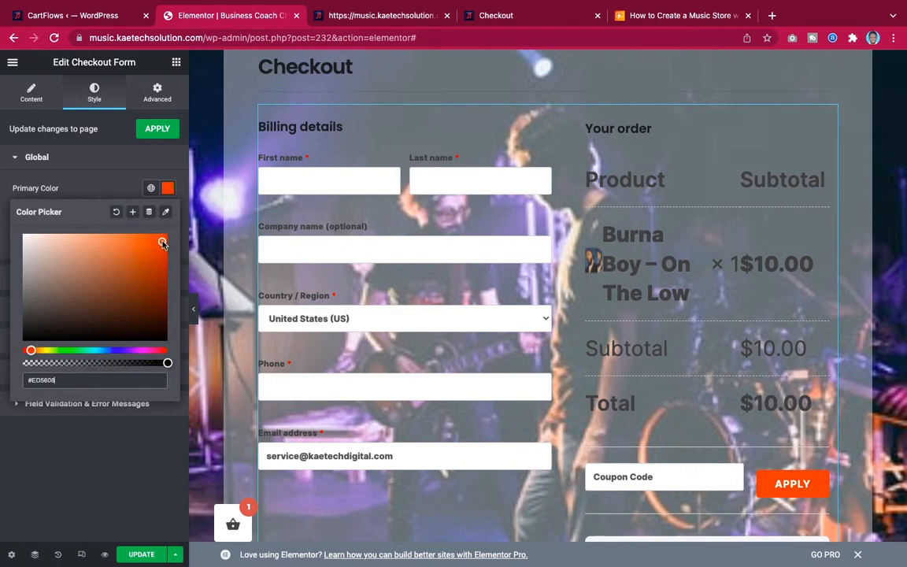
{"action": "left_click", "coordinate": [92, 171]}
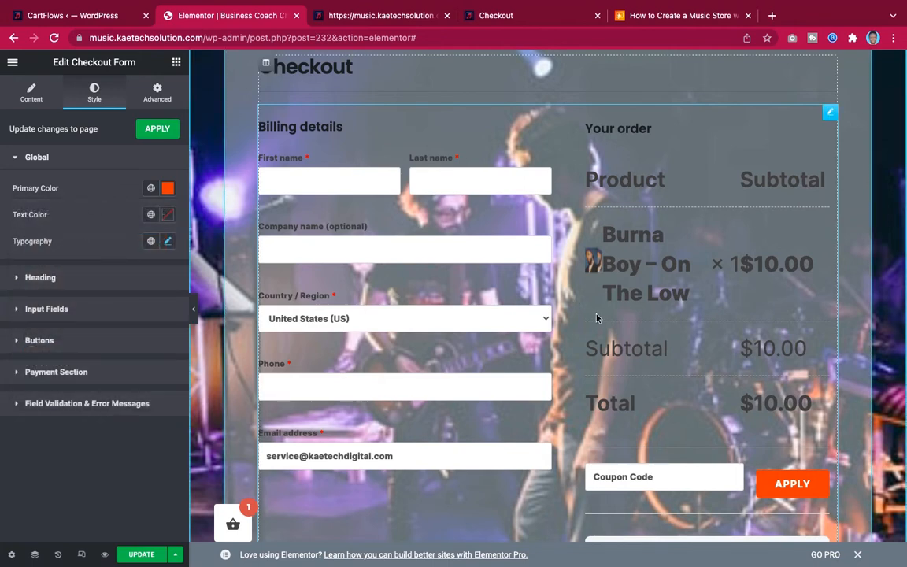
{"action": "scroll", "coordinate": [596, 318], "scroll_direction": "down", "scroll_amount": 3}
{"action": "scroll", "coordinate": [596, 318], "scroll_direction": "up", "scroll_amount": 3}
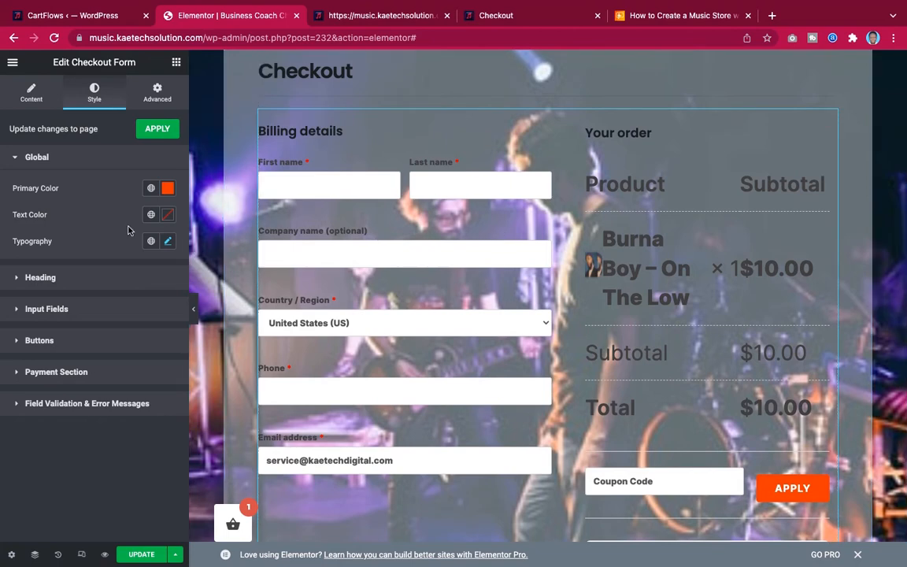
Set the Checkout Form widget's global text color to white.
{"action": "left_click", "coordinate": [167, 215]}
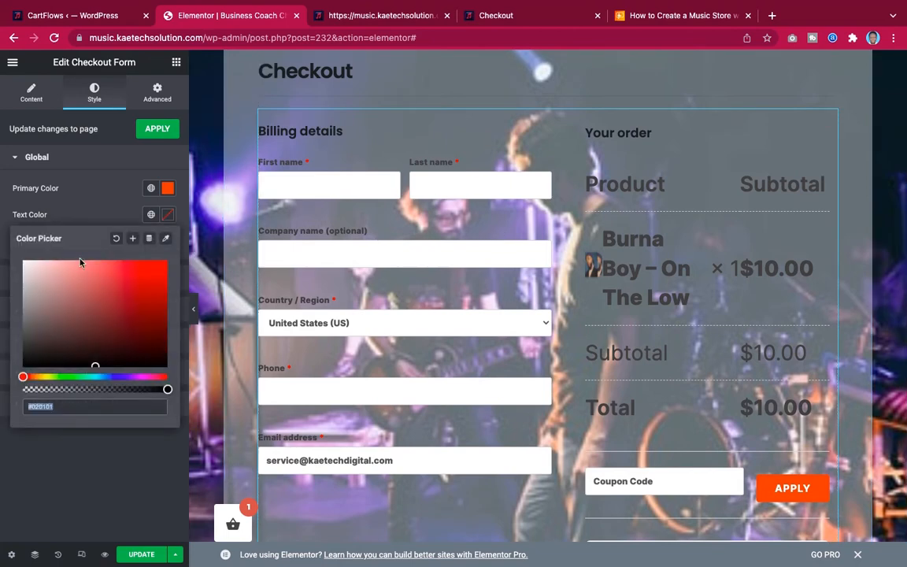
{"action": "left_click", "coordinate": [34, 266]}
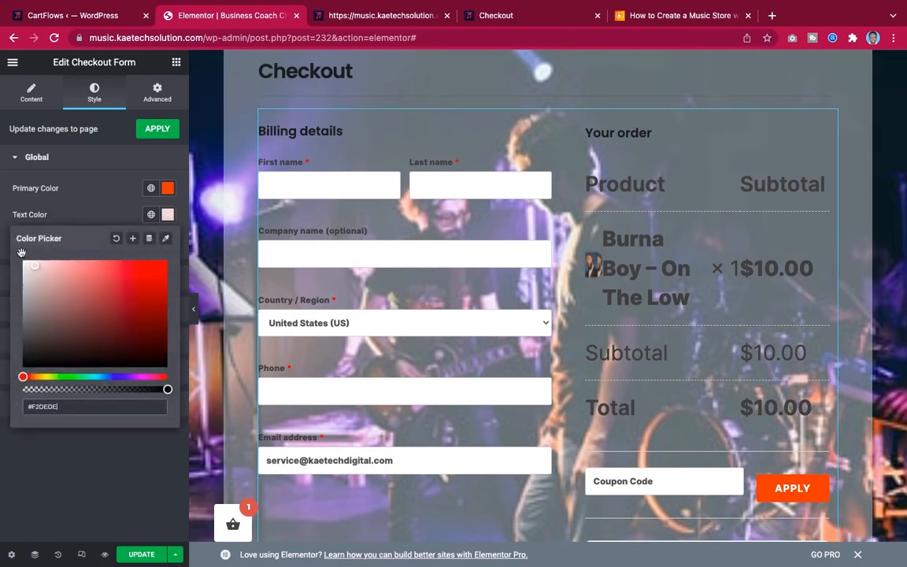
{"action": "left_click_drag", "start_coordinate": [21, 253], "coordinate": [13, 246]}
{"action": "left_click", "coordinate": [86, 215]}
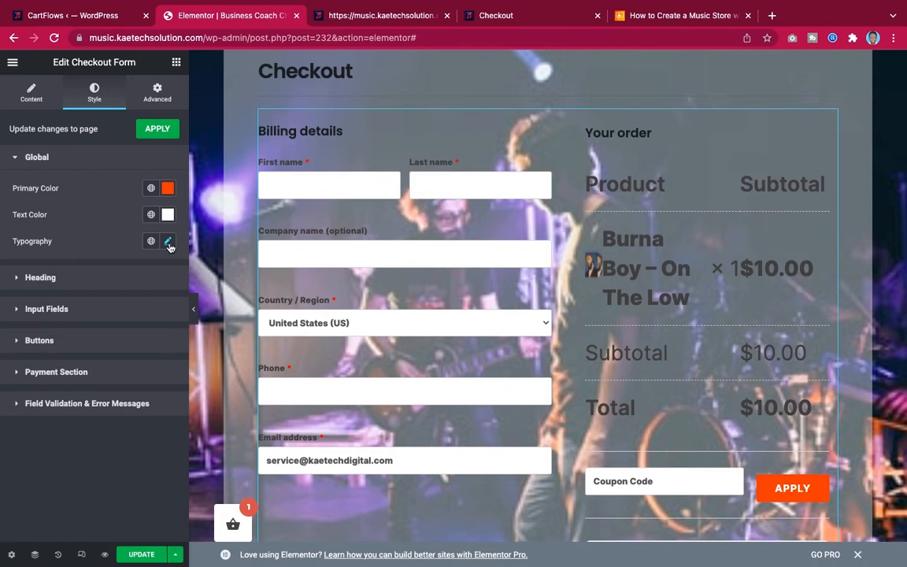
Change the Checkout Form widget's global typography family to Poppins.
{"action": "left_click", "coordinate": [167, 243]}
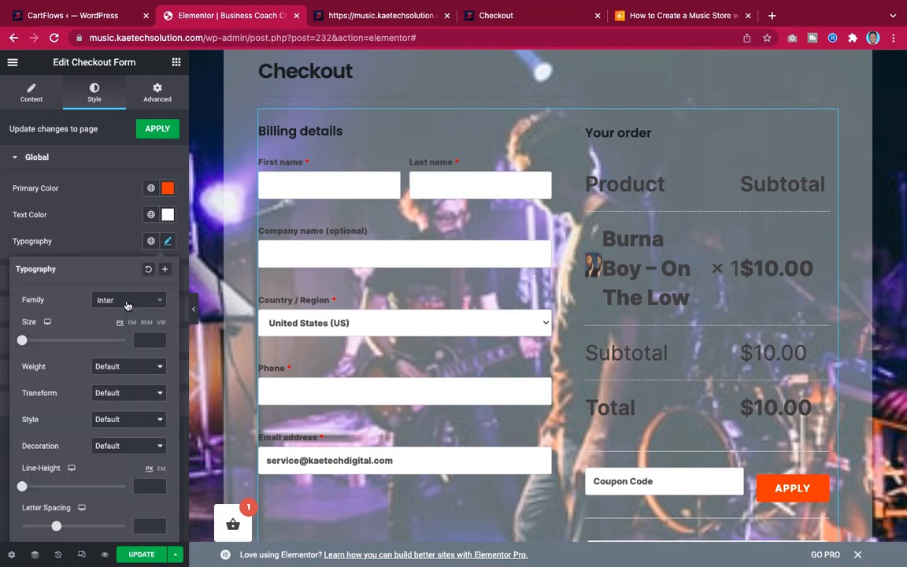
{"action": "left_click", "coordinate": [127, 306]}
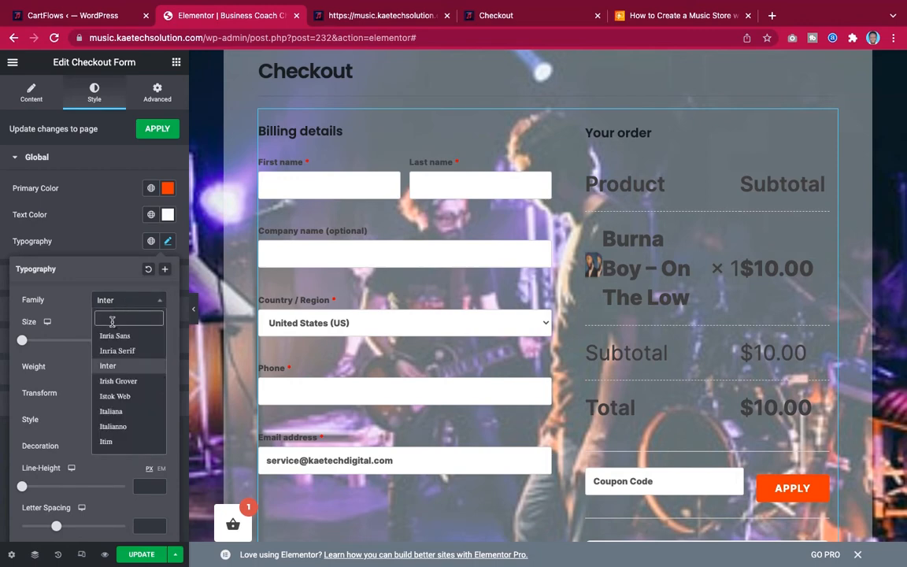
{"action": "type", "text": "pop"}
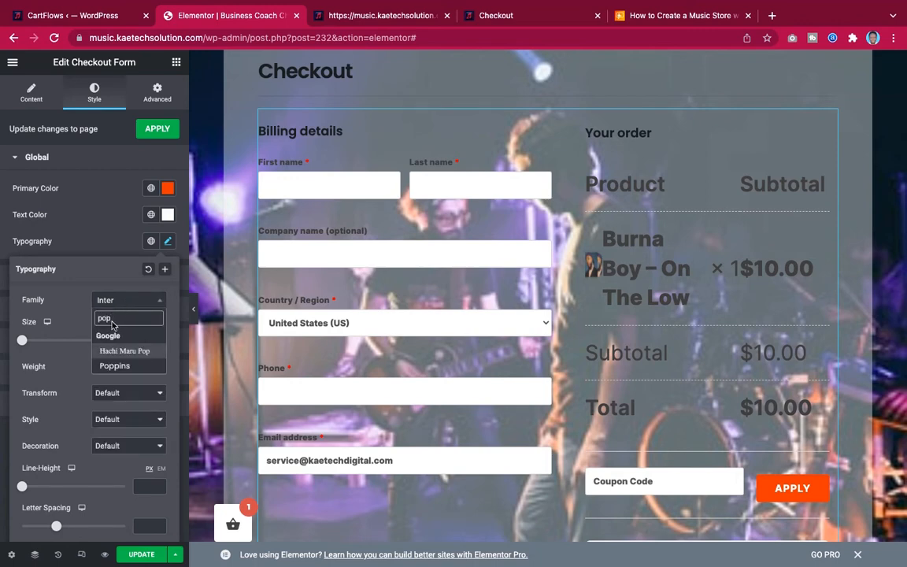
{"action": "left_click", "coordinate": [115, 352]}
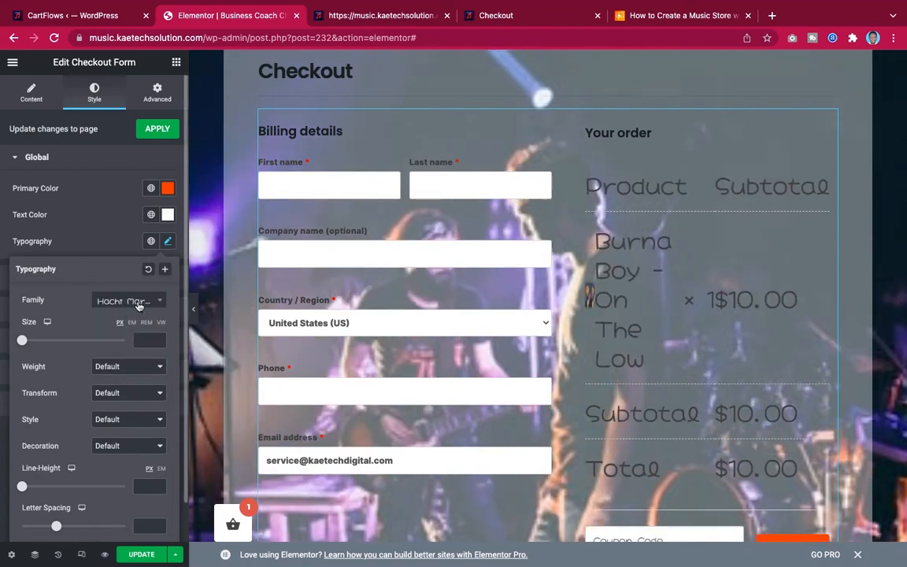
{"action": "left_click", "coordinate": [138, 306]}
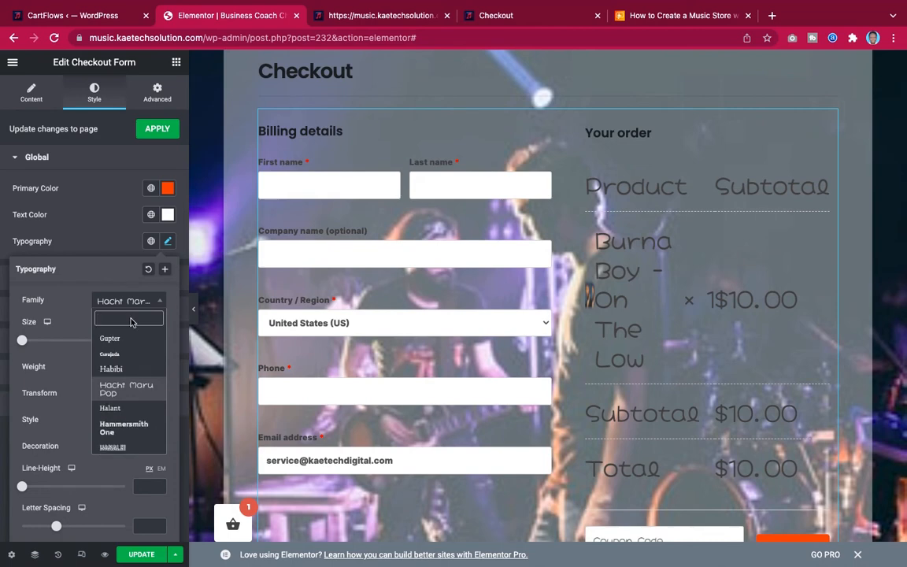
{"action": "type", "text": "pop"}
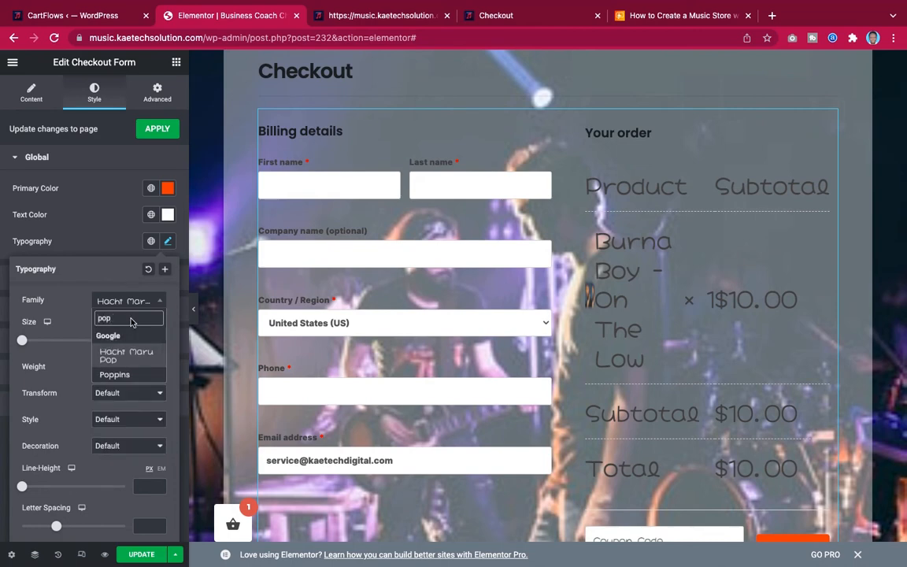
{"action": "left_click", "coordinate": [115, 375]}
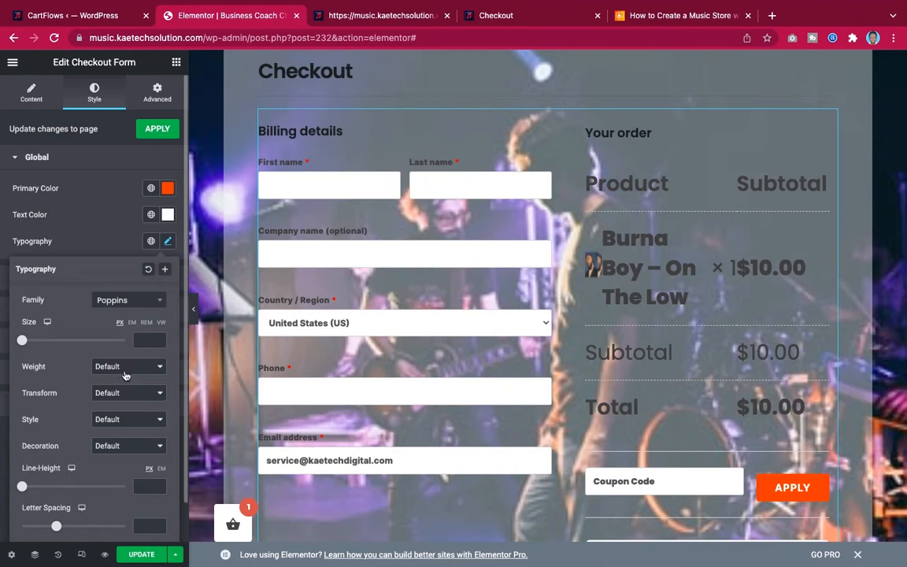
Set the Checkout Form widget's global text size to 15 px and check the whole form.
{"action": "left_click", "coordinate": [147, 339]}
{"action": "type", "text": "12"}
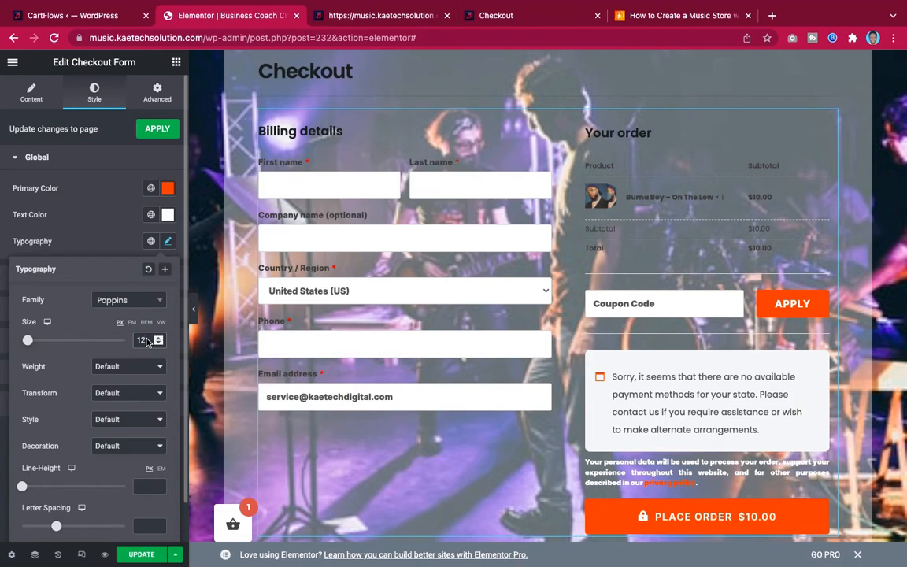
{"action": "key", "text": "BackSpace"}
{"action": "type", "text": "4"}
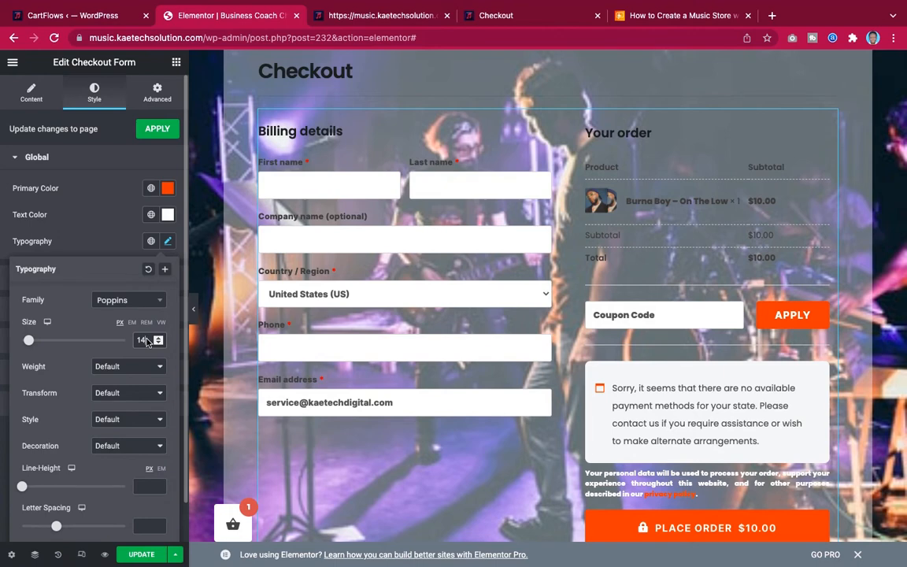
{"action": "key", "text": "BackSpace"}
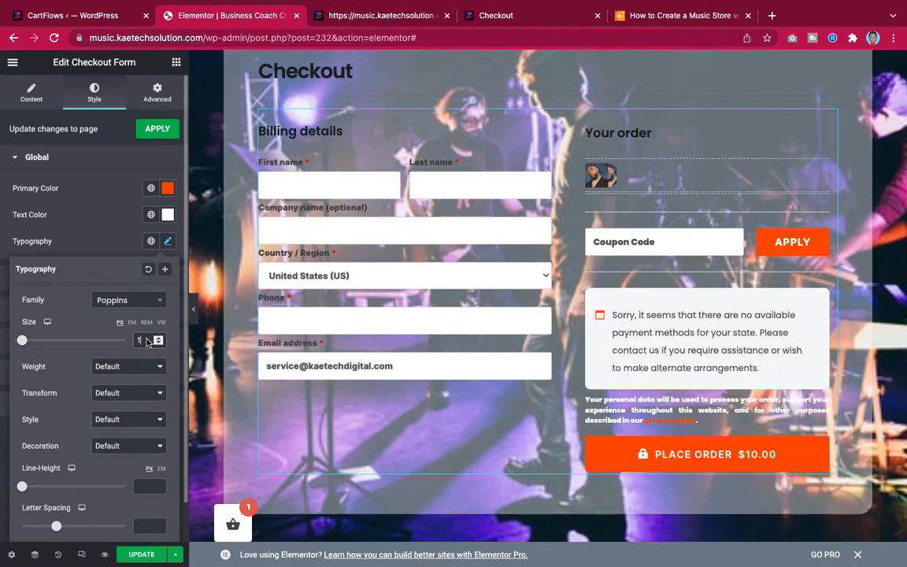
{"action": "type", "text": "5"}
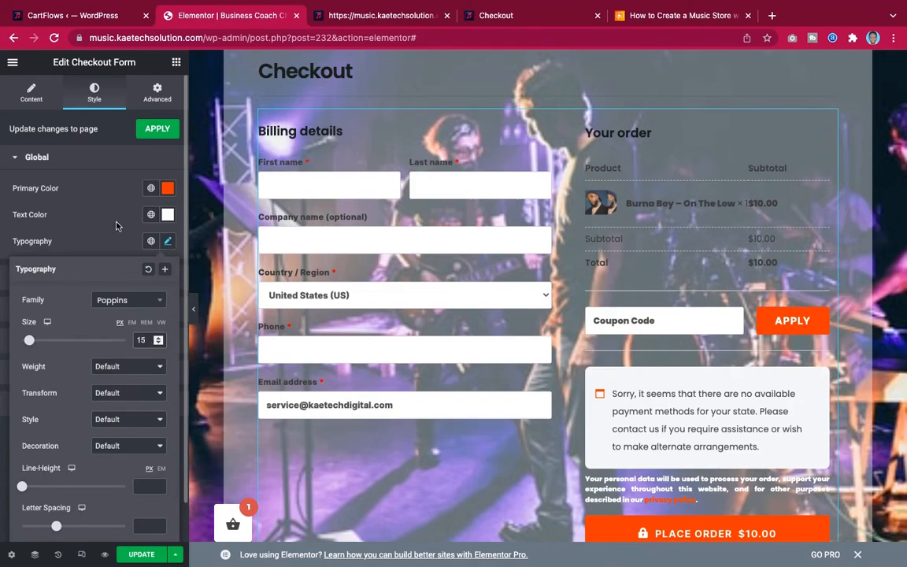
{"action": "left_click", "coordinate": [108, 254]}
{"action": "scroll", "coordinate": [551, 267], "scroll_direction": "down", "scroll_amount": 5}
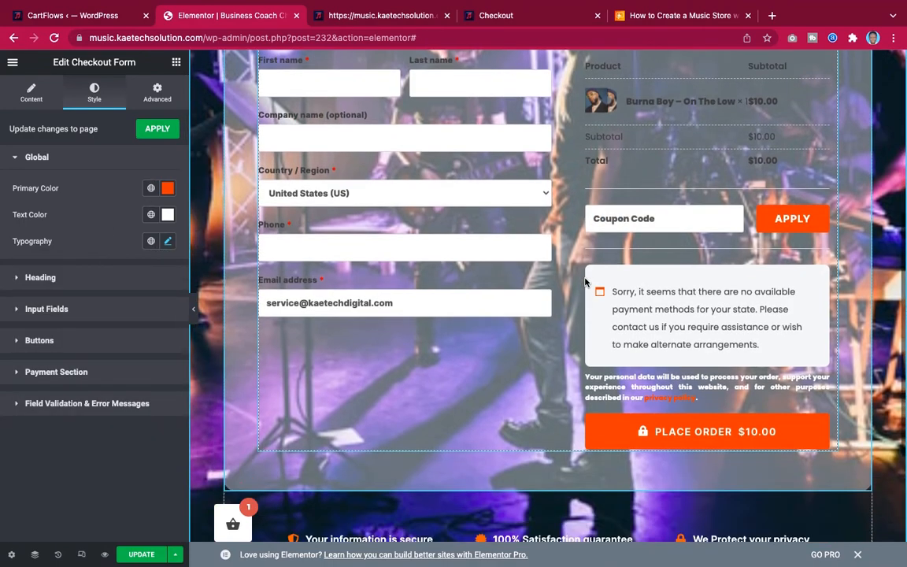
{"action": "scroll", "coordinate": [586, 284], "scroll_direction": "up", "scroll_amount": 1}
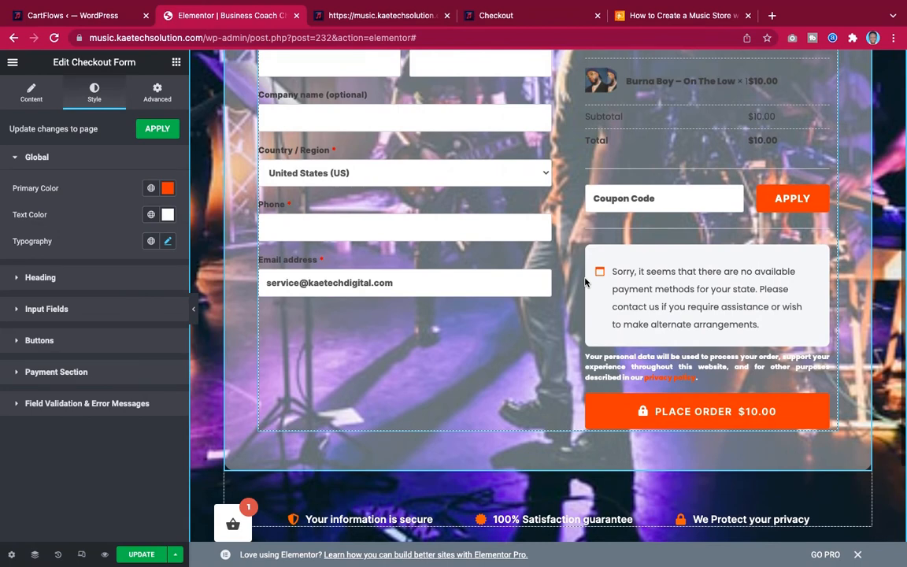
{"action": "scroll", "coordinate": [586, 281], "scroll_direction": "up", "scroll_amount": 2}
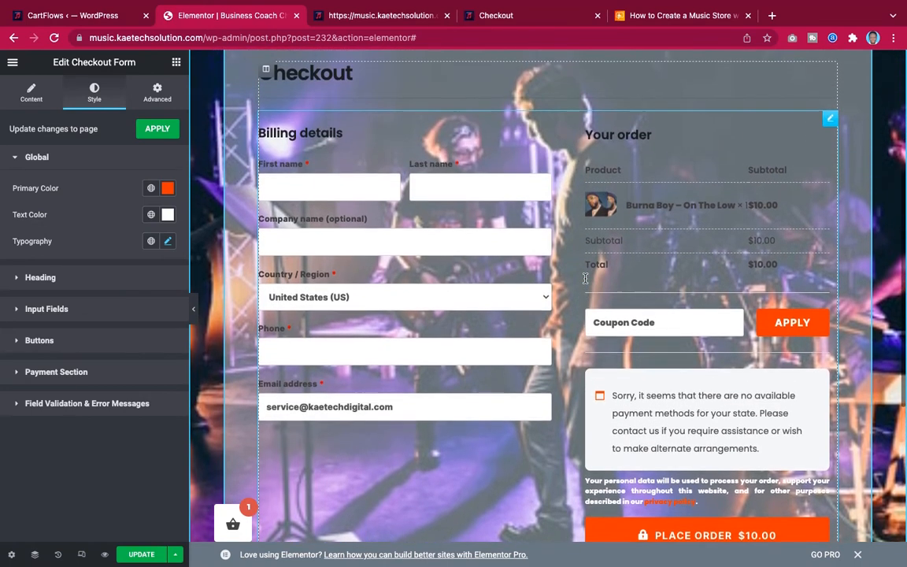
{"action": "scroll", "coordinate": [586, 278], "scroll_direction": "up", "scroll_amount": 1}
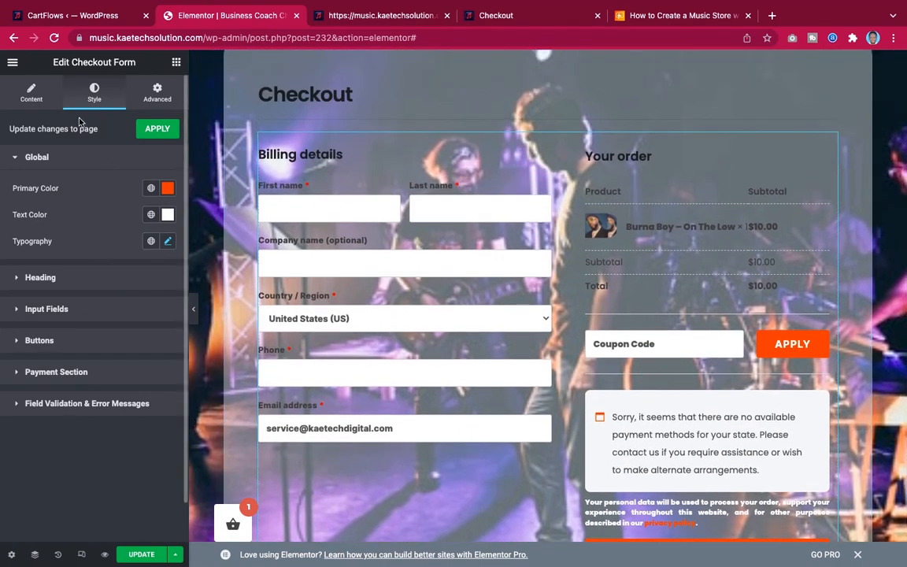
Switch the Checkout Form widget's layout to Modern Checkout.
{"action": "left_click", "coordinate": [33, 91]}
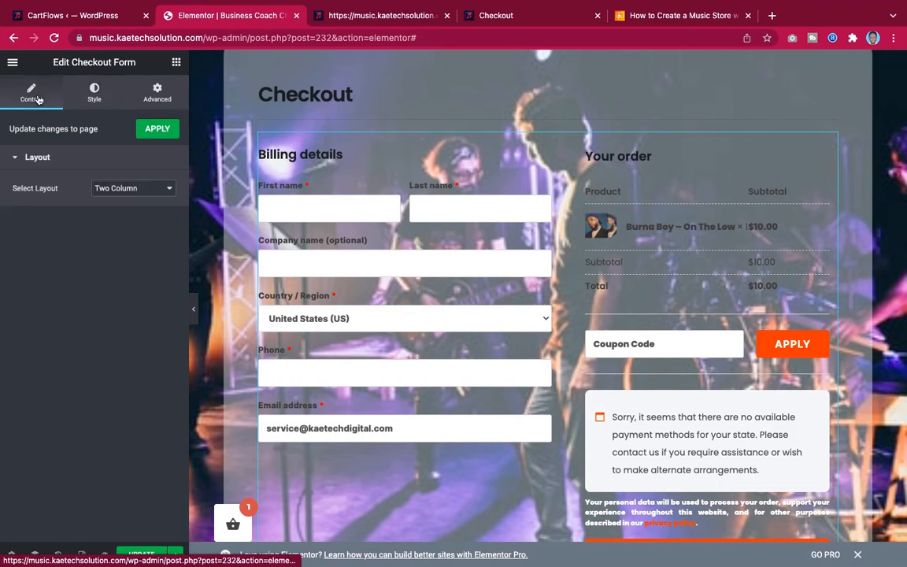
{"action": "left_click", "coordinate": [128, 186]}
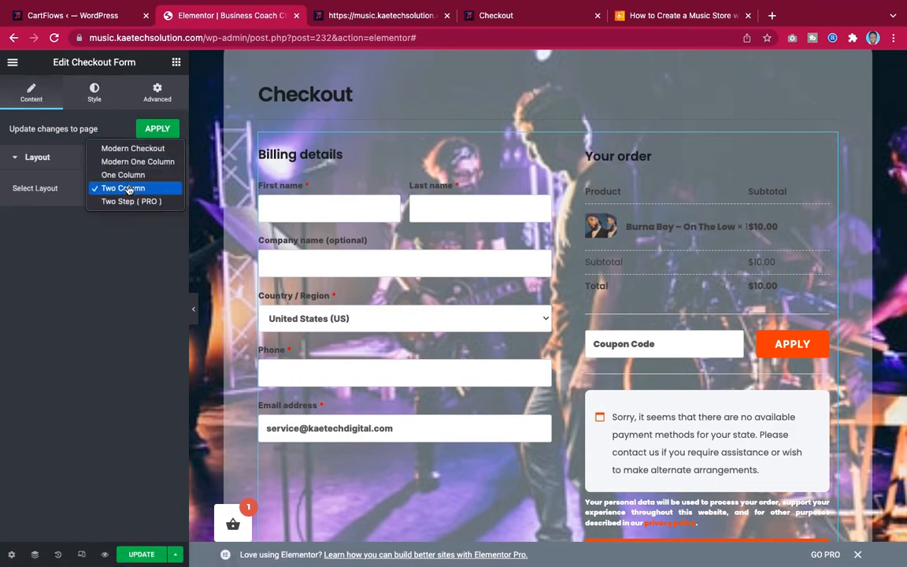
{"action": "left_click", "coordinate": [131, 148]}
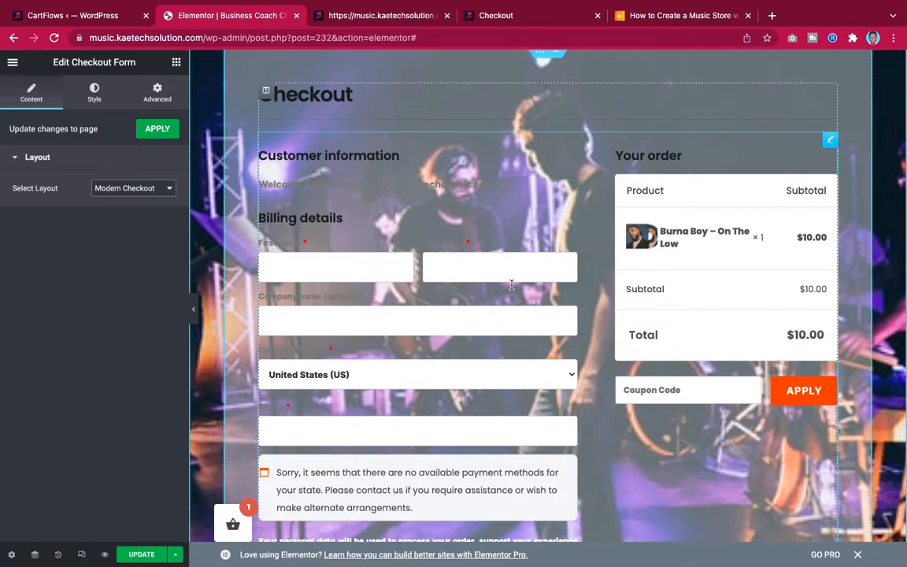
Examine the rearranged checkout form, from customer information and billing details to the order summary and Place Order button.
{"action": "scroll", "coordinate": [512, 288], "scroll_direction": "down", "scroll_amount": 3}
{"action": "scroll", "coordinate": [512, 288], "scroll_direction": "down", "scroll_amount": 1}
{"action": "scroll", "coordinate": [512, 289], "scroll_direction": "up", "scroll_amount": 4}
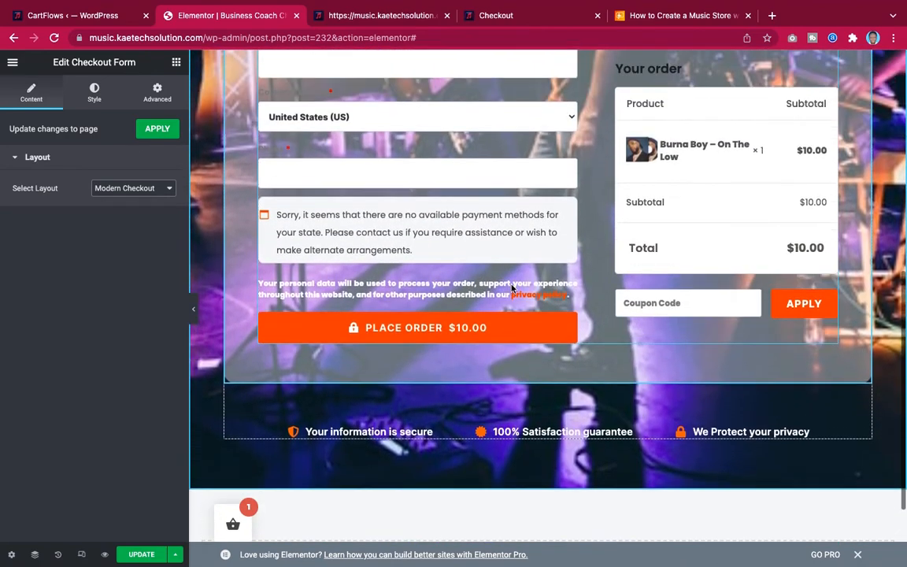
{"action": "scroll", "coordinate": [512, 288], "scroll_direction": "up", "scroll_amount": 1}
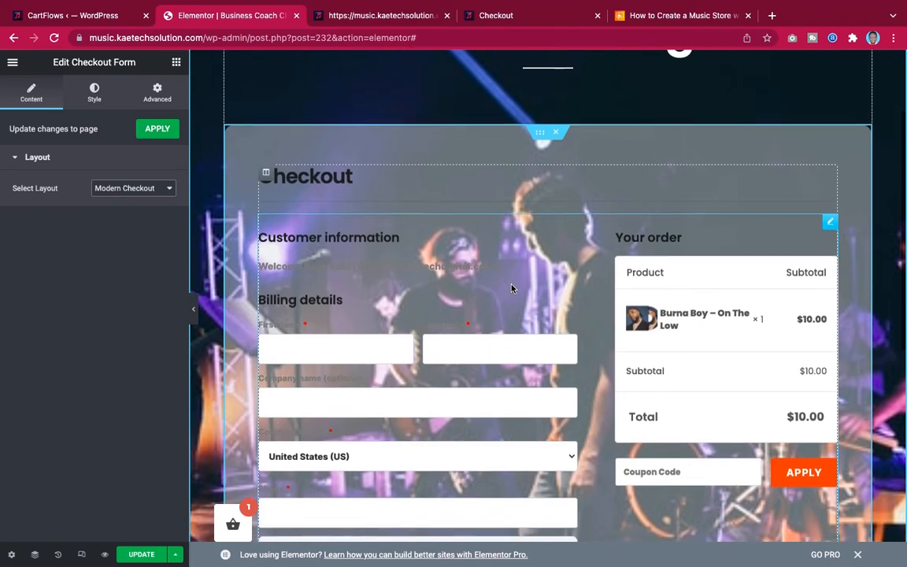
{"action": "scroll", "coordinate": [512, 288], "scroll_direction": "down", "scroll_amount": 5}
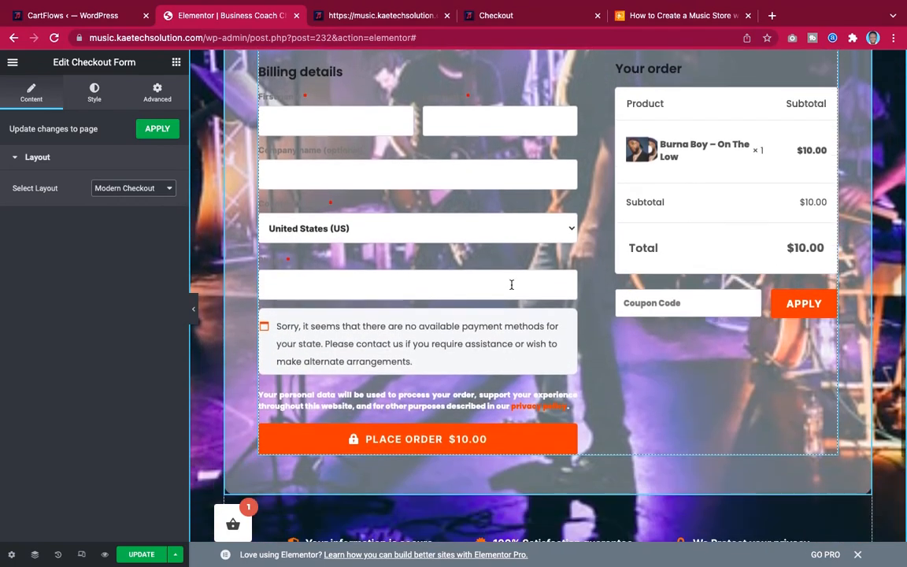
{"action": "scroll", "coordinate": [512, 289], "scroll_direction": "up", "scroll_amount": 3}
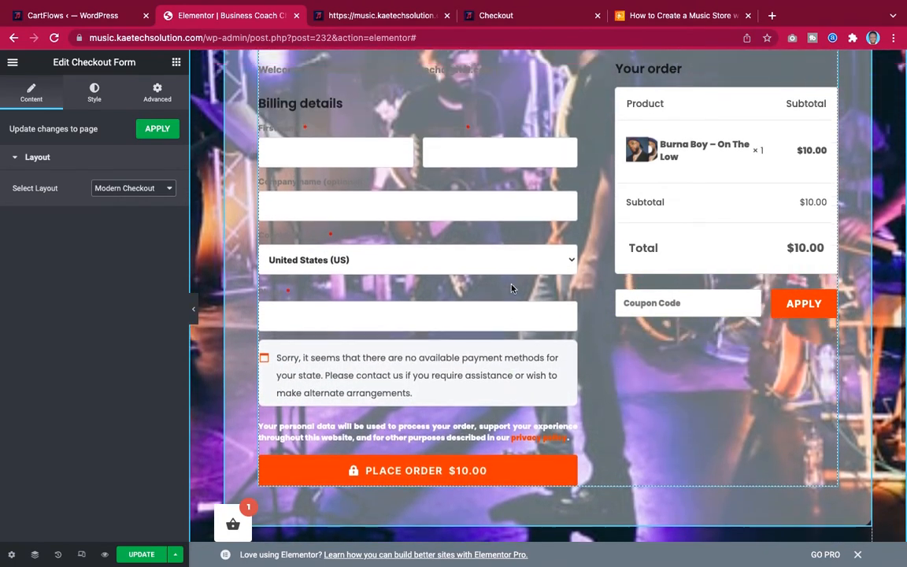
{"action": "scroll", "coordinate": [415, 318], "scroll_direction": "down", "scroll_amount": 2}
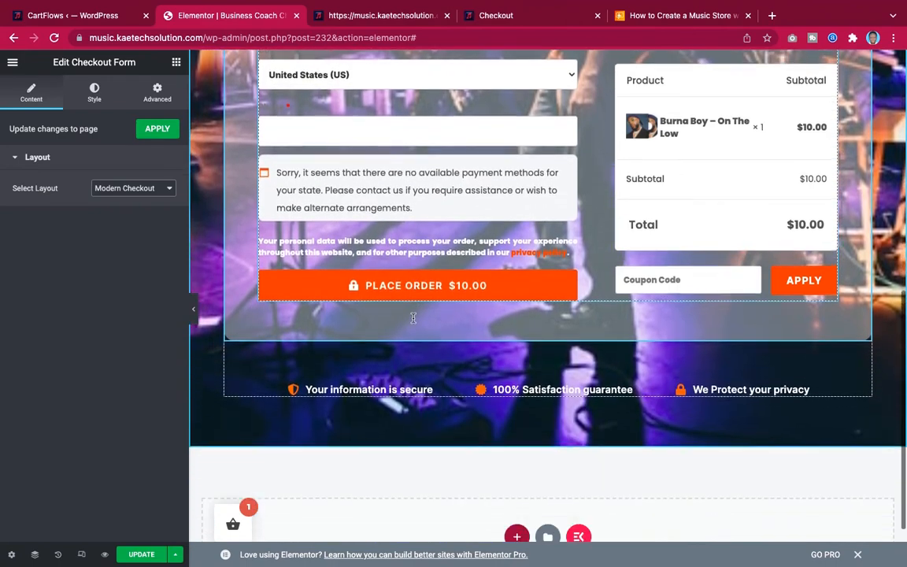
{"action": "scroll", "coordinate": [414, 321], "scroll_direction": "up", "scroll_amount": 2}
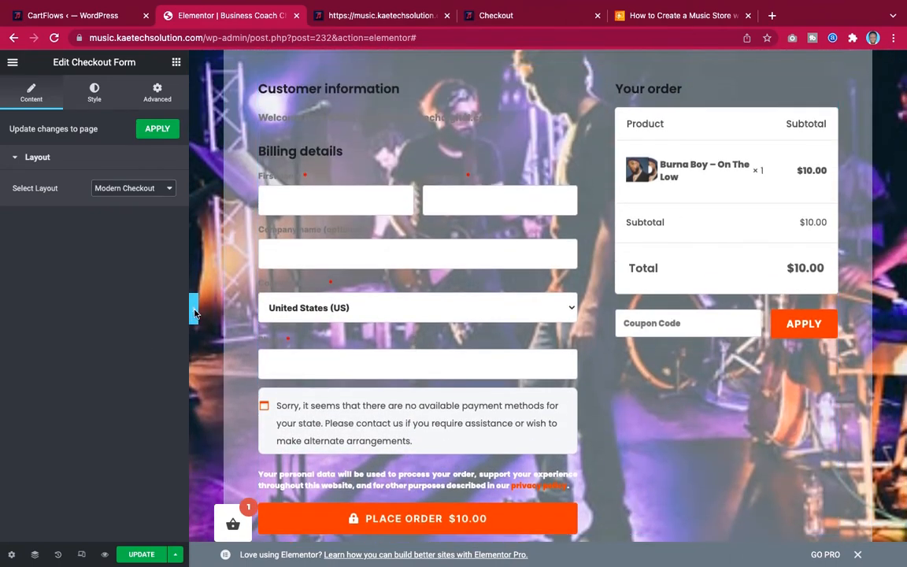
Preview the checkout page at full width without the editing panel, from the page title to the trust badges.
{"action": "left_click", "coordinate": [194, 310]}
{"action": "scroll", "coordinate": [439, 288], "scroll_direction": "up", "scroll_amount": 6}
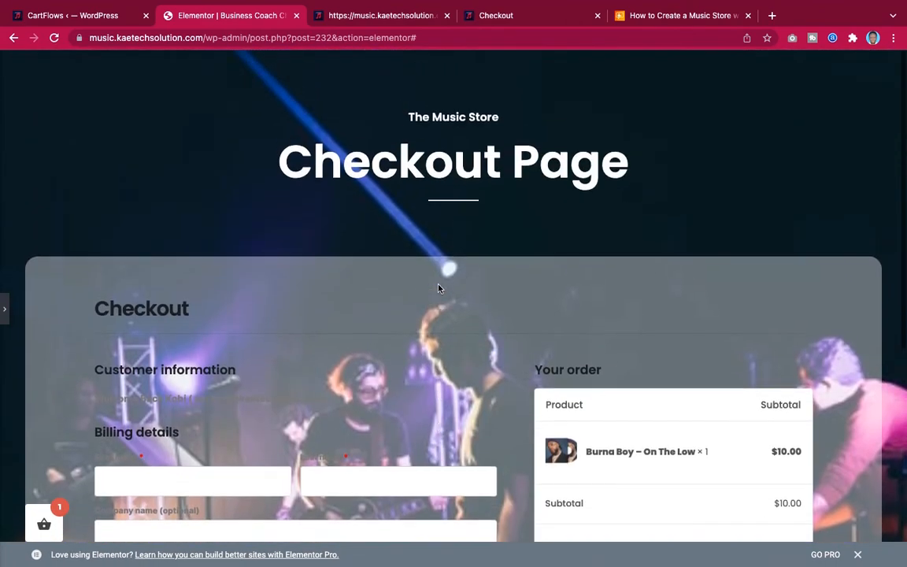
{"action": "scroll", "coordinate": [440, 288], "scroll_direction": "down", "scroll_amount": 3}
{"action": "scroll", "coordinate": [440, 287], "scroll_direction": "down", "scroll_amount": 5}
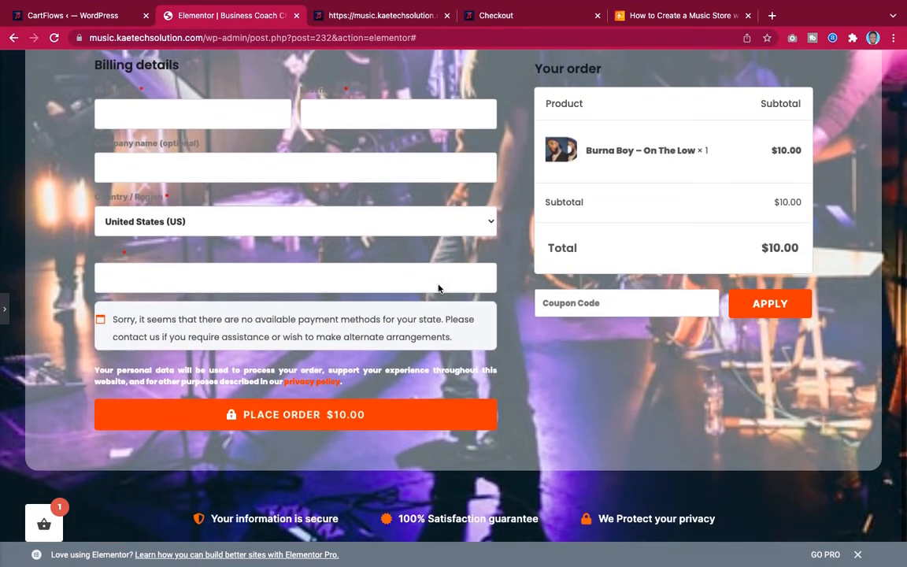
{"action": "scroll", "coordinate": [439, 289], "scroll_direction": "up", "scroll_amount": 4}
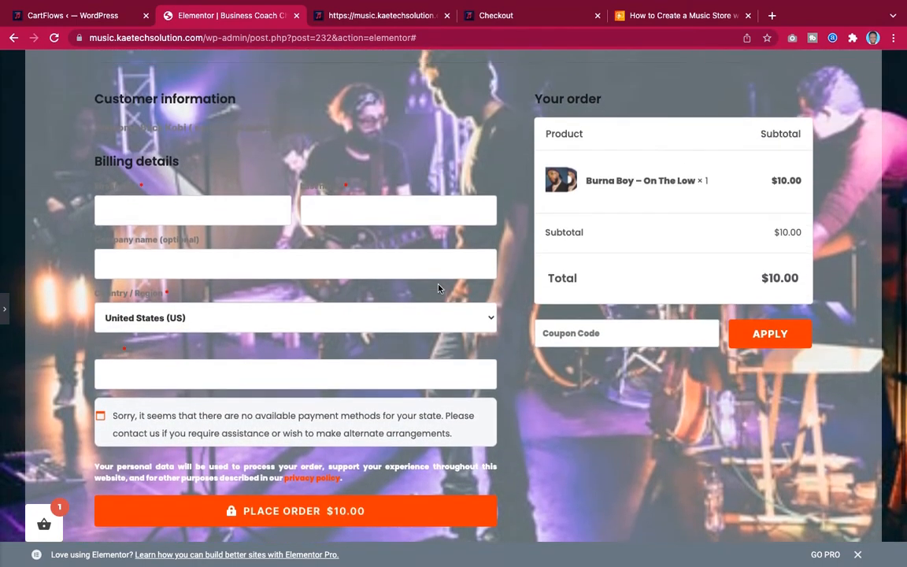
{"action": "left_click", "coordinate": [6, 312]}
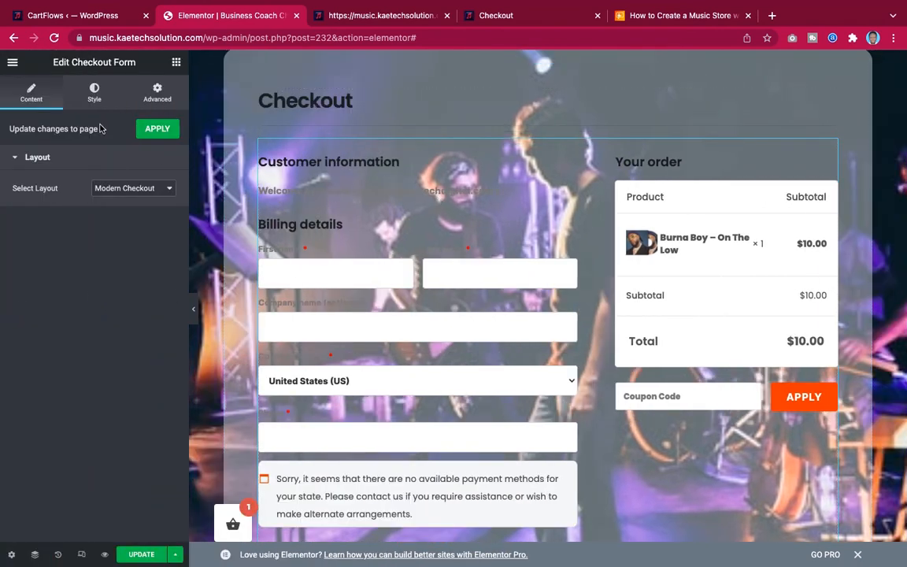
Set the Checkout Form's heading color to white (#FFFFFF) and check the heading typography settings.
{"action": "left_click", "coordinate": [93, 95]}
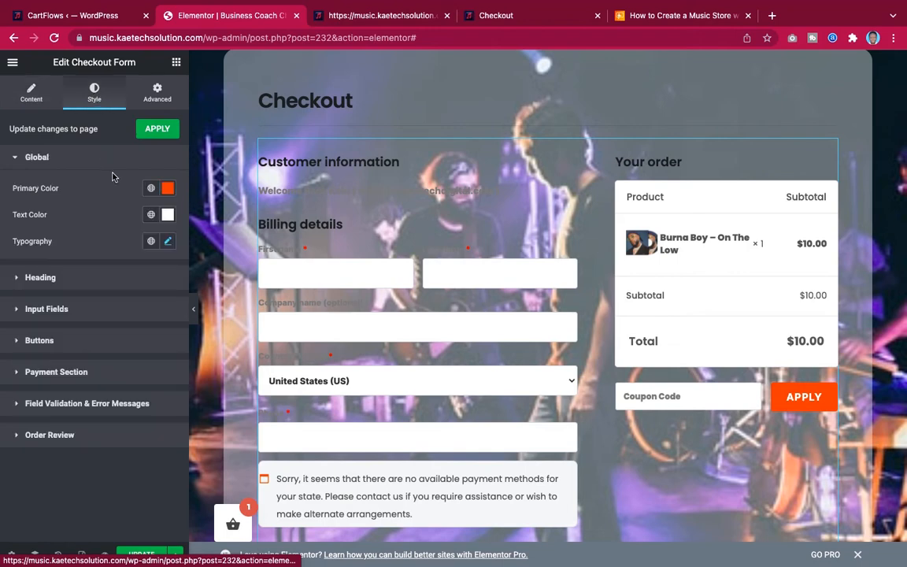
{"action": "left_click", "coordinate": [85, 280]}
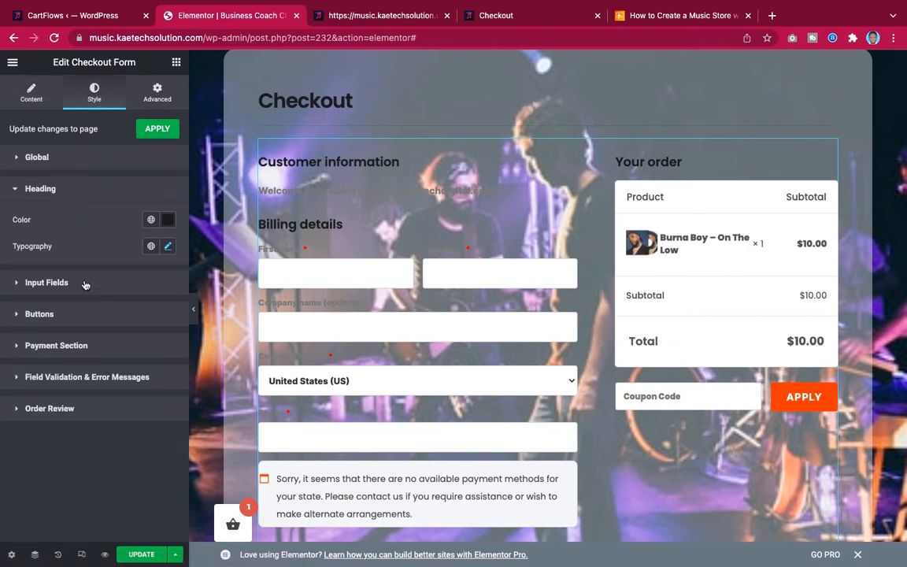
{"action": "left_click", "coordinate": [166, 219]}
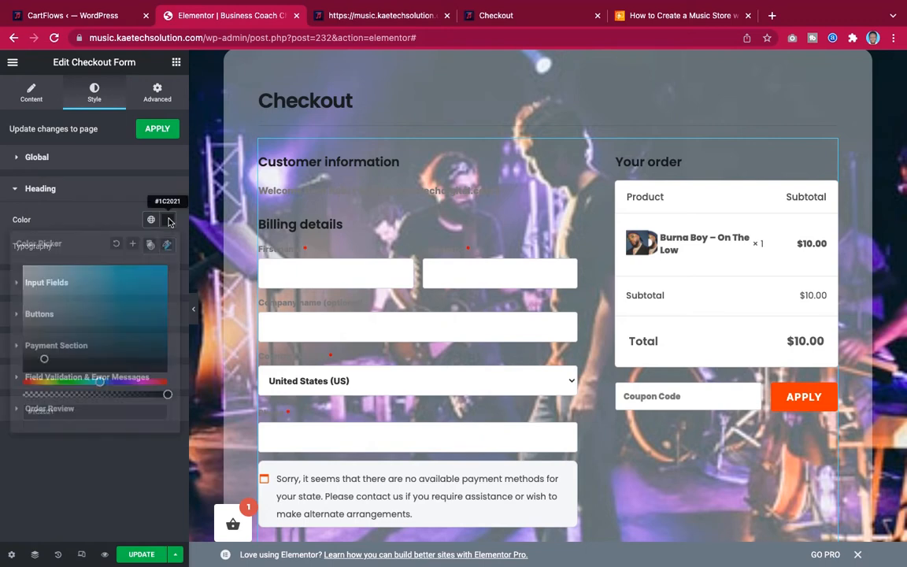
{"action": "left_click", "coordinate": [33, 274]}
{"action": "left_click_drag", "start_coordinate": [33, 274], "coordinate": [7, 230]}
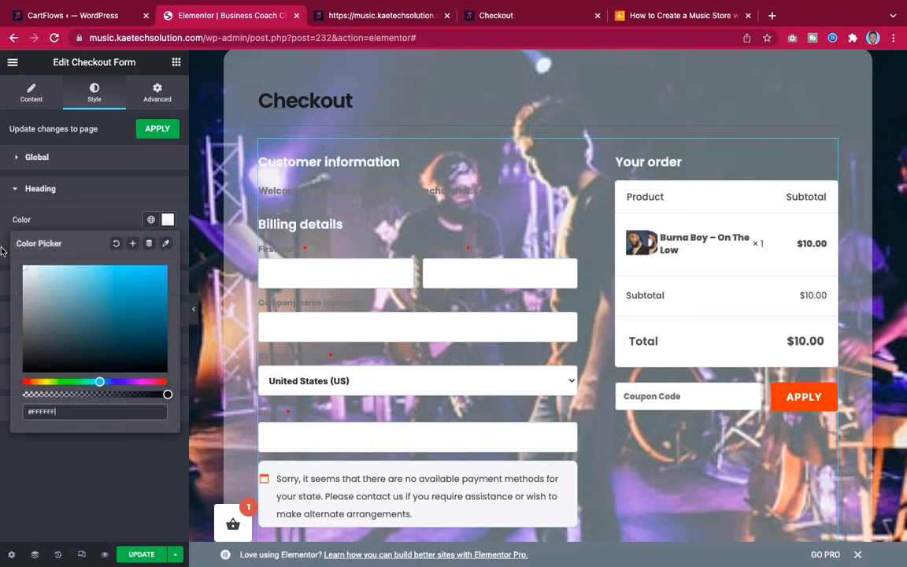
{"action": "left_click", "coordinate": [80, 216]}
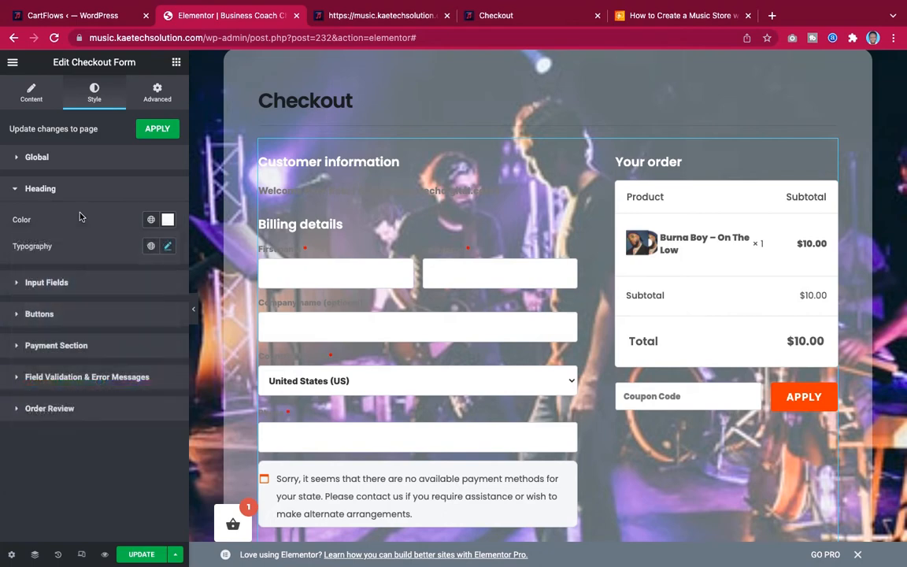
{"action": "left_click", "coordinate": [167, 248]}
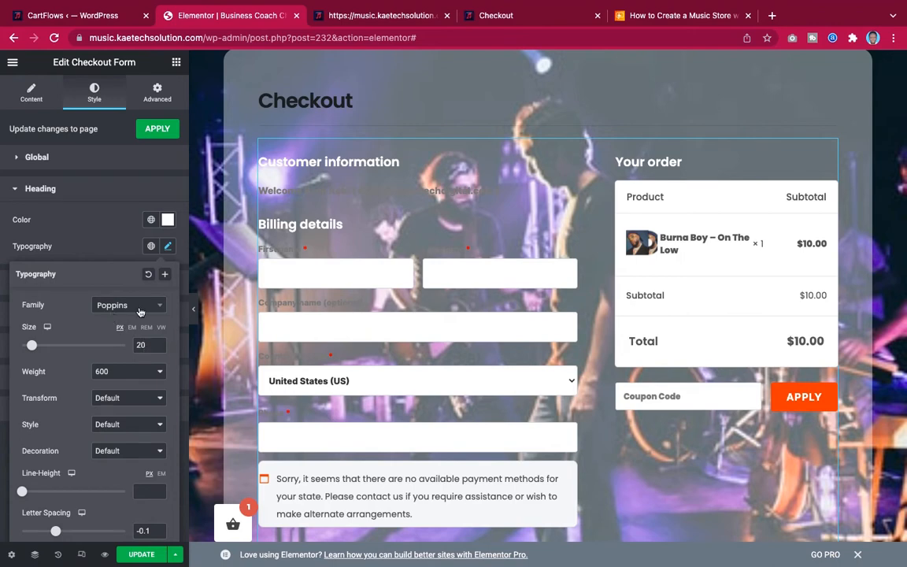
{"action": "left_click", "coordinate": [108, 250]}
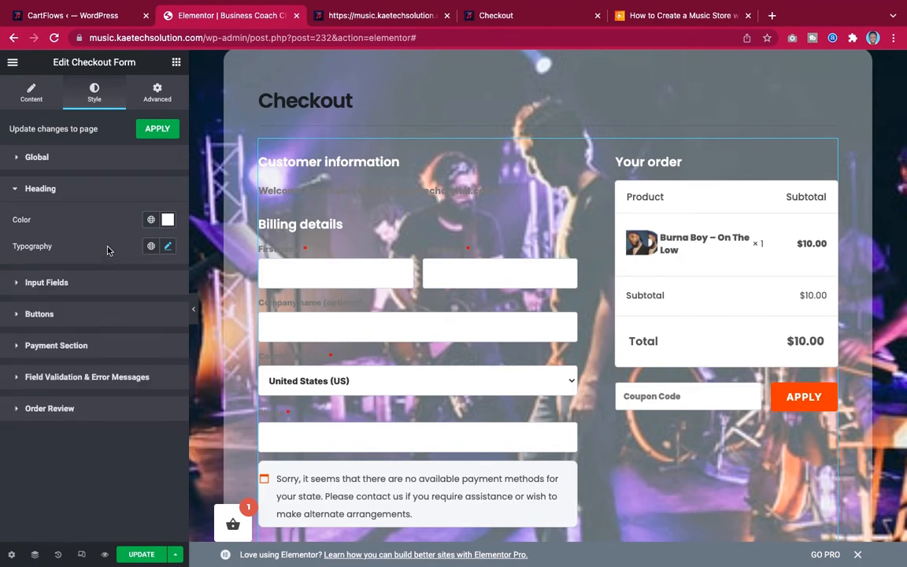
Open the Input Fields style settings and test the First name field with sample text, clearing it again.
{"action": "left_click", "coordinate": [82, 285]}
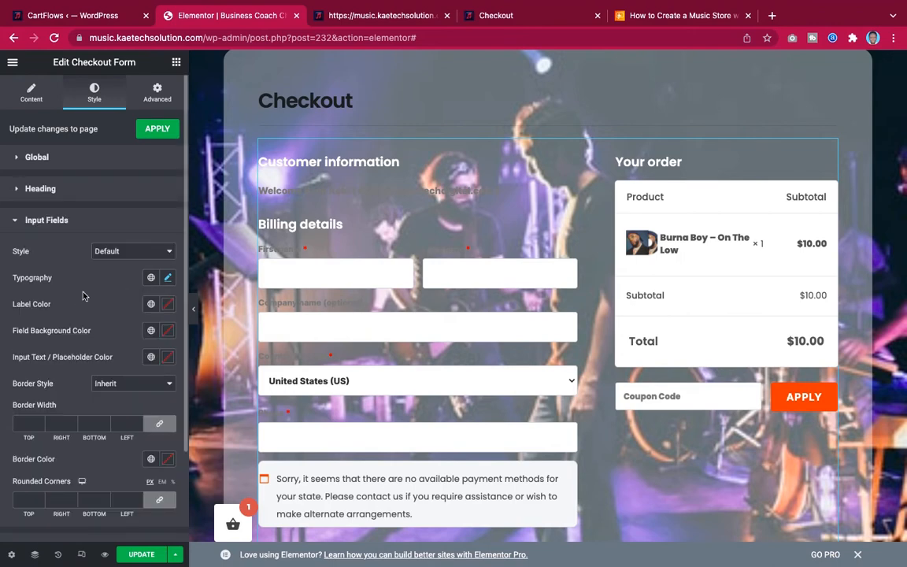
{"action": "left_click", "coordinate": [300, 272]}
{"action": "type", "text": "hhghjg"}
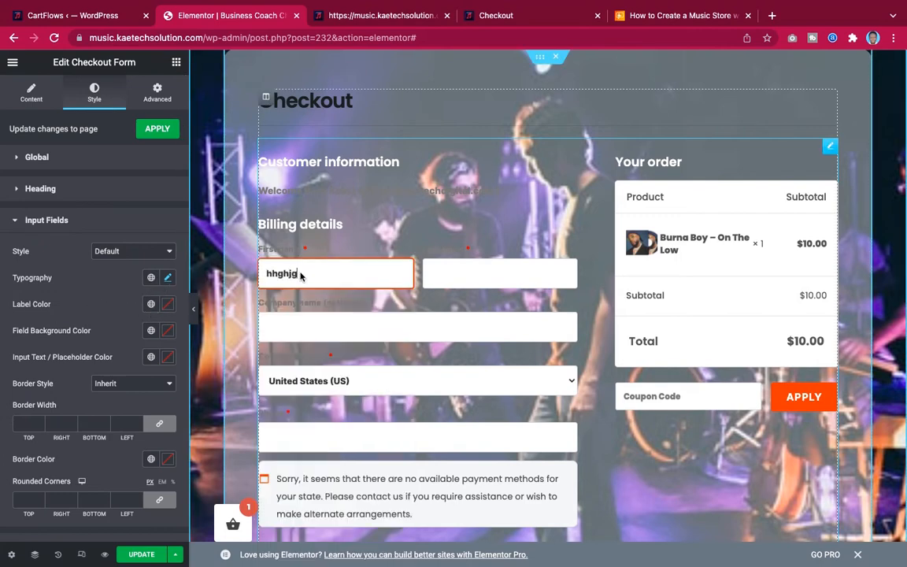
{"action": "key", "text": "BackSpace"}
{"action": "key", "text": "BackSpace"}
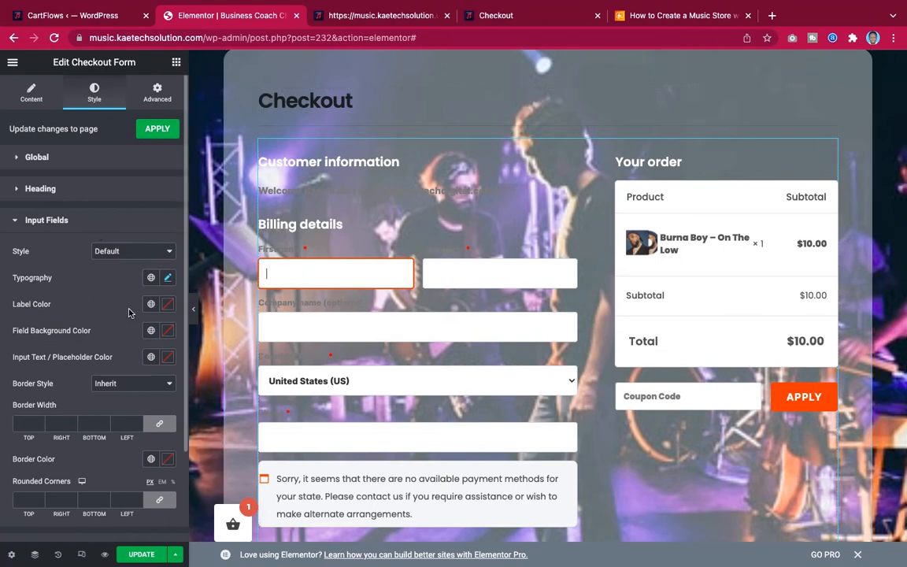
Set the label color of the Checkout Form's input fields to white (#FFFFFF).
{"action": "left_click", "coordinate": [169, 305]}
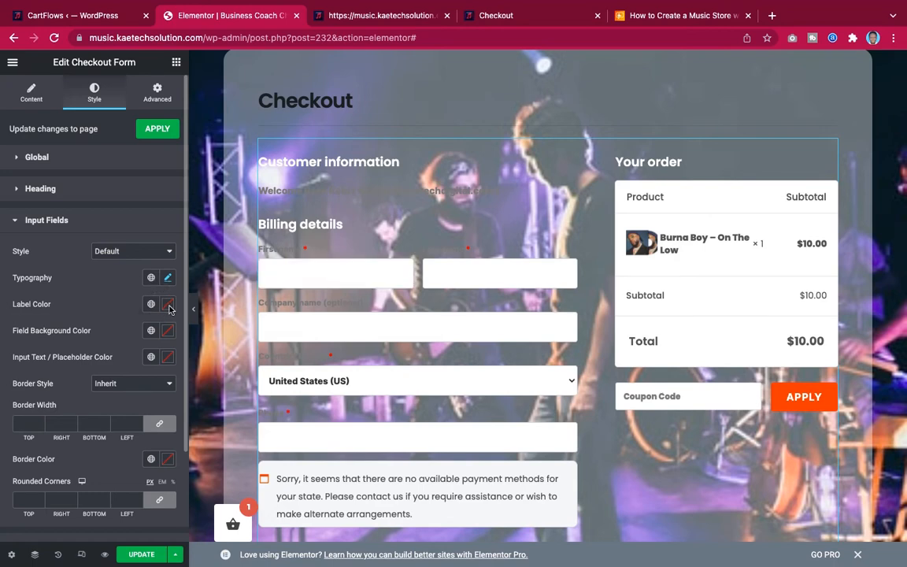
{"action": "left_click_drag", "start_coordinate": [32, 358], "coordinate": [10, 343]}
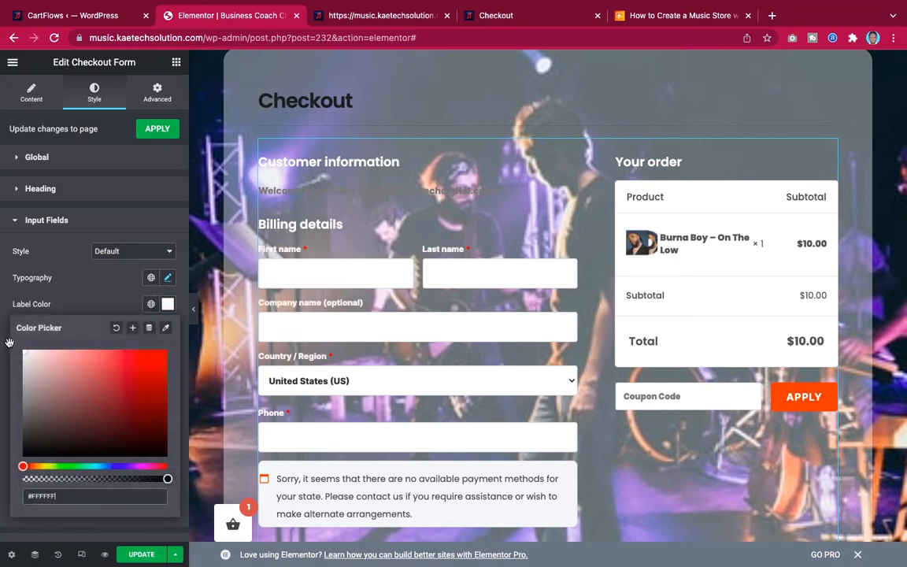
{"action": "left_click", "coordinate": [81, 313]}
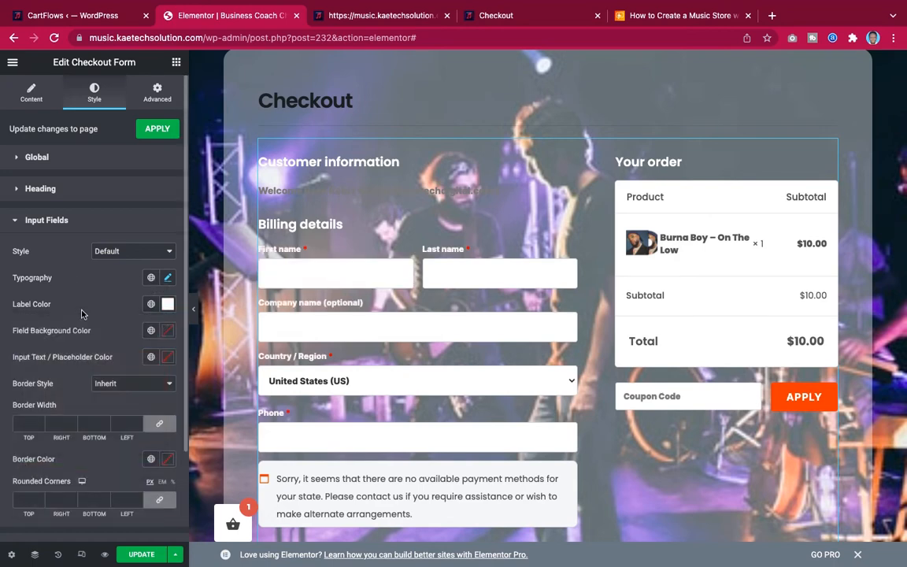
Look through the remaining Input Fields options and the Order Review color settings, comparing them with the form and order summary.
{"action": "scroll", "coordinate": [82, 314], "scroll_direction": "down", "scroll_amount": 1}
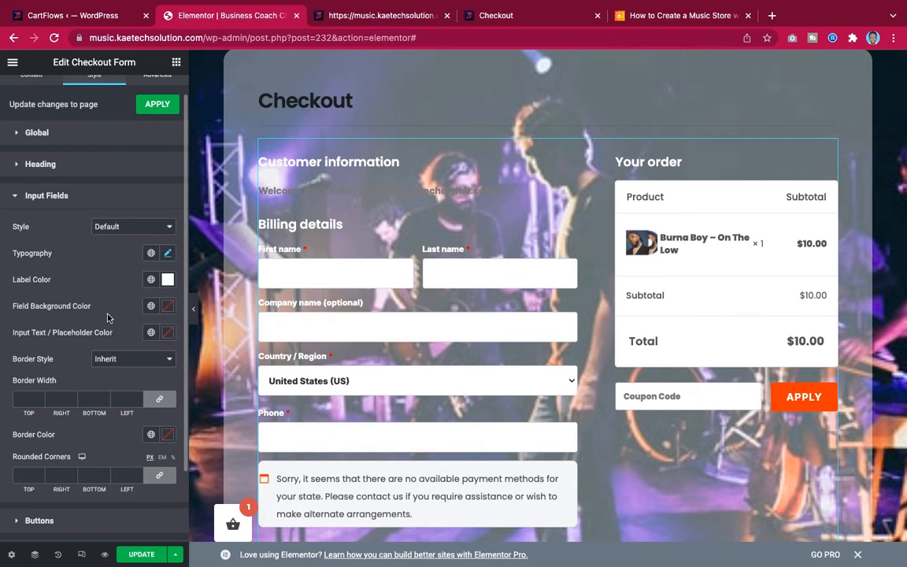
{"action": "scroll", "coordinate": [80, 355], "scroll_direction": "down", "scroll_amount": 3}
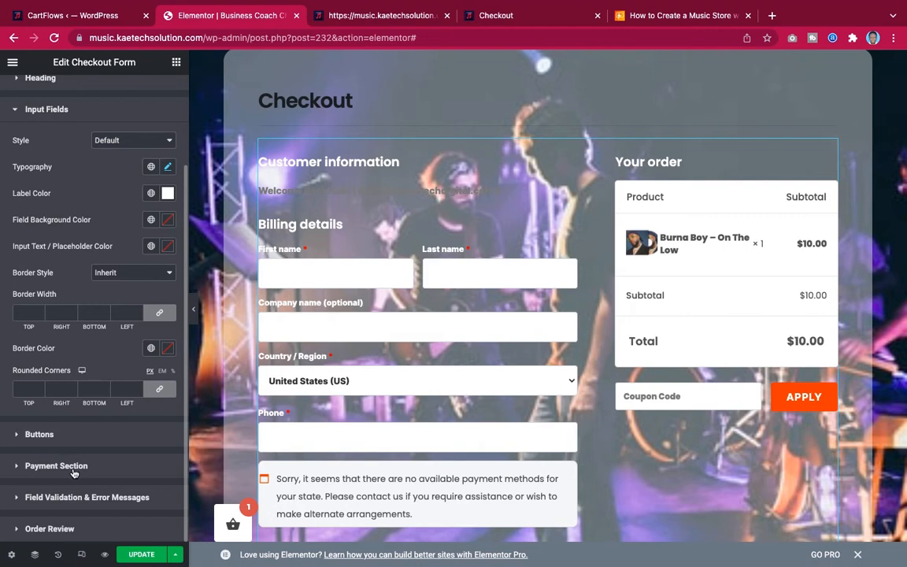
{"action": "scroll", "coordinate": [421, 366], "scroll_direction": "down", "scroll_amount": 5}
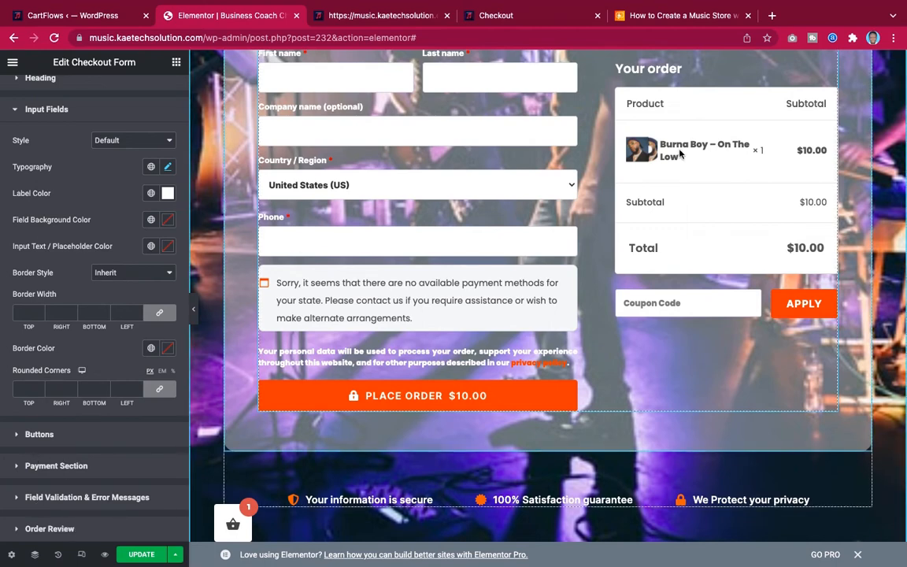
{"action": "left_click", "coordinate": [102, 529]}
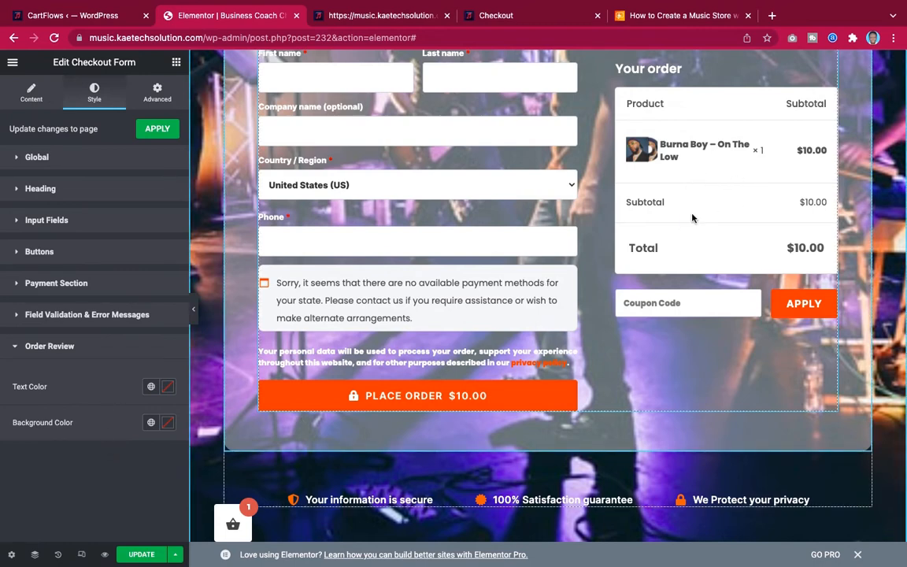
{"action": "scroll", "coordinate": [693, 216], "scroll_direction": "up", "scroll_amount": 5}
{"action": "scroll", "coordinate": [692, 218], "scroll_direction": "down", "scroll_amount": 4}
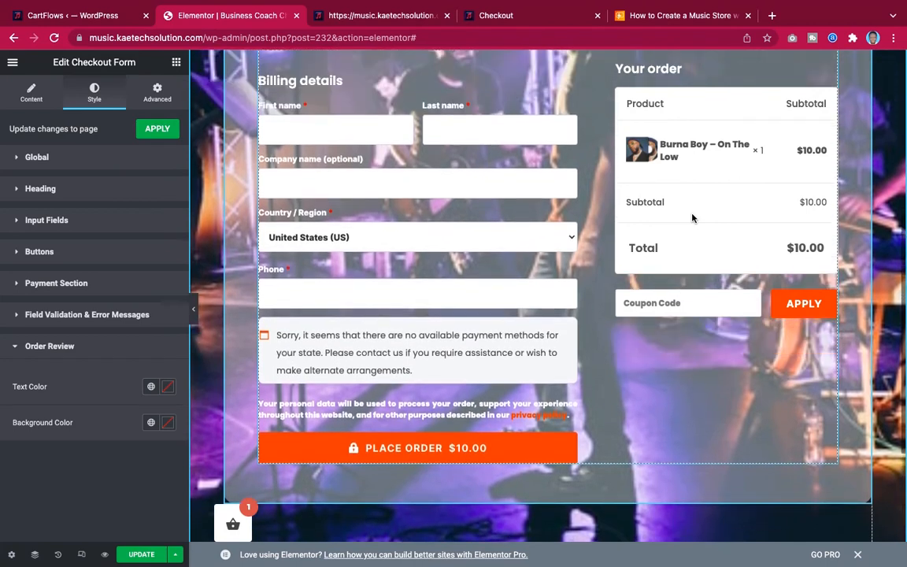
{"action": "scroll", "coordinate": [693, 218], "scroll_direction": "up", "scroll_amount": 4}
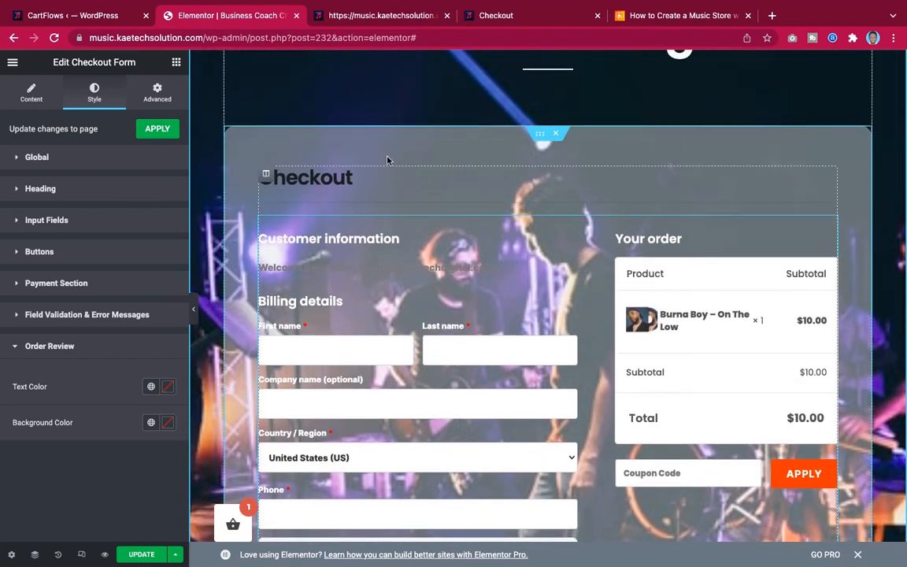
Preview the recolored headings and field labels on the full-width checkout page.
{"action": "left_click", "coordinate": [194, 320]}
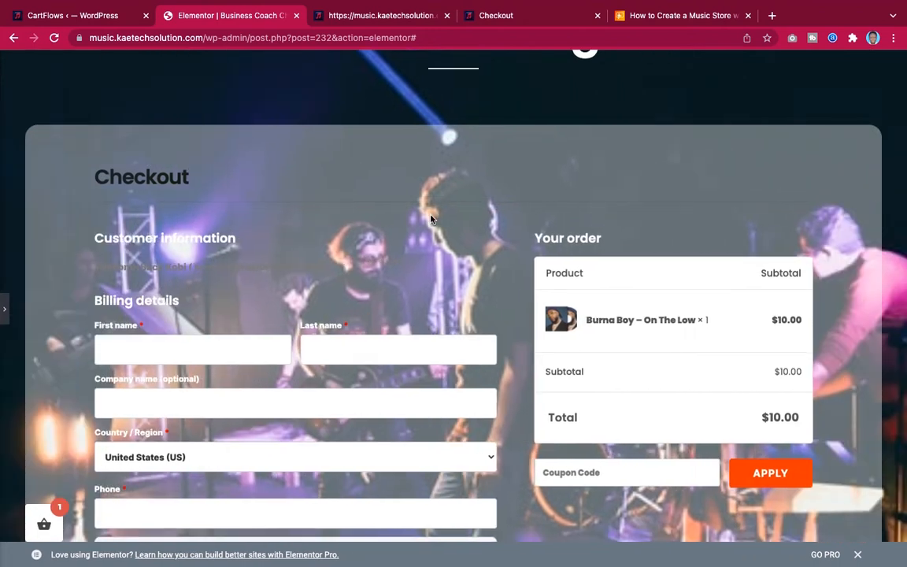
{"action": "scroll", "coordinate": [431, 219], "scroll_direction": "down", "scroll_amount": 3}
{"action": "scroll", "coordinate": [431, 219], "scroll_direction": "up", "scroll_amount": 5}
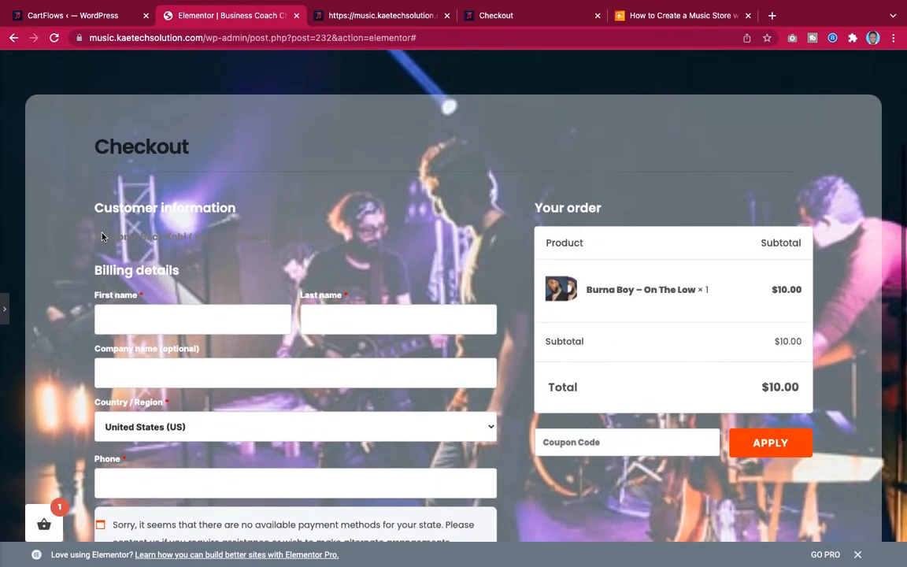
{"action": "left_click", "coordinate": [5, 307]}
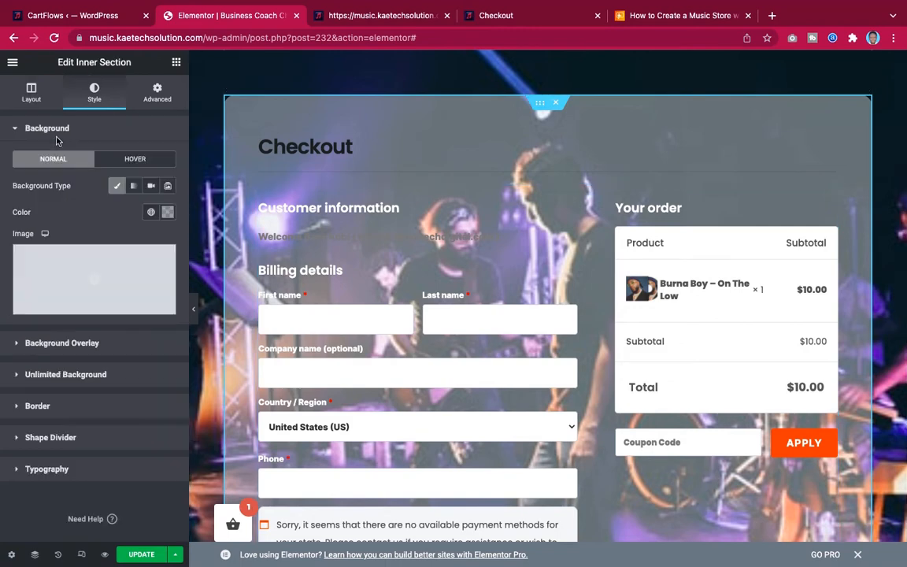
Give the inner section around the checkout form a solid border with a width of 1 on all sides and preview it.
{"action": "left_click", "coordinate": [47, 411]}
{"action": "left_click", "coordinate": [124, 280]}
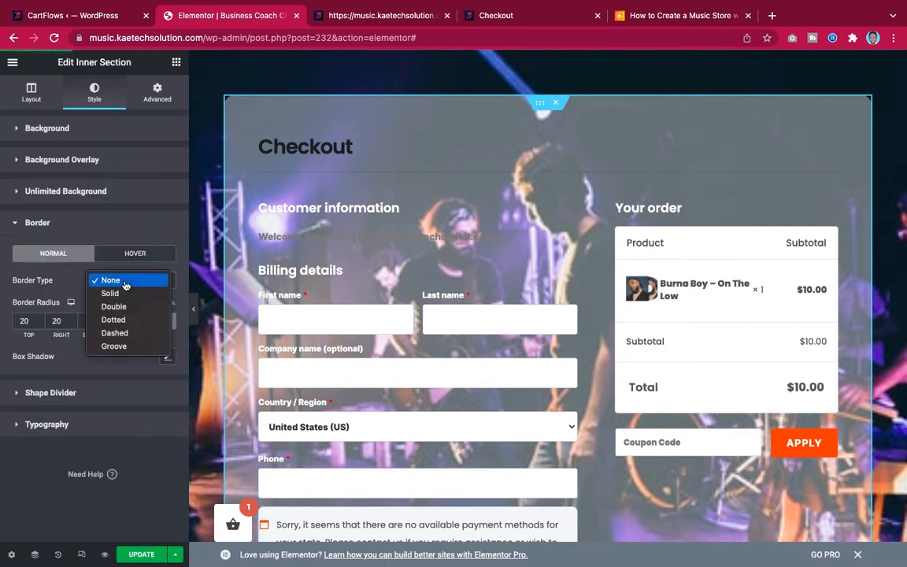
{"action": "left_click", "coordinate": [122, 293]}
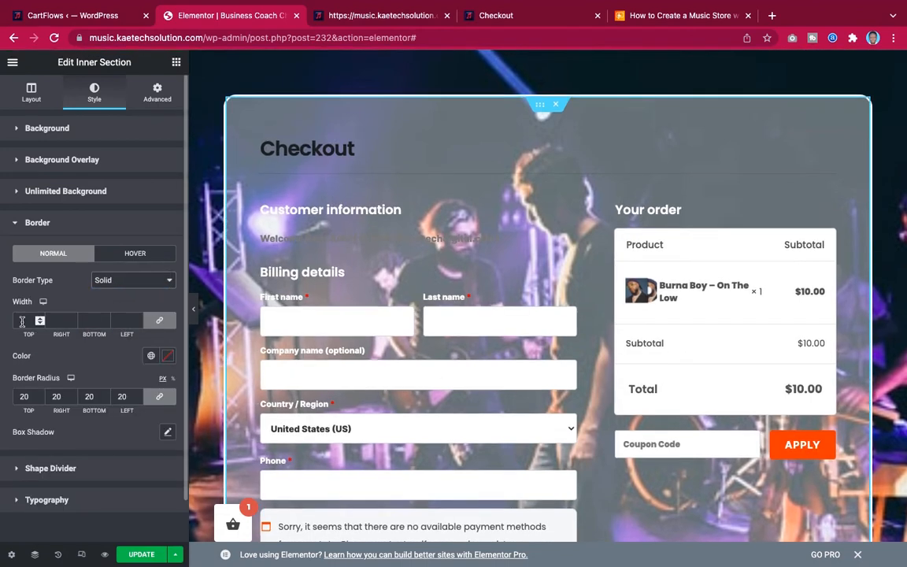
{"action": "type", "text": "2"}
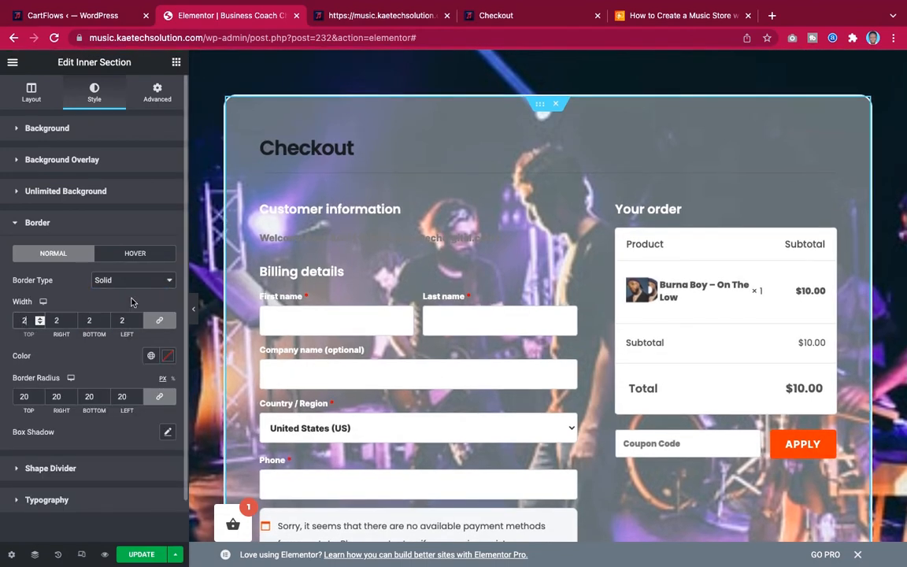
{"action": "key", "text": "BackSpace"}
{"action": "type", "text": "1"}
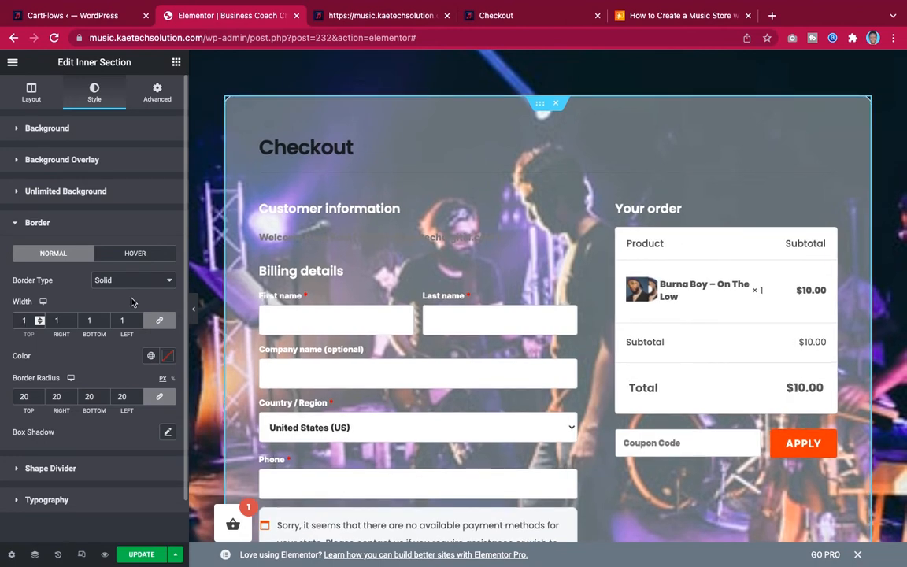
{"action": "left_click", "coordinate": [193, 311]}
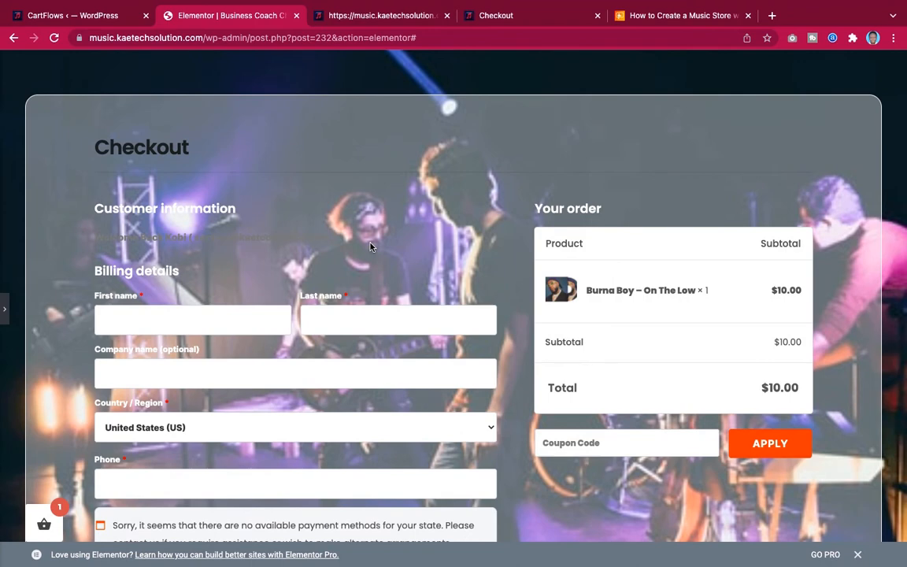
{"action": "left_click", "coordinate": [5, 307]}
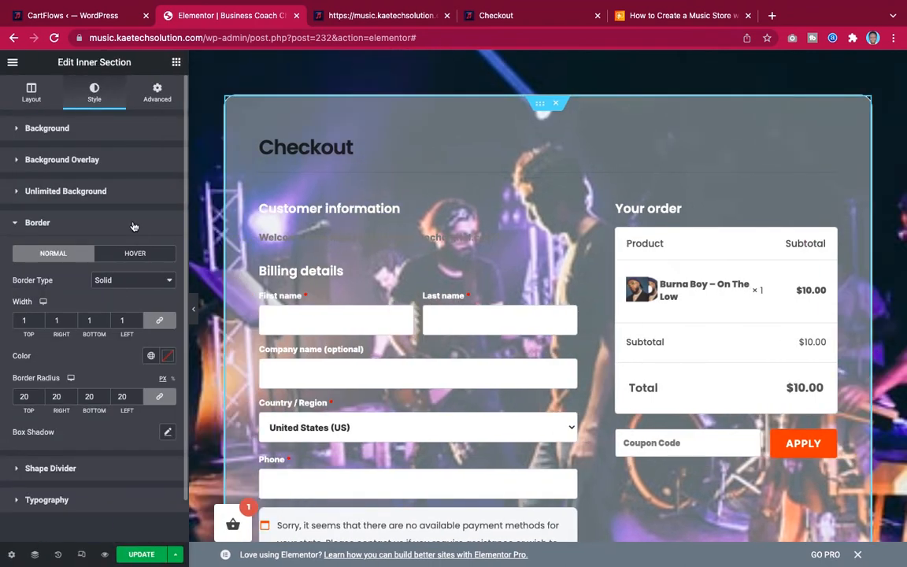
Inspect the Background and Background Overlay settings of the inner section around the checkout form.
{"action": "left_click", "coordinate": [95, 130]}
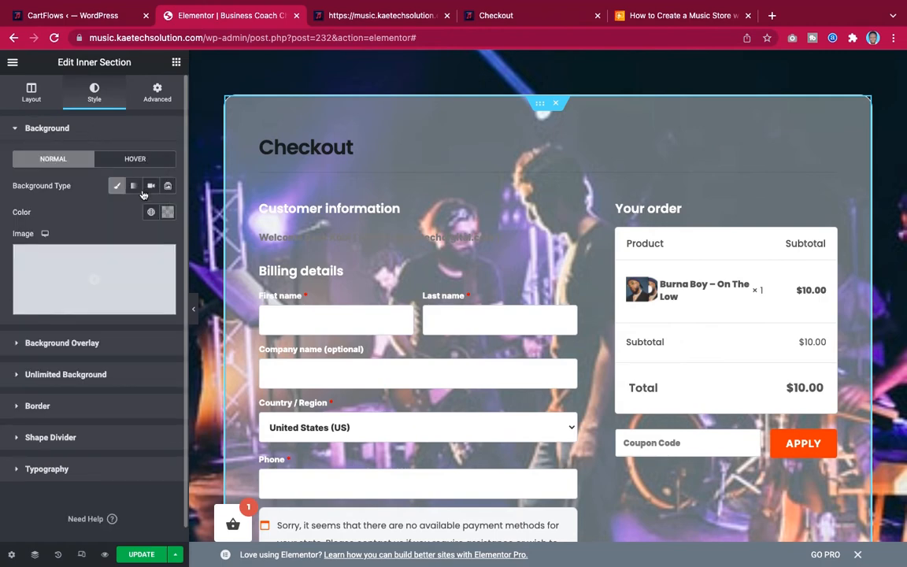
{"action": "left_click", "coordinate": [113, 130]}
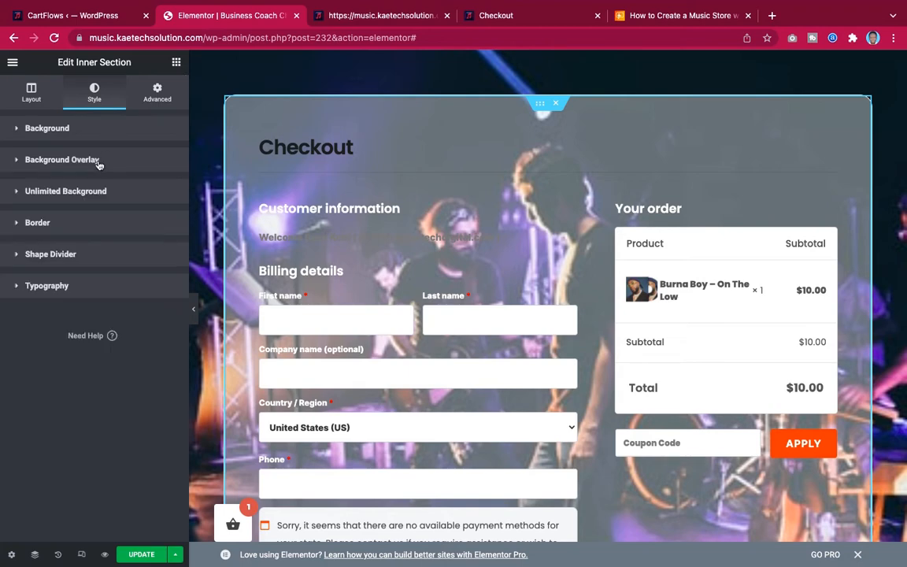
{"action": "left_click", "coordinate": [100, 163]}
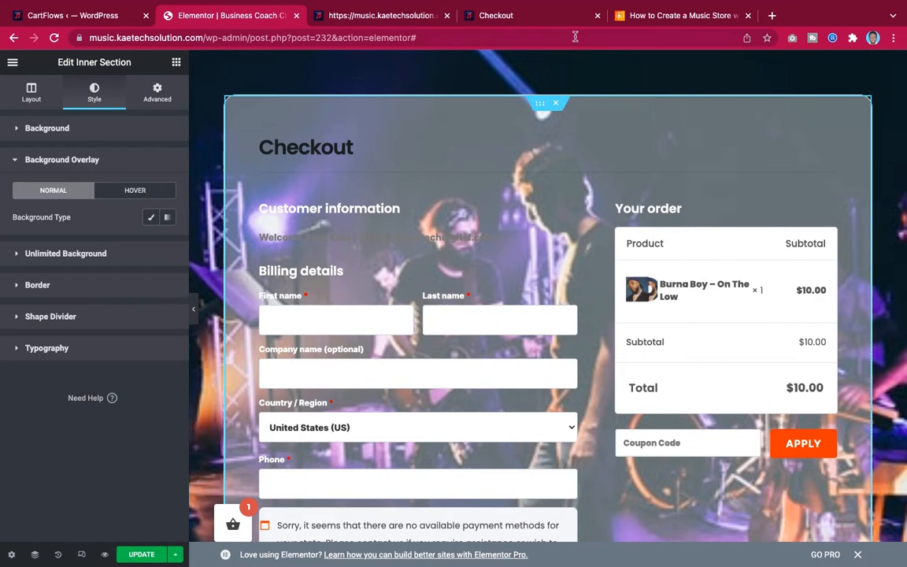
Give the outer section behind the checkout page a gradient background overlay with black (#000000) as its first color.
{"action": "scroll", "coordinate": [562, 78], "scroll_direction": "up", "scroll_amount": 2}
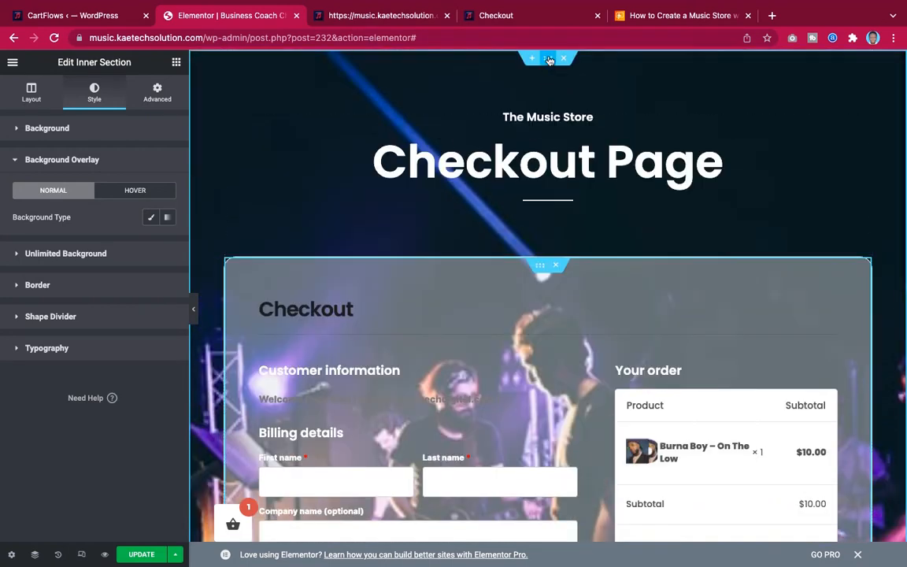
{"action": "left_click", "coordinate": [550, 61]}
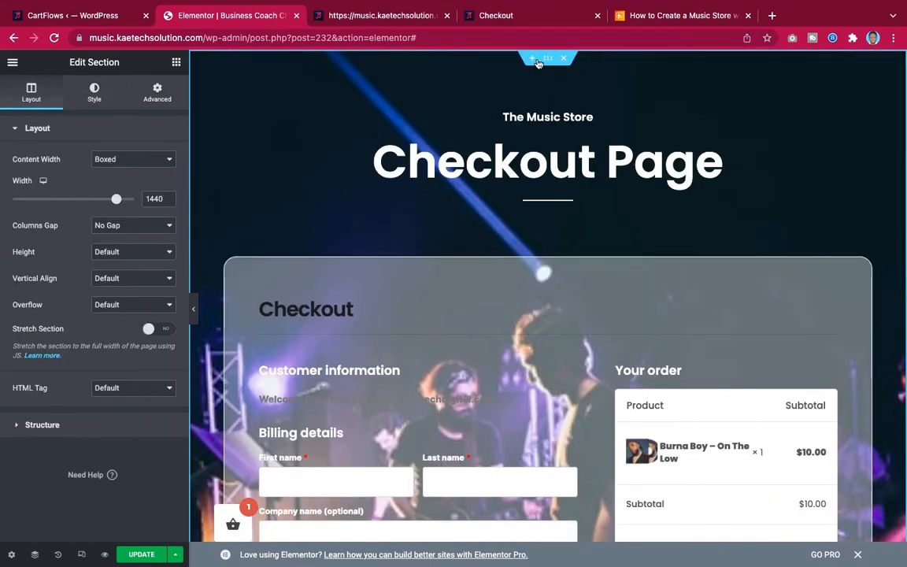
{"action": "left_click", "coordinate": [95, 94]}
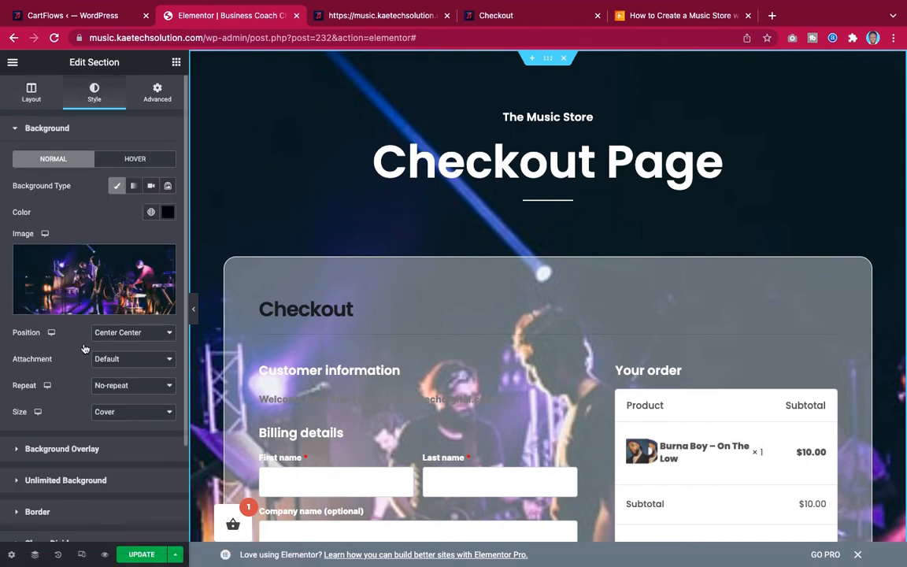
{"action": "scroll", "coordinate": [84, 349], "scroll_direction": "down", "scroll_amount": 3}
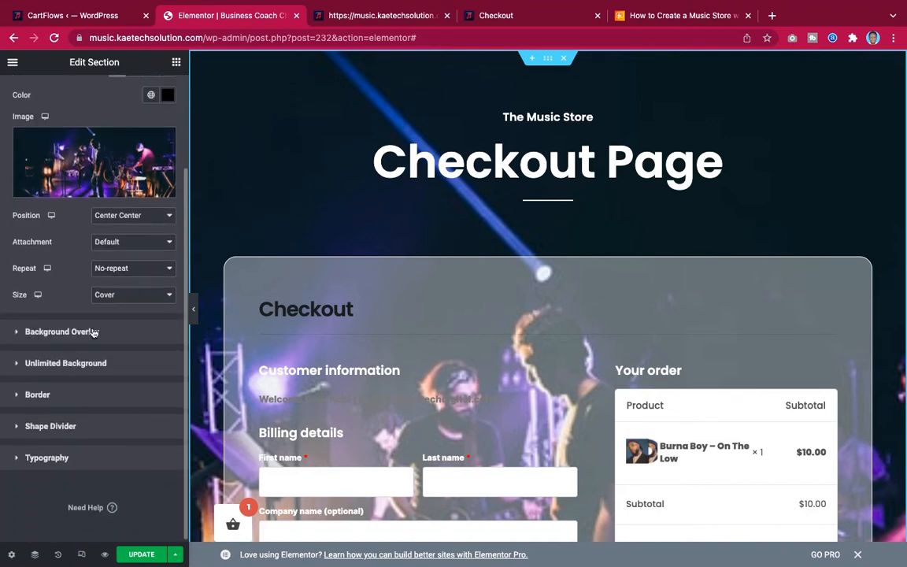
{"action": "left_click", "coordinate": [93, 332]}
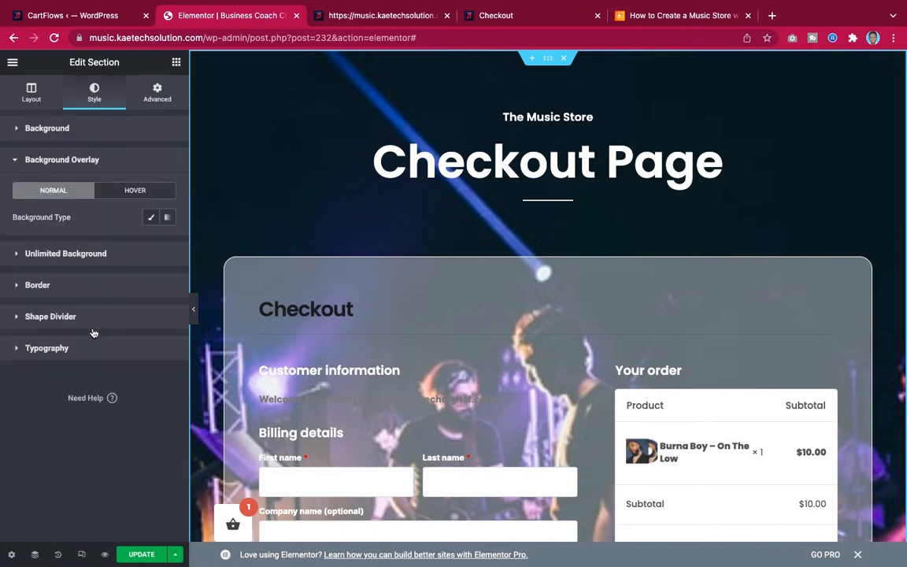
{"action": "left_click", "coordinate": [167, 219]}
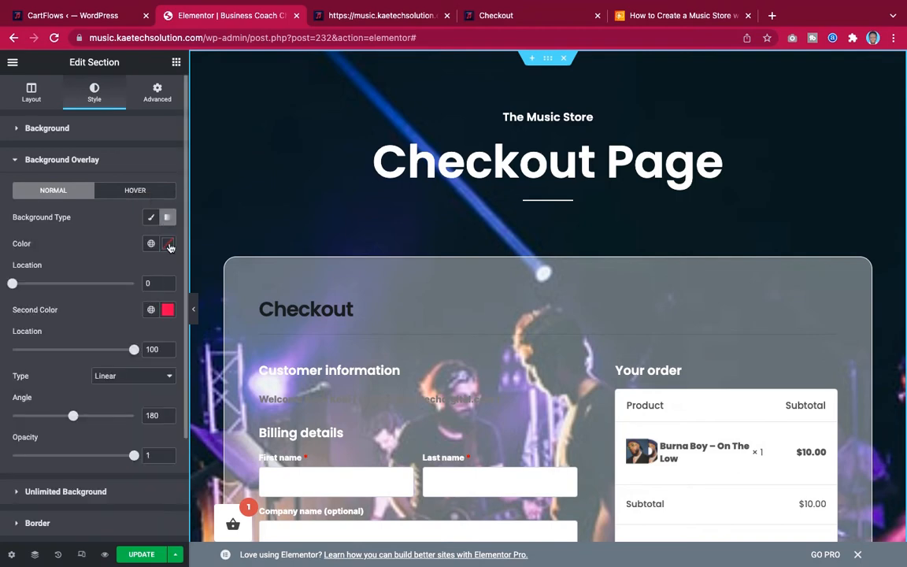
{"action": "left_click", "coordinate": [169, 245]}
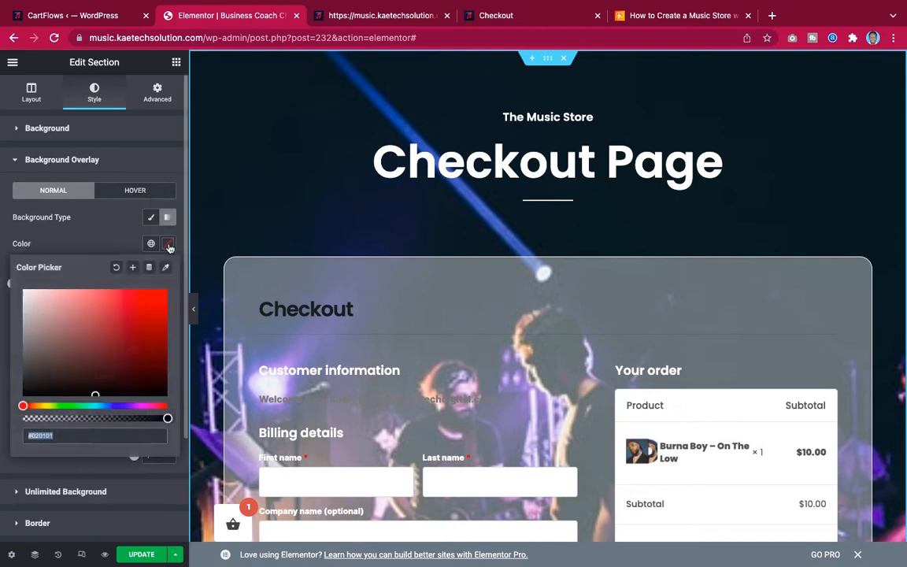
{"action": "left_click", "coordinate": [92, 394]}
{"action": "left_click_drag", "start_coordinate": [93, 394], "coordinate": [92, 399]}
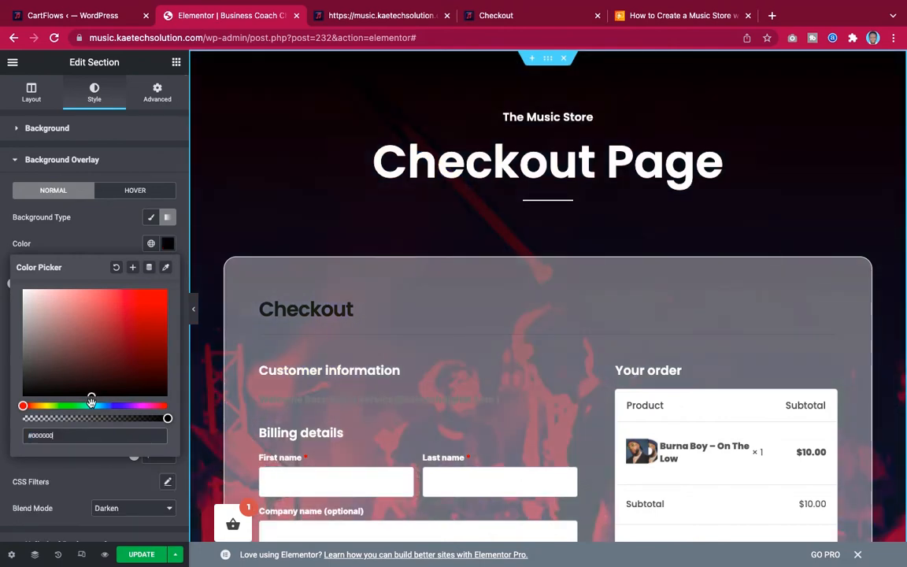
{"action": "left_click", "coordinate": [110, 250]}
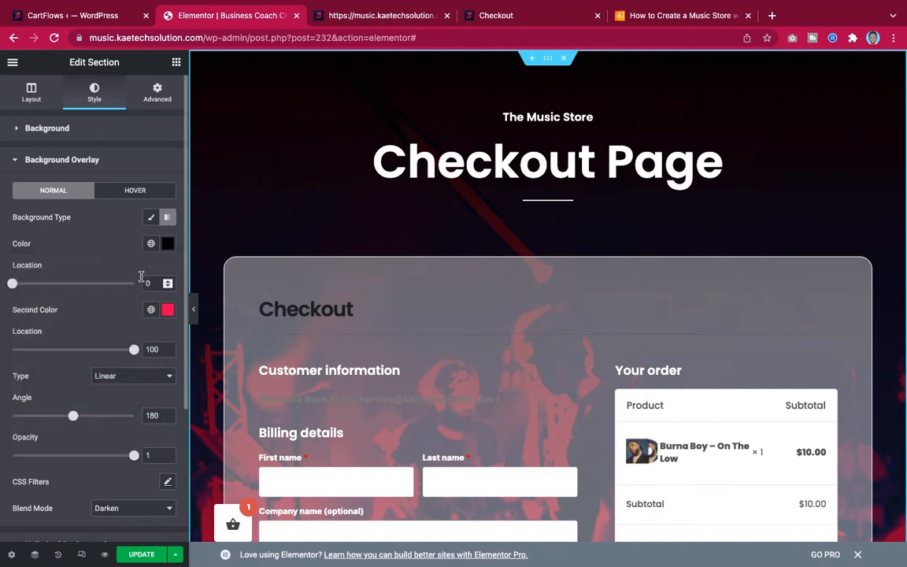
Set the second color of the outer section's gradient overlay to dark red #6C142A.
{"action": "left_click", "coordinate": [168, 309]}
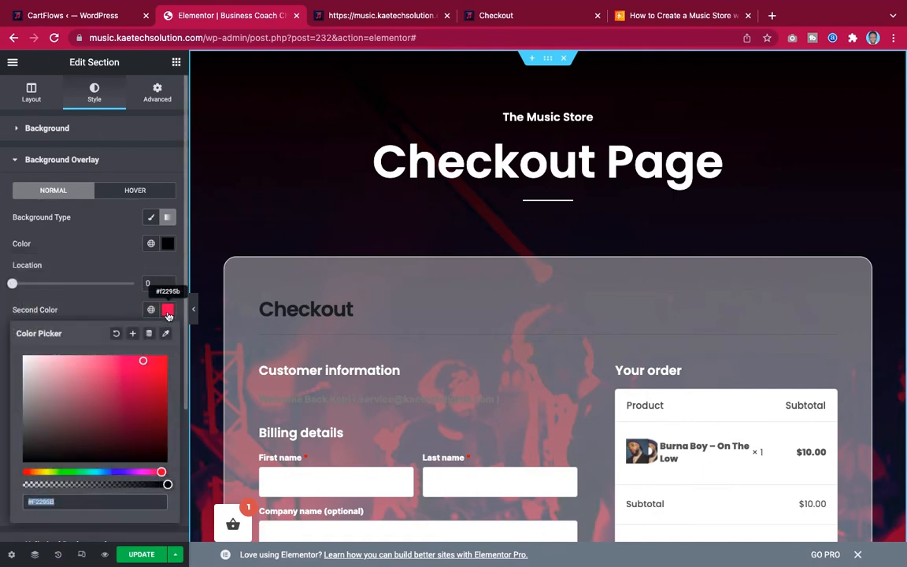
{"action": "left_click", "coordinate": [140, 418]}
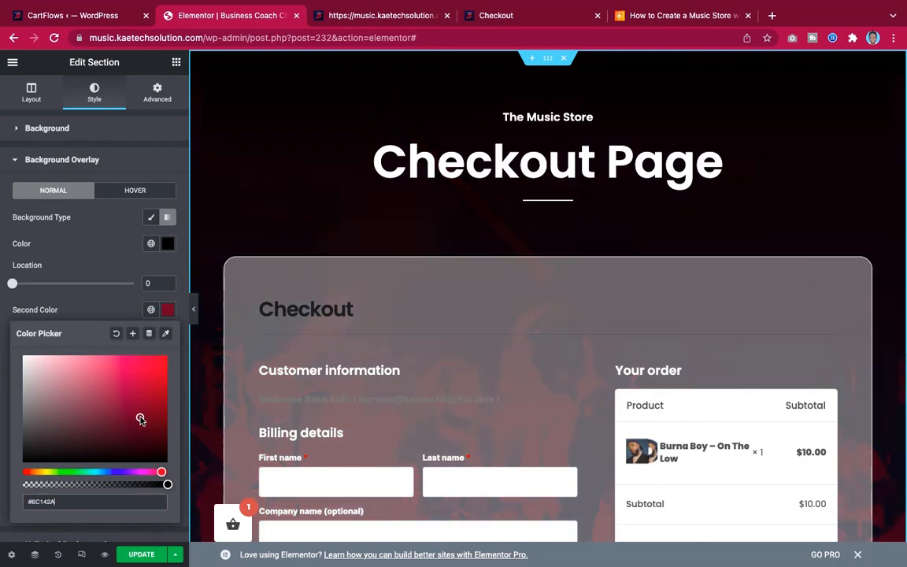
{"action": "left_click", "coordinate": [104, 314]}
Lower the gradient overlay's opacity to 0.77 and check it along the whole checkout page.
{"action": "scroll", "coordinate": [450, 314], "scroll_direction": "down", "scroll_amount": 5}
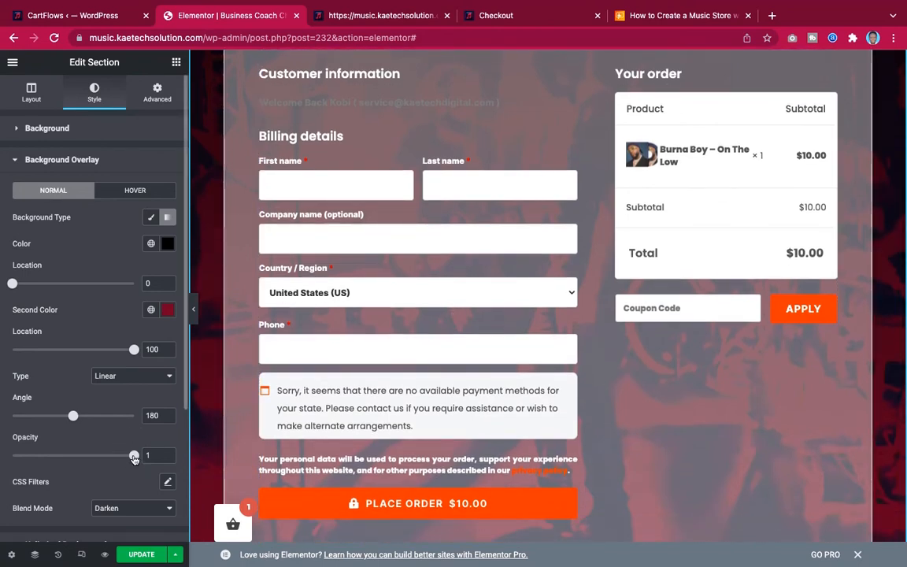
{"action": "left_click_drag", "start_coordinate": [134, 458], "coordinate": [106, 458]}
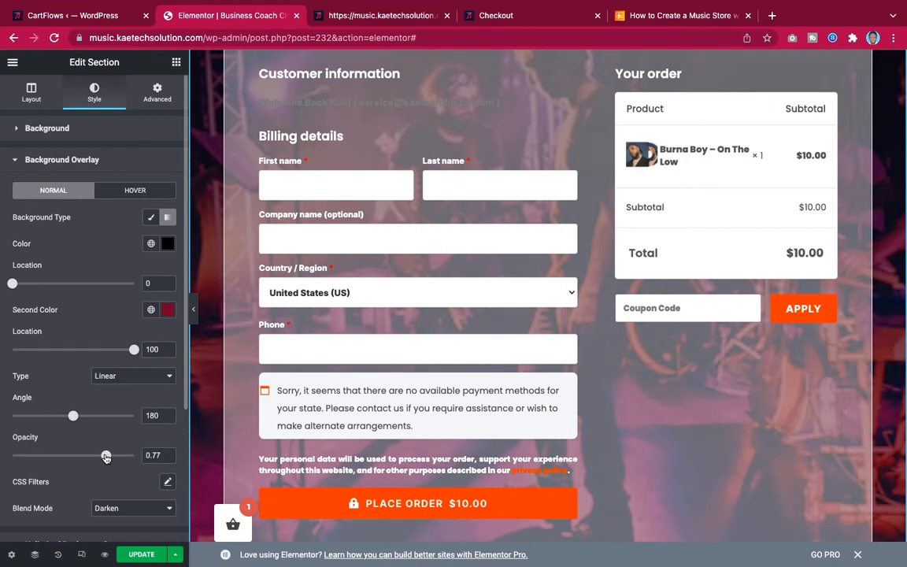
{"action": "scroll", "coordinate": [442, 349], "scroll_direction": "up", "scroll_amount": 5}
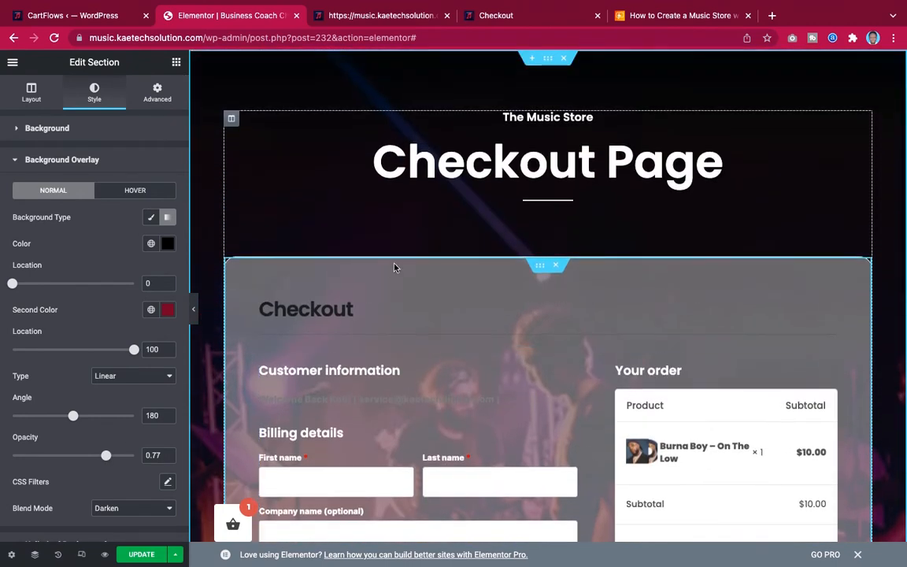
{"action": "scroll", "coordinate": [394, 268], "scroll_direction": "down", "scroll_amount": 7}
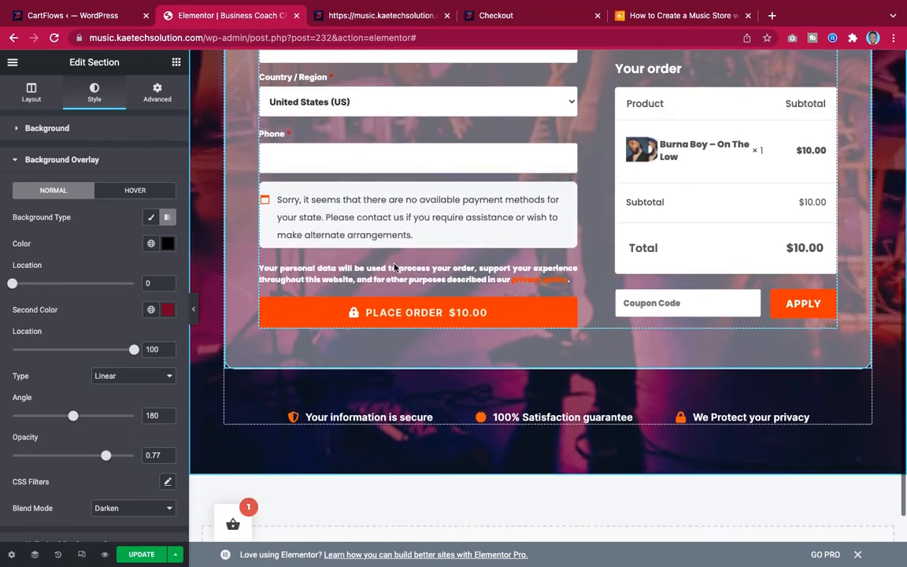
{"action": "scroll", "coordinate": [395, 267], "scroll_direction": "up", "scroll_amount": 6}
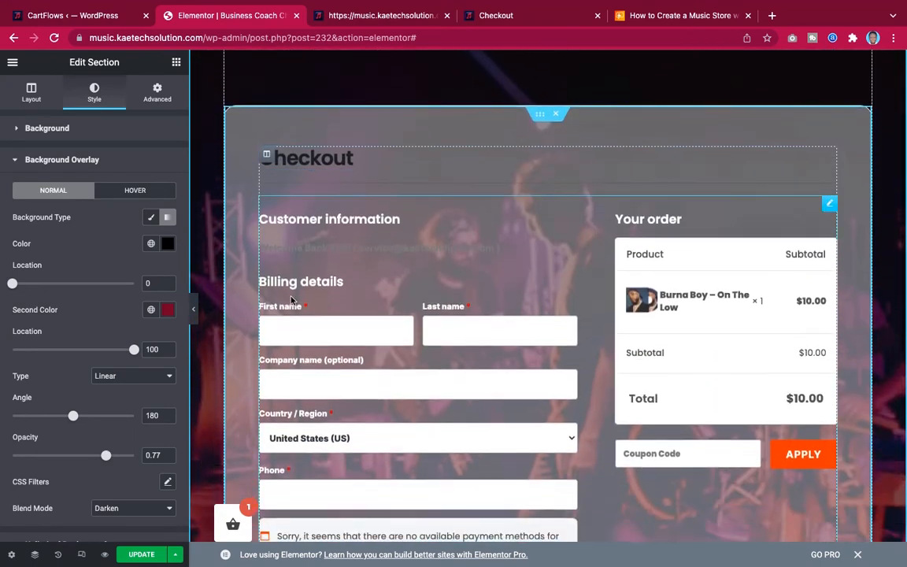
Preview the dark red overlay on the full-width checkout page.
{"action": "left_click", "coordinate": [193, 309]}
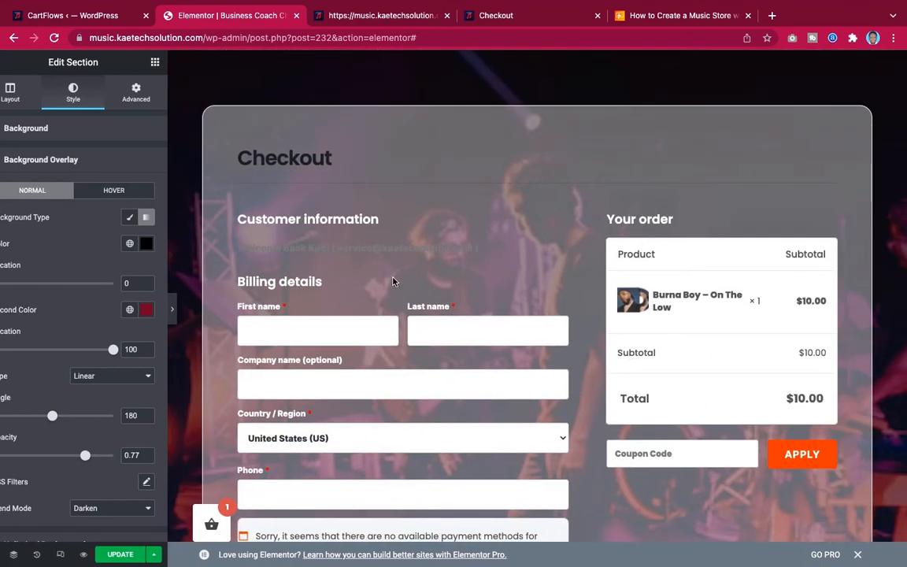
{"action": "scroll", "coordinate": [499, 266], "scroll_direction": "up", "scroll_amount": 2}
{"action": "scroll", "coordinate": [499, 265], "scroll_direction": "down", "scroll_amount": 1}
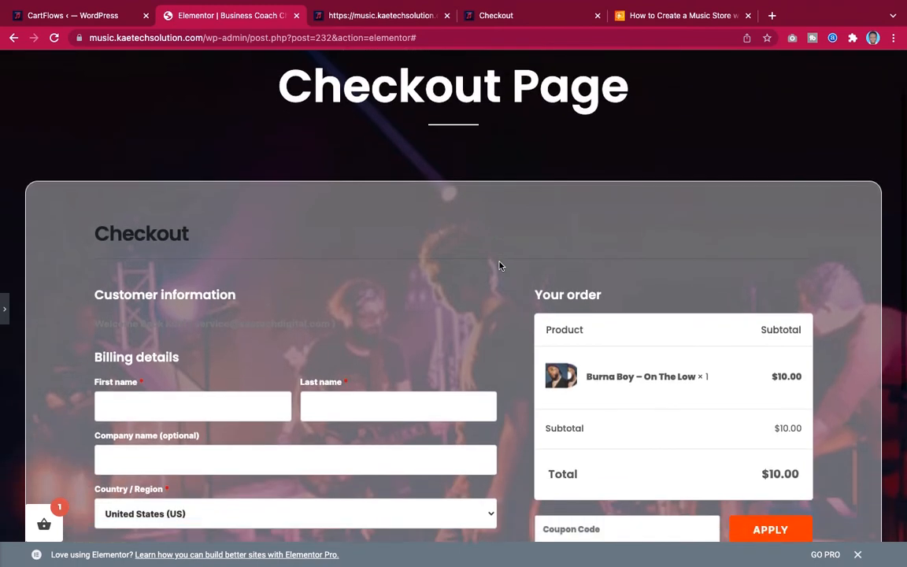
{"action": "scroll", "coordinate": [499, 266], "scroll_direction": "down", "scroll_amount": 2}
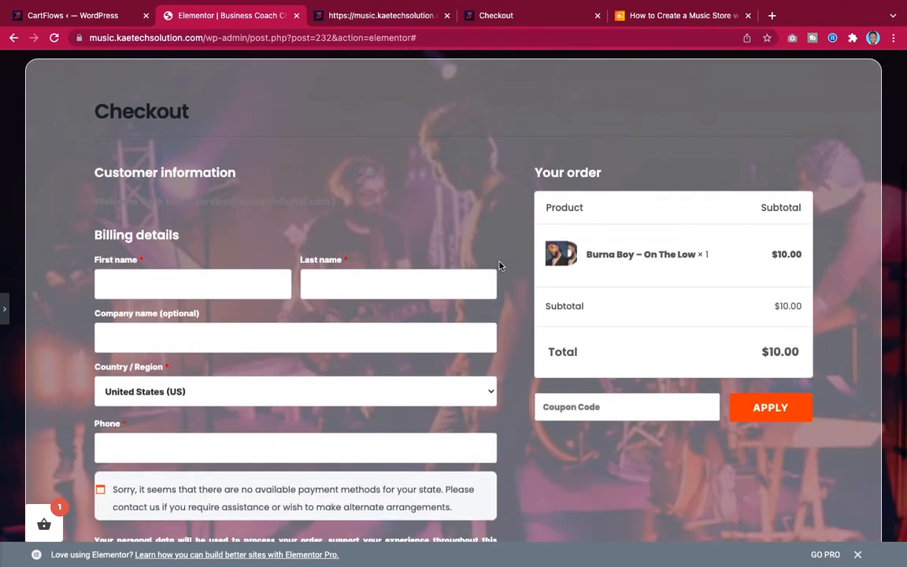
{"action": "left_click", "coordinate": [6, 313]}
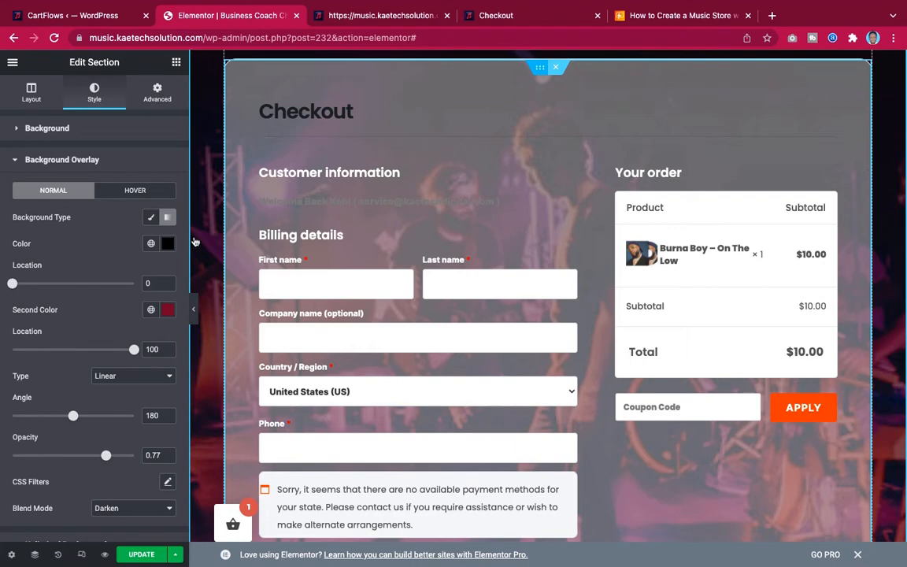
Set the background color of the inner section around the checkout form to the more transparent white #FFFFFF21 and preview it full-width.
{"action": "left_click", "coordinate": [281, 248]}
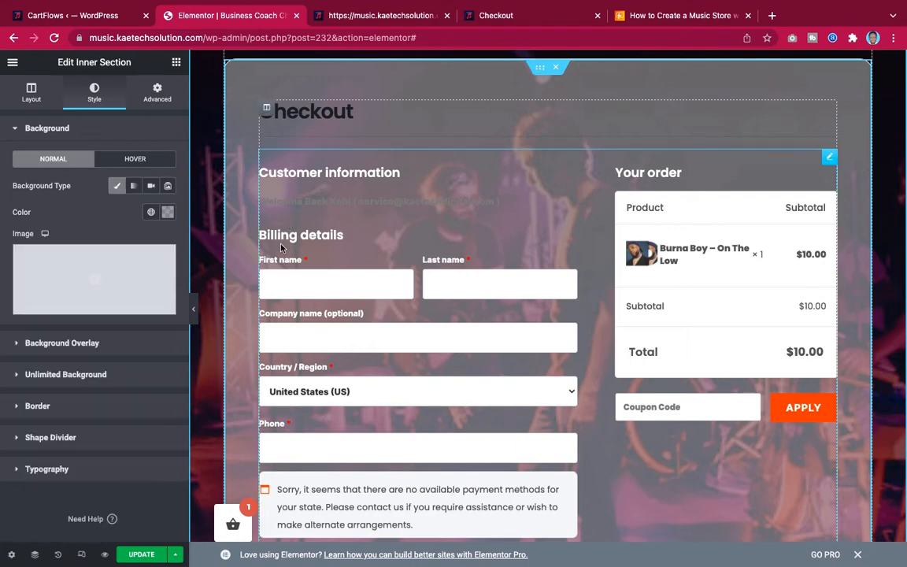
{"action": "left_click", "coordinate": [167, 213]}
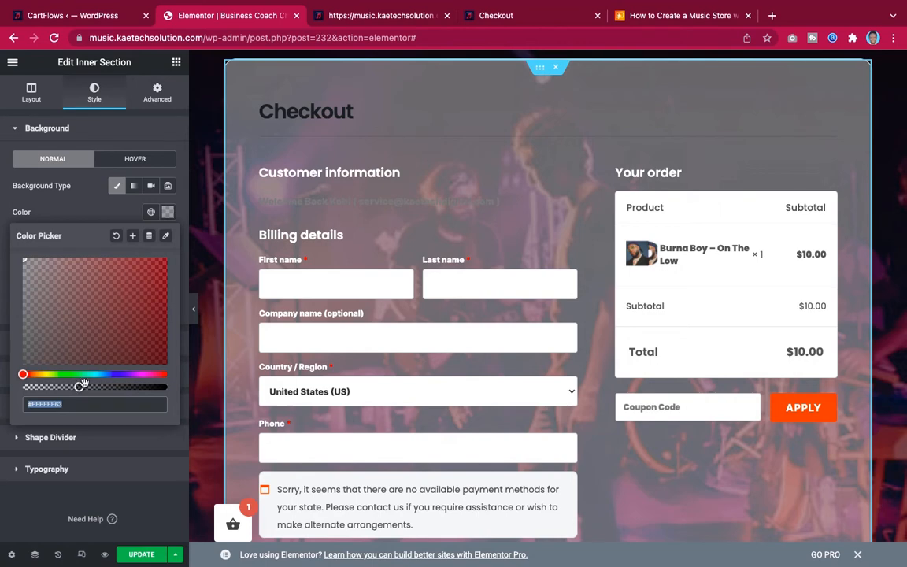
{"action": "left_click_drag", "start_coordinate": [82, 386], "coordinate": [42, 387]}
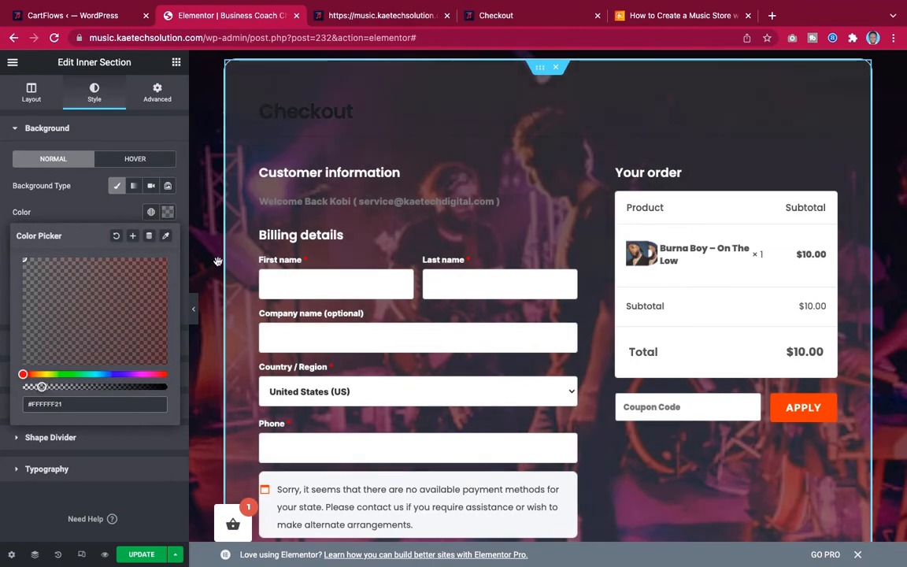
{"action": "left_click", "coordinate": [217, 261]}
{"action": "left_click", "coordinate": [193, 309]}
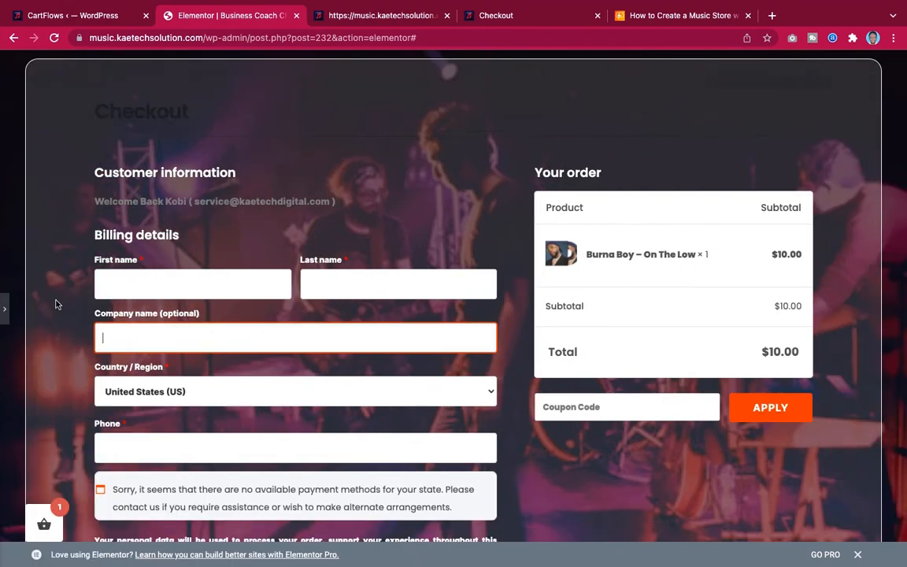
{"action": "left_click", "coordinate": [6, 309]}
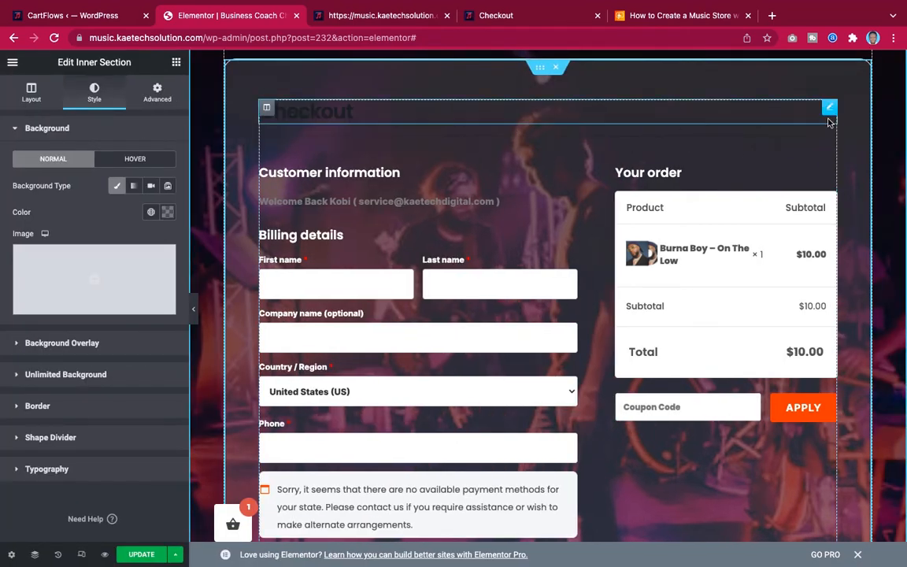
Set the text color of the Checkout heading above the form to white (#FFFFFF).
{"action": "left_click", "coordinate": [829, 112]}
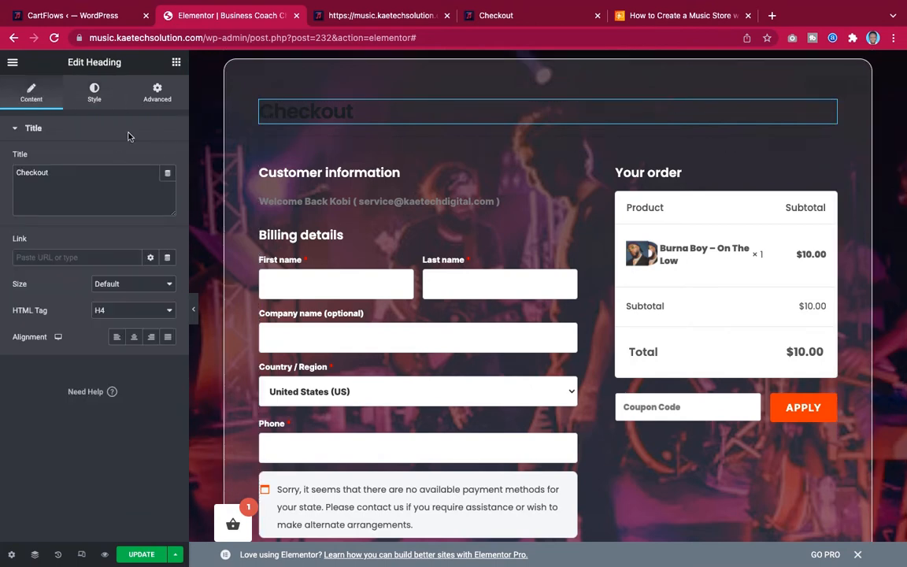
{"action": "left_click", "coordinate": [94, 91]}
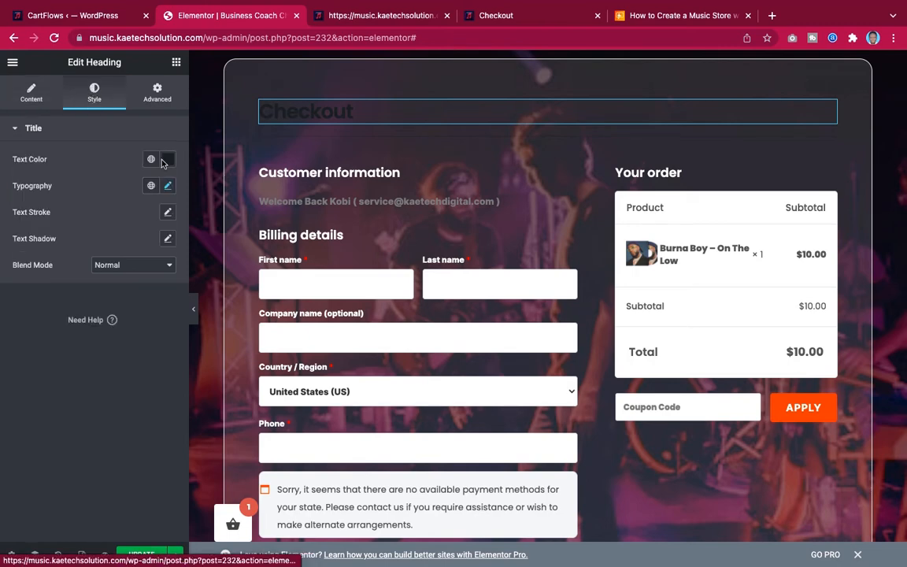
{"action": "left_click", "coordinate": [168, 161]}
{"action": "left_click", "coordinate": [24, 207]}
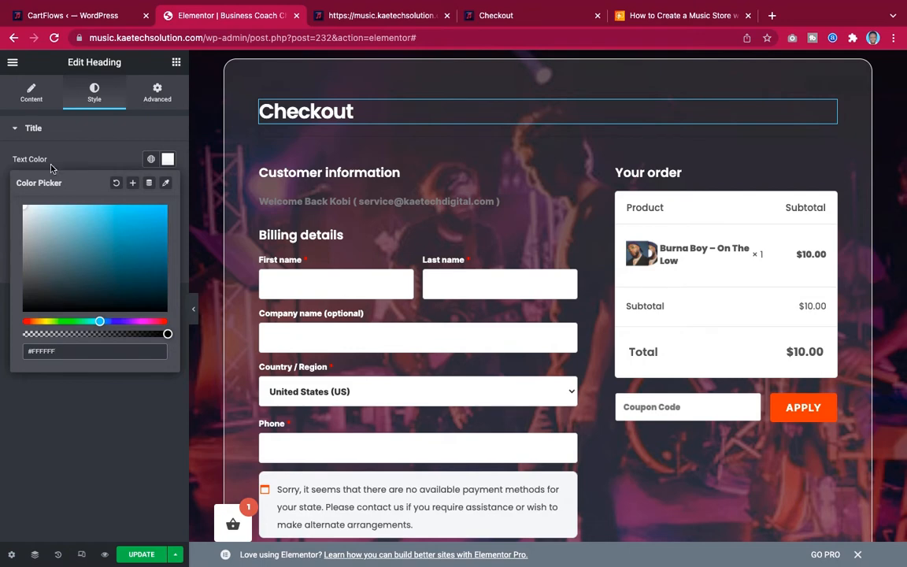
{"action": "left_click", "coordinate": [102, 126]}
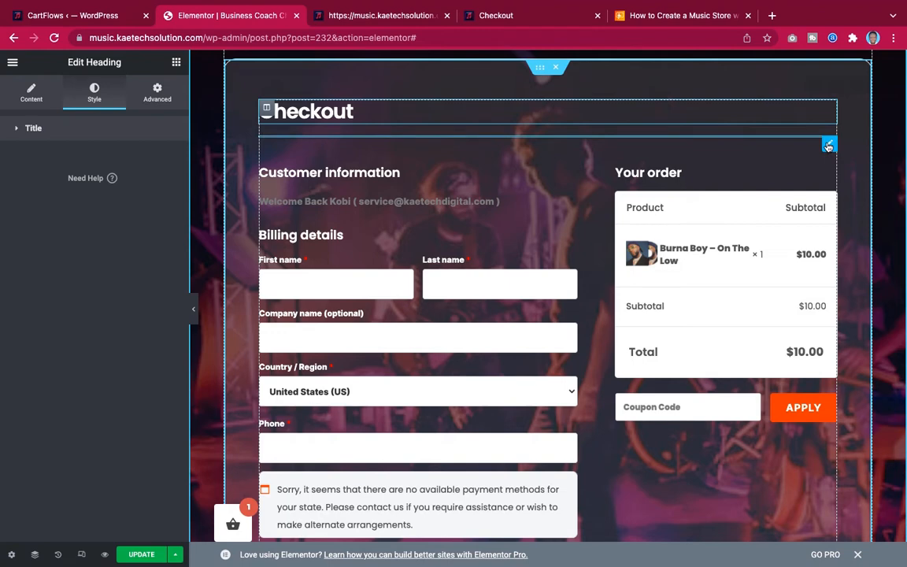
Set the color of the divider below the Checkout heading to the transparent white #FFFFFF1A.
{"action": "left_click", "coordinate": [829, 145]}
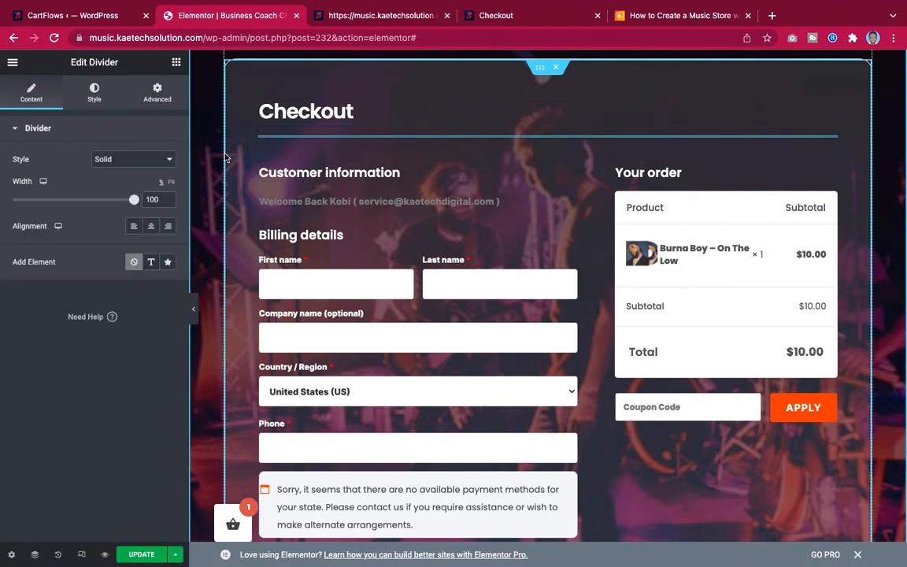
{"action": "left_click", "coordinate": [96, 93]}
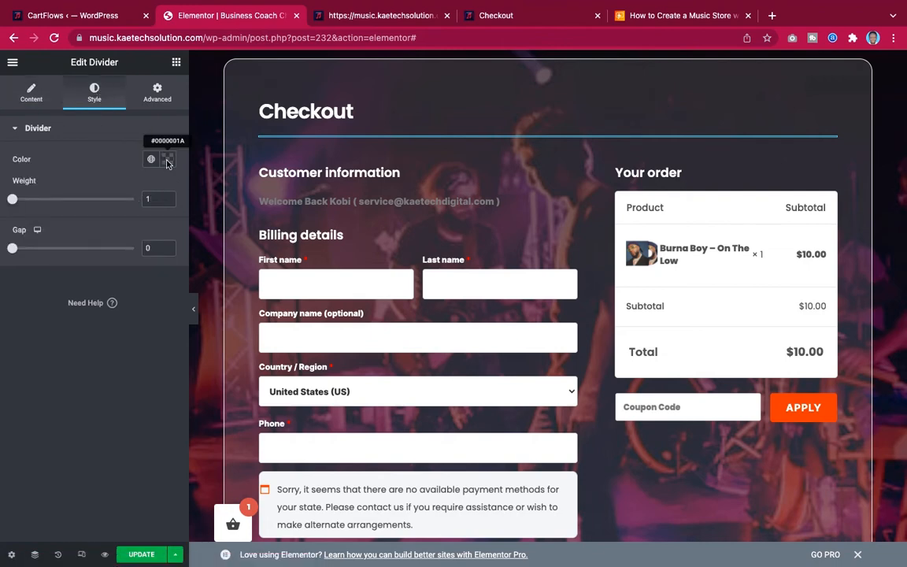
{"action": "left_click", "coordinate": [167, 161]}
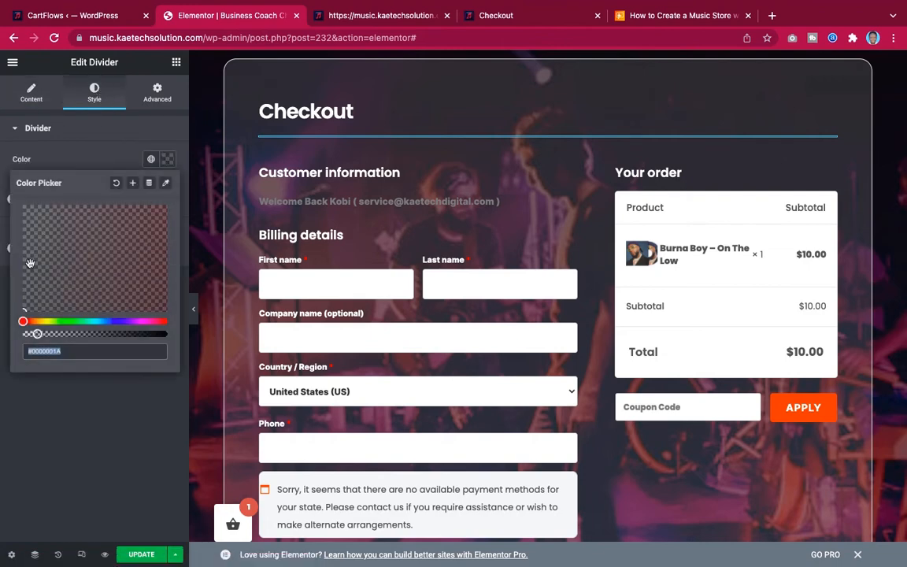
{"action": "left_click", "coordinate": [28, 214]}
{"action": "left_click_drag", "start_coordinate": [27, 214], "coordinate": [6, 197]}
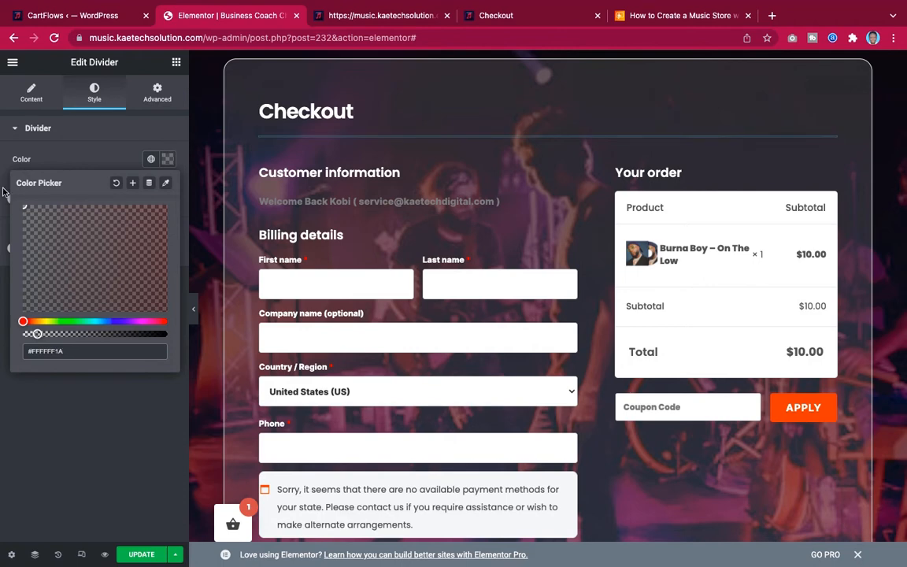
{"action": "left_click", "coordinate": [108, 160]}
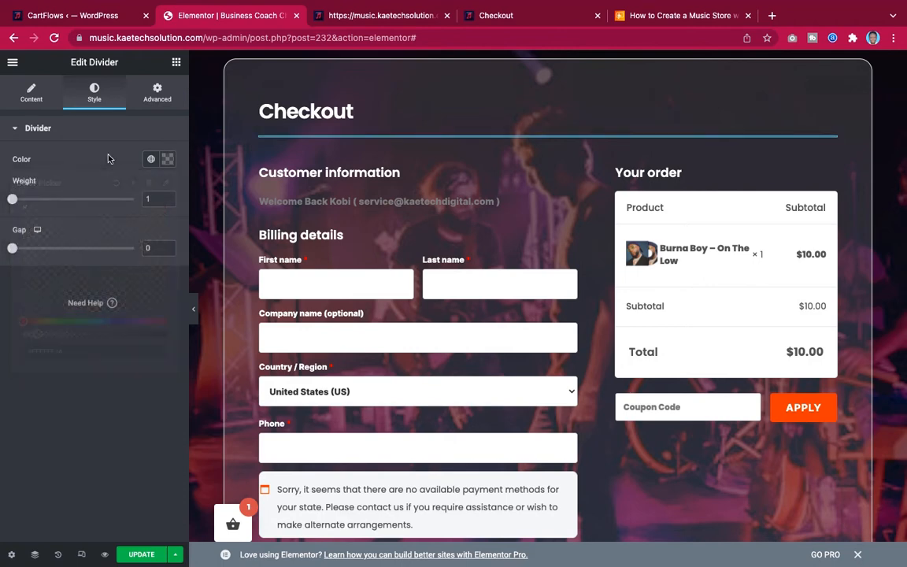
Raise the opacity of the white divider color to about half.
{"action": "left_click", "coordinate": [167, 160]}
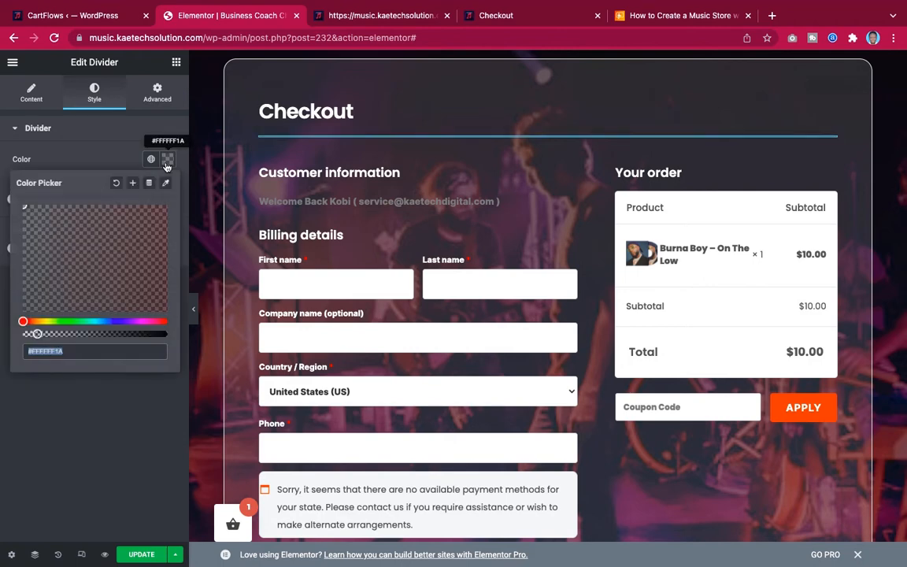
{"action": "left_click_drag", "start_coordinate": [35, 334], "coordinate": [76, 334]}
{"action": "left_click_drag", "start_coordinate": [82, 334], "coordinate": [93, 335]}
{"action": "left_click", "coordinate": [79, 394]}
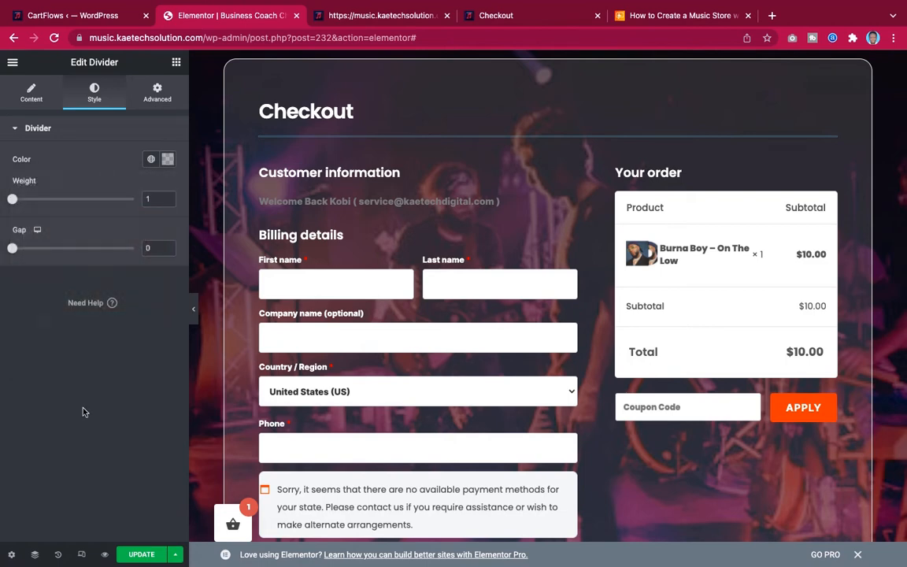
Preview the checkout page full-width, checking the divider and the readability of the welcome line under Customer information.
{"action": "left_click", "coordinate": [194, 311]}
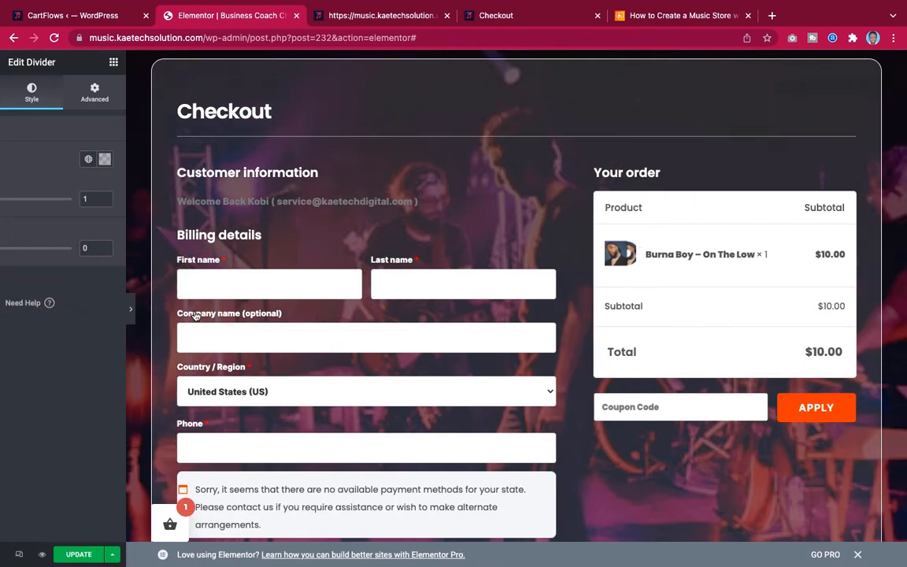
{"action": "scroll", "coordinate": [579, 240], "scroll_direction": "down", "scroll_amount": 3}
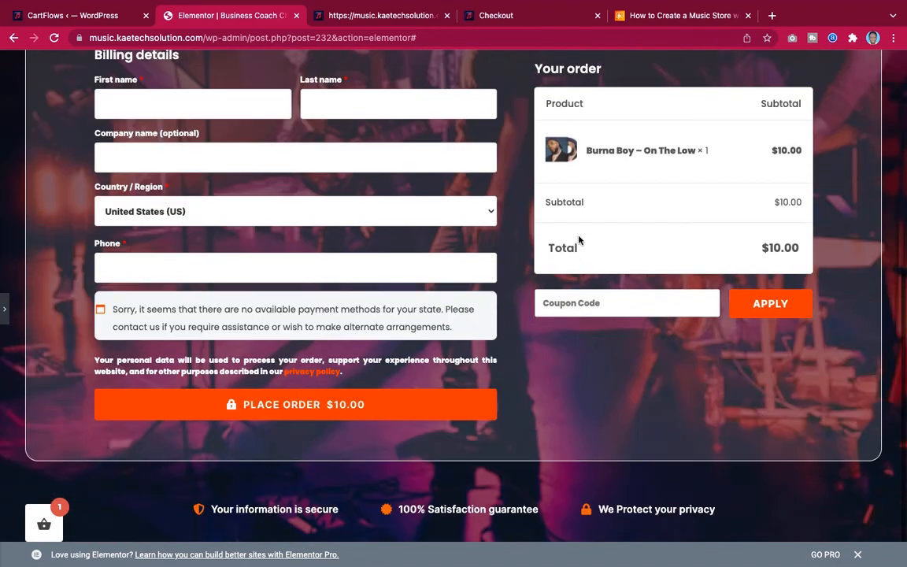
{"action": "scroll", "coordinate": [579, 240], "scroll_direction": "up", "scroll_amount": 3}
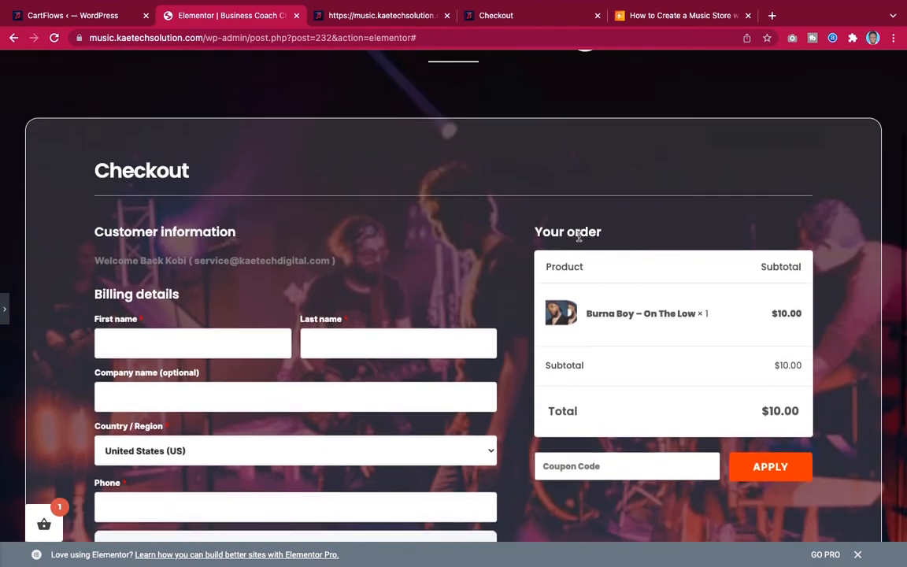
{"action": "scroll", "coordinate": [579, 237], "scroll_direction": "down", "scroll_amount": 1}
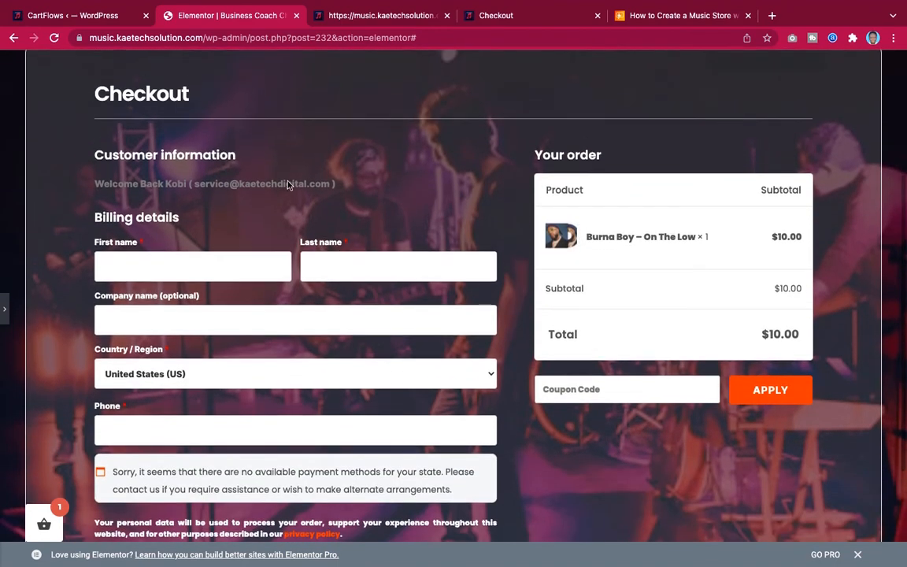
{"action": "left_click_drag", "start_coordinate": [93, 183], "coordinate": [317, 187]}
{"action": "left_click", "coordinate": [341, 190]}
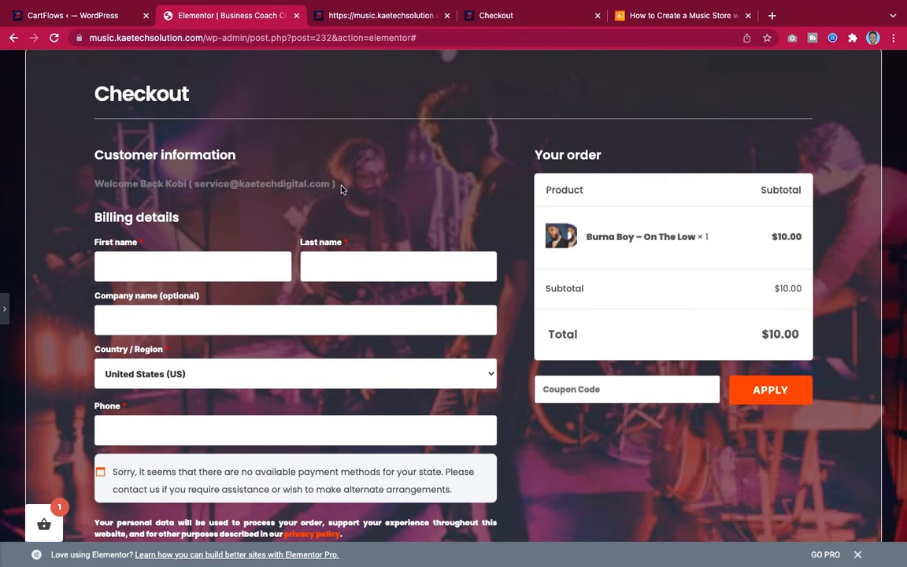
{"action": "left_click", "coordinate": [5, 310]}
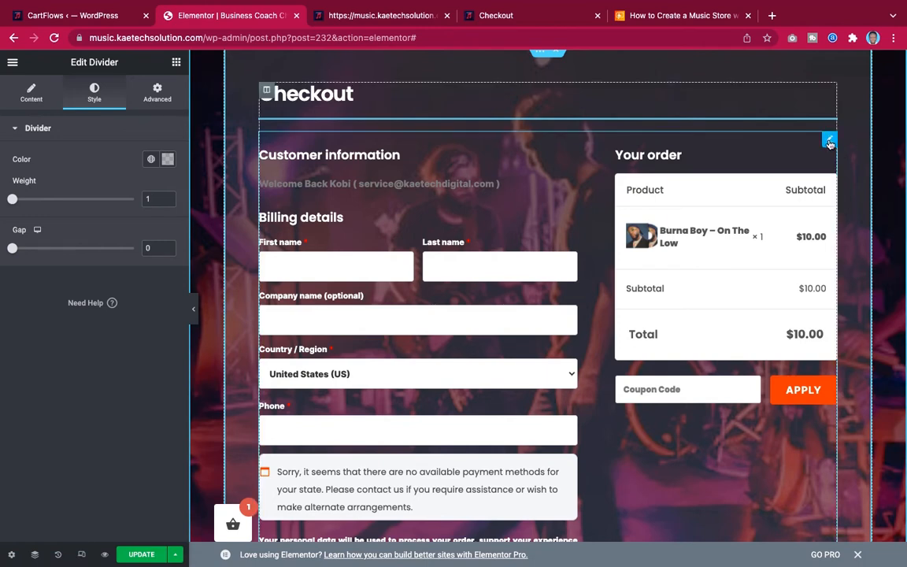
Open the checkout form's heading style settings and save the checkout page changes.
{"action": "left_click", "coordinate": [830, 138]}
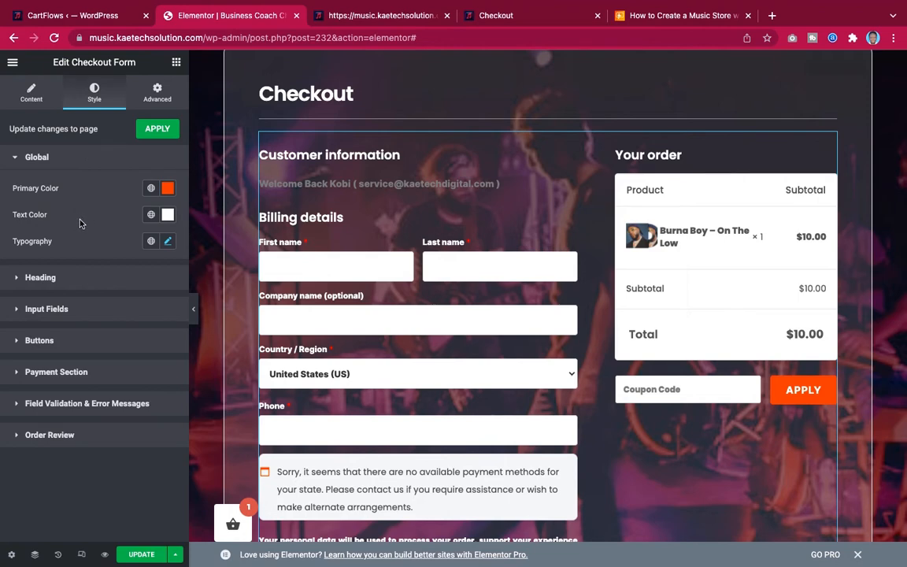
{"action": "left_click", "coordinate": [41, 278]}
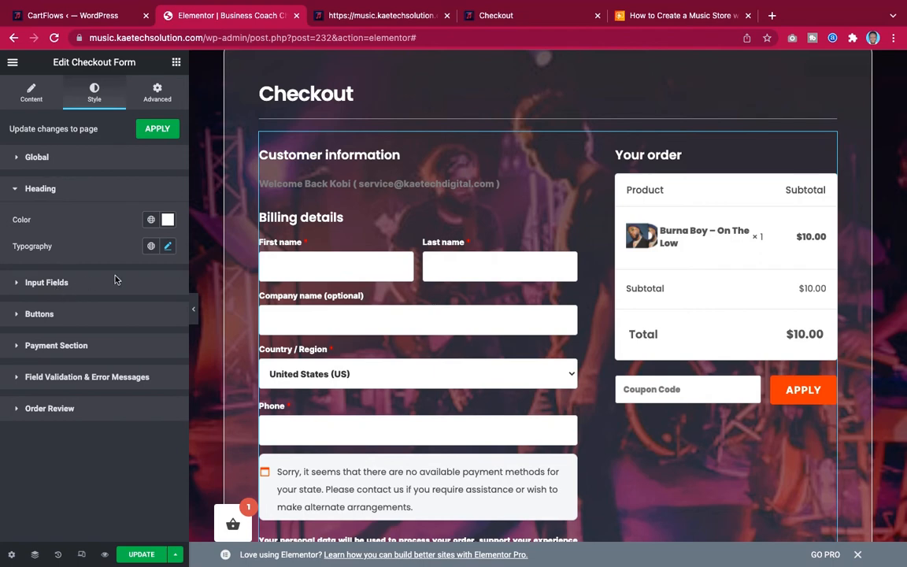
{"action": "left_click", "coordinate": [136, 555]}
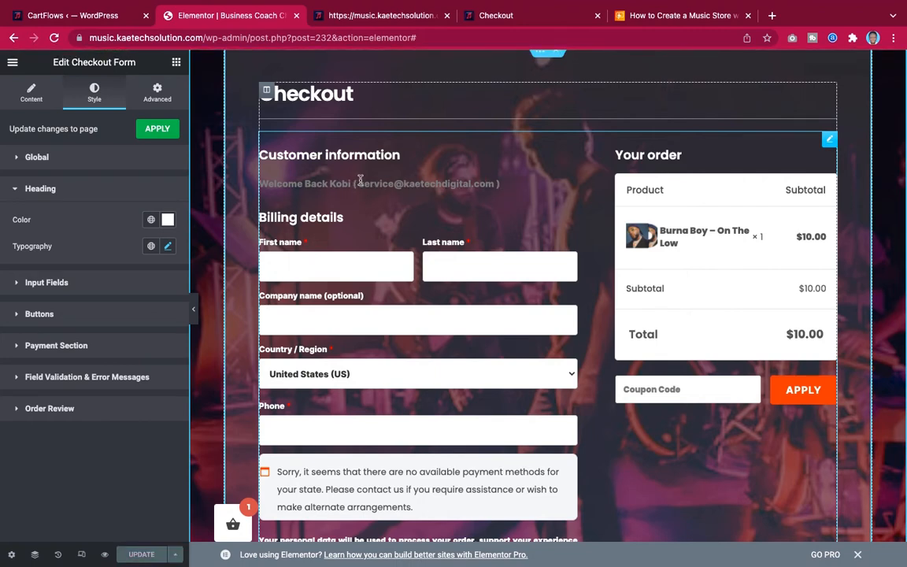
{"action": "scroll", "coordinate": [494, 242], "scroll_direction": "up", "scroll_amount": 3}
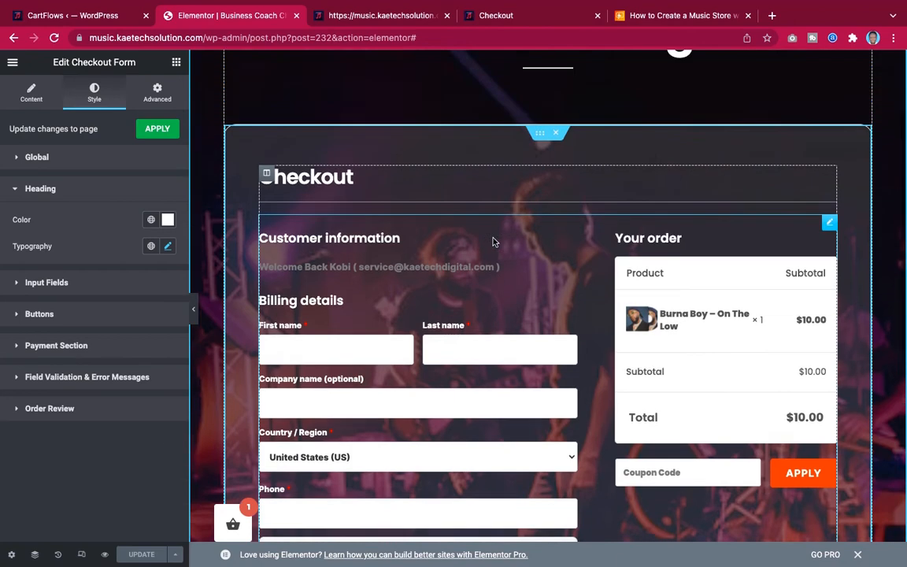
{"action": "scroll", "coordinate": [494, 242], "scroll_direction": "down", "scroll_amount": 2}
{"action": "scroll", "coordinate": [494, 241], "scroll_direction": "down", "scroll_amount": 1}
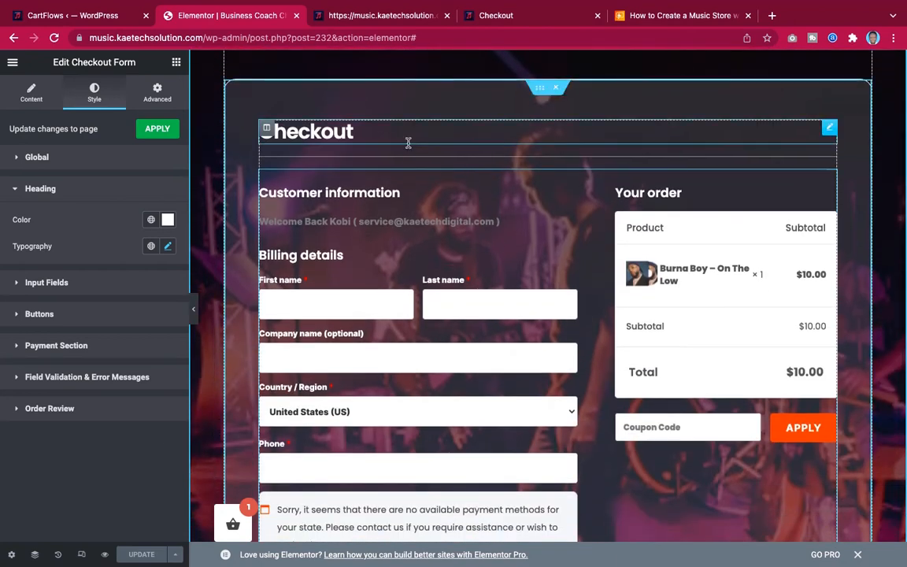
Reload the live checkout page and examine its restyled layout from the title down to the guarantee row.
{"action": "left_click", "coordinate": [527, 24]}
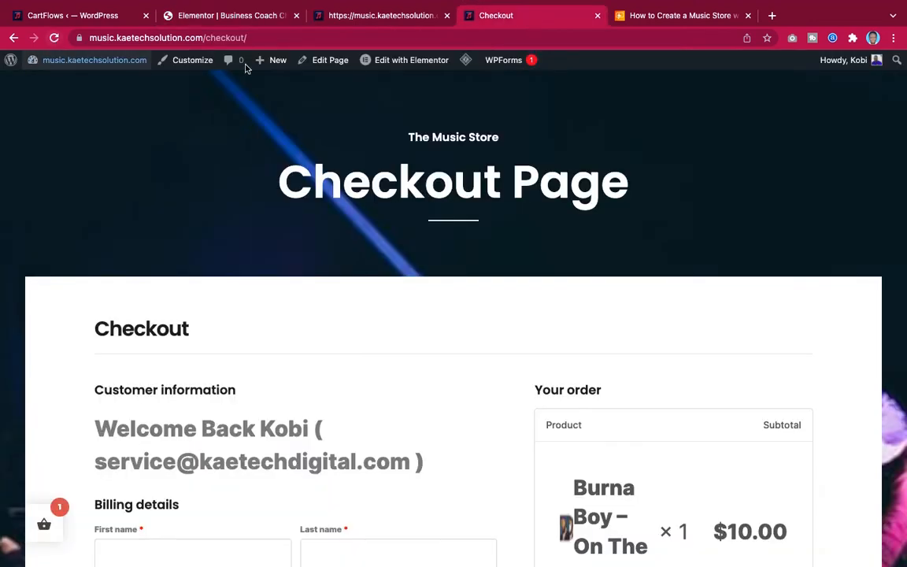
{"action": "mouse_move", "coordinate": [467, 65]}
{"action": "left_click", "coordinate": [473, 115]}
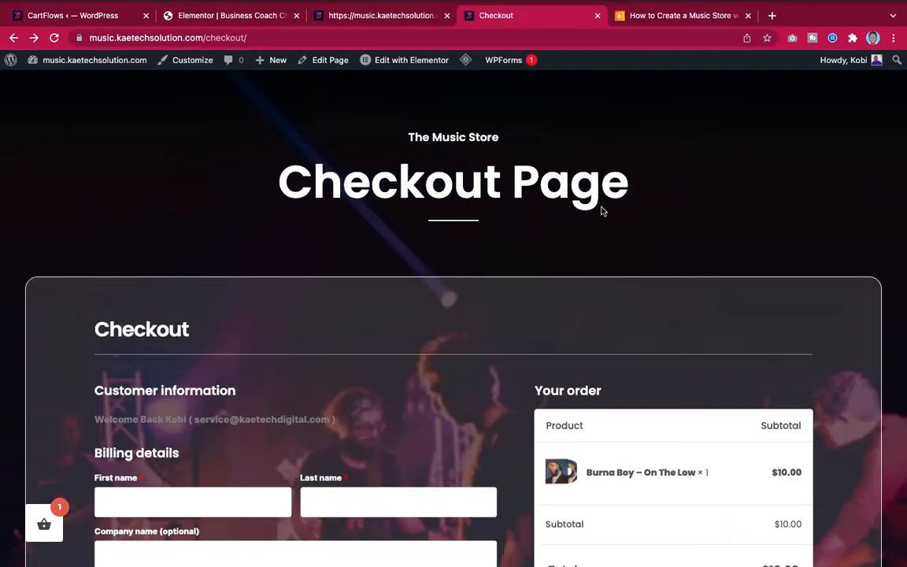
{"action": "scroll", "coordinate": [603, 208], "scroll_direction": "down", "scroll_amount": 8}
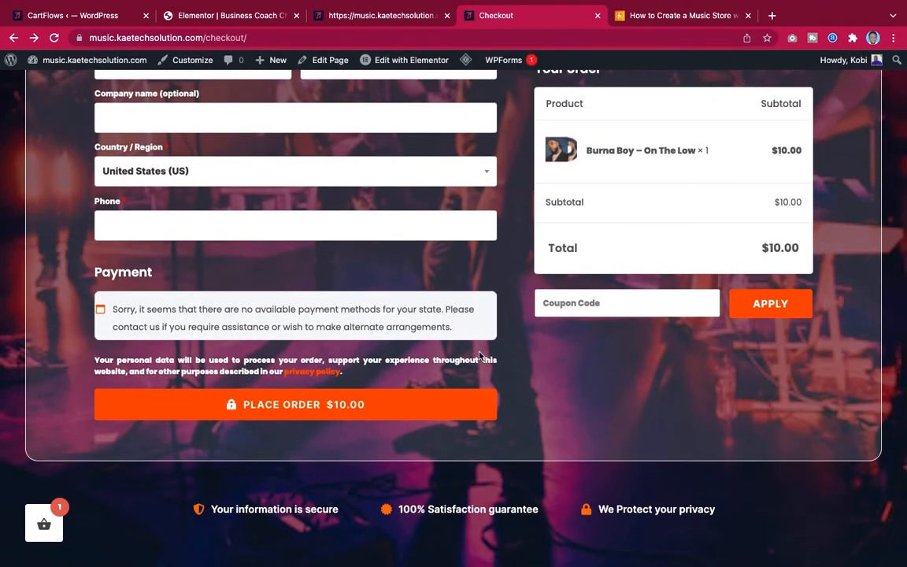
{"action": "scroll", "coordinate": [513, 404], "scroll_direction": "up", "scroll_amount": 8}
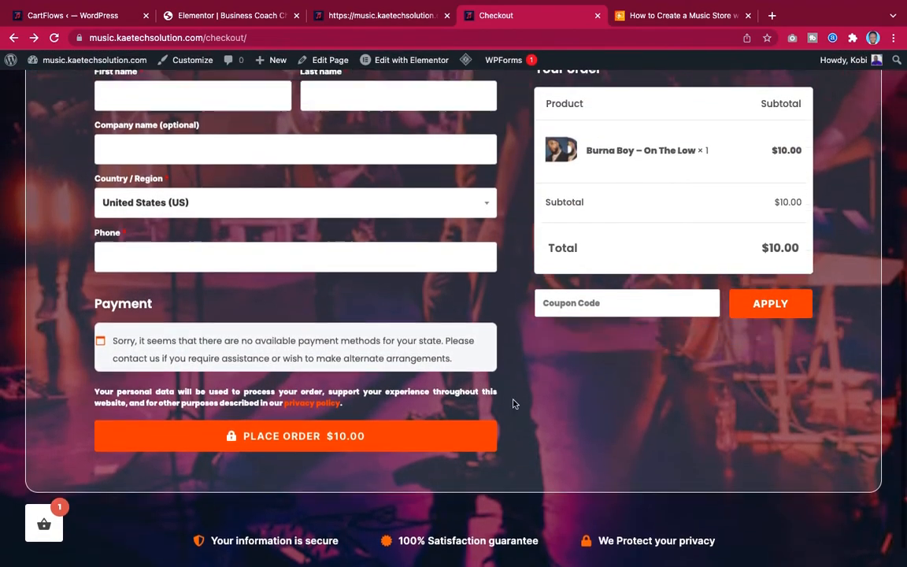
{"action": "scroll", "coordinate": [512, 404], "scroll_direction": "down", "scroll_amount": 10}
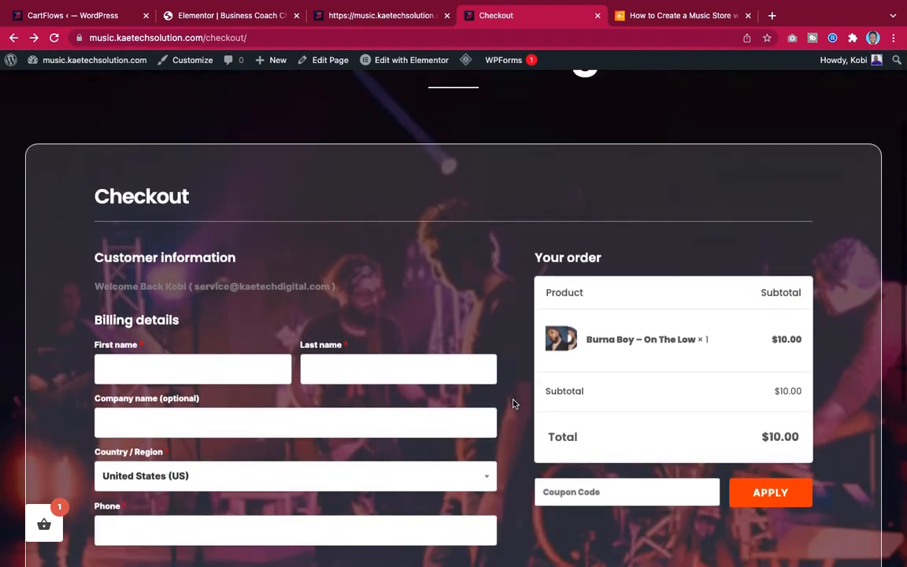
{"action": "scroll", "coordinate": [513, 404], "scroll_direction": "up", "scroll_amount": 10}
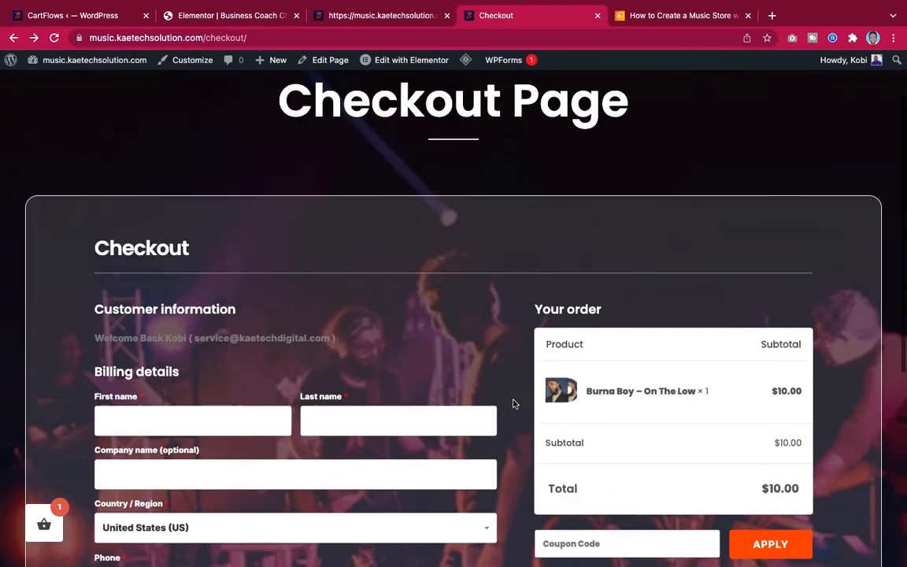
{"action": "scroll", "coordinate": [513, 404], "scroll_direction": "down", "scroll_amount": 10}
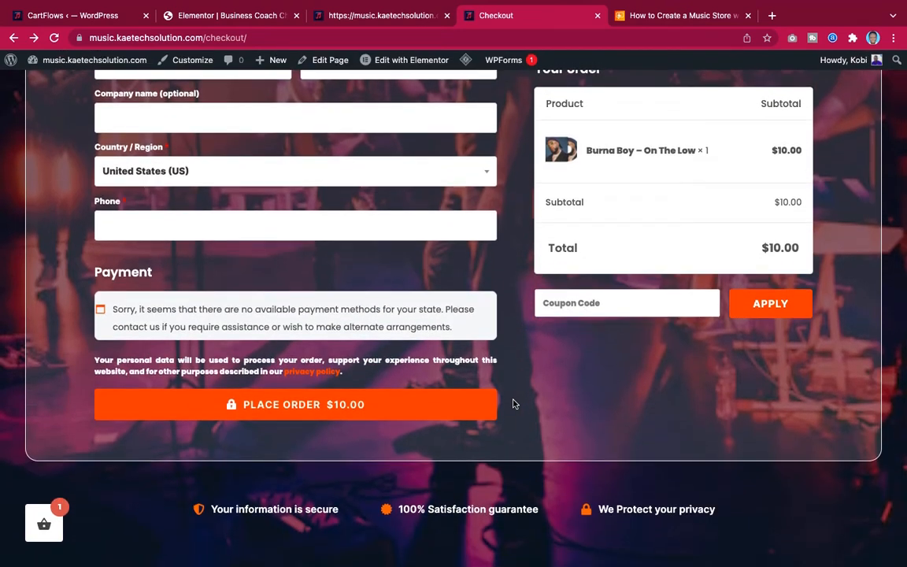
Return to the Elementor editor and inspect the checkout page in the responsive tablet preview.
{"action": "left_click", "coordinate": [207, 19]}
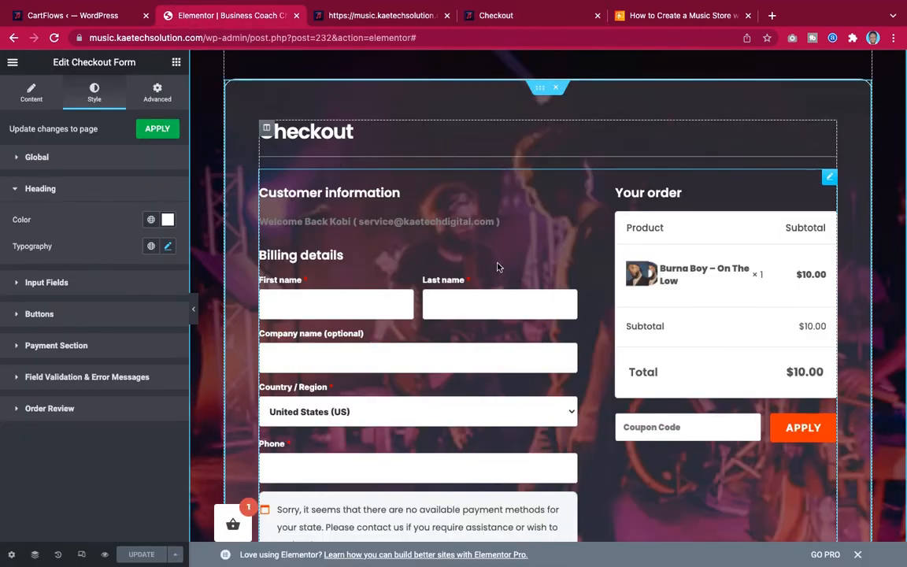
{"action": "left_click", "coordinate": [81, 556]}
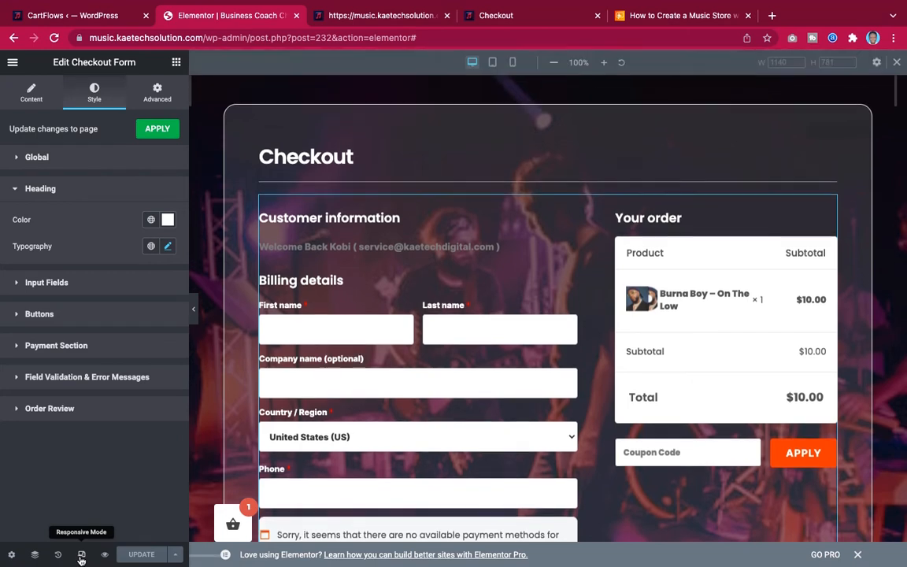
{"action": "left_click", "coordinate": [493, 63]}
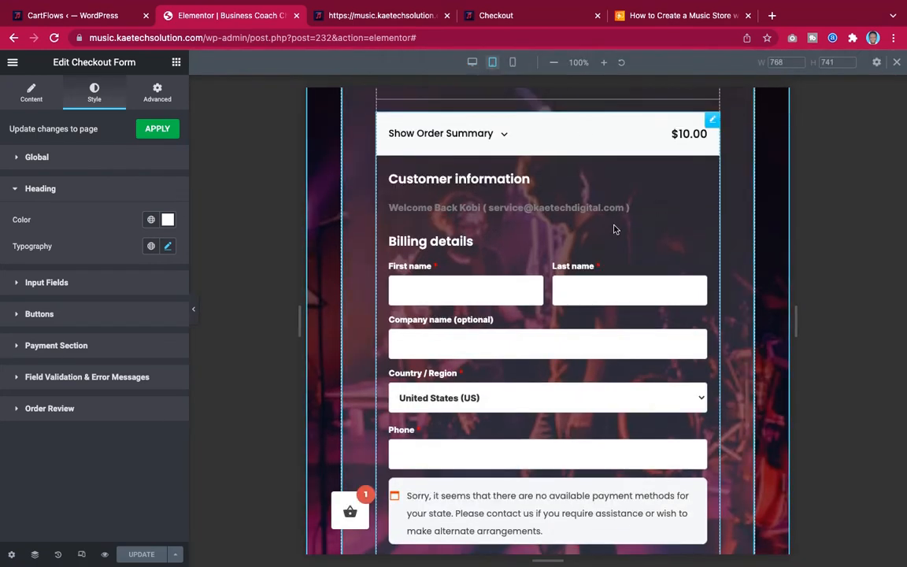
{"action": "scroll", "coordinate": [615, 229], "scroll_direction": "down", "scroll_amount": 10}
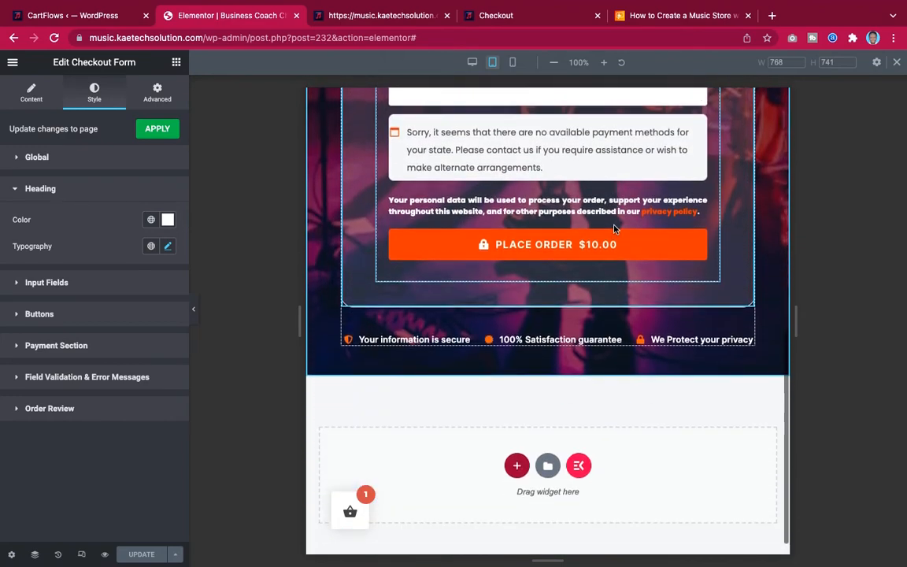
{"action": "scroll", "coordinate": [615, 229], "scroll_direction": "up", "scroll_amount": 5}
{"action": "scroll", "coordinate": [616, 229], "scroll_direction": "up", "scroll_amount": 1}
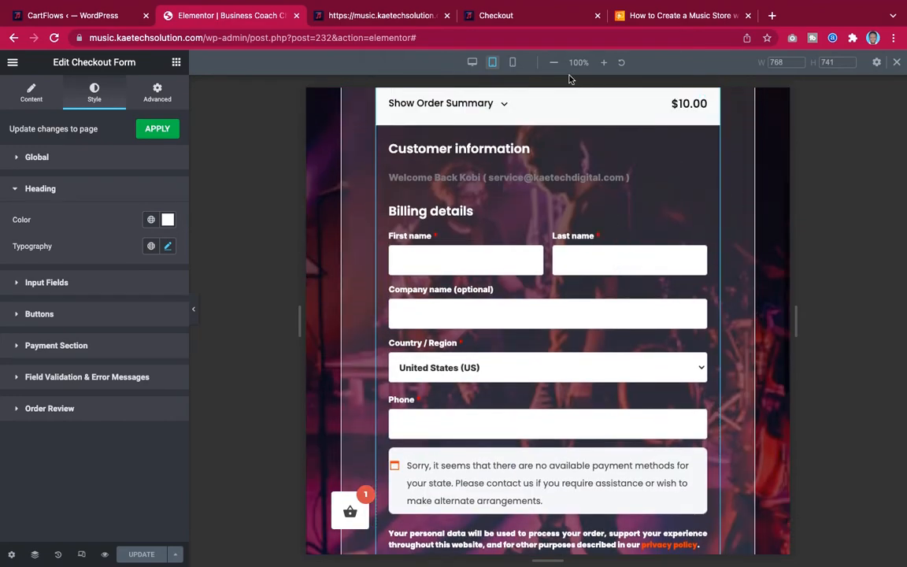
Inspect the whole checkout page in the mobile preview and restore the desktop preview.
{"action": "left_click", "coordinate": [512, 63]}
{"action": "scroll", "coordinate": [591, 167], "scroll_direction": "up", "scroll_amount": 3}
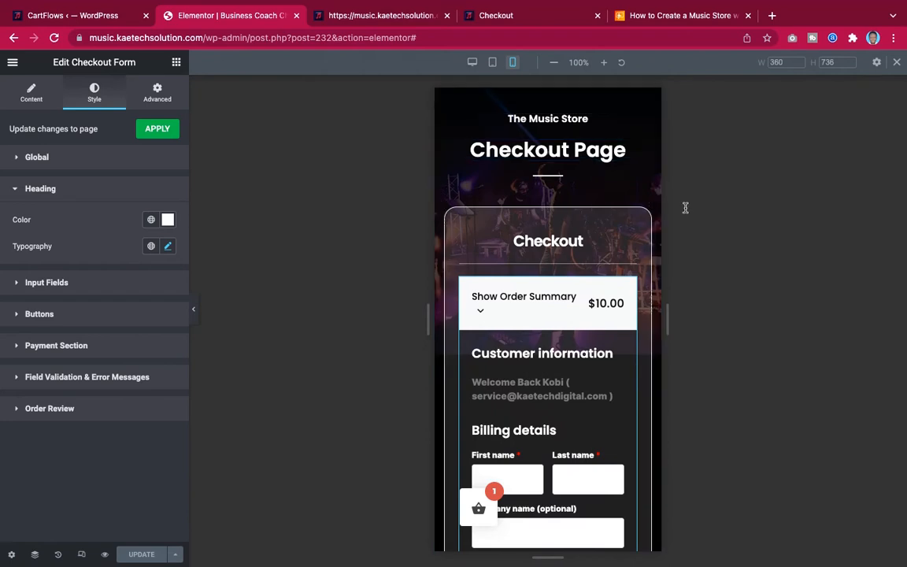
{"action": "scroll", "coordinate": [642, 218], "scroll_direction": "down", "scroll_amount": 10}
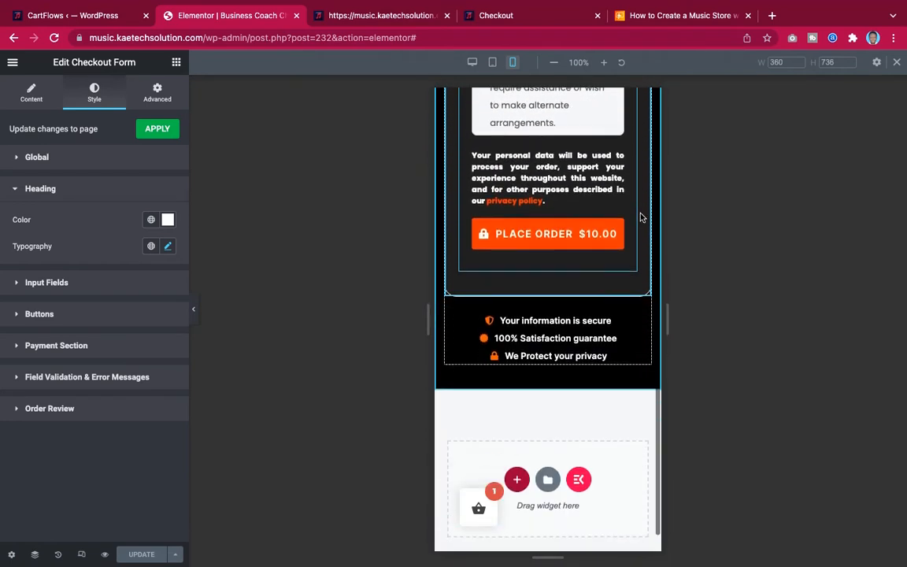
{"action": "scroll", "coordinate": [642, 218], "scroll_direction": "up", "scroll_amount": 7}
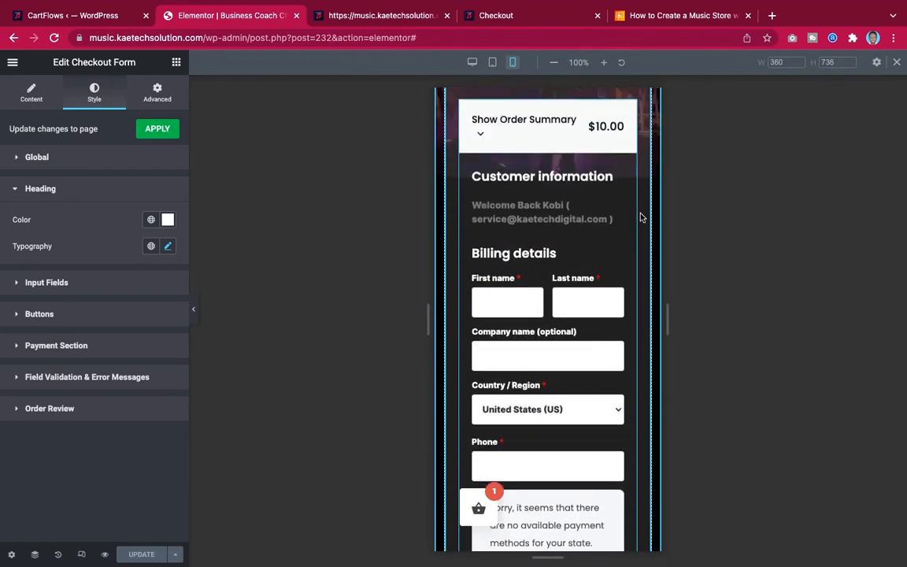
{"action": "scroll", "coordinate": [642, 217], "scroll_direction": "up", "scroll_amount": 2}
{"action": "scroll", "coordinate": [642, 218], "scroll_direction": "down", "scroll_amount": 2}
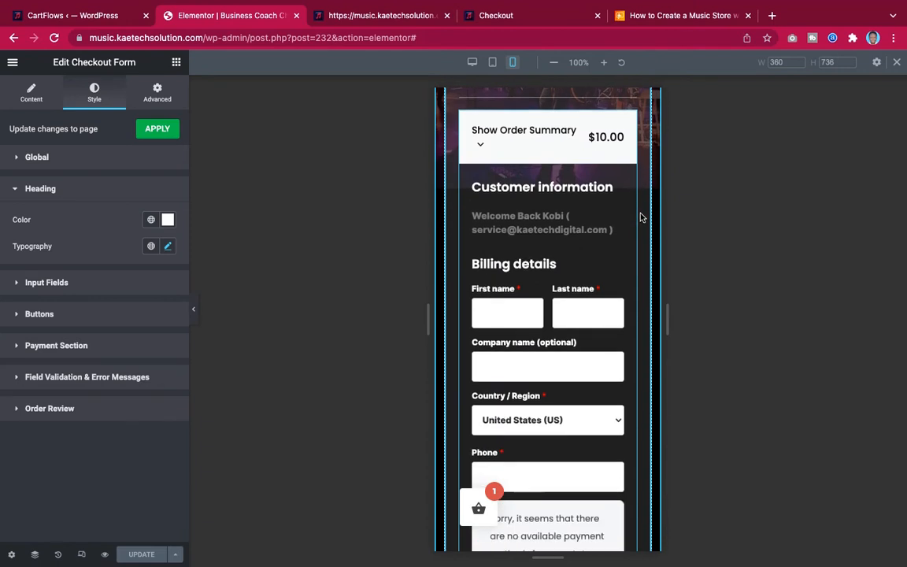
{"action": "scroll", "coordinate": [642, 217], "scroll_direction": "up", "scroll_amount": 3}
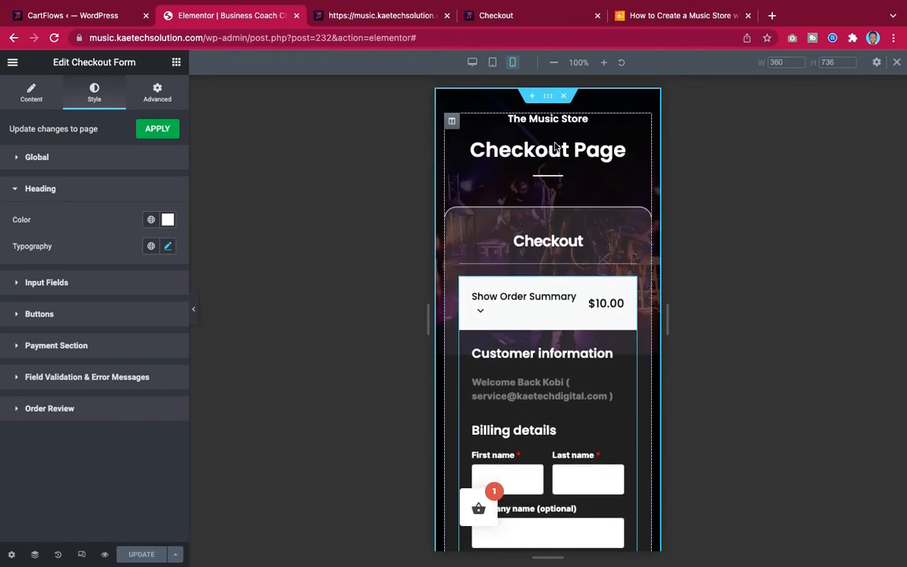
{"action": "left_click", "coordinate": [492, 63]}
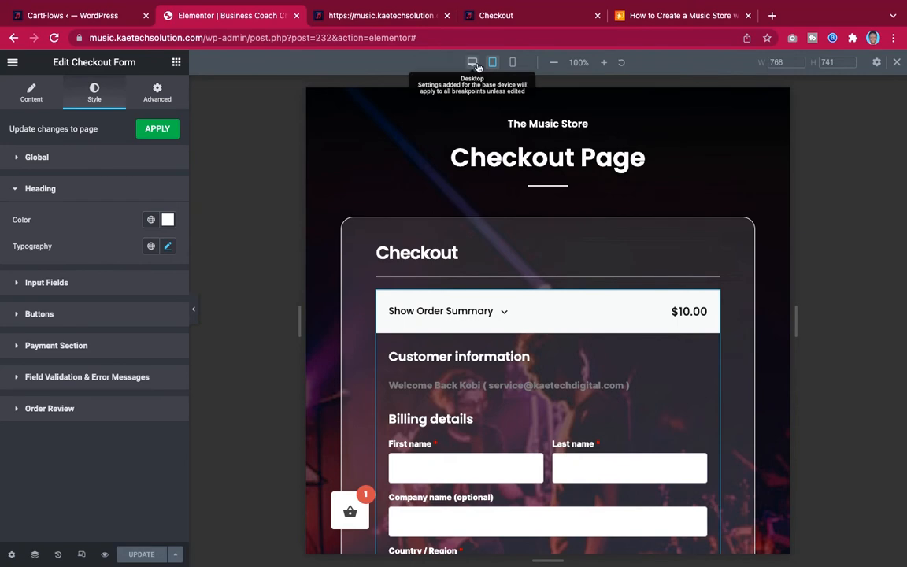
{"action": "left_click", "coordinate": [473, 63]}
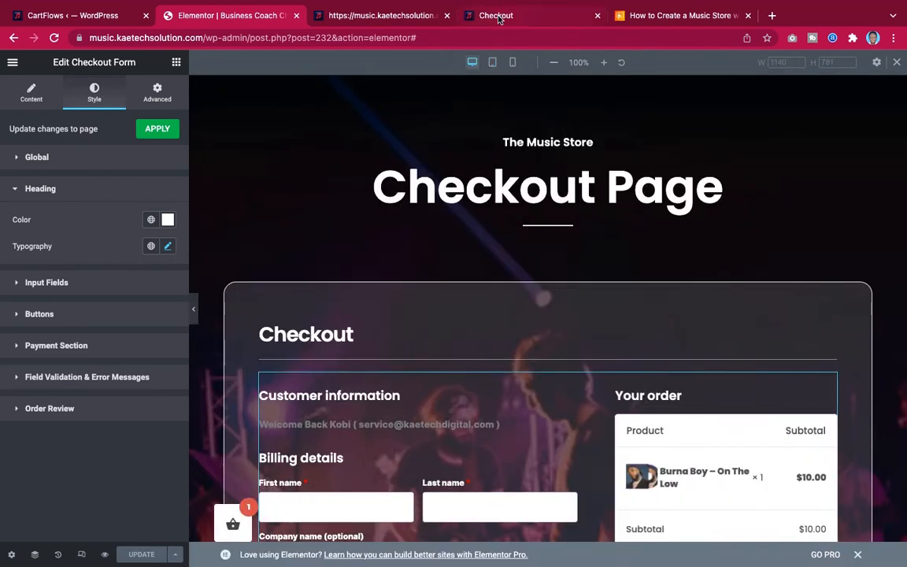
Recheck the published checkout page's form and order summary, and highlight the "checkout/" part of its web address.
{"action": "left_click", "coordinate": [488, 16]}
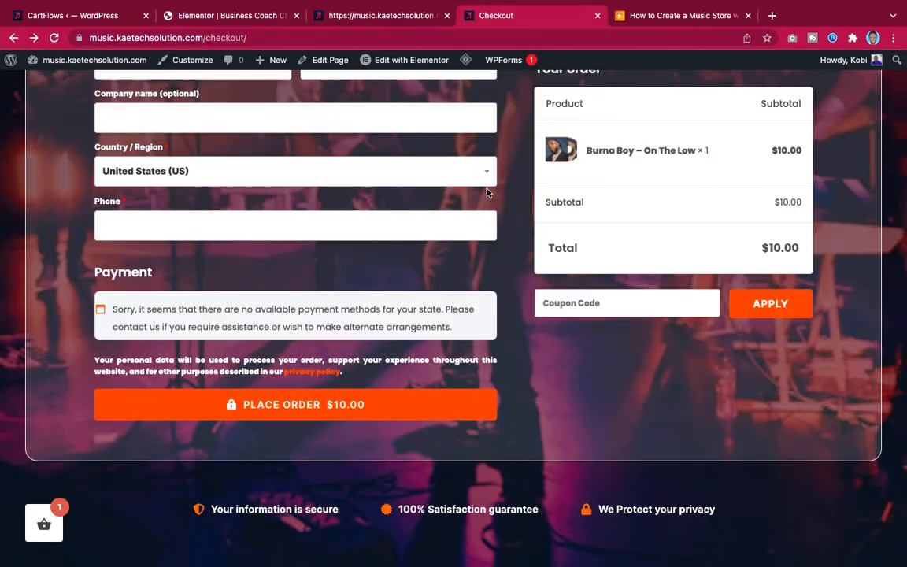
{"action": "scroll", "coordinate": [438, 169], "scroll_direction": "up", "scroll_amount": 10}
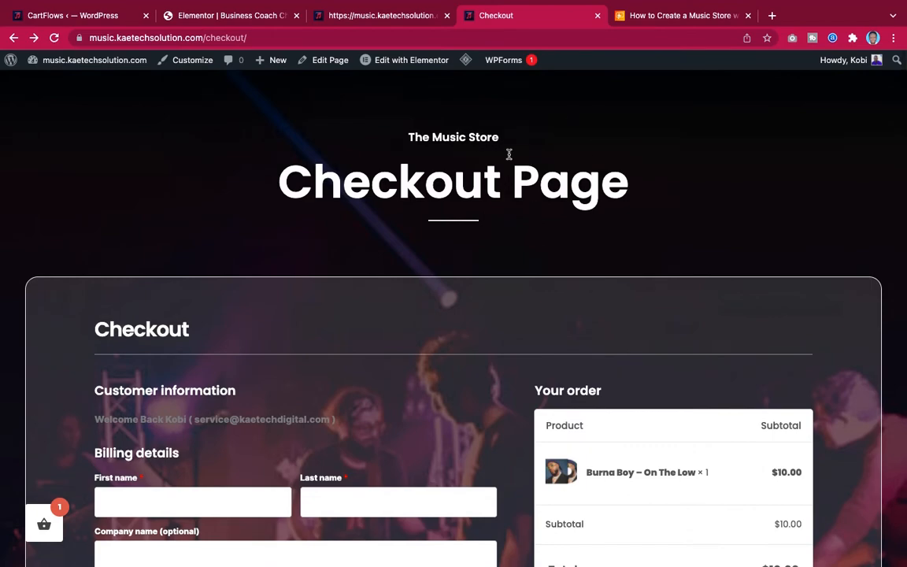
{"action": "scroll", "coordinate": [508, 154], "scroll_direction": "down", "scroll_amount": 6}
{"action": "scroll", "coordinate": [471, 175], "scroll_direction": "up", "scroll_amount": 2}
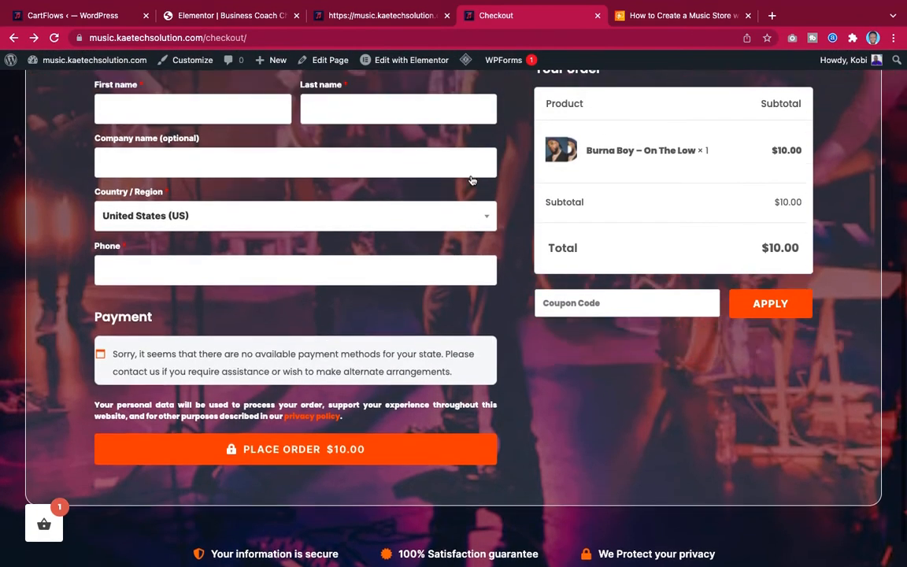
{"action": "scroll", "coordinate": [472, 178], "scroll_direction": "down", "scroll_amount": 1}
{"action": "scroll", "coordinate": [471, 179], "scroll_direction": "up", "scroll_amount": 6}
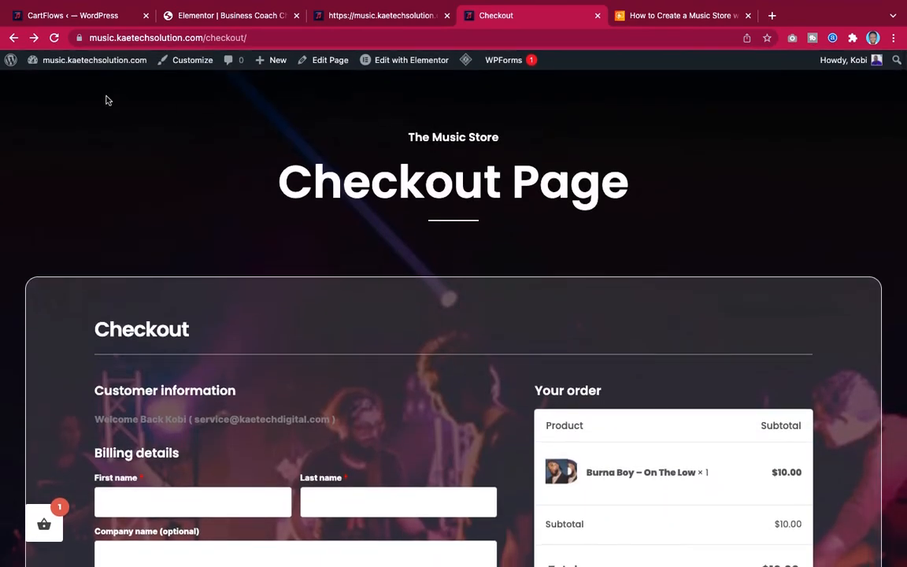
{"action": "left_click", "coordinate": [283, 37]}
{"action": "left_click", "coordinate": [282, 37]}
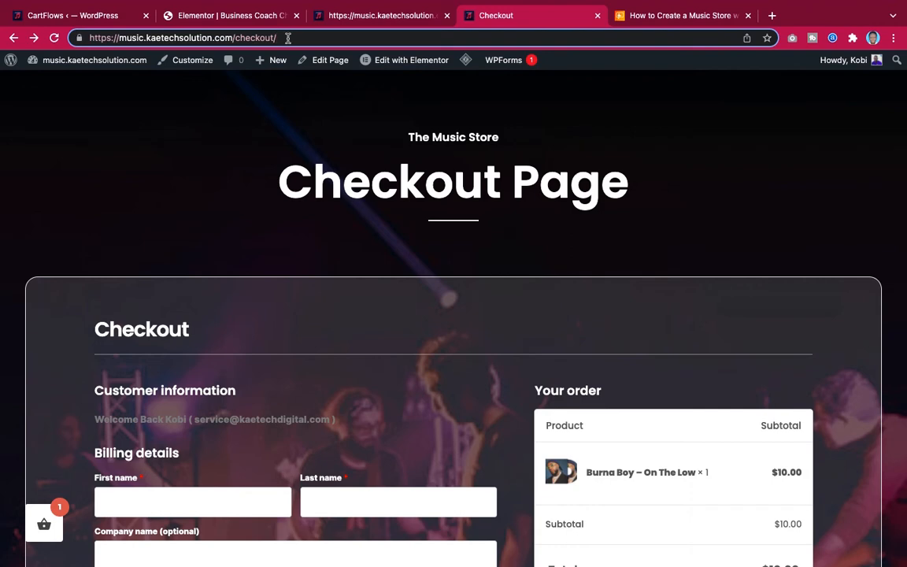
{"action": "left_click_drag", "start_coordinate": [288, 38], "coordinate": [234, 36]}
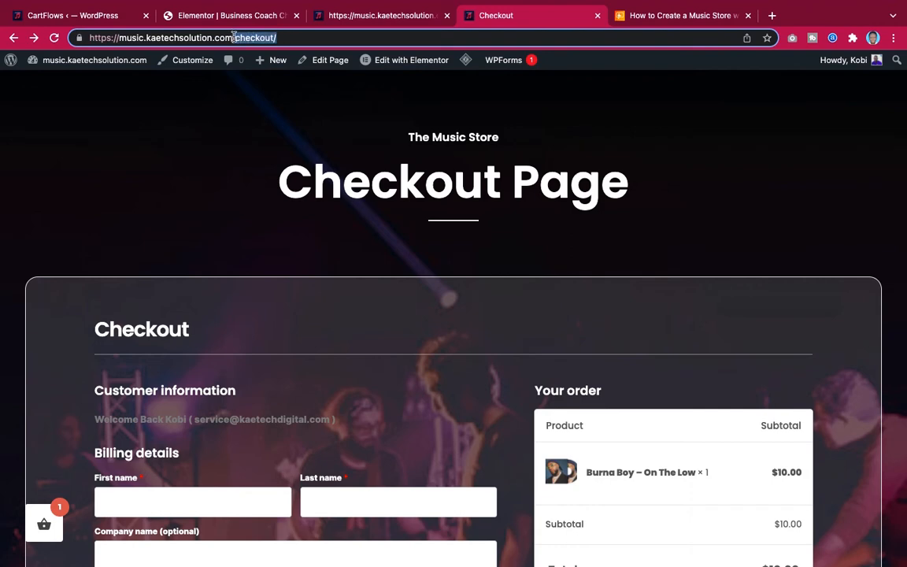
Look over the music store's homepage and open the Music Shop page from its site navigation.
{"action": "left_click", "coordinate": [368, 20]}
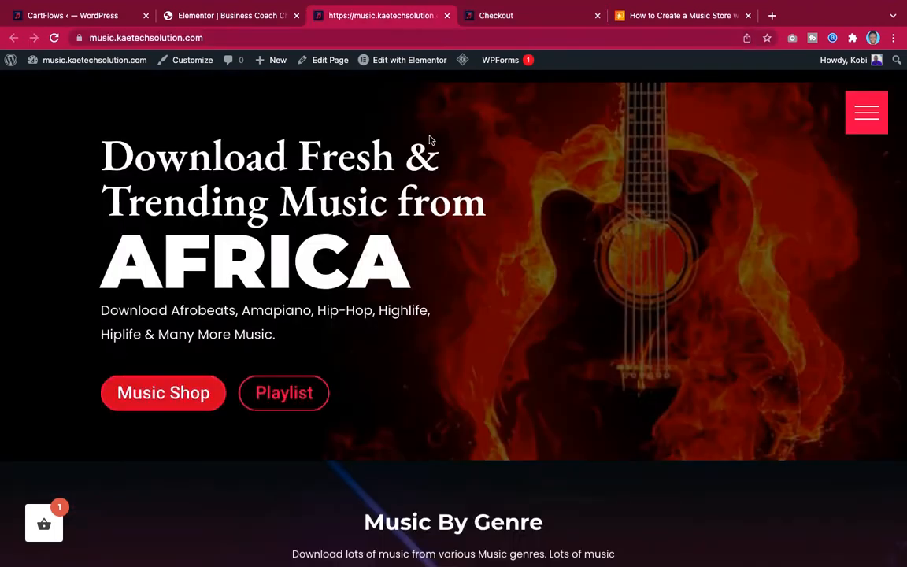
{"action": "scroll", "coordinate": [526, 242], "scroll_direction": "down", "scroll_amount": 5}
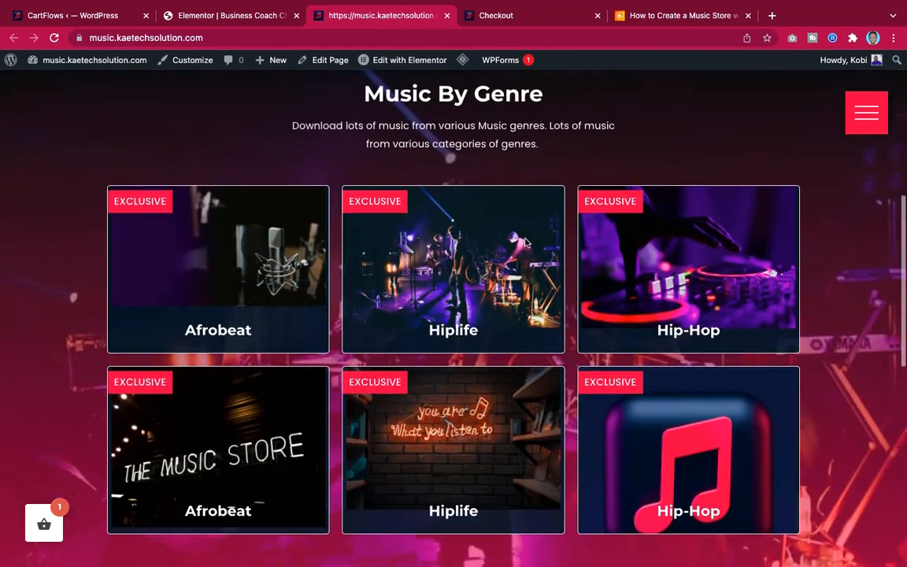
{"action": "scroll", "coordinate": [527, 243], "scroll_direction": "up", "scroll_amount": 5}
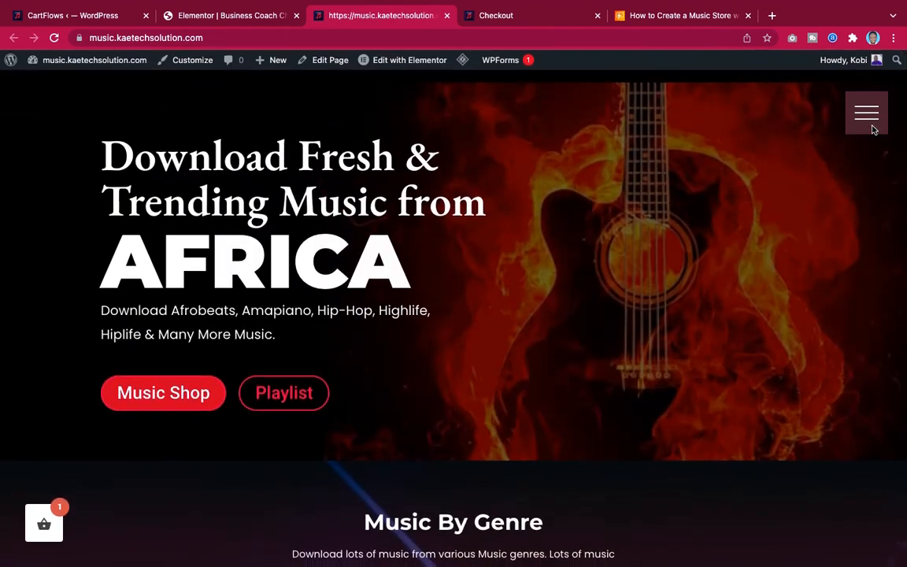
{"action": "left_click", "coordinate": [872, 126]}
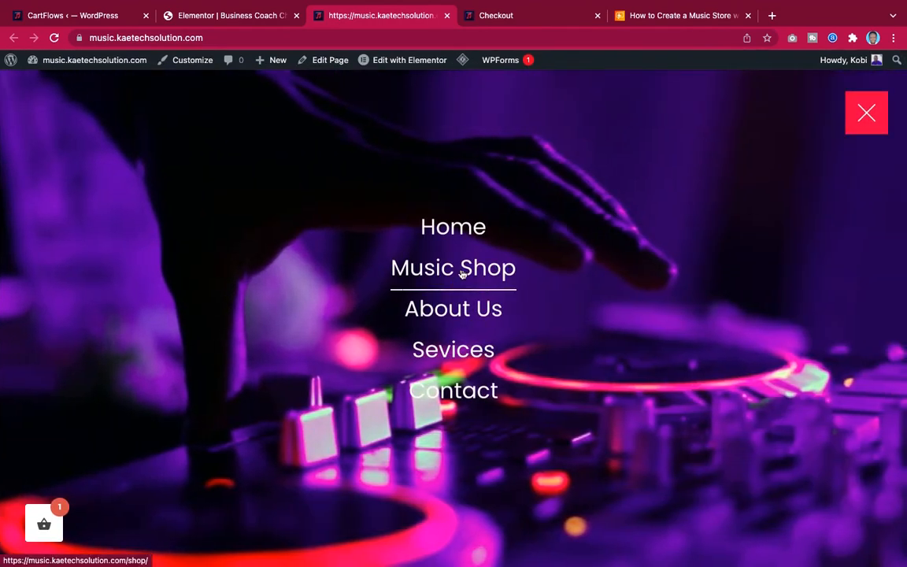
{"action": "left_click", "coordinate": [462, 269]}
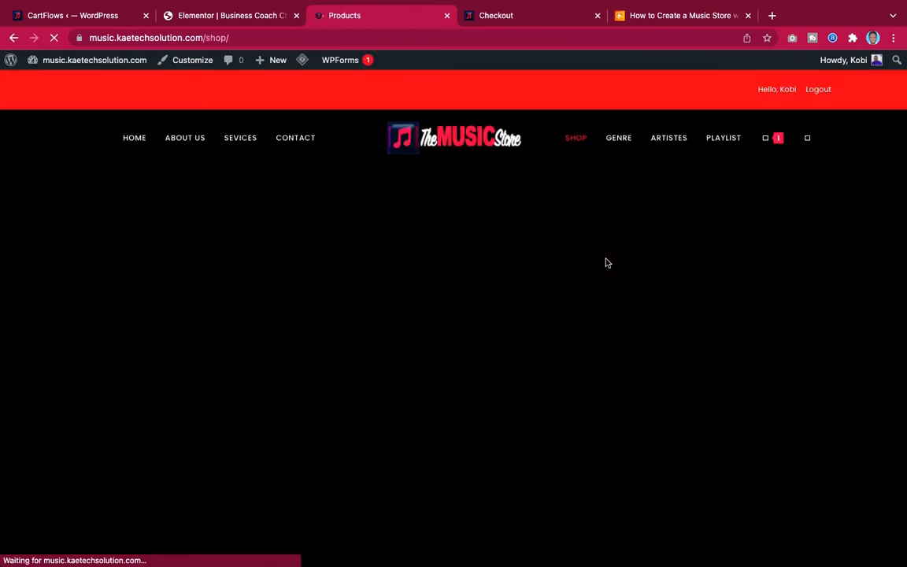
Add the "Davido – If" track to the cart from the shop page and close the shopping cart popup.
{"action": "scroll", "coordinate": [606, 336], "scroll_direction": "down", "scroll_amount": 5}
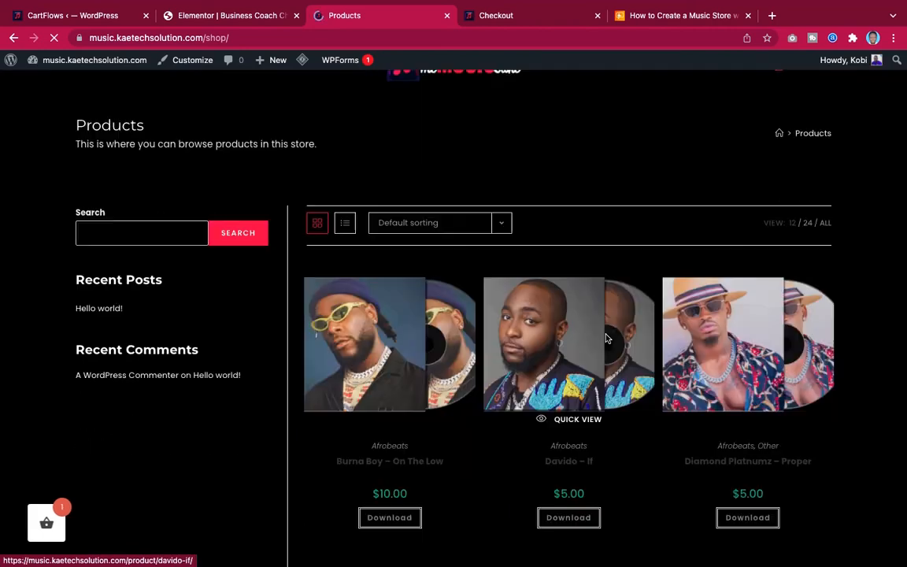
{"action": "scroll", "coordinate": [606, 338], "scroll_direction": "up", "scroll_amount": 2}
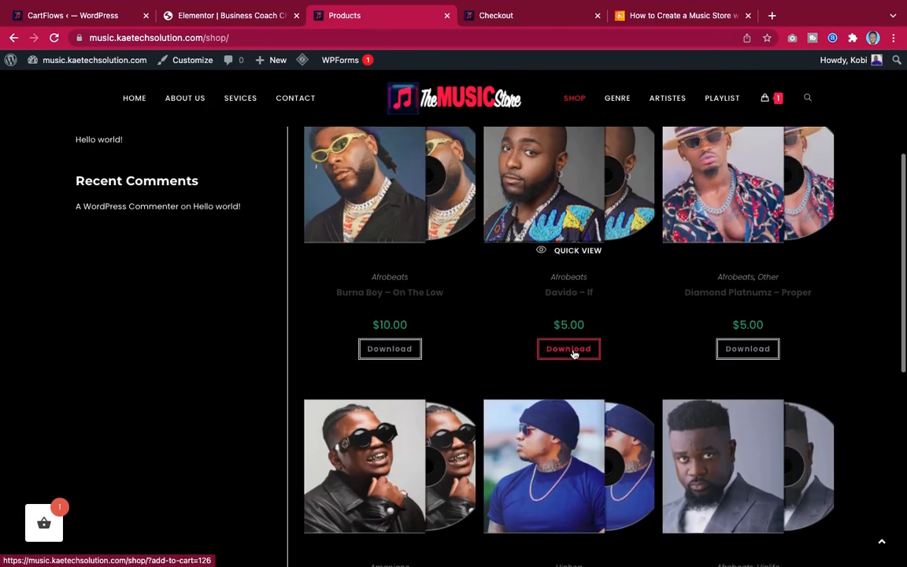
{"action": "left_click", "coordinate": [574, 353]}
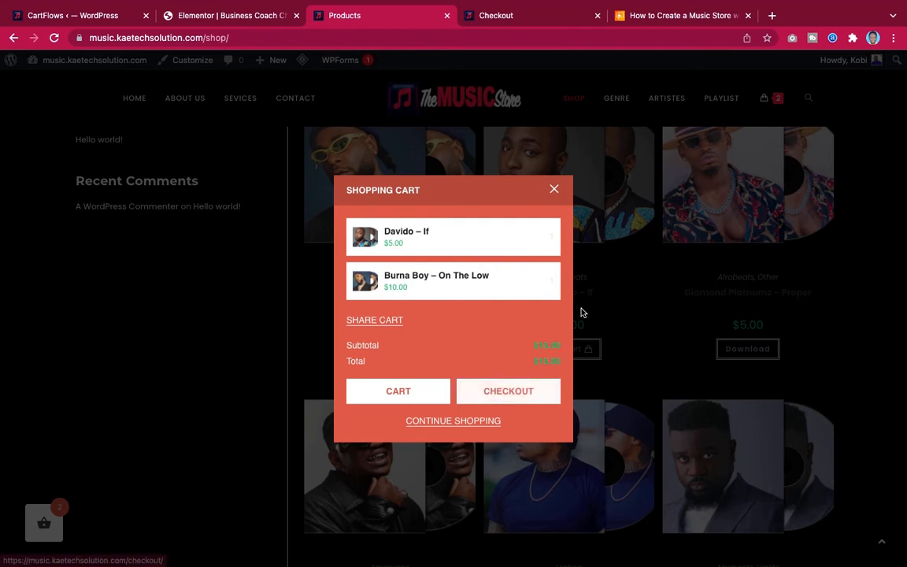
{"action": "left_click", "coordinate": [554, 190]}
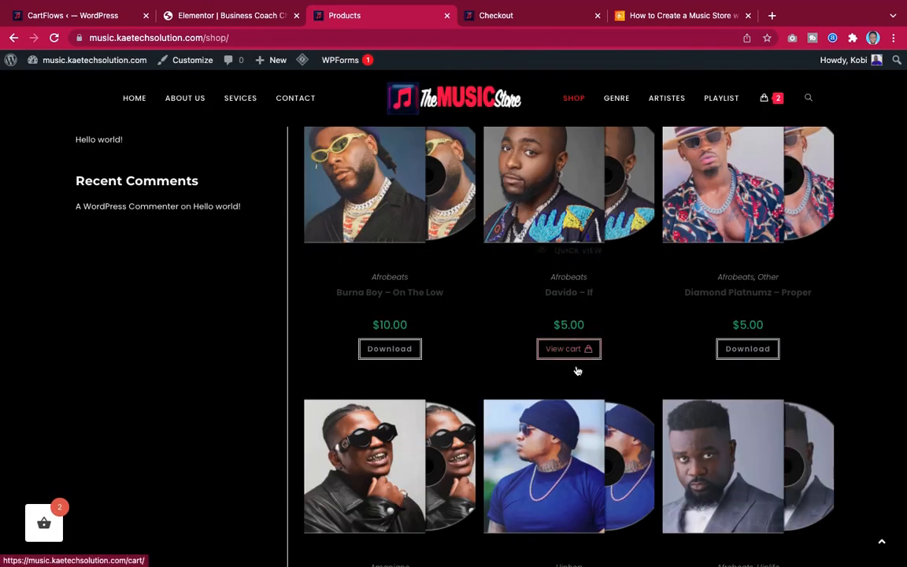
Glance at the published checkout page, then open the WooCommerce settings in the WordPress admin.
{"action": "left_click", "coordinate": [540, 18]}
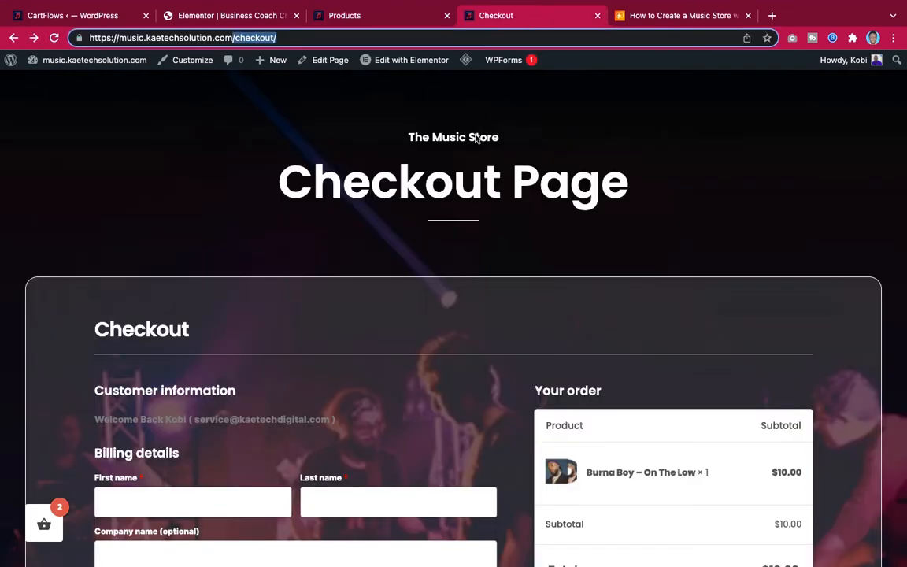
{"action": "left_click", "coordinate": [90, 17]}
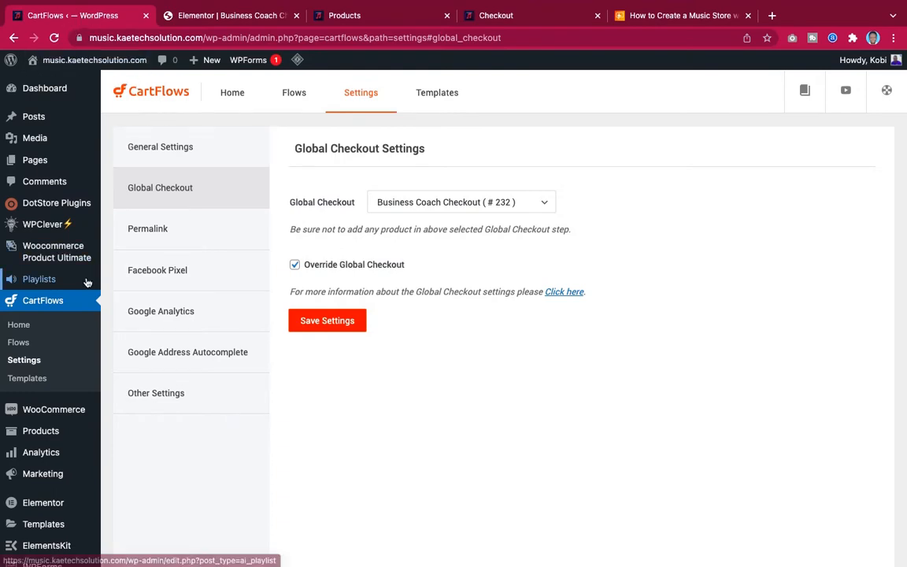
{"action": "scroll", "coordinate": [25, 403], "scroll_direction": "down", "scroll_amount": 2}
{"action": "scroll", "coordinate": [31, 378], "scroll_direction": "down", "scroll_amount": 1}
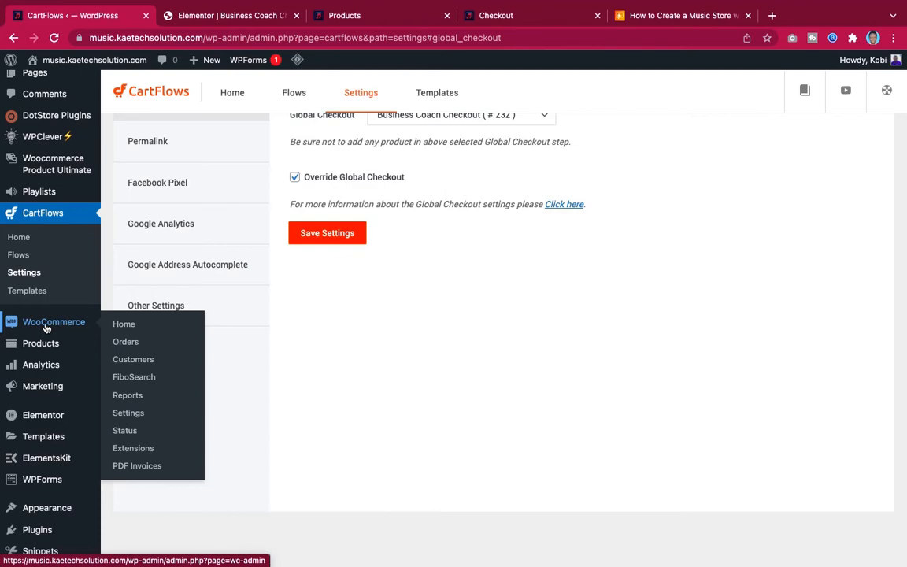
{"action": "left_click", "coordinate": [128, 413]}
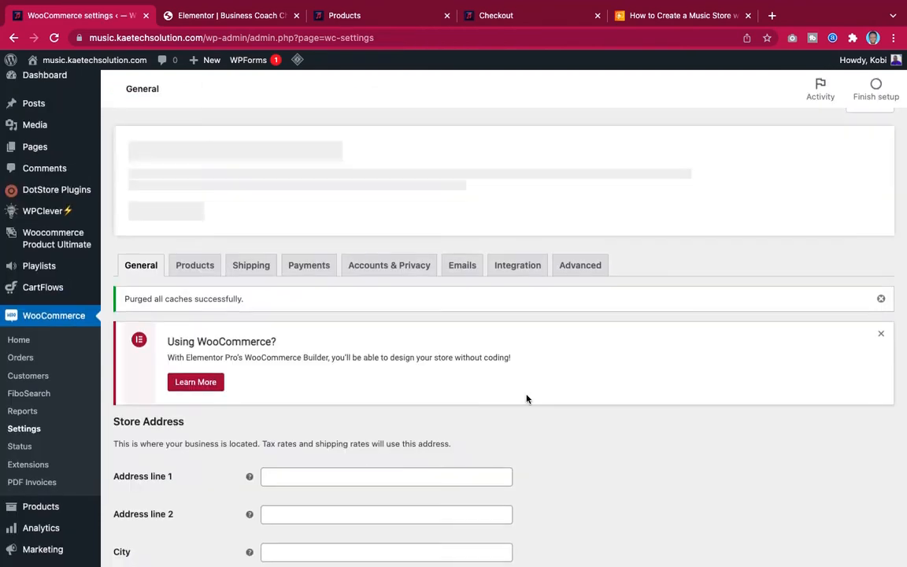
Examine the WooCommerce general settings, covering the store address, general options and currency options.
{"action": "scroll", "coordinate": [527, 398], "scroll_direction": "down", "scroll_amount": 5}
{"action": "scroll", "coordinate": [527, 398], "scroll_direction": "up", "scroll_amount": 3}
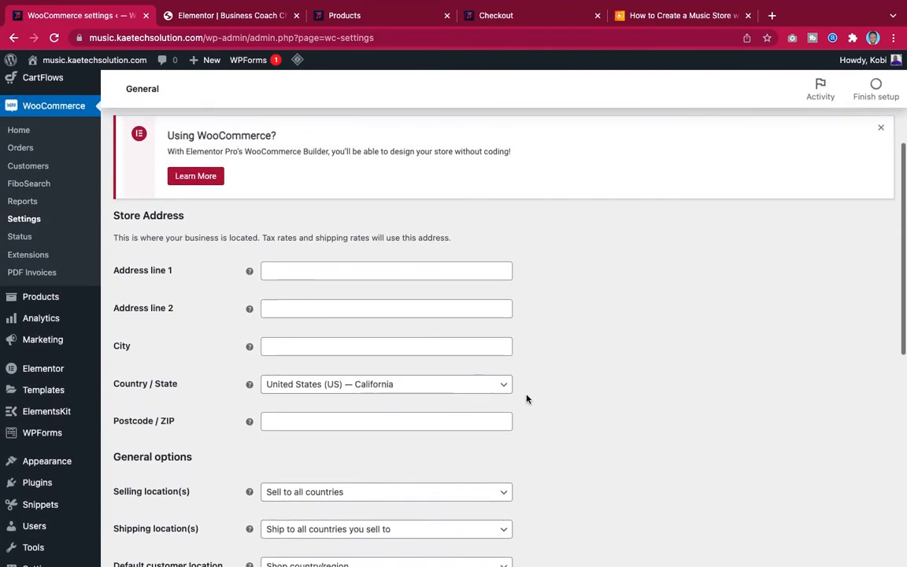
{"action": "scroll", "coordinate": [527, 397], "scroll_direction": "down", "scroll_amount": 2}
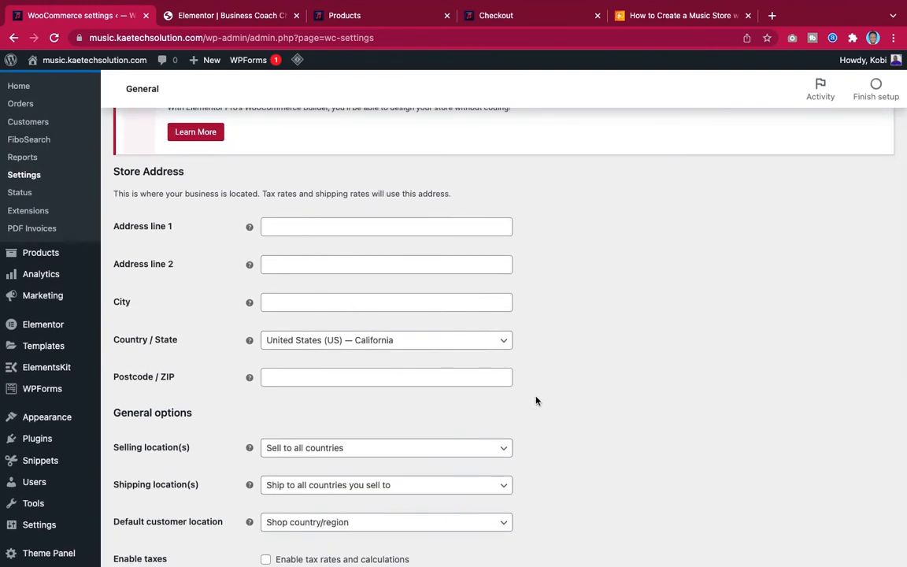
{"action": "scroll", "coordinate": [536, 399], "scroll_direction": "down", "scroll_amount": 5}
{"action": "scroll", "coordinate": [536, 401], "scroll_direction": "up", "scroll_amount": 5}
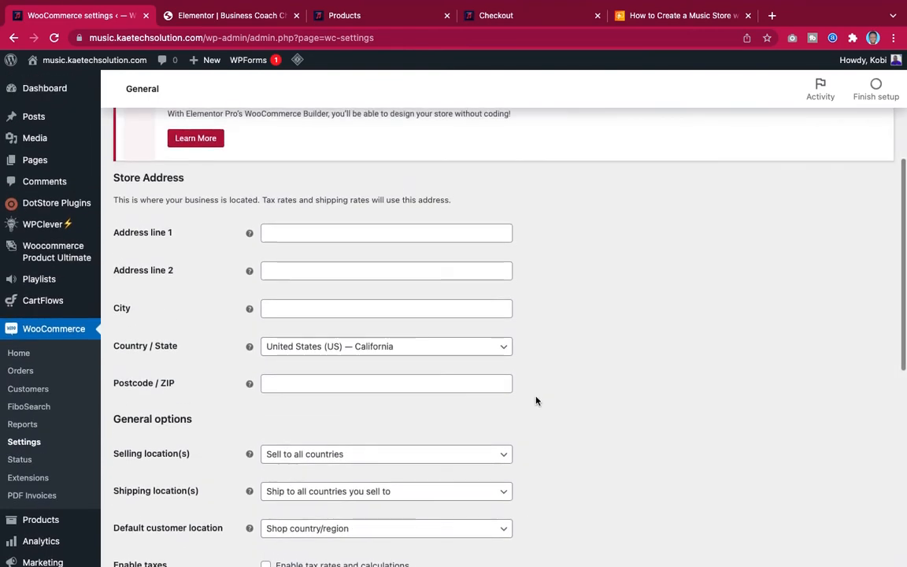
{"action": "scroll", "coordinate": [537, 401], "scroll_direction": "down", "scroll_amount": 1}
{"action": "scroll", "coordinate": [536, 401], "scroll_direction": "up", "scroll_amount": 1}
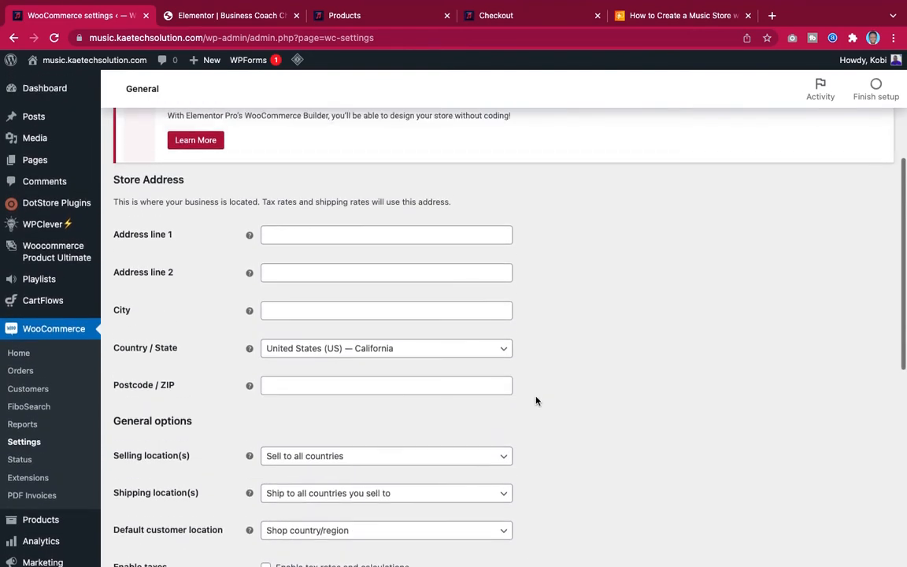
{"action": "scroll", "coordinate": [537, 400], "scroll_direction": "up", "scroll_amount": 5}
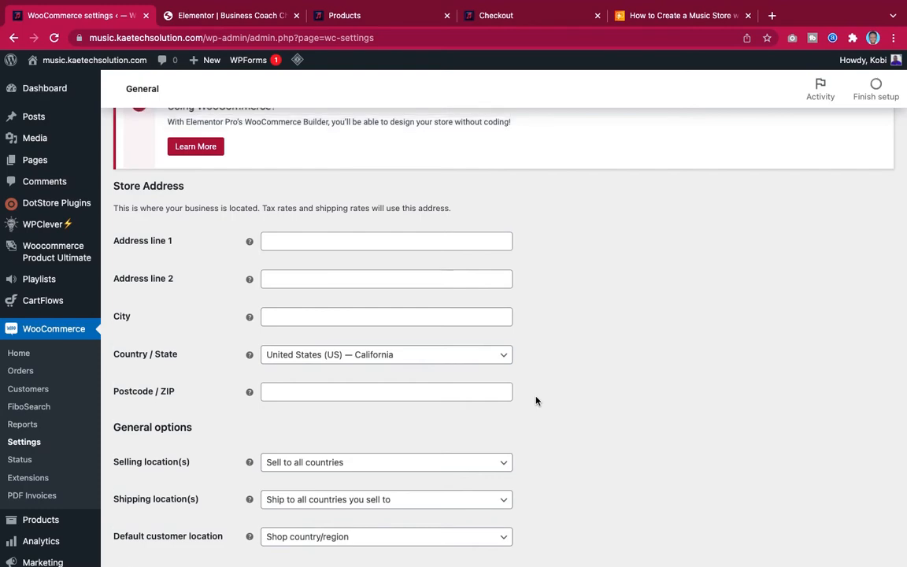
{"action": "scroll", "coordinate": [537, 399], "scroll_direction": "down", "scroll_amount": 4}
{"action": "scroll", "coordinate": [550, 357], "scroll_direction": "down", "scroll_amount": 4}
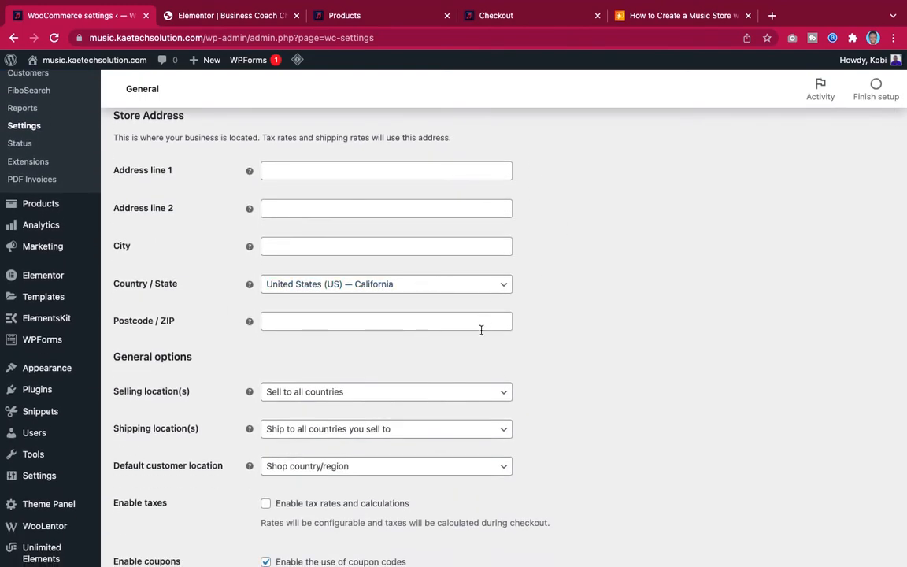
{"action": "scroll", "coordinate": [617, 356], "scroll_direction": "down", "scroll_amount": 10}
{"action": "scroll", "coordinate": [617, 356], "scroll_direction": "up", "scroll_amount": 1}
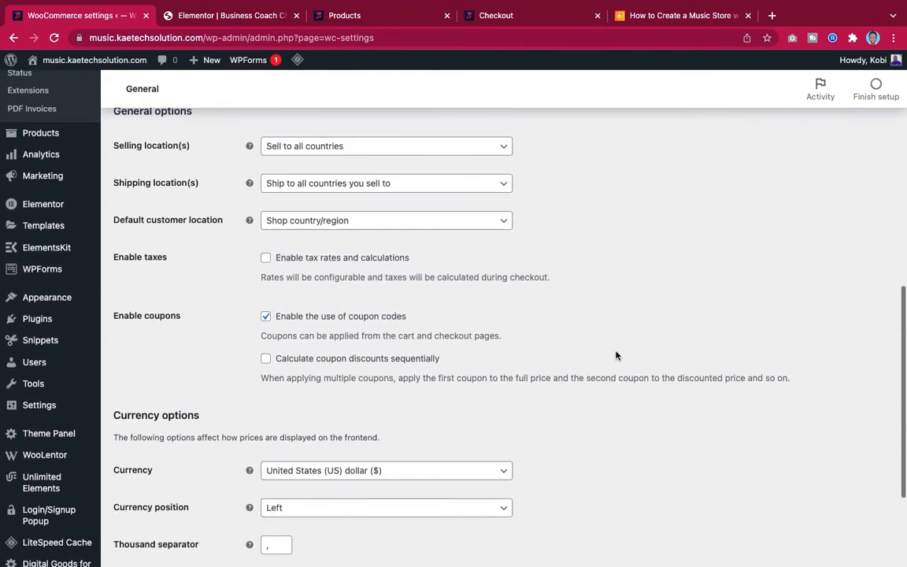
{"action": "scroll", "coordinate": [616, 356], "scroll_direction": "down", "scroll_amount": 2}
{"action": "scroll", "coordinate": [616, 356], "scroll_direction": "up", "scroll_amount": 15}
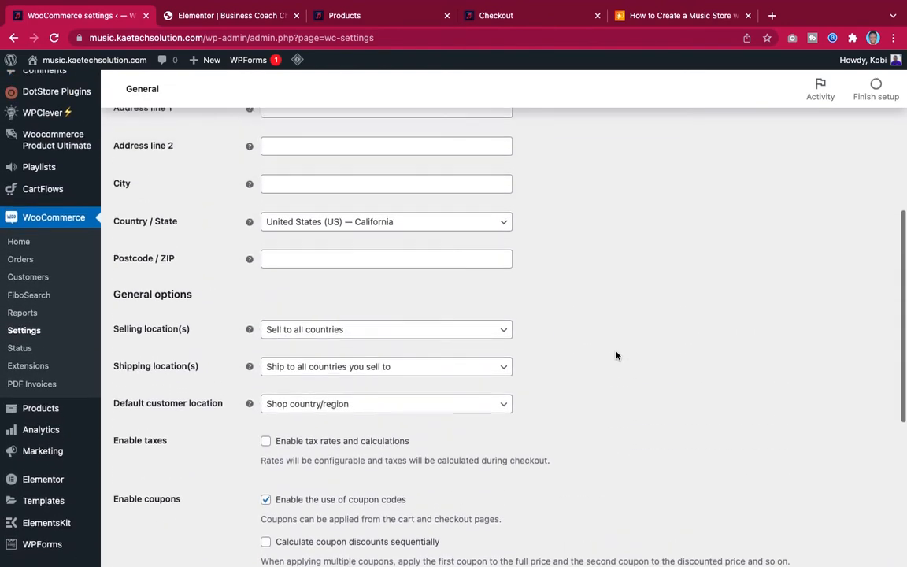
{"action": "scroll", "coordinate": [617, 356], "scroll_direction": "up", "scroll_amount": 2}
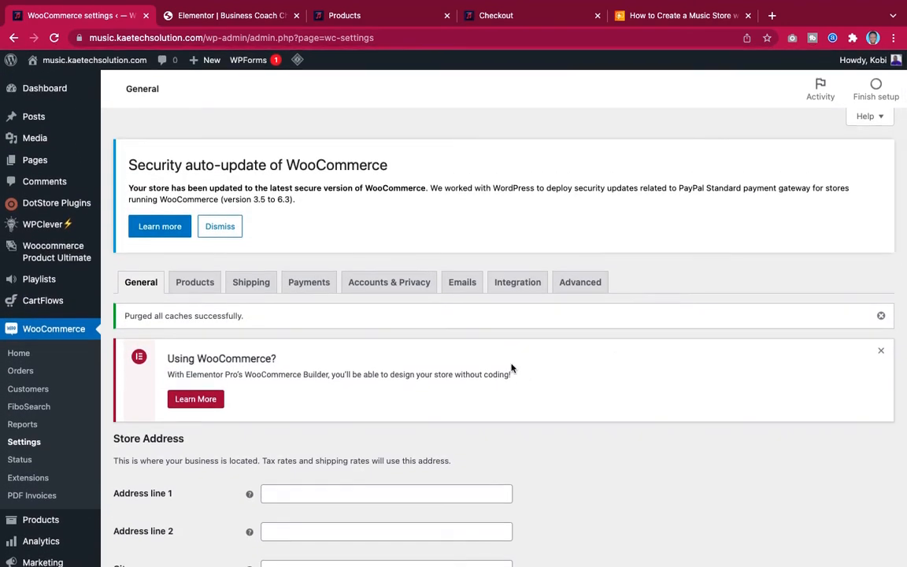
{"action": "scroll", "coordinate": [292, 370], "scroll_direction": "down", "scroll_amount": 2}
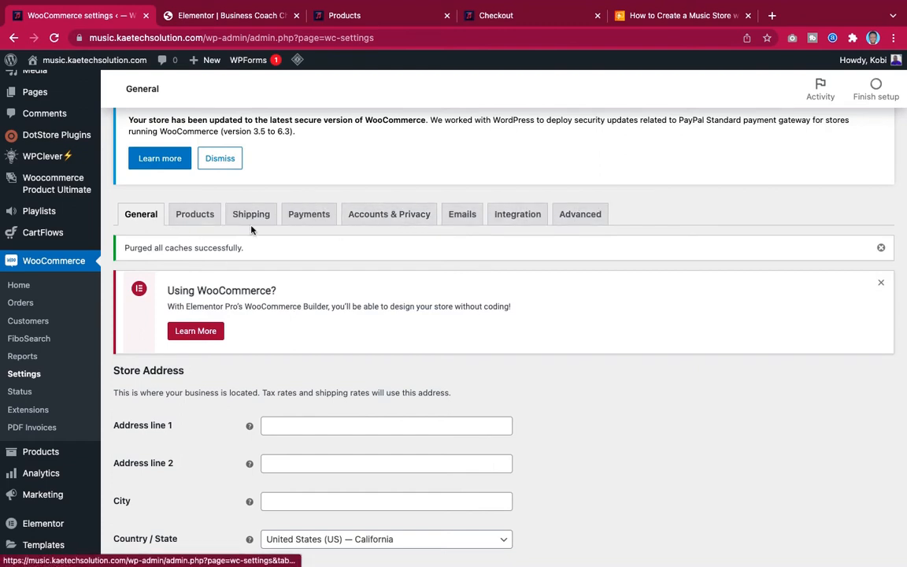
In the WooCommerce product settings, enable redirecting to the cart page after successful addition and disable AJAX add to cart buttons on archives.
{"action": "left_click", "coordinate": [194, 222]}
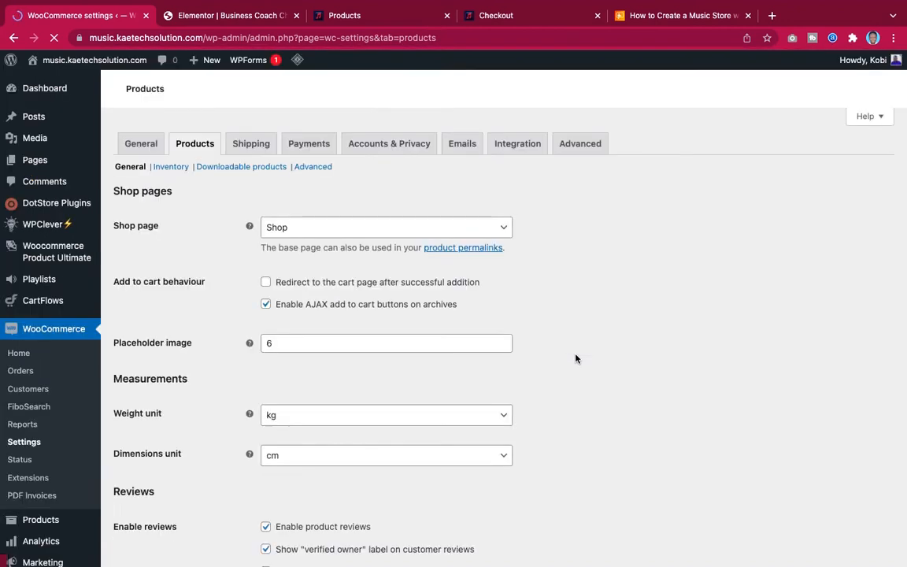
{"action": "scroll", "coordinate": [575, 358], "scroll_direction": "down", "scroll_amount": 1}
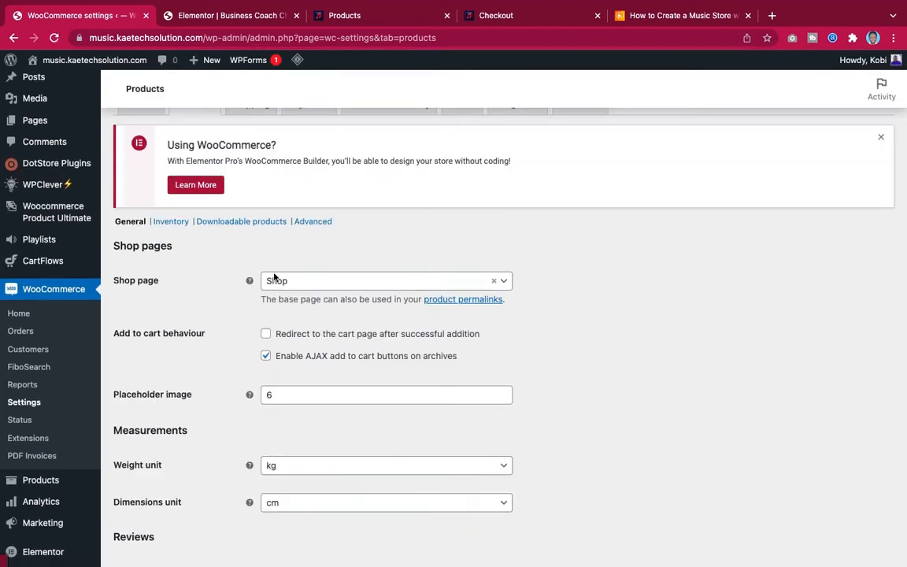
{"action": "scroll", "coordinate": [227, 331], "scroll_direction": "down", "scroll_amount": 3}
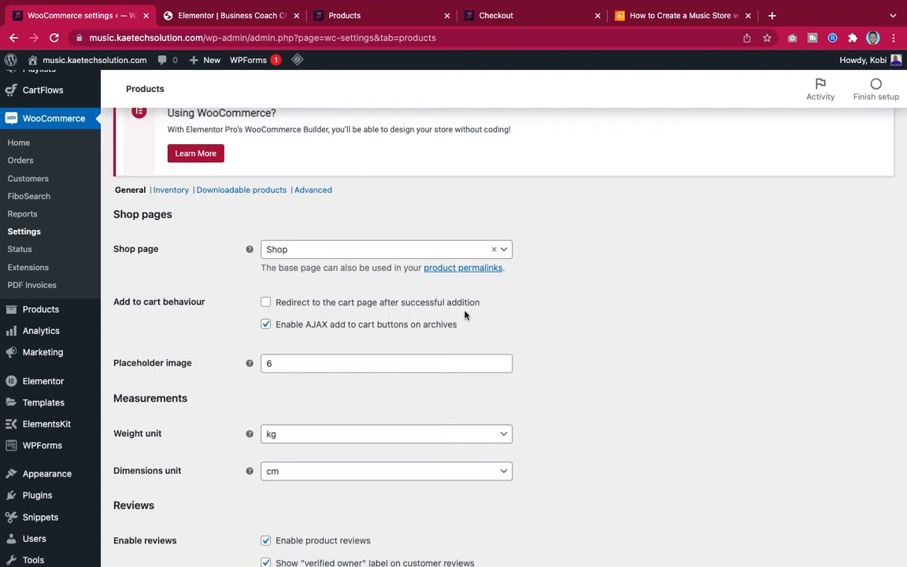
{"action": "left_click", "coordinate": [266, 303]}
{"action": "scroll", "coordinate": [586, 389], "scroll_direction": "down", "scroll_amount": 1}
{"action": "scroll", "coordinate": [586, 389], "scroll_direction": "down", "scroll_amount": 2}
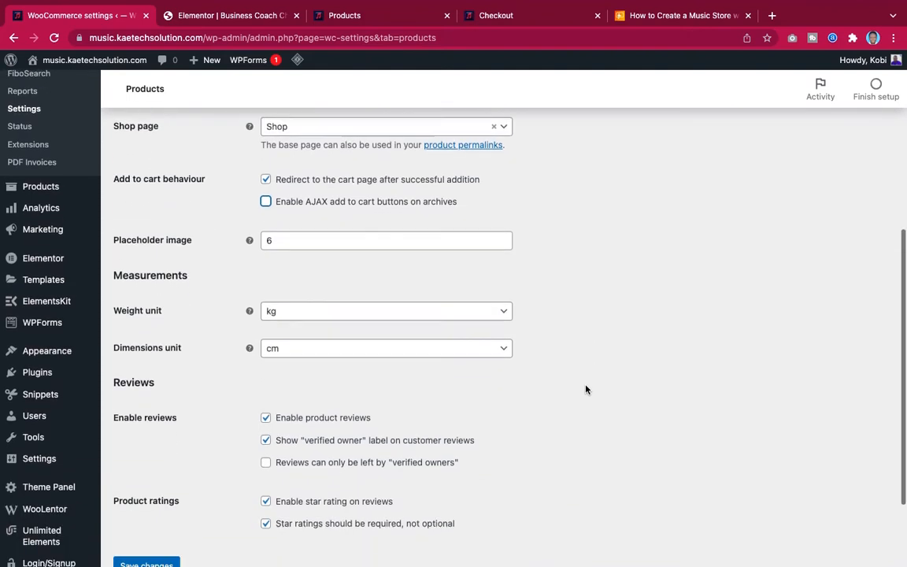
{"action": "scroll", "coordinate": [586, 389], "scroll_direction": "down", "scroll_amount": 1}
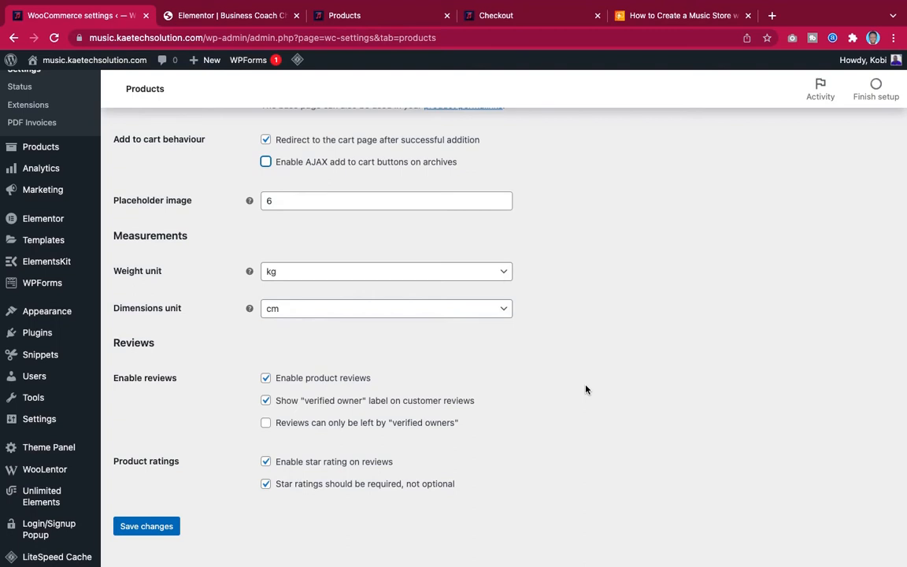
{"action": "scroll", "coordinate": [585, 389], "scroll_direction": "up", "scroll_amount": 3}
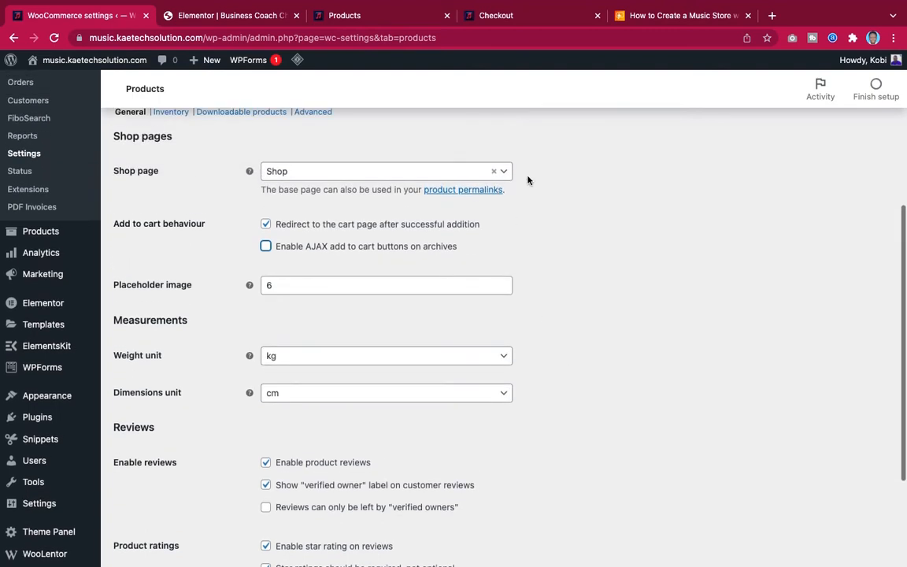
Return to the shop, view the "Burna Boy – On The Low" product page and open that product for editing.
{"action": "left_click", "coordinate": [372, 22]}
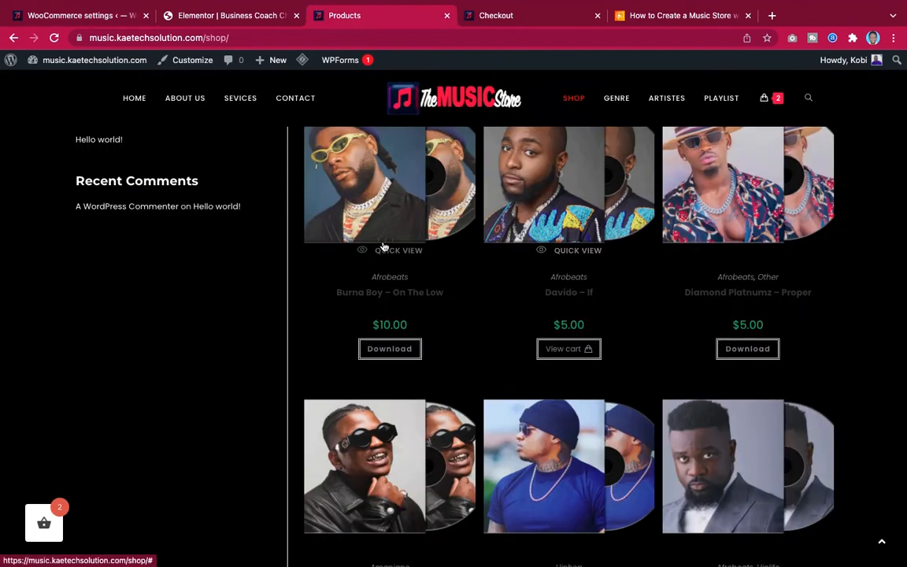
{"action": "left_click", "coordinate": [405, 297]}
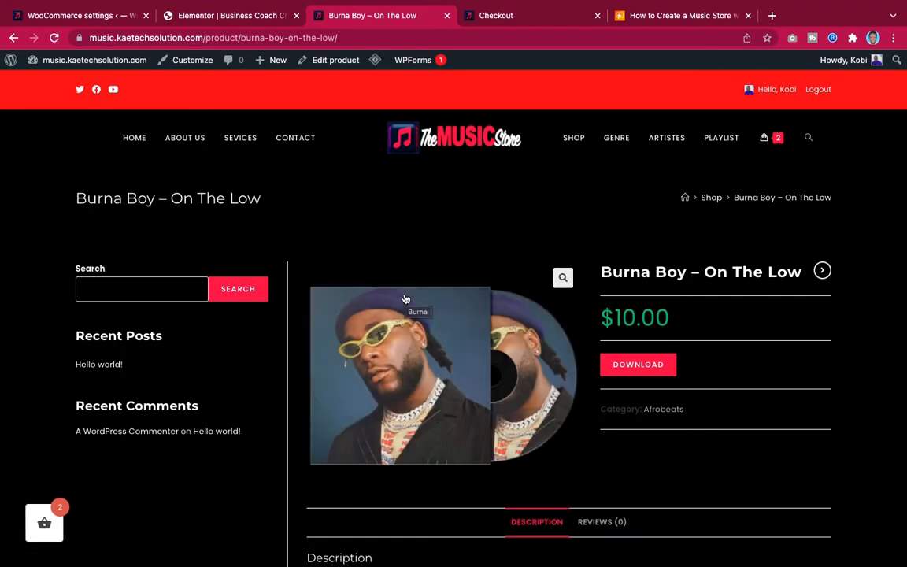
{"action": "left_click", "coordinate": [313, 60]}
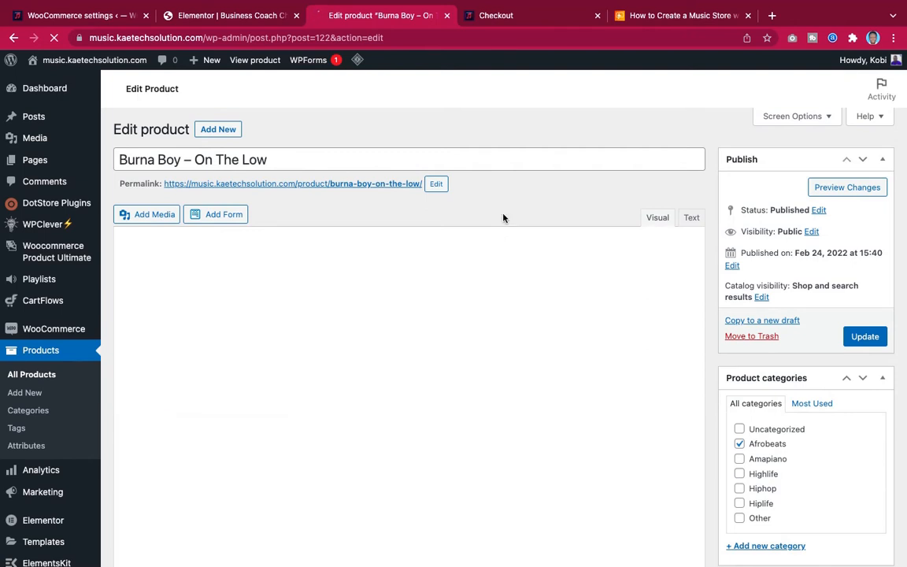
In the product data's CartFlows settings for "Burna Boy – On The Low", select the "Music Checkout page" flow.
{"action": "scroll", "coordinate": [503, 218], "scroll_direction": "down", "scroll_amount": 10}
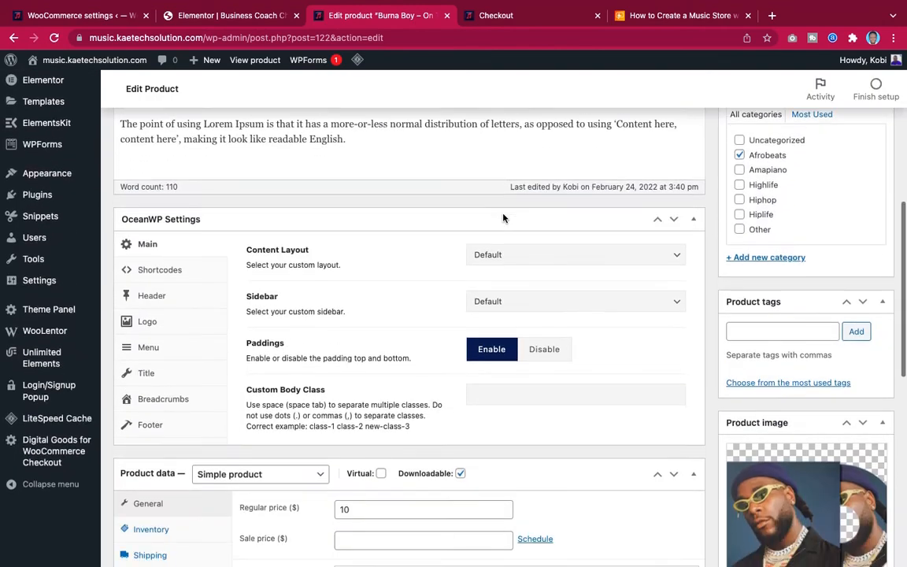
{"action": "scroll", "coordinate": [504, 218], "scroll_direction": "down", "scroll_amount": 5}
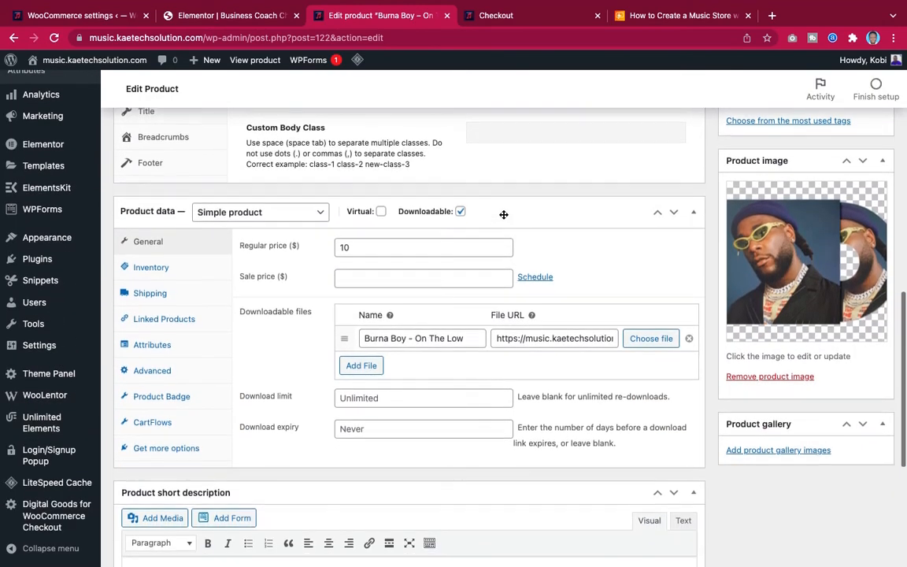
{"action": "scroll", "coordinate": [504, 219], "scroll_direction": "up", "scroll_amount": 2}
{"action": "scroll", "coordinate": [504, 219], "scroll_direction": "up", "scroll_amount": 2}
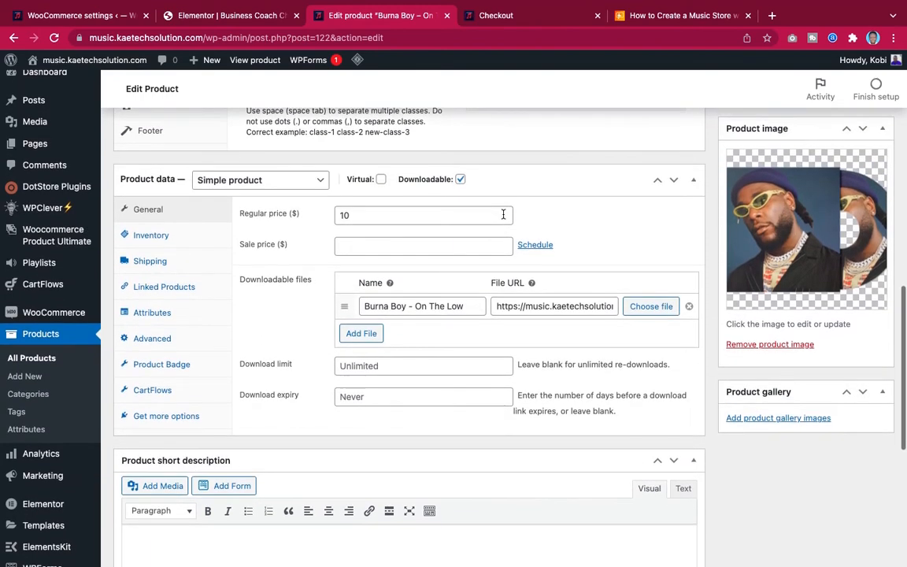
{"action": "left_click", "coordinate": [157, 394]}
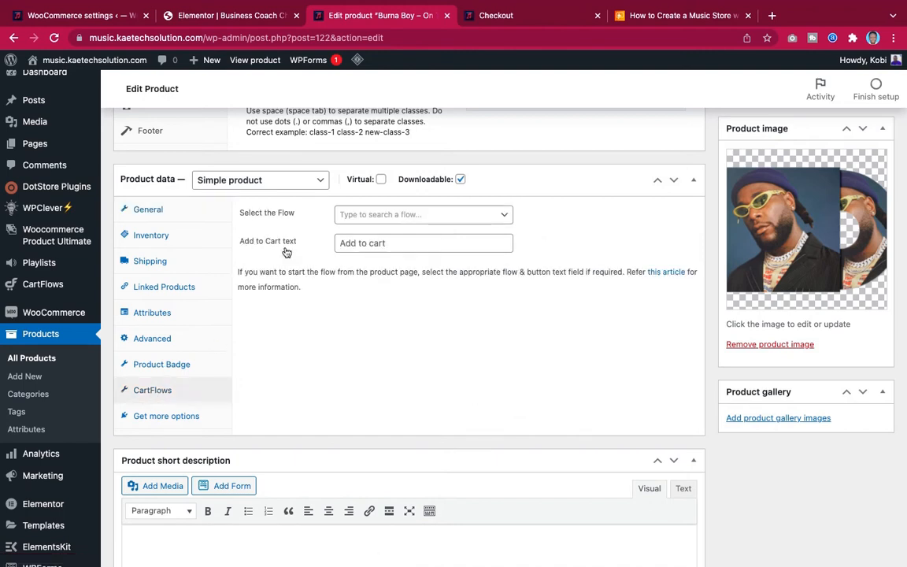
{"action": "left_click", "coordinate": [426, 216]}
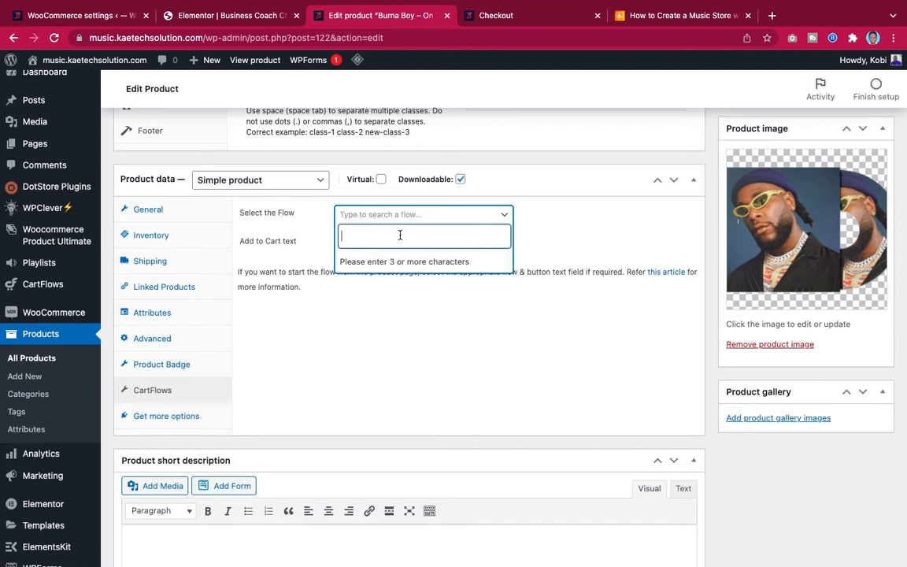
{"action": "type", "text": "c"}
{"action": "type", "text": "mus"}
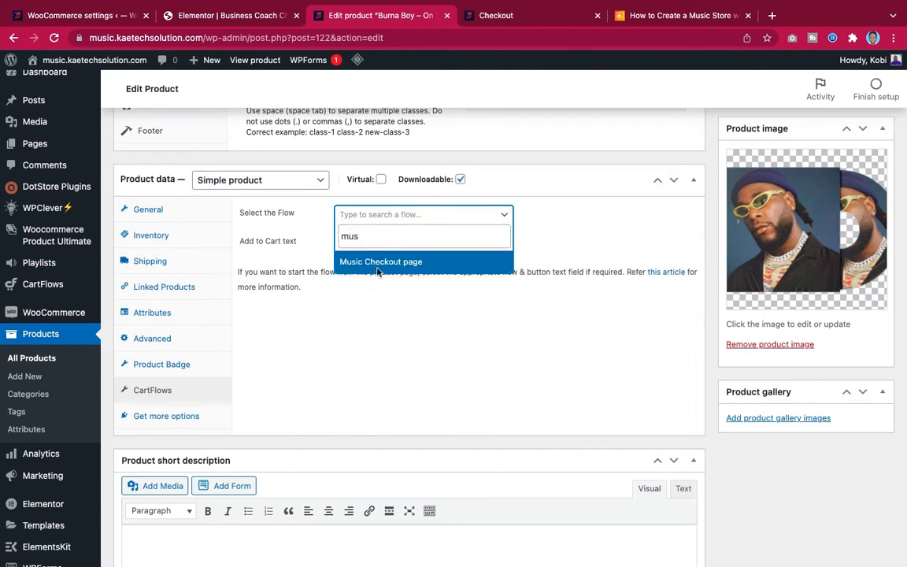
{"action": "left_click", "coordinate": [342, 261]}
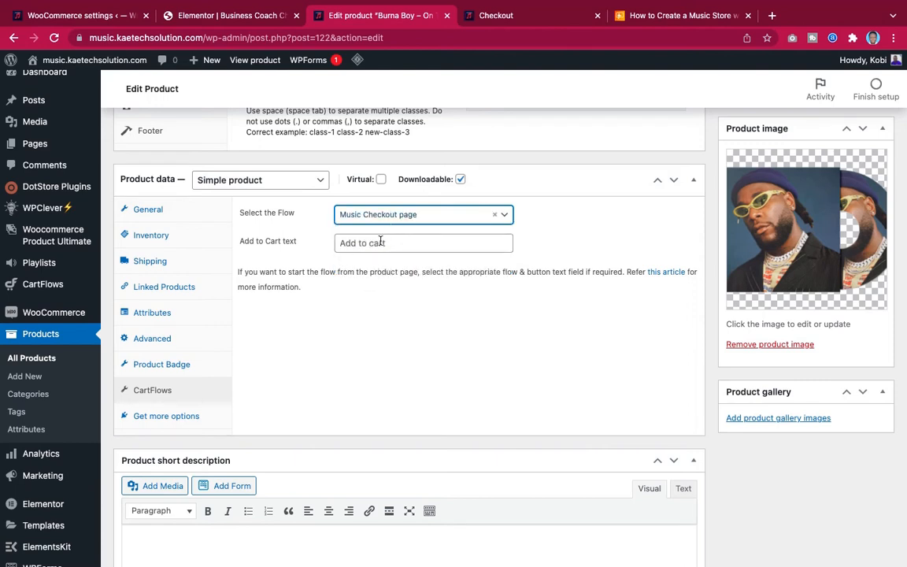
Set the product's Add to Cart text to "Download" and update the product.
{"action": "left_click", "coordinate": [382, 244]}
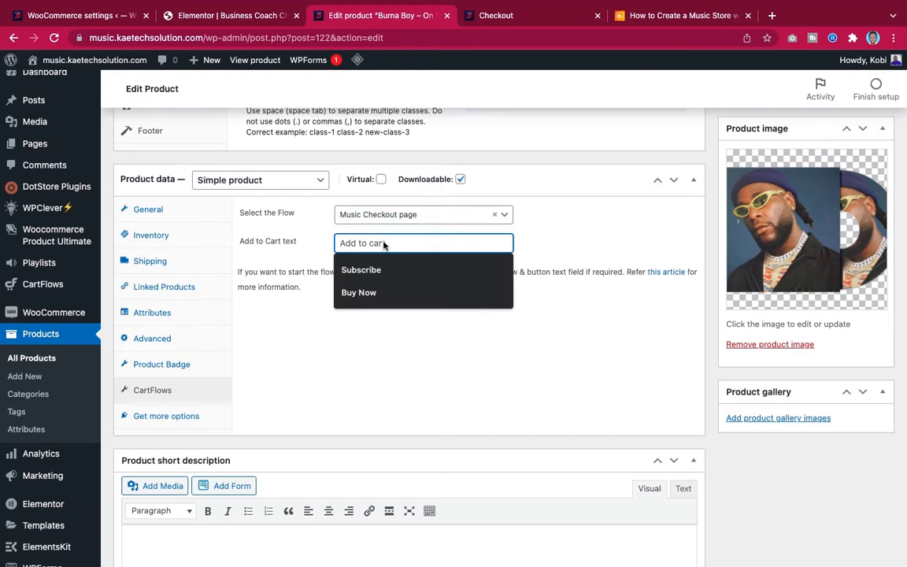
{"action": "type", "text": "Download"}
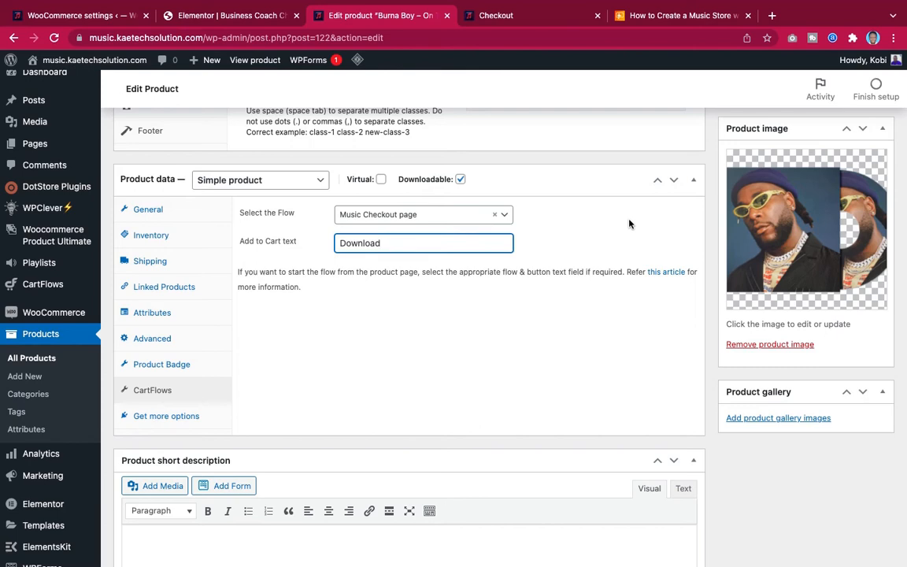
{"action": "scroll", "coordinate": [629, 224], "scroll_direction": "up", "scroll_amount": 5}
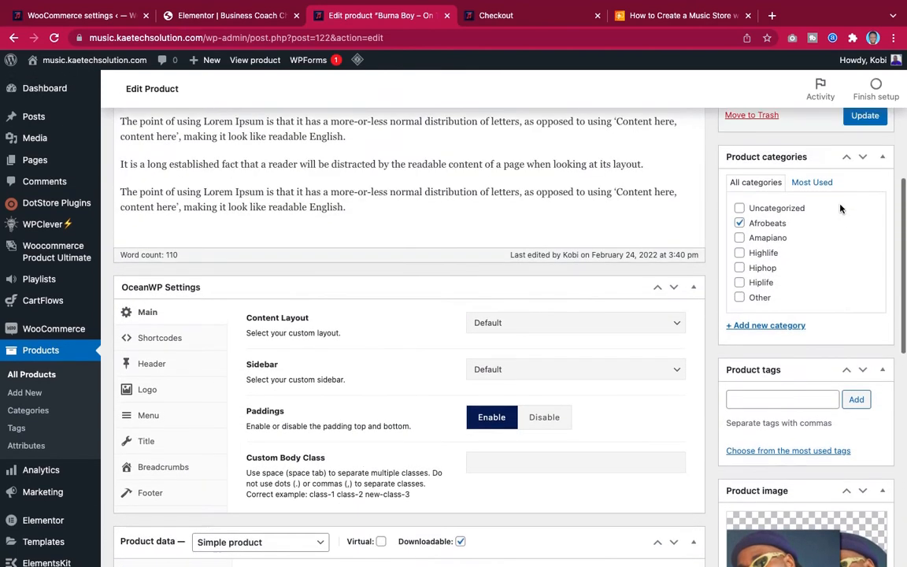
{"action": "scroll", "coordinate": [840, 208], "scroll_direction": "up", "scroll_amount": 1}
{"action": "left_click", "coordinate": [865, 193]}
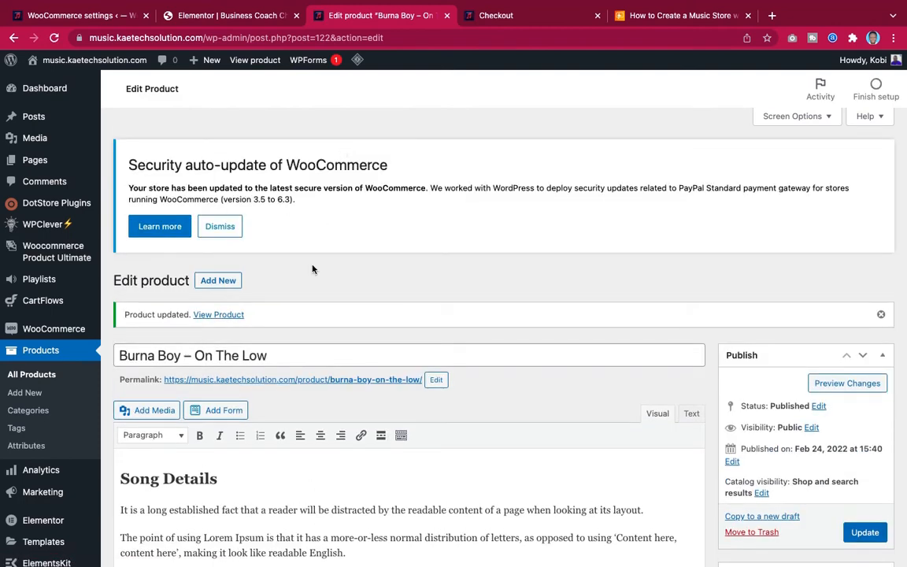
Try the download from the live product page, and remove "Davido – If" and "Burna Boy – On The Low" from the shopping cart.
{"action": "left_click", "coordinate": [228, 316]}
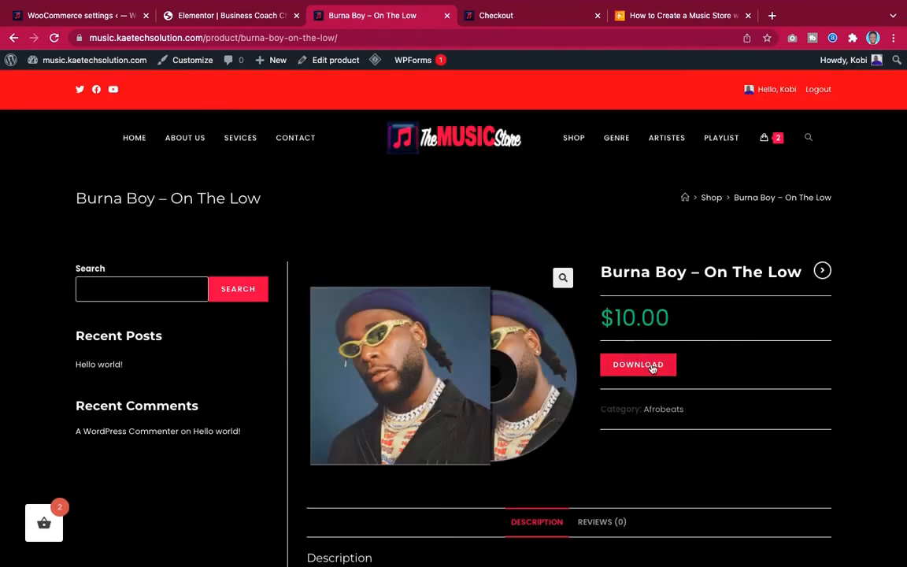
{"action": "left_click", "coordinate": [653, 367]}
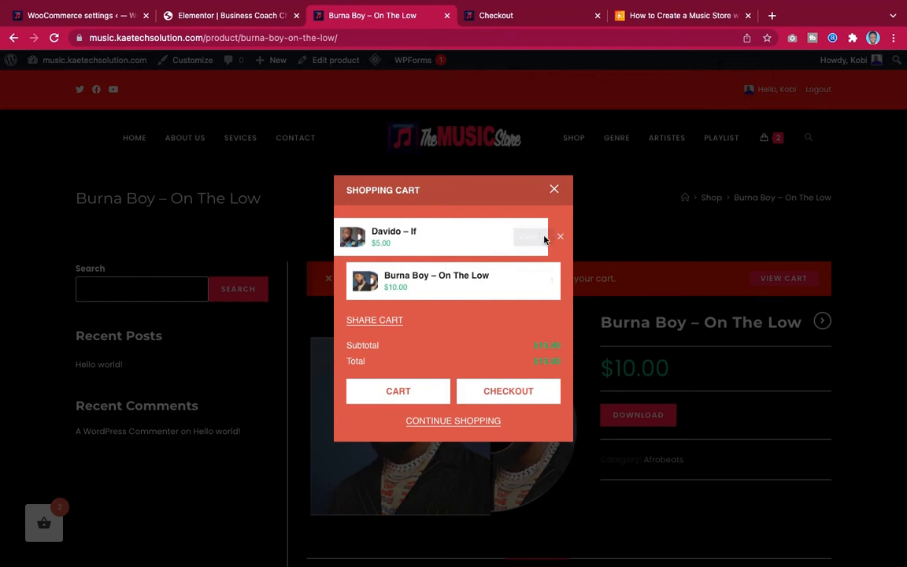
{"action": "left_click", "coordinate": [561, 240]}
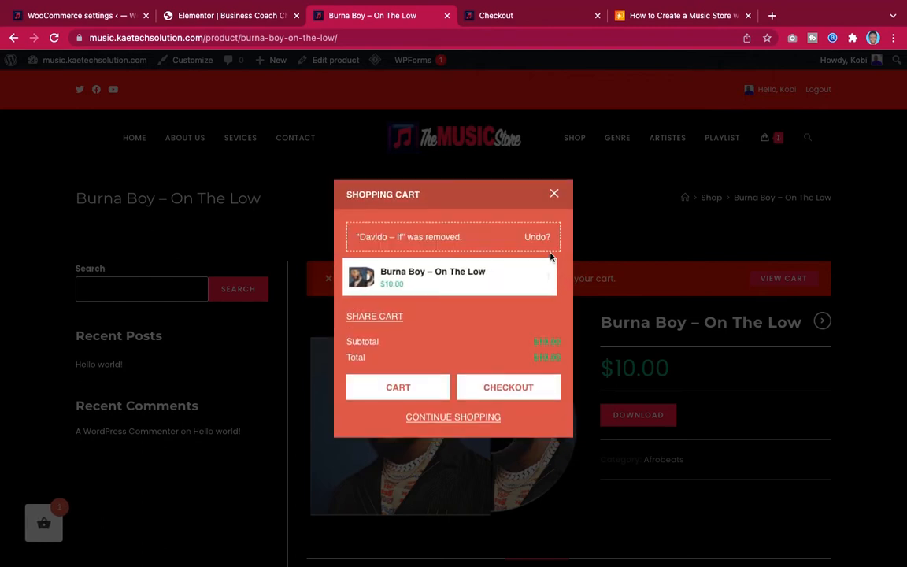
{"action": "left_click", "coordinate": [561, 280]}
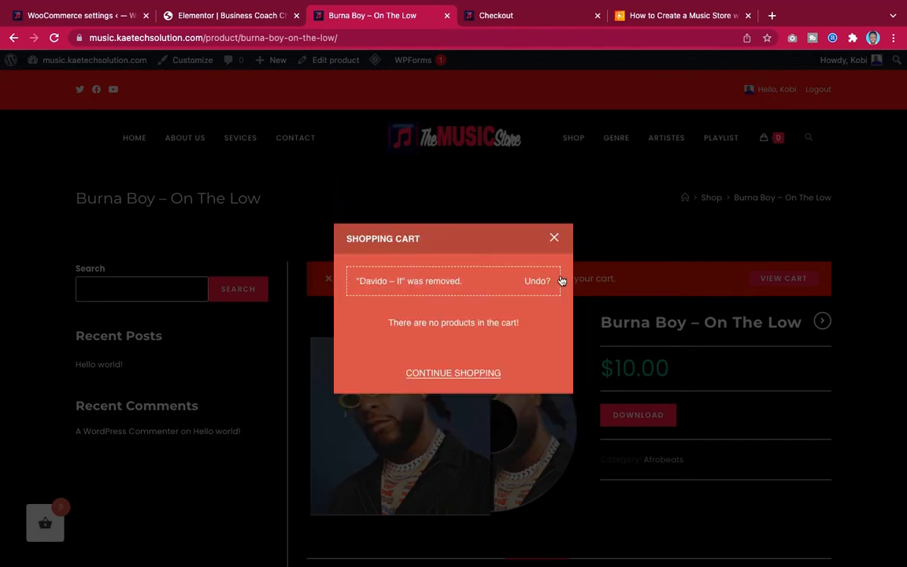
{"action": "left_click", "coordinate": [553, 237]}
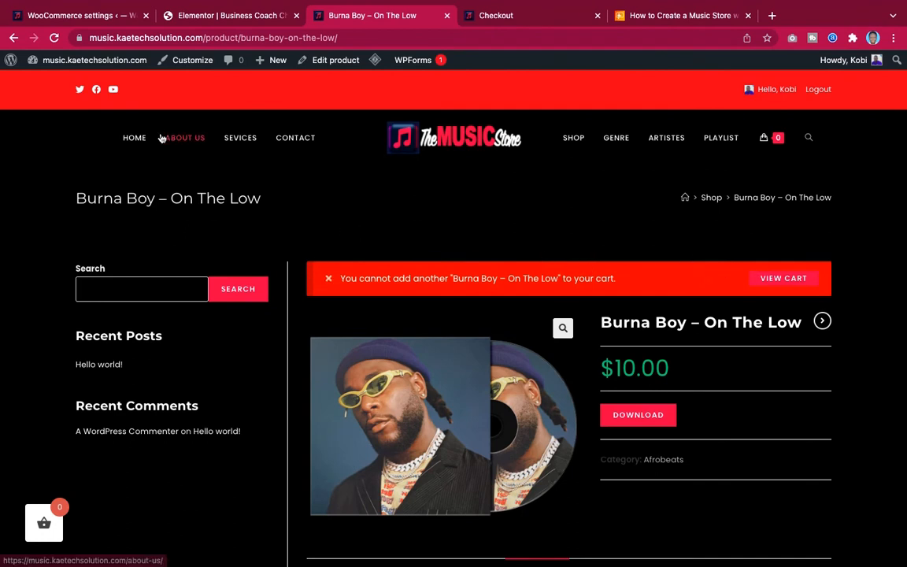
Reload the product page with its form resubmitted and look over the checkout page it leads to.
{"action": "left_click", "coordinate": [53, 38]}
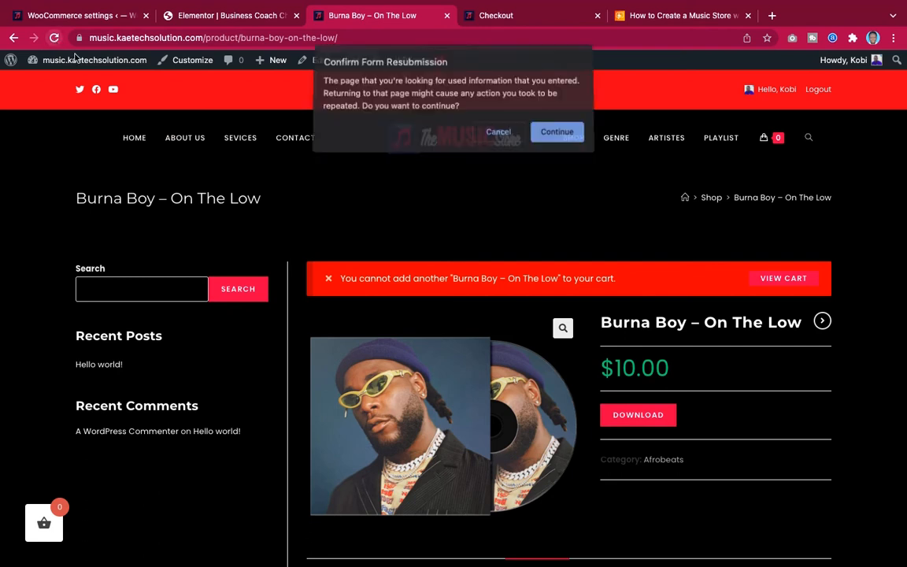
{"action": "left_click", "coordinate": [556, 136]}
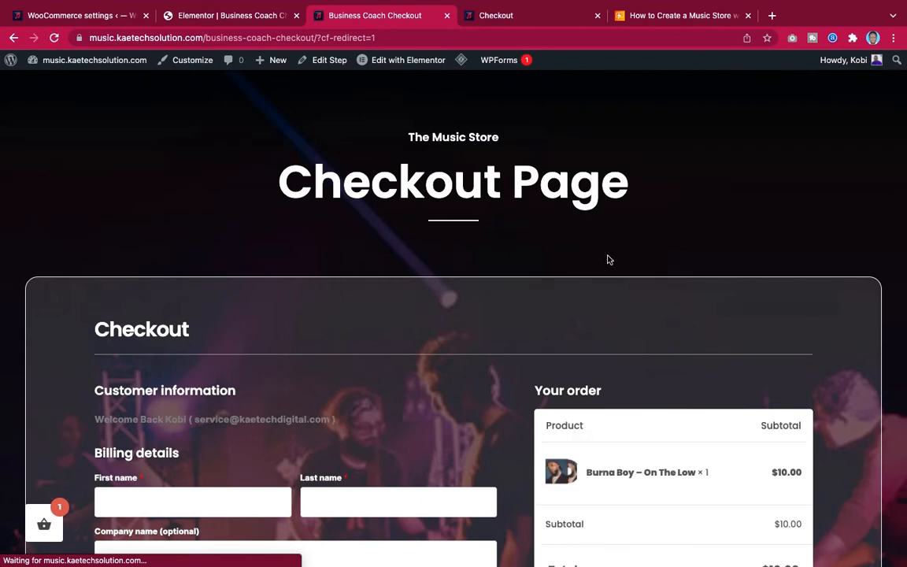
{"action": "scroll", "coordinate": [540, 285], "scroll_direction": "down", "scroll_amount": 5}
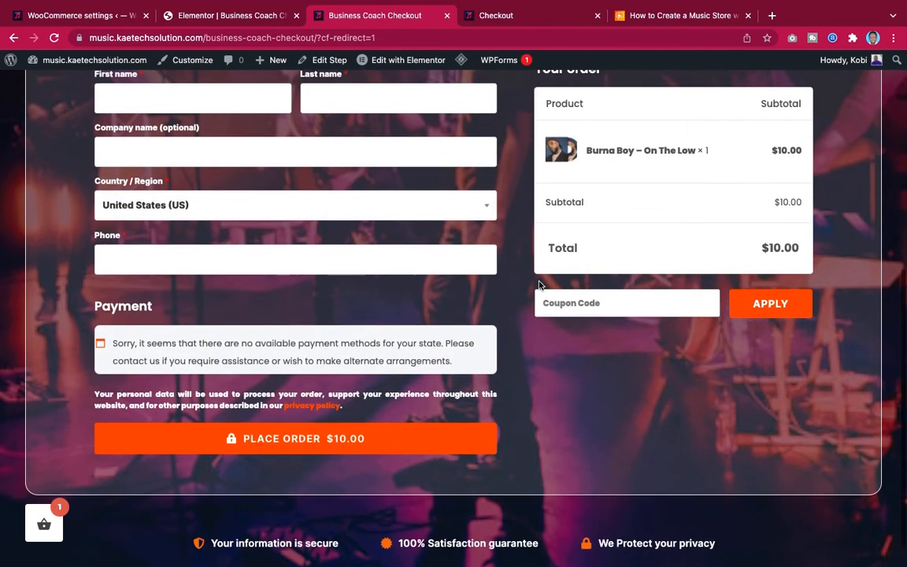
{"action": "scroll", "coordinate": [539, 285], "scroll_direction": "up", "scroll_amount": 5}
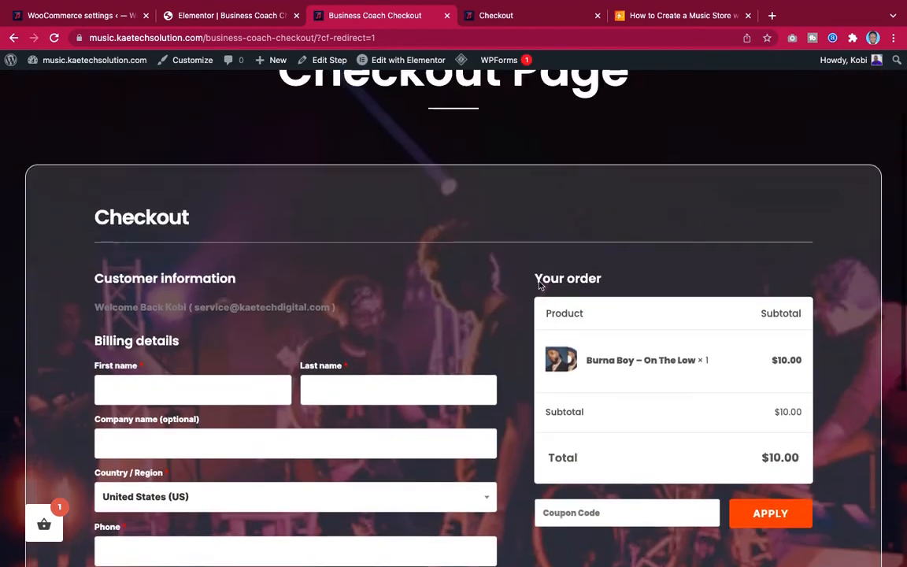
{"action": "scroll", "coordinate": [539, 285], "scroll_direction": "up", "scroll_amount": 1}
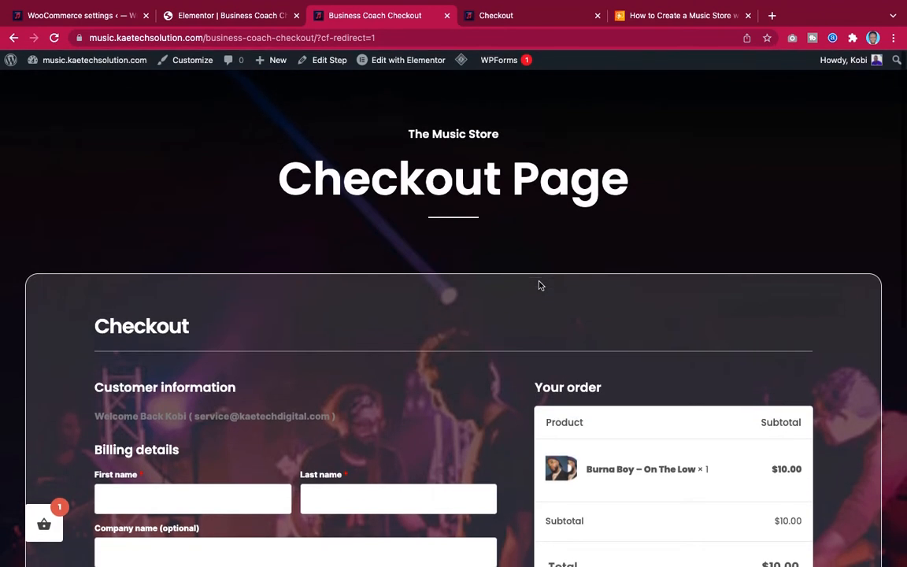
Return to the product page, remove "Burna Boy – On The Low" from the cart and start its download again.
{"action": "left_click", "coordinate": [15, 37]}
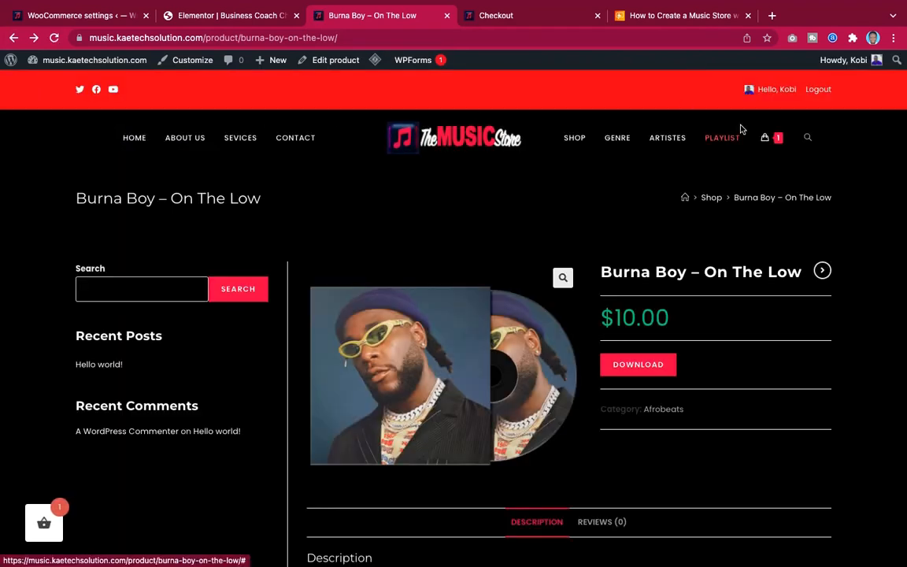
{"action": "mouse_move", "coordinate": [768, 139]}
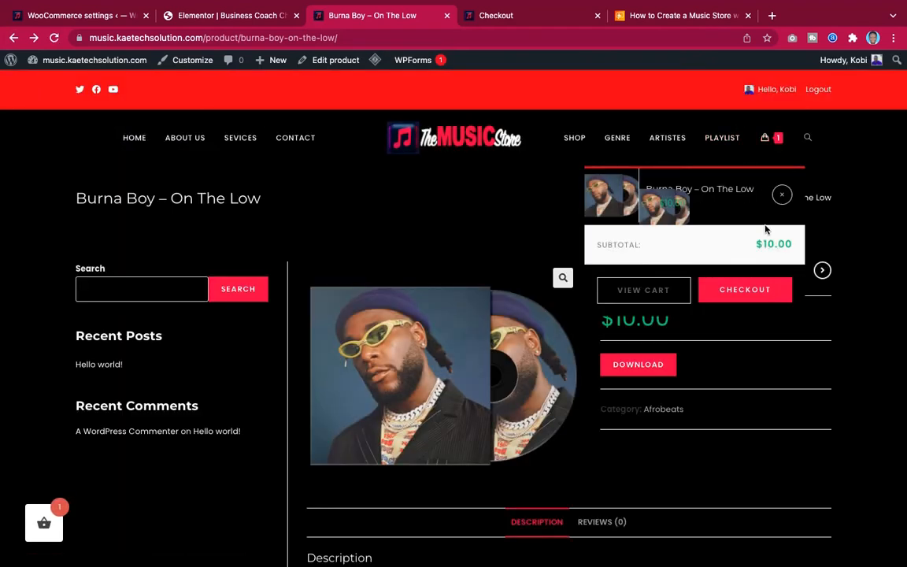
{"action": "left_click", "coordinate": [782, 196]}
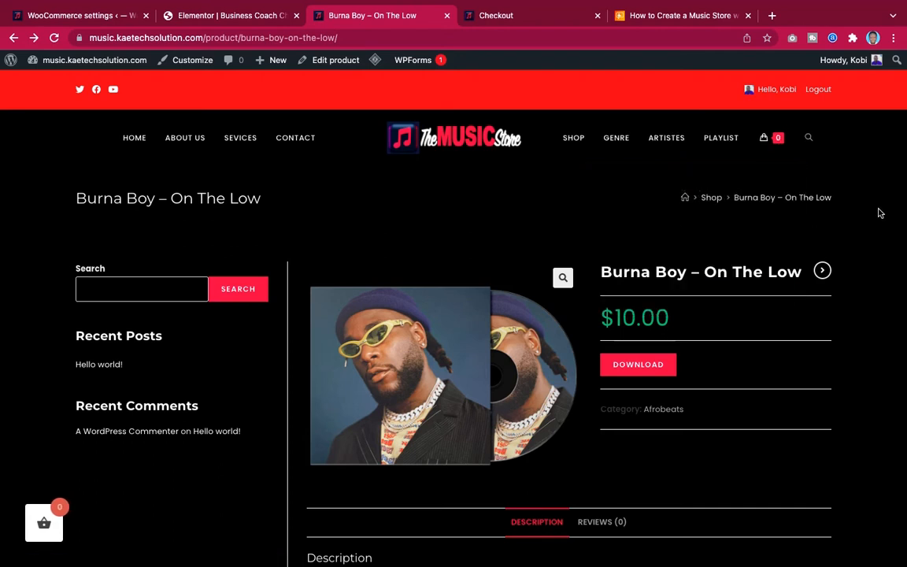
{"action": "left_click", "coordinate": [643, 367]}
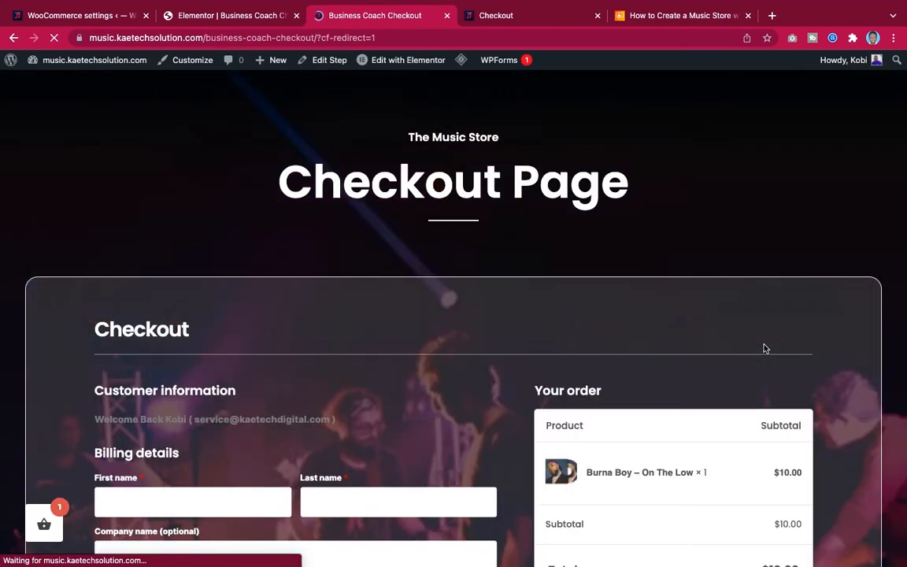
Examine the checkout page from heading to footer, covering the billing details, order summary and payment section.
{"action": "scroll", "coordinate": [764, 348], "scroll_direction": "down", "scroll_amount": 6}
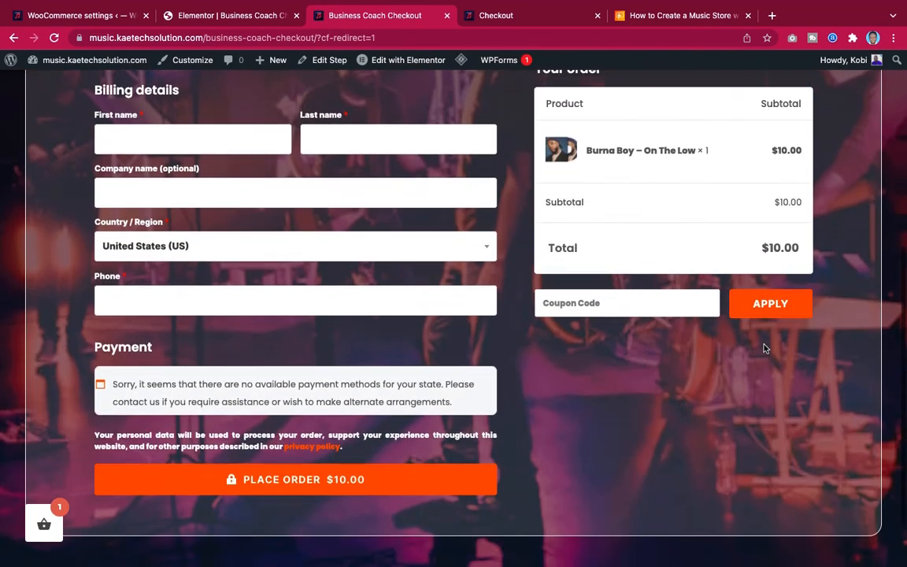
{"action": "scroll", "coordinate": [764, 348], "scroll_direction": "up", "scroll_amount": 6}
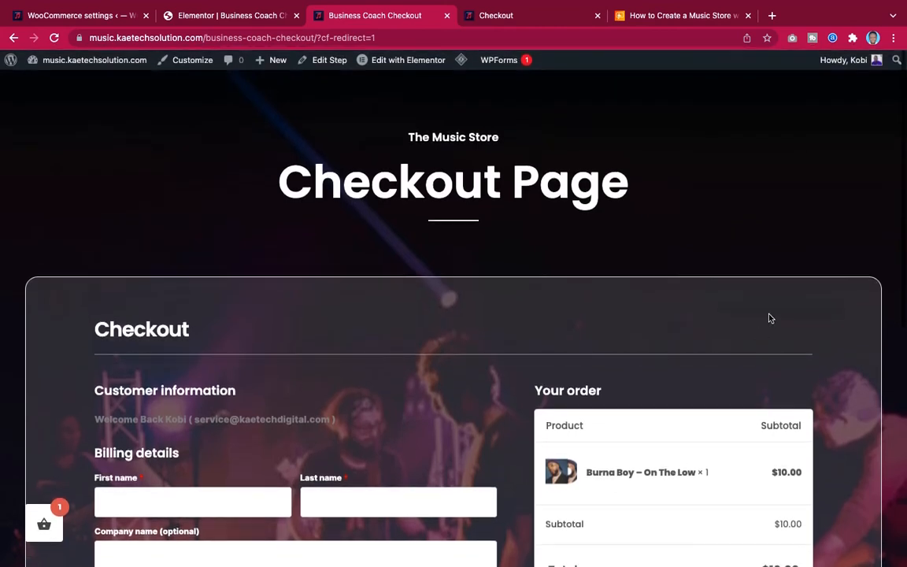
{"action": "scroll", "coordinate": [769, 318], "scroll_direction": "down", "scroll_amount": 1}
{"action": "scroll", "coordinate": [770, 319], "scroll_direction": "down", "scroll_amount": 3}
{"action": "scroll", "coordinate": [771, 318], "scroll_direction": "up", "scroll_amount": 4}
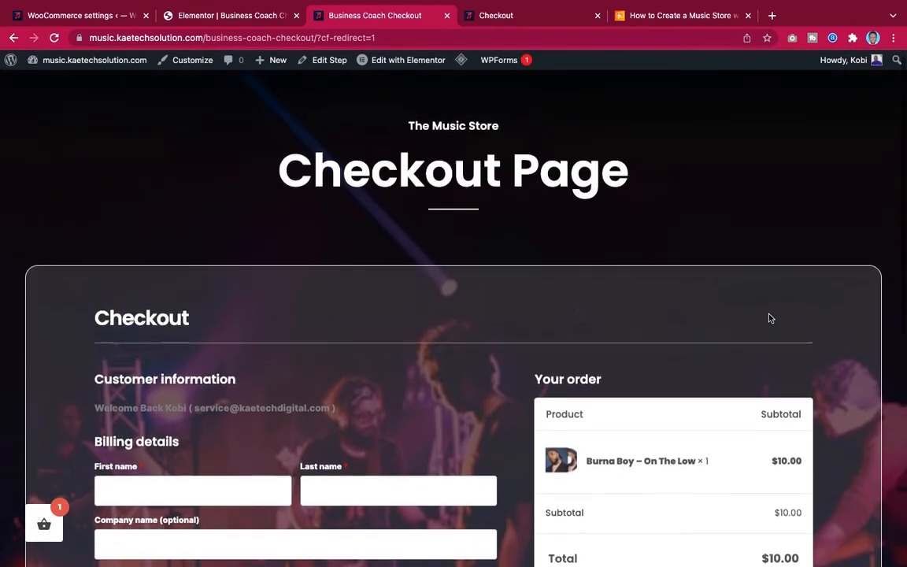
{"action": "scroll", "coordinate": [771, 318], "scroll_direction": "up", "scroll_amount": 1}
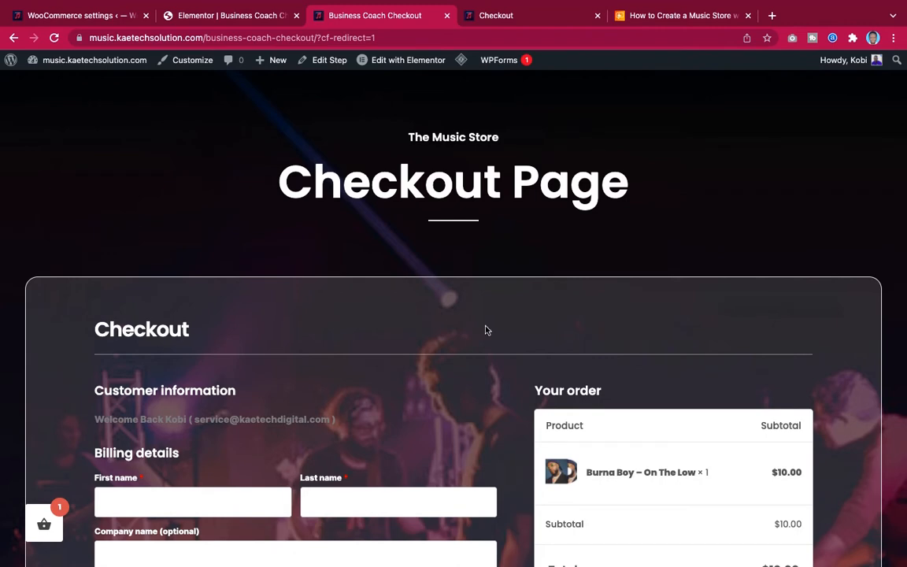
{"action": "scroll", "coordinate": [486, 330], "scroll_direction": "down", "scroll_amount": 5}
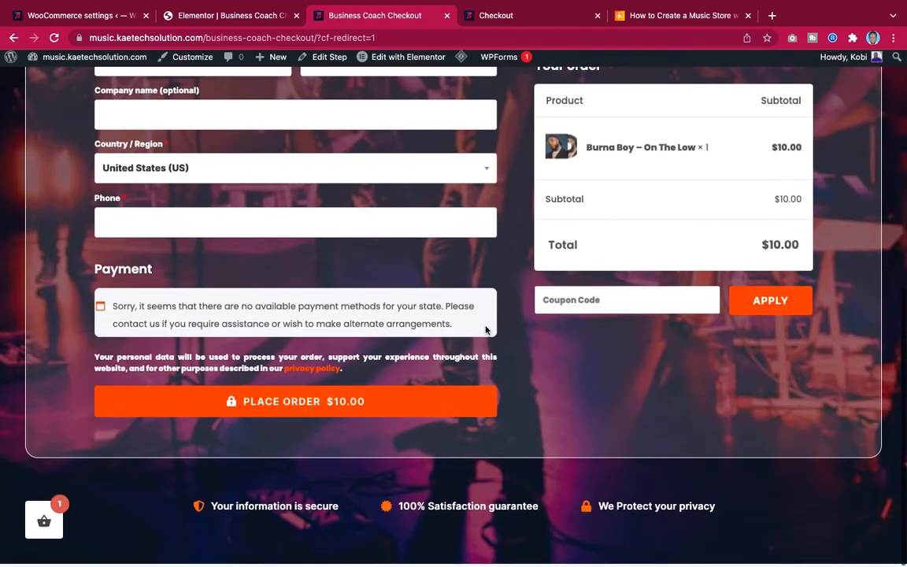
{"action": "scroll", "coordinate": [486, 332], "scroll_direction": "up", "scroll_amount": 5}
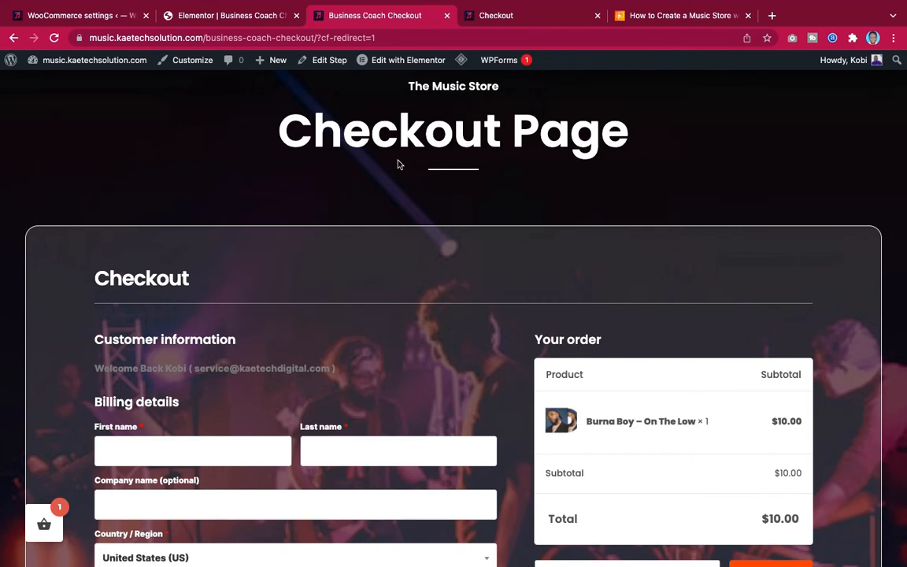
Close both live checkout pages and the Elementor editor for the checkout step.
{"action": "left_click", "coordinate": [447, 16]}
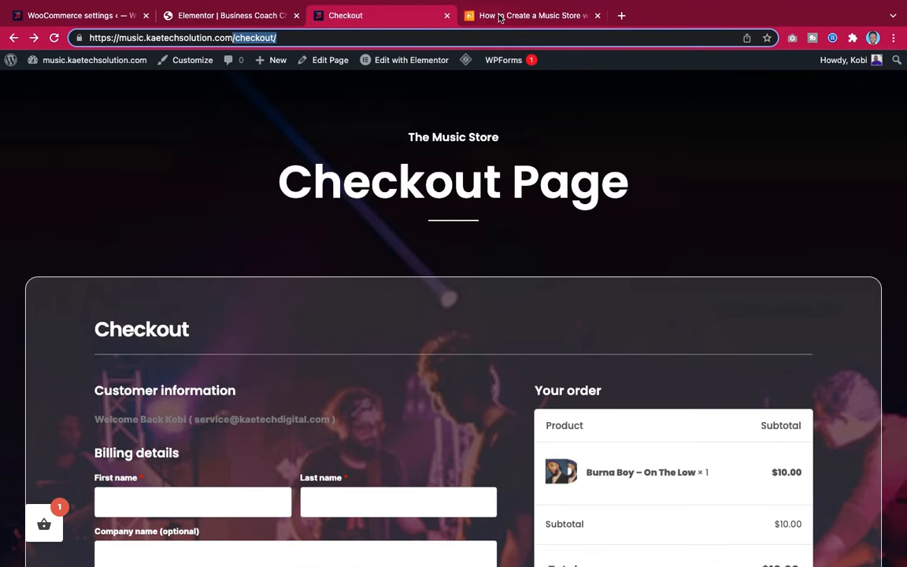
{"action": "left_click", "coordinate": [446, 16]}
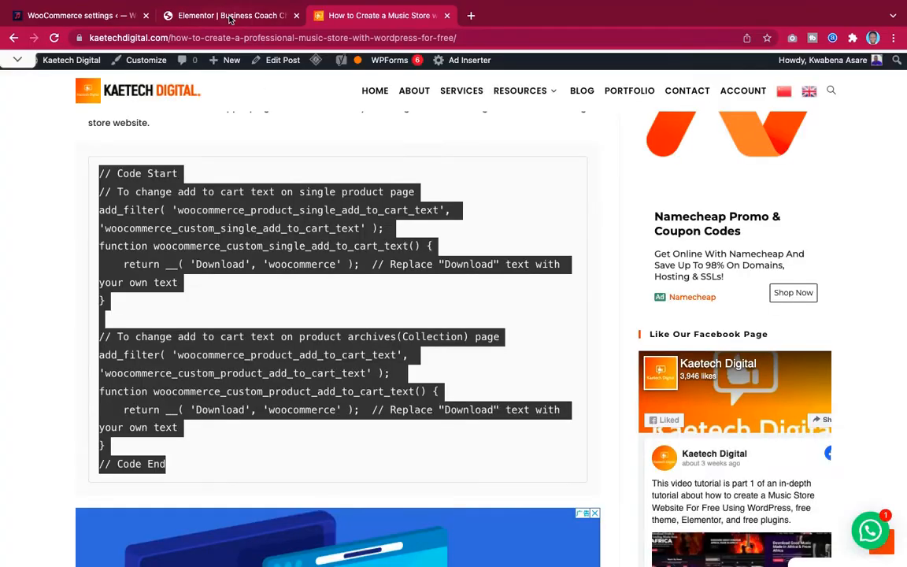
{"action": "left_click", "coordinate": [209, 16]}
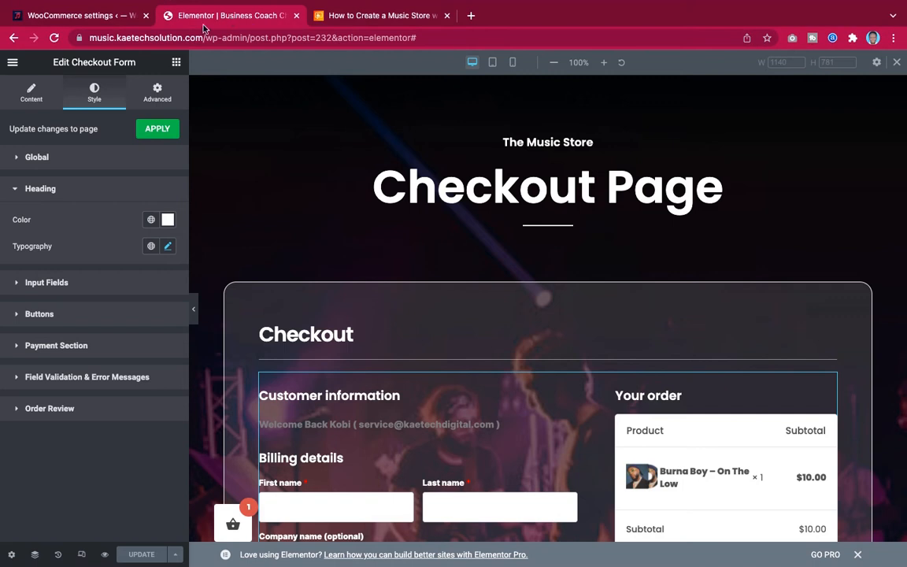
{"action": "left_click", "coordinate": [296, 16]}
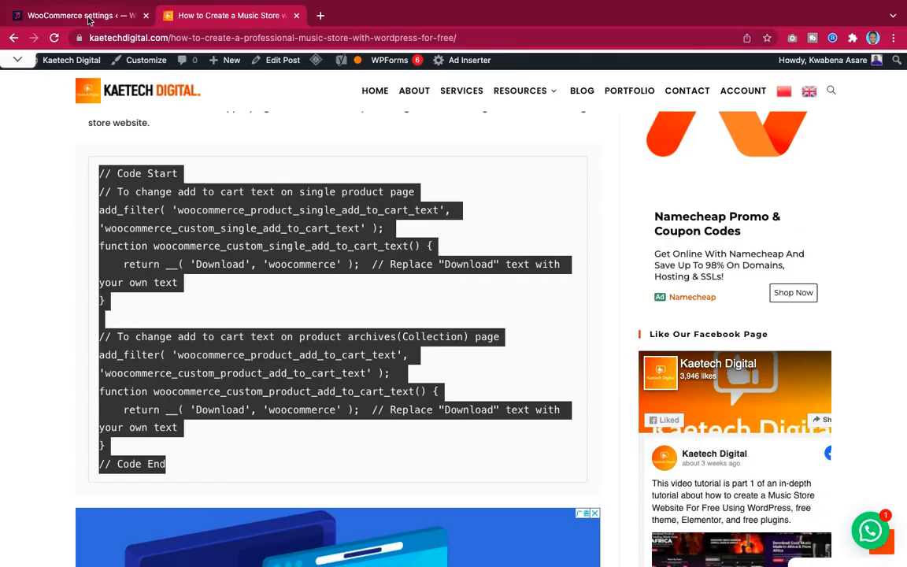
Return to the WooCommerce product settings, cancel leaving the page, and save the pending changes.
{"action": "left_click", "coordinate": [89, 16]}
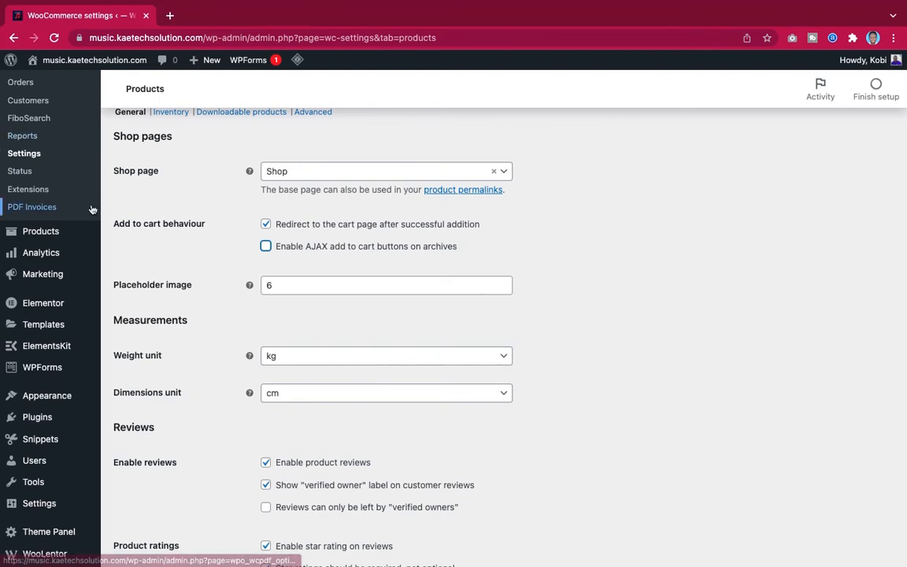
{"action": "mouse_move", "coordinate": [40, 280]}
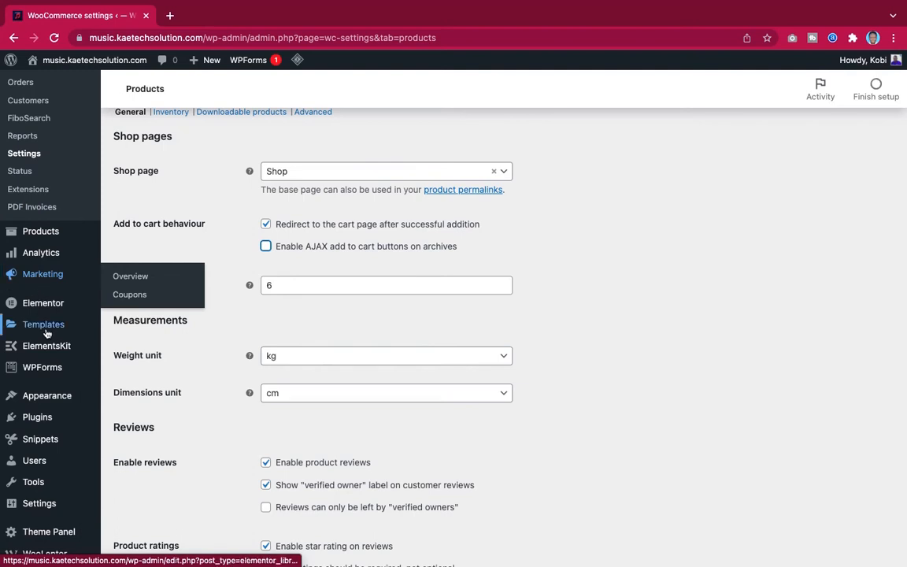
{"action": "mouse_move", "coordinate": [47, 333]}
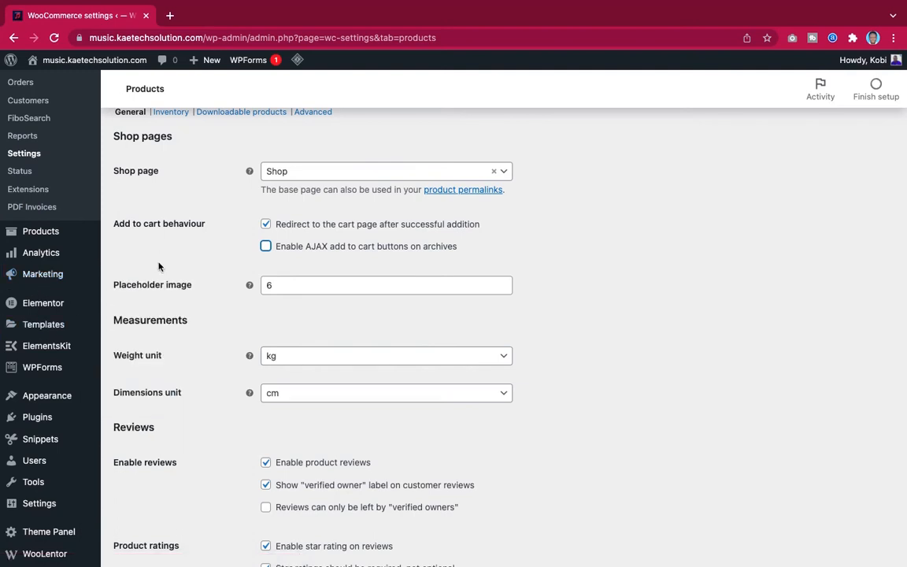
{"action": "scroll", "coordinate": [146, 302], "scroll_direction": "down", "scroll_amount": 3}
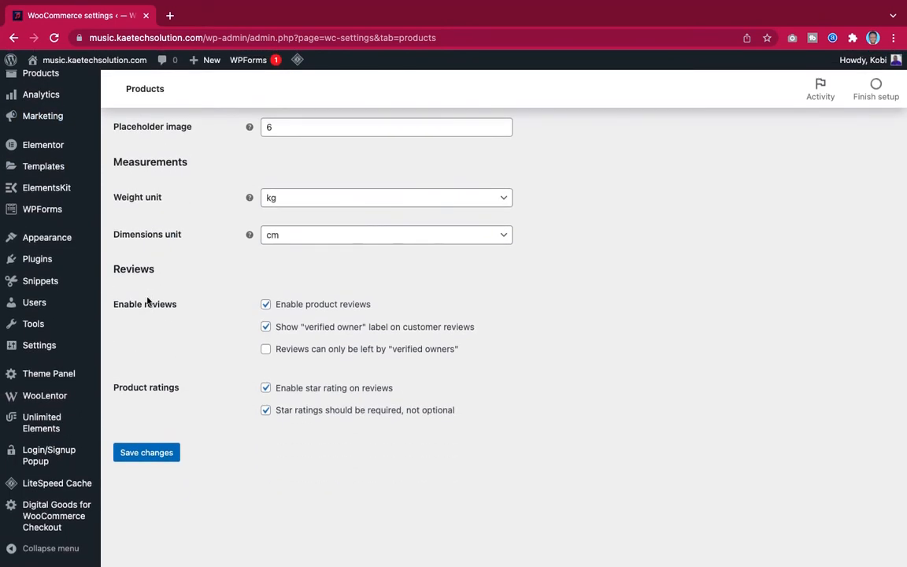
{"action": "mouse_move", "coordinate": [41, 399]}
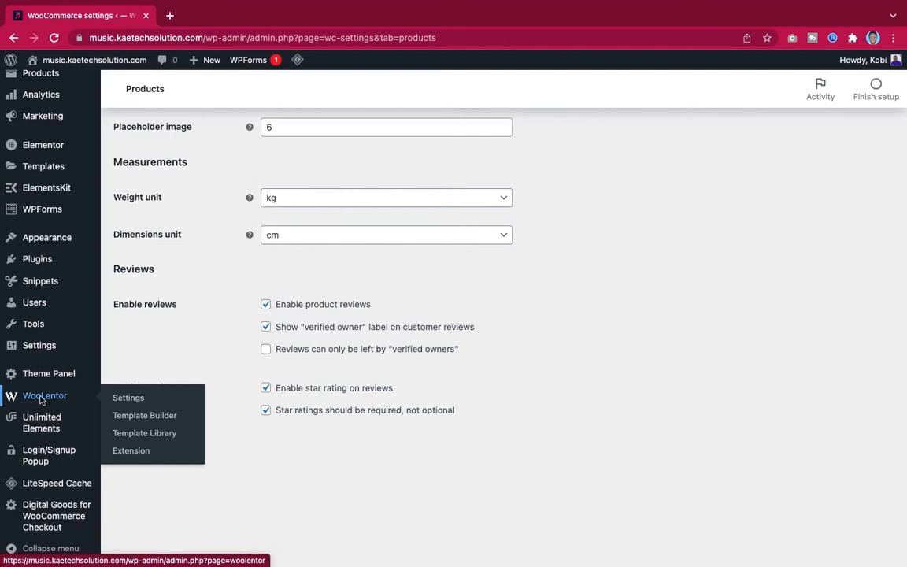
{"action": "left_click", "coordinate": [131, 400]}
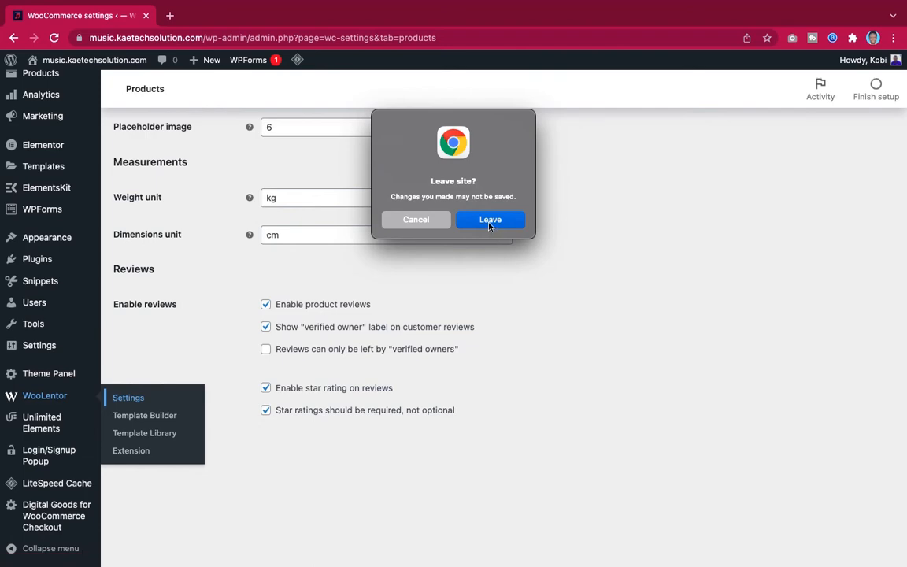
{"action": "left_click", "coordinate": [438, 219]}
{"action": "scroll", "coordinate": [606, 243], "scroll_direction": "up", "scroll_amount": 5}
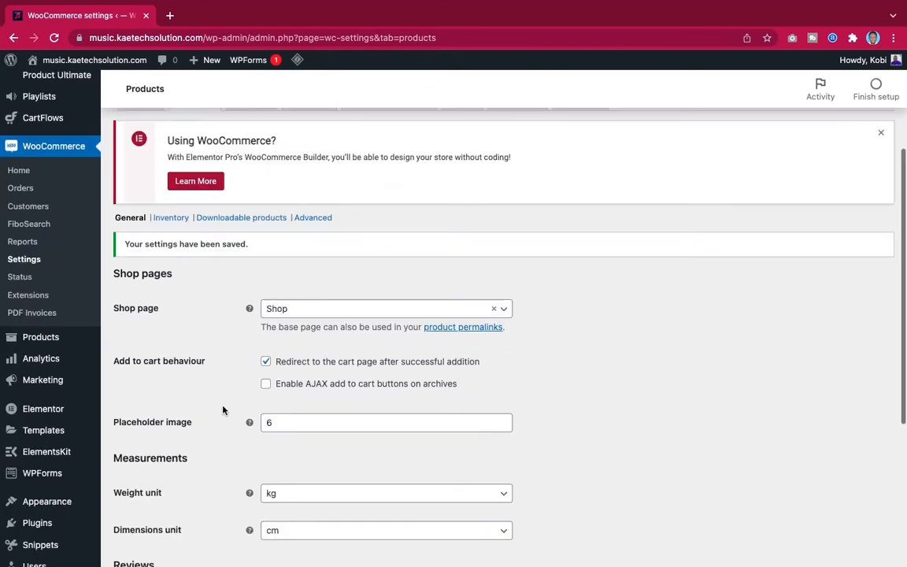
Open the WooLentor settings and look over the free extensions on offer.
{"action": "scroll", "coordinate": [223, 410], "scroll_direction": "down", "scroll_amount": 1}
{"action": "scroll", "coordinate": [222, 409], "scroll_direction": "down", "scroll_amount": 5}
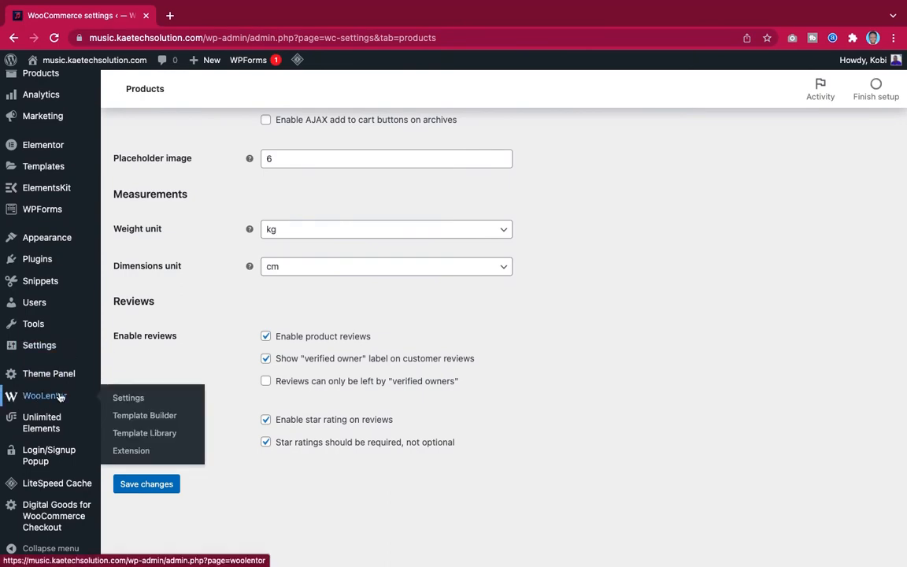
{"action": "left_click", "coordinate": [54, 398]}
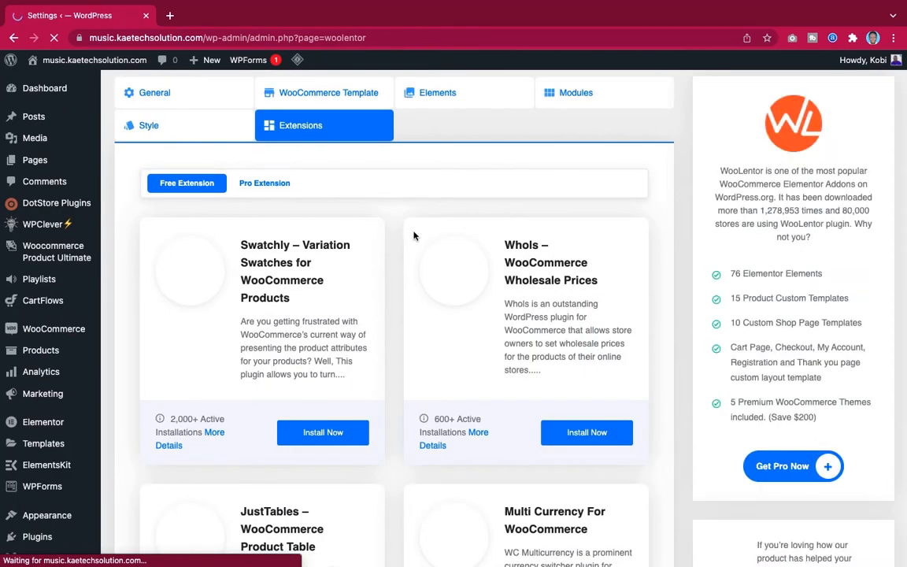
{"action": "scroll", "coordinate": [413, 236], "scroll_direction": "down", "scroll_amount": 6}
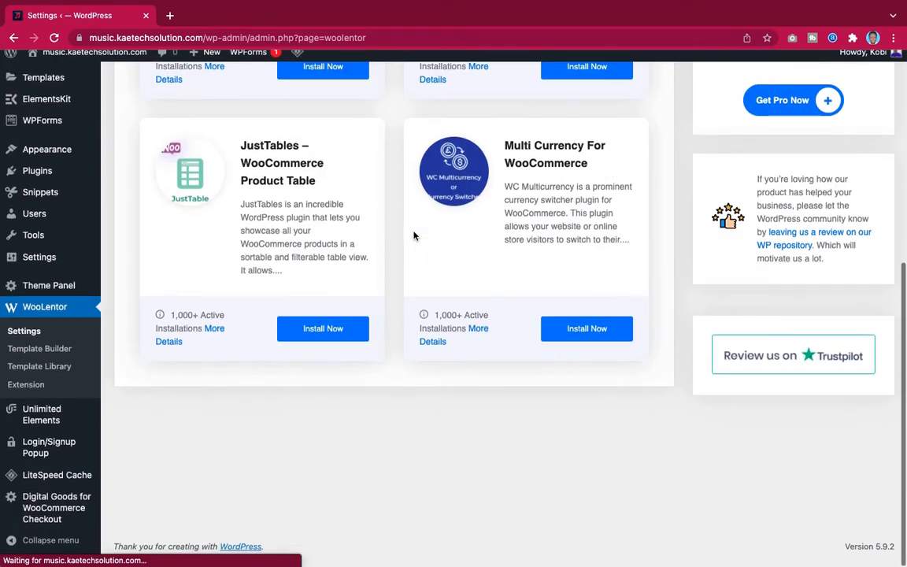
{"action": "scroll", "coordinate": [414, 236], "scroll_direction": "up", "scroll_amount": 1}
{"action": "scroll", "coordinate": [413, 235], "scroll_direction": "down", "scroll_amount": 1}
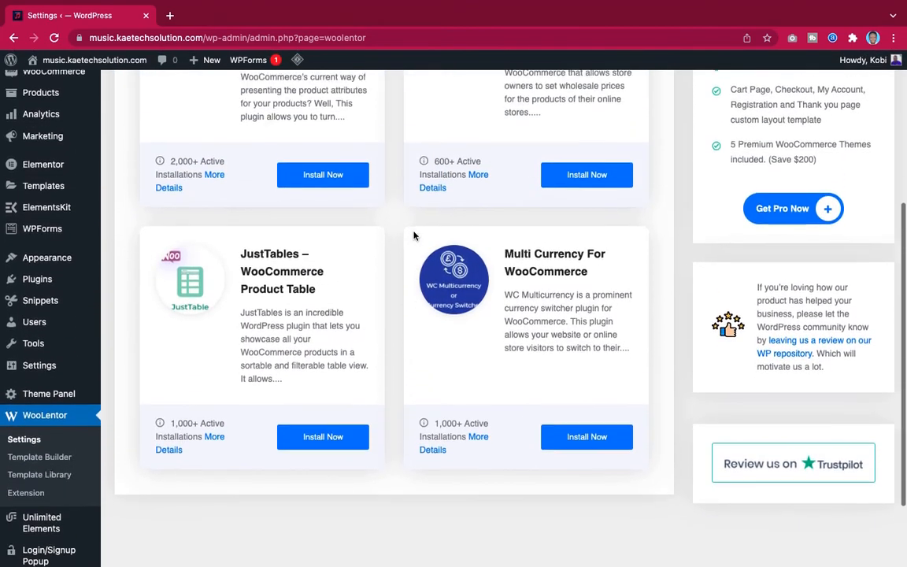
{"action": "scroll", "coordinate": [413, 236], "scroll_direction": "up", "scroll_amount": 1}
{"action": "scroll", "coordinate": [414, 235], "scroll_direction": "up", "scroll_amount": 1}
{"action": "scroll", "coordinate": [414, 236], "scroll_direction": "down", "scroll_amount": 1}
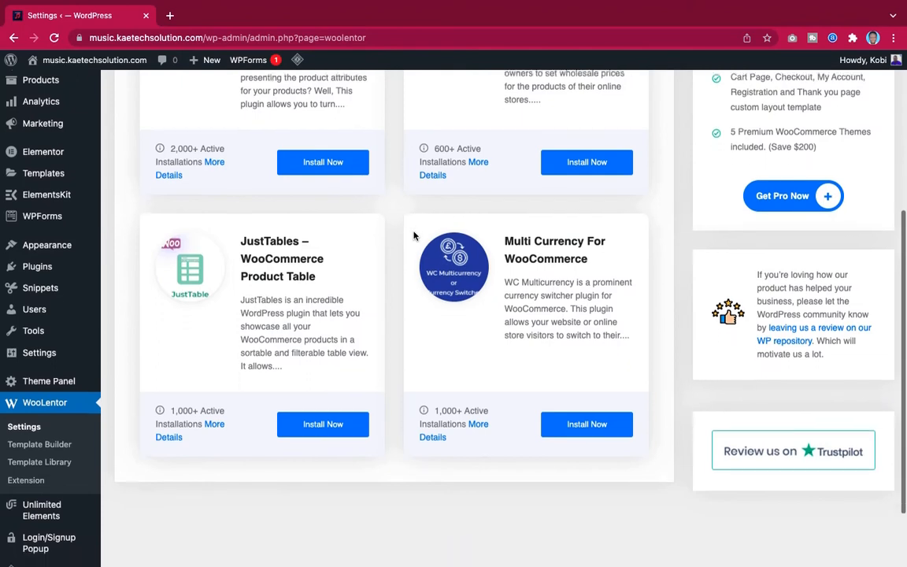
{"action": "scroll", "coordinate": [413, 236], "scroll_direction": "up", "scroll_amount": 5}
{"action": "scroll", "coordinate": [413, 236], "scroll_direction": "down", "scroll_amount": 8}
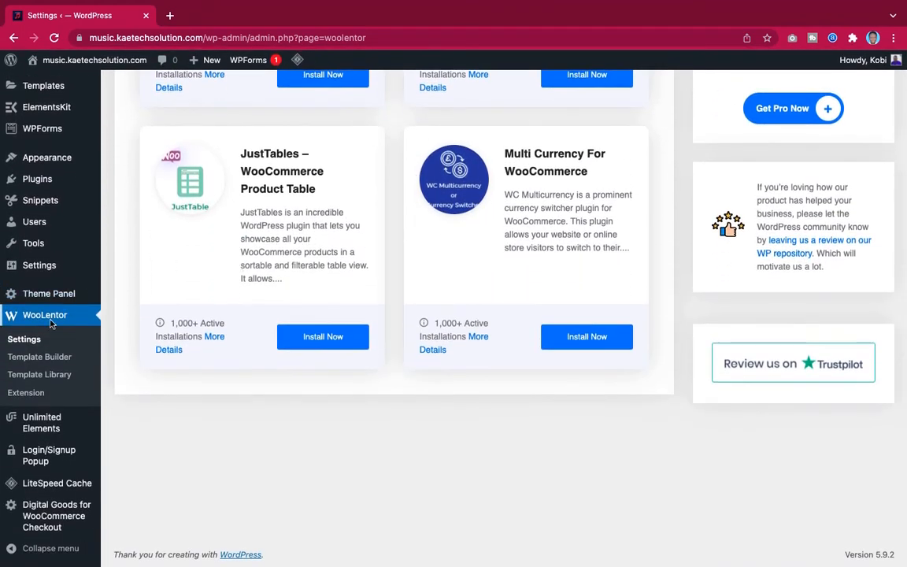
Start a new template in the WooLentor Template Builder and name it "Music Store".
{"action": "left_click", "coordinate": [43, 362]}
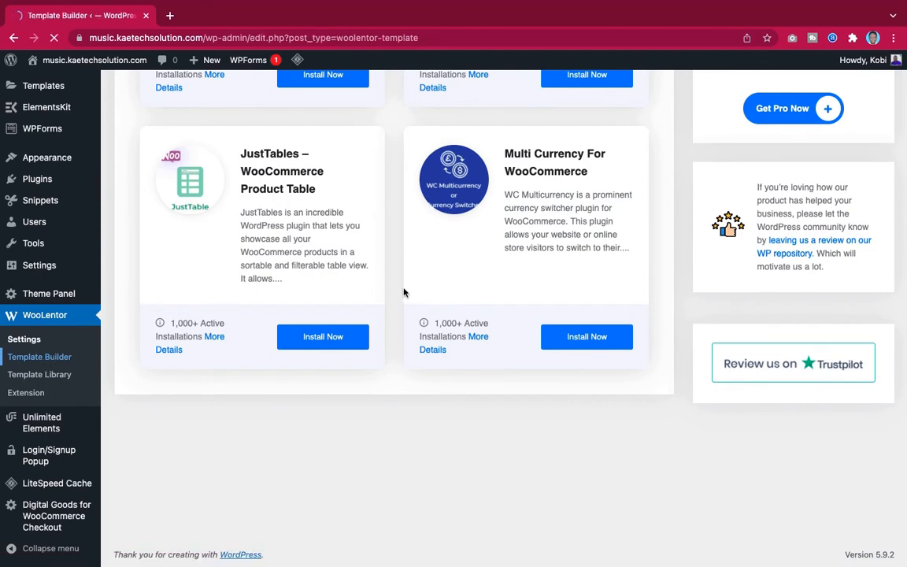
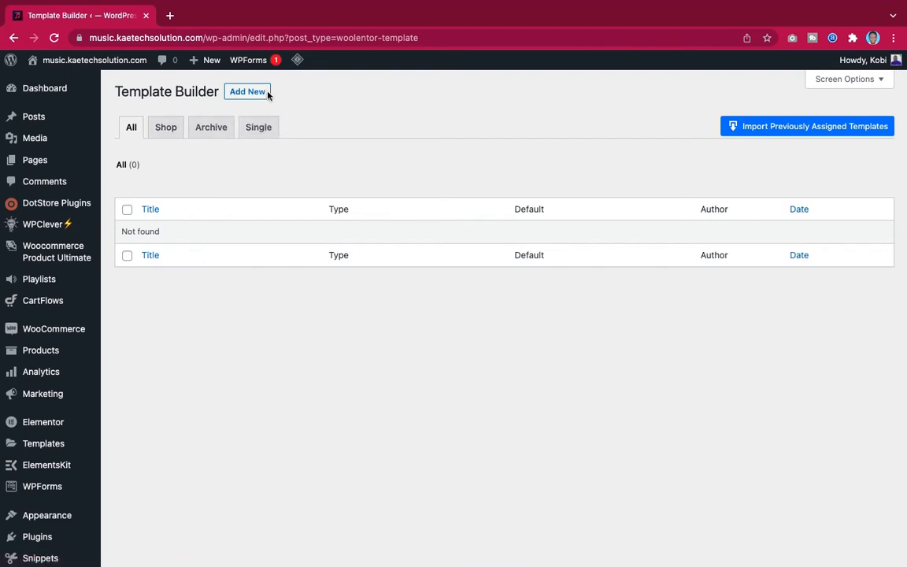
{"action": "left_click", "coordinate": [247, 92]}
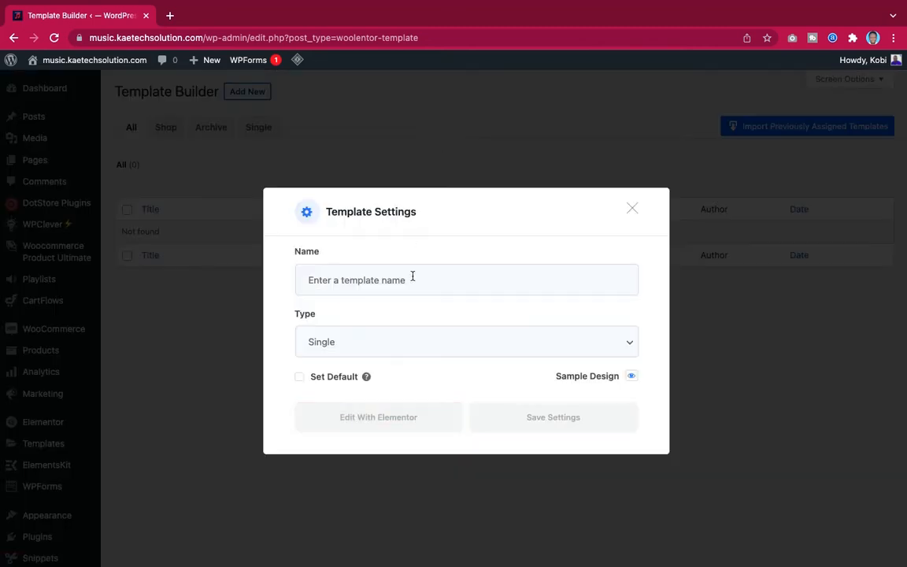
{"action": "left_click", "coordinate": [390, 281]}
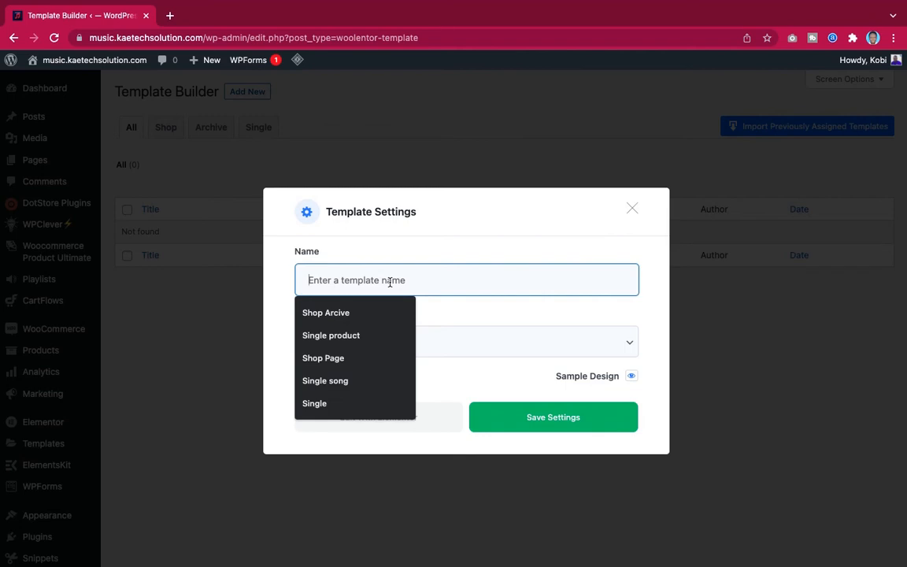
{"action": "type", "text": "Shop"}
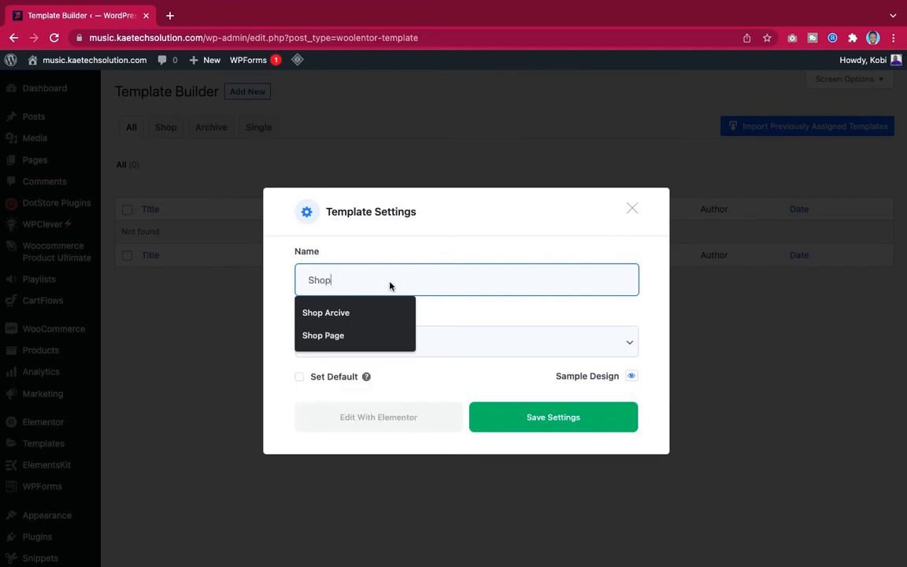
{"action": "key", "text": "BackSpace"}
{"action": "key", "text": "BackSpace"}
{"action": "key", "text": "BackSpace"}
{"action": "key", "text": "BackSpace"}
{"action": "type", "text": "M"}
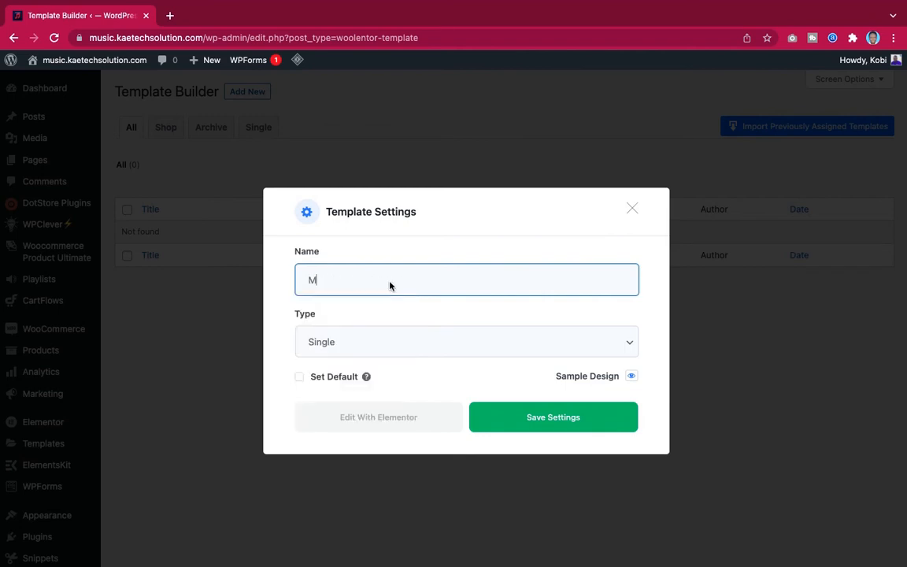
{"action": "type", "text": "usic Store"}
Set the new template's type to Shop and save its settings.
{"action": "left_click", "coordinate": [361, 349]}
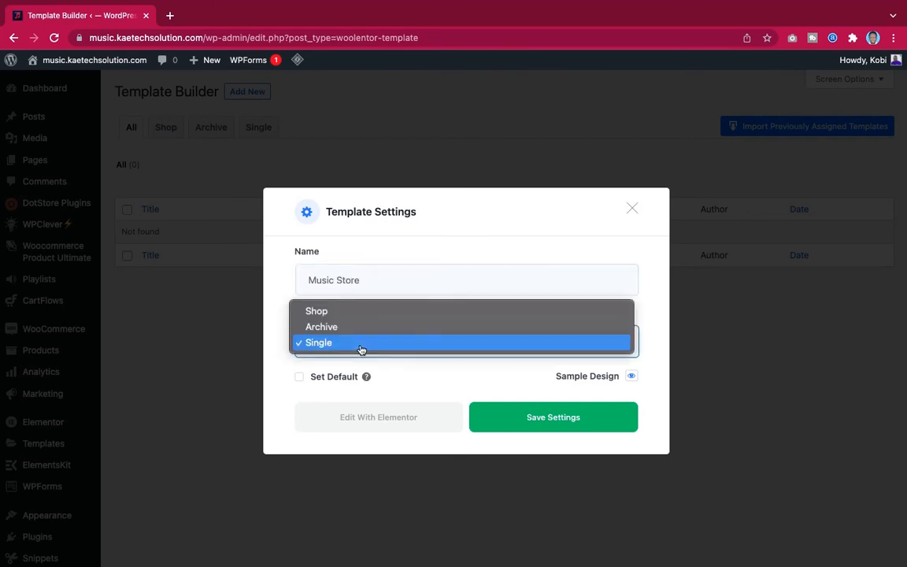
{"action": "left_click", "coordinate": [354, 316]}
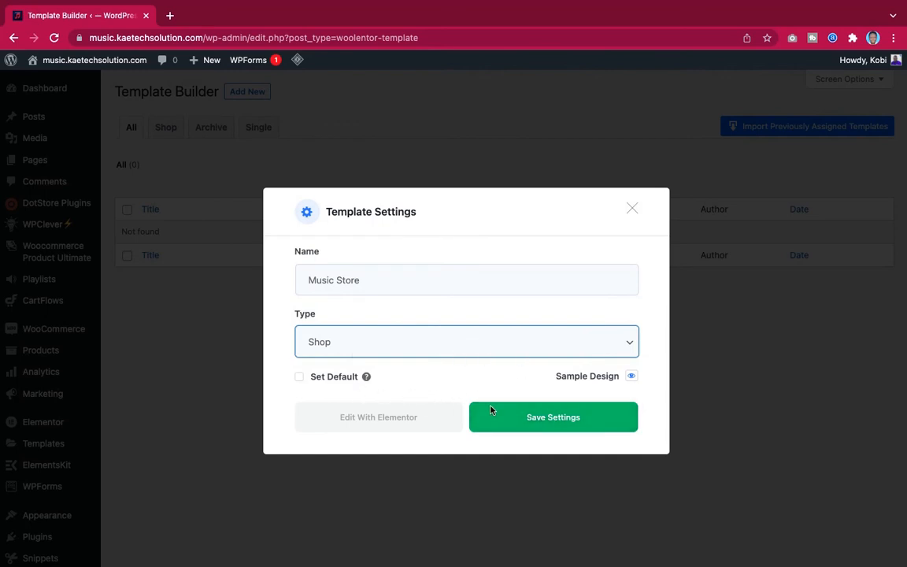
{"action": "left_click", "coordinate": [497, 425]}
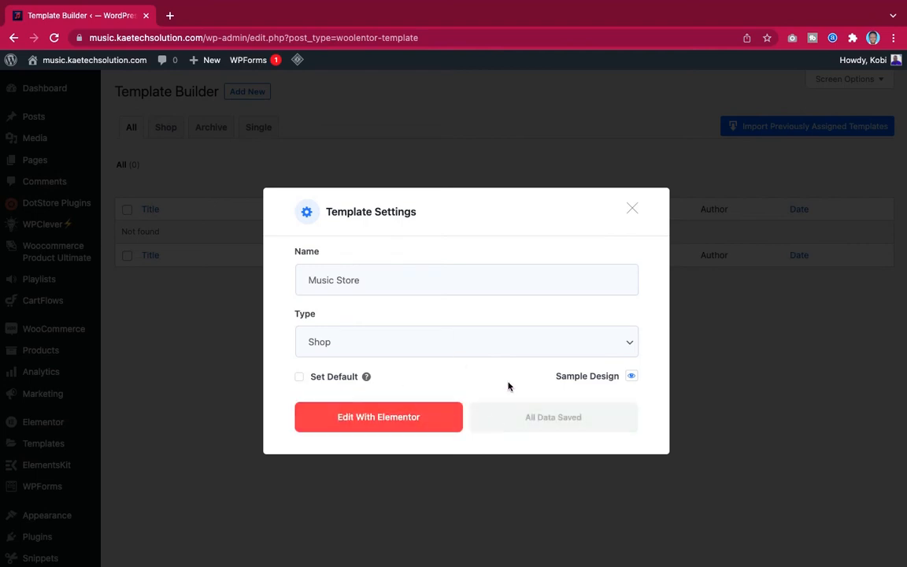
Browse the sample shop designs offered for the Music Store template and close the samples again.
{"action": "left_click", "coordinate": [634, 377]}
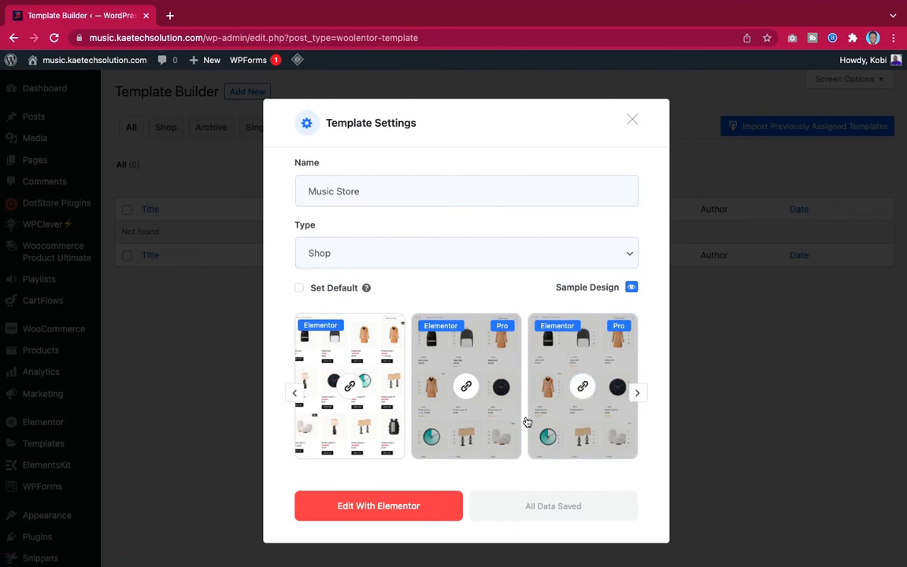
{"action": "left_click", "coordinate": [637, 398]}
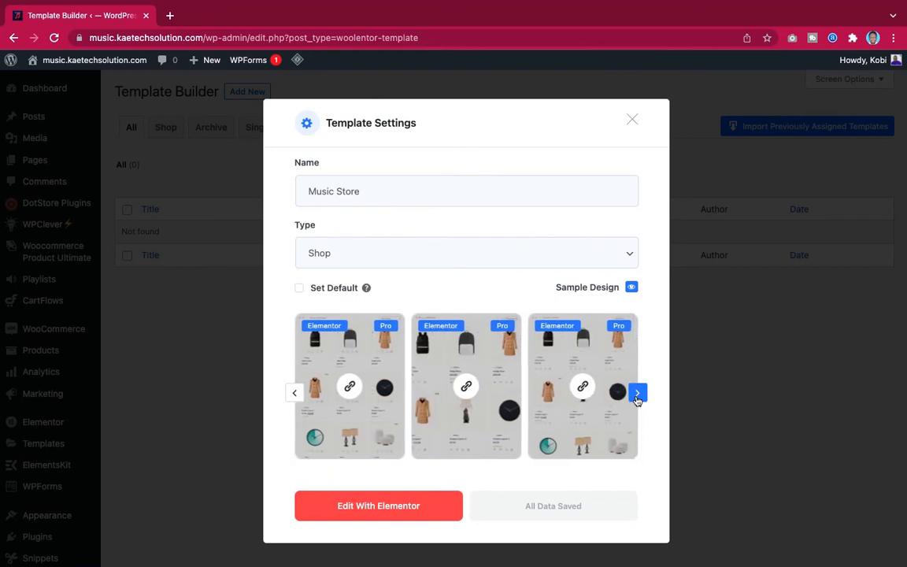
{"action": "left_click", "coordinate": [638, 396]}
{"action": "left_click", "coordinate": [639, 395]}
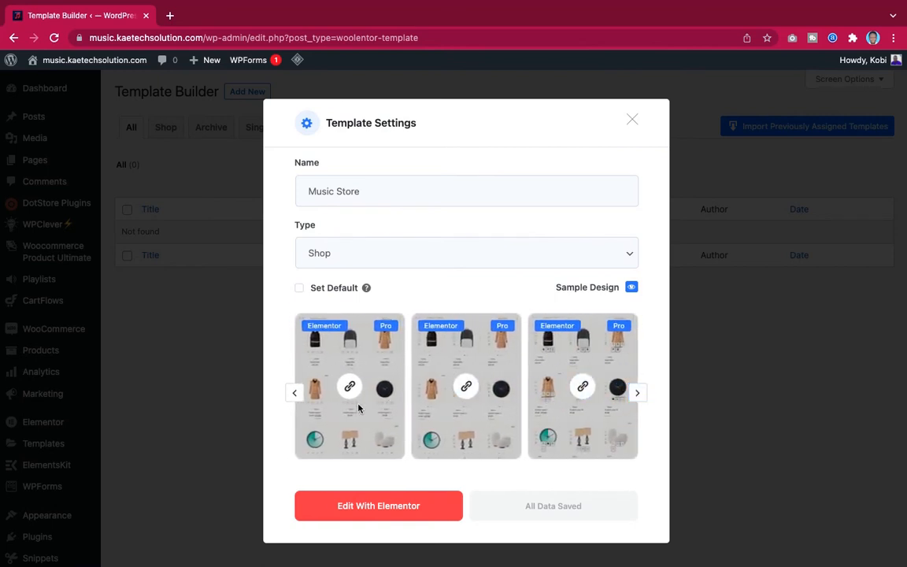
{"action": "left_click", "coordinate": [633, 289]}
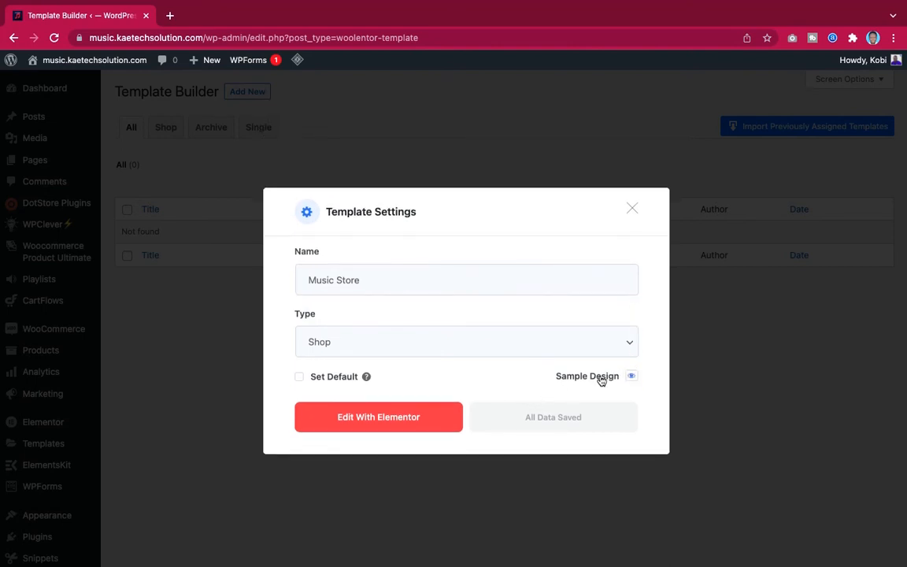
Open the Music Store template in Elementor, hide its title with the Elementor Full Width page layout selected, and update it.
{"action": "left_click", "coordinate": [378, 420]}
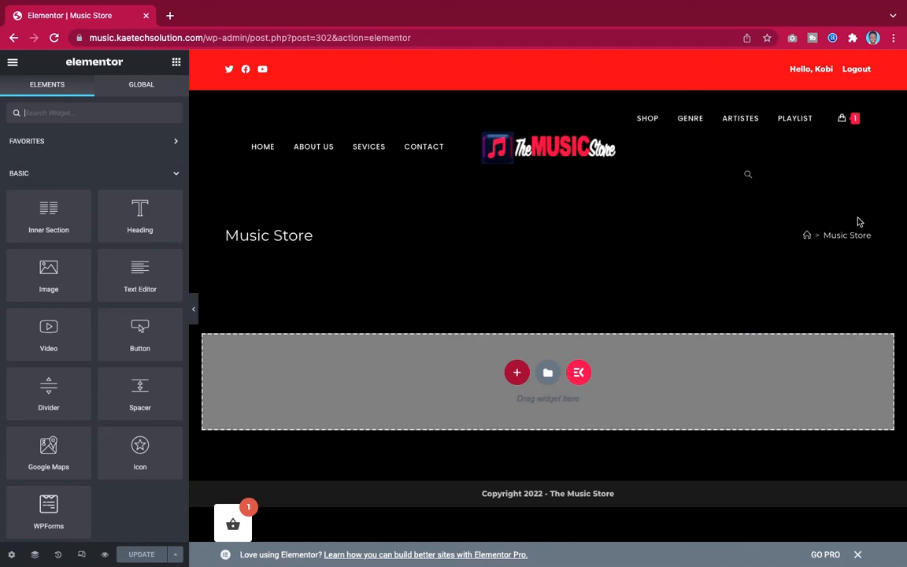
{"action": "left_click", "coordinate": [11, 556]}
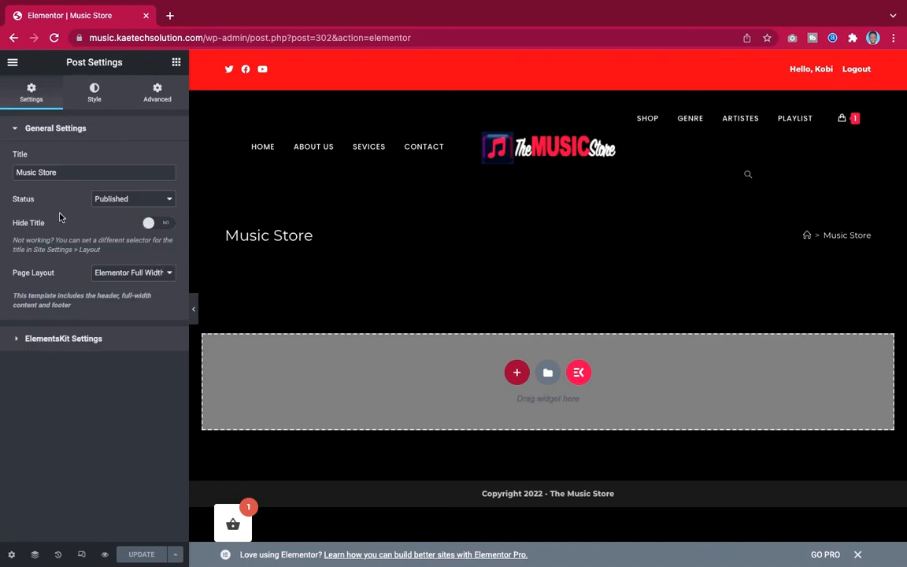
{"action": "left_click", "coordinate": [166, 226]}
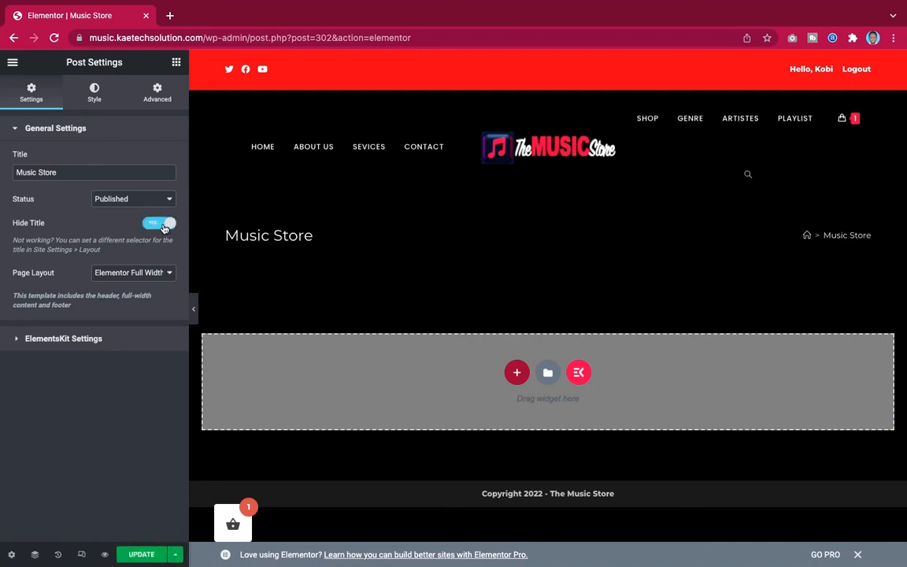
{"action": "left_click", "coordinate": [133, 274]}
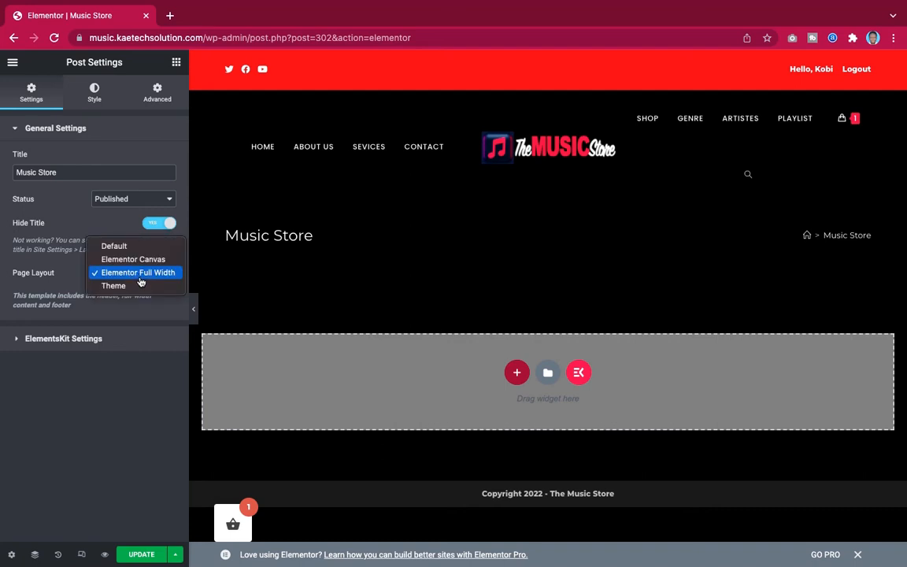
{"action": "left_click", "coordinate": [140, 275]}
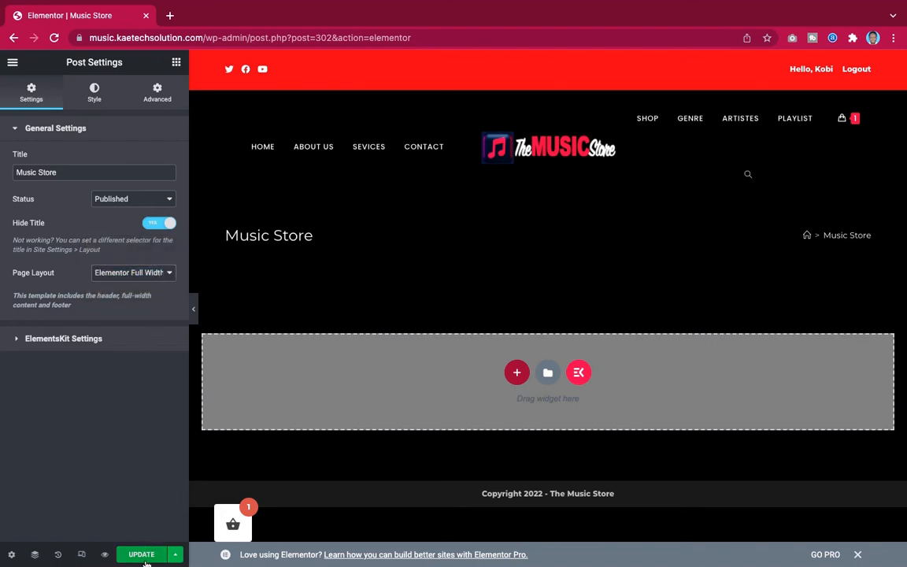
{"action": "key", "text": "ctrl+s"}
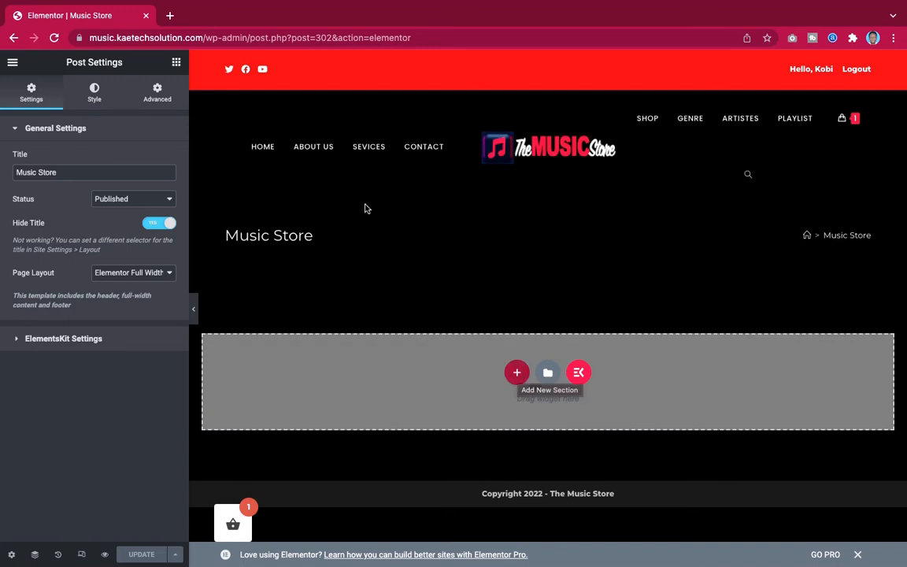
Open the WordPress admin dashboard of music.kaetechsolution.com in a new browser tab.
{"action": "left_click", "coordinate": [170, 16]}
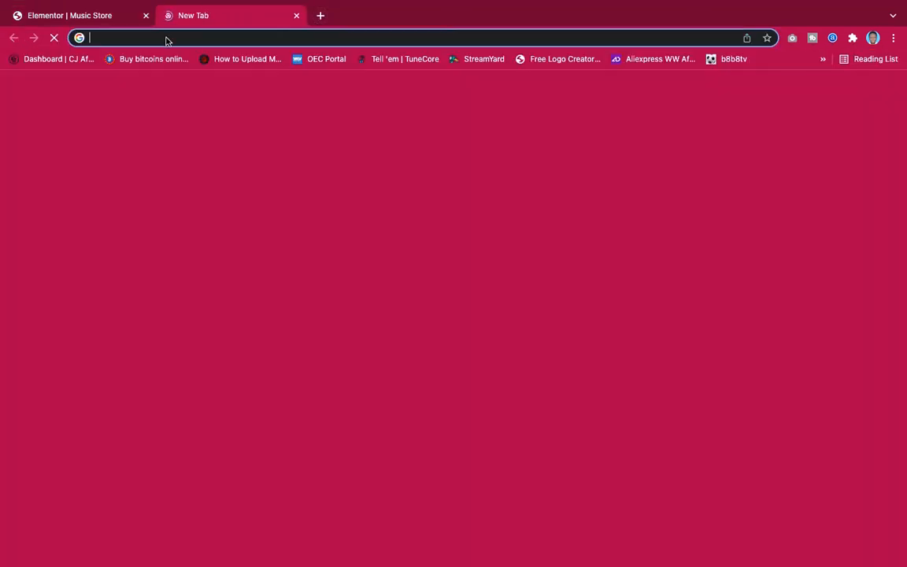
{"action": "type", "text": "music.kaetechsolution.com"}
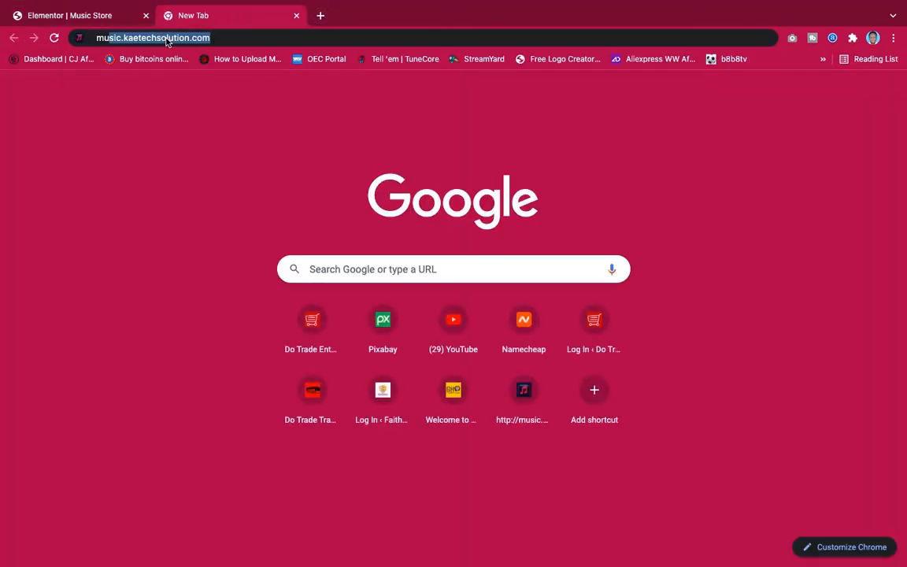
{"action": "key", "text": "Up"}
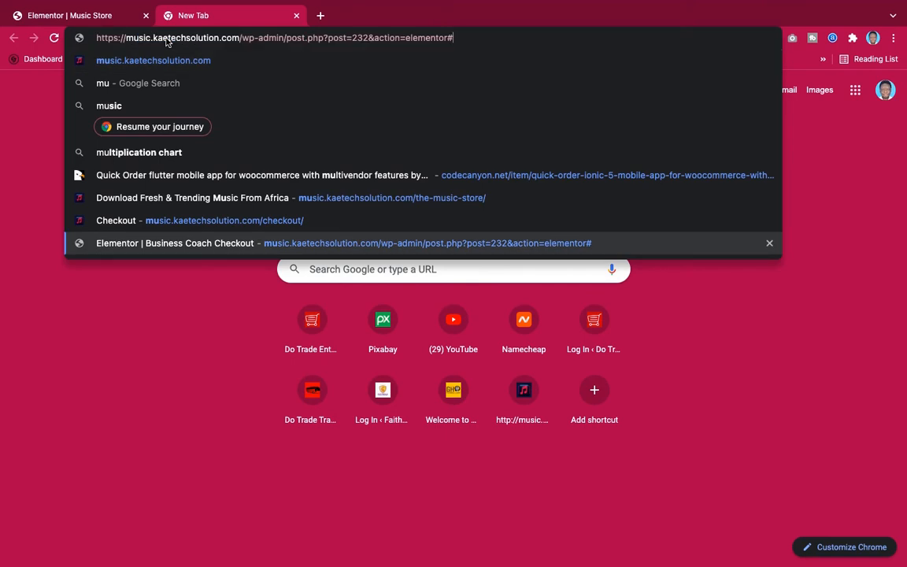
{"action": "key", "text": "BackSpace"}
{"action": "key", "text": "BackSpace"}
{"action": "key", "text": "BackSpace"}
{"action": "key", "text": "BackSpace"}
{"action": "key", "text": "BackSpace"}
{"action": "key", "text": "BackSpace"}
{"action": "key", "text": "BackSpace"}
{"action": "key", "text": "BackSpace"}
{"action": "key", "text": "BackSpace"}
{"action": "key", "text": "BackSpace"}
{"action": "key", "text": "BackSpace"}
{"action": "key", "text": "BackSpace"}
{"action": "key", "text": "BackSpace"}
{"action": "key", "text": "BackSpace"}
{"action": "key", "text": "BackSpace"}
{"action": "key", "text": "BackSpace"}
{"action": "key", "text": "BackSpace"}
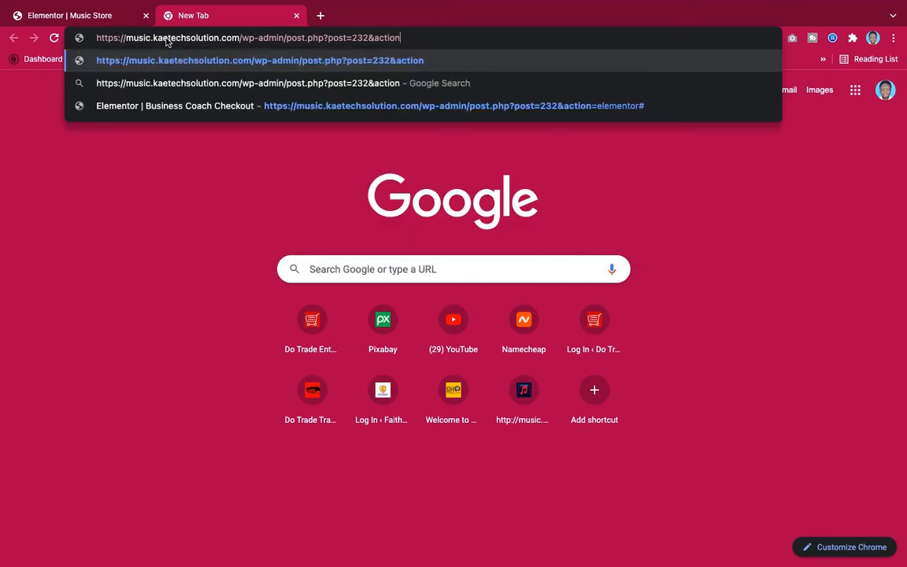
{"action": "key", "text": "BackSpace"}
{"action": "key", "text": "BackSpace"}
{"action": "key", "text": "BackSpace"}
{"action": "key", "text": "BackSpace"}
{"action": "key", "text": "BackSpace"}
{"action": "key", "text": "BackSpace"}
{"action": "key", "text": "BackSpace"}
{"action": "key", "text": "BackSpace"}
{"action": "key", "text": "BackSpace"}
{"action": "key", "text": "BackSpace"}
{"action": "key", "text": "BackSpace"}
{"action": "key", "text": "BackSpace"}
{"action": "key", "text": "BackSpace"}
{"action": "key", "text": "BackSpace"}
{"action": "key", "text": "BackSpace"}
{"action": "key", "text": "BackSpace"}
{"action": "key", "text": "BackSpace"}
{"action": "key", "text": "BackSpace"}
{"action": "key", "text": "BackSpace"}
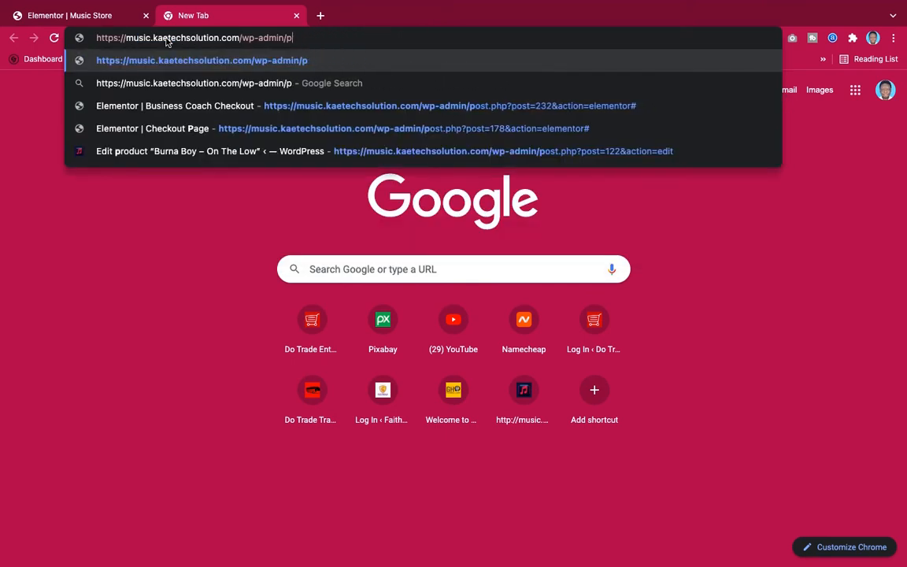
{"action": "key", "text": "Return"}
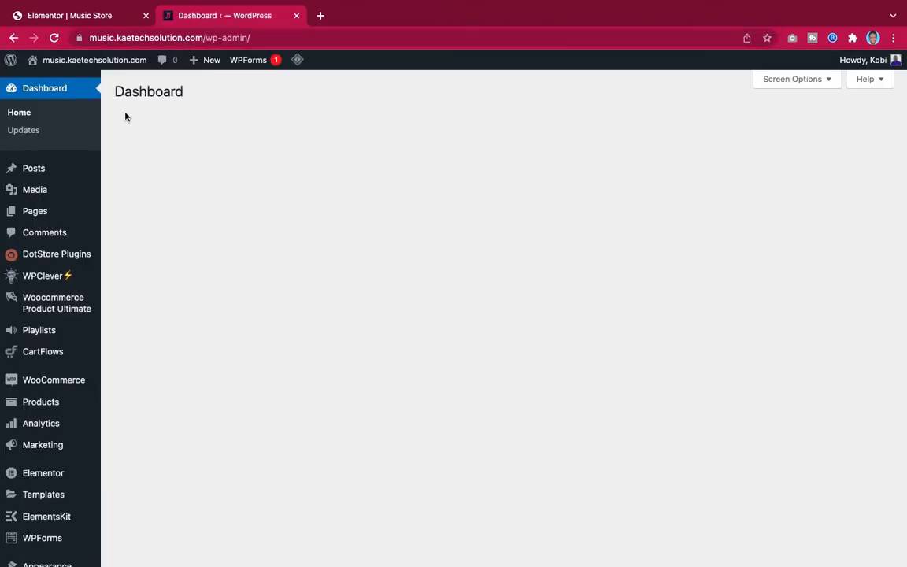
Copy the [fibosearch] shortcode from WooCommerce's FiboSearch settings and return to the Music Store template in Elementor.
{"action": "scroll", "coordinate": [56, 397], "scroll_direction": "down", "scroll_amount": 5}
{"action": "mouse_move", "coordinate": [45, 391]}
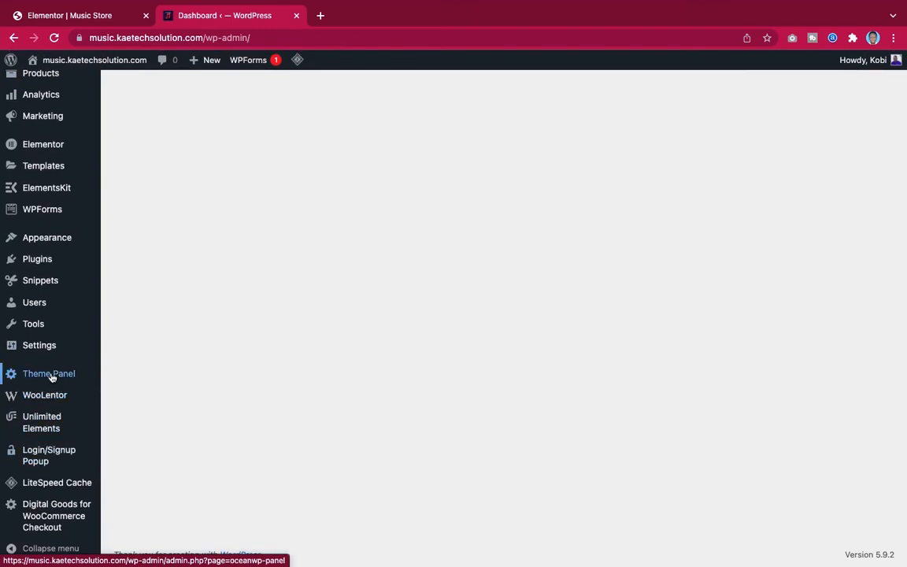
{"action": "scroll", "coordinate": [313, 325], "scroll_direction": "down", "scroll_amount": 5}
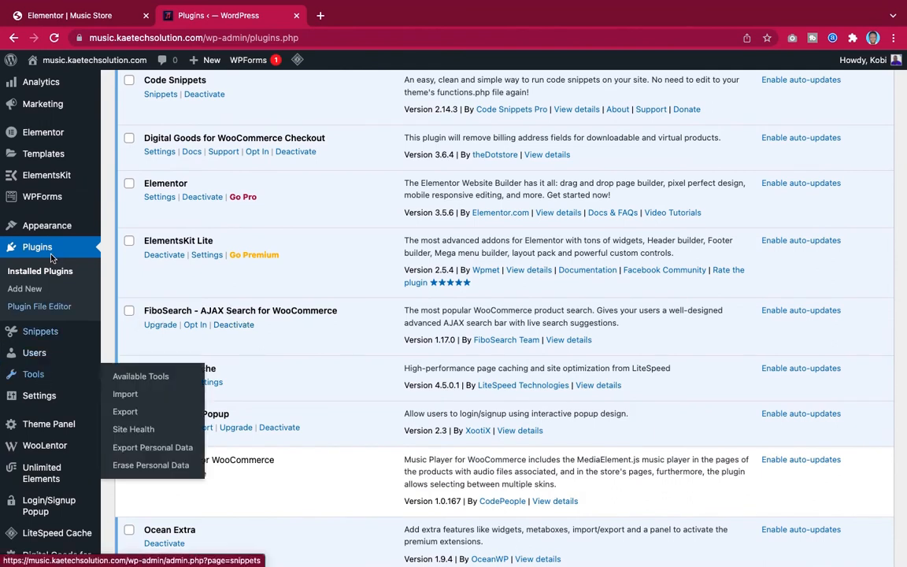
{"action": "mouse_move", "coordinate": [53, 225]}
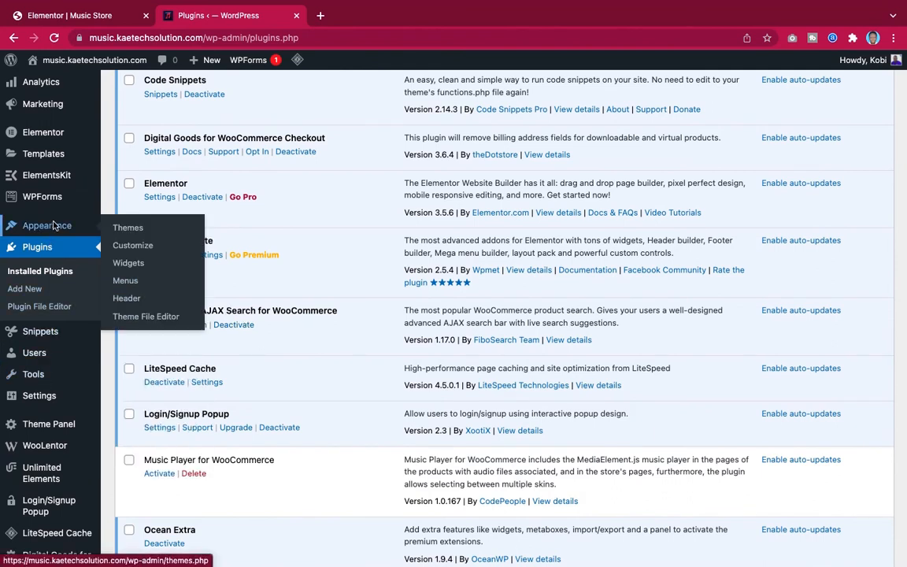
{"action": "scroll", "coordinate": [53, 225], "scroll_direction": "up", "scroll_amount": 2}
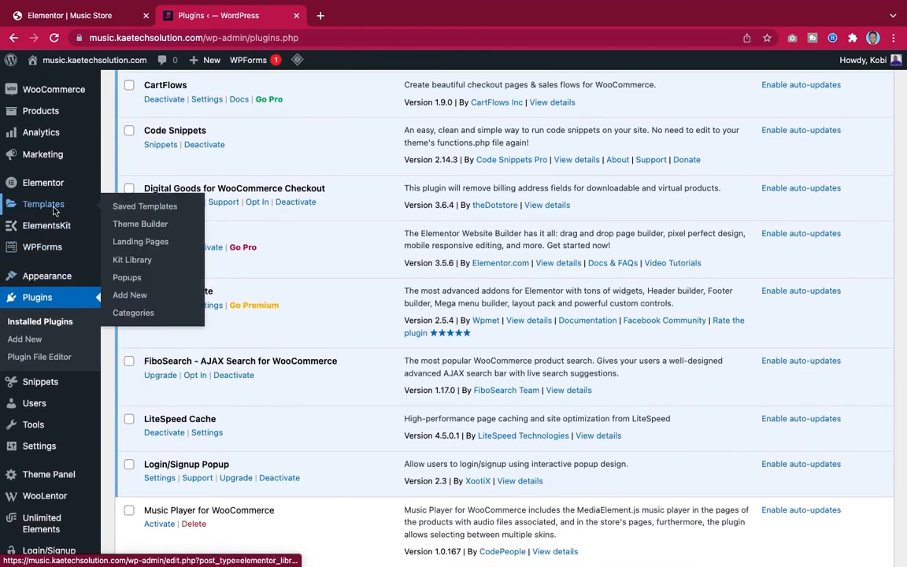
{"action": "scroll", "coordinate": [54, 210], "scroll_direction": "up", "scroll_amount": 3}
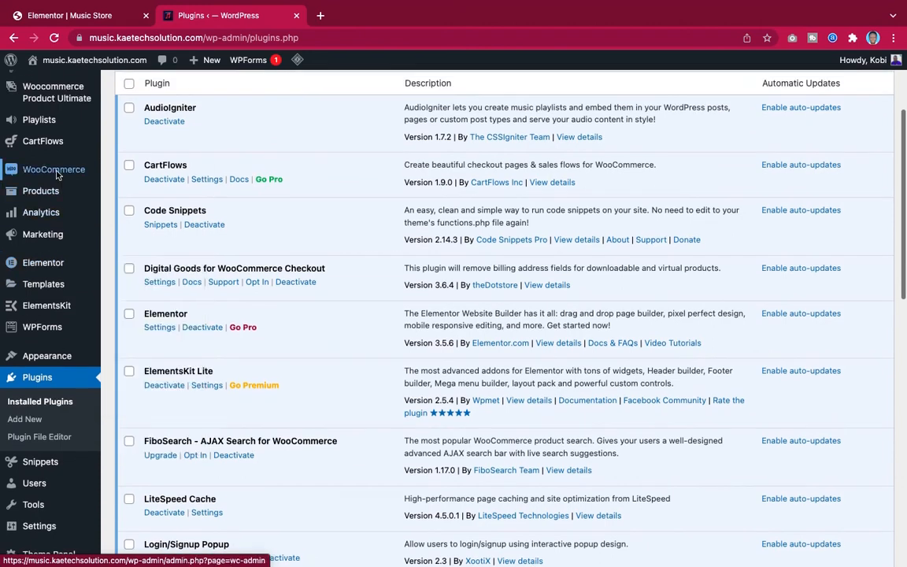
{"action": "mouse_move", "coordinate": [57, 176]}
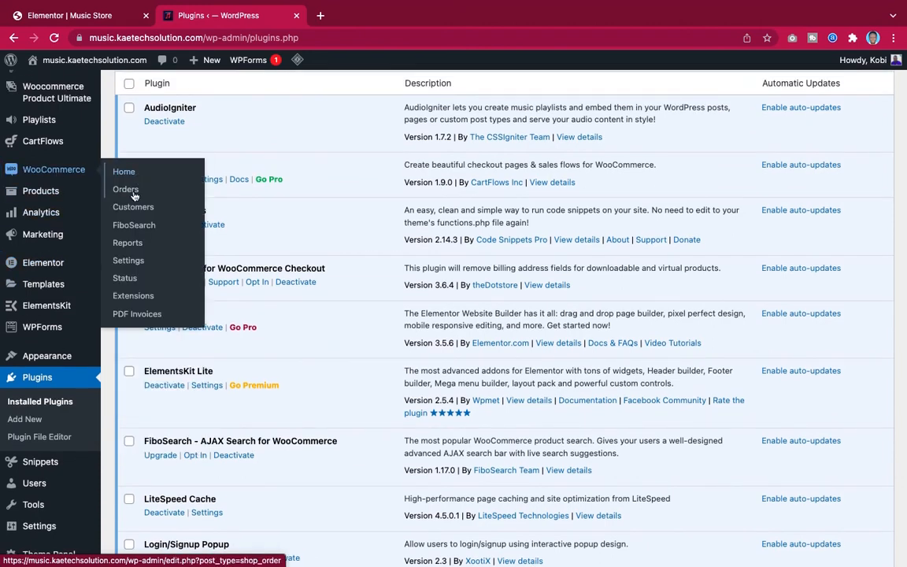
{"action": "left_click", "coordinate": [135, 227]}
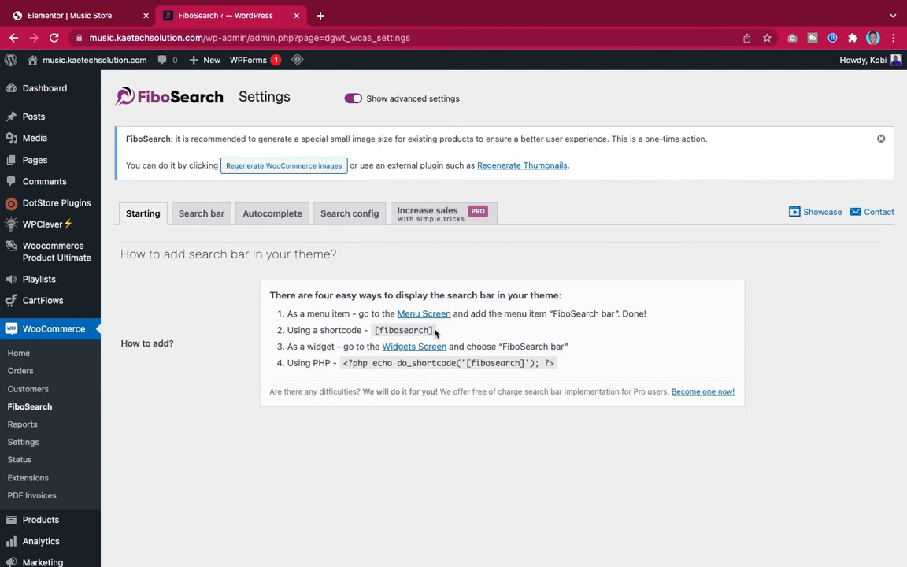
{"action": "left_click_drag", "start_coordinate": [436, 333], "coordinate": [376, 337]}
{"action": "key", "text": "ctrl+c"}
{"action": "left_click", "coordinate": [89, 14]}
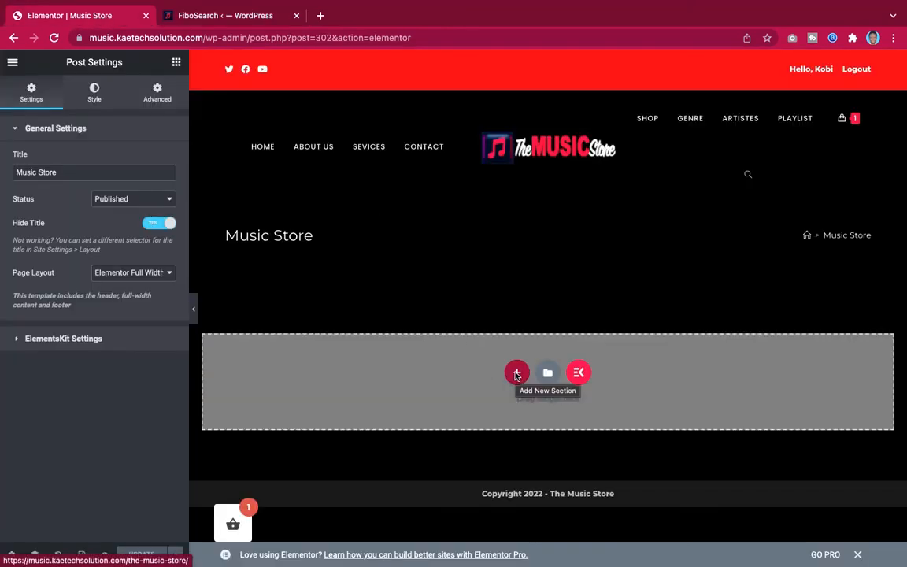
Add a three-column section with a wider middle column and place a Shortcode widget in that middle column.
{"action": "left_click", "coordinate": [516, 374]}
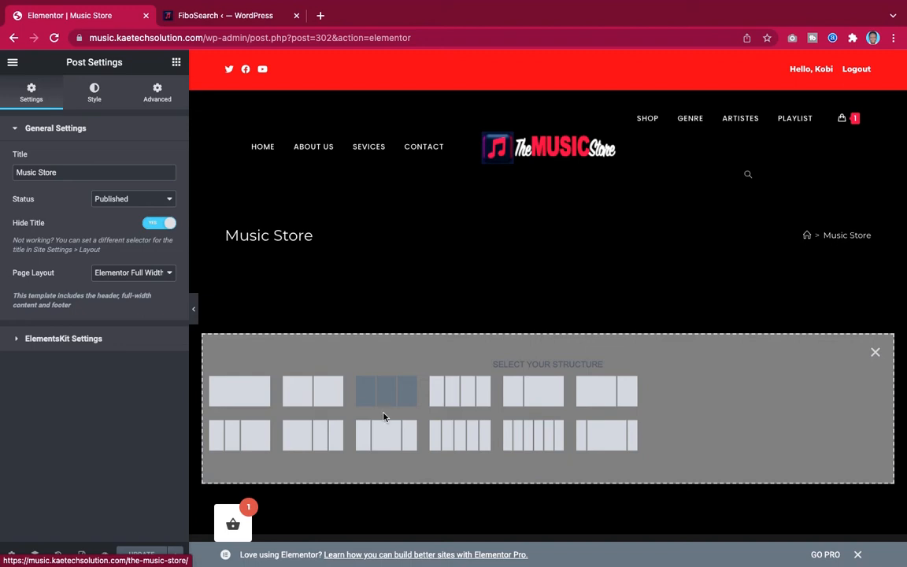
{"action": "left_click", "coordinate": [388, 435]}
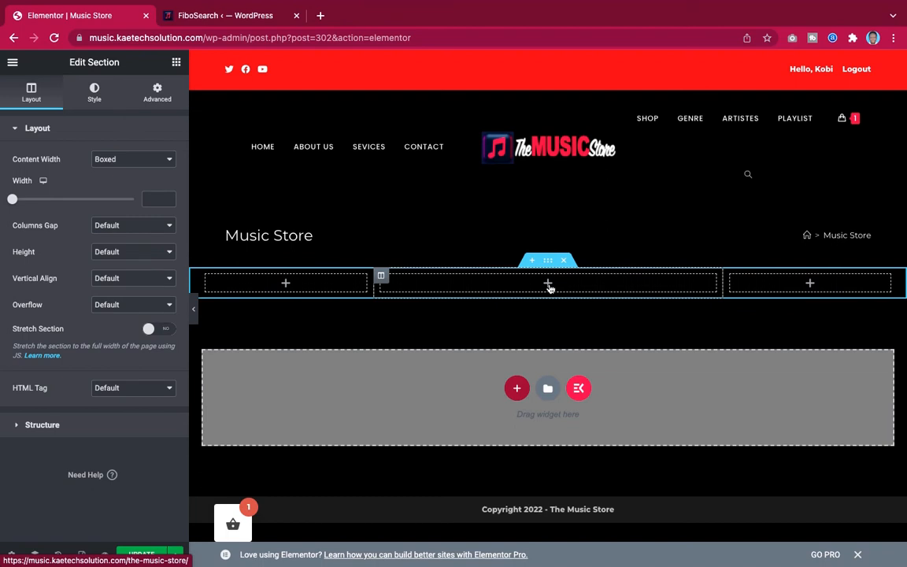
{"action": "left_click", "coordinate": [176, 63]}
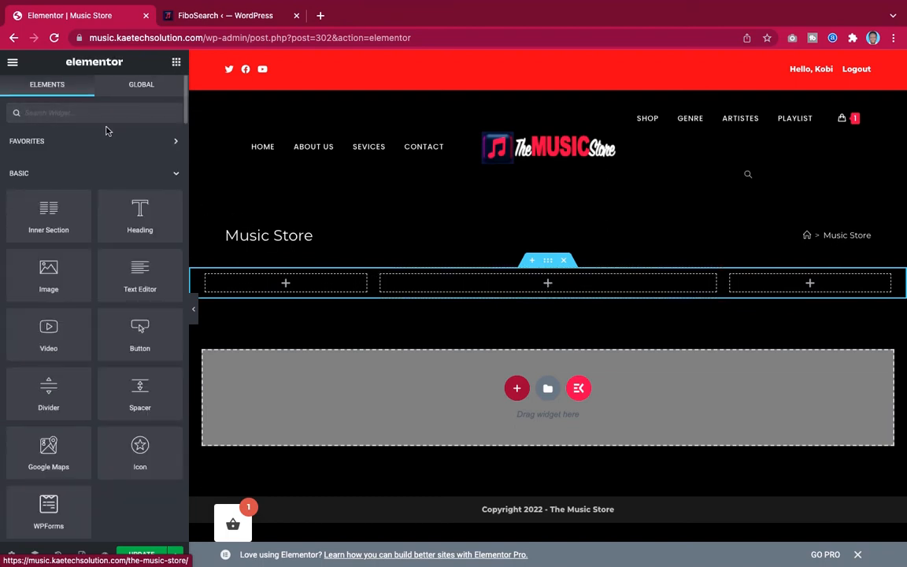
{"action": "type", "text": "schor"}
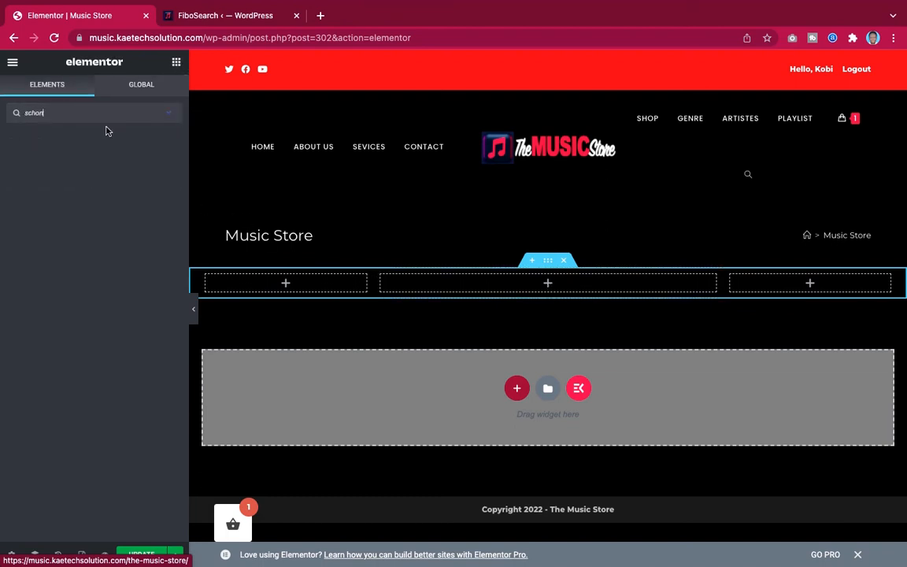
{"action": "key", "text": "BackSpace"}
{"action": "key", "text": "BackSpace"}
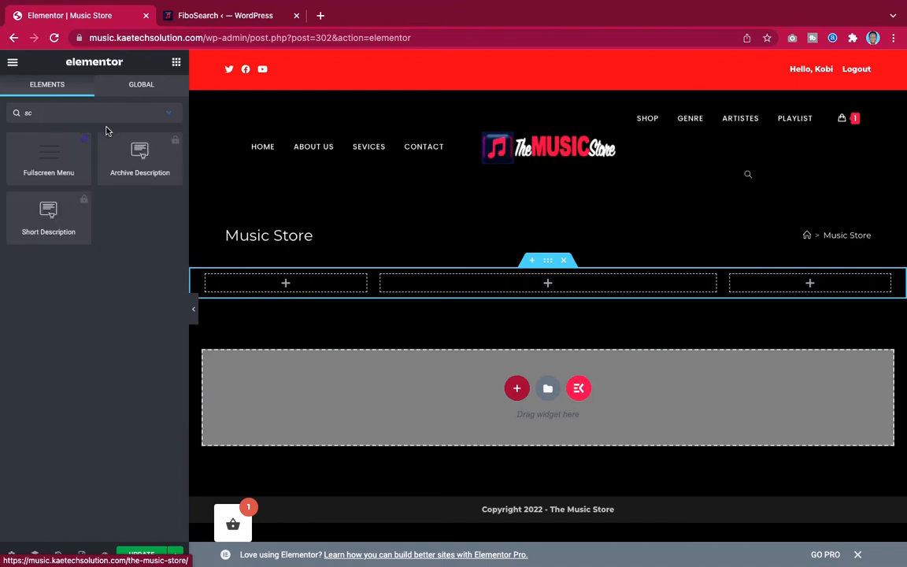
{"action": "type", "text": "ho"}
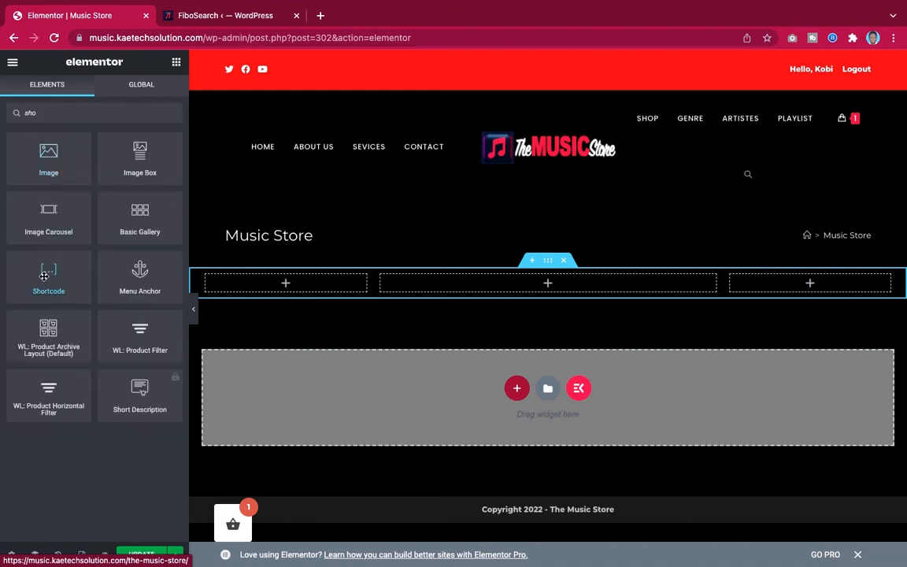
{"action": "left_click_drag", "start_coordinate": [44, 275], "coordinate": [548, 291]}
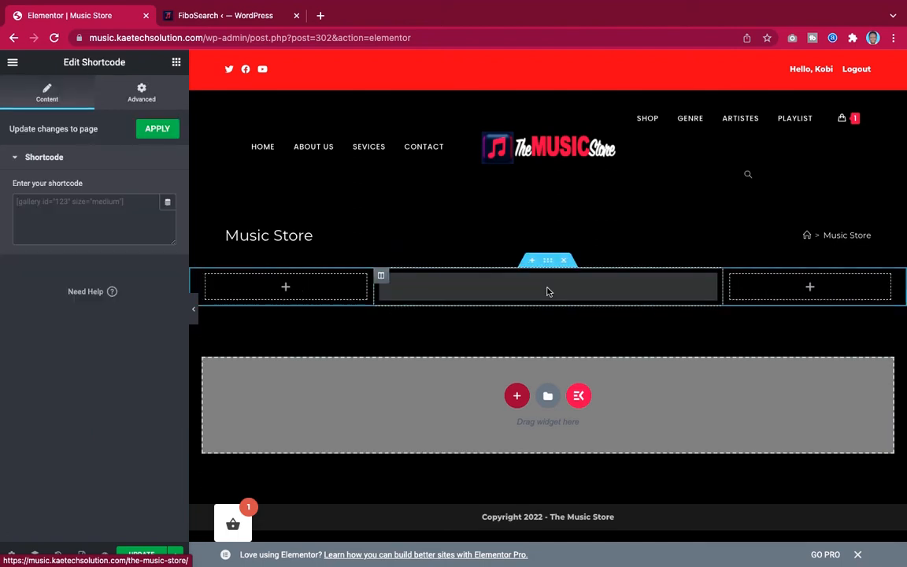
Insert the [fibosearch] shortcode into the Shortcode widget, and delete the whole three-column section again.
{"action": "left_click", "coordinate": [101, 204]}
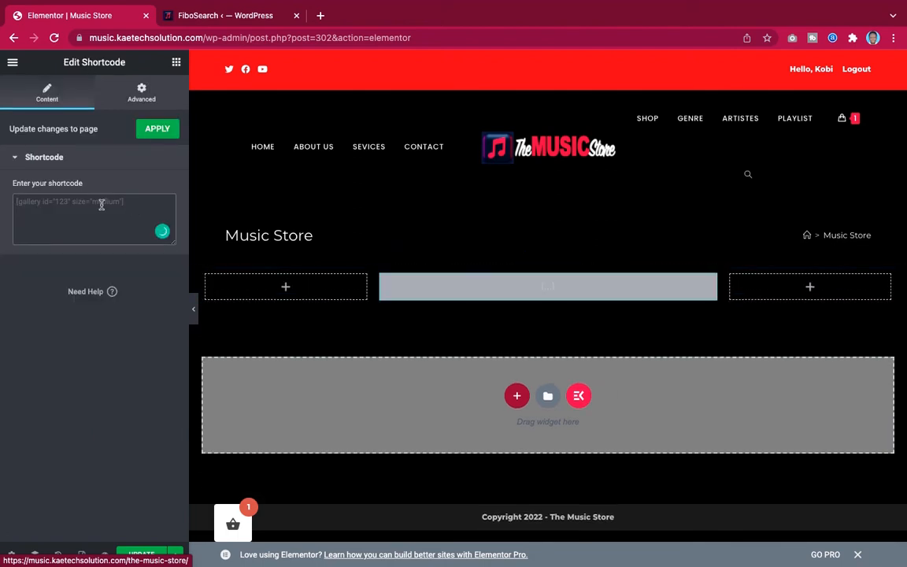
{"action": "key", "text": "ctrl+v"}
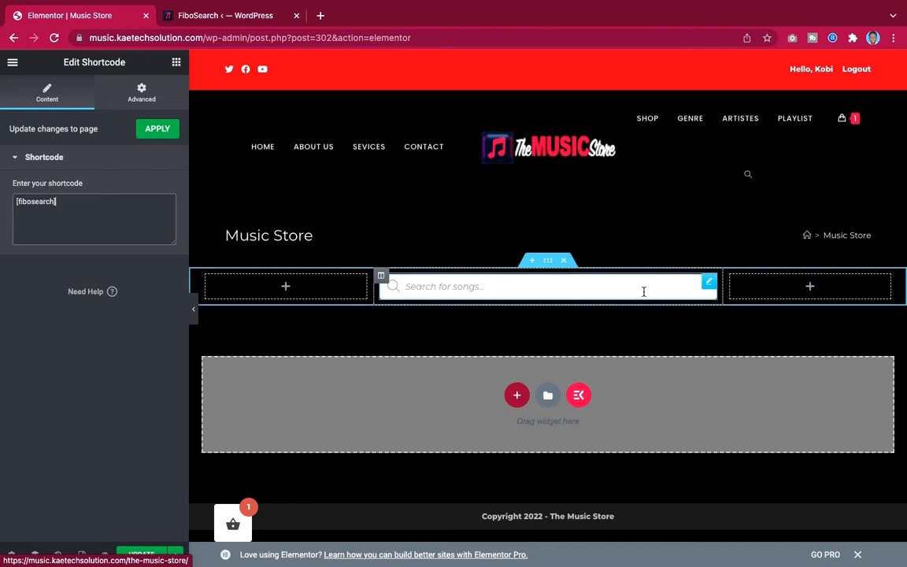
{"action": "left_click", "coordinate": [564, 262]}
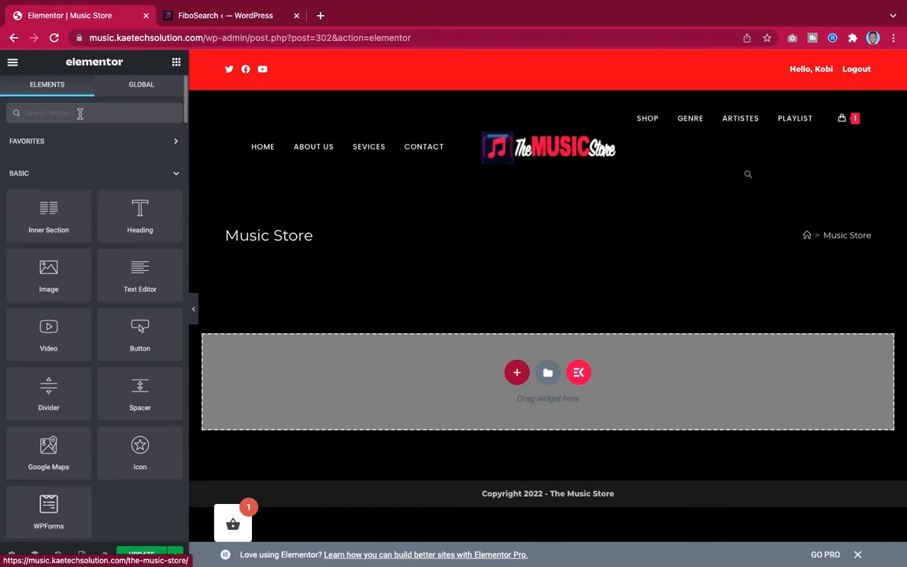
Search the Elementor widgets for "wl" and look through the WooLentor widgets available for the shop page.
{"action": "scroll", "coordinate": [95, 229], "scroll_direction": "down", "scroll_amount": 10}
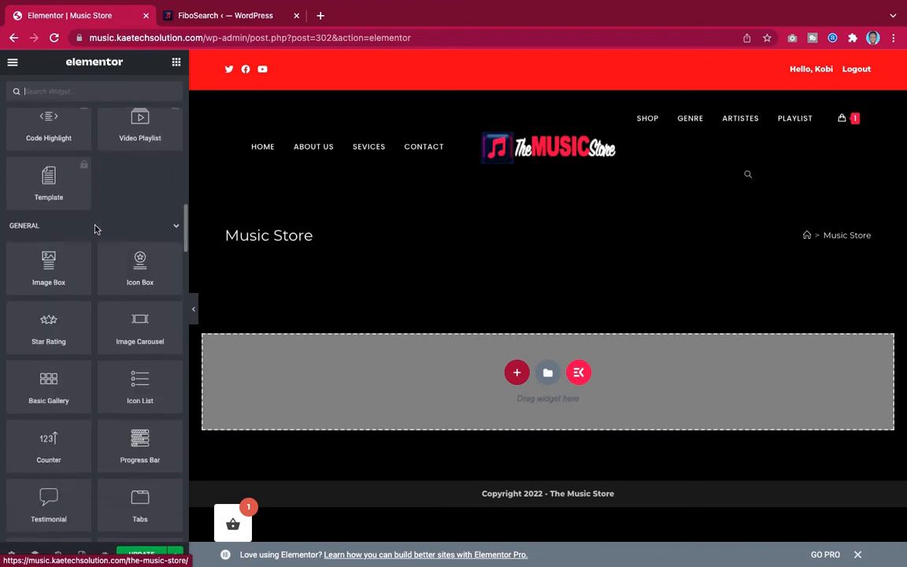
{"action": "scroll", "coordinate": [94, 230], "scroll_direction": "up", "scroll_amount": 15}
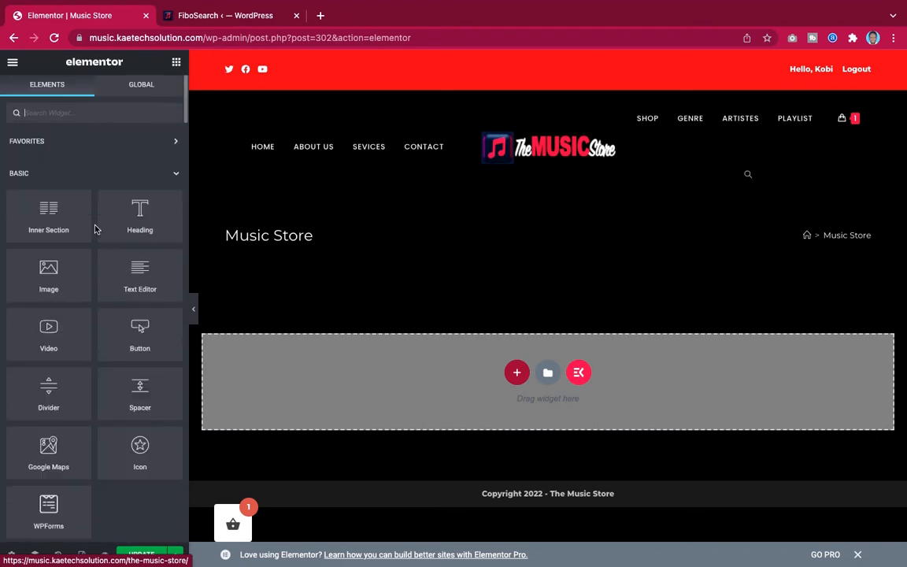
{"action": "type", "text": "wl"}
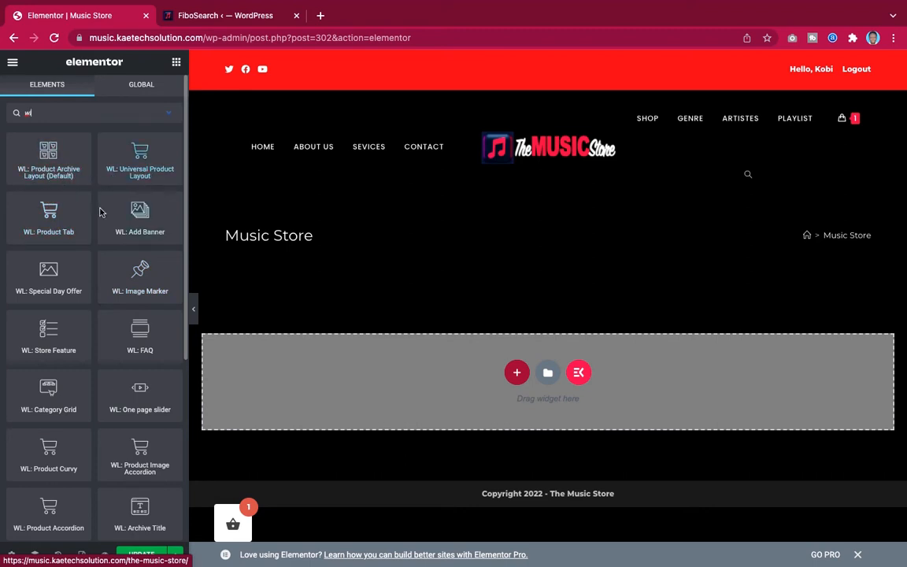
{"action": "scroll", "coordinate": [77, 259], "scroll_direction": "down", "scroll_amount": 3}
{"action": "scroll", "coordinate": [78, 268], "scroll_direction": "down", "scroll_amount": 2}
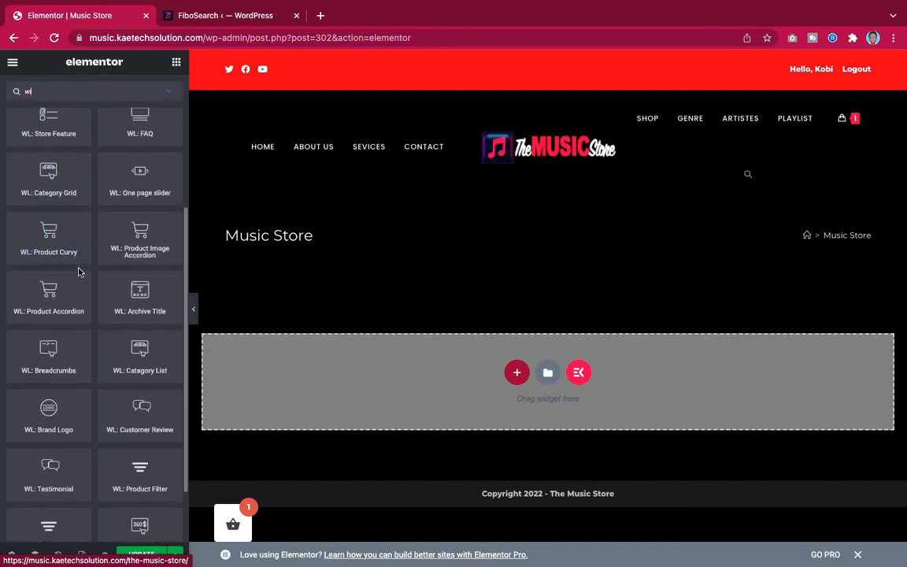
{"action": "scroll", "coordinate": [78, 271], "scroll_direction": "down", "scroll_amount": 2}
{"action": "scroll", "coordinate": [78, 272], "scroll_direction": "down", "scroll_amount": 1}
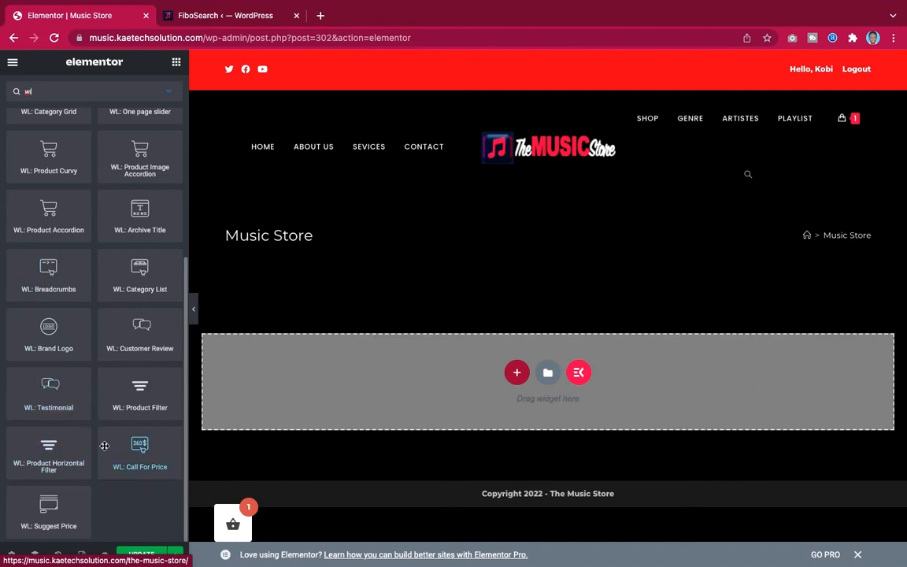
{"action": "scroll", "coordinate": [104, 307], "scroll_direction": "up", "scroll_amount": 2}
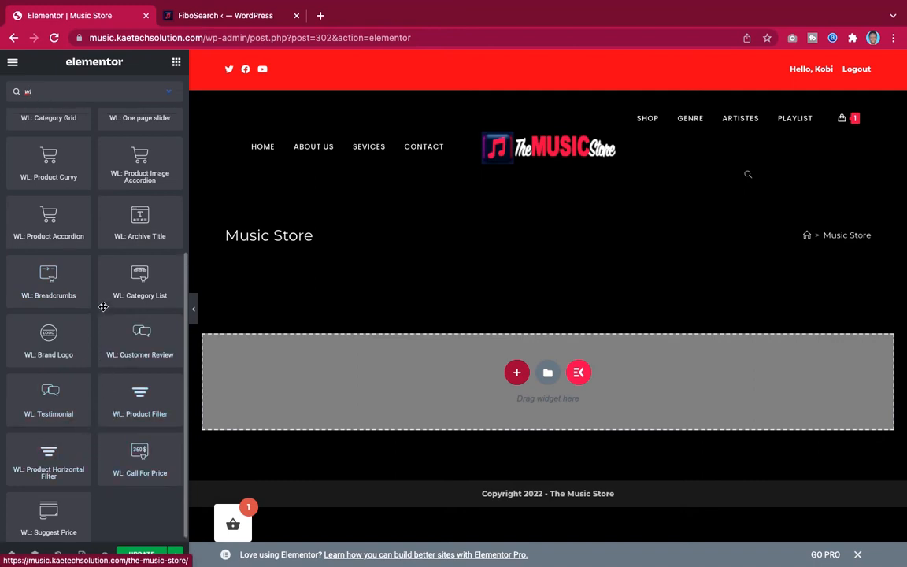
{"action": "scroll", "coordinate": [103, 307], "scroll_direction": "up", "scroll_amount": 7}
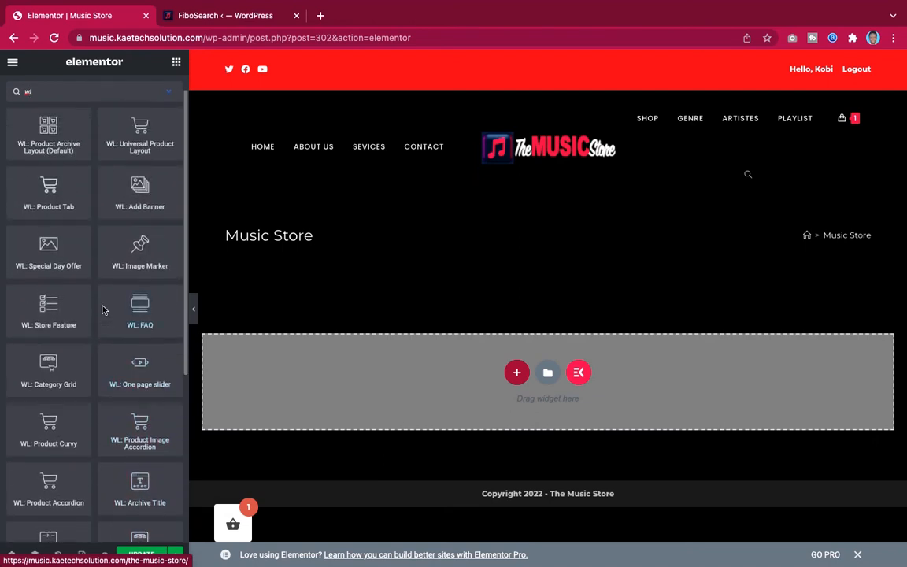
{"action": "scroll", "coordinate": [104, 310], "scroll_direction": "up", "scroll_amount": 1}
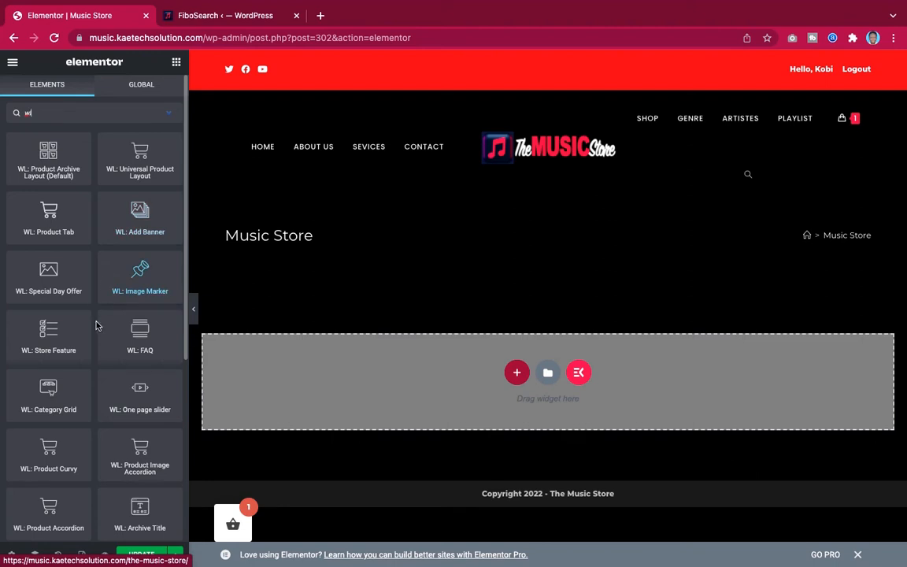
{"action": "scroll", "coordinate": [95, 336], "scroll_direction": "down", "scroll_amount": 2}
{"action": "scroll", "coordinate": [95, 336], "scroll_direction": "down", "scroll_amount": 2}
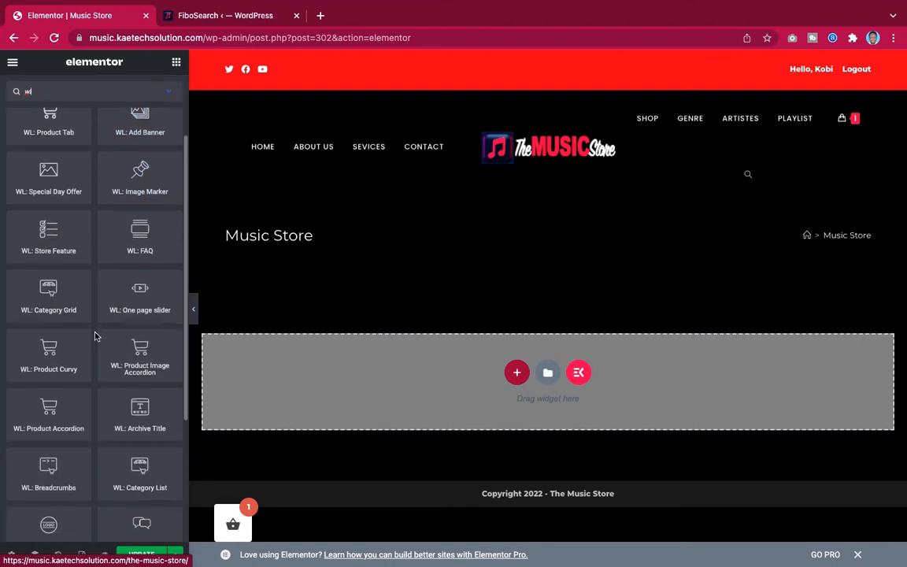
{"action": "scroll", "coordinate": [95, 336], "scroll_direction": "down", "scroll_amount": 1}
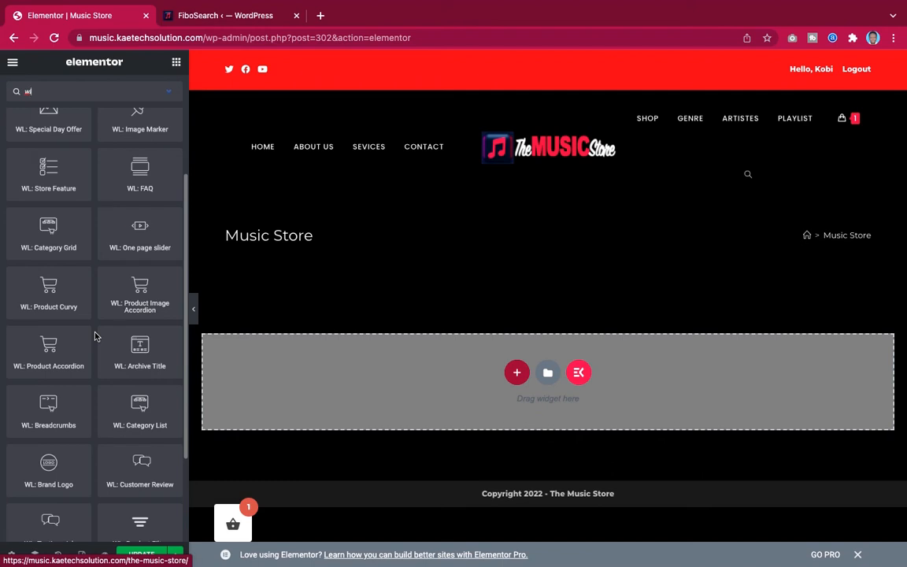
{"action": "scroll", "coordinate": [96, 336], "scroll_direction": "up", "scroll_amount": 4}
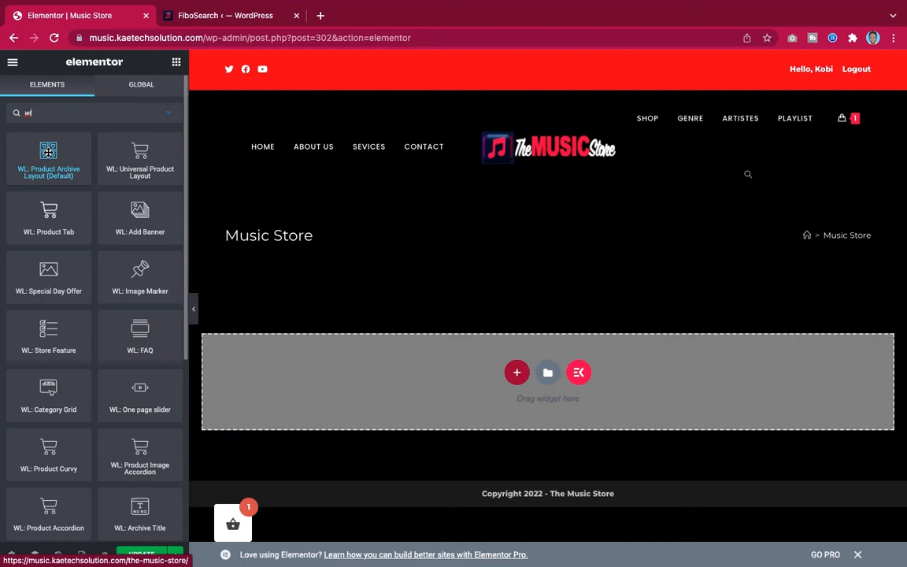
Try the WL: Product Archive Layout (Default) widget in the empty section, look over its product grid, and delete the widget again.
{"action": "left_click_drag", "start_coordinate": [48, 155], "coordinate": [455, 388]}
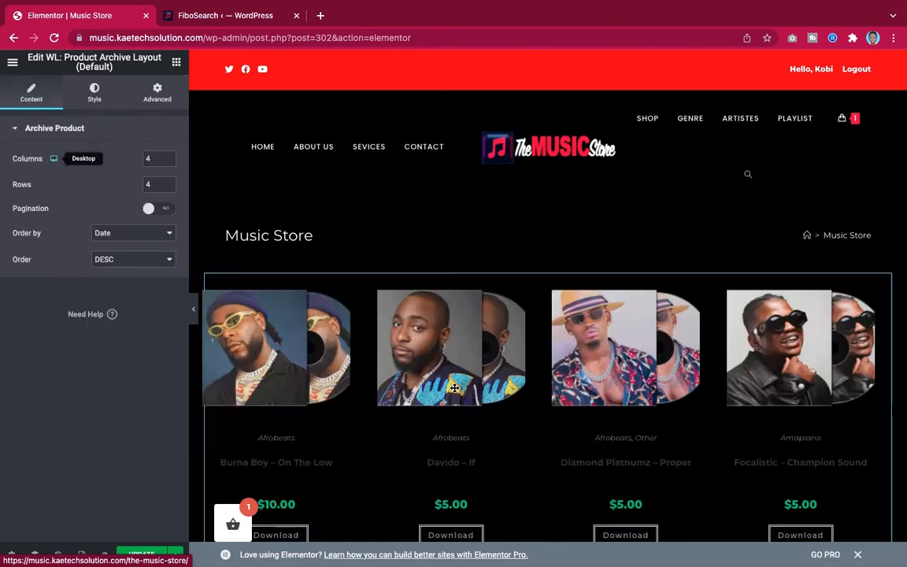
{"action": "scroll", "coordinate": [454, 389], "scroll_direction": "down", "scroll_amount": 5}
{"action": "scroll", "coordinate": [455, 391], "scroll_direction": "down", "scroll_amount": 1}
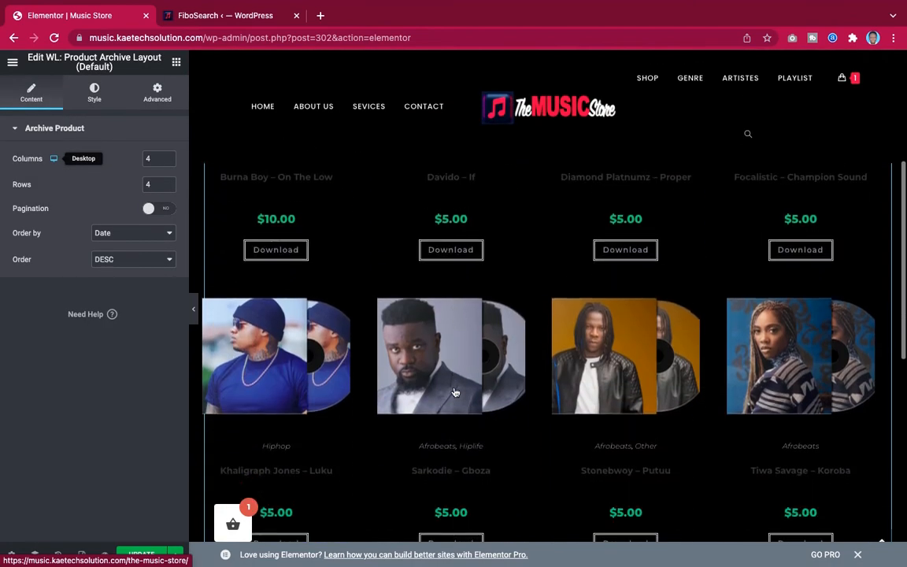
{"action": "scroll", "coordinate": [454, 391], "scroll_direction": "up", "scroll_amount": 3}
{"action": "scroll", "coordinate": [455, 391], "scroll_direction": "down", "scroll_amount": 1}
{"action": "scroll", "coordinate": [454, 391], "scroll_direction": "down", "scroll_amount": 8}
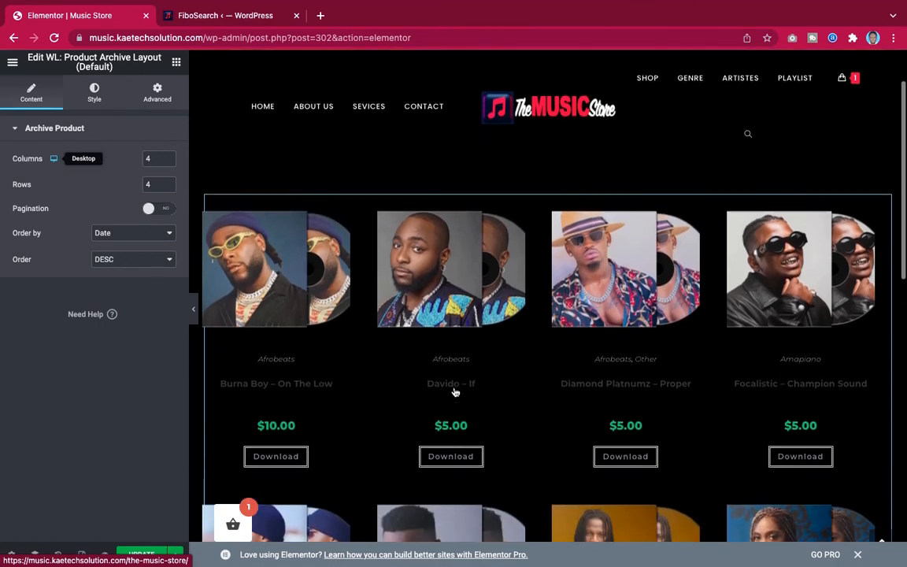
{"action": "scroll", "coordinate": [454, 391], "scroll_direction": "up", "scroll_amount": 10}
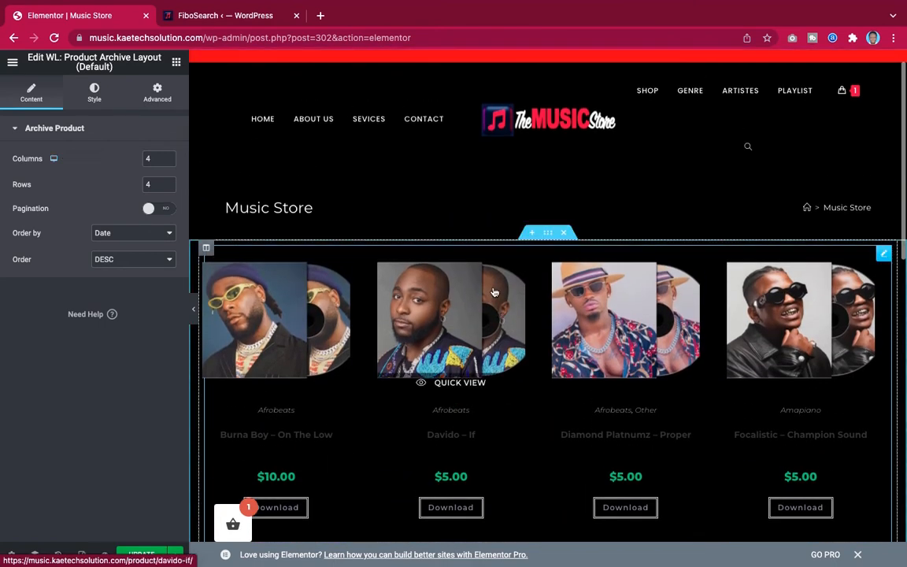
{"action": "key", "text": "Delete"}
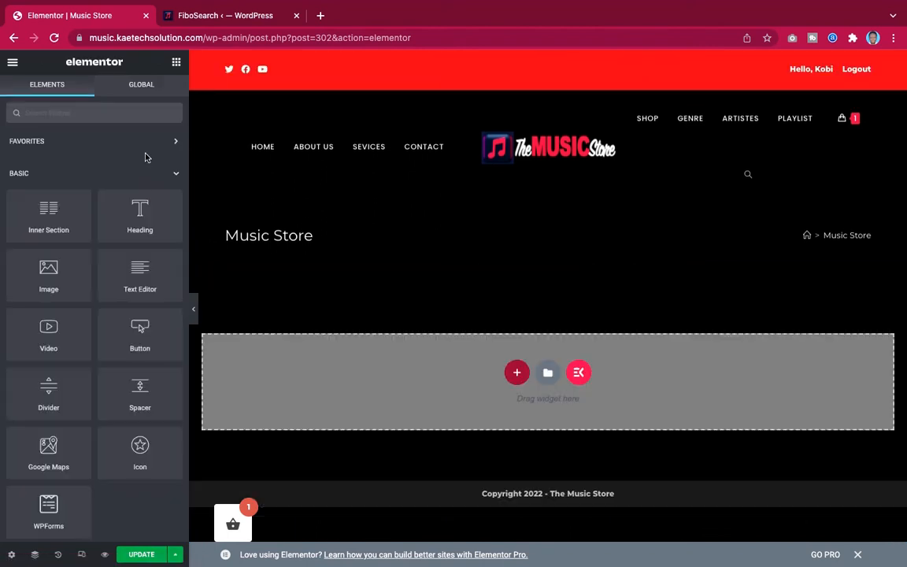
Find the WooLentor widgets with "wl", place WL: Universal Product Layout in the empty section, and look over its product cards.
{"action": "left_click", "coordinate": [105, 116]}
{"action": "type", "text": "wl"}
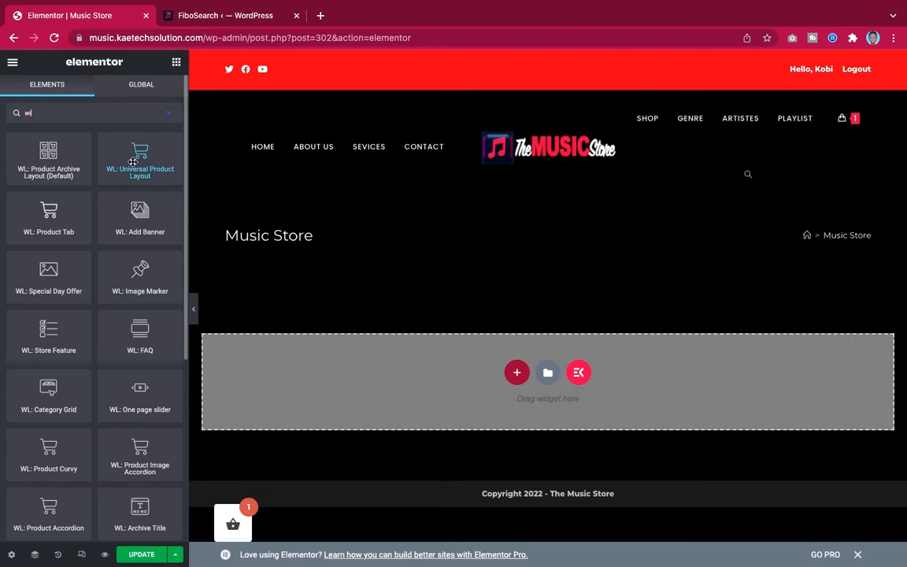
{"action": "left_click_drag", "start_coordinate": [140, 146], "coordinate": [449, 393]}
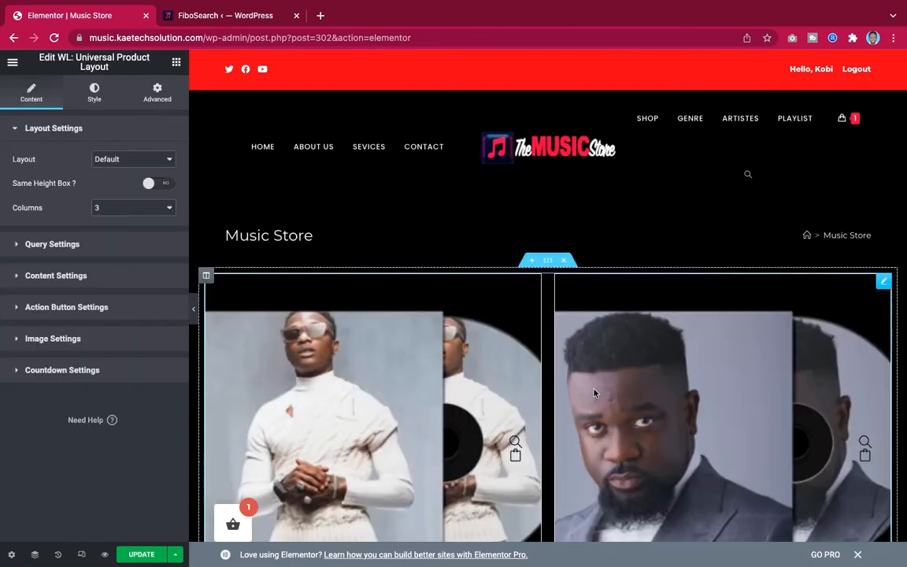
{"action": "scroll", "coordinate": [616, 401], "scroll_direction": "down", "scroll_amount": 4}
{"action": "scroll", "coordinate": [616, 402], "scroll_direction": "down", "scroll_amount": 5}
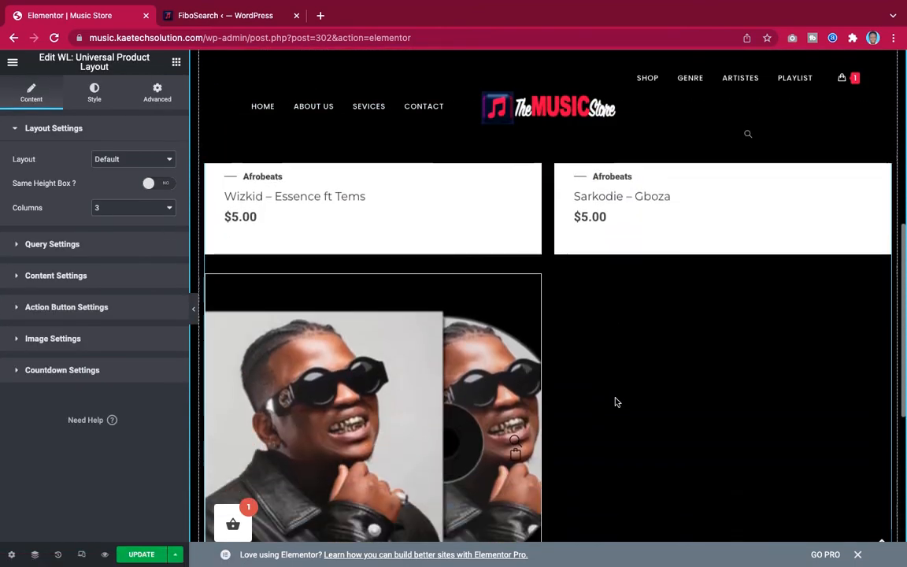
{"action": "scroll", "coordinate": [616, 402], "scroll_direction": "up", "scroll_amount": 2}
{"action": "scroll", "coordinate": [616, 402], "scroll_direction": "up", "scroll_amount": 6}
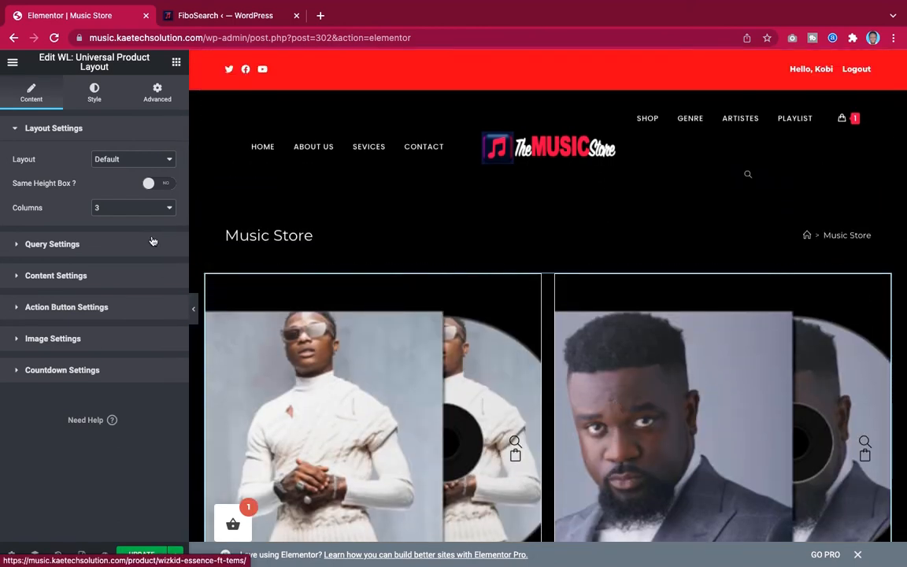
Set the Universal Product Layout widget to 4 columns, keeping the Default layout.
{"action": "left_click", "coordinate": [127, 208]}
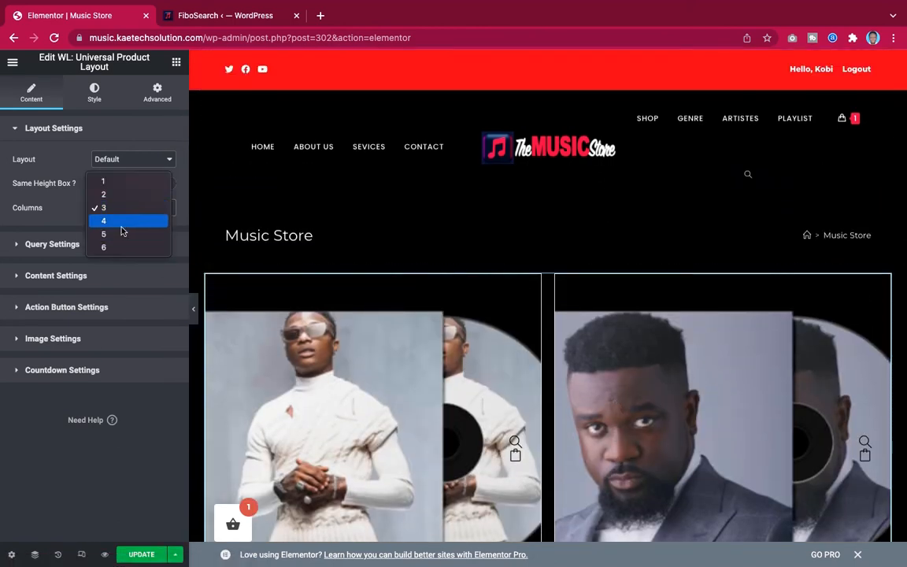
{"action": "left_click", "coordinate": [124, 224]}
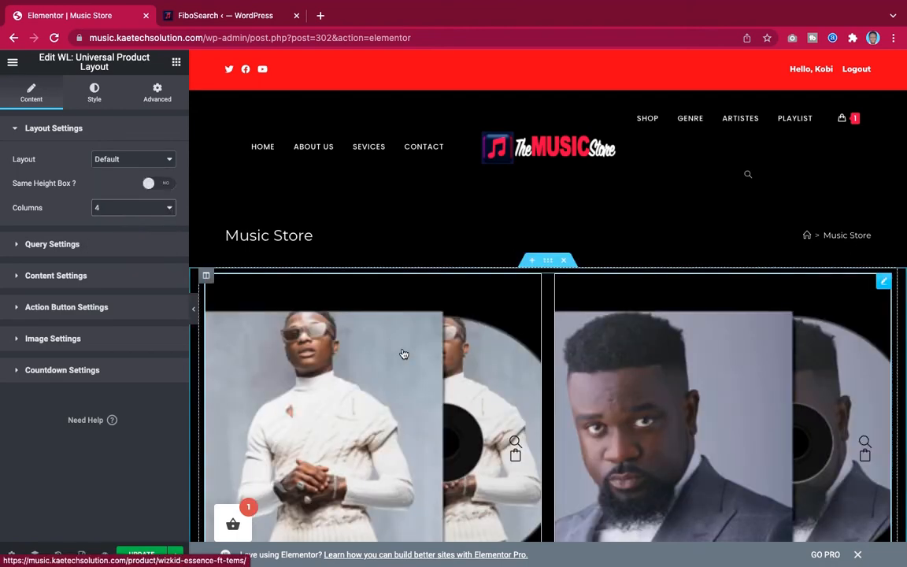
{"action": "scroll", "coordinate": [402, 353], "scroll_direction": "down", "scroll_amount": 10}
{"action": "scroll", "coordinate": [402, 353], "scroll_direction": "up", "scroll_amount": 2}
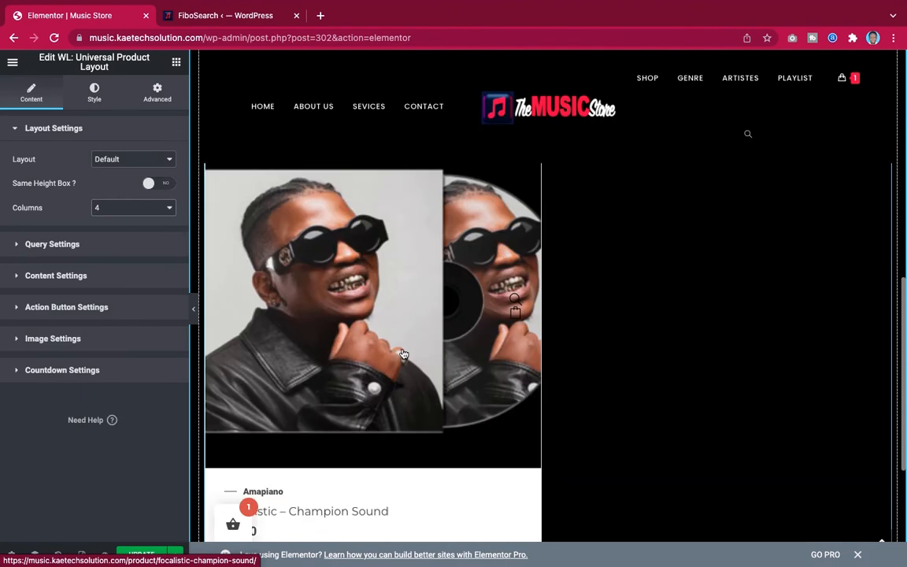
{"action": "scroll", "coordinate": [402, 354], "scroll_direction": "up", "scroll_amount": 8}
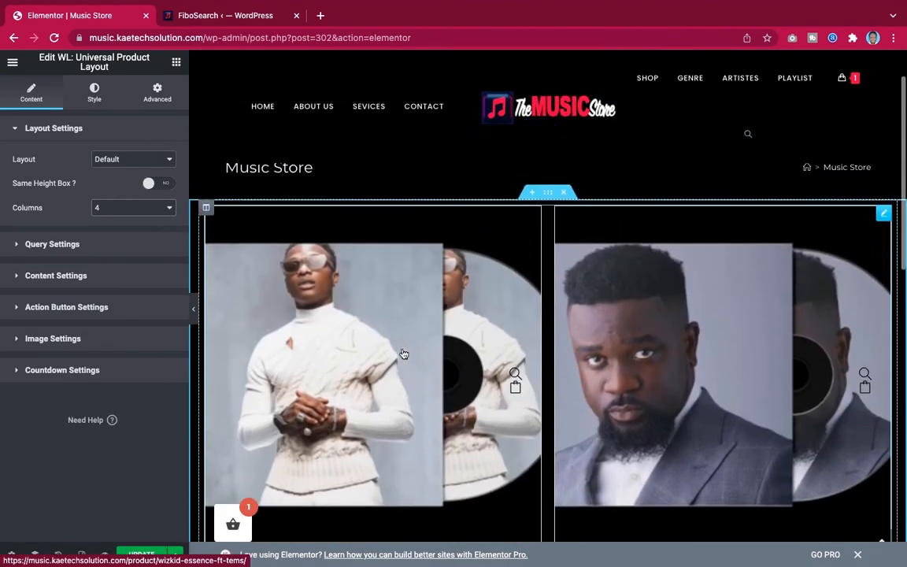
{"action": "left_click", "coordinate": [140, 160]}
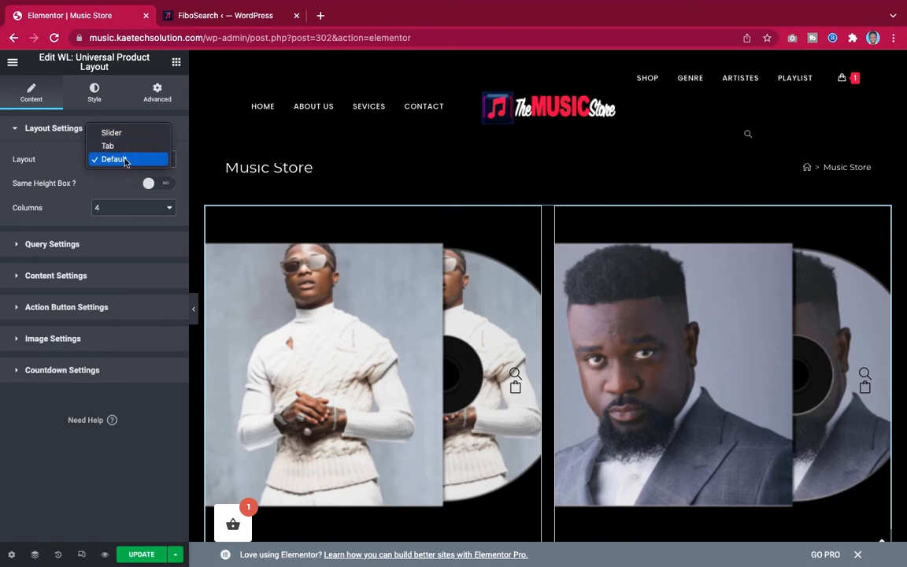
{"action": "left_click", "coordinate": [71, 210]}
Add the product categories Afrobeats, Amapiano, Hiphop, Hiplife and Other to the widget's product query.
{"action": "left_click", "coordinate": [78, 245]}
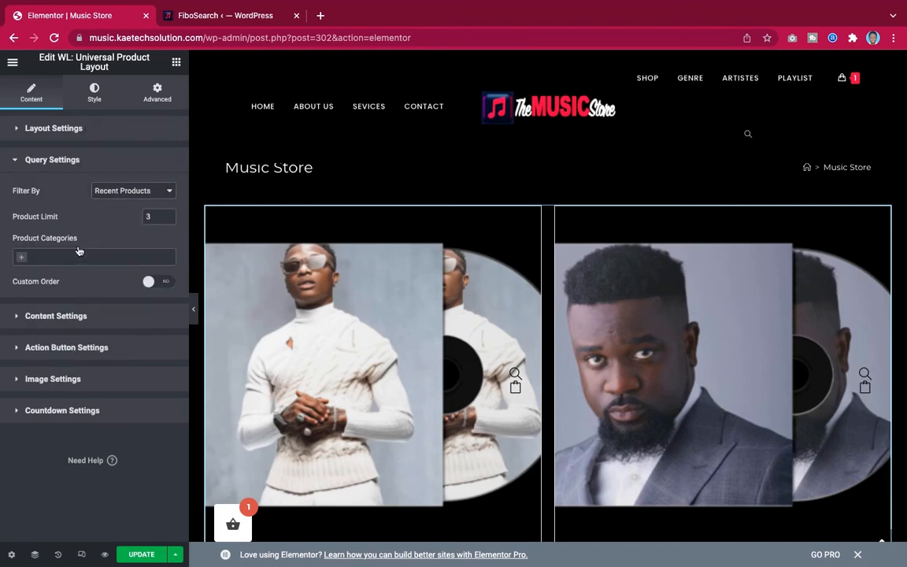
{"action": "left_click", "coordinate": [22, 261]}
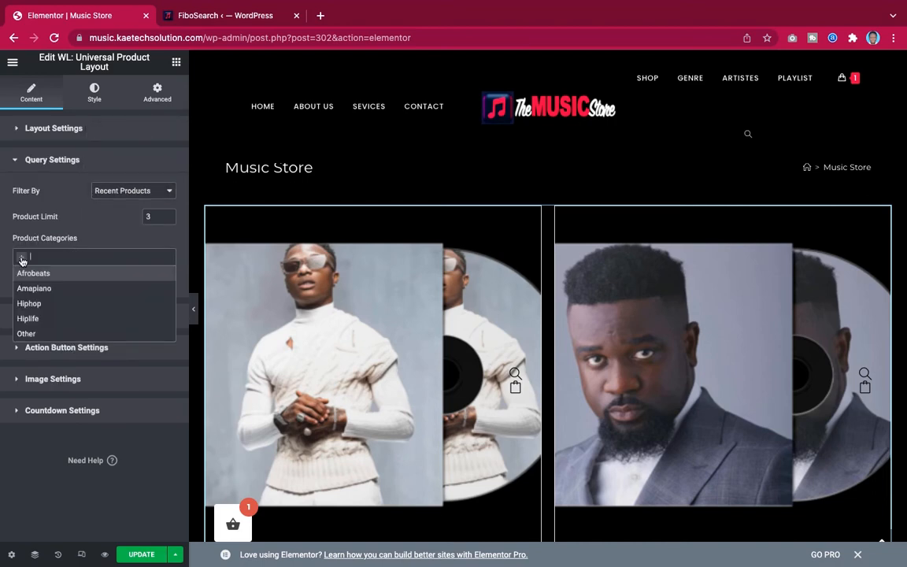
{"action": "left_click", "coordinate": [32, 275]}
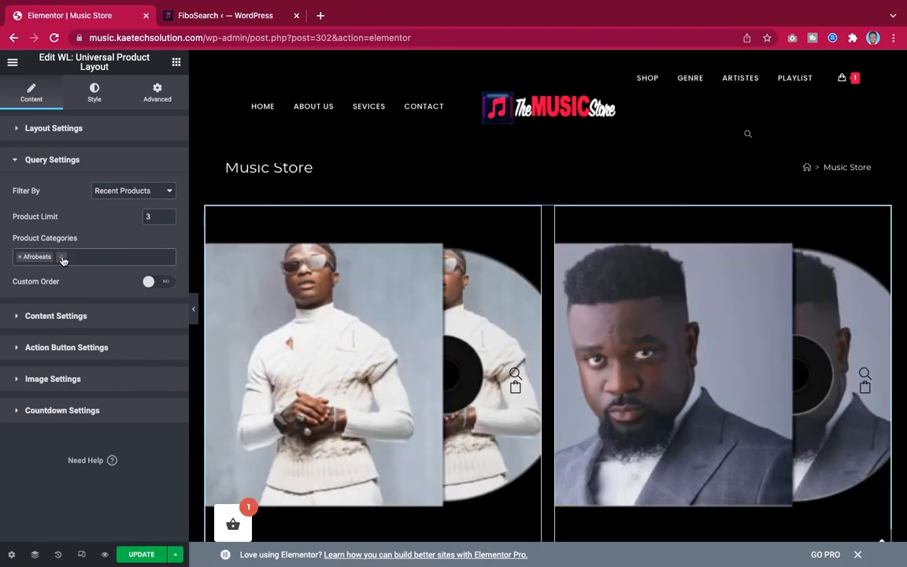
{"action": "left_click", "coordinate": [63, 261]}
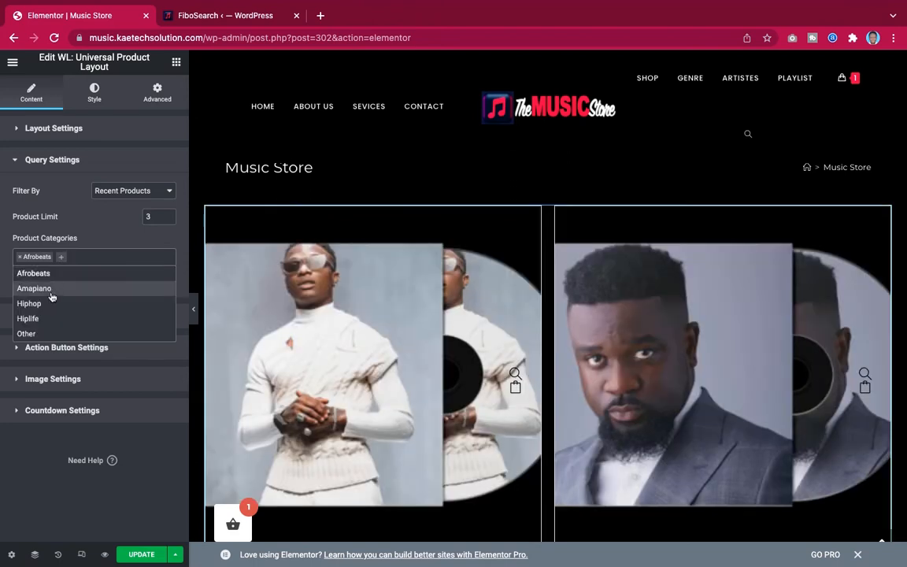
{"action": "left_click", "coordinate": [50, 290]}
{"action": "left_click", "coordinate": [101, 260]}
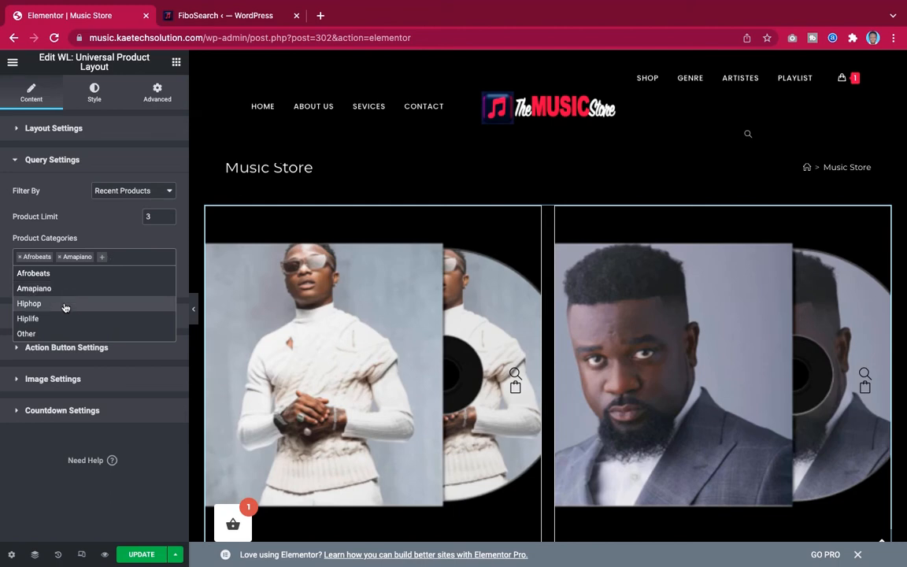
{"action": "left_click", "coordinate": [65, 306]}
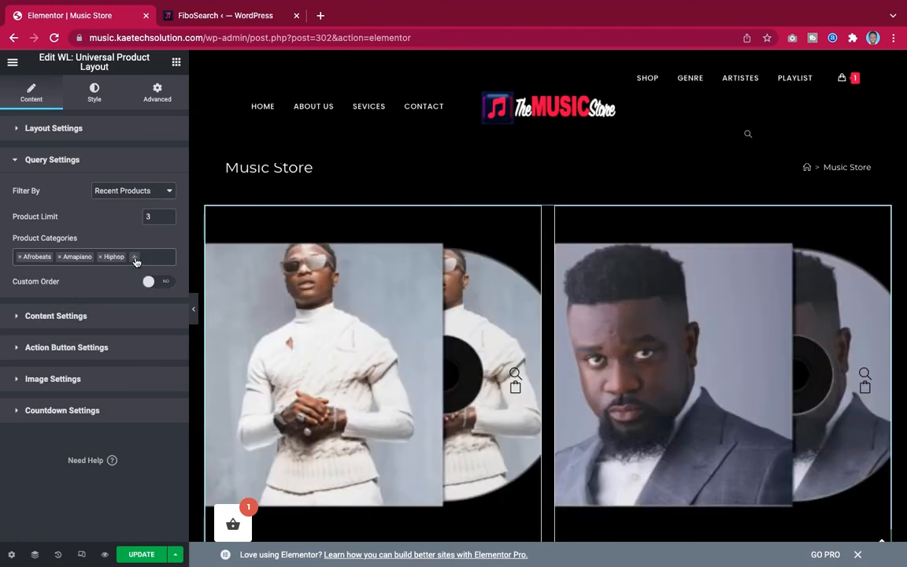
{"action": "left_click", "coordinate": [134, 259]}
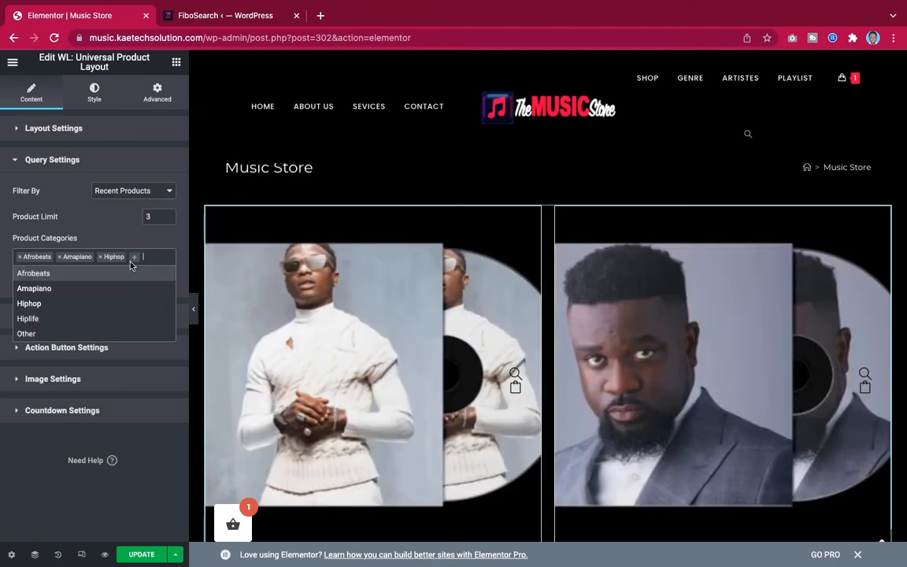
{"action": "left_click", "coordinate": [82, 319]}
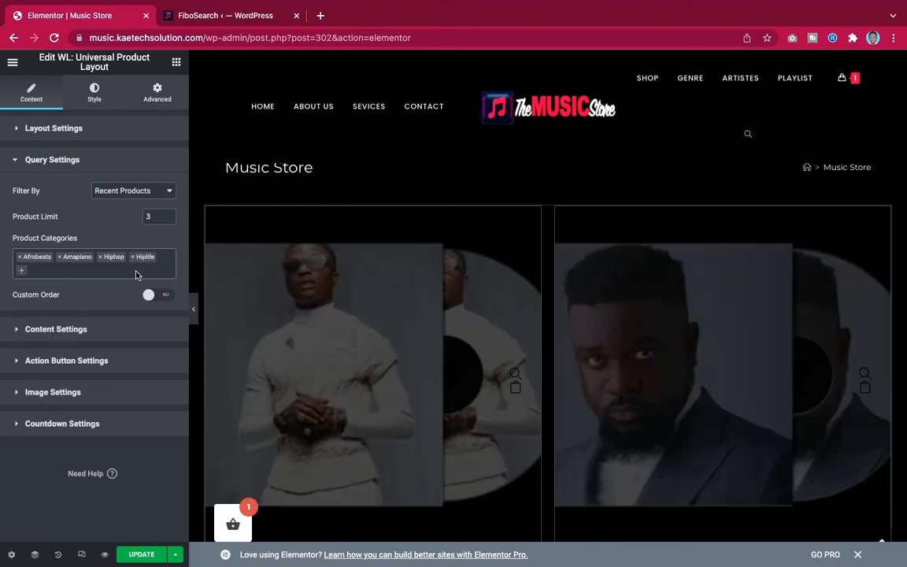
{"action": "left_click", "coordinate": [26, 272]}
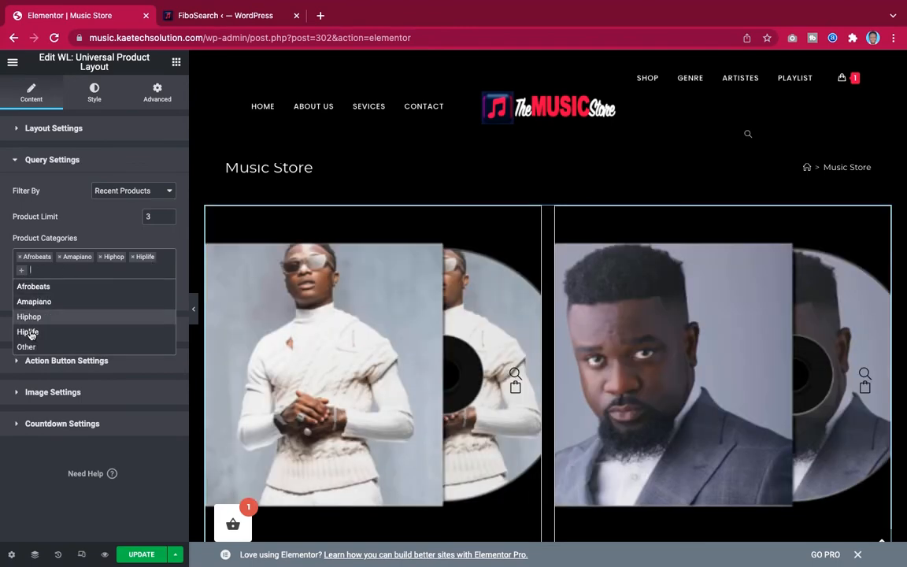
{"action": "left_click", "coordinate": [26, 346]}
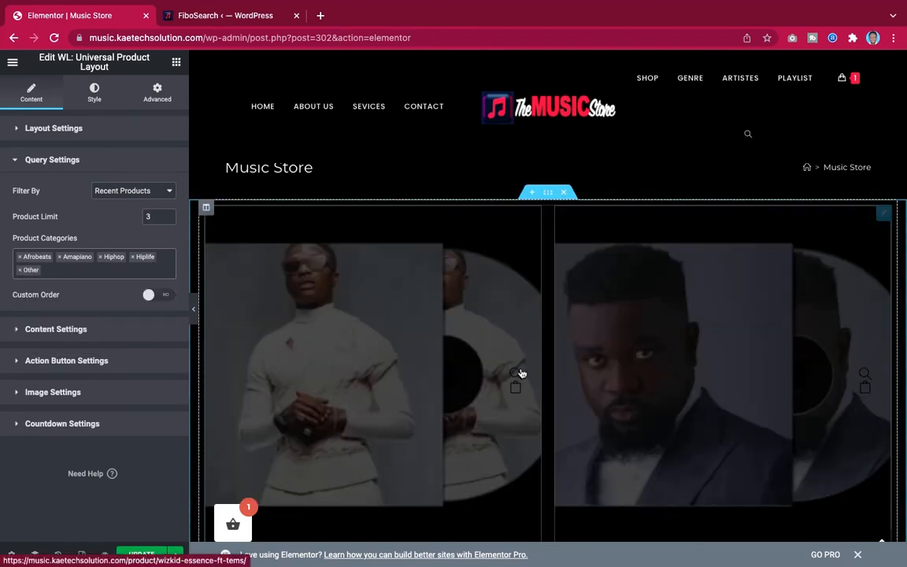
{"action": "scroll", "coordinate": [527, 375], "scroll_direction": "down", "scroll_amount": 4}
{"action": "scroll", "coordinate": [527, 375], "scroll_direction": "down", "scroll_amount": 3}
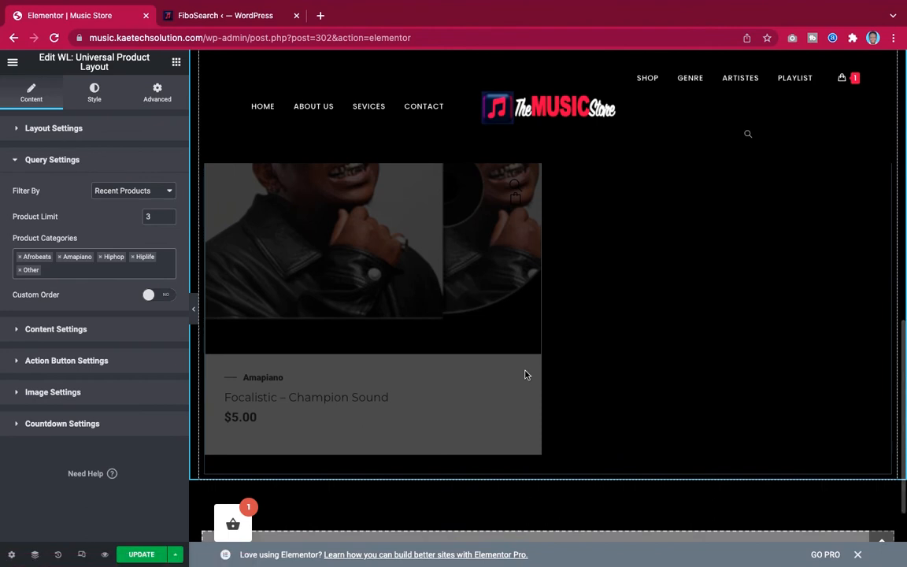
{"action": "scroll", "coordinate": [527, 375], "scroll_direction": "up", "scroll_amount": 3}
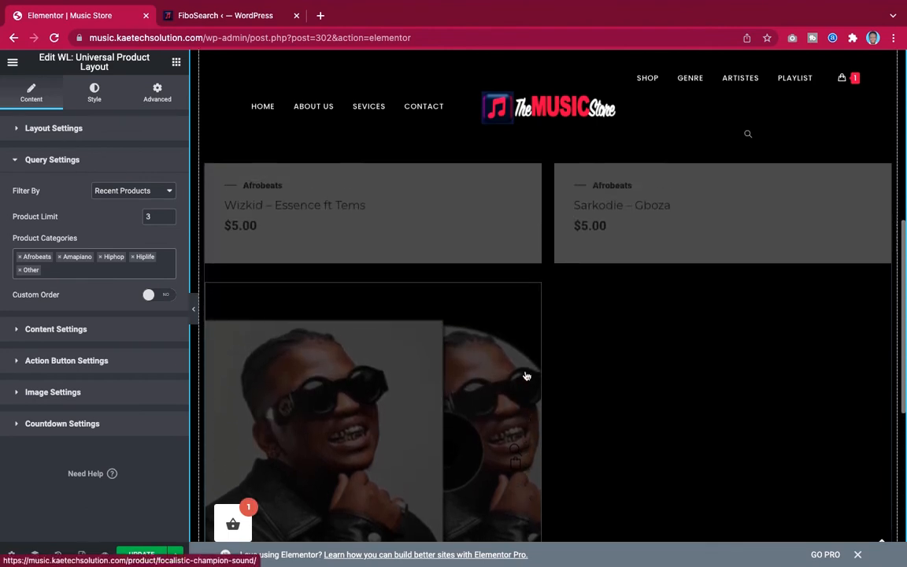
Look through the widget's content settings and enable the Add to Cart button text in its action button settings.
{"action": "left_click", "coordinate": [83, 329]}
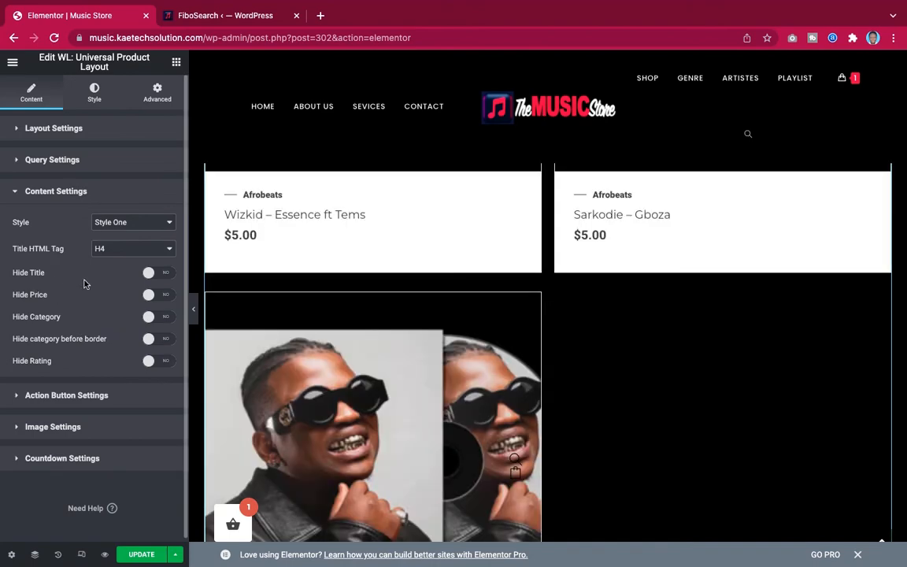
{"action": "scroll", "coordinate": [412, 252], "scroll_direction": "up", "scroll_amount": 5}
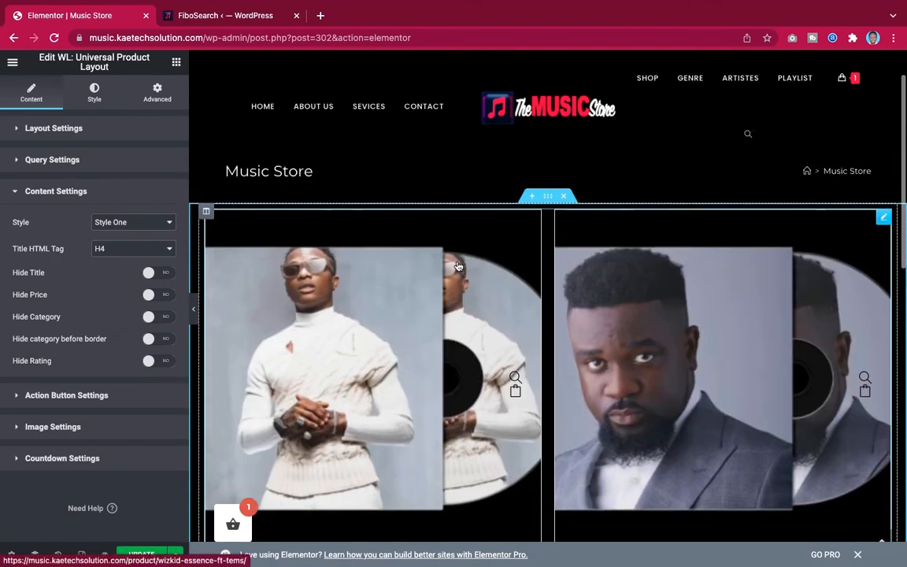
{"action": "scroll", "coordinate": [446, 269], "scroll_direction": "down", "scroll_amount": 1}
{"action": "scroll", "coordinate": [666, 304], "scroll_direction": "down", "scroll_amount": 4}
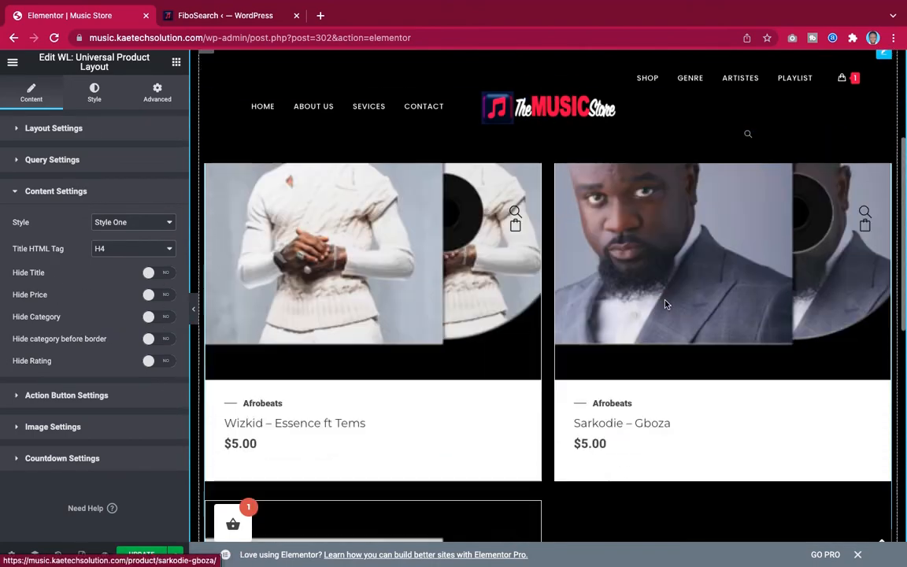
{"action": "scroll", "coordinate": [665, 304], "scroll_direction": "up", "scroll_amount": 3}
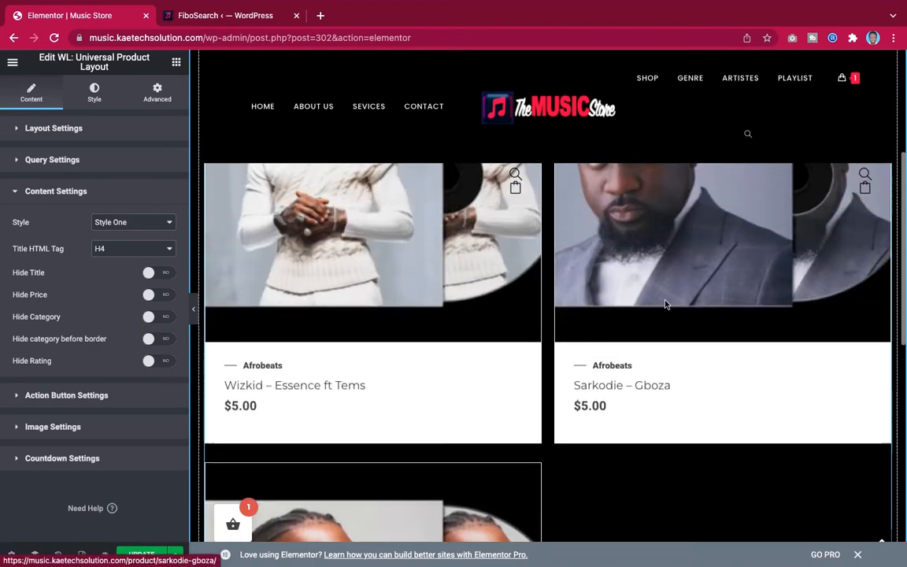
{"action": "left_click", "coordinate": [90, 398]}
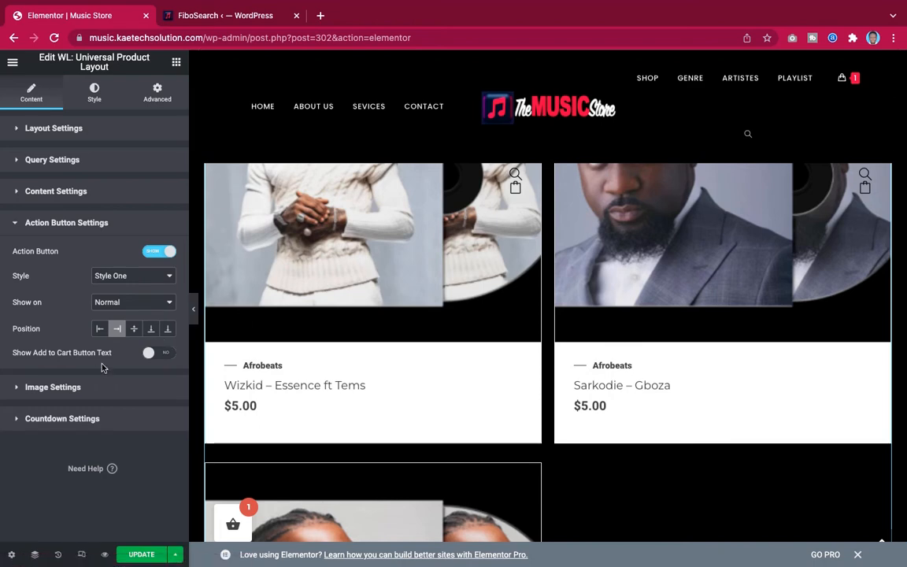
{"action": "left_click", "coordinate": [166, 353]}
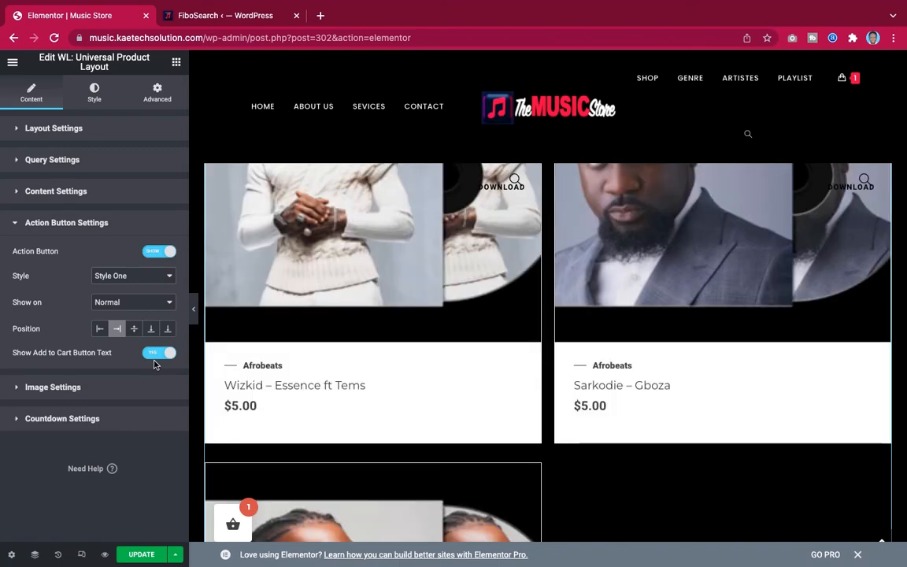
{"action": "scroll", "coordinate": [437, 335], "scroll_direction": "up", "scroll_amount": 4}
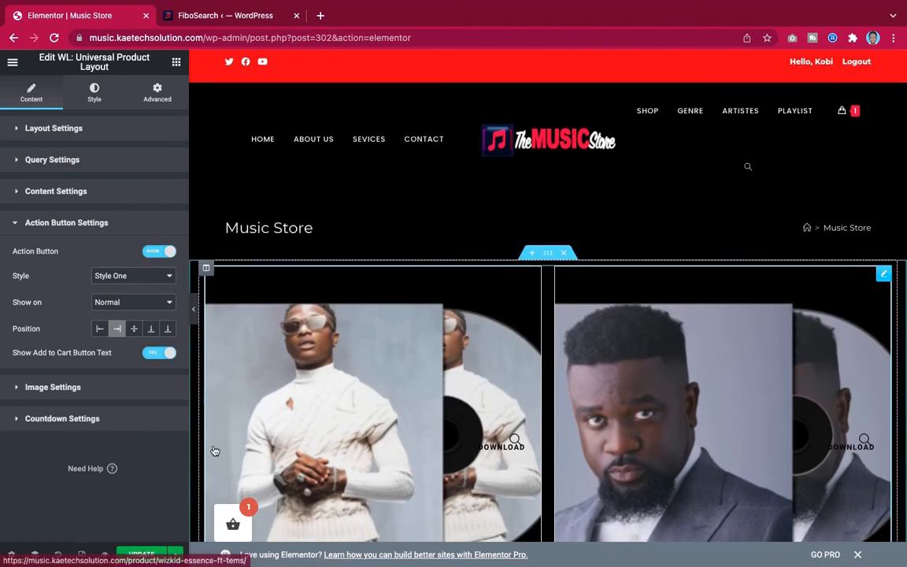
Save the updated Music Store template and check the product cards down the page.
{"action": "left_click", "coordinate": [144, 556]}
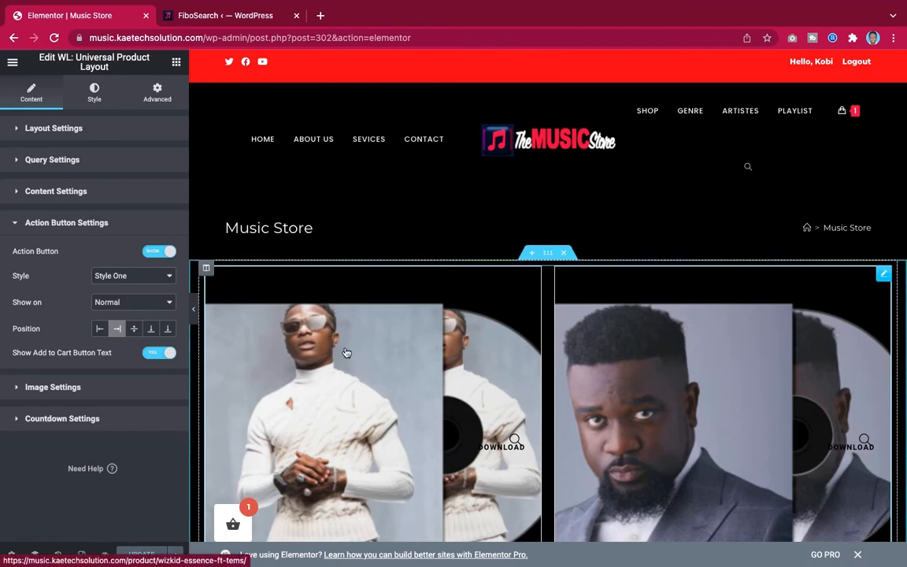
{"action": "scroll", "coordinate": [433, 359], "scroll_direction": "down", "scroll_amount": 3}
{"action": "scroll", "coordinate": [441, 363], "scroll_direction": "down", "scroll_amount": 7}
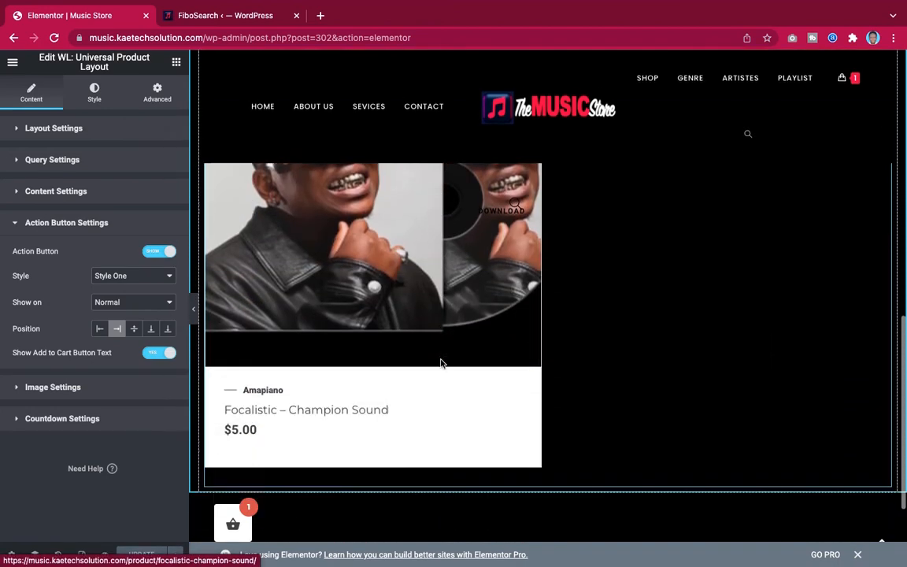
Enable the same height box option in the Universal Product Layout widget's layout settings and check the product cards.
{"action": "scroll", "coordinate": [441, 363], "scroll_direction": "up", "scroll_amount": 7}
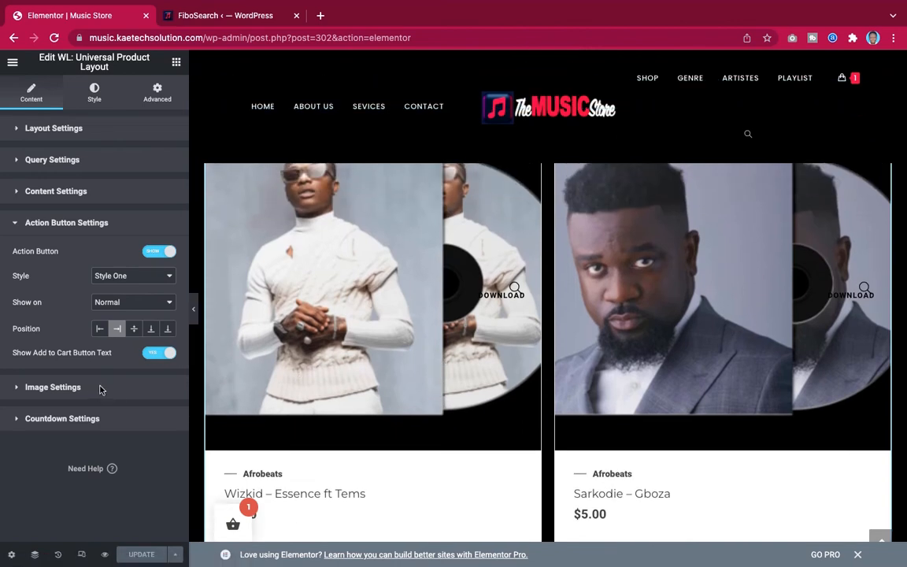
{"action": "scroll", "coordinate": [344, 358], "scroll_direction": "up", "scroll_amount": 2}
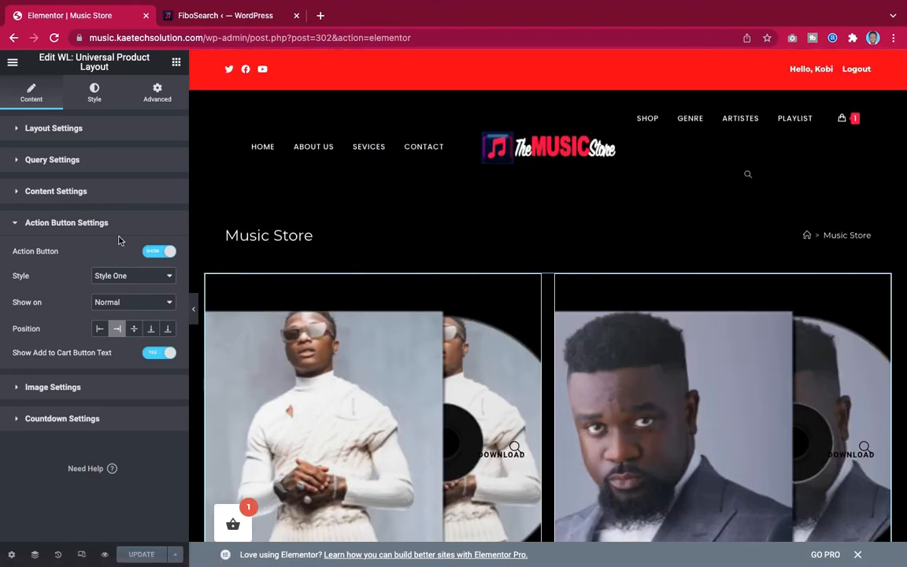
{"action": "left_click", "coordinate": [107, 134]}
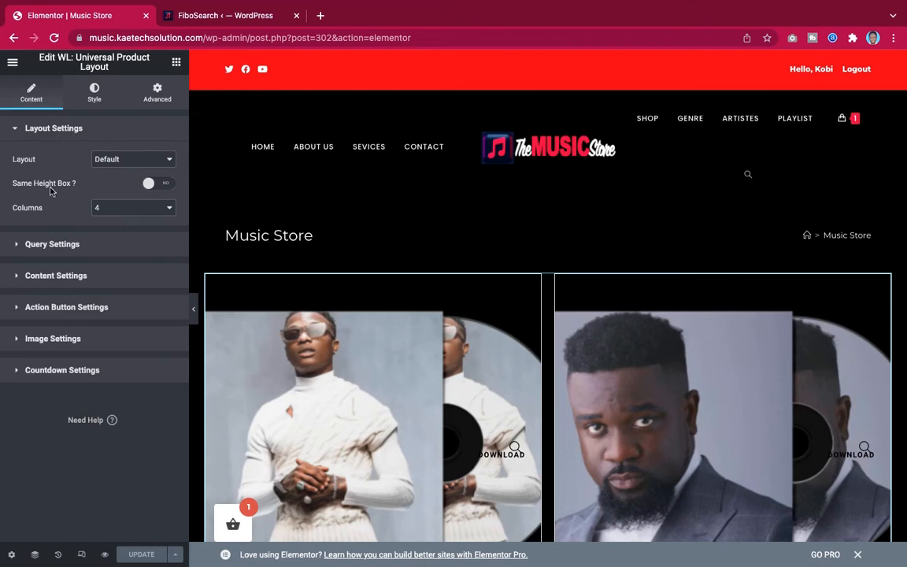
{"action": "left_click", "coordinate": [164, 186]}
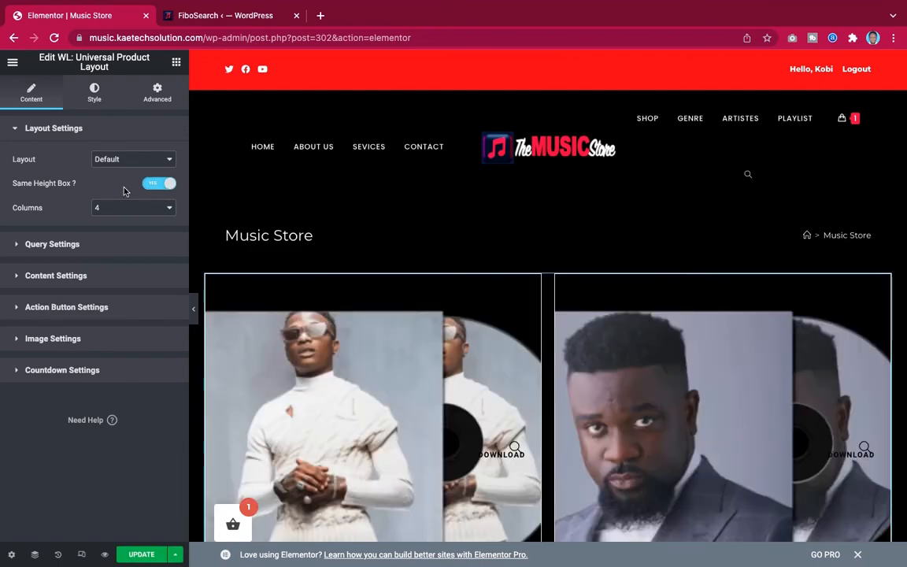
{"action": "scroll", "coordinate": [400, 337], "scroll_direction": "down", "scroll_amount": 4}
{"action": "scroll", "coordinate": [399, 334], "scroll_direction": "up", "scroll_amount": 3}
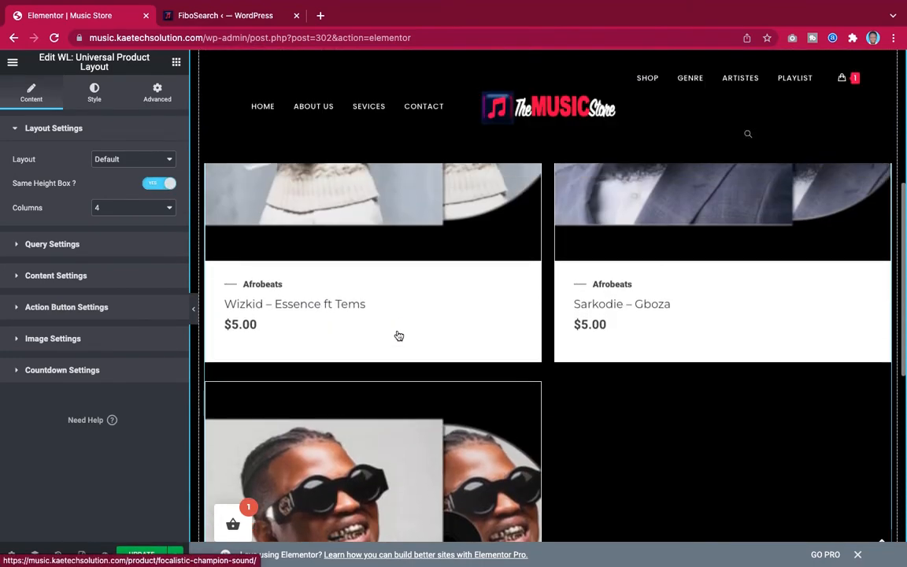
Switch the Universal Product Layout widget's layout to Slider and check the product row.
{"action": "left_click", "coordinate": [134, 160]}
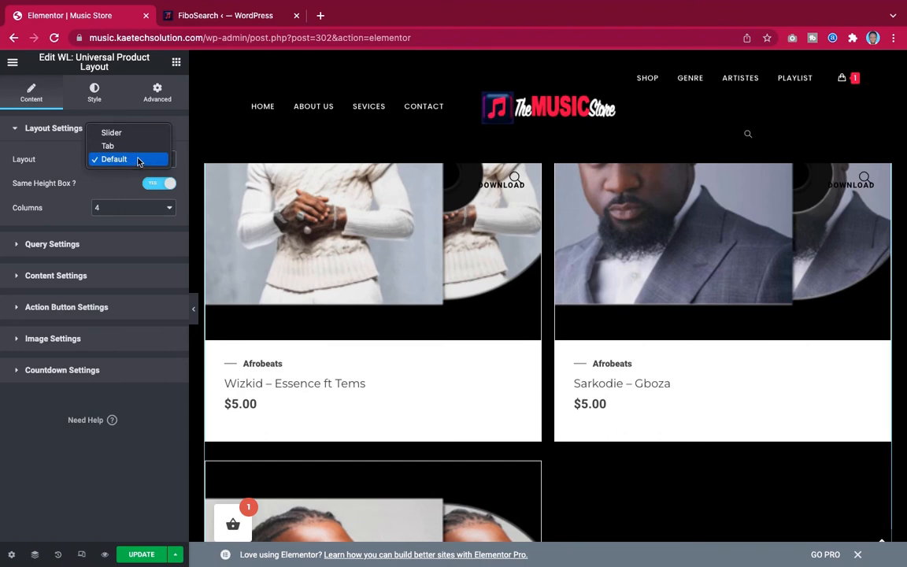
{"action": "left_click", "coordinate": [134, 132]}
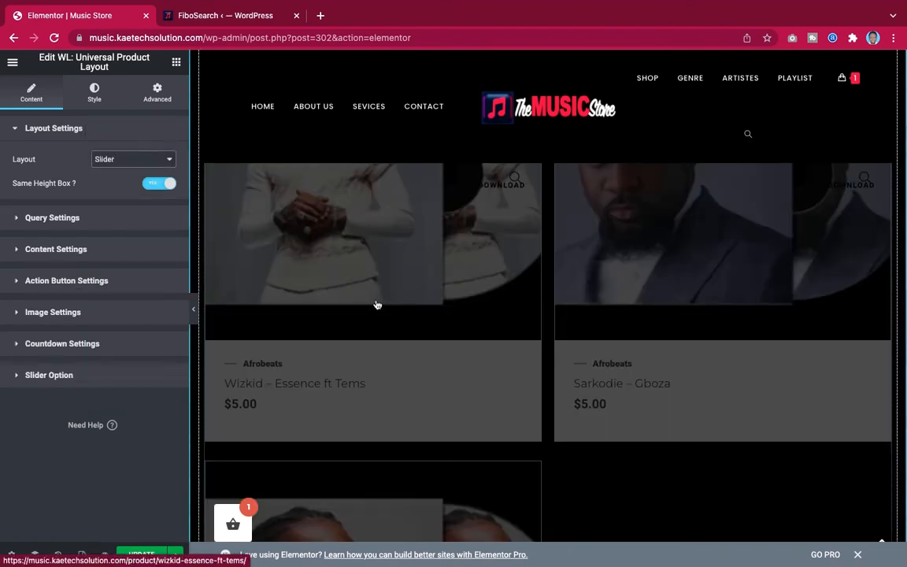
{"action": "scroll", "coordinate": [529, 293], "scroll_direction": "up", "scroll_amount": 3}
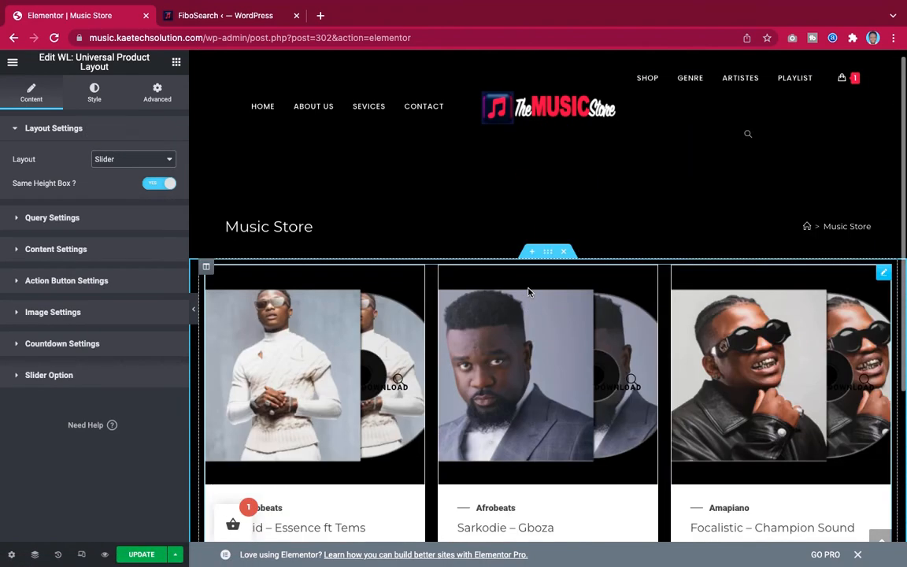
{"action": "scroll", "coordinate": [528, 293], "scroll_direction": "down", "scroll_amount": 1}
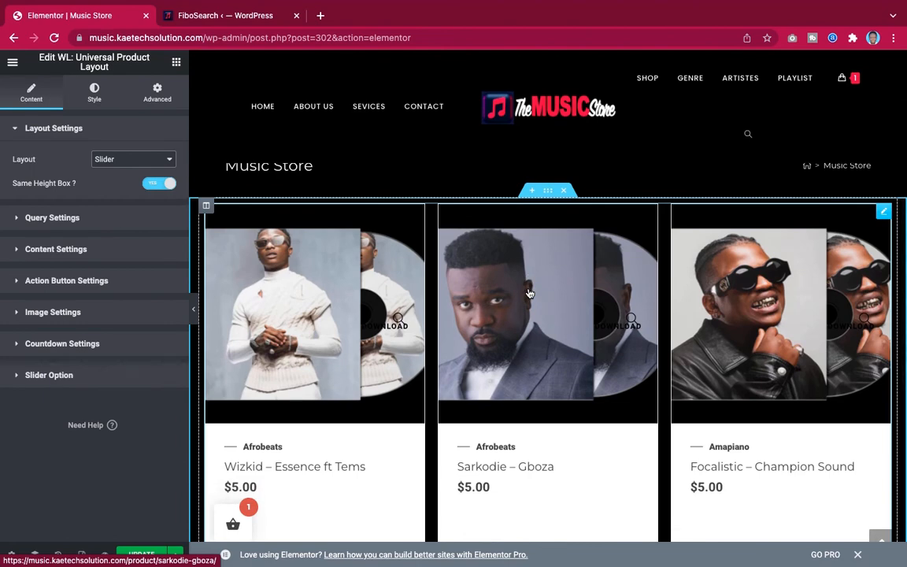
{"action": "scroll", "coordinate": [529, 293], "scroll_direction": "down", "scroll_amount": 2}
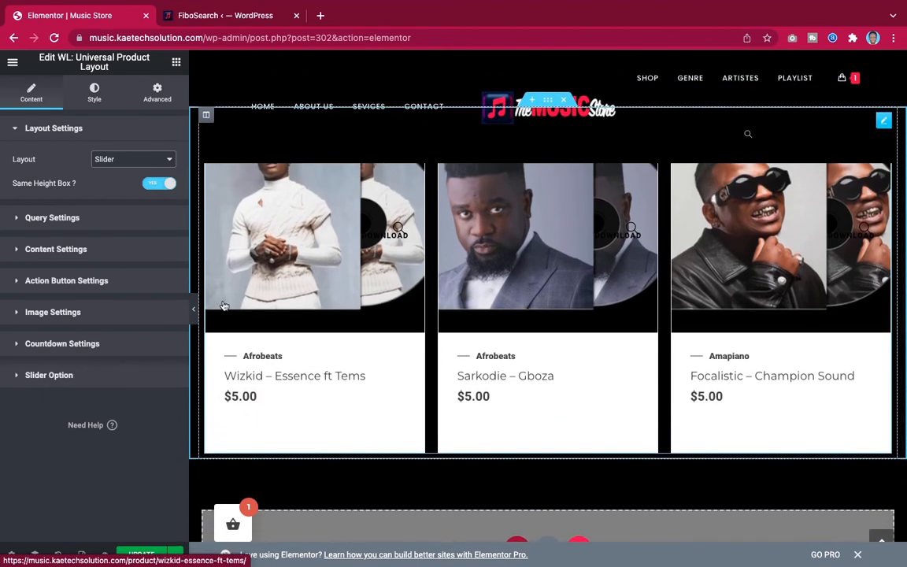
Preview the slider layout at full page width without the editing panel, and bring the panel back.
{"action": "scroll", "coordinate": [195, 307], "scroll_direction": "up", "scroll_amount": 2}
{"action": "left_click", "coordinate": [194, 308]}
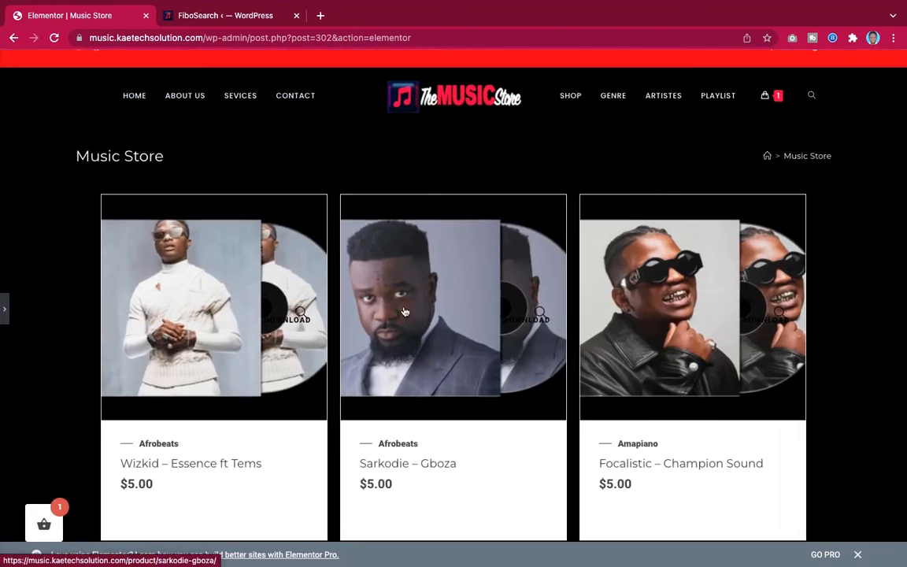
{"action": "scroll", "coordinate": [504, 264], "scroll_direction": "up", "scroll_amount": 1}
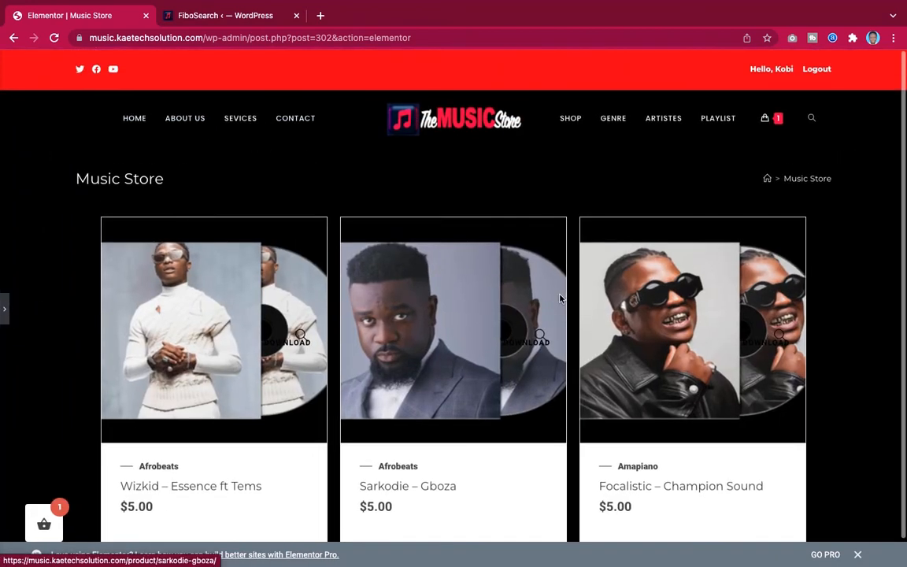
{"action": "scroll", "coordinate": [503, 263], "scroll_direction": "down", "scroll_amount": 1}
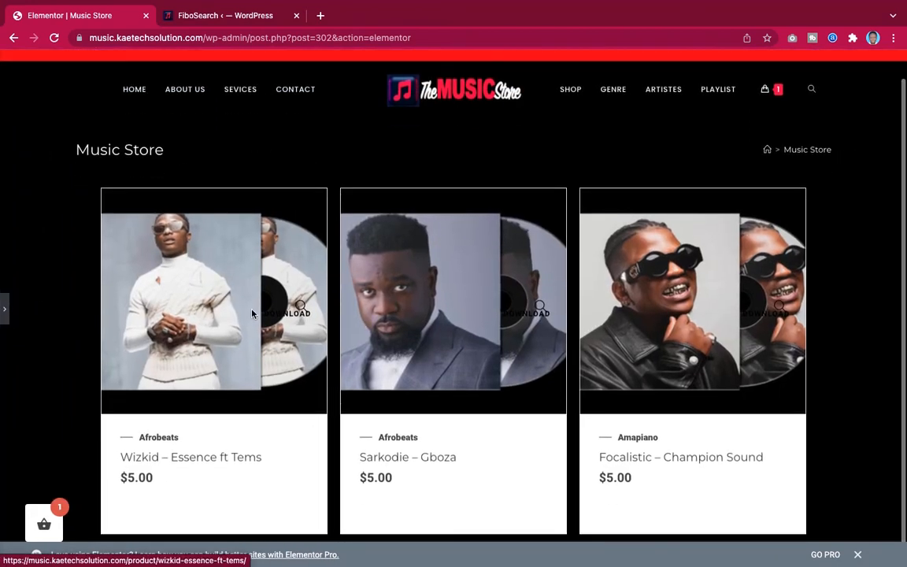
{"action": "left_click", "coordinate": [4, 308]}
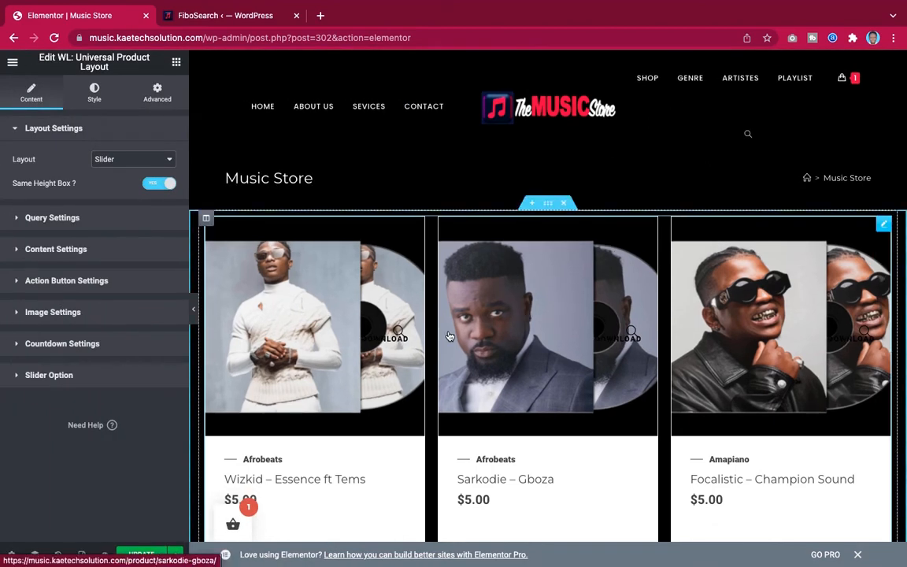
{"action": "scroll", "coordinate": [446, 334], "scroll_direction": "down", "scroll_amount": 3}
{"action": "scroll", "coordinate": [449, 336], "scroll_direction": "up", "scroll_amount": 2}
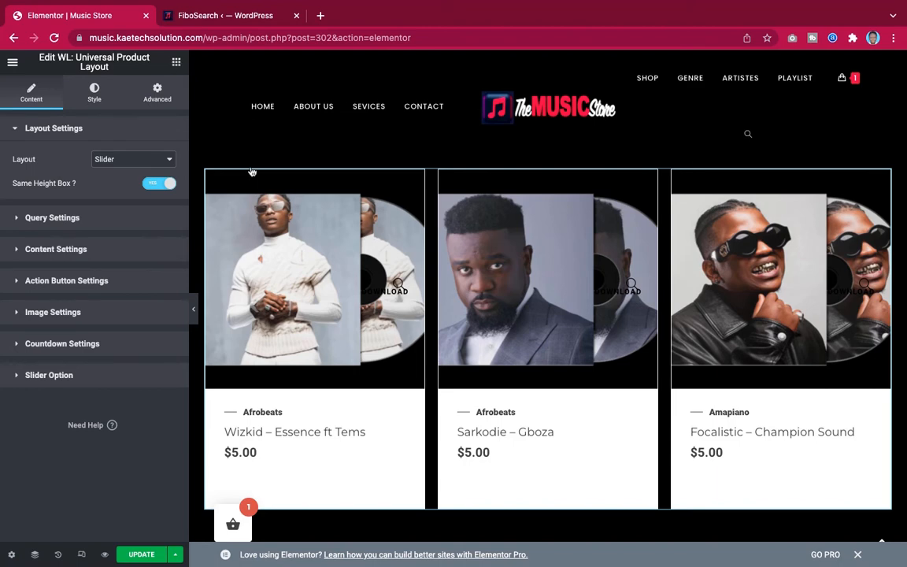
Delete the product slider's section and replace it with the WL: Product Archive Layout (Default) widget, found by searching the widgets for "wl".
{"action": "scroll", "coordinate": [533, 286], "scroll_direction": "down", "scroll_amount": 1}
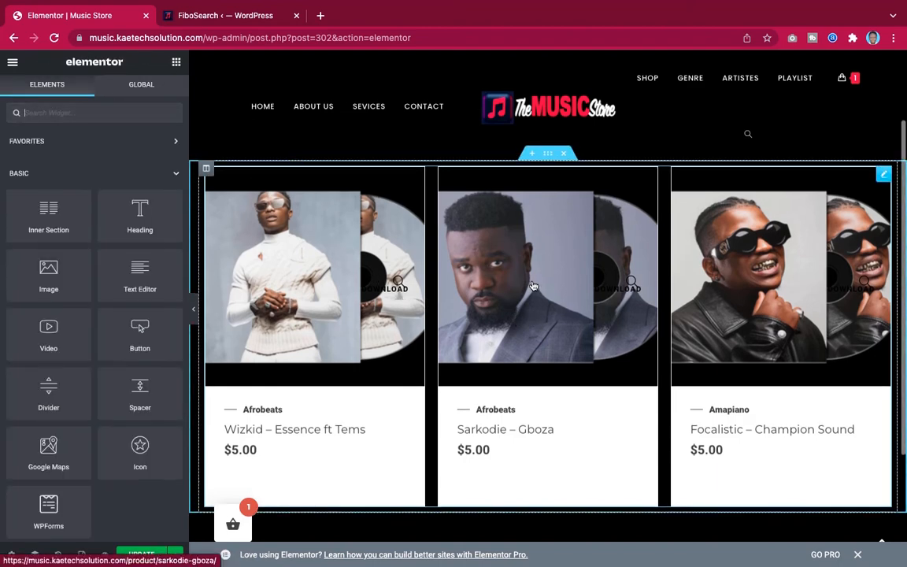
{"action": "scroll", "coordinate": [533, 286], "scroll_direction": "down", "scroll_amount": 2}
{"action": "scroll", "coordinate": [533, 286], "scroll_direction": "up", "scroll_amount": 3}
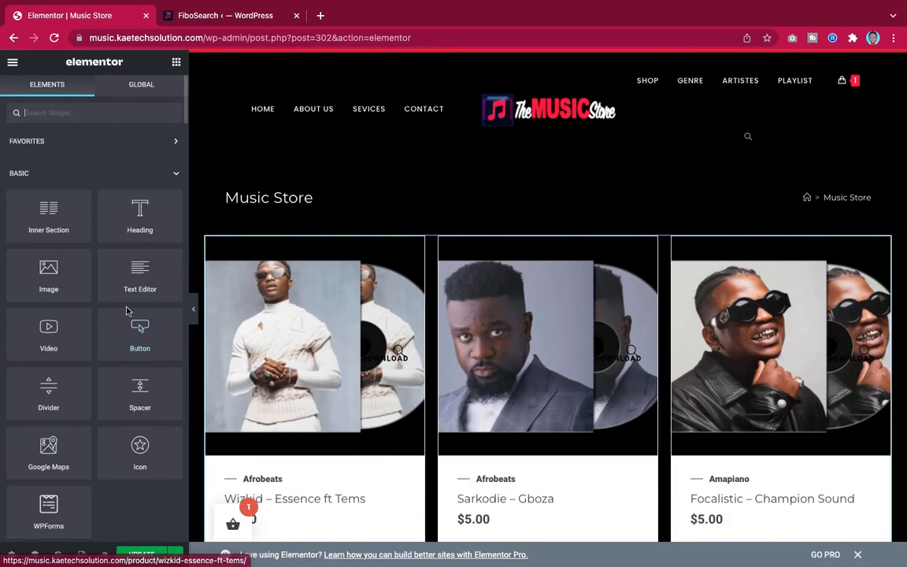
{"action": "scroll", "coordinate": [87, 385], "scroll_direction": "down", "scroll_amount": 5}
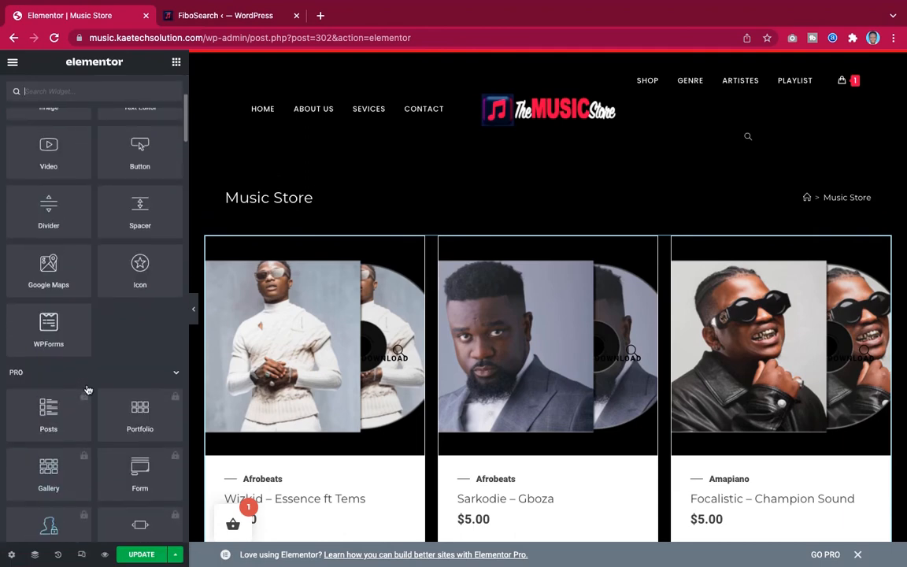
{"action": "scroll", "coordinate": [85, 378], "scroll_direction": "up", "scroll_amount": 6}
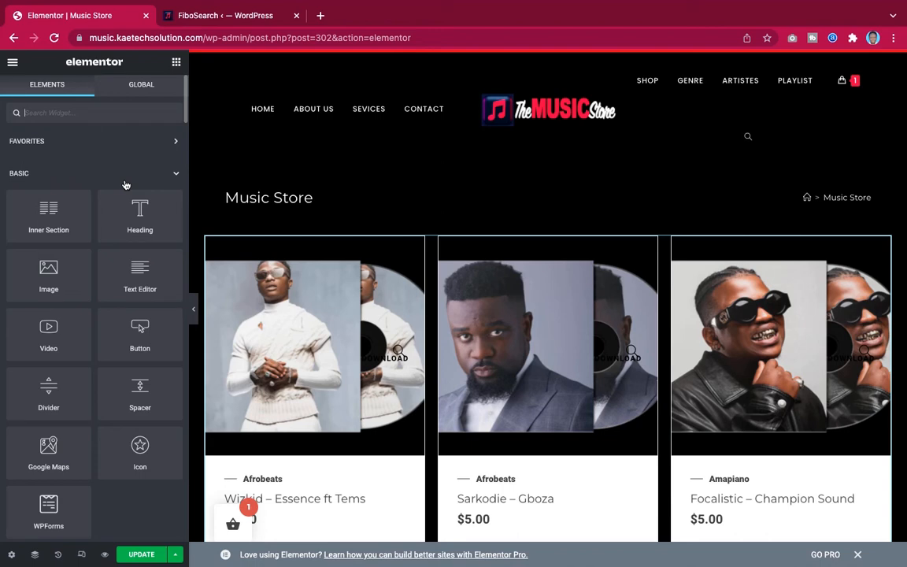
{"action": "type", "text": "wl"}
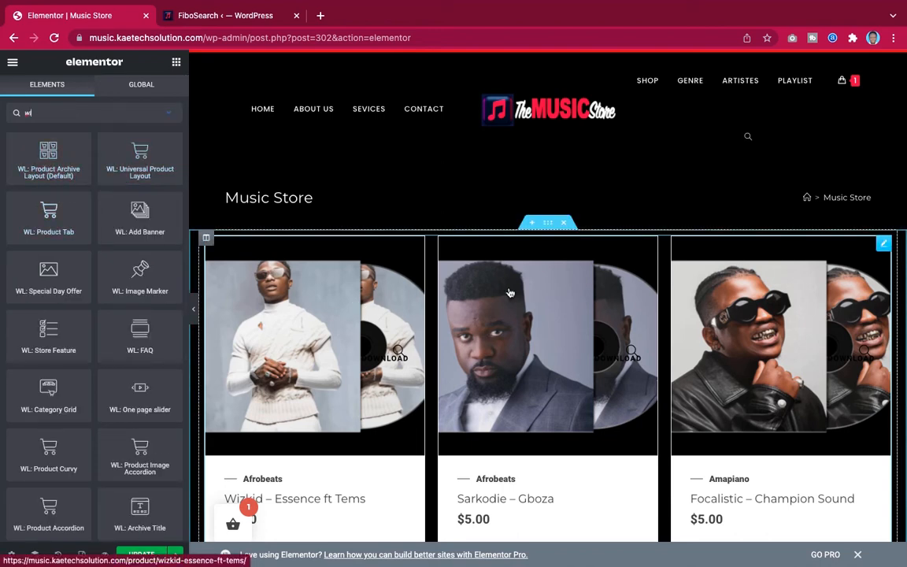
{"action": "left_click", "coordinate": [565, 225]}
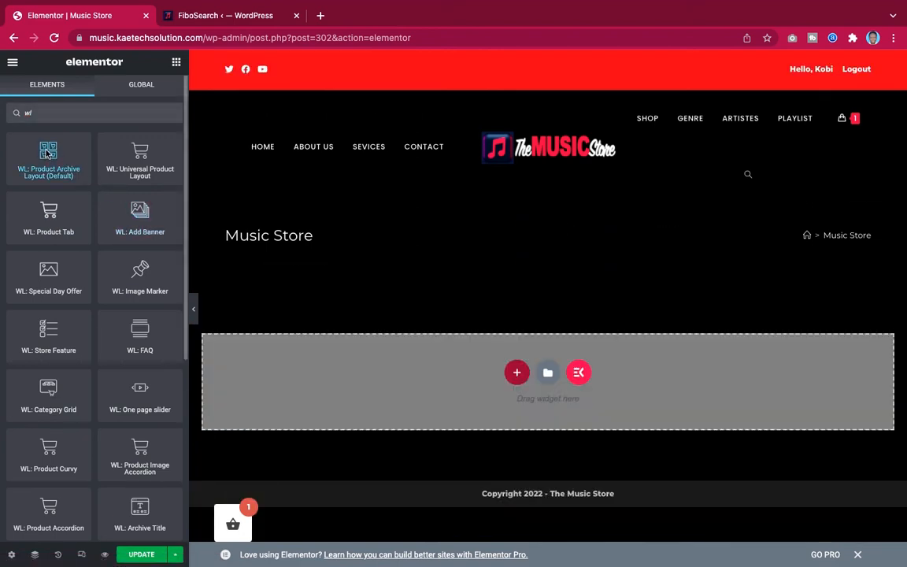
{"action": "left_click_drag", "start_coordinate": [47, 153], "coordinate": [446, 384]}
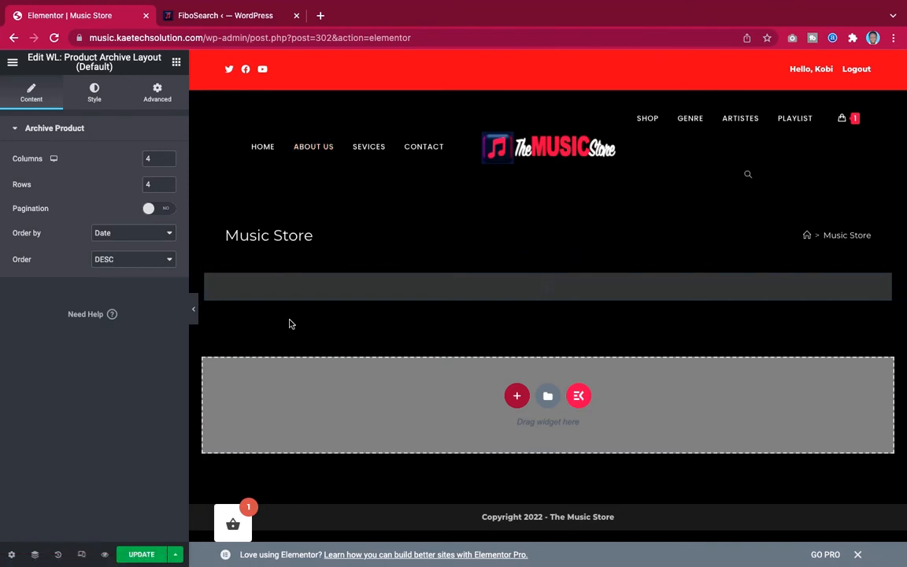
Enable pagination and the result count for the product archive widget, and check the product grid down the page.
{"action": "left_click", "coordinate": [167, 211]}
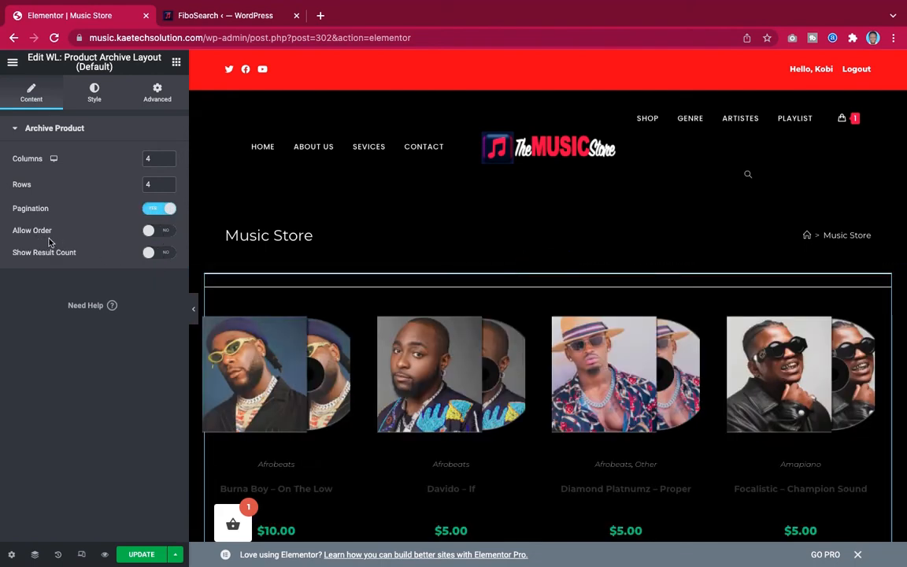
{"action": "left_click", "coordinate": [163, 252]}
{"action": "scroll", "coordinate": [559, 367], "scroll_direction": "down", "scroll_amount": 9}
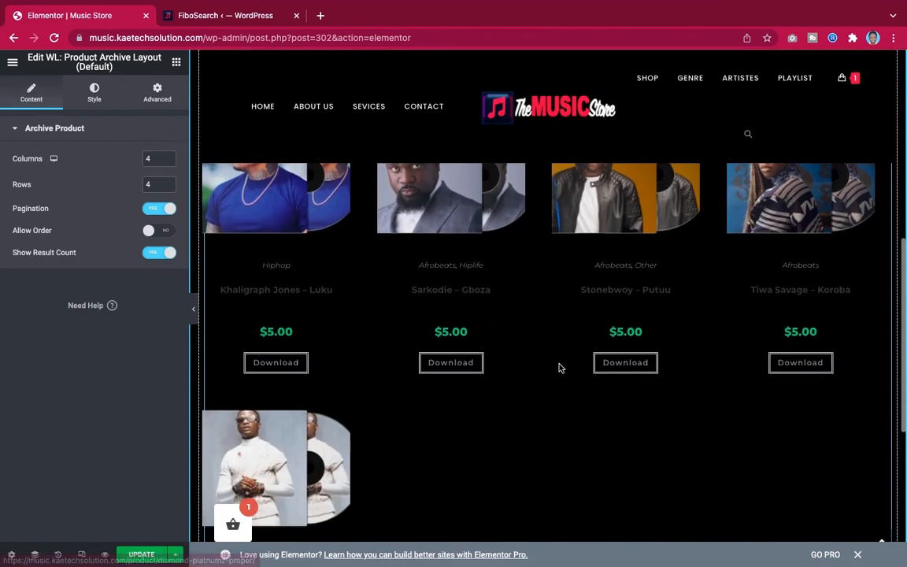
{"action": "scroll", "coordinate": [560, 367], "scroll_direction": "up", "scroll_amount": 9}
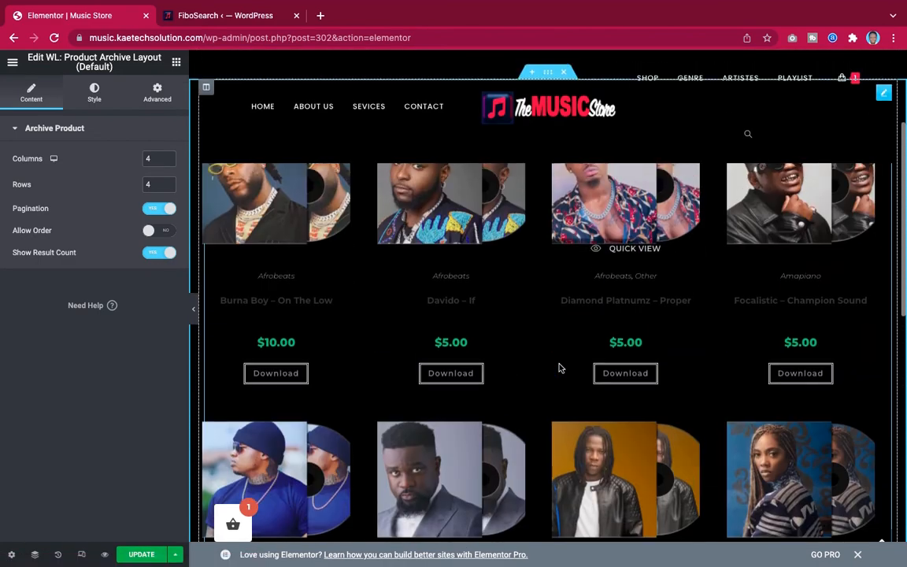
{"action": "scroll", "coordinate": [559, 367], "scroll_direction": "down", "scroll_amount": 3}
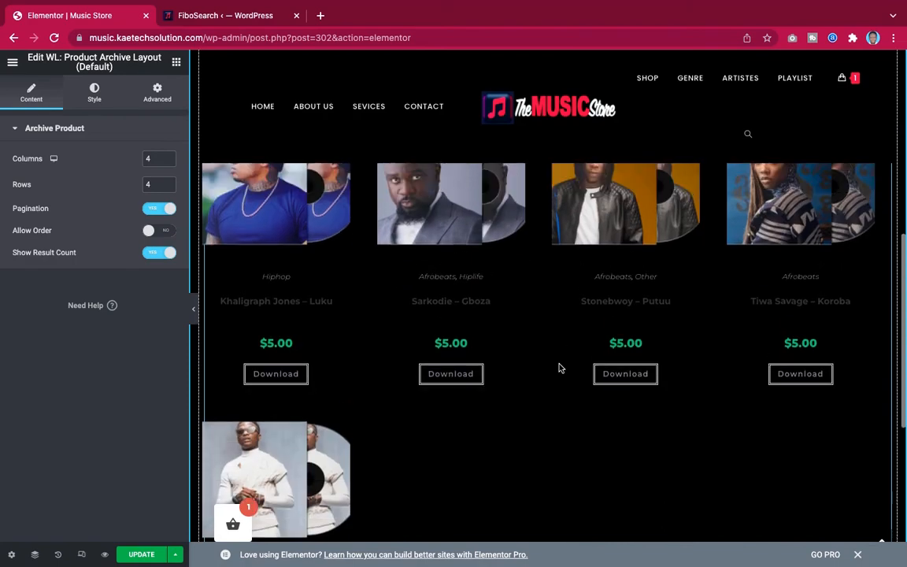
{"action": "scroll", "coordinate": [560, 368], "scroll_direction": "up", "scroll_amount": 3}
{"action": "scroll", "coordinate": [560, 368], "scroll_direction": "up", "scroll_amount": 2}
{"action": "scroll", "coordinate": [559, 368], "scroll_direction": "down", "scroll_amount": 2}
{"action": "scroll", "coordinate": [559, 367], "scroll_direction": "up", "scroll_amount": 1}
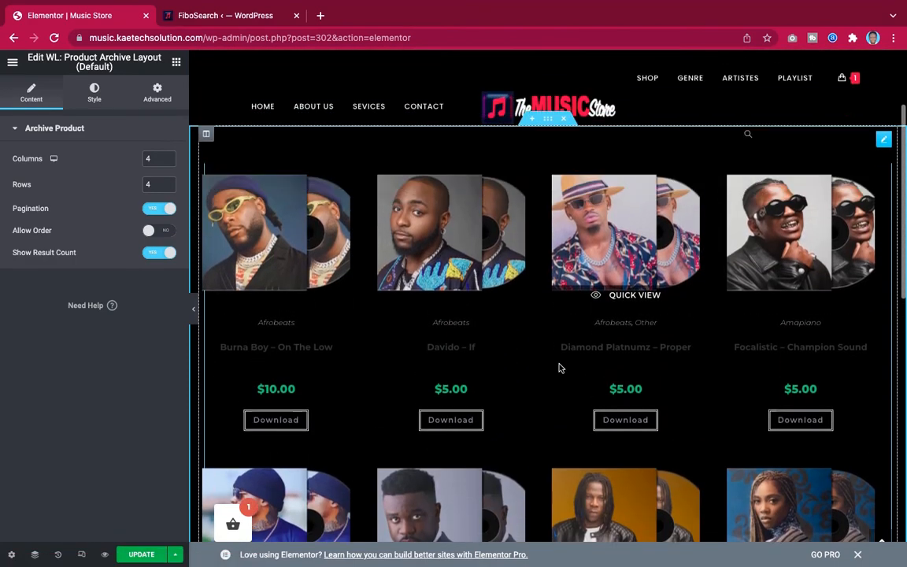
{"action": "scroll", "coordinate": [560, 367], "scroll_direction": "down", "scroll_amount": 5}
{"action": "scroll", "coordinate": [558, 366], "scroll_direction": "up", "scroll_amount": 4}
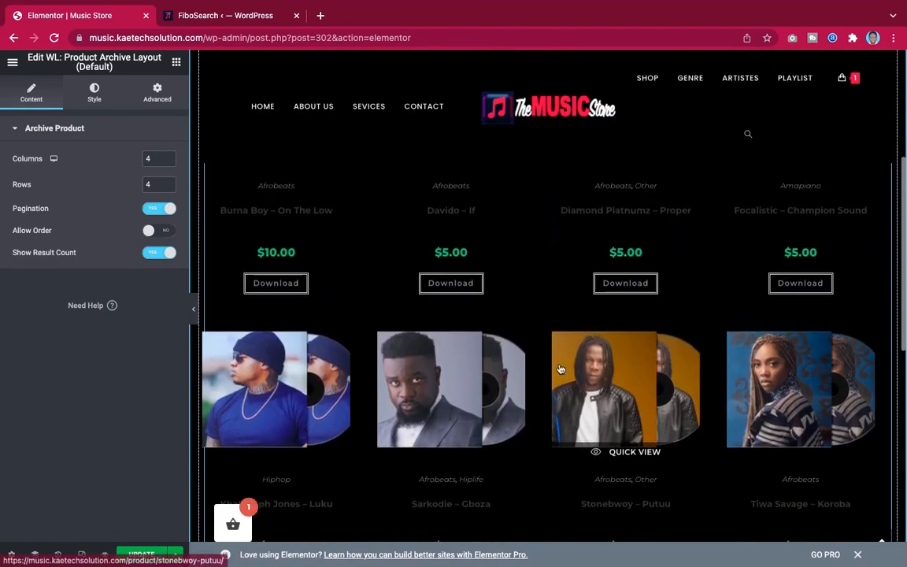
Set the product archive widget to 3 columns and preview the grid at full page width without the editing panel.
{"action": "double_click", "coordinate": [151, 158]}
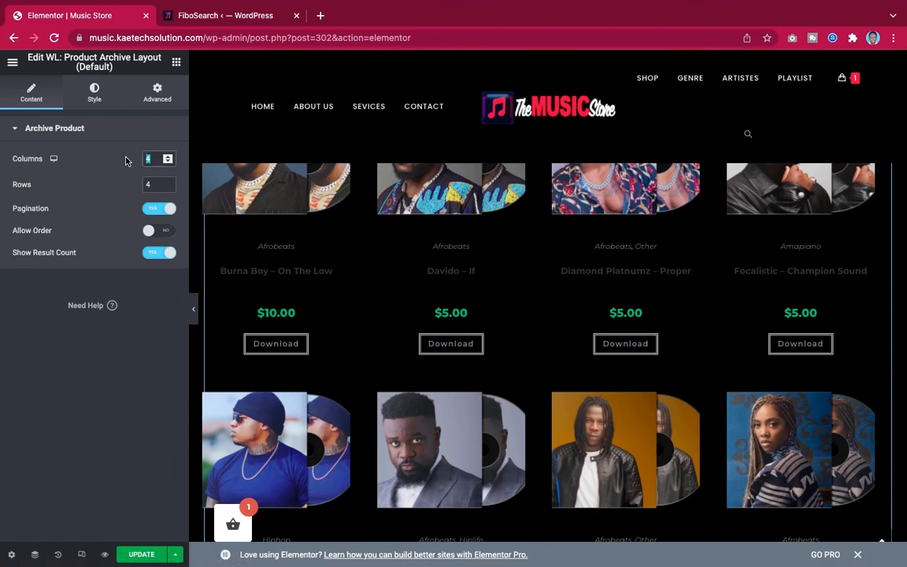
{"action": "type", "text": "3"}
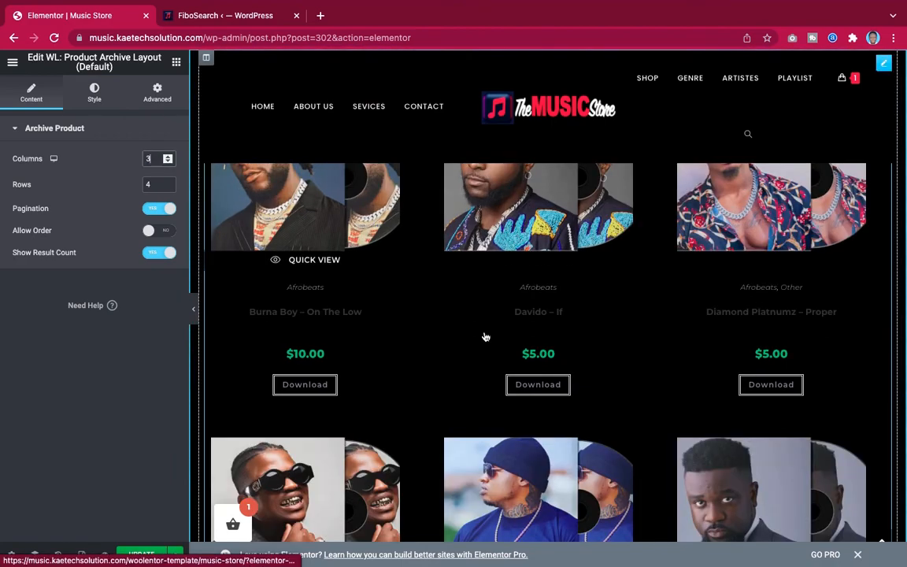
{"action": "scroll", "coordinate": [486, 336], "scroll_direction": "down", "scroll_amount": 2}
{"action": "scroll", "coordinate": [486, 336], "scroll_direction": "down", "scroll_amount": 5}
{"action": "scroll", "coordinate": [486, 337], "scroll_direction": "up", "scroll_amount": 8}
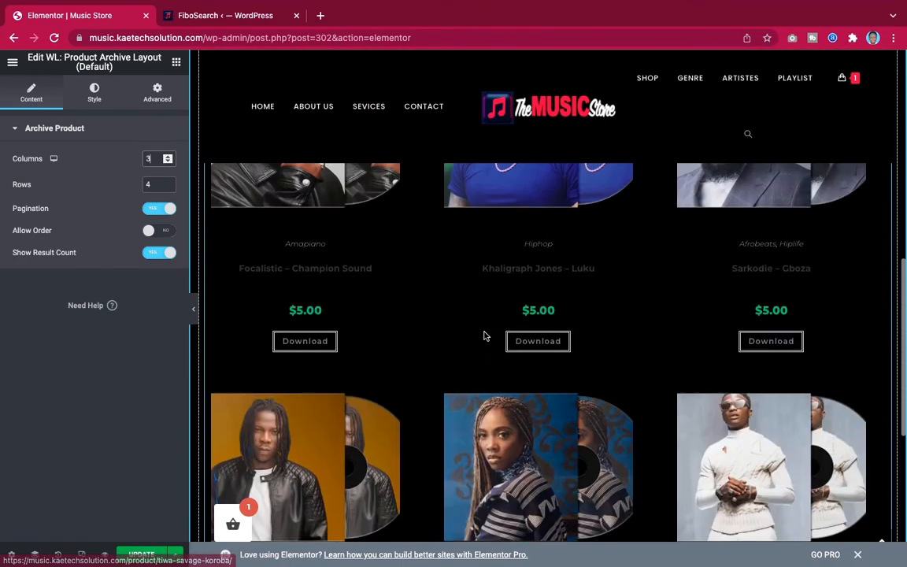
{"action": "scroll", "coordinate": [486, 336], "scroll_direction": "up", "scroll_amount": 1}
{"action": "scroll", "coordinate": [486, 337], "scroll_direction": "down", "scroll_amount": 2}
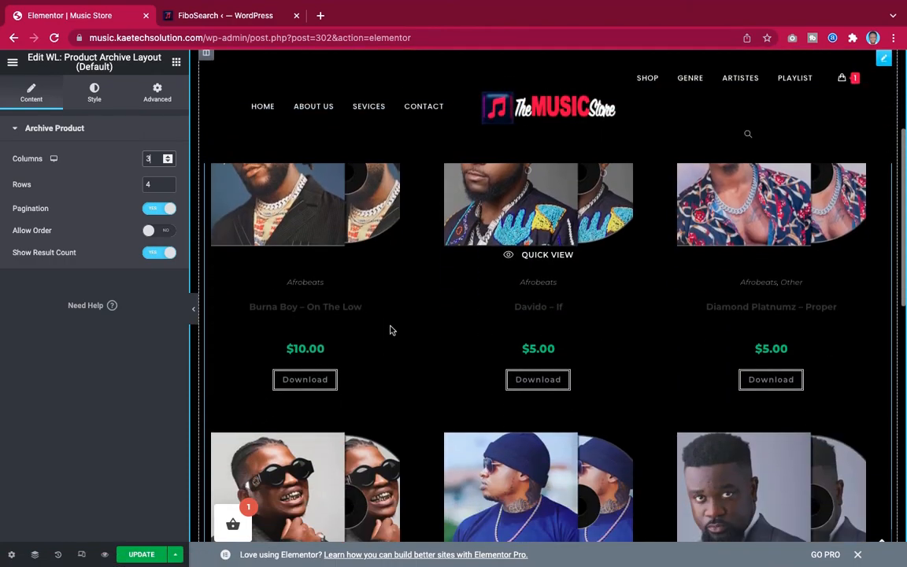
{"action": "scroll", "coordinate": [277, 296], "scroll_direction": "up", "scroll_amount": 1}
{"action": "scroll", "coordinate": [407, 319], "scroll_direction": "up", "scroll_amount": 1}
{"action": "scroll", "coordinate": [419, 320], "scroll_direction": "up", "scroll_amount": 2}
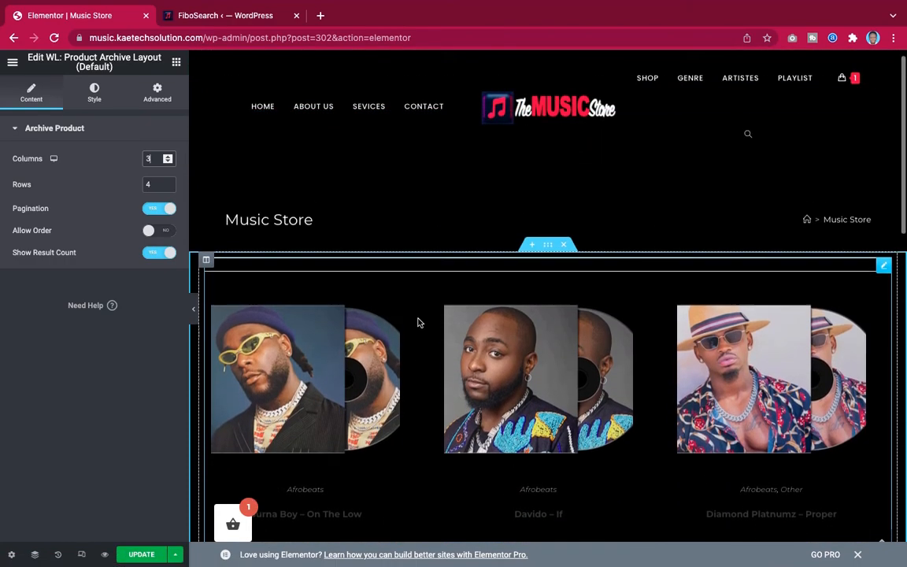
{"action": "scroll", "coordinate": [419, 322], "scroll_direction": "down", "scroll_amount": 1}
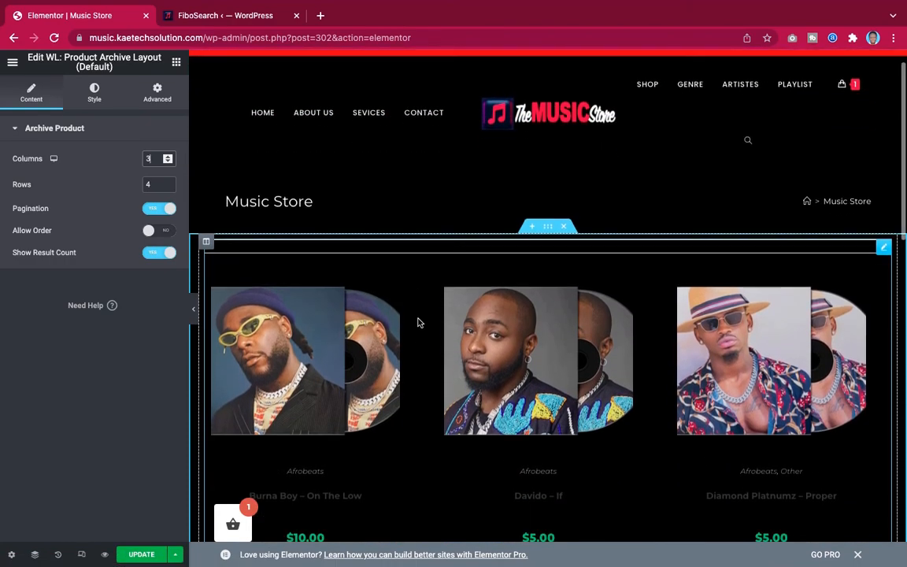
{"action": "left_click", "coordinate": [193, 314]}
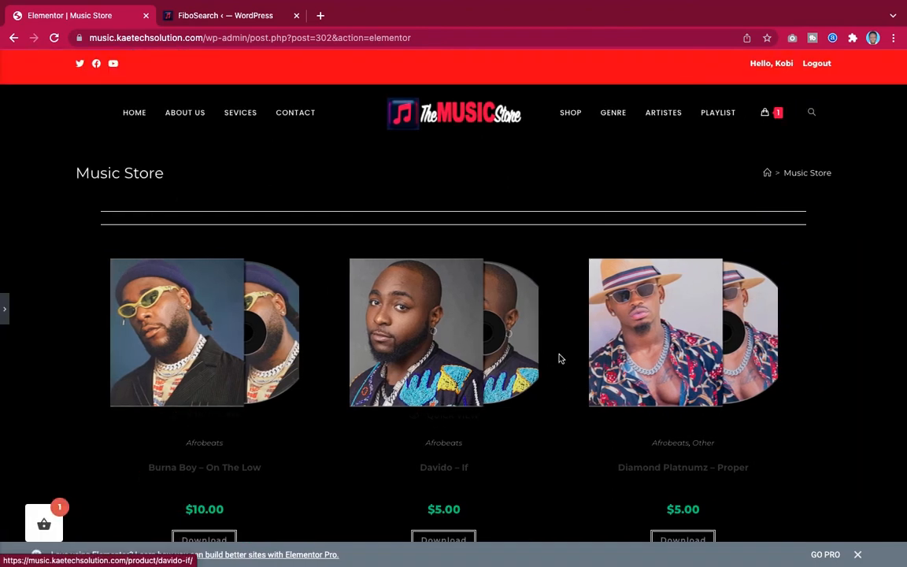
Look through the three-column product grid at full page width, and bring the widget editing panel back.
{"action": "scroll", "coordinate": [559, 358], "scroll_direction": "down", "scroll_amount": 1}
{"action": "scroll", "coordinate": [559, 358], "scroll_direction": "down", "scroll_amount": 10}
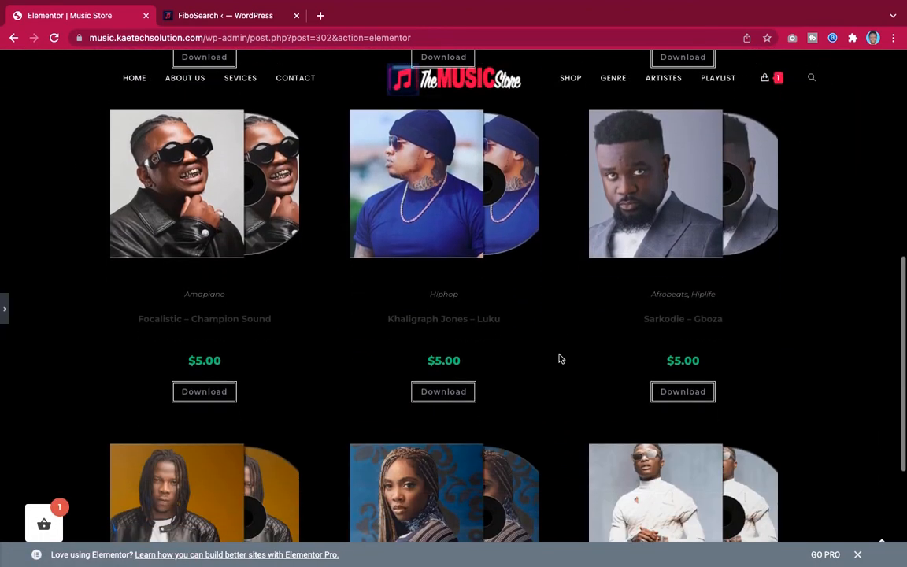
{"action": "scroll", "coordinate": [559, 359], "scroll_direction": "down", "scroll_amount": 2}
{"action": "scroll", "coordinate": [559, 359], "scroll_direction": "up", "scroll_amount": 13}
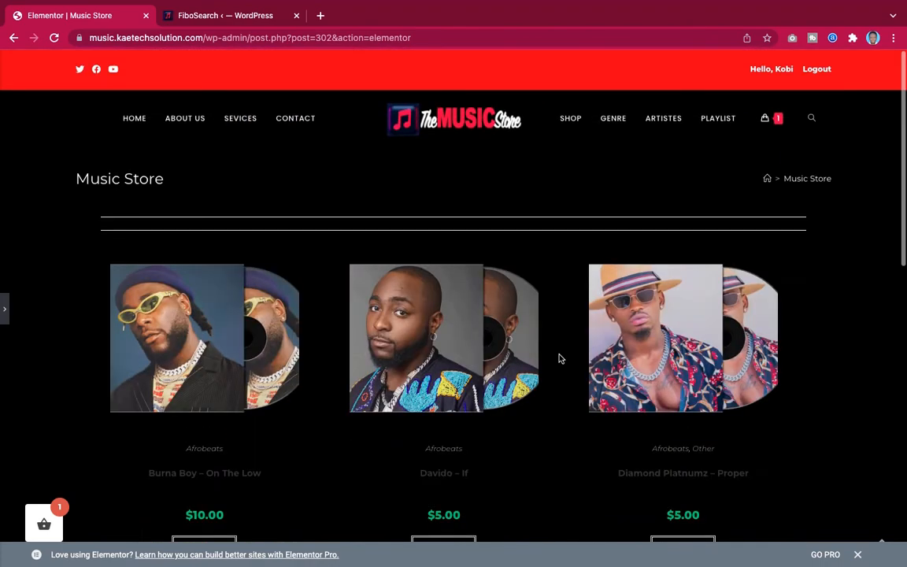
{"action": "left_click", "coordinate": [5, 307]}
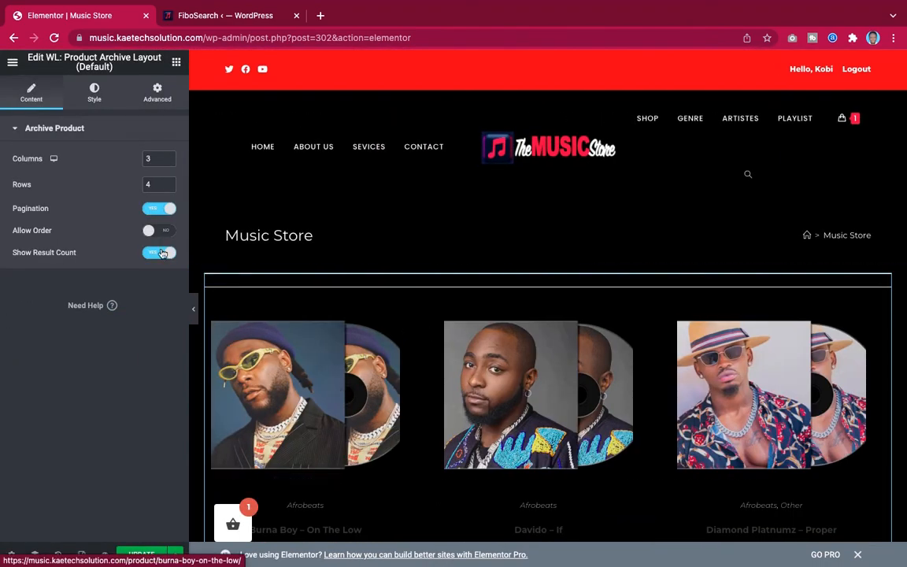
In the product archive widget's style settings, give the Add To Cart buttons a red background, #DA3004, in their normal state.
{"action": "left_click", "coordinate": [87, 91]}
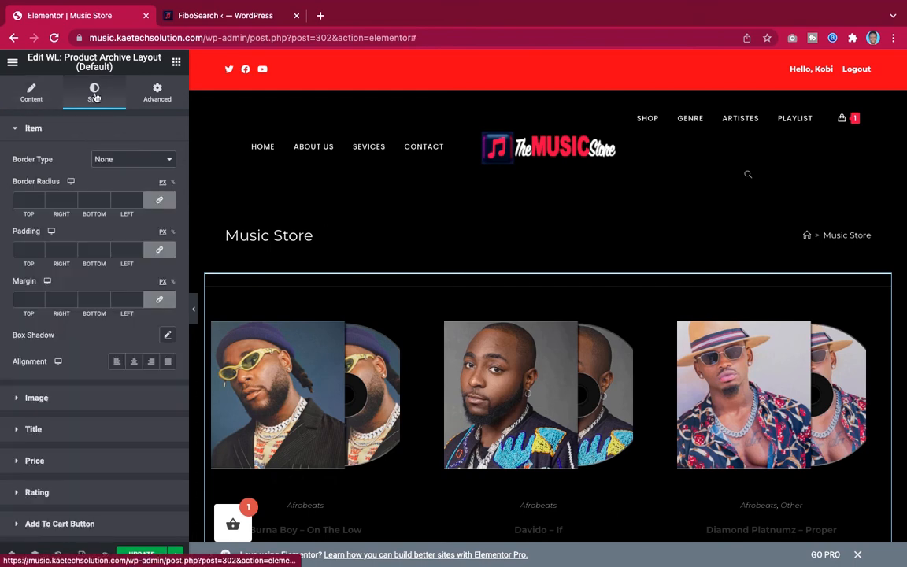
{"action": "scroll", "coordinate": [61, 319], "scroll_direction": "down", "scroll_amount": 3}
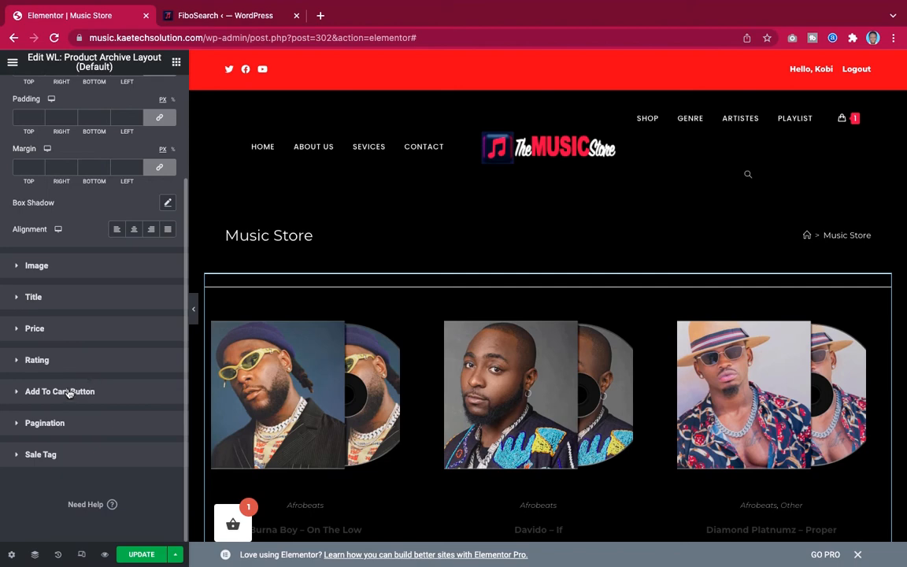
{"action": "scroll", "coordinate": [394, 392], "scroll_direction": "down", "scroll_amount": 3}
{"action": "scroll", "coordinate": [393, 392], "scroll_direction": "down", "scroll_amount": 1}
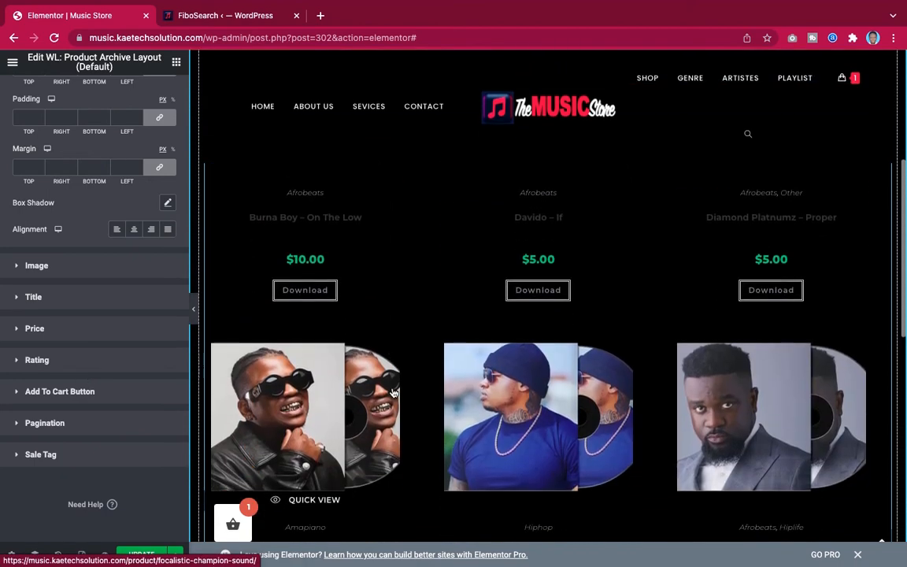
{"action": "left_click", "coordinate": [79, 391]}
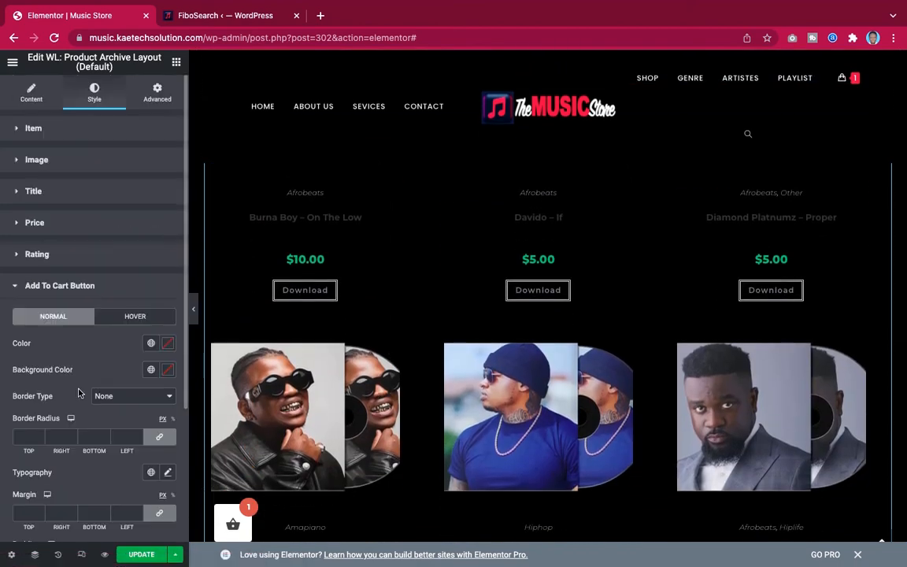
{"action": "scroll", "coordinate": [104, 382], "scroll_direction": "down", "scroll_amount": 4}
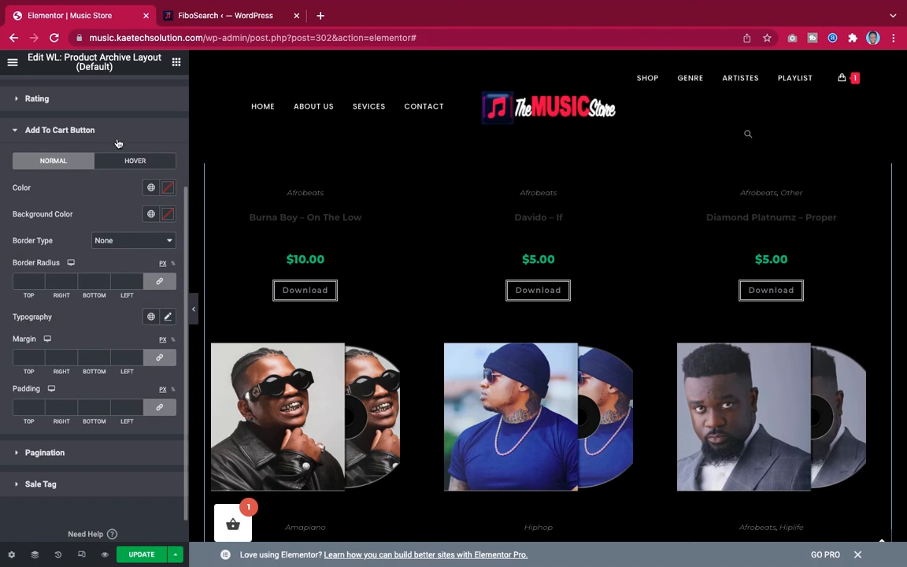
{"action": "left_click", "coordinate": [168, 189]}
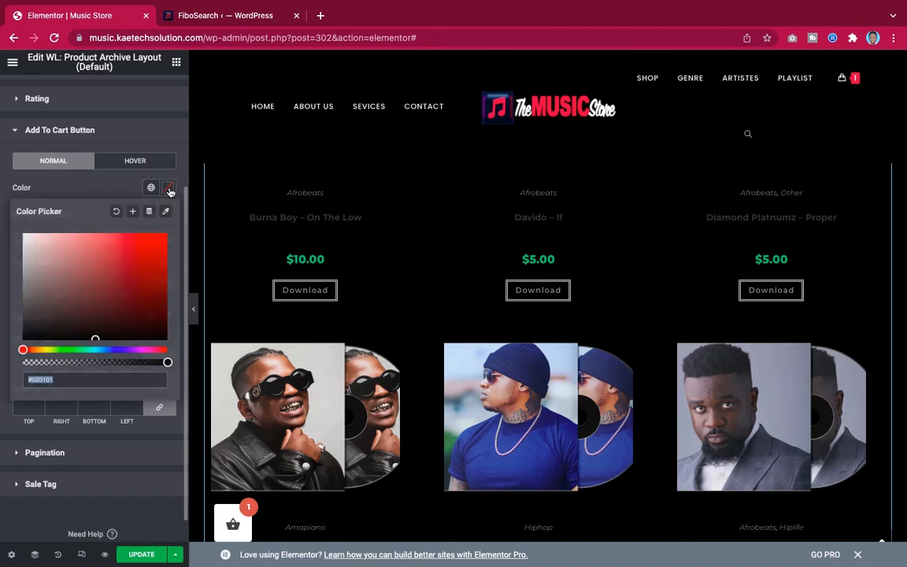
{"action": "left_click", "coordinate": [98, 186]}
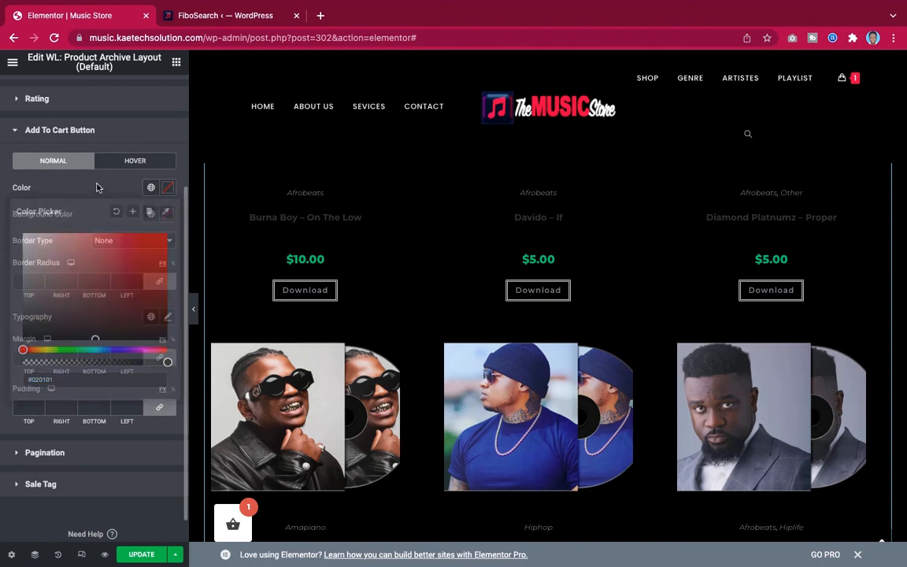
{"action": "left_click", "coordinate": [165, 218]}
{"action": "left_click", "coordinate": [146, 278]}
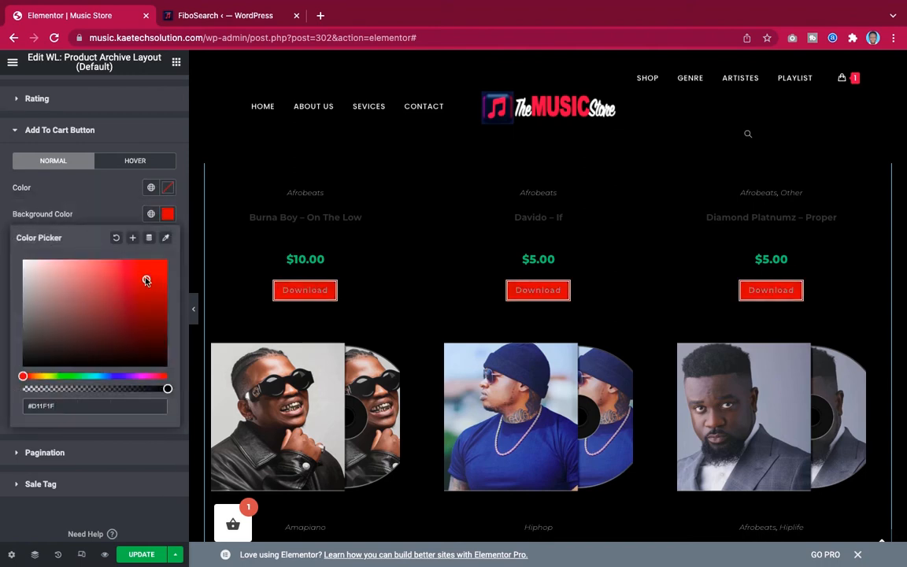
{"action": "left_click_drag", "start_coordinate": [146, 279], "coordinate": [140, 262]}
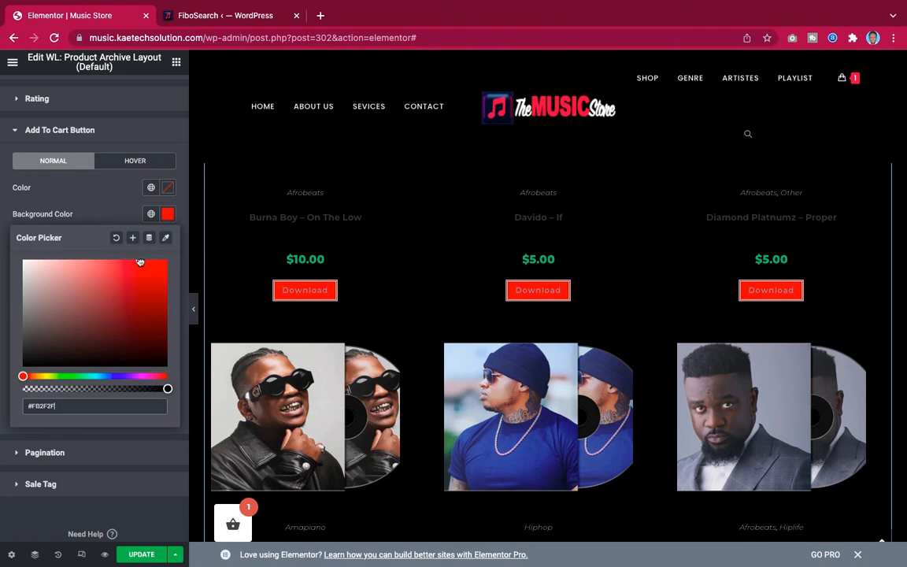
{"action": "left_click", "coordinate": [26, 377]}
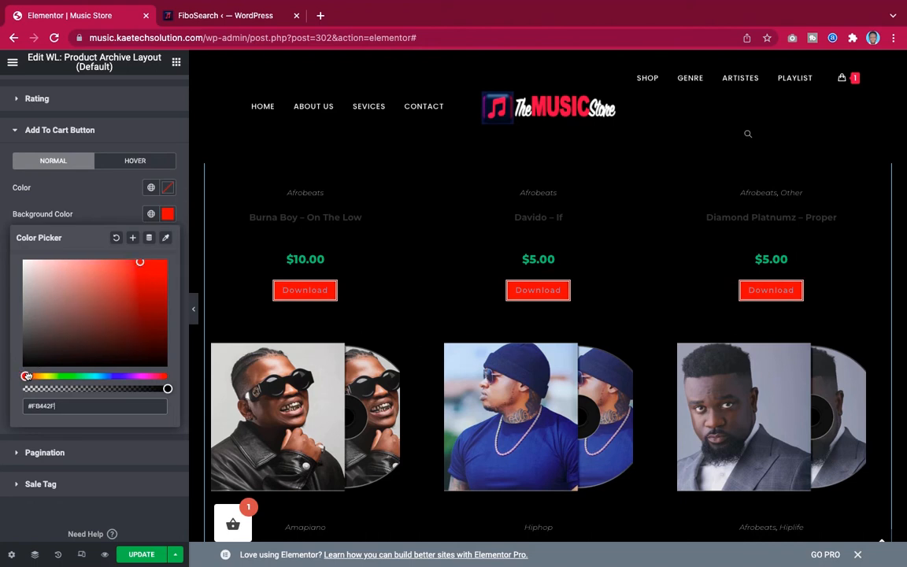
{"action": "left_click_drag", "start_coordinate": [26, 377], "coordinate": [26, 377]}
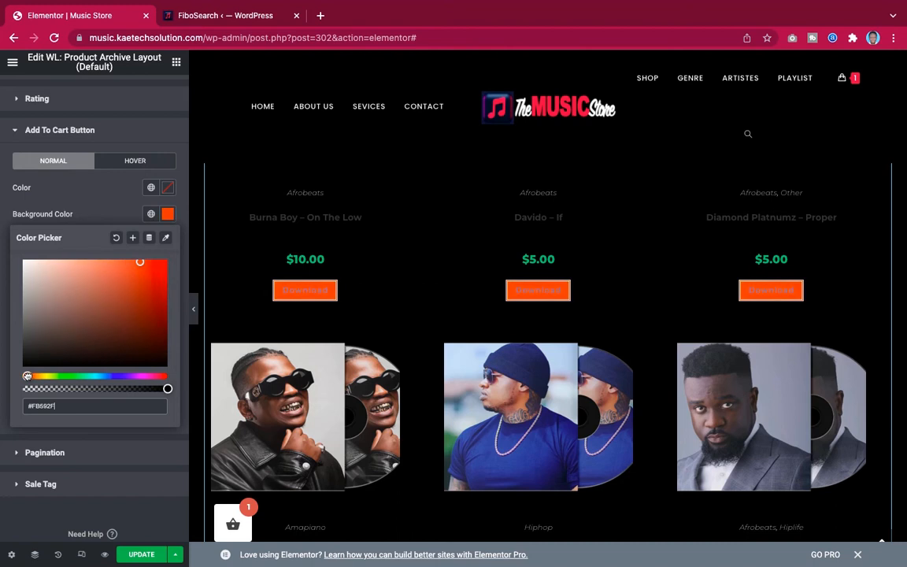
{"action": "left_click", "coordinate": [159, 275]}
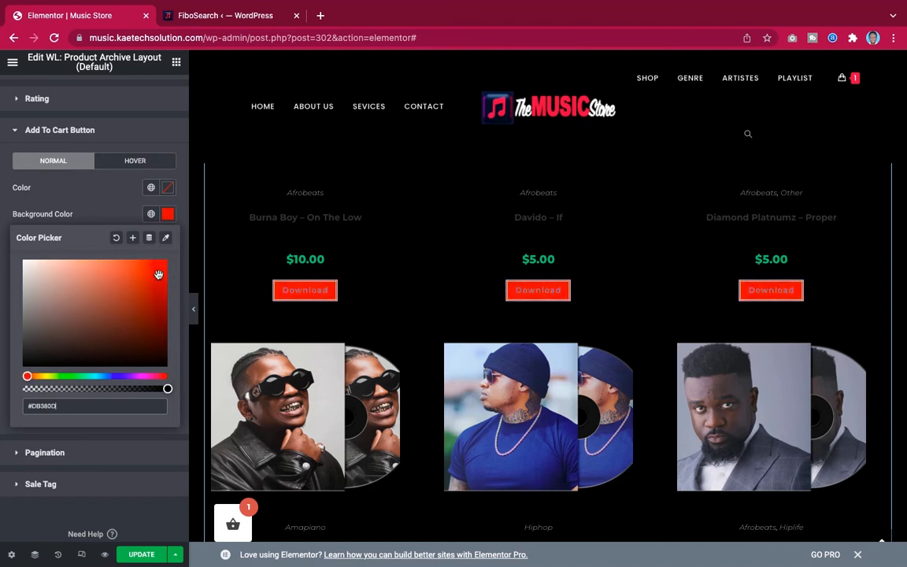
{"action": "left_click_drag", "start_coordinate": [158, 275], "coordinate": [164, 273]}
{"action": "left_click", "coordinate": [94, 185]}
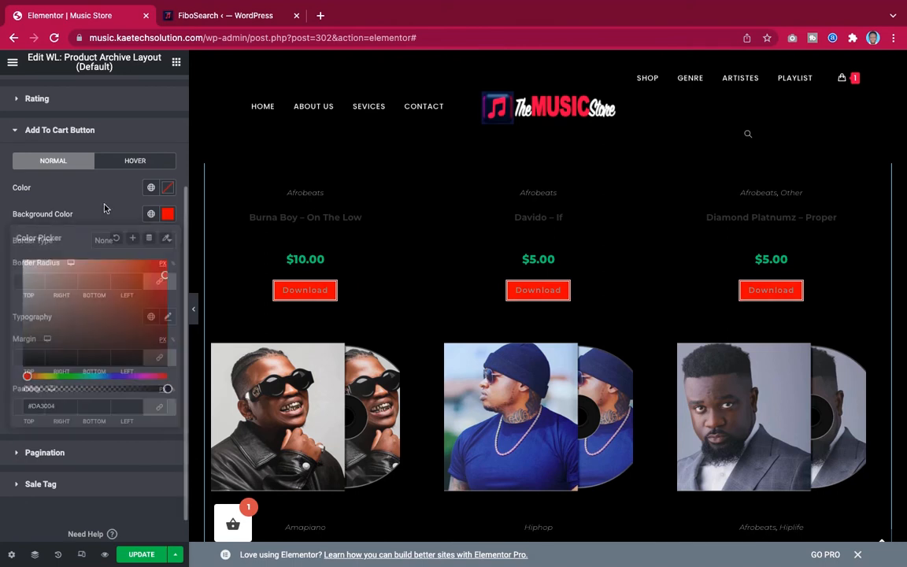
Set the text color of the Add To Cart buttons to white, #FFFFFF.
{"action": "left_click", "coordinate": [168, 187]}
{"action": "left_click", "coordinate": [24, 234]}
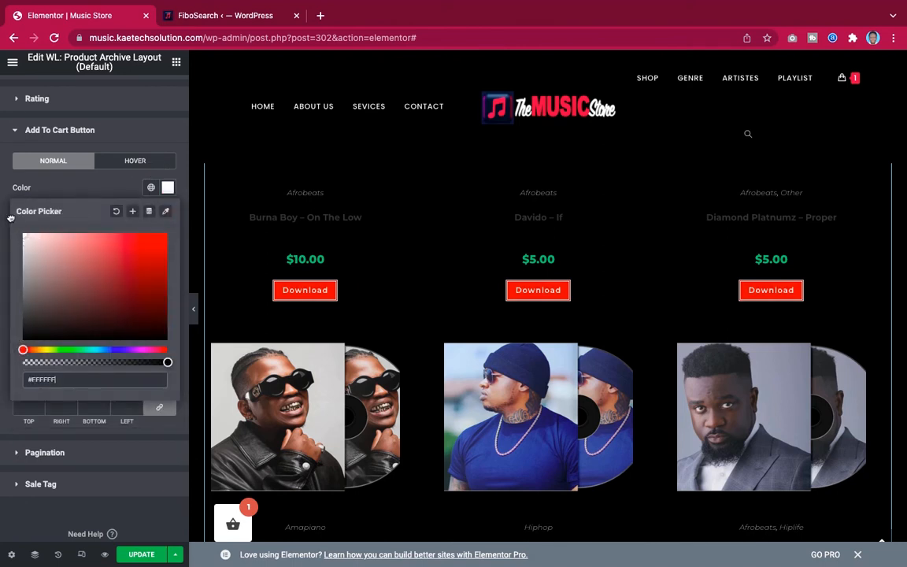
{"action": "left_click", "coordinate": [96, 177]}
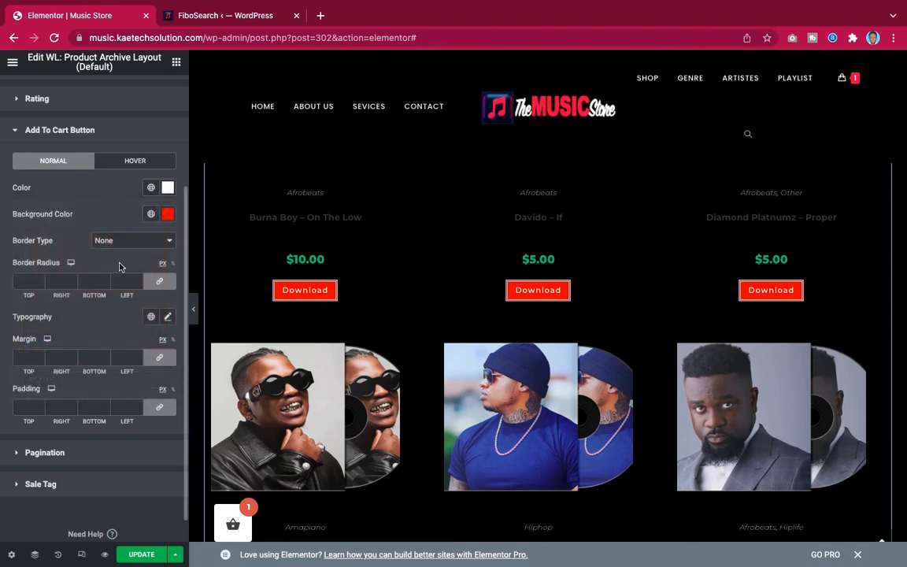
Round all corners of the Add To Cart buttons with a border radius of 20 px, and check them in the product grid.
{"action": "left_click", "coordinate": [21, 280]}
{"action": "type", "text": "20"}
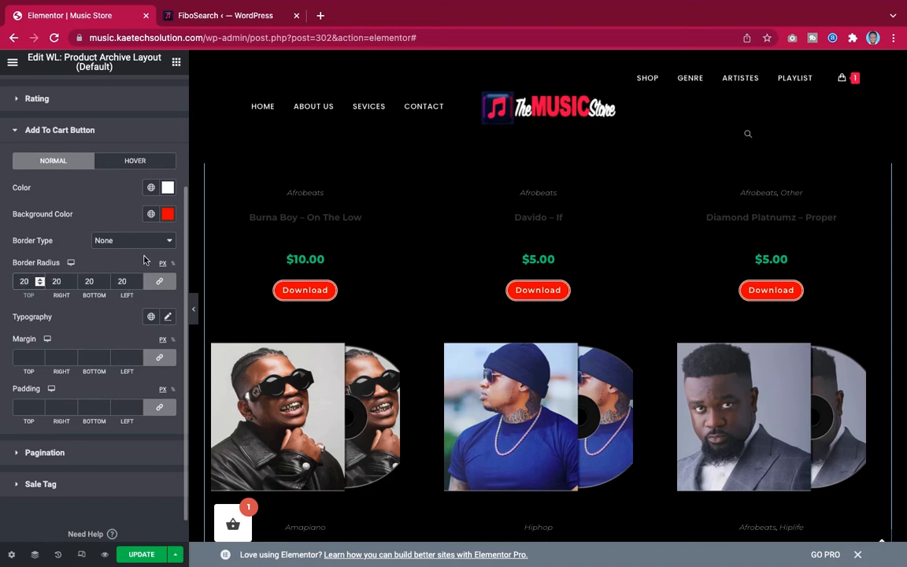
{"action": "scroll", "coordinate": [144, 260], "scroll_direction": "down", "scroll_amount": 1}
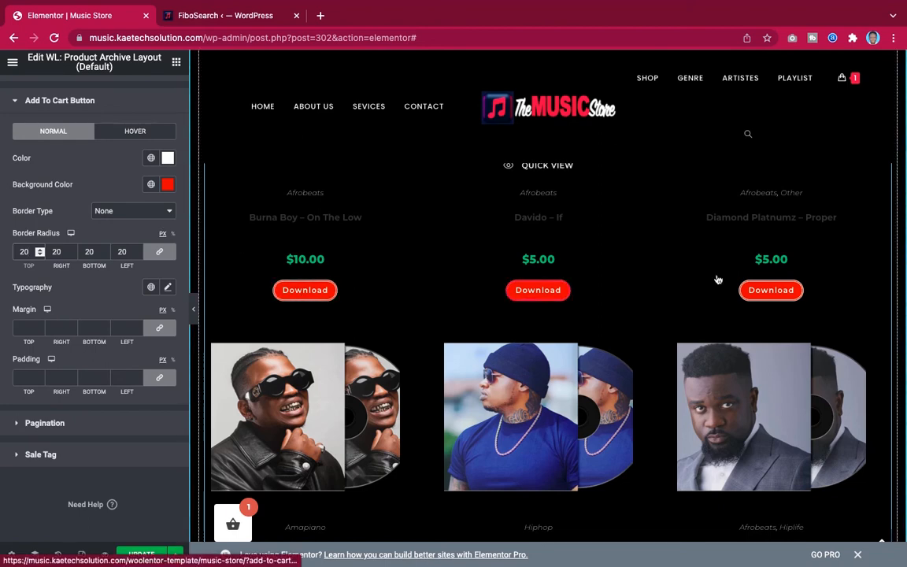
{"action": "scroll", "coordinate": [490, 371], "scroll_direction": "down", "scroll_amount": 1}
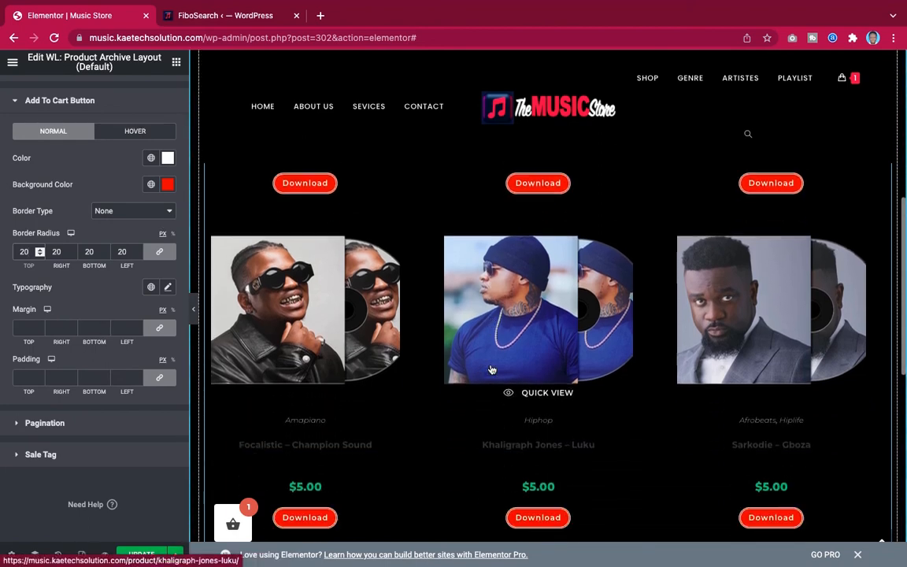
{"action": "scroll", "coordinate": [491, 370], "scroll_direction": "up", "scroll_amount": 2}
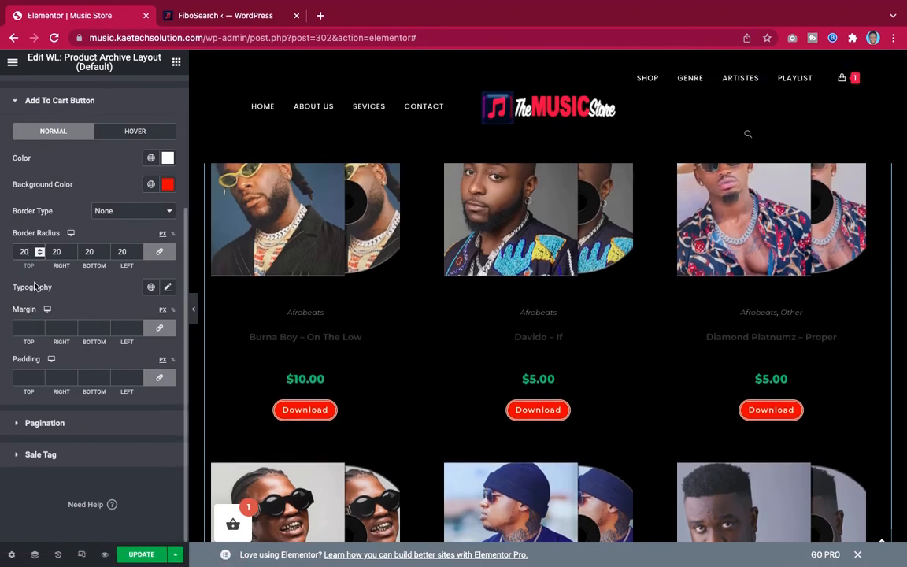
Set the normal color of the product titles in the archive widget to white.
{"action": "scroll", "coordinate": [69, 228], "scroll_direction": "up", "scroll_amount": 5}
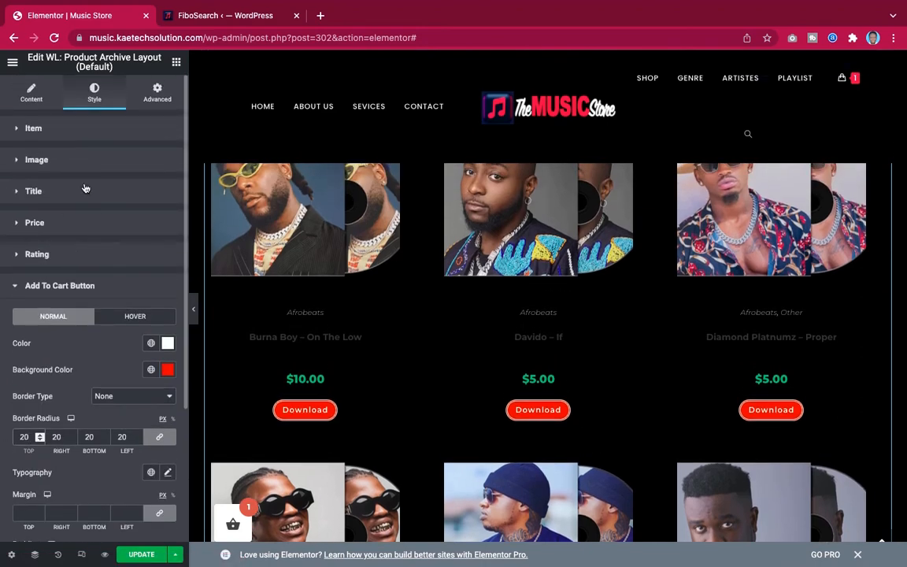
{"action": "left_click", "coordinate": [89, 130]}
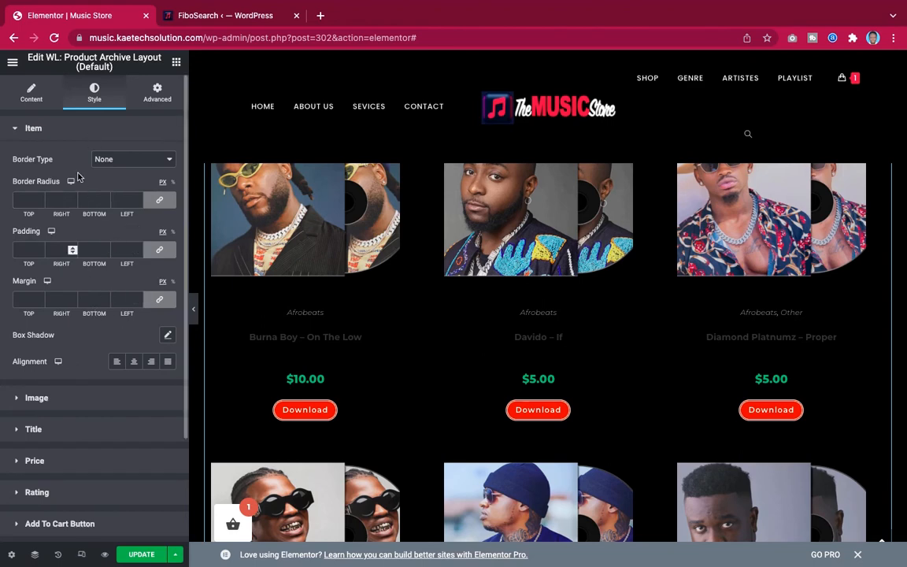
{"action": "left_click", "coordinate": [94, 130]}
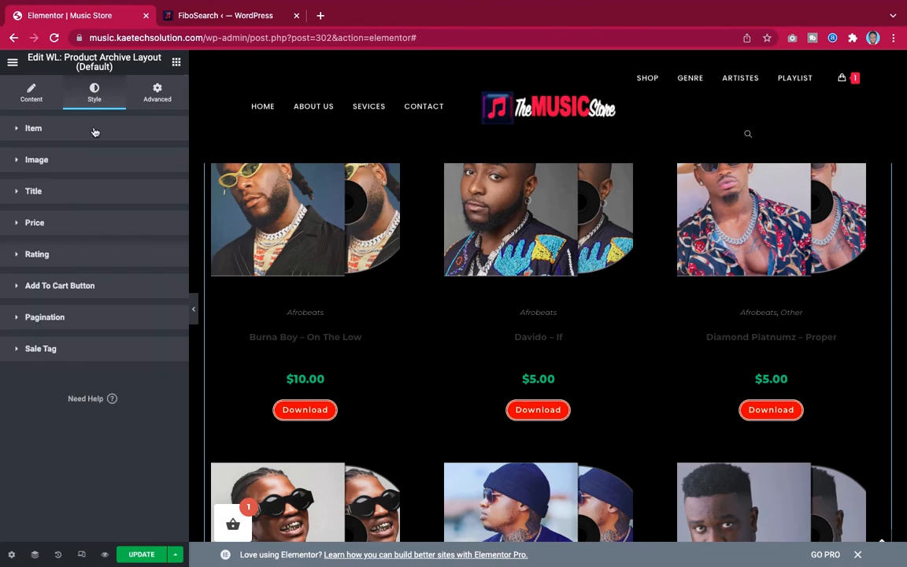
{"action": "left_click", "coordinate": [74, 193]}
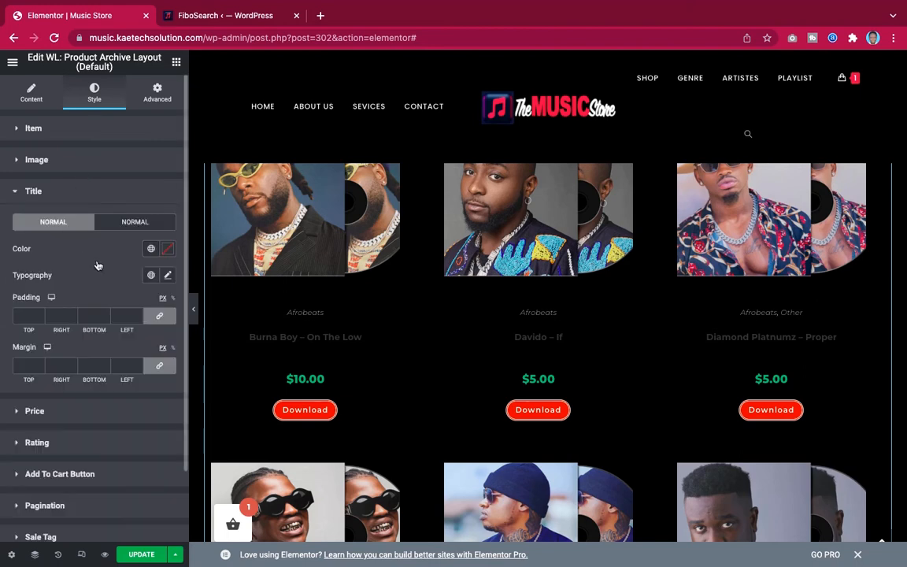
{"action": "left_click", "coordinate": [169, 249]}
{"action": "type", "text": "#FFFFFF"}
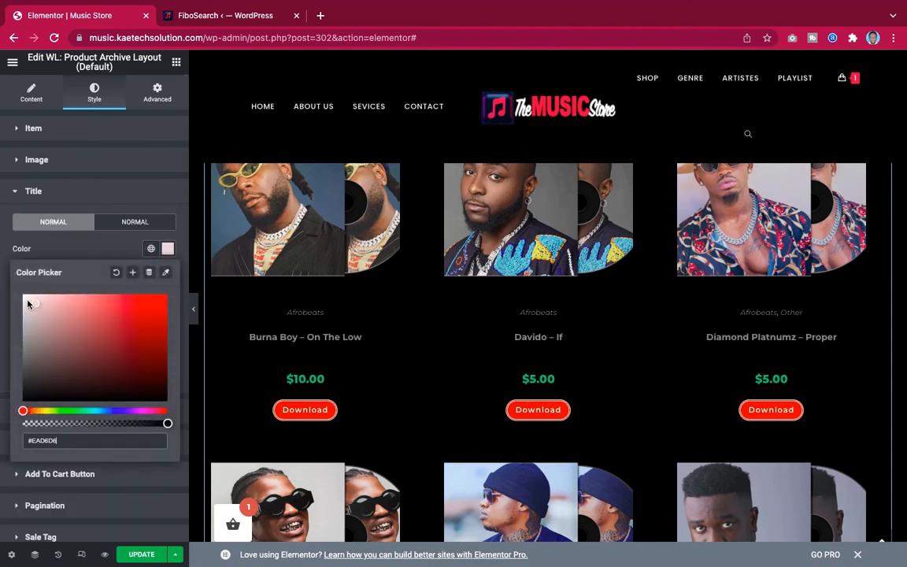
{"action": "left_click", "coordinate": [85, 244]}
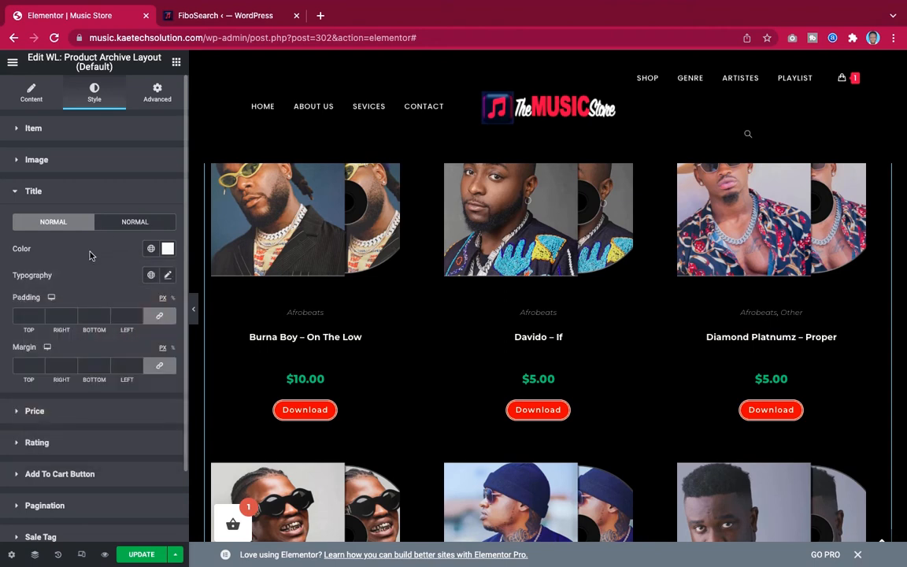
Try Verdana for the product titles, and choose Poppins as their font family instead.
{"action": "left_click", "coordinate": [169, 276]}
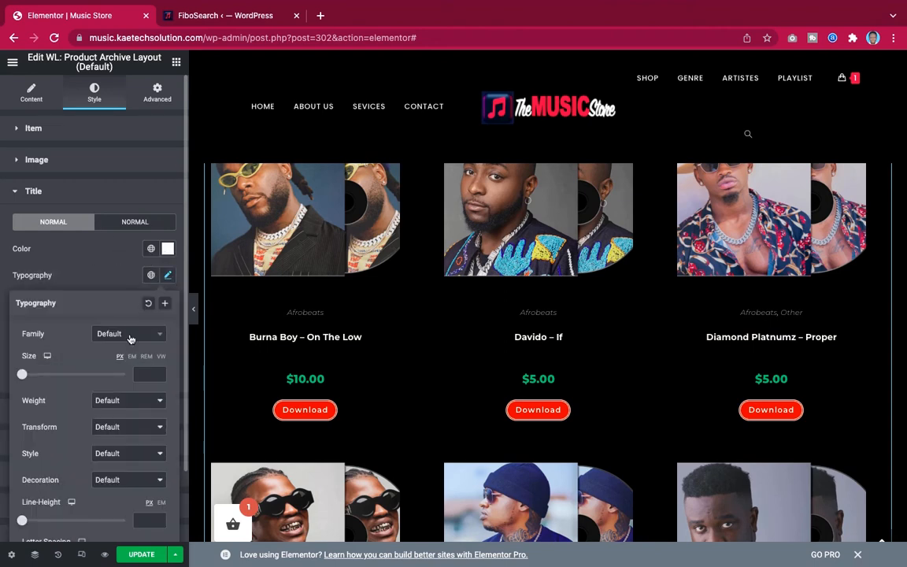
{"action": "left_click", "coordinate": [131, 338]}
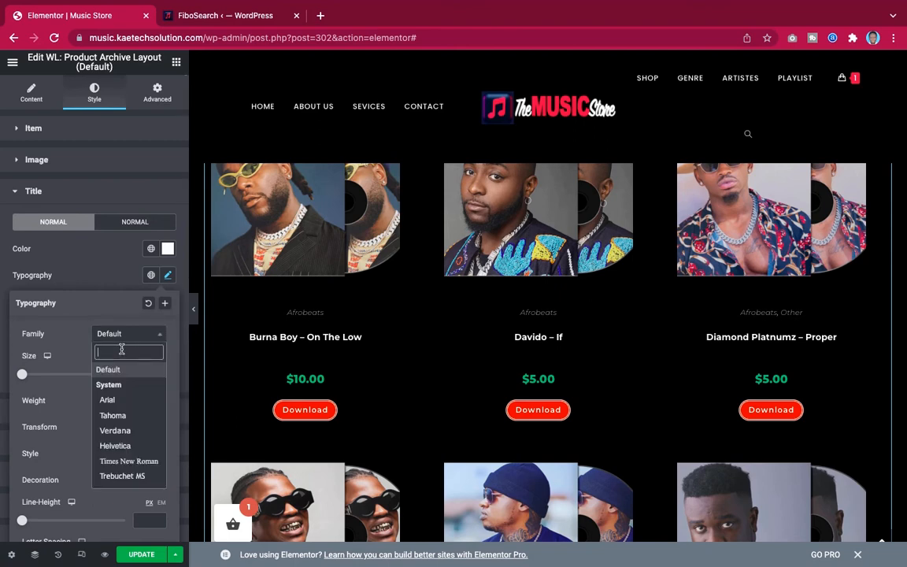
{"action": "left_click", "coordinate": [115, 431]}
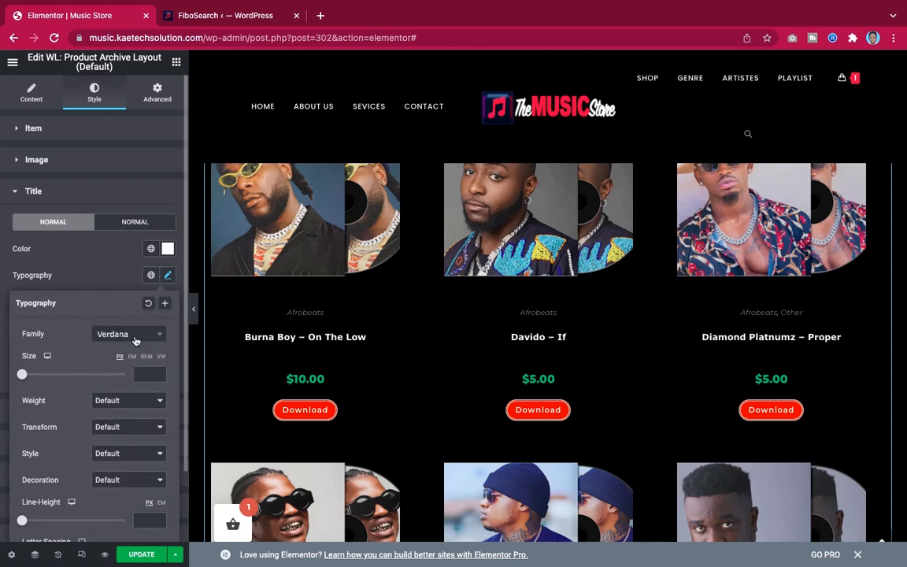
{"action": "left_click", "coordinate": [136, 339]}
{"action": "type", "text": "pop"}
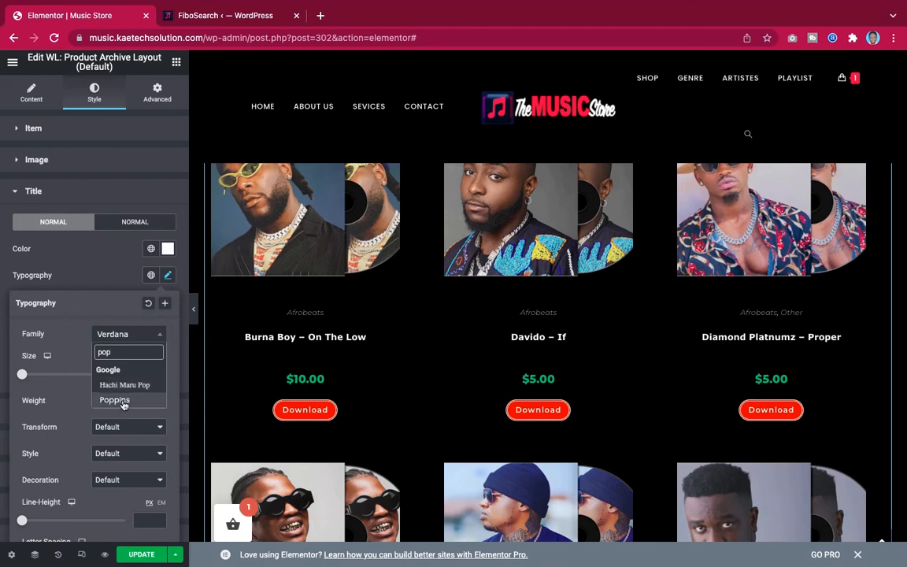
{"action": "left_click", "coordinate": [116, 401]}
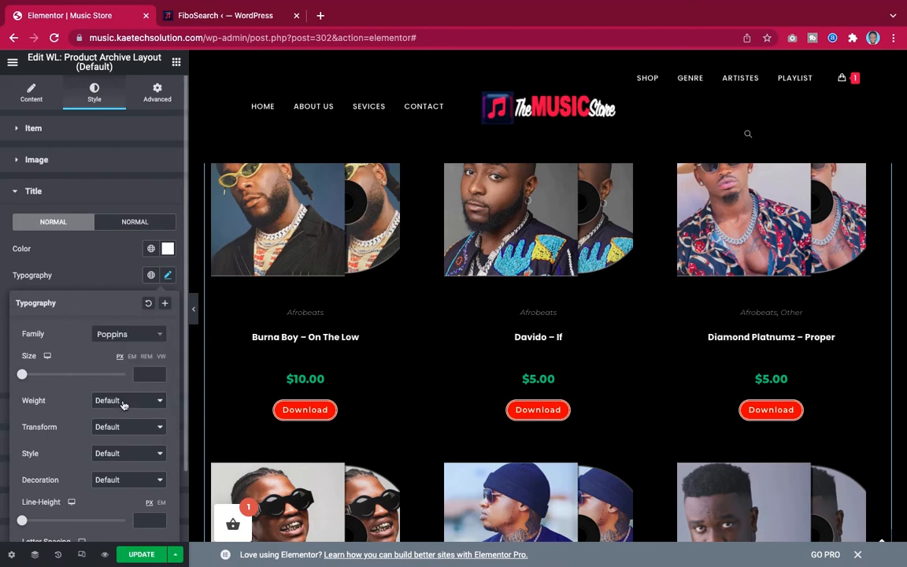
{"action": "left_click", "coordinate": [107, 254]}
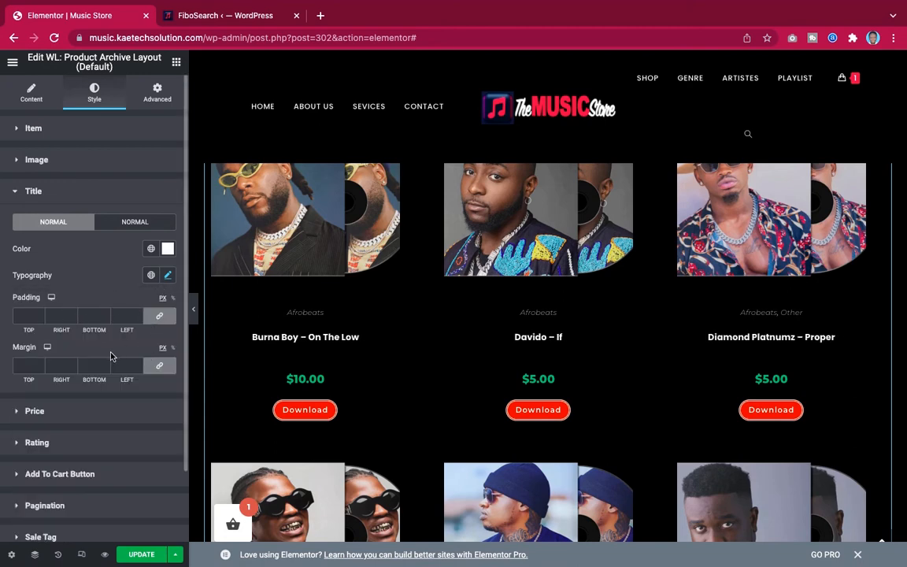
{"action": "scroll", "coordinate": [114, 336], "scroll_direction": "down", "scroll_amount": 2}
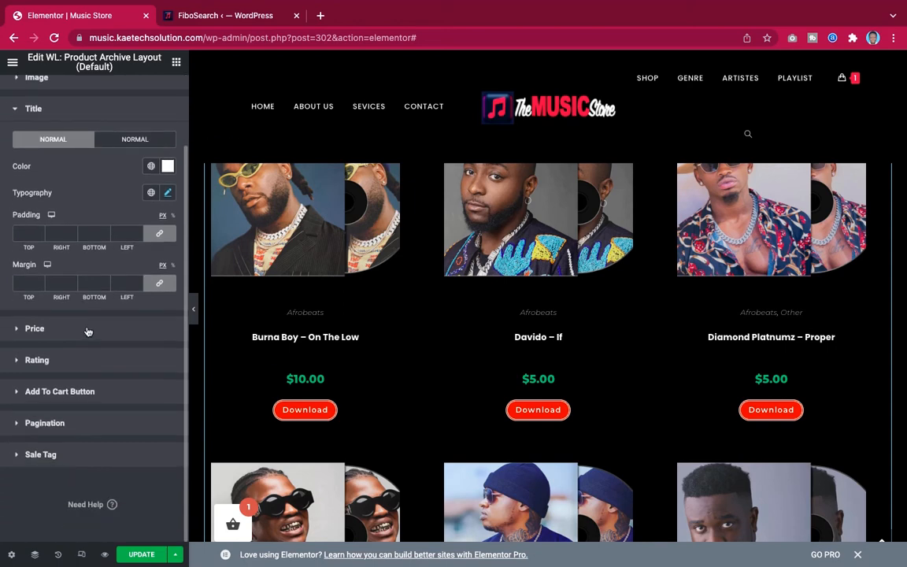
Try white, blue and teal #16A9B1 as the archive widget's sale price color, and check the prices in the product grid.
{"action": "left_click", "coordinate": [89, 332]}
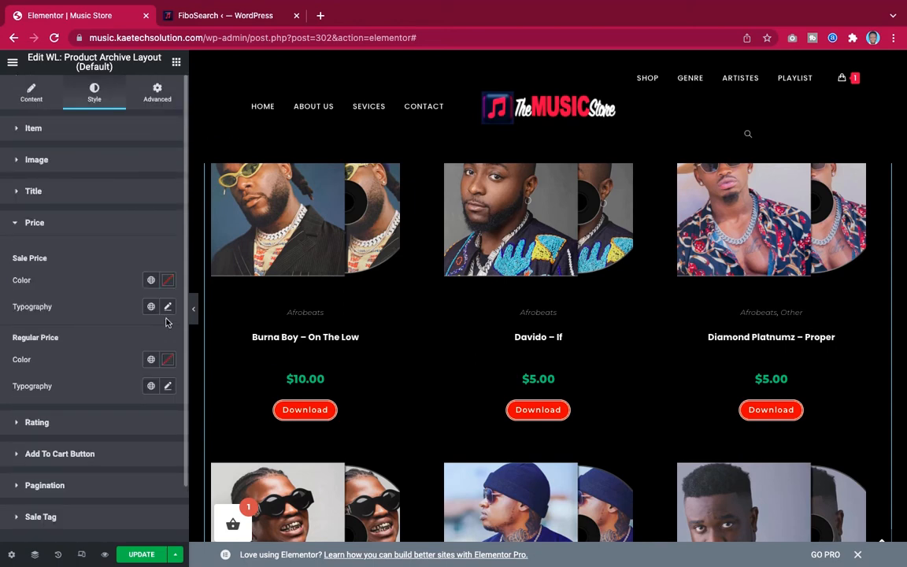
{"action": "left_click", "coordinate": [167, 281]}
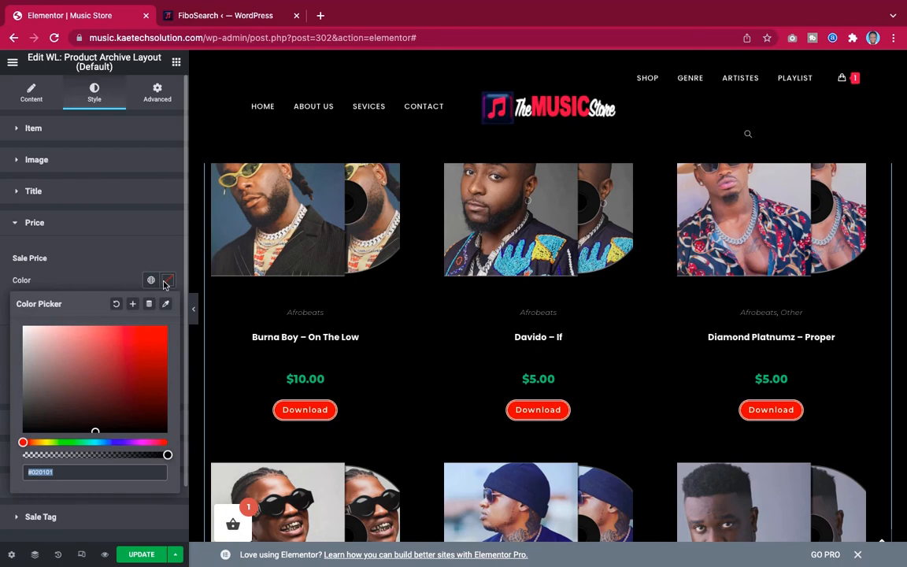
{"action": "left_click", "coordinate": [133, 332]}
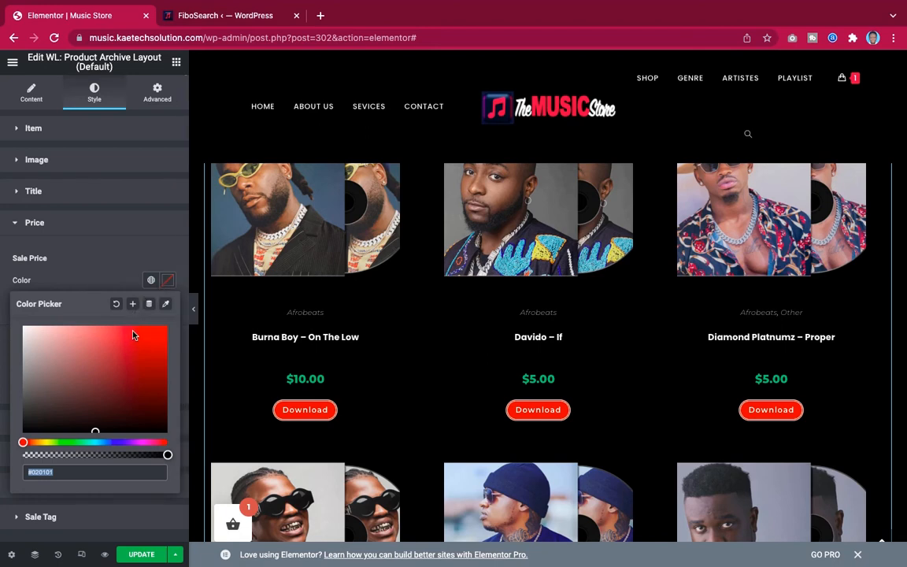
{"action": "left_click", "coordinate": [24, 328]}
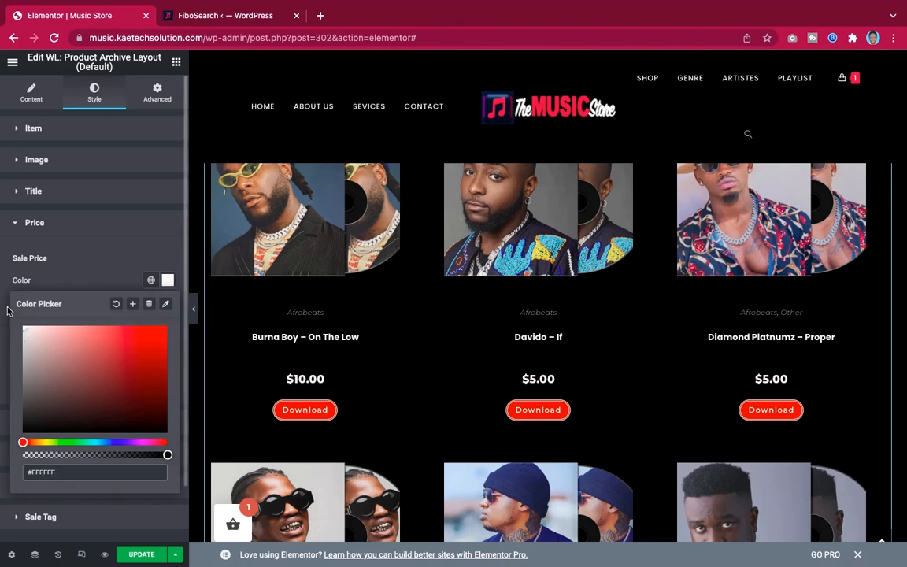
{"action": "left_click", "coordinate": [115, 442]}
{"action": "left_click", "coordinate": [149, 359]}
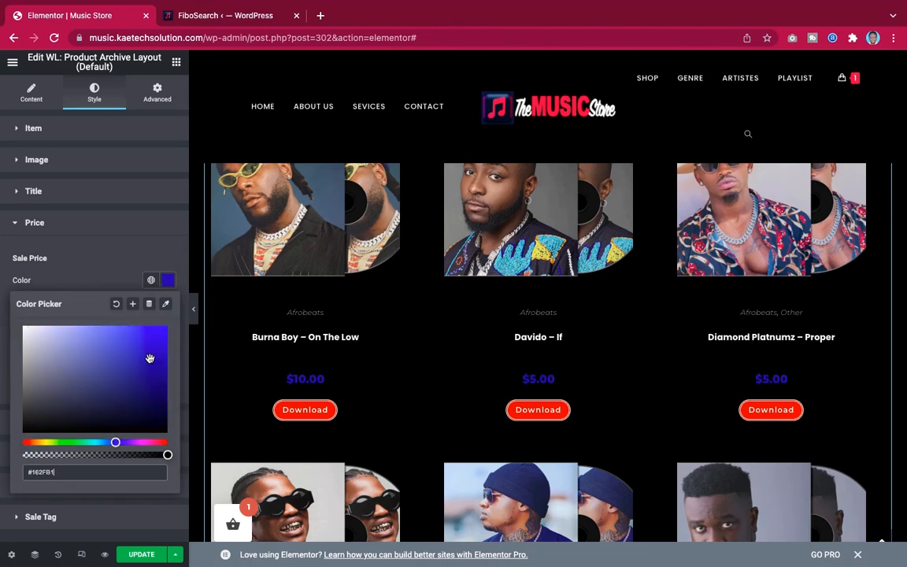
{"action": "left_click", "coordinate": [96, 443]}
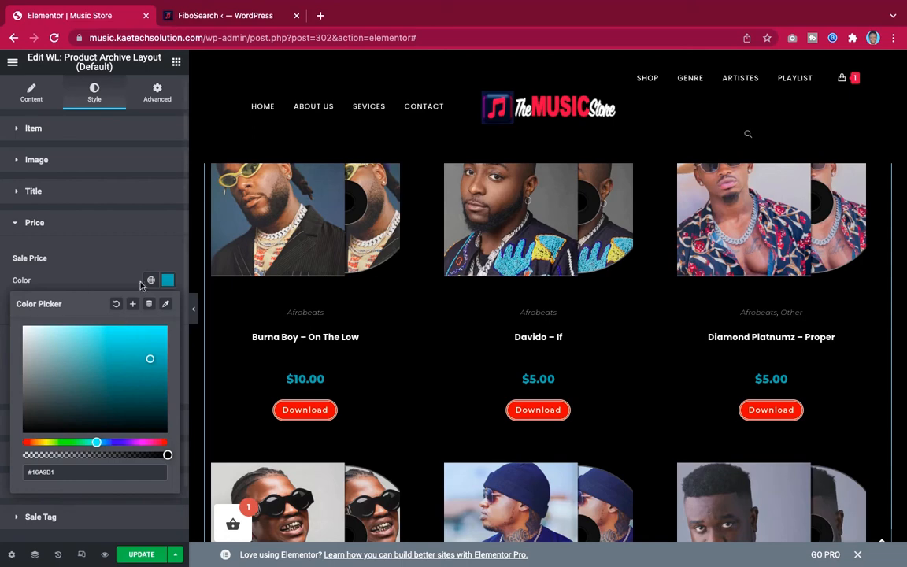
{"action": "left_click", "coordinate": [103, 277]}
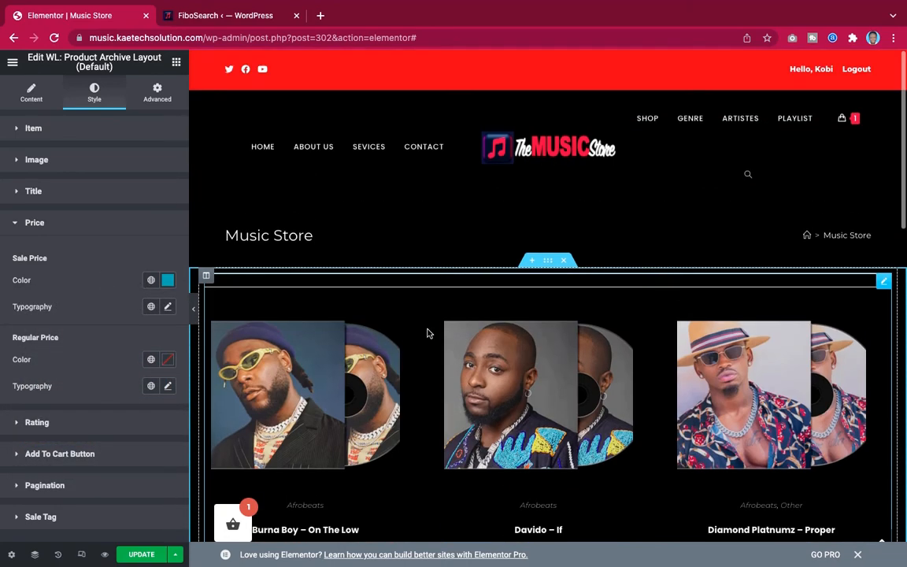
{"action": "scroll", "coordinate": [428, 331], "scroll_direction": "down", "scroll_amount": 5}
{"action": "scroll", "coordinate": [428, 333], "scroll_direction": "down", "scroll_amount": 2}
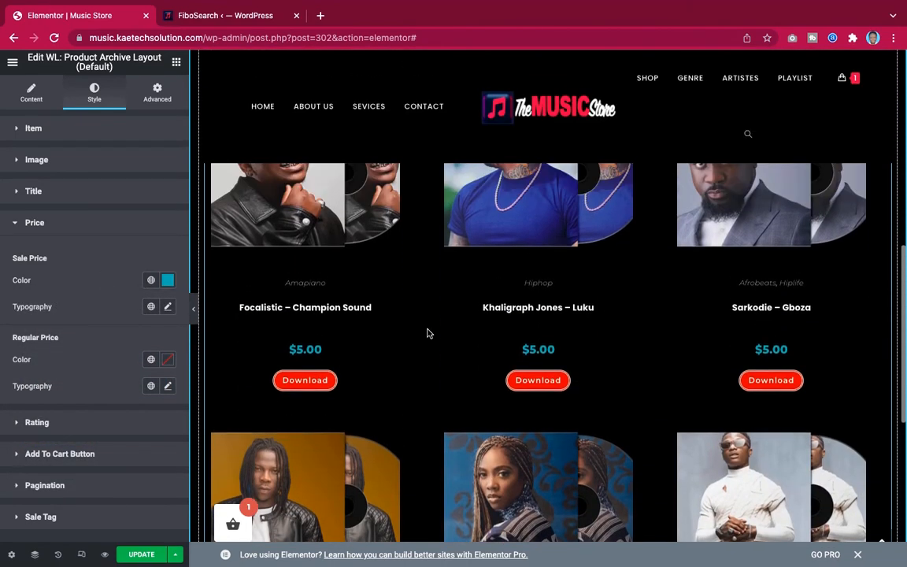
Set the sale price color of the archive widget to gray, #A1A1A1, and check it down the product grid.
{"action": "left_click", "coordinate": [167, 282]}
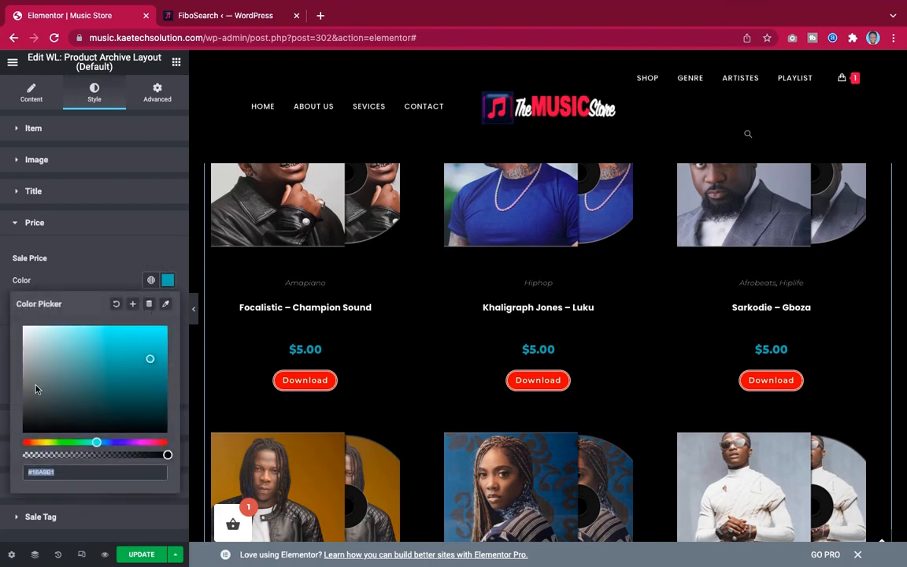
{"action": "left_click", "coordinate": [39, 443]}
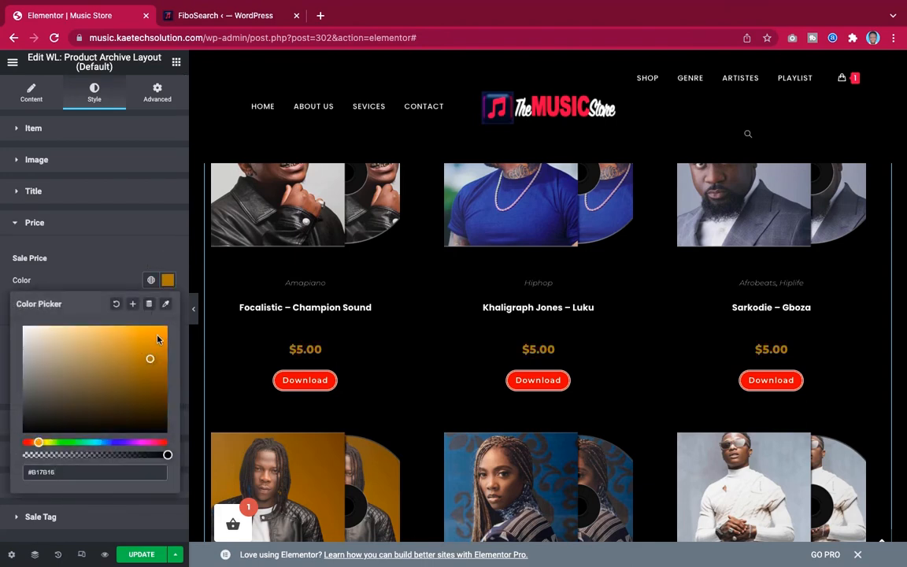
{"action": "left_click", "coordinate": [23, 340]}
{"action": "left_click_drag", "start_coordinate": [23, 340], "coordinate": [14, 366]}
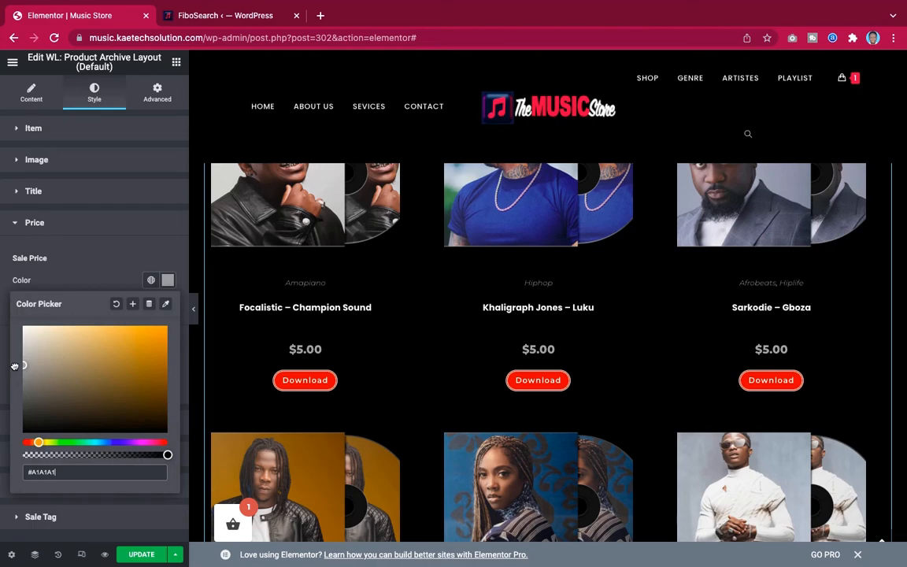
{"action": "left_click", "coordinate": [91, 275]}
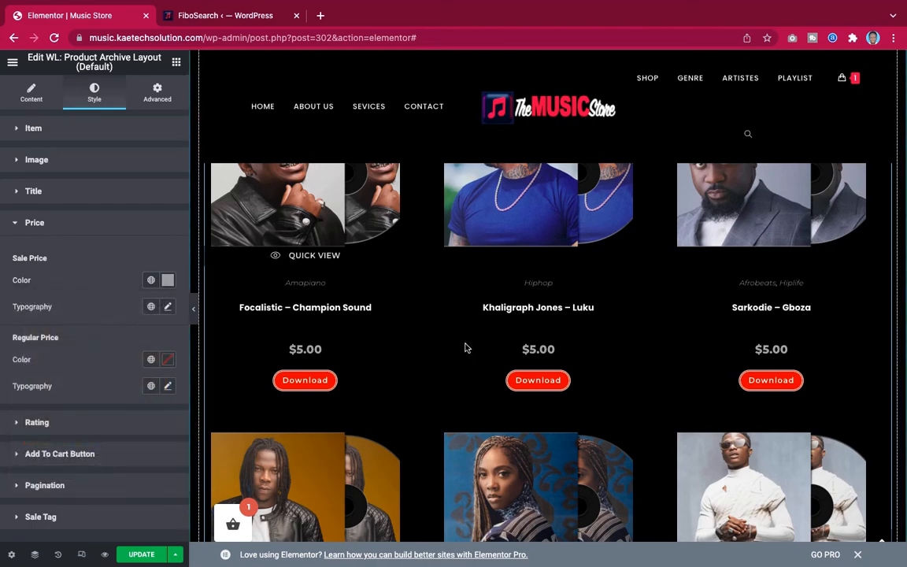
{"action": "scroll", "coordinate": [486, 350], "scroll_direction": "down", "scroll_amount": 5}
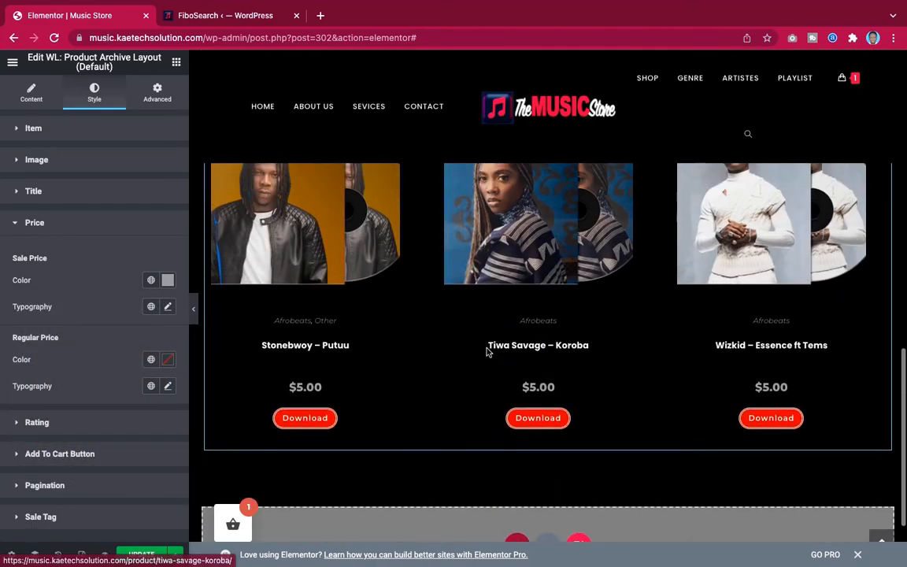
{"action": "scroll", "coordinate": [487, 352], "scroll_direction": "up", "scroll_amount": 8}
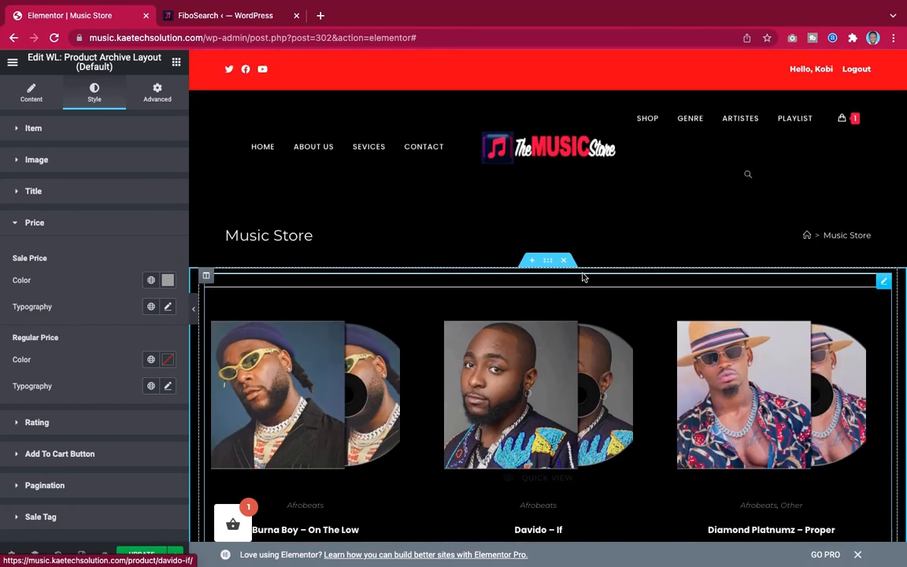
{"action": "left_click", "coordinate": [532, 262]}
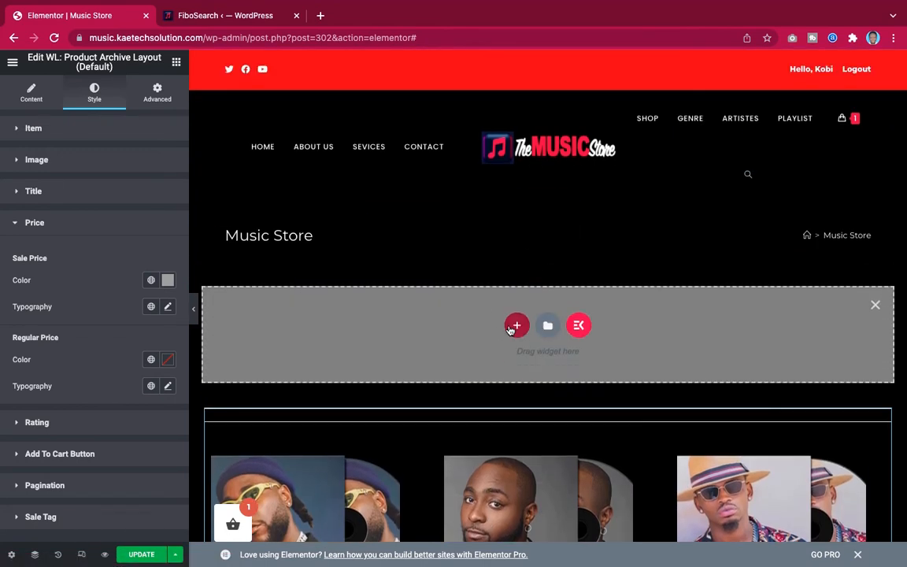
{"action": "left_click", "coordinate": [517, 325]}
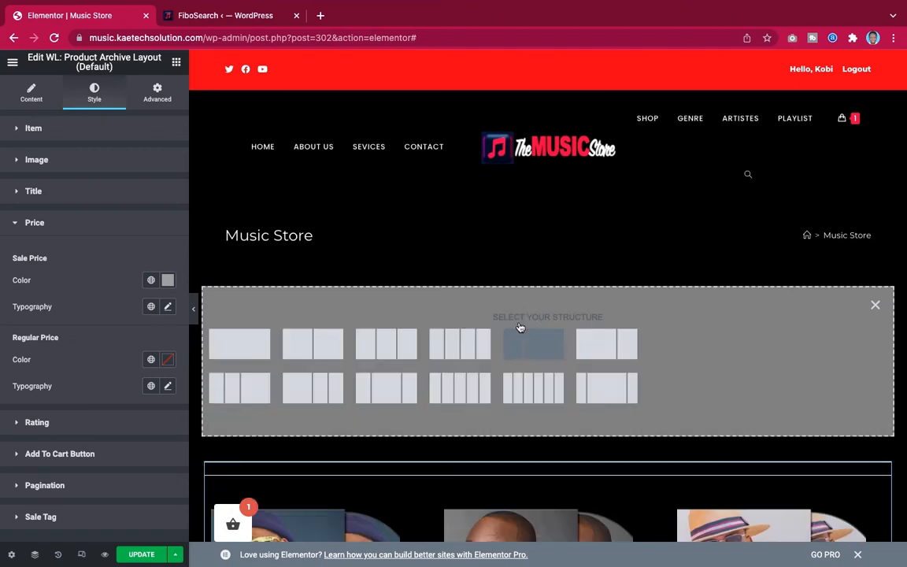
{"action": "left_click", "coordinate": [386, 387]}
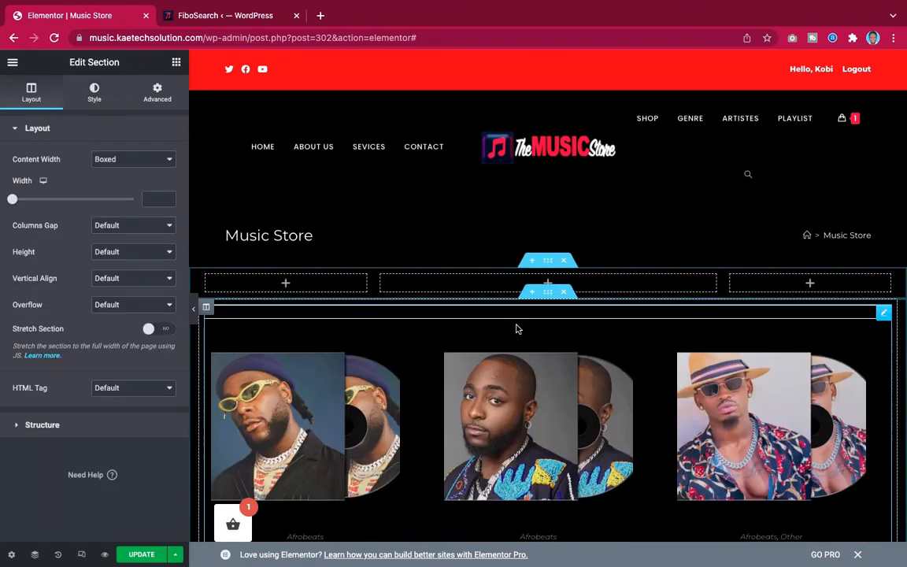
{"action": "left_click", "coordinate": [177, 63]}
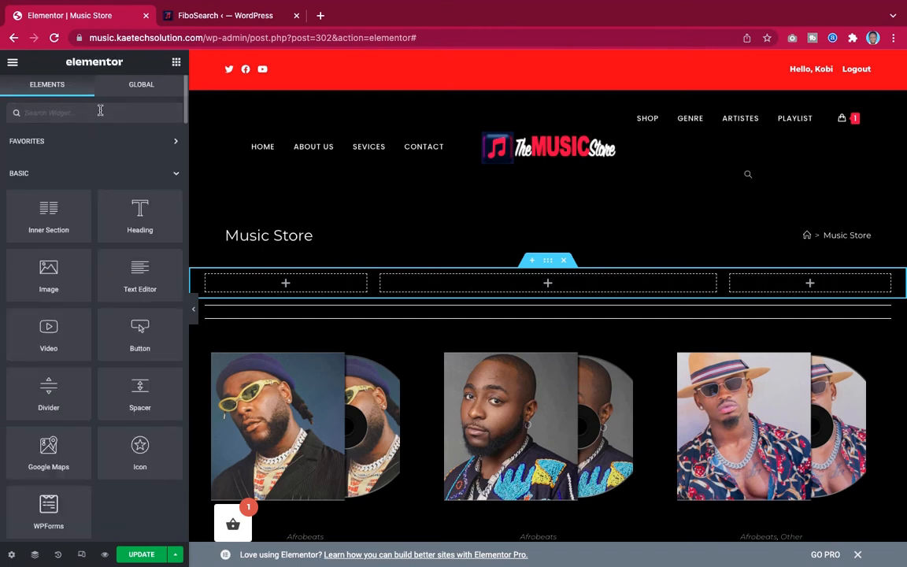
{"action": "left_click", "coordinate": [564, 260]}
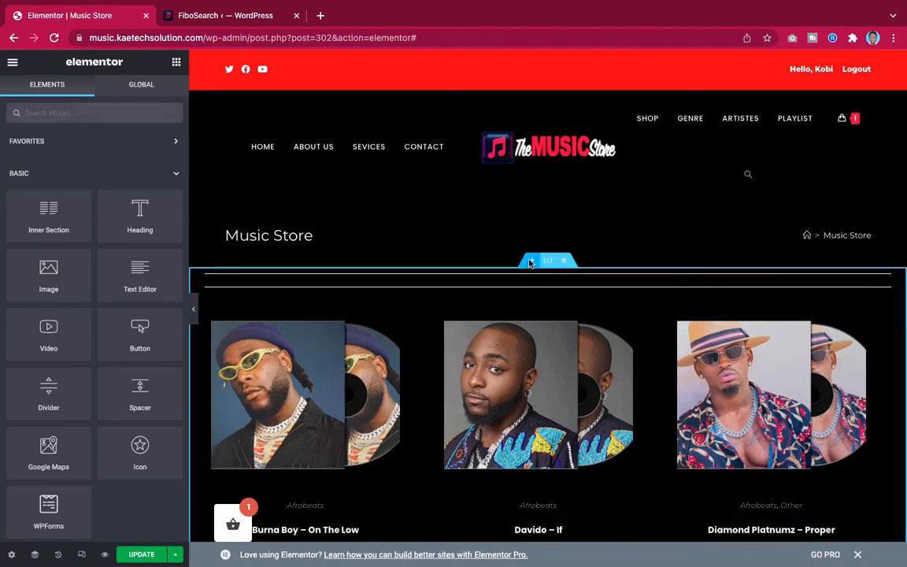
Add a new single-column section directly above the product grid section.
{"action": "left_click", "coordinate": [532, 262]}
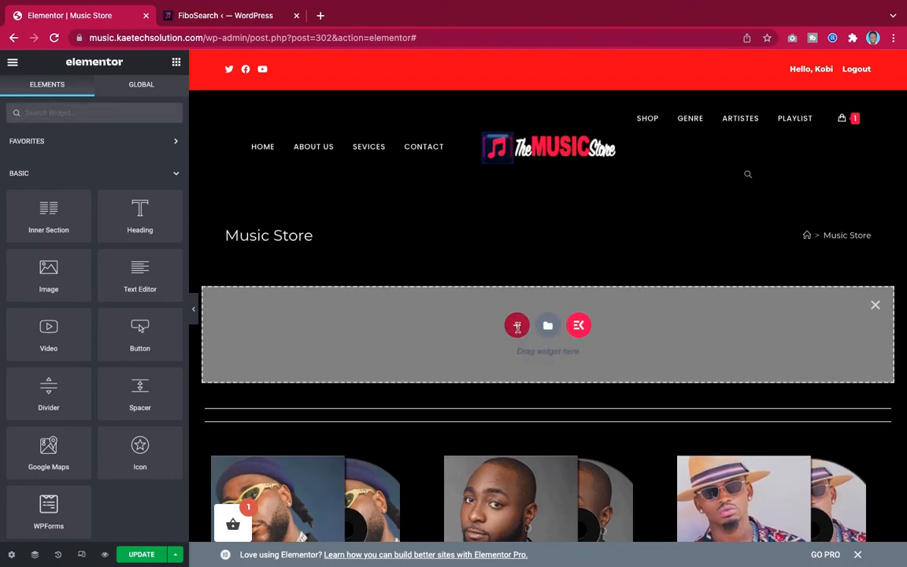
{"action": "left_click", "coordinate": [518, 325]}
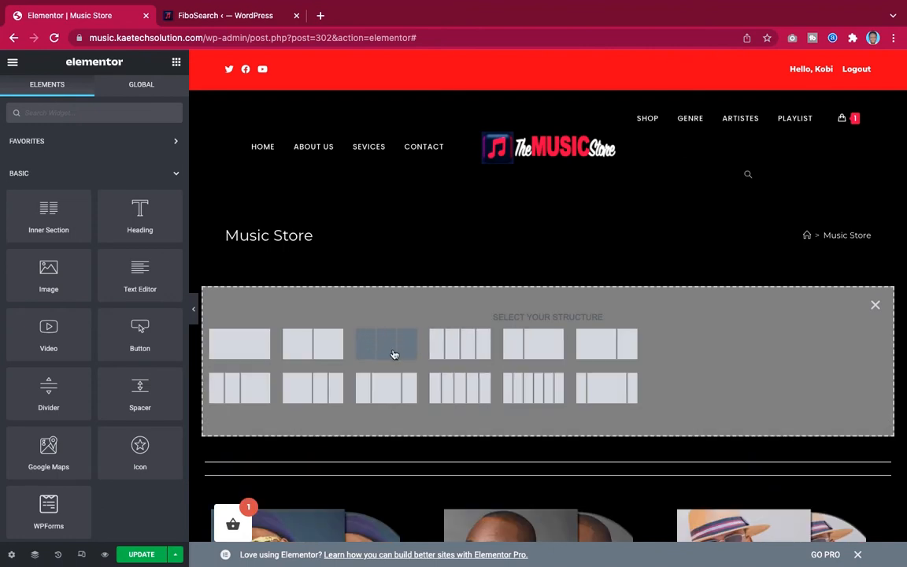
{"action": "left_click", "coordinate": [238, 347]}
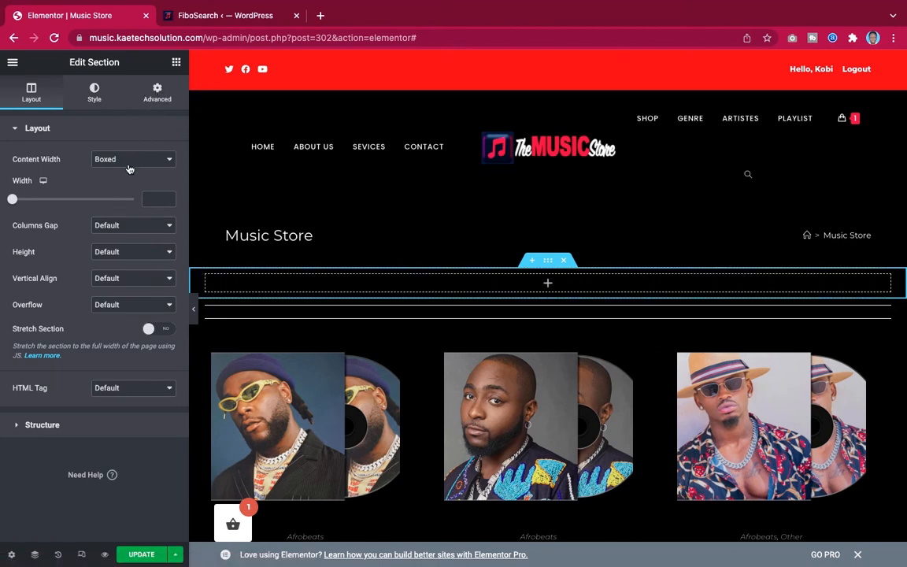
Set the new section's height to Min Height with a minimum of 400 px.
{"action": "left_click", "coordinate": [117, 230]}
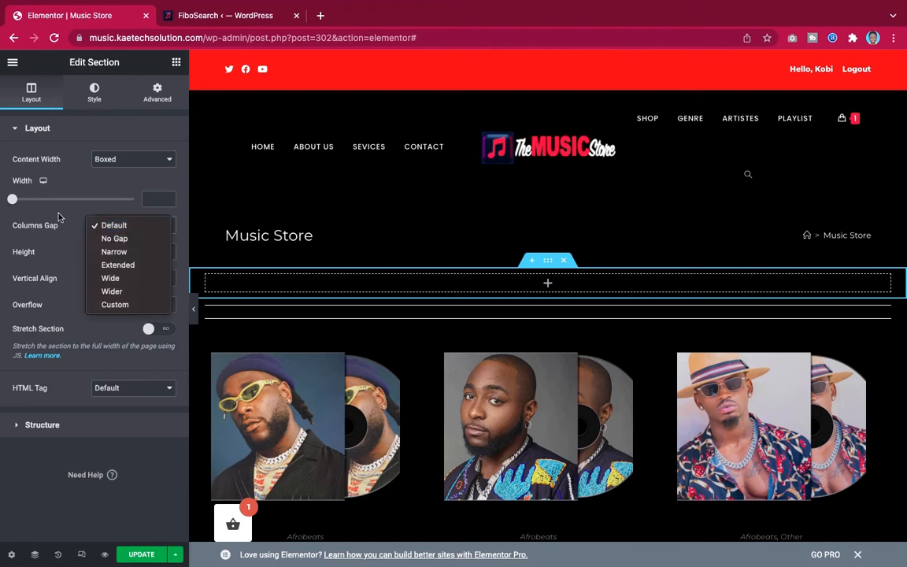
{"action": "left_click", "coordinate": [53, 192]}
{"action": "left_click", "coordinate": [115, 252]}
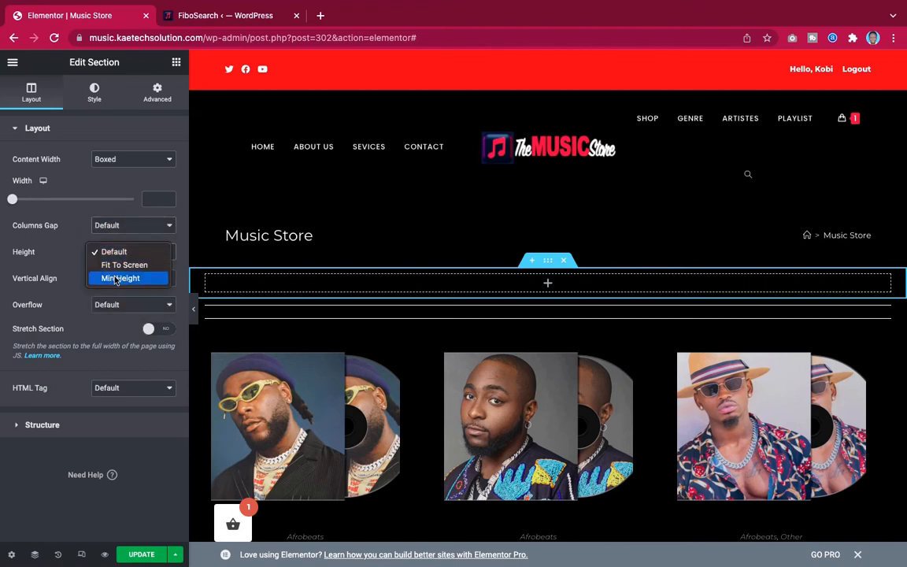
{"action": "left_click", "coordinate": [116, 277]}
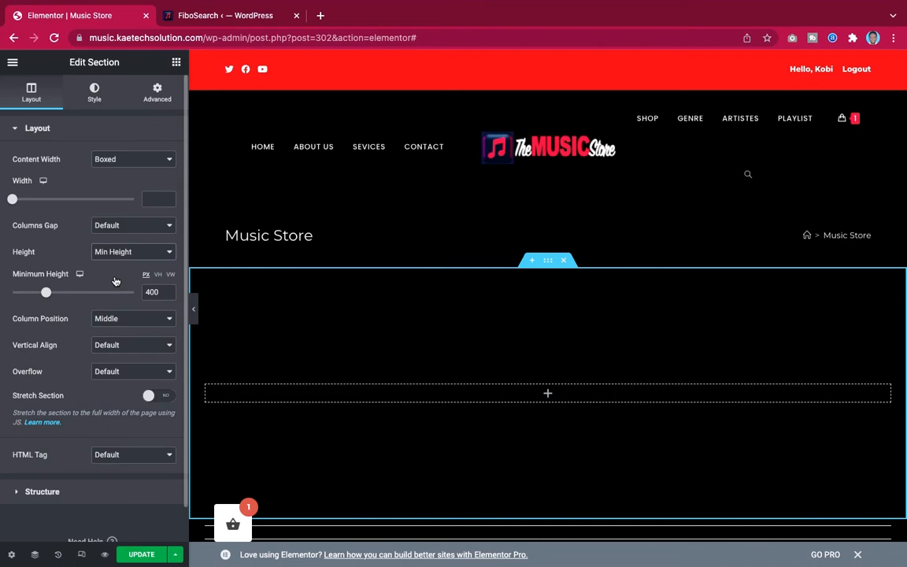
{"action": "scroll", "coordinate": [116, 292], "scroll_direction": "down", "scroll_amount": 1}
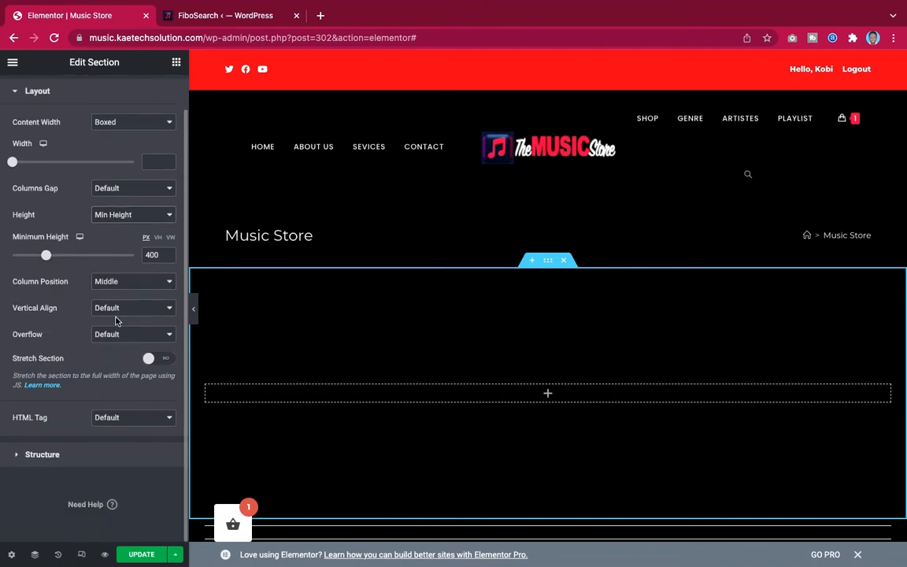
{"action": "scroll", "coordinate": [106, 141], "scroll_direction": "up", "scroll_amount": 1}
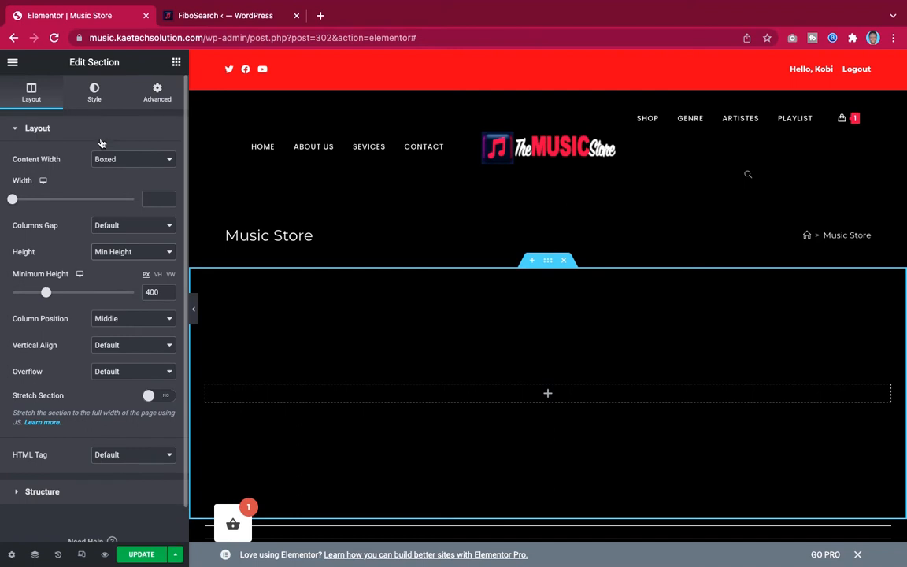
Give the new section a Classic background using the purple DJ turntable photo from the media library.
{"action": "left_click", "coordinate": [96, 93]}
{"action": "left_click", "coordinate": [116, 186]}
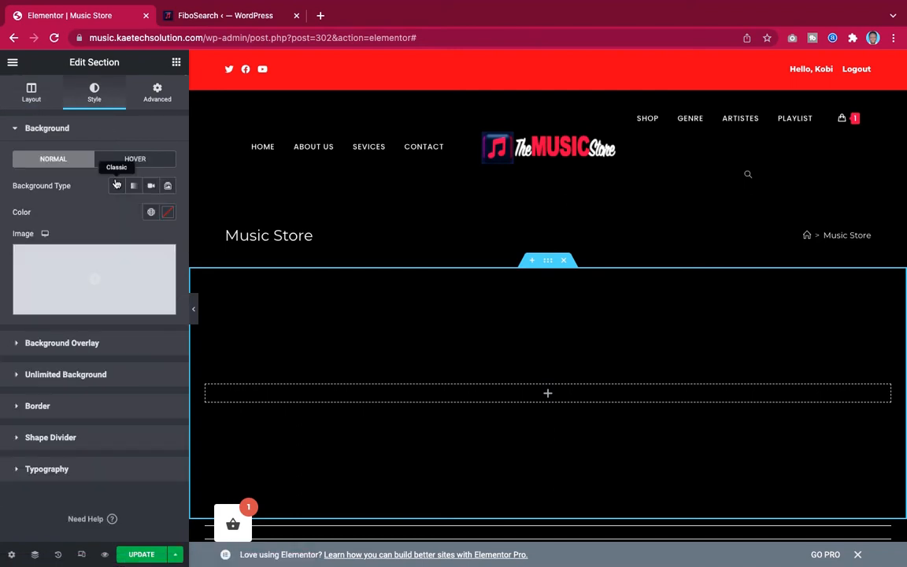
{"action": "left_click", "coordinate": [129, 272]}
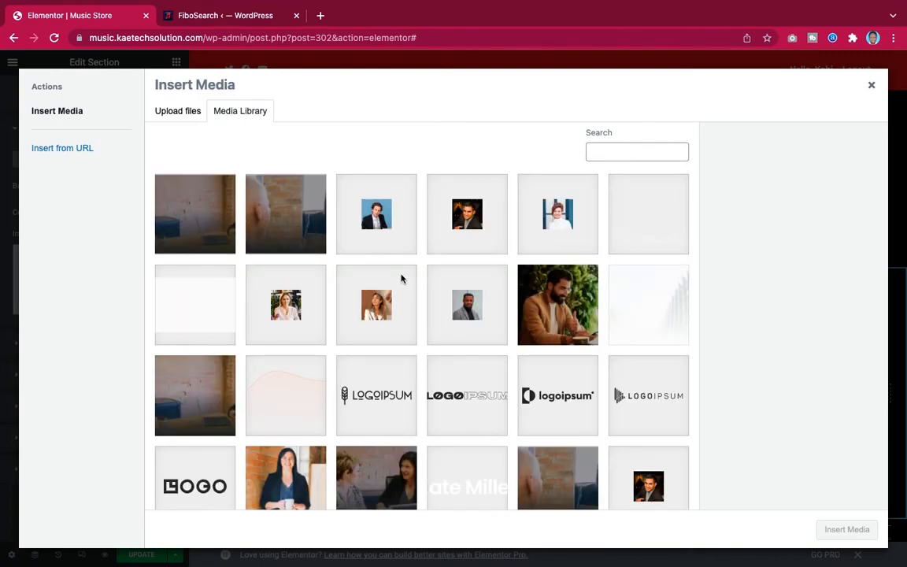
{"action": "scroll", "coordinate": [401, 278], "scroll_direction": "down", "scroll_amount": 10}
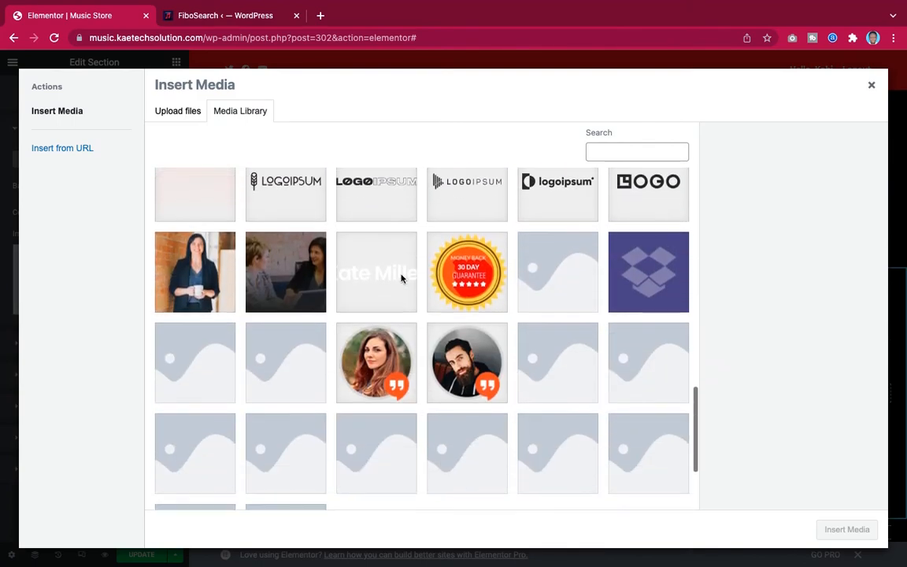
{"action": "scroll", "coordinate": [401, 278], "scroll_direction": "down", "scroll_amount": 5}
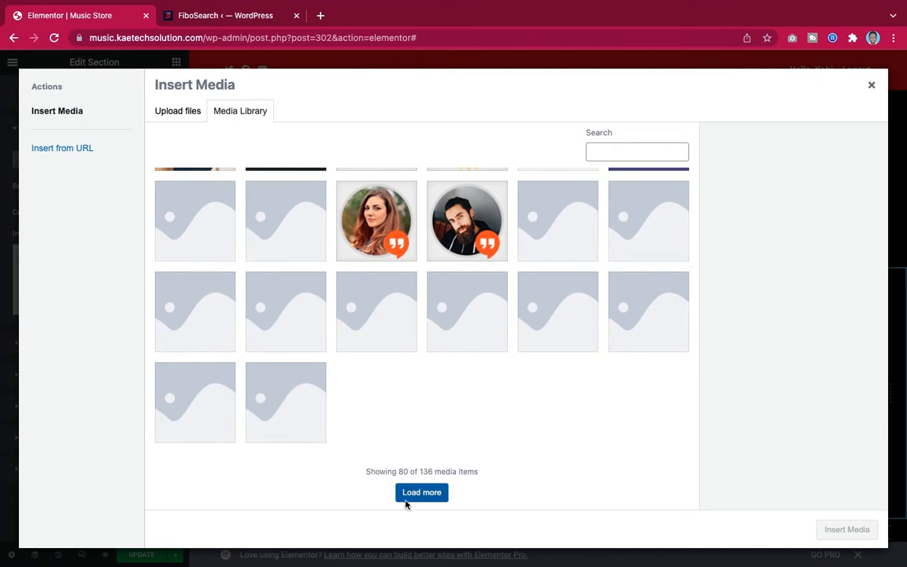
{"action": "left_click", "coordinate": [406, 502]}
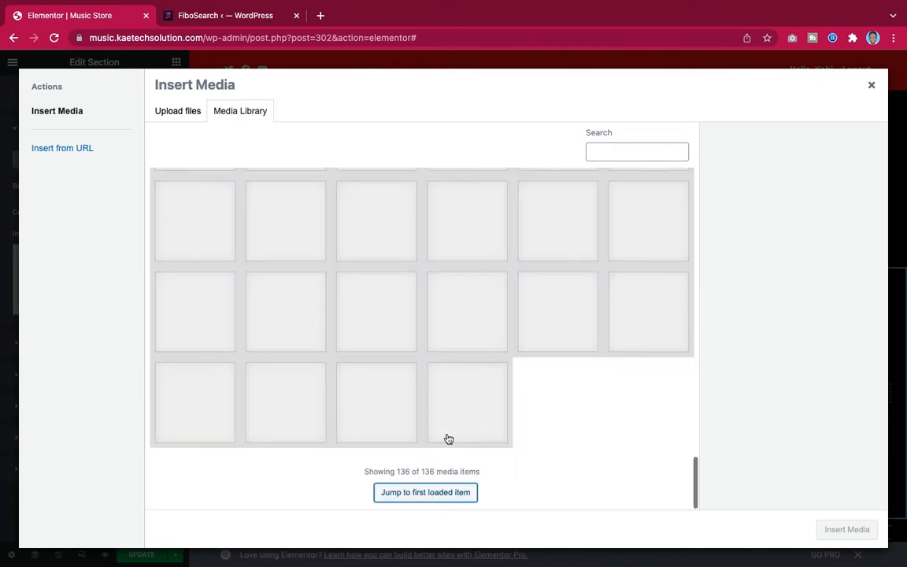
{"action": "scroll", "coordinate": [448, 439], "scroll_direction": "up", "scroll_amount": 3}
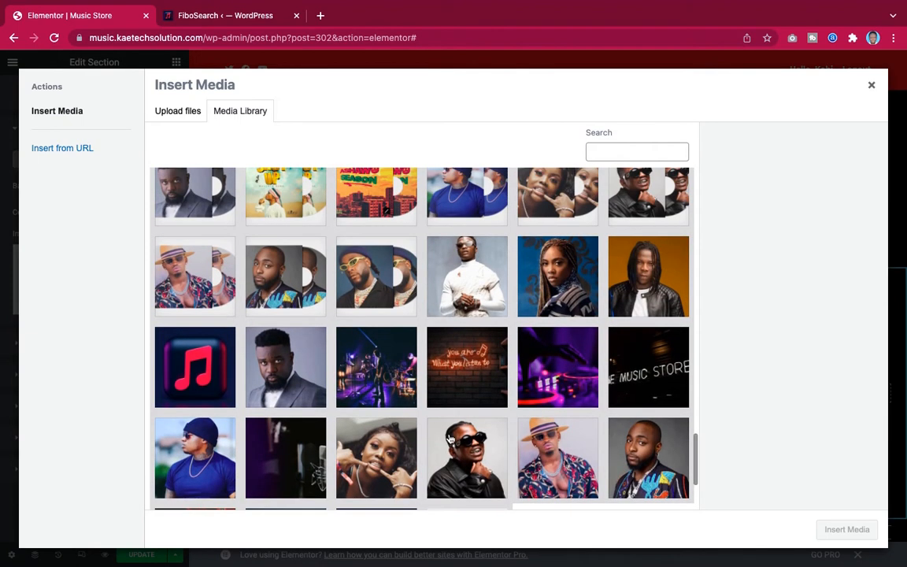
{"action": "left_click", "coordinate": [563, 369]}
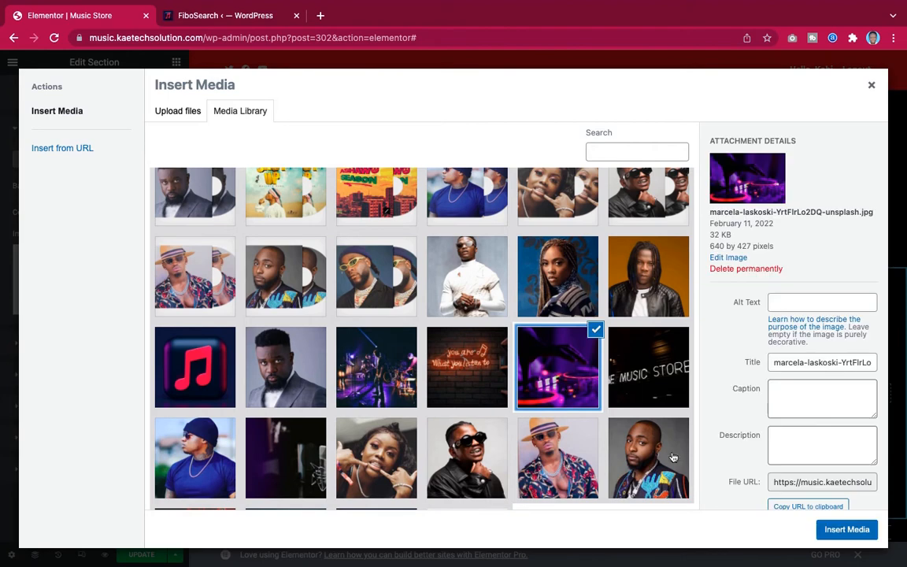
{"action": "left_click", "coordinate": [835, 529]}
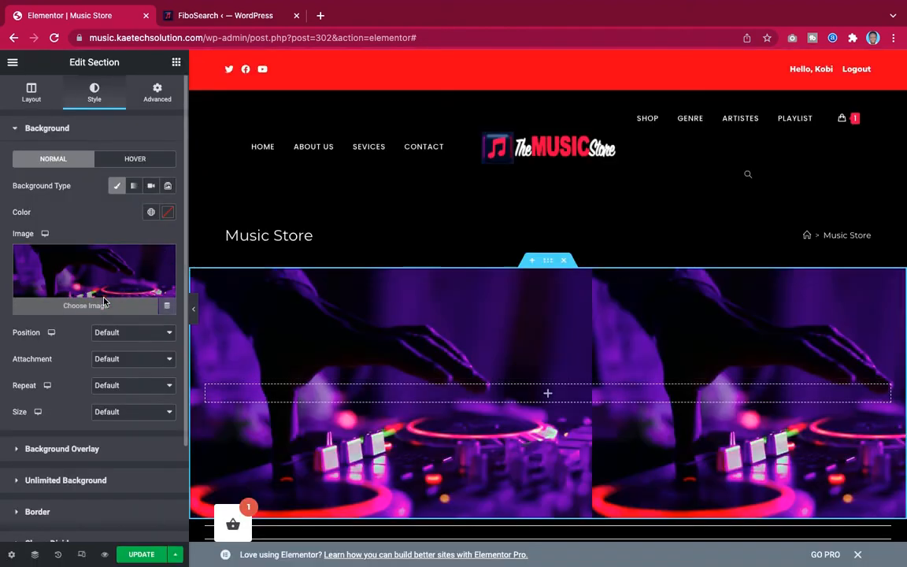
Set the banner section's background image to position Center Center, No-repeat and size Cover, leaving its attachment at Default.
{"action": "left_click", "coordinate": [119, 340]}
{"action": "left_click", "coordinate": [117, 346]}
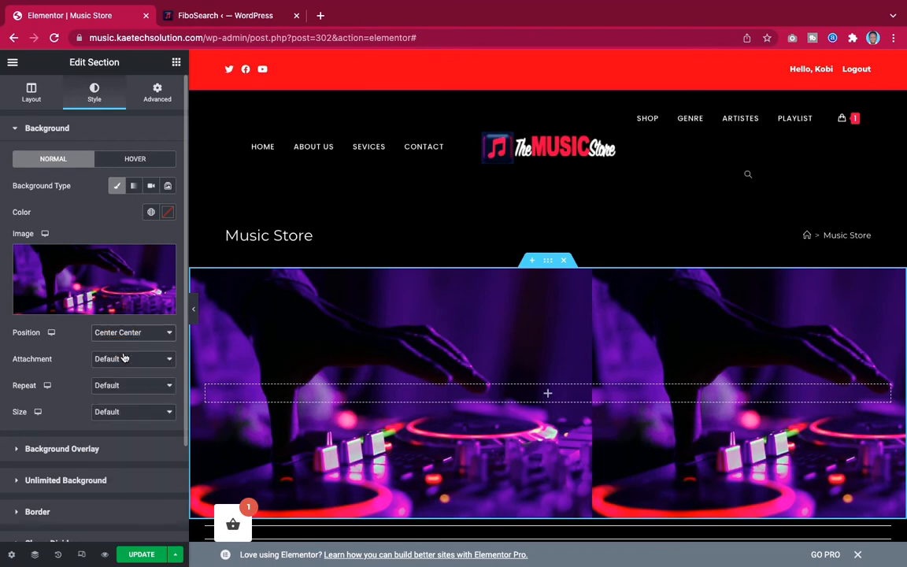
{"action": "left_click", "coordinate": [124, 359]}
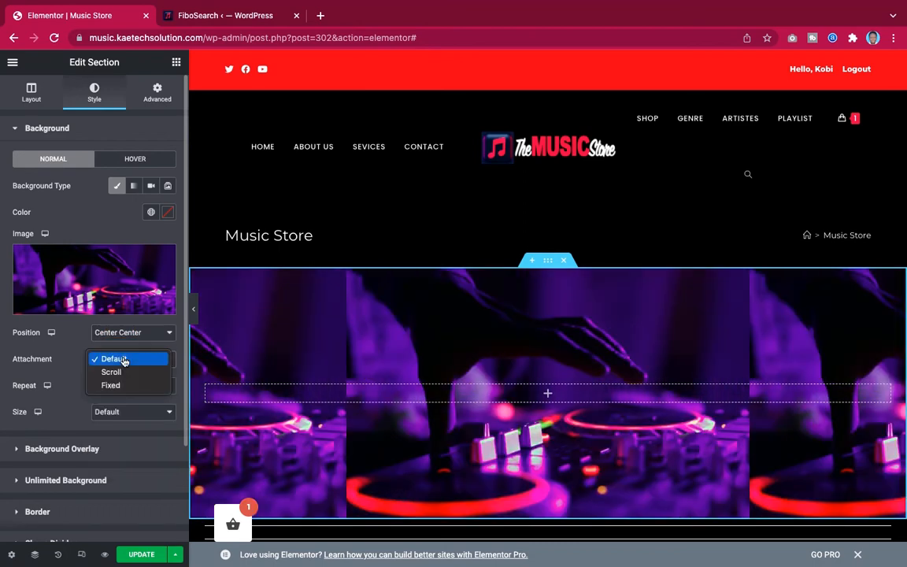
{"action": "left_click", "coordinate": [68, 382]}
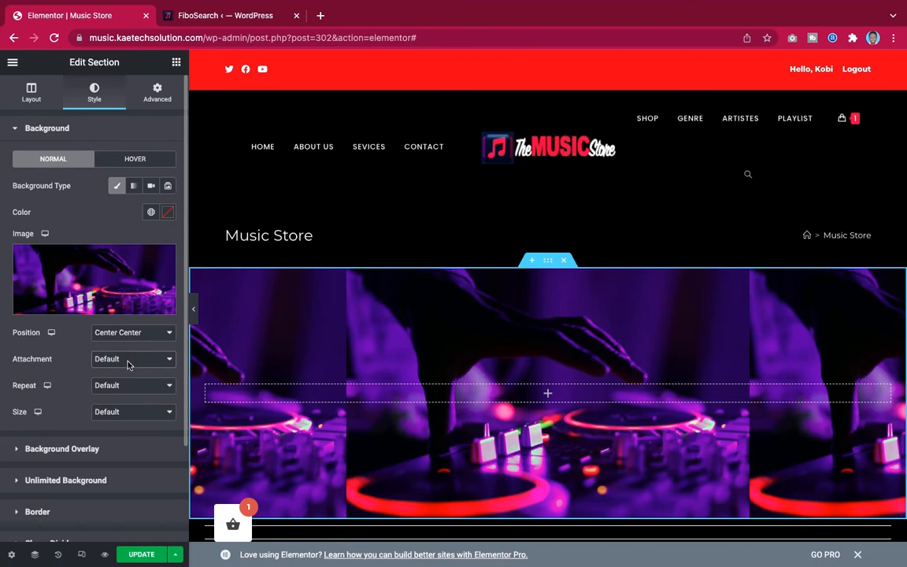
{"action": "scroll", "coordinate": [129, 364], "scroll_direction": "down", "scroll_amount": 2}
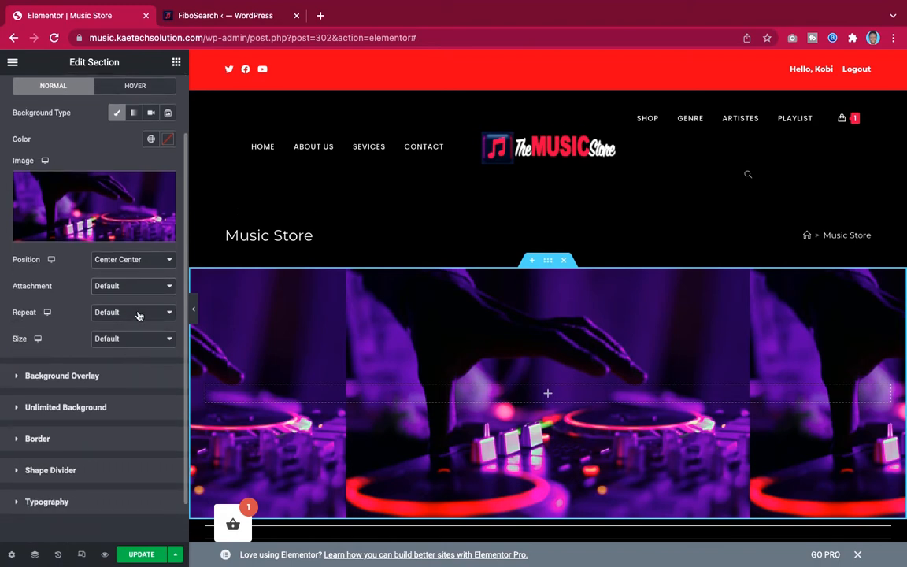
{"action": "left_click", "coordinate": [137, 312]}
{"action": "left_click", "coordinate": [124, 324]}
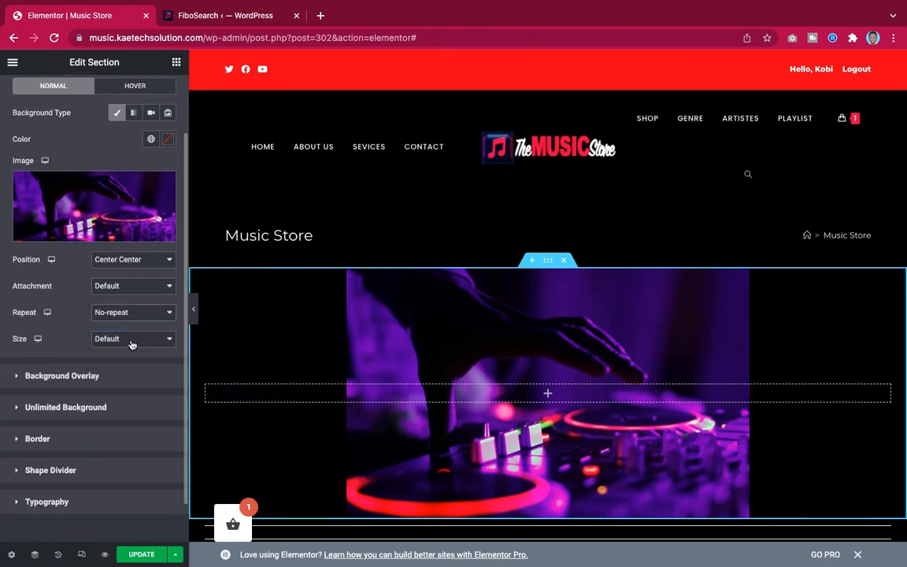
{"action": "left_click", "coordinate": [132, 341]}
{"action": "left_click", "coordinate": [122, 364]}
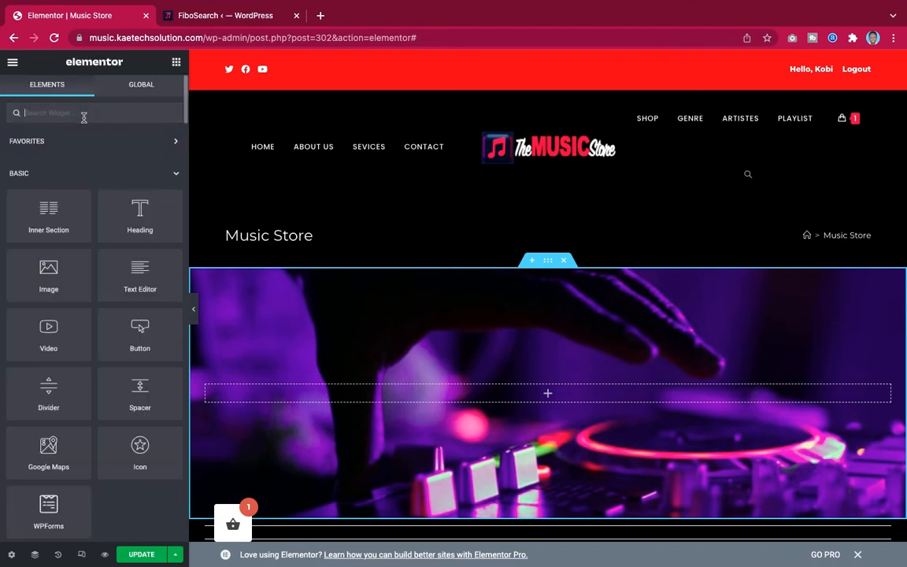
Add a Shortcode widget to the banner section with the shortcode [fibosearch].
{"action": "type", "text": "shor"}
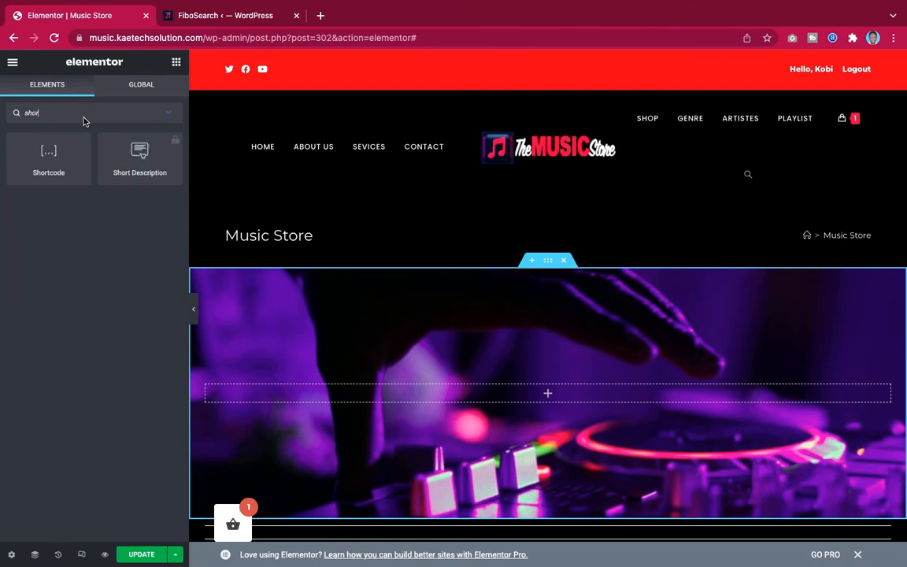
{"action": "type", "text": "t"}
{"action": "left_click_drag", "start_coordinate": [38, 160], "coordinate": [526, 401]}
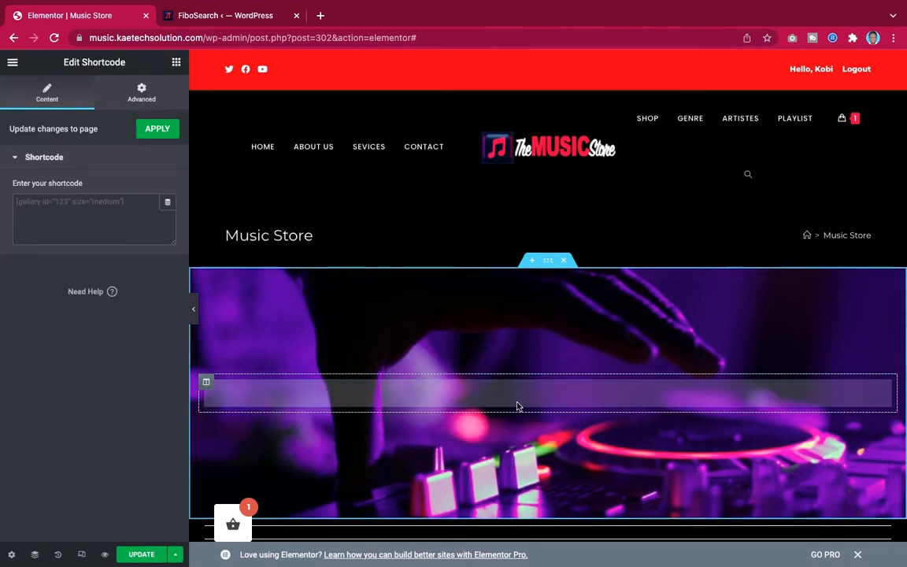
{"action": "left_click", "coordinate": [70, 217]}
{"action": "type", "text": "[fibosearch]"}
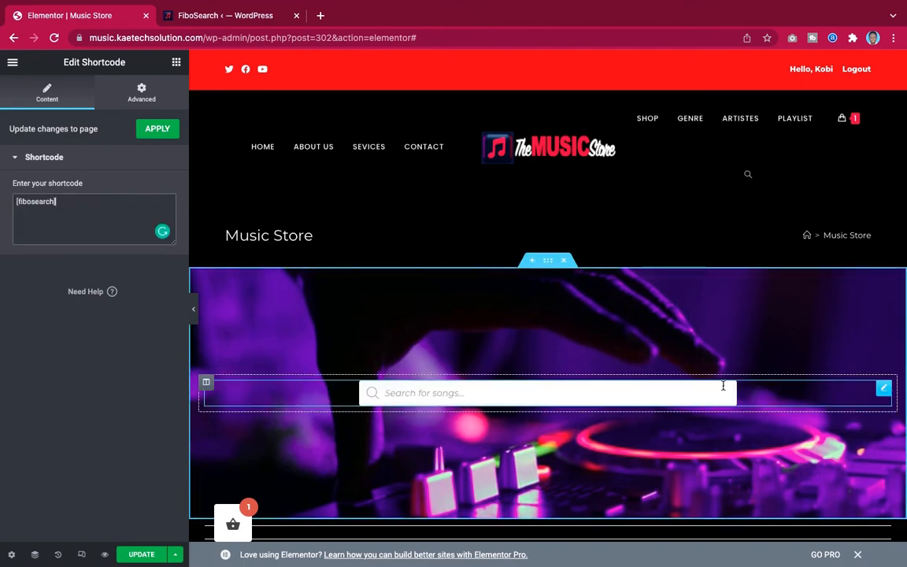
{"action": "scroll", "coordinate": [723, 386], "scroll_direction": "down", "scroll_amount": 3}
{"action": "scroll", "coordinate": [723, 389], "scroll_direction": "up", "scroll_amount": 2}
{"action": "scroll", "coordinate": [723, 389], "scroll_direction": "up", "scroll_amount": 1}
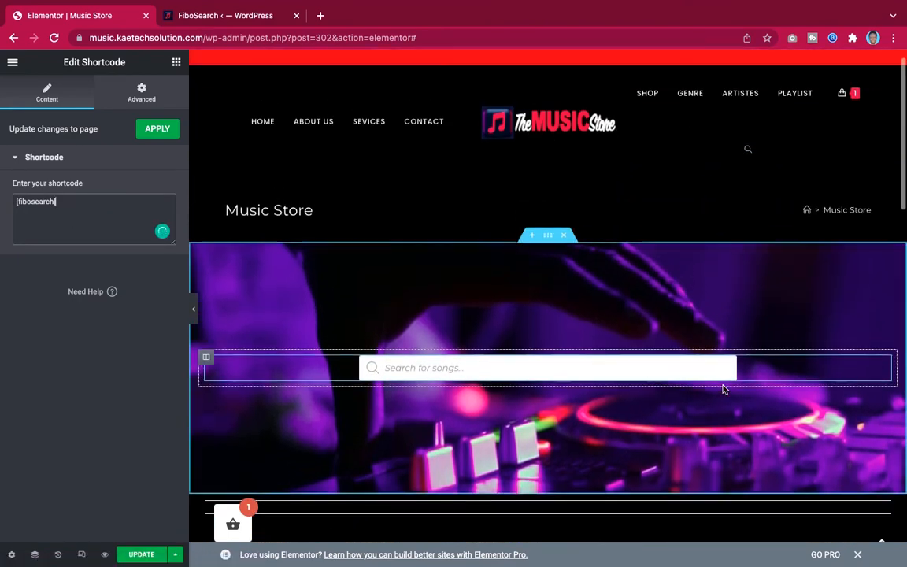
Add a centered heading above the search bar reading "Search Music From The Music Store".
{"action": "left_click", "coordinate": [175, 63]}
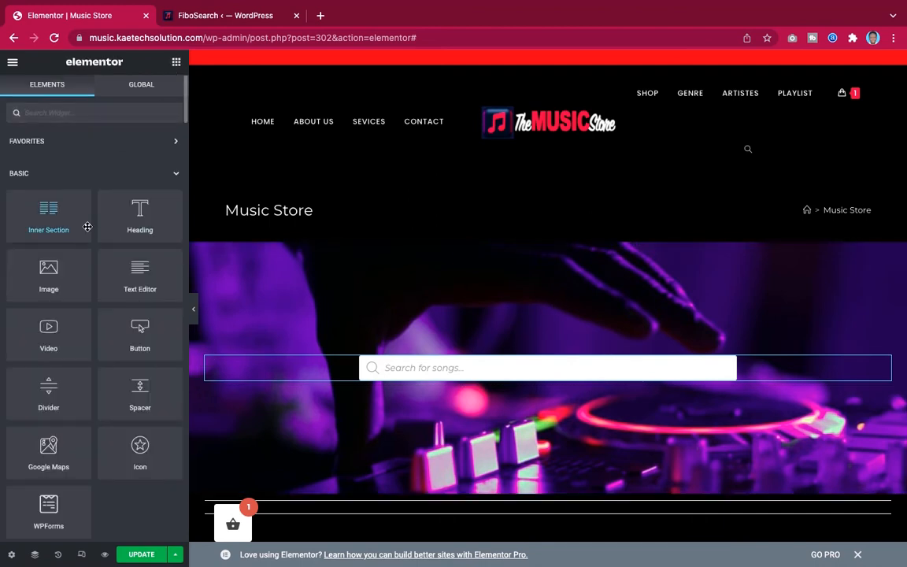
{"action": "left_click_drag", "start_coordinate": [125, 199], "coordinate": [472, 356]}
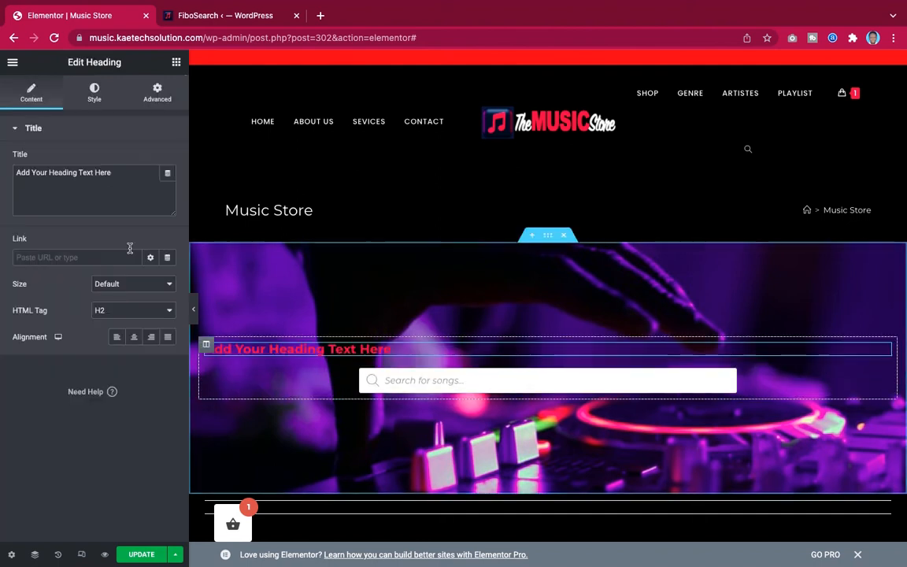
{"action": "left_click_drag", "start_coordinate": [119, 174], "coordinate": [11, 161]}
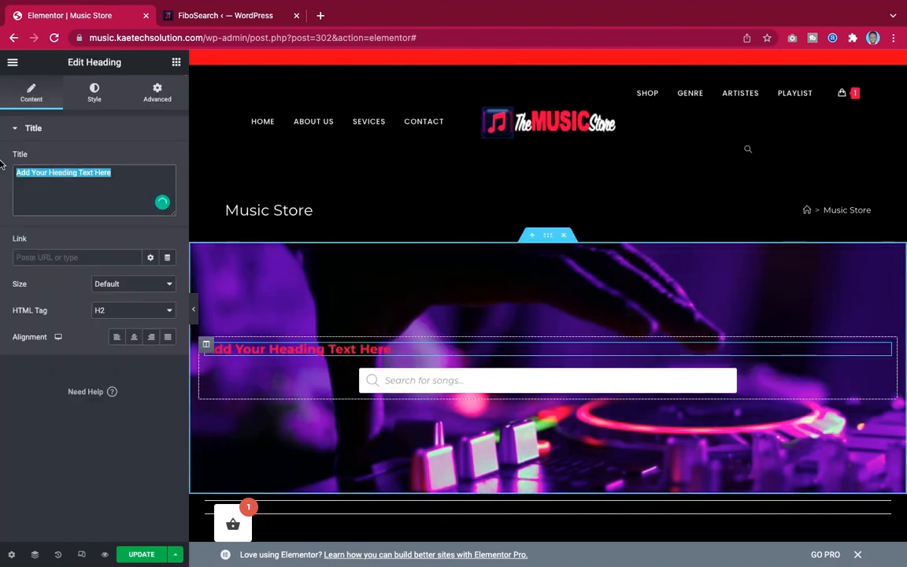
{"action": "type", "text": "Searc"}
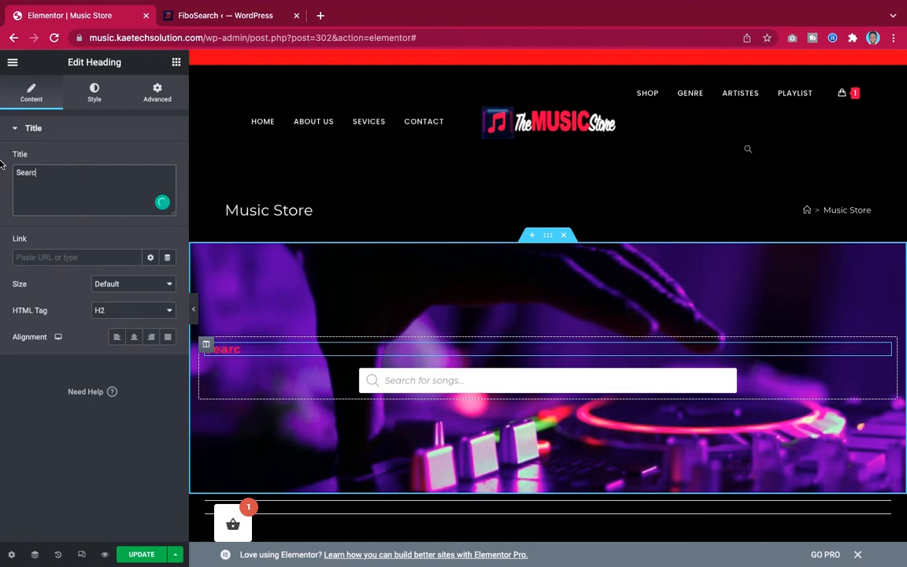
{"action": "type", "text": "h Music From"}
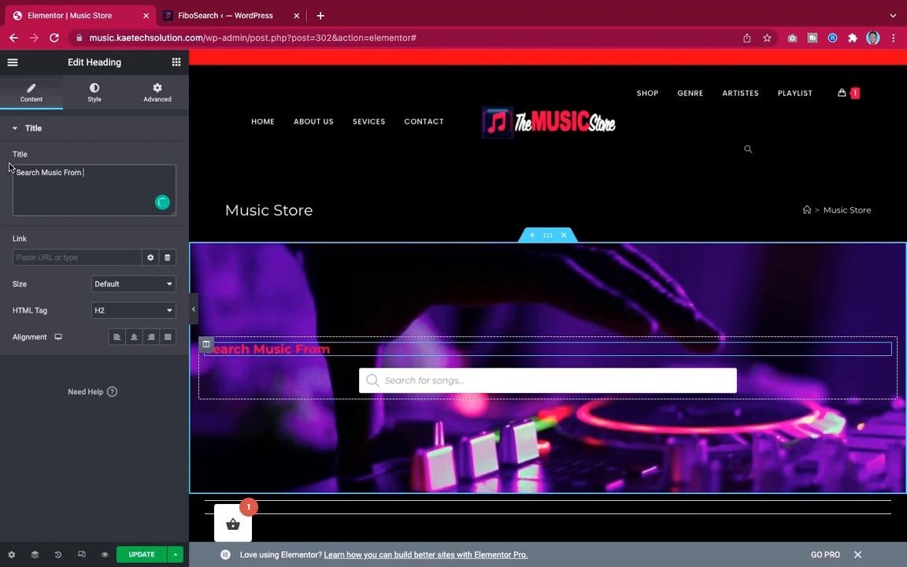
{"action": "type", "text": " The Music Store"}
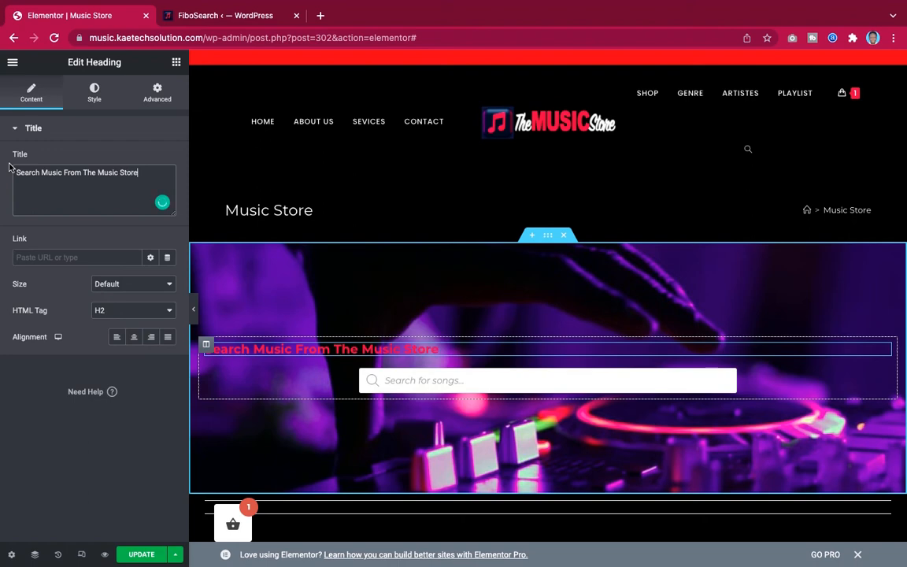
{"action": "left_click", "coordinate": [135, 338]}
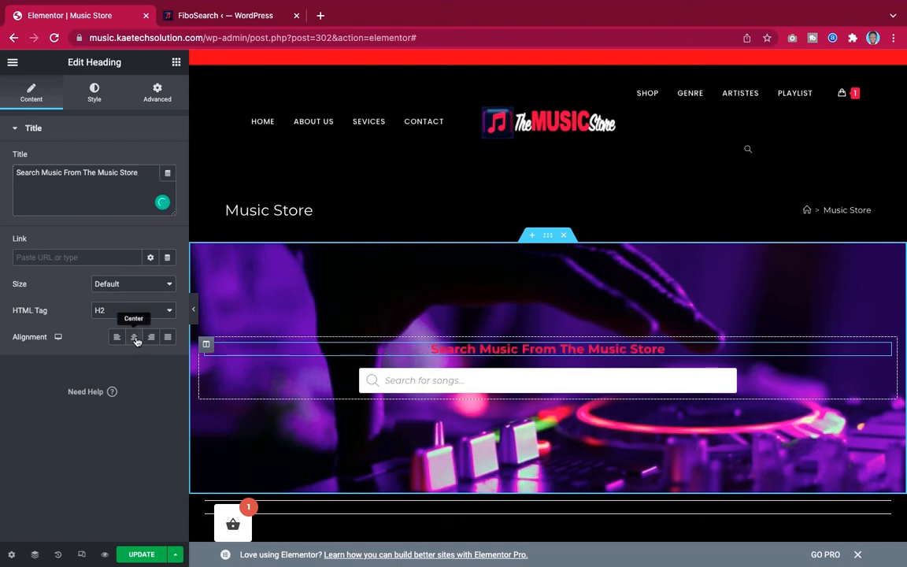
Set the banner heading's text color to white, #FFFFFF, and its font size to 37 px.
{"action": "left_click", "coordinate": [94, 95]}
{"action": "left_click", "coordinate": [168, 160]}
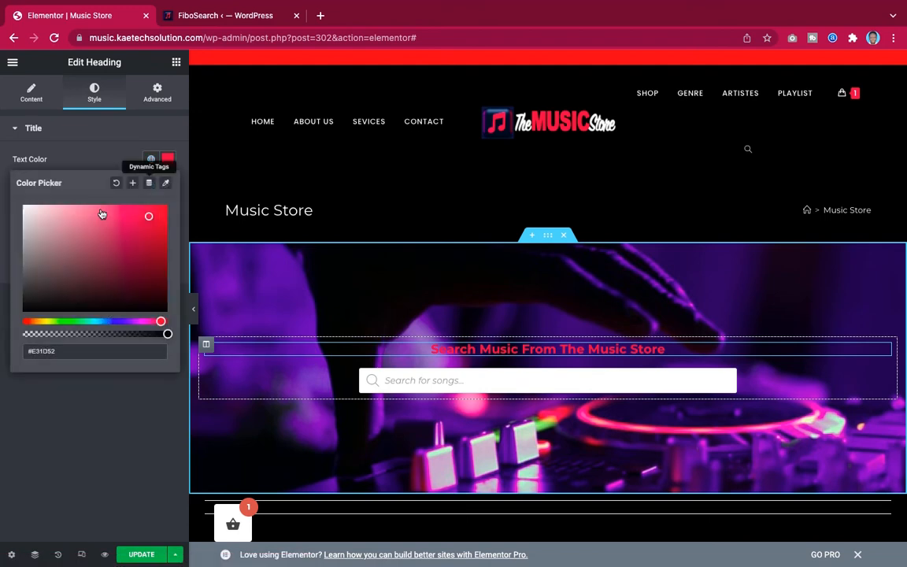
{"action": "mouse_move", "coordinate": [101, 214]}
{"action": "left_mouse_down"}
{"action": "mouse_move", "coordinate": [41, 213]}
{"action": "mouse_move", "coordinate": [3, 182]}
{"action": "left_mouse_up"}
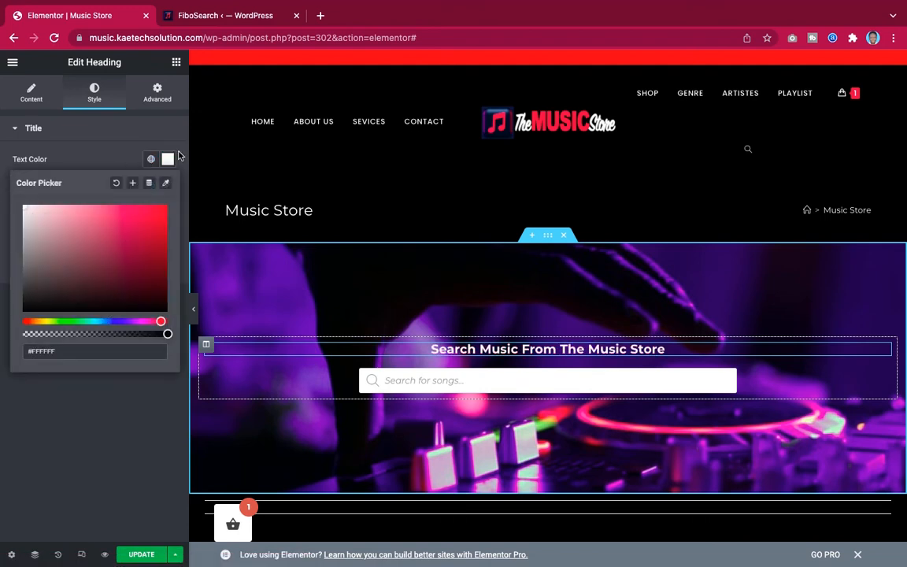
{"action": "left_click", "coordinate": [122, 164]}
{"action": "left_click", "coordinate": [169, 185]}
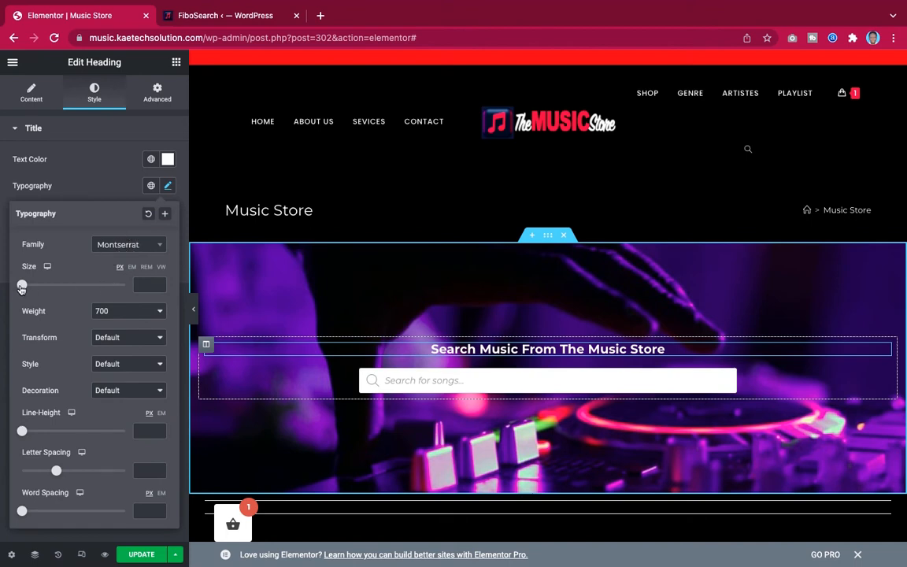
{"action": "left_click_drag", "start_coordinate": [23, 286], "coordinate": [42, 286]}
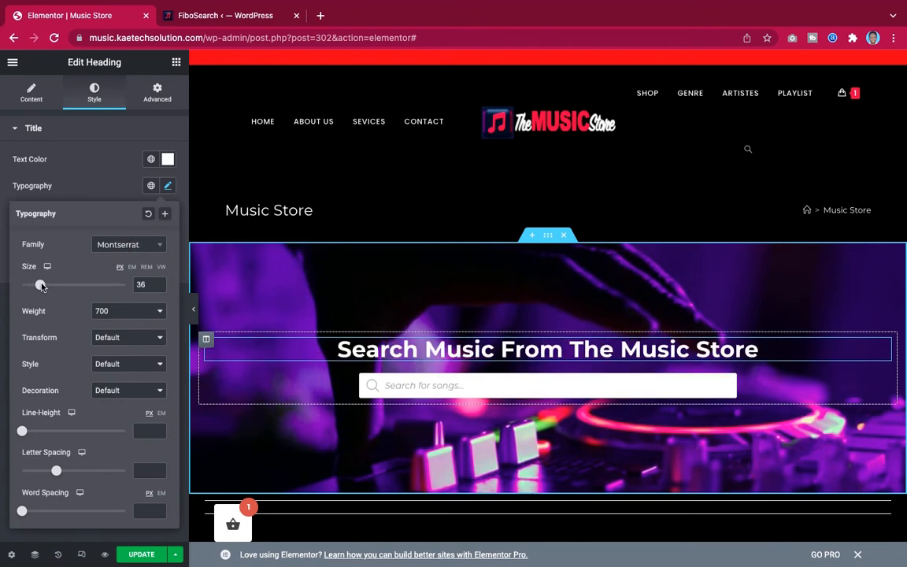
{"action": "left_click", "coordinate": [159, 282]}
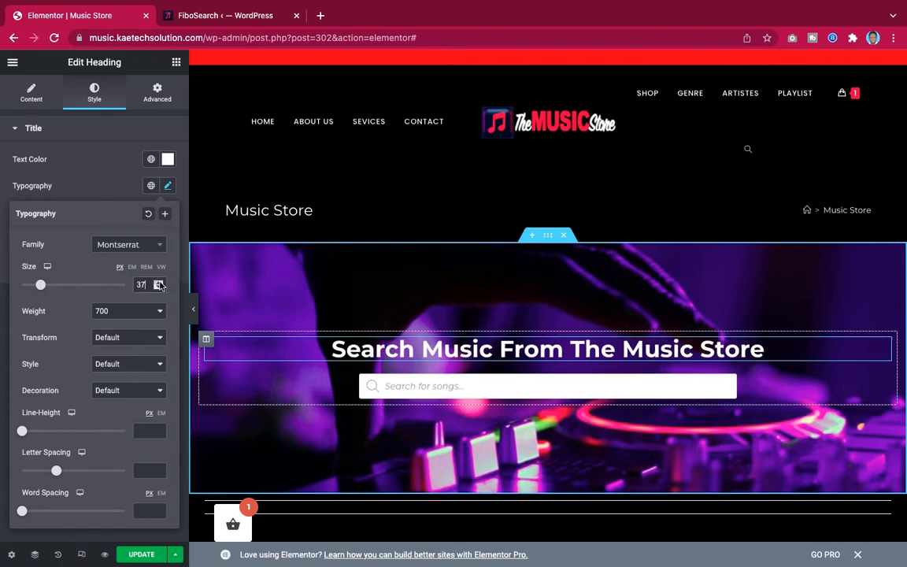
{"action": "left_click", "coordinate": [96, 188]}
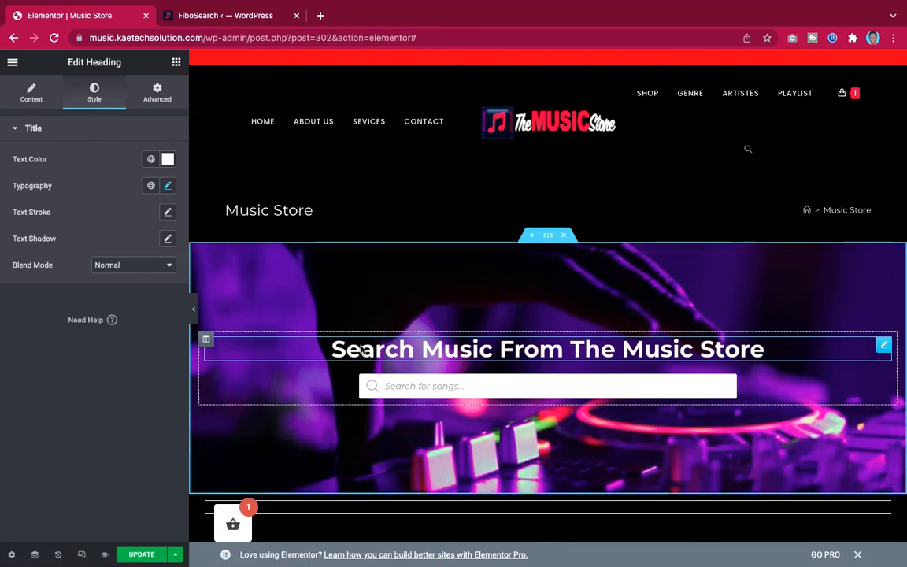
Preview the page at full width without the editing controls, checking the search banner and the product grid.
{"action": "left_click", "coordinate": [195, 316]}
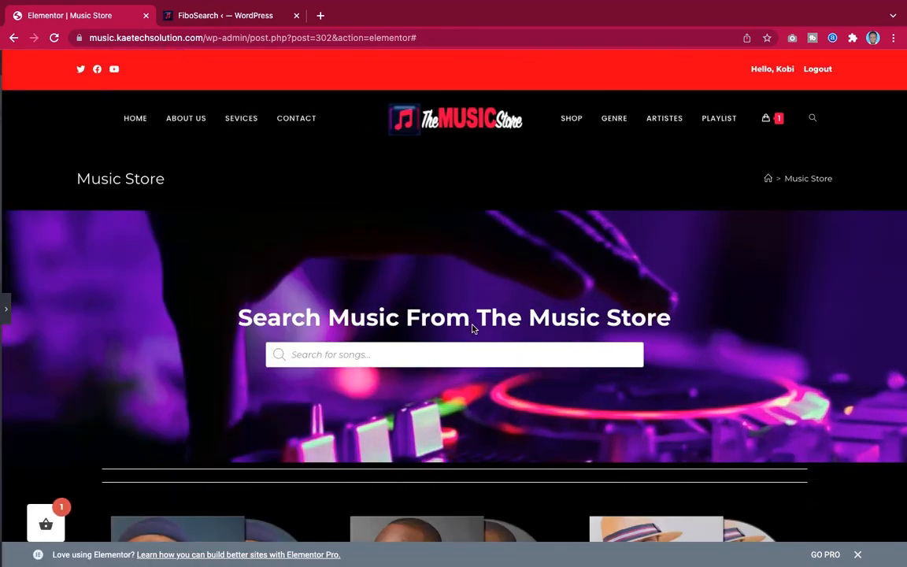
{"action": "scroll", "coordinate": [732, 336], "scroll_direction": "down", "scroll_amount": 1}
{"action": "scroll", "coordinate": [733, 336], "scroll_direction": "down", "scroll_amount": 10}
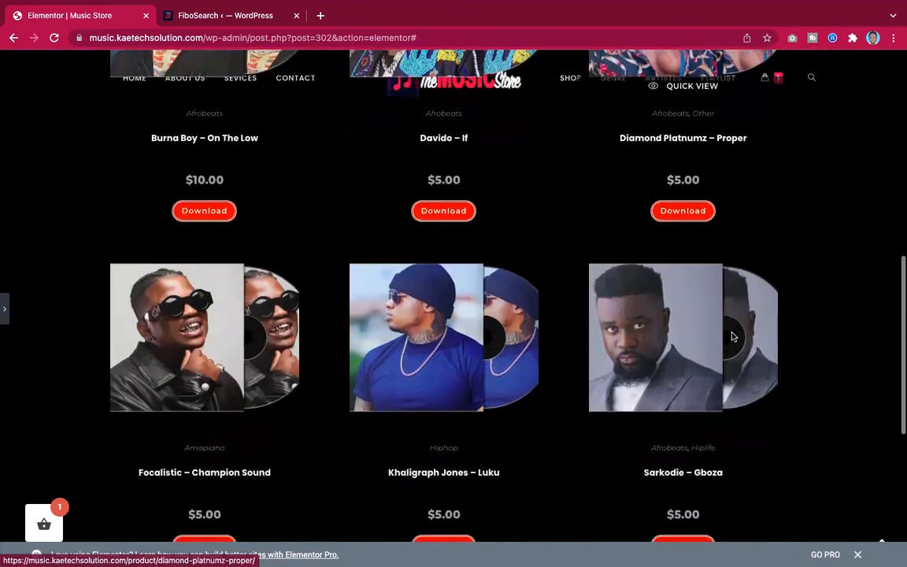
{"action": "scroll", "coordinate": [732, 336], "scroll_direction": "up", "scroll_amount": 10}
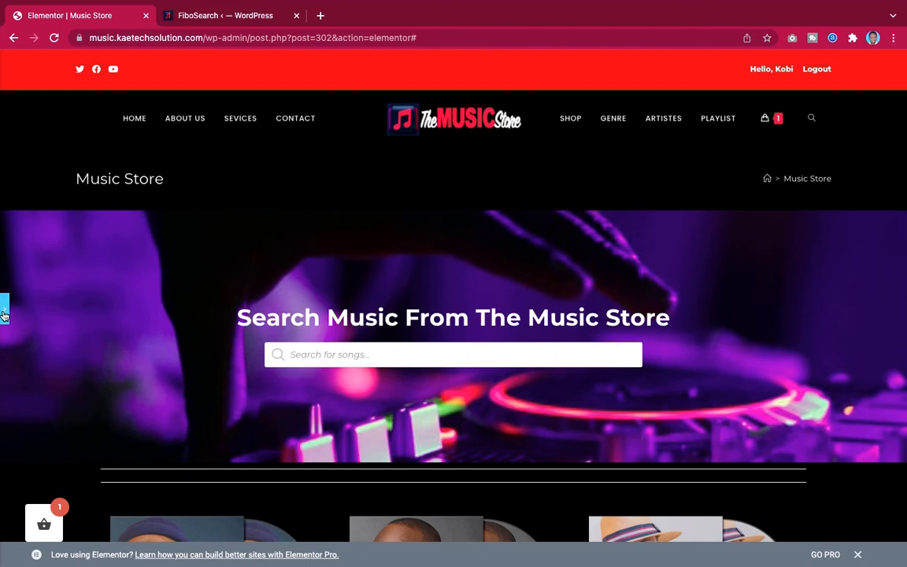
{"action": "left_click", "coordinate": [220, 297]}
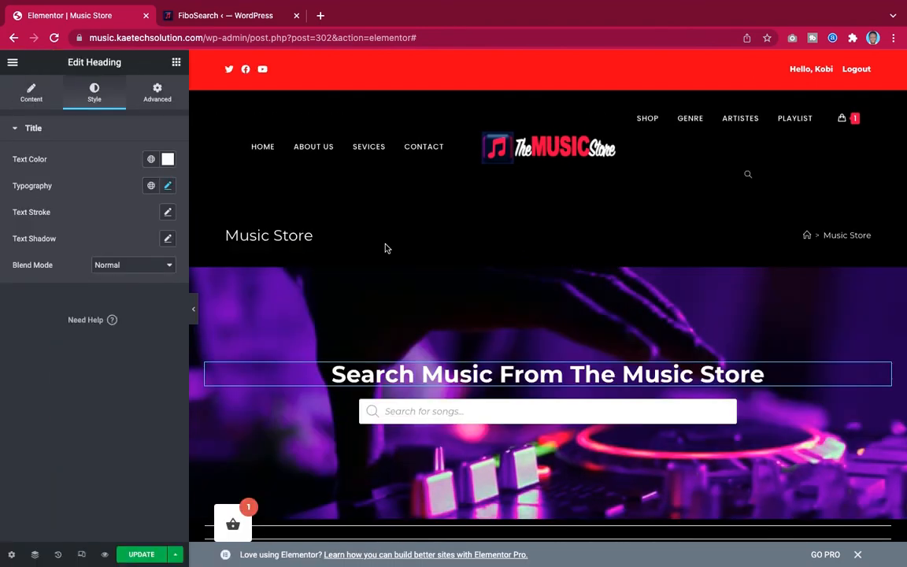
Open the store's default shop page in a new browser tab from the WordPress dashboard and look through its product layout.
{"action": "left_click", "coordinate": [223, 15]}
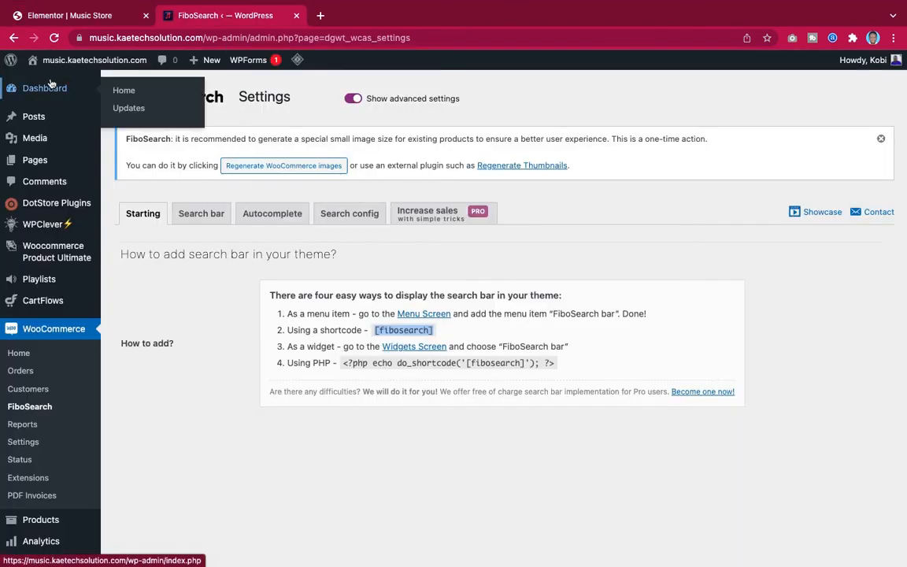
{"action": "mouse_move", "coordinate": [47, 60]}
{"action": "right_click", "coordinate": [41, 103]}
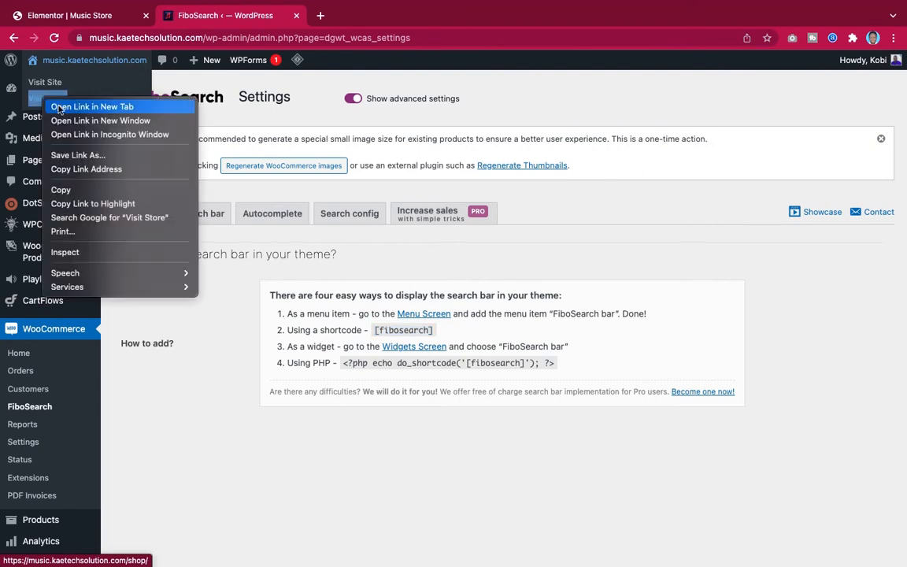
{"action": "left_click", "coordinate": [68, 102]}
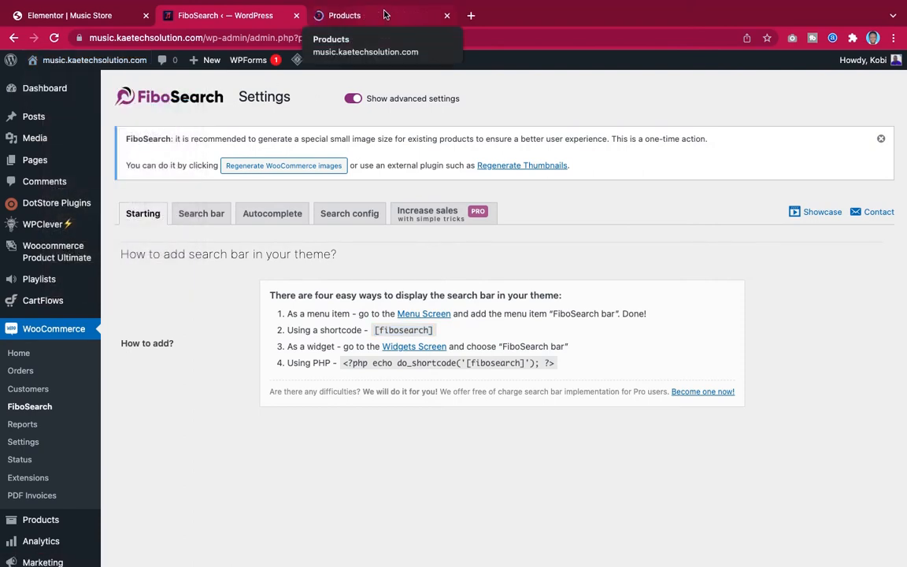
{"action": "left_click", "coordinate": [385, 15]}
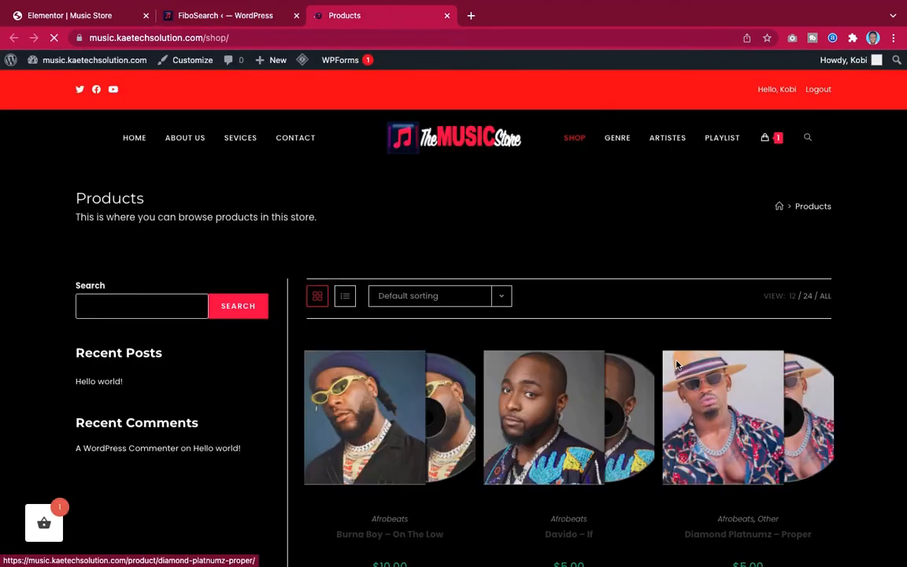
{"action": "scroll", "coordinate": [676, 364], "scroll_direction": "down", "scroll_amount": 10}
{"action": "scroll", "coordinate": [677, 365], "scroll_direction": "up", "scroll_amount": 10}
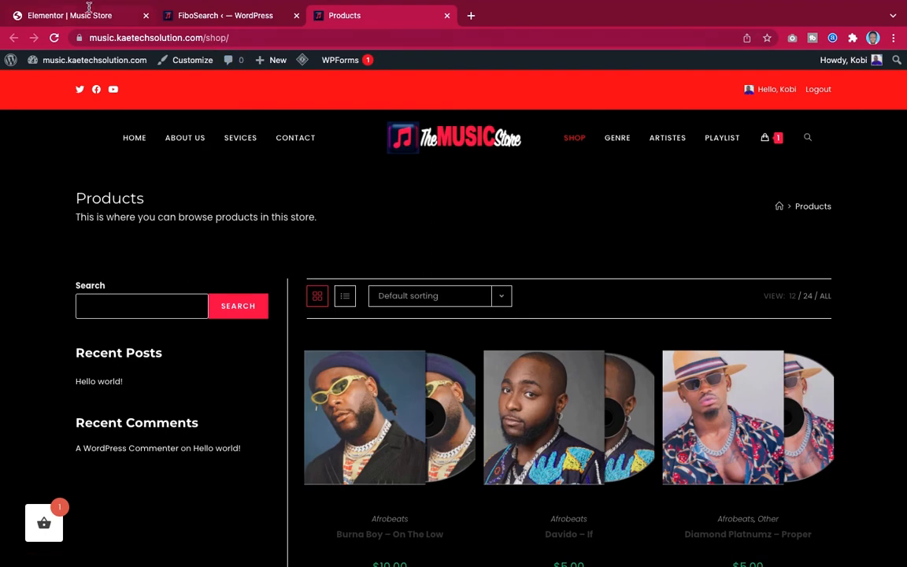
Return to the Elementor editor tab, publish the changes to the Music Store page and open the editor's main menu.
{"action": "left_click", "coordinate": [82, 15]}
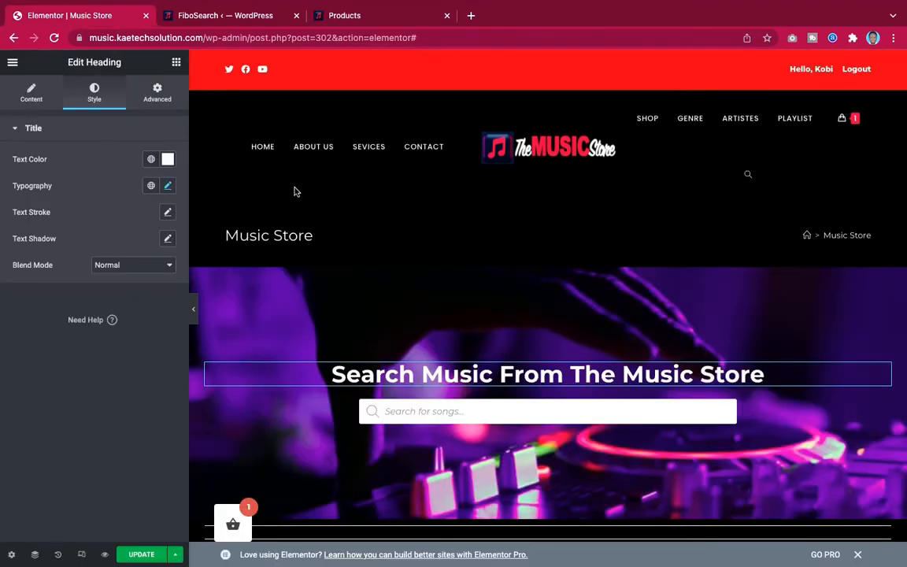
{"action": "left_click", "coordinate": [141, 554]}
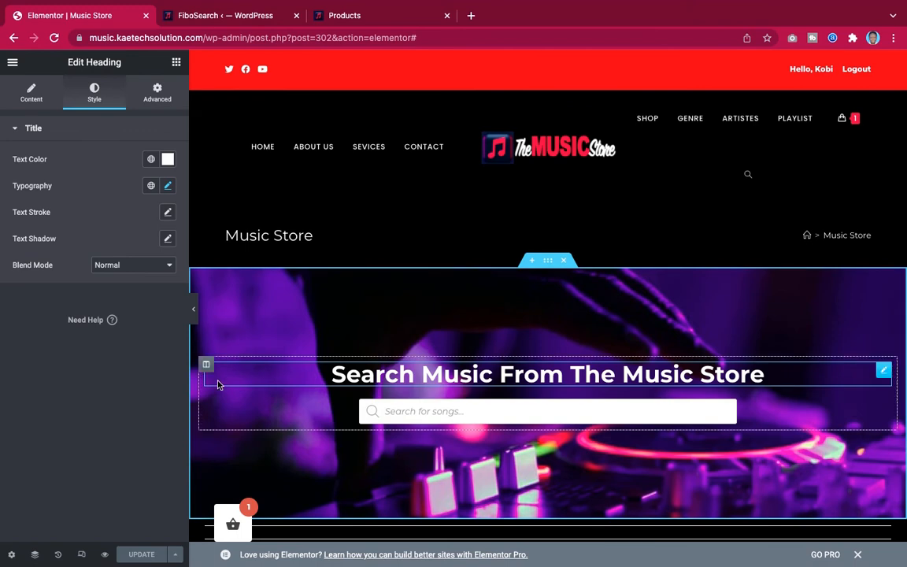
{"action": "left_click", "coordinate": [12, 63]}
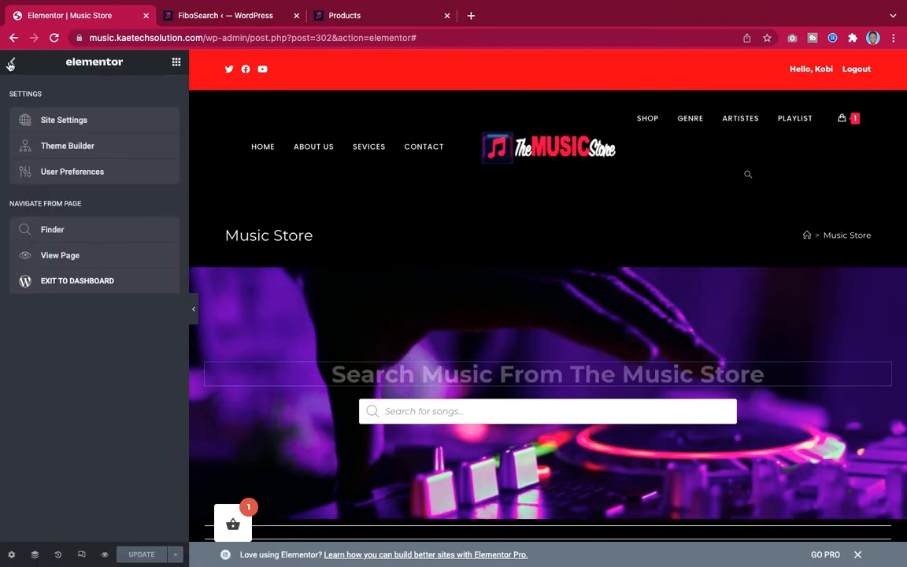
Exit the Elementor editor to the dashboard, dismiss the block editor's welcome guide and turn off fullscreen mode.
{"action": "left_click", "coordinate": [46, 282]}
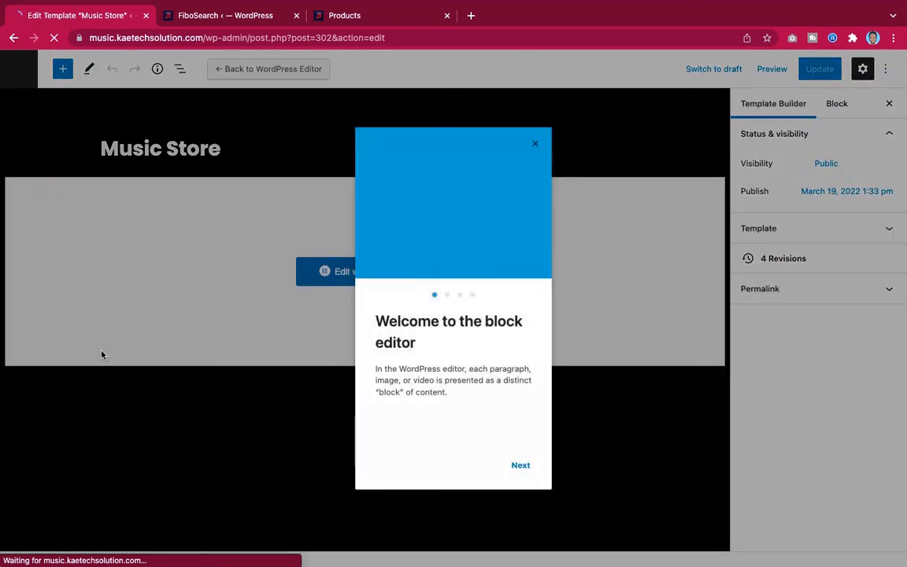
{"action": "left_click", "coordinate": [534, 147]}
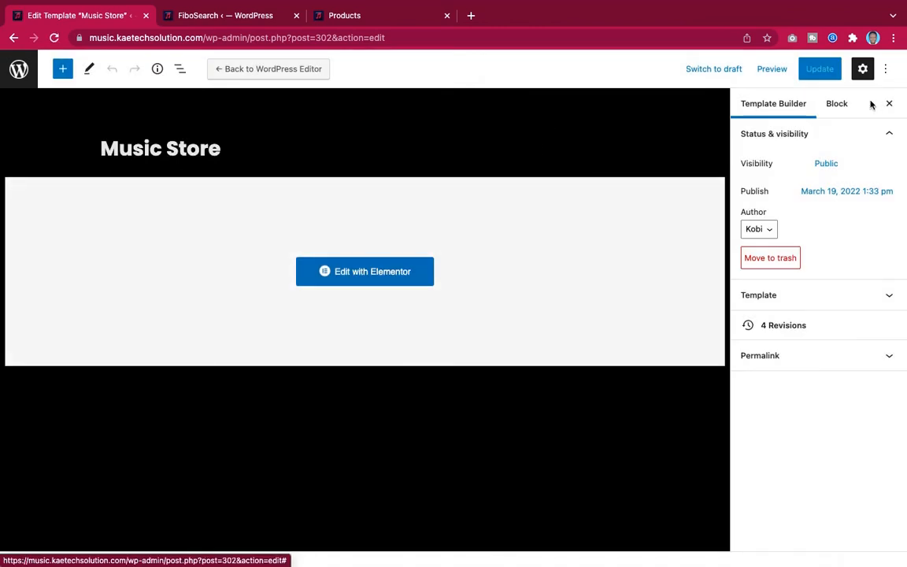
{"action": "left_click", "coordinate": [886, 68]}
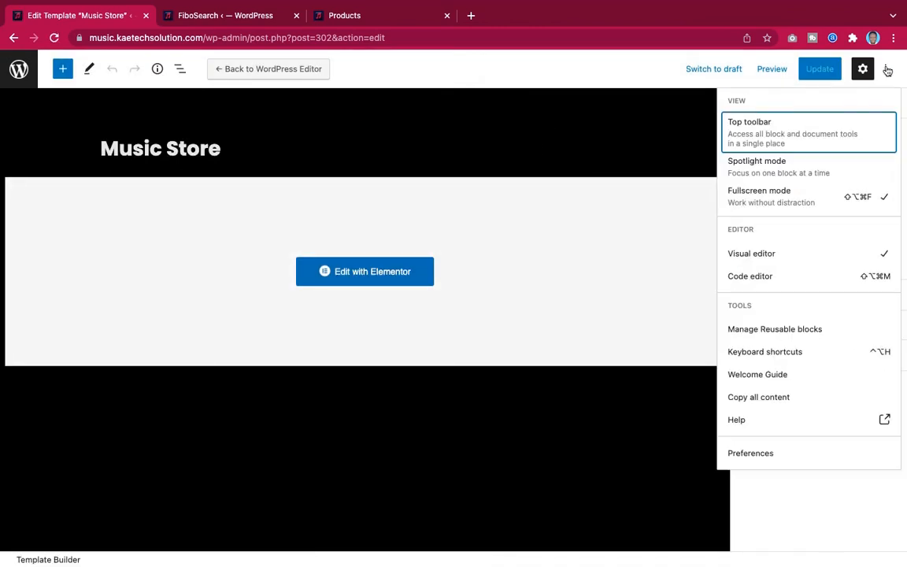
{"action": "left_click", "coordinate": [793, 207]}
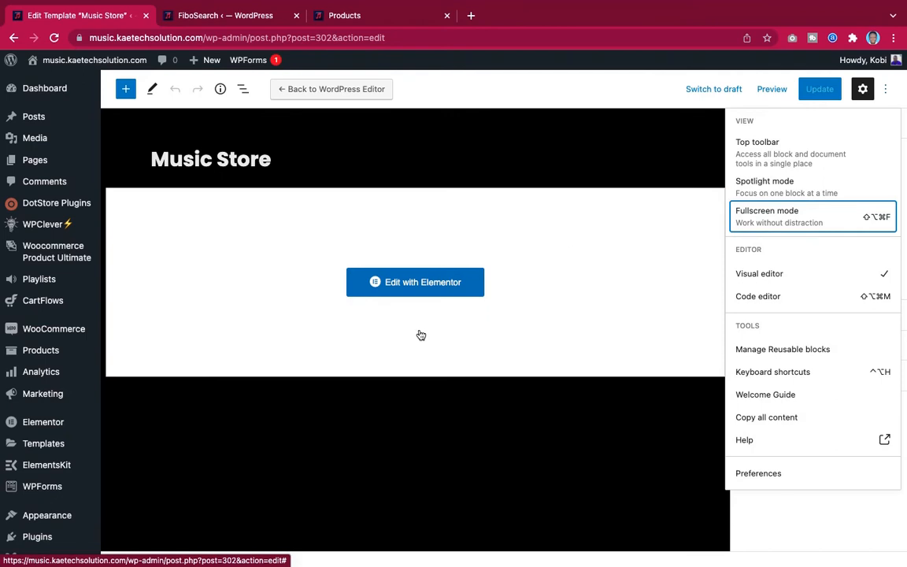
{"action": "scroll", "coordinate": [420, 334], "scroll_direction": "down", "scroll_amount": 2}
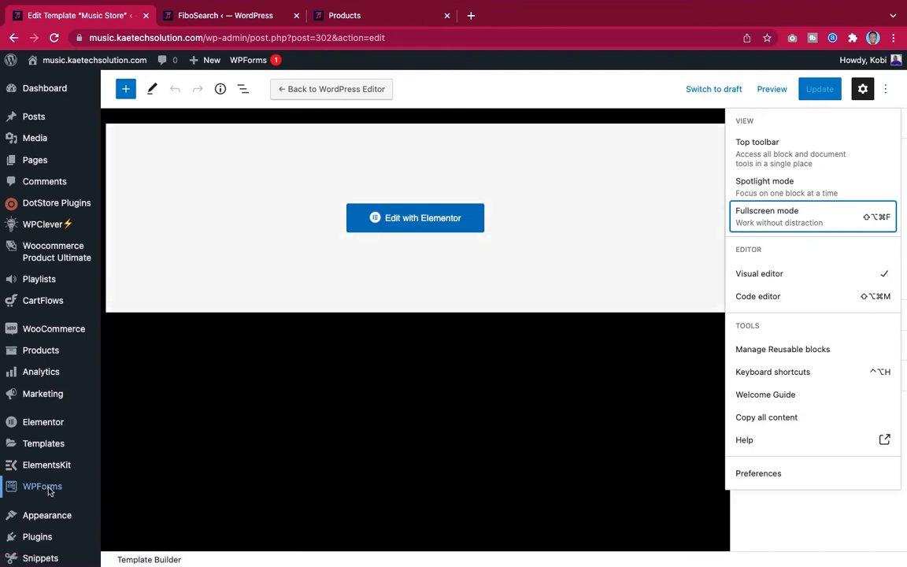
Open WooLentor's Template Builder from the WordPress dashboard.
{"action": "mouse_move", "coordinate": [41, 502]}
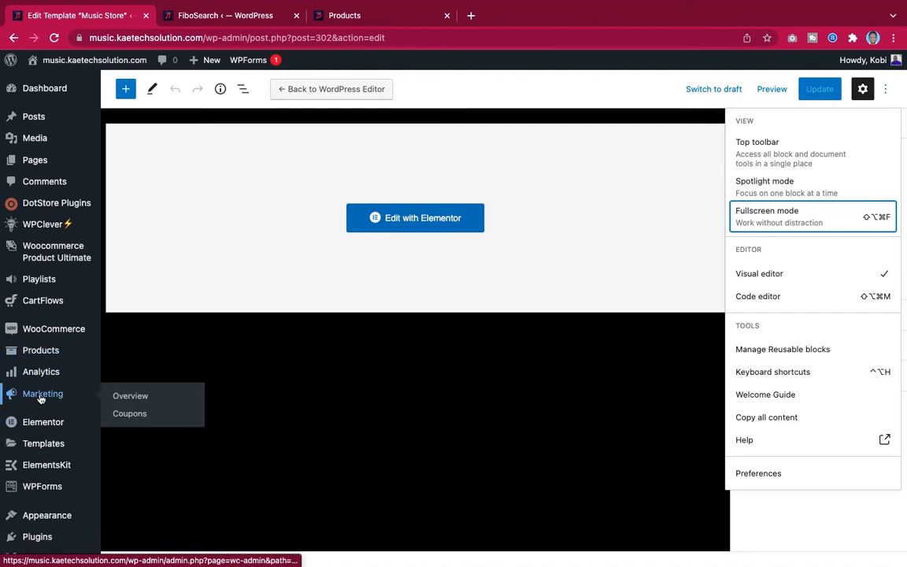
{"action": "scroll", "coordinate": [39, 430], "scroll_direction": "down", "scroll_amount": 2}
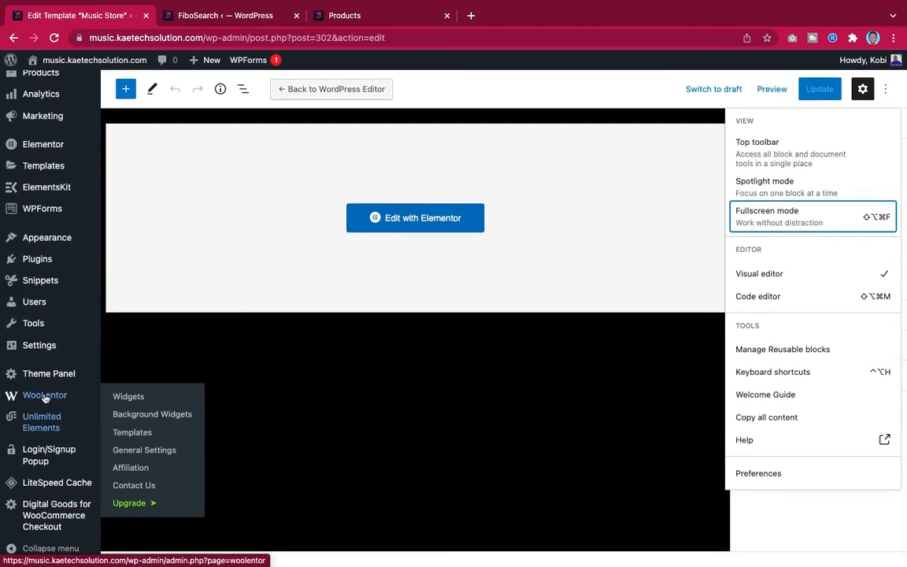
{"action": "mouse_move", "coordinate": [47, 393]}
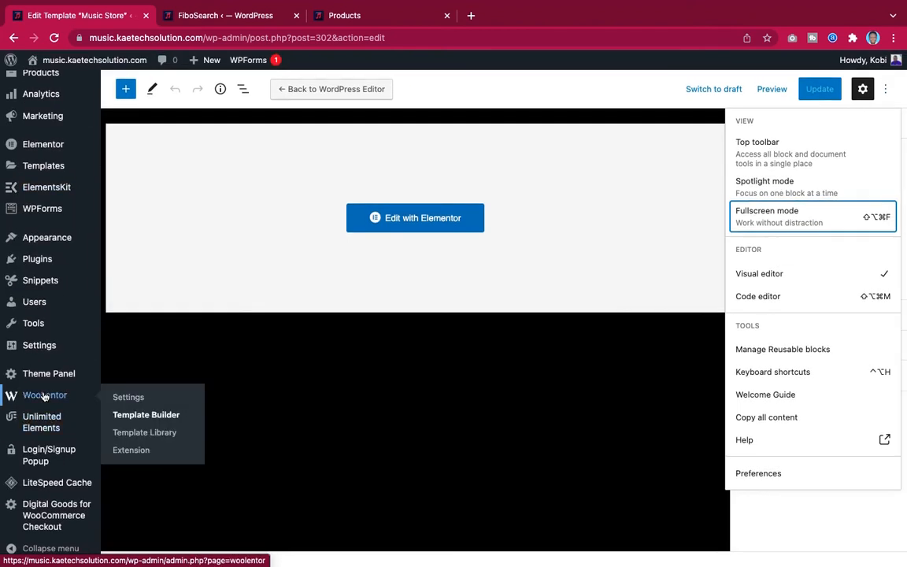
{"action": "left_click", "coordinate": [132, 415]}
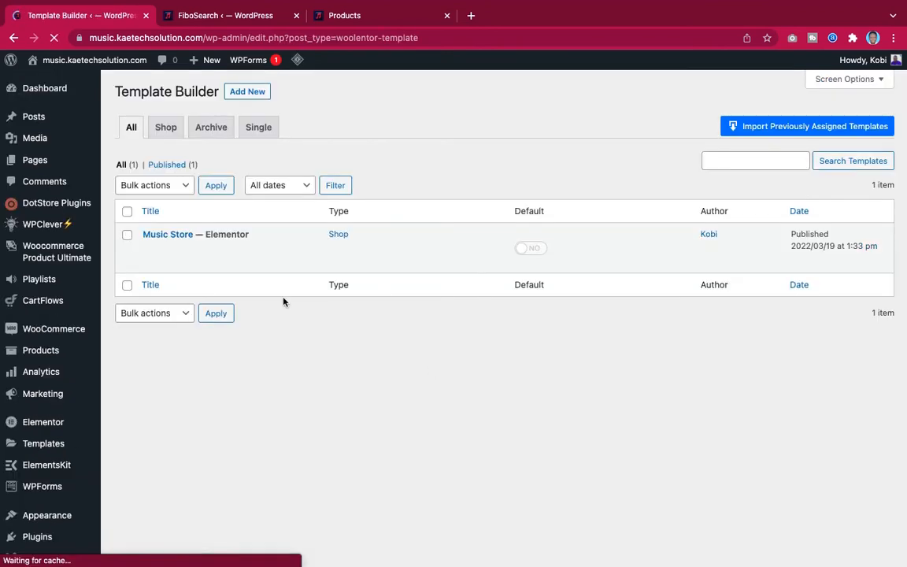
Set the Music Store template as the default Shop template, save its settings and close the dialog.
{"action": "mouse_move", "coordinate": [195, 237]}
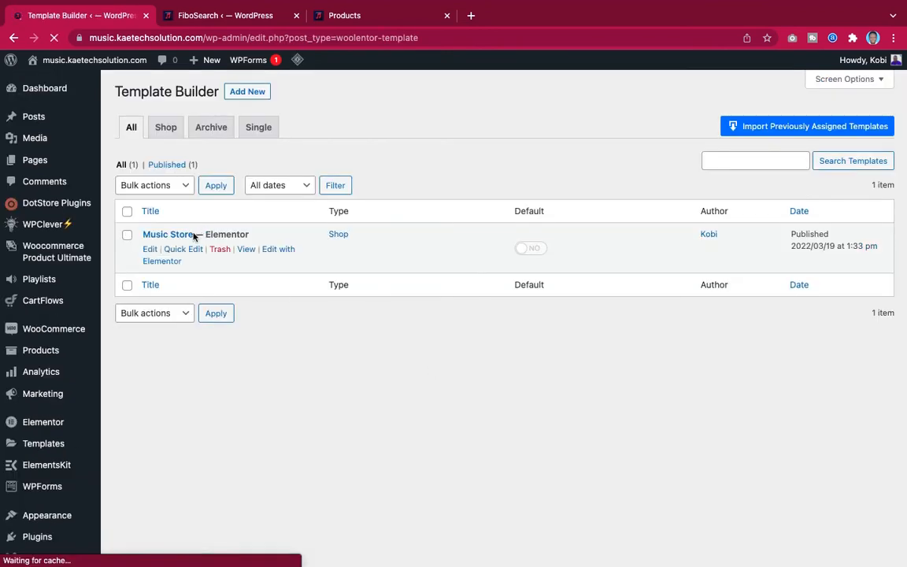
{"action": "left_click", "coordinate": [150, 249]}
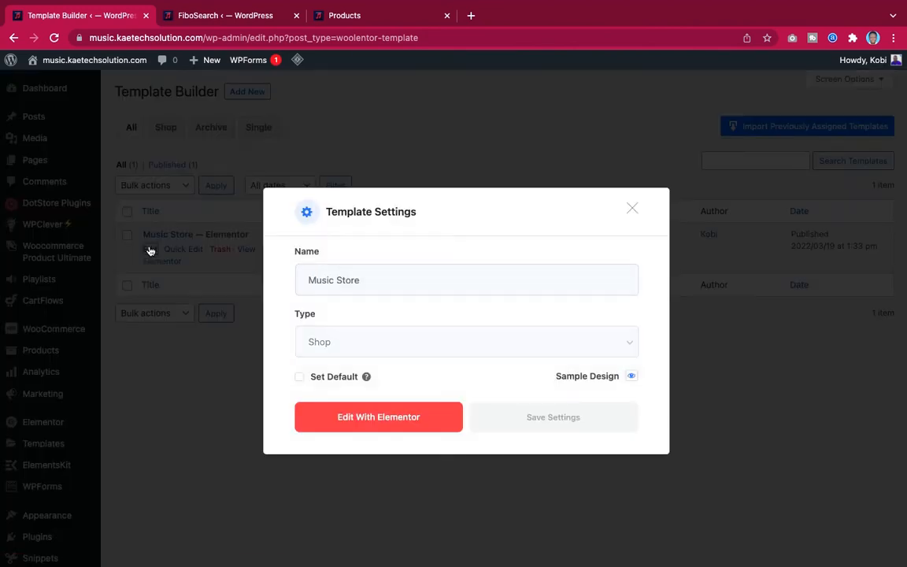
{"action": "left_click", "coordinate": [300, 378]}
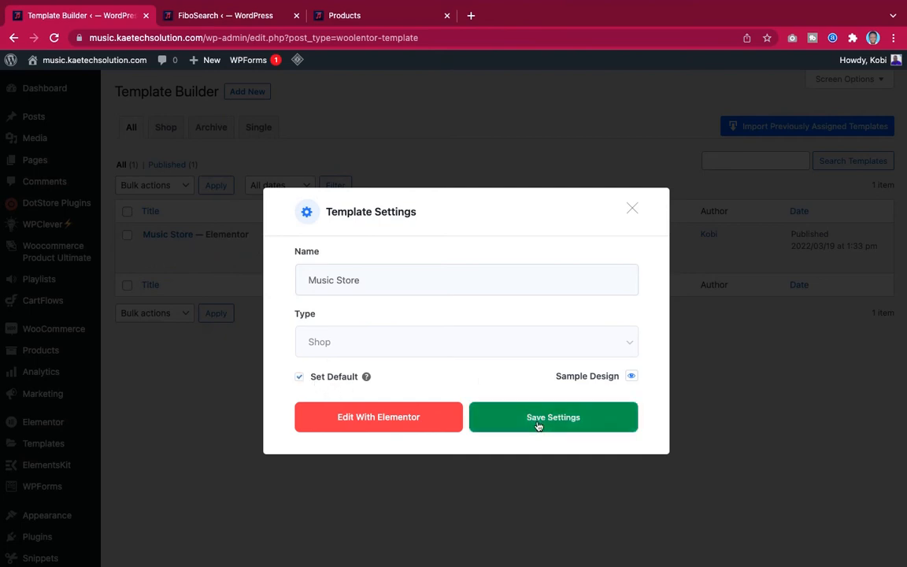
{"action": "left_click", "coordinate": [538, 425]}
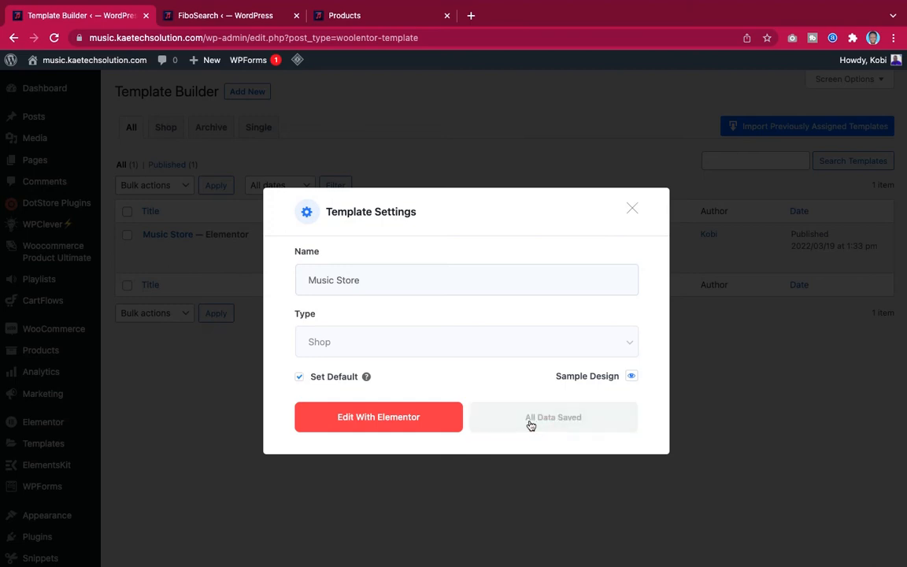
{"action": "left_click", "coordinate": [632, 208]}
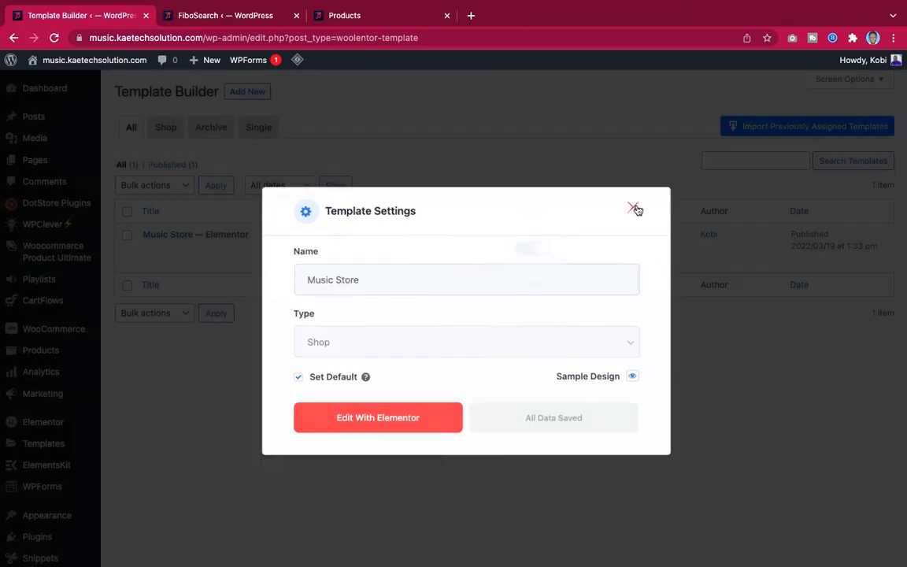
Reload the store's shop page in the Products browser tab, purge all caches and look through the page's layout.
{"action": "left_click", "coordinate": [358, 21]}
{"action": "scroll", "coordinate": [545, 360], "scroll_direction": "down", "scroll_amount": 4}
{"action": "scroll", "coordinate": [545, 360], "scroll_direction": "up", "scroll_amount": 5}
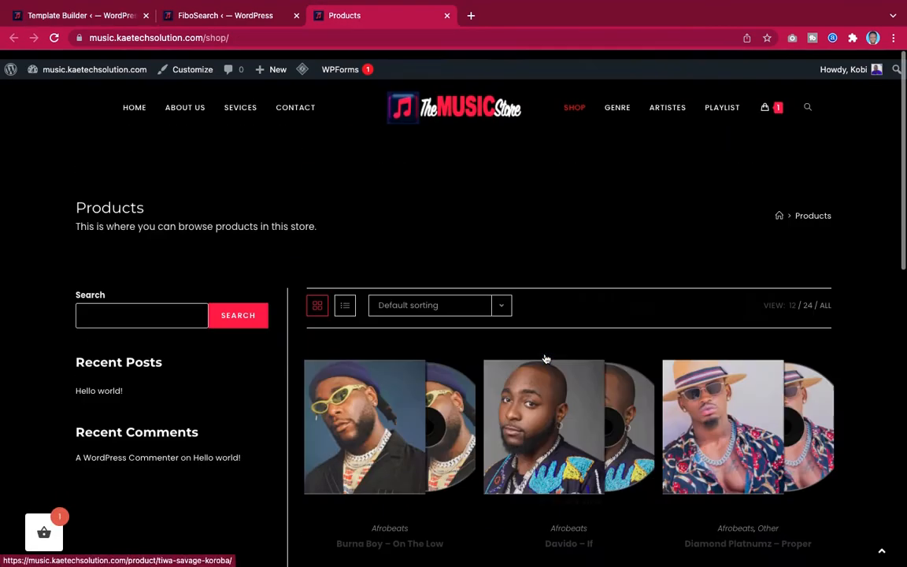
{"action": "left_click", "coordinate": [58, 37]}
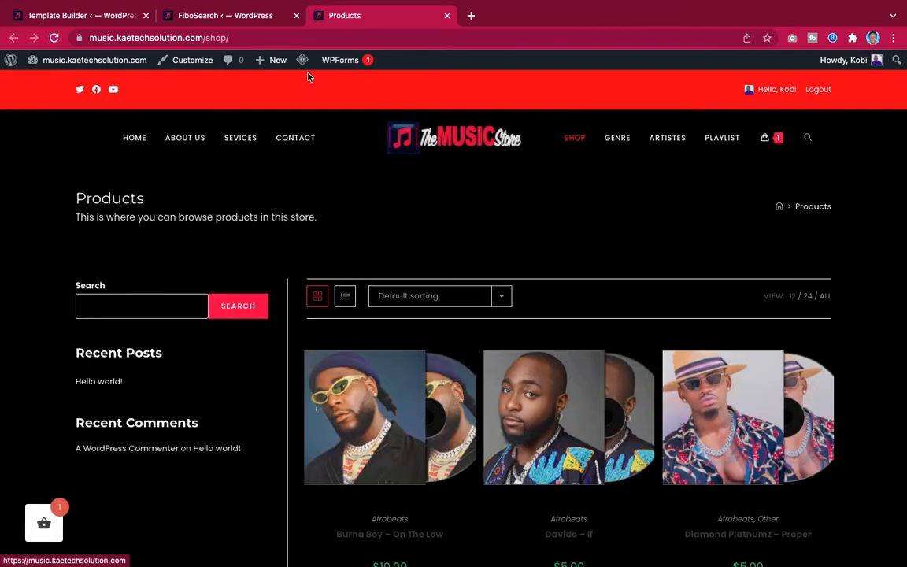
{"action": "mouse_move", "coordinate": [303, 60]}
{"action": "left_click", "coordinate": [321, 118]}
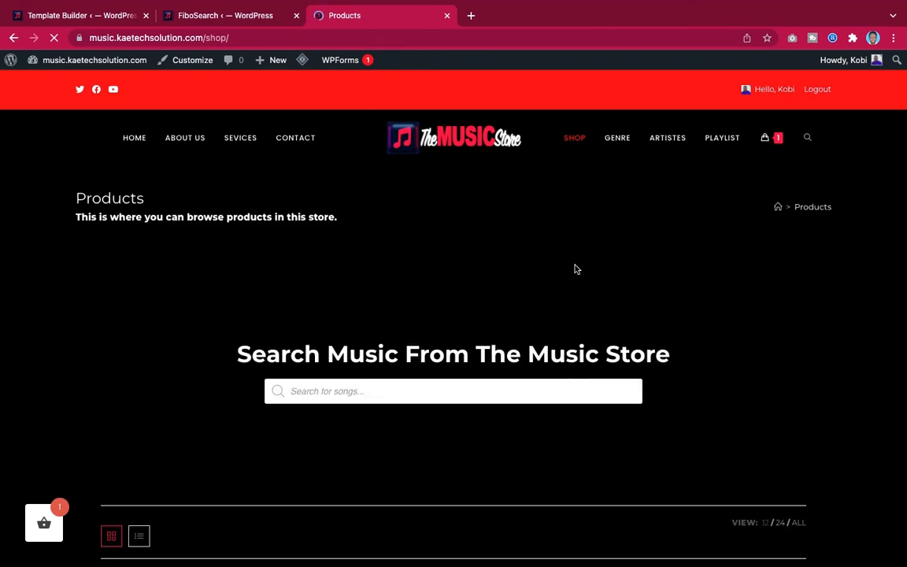
{"action": "scroll", "coordinate": [575, 270], "scroll_direction": "down", "scroll_amount": 15}
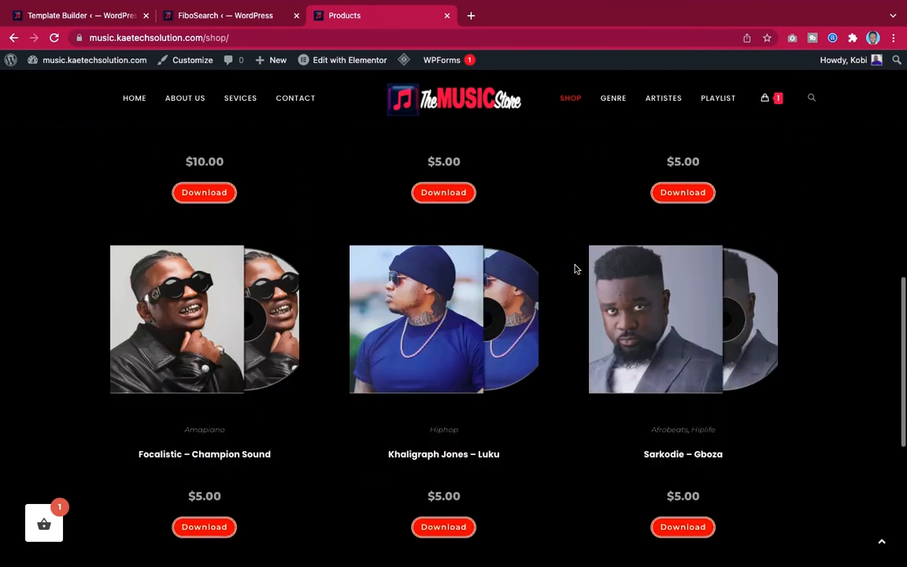
{"action": "scroll", "coordinate": [575, 270], "scroll_direction": "up", "scroll_amount": 15}
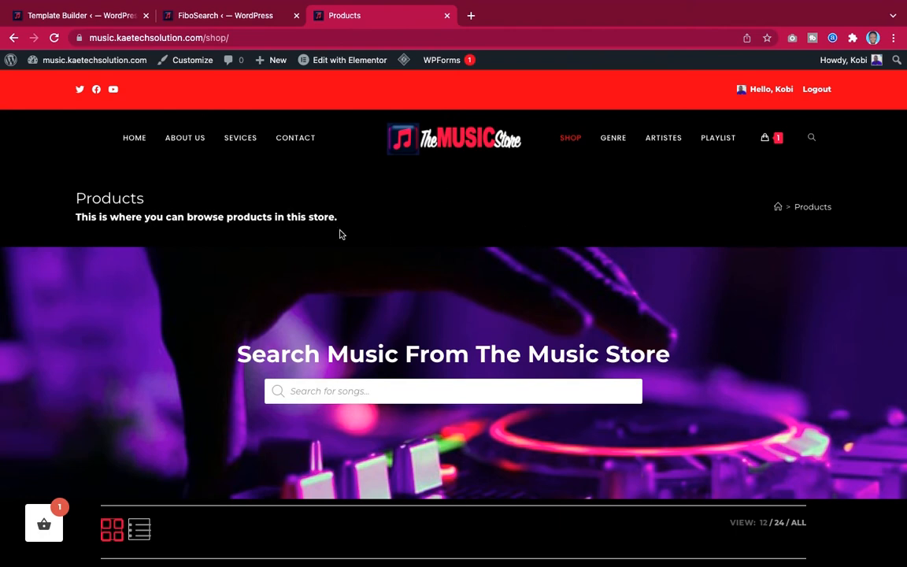
{"action": "mouse_move", "coordinate": [352, 65]}
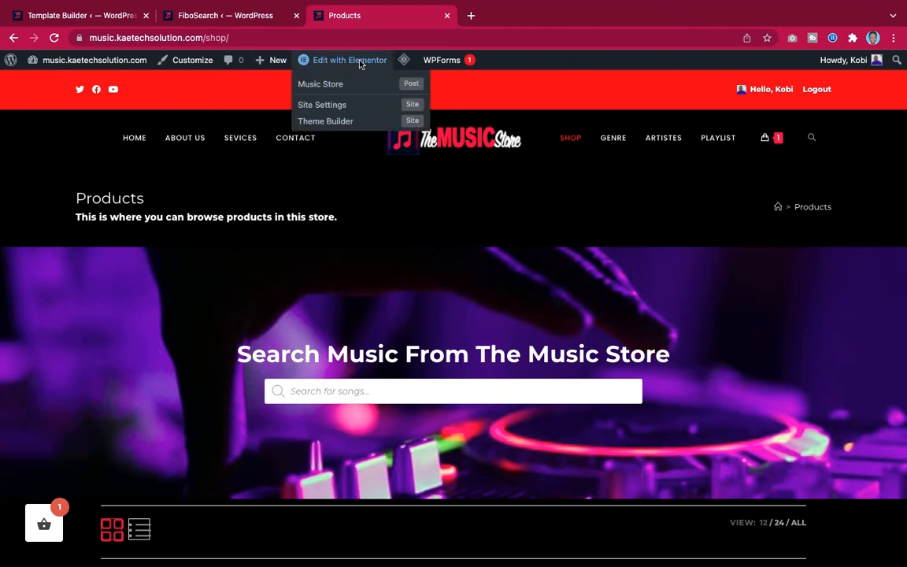
Switch to the FiboSearch browser tab and open the Shop page for editing from the WordPress list of all pages.
{"action": "left_click", "coordinate": [195, 17]}
{"action": "mouse_move", "coordinate": [24, 223]}
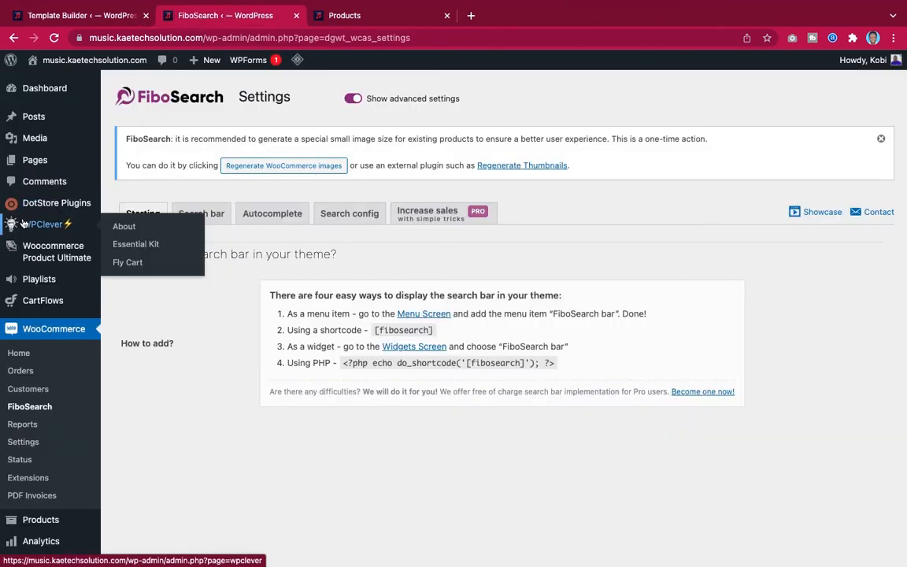
{"action": "mouse_move", "coordinate": [31, 162]}
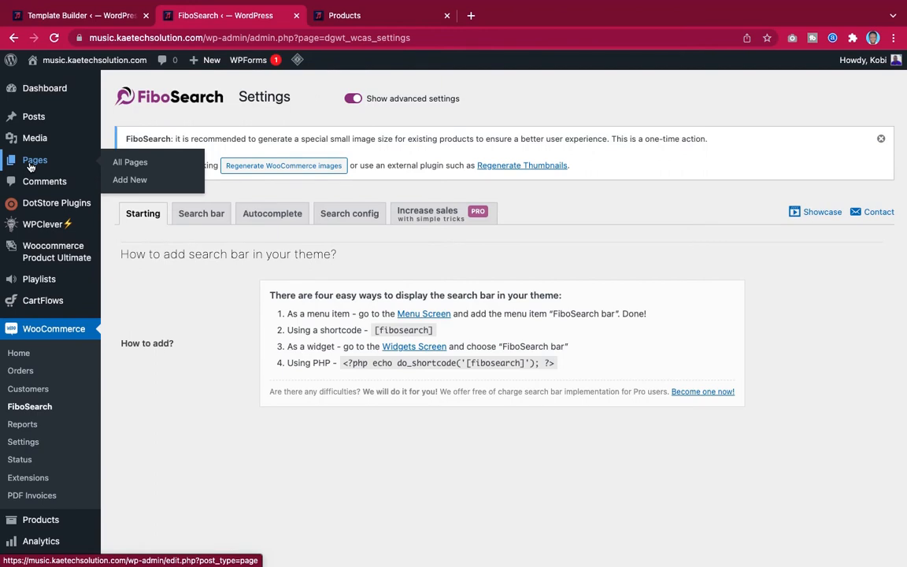
{"action": "left_click", "coordinate": [120, 163]}
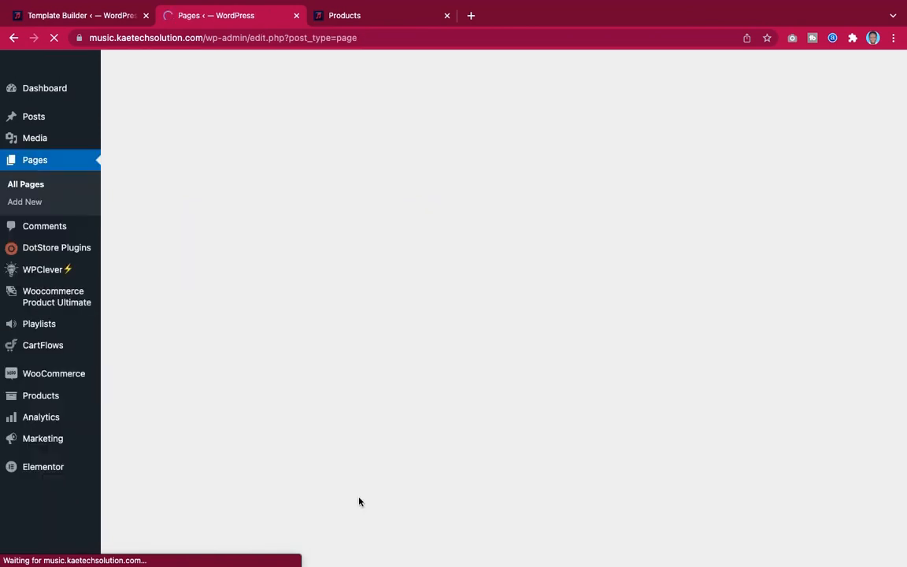
{"action": "scroll", "coordinate": [360, 502], "scroll_direction": "down", "scroll_amount": 5}
{"action": "scroll", "coordinate": [360, 501], "scroll_direction": "up", "scroll_amount": 2}
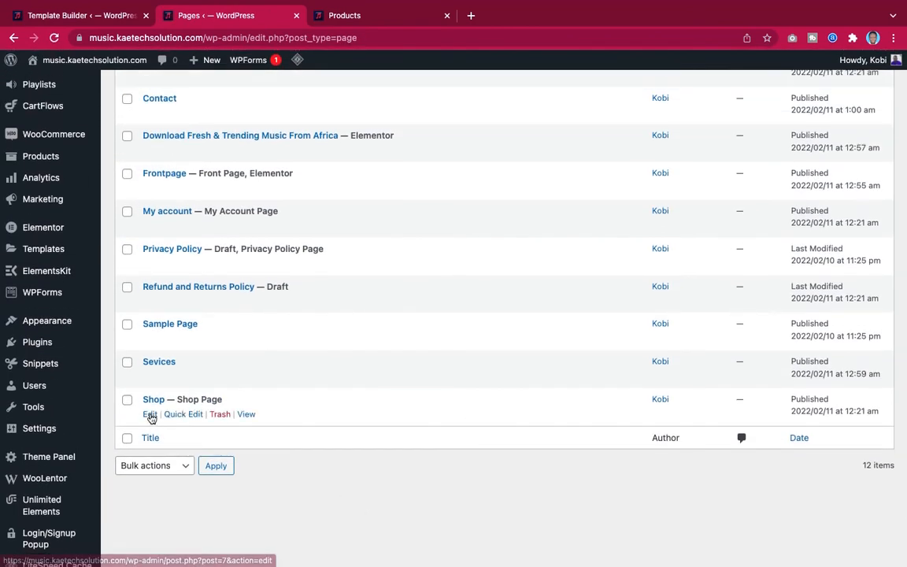
{"action": "left_click", "coordinate": [149, 416]}
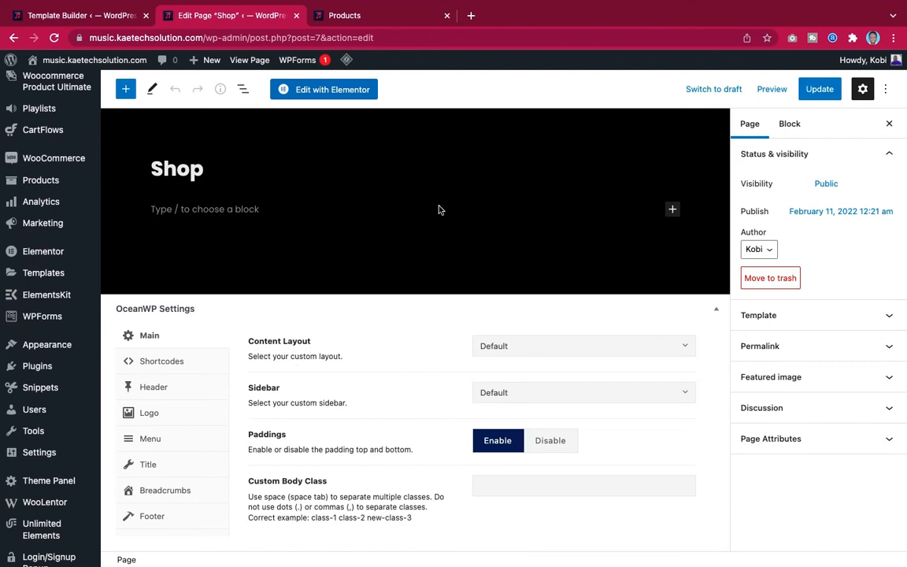
Compare with the live shop page, disable Display Page Title in the Shop page's OceanWP title settings and update the page.
{"action": "left_click", "coordinate": [373, 8]}
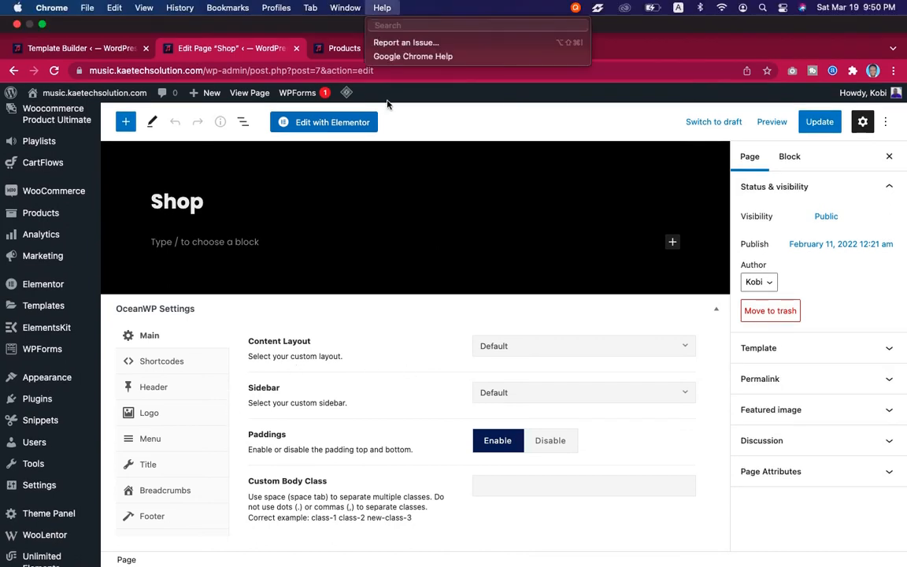
{"action": "left_click", "coordinate": [343, 49]}
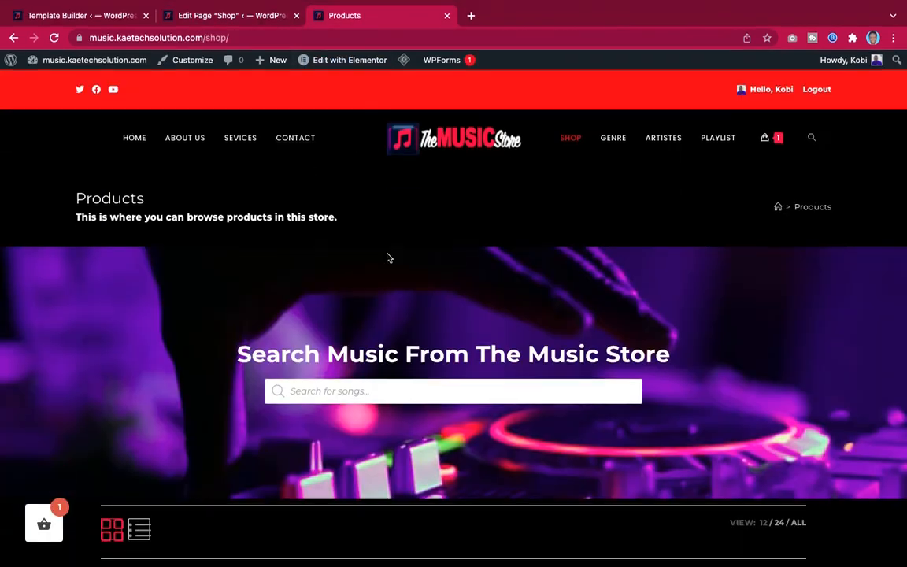
{"action": "left_click", "coordinate": [240, 15]}
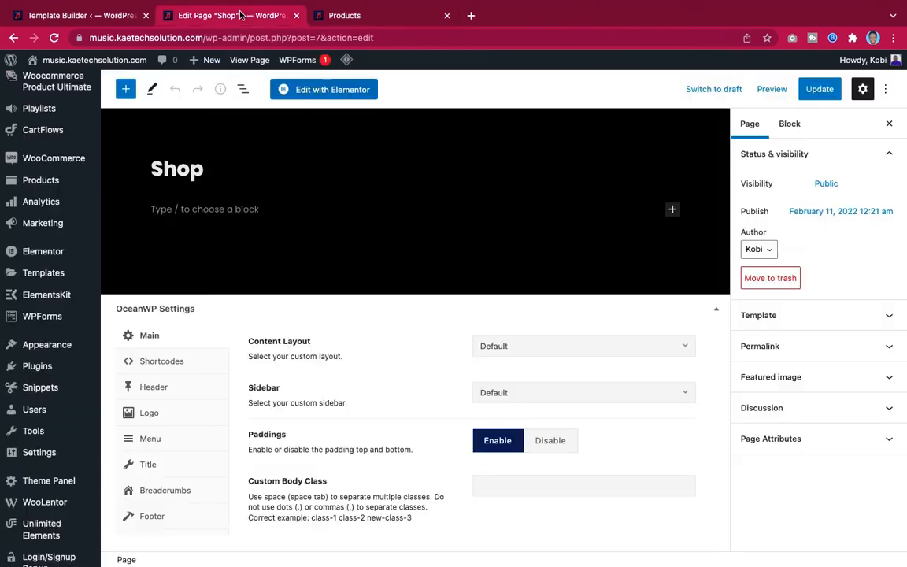
{"action": "left_click", "coordinate": [145, 464]}
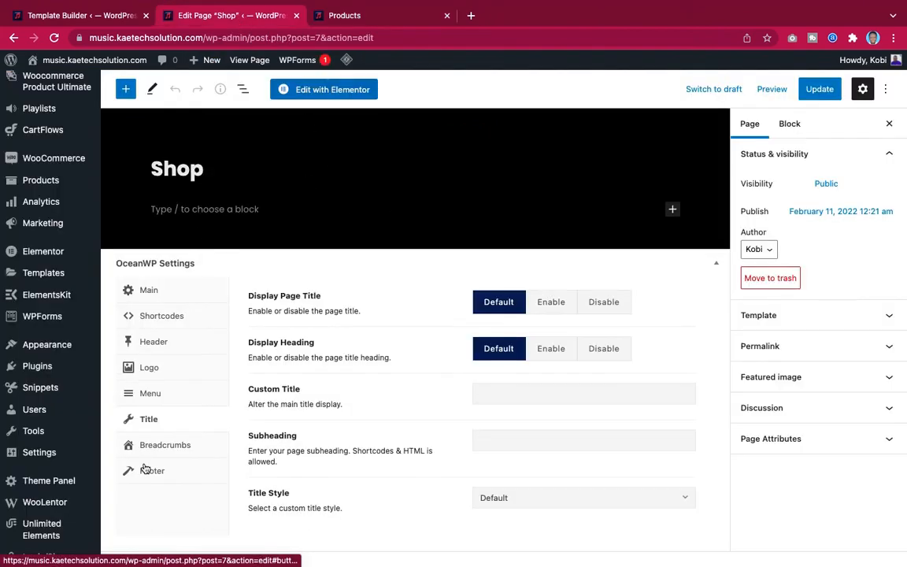
{"action": "left_click", "coordinate": [616, 305]}
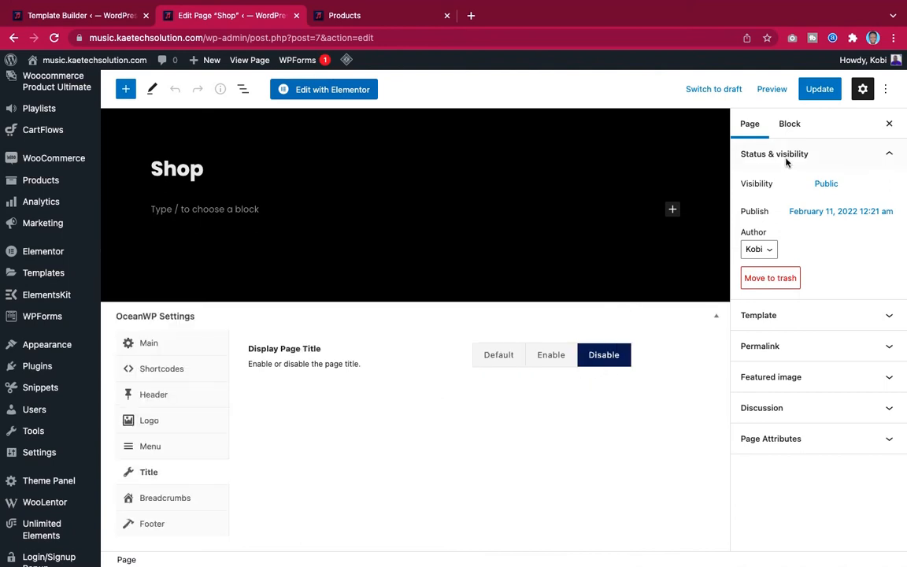
{"action": "left_click", "coordinate": [815, 91]}
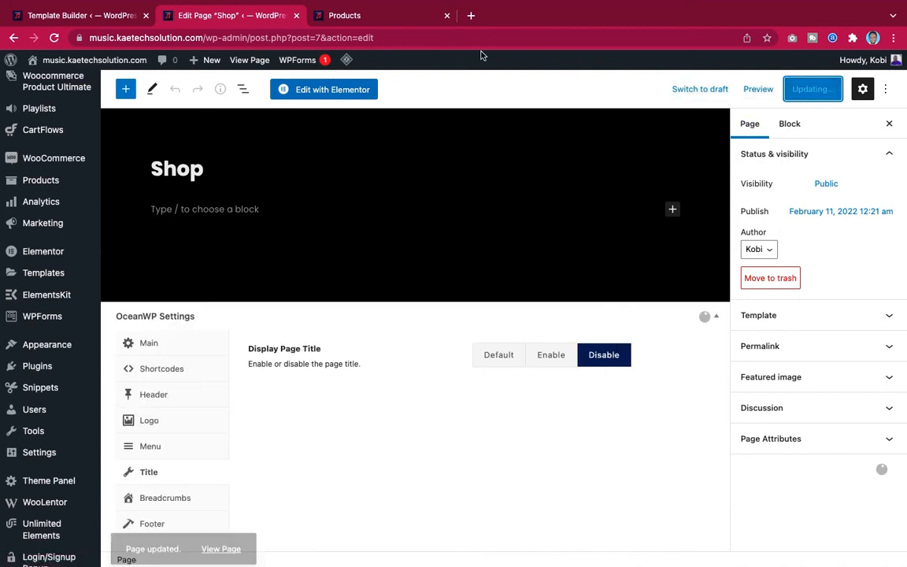
Return to the live shop page's browser tab and purge all caches to apply the title change.
{"action": "left_click", "coordinate": [346, 15]}
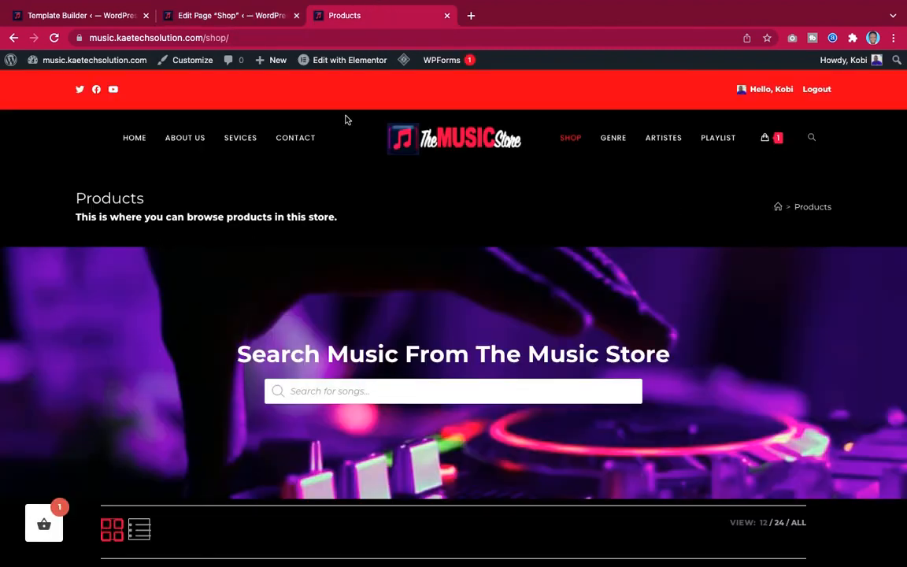
{"action": "mouse_move", "coordinate": [404, 63]}
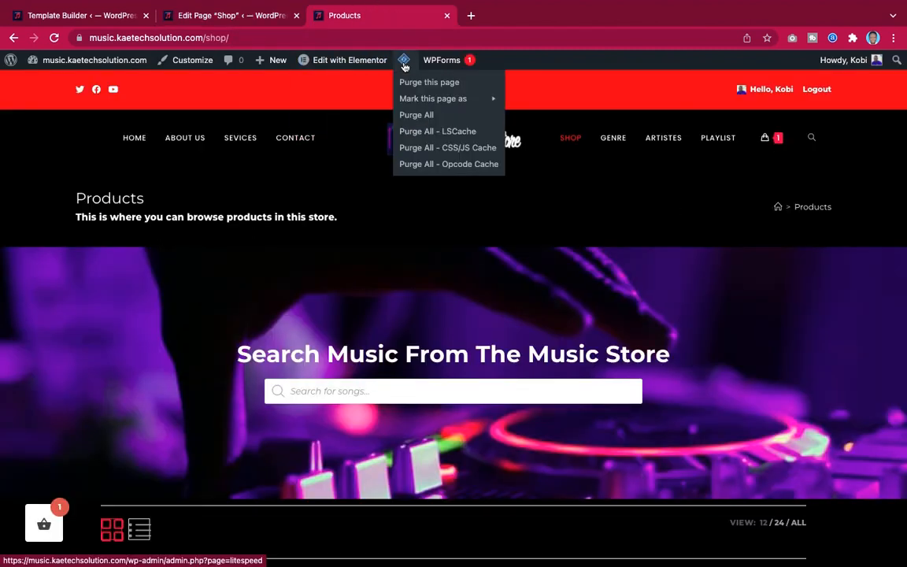
{"action": "left_click", "coordinate": [415, 122]}
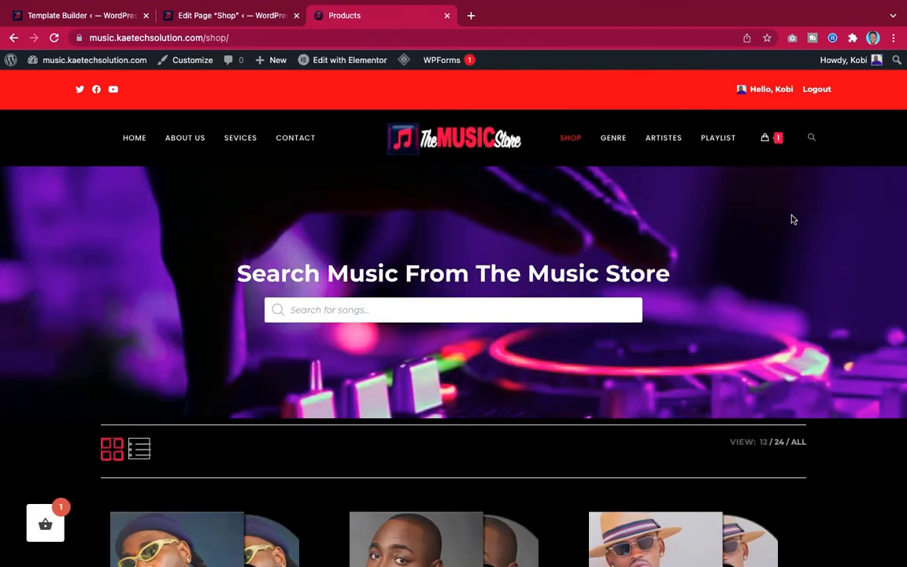
Look through the entire live shop page, checking the search banner, the product grid and the footer.
{"action": "scroll", "coordinate": [818, 334], "scroll_direction": "down", "scroll_amount": 3}
{"action": "scroll", "coordinate": [819, 336], "scroll_direction": "down", "scroll_amount": 3}
{"action": "scroll", "coordinate": [819, 337], "scroll_direction": "up", "scroll_amount": 3}
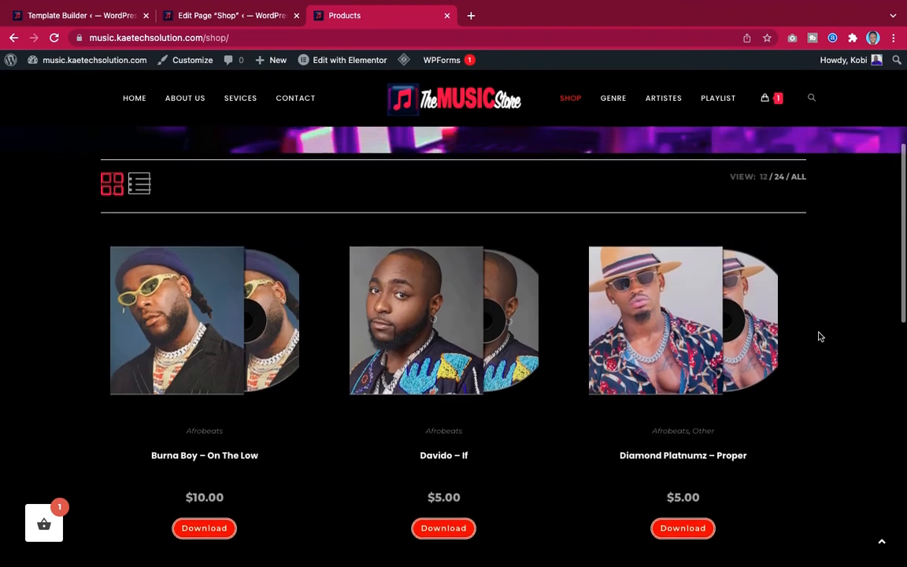
{"action": "scroll", "coordinate": [819, 336], "scroll_direction": "down", "scroll_amount": 10}
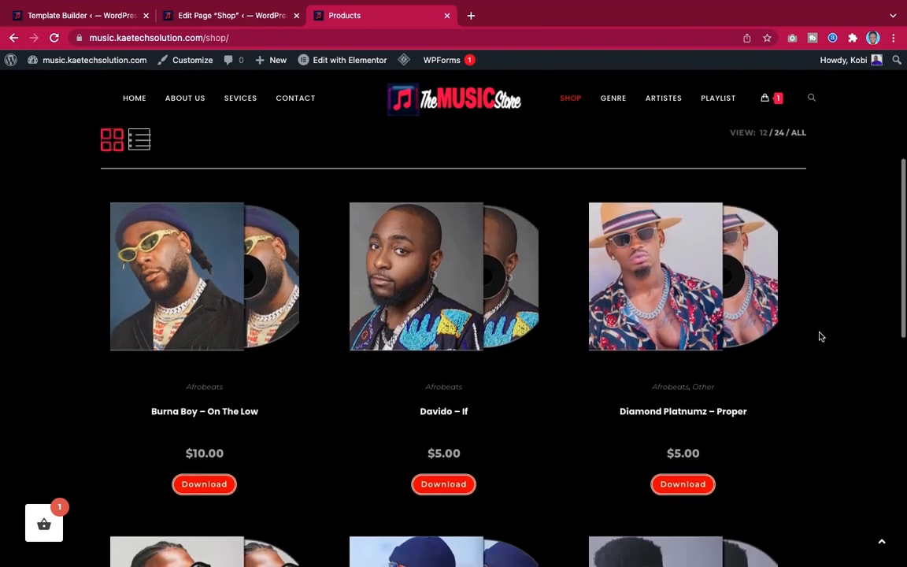
{"action": "scroll", "coordinate": [819, 336], "scroll_direction": "up", "scroll_amount": 10}
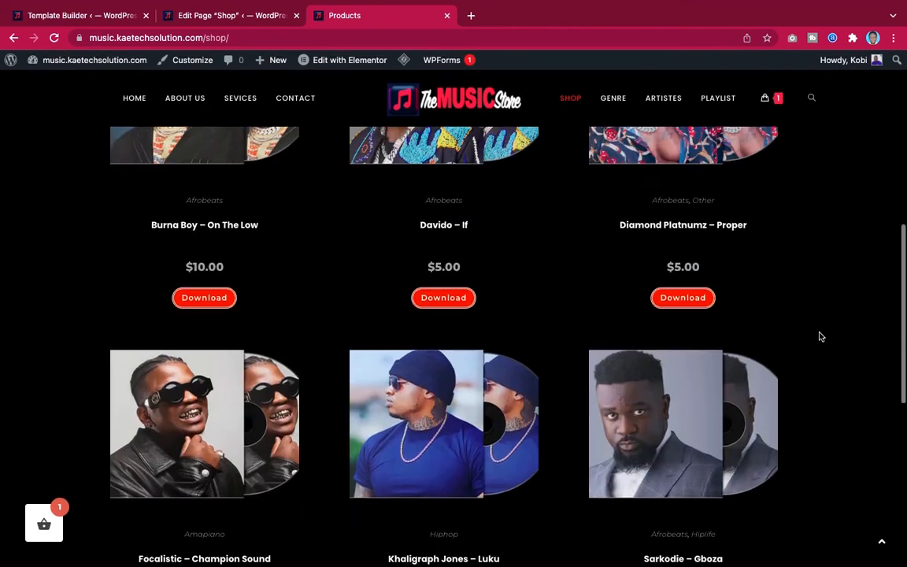
{"action": "scroll", "coordinate": [819, 336], "scroll_direction": "down", "scroll_amount": 5}
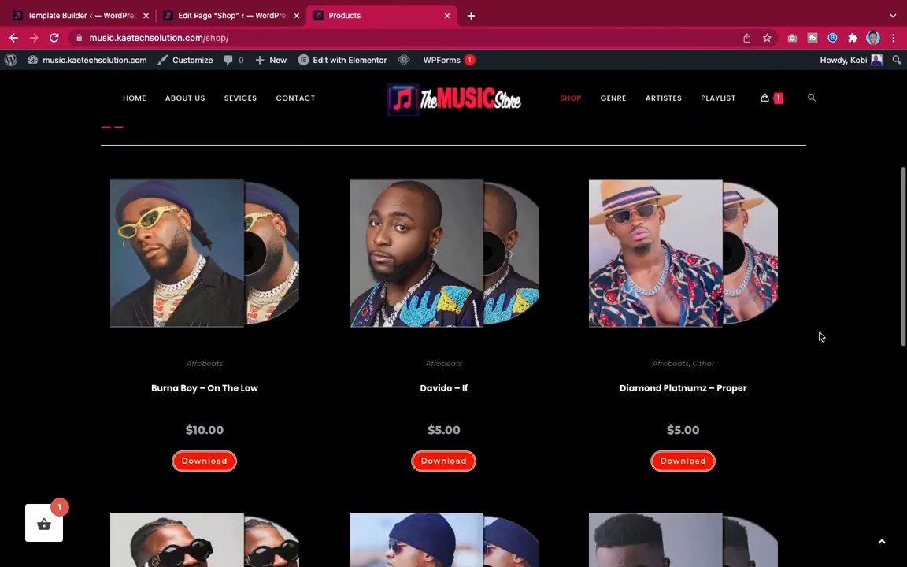
{"action": "scroll", "coordinate": [819, 336], "scroll_direction": "down", "scroll_amount": 5}
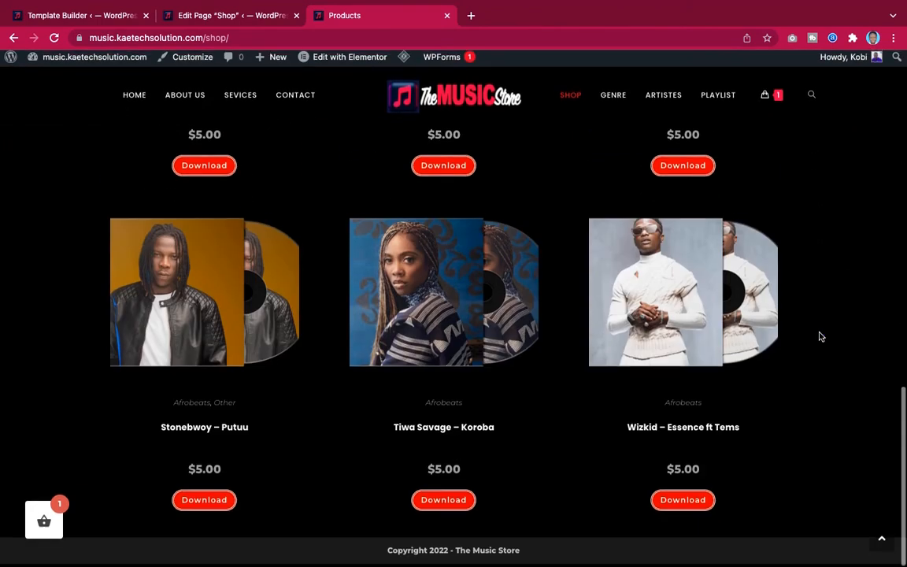
{"action": "scroll", "coordinate": [819, 337], "scroll_direction": "up", "scroll_amount": 10}
{"action": "scroll", "coordinate": [819, 337], "scroll_direction": "up", "scroll_amount": 2}
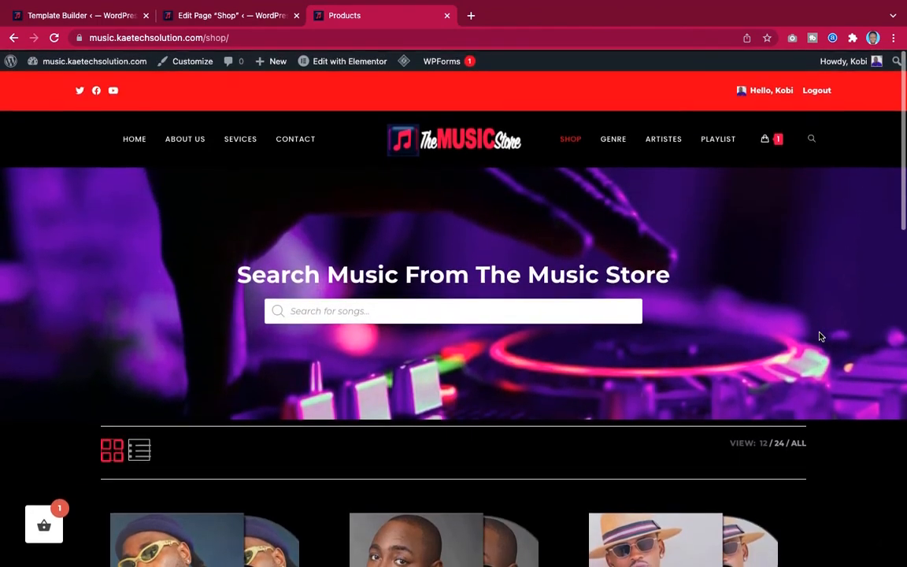
Look over the shop page's song listing in grid and list layouts, and return it to the grid layout.
{"action": "scroll", "coordinate": [819, 336], "scroll_direction": "down", "scroll_amount": 10}
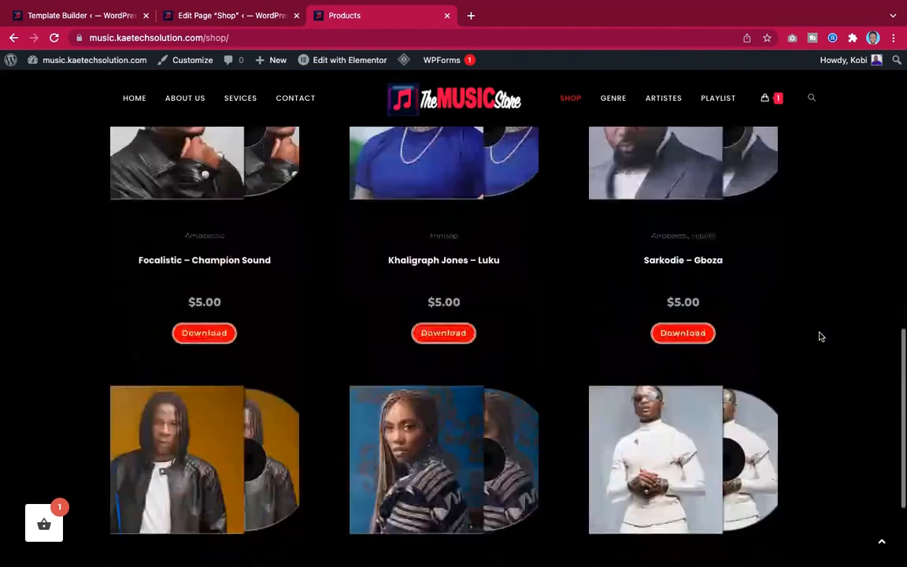
{"action": "scroll", "coordinate": [820, 336], "scroll_direction": "up", "scroll_amount": 7}
{"action": "scroll", "coordinate": [822, 337], "scroll_direction": "up", "scroll_amount": 1}
{"action": "scroll", "coordinate": [821, 336], "scroll_direction": "down", "scroll_amount": 1}
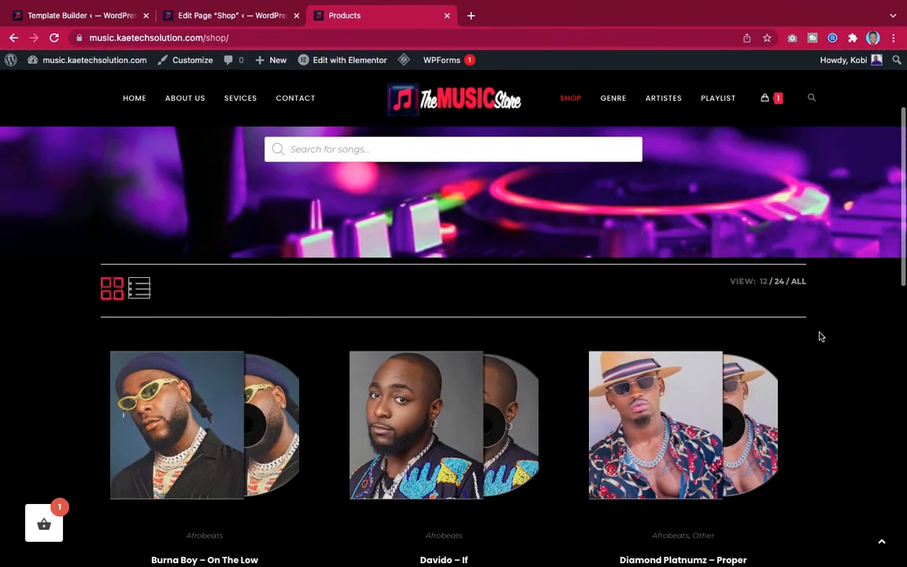
{"action": "left_click", "coordinate": [140, 291]}
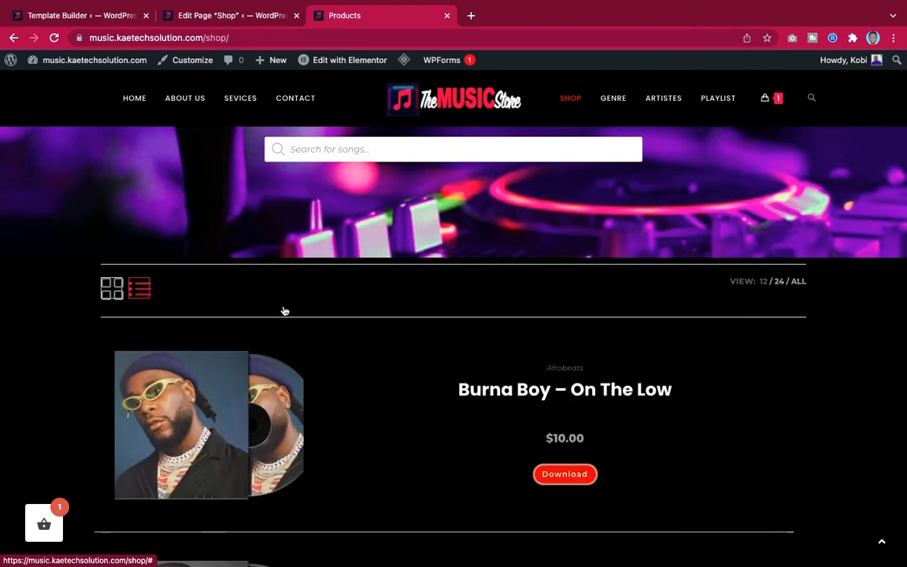
{"action": "scroll", "coordinate": [518, 326], "scroll_direction": "down", "scroll_amount": 5}
{"action": "scroll", "coordinate": [519, 326], "scroll_direction": "down", "scroll_amount": 3}
{"action": "scroll", "coordinate": [517, 323], "scroll_direction": "up", "scroll_amount": 9}
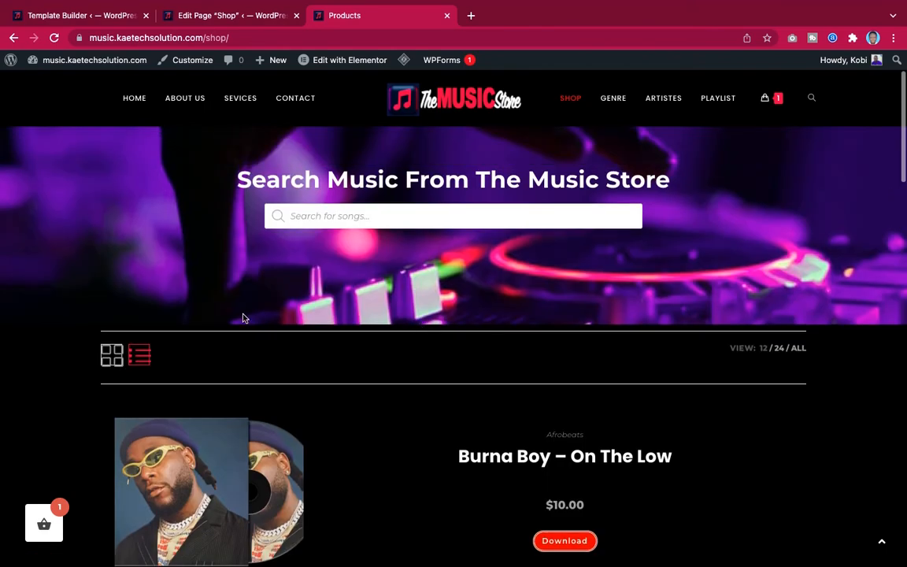
{"action": "left_click", "coordinate": [112, 355]}
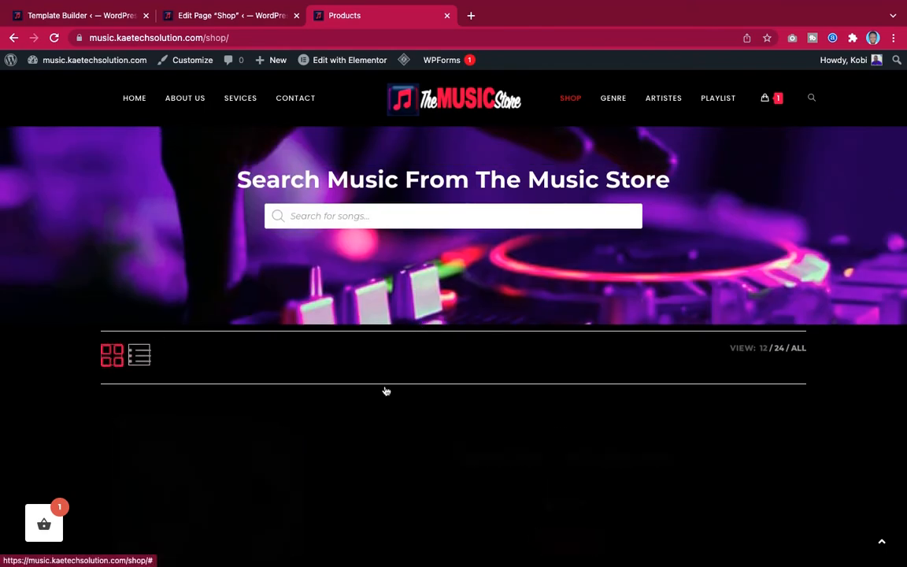
{"action": "scroll", "coordinate": [385, 391], "scroll_direction": "down", "scroll_amount": 5}
{"action": "scroll", "coordinate": [428, 393], "scroll_direction": "down", "scroll_amount": 3}
{"action": "scroll", "coordinate": [428, 394], "scroll_direction": "up", "scroll_amount": 10}
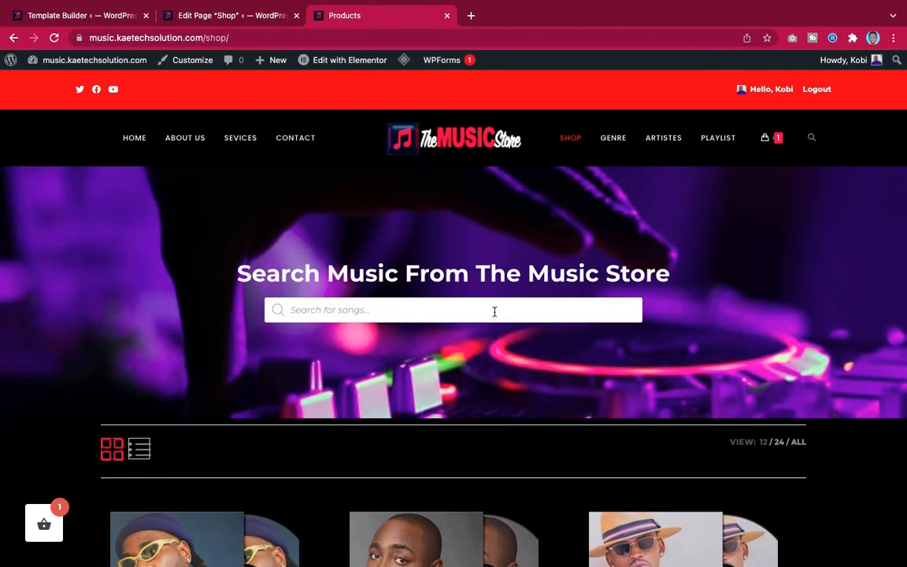
Search the shop for "davido" and clear the search text.
{"action": "type", "text": "davido"}
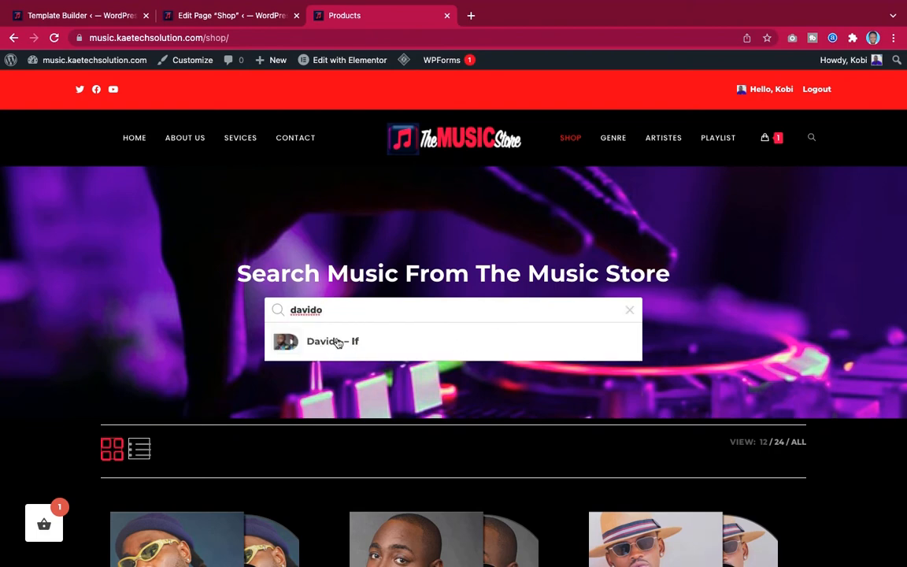
{"action": "key", "text": "BackSpace"}
{"action": "key", "text": "BackSpace"}
{"action": "key", "text": "BackSpace"}
{"action": "key", "text": "BackSpace"}
{"action": "key", "text": "BackSpace"}
{"action": "key", "text": "BackSpace"}
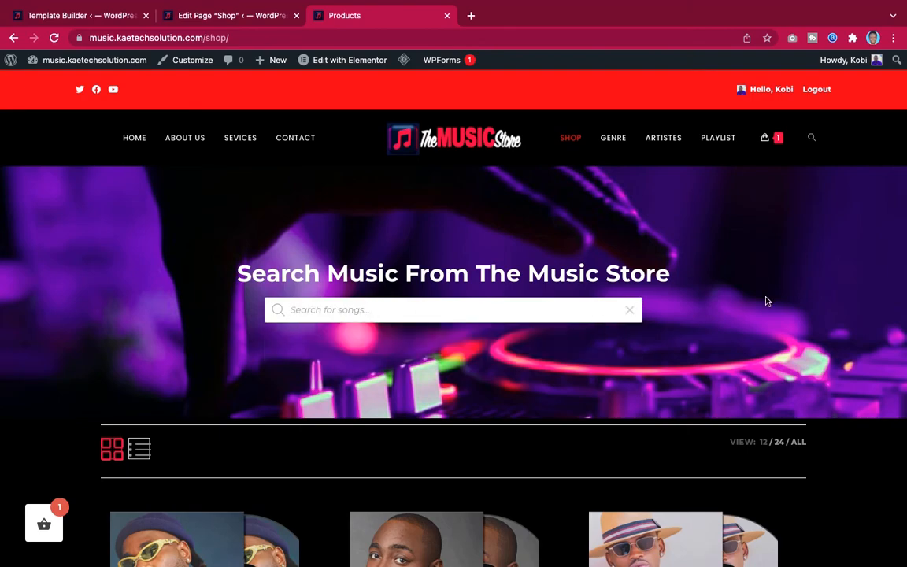
Open the "Burna Boy – On The Low" product from the shop listing and review its page down to the related products.
{"action": "scroll", "coordinate": [768, 302], "scroll_direction": "down", "scroll_amount": 10}
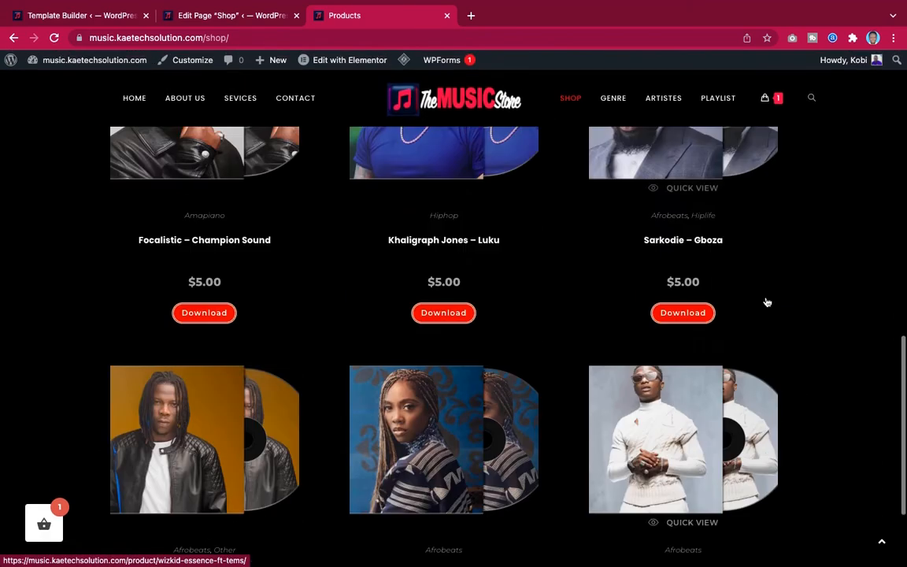
{"action": "scroll", "coordinate": [768, 301], "scroll_direction": "up", "scroll_amount": 8}
{"action": "scroll", "coordinate": [766, 299], "scroll_direction": "down", "scroll_amount": 5}
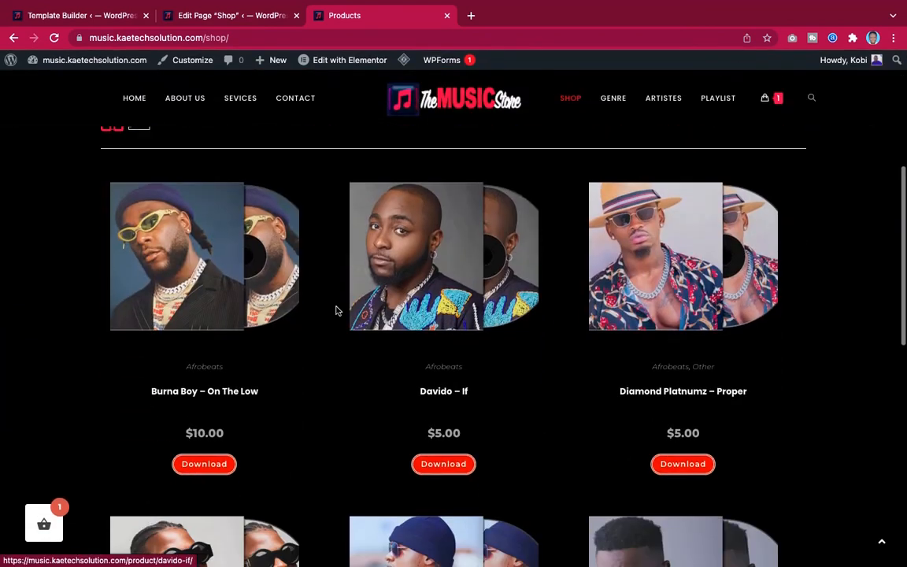
{"action": "left_click", "coordinate": [237, 288]}
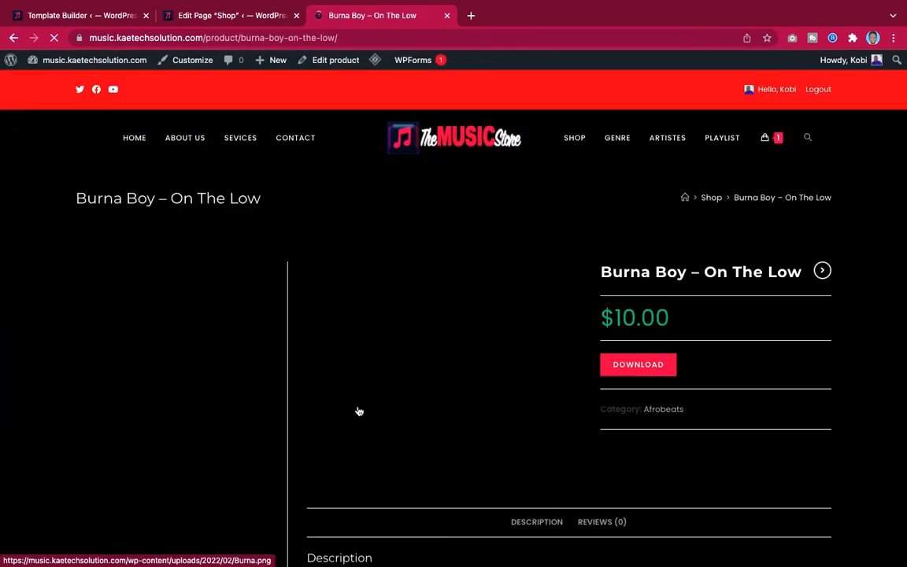
{"action": "scroll", "coordinate": [650, 395], "scroll_direction": "down", "scroll_amount": 8}
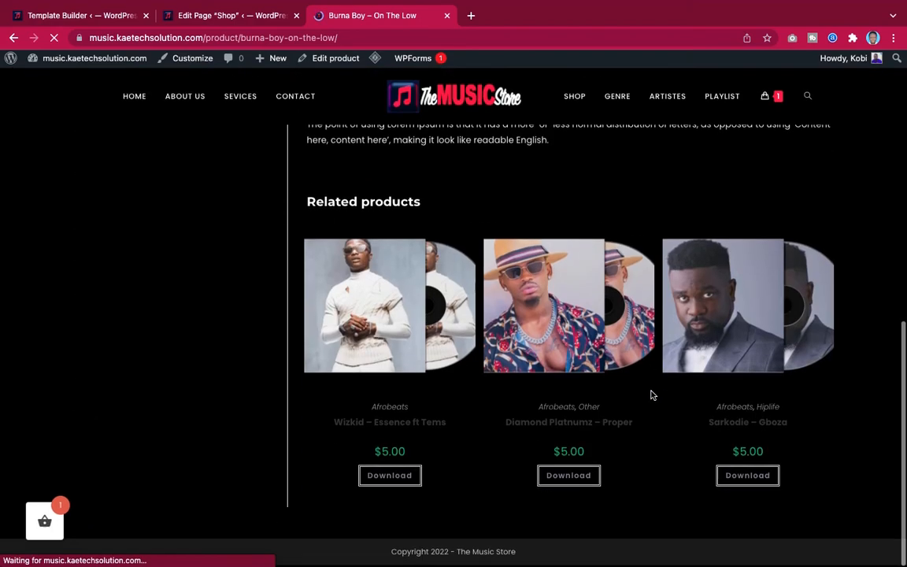
{"action": "scroll", "coordinate": [653, 395], "scroll_direction": "up", "scroll_amount": 9}
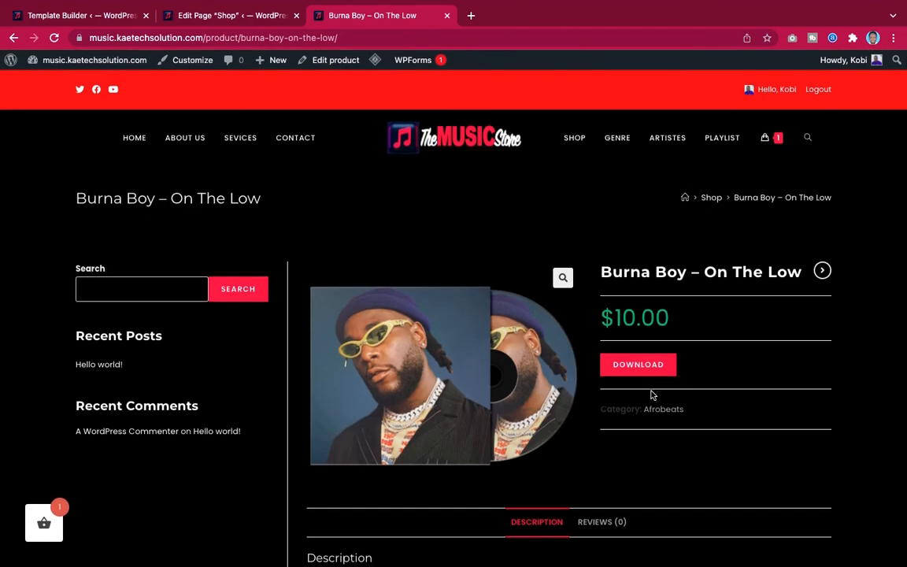
{"action": "scroll", "coordinate": [653, 395], "scroll_direction": "down", "scroll_amount": 8}
{"action": "scroll", "coordinate": [653, 395], "scroll_direction": "up", "scroll_amount": 9}
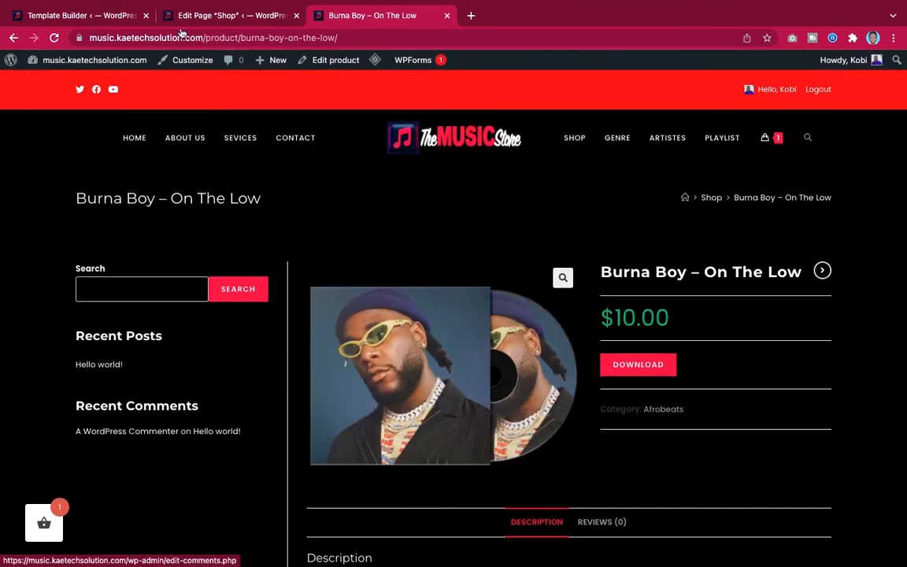
Create a Single type template named "Single song" in the Template Builder and open it for editing with Elementor.
{"action": "left_click", "coordinate": [82, 15]}
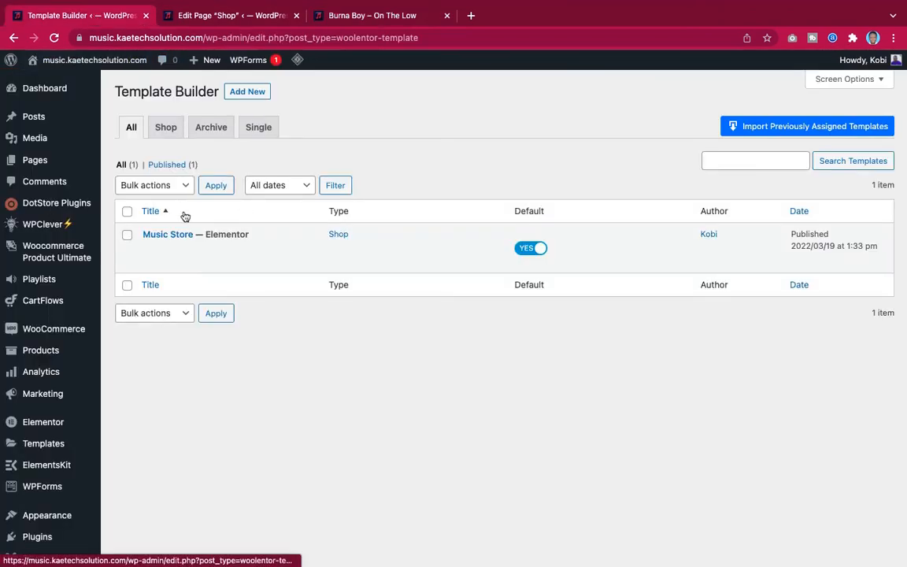
{"action": "left_click", "coordinate": [248, 92]}
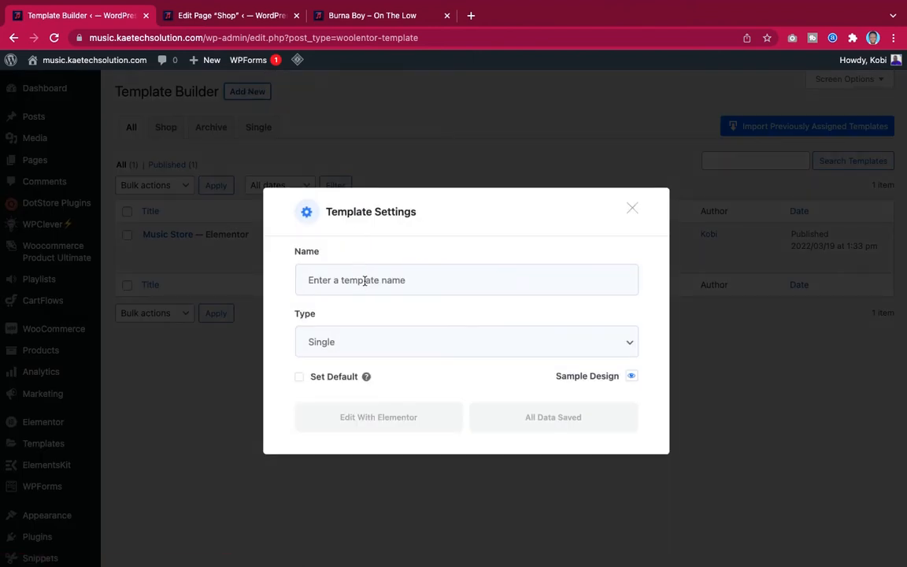
{"action": "left_click", "coordinate": [365, 280]}
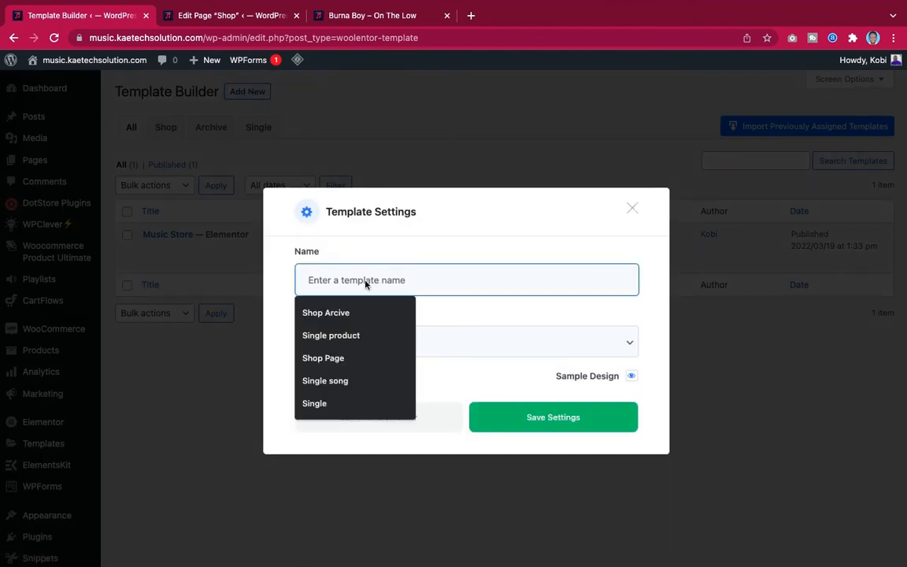
{"action": "left_click", "coordinate": [315, 381]}
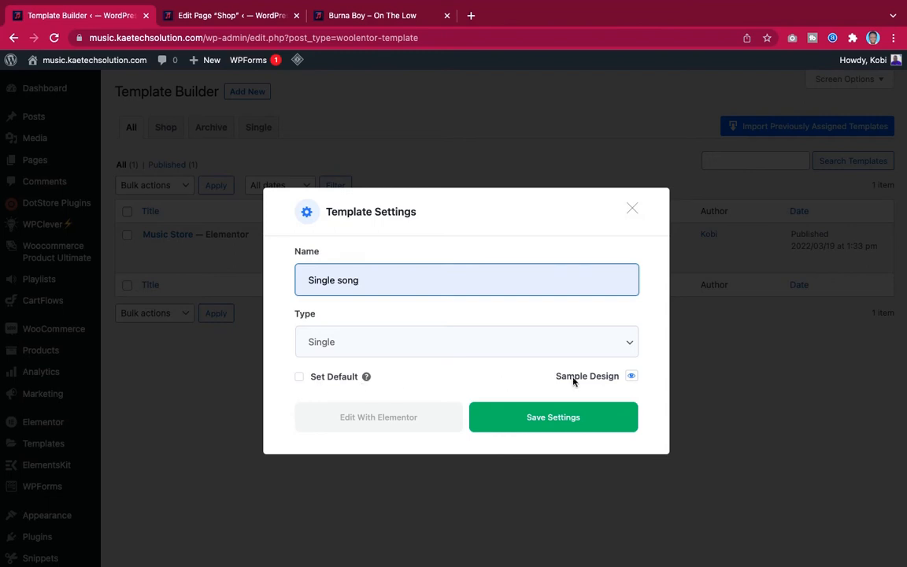
{"action": "left_click", "coordinate": [475, 417]}
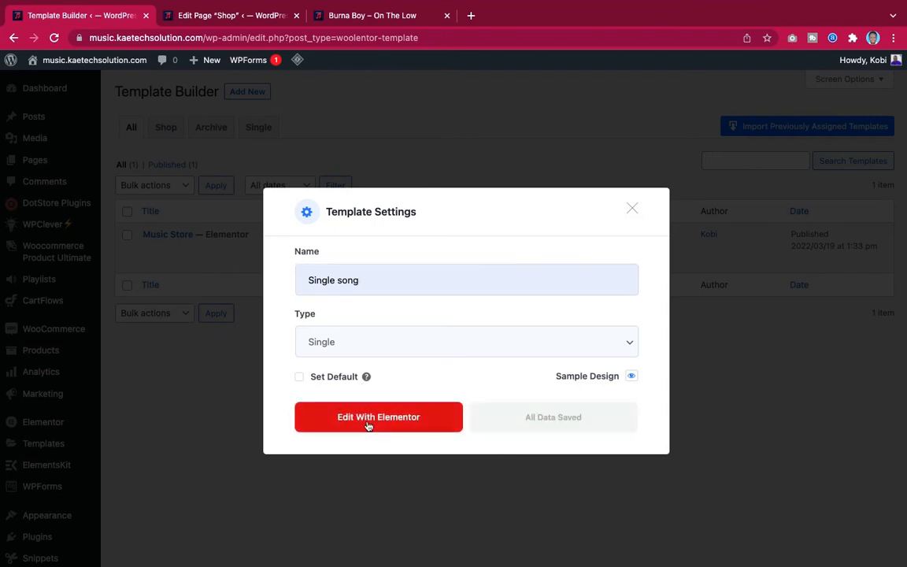
{"action": "left_click", "coordinate": [368, 426]}
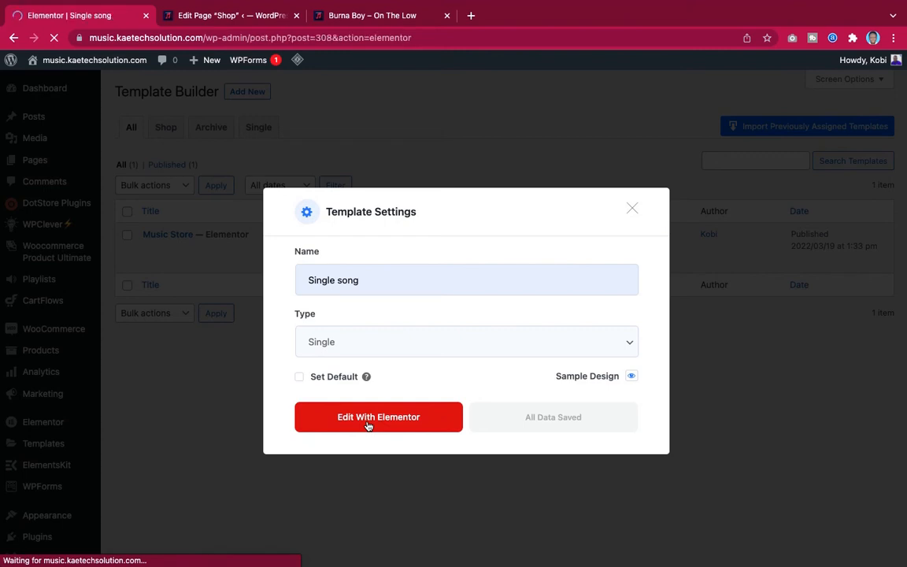
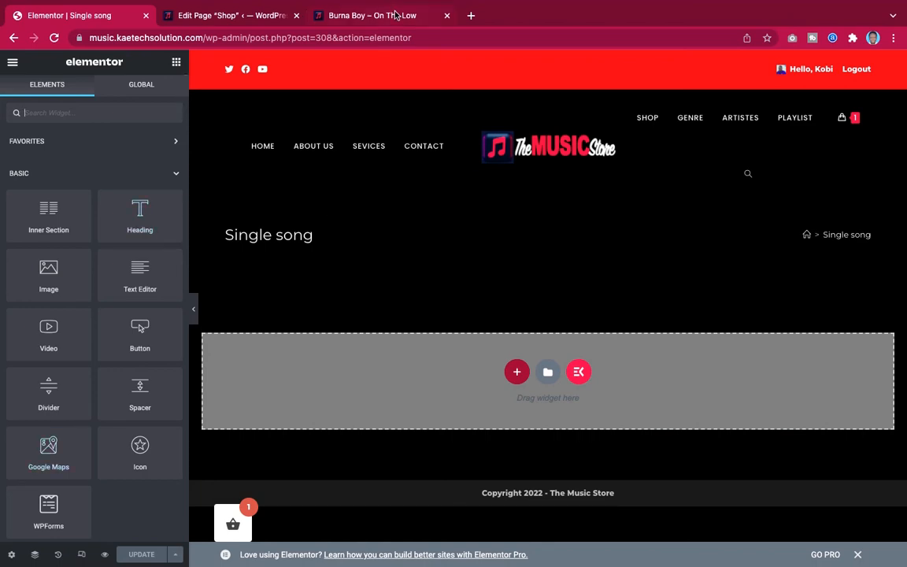
Examine the current single product page of "Burna Boy – On The Low" as reference for the template layout.
{"action": "left_click", "coordinate": [358, 15]}
{"action": "scroll", "coordinate": [519, 253], "scroll_direction": "down", "scroll_amount": 3}
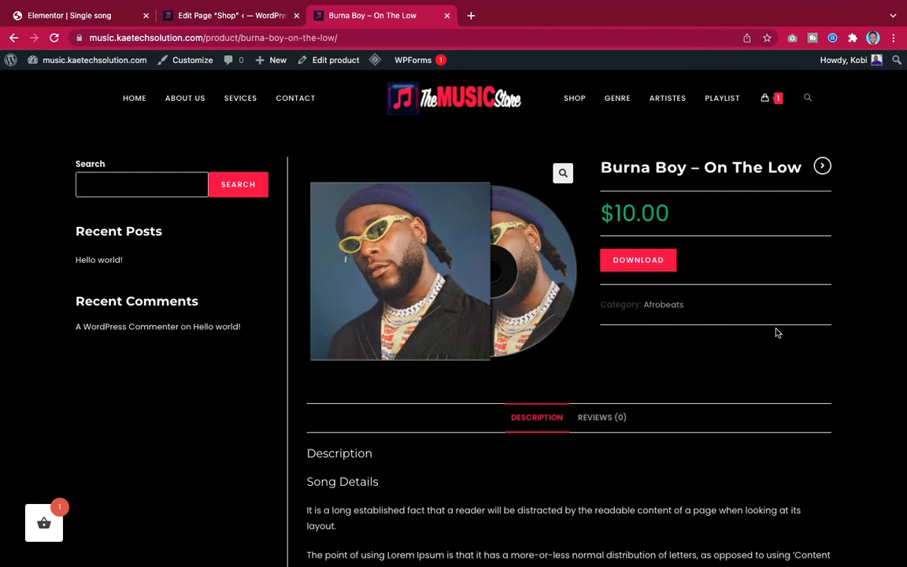
{"action": "scroll", "coordinate": [776, 333], "scroll_direction": "down", "scroll_amount": 5}
{"action": "scroll", "coordinate": [776, 332], "scroll_direction": "up", "scroll_amount": 5}
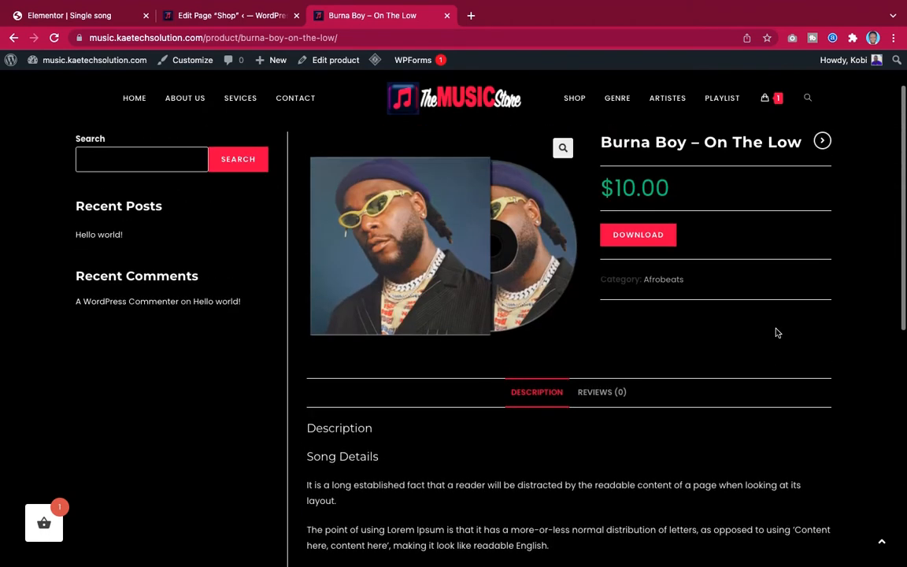
{"action": "scroll", "coordinate": [777, 332], "scroll_direction": "up", "scroll_amount": 2}
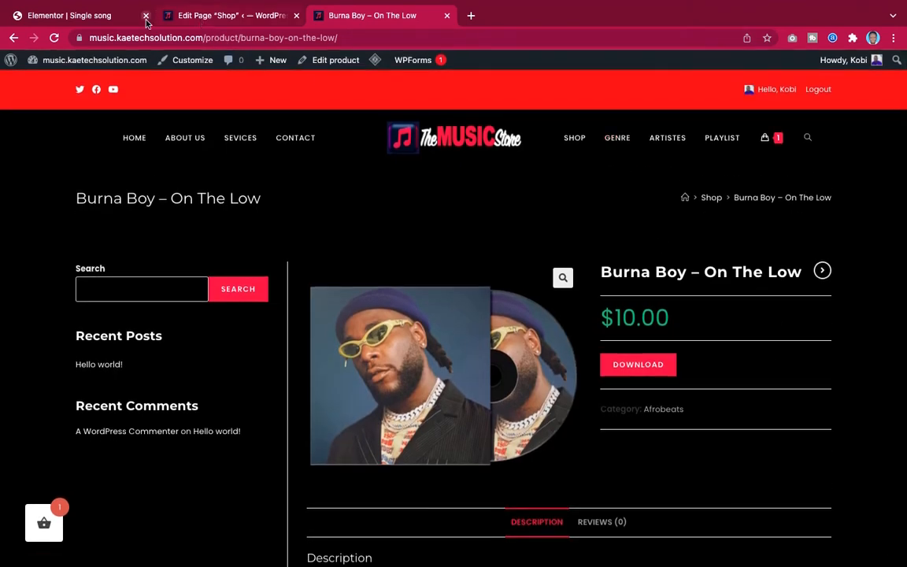
Add a section with two equal columns to the Single song template in Elementor.
{"action": "left_click", "coordinate": [107, 16]}
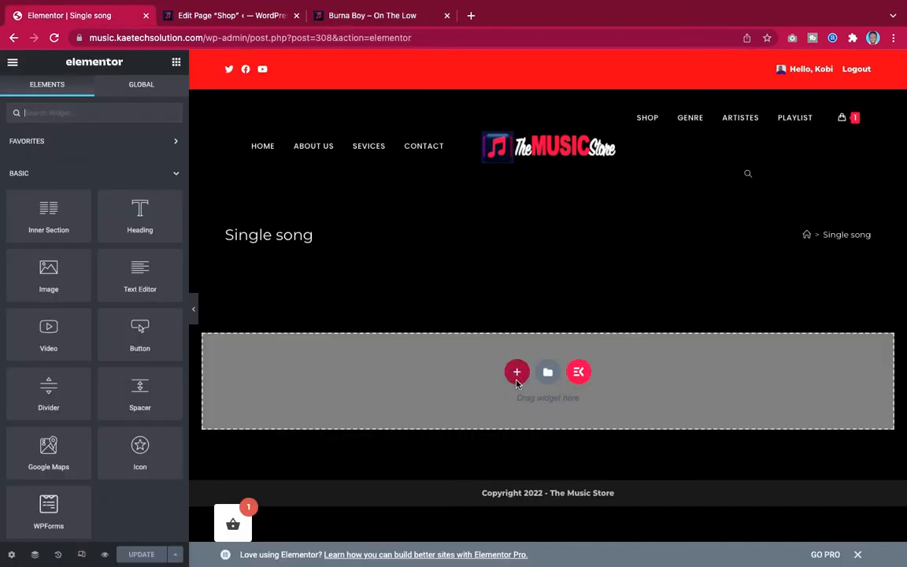
{"action": "left_click", "coordinate": [517, 373]}
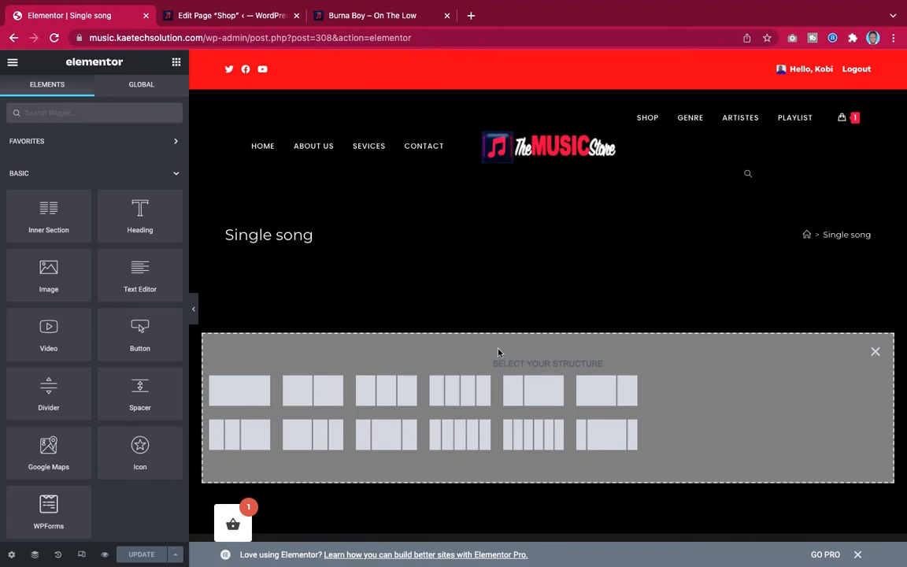
{"action": "left_click", "coordinate": [311, 394]}
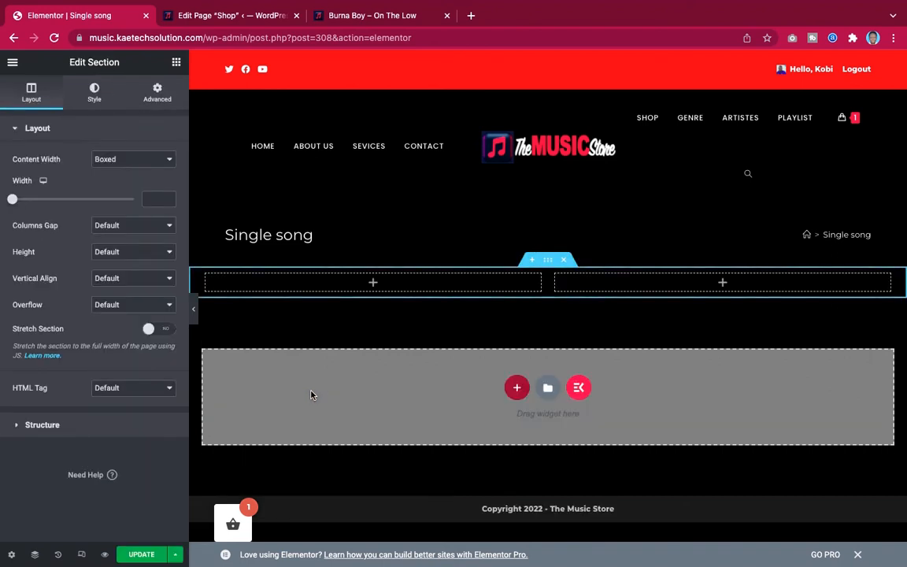
Find the WL widgets with "wl" and place WL: Product Image in the section's first column.
{"action": "left_click", "coordinate": [374, 284]}
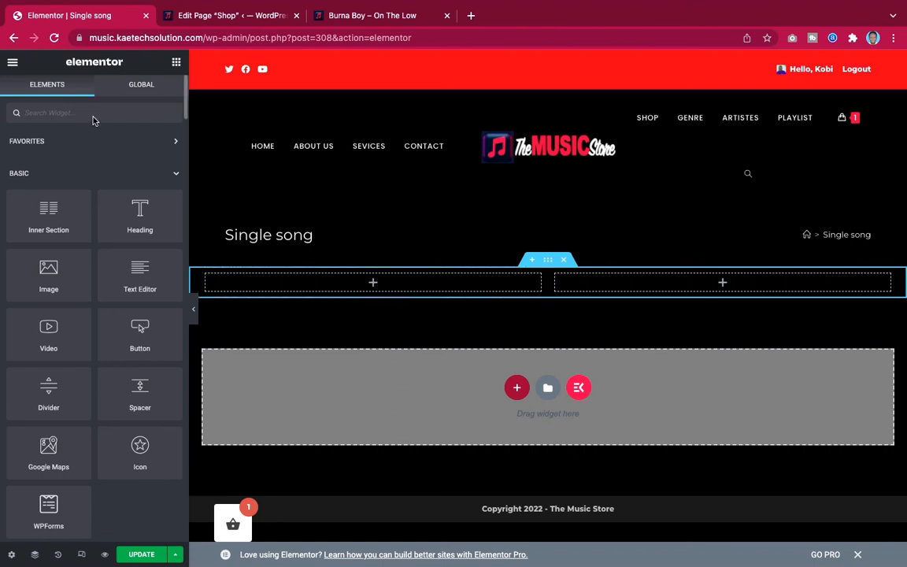
{"action": "type", "text": "wl"}
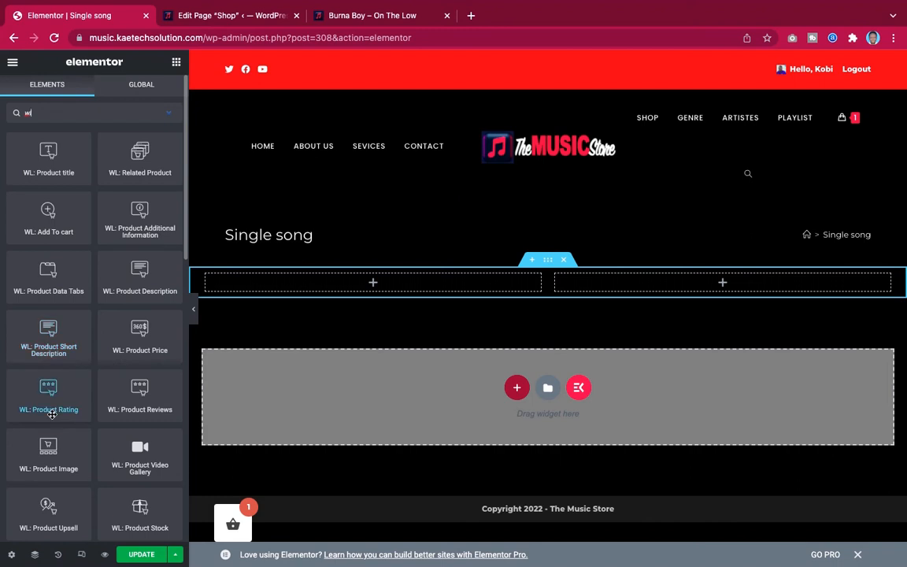
{"action": "scroll", "coordinate": [52, 414], "scroll_direction": "down", "scroll_amount": 1}
{"action": "scroll", "coordinate": [52, 415], "scroll_direction": "up", "scroll_amount": 1}
{"action": "scroll", "coordinate": [135, 408], "scroll_direction": "down", "scroll_amount": 3}
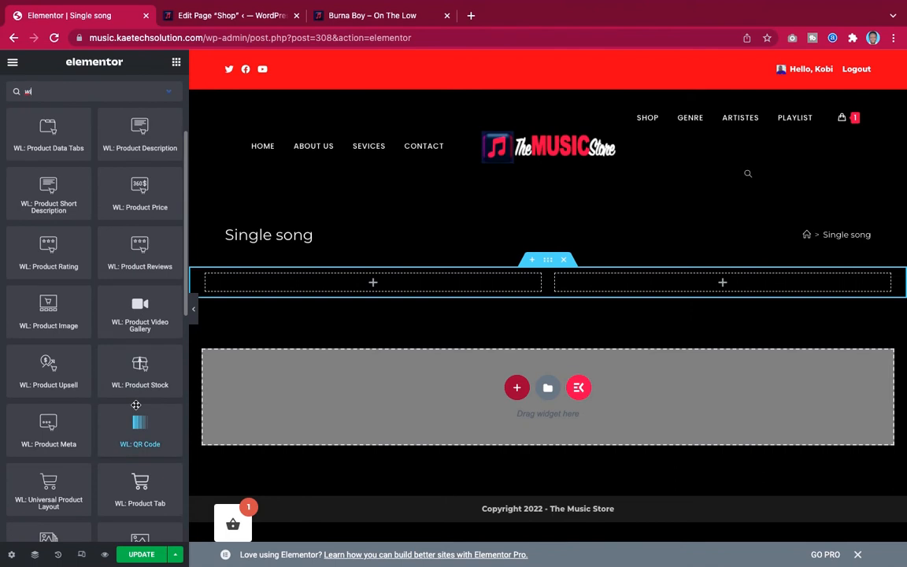
{"action": "left_click_drag", "start_coordinate": [48, 304], "coordinate": [385, 280]}
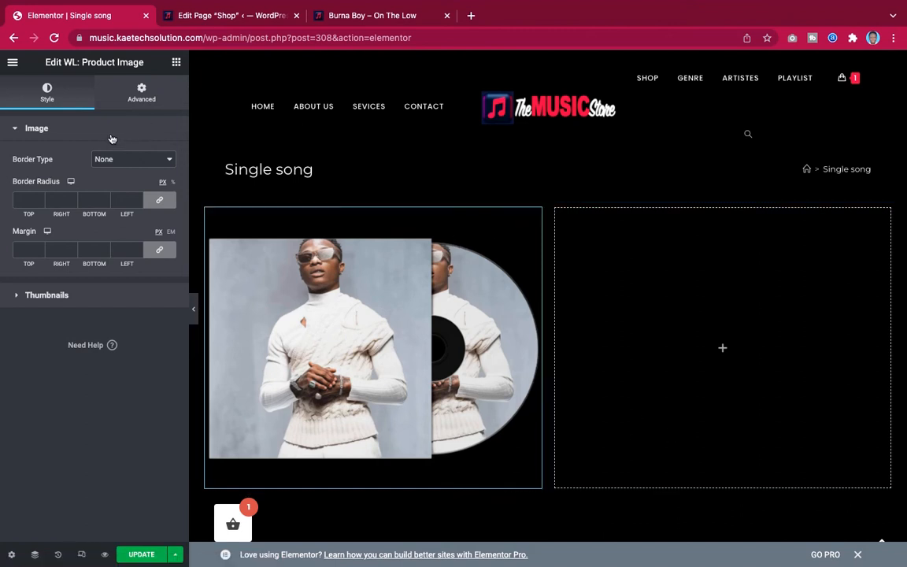
Find the WL widgets with "wl" and place WL: Product title in the section's empty second column.
{"action": "left_click", "coordinate": [176, 63]}
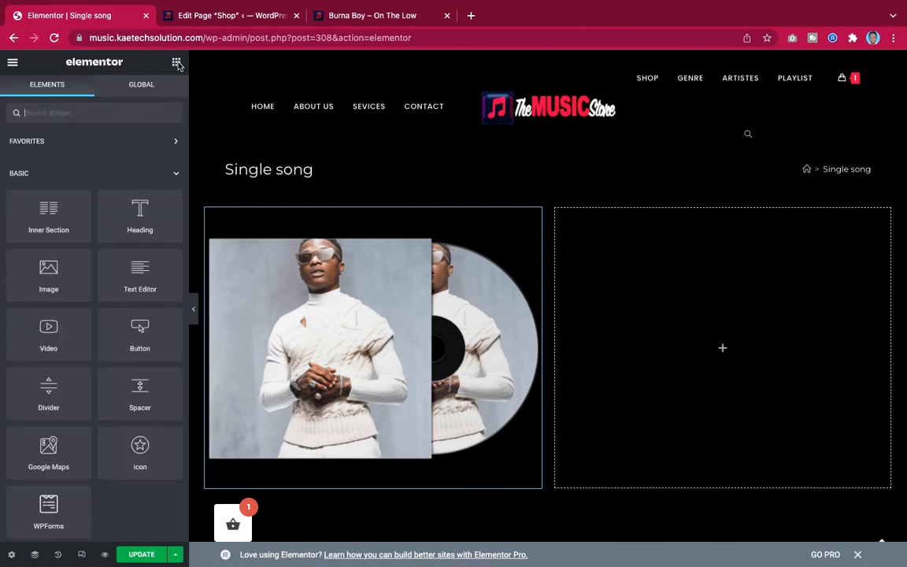
{"action": "left_click", "coordinate": [86, 116]}
{"action": "type", "text": "wl"}
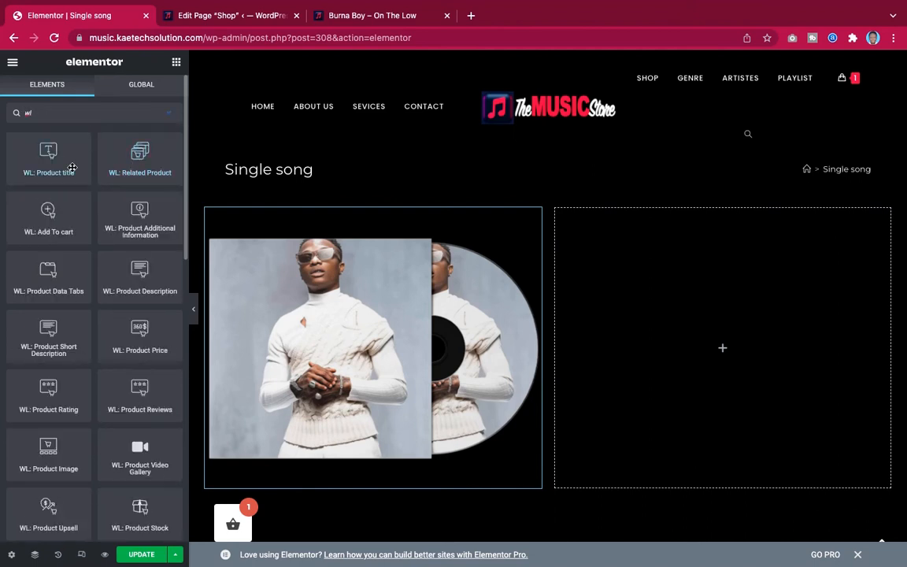
{"action": "left_click_drag", "start_coordinate": [47, 154], "coordinate": [653, 326]}
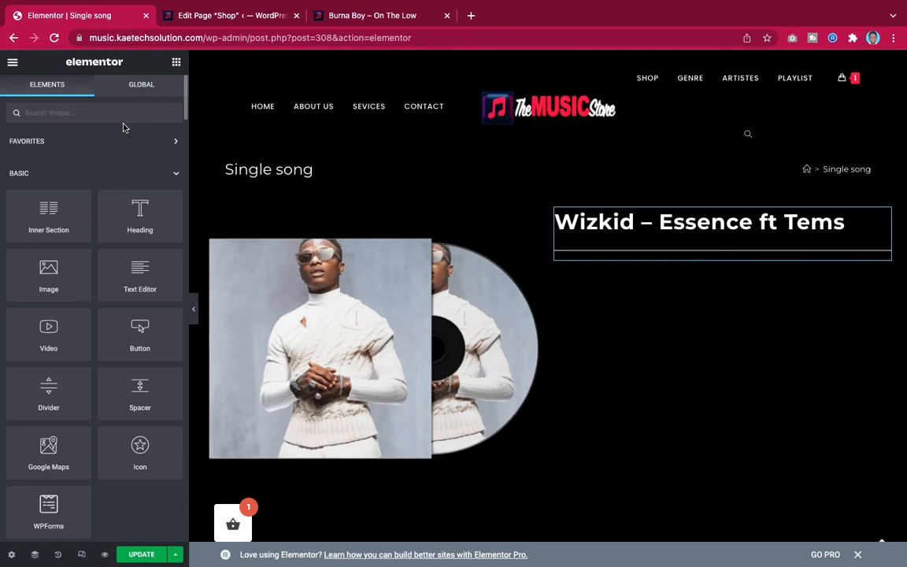
Find the WL widgets with "wl" and place WL: Product Rating below the product title in the second column.
{"action": "type", "text": "wl"}
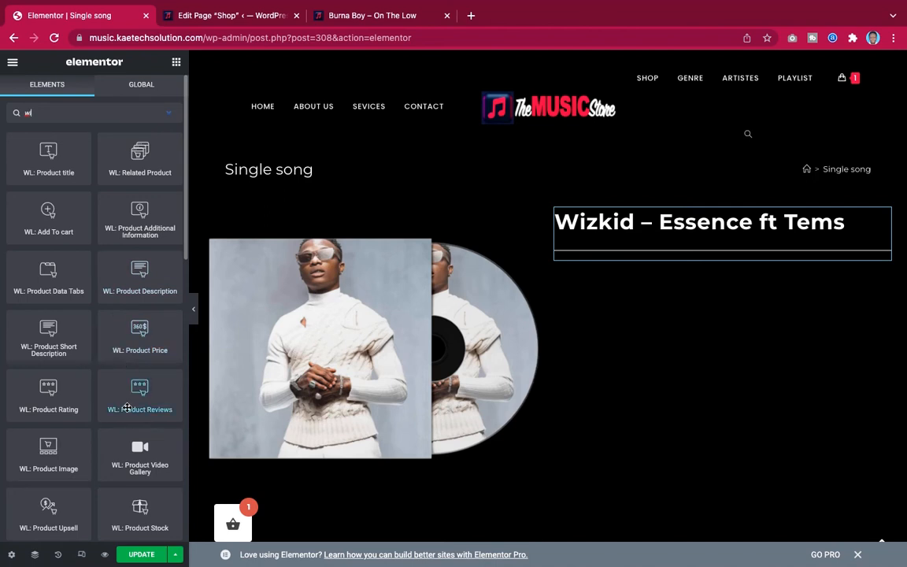
{"action": "scroll", "coordinate": [127, 407], "scroll_direction": "down", "scroll_amount": 2}
{"action": "scroll", "coordinate": [122, 404], "scroll_direction": "down", "scroll_amount": 1}
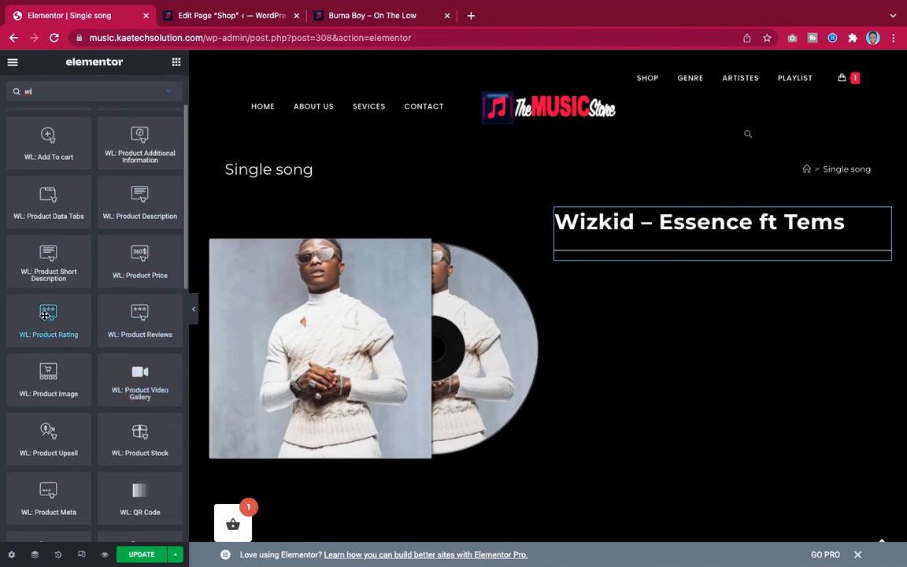
{"action": "left_click_drag", "start_coordinate": [46, 315], "coordinate": [685, 251]}
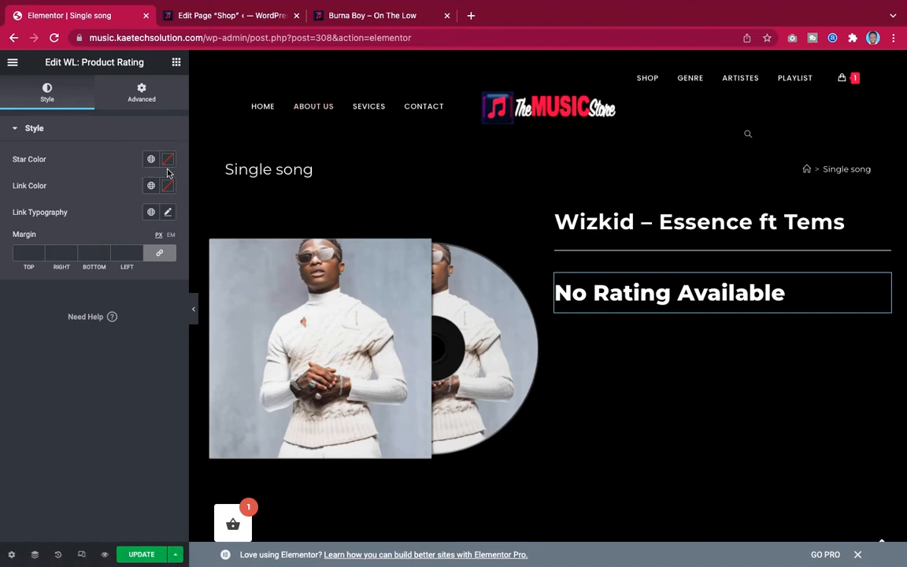
Set the product rating's link typography to Poppins, size 12 px and weight 500.
{"action": "left_click", "coordinate": [168, 213]}
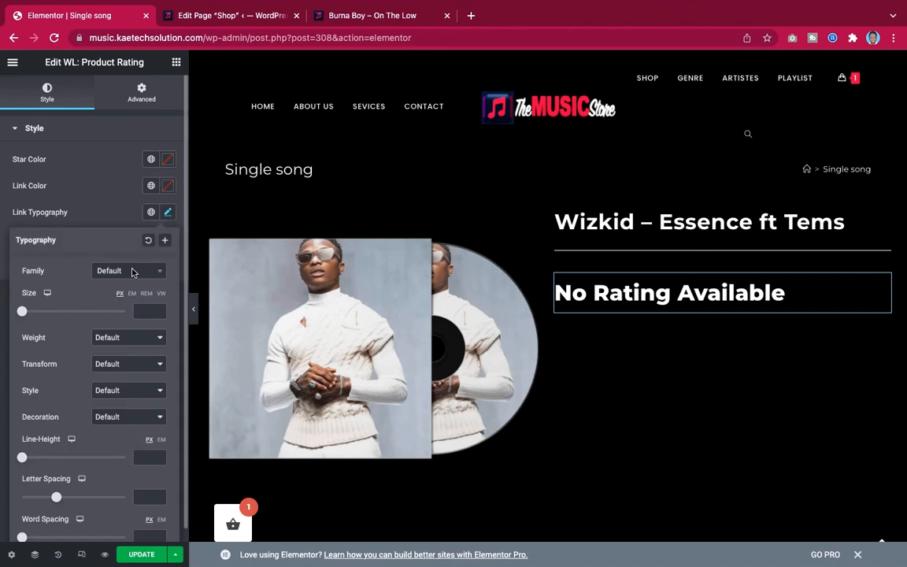
{"action": "left_click", "coordinate": [132, 272]}
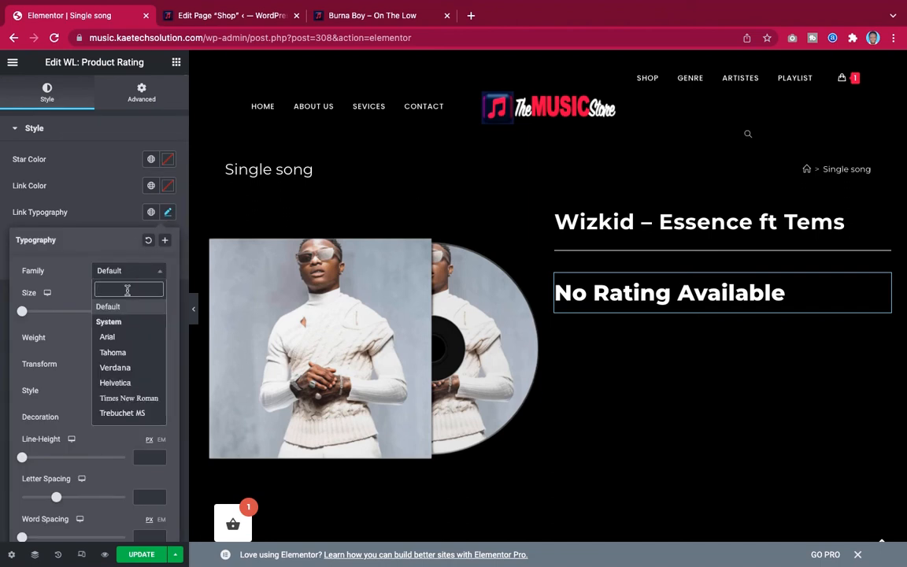
{"action": "type", "text": "pop"}
{"action": "left_click", "coordinate": [117, 340]}
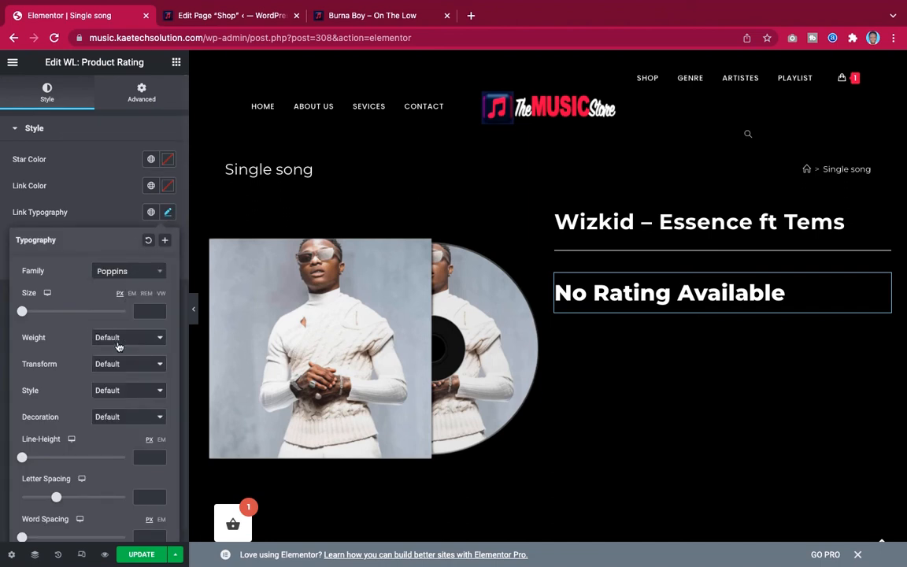
{"action": "left_click", "coordinate": [145, 314]}
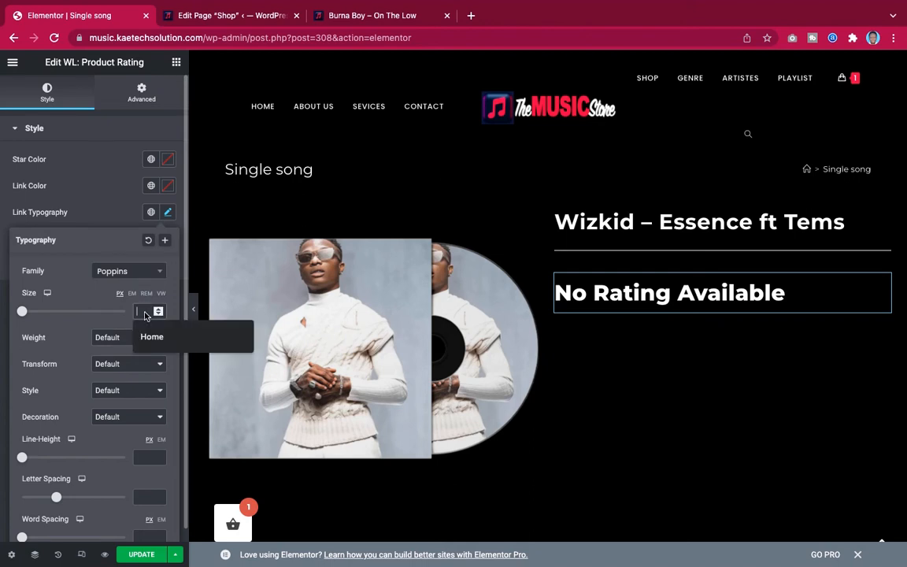
{"action": "type", "text": "12"}
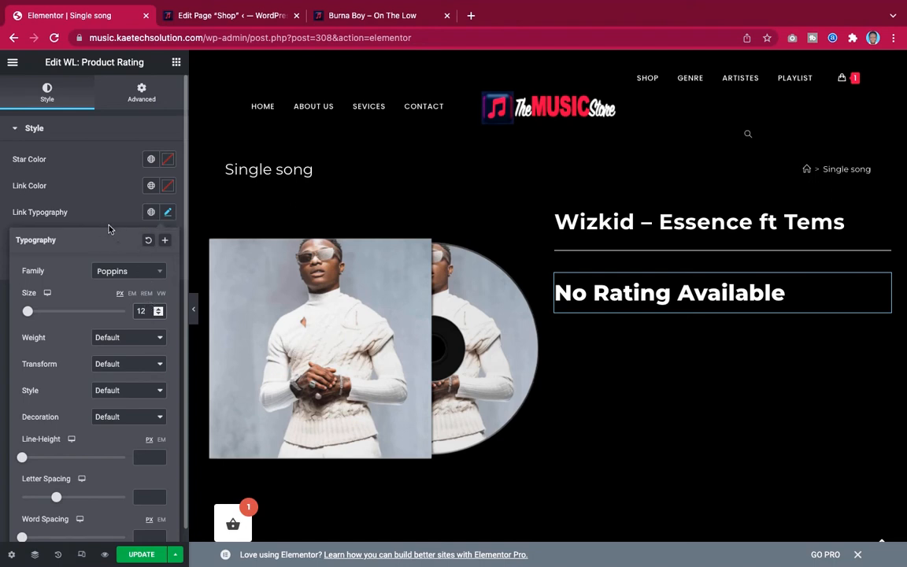
{"action": "left_click", "coordinate": [121, 338]}
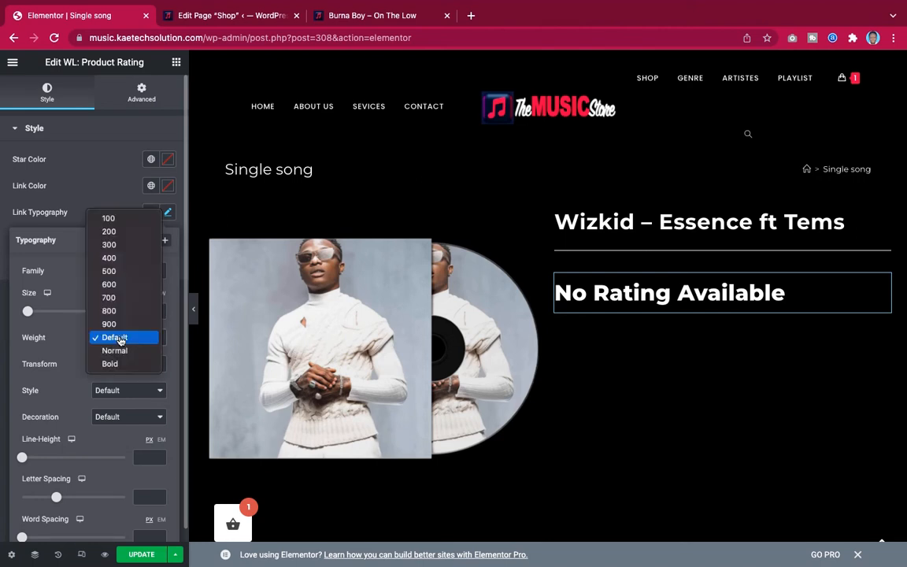
{"action": "left_click", "coordinate": [121, 271]}
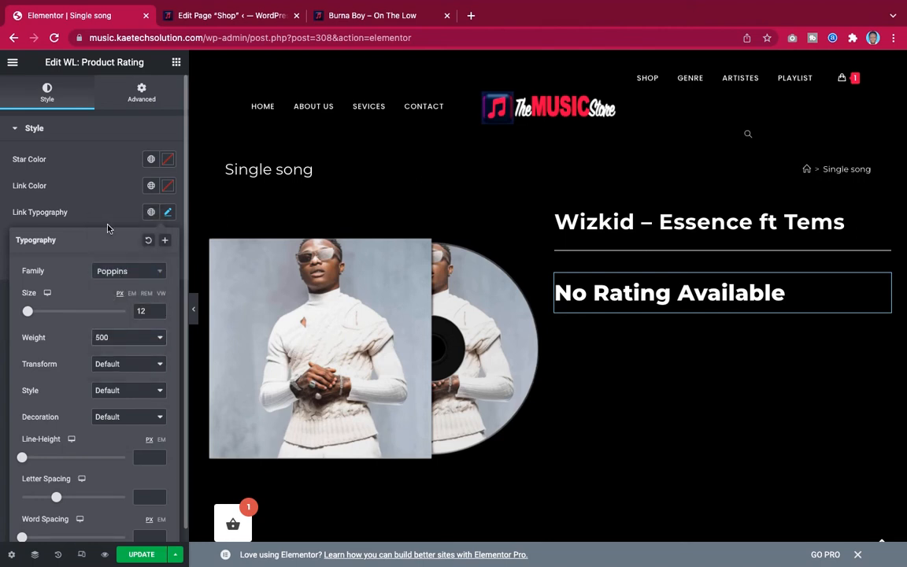
{"action": "left_click", "coordinate": [96, 202]}
Set the product rating's star color to a bright orange.
{"action": "left_click", "coordinate": [168, 160]}
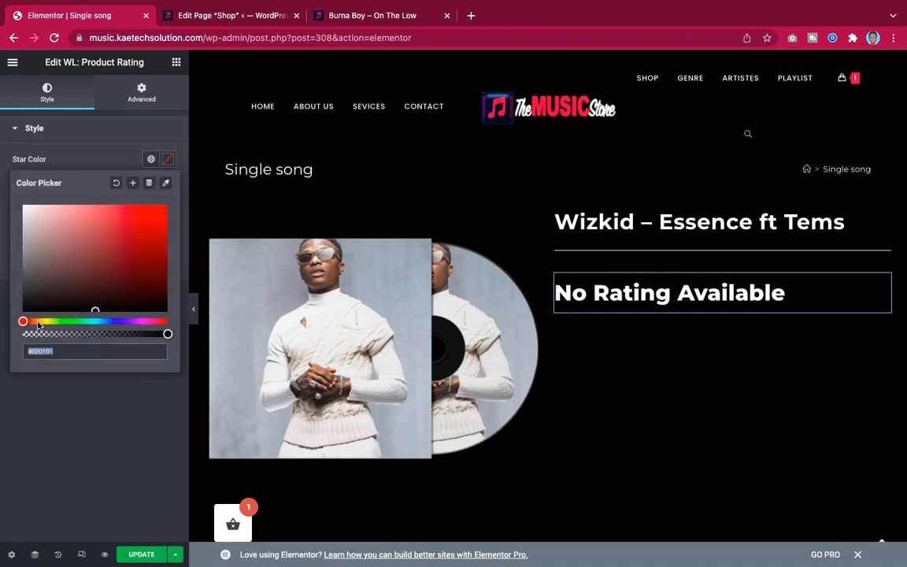
{"action": "left_click", "coordinate": [37, 322]}
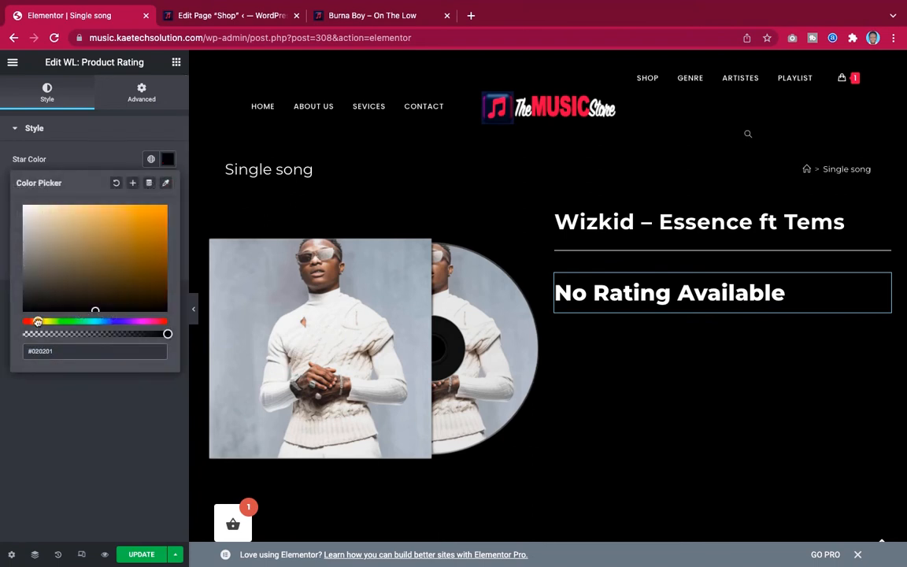
{"action": "left_click", "coordinate": [163, 211]}
{"action": "left_click", "coordinate": [86, 144]}
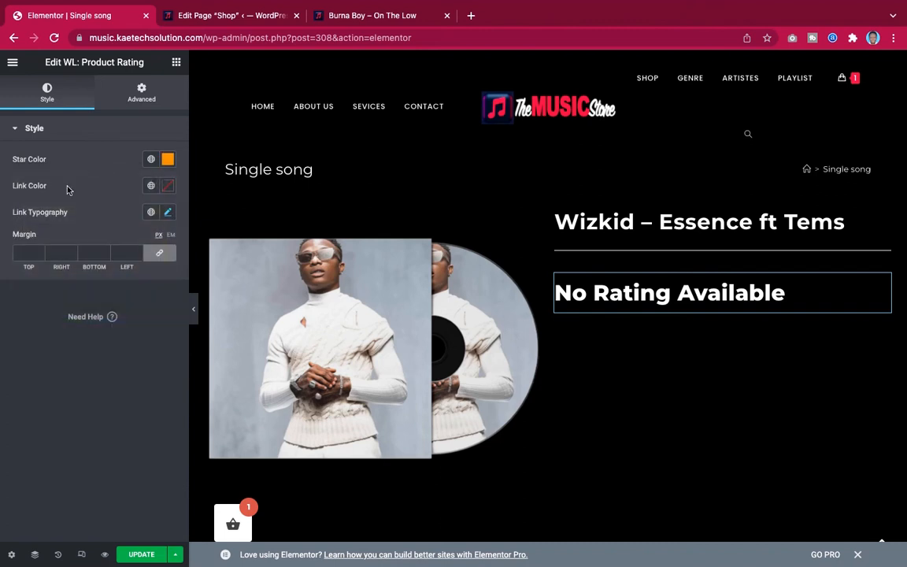
Set the product rating's link color to a light gray.
{"action": "left_click", "coordinate": [167, 187]}
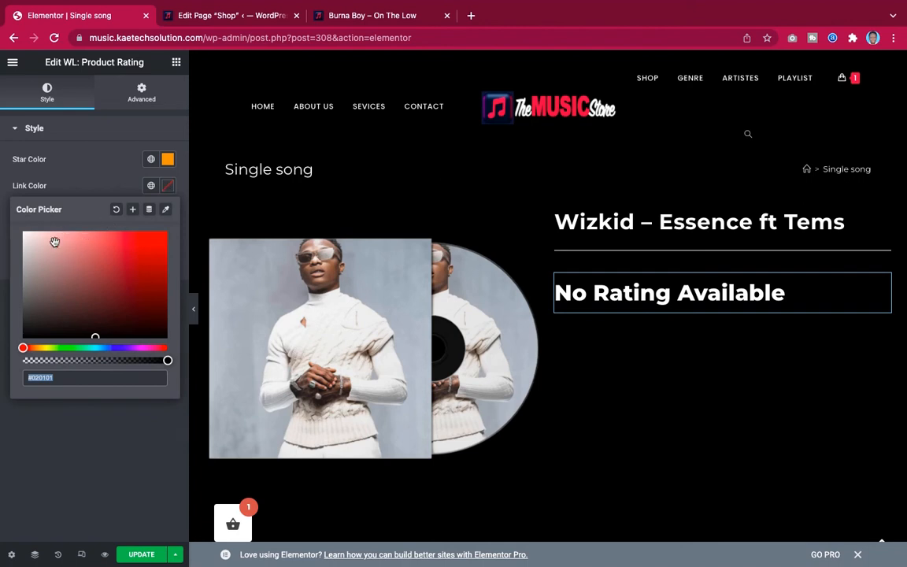
{"action": "type", "text": "#E6E4E4"}
{"action": "left_click", "coordinate": [25, 260]}
{"action": "left_click_drag", "start_coordinate": [25, 261], "coordinate": [23, 250]}
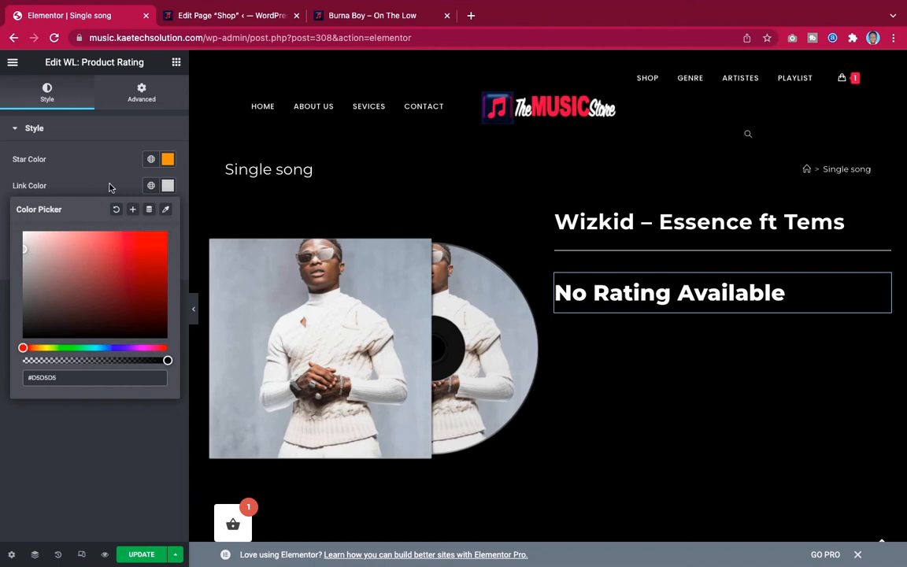
{"action": "left_click", "coordinate": [25, 259]}
{"action": "left_click", "coordinate": [120, 191]}
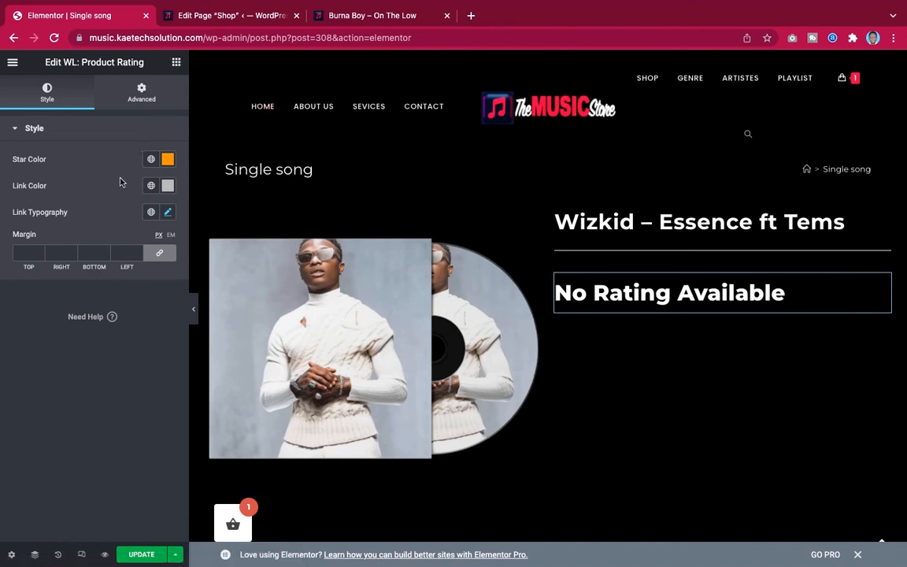
Find the WL widgets with "wl" and place WL: Add To cart below the product rating.
{"action": "left_click", "coordinate": [177, 63]}
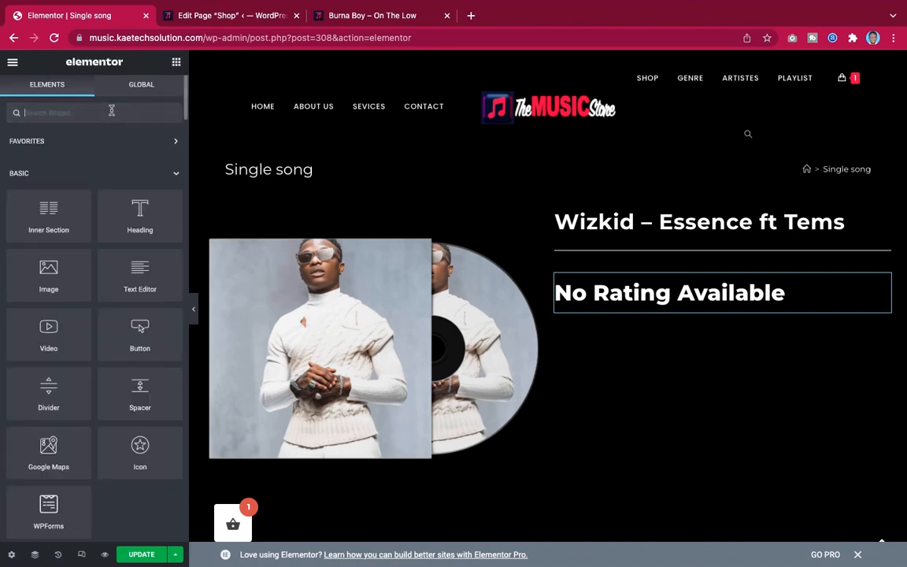
{"action": "type", "text": "wl"}
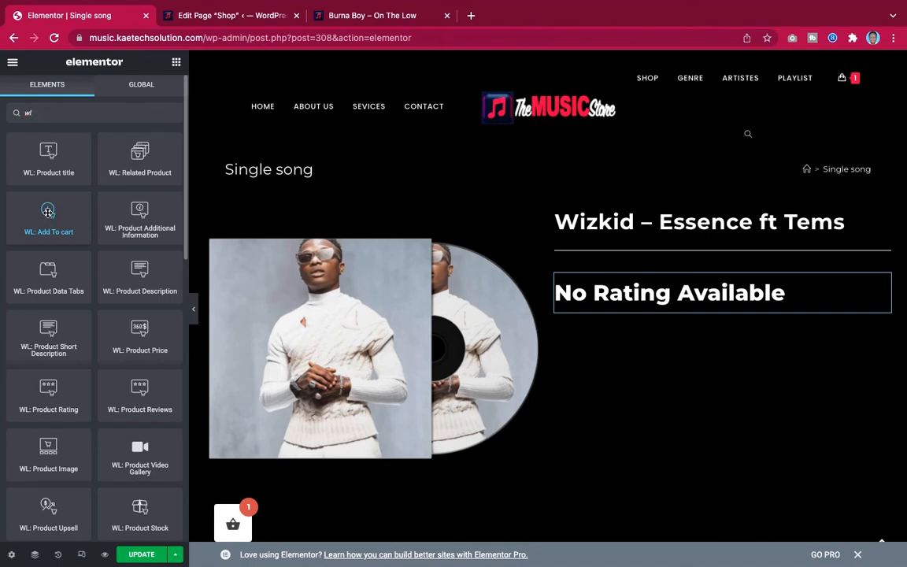
{"action": "left_click_drag", "start_coordinate": [49, 211], "coordinate": [670, 300]}
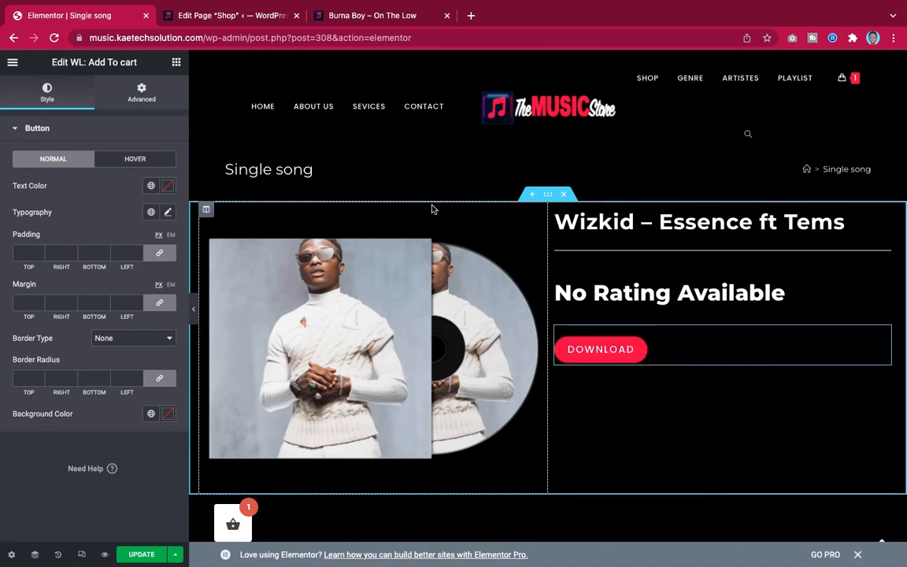
Find the WL widgets with "wl" and place WL: Product Price between the rating and the Download button.
{"action": "left_click", "coordinate": [177, 63]}
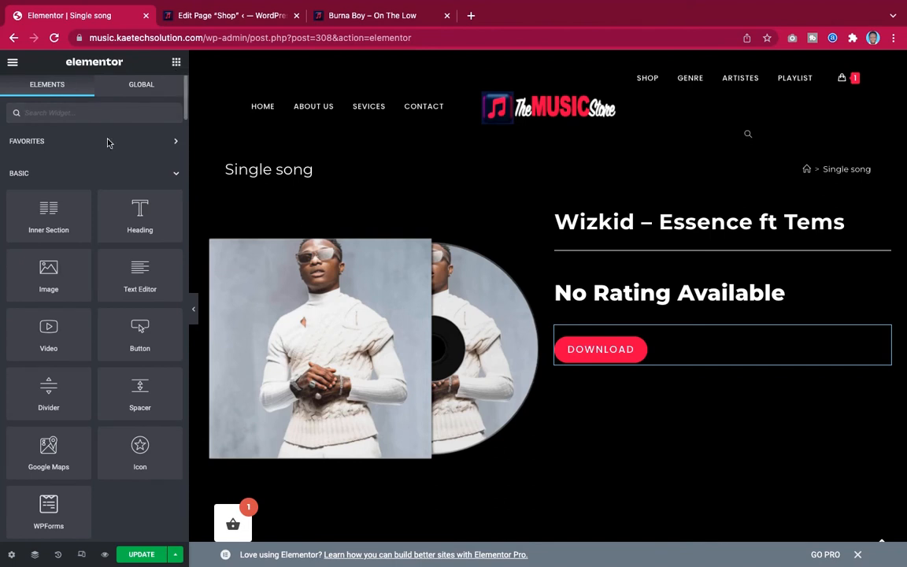
{"action": "type", "text": "wl"}
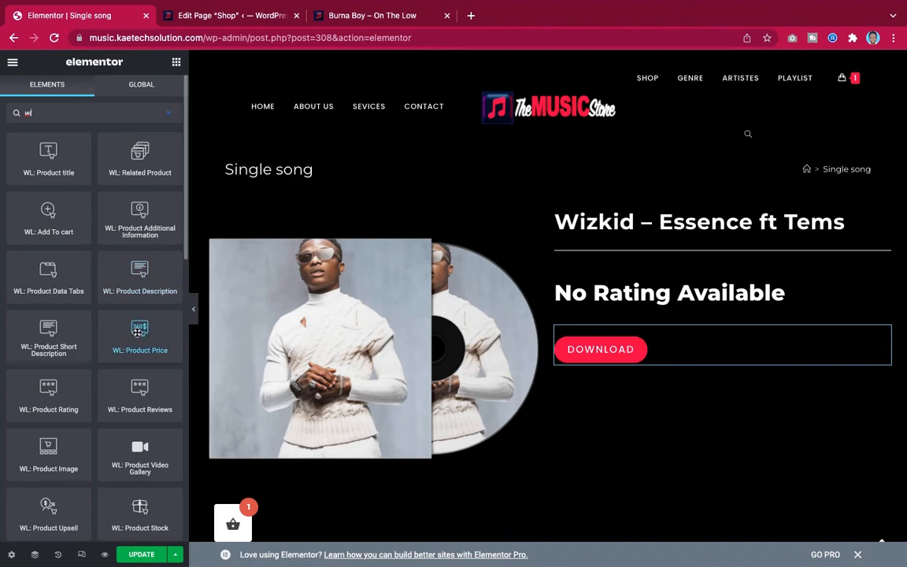
{"action": "left_click_drag", "start_coordinate": [138, 333], "coordinate": [671, 318]}
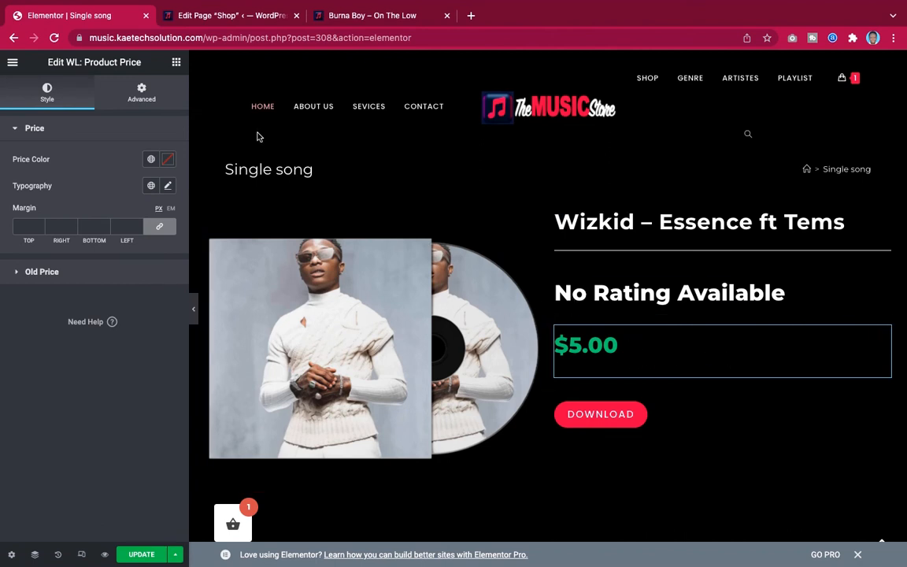
Set the product price's color to white, #FFFFFF.
{"action": "left_click", "coordinate": [169, 159]}
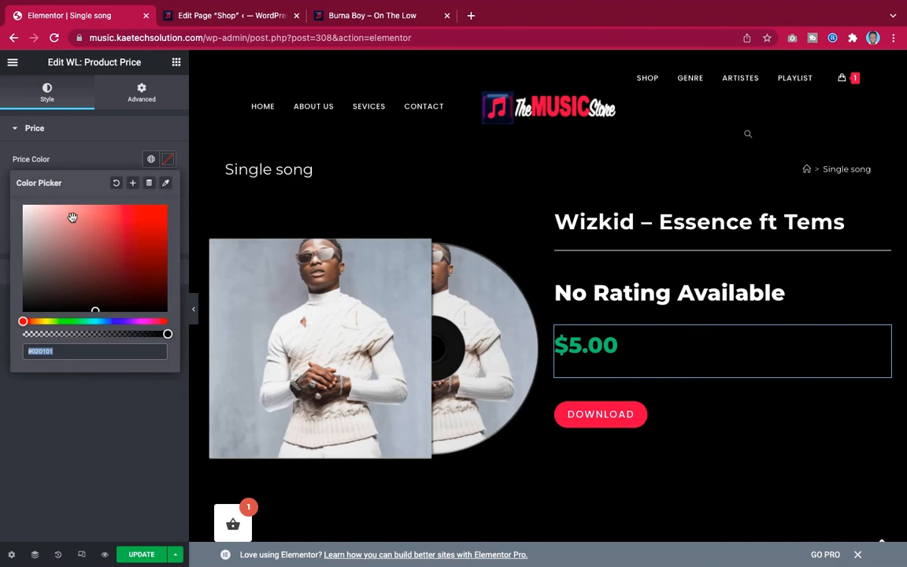
{"action": "type", "text": "#F2BABA"}
{"action": "left_click_drag", "start_coordinate": [60, 211], "coordinate": [17, 187]}
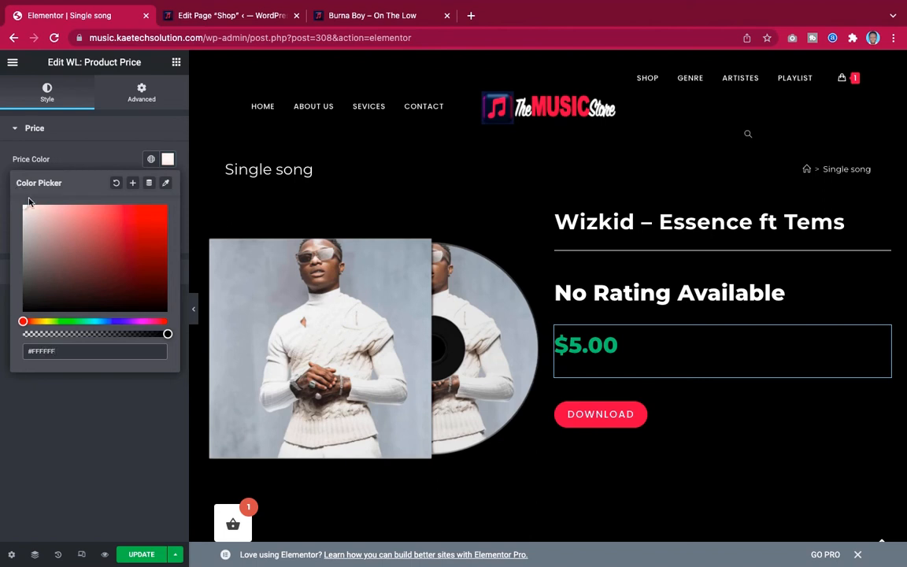
{"action": "left_click", "coordinate": [111, 160]}
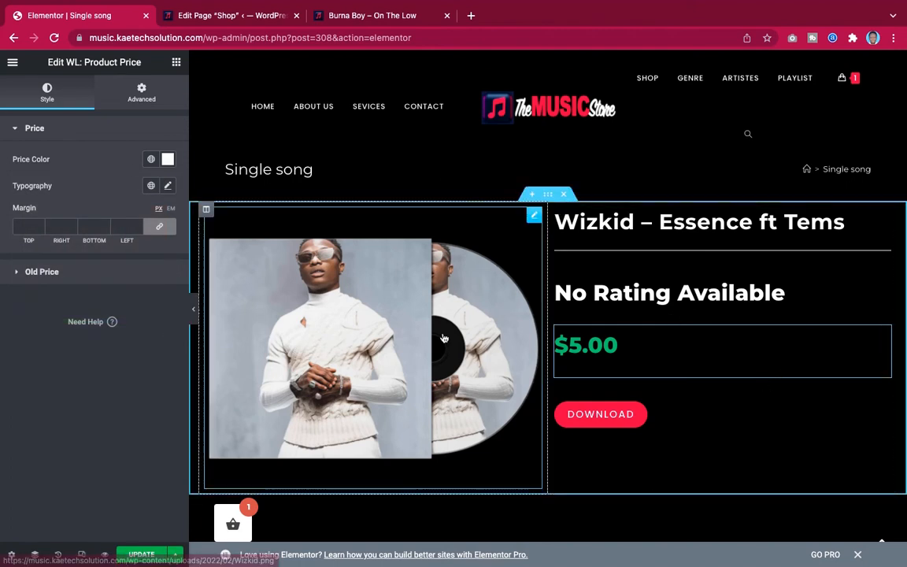
Set the Old Price color of the product price widget to a pale pink.
{"action": "left_click", "coordinate": [81, 271]}
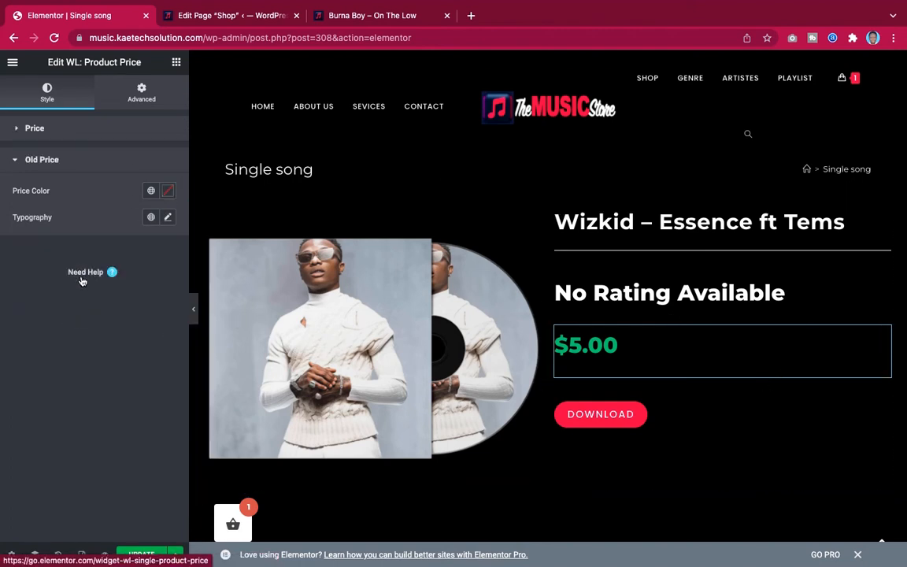
{"action": "left_click", "coordinate": [170, 194]}
{"action": "left_click", "coordinate": [48, 243]}
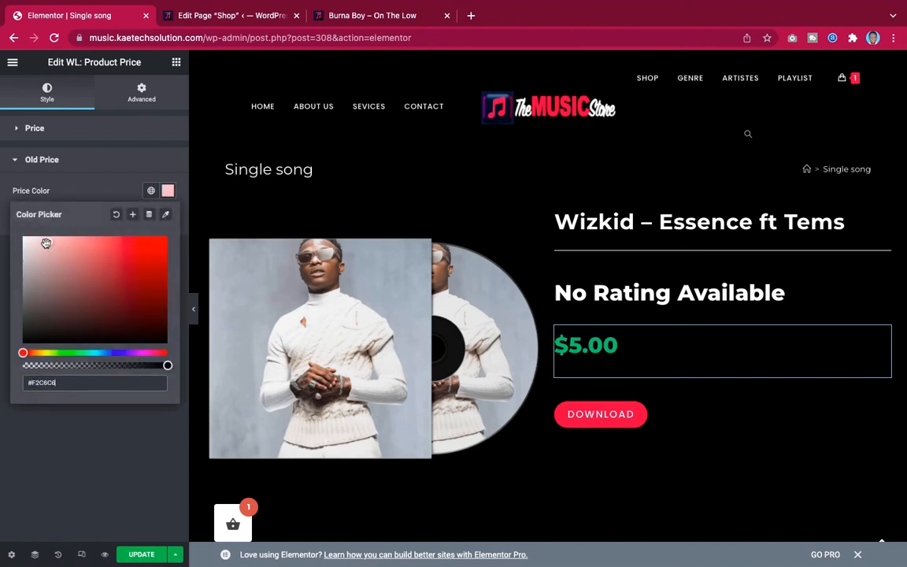
{"action": "left_click_drag", "start_coordinate": [46, 243], "coordinate": [17, 248]}
{"action": "left_click_drag", "start_coordinate": [19, 247], "coordinate": [49, 234]}
{"action": "left_click", "coordinate": [93, 195]}
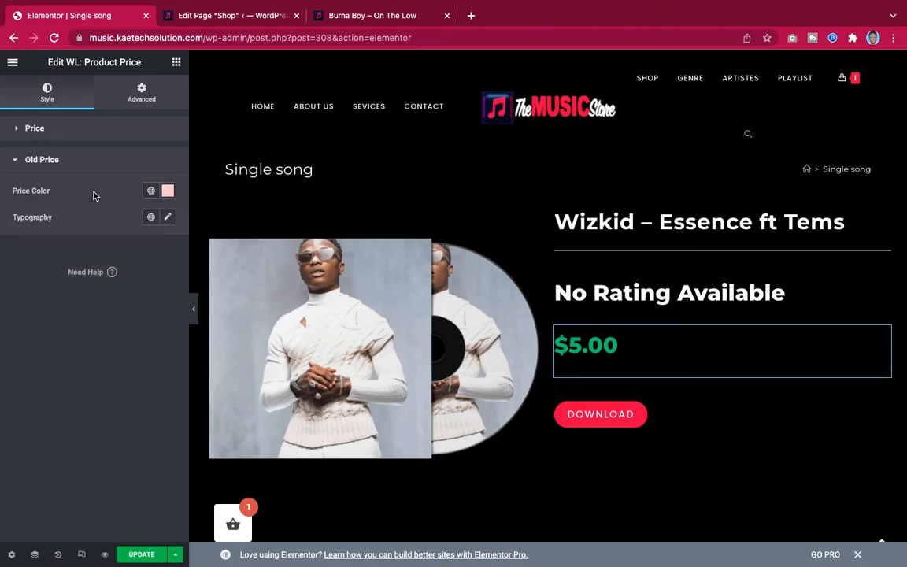
{"action": "left_click", "coordinate": [124, 129]}
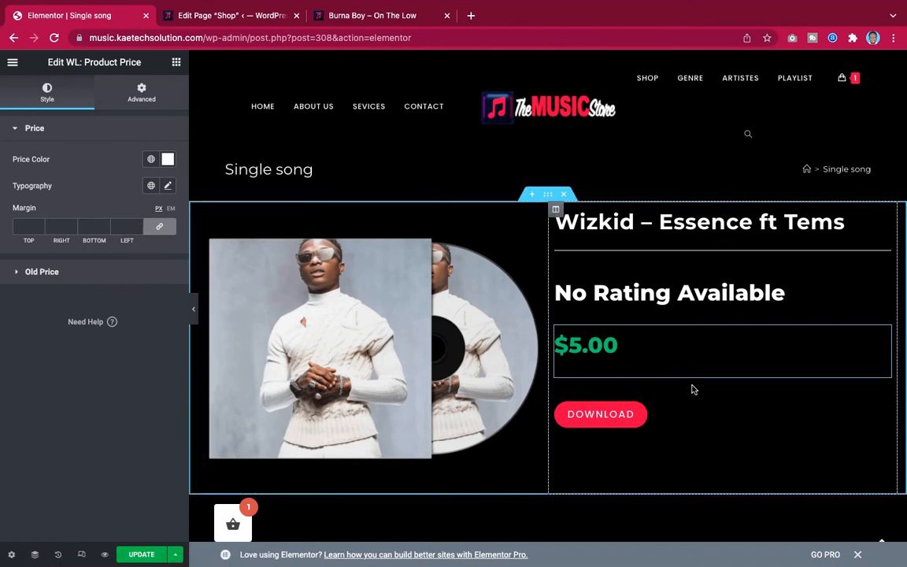
Add a second section with two equal columns below the product section.
{"action": "scroll", "coordinate": [693, 389], "scroll_direction": "down", "scroll_amount": 2}
{"action": "scroll", "coordinate": [660, 315], "scroll_direction": "up", "scroll_amount": 1}
{"action": "scroll", "coordinate": [660, 314], "scroll_direction": "down", "scroll_amount": 1}
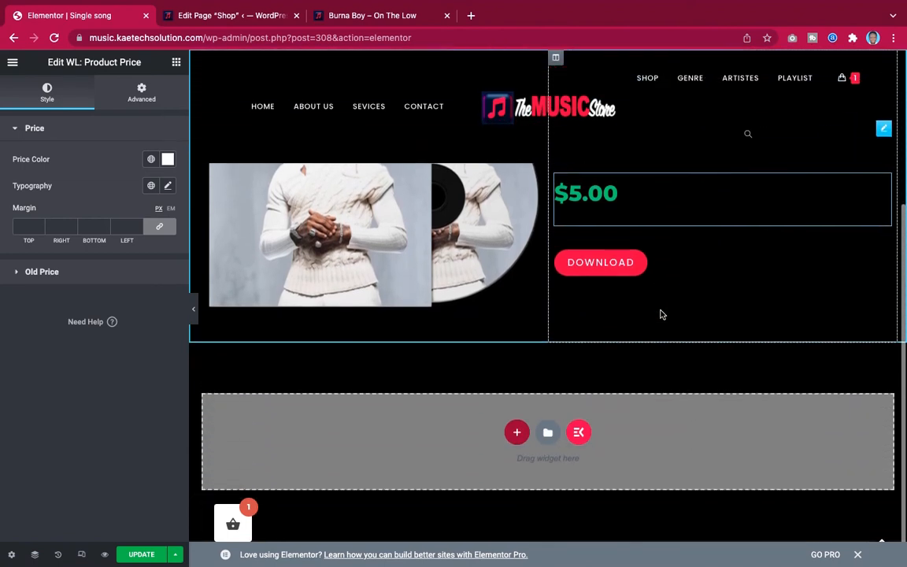
{"action": "left_click", "coordinate": [517, 435]}
{"action": "scroll", "coordinate": [567, 375], "scroll_direction": "down", "scroll_amount": 1}
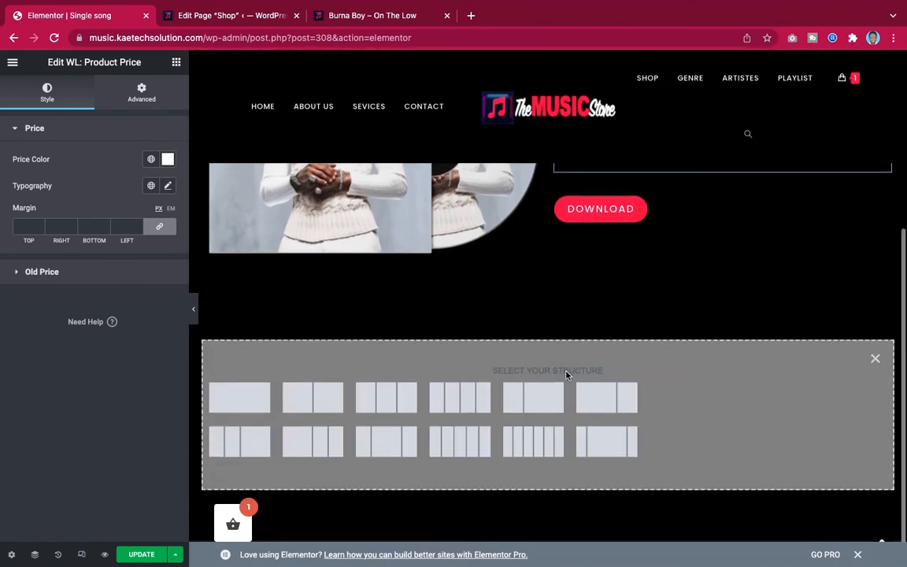
{"action": "left_click", "coordinate": [315, 414]}
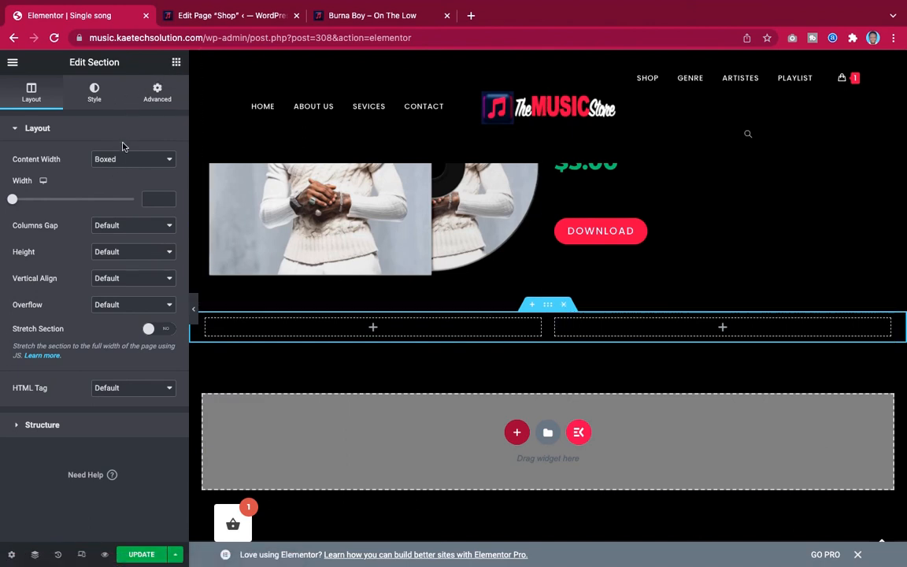
Find the WL widgets with "wl" and place WL: Product Description in the first column of the new section.
{"action": "left_click", "coordinate": [176, 62]}
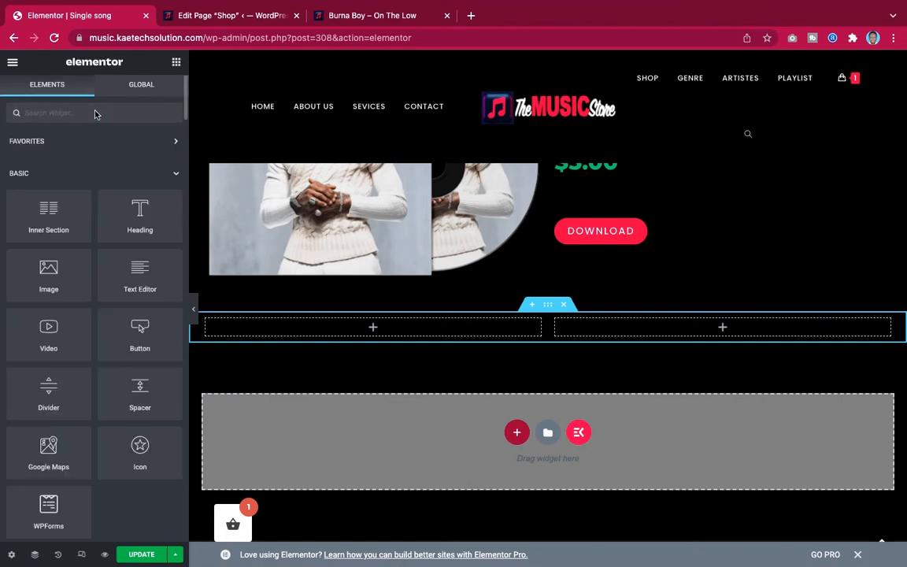
{"action": "type", "text": "wl"}
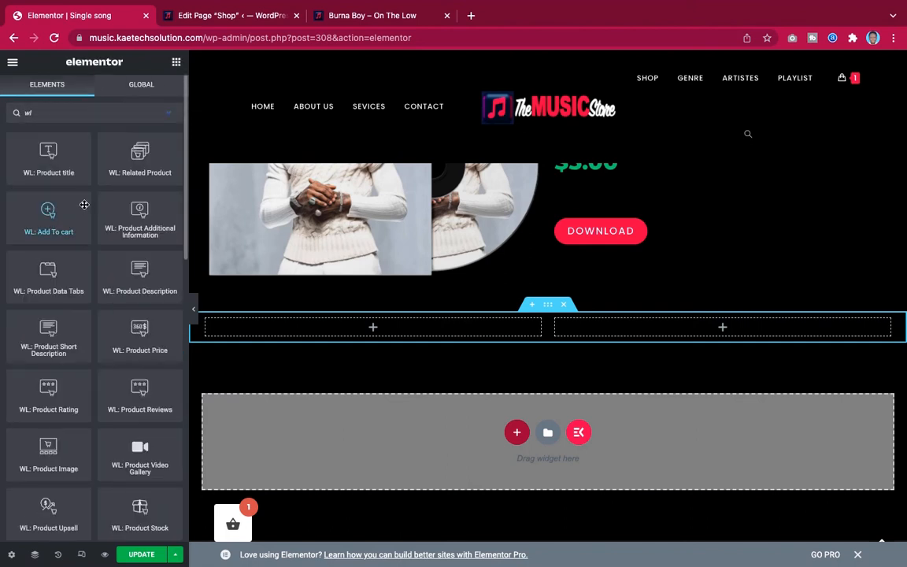
{"action": "scroll", "coordinate": [108, 259], "scroll_direction": "down", "scroll_amount": 2}
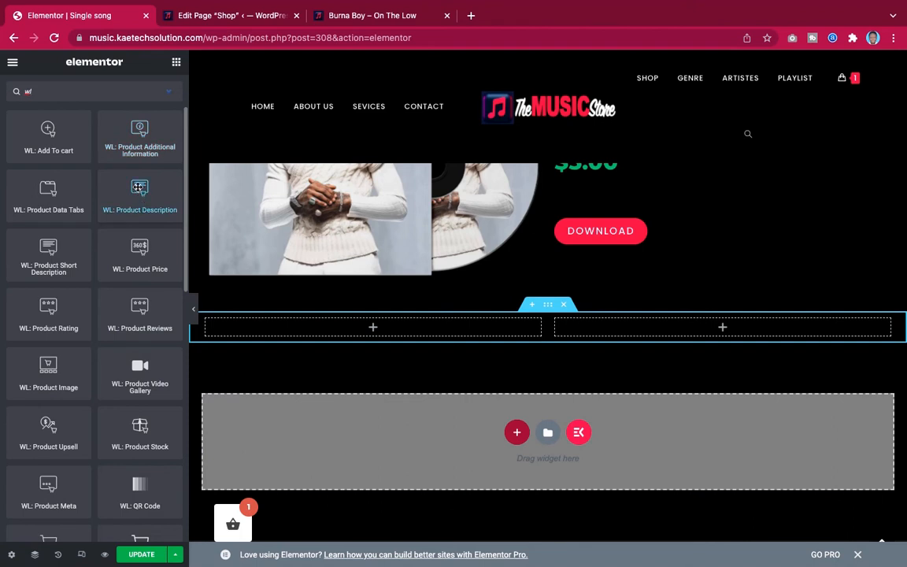
{"action": "left_click_drag", "start_coordinate": [138, 188], "coordinate": [364, 328]}
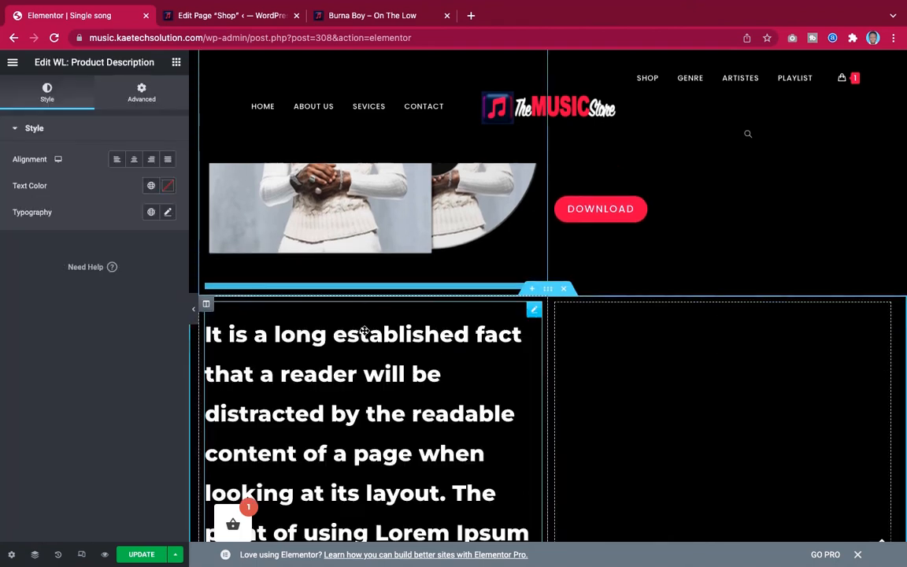
{"action": "scroll", "coordinate": [420, 398], "scroll_direction": "down", "scroll_amount": 10}
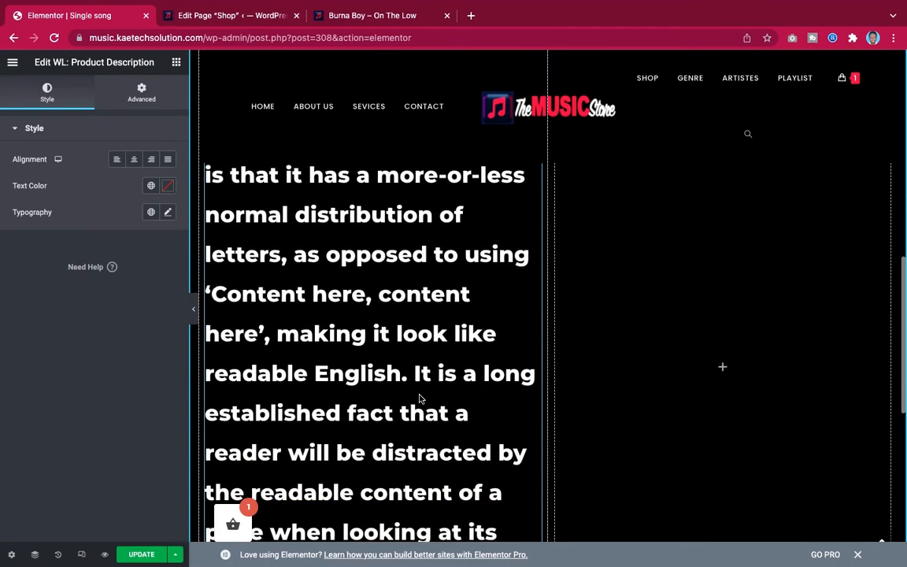
{"action": "scroll", "coordinate": [420, 396], "scroll_direction": "up", "scroll_amount": 10}
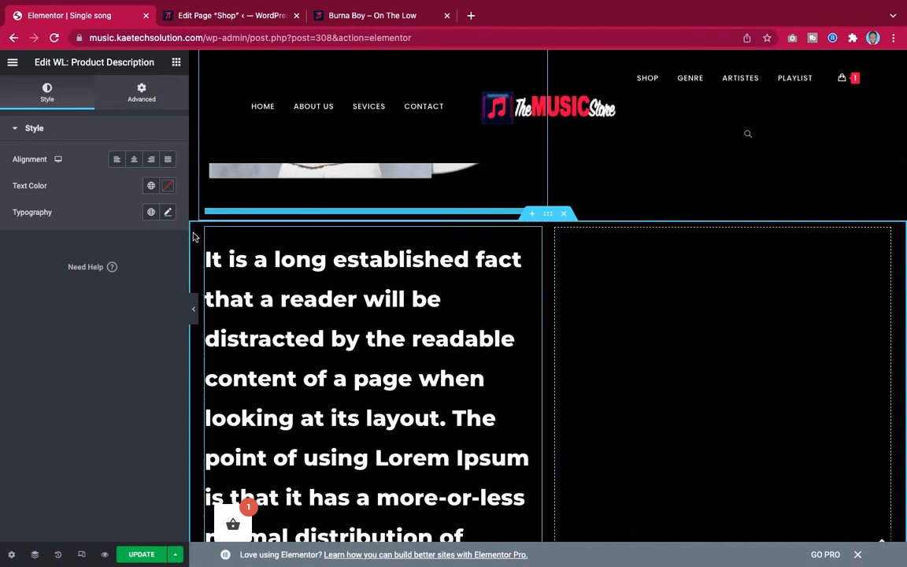
Set the product description's typography to Poppins, size 16 px, weight 500.
{"action": "left_click", "coordinate": [167, 213]}
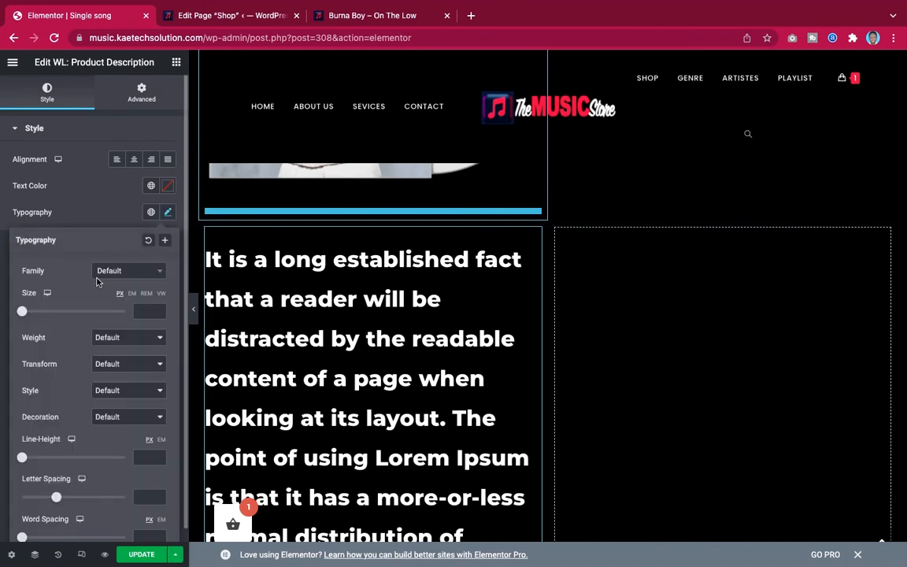
{"action": "left_click", "coordinate": [127, 273]}
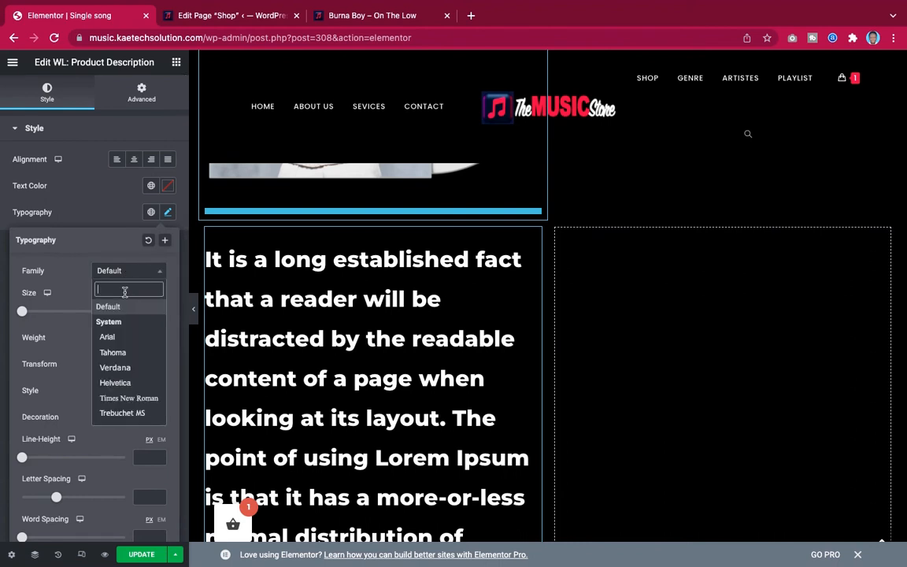
{"action": "type", "text": "pop"}
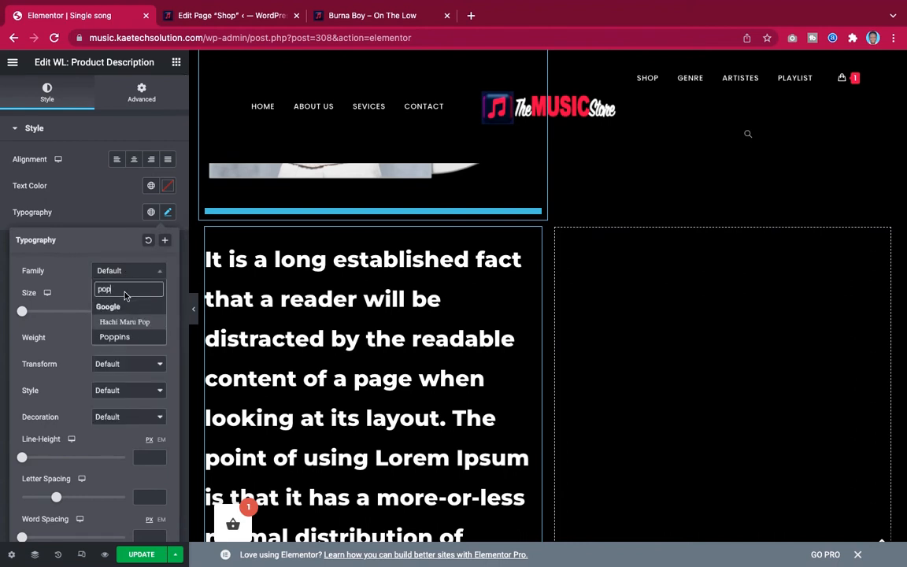
{"action": "left_click", "coordinate": [115, 337]}
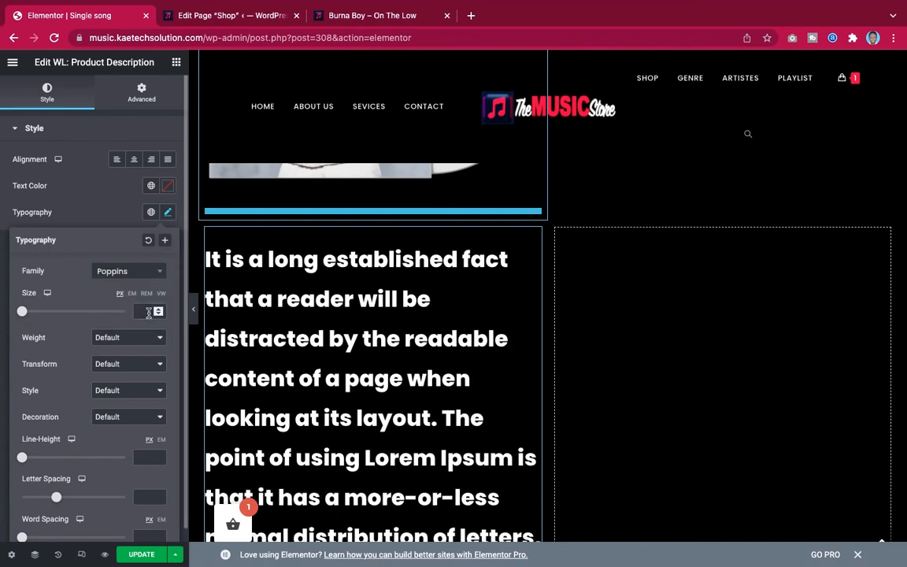
{"action": "type", "text": "12"}
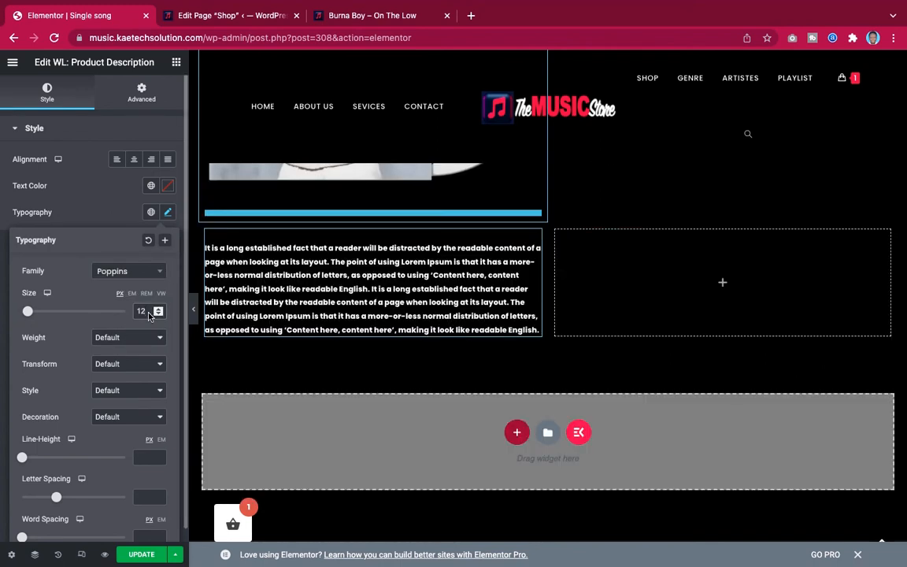
{"action": "key", "text": "BackSpace"}
{"action": "type", "text": "6"}
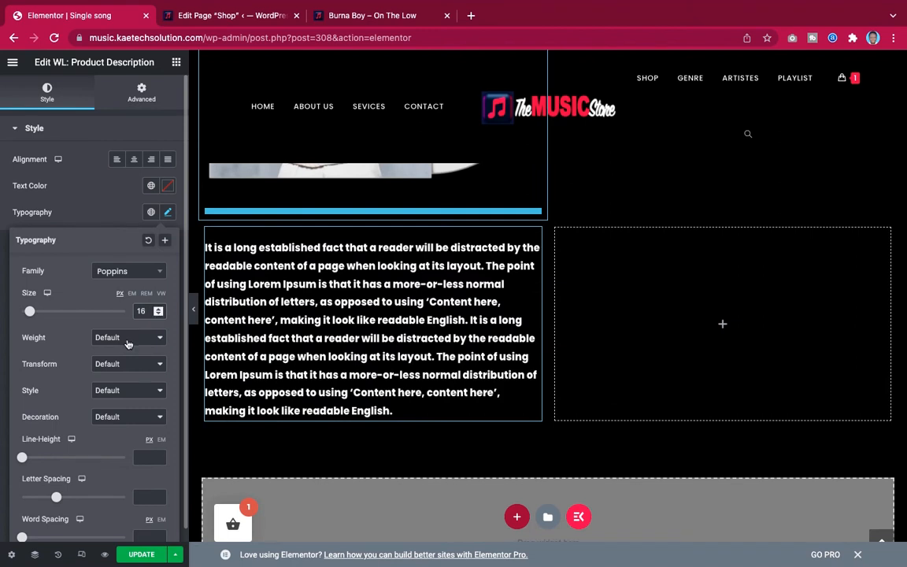
{"action": "left_click", "coordinate": [126, 338]}
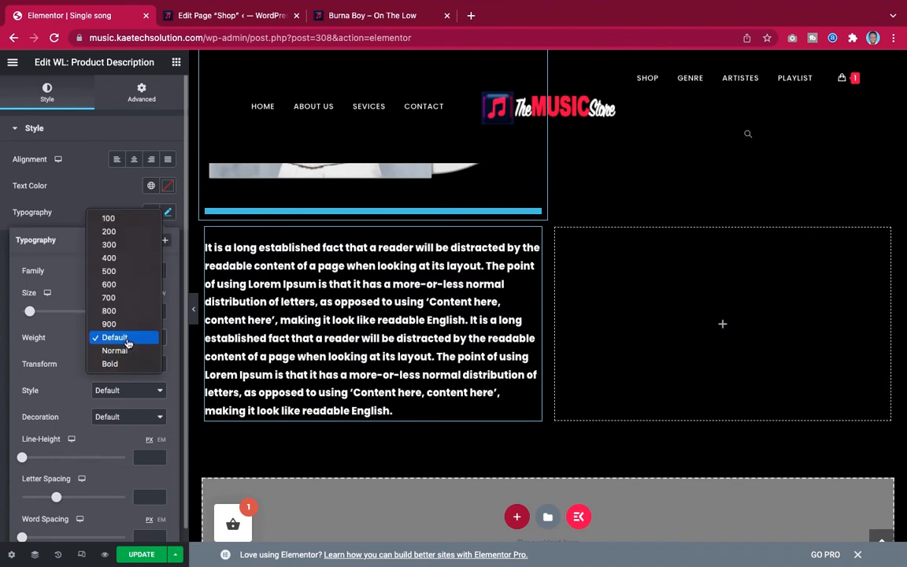
{"action": "left_click", "coordinate": [130, 273]}
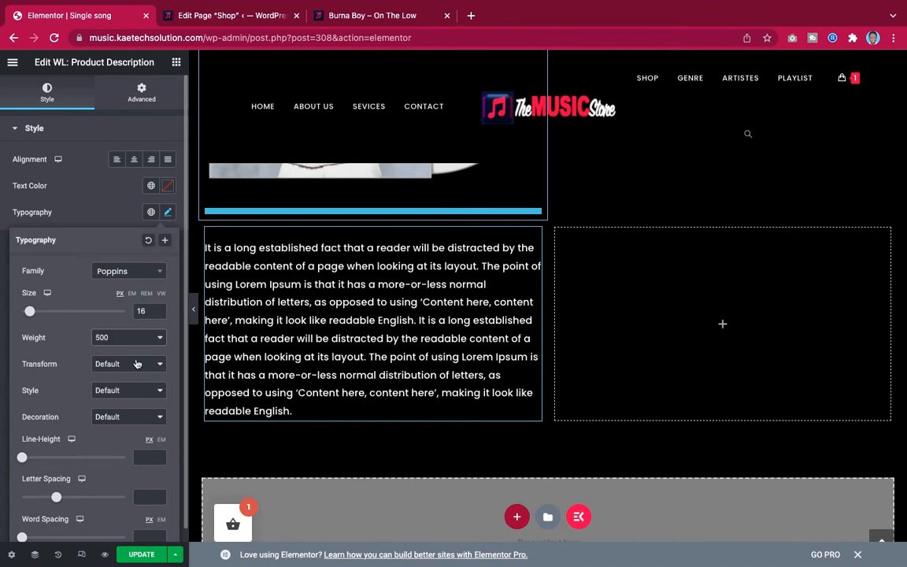
Preview the template at full width and examine the layout of the product section and the description below it.
{"action": "left_click", "coordinate": [193, 309]}
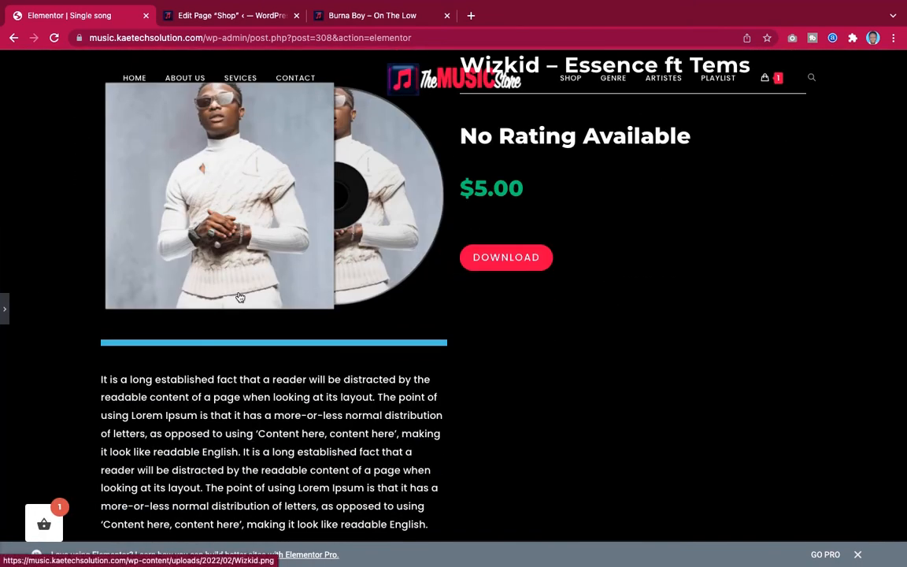
{"action": "scroll", "coordinate": [277, 208], "scroll_direction": "up", "scroll_amount": 2}
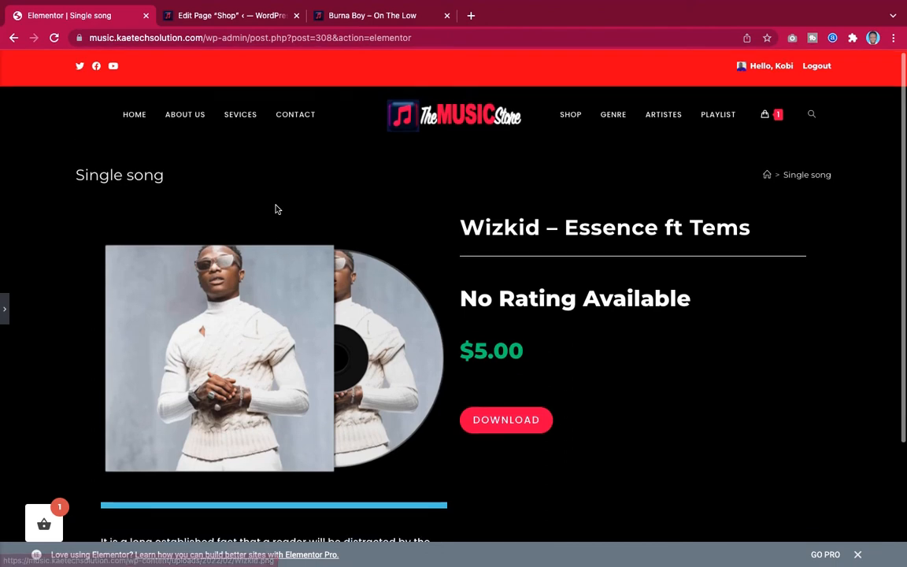
{"action": "scroll", "coordinate": [278, 209], "scroll_direction": "down", "scroll_amount": 1}
{"action": "left_click", "coordinate": [4, 310]}
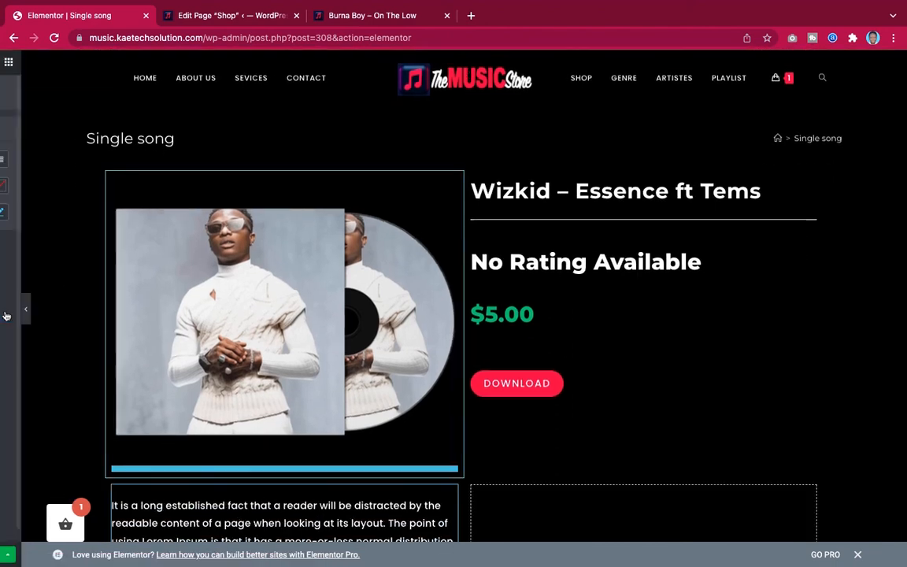
{"action": "scroll", "coordinate": [553, 297], "scroll_direction": "down", "scroll_amount": 1}
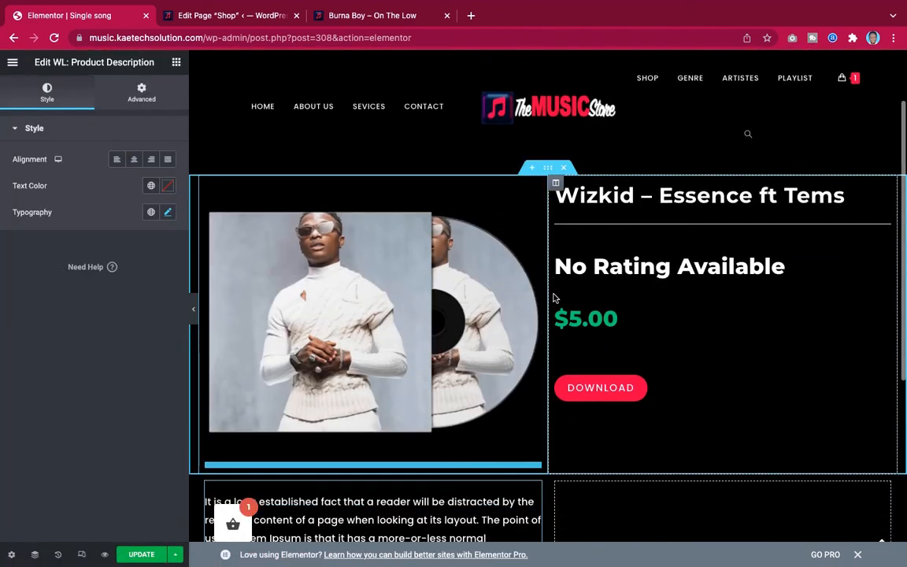
{"action": "scroll", "coordinate": [553, 297], "scroll_direction": "up", "scroll_amount": 2}
{"action": "scroll", "coordinate": [554, 297], "scroll_direction": "down", "scroll_amount": 5}
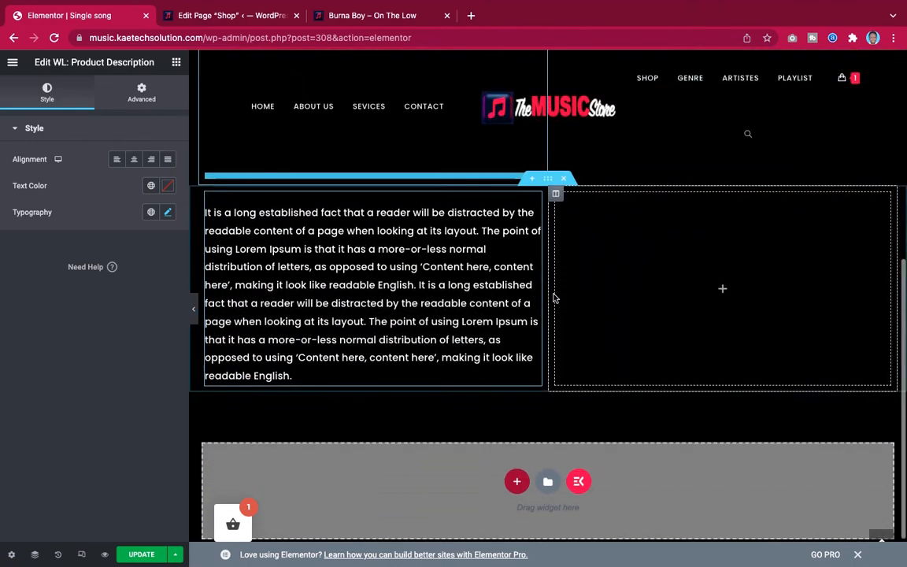
{"action": "scroll", "coordinate": [554, 296], "scroll_direction": "up", "scroll_amount": 1}
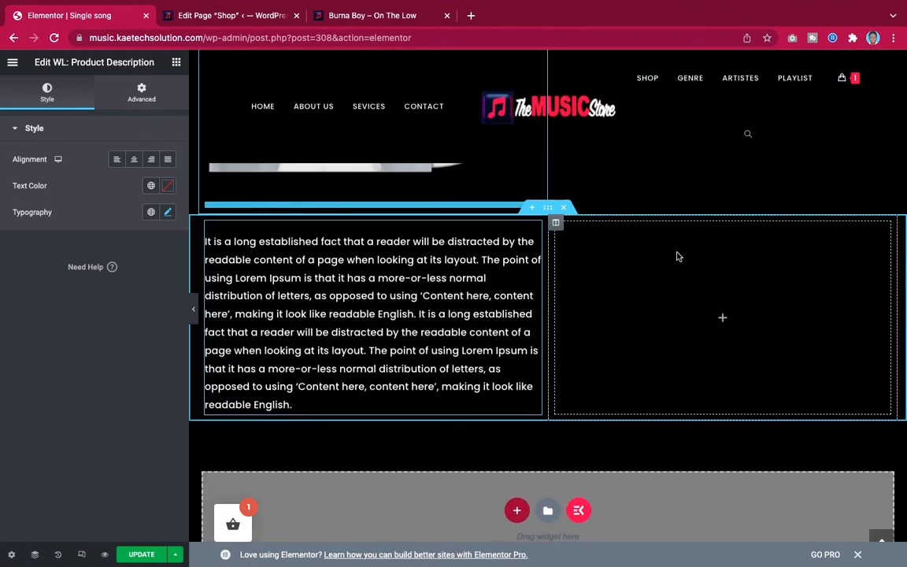
{"action": "scroll", "coordinate": [678, 257], "scroll_direction": "up", "scroll_amount": 3}
{"action": "scroll", "coordinate": [678, 257], "scroll_direction": "down", "scroll_amount": 2}
{"action": "scroll", "coordinate": [678, 257], "scroll_direction": "up", "scroll_amount": 3}
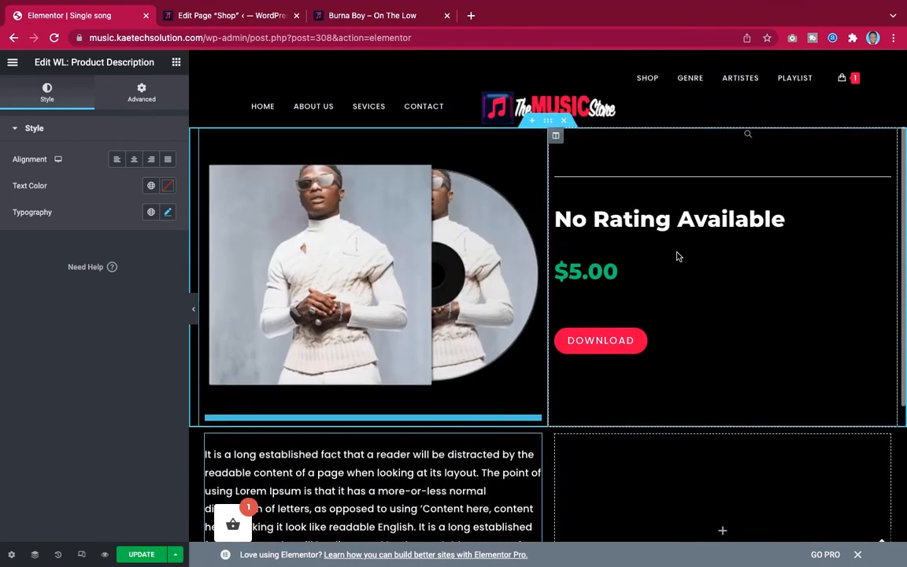
{"action": "scroll", "coordinate": [678, 256], "scroll_direction": "down", "scroll_amount": 3}
{"action": "scroll", "coordinate": [677, 256], "scroll_direction": "down", "scroll_amount": 1}
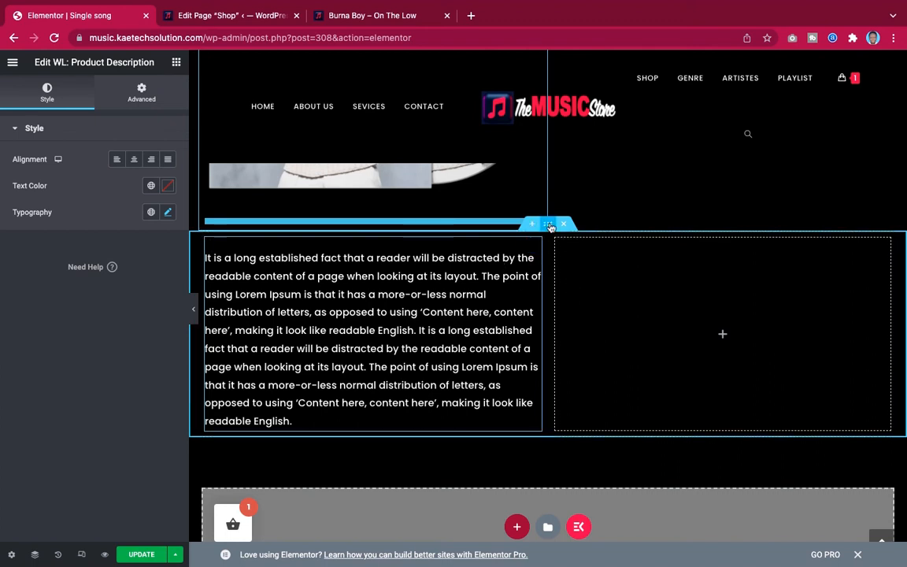
Find the WL widgets with "wl" and place WL: Related Product in the empty column beside the description.
{"action": "left_click", "coordinate": [178, 63]}
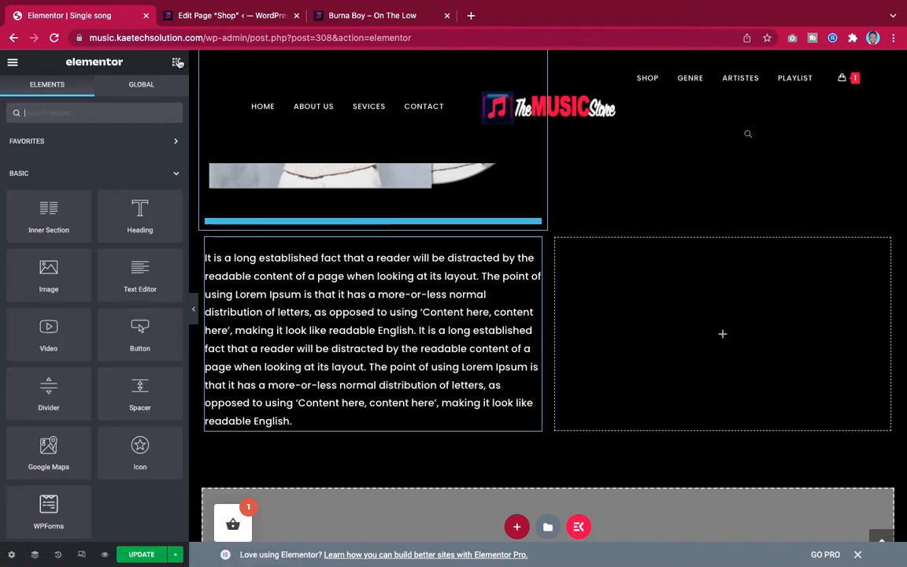
{"action": "type", "text": "wl"}
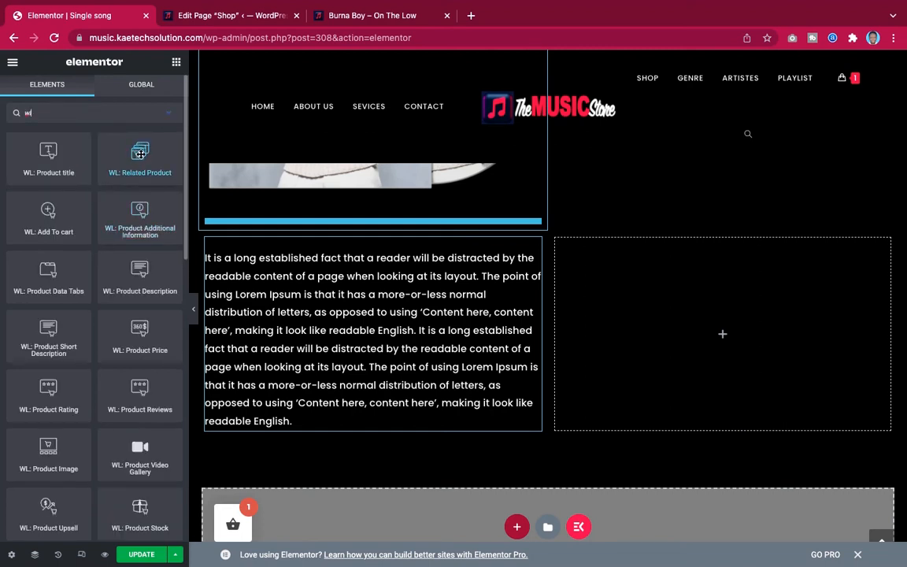
{"action": "left_click_drag", "start_coordinate": [139, 157], "coordinate": [705, 331]}
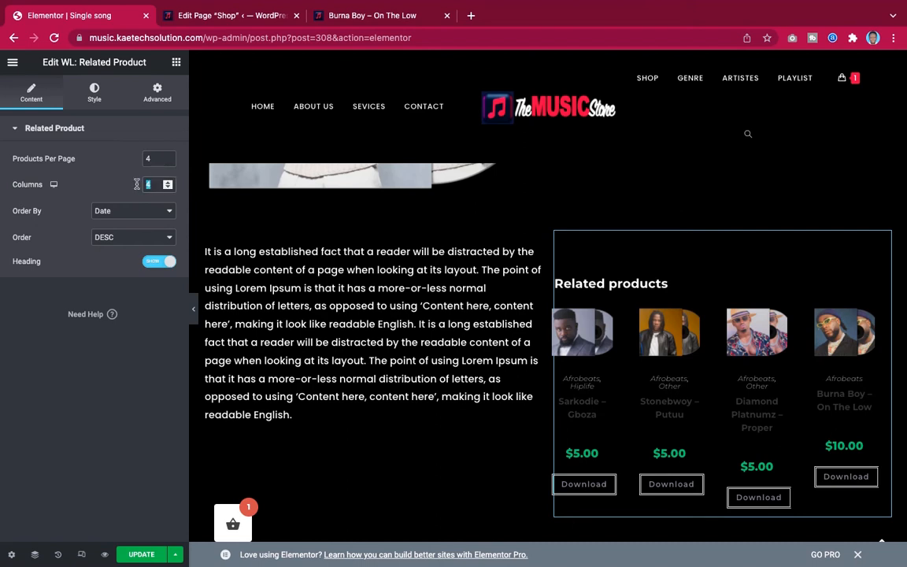
Set the related products widget to 3 columns and 3 products per page.
{"action": "type", "text": "1"}
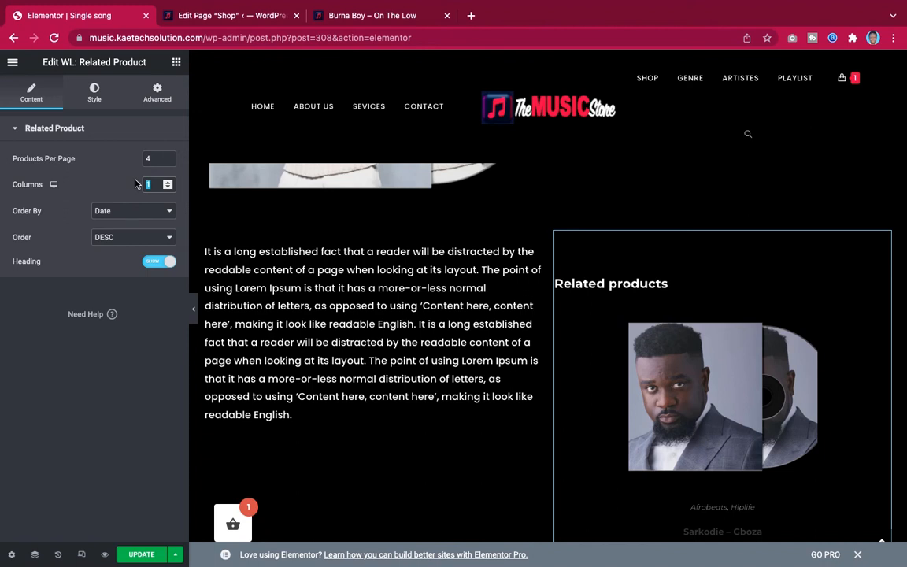
{"action": "type", "text": "3"}
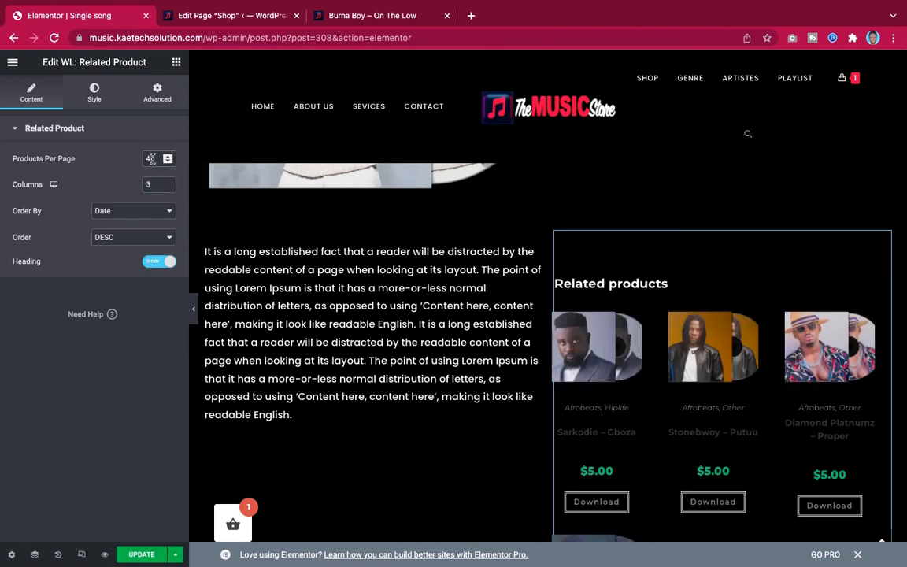
{"action": "type", "text": "3"}
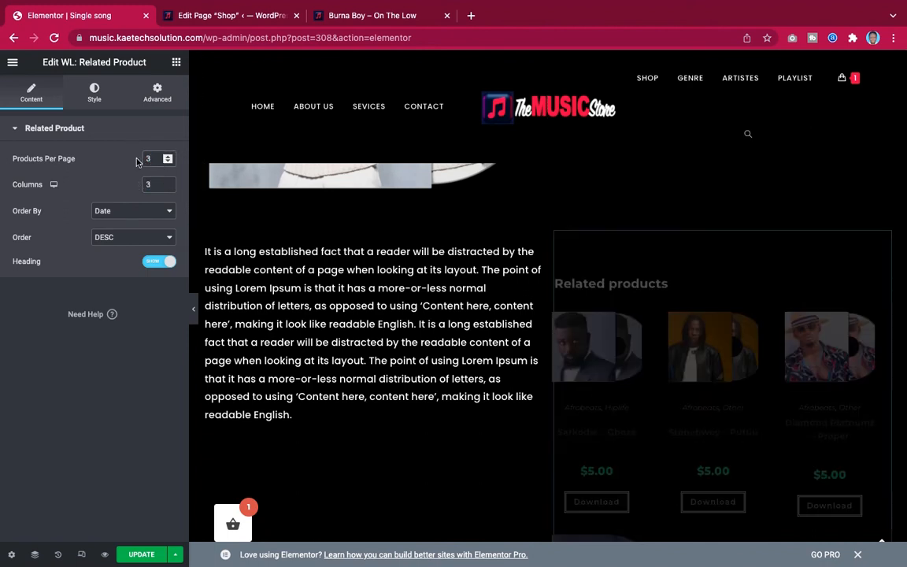
{"action": "scroll", "coordinate": [756, 388], "scroll_direction": "down", "scroll_amount": 2}
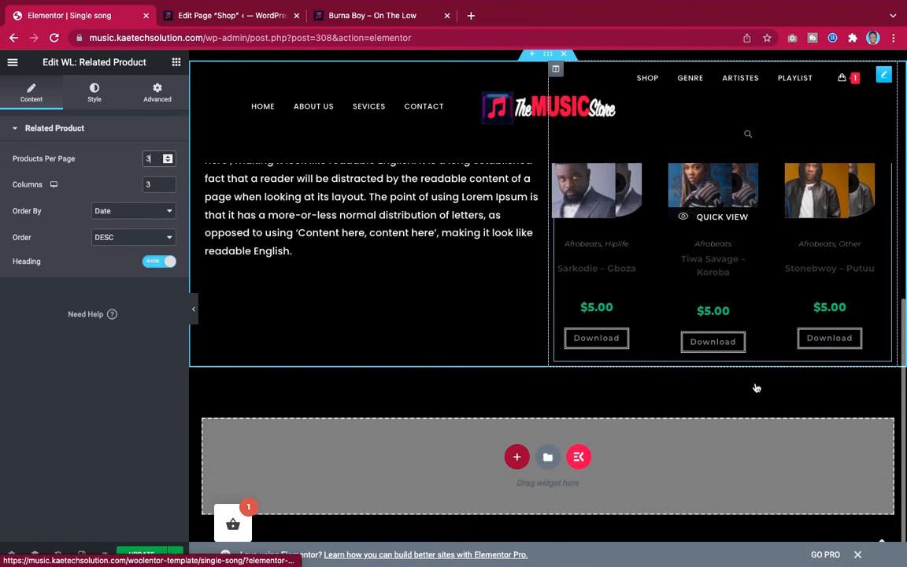
{"action": "scroll", "coordinate": [756, 388], "scroll_direction": "up", "scroll_amount": 2}
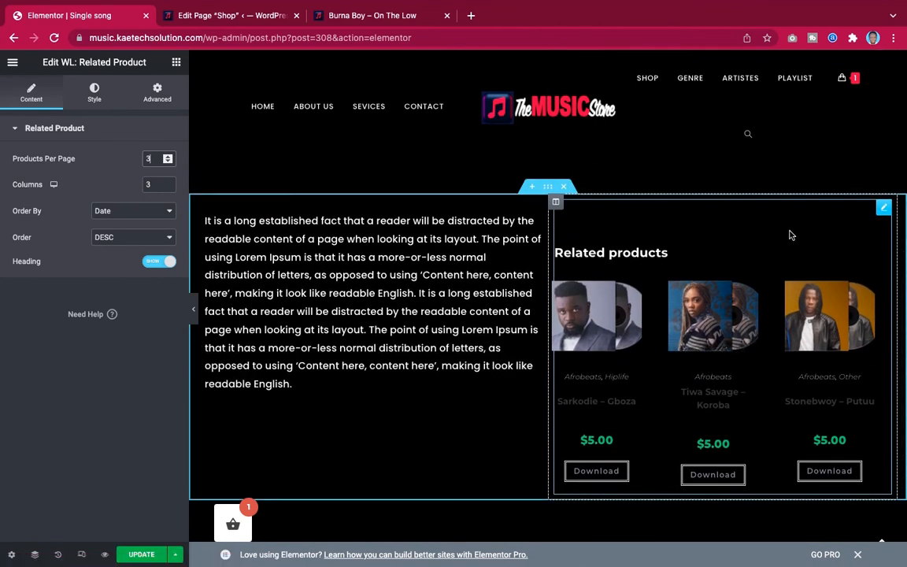
{"action": "scroll", "coordinate": [751, 340], "scroll_direction": "up", "scroll_amount": 1}
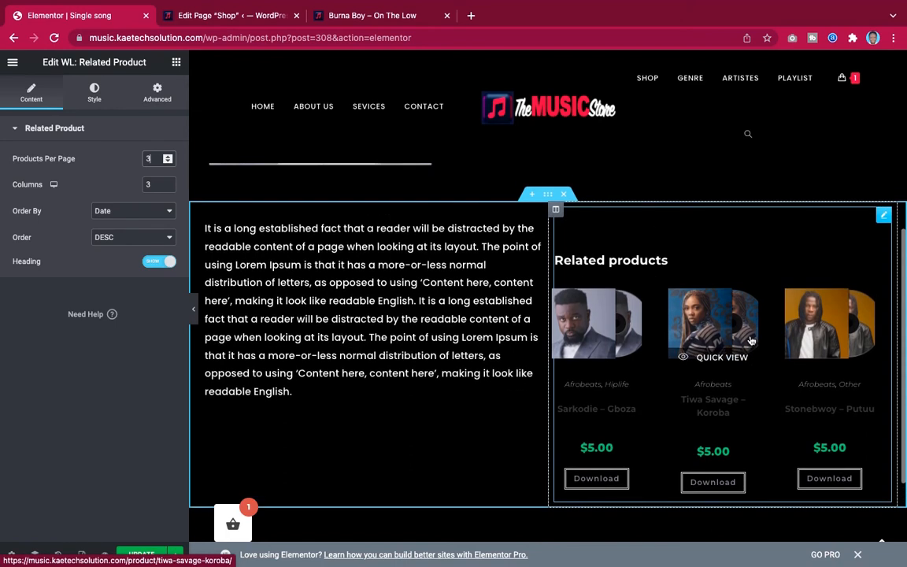
{"action": "scroll", "coordinate": [752, 339], "scroll_direction": "down", "scroll_amount": 1}
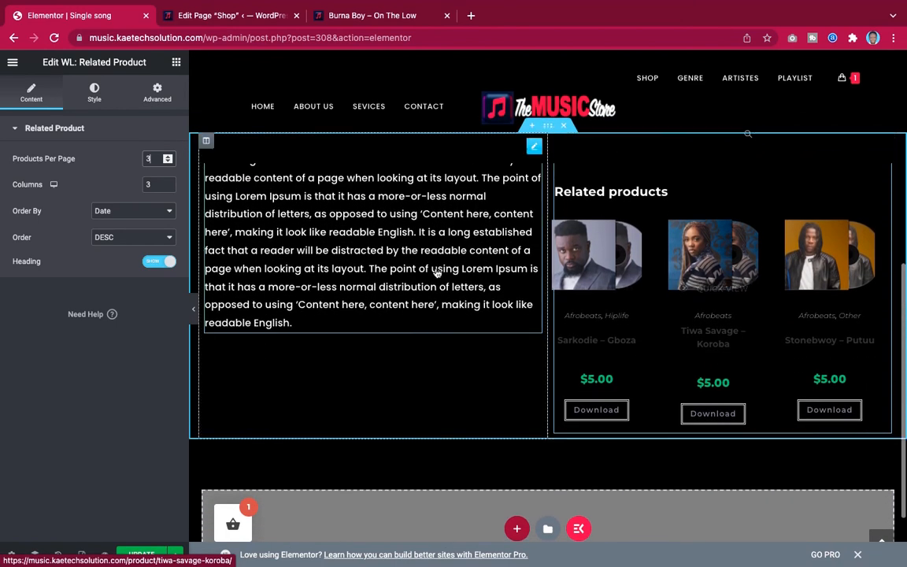
Hide the heading of the related products widget and check the section's layout.
{"action": "left_click", "coordinate": [160, 264]}
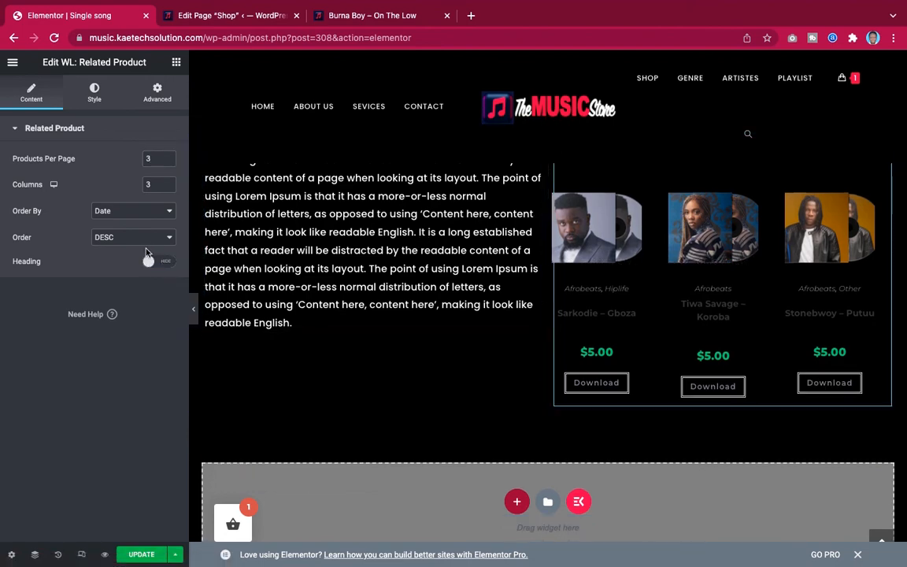
{"action": "scroll", "coordinate": [385, 225], "scroll_direction": "up", "scroll_amount": 3}
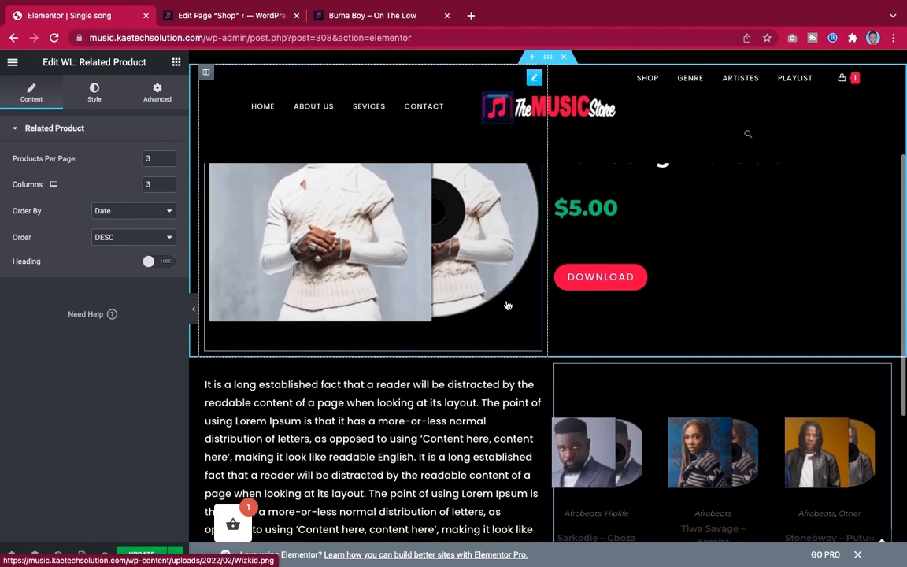
{"action": "scroll", "coordinate": [603, 429], "scroll_direction": "down", "scroll_amount": 2}
{"action": "scroll", "coordinate": [601, 429], "scroll_direction": "up", "scroll_amount": 1}
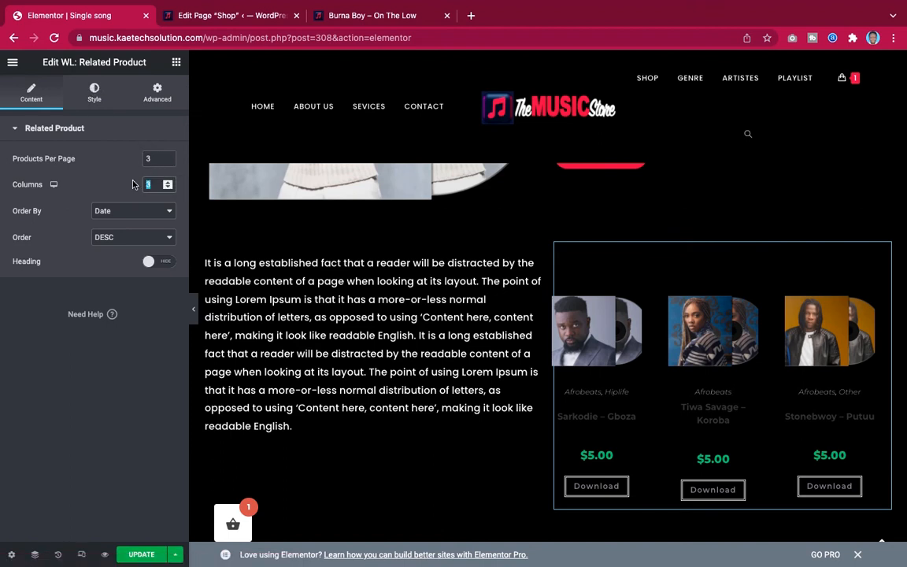
Set the related products widget to 2 columns and 2 products per page, and check it beside the description.
{"action": "type", "text": "2"}
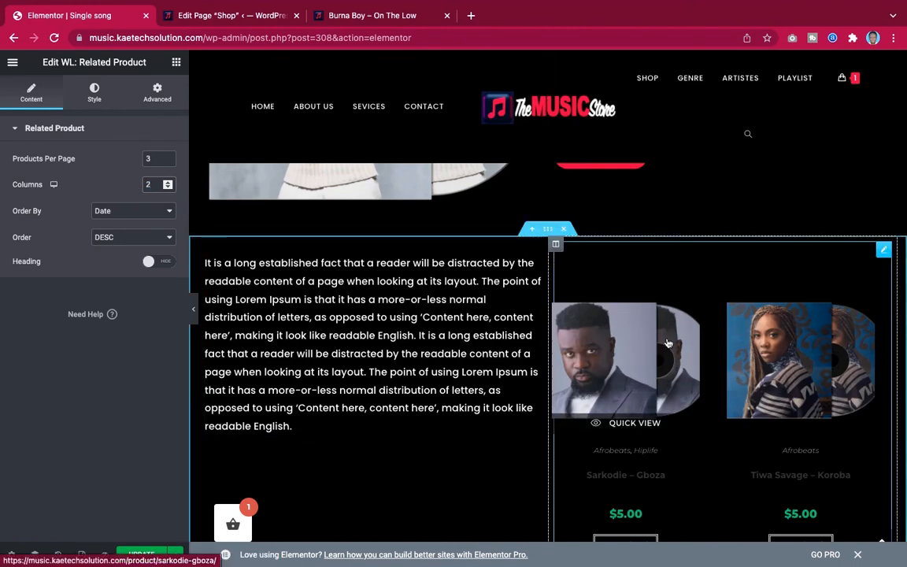
{"action": "scroll", "coordinate": [668, 344], "scroll_direction": "down", "scroll_amount": 3}
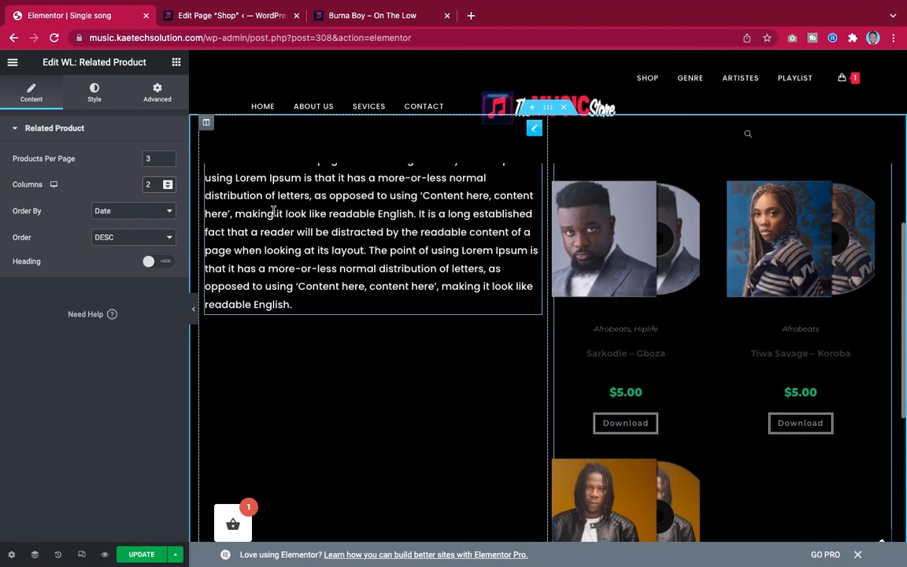
{"action": "type", "text": "2"}
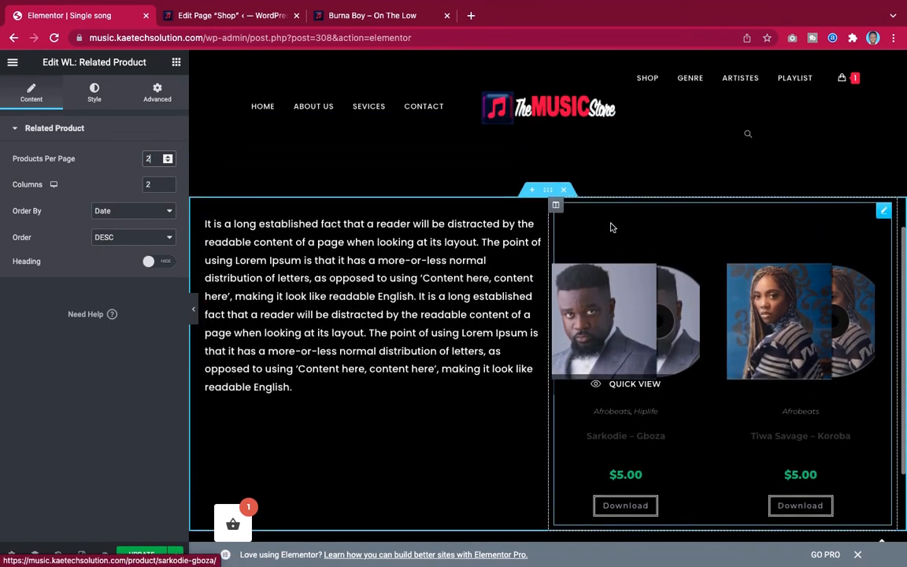
{"action": "scroll", "coordinate": [634, 239], "scroll_direction": "up", "scroll_amount": 4}
{"action": "scroll", "coordinate": [737, 272], "scroll_direction": "down", "scroll_amount": 4}
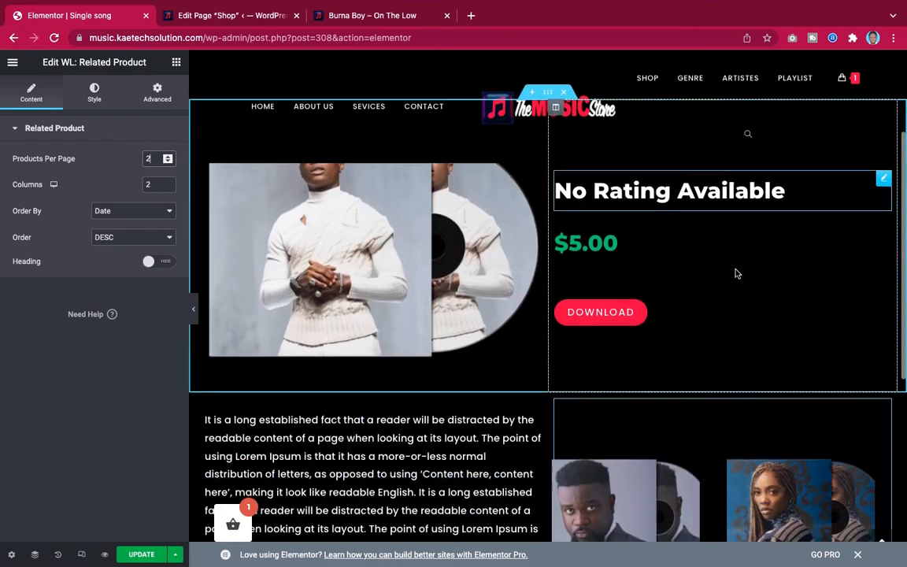
{"action": "scroll", "coordinate": [736, 272], "scroll_direction": "up", "scroll_amount": 2}
{"action": "scroll", "coordinate": [736, 273], "scroll_direction": "up", "scroll_amount": 2}
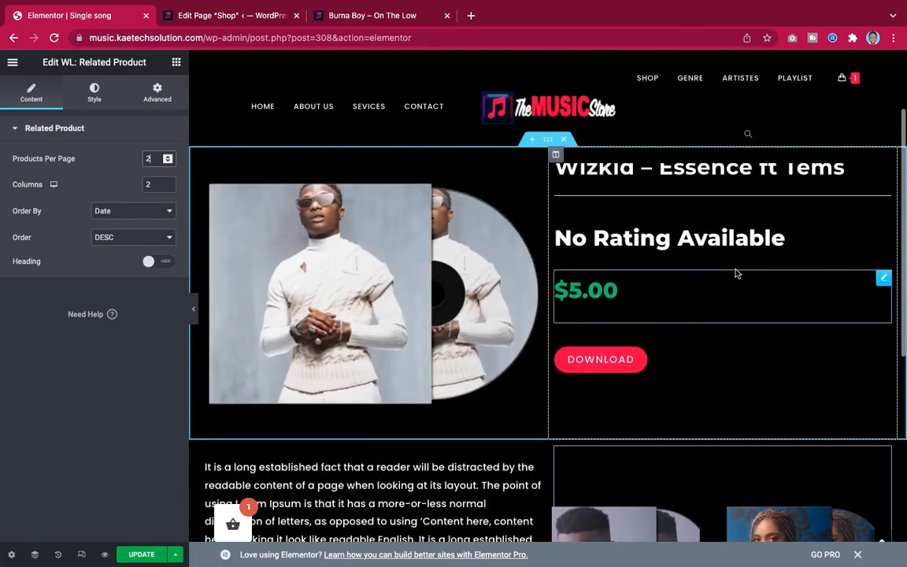
{"action": "scroll", "coordinate": [737, 274], "scroll_direction": "down", "scroll_amount": 5}
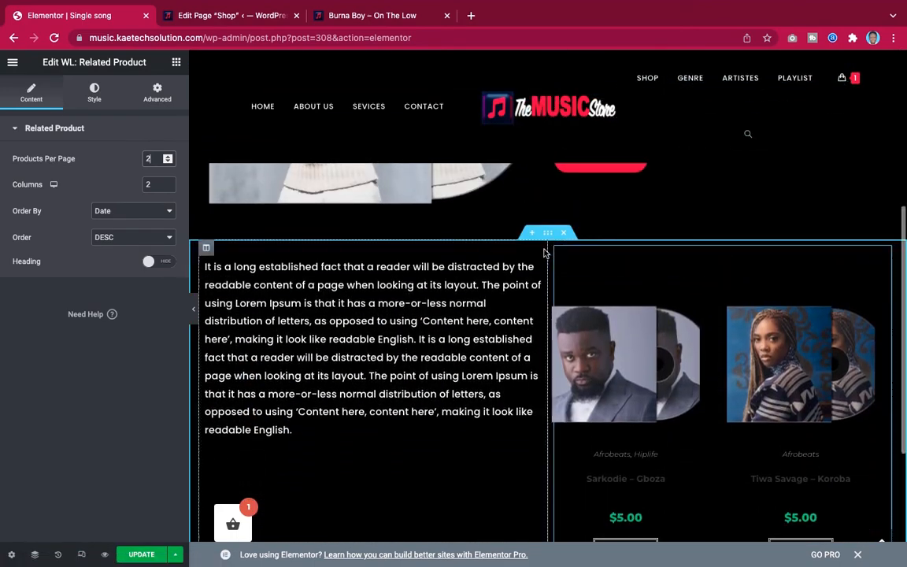
{"action": "scroll", "coordinate": [684, 282], "scroll_direction": "down", "scroll_amount": 5}
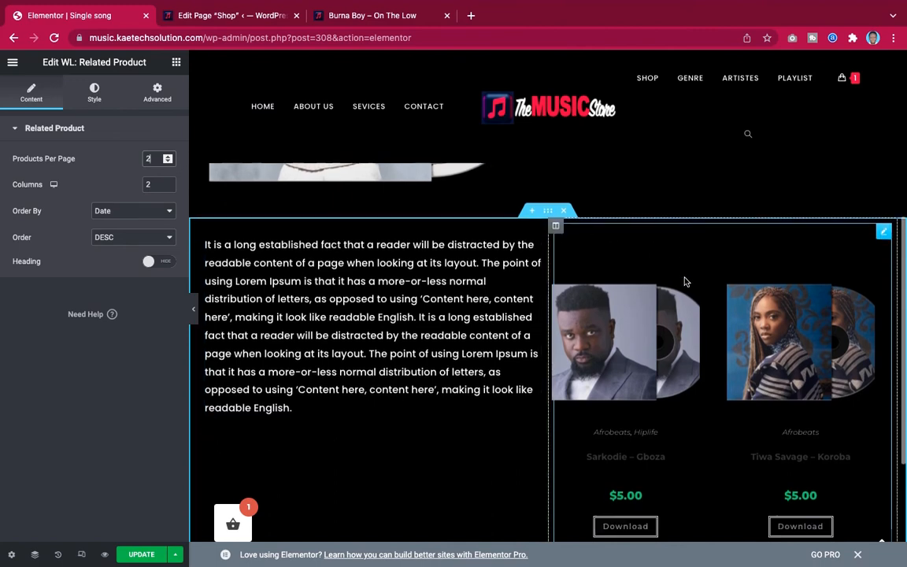
{"action": "scroll", "coordinate": [684, 281], "scroll_direction": "up", "scroll_amount": 5}
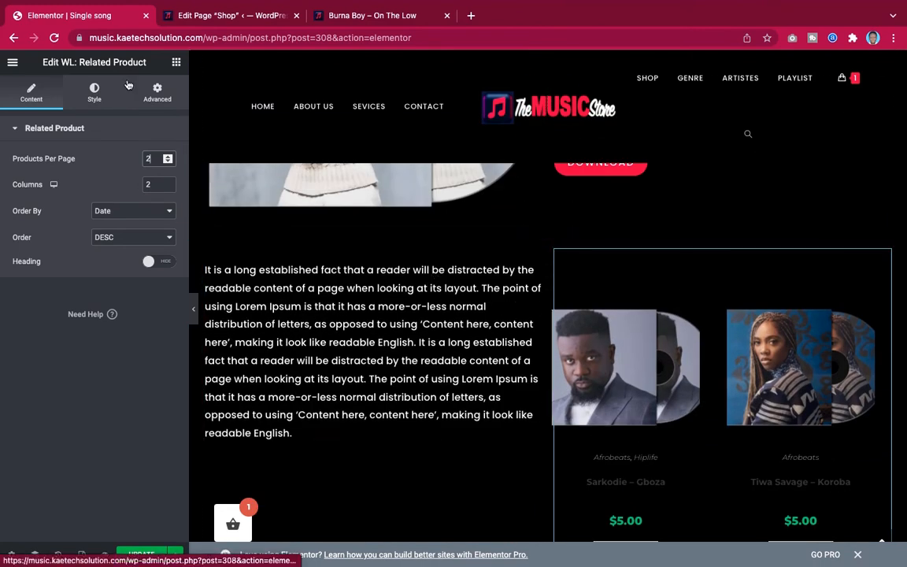
Look through the related products widget's style options and compare its product cards with the description beside them.
{"action": "left_click", "coordinate": [96, 92]}
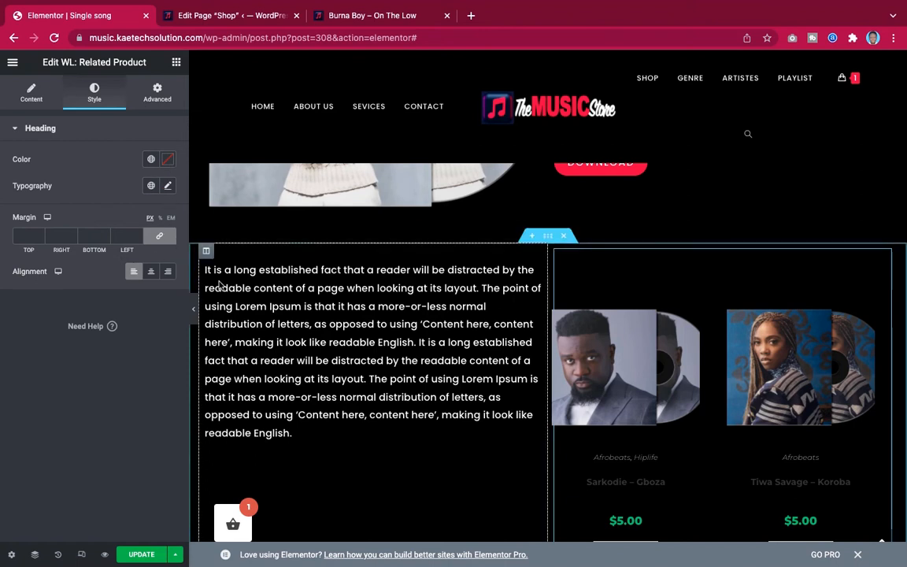
{"action": "scroll", "coordinate": [691, 435], "scroll_direction": "down", "scroll_amount": 2}
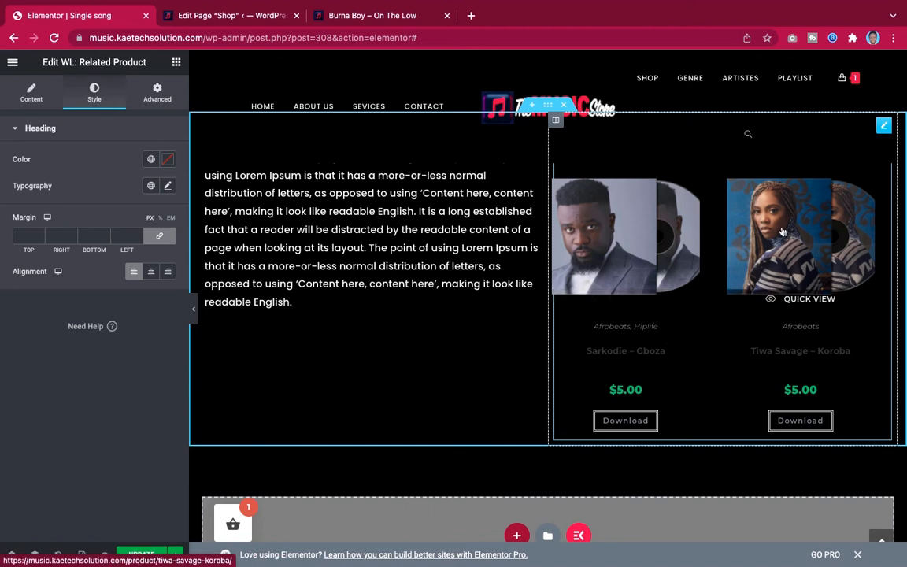
{"action": "scroll", "coordinate": [768, 297], "scroll_direction": "up", "scroll_amount": 3}
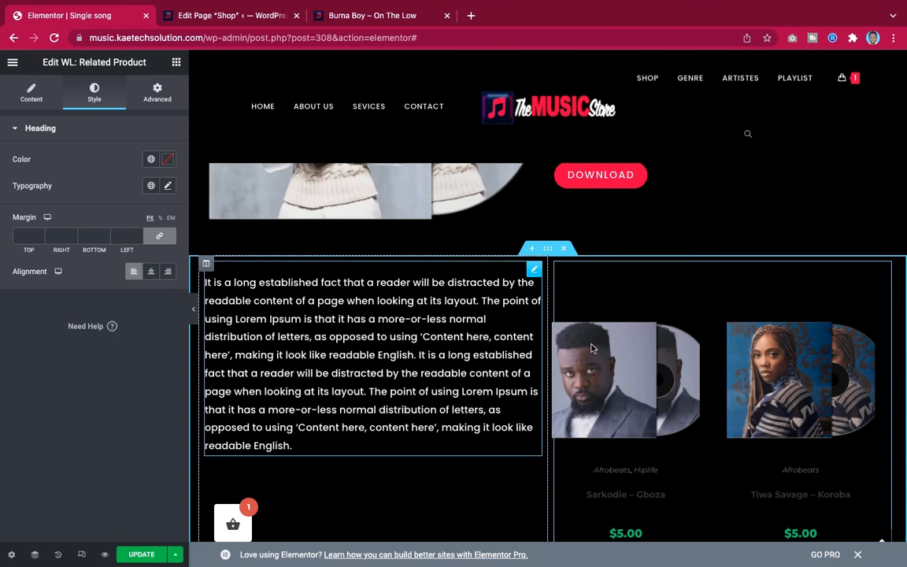
{"action": "scroll", "coordinate": [725, 364], "scroll_direction": "down", "scroll_amount": 1}
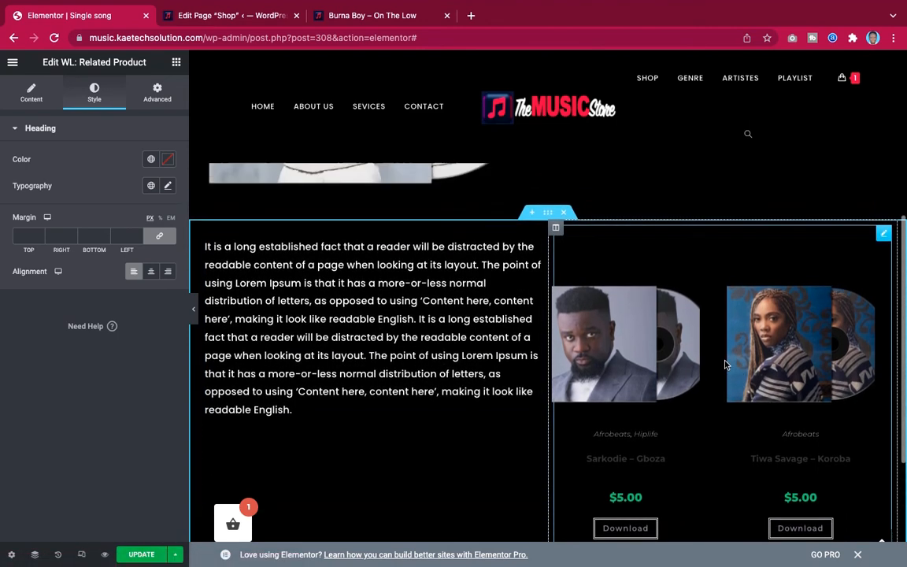
{"action": "scroll", "coordinate": [725, 364], "scroll_direction": "up", "scroll_amount": 2}
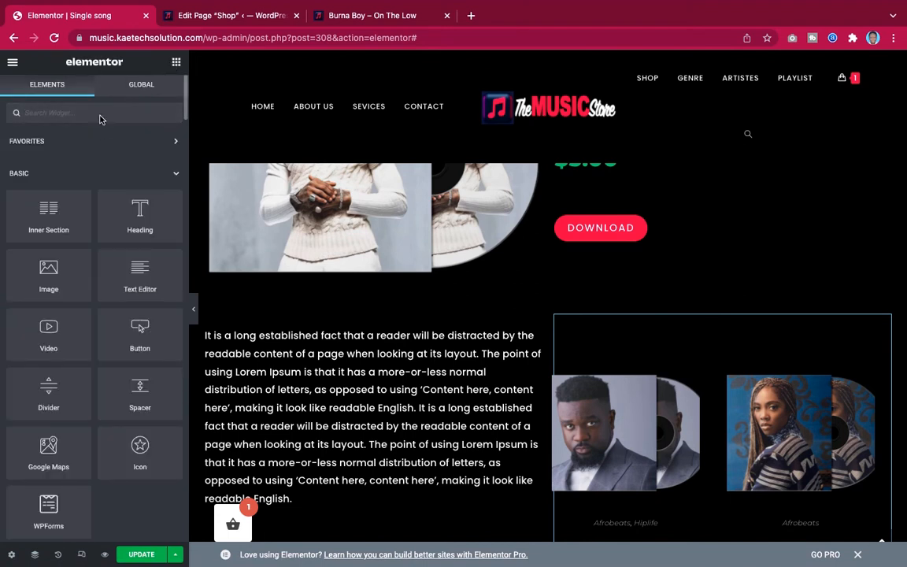
Search the widgets for "wl" and "lated" to review the available product widgets, and clear the search.
{"action": "type", "text": "wl"}
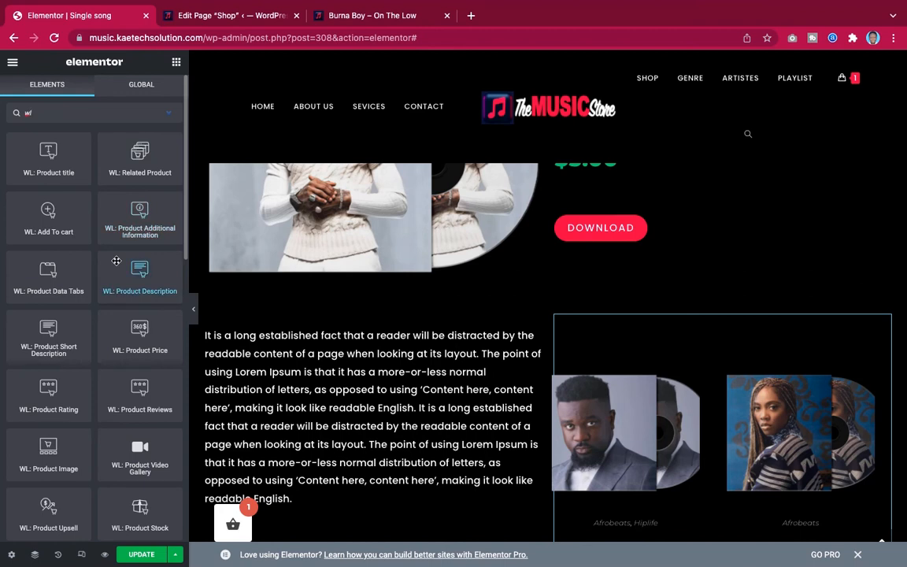
{"action": "scroll", "coordinate": [117, 260], "scroll_direction": "down", "scroll_amount": 1}
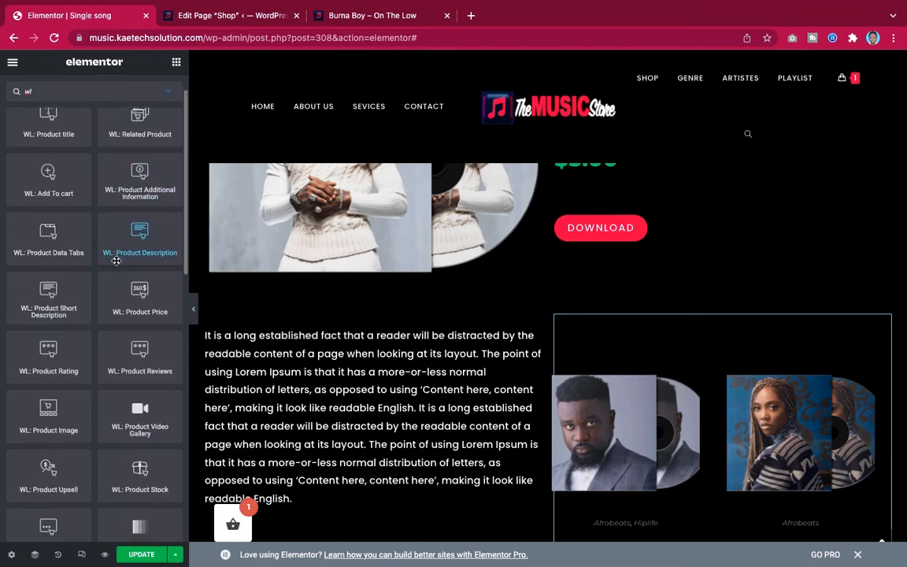
{"action": "scroll", "coordinate": [116, 261], "scroll_direction": "up", "scroll_amount": 1}
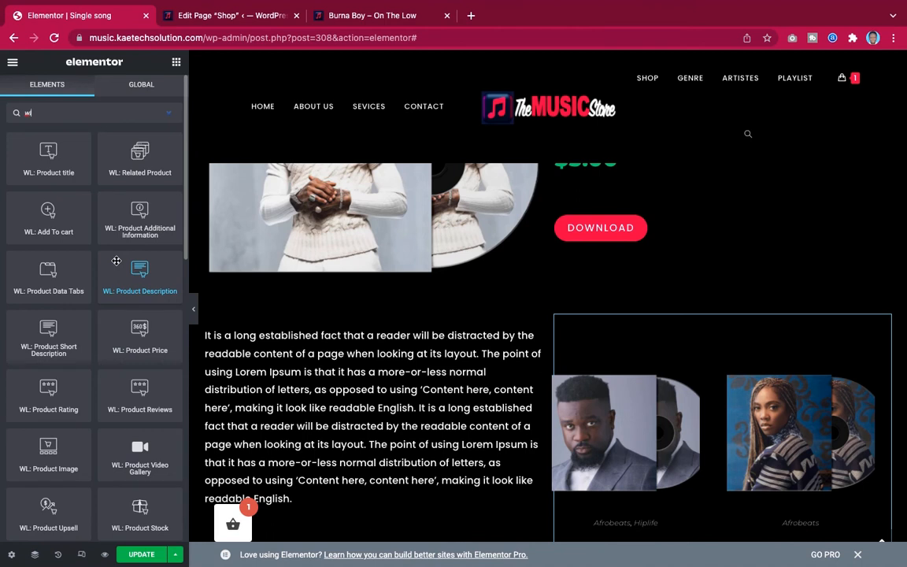
{"action": "key", "text": "BackSpace"}
{"action": "key", "text": "BackSpace"}
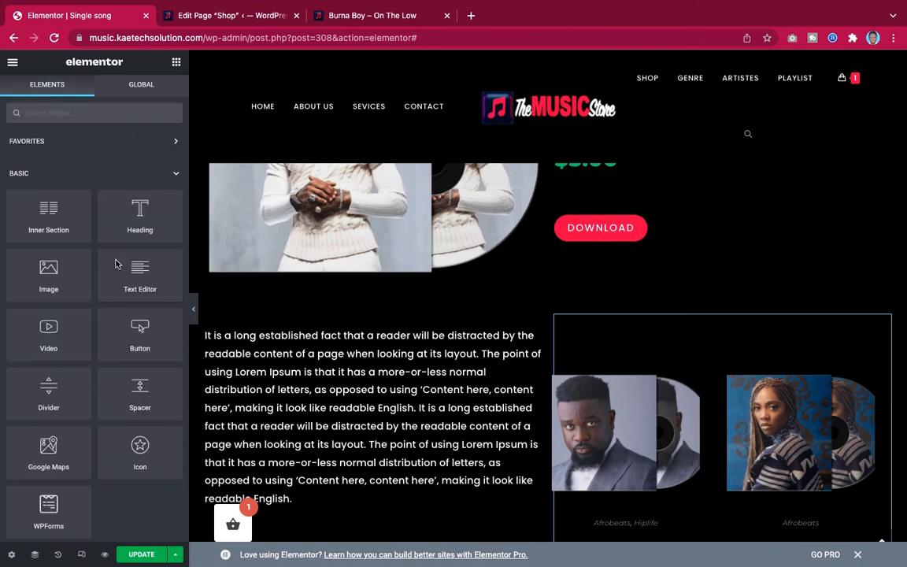
{"action": "type", "text": "lated"}
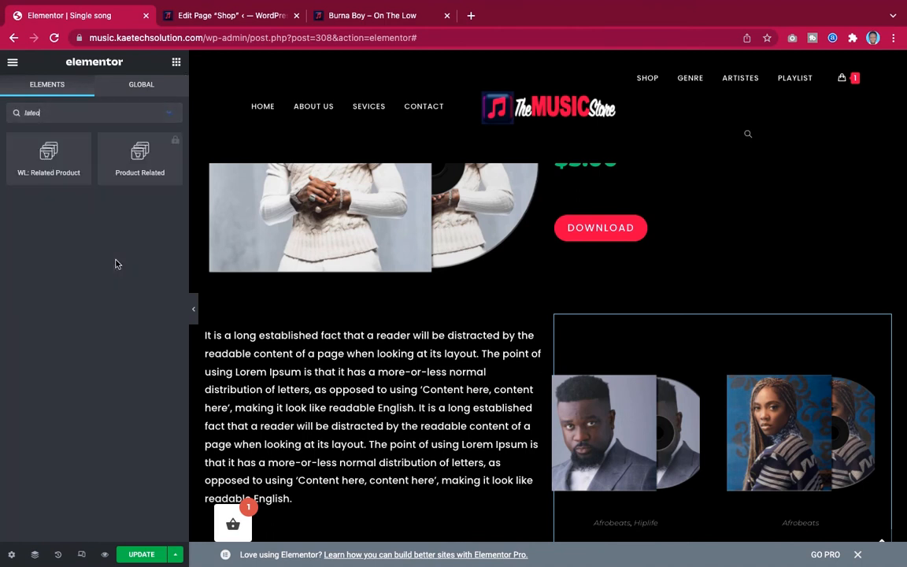
{"action": "key", "text": "BackSpace"}
{"action": "key", "text": "BackSpace"}
{"action": "key", "text": "BackSpace"}
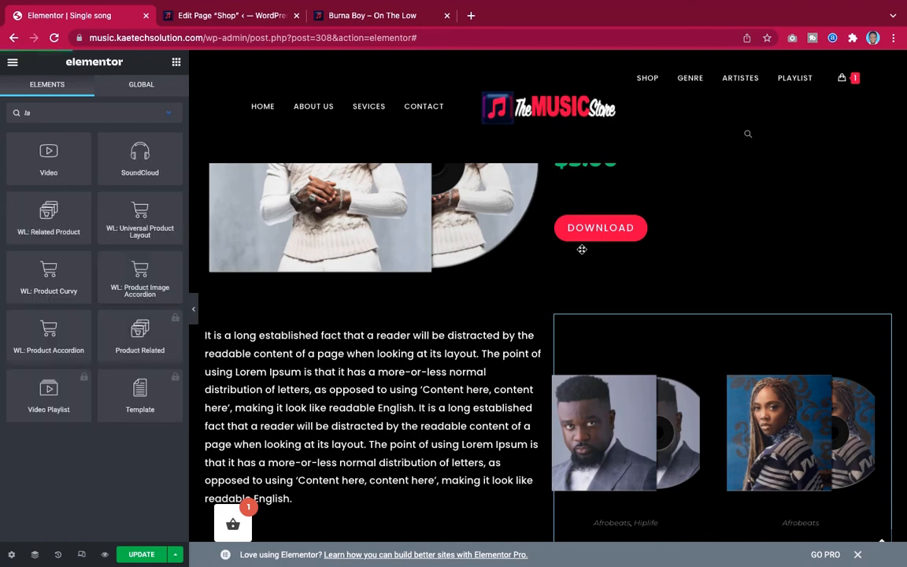
{"action": "key", "text": "BackSpace"}
{"action": "key", "text": "BackSpace"}
Examine the spacing between the product section, the description with related products and the empty area below.
{"action": "scroll", "coordinate": [668, 365], "scroll_direction": "down", "scroll_amount": 4}
{"action": "scroll", "coordinate": [668, 364], "scroll_direction": "up", "scroll_amount": 2}
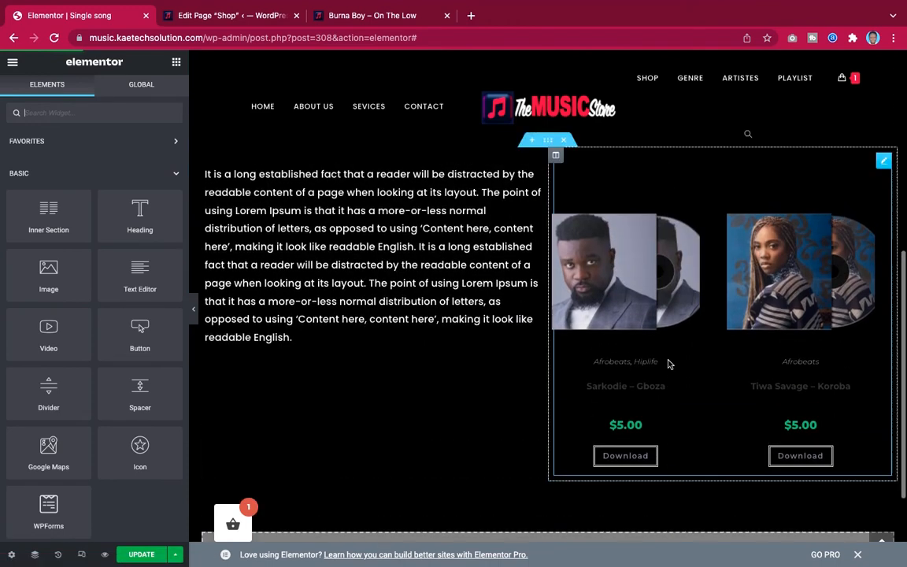
{"action": "scroll", "coordinate": [668, 365], "scroll_direction": "down", "scroll_amount": 4}
{"action": "scroll", "coordinate": [645, 345], "scroll_direction": "up", "scroll_amount": 1}
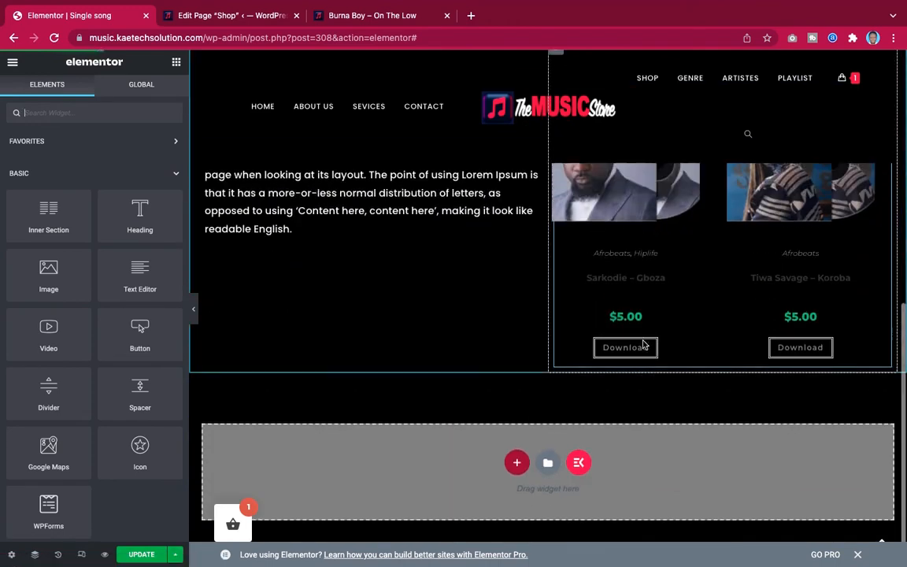
{"action": "scroll", "coordinate": [645, 345], "scroll_direction": "up", "scroll_amount": 3}
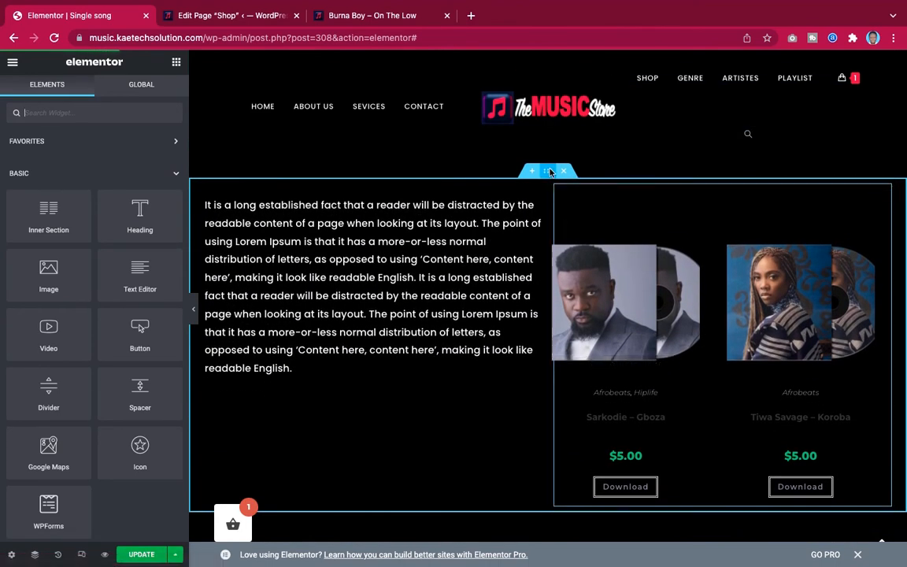
{"action": "scroll", "coordinate": [608, 237], "scroll_direction": "up", "scroll_amount": 1}
{"action": "scroll", "coordinate": [608, 237], "scroll_direction": "down", "scroll_amount": 1}
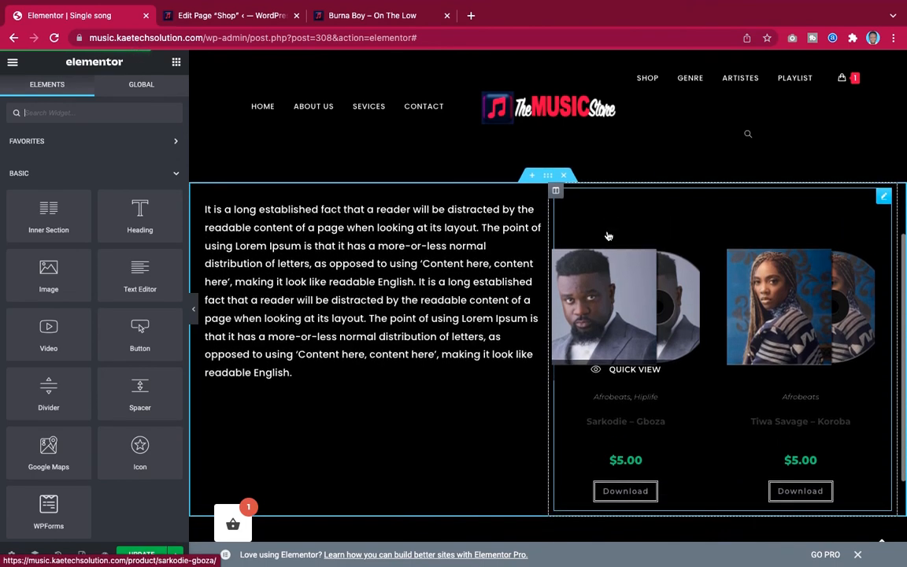
{"action": "scroll", "coordinate": [608, 237], "scroll_direction": "up", "scroll_amount": 1}
{"action": "scroll", "coordinate": [556, 217], "scroll_direction": "up", "scroll_amount": 5}
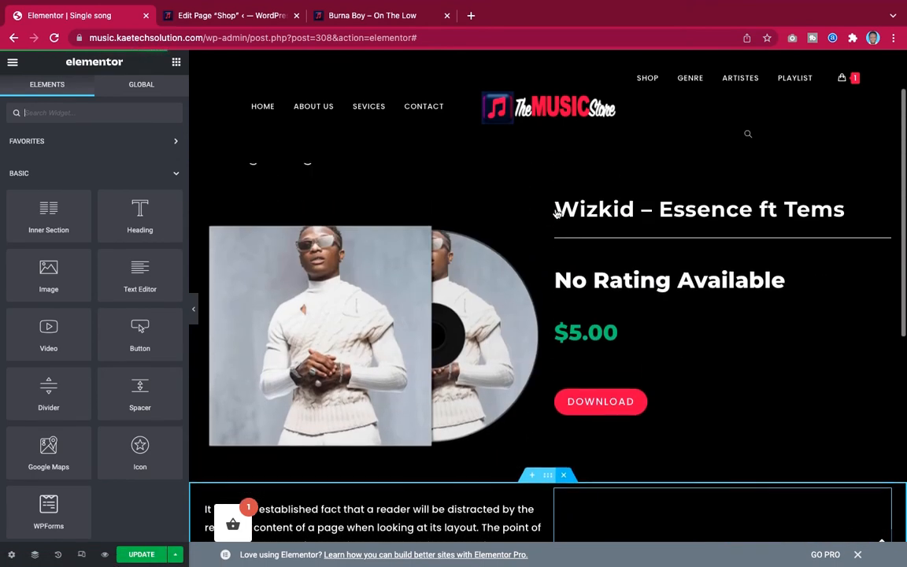
Set the top and bottom margins of the section with the description and related products to 50 px.
{"action": "scroll", "coordinate": [557, 214], "scroll_direction": "down", "scroll_amount": 3}
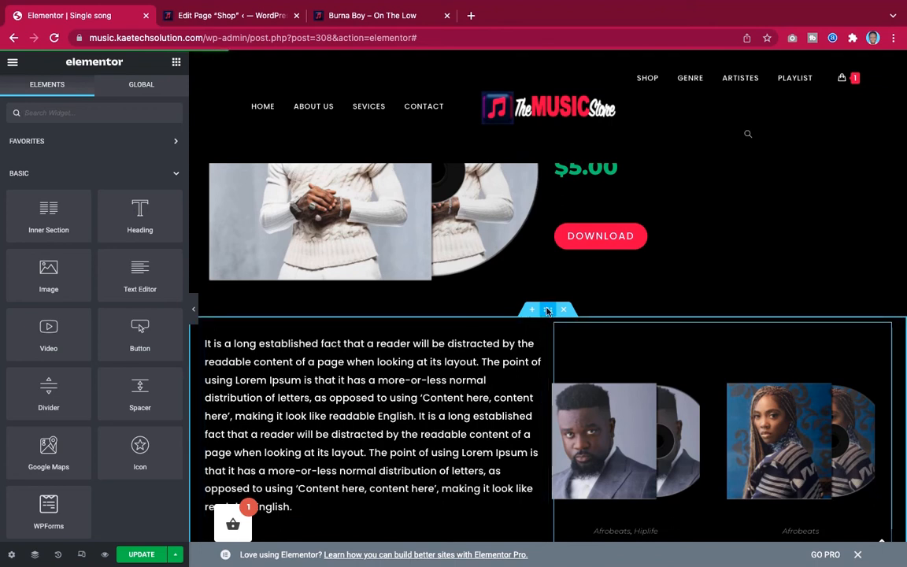
{"action": "left_click", "coordinate": [548, 310]}
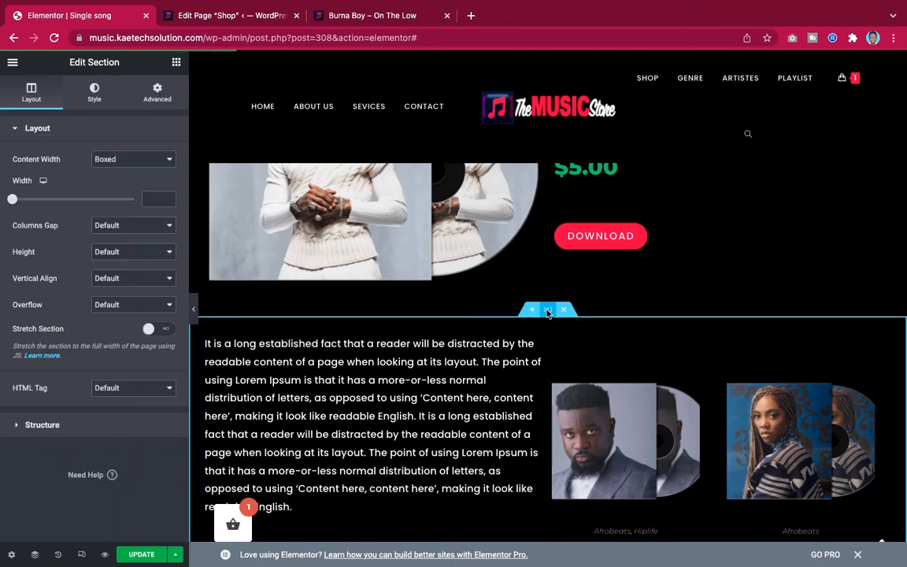
{"action": "left_click", "coordinate": [157, 92]}
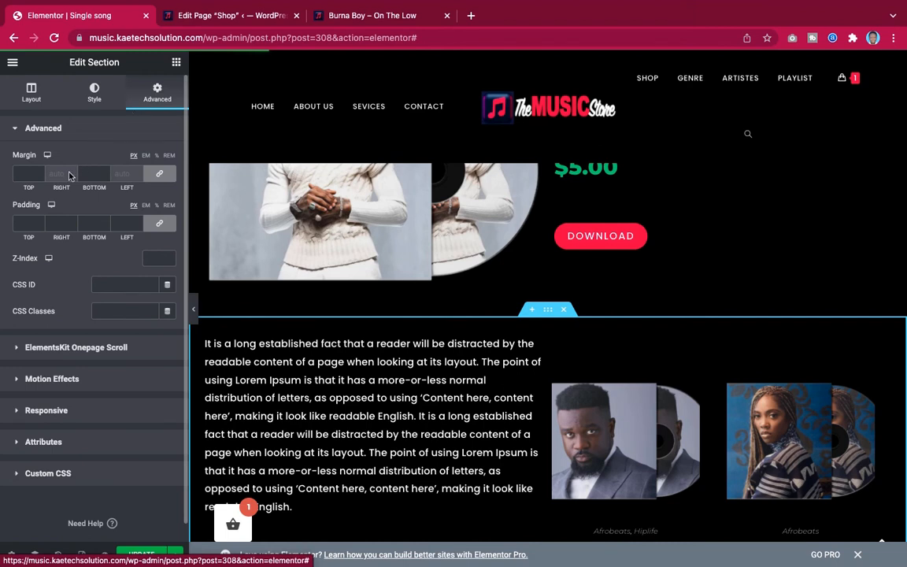
{"action": "left_click", "coordinate": [21, 174]}
{"action": "type", "text": "50"}
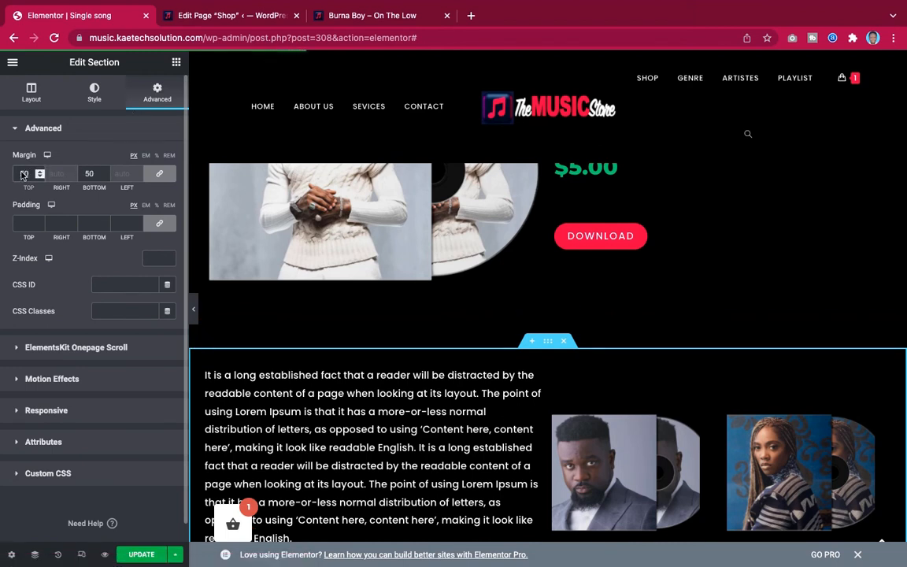
{"action": "scroll", "coordinate": [576, 344], "scroll_direction": "down", "scroll_amount": 5}
{"action": "scroll", "coordinate": [576, 345], "scroll_direction": "up", "scroll_amount": 4}
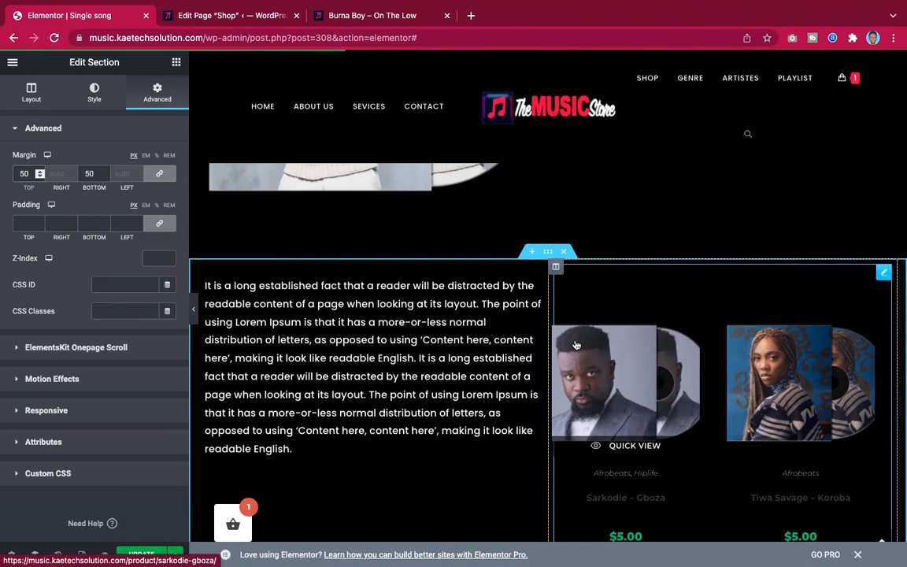
Set the top and bottom margins of the product image and title section to 70 px and check the spacing.
{"action": "scroll", "coordinate": [576, 344], "scroll_direction": "up", "scroll_amount": 4}
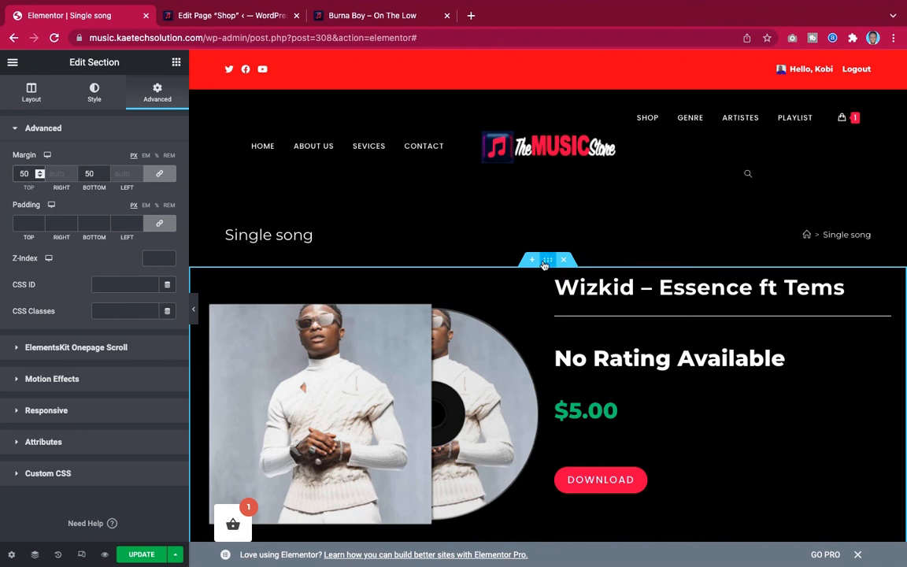
{"action": "left_click", "coordinate": [158, 94]}
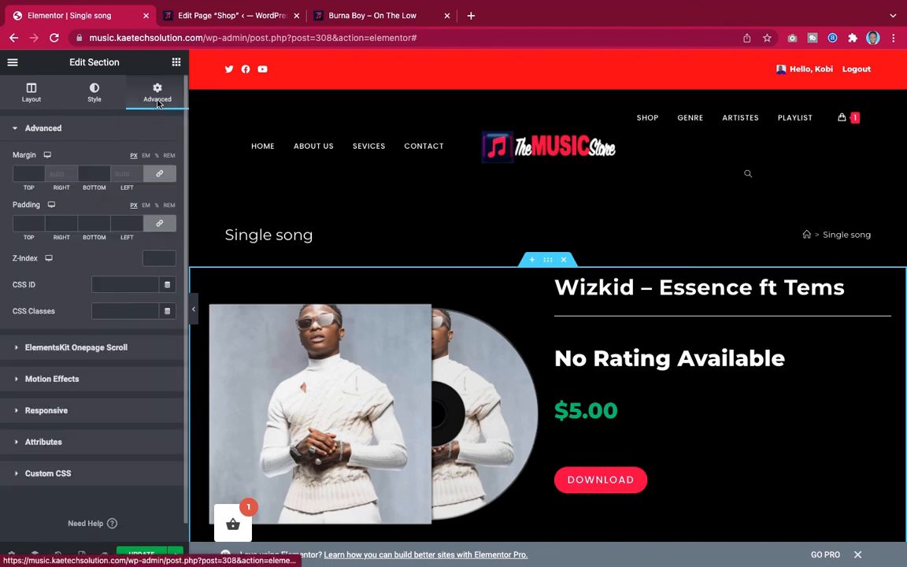
{"action": "left_click", "coordinate": [21, 173]}
{"action": "type", "text": "70"}
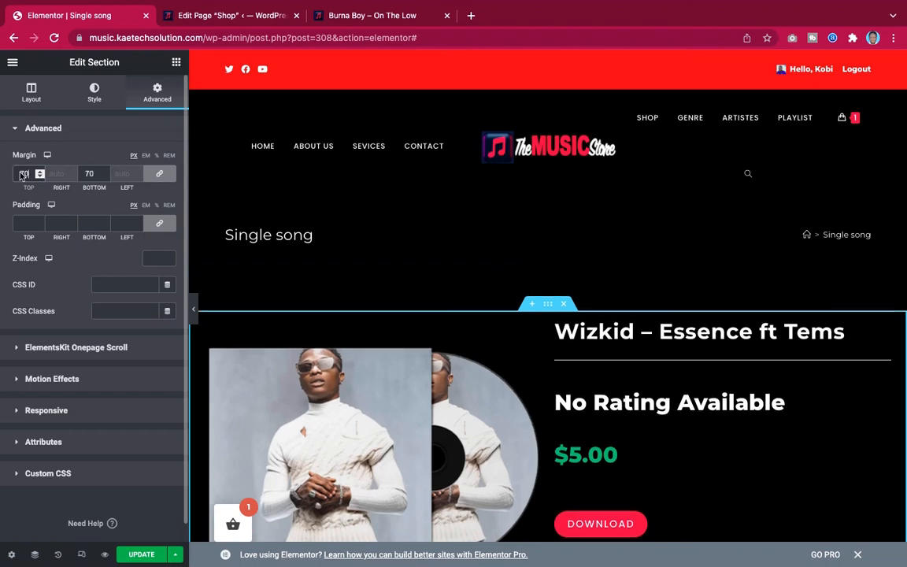
{"action": "scroll", "coordinate": [638, 295], "scroll_direction": "down", "scroll_amount": 6}
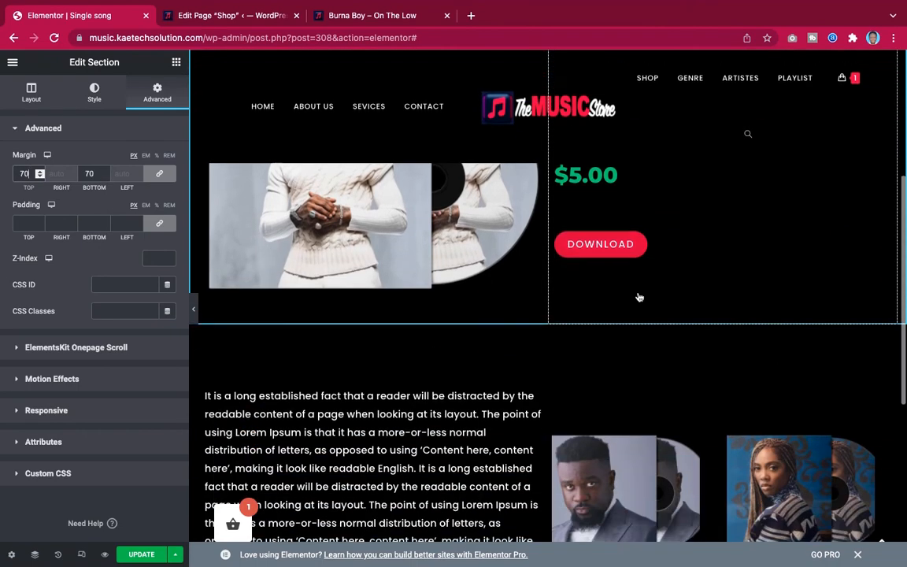
{"action": "scroll", "coordinate": [549, 294], "scroll_direction": "down", "scroll_amount": 2}
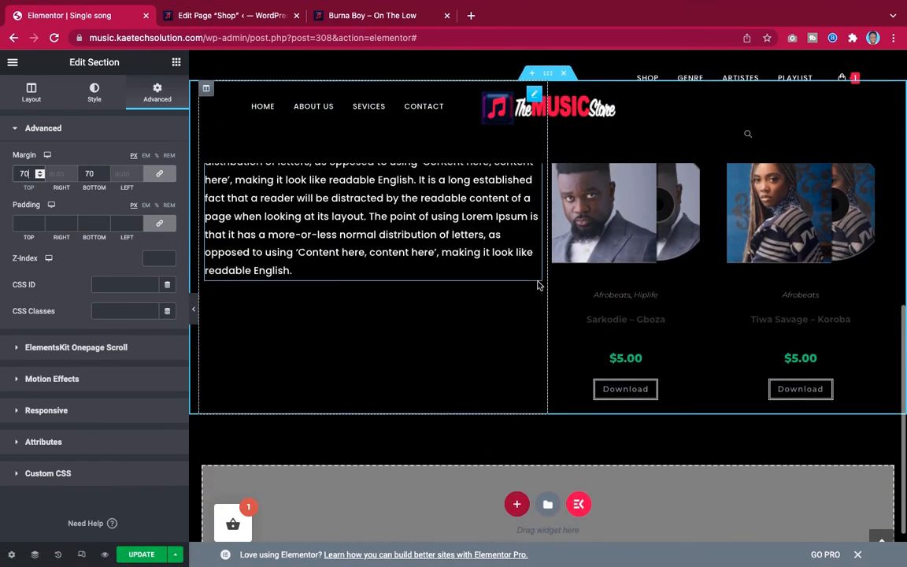
{"action": "scroll", "coordinate": [540, 285], "scroll_direction": "up", "scroll_amount": 2}
{"action": "scroll", "coordinate": [540, 285], "scroll_direction": "up", "scroll_amount": 1}
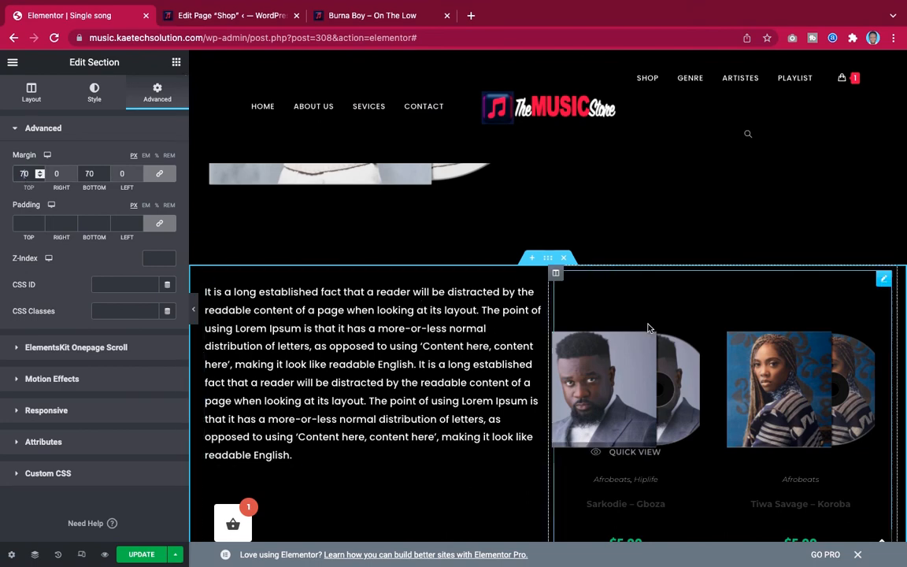
Set the vertical alignment of the section with the description and related products to Middle.
{"action": "scroll", "coordinate": [648, 327], "scroll_direction": "down", "scroll_amount": 3}
{"action": "scroll", "coordinate": [648, 327], "scroll_direction": "up", "scroll_amount": 2}
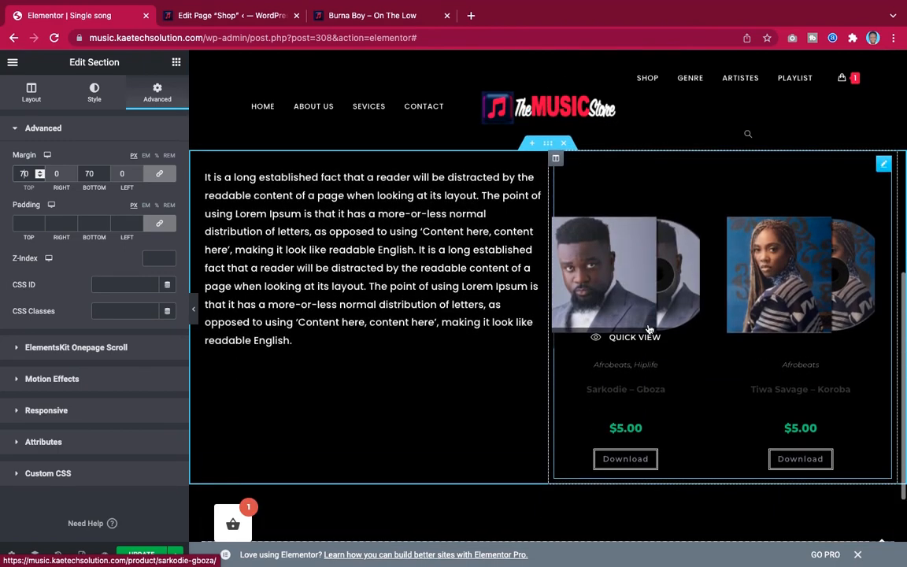
{"action": "scroll", "coordinate": [648, 328], "scroll_direction": "down", "scroll_amount": 2}
{"action": "scroll", "coordinate": [648, 328], "scroll_direction": "up", "scroll_amount": 2}
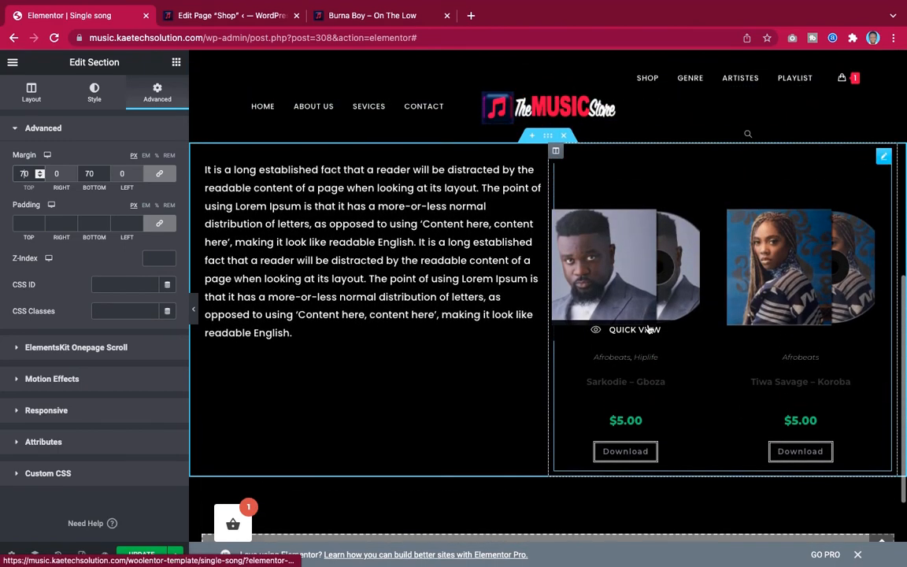
{"action": "left_click", "coordinate": [194, 319]}
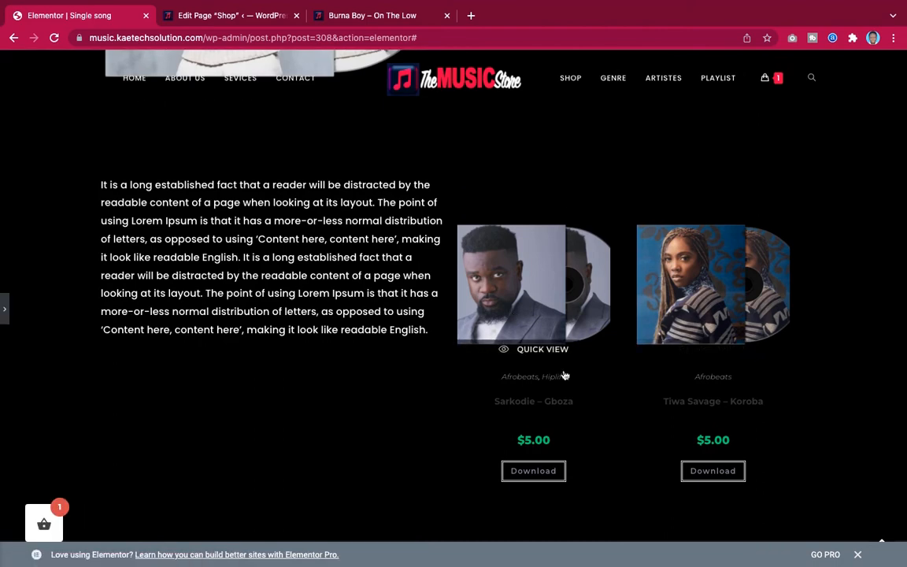
{"action": "left_click", "coordinate": [5, 315]}
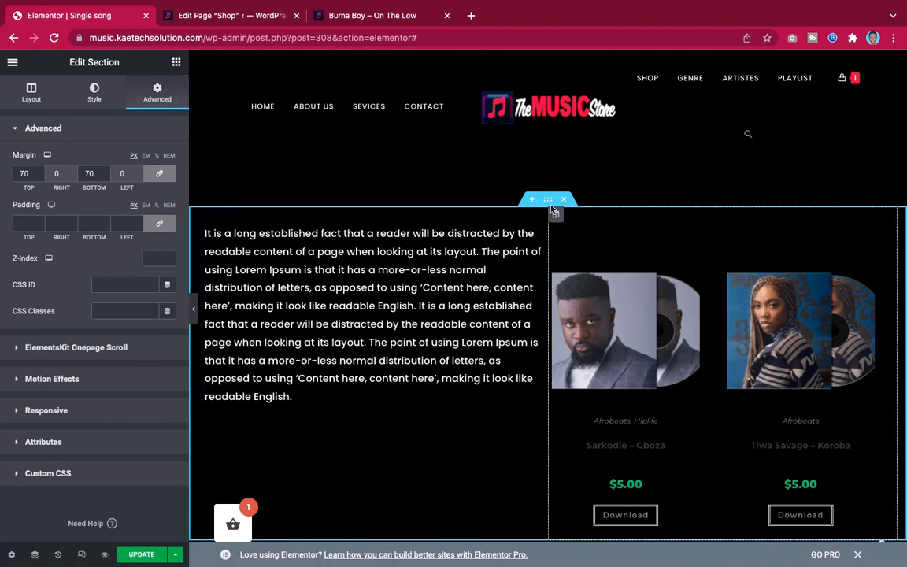
{"action": "left_click", "coordinate": [32, 92]}
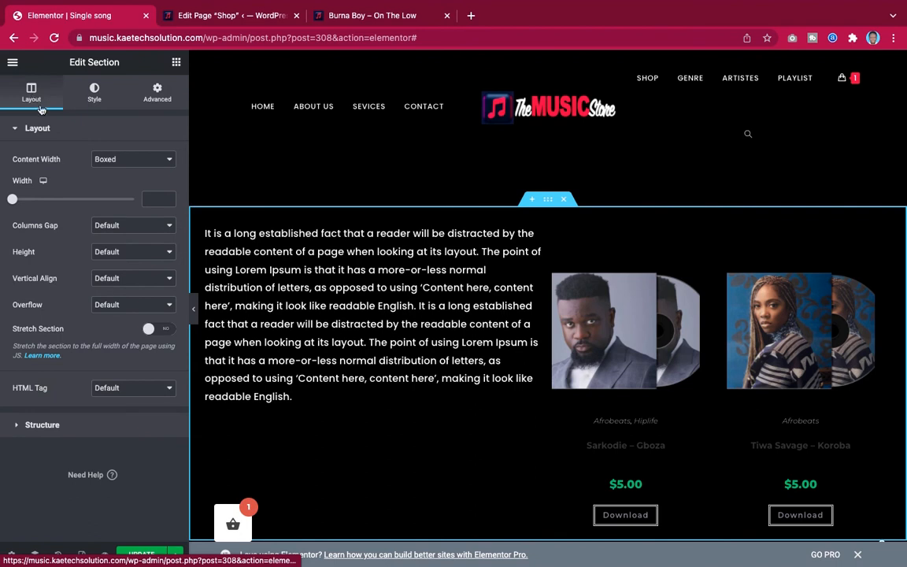
{"action": "left_click", "coordinate": [123, 278]}
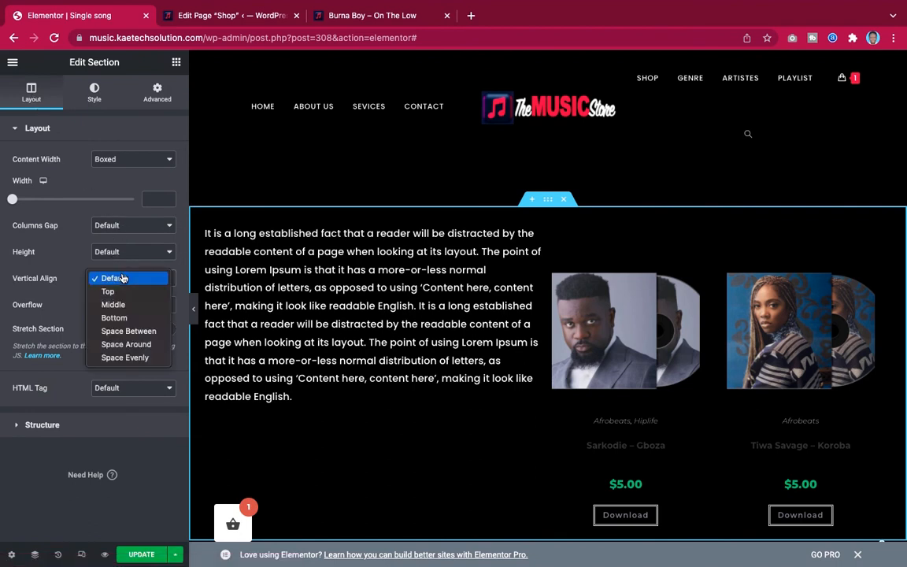
{"action": "left_click", "coordinate": [117, 303]}
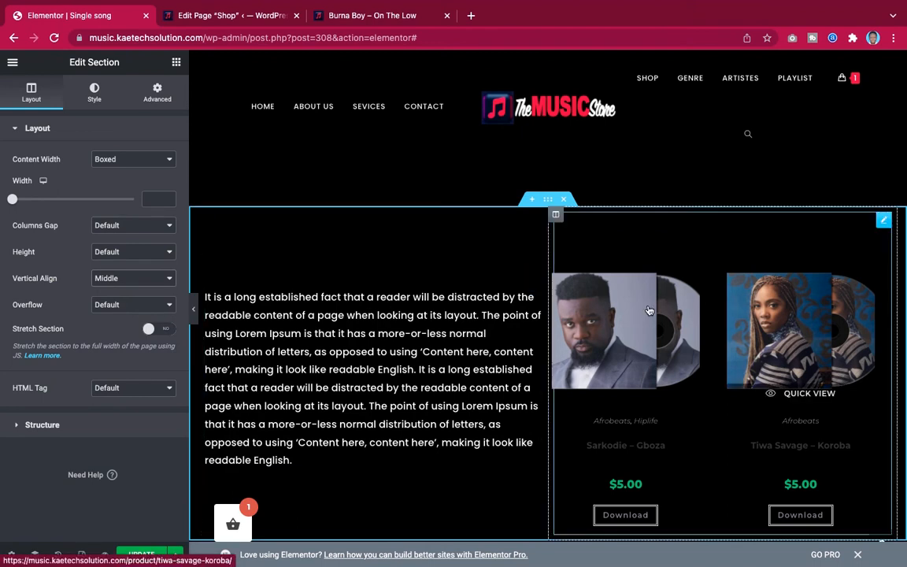
Add a heading widget above the product description with the title "Song Description".
{"action": "left_click", "coordinate": [176, 63]}
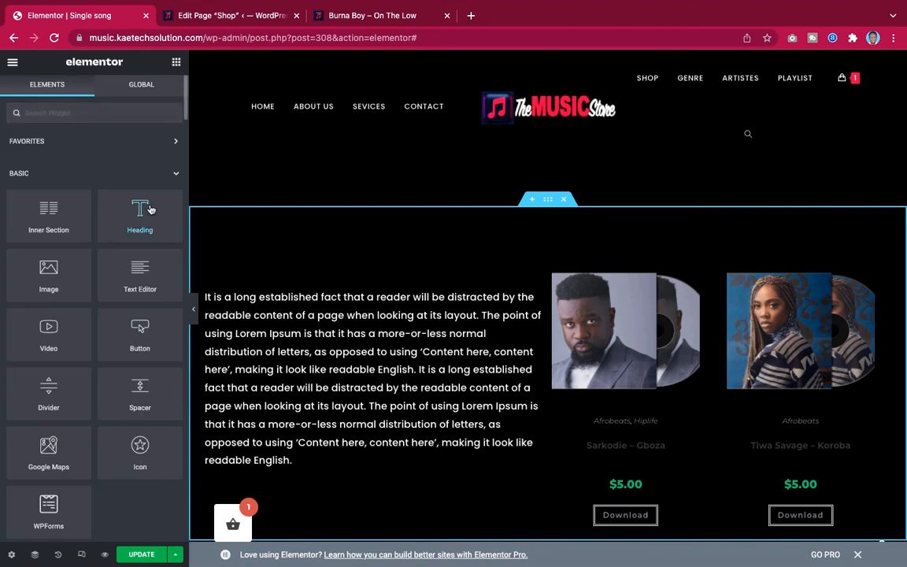
{"action": "left_click_drag", "start_coordinate": [140, 213], "coordinate": [305, 298]}
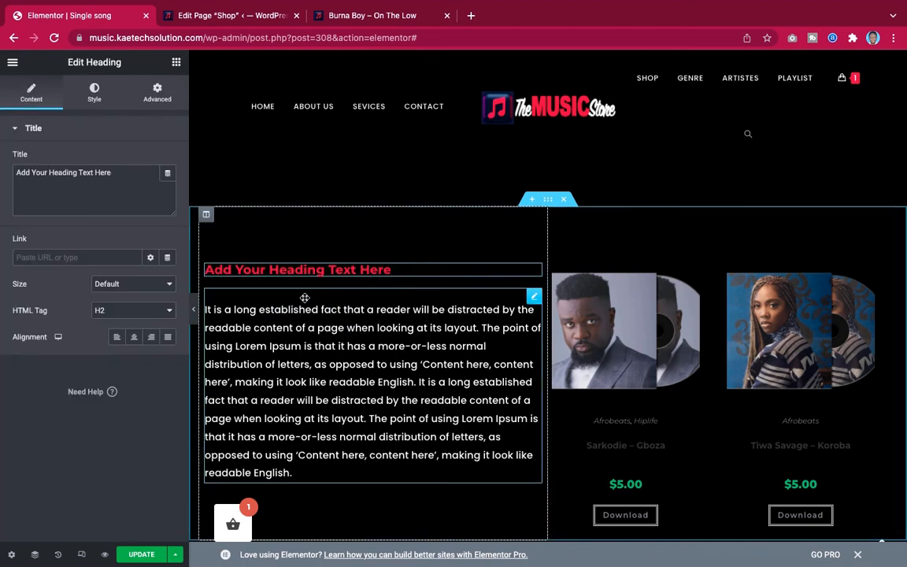
{"action": "triple_click", "coordinate": [32, 171]}
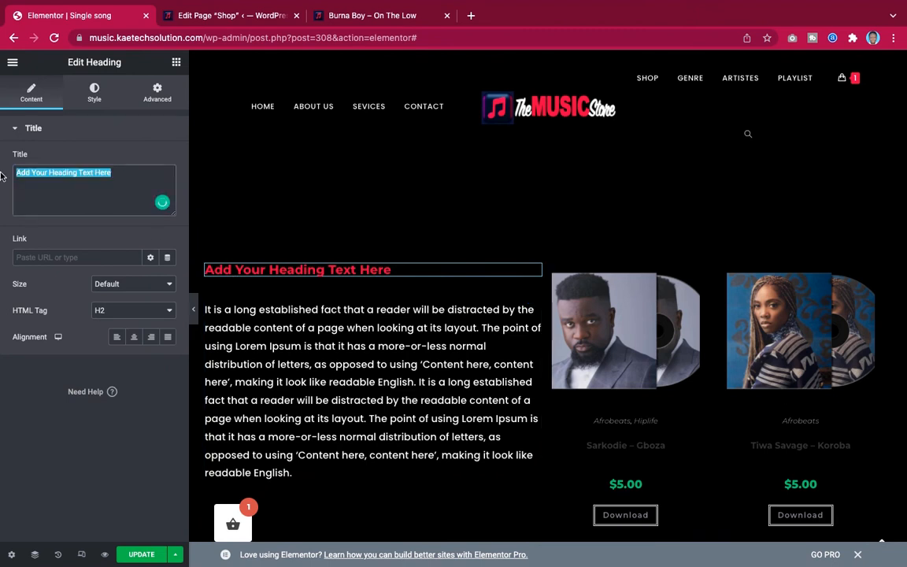
{"action": "type", "text": "Song "}
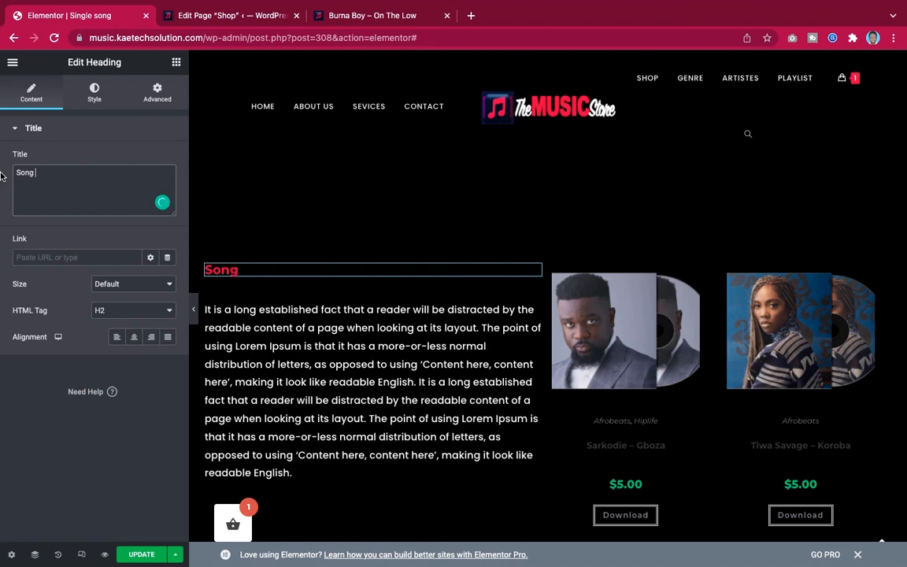
{"action": "type", "text": "Descrip"}
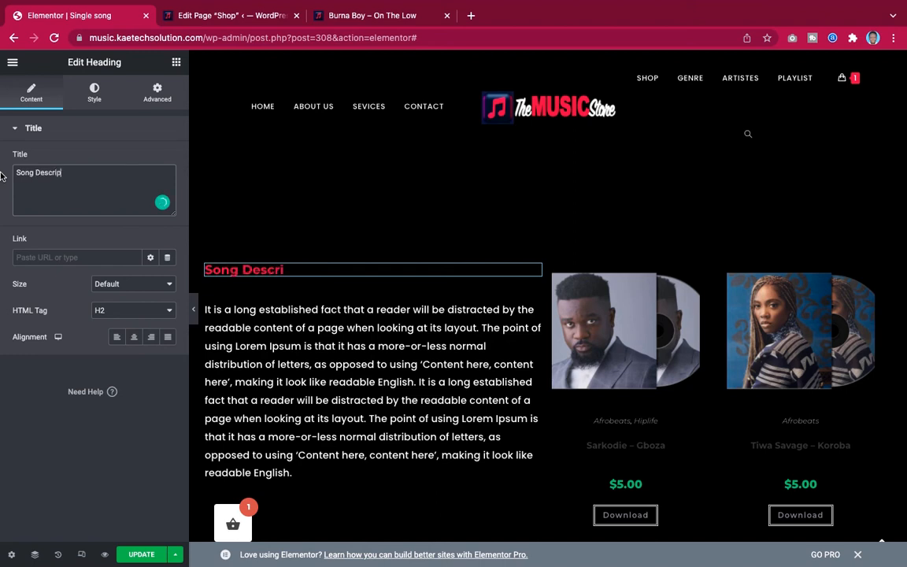
{"action": "type", "text": "tion"}
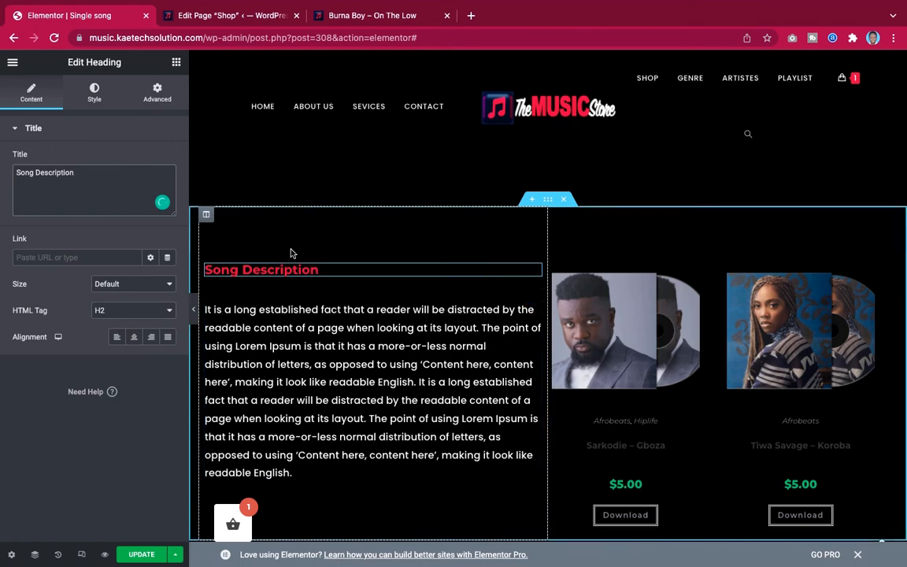
Copy the "Song Description" heading into the related products column and place it above the product grid.
{"action": "scroll", "coordinate": [383, 320], "scroll_direction": "down", "scroll_amount": 1}
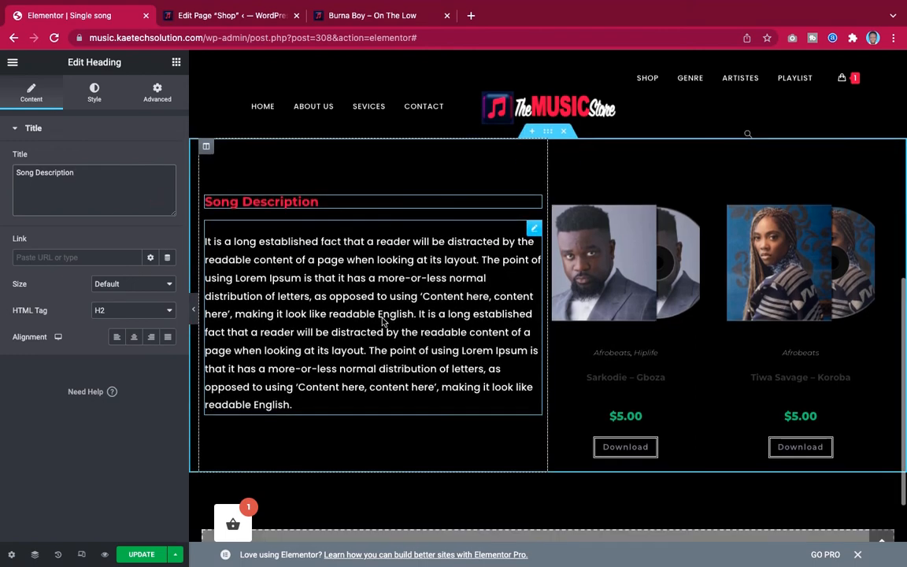
{"action": "scroll", "coordinate": [383, 320], "scroll_direction": "down", "scroll_amount": 2}
{"action": "scroll", "coordinate": [383, 320], "scroll_direction": "up", "scroll_amount": 2}
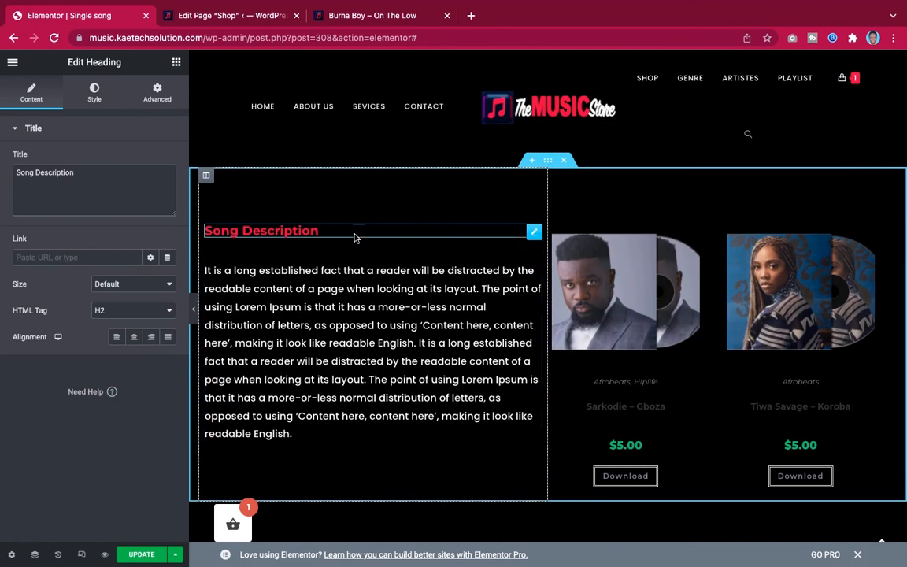
{"action": "right_click", "coordinate": [534, 233]}
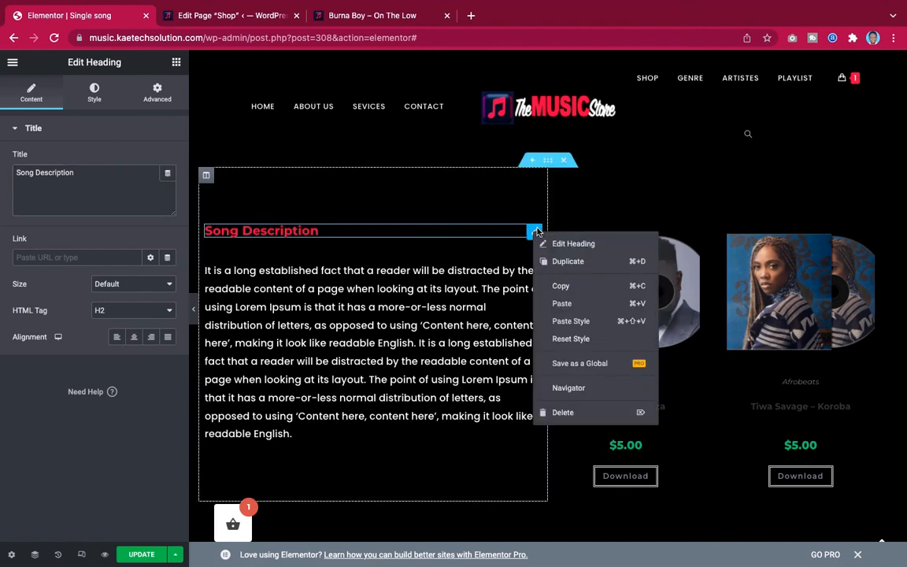
{"action": "left_click", "coordinate": [561, 287]}
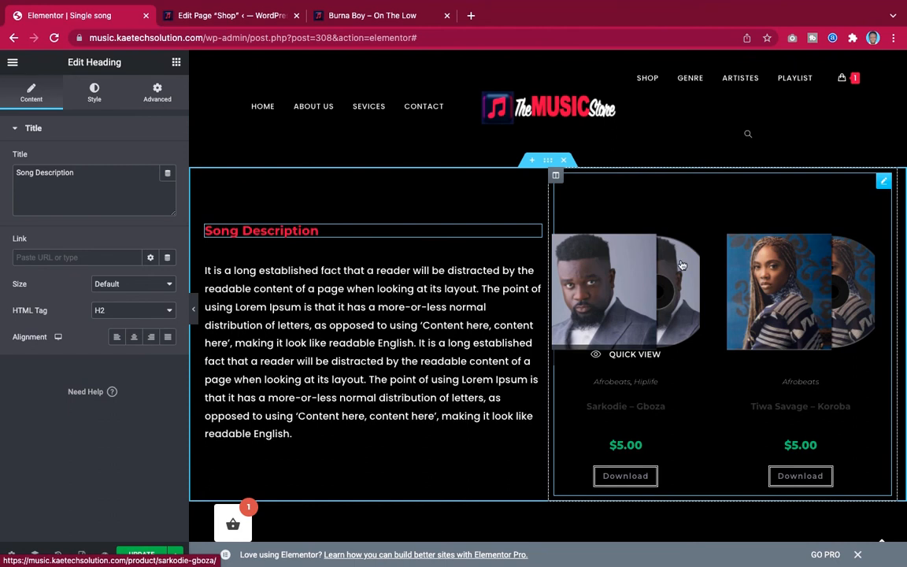
{"action": "right_click", "coordinate": [665, 198]}
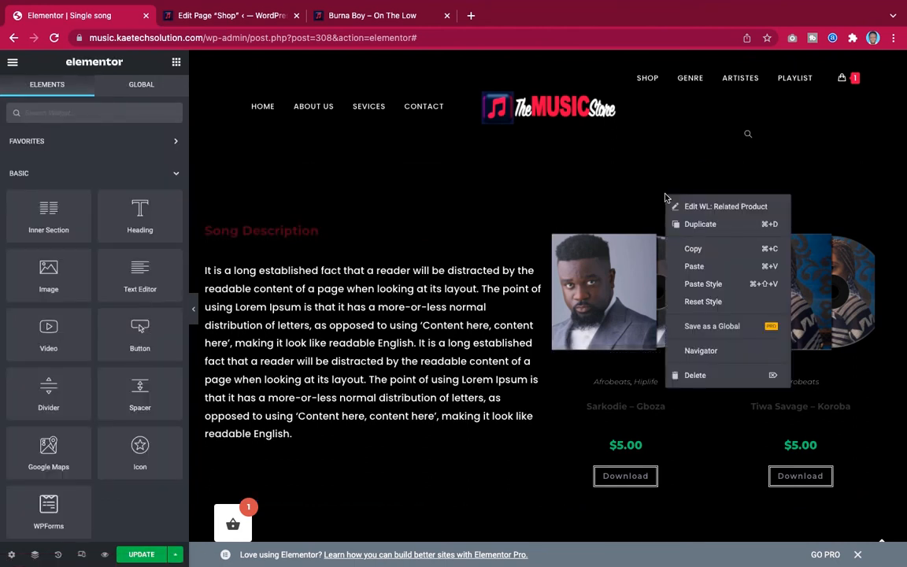
{"action": "left_click", "coordinate": [695, 267]}
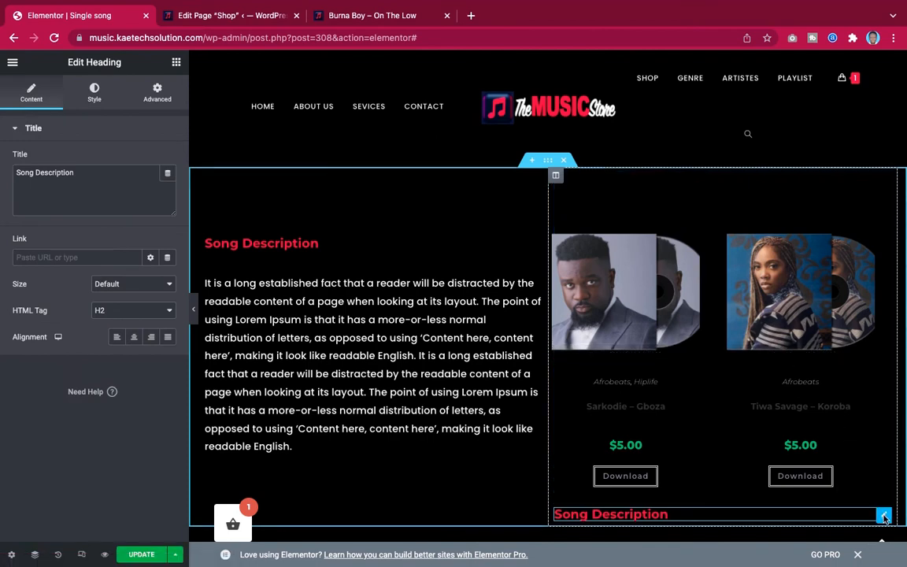
{"action": "left_click_drag", "start_coordinate": [886, 518], "coordinate": [734, 224]}
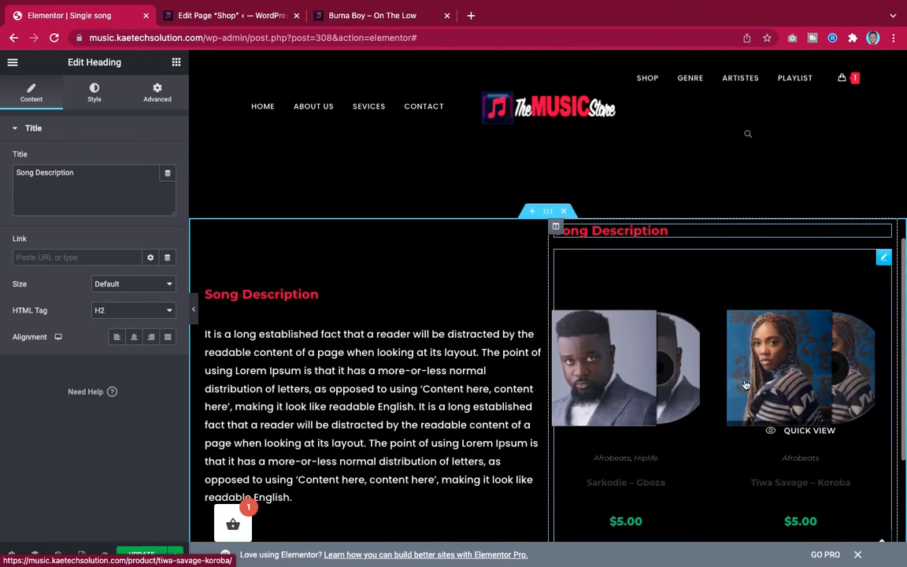
Change the title of the copied heading above the related products to "Related Songs".
{"action": "mouse_move", "coordinate": [882, 234]}
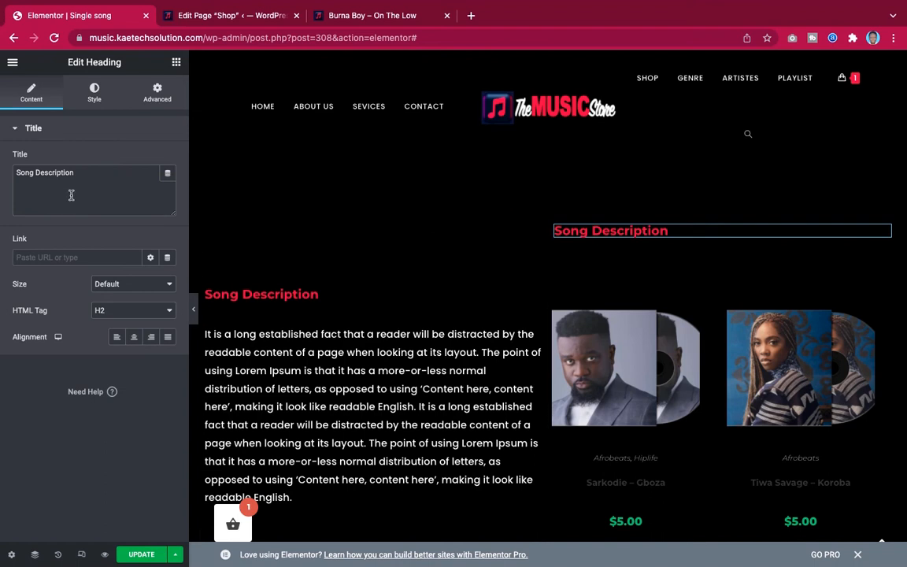
{"action": "left_click_drag", "start_coordinate": [74, 173], "coordinate": [14, 166]}
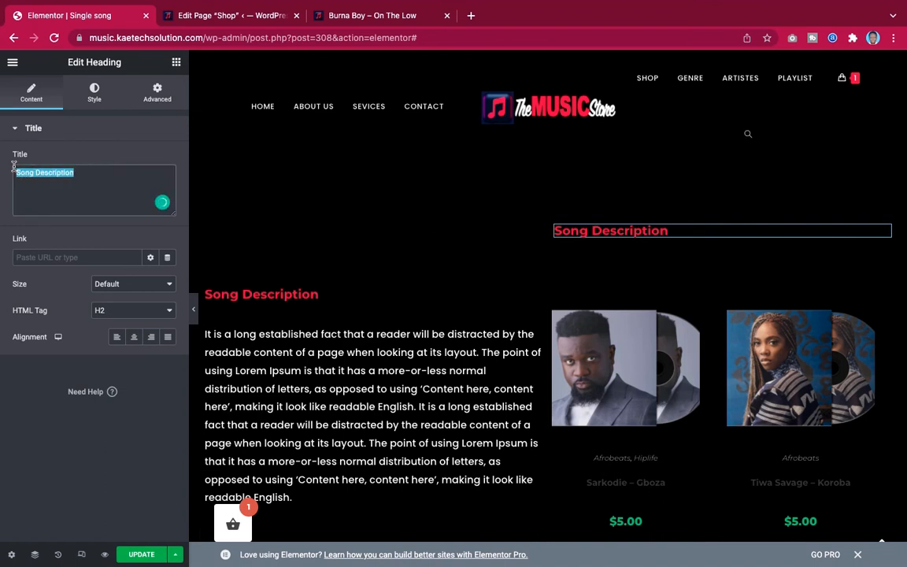
{"action": "type", "text": "Relate"}
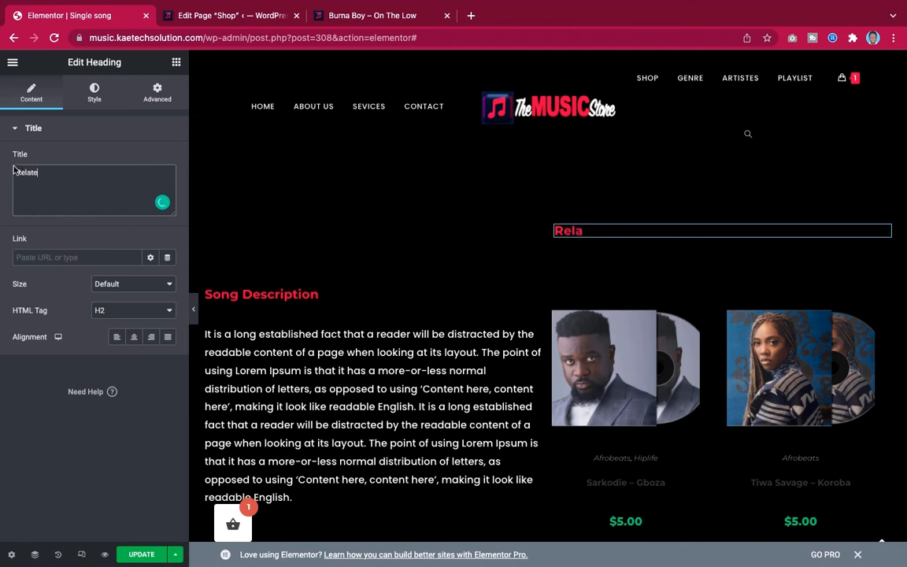
{"action": "type", "text": "d Songs"}
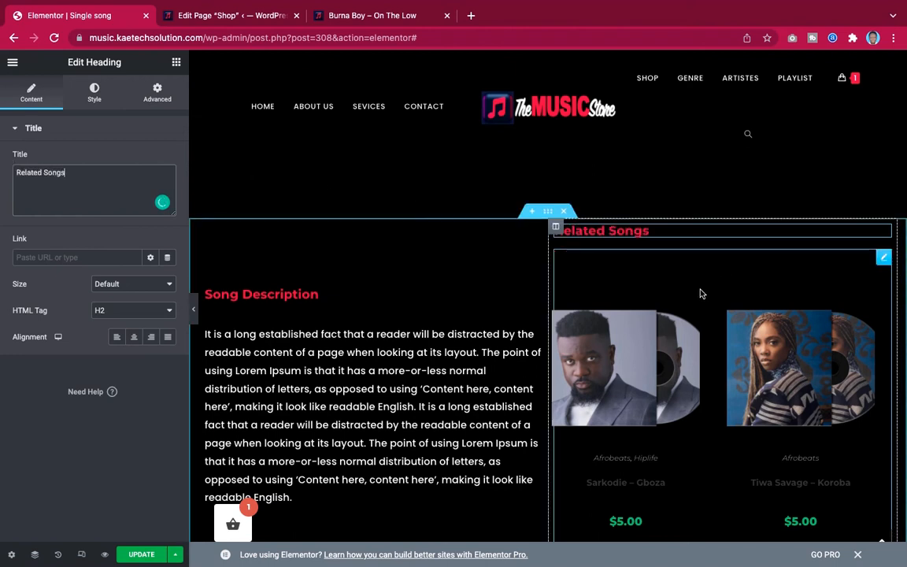
Open the Related Product widget's heading style settings and unlink the heading margin values.
{"action": "scroll", "coordinate": [689, 328], "scroll_direction": "down", "scroll_amount": 3}
{"action": "scroll", "coordinate": [690, 331], "scroll_direction": "up", "scroll_amount": 3}
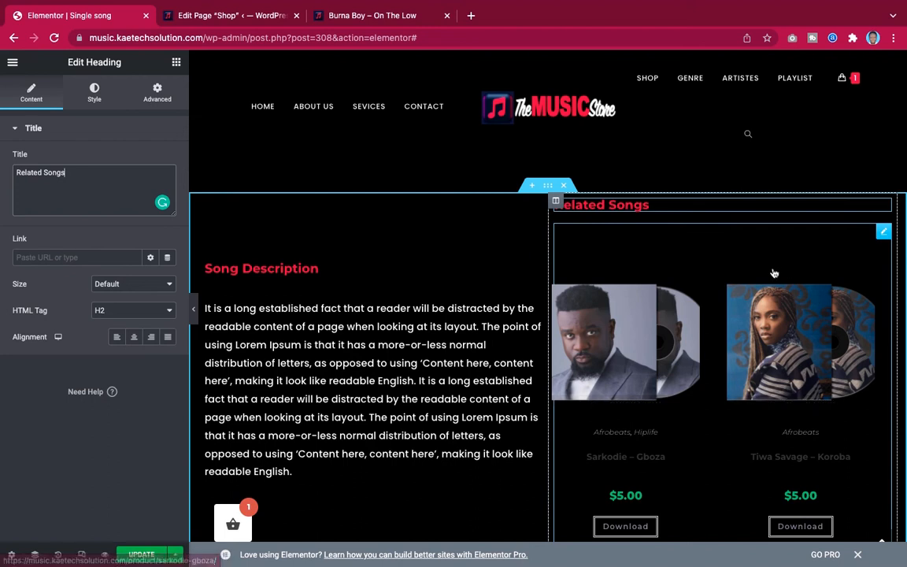
{"action": "left_click", "coordinate": [883, 234]}
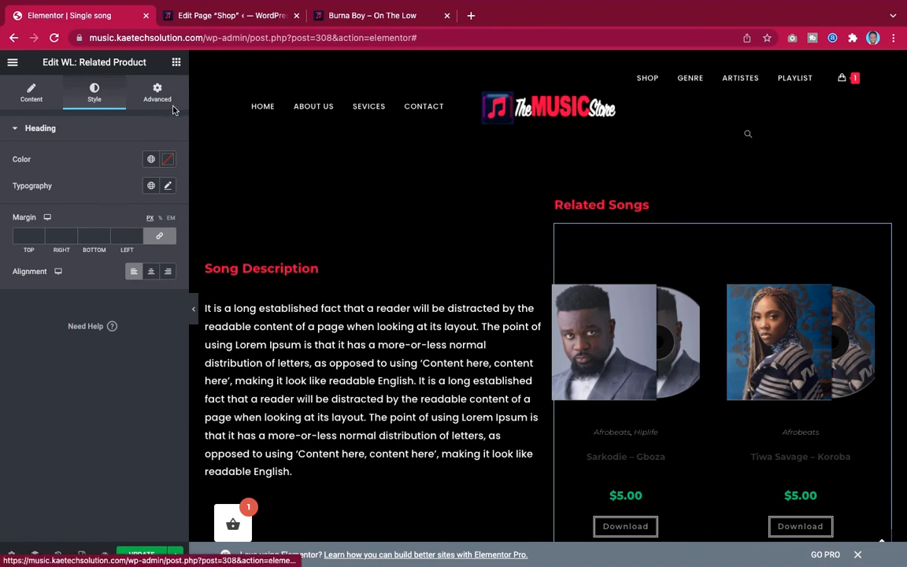
{"action": "left_click", "coordinate": [166, 239]}
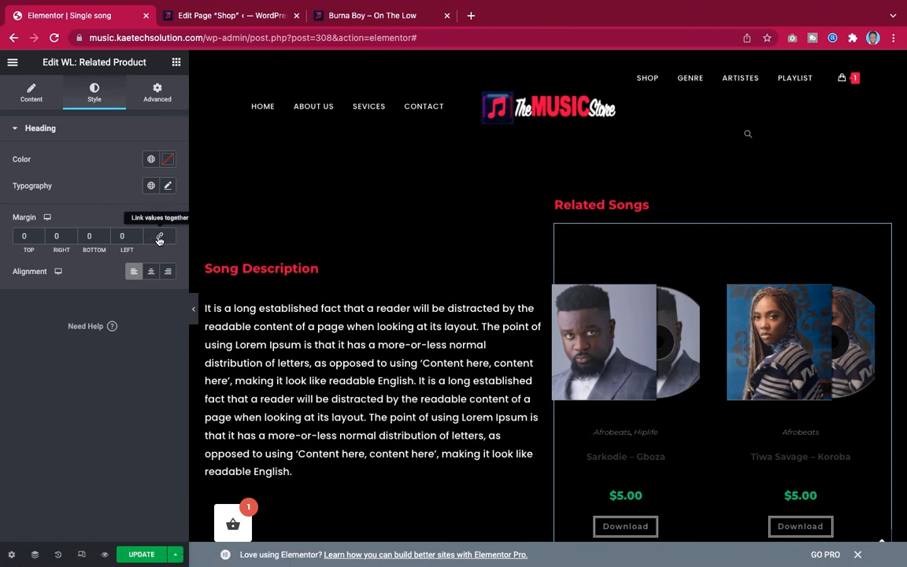
{"action": "left_click", "coordinate": [22, 240]}
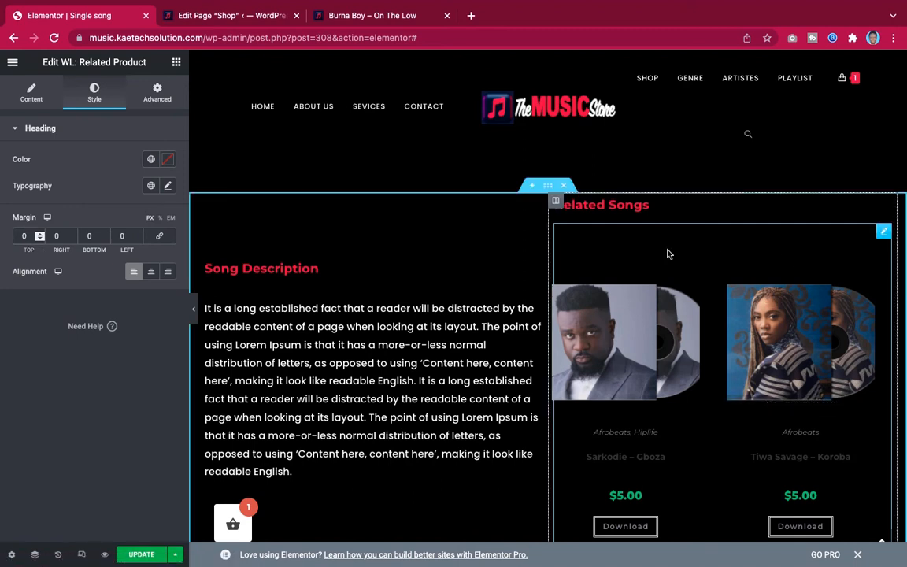
{"action": "left_click", "coordinate": [85, 239]}
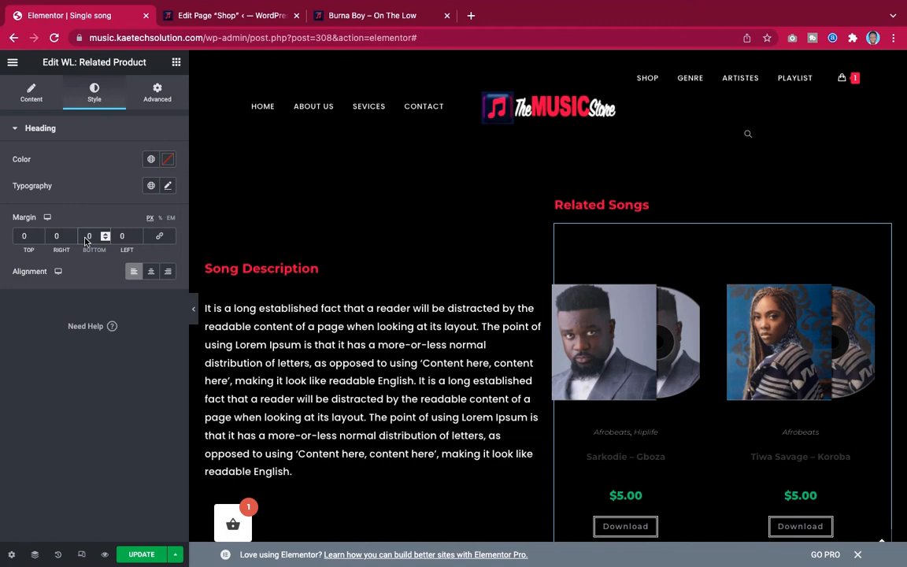
Unlink the Related Product widget's advanced margin values and set its top margin to -50 px after trying -30 px.
{"action": "left_click", "coordinate": [149, 90]}
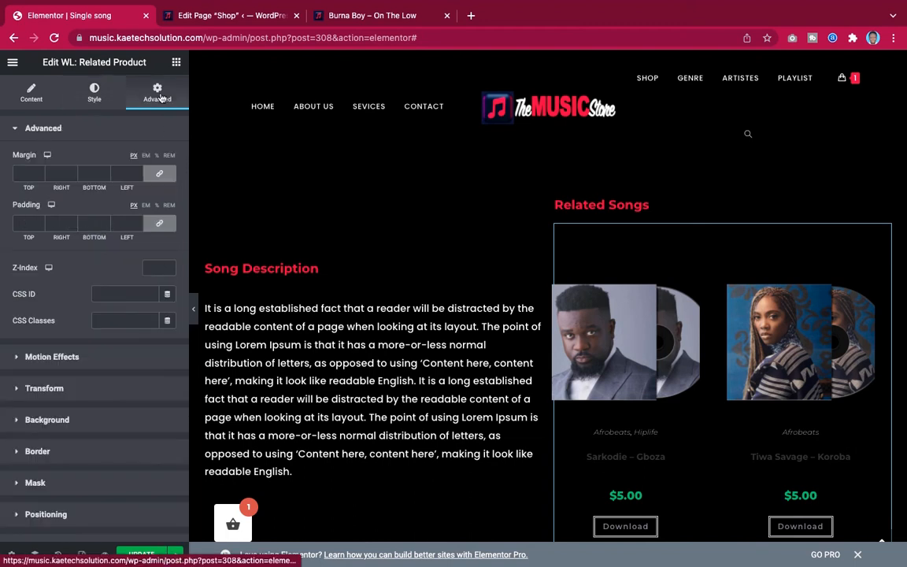
{"action": "left_click", "coordinate": [157, 175]}
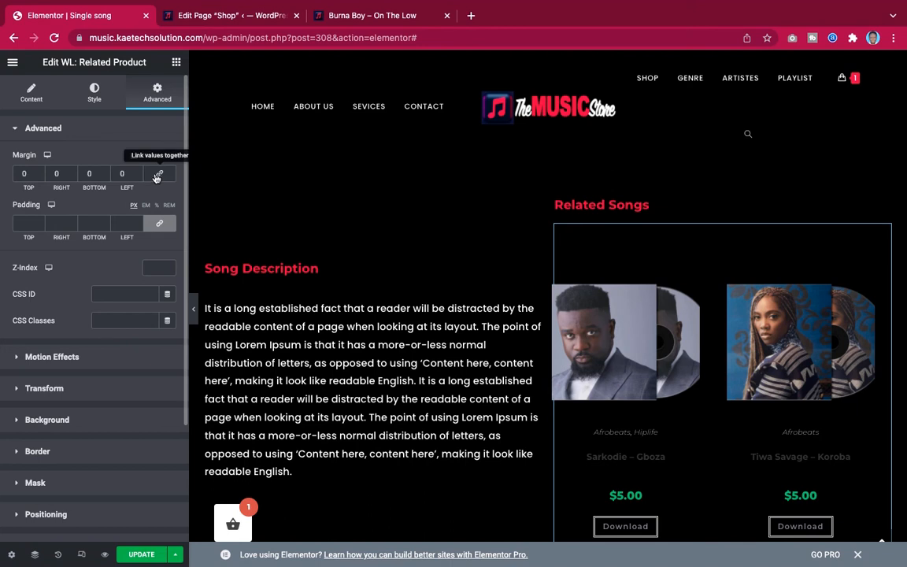
{"action": "left_click", "coordinate": [22, 179]}
{"action": "type", "text": "-"}
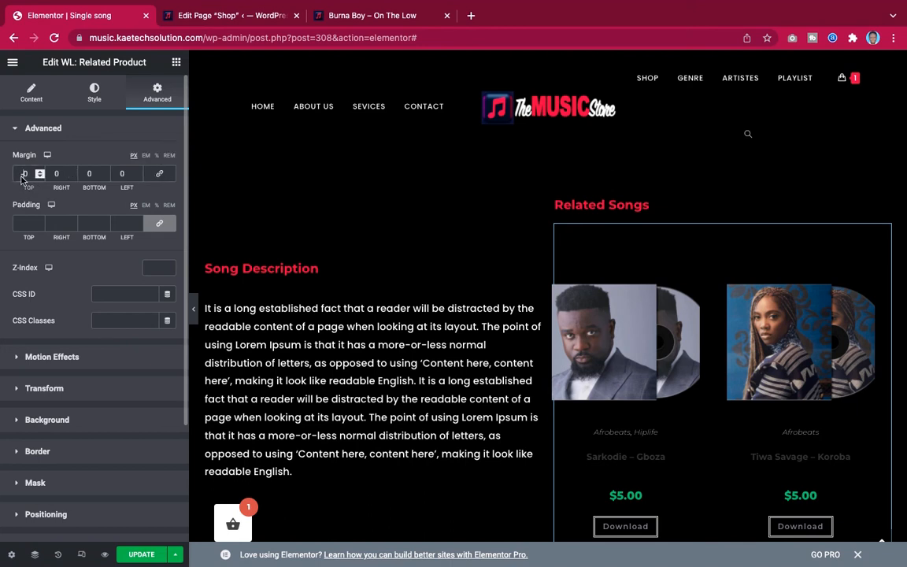
{"action": "type", "text": "3"}
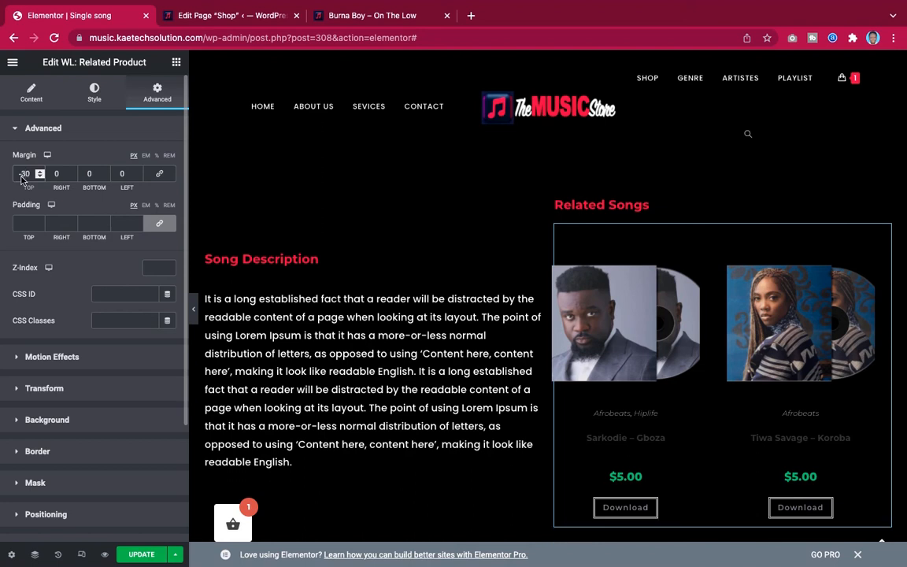
{"action": "key", "text": "BackSpace"}
{"action": "key", "text": "BackSpace"}
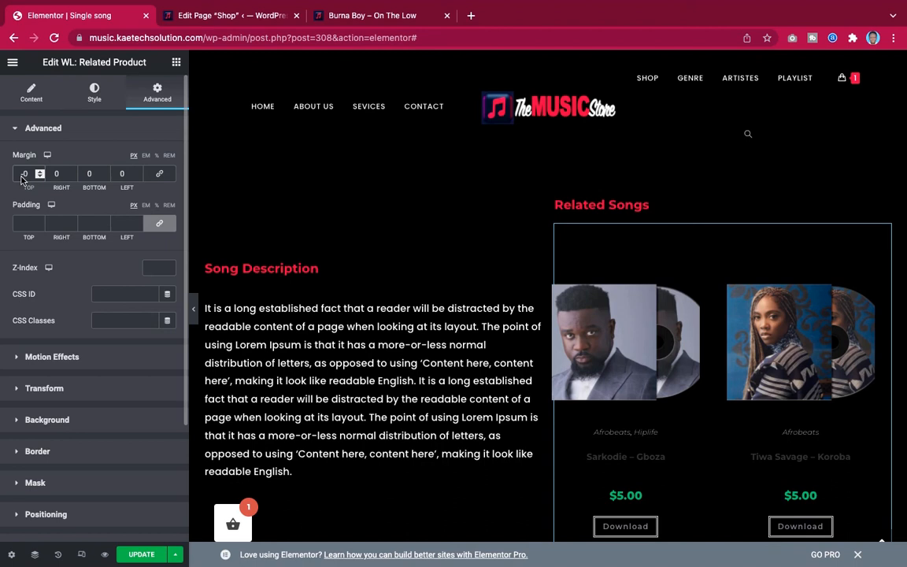
{"action": "type", "text": "30"}
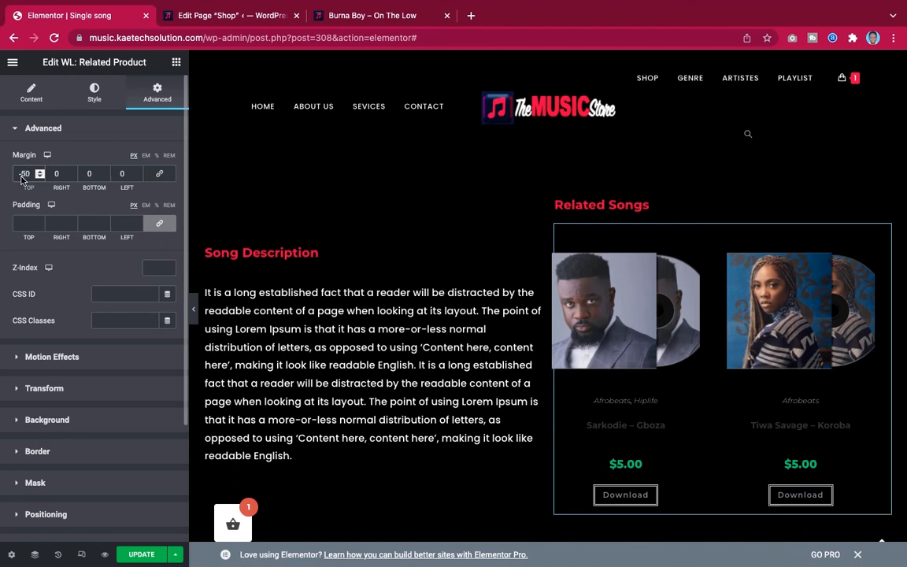
Set the Related Product widget's top margin to -80 px.
{"action": "key", "text": "BackSpace"}
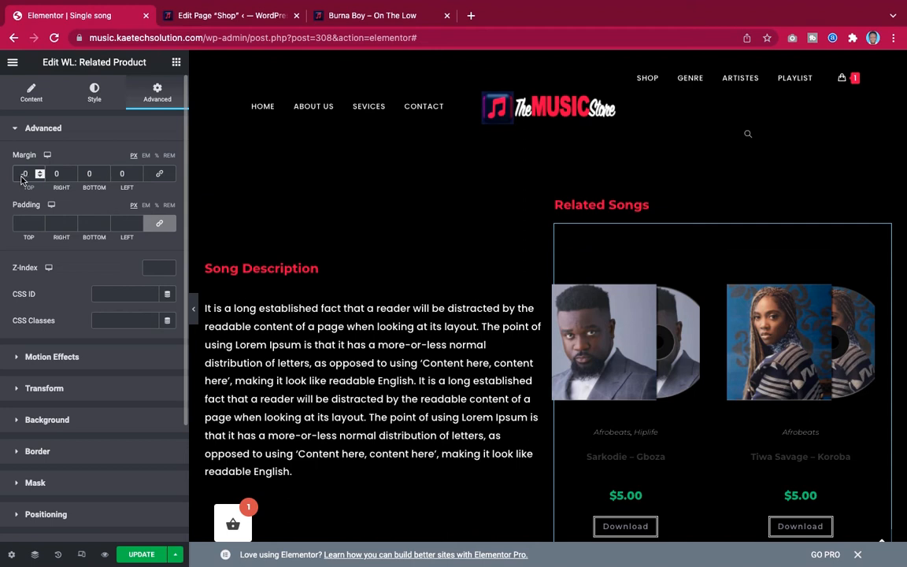
{"action": "type", "text": "800"}
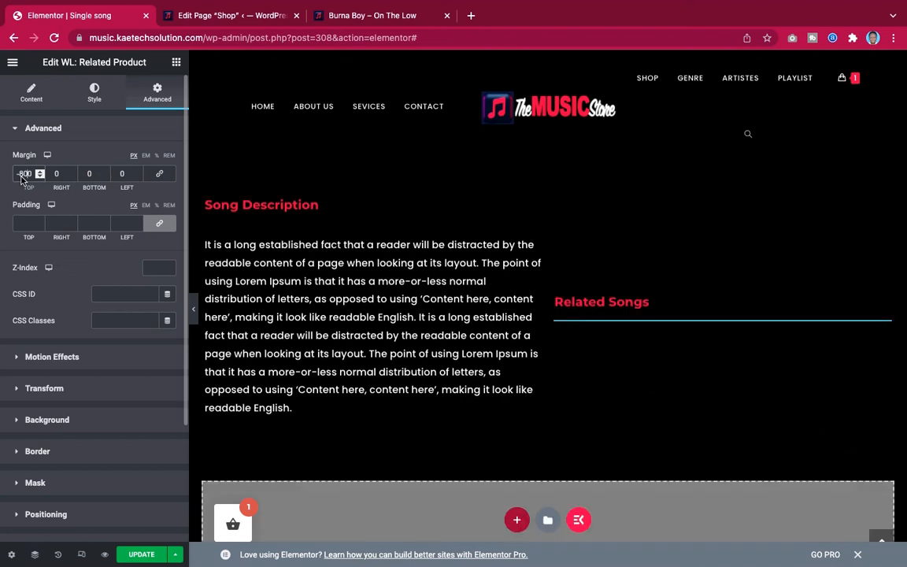
{"action": "key", "text": "BackSpace"}
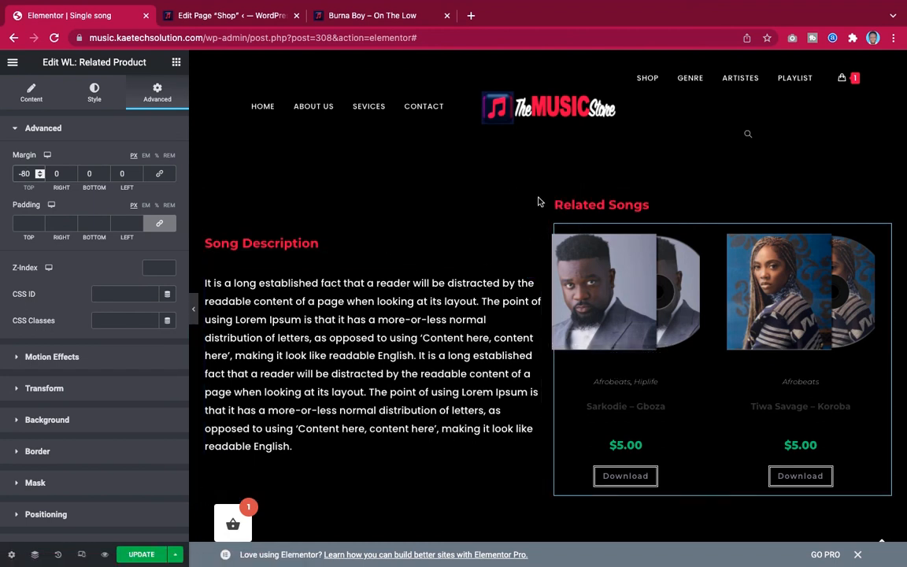
Set the vertical alignment of the section holding the song description and related songs to Default.
{"action": "left_click", "coordinate": [546, 189]}
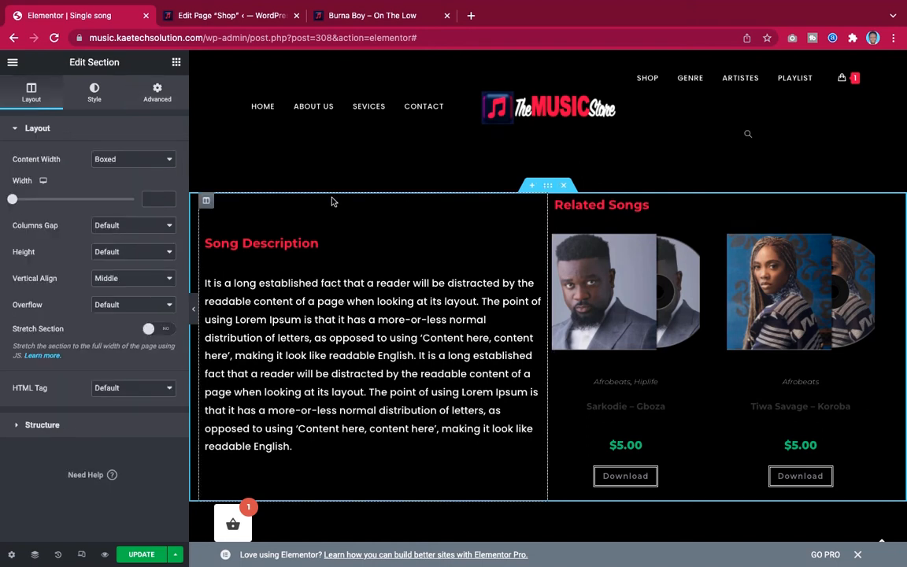
{"action": "left_click", "coordinate": [124, 279]}
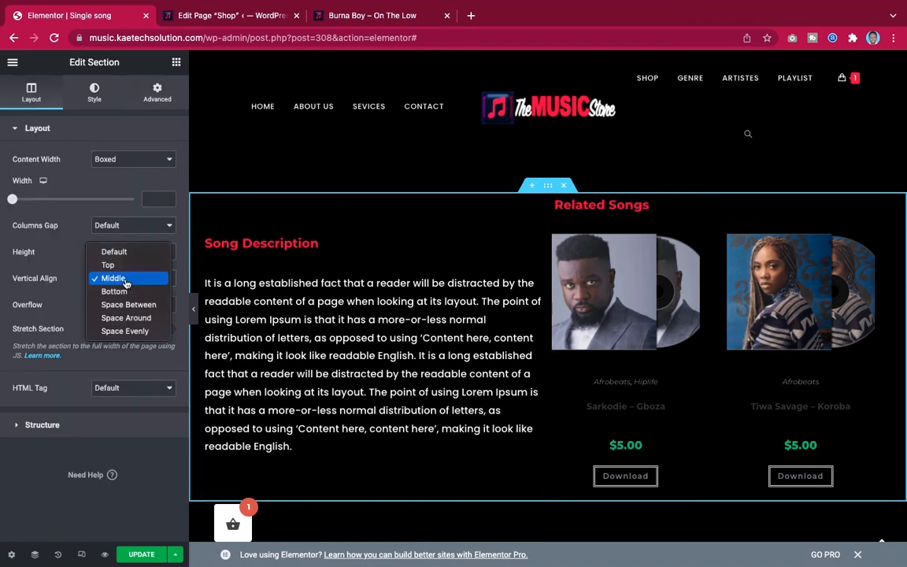
{"action": "left_click", "coordinate": [114, 251]}
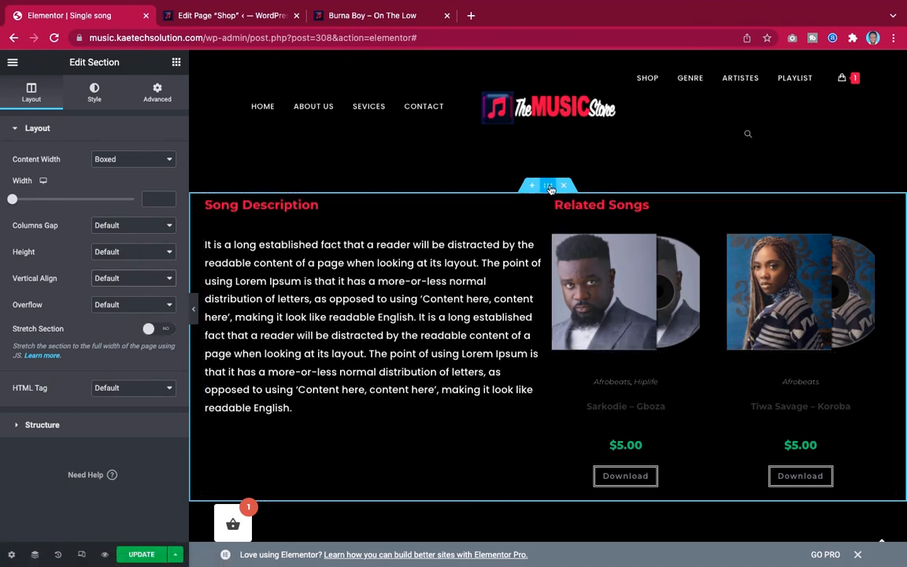
Set the song description and related songs section's padding to 30 px on all four sides.
{"action": "left_click", "coordinate": [155, 108]}
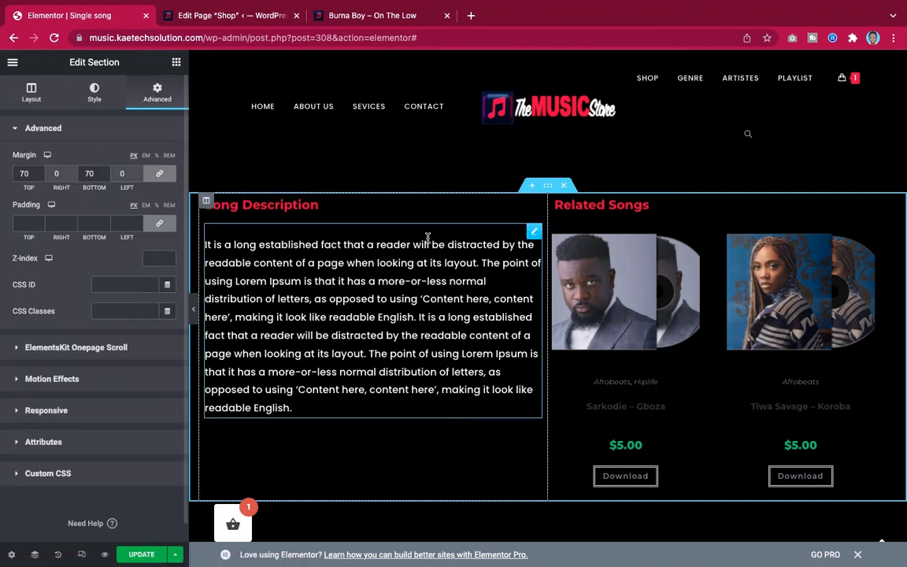
{"action": "left_click", "coordinate": [160, 225]}
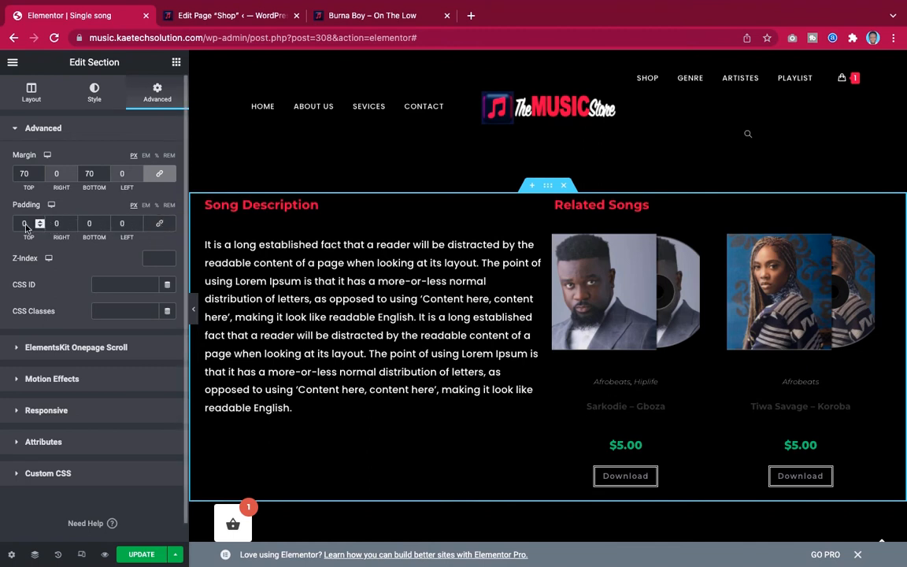
{"action": "type", "text": "3"}
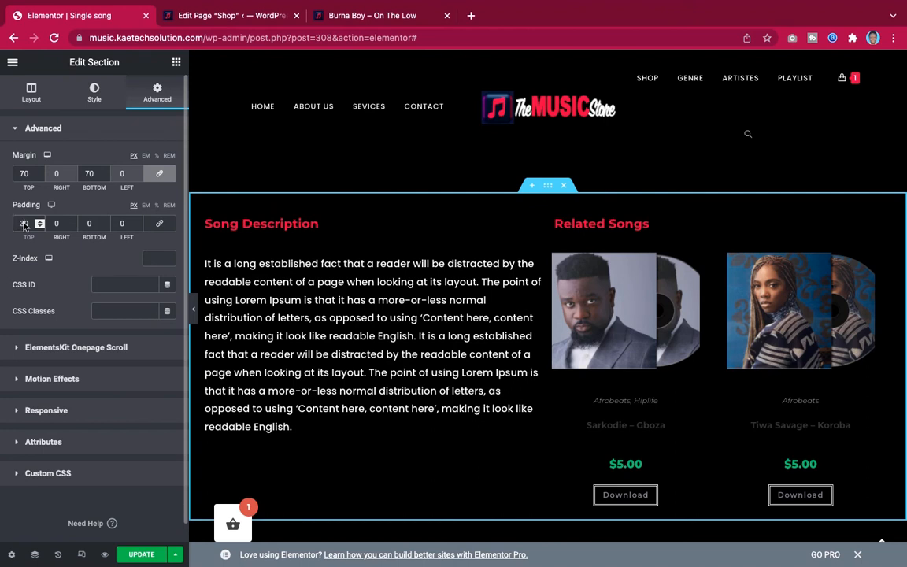
{"action": "left_click", "coordinate": [86, 224]}
{"action": "type", "text": "3"}
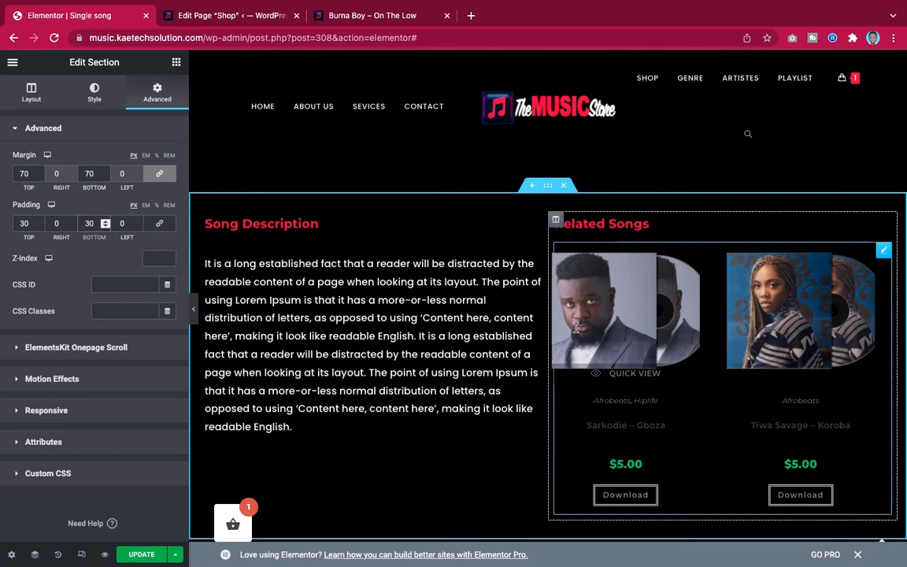
{"action": "scroll", "coordinate": [747, 327], "scroll_direction": "down", "scroll_amount": 5}
{"action": "scroll", "coordinate": [748, 326], "scroll_direction": "up", "scroll_amount": 5}
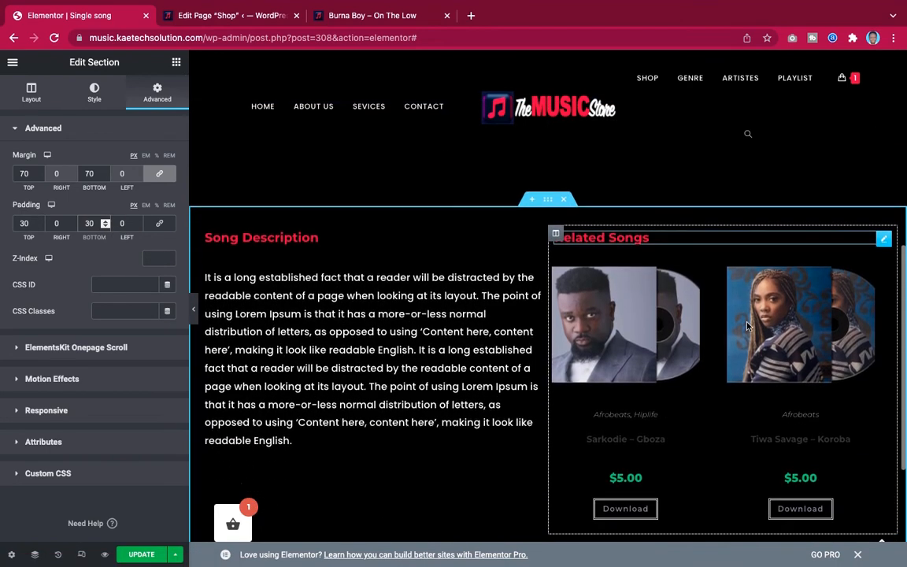
{"action": "scroll", "coordinate": [748, 327], "scroll_direction": "down", "scroll_amount": 1}
{"action": "scroll", "coordinate": [748, 326], "scroll_direction": "up", "scroll_amount": 1}
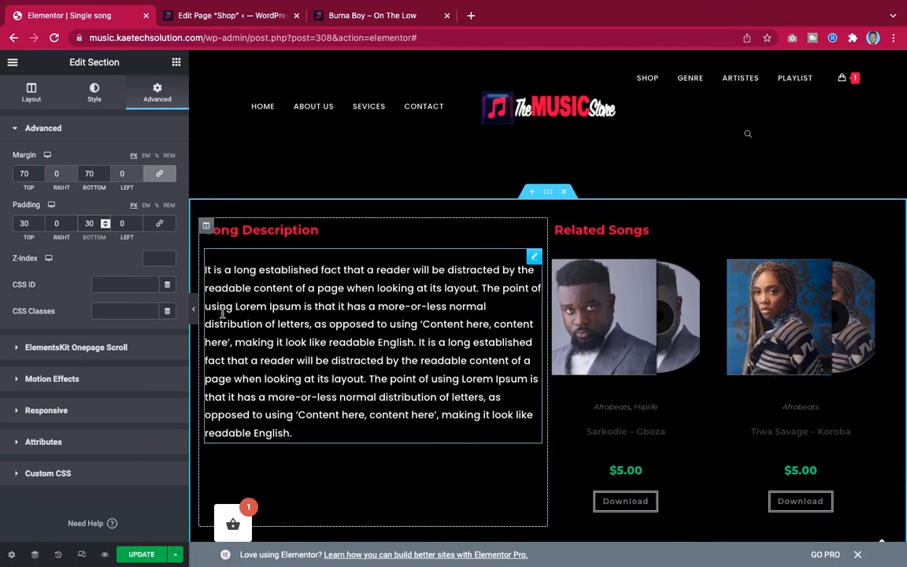
{"action": "left_click", "coordinate": [159, 224]}
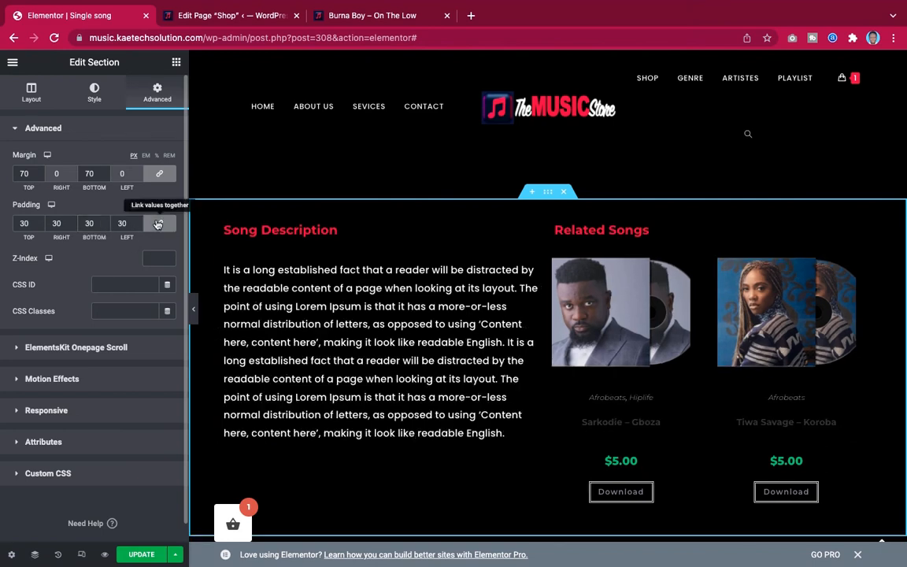
Examine the template's spacing from the product image to the related songs, including a full-width preview without the editing panel.
{"action": "scroll", "coordinate": [756, 287], "scroll_direction": "up", "scroll_amount": 4}
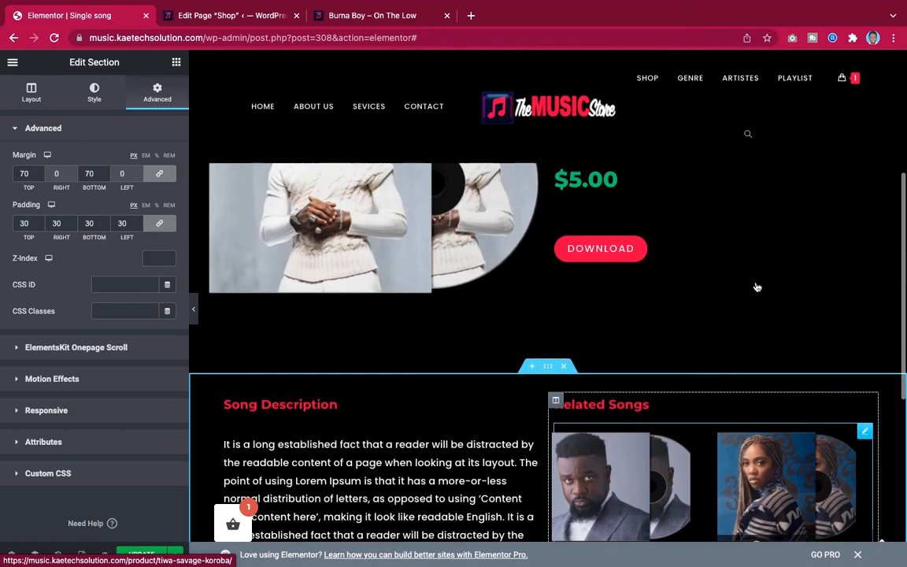
{"action": "scroll", "coordinate": [756, 287], "scroll_direction": "down", "scroll_amount": 5}
{"action": "scroll", "coordinate": [753, 363], "scroll_direction": "up", "scroll_amount": 2}
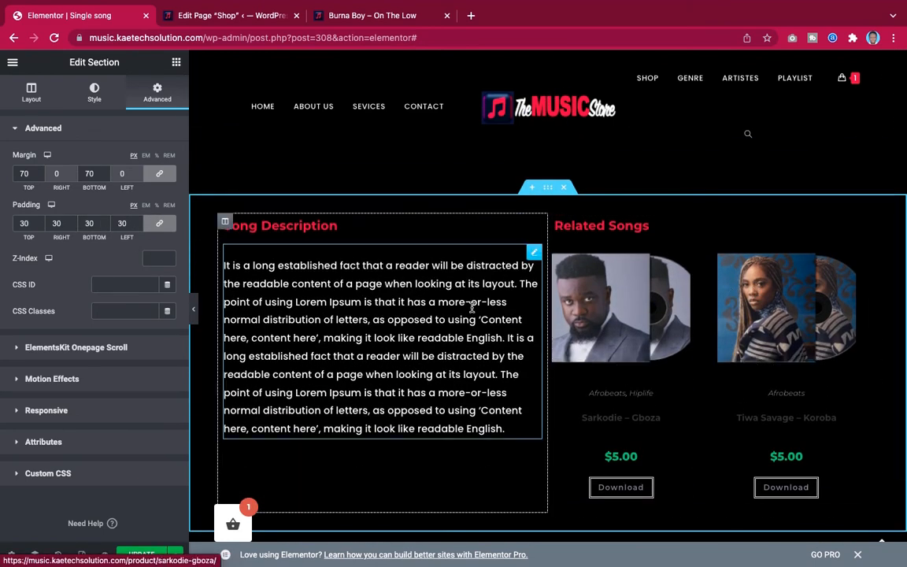
{"action": "scroll", "coordinate": [203, 318], "scroll_direction": "up", "scroll_amount": 1}
{"action": "left_click", "coordinate": [193, 309]}
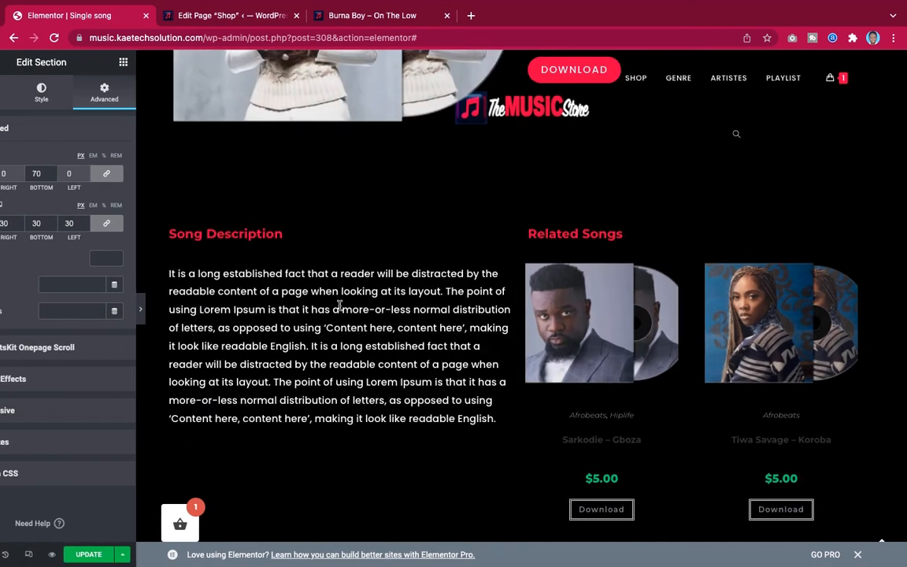
{"action": "scroll", "coordinate": [607, 282], "scroll_direction": "up", "scroll_amount": 4}
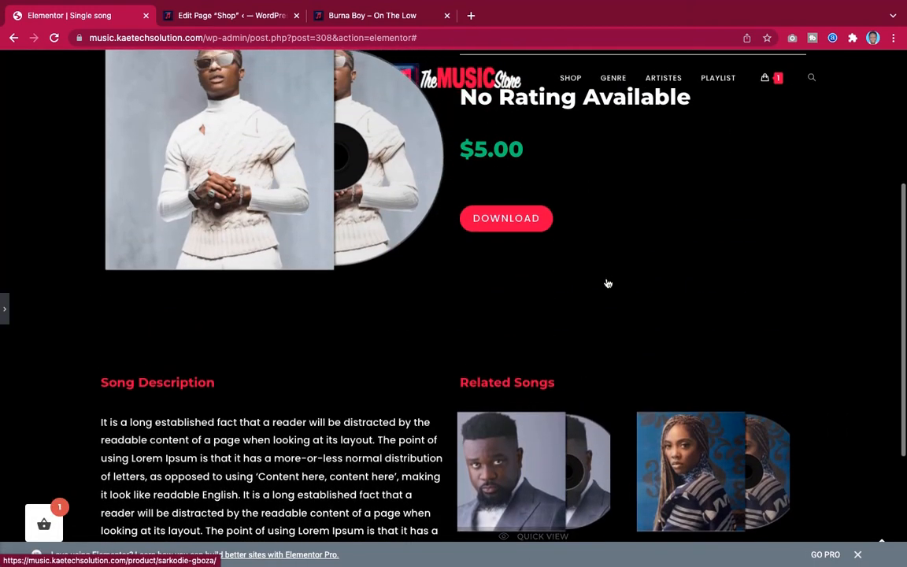
{"action": "scroll", "coordinate": [606, 282], "scroll_direction": "down", "scroll_amount": 1}
{"action": "scroll", "coordinate": [606, 282], "scroll_direction": "down", "scroll_amount": 3}
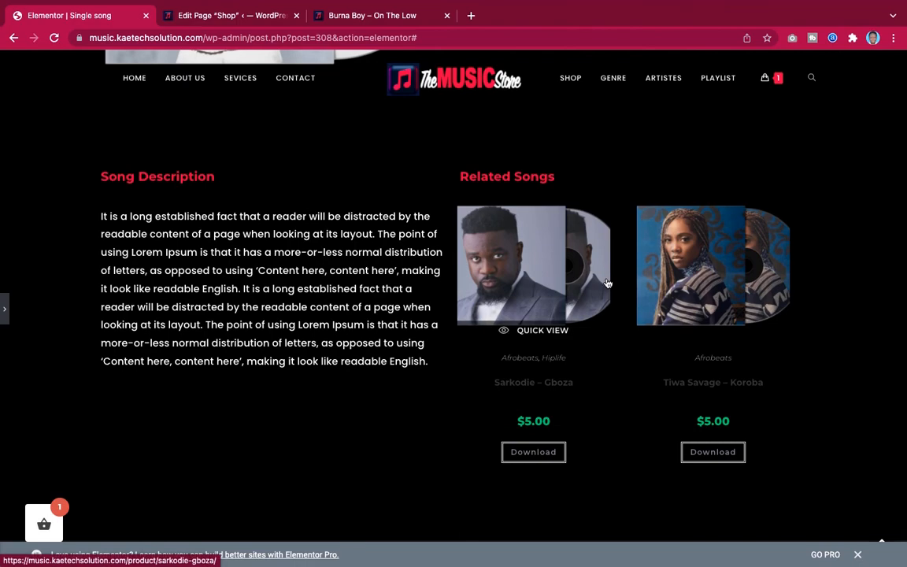
{"action": "scroll", "coordinate": [609, 323], "scroll_direction": "up", "scroll_amount": 8}
{"action": "scroll", "coordinate": [611, 330], "scroll_direction": "down", "scroll_amount": 4}
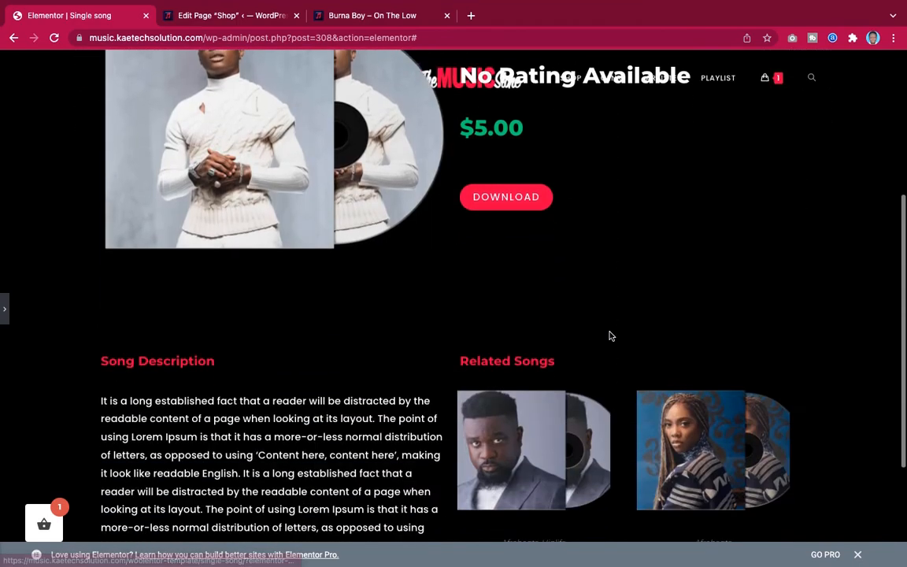
{"action": "scroll", "coordinate": [611, 337], "scroll_direction": "up", "scroll_amount": 3}
{"action": "scroll", "coordinate": [611, 337], "scroll_direction": "up", "scroll_amount": 2}
{"action": "scroll", "coordinate": [609, 334], "scroll_direction": "down", "scroll_amount": 9}
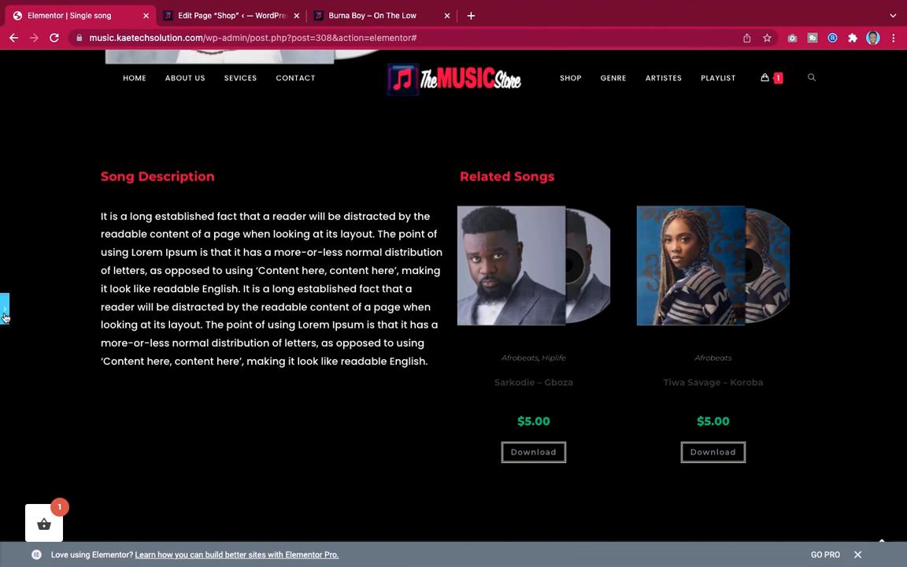
{"action": "left_click", "coordinate": [4, 315]}
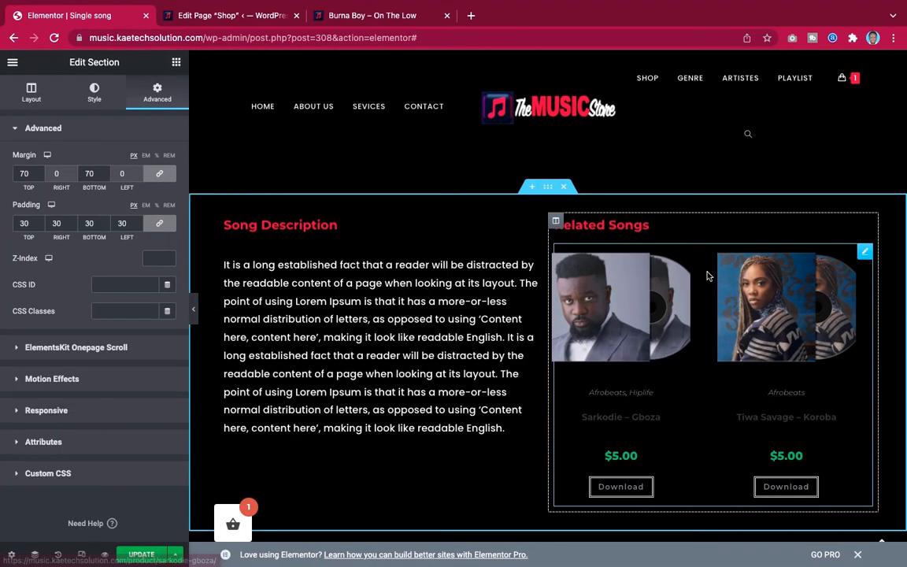
Delete the WL: Product Rating widget between the song title and the price.
{"action": "scroll", "coordinate": [707, 276], "scroll_direction": "up", "scroll_amount": 5}
{"action": "scroll", "coordinate": [708, 274], "scroll_direction": "down", "scroll_amount": 2}
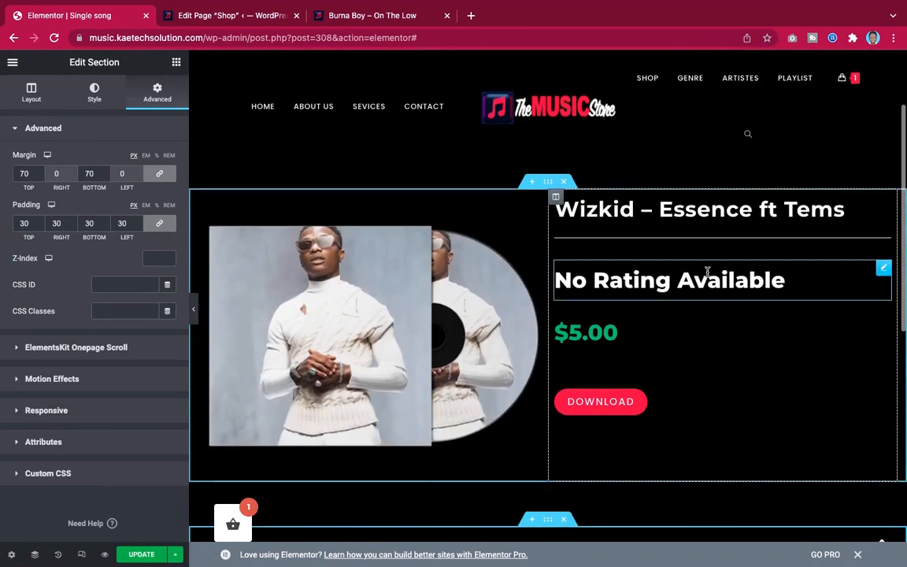
{"action": "right_click", "coordinate": [885, 270]}
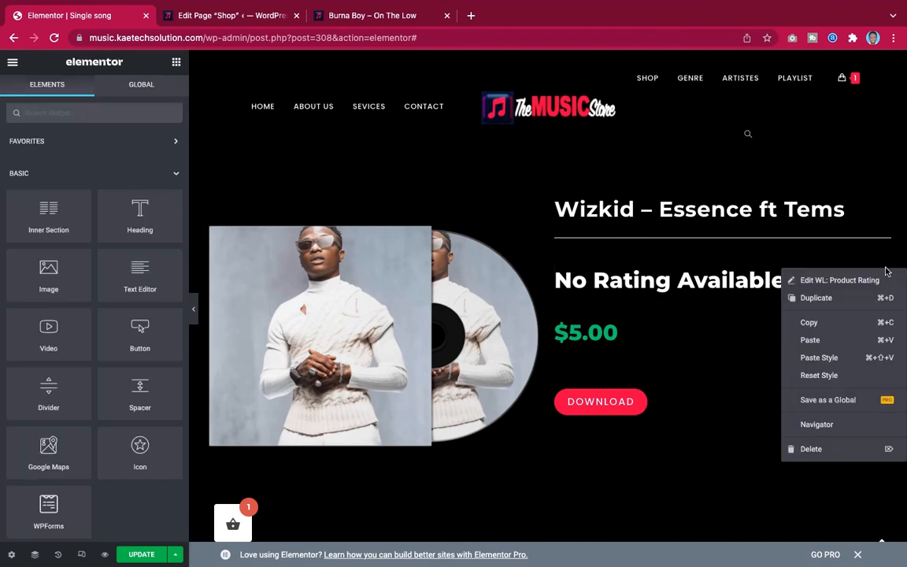
{"action": "left_click", "coordinate": [809, 449]}
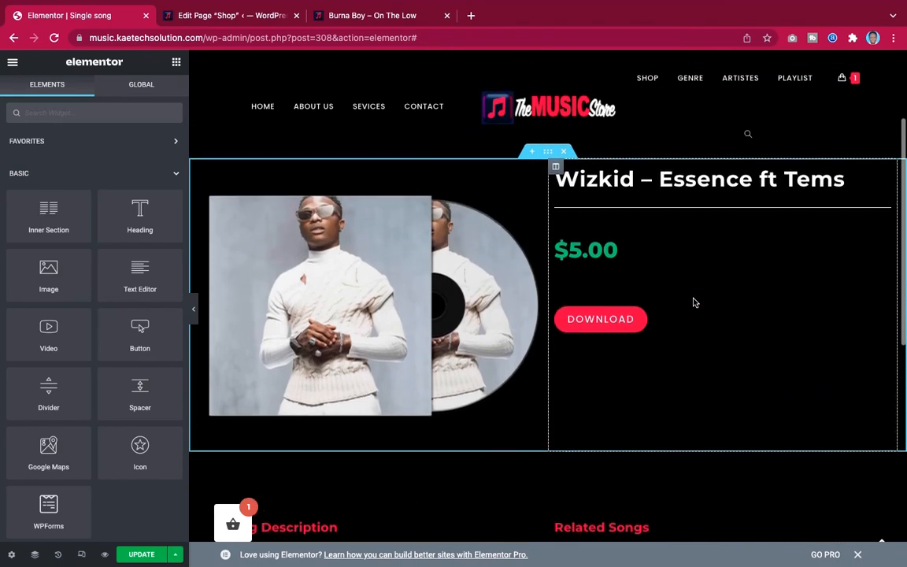
Set the description and related songs section's columns gap to Wide after trying Extended, and preview it at full width.
{"action": "scroll", "coordinate": [694, 302], "scroll_direction": "down", "scroll_amount": 5}
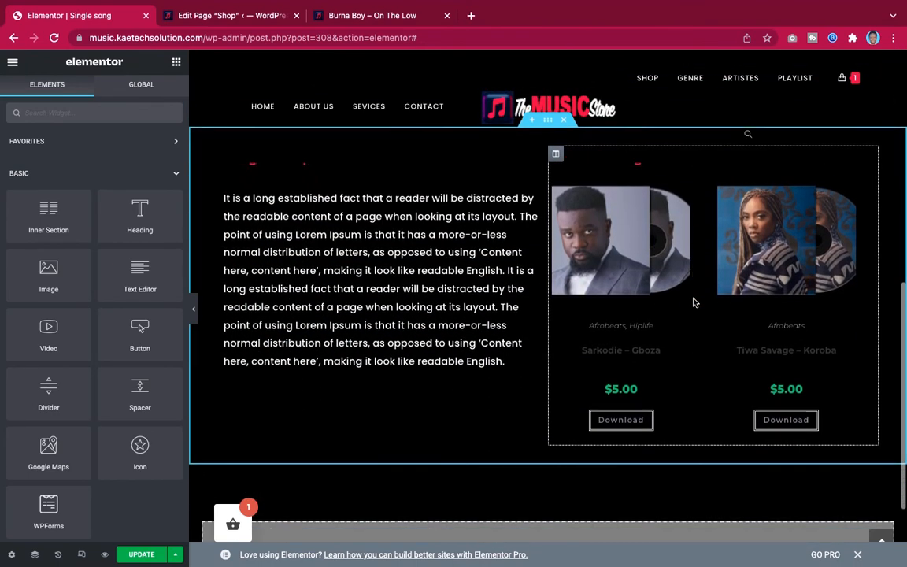
{"action": "scroll", "coordinate": [694, 302], "scroll_direction": "up", "scroll_amount": 3}
{"action": "scroll", "coordinate": [694, 303], "scroll_direction": "up", "scroll_amount": 1}
{"action": "scroll", "coordinate": [694, 303], "scroll_direction": "down", "scroll_amount": 3}
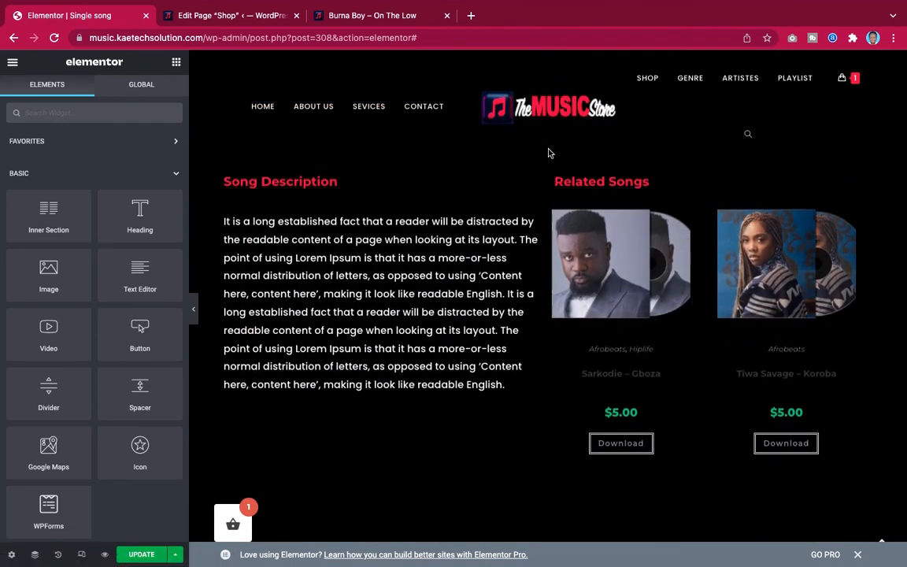
{"action": "scroll", "coordinate": [550, 173], "scroll_direction": "up", "scroll_amount": 1}
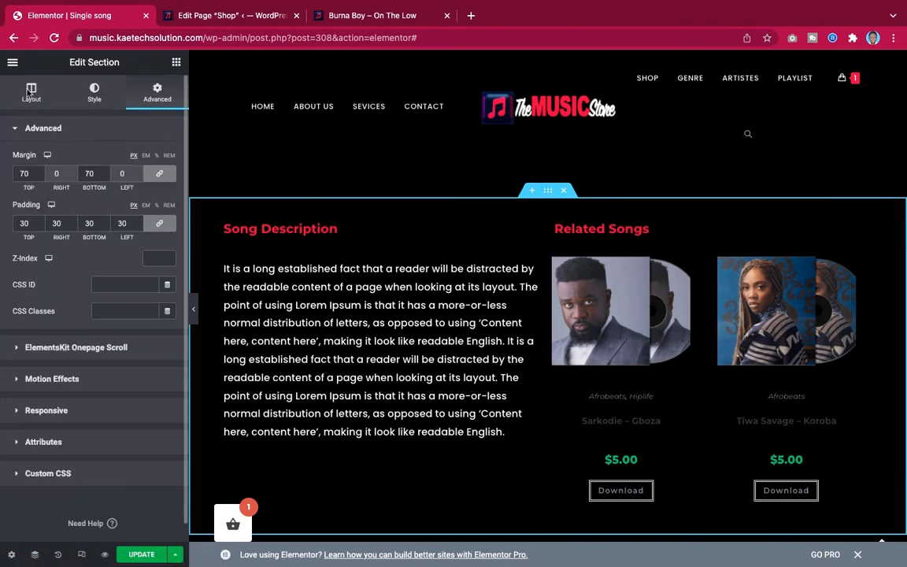
{"action": "left_click", "coordinate": [30, 93]}
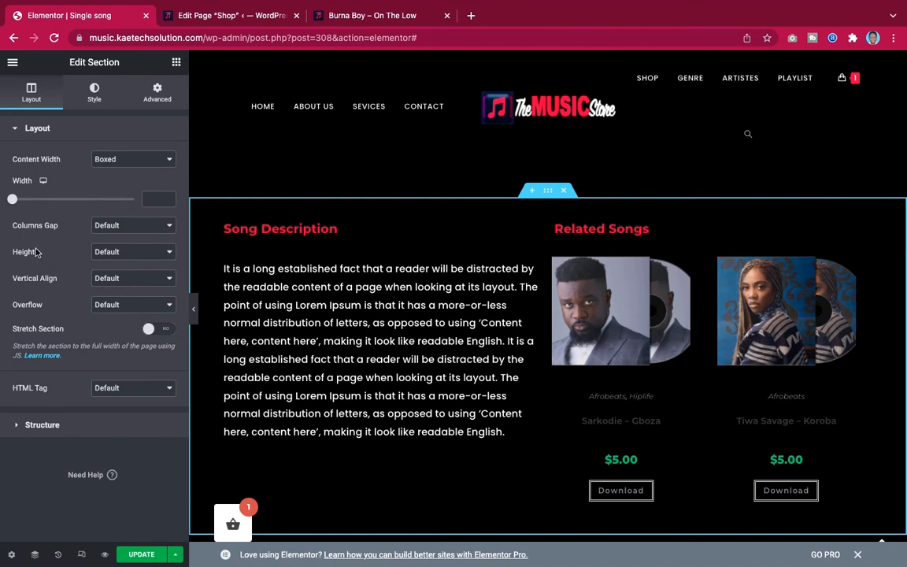
{"action": "left_click", "coordinate": [134, 230]}
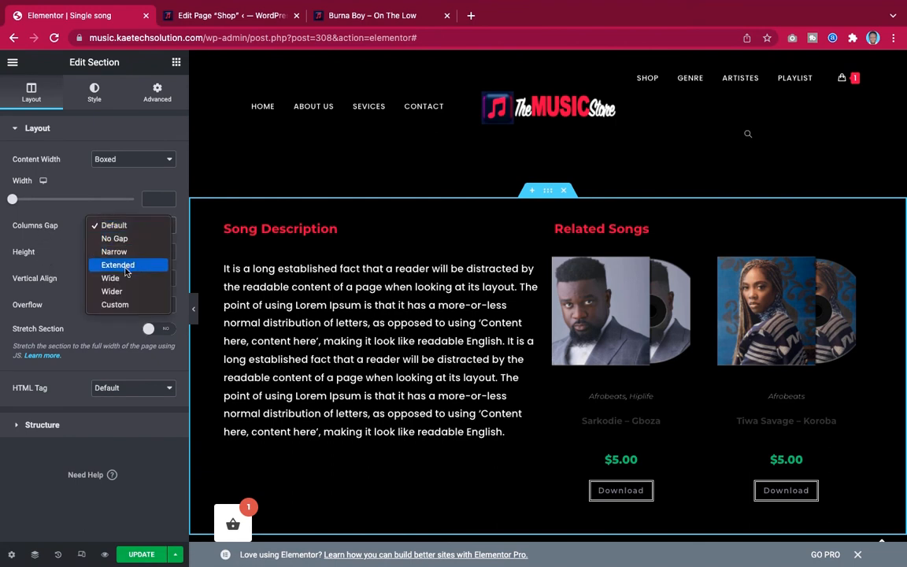
{"action": "left_click", "coordinate": [126, 267]}
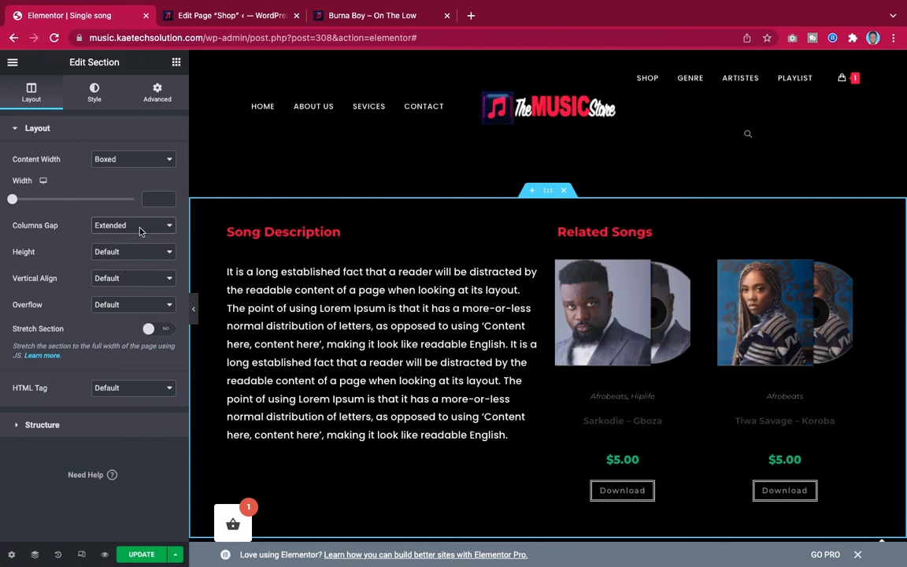
{"action": "left_click", "coordinate": [139, 230]}
{"action": "left_click", "coordinate": [136, 242]}
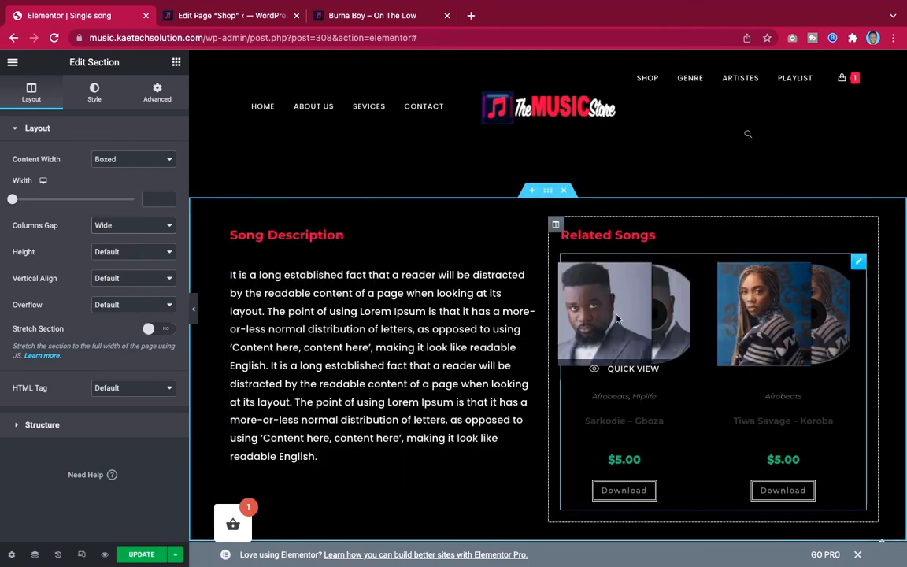
{"action": "left_click", "coordinate": [193, 315]}
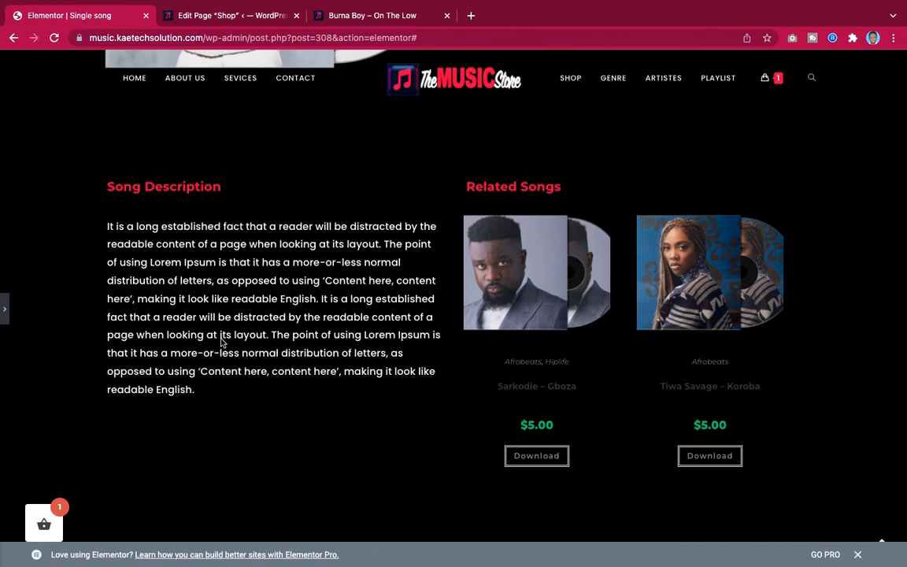
{"action": "left_click", "coordinate": [5, 311]}
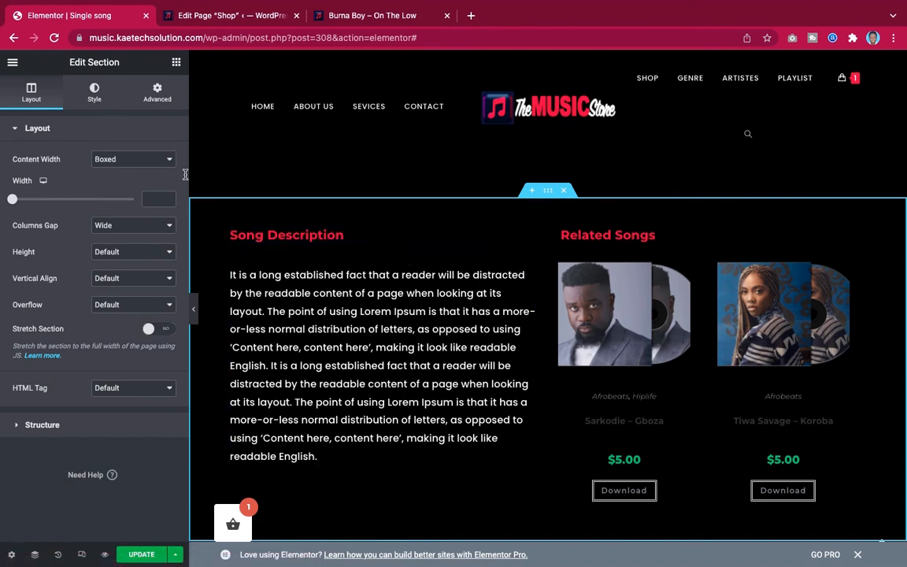
Try a solid border with a 2 px top width and 0 on the other sides around the description and related songs section.
{"action": "left_click", "coordinate": [95, 94]}
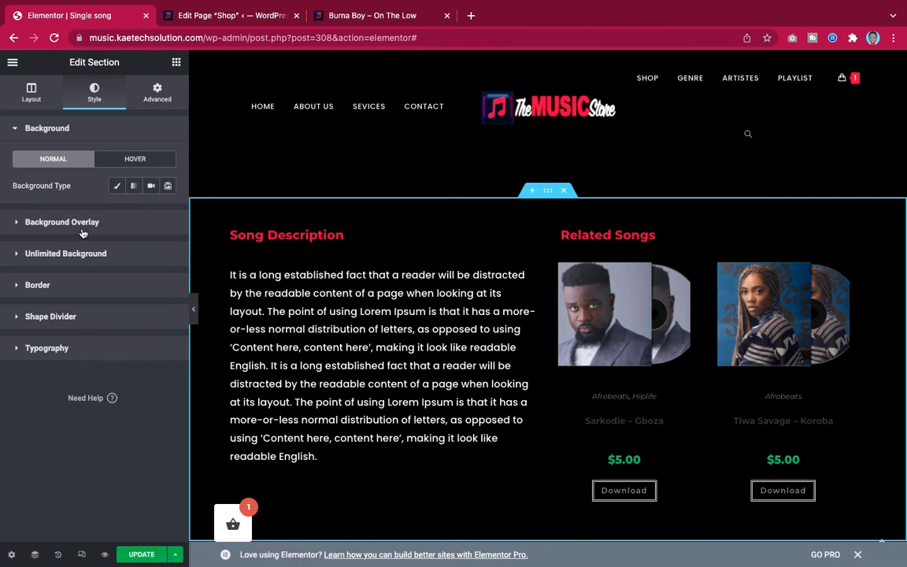
{"action": "left_click", "coordinate": [65, 289]}
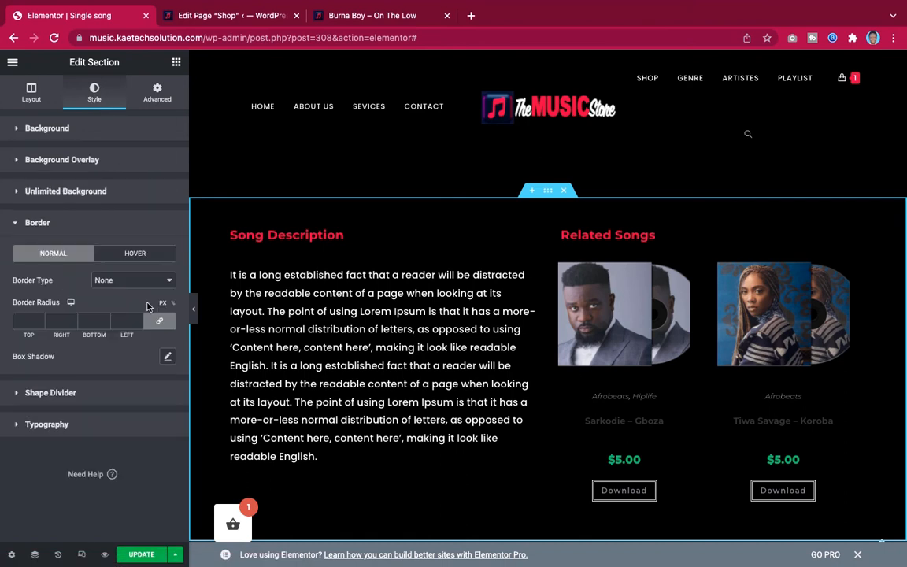
{"action": "left_click", "coordinate": [150, 281]}
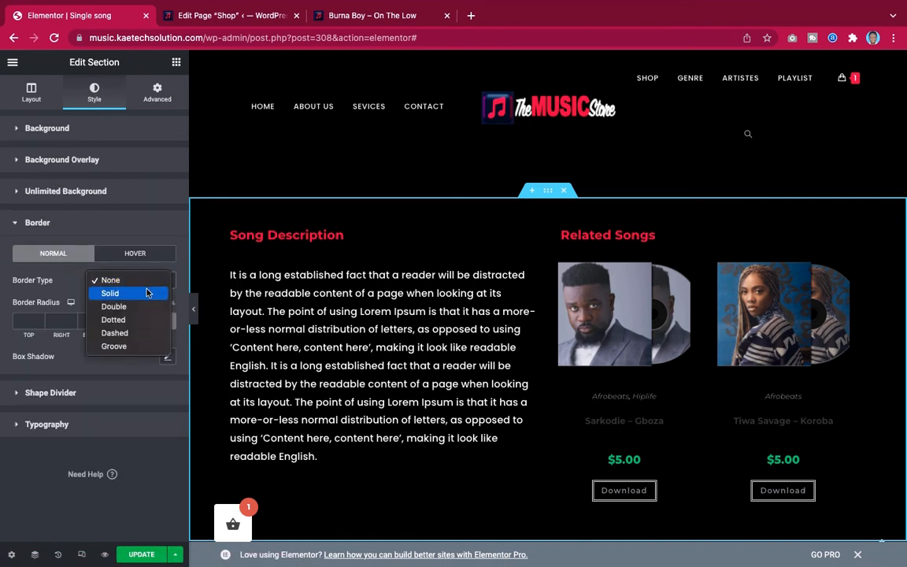
{"action": "left_click", "coordinate": [147, 294]}
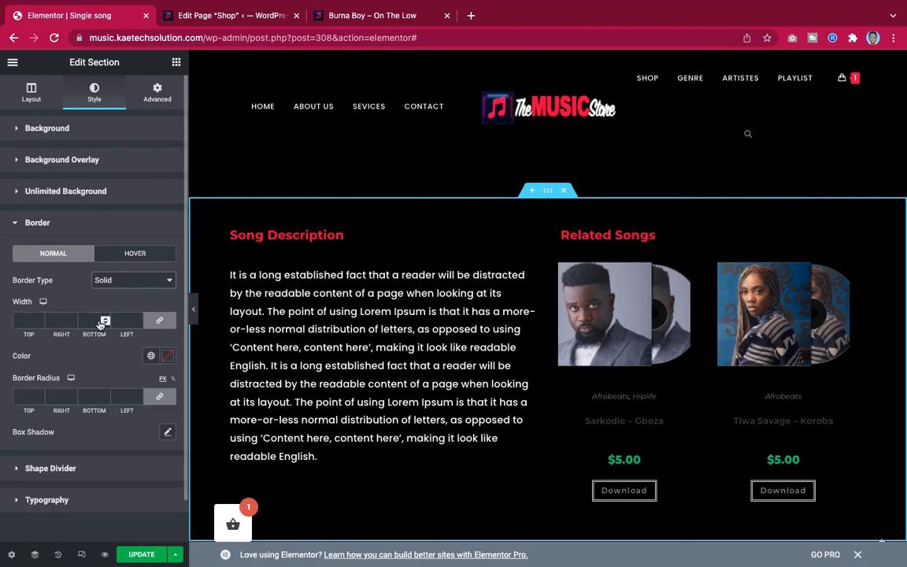
{"action": "left_click", "coordinate": [159, 320]}
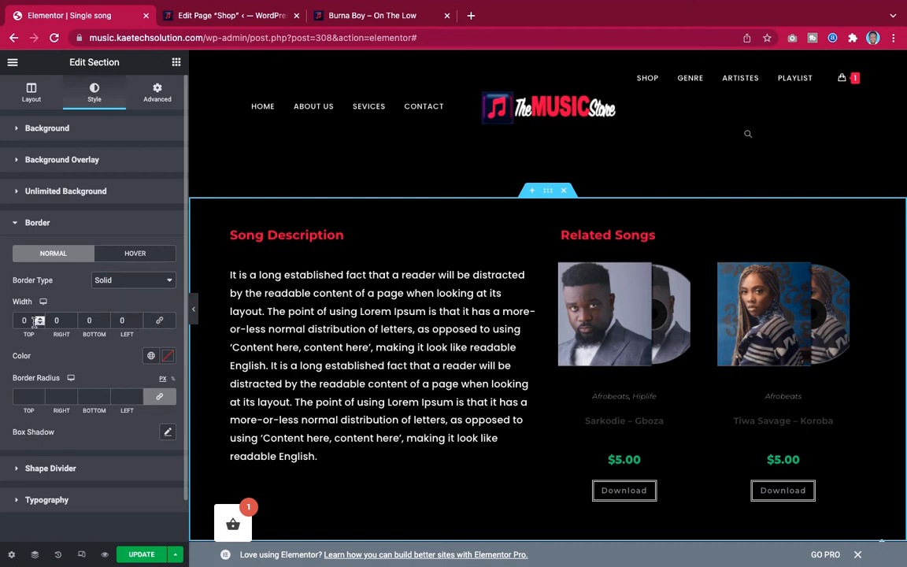
{"action": "double_click", "coordinate": [22, 322]}
{"action": "type", "text": "2"}
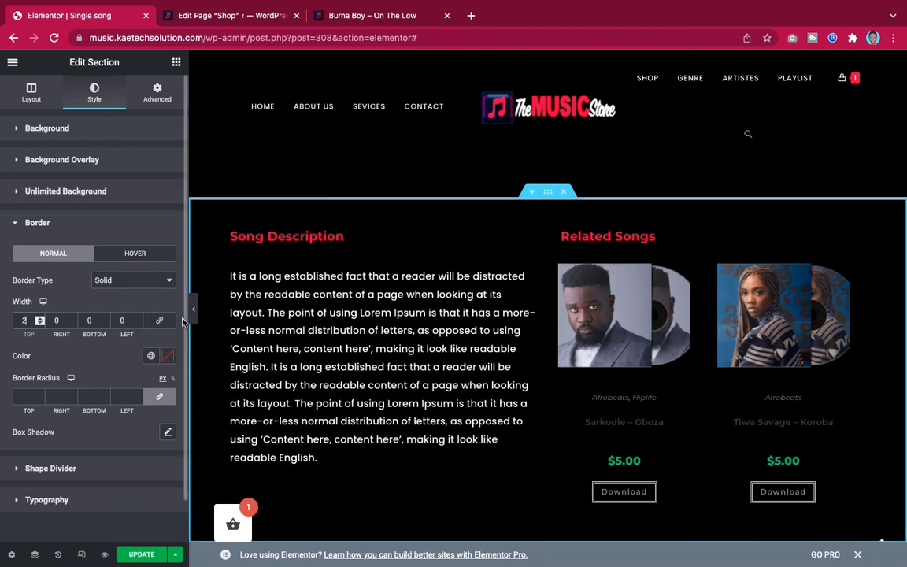
Examine the dividing line above the song description and related songs in a full-width preview without the editing panel.
{"action": "left_click", "coordinate": [195, 315]}
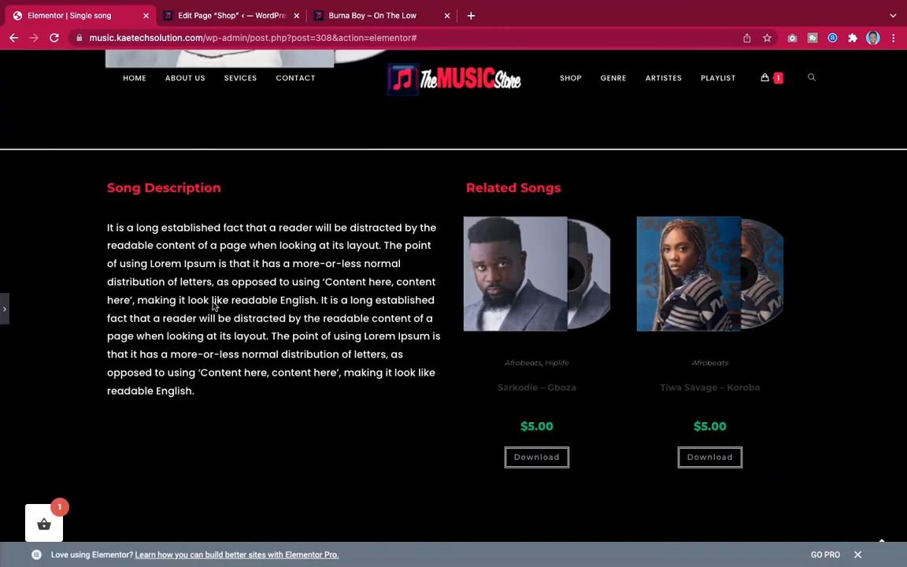
{"action": "scroll", "coordinate": [416, 246], "scroll_direction": "up", "scroll_amount": 10}
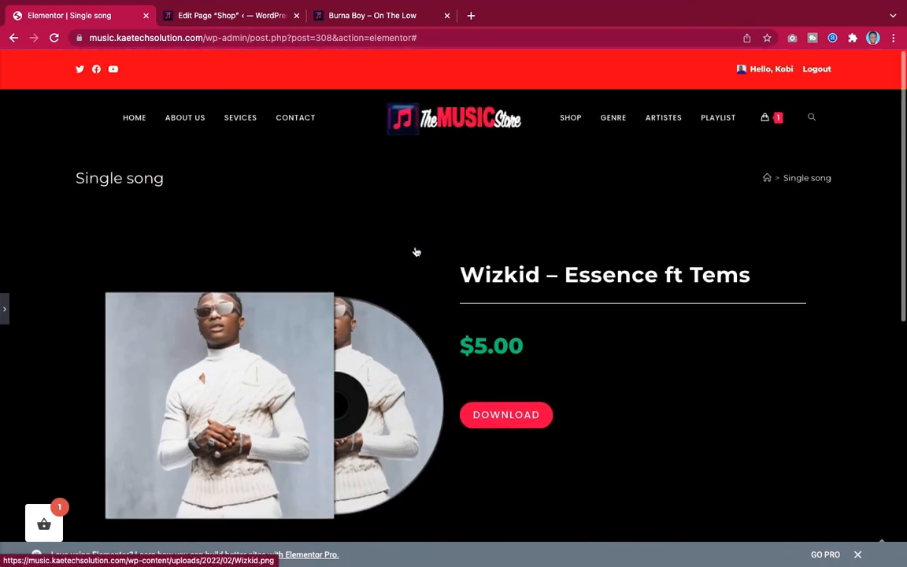
{"action": "scroll", "coordinate": [415, 251], "scroll_direction": "down", "scroll_amount": 3}
{"action": "scroll", "coordinate": [415, 251], "scroll_direction": "down", "scroll_amount": 3}
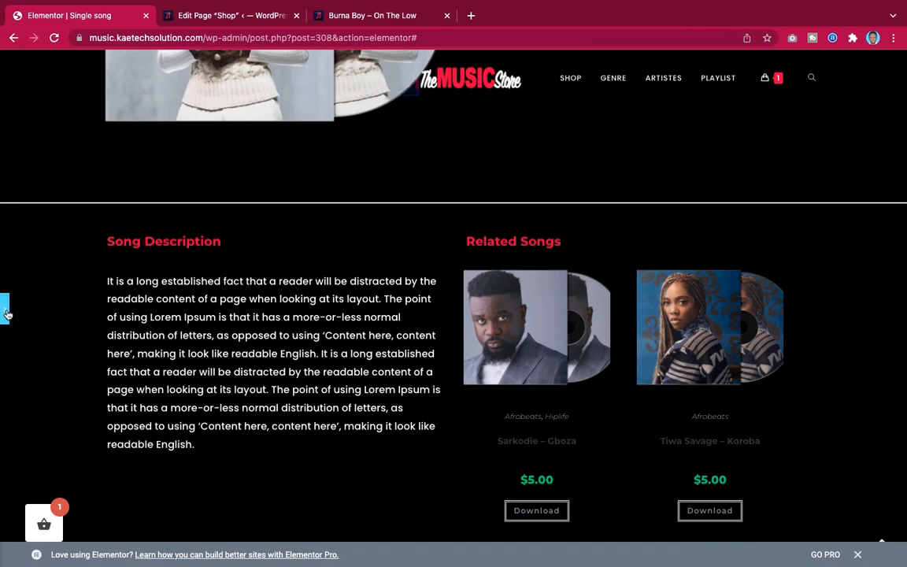
{"action": "scroll", "coordinate": [251, 225], "scroll_direction": "up", "scroll_amount": 5}
{"action": "scroll", "coordinate": [251, 226], "scroll_direction": "down", "scroll_amount": 2}
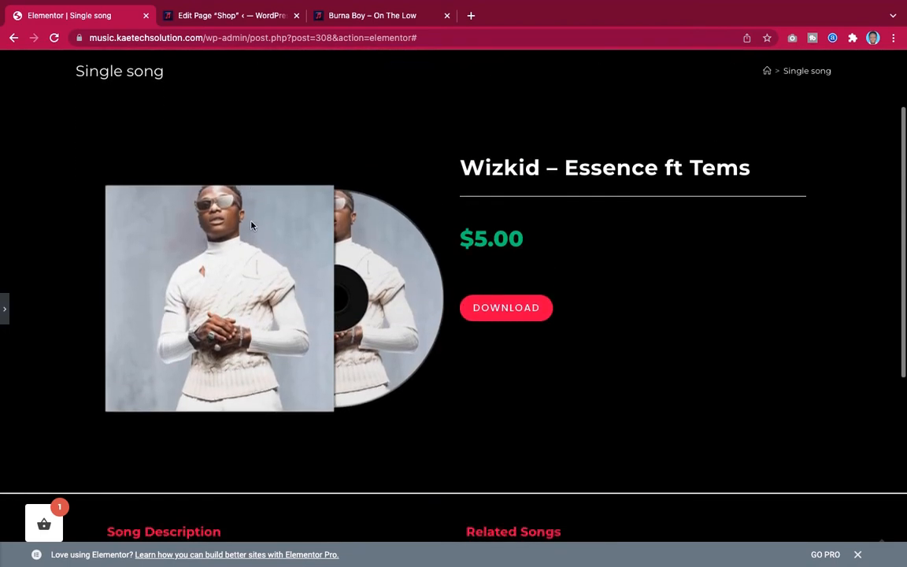
{"action": "scroll", "coordinate": [251, 226], "scroll_direction": "up", "scroll_amount": 1}
{"action": "scroll", "coordinate": [251, 227], "scroll_direction": "down", "scroll_amount": 4}
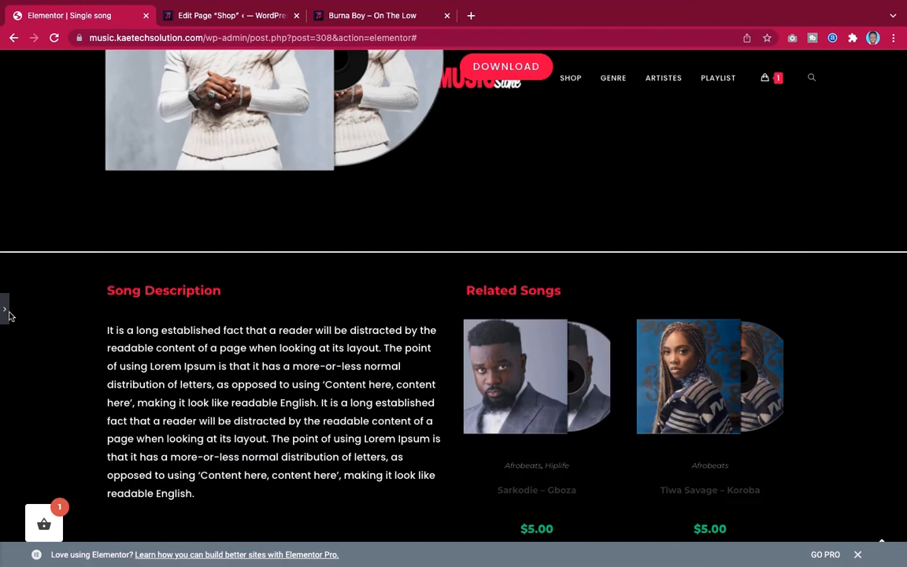
{"action": "left_click", "coordinate": [6, 316]}
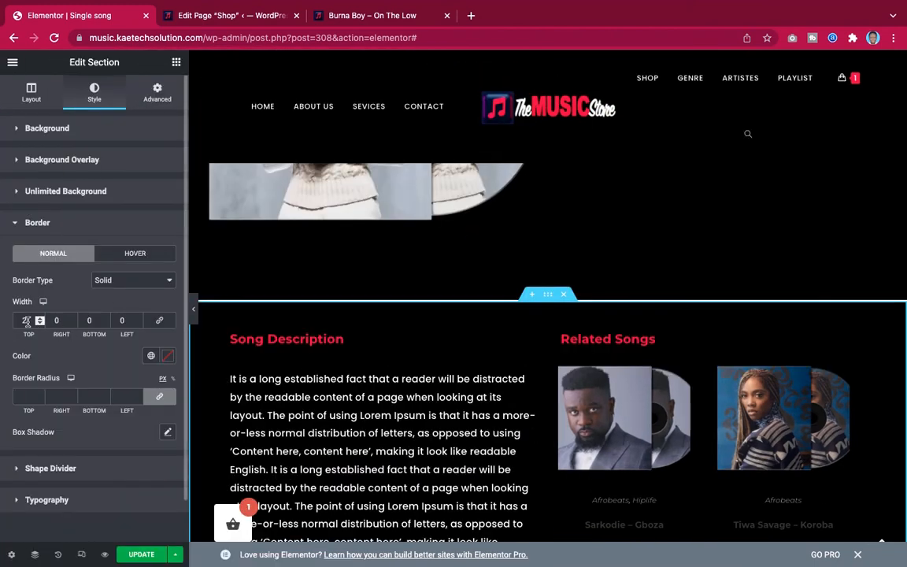
Set the description and related songs section's top border width to 0 and its padding to 0 px on all four sides.
{"action": "double_click", "coordinate": [22, 321]}
{"action": "type", "text": "0"}
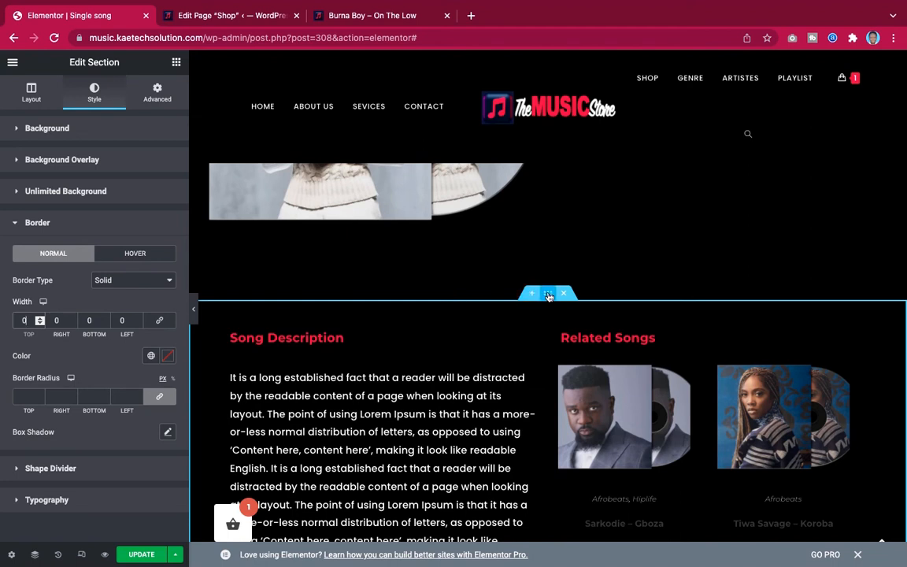
{"action": "left_click", "coordinate": [159, 97]}
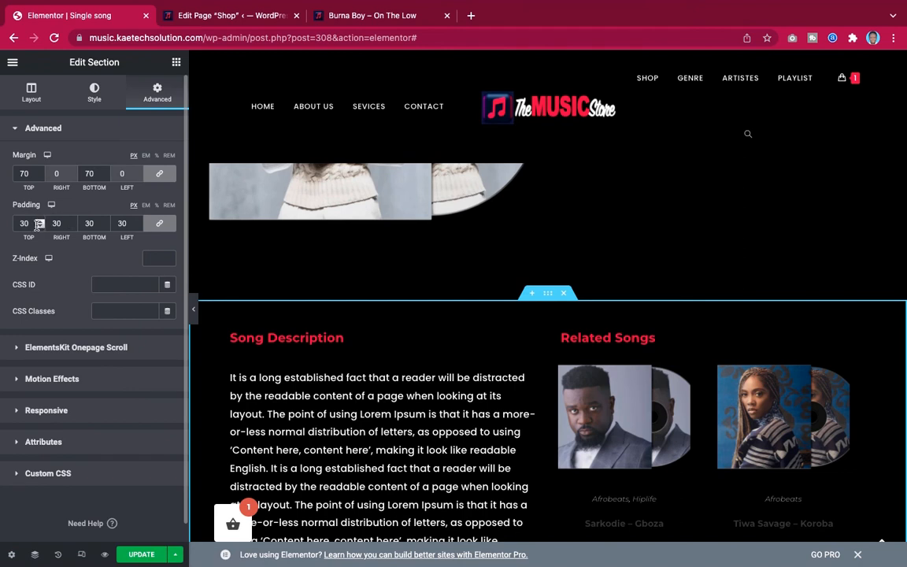
{"action": "left_click_drag", "start_coordinate": [28, 224], "coordinate": [4, 224]}
{"action": "type", "text": "0"}
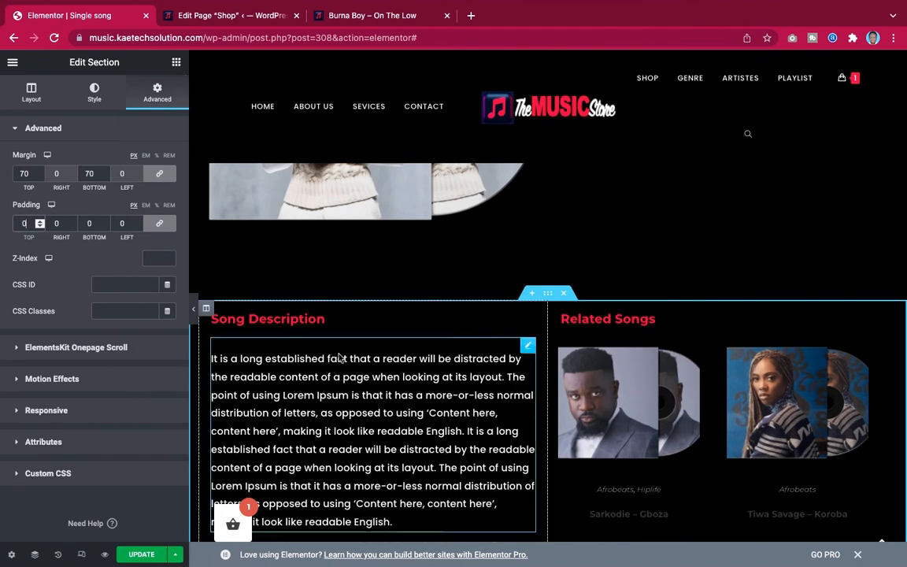
Set the song description column's margin to 20 px on all four sides after trying 40 px.
{"action": "left_click", "coordinate": [206, 309]}
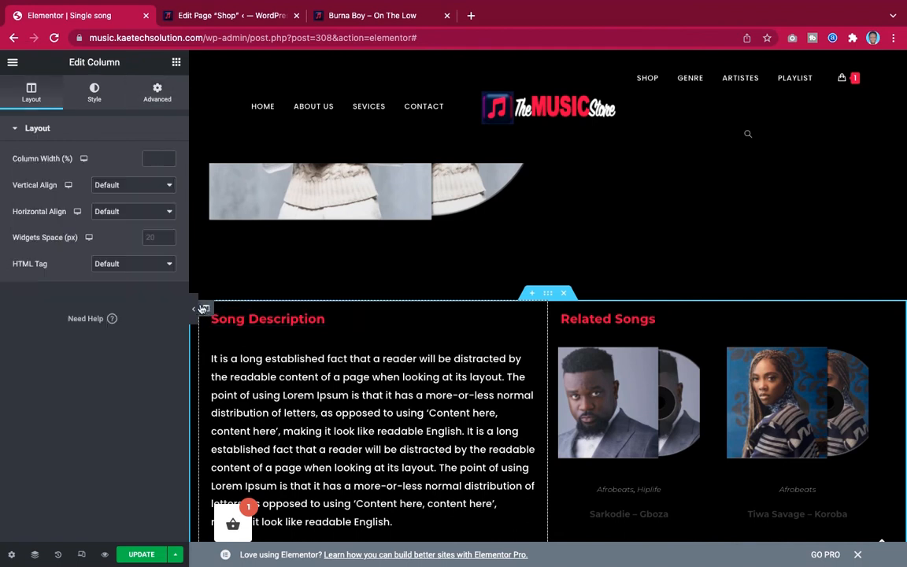
{"action": "left_click", "coordinate": [158, 93]}
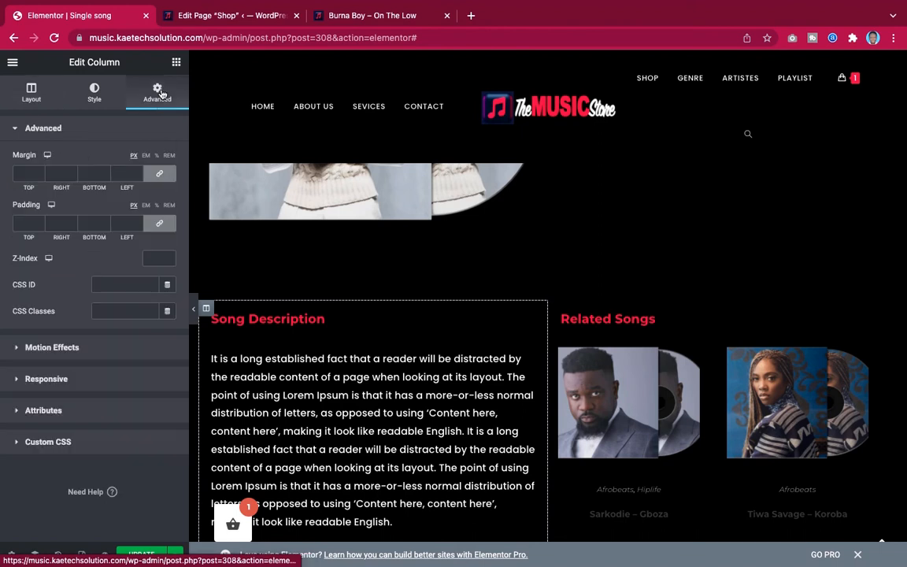
{"action": "left_click", "coordinate": [21, 171]}
{"action": "type", "text": "40"}
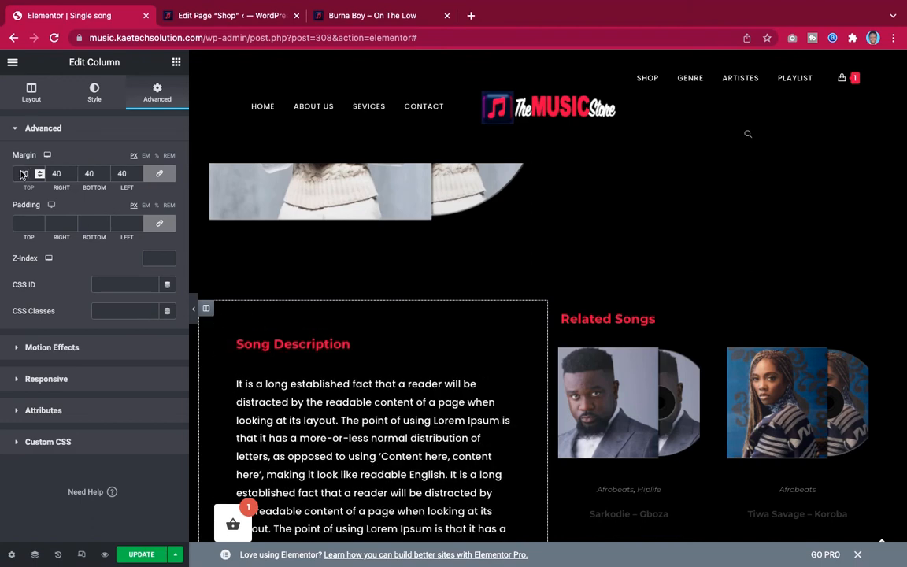
{"action": "key", "text": "BackSpace"}
{"action": "key", "text": "BackSpace"}
{"action": "type", "text": "20"}
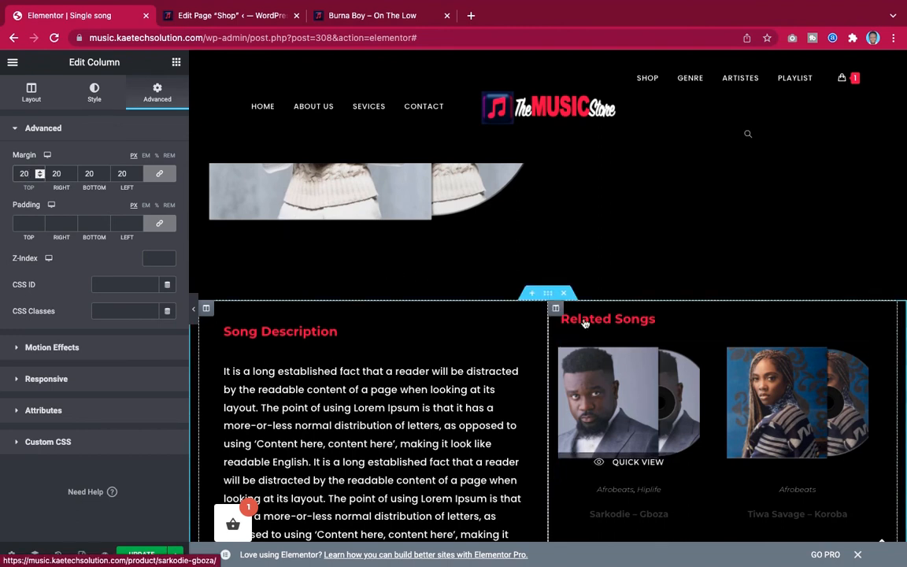
Set the related songs column's margin to 20 px on all four sides.
{"action": "left_click", "coordinate": [557, 309]}
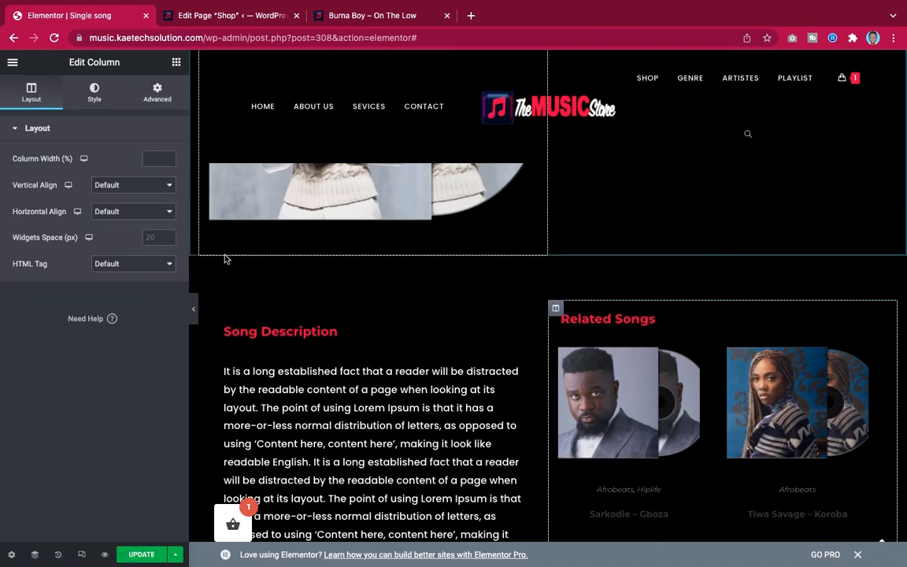
{"action": "left_click", "coordinate": [158, 93]}
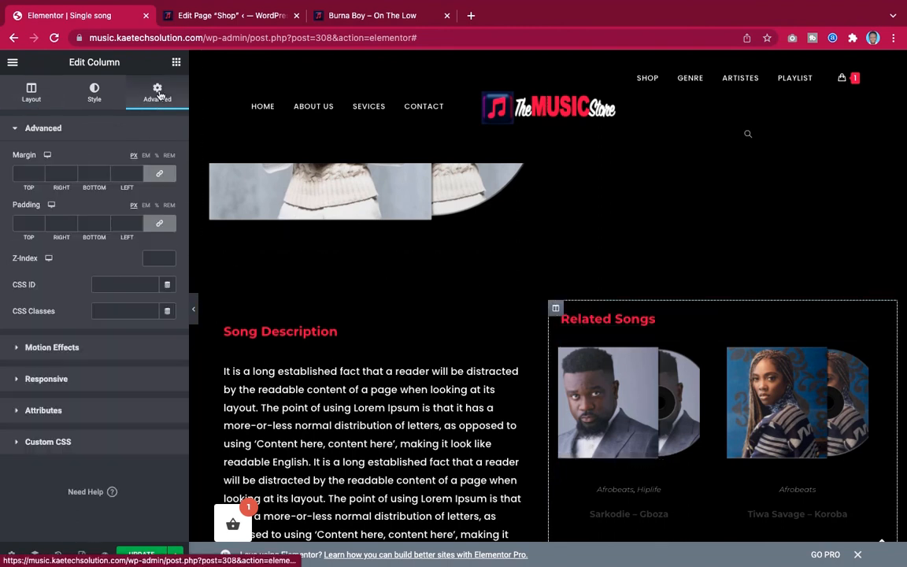
{"action": "left_click", "coordinate": [24, 173]}
{"action": "type", "text": "20"}
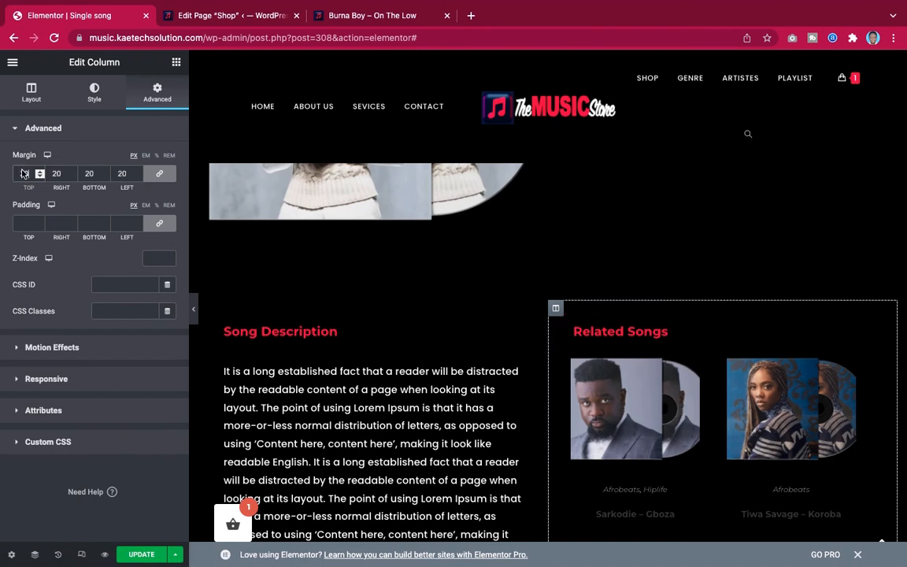
Give the song description column a solid border 1 px wide on all four sides.
{"action": "scroll", "coordinate": [446, 412], "scroll_direction": "down", "scroll_amount": 2}
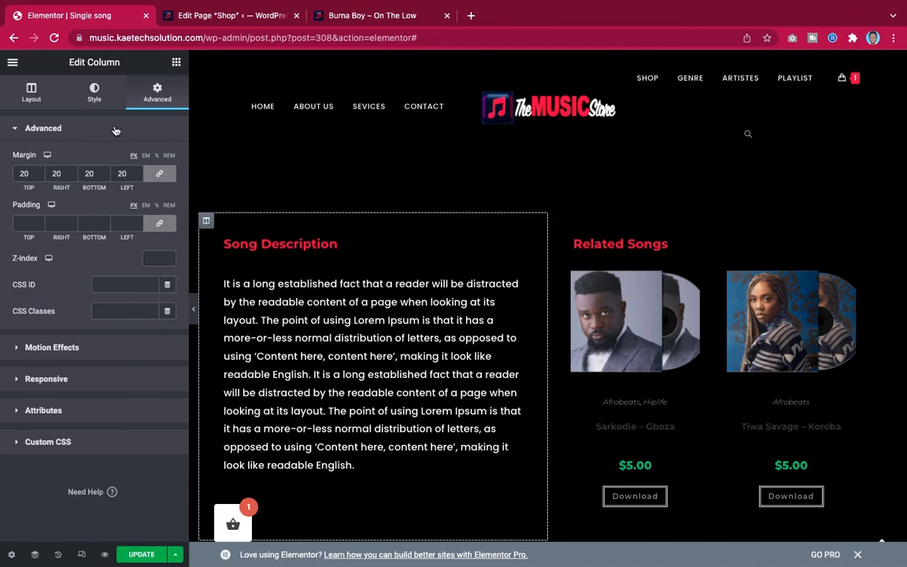
{"action": "left_click", "coordinate": [94, 91]}
{"action": "left_click", "coordinate": [73, 223]}
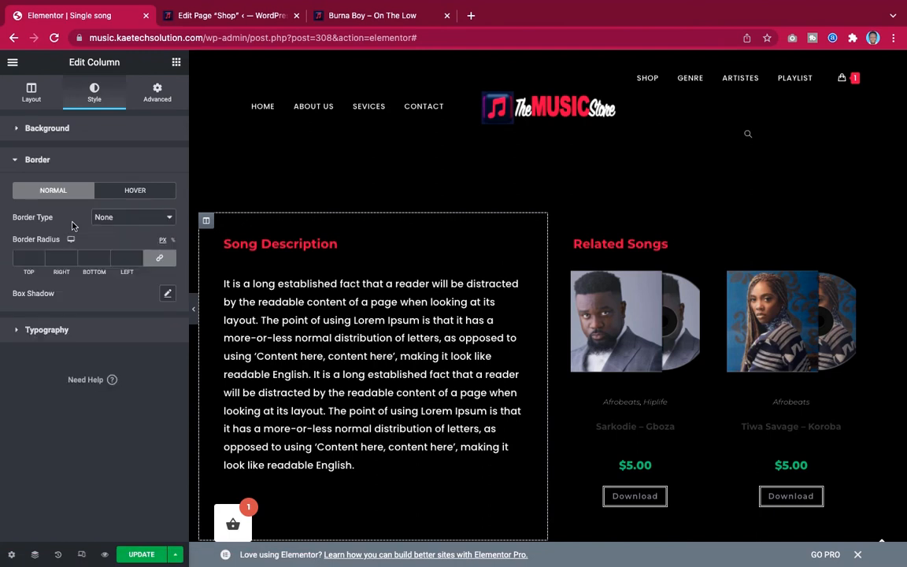
{"action": "left_click", "coordinate": [118, 217]}
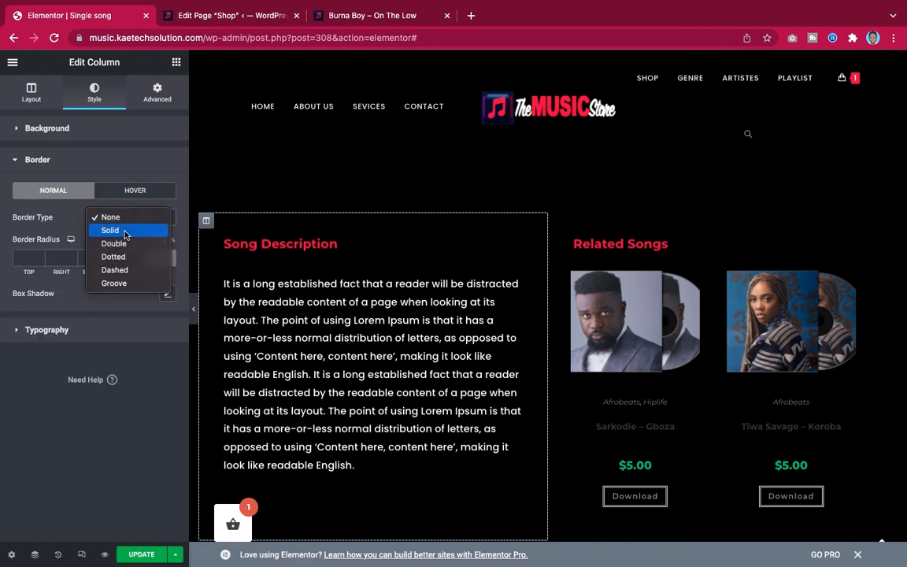
{"action": "left_click", "coordinate": [124, 231]}
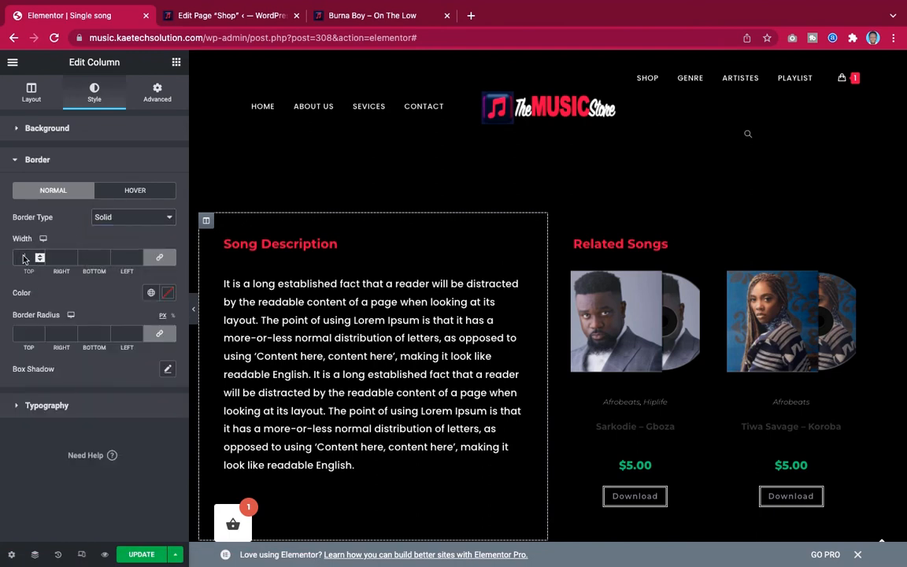
{"action": "left_click", "coordinate": [23, 258]}
{"action": "type", "text": "1"}
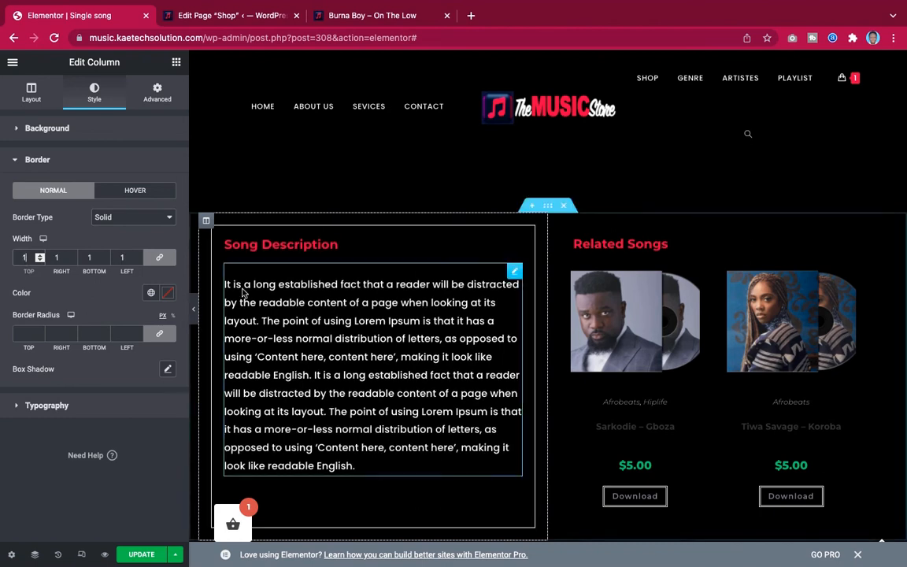
Give the related songs column a solid border 1 px wide on all four sides.
{"action": "left_click", "coordinate": [556, 221]}
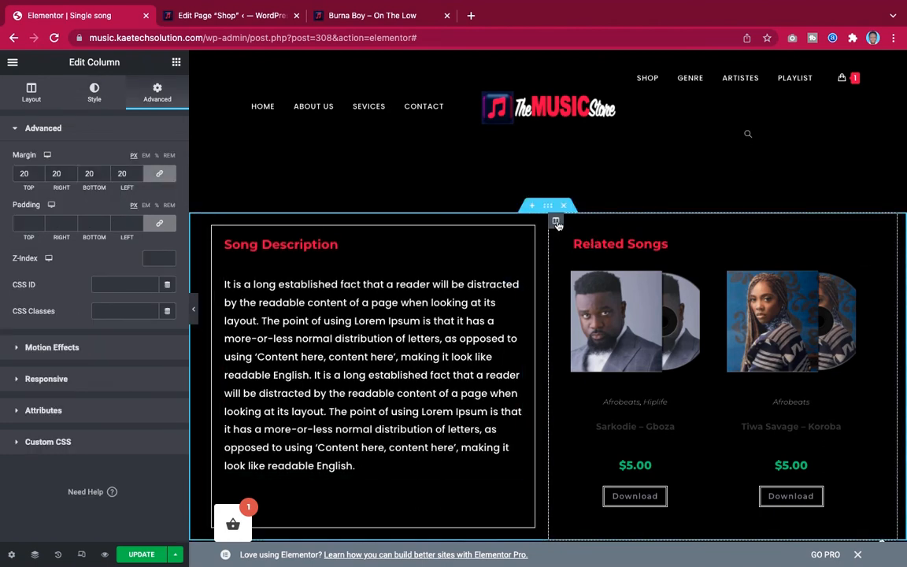
{"action": "left_click", "coordinate": [94, 93]}
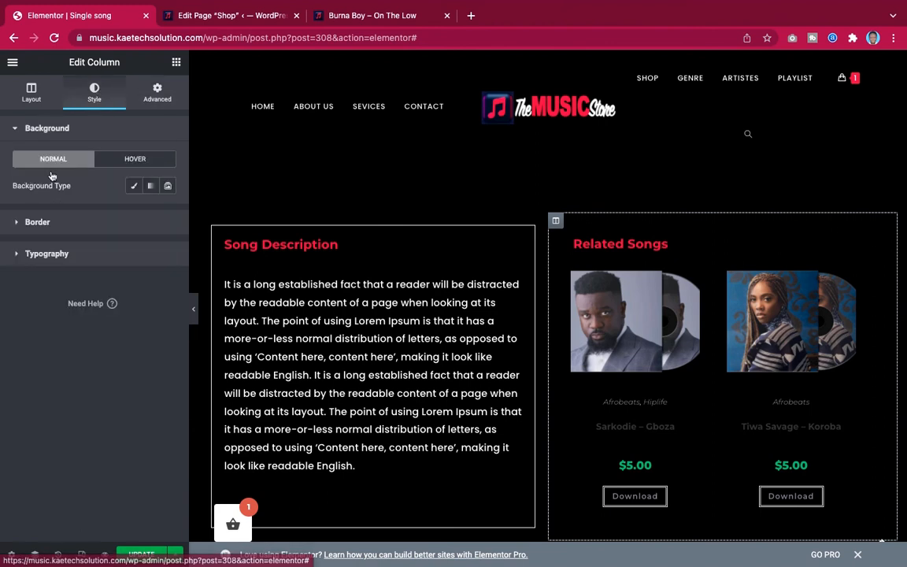
{"action": "left_click", "coordinate": [43, 225]}
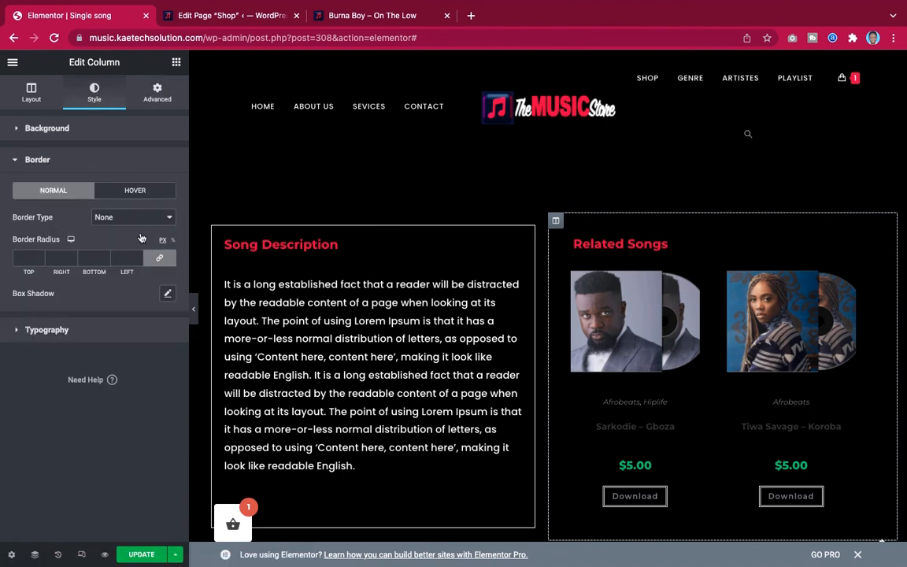
{"action": "left_click", "coordinate": [133, 217]}
{"action": "left_click", "coordinate": [102, 229]}
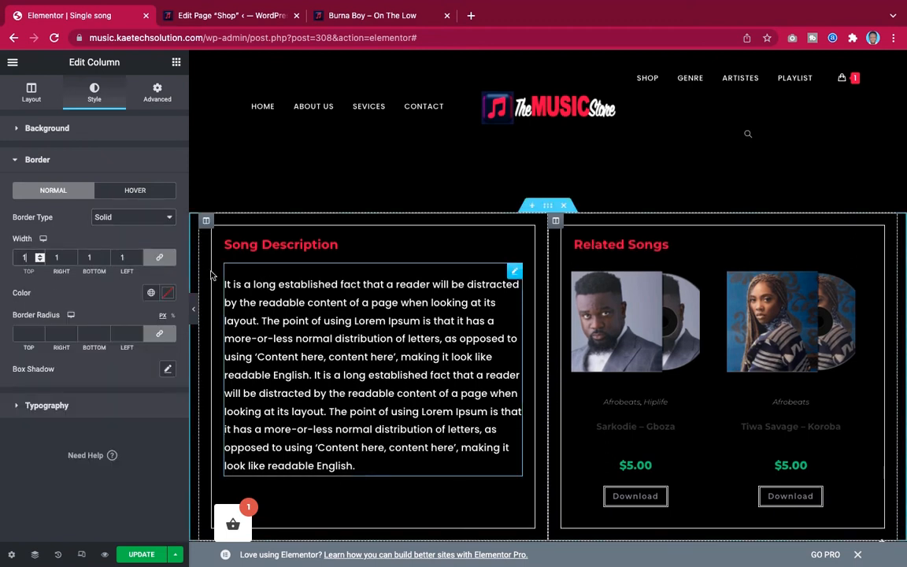
Examine the two bordered columns and the product area above them in a full-width preview.
{"action": "left_click", "coordinate": [194, 315]}
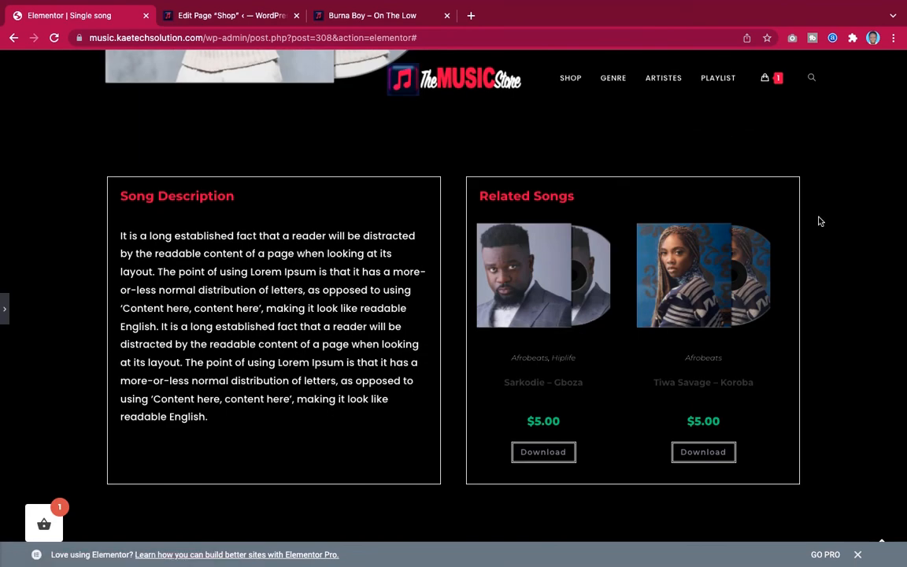
{"action": "scroll", "coordinate": [819, 221], "scroll_direction": "up", "scroll_amount": 5}
{"action": "scroll", "coordinate": [819, 221], "scroll_direction": "down", "scroll_amount": 3}
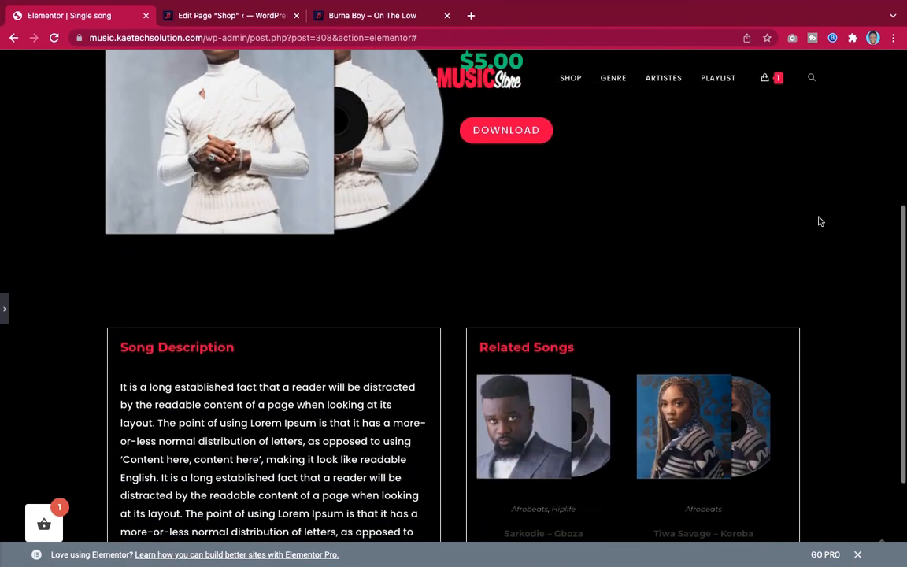
{"action": "scroll", "coordinate": [819, 221], "scroll_direction": "up", "scroll_amount": 3}
{"action": "scroll", "coordinate": [819, 221], "scroll_direction": "down", "scroll_amount": 2}
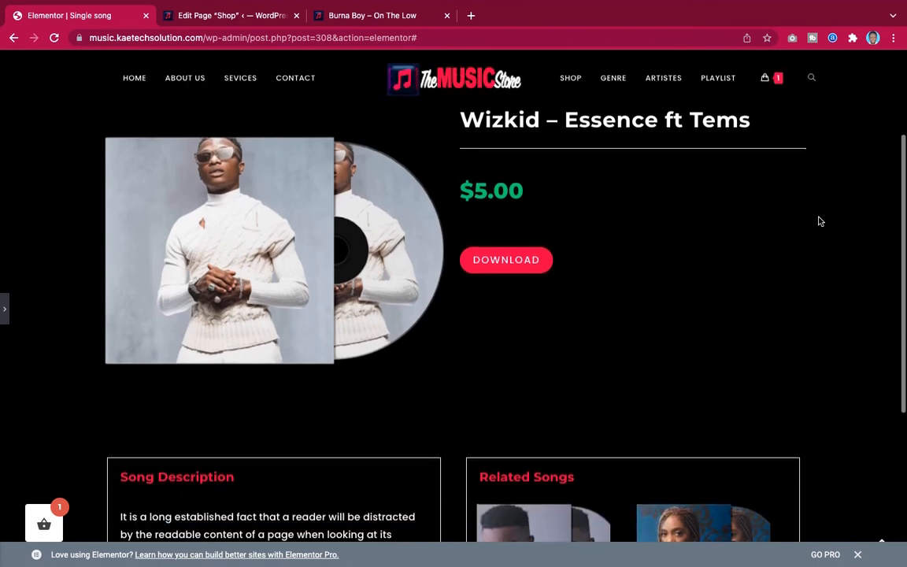
{"action": "scroll", "coordinate": [819, 221], "scroll_direction": "up", "scroll_amount": 2}
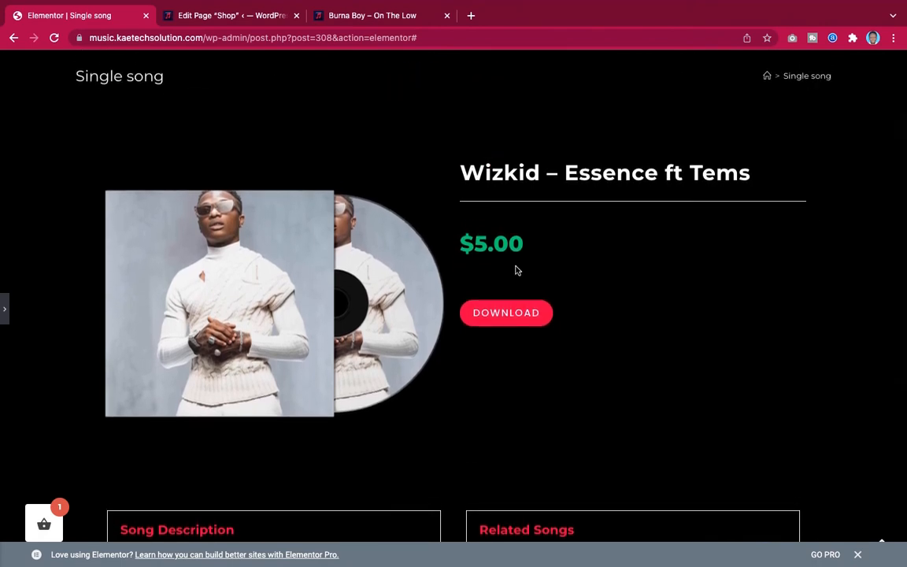
Set the product section's vertical alignment to Middle and its columns gap to Wide.
{"action": "left_click", "coordinate": [4, 308]}
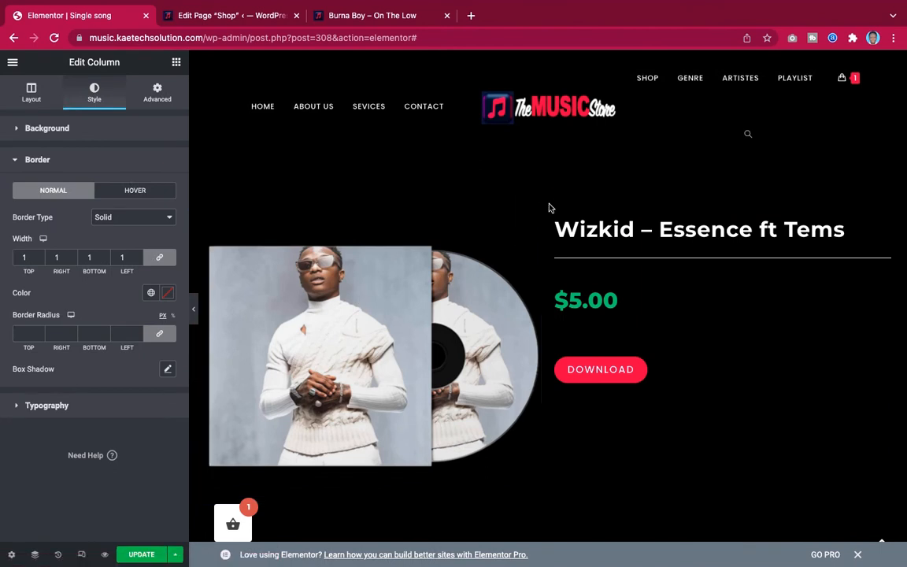
{"action": "scroll", "coordinate": [542, 279], "scroll_direction": "down", "scroll_amount": 3}
{"action": "scroll", "coordinate": [542, 279], "scroll_direction": "up", "scroll_amount": 2}
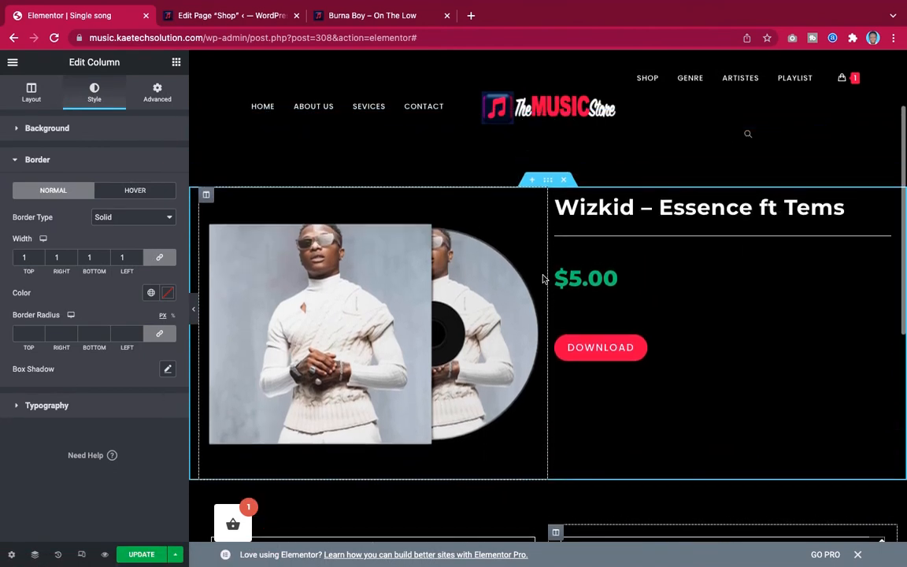
{"action": "left_click", "coordinate": [548, 181]}
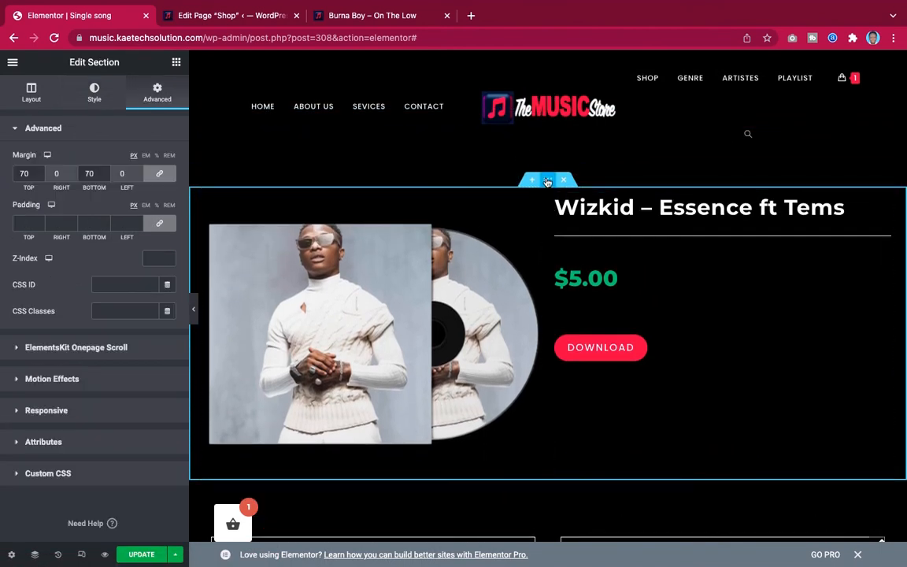
{"action": "left_click", "coordinate": [33, 91]}
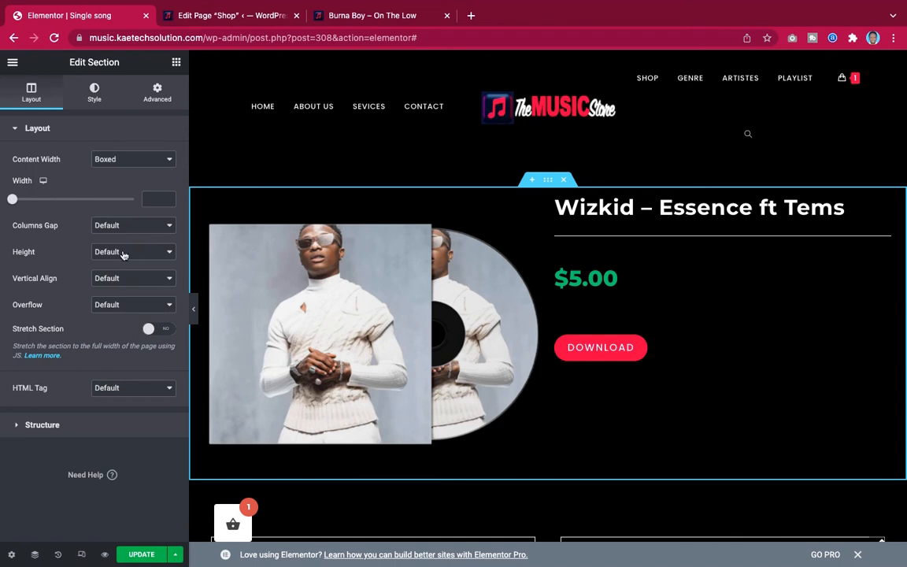
{"action": "left_click", "coordinate": [116, 277]}
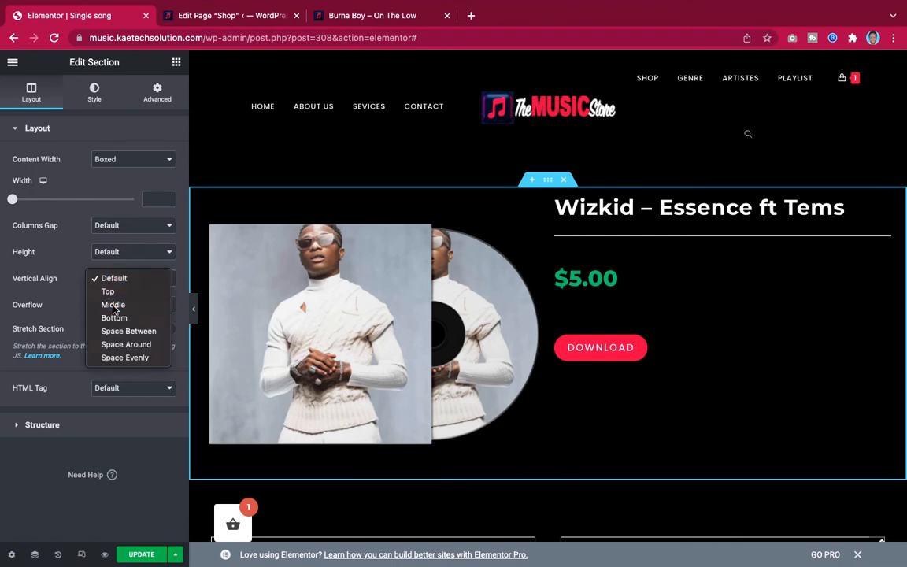
{"action": "left_click", "coordinate": [112, 307]}
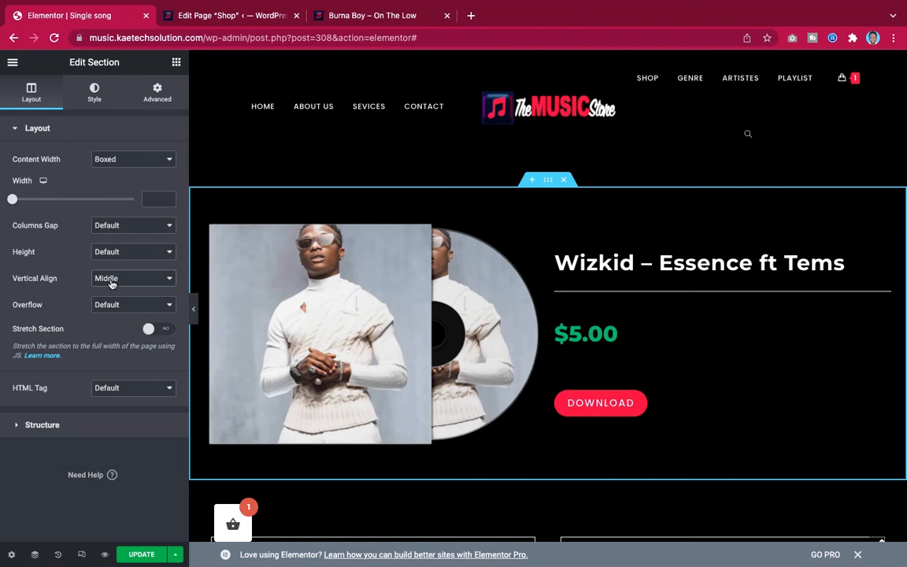
{"action": "left_click", "coordinate": [113, 226]}
{"action": "left_click", "coordinate": [111, 280]}
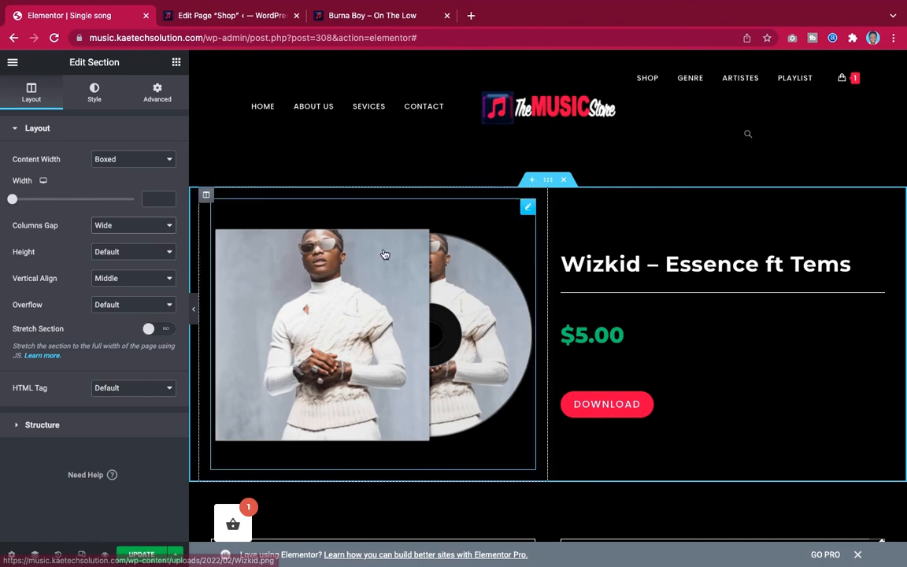
Examine the product area and the bordered description and related songs columns in a full-width preview.
{"action": "left_click", "coordinate": [194, 309]}
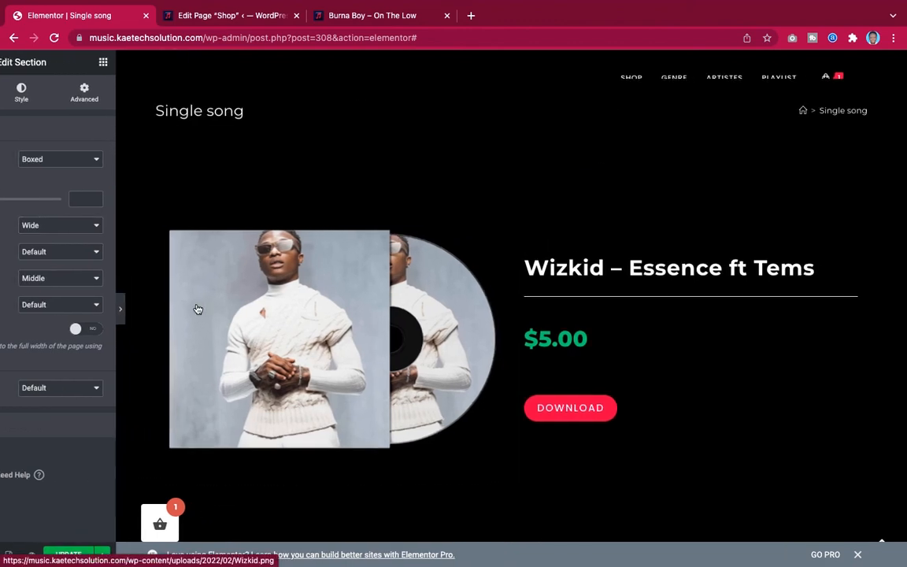
{"action": "scroll", "coordinate": [677, 249], "scroll_direction": "down", "scroll_amount": 3}
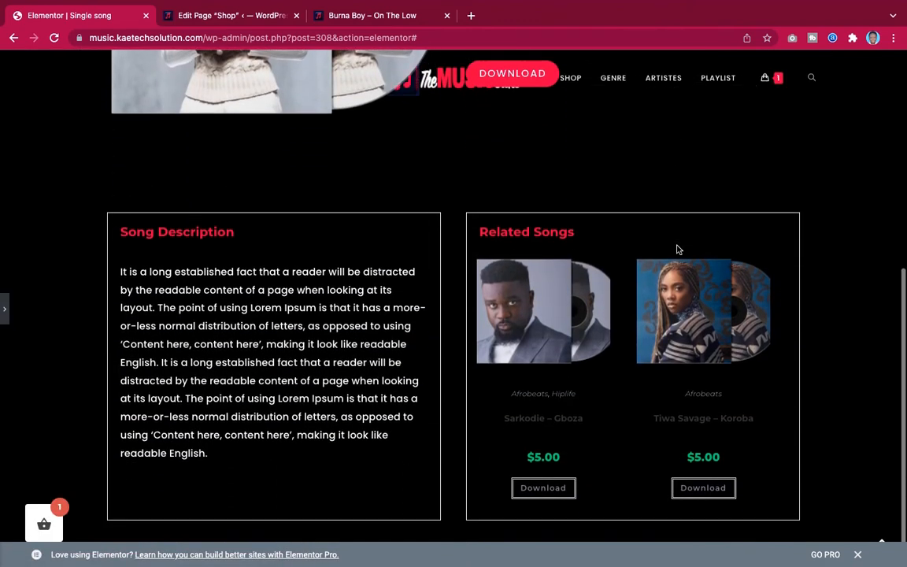
{"action": "scroll", "coordinate": [678, 250], "scroll_direction": "down", "scroll_amount": 1}
{"action": "scroll", "coordinate": [678, 254], "scroll_direction": "up", "scroll_amount": 5}
{"action": "scroll", "coordinate": [678, 254], "scroll_direction": "down", "scroll_amount": 5}
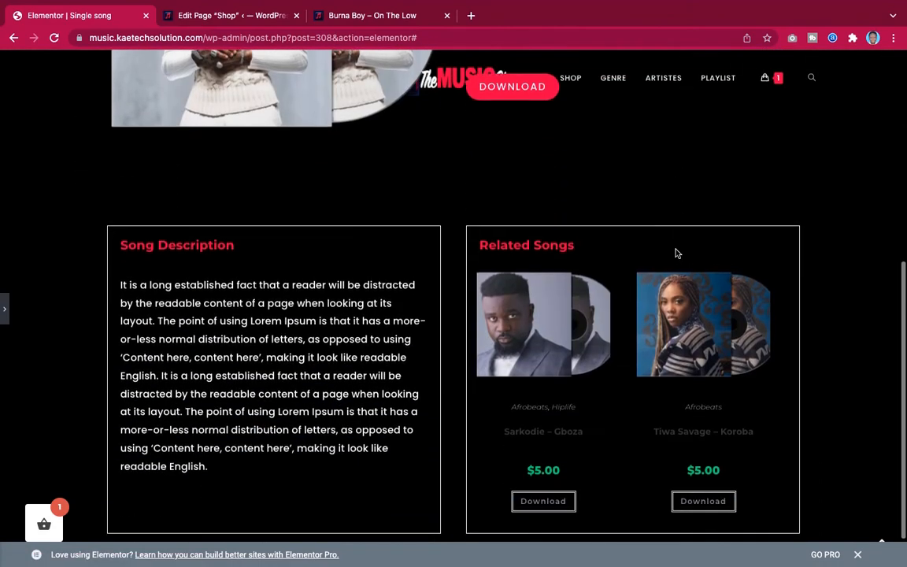
{"action": "scroll", "coordinate": [676, 254], "scroll_direction": "down", "scroll_amount": 1}
{"action": "scroll", "coordinate": [677, 254], "scroll_direction": "up", "scroll_amount": 5}
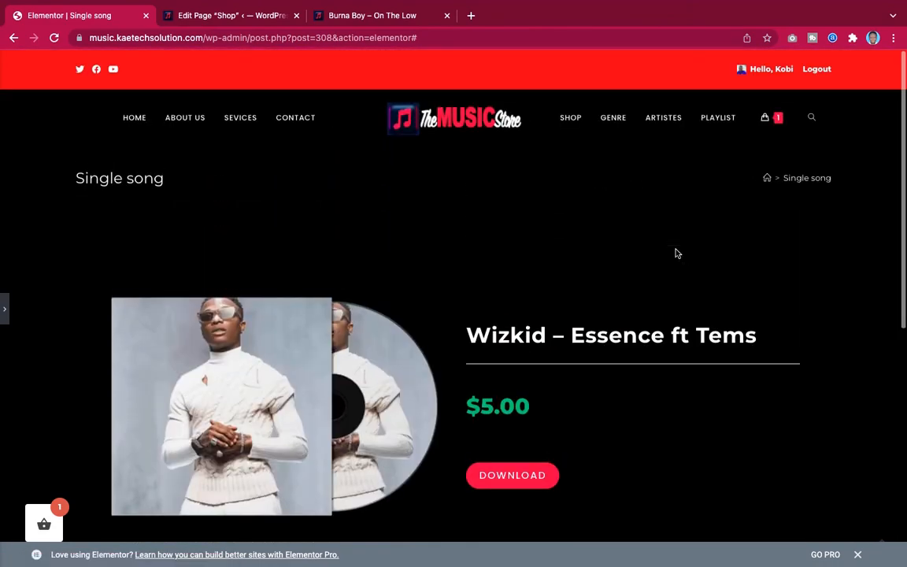
{"action": "scroll", "coordinate": [677, 253], "scroll_direction": "down", "scroll_amount": 5}
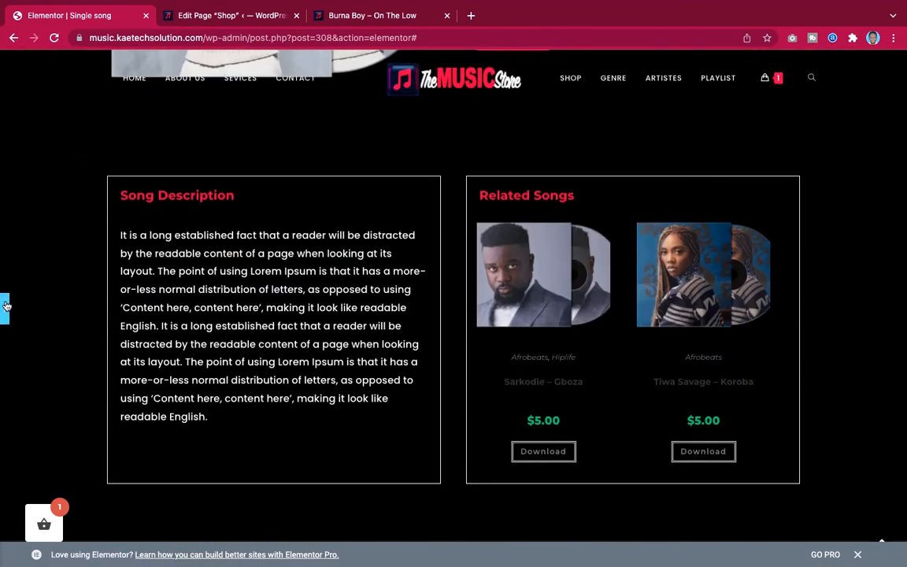
Add a new single-column section below the description and related songs columns.
{"action": "left_click", "coordinate": [6, 306]}
{"action": "scroll", "coordinate": [683, 280], "scroll_direction": "down", "scroll_amount": 3}
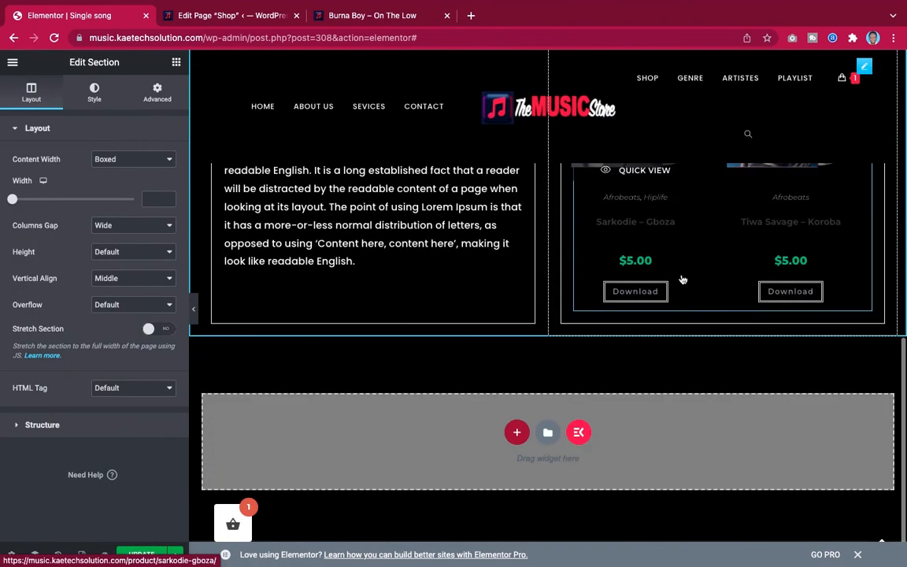
{"action": "left_click", "coordinate": [517, 433]}
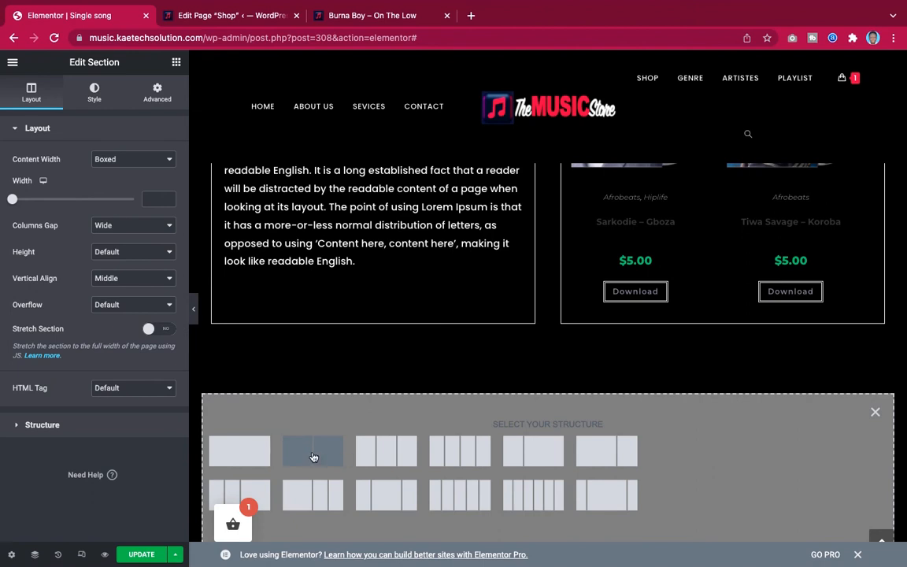
{"action": "left_click", "coordinate": [241, 454]}
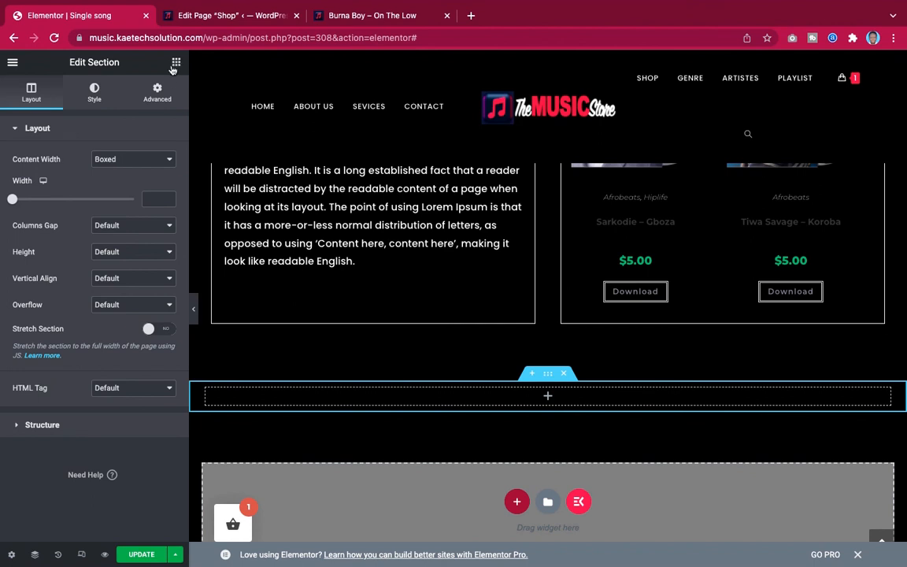
Place a WL: Product Reviews widget in the new single-column section.
{"action": "left_click", "coordinate": [77, 111]}
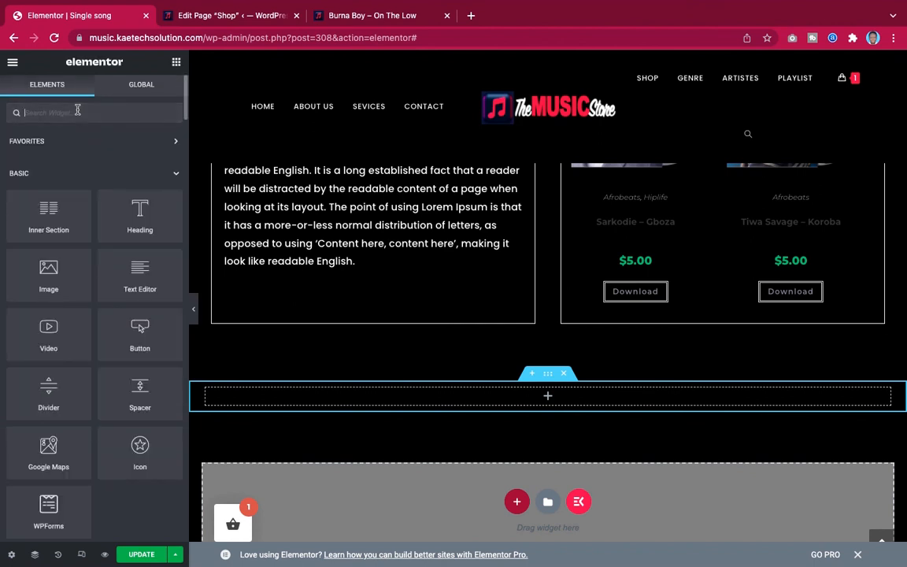
{"action": "type", "text": "rev"}
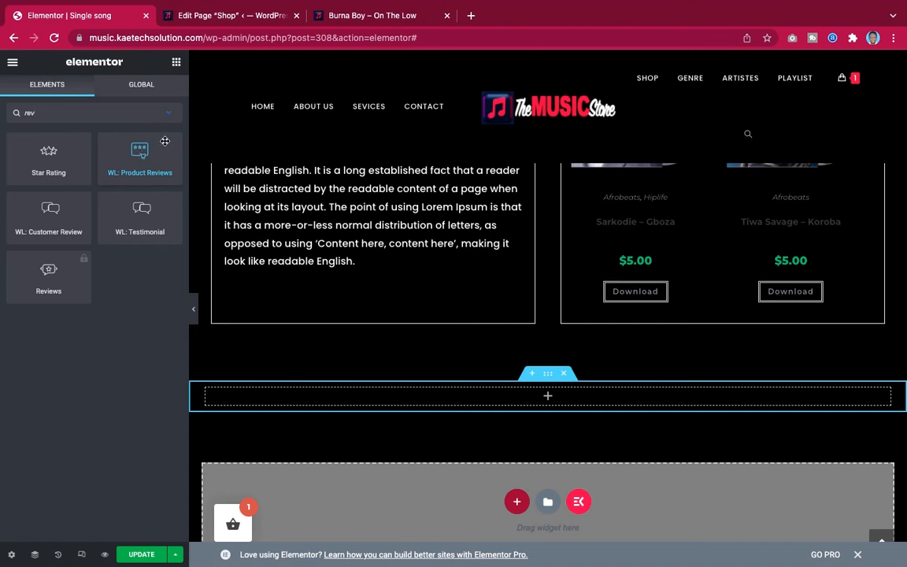
{"action": "left_click_drag", "start_coordinate": [137, 156], "coordinate": [342, 401]}
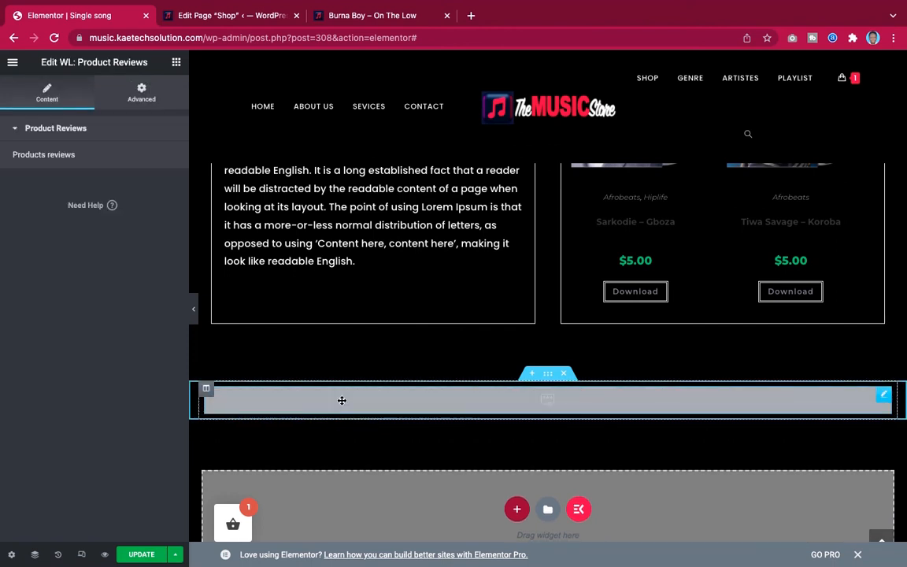
{"action": "scroll", "coordinate": [412, 310], "scroll_direction": "down", "scroll_amount": 1}
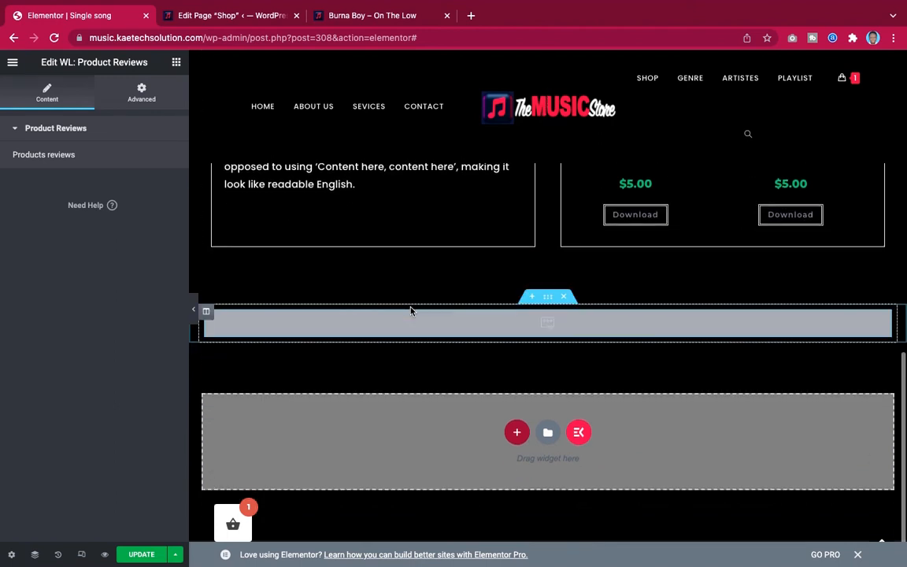
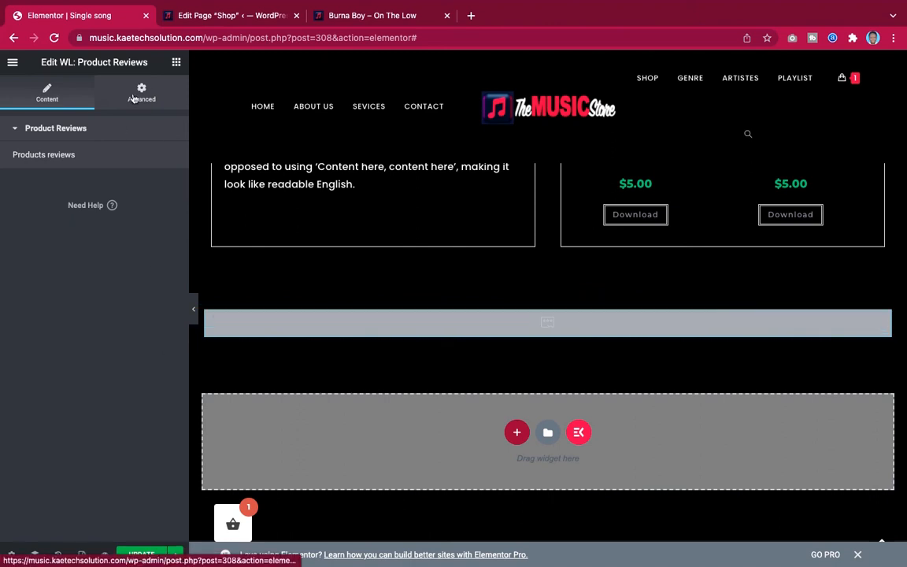
Update the template and review the whole layout from the product area down to the reviews section.
{"action": "left_click", "coordinate": [146, 554]}
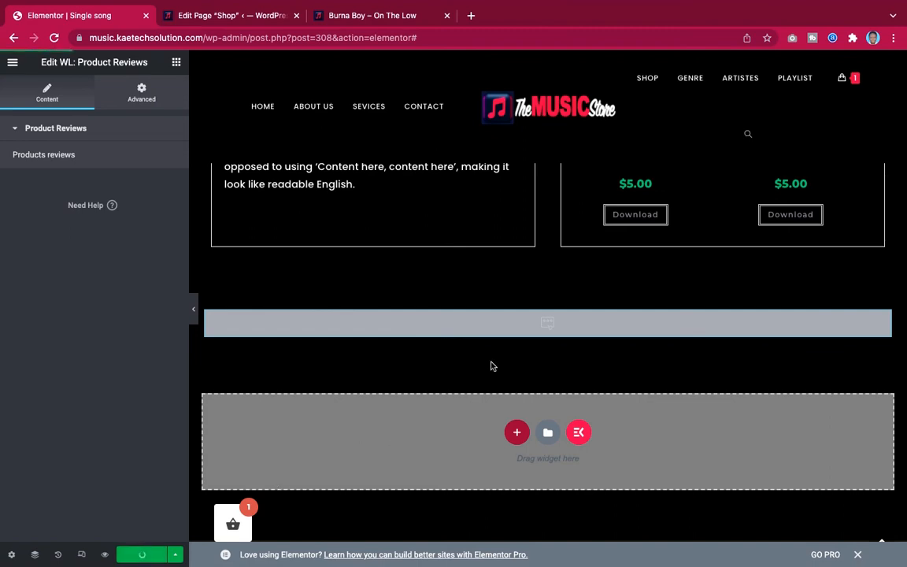
{"action": "scroll", "coordinate": [492, 366], "scroll_direction": "up", "scroll_amount": 10}
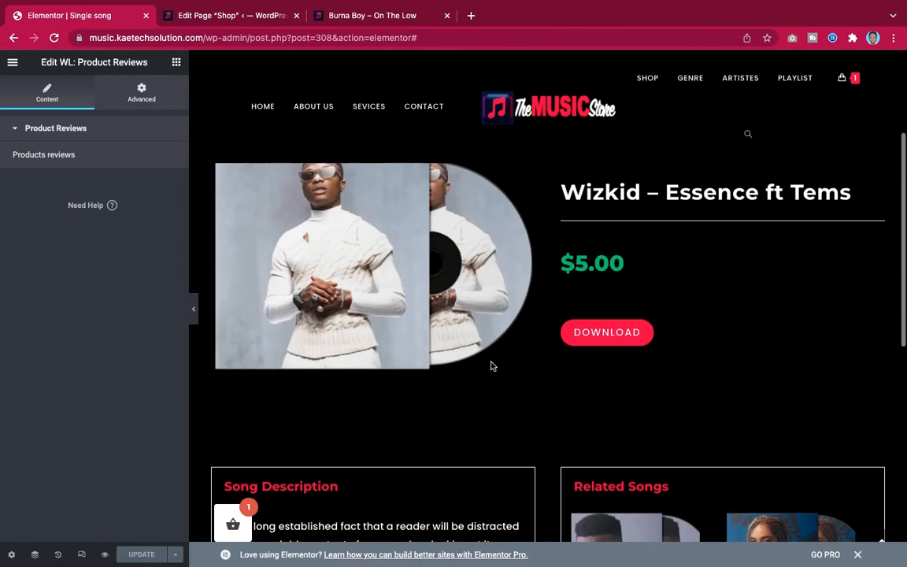
{"action": "scroll", "coordinate": [492, 364], "scroll_direction": "down", "scroll_amount": 10}
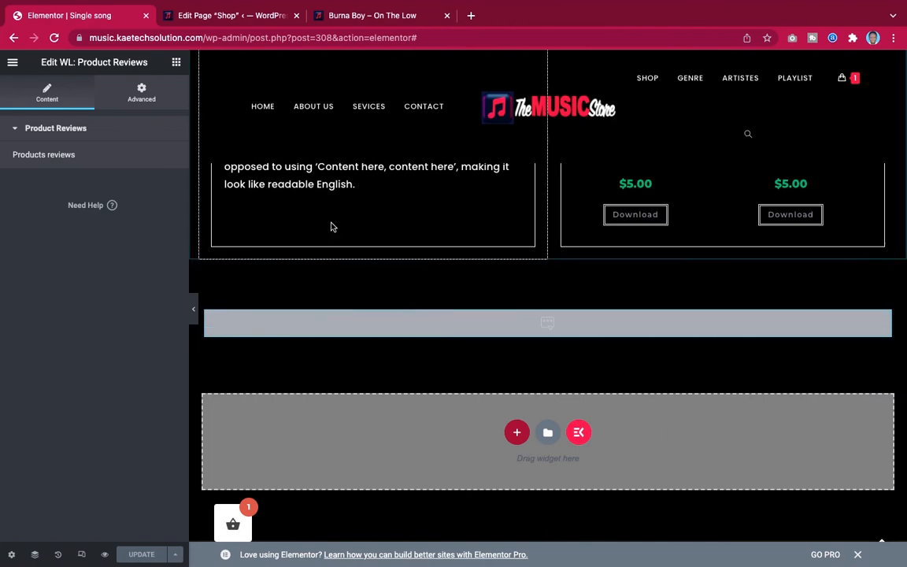
{"action": "scroll", "coordinate": [332, 225], "scroll_direction": "up", "scroll_amount": 4}
{"action": "scroll", "coordinate": [332, 225], "scroll_direction": "down", "scroll_amount": 2}
{"action": "scroll", "coordinate": [332, 224], "scroll_direction": "up", "scroll_amount": 3}
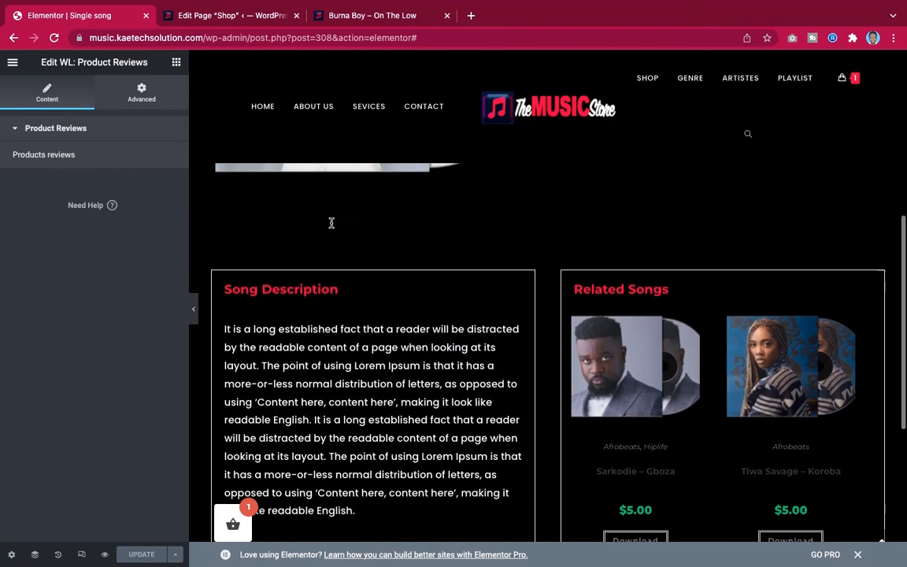
{"action": "scroll", "coordinate": [332, 224], "scroll_direction": "down", "scroll_amount": 4}
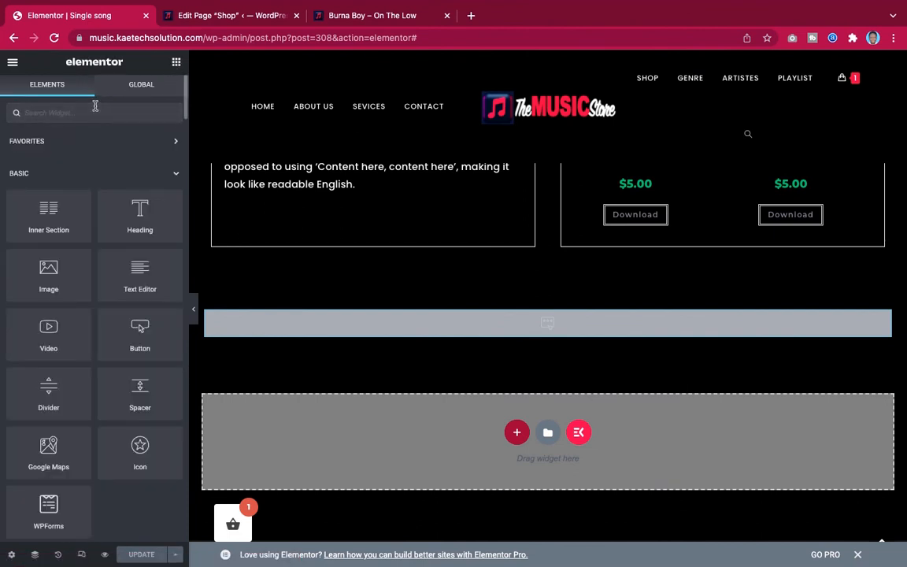
Add a WL: Customer Review widget beneath the product reviews widget and look over its review cards.
{"action": "type", "text": "revi"}
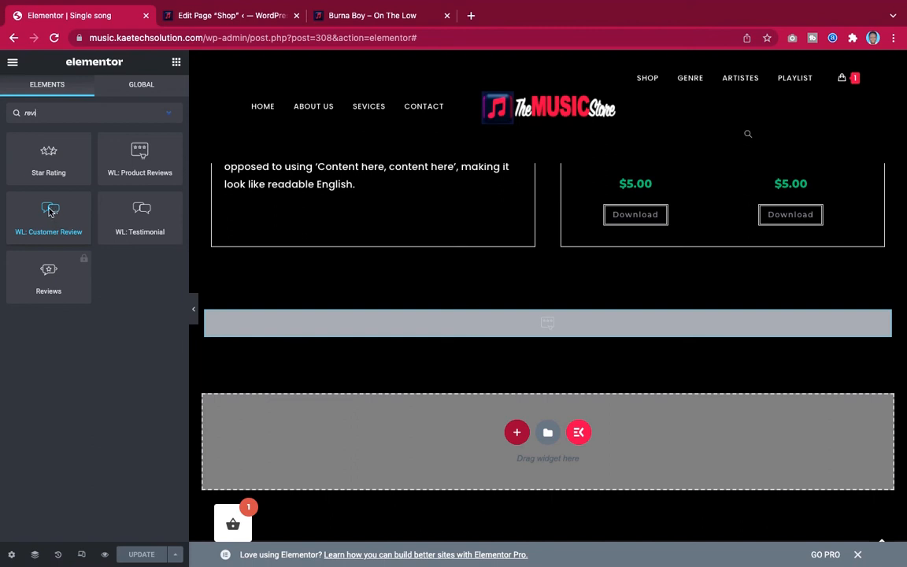
{"action": "left_click_drag", "start_coordinate": [48, 211], "coordinate": [481, 337]}
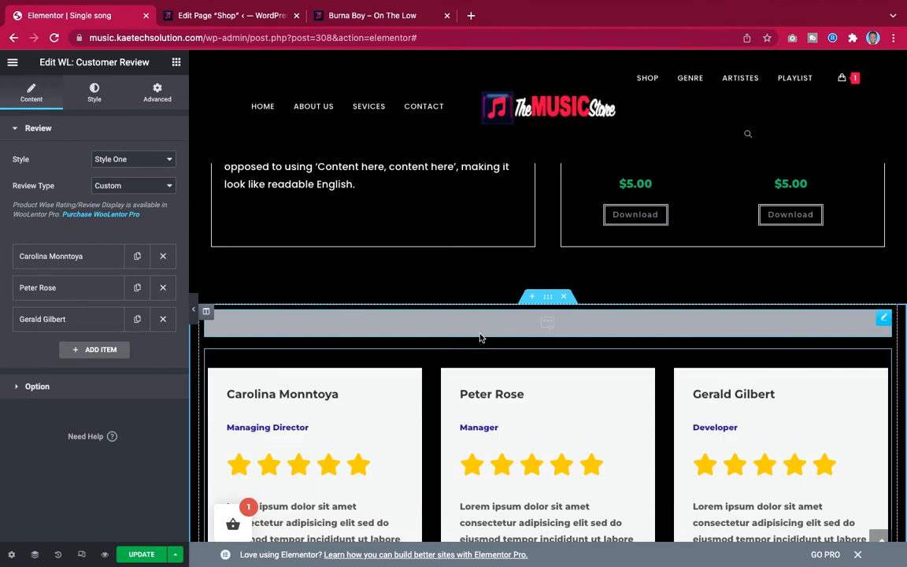
{"action": "scroll", "coordinate": [478, 331], "scroll_direction": "down", "scroll_amount": 4}
{"action": "scroll", "coordinate": [478, 364], "scroll_direction": "up", "scroll_amount": 3}
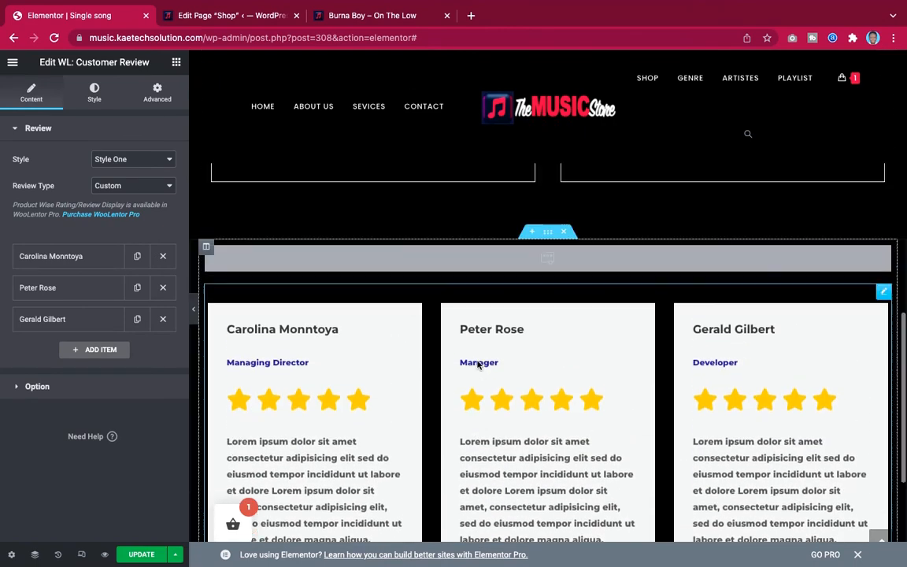
{"action": "scroll", "coordinate": [478, 364], "scroll_direction": "down", "scroll_amount": 1}
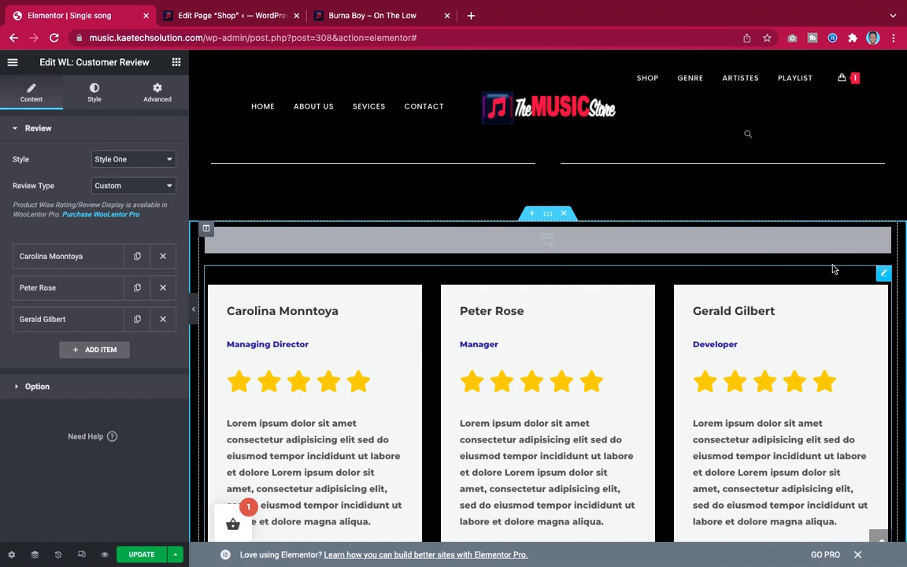
Delete the WL: Customer Review widget and update the template.
{"action": "right_click", "coordinate": [883, 277]}
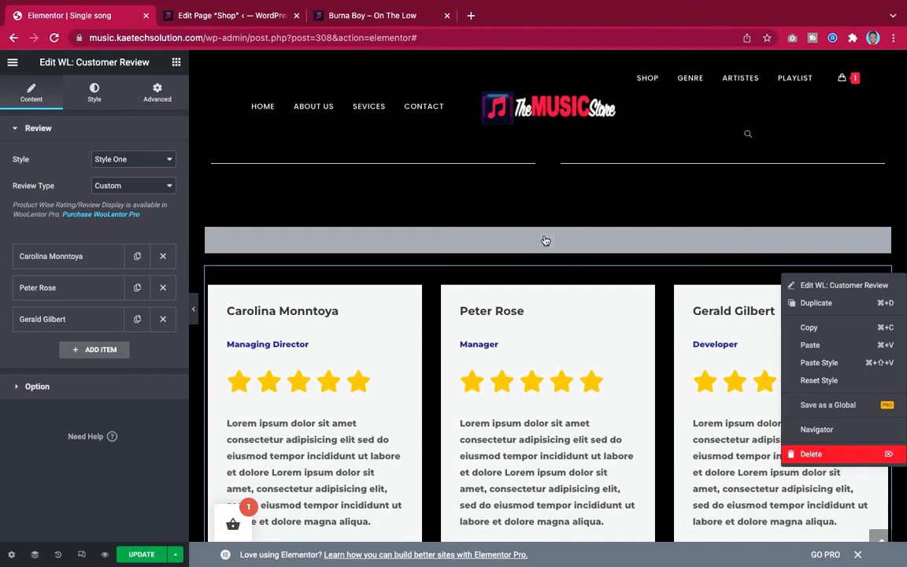
{"action": "key", "text": "Delete"}
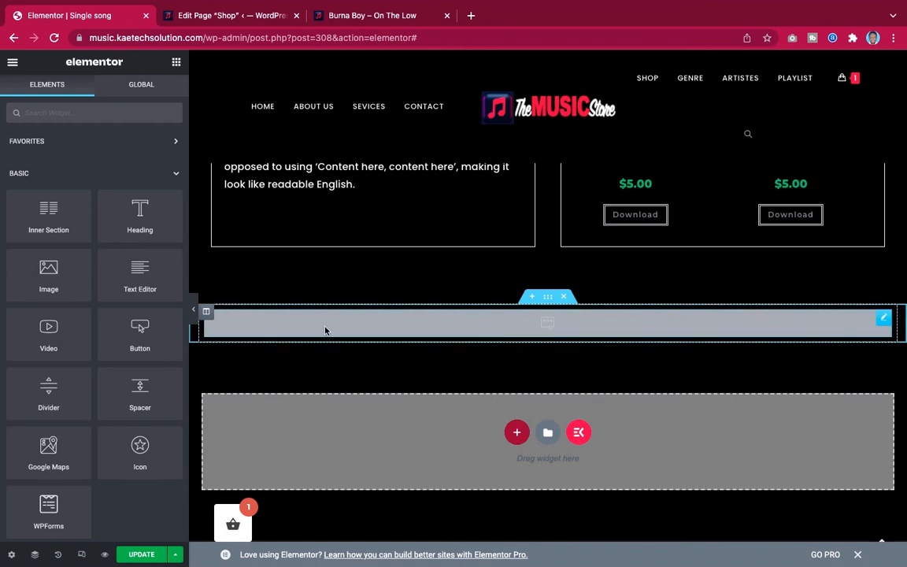
{"action": "left_click", "coordinate": [145, 556]}
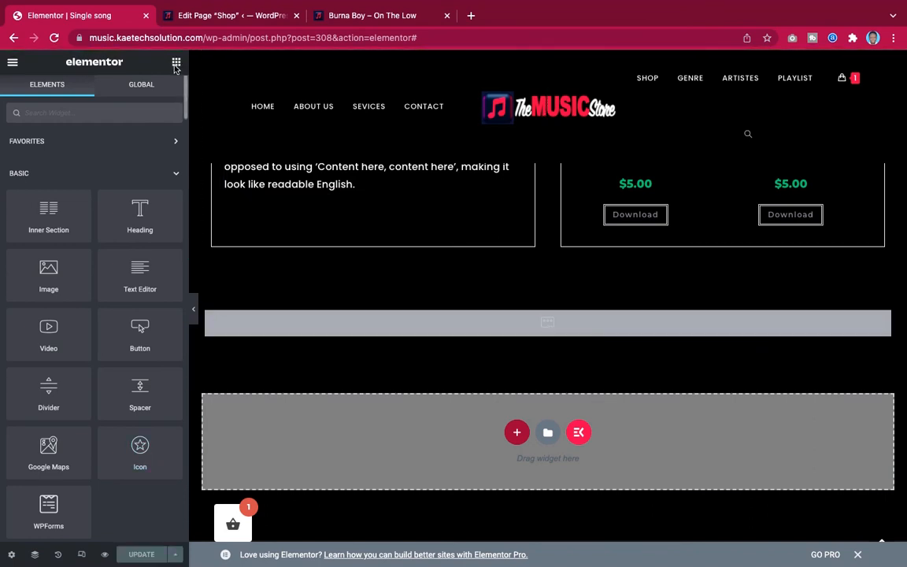
Search the widgets for "review" and try to place another WL: Product Reviews widget in the reviews section.
{"action": "left_click", "coordinate": [131, 112]}
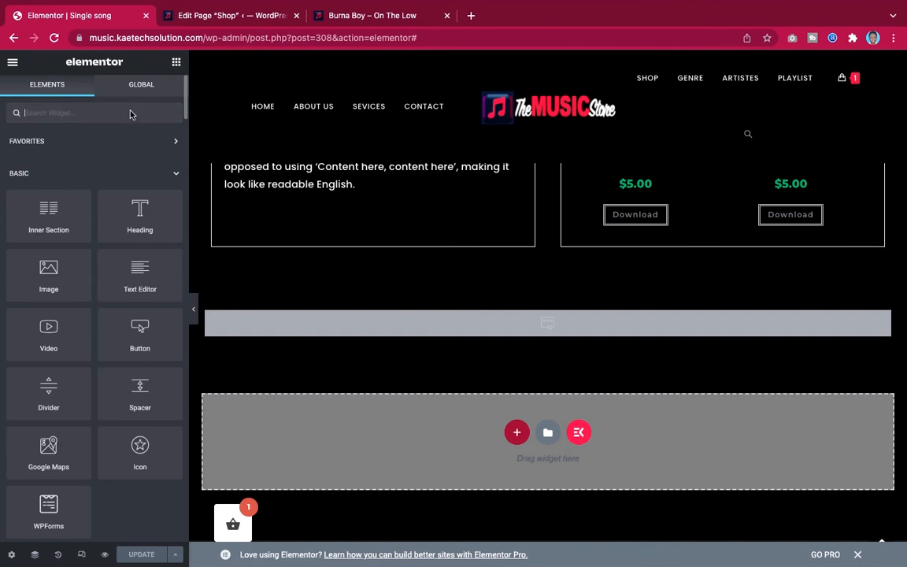
{"action": "type", "text": "review"}
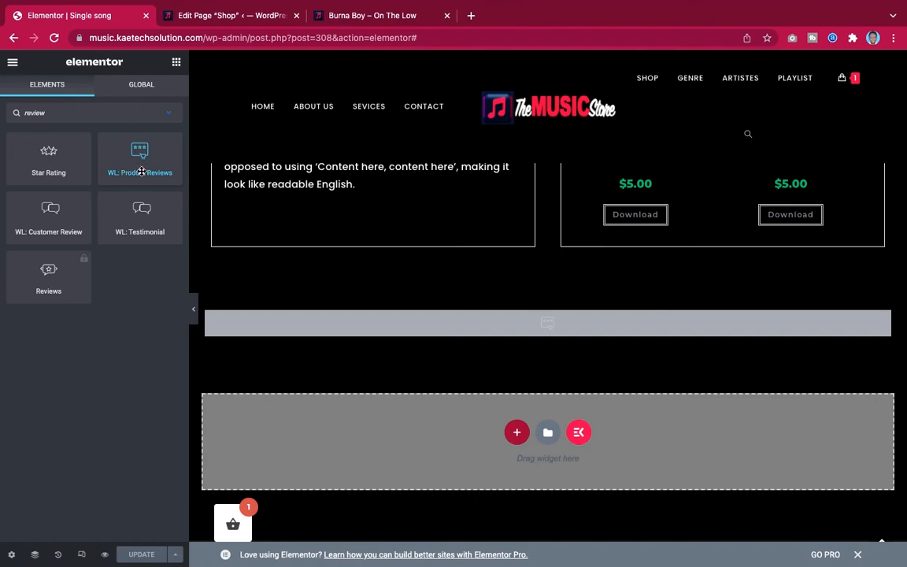
{"action": "left_click_drag", "start_coordinate": [142, 168], "coordinate": [545, 318]}
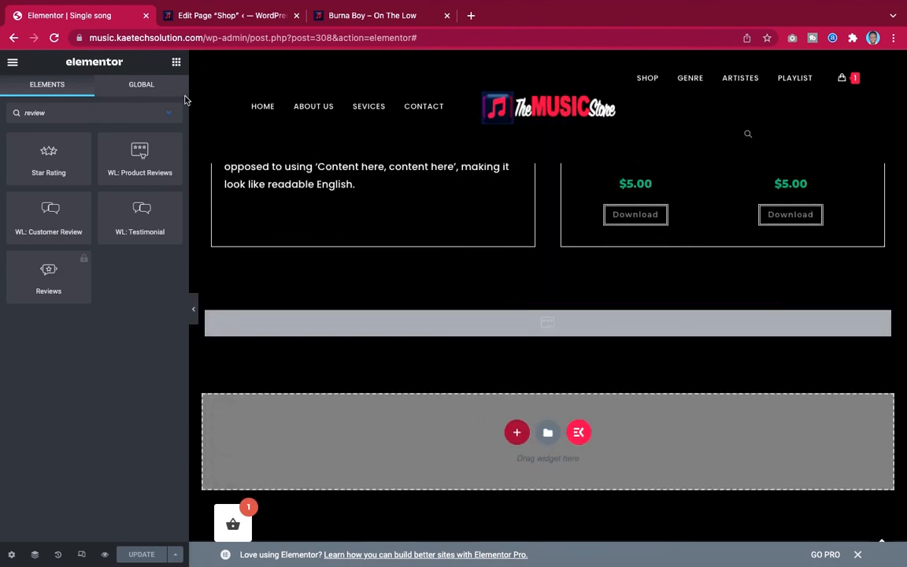
Add a Heading widget above the product reviews widget and clear its placeholder title.
{"action": "left_click", "coordinate": [176, 66]}
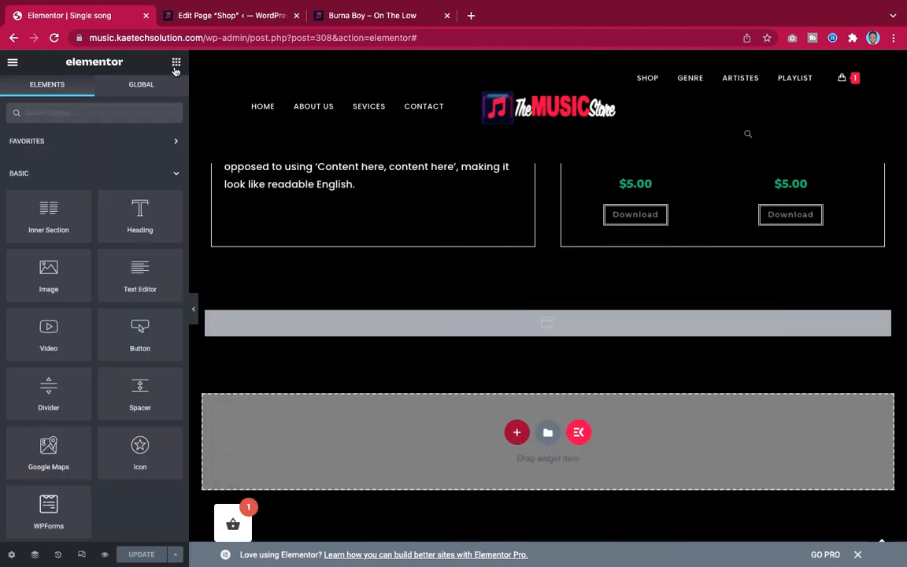
{"action": "left_click_drag", "start_coordinate": [140, 219], "coordinate": [322, 314]}
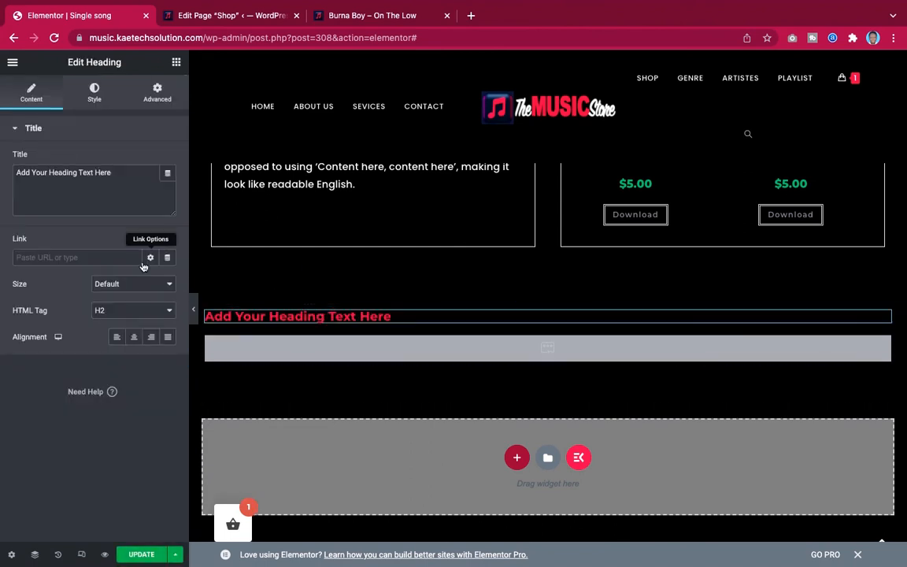
{"action": "left_click_drag", "start_coordinate": [116, 173], "coordinate": [14, 171]}
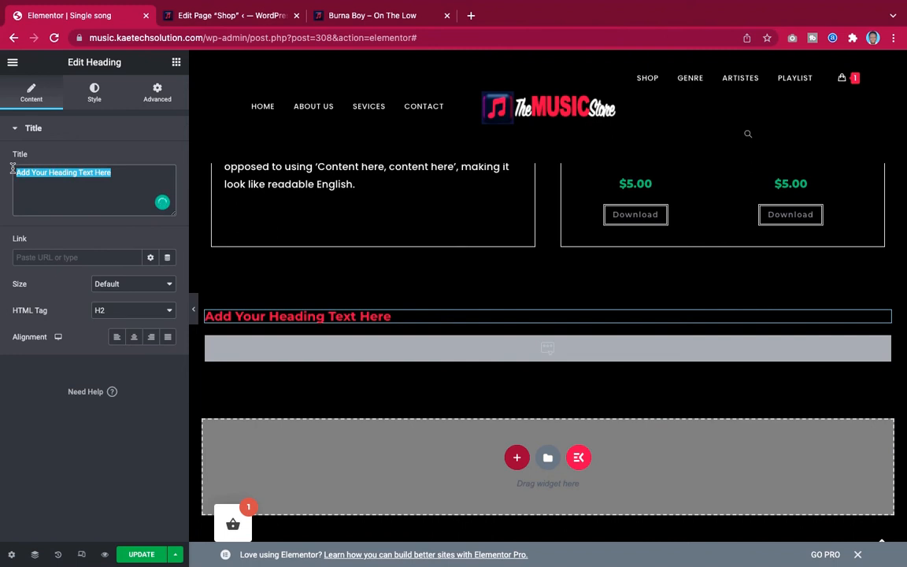
{"action": "type", "text": "Fan"}
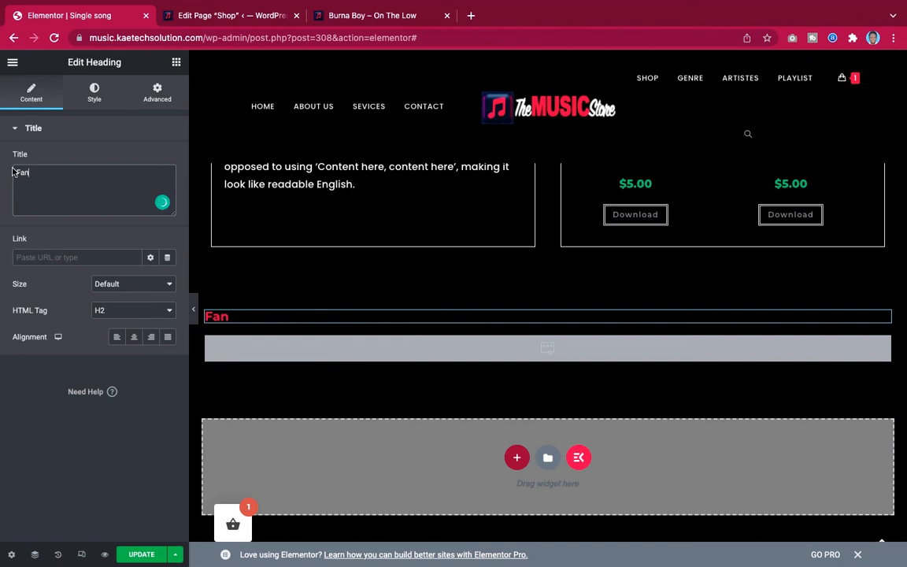
{"action": "key", "text": "BackSpace"}
{"action": "key", "text": "BackSpace"}
{"action": "key", "text": "BackSpace"}
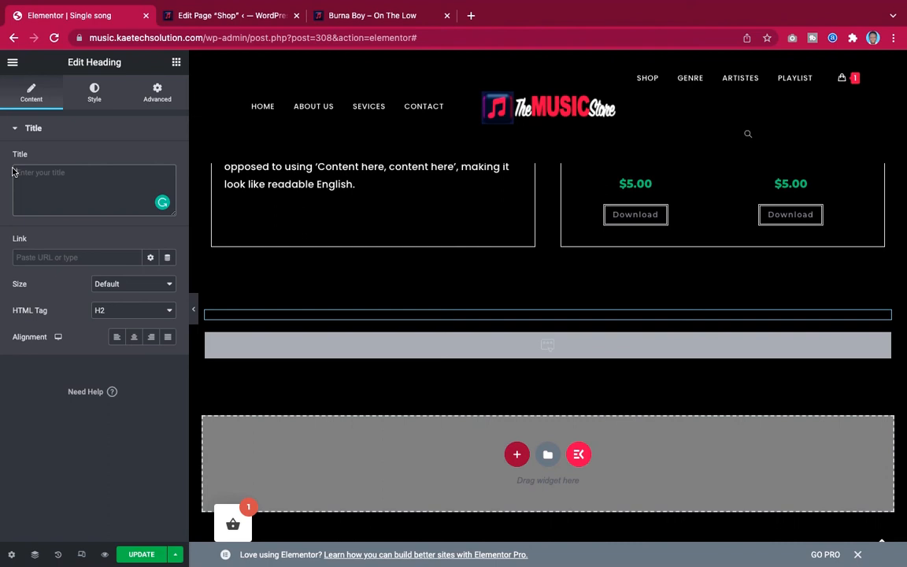
Enter "What Fans Say About the Song" as the heading's title above the product reviews.
{"action": "type", "text": "What F"}
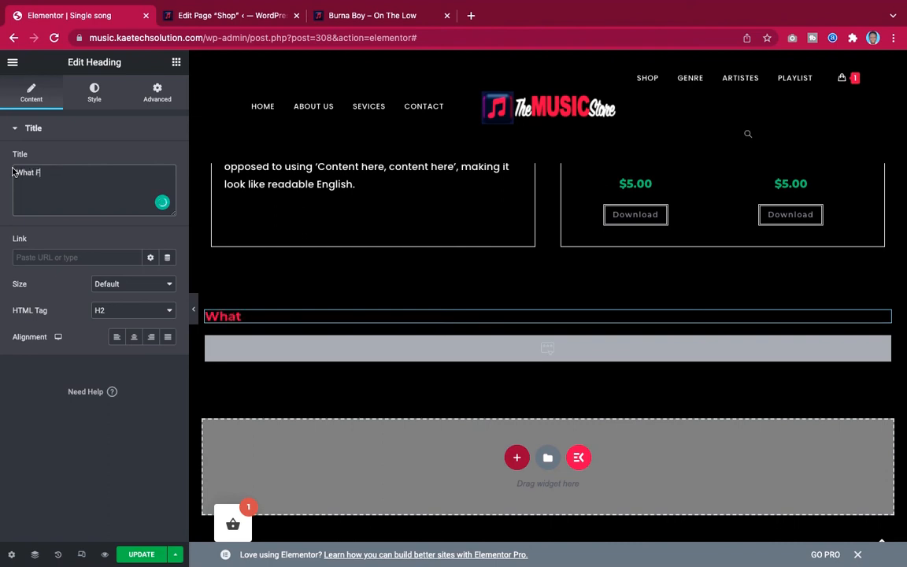
{"action": "type", "text": "ans Say"}
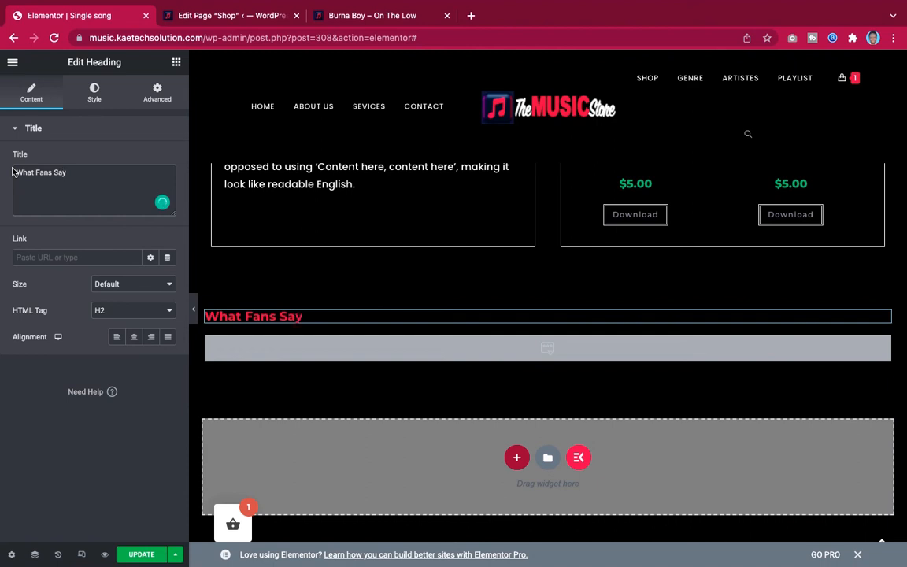
{"action": "type", "text": " About"}
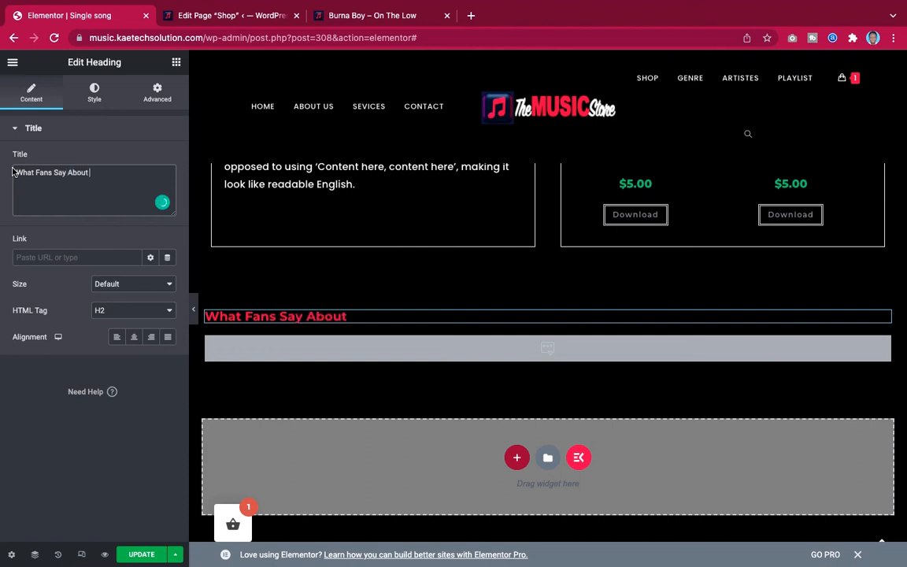
{"action": "type", "text": " the son"}
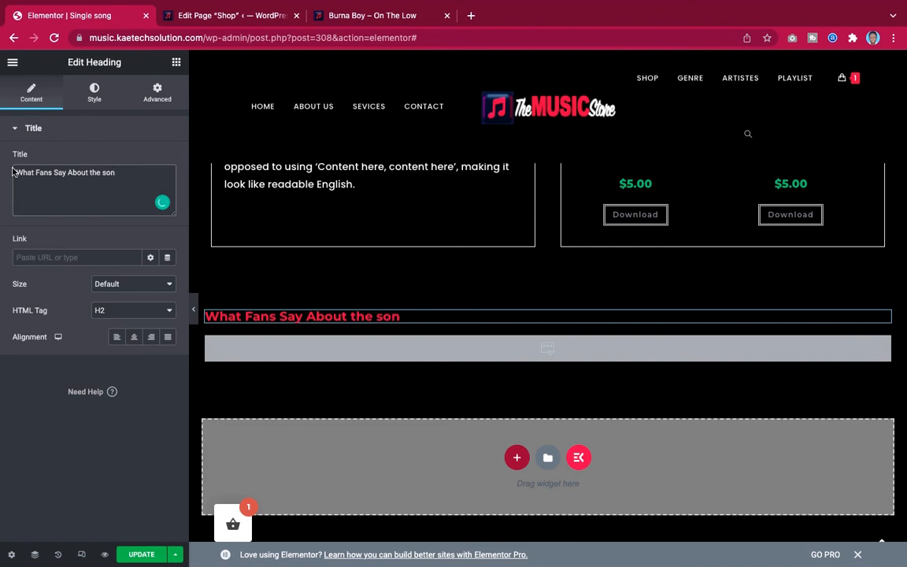
{"action": "type", "text": "g"}
{"action": "left_click", "coordinate": [104, 173]}
{"action": "key", "text": "BackSpace"}
{"action": "type", "text": "Song"}
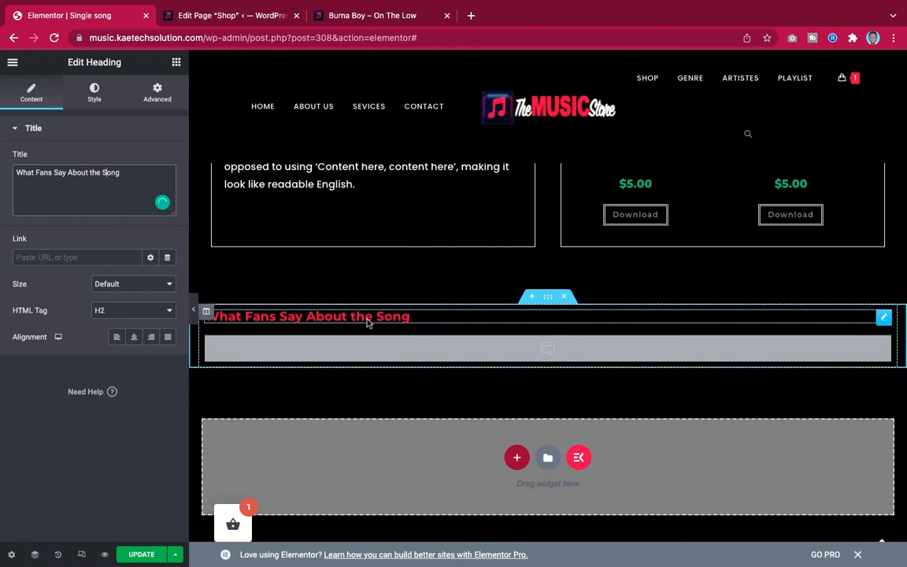
Reword the reviews heading to "What Fans Are Say About The Song", capitalizing "The".
{"action": "left_click", "coordinate": [54, 172]}
{"action": "type", "text": "Are"}
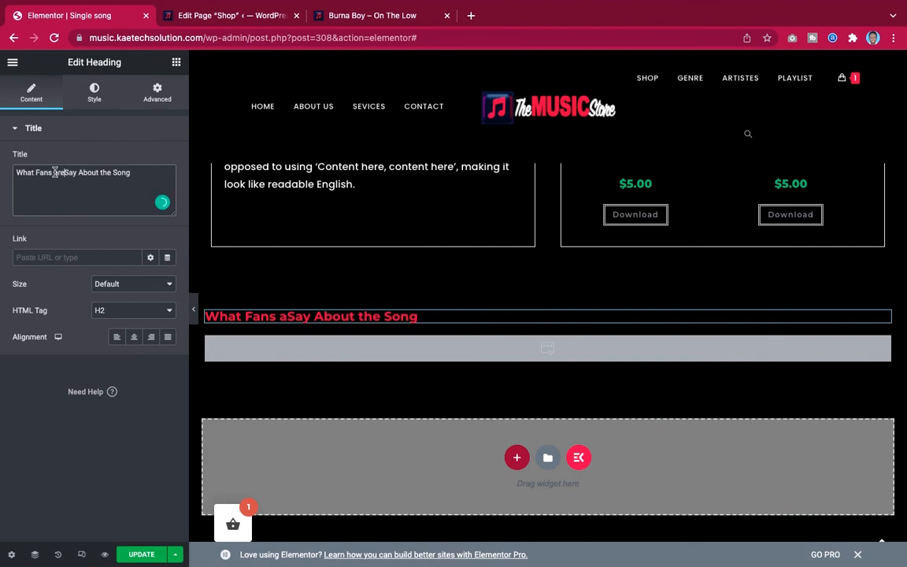
{"action": "left_click", "coordinate": [105, 171]}
{"action": "type", "text": "\\T"}
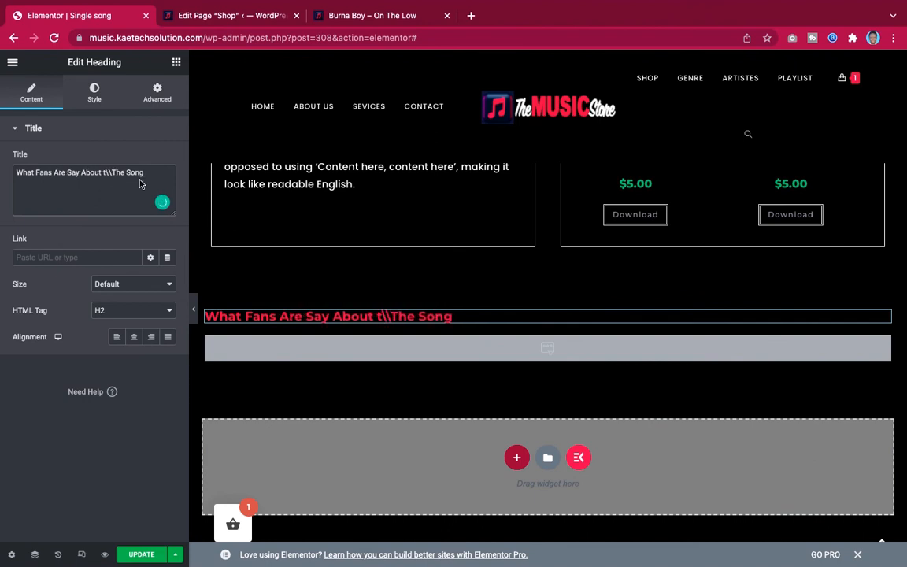
{"action": "key", "text": "Left"}
{"action": "key", "text": "BackSpace"}
{"action": "key", "text": "BackSpace"}
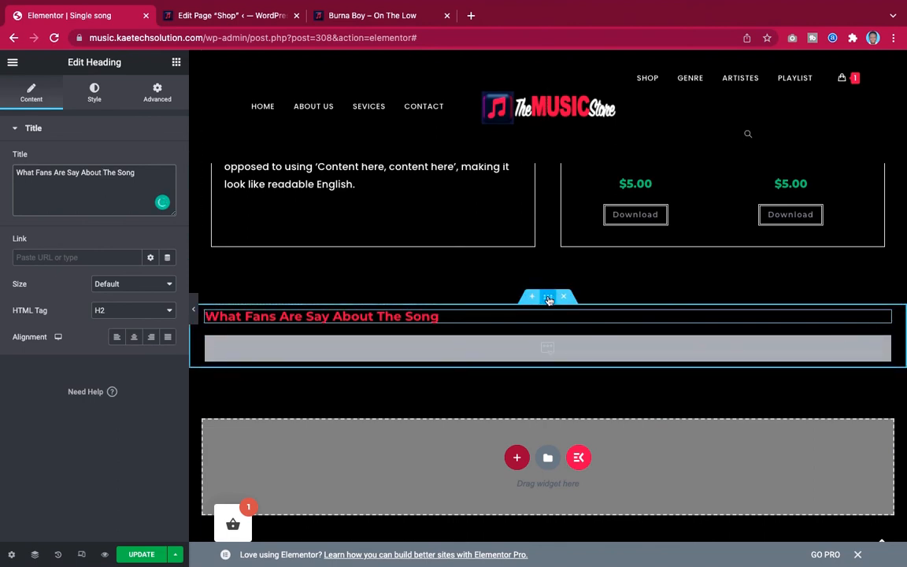
Give the reviews section 20 px of padding on all sides.
{"action": "left_click", "coordinate": [549, 300]}
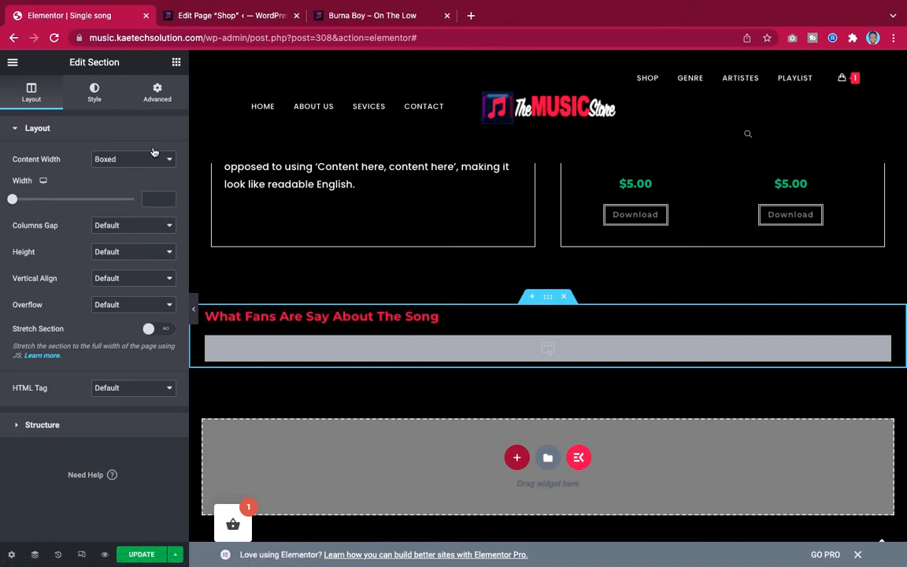
{"action": "left_click", "coordinate": [147, 88]}
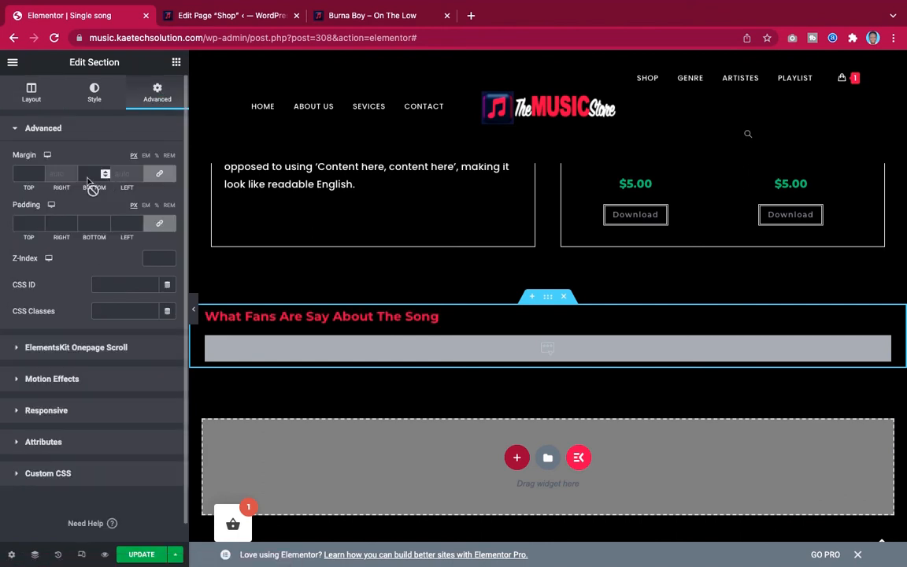
{"action": "left_click", "coordinate": [25, 223]}
{"action": "type", "text": "20"}
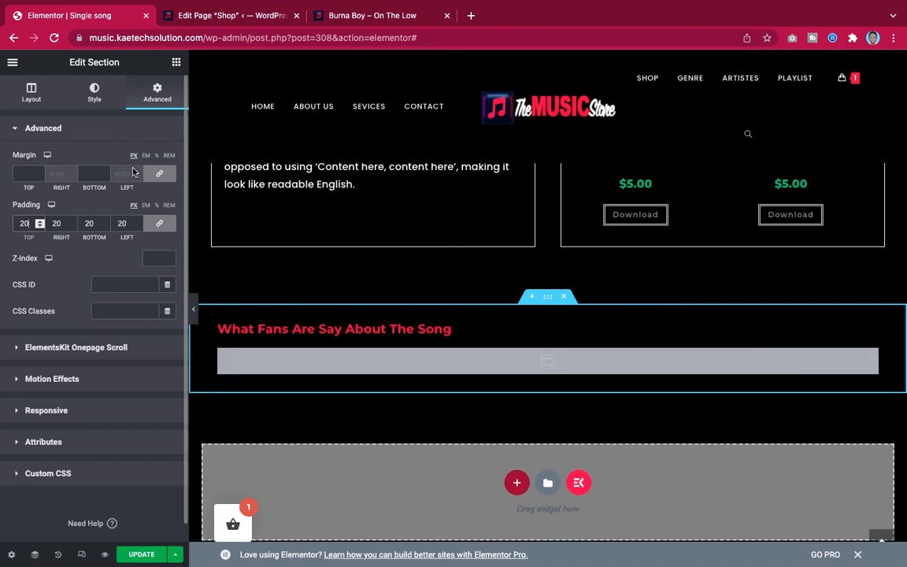
Add a solid border 1 px wide on all sides of the reviews section.
{"action": "left_click", "coordinate": [93, 93]}
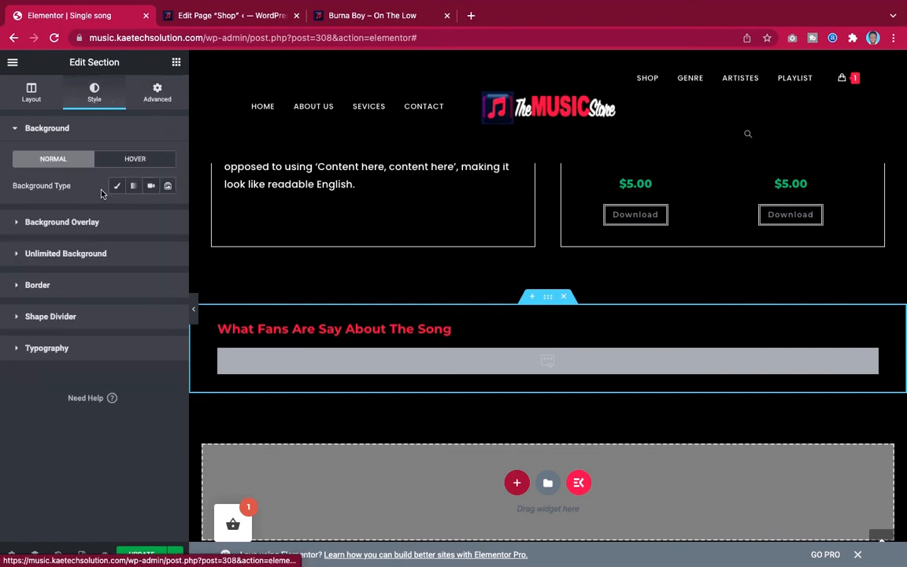
{"action": "left_click", "coordinate": [68, 286]}
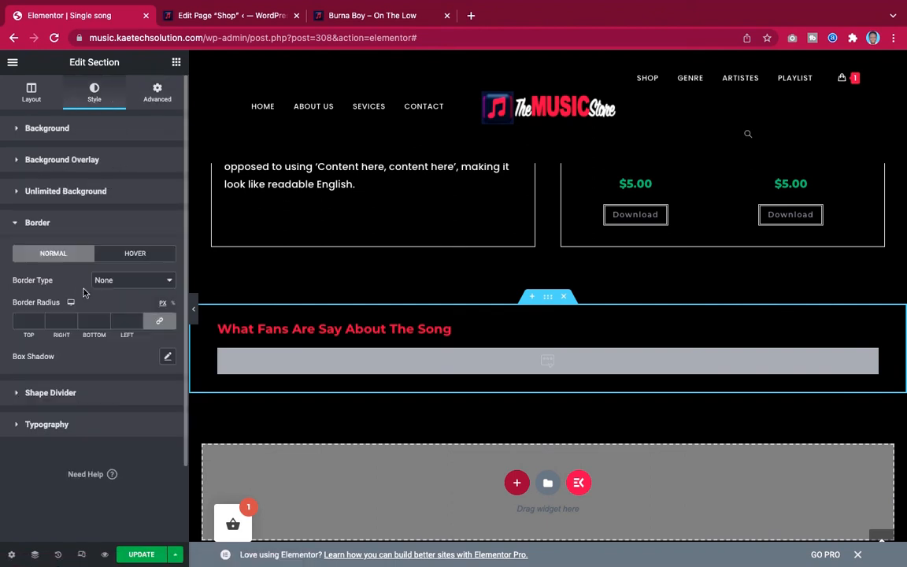
{"action": "left_click", "coordinate": [106, 281]}
{"action": "left_click", "coordinate": [113, 293]}
{"action": "left_click", "coordinate": [23, 321]}
{"action": "type", "text": "1"}
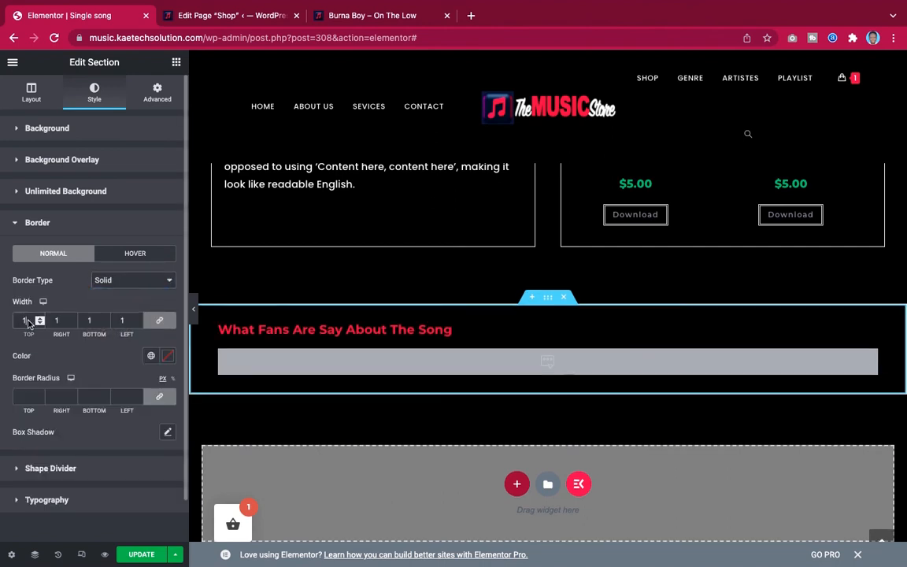
Preview the page at full width to compare the bordered reviews section with the description and related songs columns.
{"action": "left_click", "coordinate": [195, 315]}
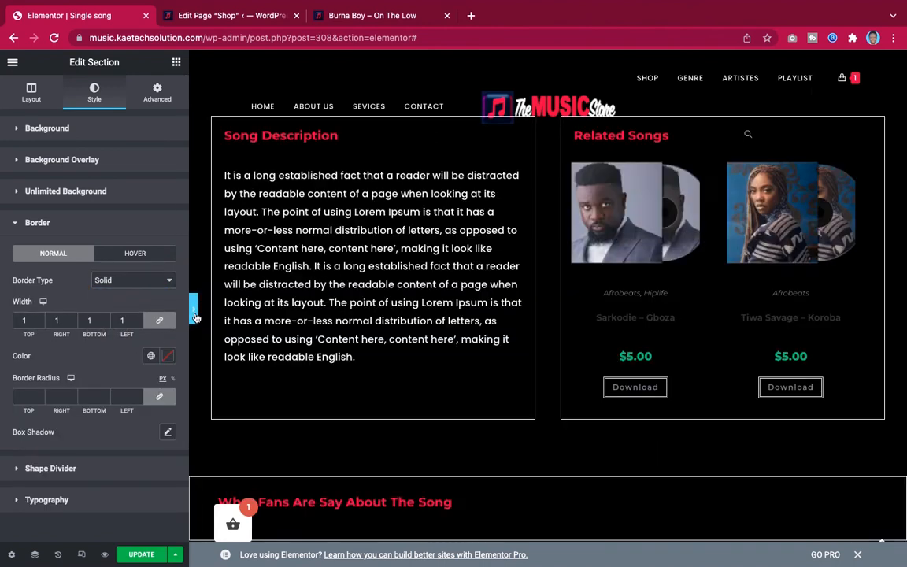
{"action": "scroll", "coordinate": [453, 320], "scroll_direction": "up", "scroll_amount": 5}
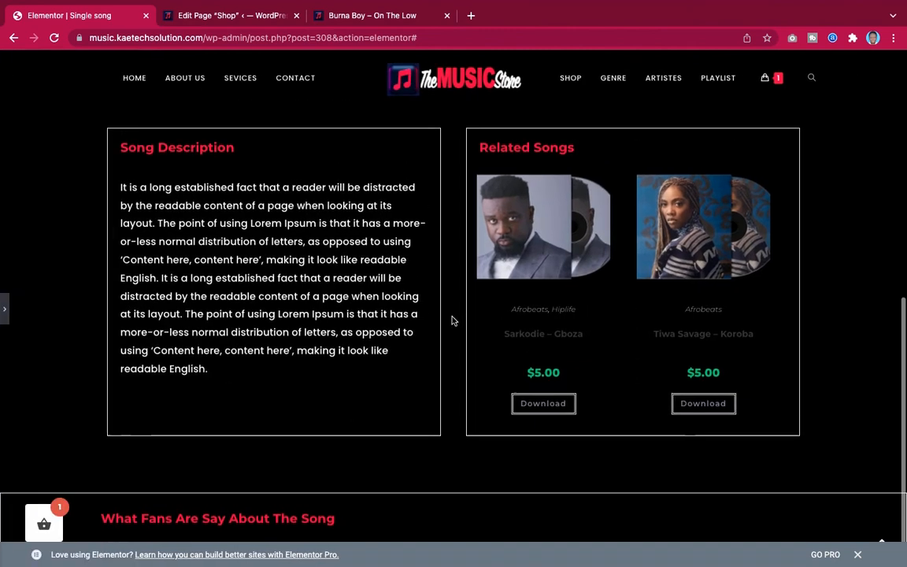
{"action": "scroll", "coordinate": [452, 321], "scroll_direction": "down", "scroll_amount": 5}
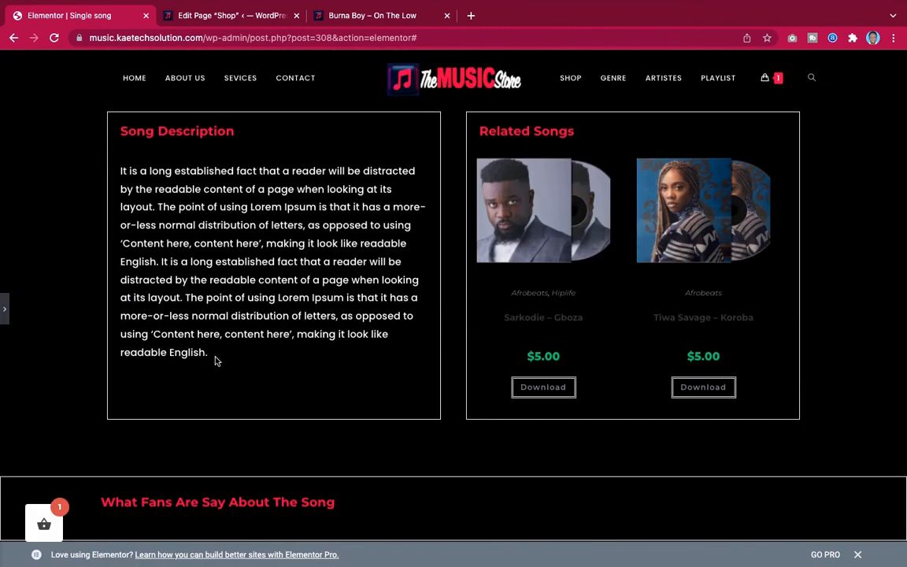
{"action": "left_click", "coordinate": [5, 315]}
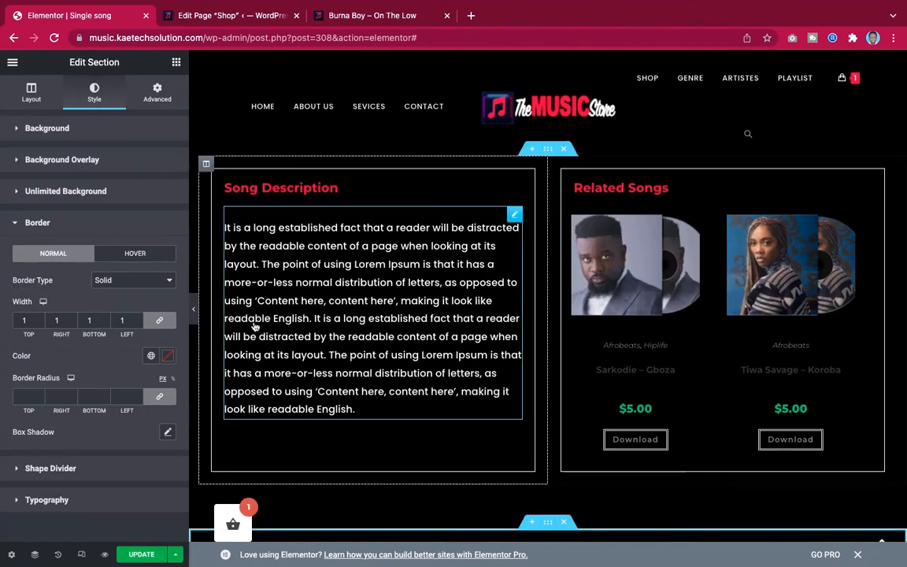
Check the reviews section's content width options, keep Boxed, and update the template.
{"action": "left_click", "coordinate": [33, 91]}
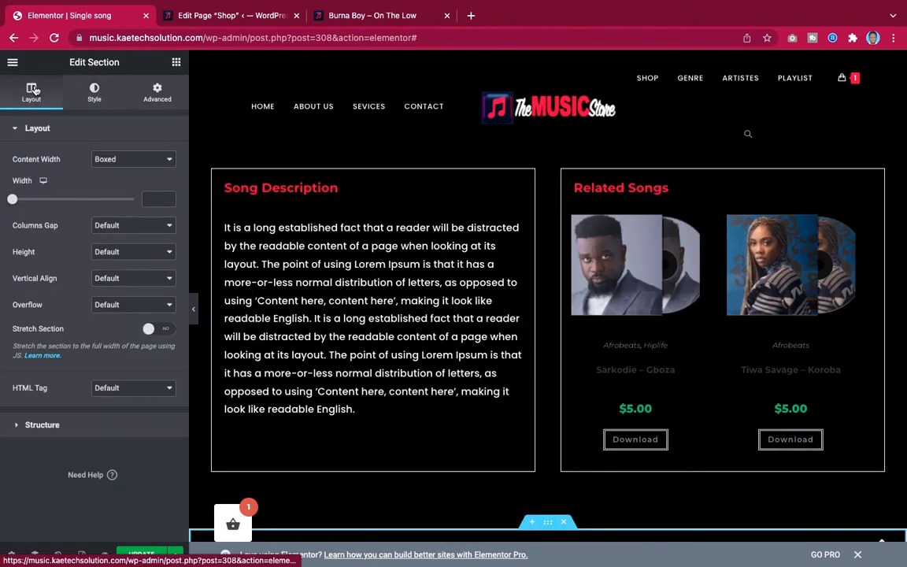
{"action": "left_click", "coordinate": [147, 162]}
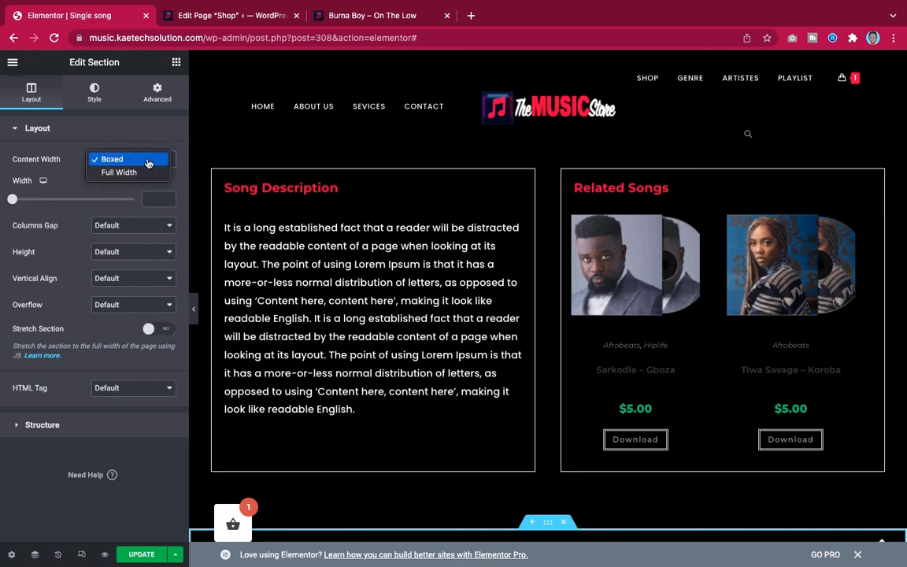
{"action": "left_click", "coordinate": [153, 145]}
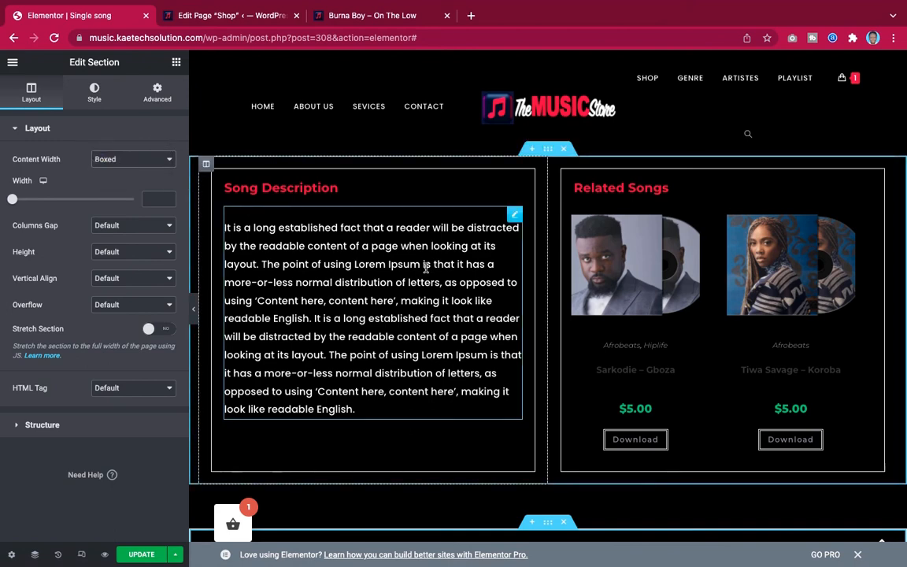
{"action": "scroll", "coordinate": [551, 309], "scroll_direction": "down", "scroll_amount": 4}
{"action": "scroll", "coordinate": [550, 309], "scroll_direction": "up", "scroll_amount": 2}
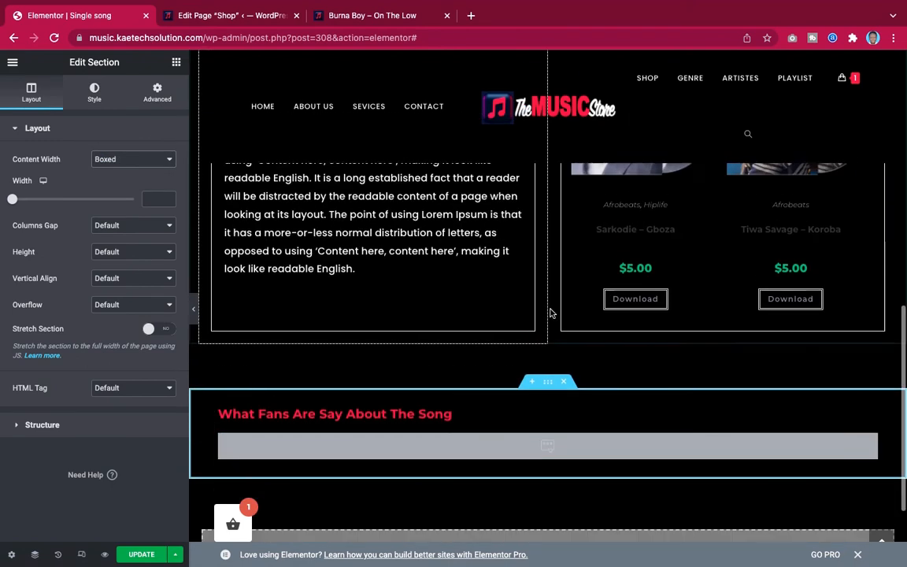
{"action": "scroll", "coordinate": [551, 309], "scroll_direction": "down", "scroll_amount": 2}
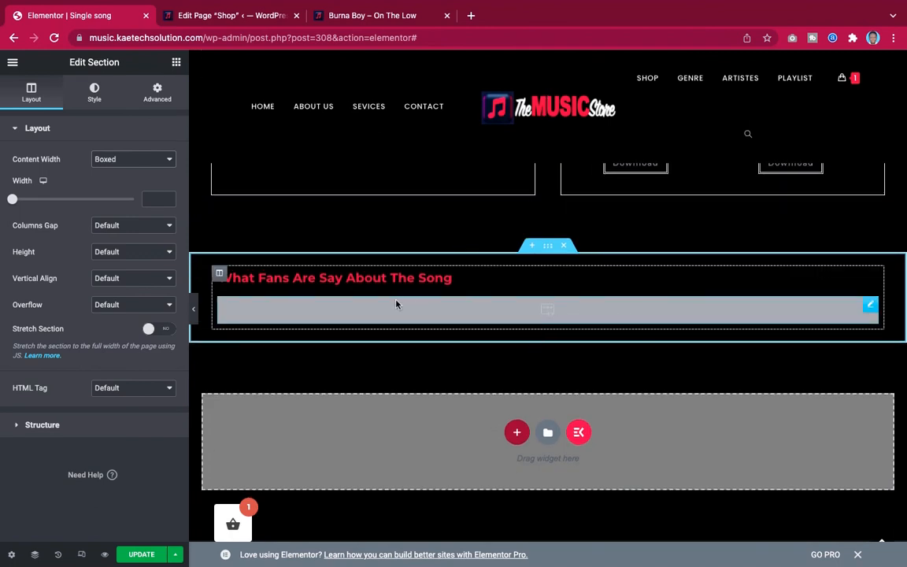
{"action": "left_click", "coordinate": [151, 553]}
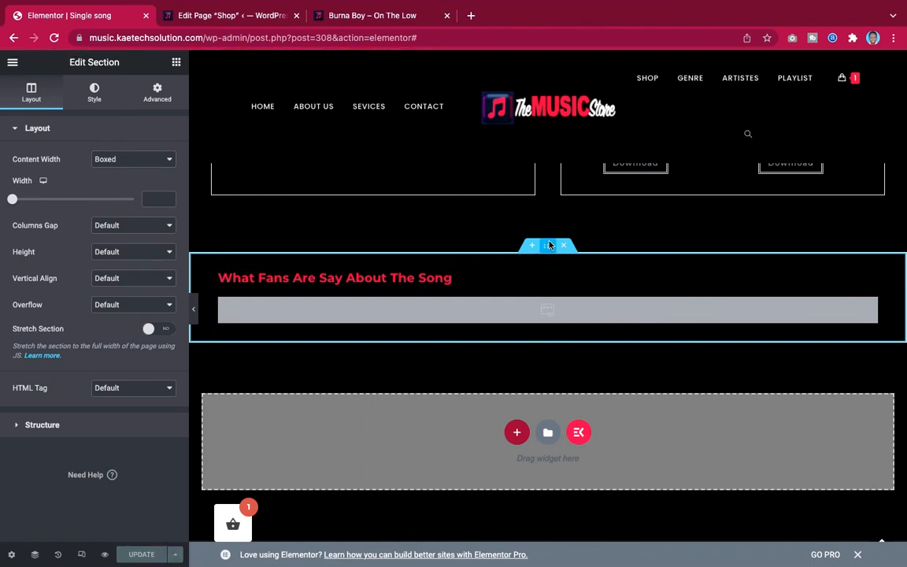
Unlink the reviews section's margins, set the top to 0 and the bottom to 70 px, and update the template.
{"action": "left_click", "coordinate": [158, 92]}
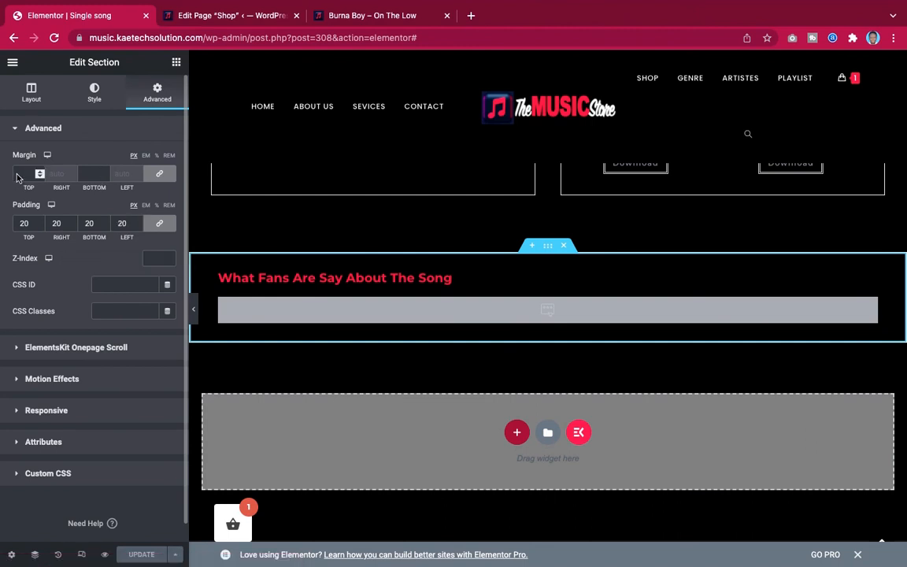
{"action": "left_click", "coordinate": [160, 174]}
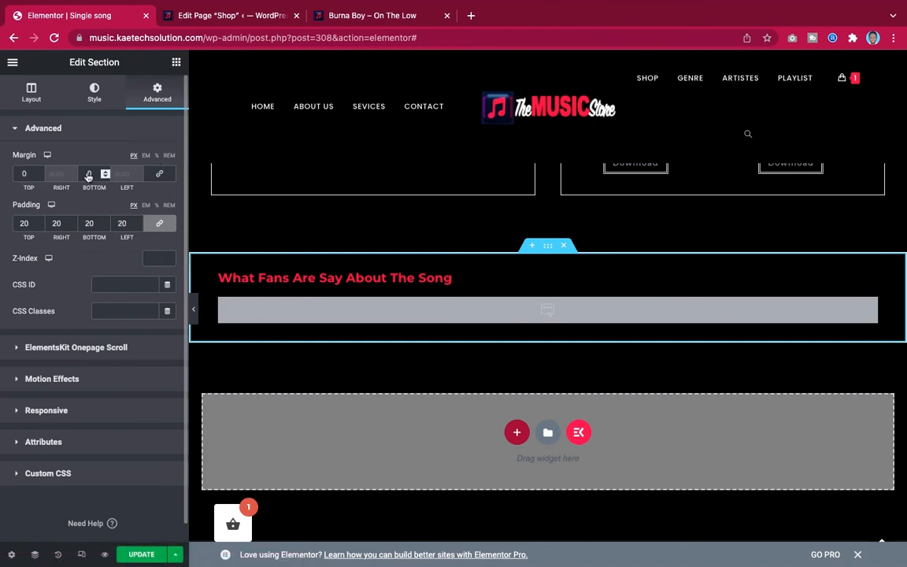
{"action": "left_click", "coordinate": [87, 175]}
{"action": "type", "text": "0"}
{"action": "type", "text": "7"}
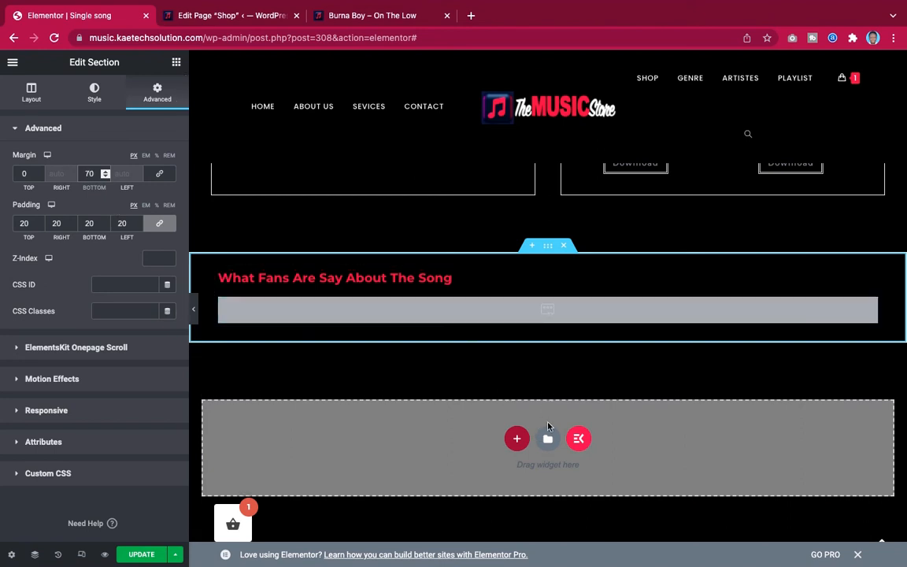
{"action": "left_click", "coordinate": [152, 553]}
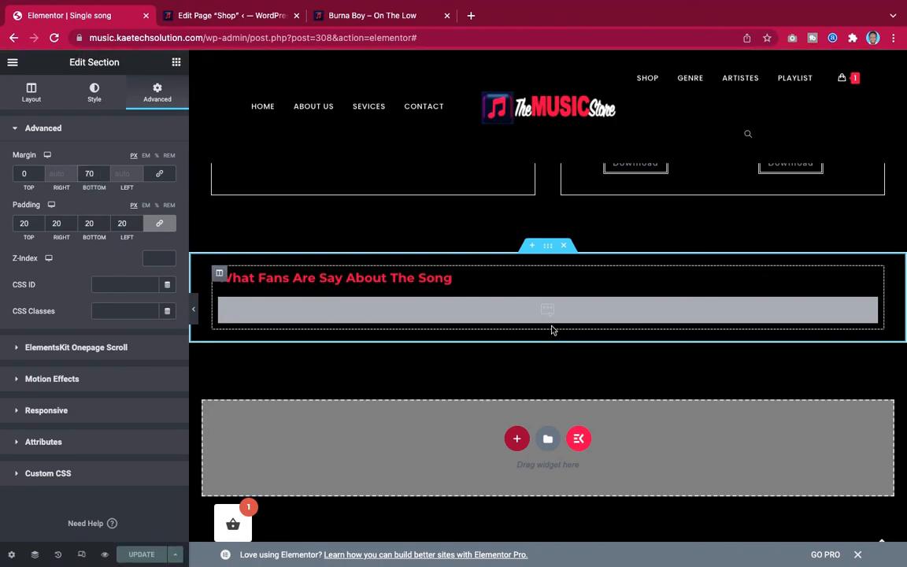
Leave the Elementor editor of the Single song template and return to its WordPress dashboard screen.
{"action": "scroll", "coordinate": [552, 329], "scroll_direction": "up", "scroll_amount": 10}
{"action": "scroll", "coordinate": [553, 328], "scroll_direction": "up", "scroll_amount": 3}
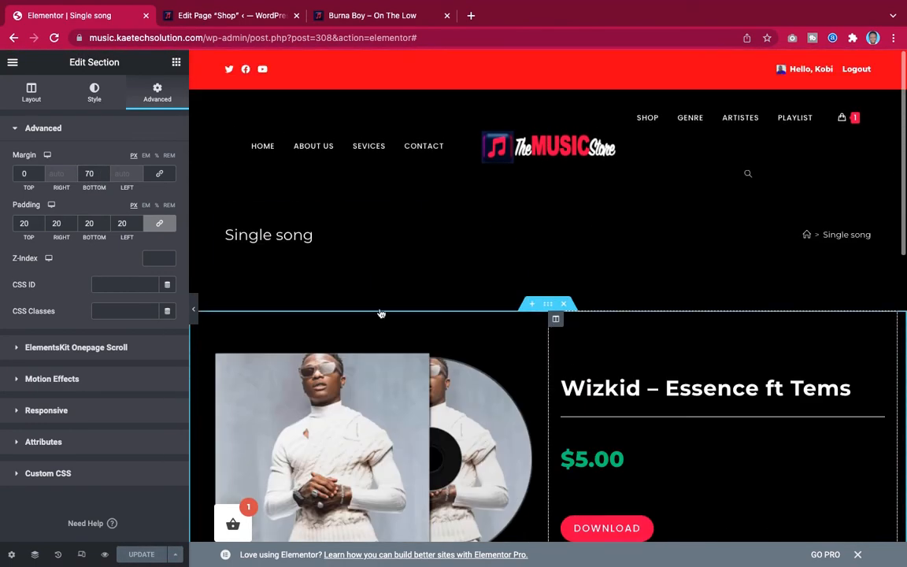
{"action": "left_click", "coordinate": [12, 63]}
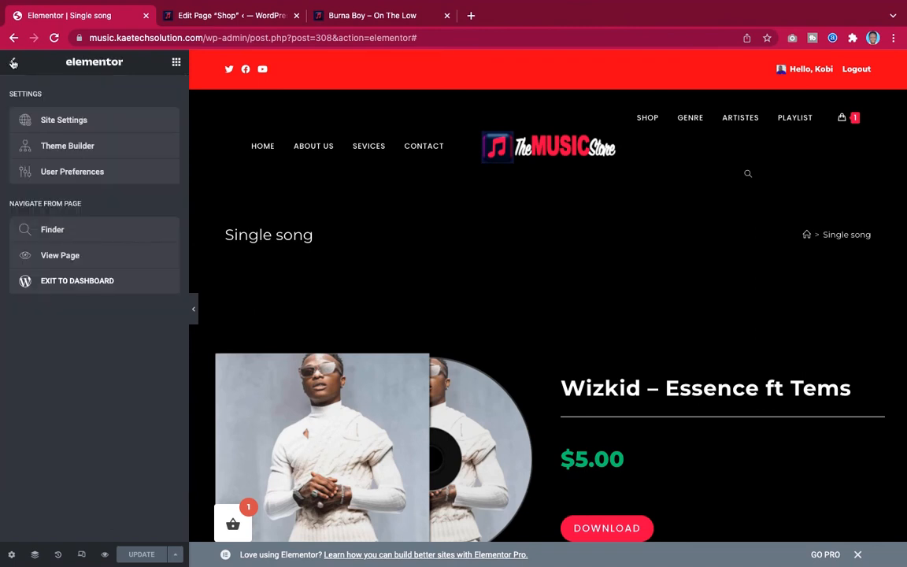
{"action": "left_click", "coordinate": [66, 284]}
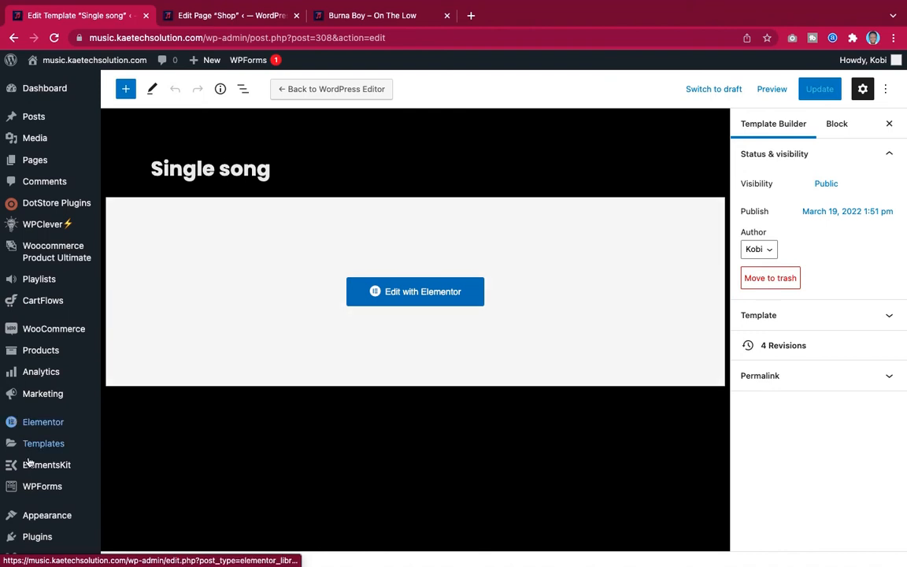
Open WooLentor's Template Builder list and make the Single song template the default for single products.
{"action": "scroll", "coordinate": [30, 463], "scroll_direction": "down", "scroll_amount": 3}
{"action": "scroll", "coordinate": [30, 463], "scroll_direction": "down", "scroll_amount": 2}
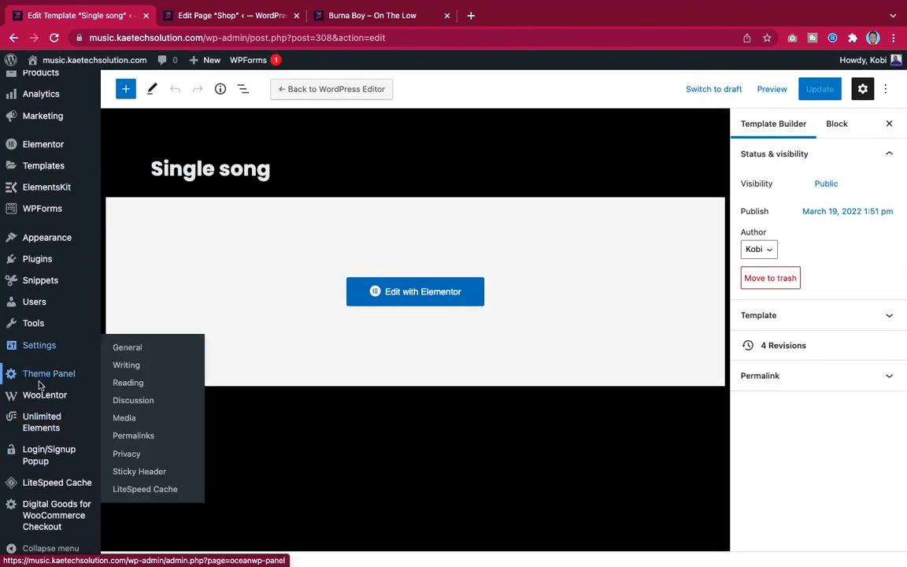
{"action": "mouse_move", "coordinate": [38, 397]}
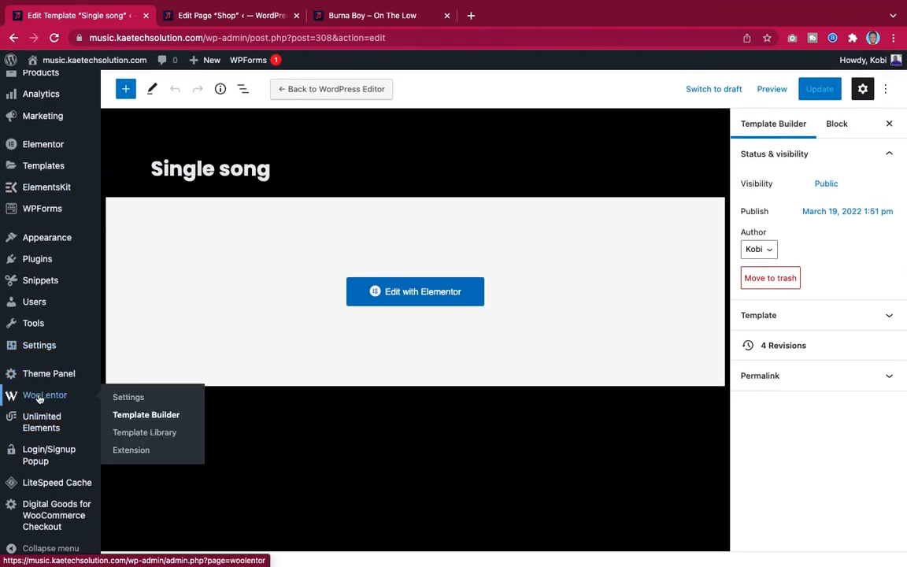
{"action": "left_click", "coordinate": [131, 416]}
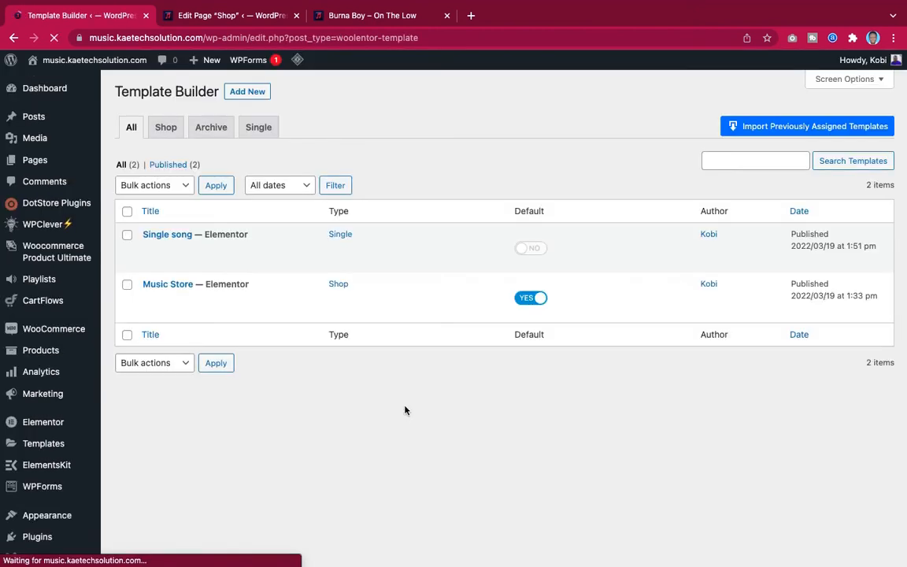
{"action": "mouse_move", "coordinate": [246, 256]}
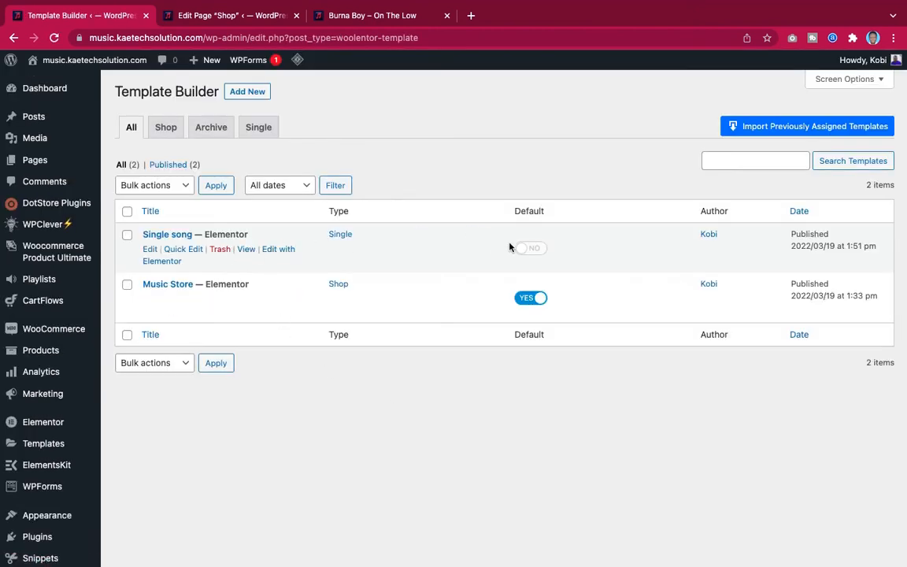
{"action": "left_click", "coordinate": [527, 254]}
Return to the Burna Boy – On The Low product page and purge all of the site's caches.
{"action": "left_click", "coordinate": [395, 15]}
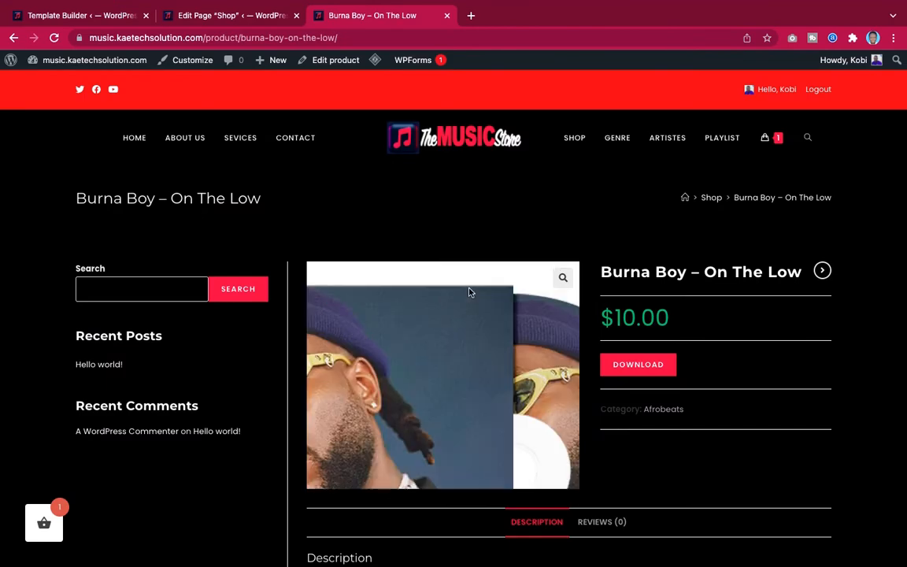
{"action": "scroll", "coordinate": [470, 290], "scroll_direction": "down", "scroll_amount": 10}
{"action": "scroll", "coordinate": [471, 293], "scroll_direction": "up", "scroll_amount": 10}
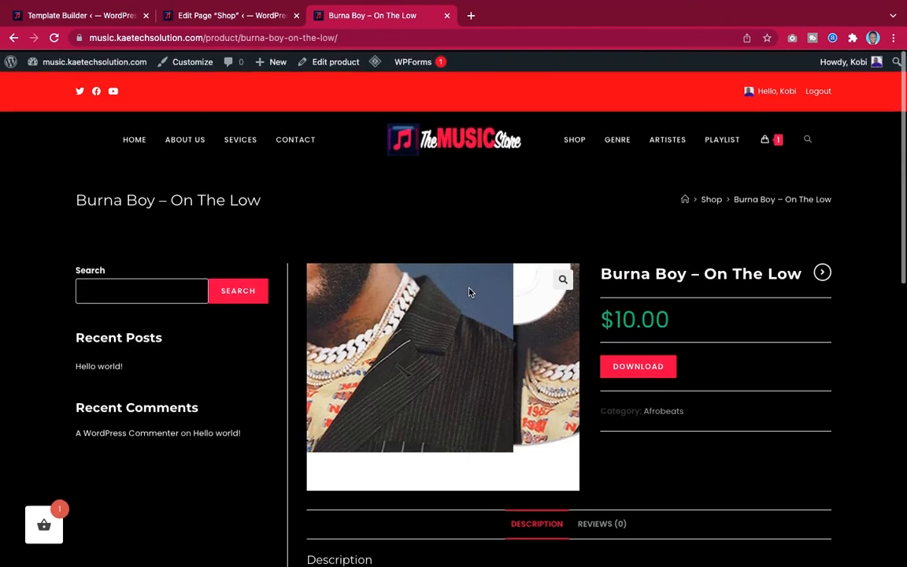
{"action": "mouse_move", "coordinate": [374, 63]}
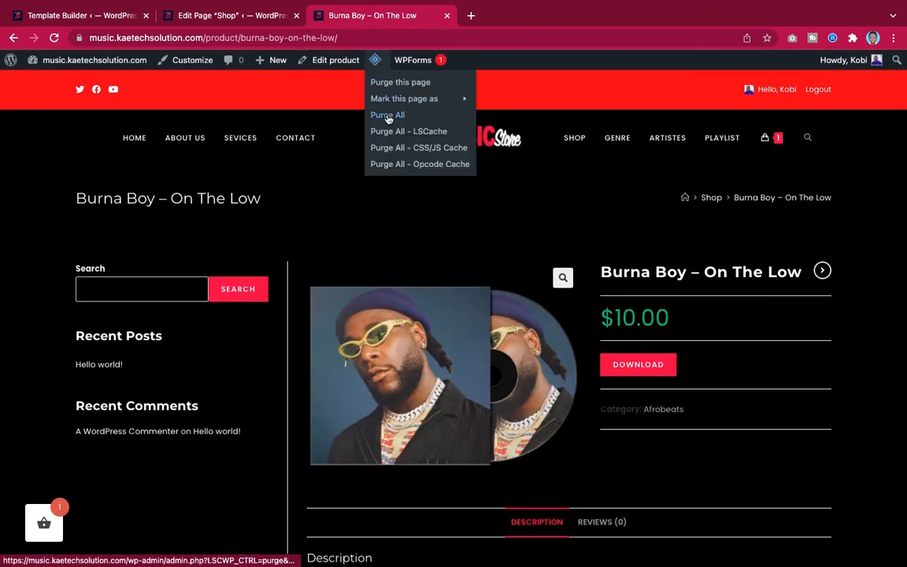
{"action": "left_click", "coordinate": [388, 117]}
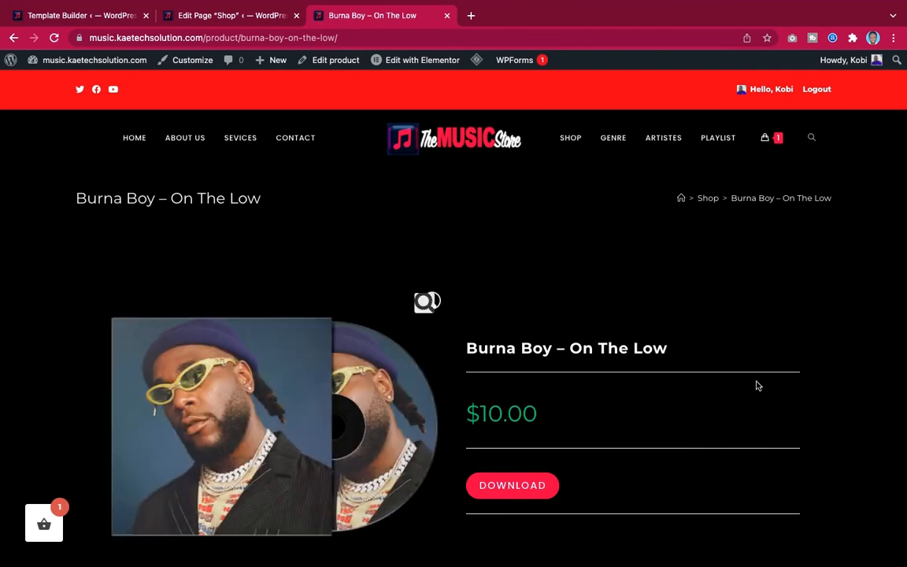
Examine how the product page shows the song image, description, related songs and reviews section with the new template.
{"action": "scroll", "coordinate": [757, 385], "scroll_direction": "down", "scroll_amount": 10}
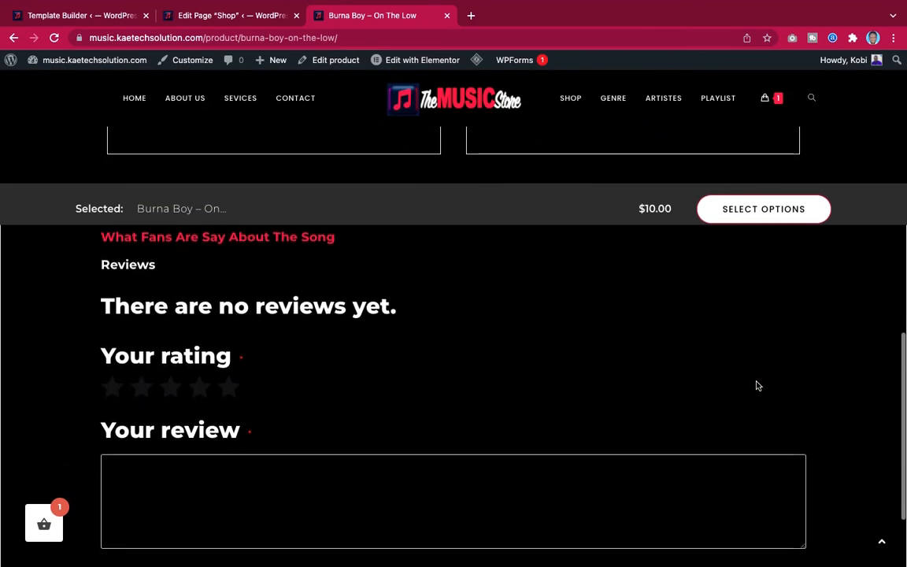
{"action": "scroll", "coordinate": [756, 385], "scroll_direction": "down", "scroll_amount": 2}
{"action": "scroll", "coordinate": [757, 385], "scroll_direction": "up", "scroll_amount": 7}
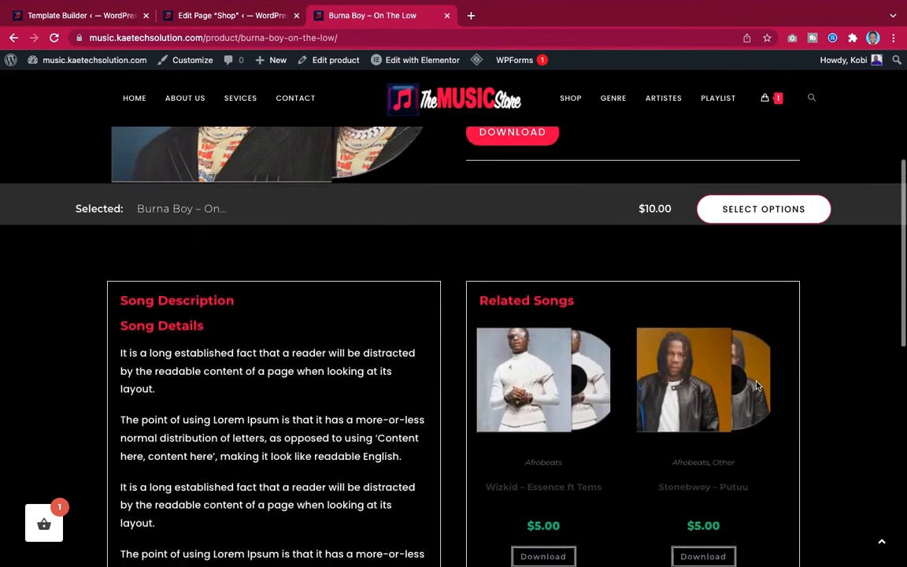
{"action": "scroll", "coordinate": [757, 385], "scroll_direction": "up", "scroll_amount": 6}
{"action": "scroll", "coordinate": [757, 386], "scroll_direction": "down", "scroll_amount": 5}
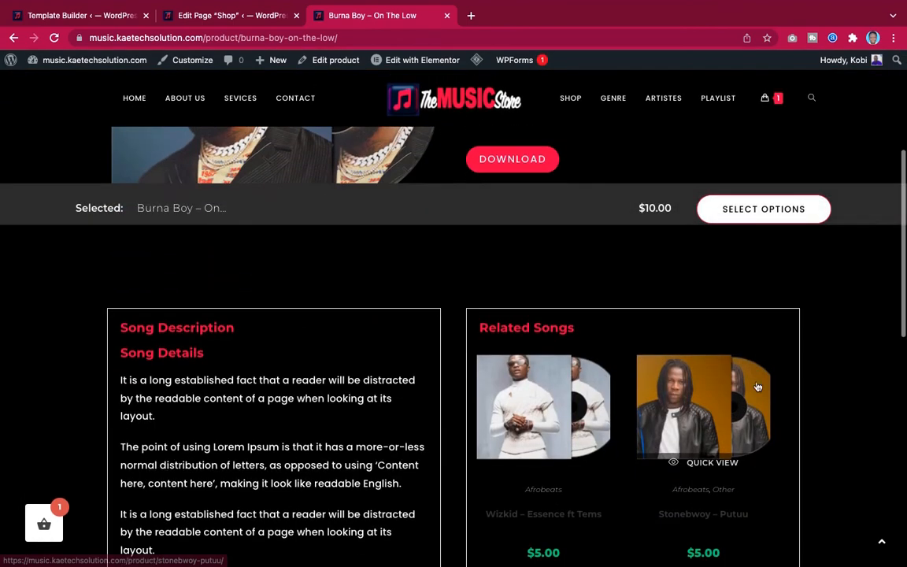
{"action": "scroll", "coordinate": [692, 309], "scroll_direction": "down", "scroll_amount": 1}
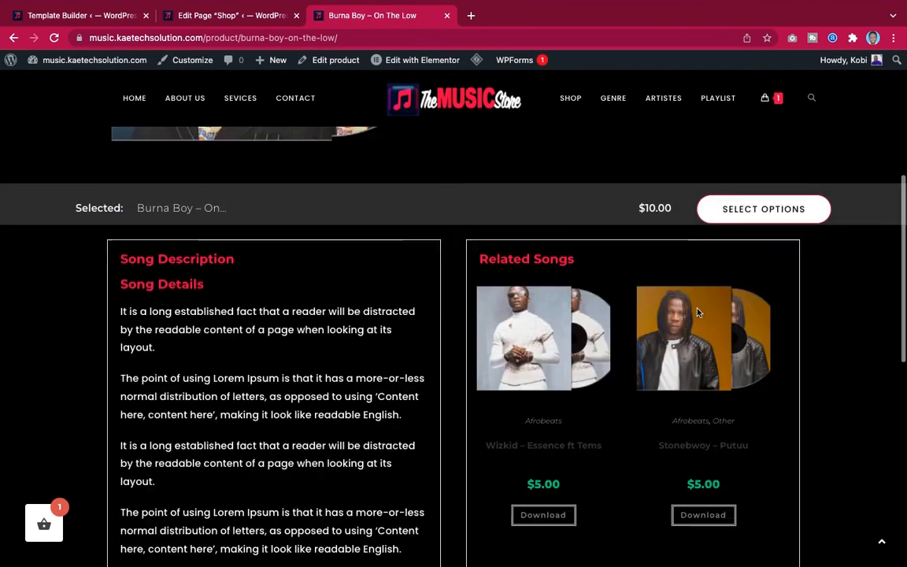
{"action": "scroll", "coordinate": [697, 313], "scroll_direction": "down", "scroll_amount": 7}
{"action": "scroll", "coordinate": [697, 312], "scroll_direction": "up", "scroll_amount": 3}
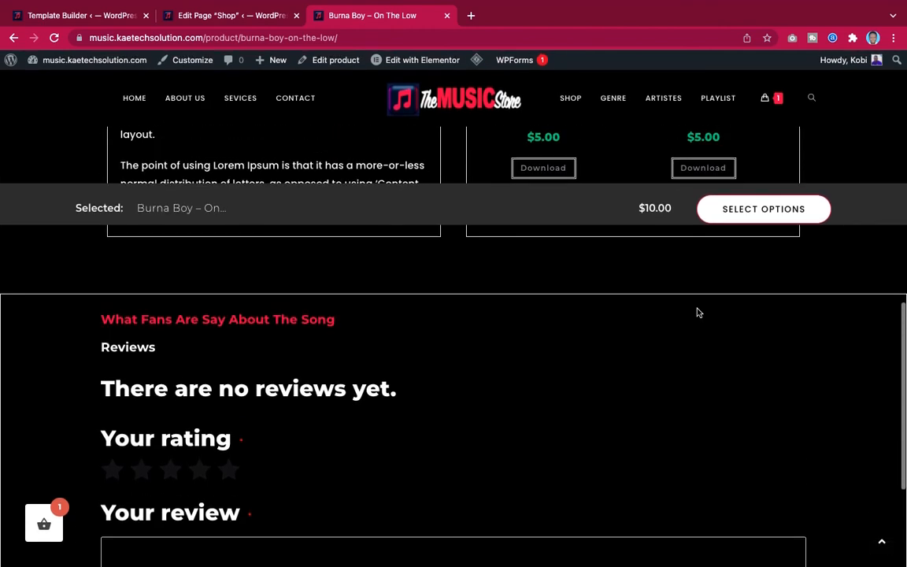
{"action": "scroll", "coordinate": [697, 313], "scroll_direction": "down", "scroll_amount": 3}
{"action": "scroll", "coordinate": [698, 313], "scroll_direction": "up", "scroll_amount": 3}
{"action": "scroll", "coordinate": [697, 312], "scroll_direction": "down", "scroll_amount": 1}
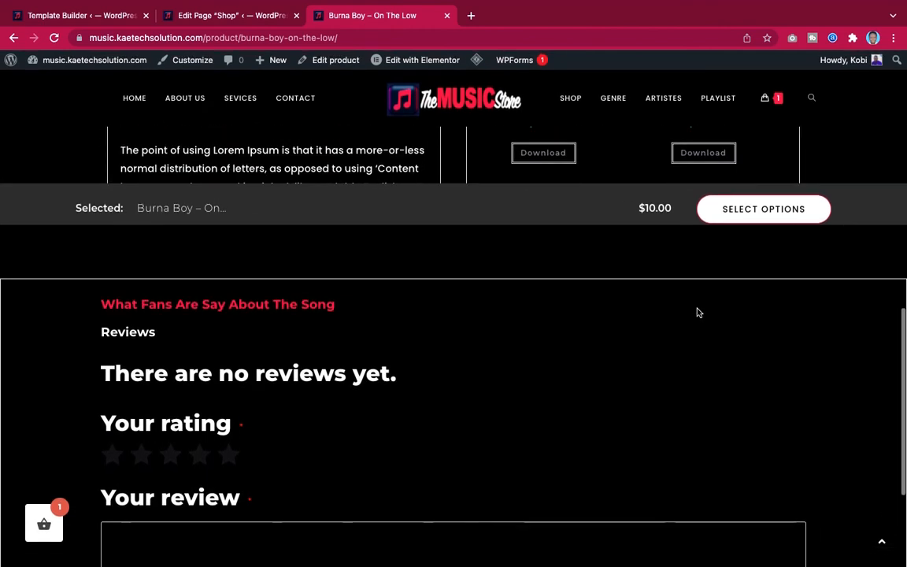
{"action": "scroll", "coordinate": [697, 313], "scroll_direction": "down", "scroll_amount": 3}
{"action": "scroll", "coordinate": [697, 312], "scroll_direction": "up", "scroll_amount": 3}
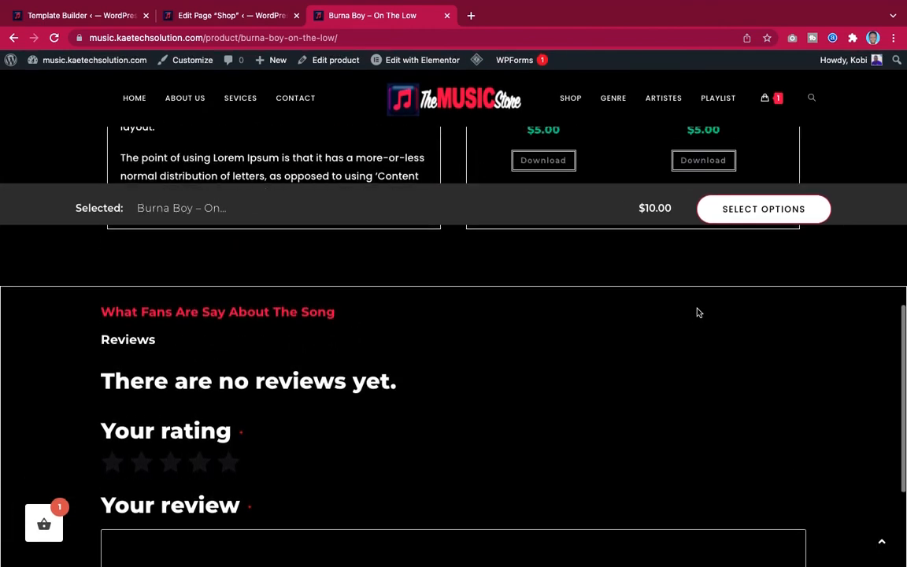
{"action": "scroll", "coordinate": [697, 313], "scroll_direction": "up", "scroll_amount": 4}
{"action": "scroll", "coordinate": [698, 314], "scroll_direction": "down", "scroll_amount": 4}
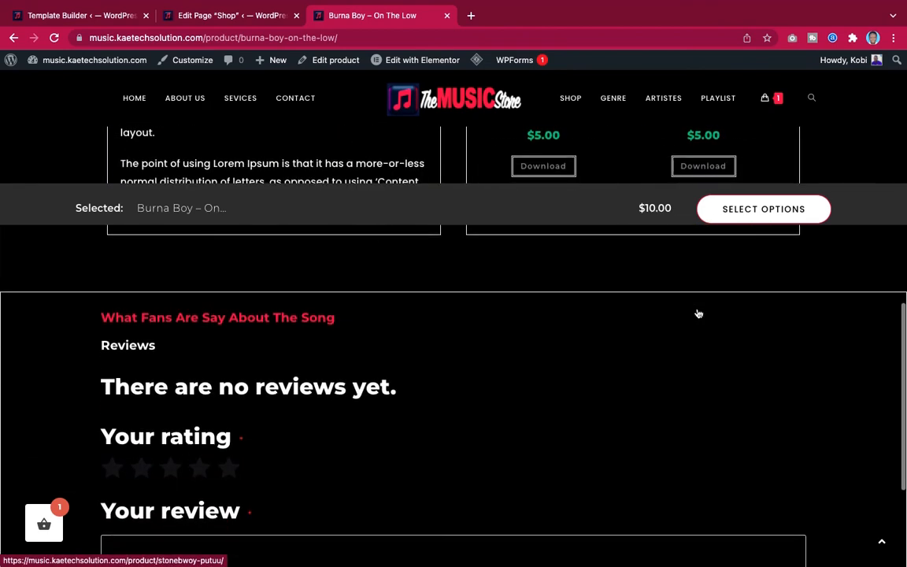
{"action": "scroll", "coordinate": [697, 313], "scroll_direction": "down", "scroll_amount": 2}
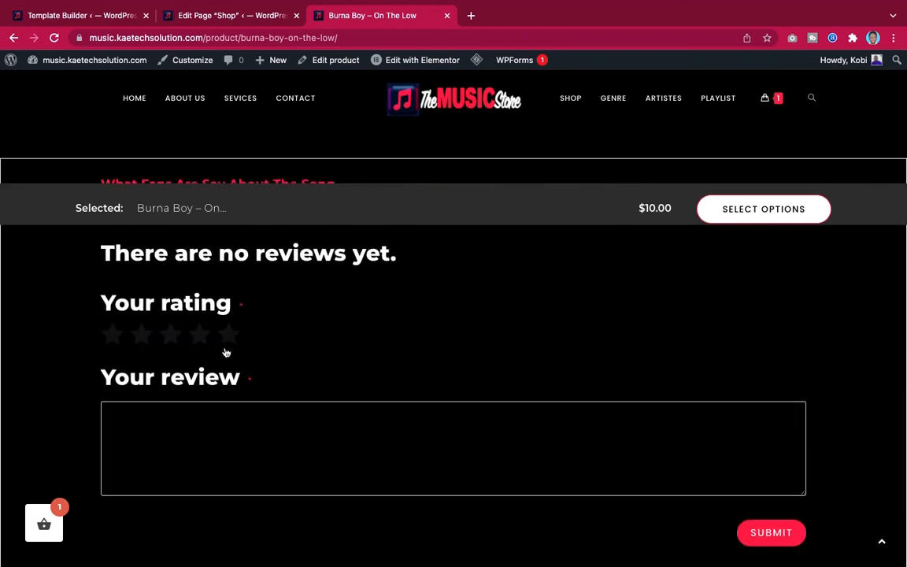
Try out the product page's review text box with a few characters and clear them.
{"action": "left_click", "coordinate": [336, 434]}
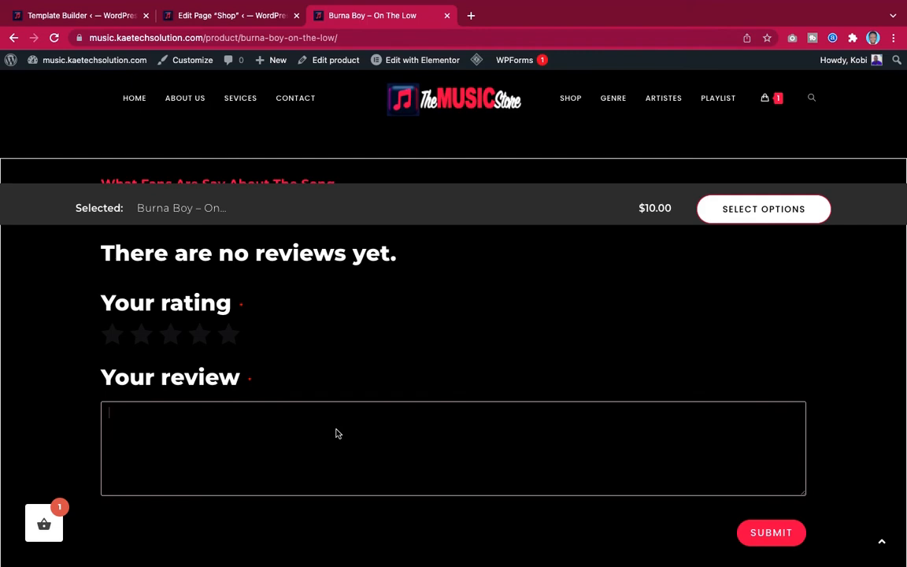
{"action": "type", "text": "vri"}
{"action": "key", "text": "BackSpace"}
{"action": "key", "text": "BackSpace"}
{"action": "key", "text": "BackSpace"}
Compare the product page's header area, image and price block with the description, related songs and reviews below.
{"action": "scroll", "coordinate": [336, 433], "scroll_direction": "up", "scroll_amount": 10}
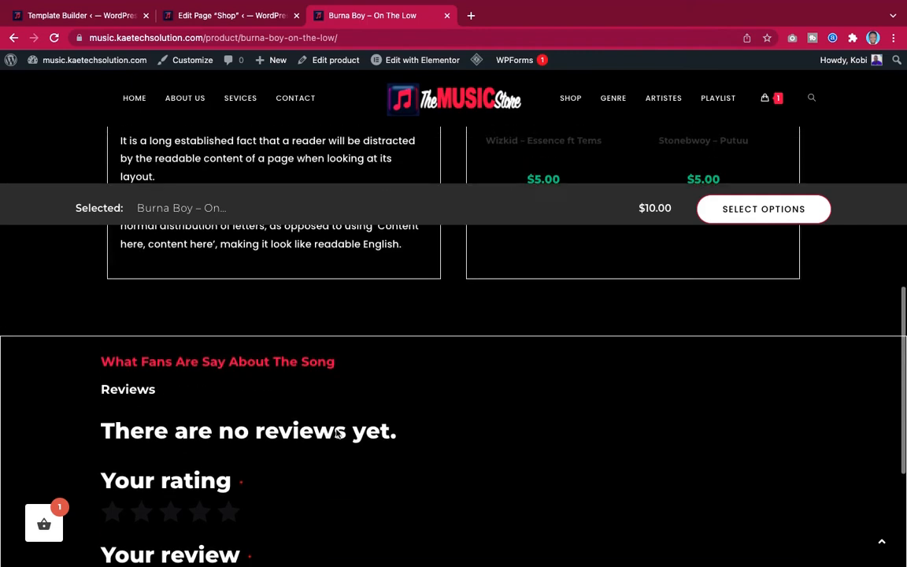
{"action": "scroll", "coordinate": [337, 433], "scroll_direction": "down", "scroll_amount": 3}
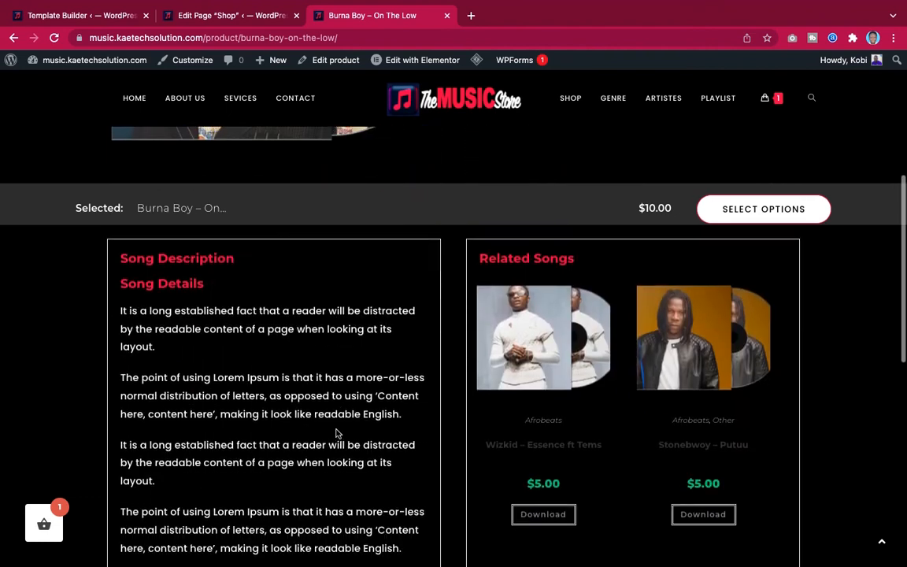
{"action": "scroll", "coordinate": [336, 433], "scroll_direction": "up", "scroll_amount": 5}
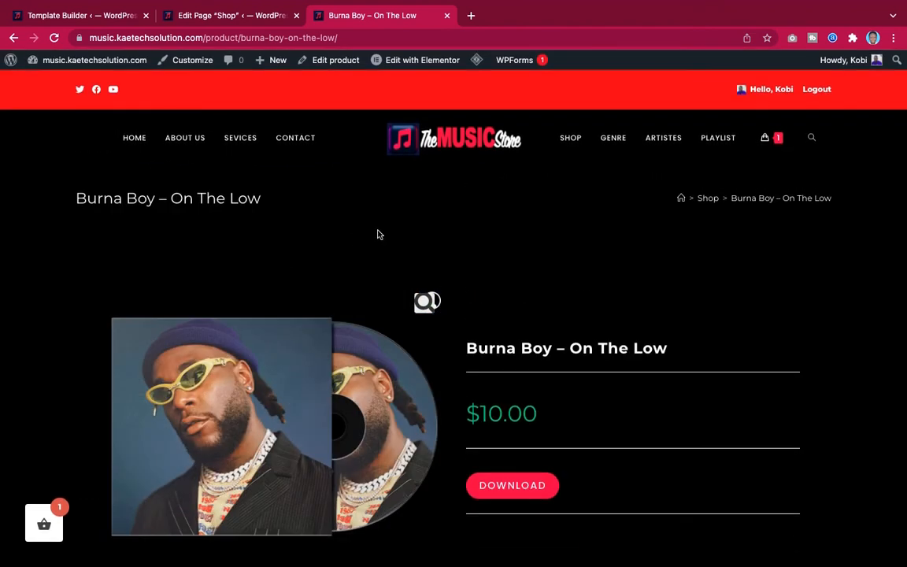
{"action": "scroll", "coordinate": [570, 258], "scroll_direction": "down", "scroll_amount": 3}
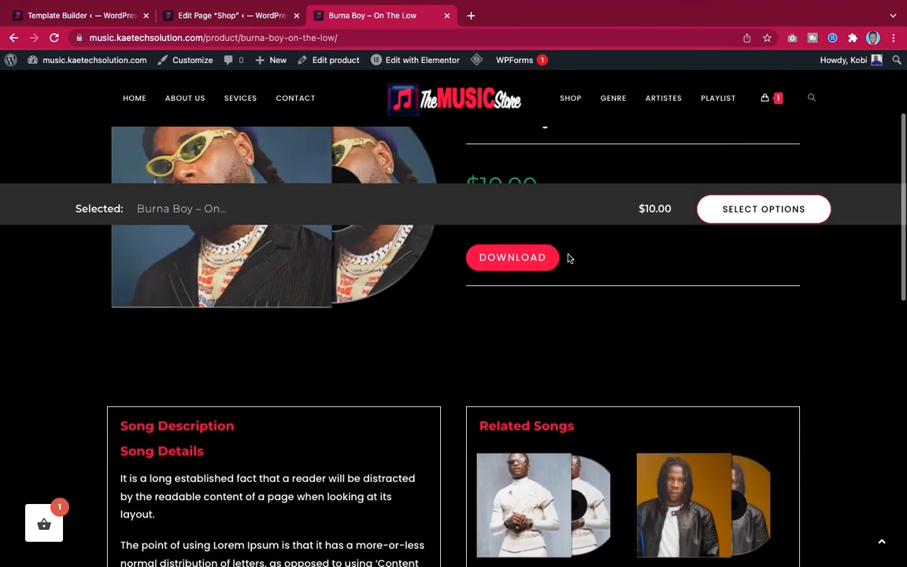
{"action": "scroll", "coordinate": [569, 257], "scroll_direction": "up", "scroll_amount": 3}
{"action": "scroll", "coordinate": [570, 258], "scroll_direction": "down", "scroll_amount": 3}
{"action": "scroll", "coordinate": [569, 257], "scroll_direction": "up", "scroll_amount": 4}
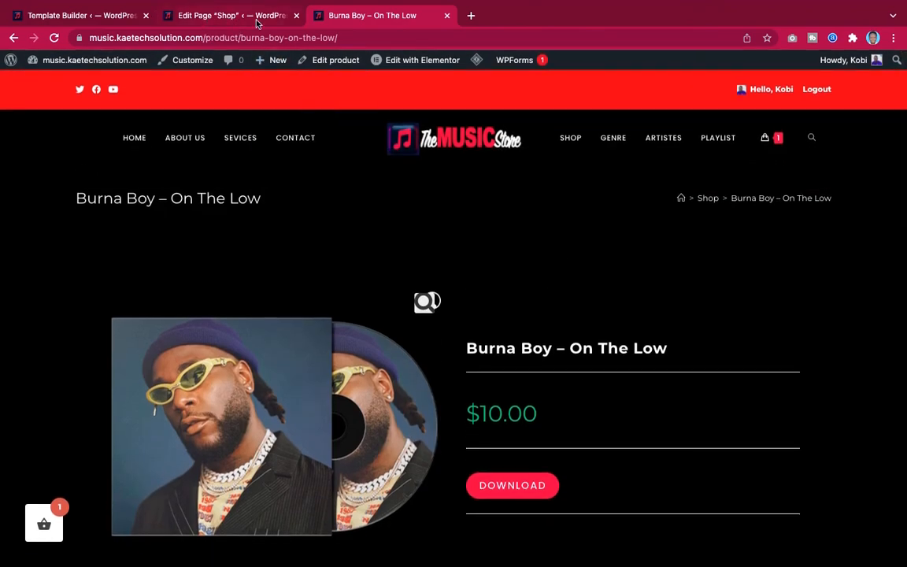
{"action": "scroll", "coordinate": [397, 246], "scroll_direction": "down", "scroll_amount": 10}
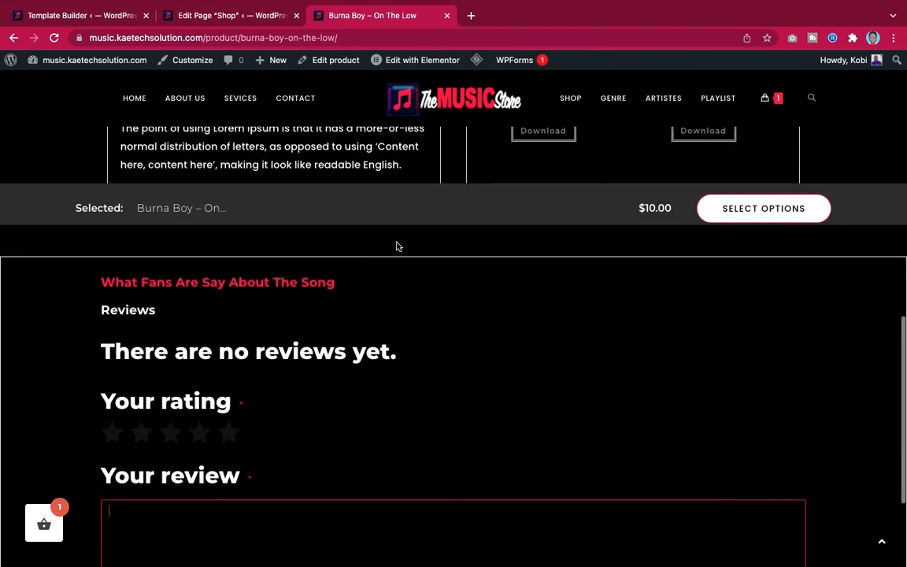
{"action": "scroll", "coordinate": [467, 278], "scroll_direction": "up", "scroll_amount": 10}
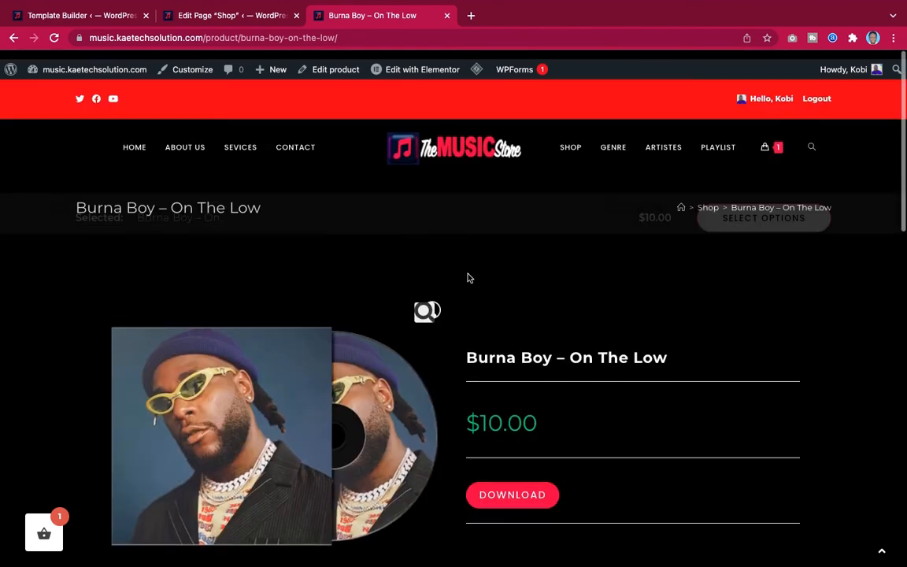
Open the theme customizer for this product page and go to the WooCommerce Single Product settings.
{"action": "left_click", "coordinate": [187, 69]}
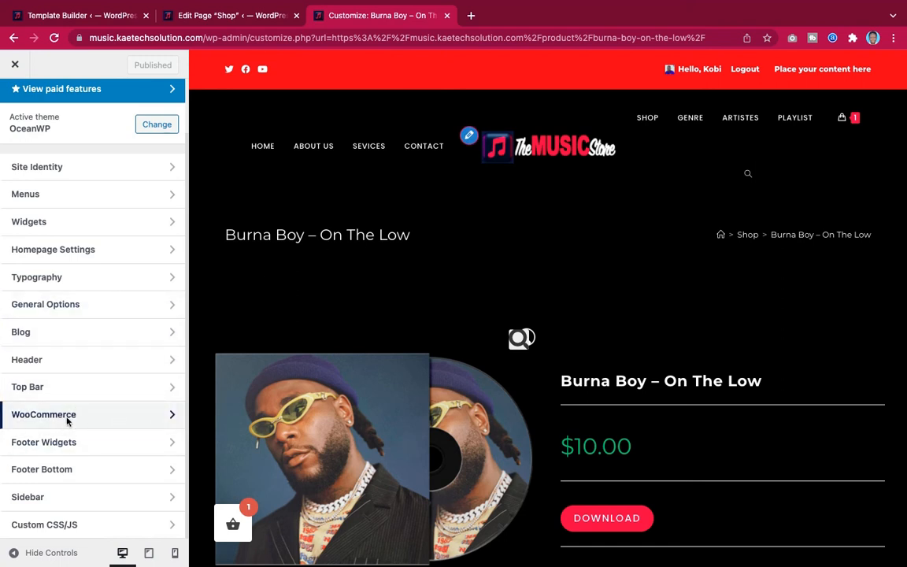
{"action": "left_click", "coordinate": [75, 415]}
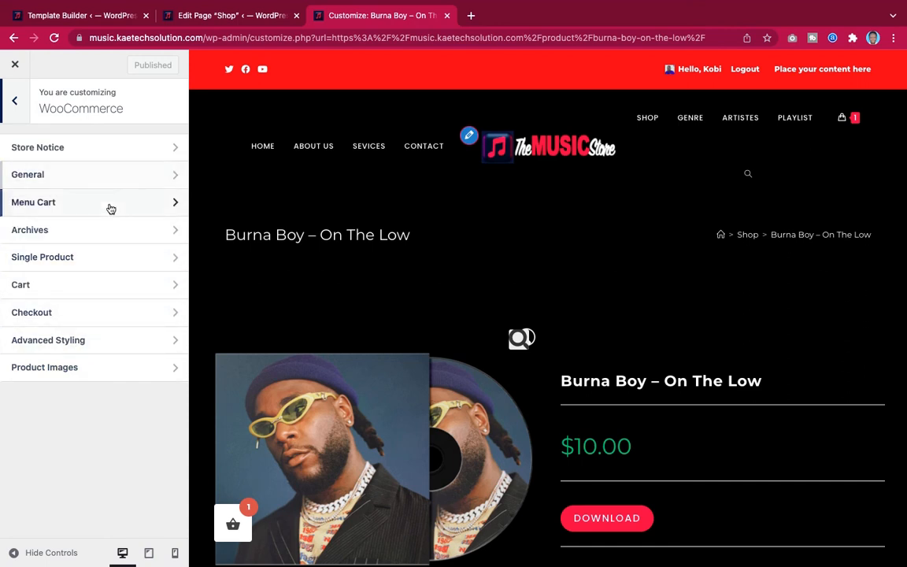
{"action": "left_click", "coordinate": [91, 259]}
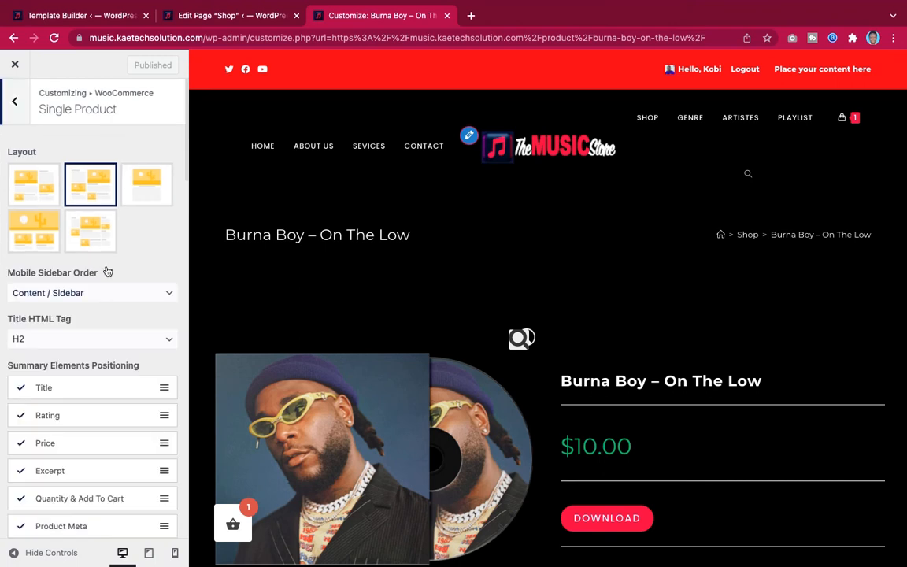
Check the mobile sidebar order options and turn off Display Product Navigation for single products.
{"action": "scroll", "coordinate": [108, 272], "scroll_direction": "down", "scroll_amount": 2}
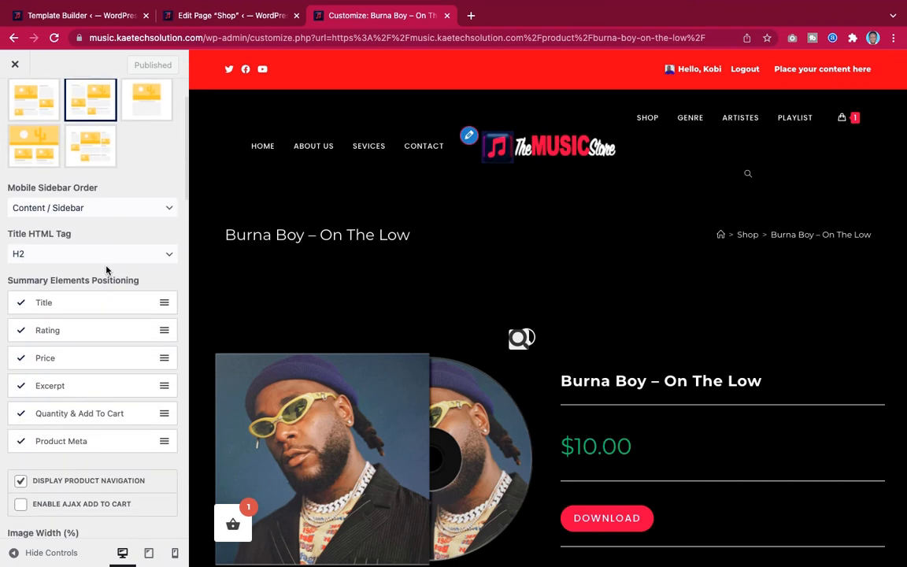
{"action": "left_click", "coordinate": [100, 215]}
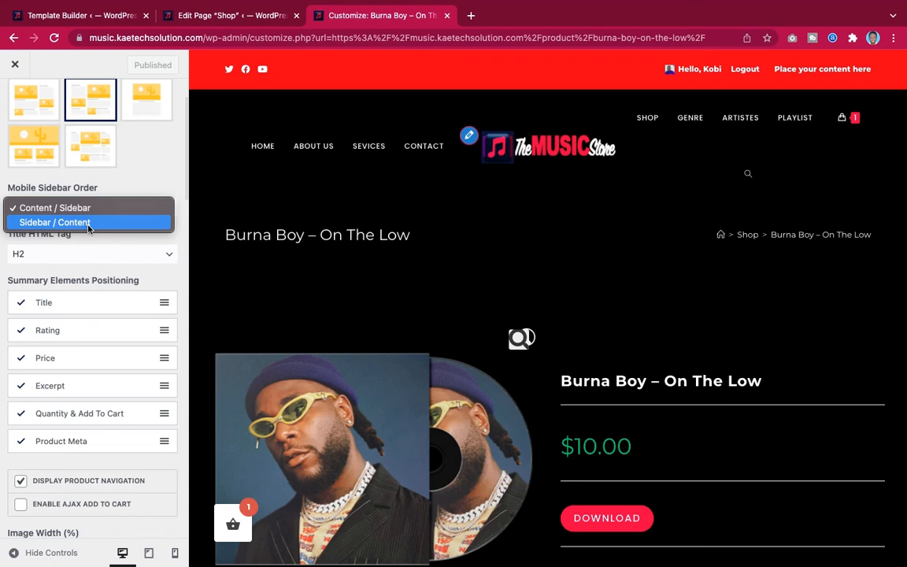
{"action": "left_click", "coordinate": [119, 163]}
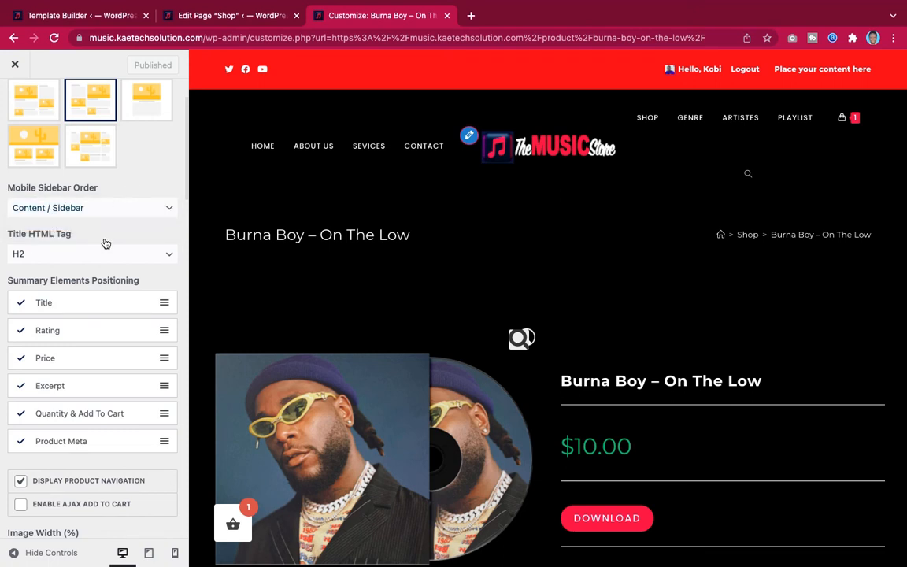
{"action": "scroll", "coordinate": [103, 243], "scroll_direction": "down", "scroll_amount": 1}
{"action": "scroll", "coordinate": [104, 243], "scroll_direction": "down", "scroll_amount": 2}
{"action": "scroll", "coordinate": [105, 242], "scroll_direction": "up", "scroll_amount": 1}
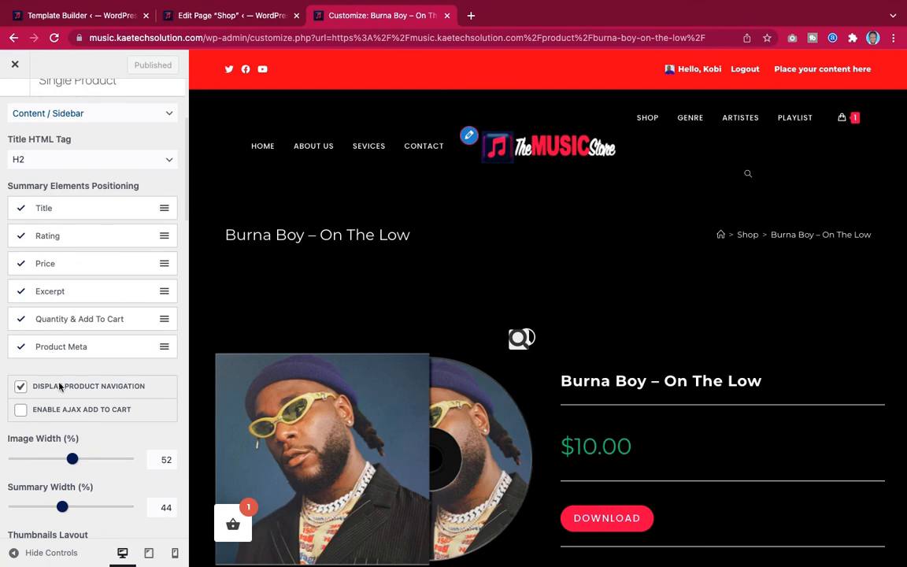
{"action": "scroll", "coordinate": [59, 386], "scroll_direction": "down", "scroll_amount": 3}
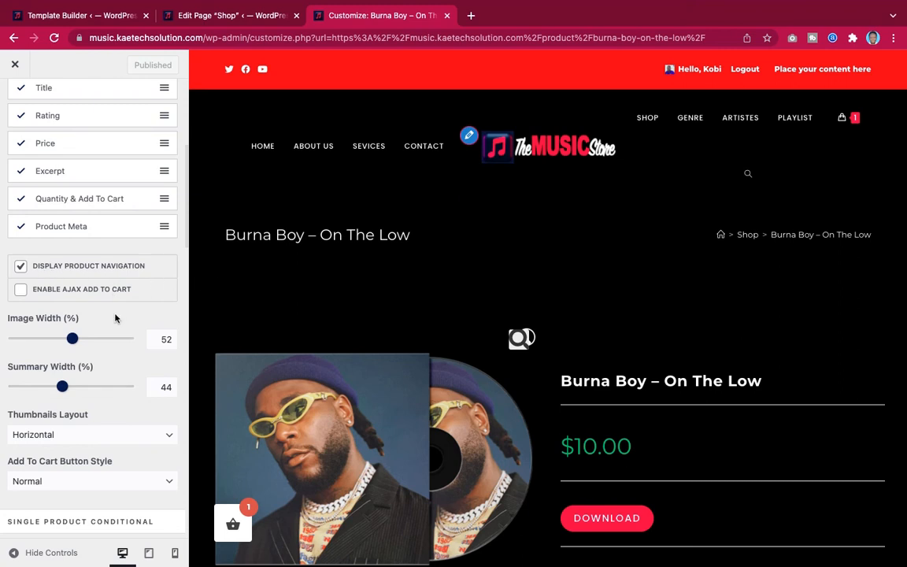
{"action": "left_click", "coordinate": [21, 268]}
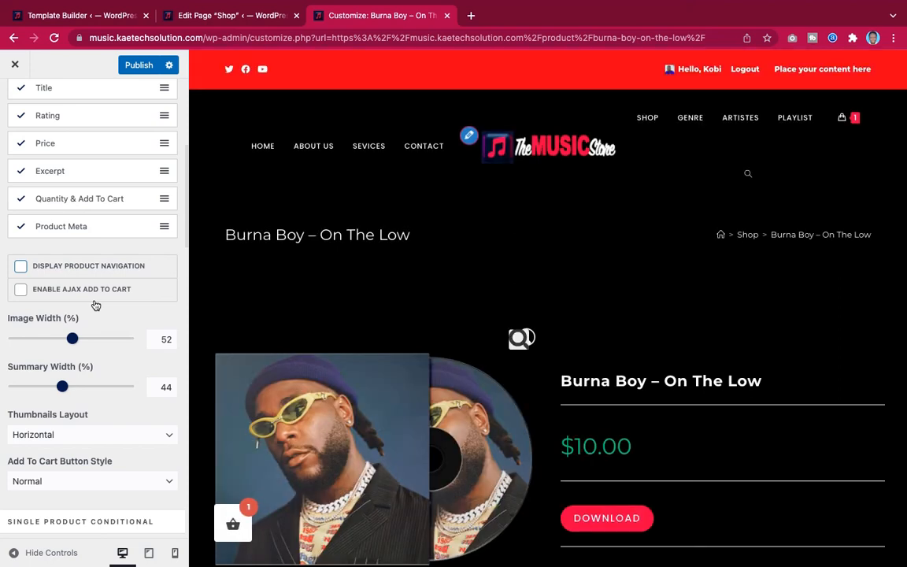
Set Display Floating Bar to No in the Single Product settings, publish the changes and check the preview.
{"action": "scroll", "coordinate": [95, 305], "scroll_direction": "down", "scroll_amount": 8}
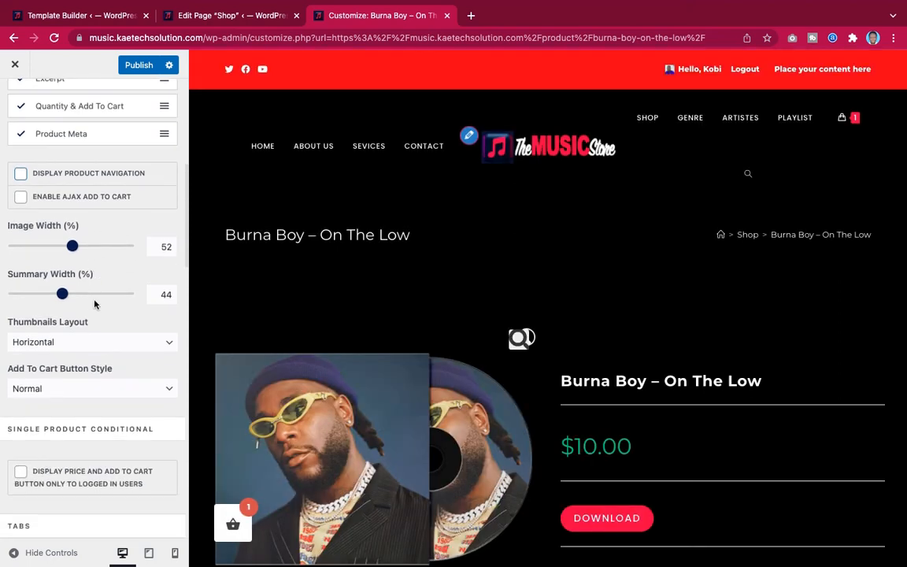
{"action": "scroll", "coordinate": [95, 305], "scroll_direction": "down", "scroll_amount": 3}
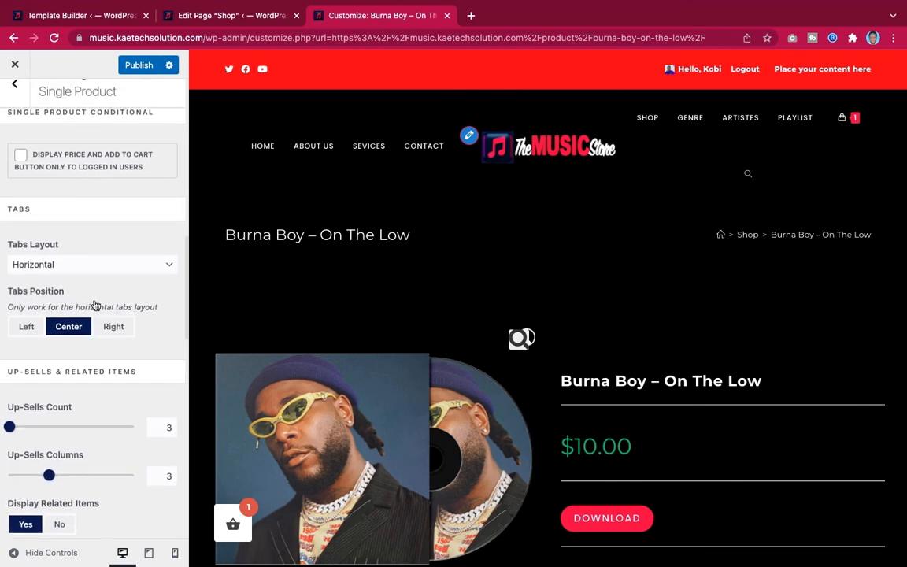
{"action": "scroll", "coordinate": [95, 302], "scroll_direction": "down", "scroll_amount": 6}
{"action": "scroll", "coordinate": [95, 304], "scroll_direction": "down", "scroll_amount": 1}
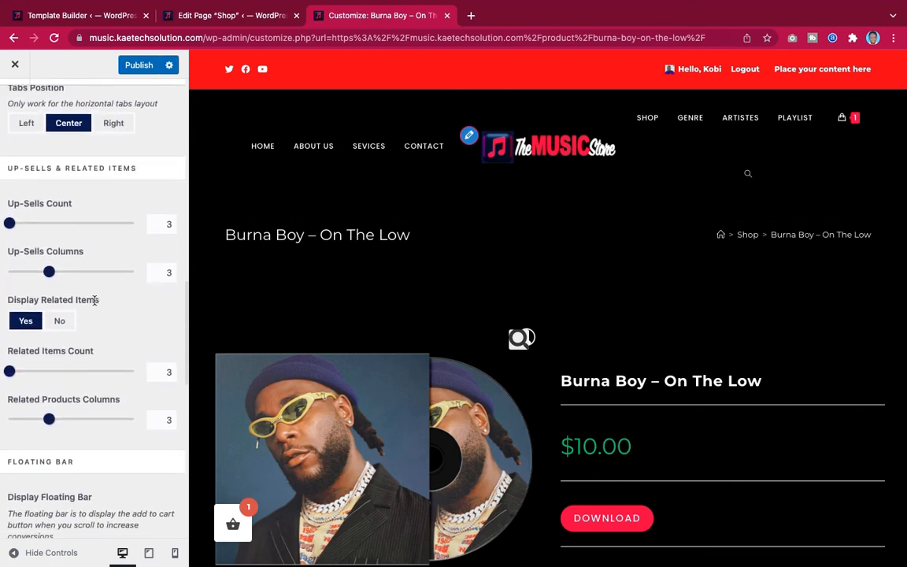
{"action": "scroll", "coordinate": [95, 302], "scroll_direction": "down", "scroll_amount": 6}
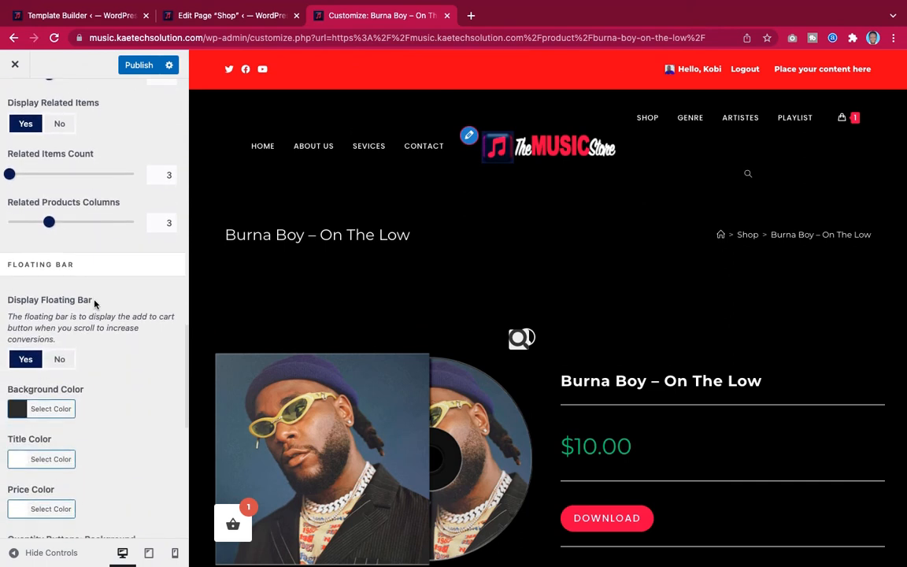
{"action": "scroll", "coordinate": [94, 303], "scroll_direction": "down", "scroll_amount": 1}
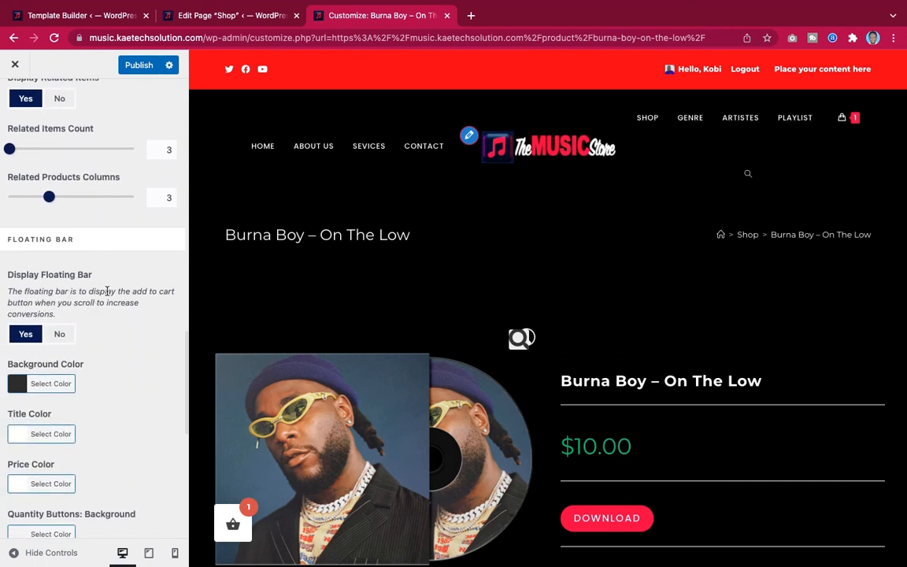
{"action": "left_click", "coordinate": [59, 334]}
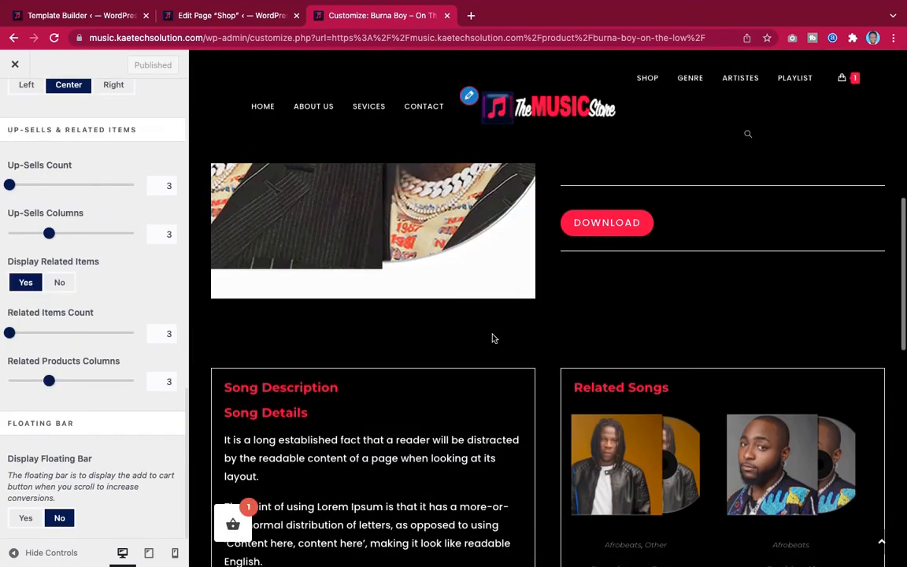
{"action": "scroll", "coordinate": [492, 338], "scroll_direction": "down", "scroll_amount": 1}
{"action": "scroll", "coordinate": [493, 339], "scroll_direction": "up", "scroll_amount": 7}
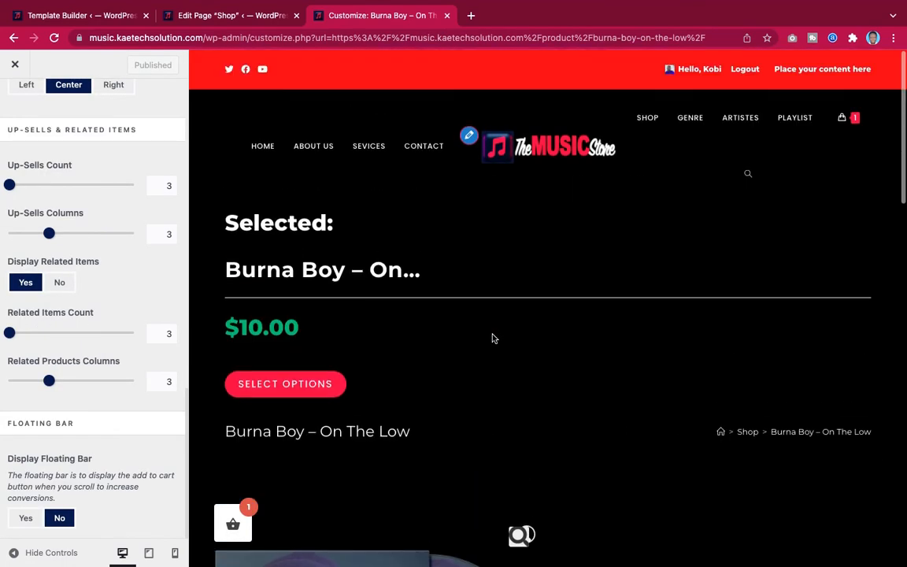
Open the store's shop page in a new browser tab and go to the "Burna Boy – On The Low" product.
{"action": "left_click", "coordinate": [232, 15]}
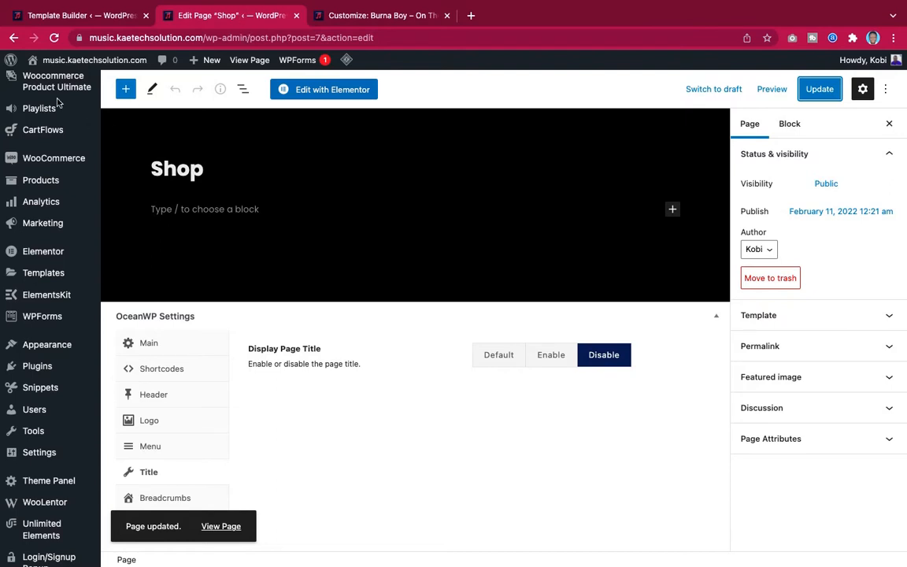
{"action": "mouse_move", "coordinate": [97, 60]}
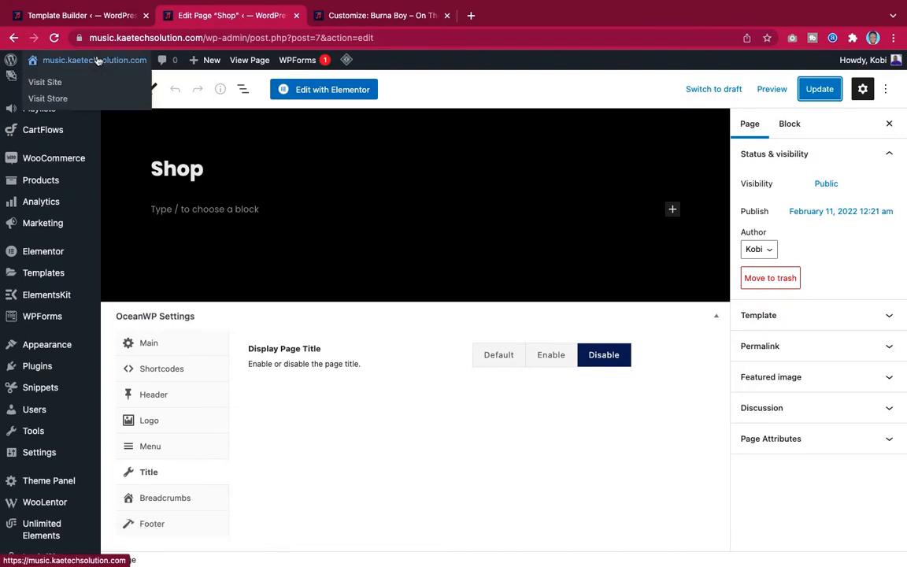
{"action": "right_click", "coordinate": [48, 101]}
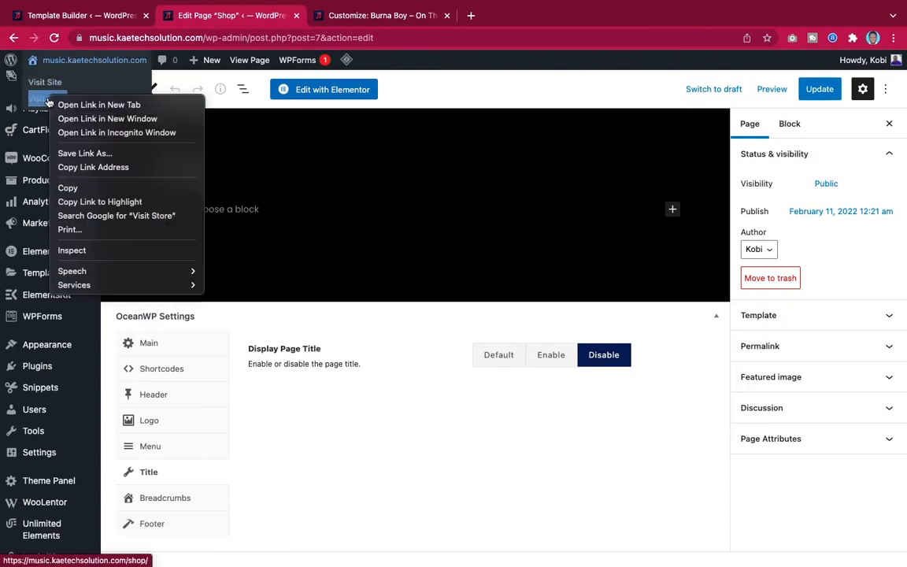
{"action": "left_click", "coordinate": [67, 102]}
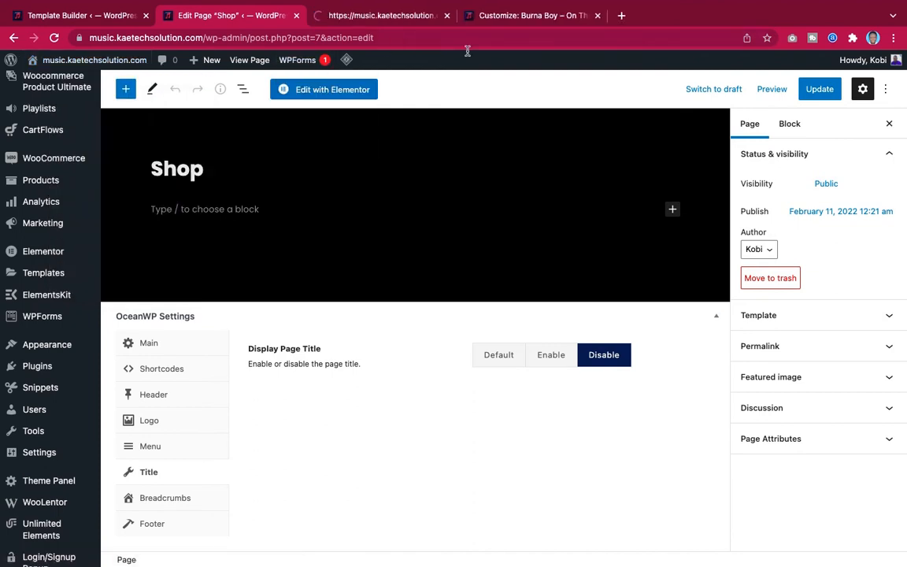
{"action": "left_click", "coordinate": [388, 20]}
{"action": "scroll", "coordinate": [599, 284], "scroll_direction": "down", "scroll_amount": 5}
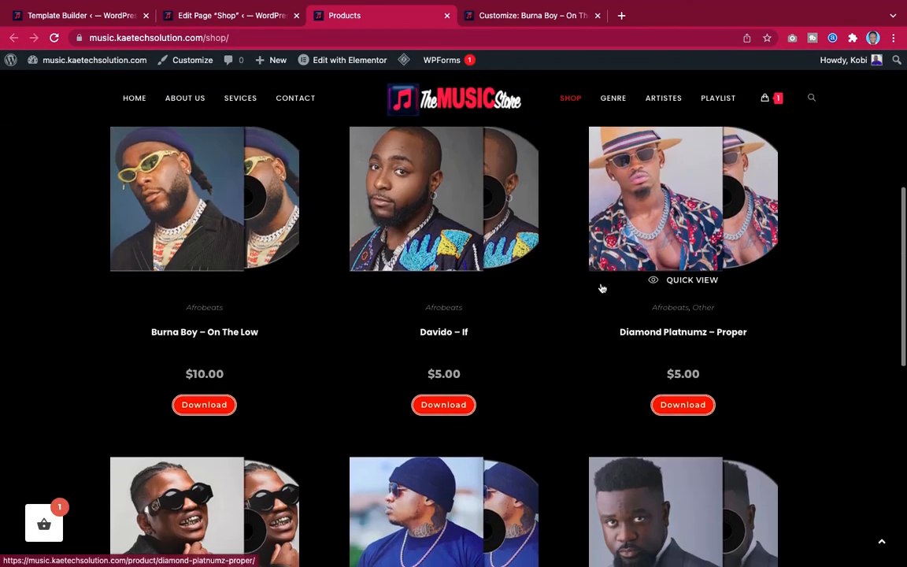
{"action": "left_click", "coordinate": [234, 259]}
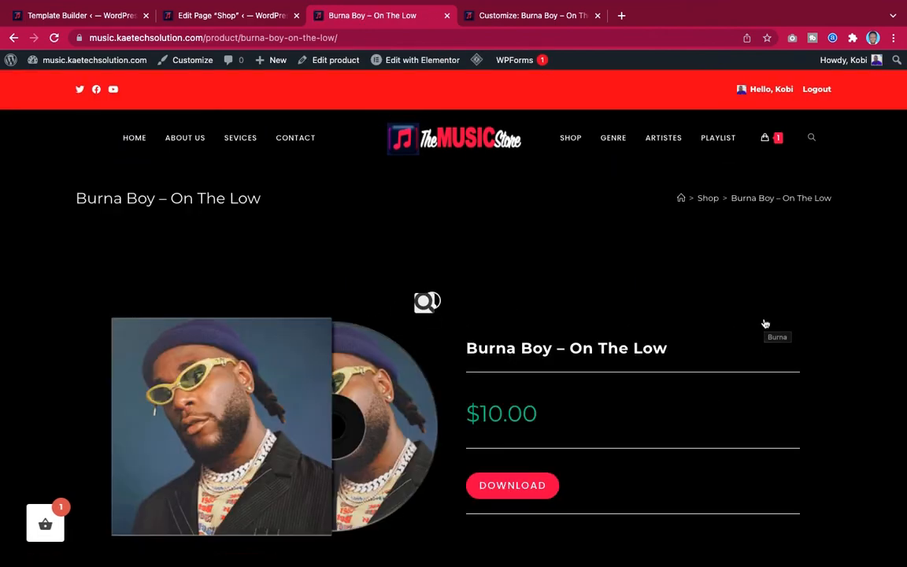
Check the live product page for the floating bar and purge all of the site's caches.
{"action": "scroll", "coordinate": [764, 322], "scroll_direction": "down", "scroll_amount": 1}
{"action": "scroll", "coordinate": [764, 322], "scroll_direction": "down", "scroll_amount": 10}
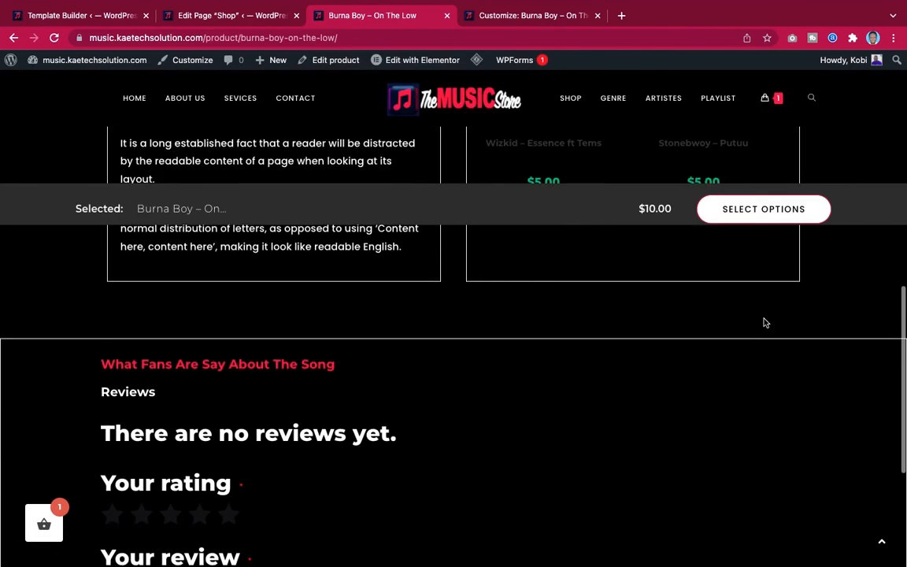
{"action": "scroll", "coordinate": [765, 321], "scroll_direction": "up", "scroll_amount": 9}
{"action": "scroll", "coordinate": [764, 321], "scroll_direction": "up", "scroll_amount": 5}
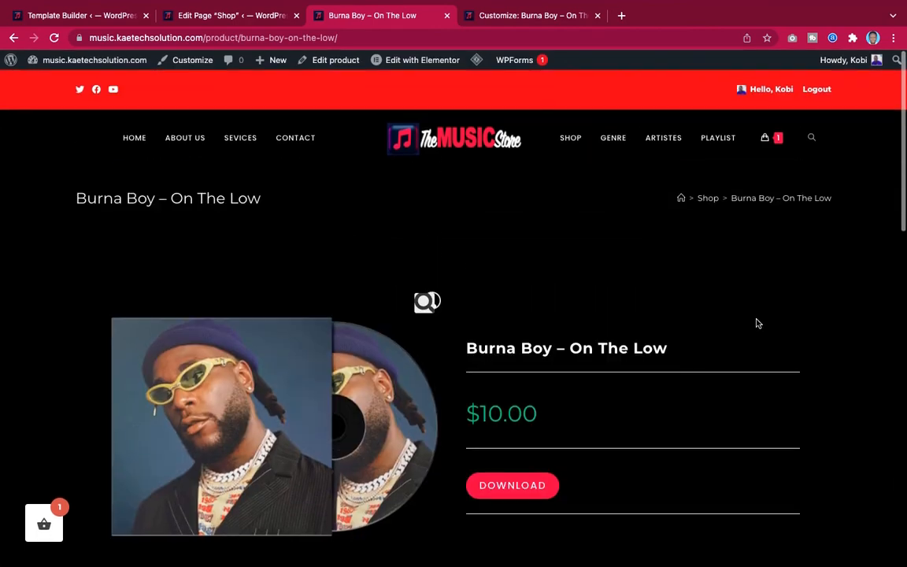
{"action": "scroll", "coordinate": [761, 323], "scroll_direction": "down", "scroll_amount": 8}
{"action": "scroll", "coordinate": [757, 323], "scroll_direction": "down", "scroll_amount": 1}
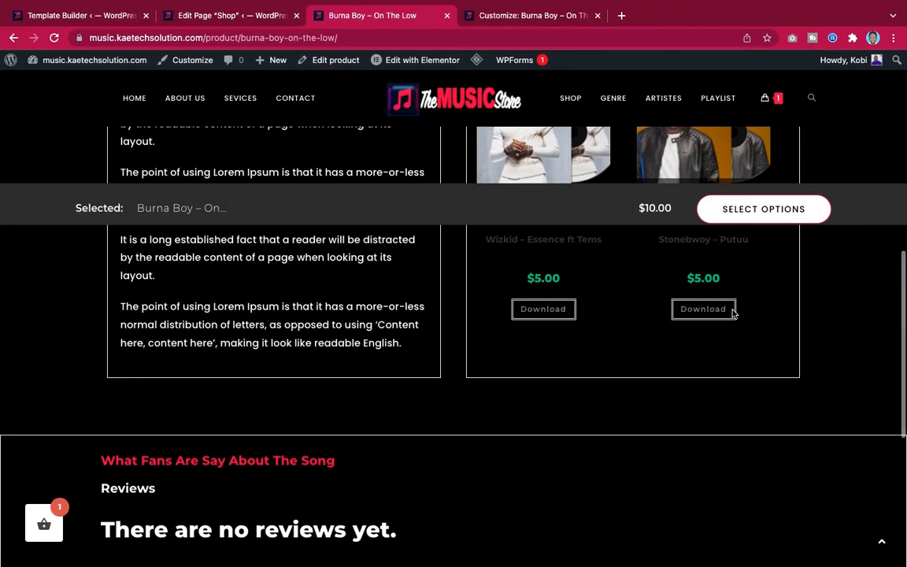
{"action": "mouse_move", "coordinate": [477, 60]}
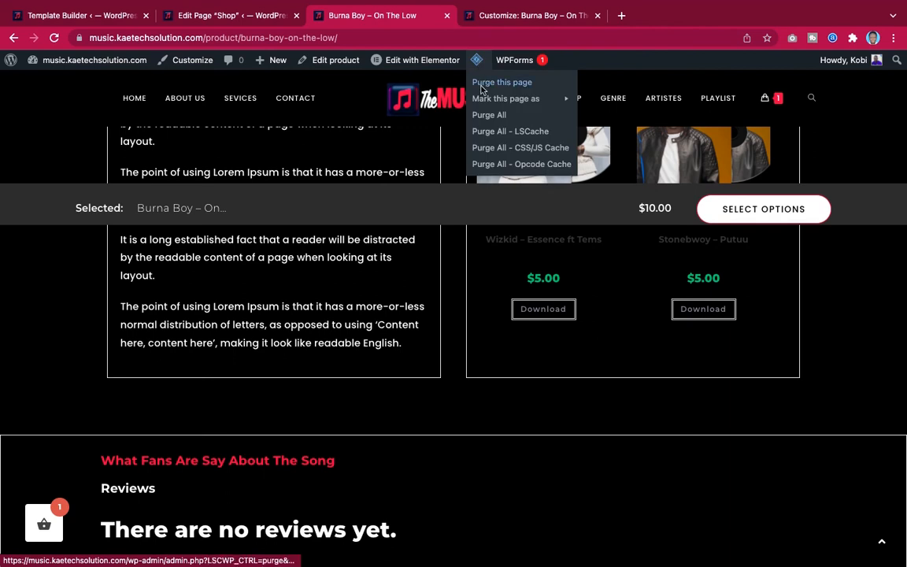
{"action": "left_click", "coordinate": [490, 115]}
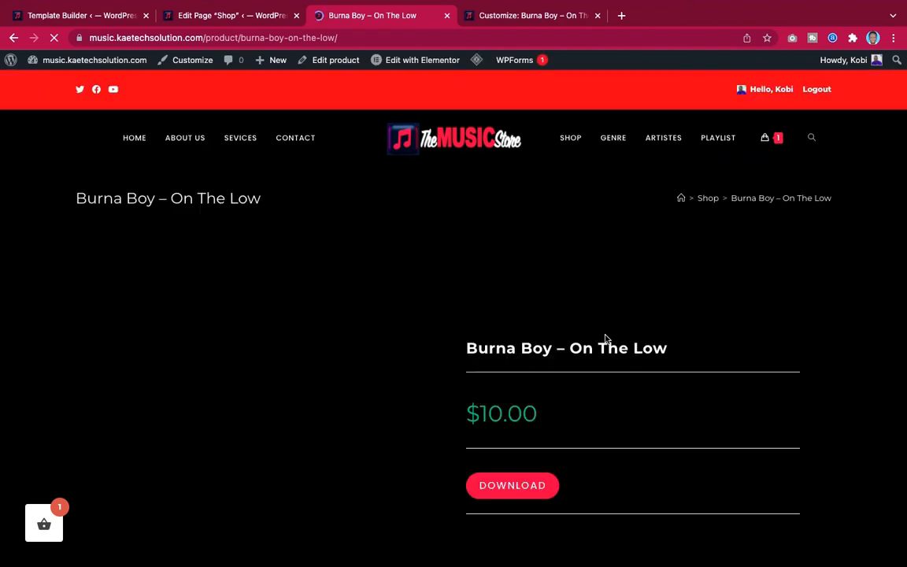
Recheck the reloaded product page from the song image through the description and related songs to the reviews.
{"action": "scroll", "coordinate": [606, 338], "scroll_direction": "down", "scroll_amount": 15}
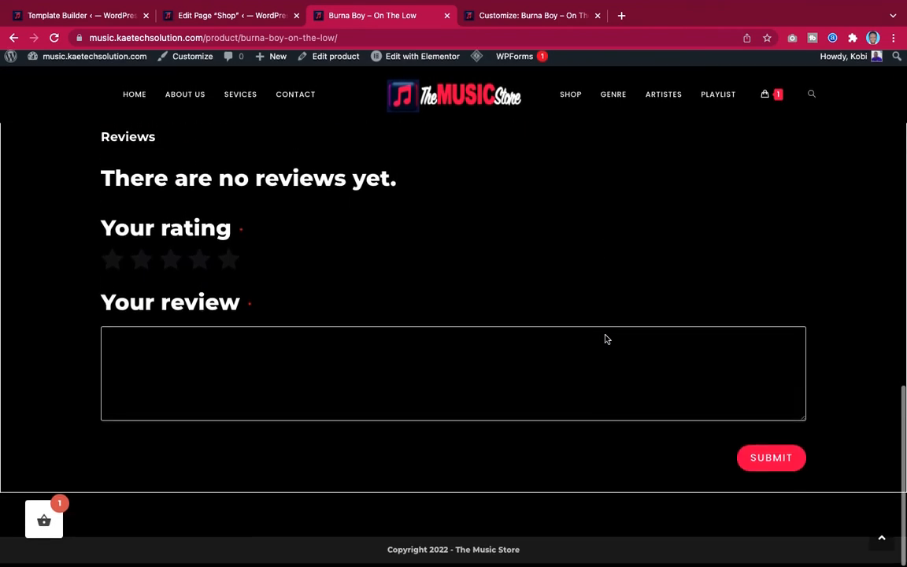
{"action": "scroll", "coordinate": [606, 339], "scroll_direction": "up", "scroll_amount": 15}
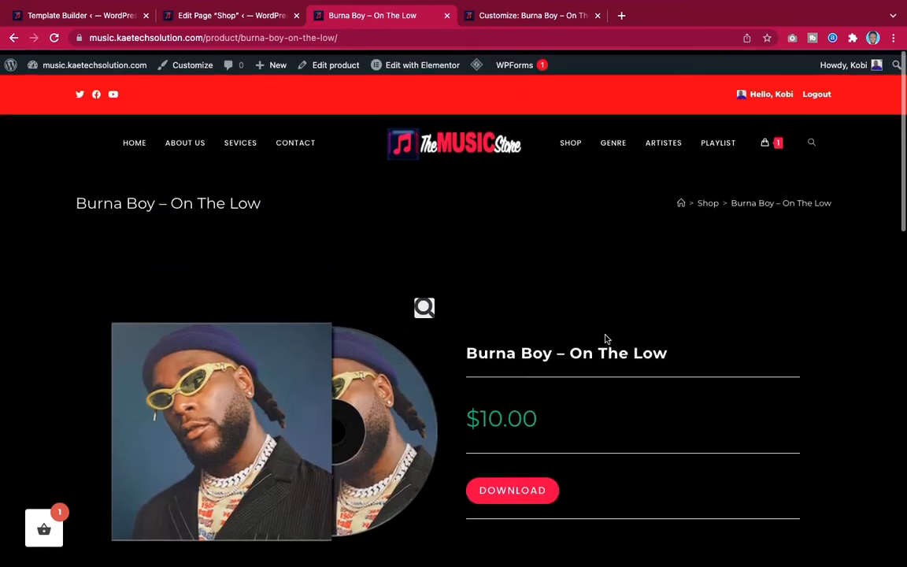
{"action": "scroll", "coordinate": [606, 338], "scroll_direction": "down", "scroll_amount": 15}
{"action": "scroll", "coordinate": [605, 339], "scroll_direction": "up", "scroll_amount": 15}
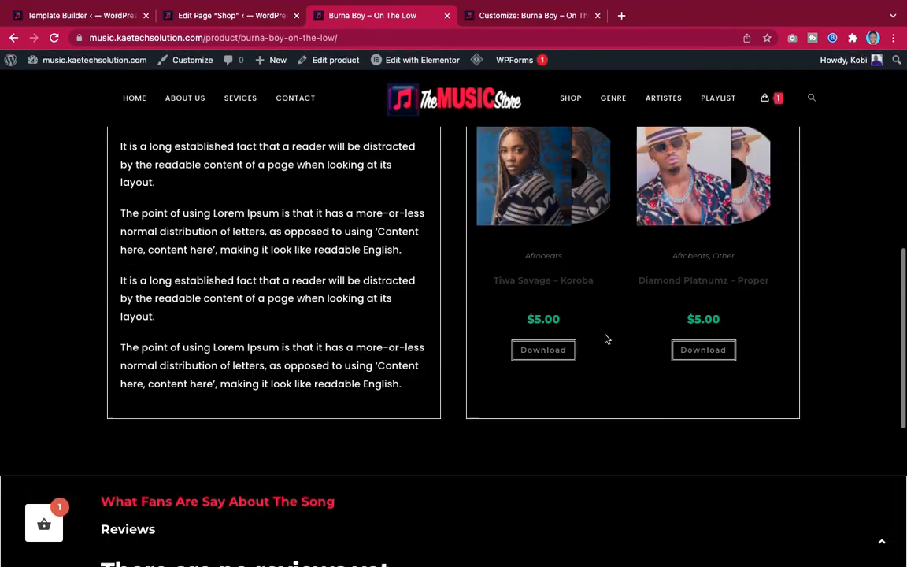
{"action": "scroll", "coordinate": [606, 338], "scroll_direction": "down", "scroll_amount": 10}
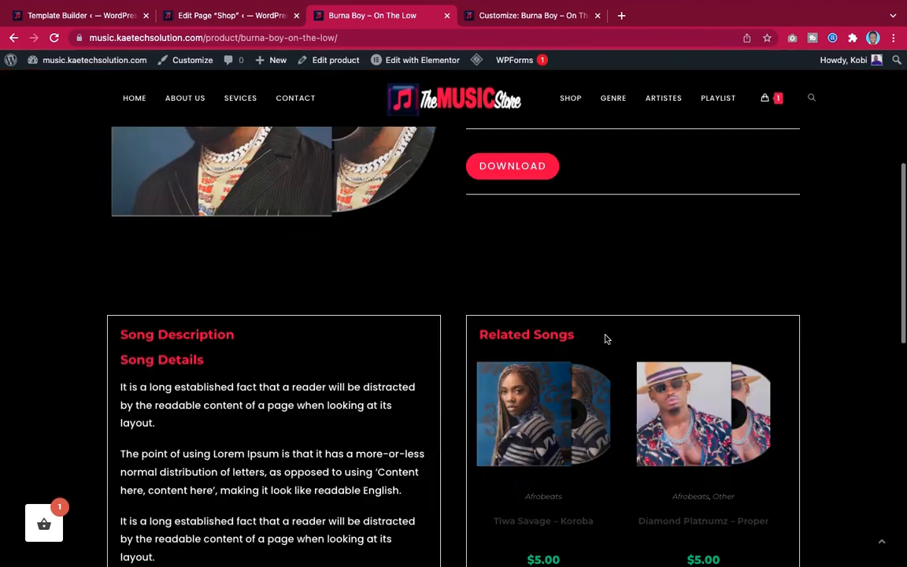
{"action": "scroll", "coordinate": [606, 339], "scroll_direction": "up", "scroll_amount": 3}
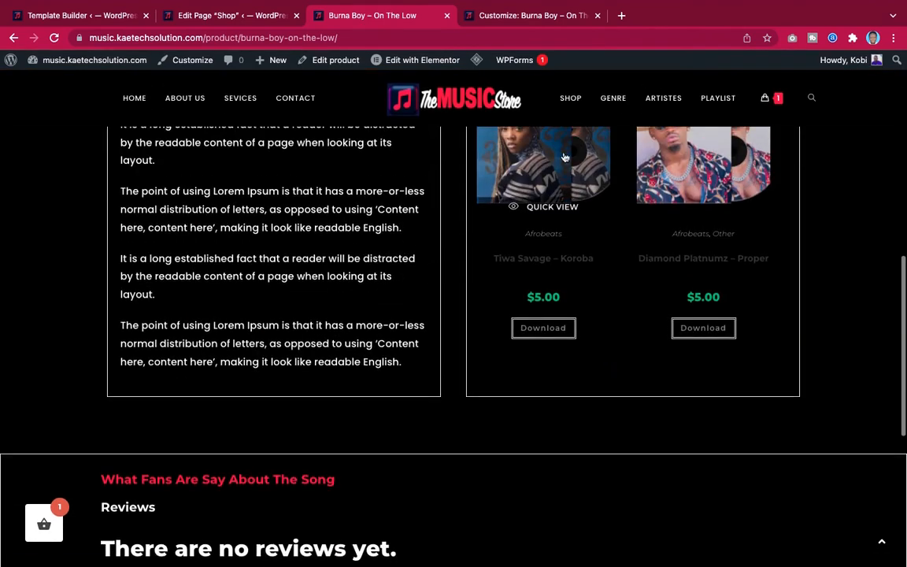
Return to the customizer, review the Single Product settings and open WooCommerce's Advanced Styling settings.
{"action": "left_click", "coordinate": [556, 15]}
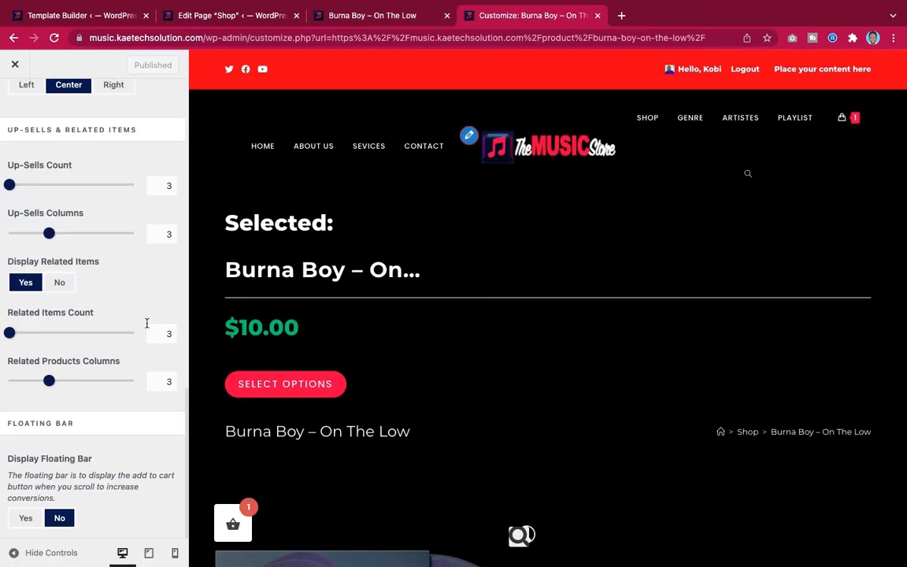
{"action": "scroll", "coordinate": [96, 490], "scroll_direction": "down", "scroll_amount": 1}
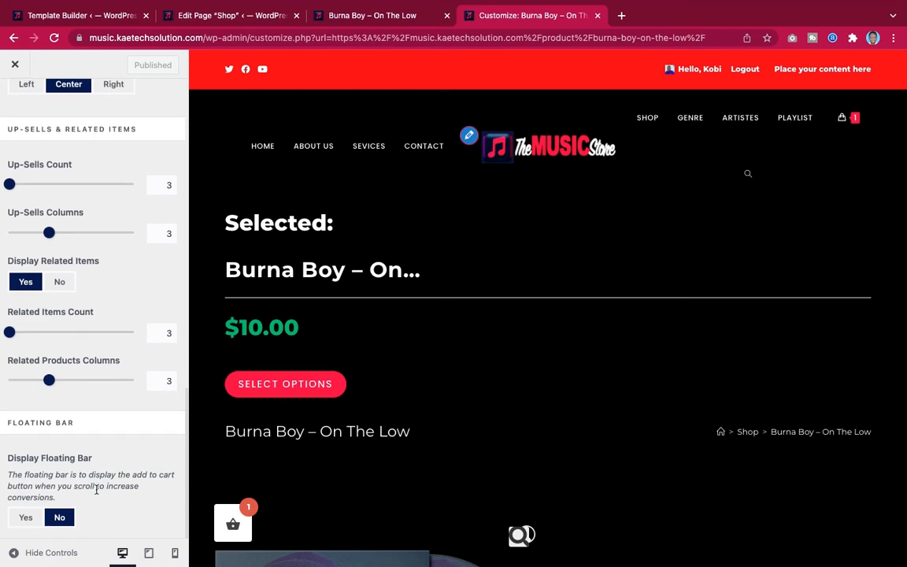
{"action": "scroll", "coordinate": [95, 484], "scroll_direction": "up", "scroll_amount": 1}
{"action": "scroll", "coordinate": [71, 483], "scroll_direction": "down", "scroll_amount": 1}
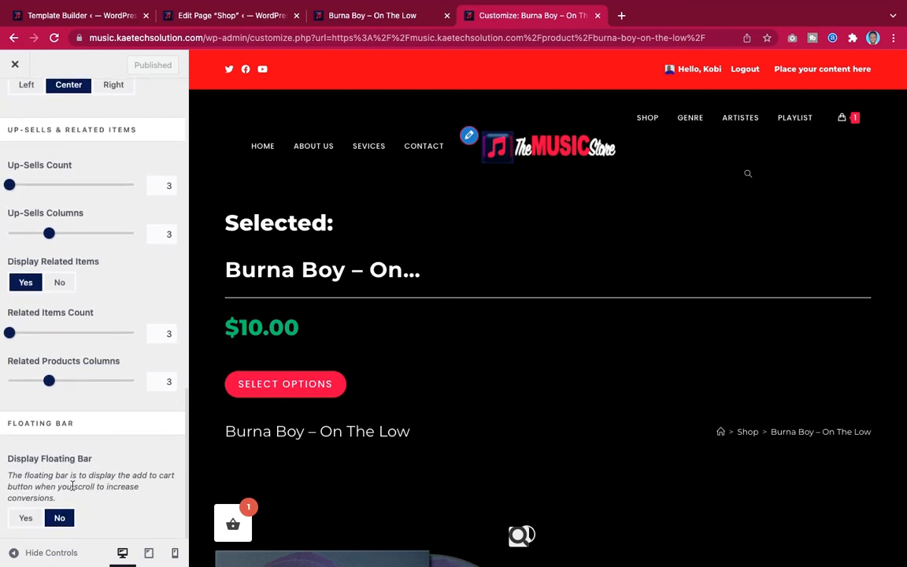
{"action": "scroll", "coordinate": [124, 456], "scroll_direction": "up", "scroll_amount": 5}
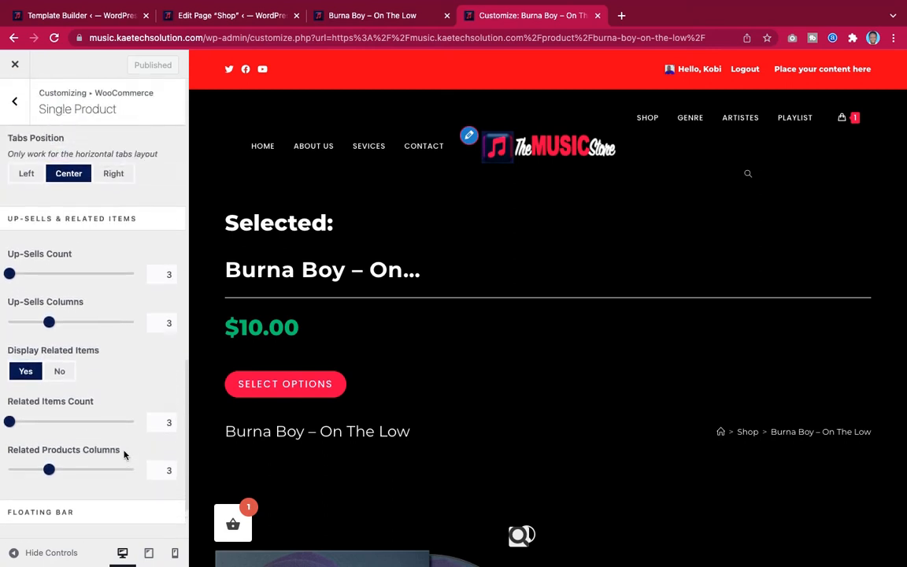
{"action": "scroll", "coordinate": [124, 455], "scroll_direction": "up", "scroll_amount": 2}
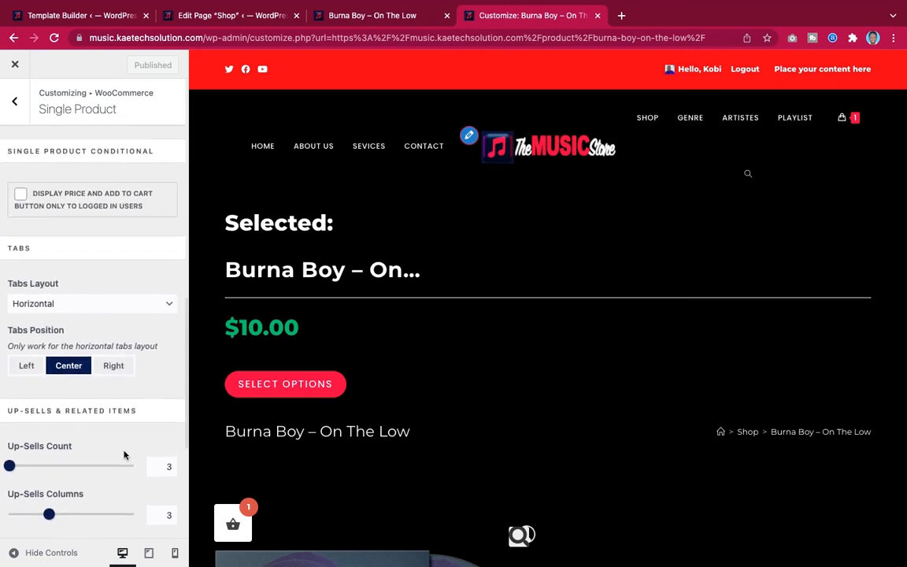
{"action": "scroll", "coordinate": [124, 456], "scroll_direction": "up", "scroll_amount": 10}
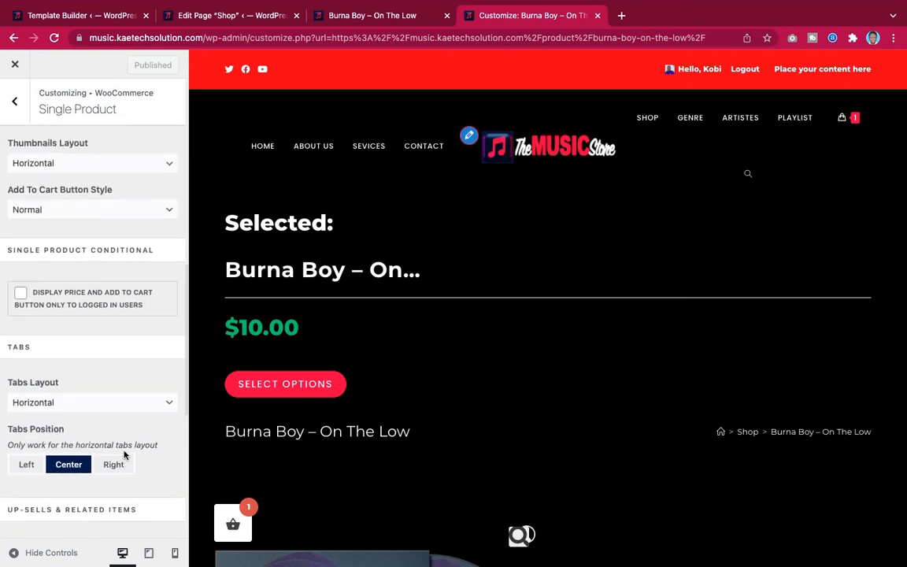
{"action": "left_click", "coordinate": [15, 101]}
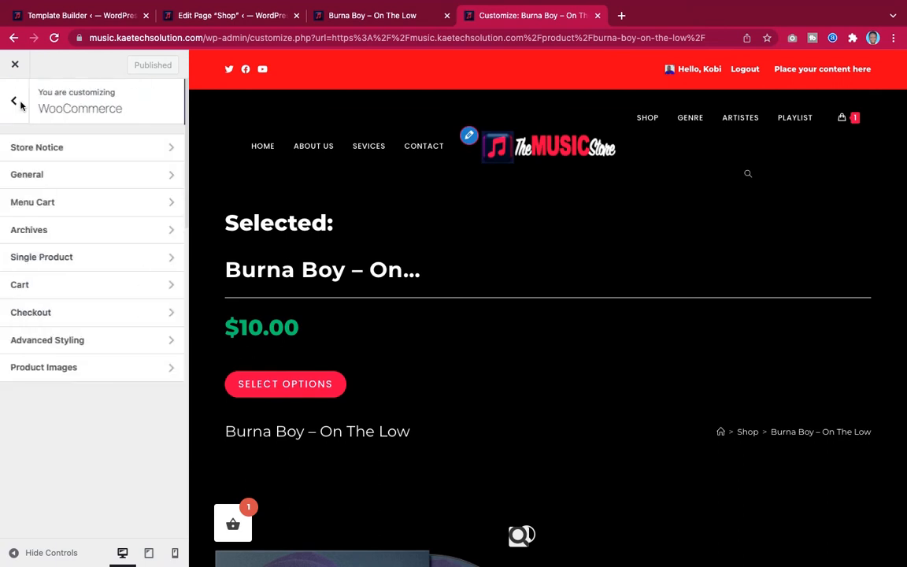
{"action": "left_click", "coordinate": [100, 349]}
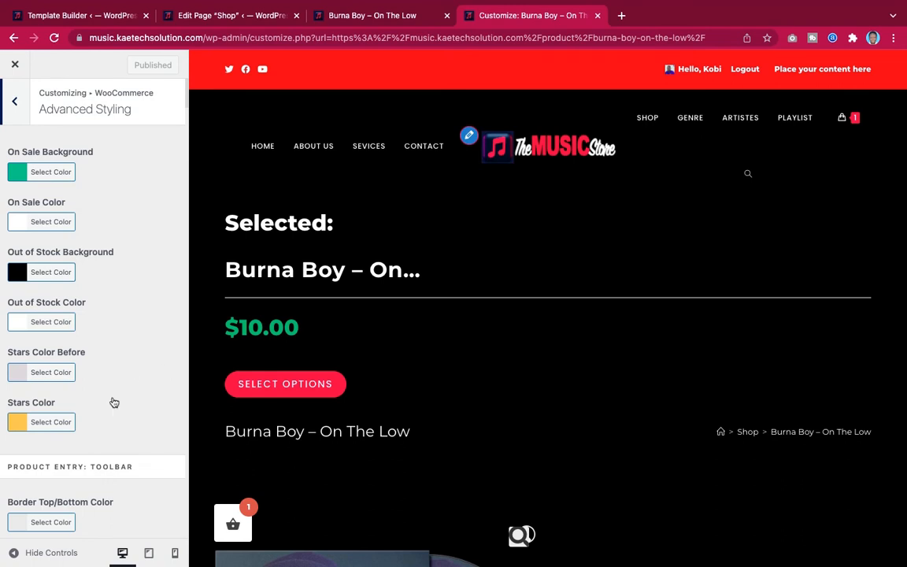
Look through the Advanced Styling colour options for sale badges, rating stars and the product entry toolbar.
{"action": "scroll", "coordinate": [113, 402], "scroll_direction": "down", "scroll_amount": 3}
{"action": "scroll", "coordinate": [113, 402], "scroll_direction": "up", "scroll_amount": 3}
{"action": "scroll", "coordinate": [113, 403], "scroll_direction": "down", "scroll_amount": 6}
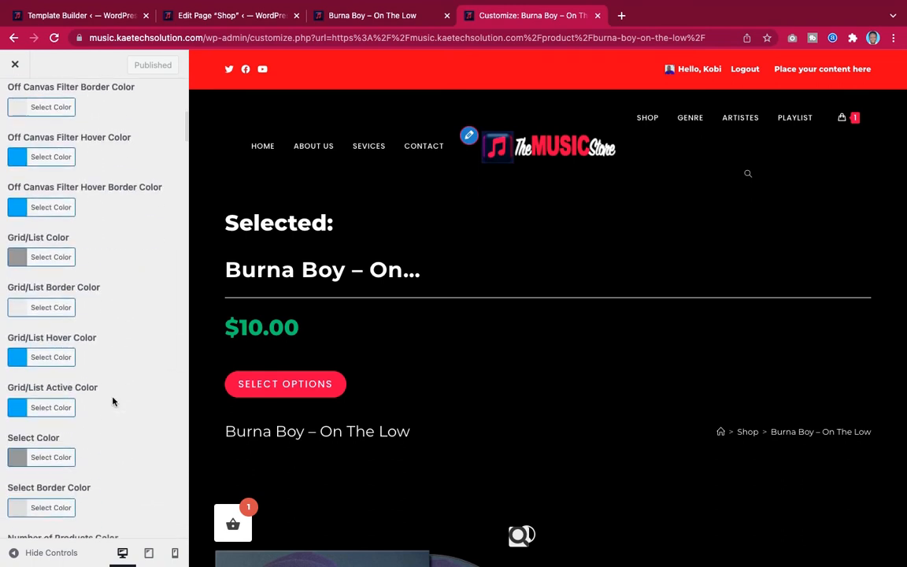
{"action": "scroll", "coordinate": [112, 403], "scroll_direction": "up", "scroll_amount": 6}
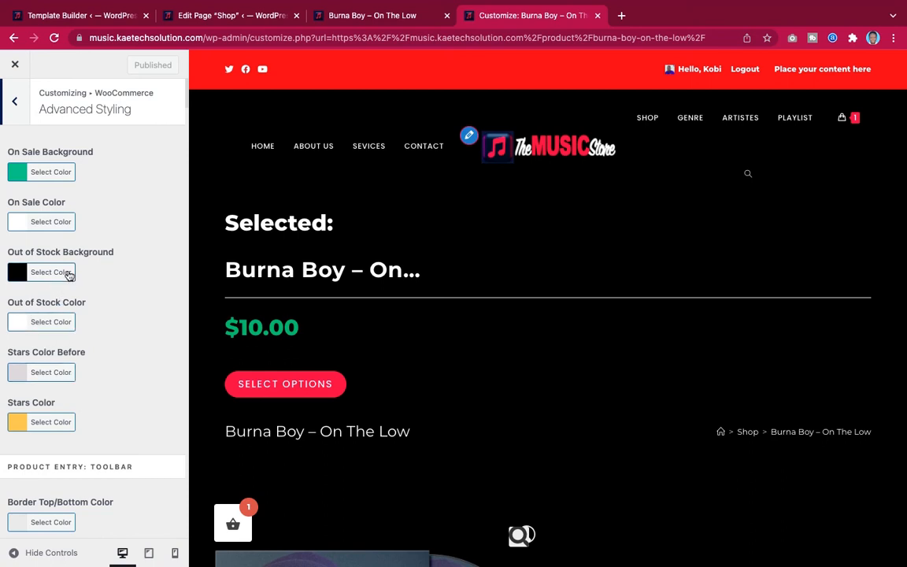
{"action": "scroll", "coordinate": [98, 373], "scroll_direction": "down", "scroll_amount": 5}
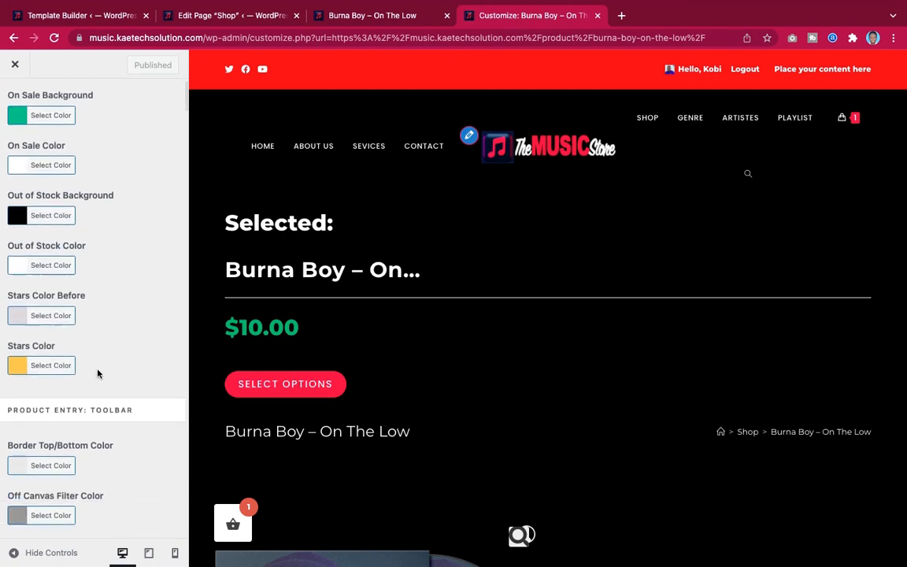
Set the product entry's Price Color to white (#ffffff) and publish the change.
{"action": "scroll", "coordinate": [98, 373], "scroll_direction": "down", "scroll_amount": 6}
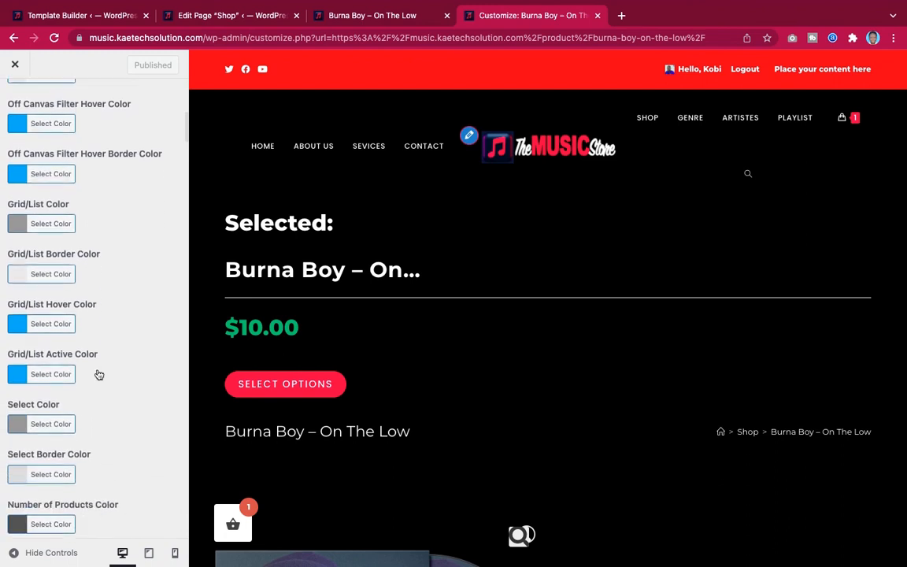
{"action": "scroll", "coordinate": [97, 374], "scroll_direction": "down", "scroll_amount": 6}
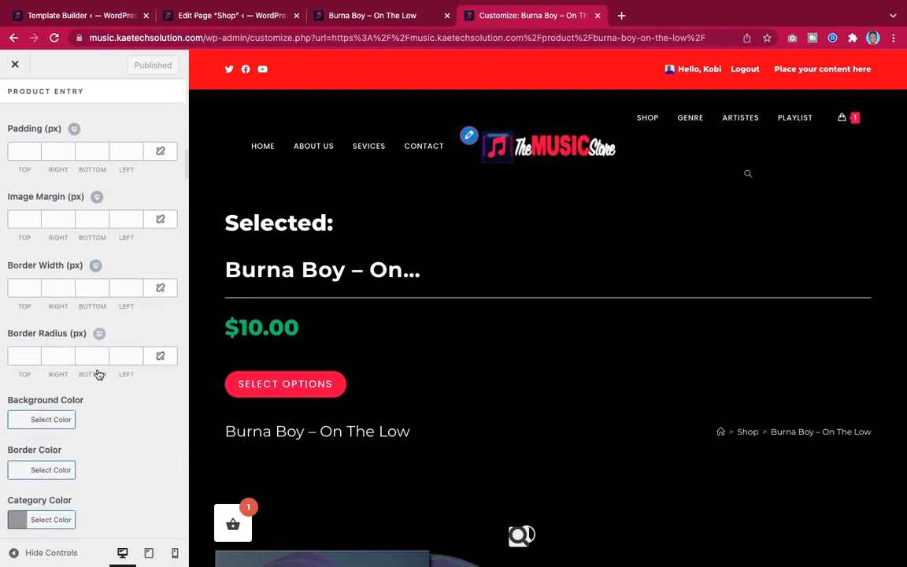
{"action": "scroll", "coordinate": [100, 375], "scroll_direction": "down", "scroll_amount": 2}
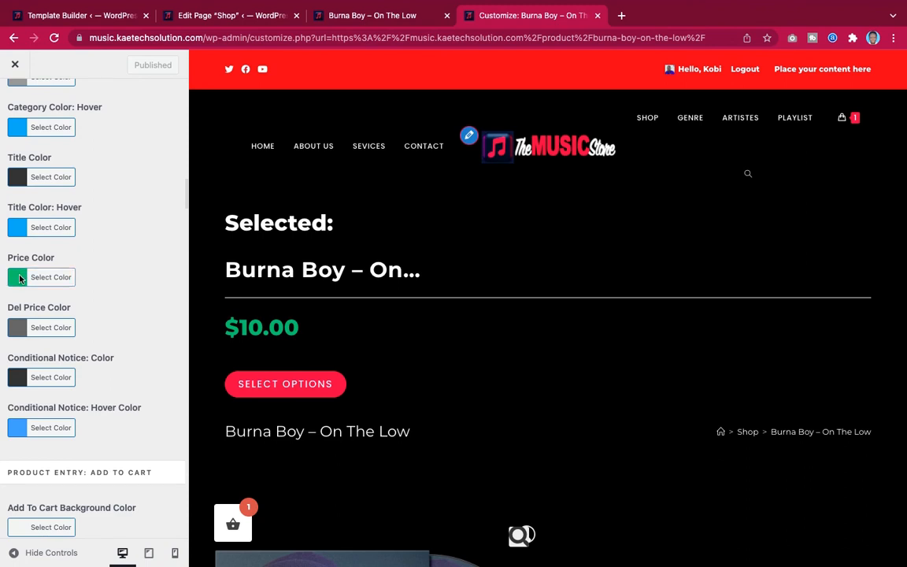
{"action": "left_click", "coordinate": [20, 278]}
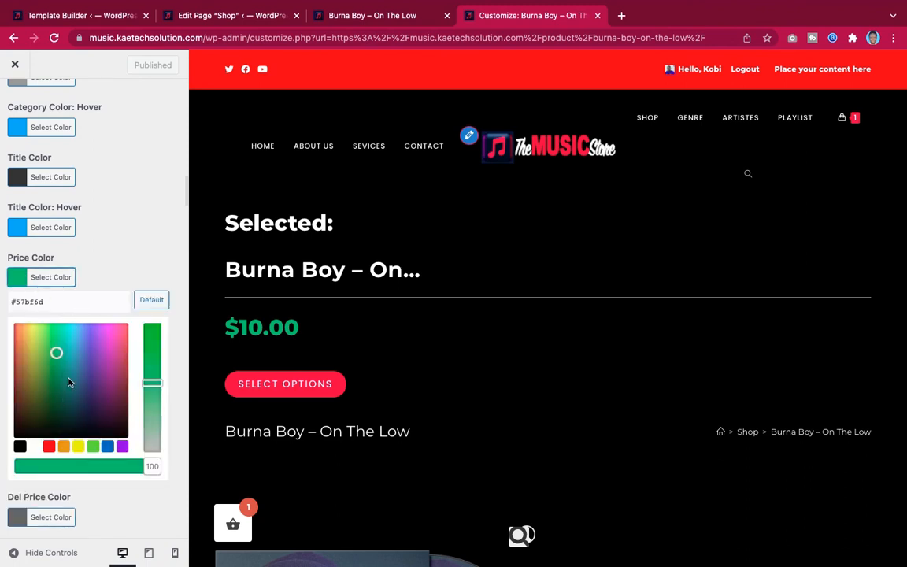
{"action": "left_click", "coordinate": [32, 449]}
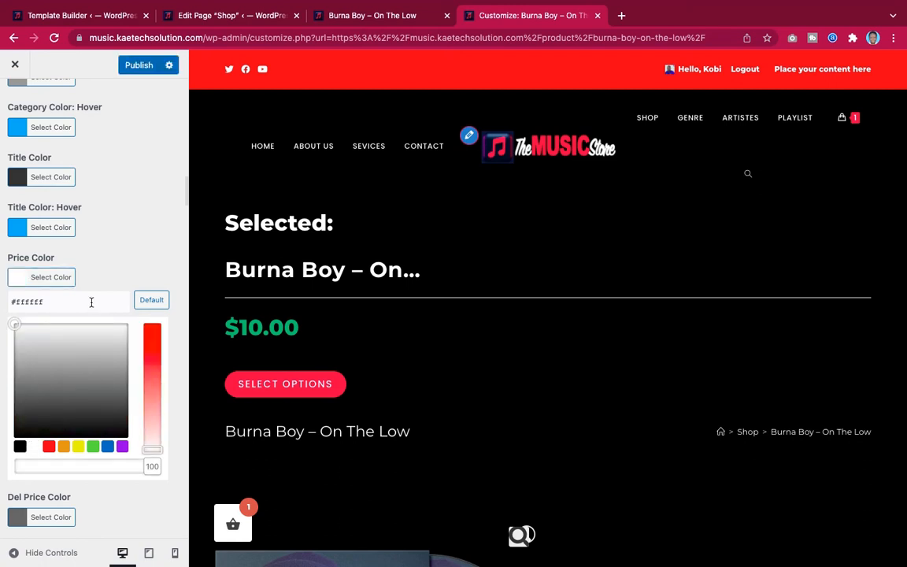
{"action": "left_click", "coordinate": [120, 243]}
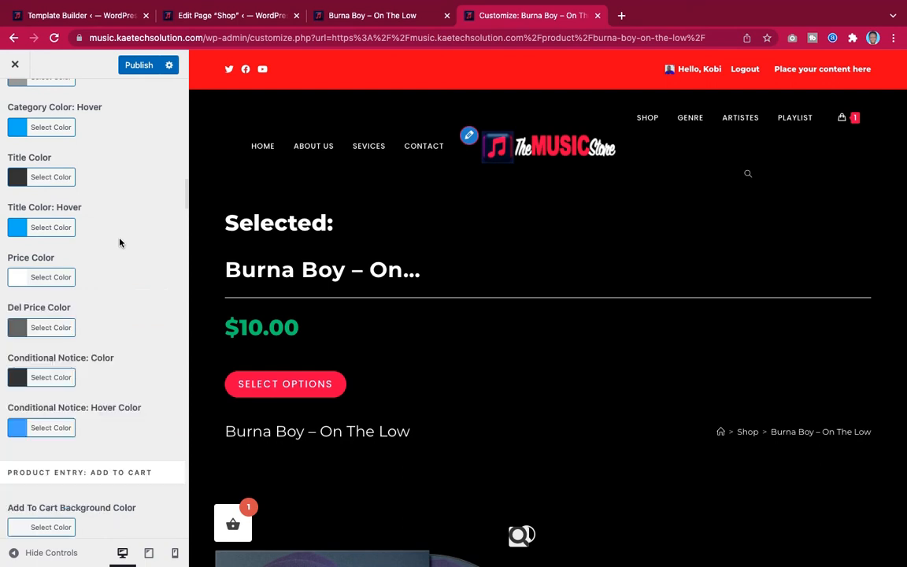
{"action": "scroll", "coordinate": [112, 296], "scroll_direction": "down", "scroll_amount": 2}
{"action": "scroll", "coordinate": [111, 296], "scroll_direction": "down", "scroll_amount": 1}
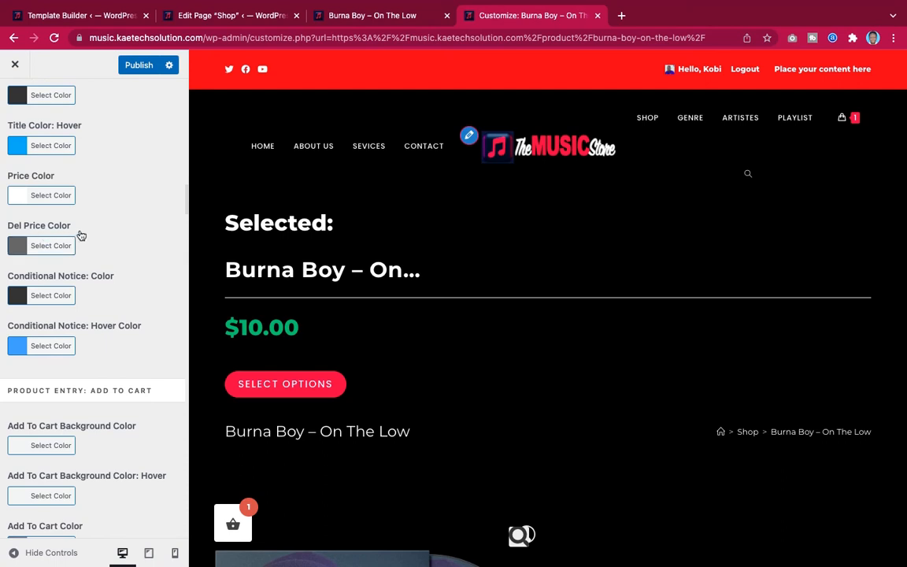
{"action": "left_click", "coordinate": [139, 65]}
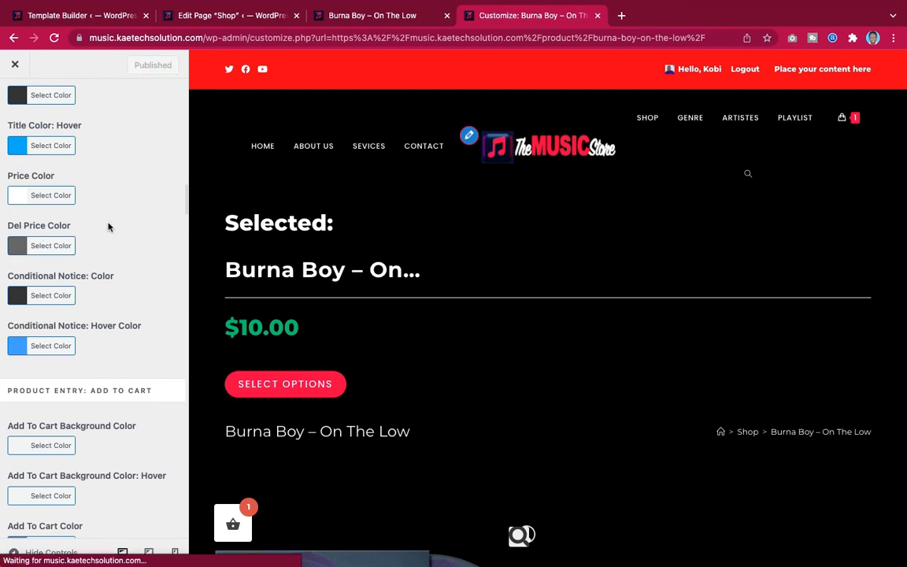
Review the Add To Cart and Quick View styling options and check the related songs in the product page preview.
{"action": "scroll", "coordinate": [108, 288], "scroll_direction": "down", "scroll_amount": 5}
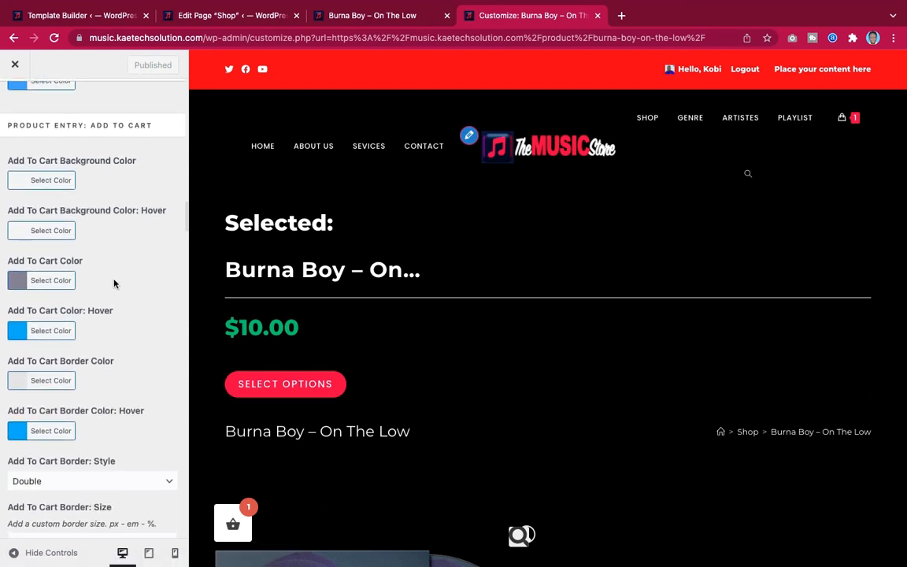
{"action": "scroll", "coordinate": [453, 302], "scroll_direction": "down", "scroll_amount": 2}
{"action": "scroll", "coordinate": [453, 302], "scroll_direction": "down", "scroll_amount": 6}
{"action": "scroll", "coordinate": [451, 301], "scroll_direction": "up", "scroll_amount": 7}
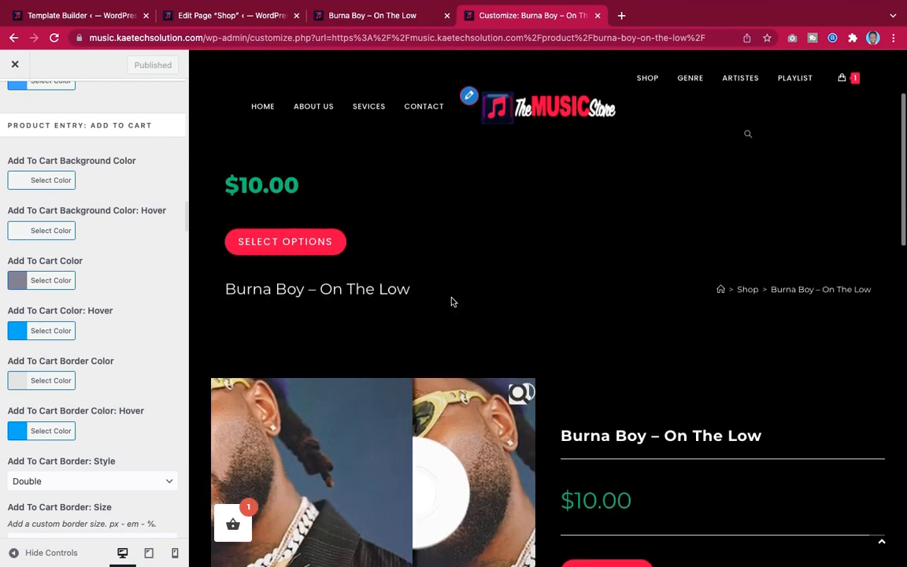
{"action": "scroll", "coordinate": [96, 392], "scroll_direction": "down", "scroll_amount": 5}
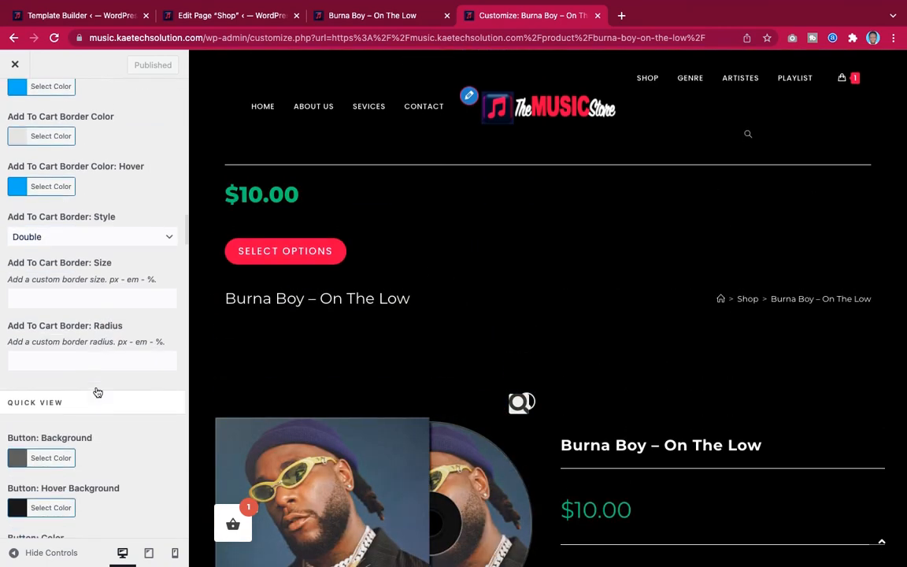
{"action": "scroll", "coordinate": [97, 393], "scroll_direction": "down", "scroll_amount": 1}
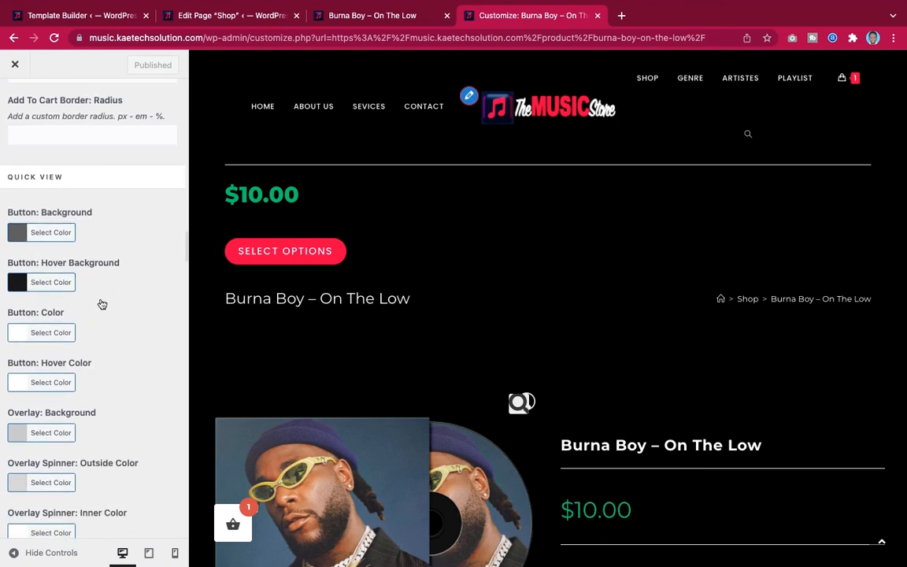
{"action": "scroll", "coordinate": [495, 336], "scroll_direction": "down", "scroll_amount": 7}
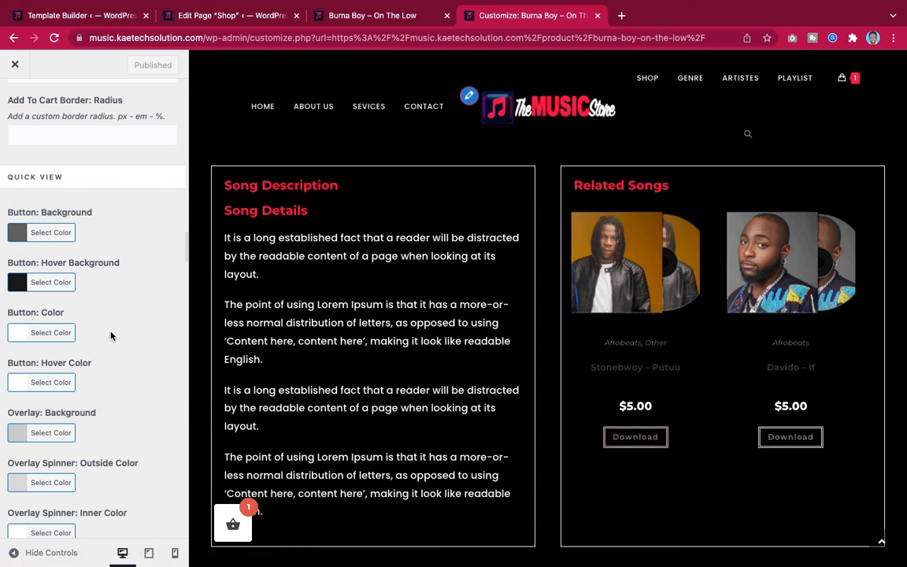
Set the product entry's Category Color to light grey #e2e2e2.
{"action": "scroll", "coordinate": [110, 337], "scroll_direction": "up", "scroll_amount": 20}
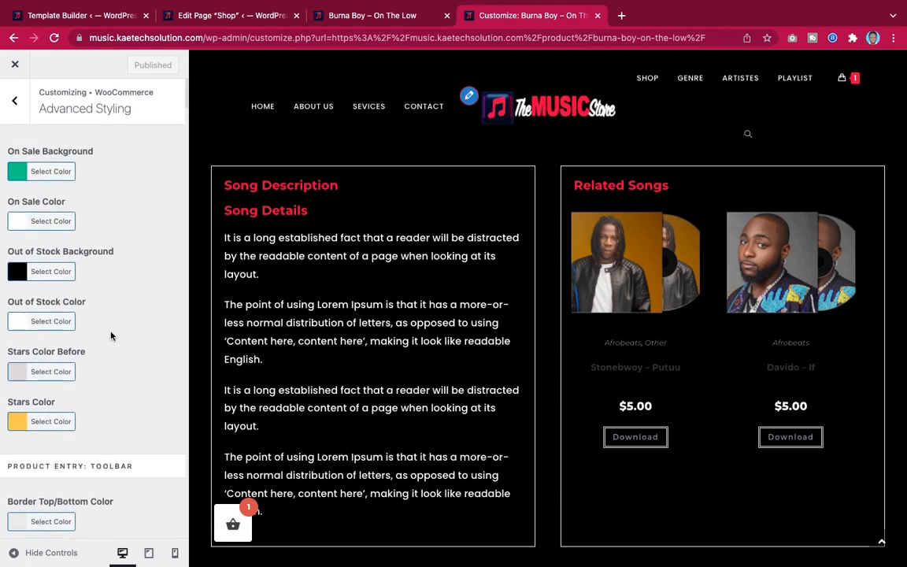
{"action": "scroll", "coordinate": [111, 337], "scroll_direction": "down", "scroll_amount": 8}
{"action": "scroll", "coordinate": [110, 336], "scroll_direction": "down", "scroll_amount": 1}
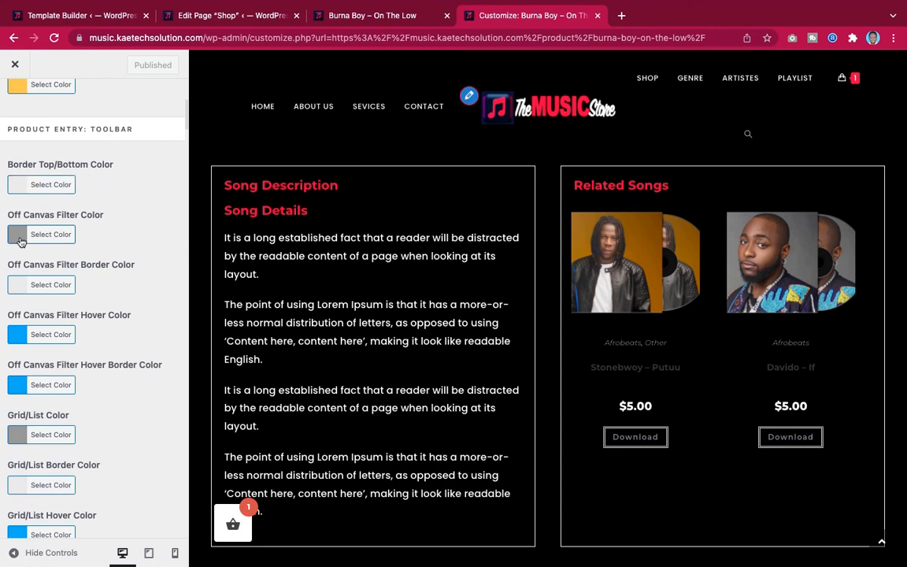
{"action": "scroll", "coordinate": [92, 308], "scroll_direction": "down", "scroll_amount": 3}
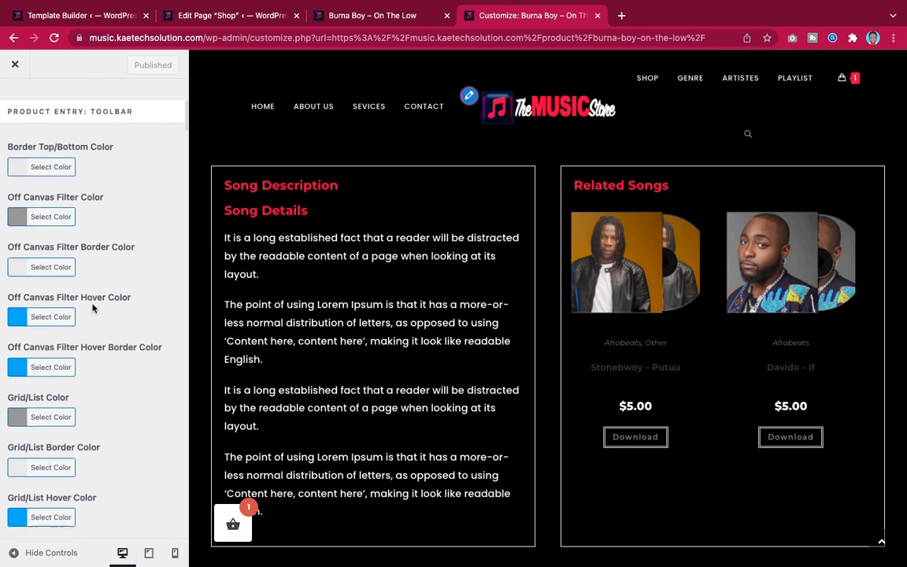
{"action": "scroll", "coordinate": [92, 307], "scroll_direction": "down", "scroll_amount": 5}
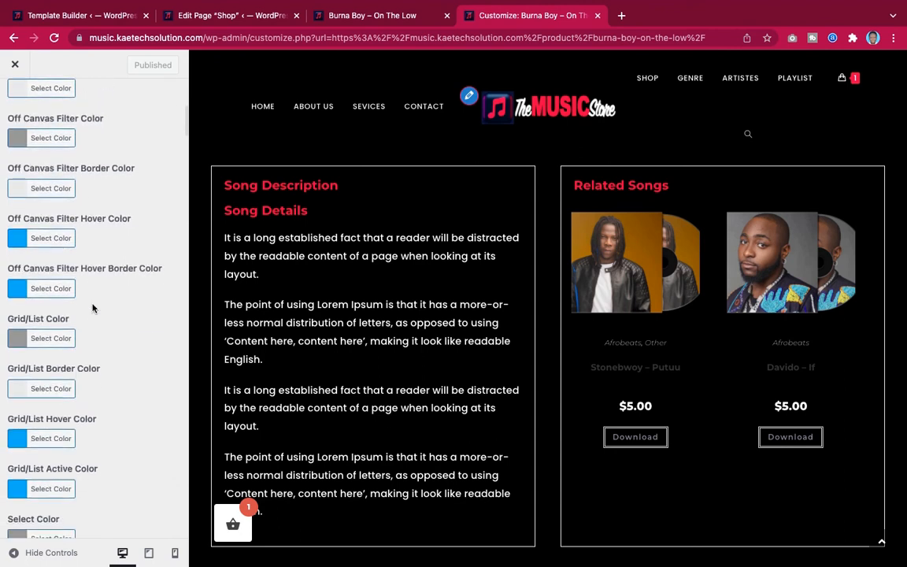
{"action": "scroll", "coordinate": [92, 307], "scroll_direction": "down", "scroll_amount": 6}
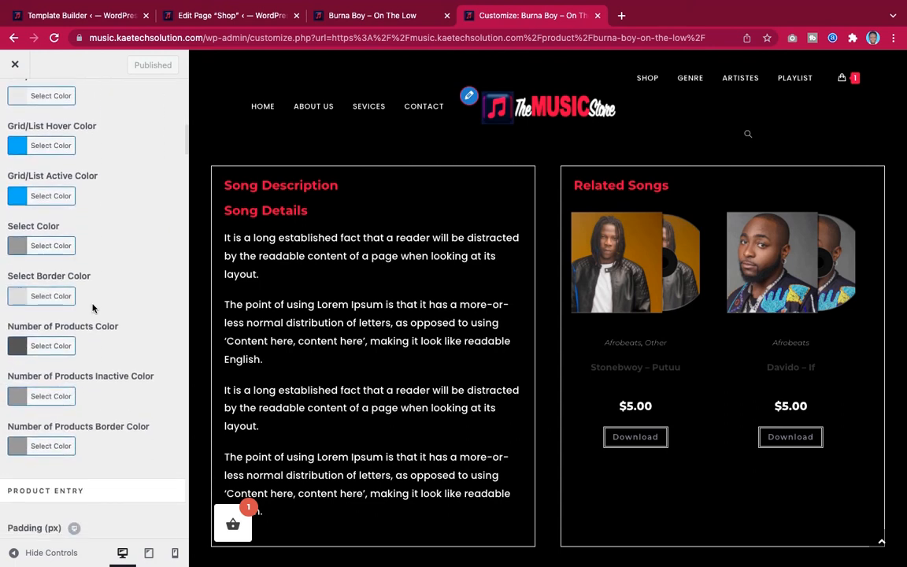
{"action": "scroll", "coordinate": [93, 307], "scroll_direction": "down", "scroll_amount": 3}
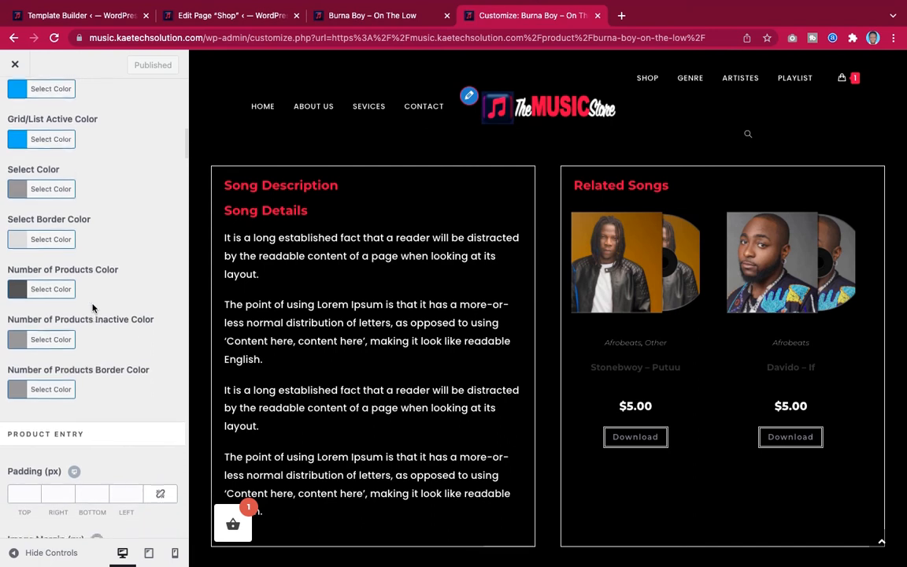
{"action": "scroll", "coordinate": [92, 307], "scroll_direction": "down", "scroll_amount": 5}
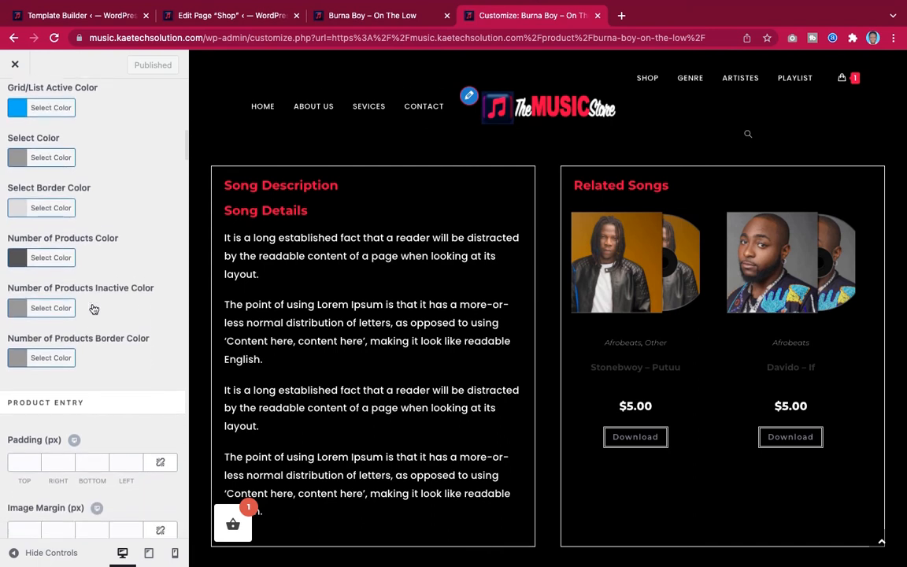
{"action": "scroll", "coordinate": [93, 309], "scroll_direction": "down", "scroll_amount": 15}
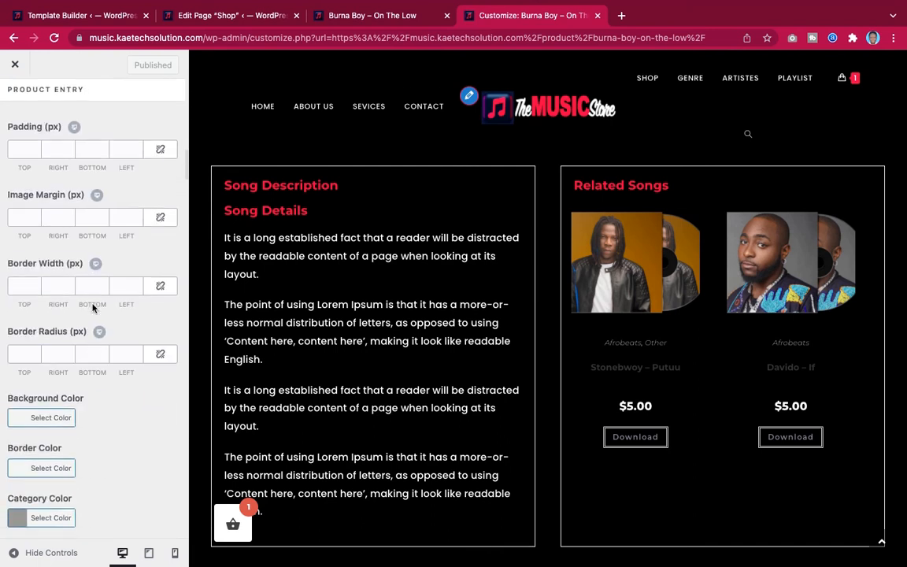
{"action": "scroll", "coordinate": [92, 309], "scroll_direction": "down", "scroll_amount": 1}
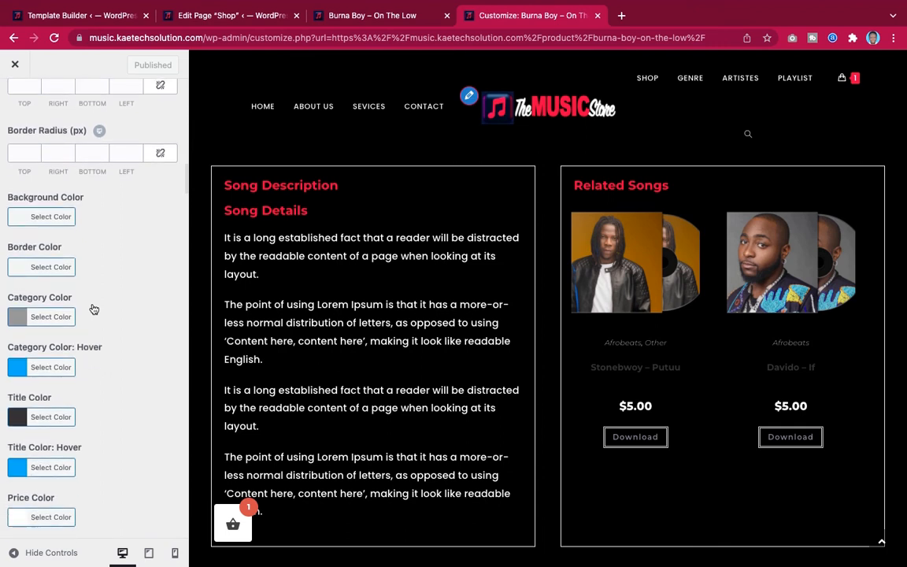
{"action": "scroll", "coordinate": [93, 309], "scroll_direction": "down", "scroll_amount": 7}
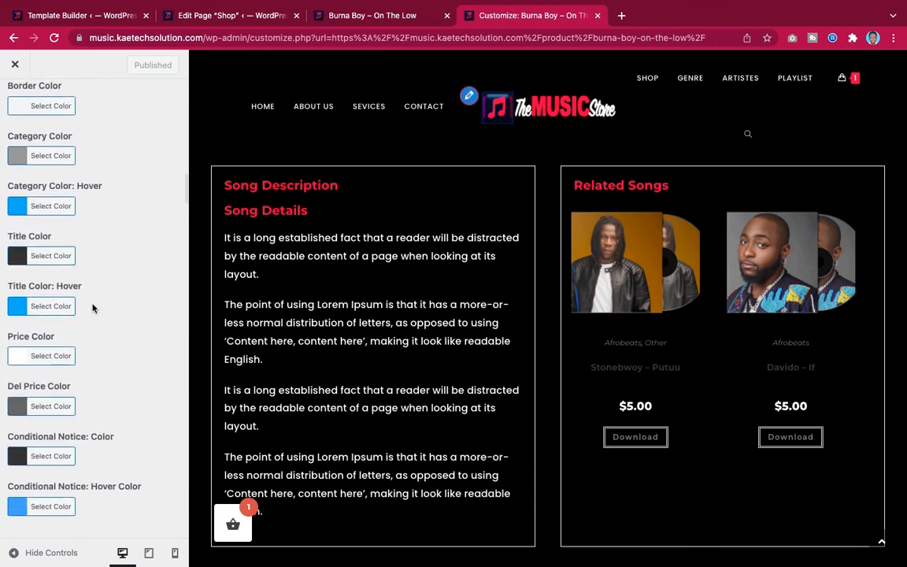
{"action": "scroll", "coordinate": [93, 308], "scroll_direction": "down", "scroll_amount": 1}
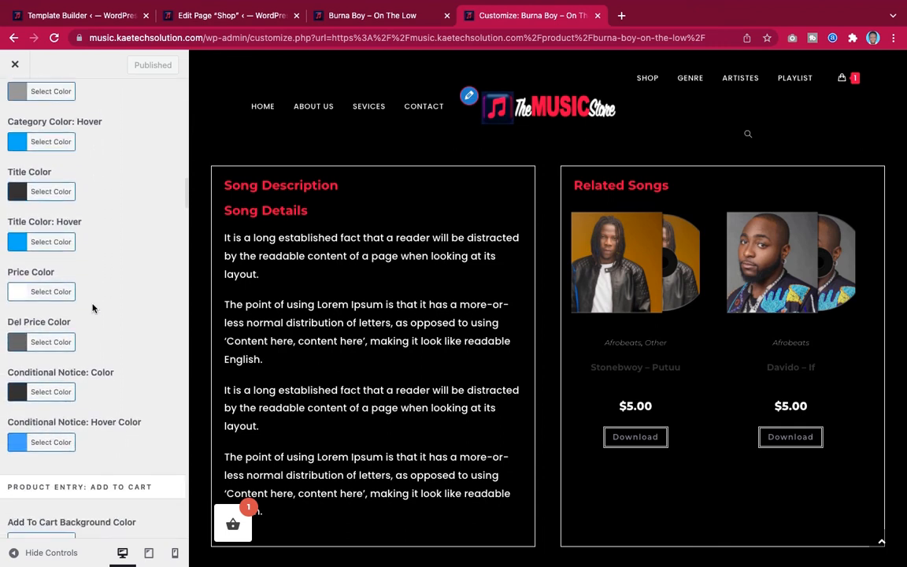
{"action": "scroll", "coordinate": [93, 309], "scroll_direction": "up", "scroll_amount": 1}
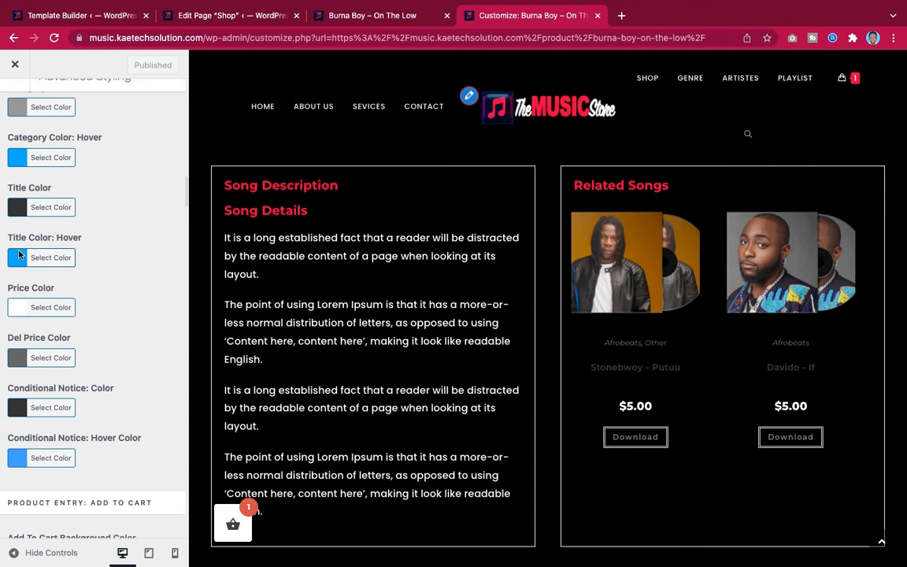
{"action": "scroll", "coordinate": [19, 214], "scroll_direction": "up", "scroll_amount": 3}
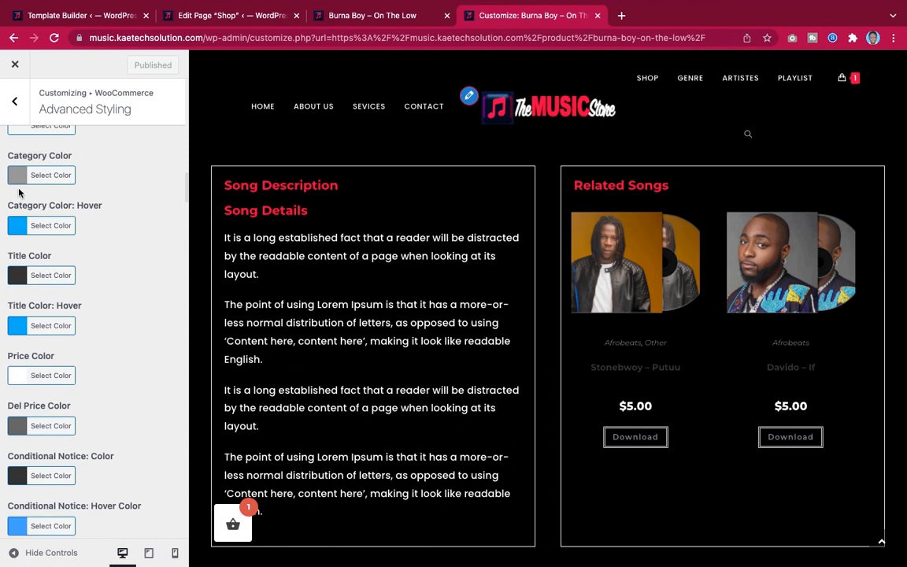
{"action": "left_click", "coordinate": [19, 169]}
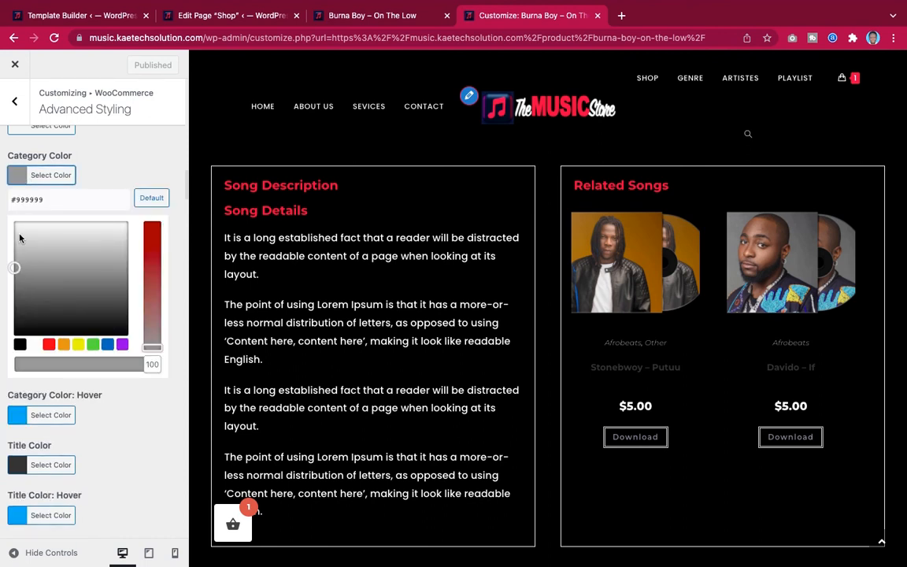
{"action": "left_click", "coordinate": [19, 236]}
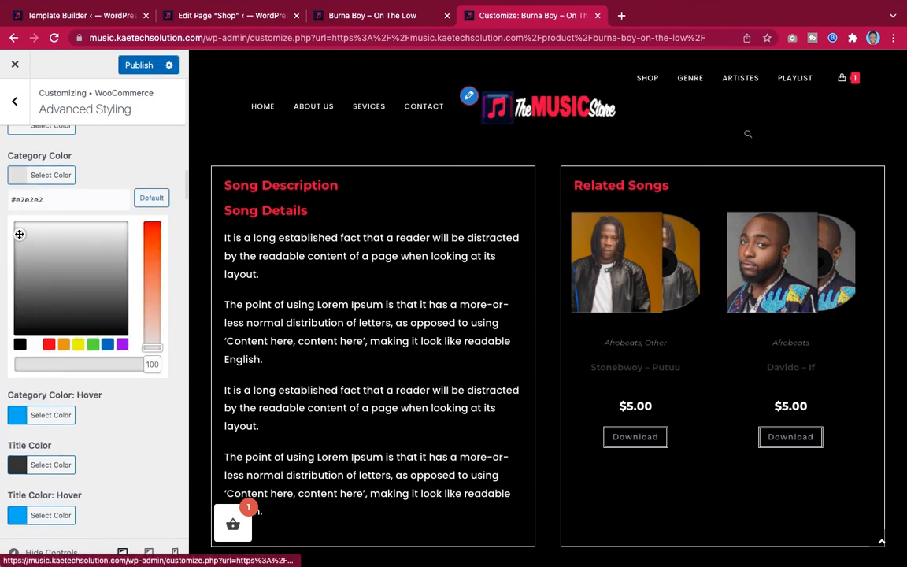
{"action": "left_click", "coordinate": [21, 176]}
Set the product entry's Title Color to white for the related songs' titles.
{"action": "scroll", "coordinate": [119, 199], "scroll_direction": "up", "scroll_amount": 3}
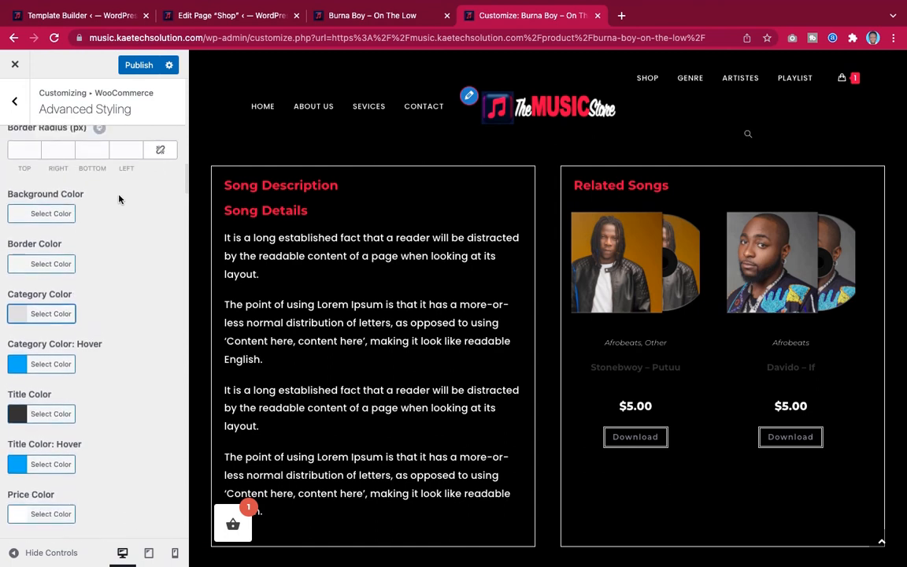
{"action": "scroll", "coordinate": [119, 199], "scroll_direction": "down", "scroll_amount": 3}
{"action": "scroll", "coordinate": [119, 199], "scroll_direction": "down", "scroll_amount": 1}
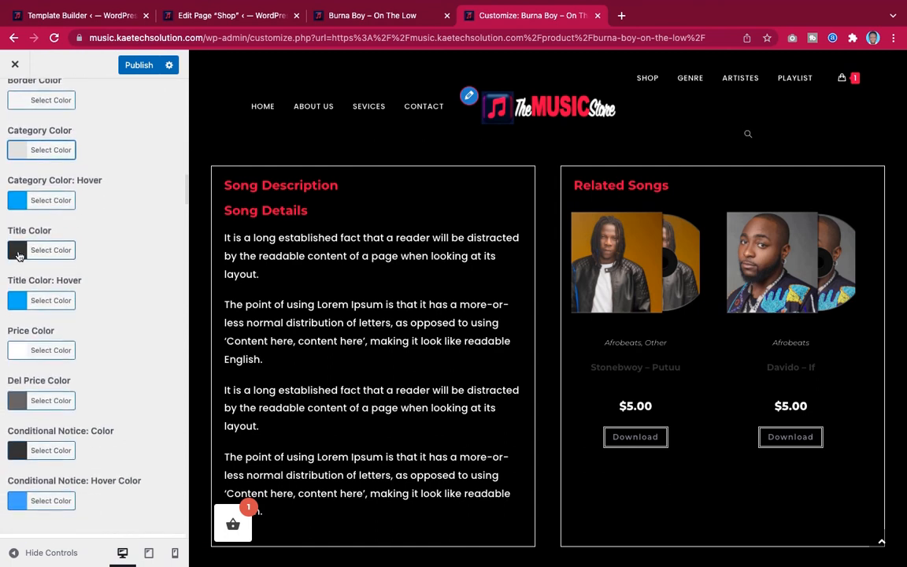
{"action": "left_click", "coordinate": [19, 253]}
{"action": "left_click", "coordinate": [22, 305]}
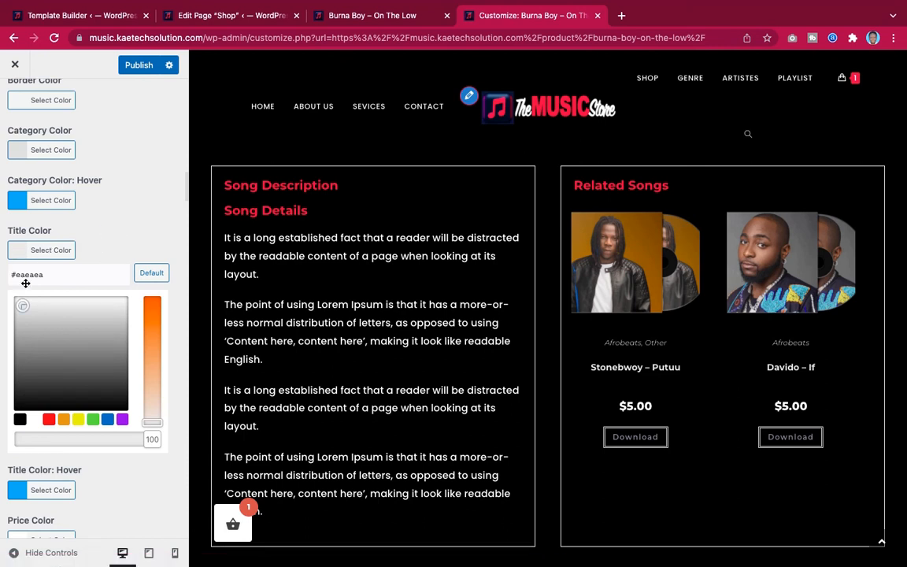
{"action": "left_click_drag", "start_coordinate": [23, 305], "coordinate": [26, 284]}
{"action": "scroll", "coordinate": [98, 280], "scroll_direction": "down", "scroll_amount": 3}
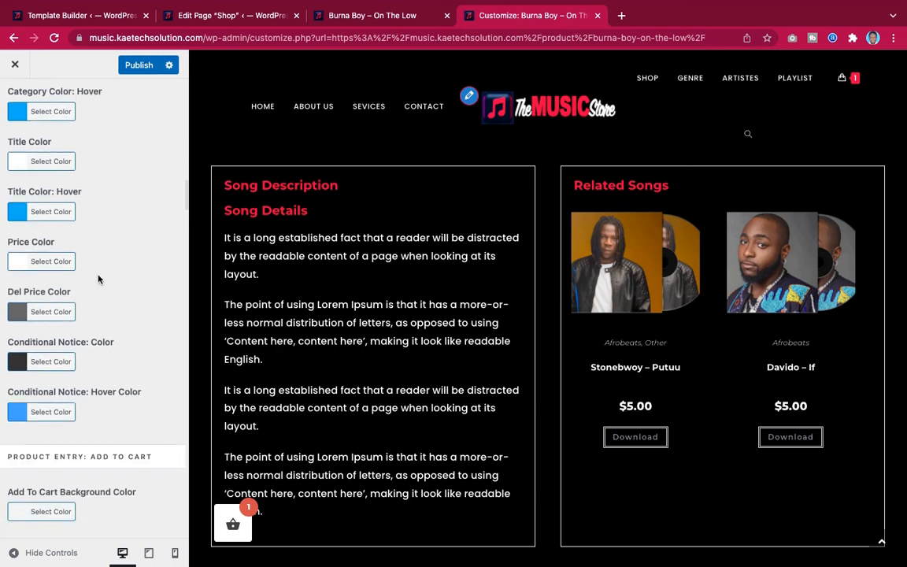
Set the On Sale Background color to white in the WooCommerce advanced styling.
{"action": "scroll", "coordinate": [100, 283], "scroll_direction": "up", "scroll_amount": 10}
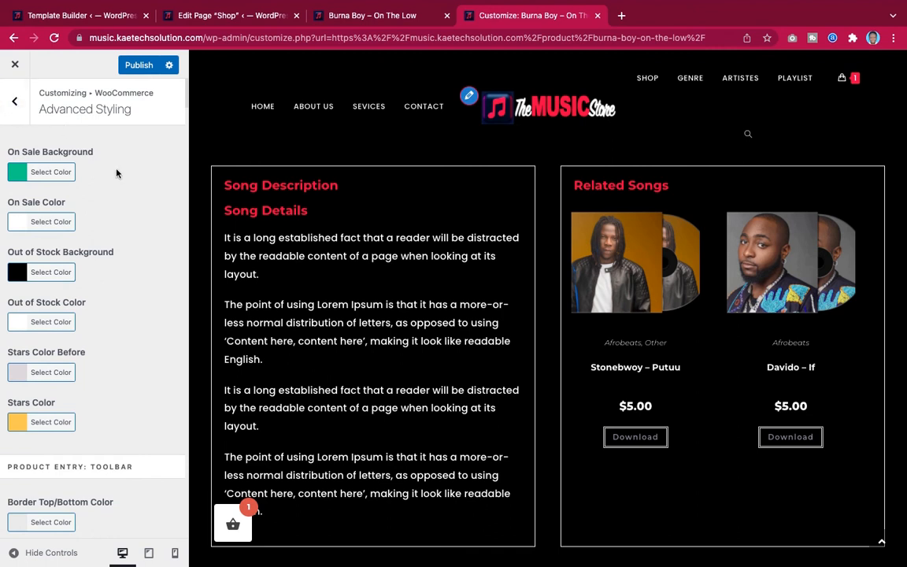
{"action": "left_click", "coordinate": [17, 172]}
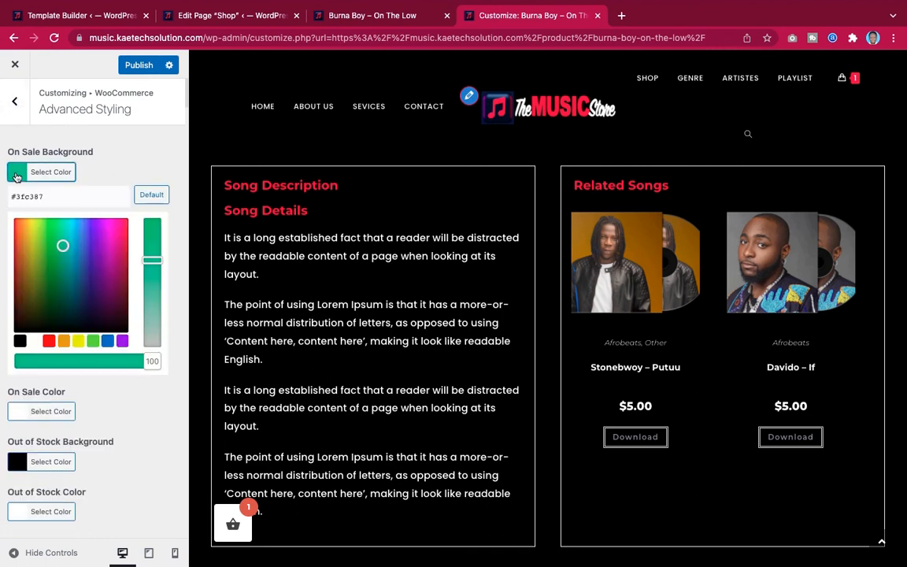
{"action": "left_click", "coordinate": [34, 347]}
{"action": "left_click", "coordinate": [20, 172]}
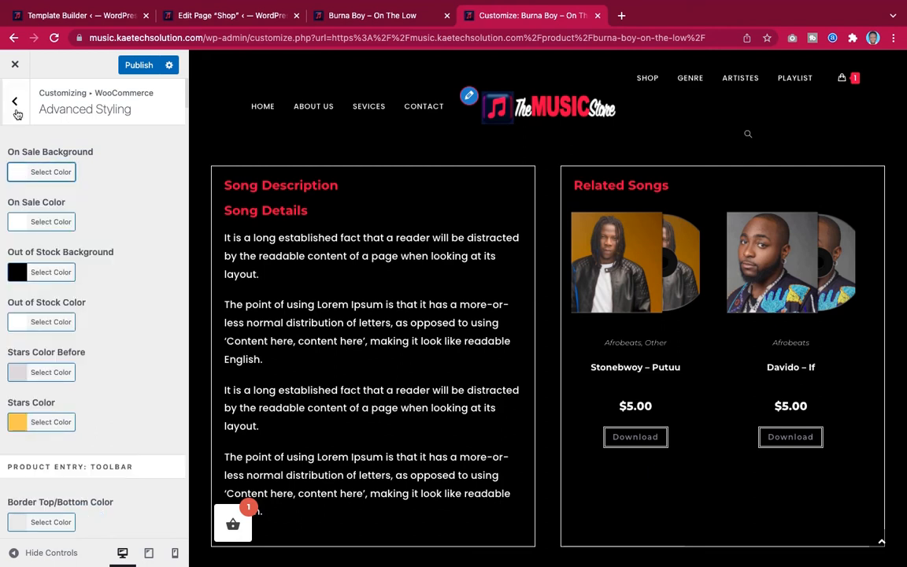
Look through the WooCommerce General and Advanced Styling settings for the options that style the related songs' Download buttons.
{"action": "left_click", "coordinate": [14, 101]}
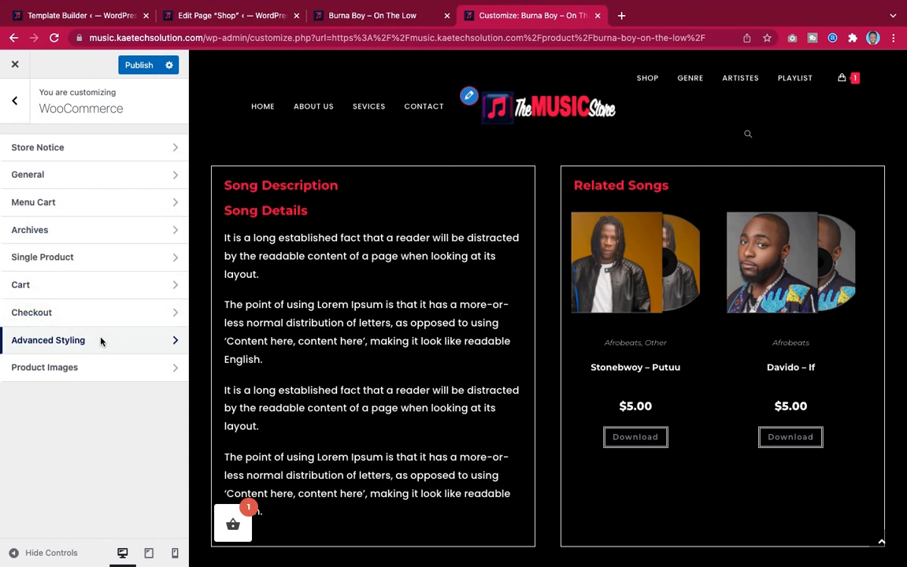
{"action": "left_click", "coordinate": [79, 186]}
{"action": "scroll", "coordinate": [91, 298], "scroll_direction": "up", "scroll_amount": 5}
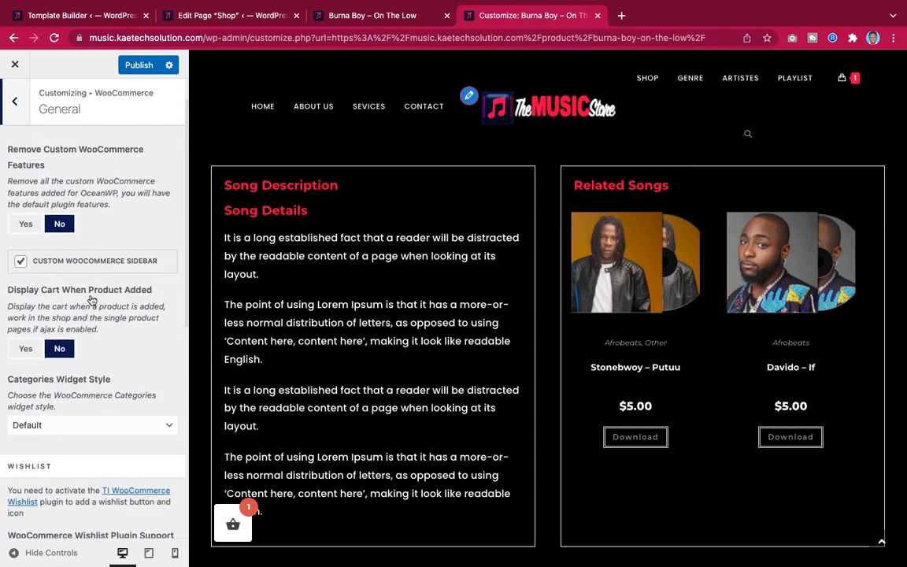
{"action": "left_click", "coordinate": [21, 105]}
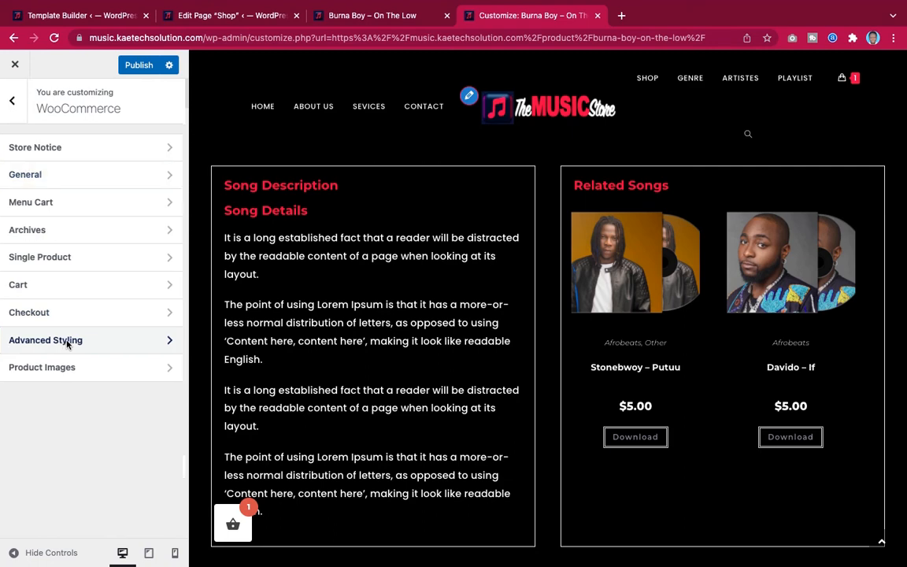
{"action": "left_click", "coordinate": [67, 341]}
{"action": "scroll", "coordinate": [68, 346], "scroll_direction": "down", "scroll_amount": 7}
{"action": "scroll", "coordinate": [67, 345], "scroll_direction": "up", "scroll_amount": 4}
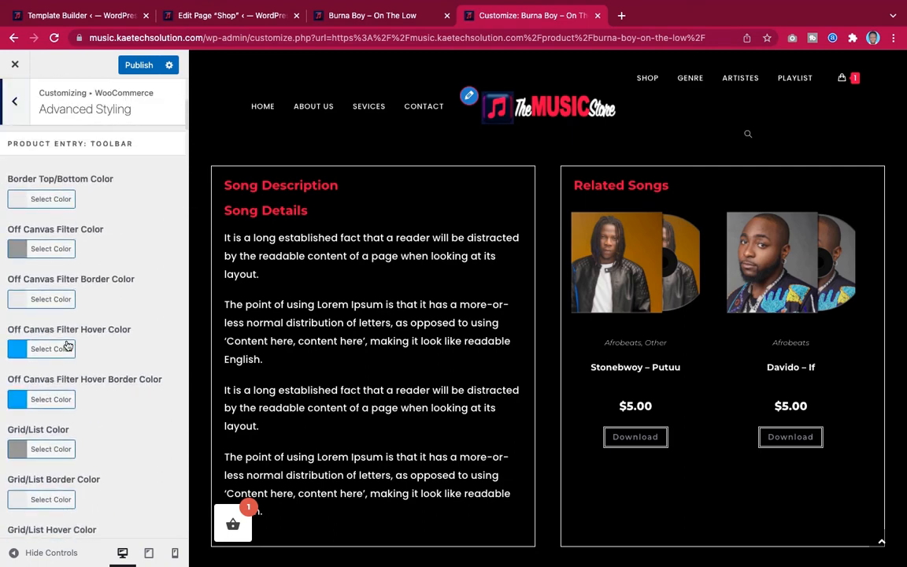
{"action": "scroll", "coordinate": [67, 345], "scroll_direction": "down", "scroll_amount": 1}
{"action": "scroll", "coordinate": [68, 345], "scroll_direction": "down", "scroll_amount": 10}
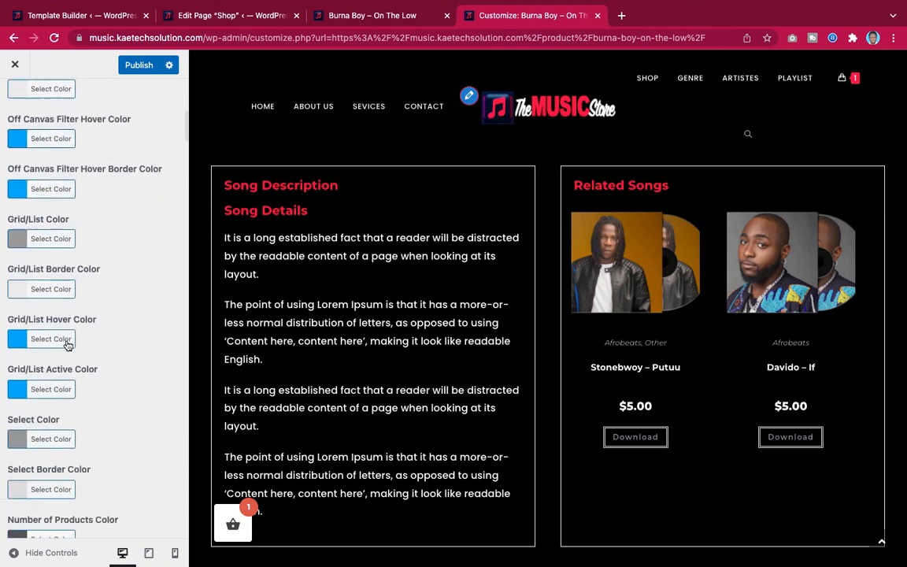
{"action": "scroll", "coordinate": [67, 344], "scroll_direction": "down", "scroll_amount": 6}
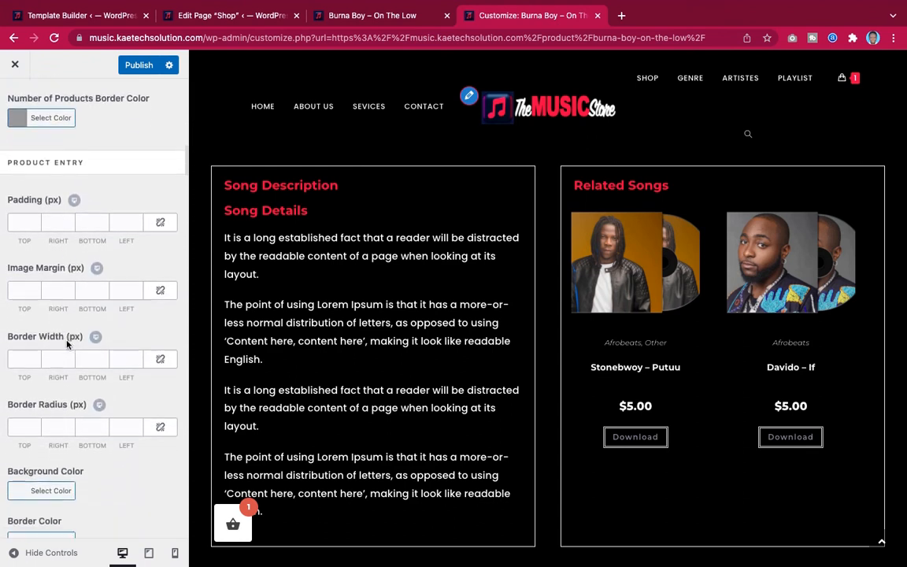
{"action": "scroll", "coordinate": [67, 345], "scroll_direction": "up", "scroll_amount": 5}
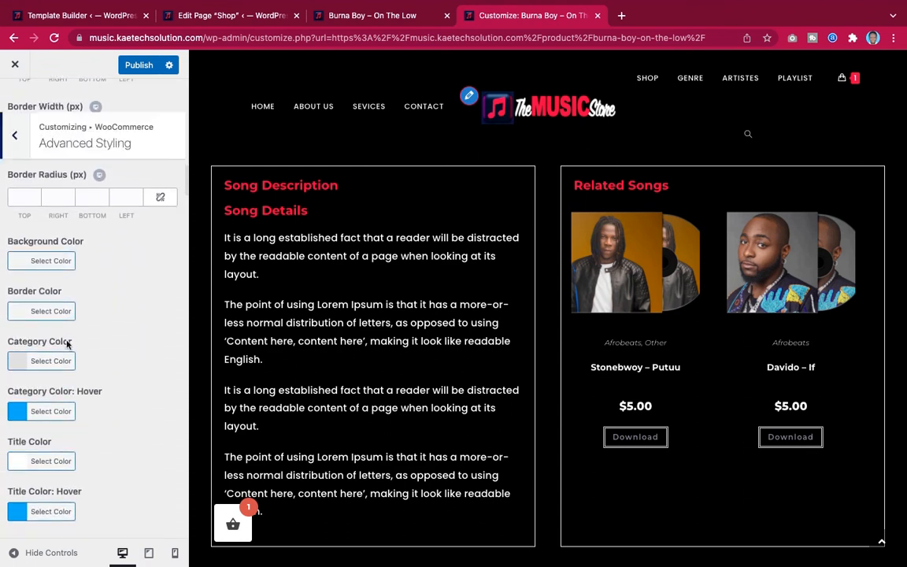
{"action": "scroll", "coordinate": [67, 340], "scroll_direction": "down", "scroll_amount": 15}
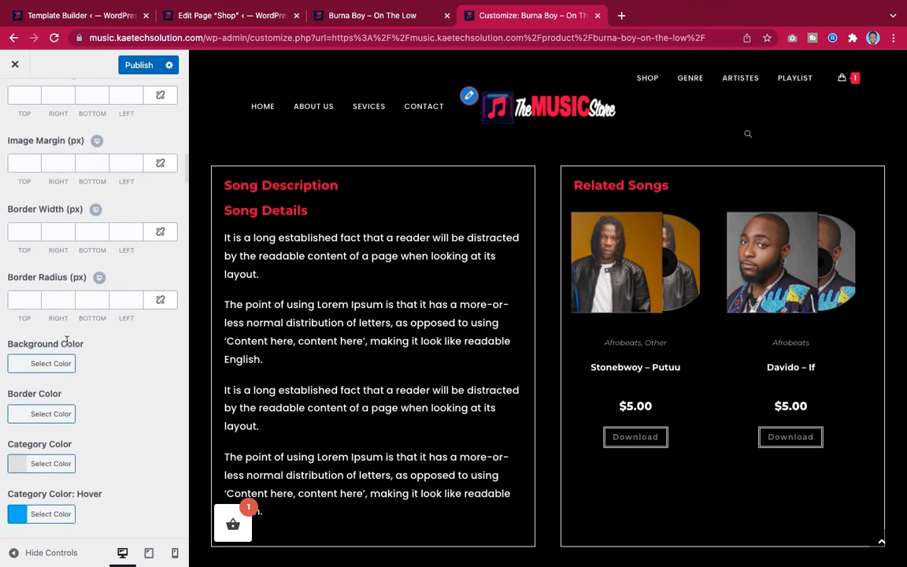
{"action": "scroll", "coordinate": [67, 340], "scroll_direction": "down", "scroll_amount": 3}
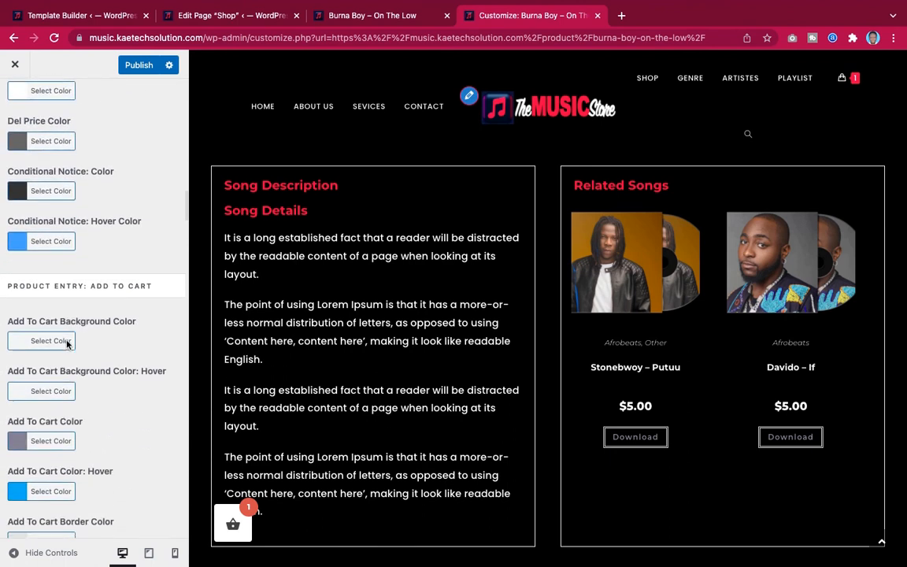
{"action": "scroll", "coordinate": [95, 315], "scroll_direction": "down", "scroll_amount": 2}
{"action": "scroll", "coordinate": [103, 348], "scroll_direction": "down", "scroll_amount": 2}
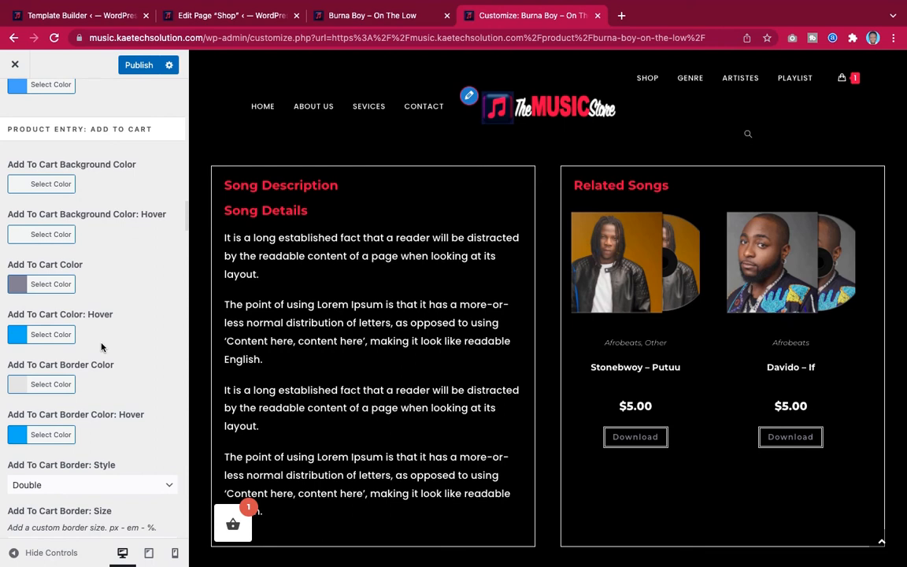
{"action": "scroll", "coordinate": [101, 347], "scroll_direction": "down", "scroll_amount": 5}
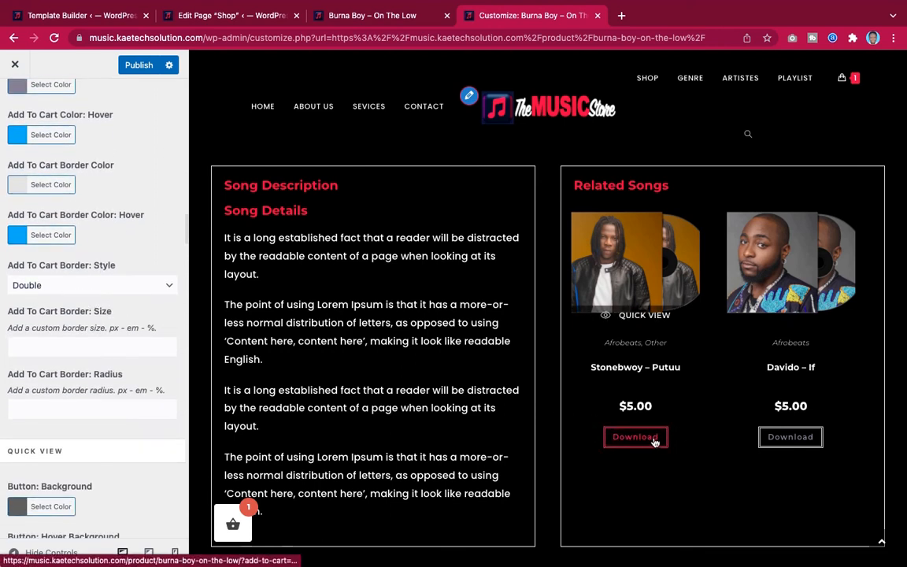
Try the None border style on the Add To Cart button, and switch it to Solid.
{"action": "left_click", "coordinate": [103, 287]}
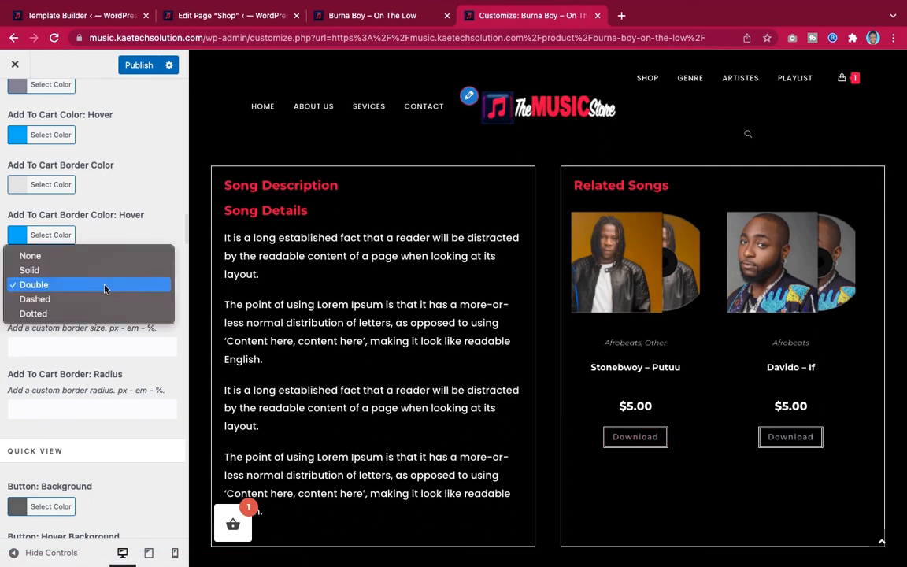
{"action": "left_click", "coordinate": [98, 257]}
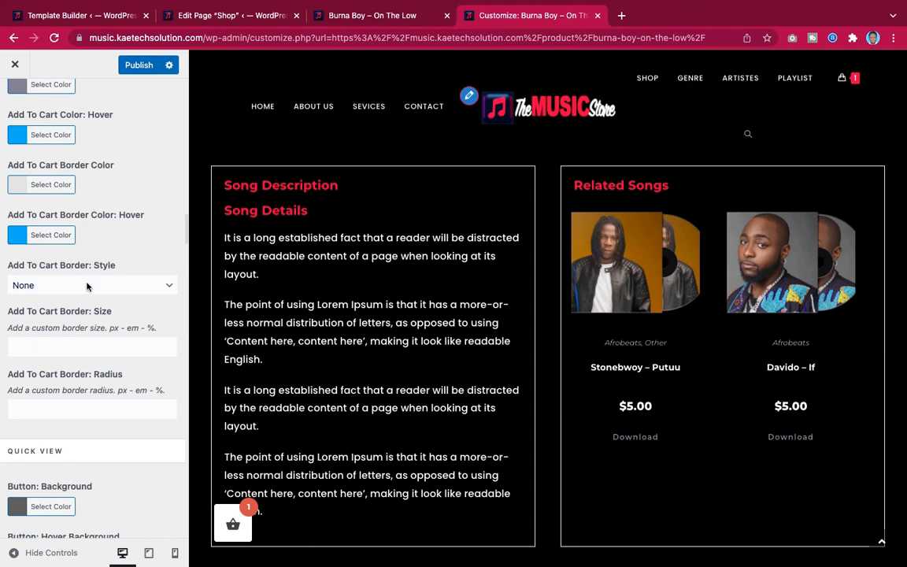
{"action": "left_click", "coordinate": [87, 289]}
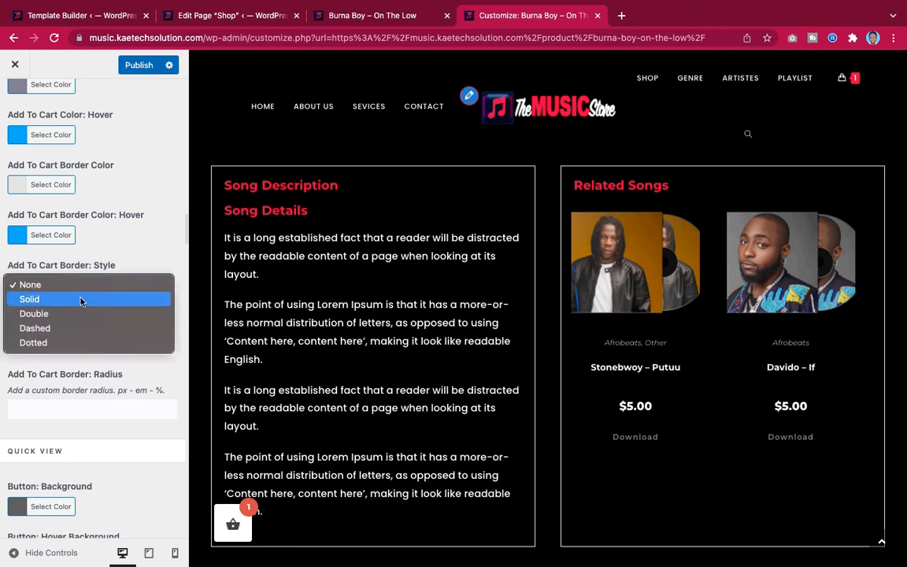
{"action": "left_click", "coordinate": [80, 300]}
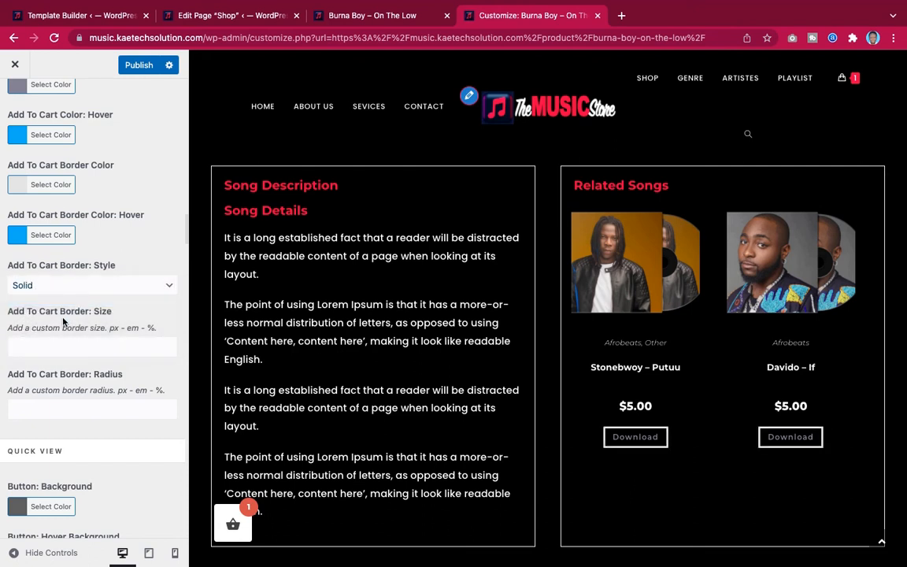
Try Add To Cart border radius values of 20% and 50%, and clear the radius again.
{"action": "scroll", "coordinate": [59, 330], "scroll_direction": "down", "scroll_amount": 1}
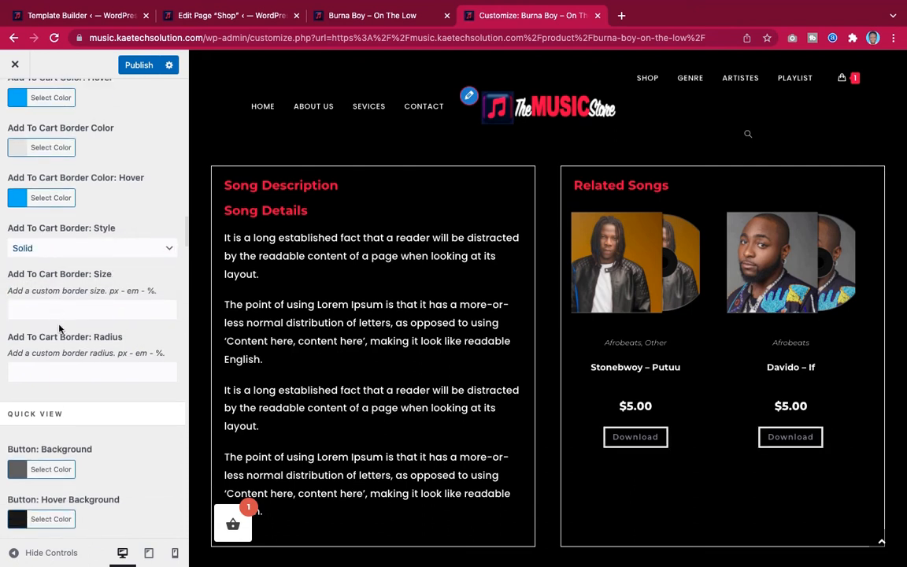
{"action": "scroll", "coordinate": [55, 315], "scroll_direction": "down", "scroll_amount": 1}
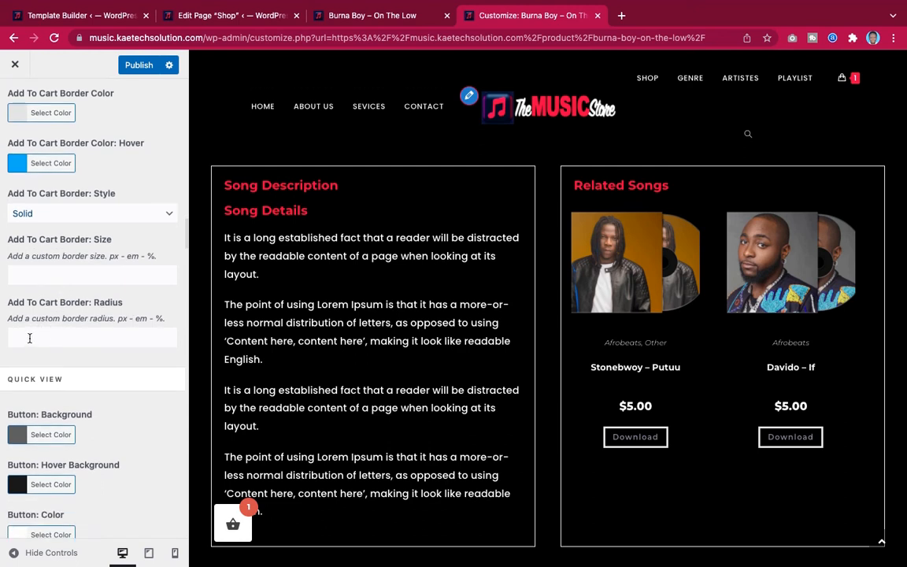
{"action": "left_click", "coordinate": [30, 338]}
{"action": "type", "text": "20"}
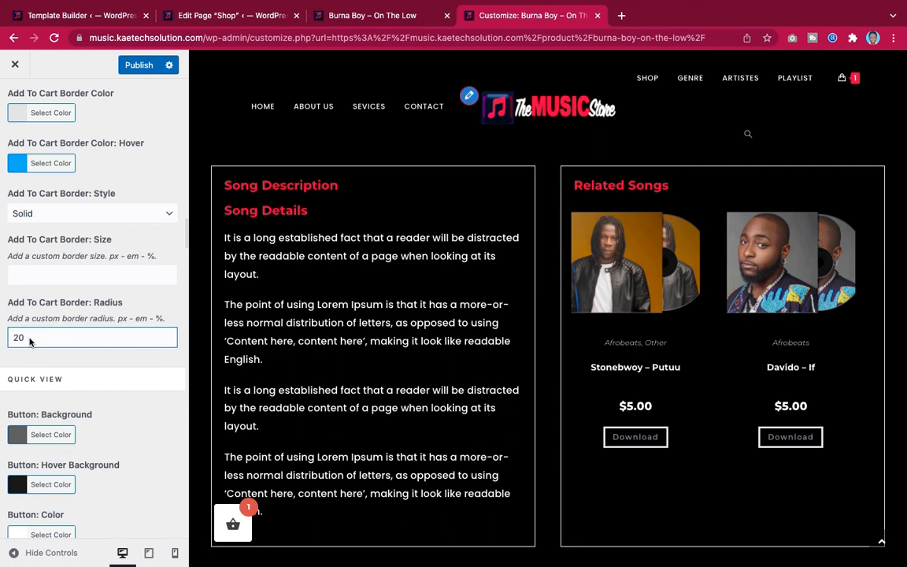
{"action": "type", "text": "%"}
{"action": "key", "text": "Left"}
{"action": "key", "text": "Left"}
{"action": "key", "text": "BackSpace"}
{"action": "type", "text": "5"}
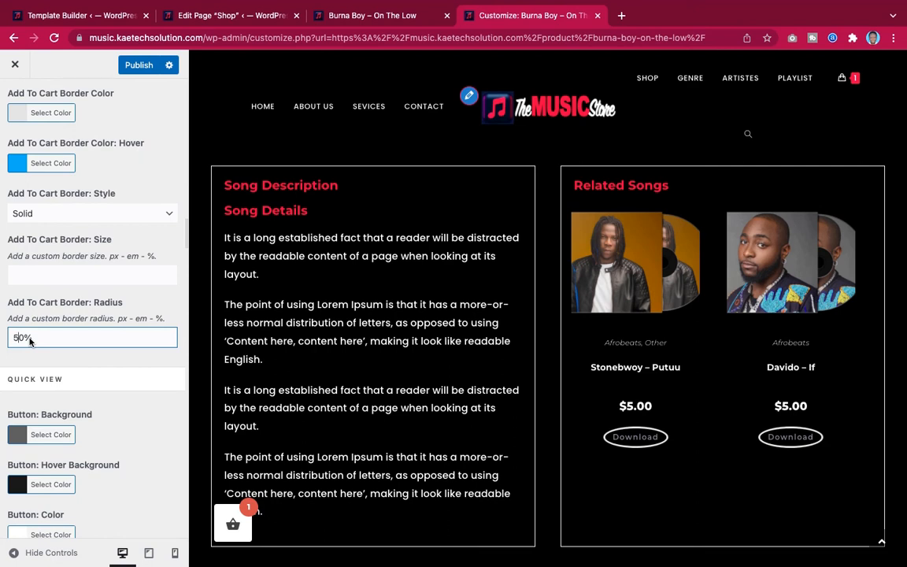
{"action": "key", "text": "BackSpace"}
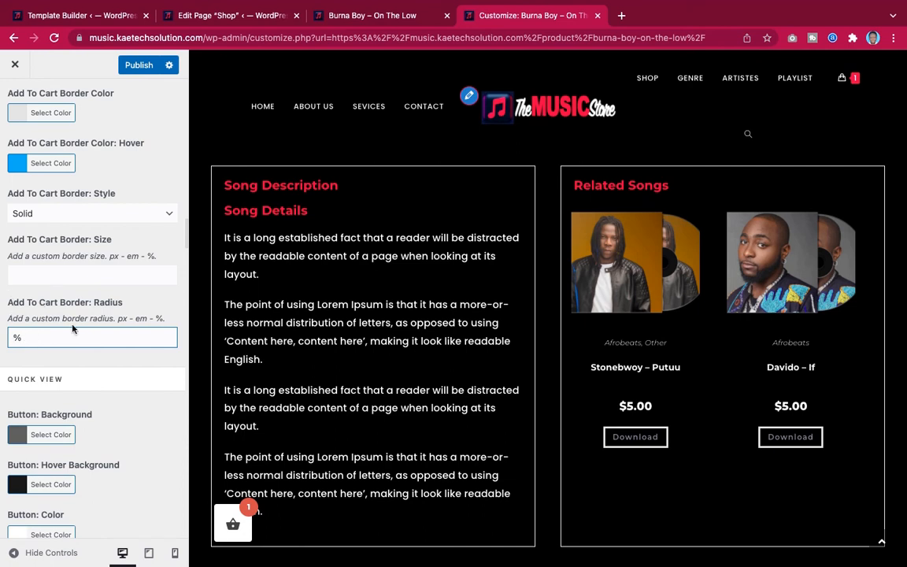
{"action": "left_click_drag", "start_coordinate": [35, 339], "coordinate": [0, 337]}
Set the Add To Cart Color to white for the Download buttons' text.
{"action": "scroll", "coordinate": [82, 346], "scroll_direction": "down", "scroll_amount": 5}
{"action": "scroll", "coordinate": [88, 376], "scroll_direction": "up", "scroll_amount": 2}
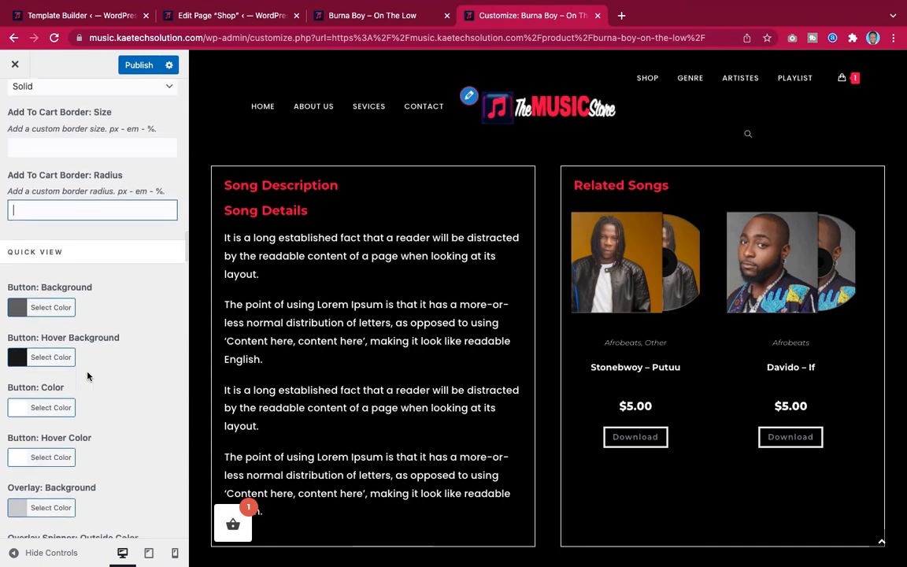
{"action": "scroll", "coordinate": [88, 377], "scroll_direction": "up", "scroll_amount": 6}
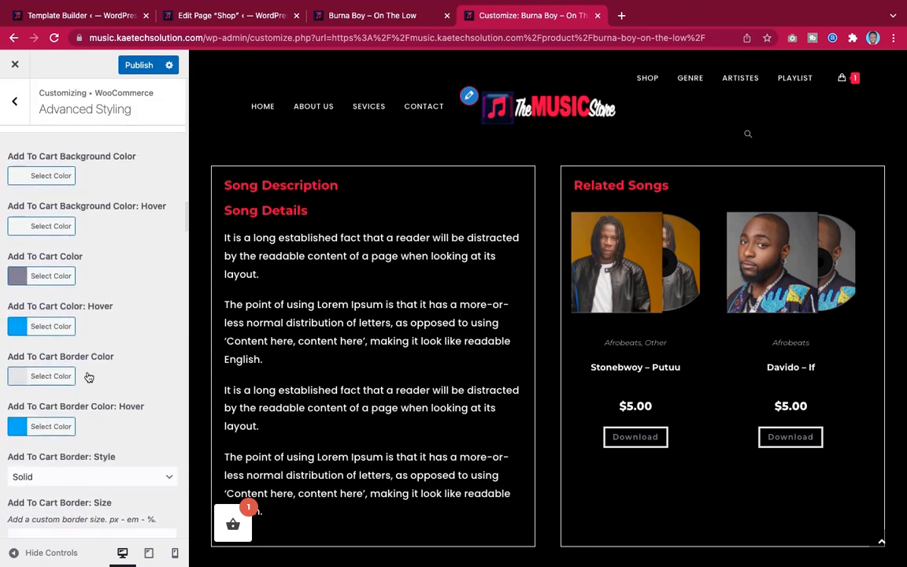
{"action": "scroll", "coordinate": [89, 377], "scroll_direction": "up", "scroll_amount": 1}
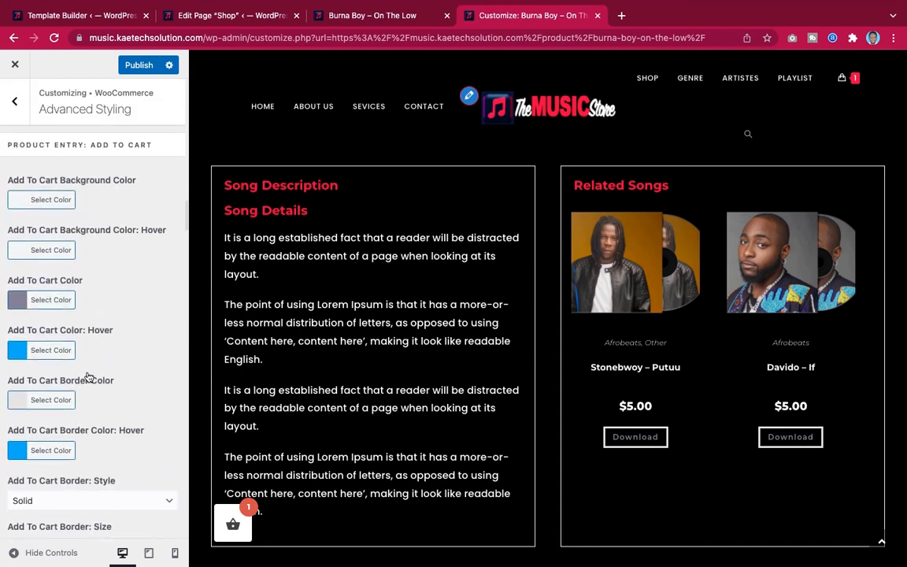
{"action": "left_click", "coordinate": [13, 304]}
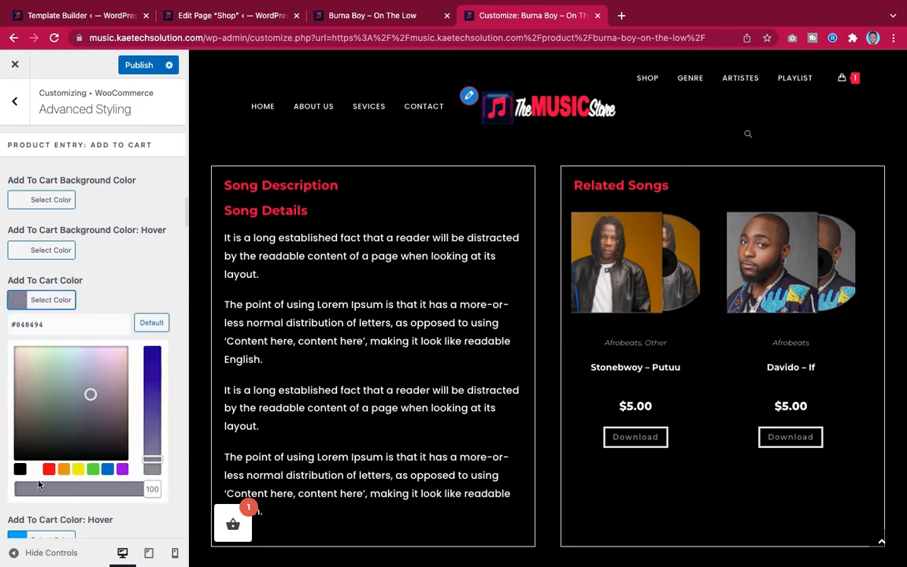
{"action": "left_click", "coordinate": [31, 427]}
{"action": "left_click", "coordinate": [13, 303]}
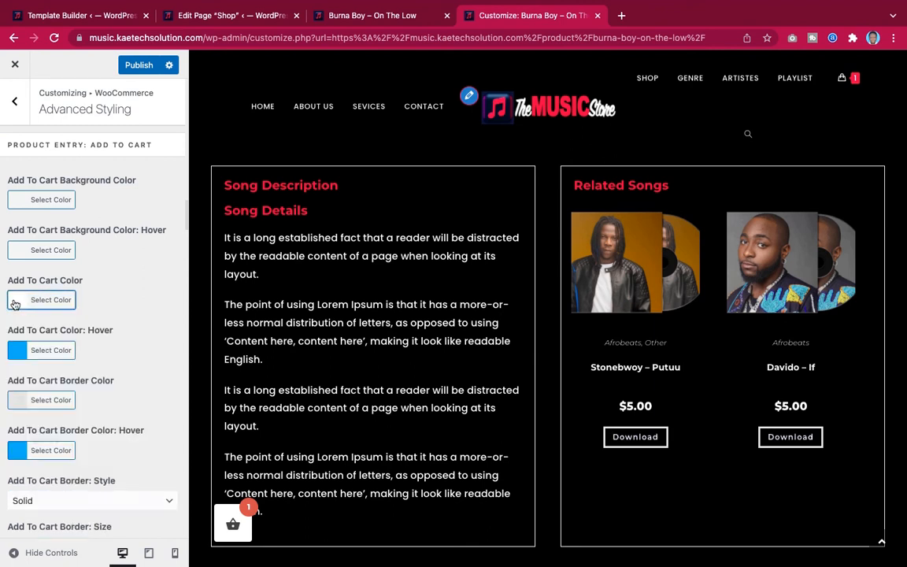
Set the Add To Cart Background Color to crimson red #bf0335 for the Download buttons.
{"action": "left_click", "coordinate": [19, 200]}
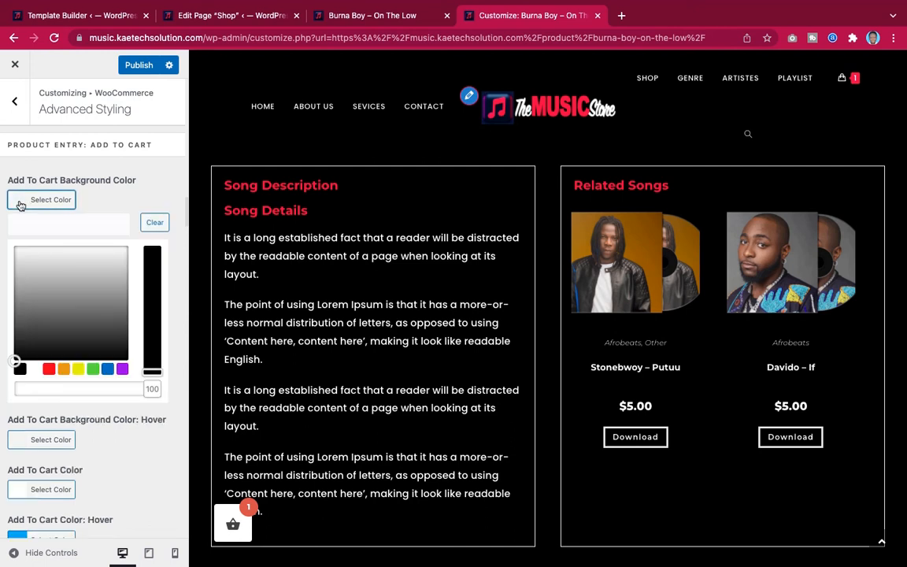
{"action": "left_click", "coordinate": [49, 369]}
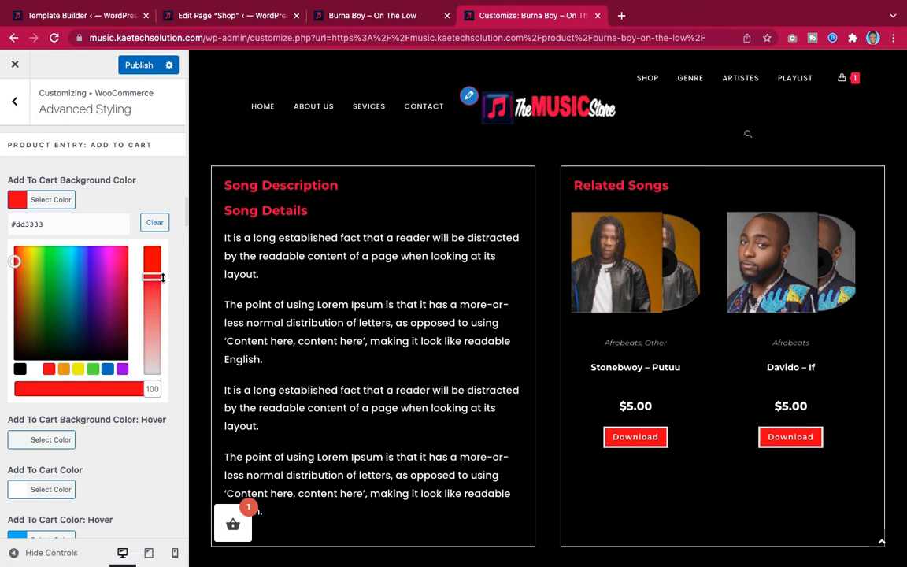
{"action": "left_click_drag", "start_coordinate": [156, 277], "coordinate": [153, 252]}
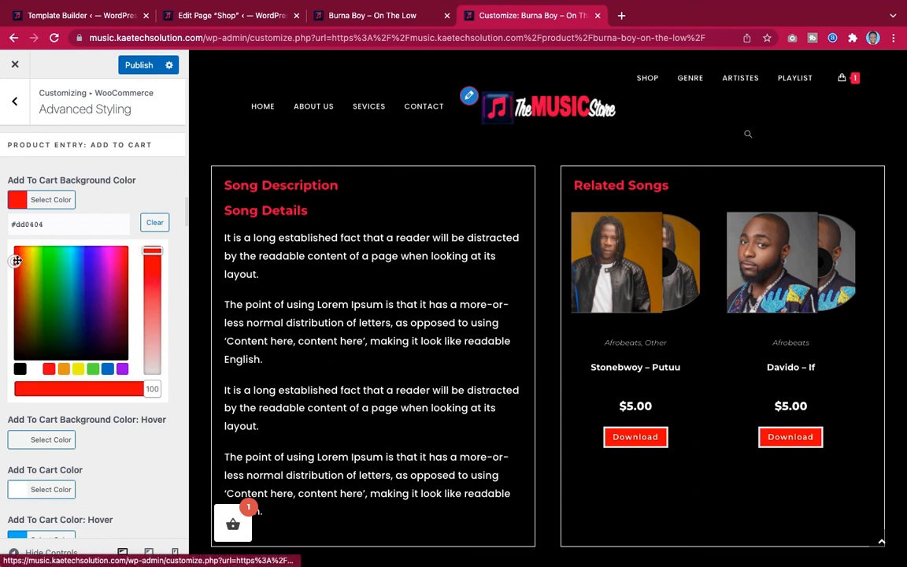
{"action": "left_click_drag", "start_coordinate": [18, 257], "coordinate": [18, 270]}
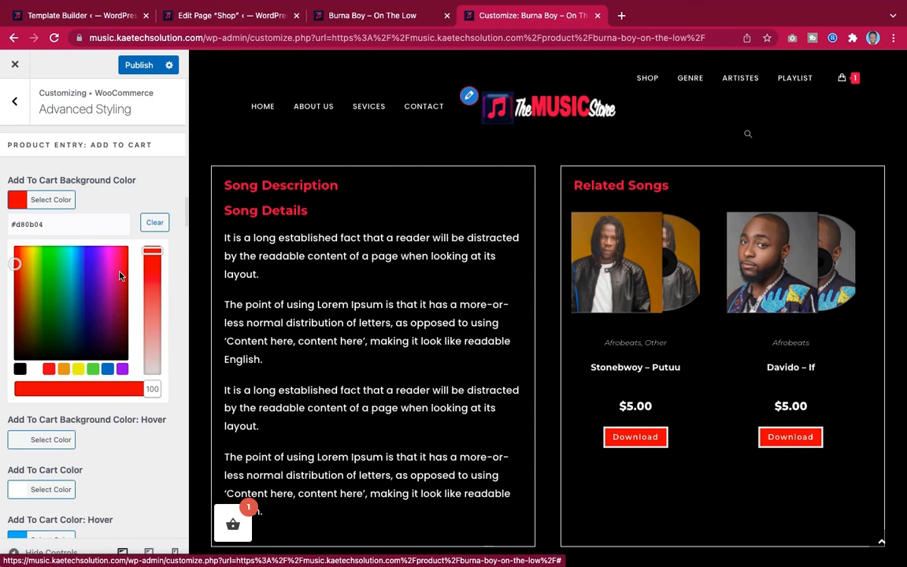
{"action": "left_click_drag", "start_coordinate": [111, 250], "coordinate": [124, 276]}
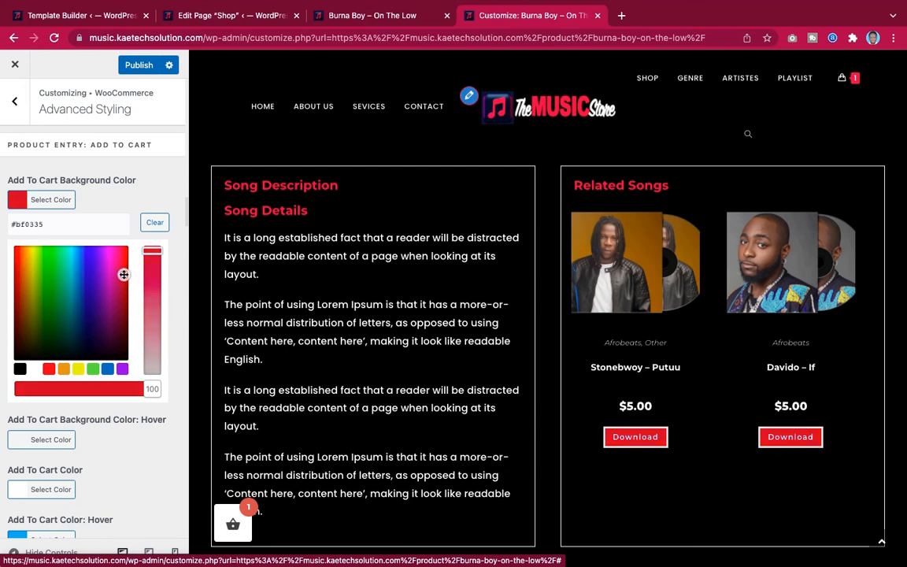
{"action": "left_click", "coordinate": [17, 199]}
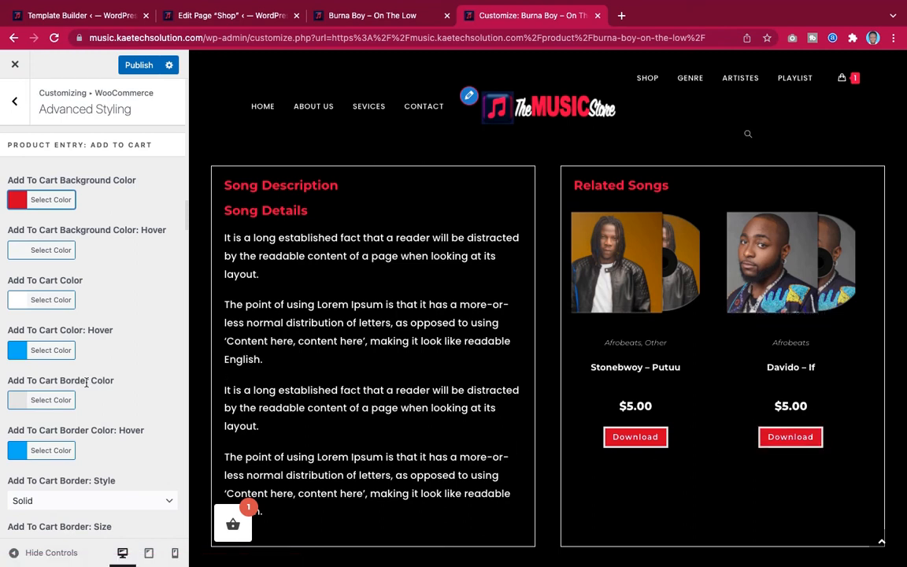
Set the Add To Cart border style to None.
{"action": "scroll", "coordinate": [66, 370], "scroll_direction": "down", "scroll_amount": 3}
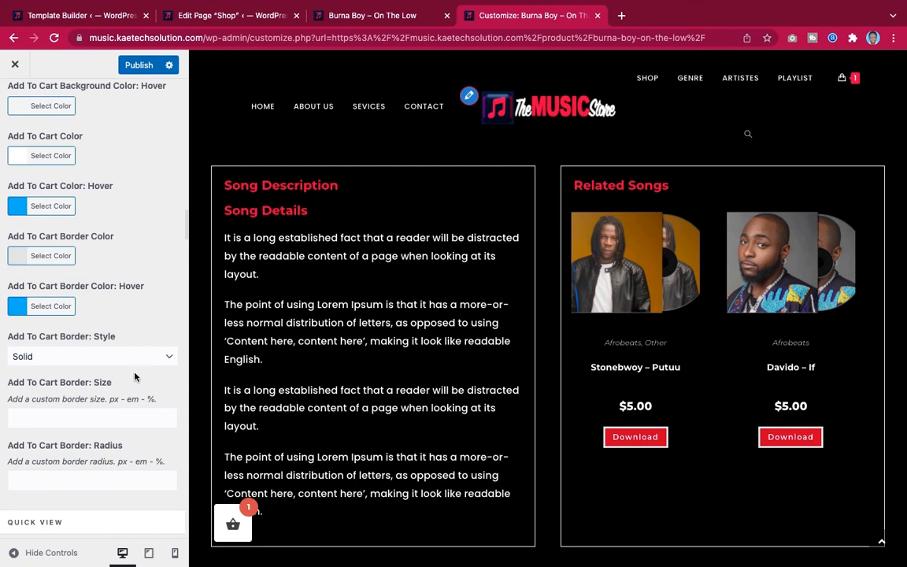
{"action": "left_click", "coordinate": [123, 361]}
{"action": "left_click", "coordinate": [122, 344]}
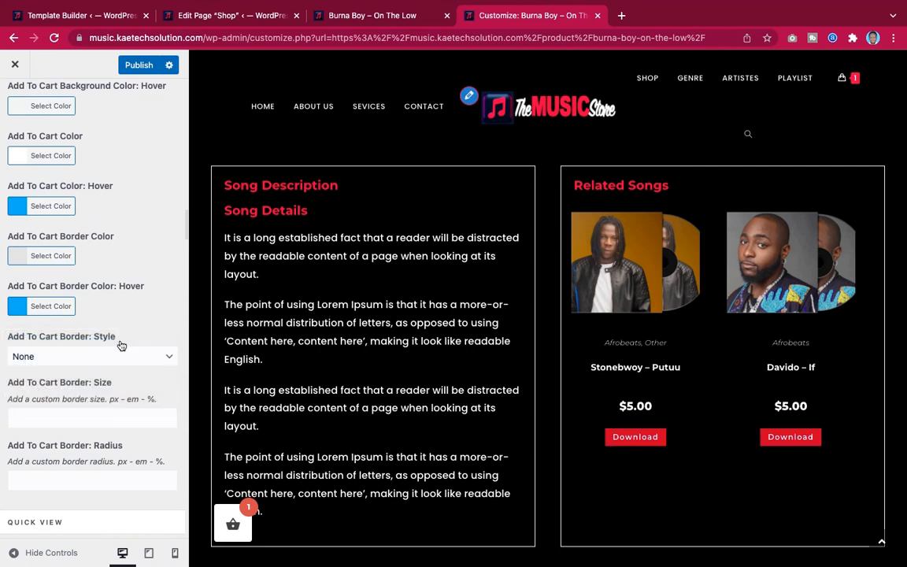
Set the Add To Cart border radius to 3em to round the Download buttons.
{"action": "scroll", "coordinate": [100, 382], "scroll_direction": "down", "scroll_amount": 2}
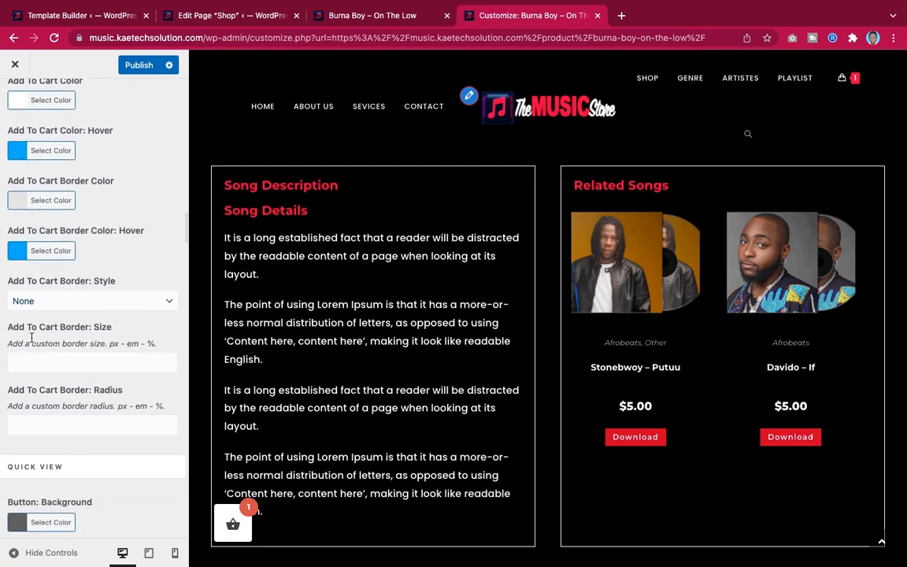
{"action": "left_click", "coordinate": [19, 425]}
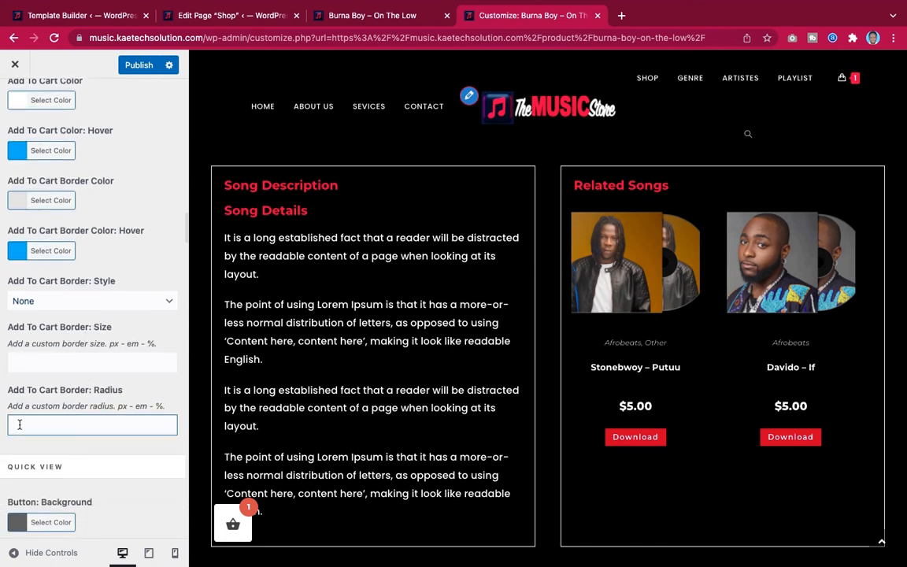
{"action": "type", "text": "2em"}
{"action": "key", "text": "BackSpace"}
{"action": "type", "text": "3"}
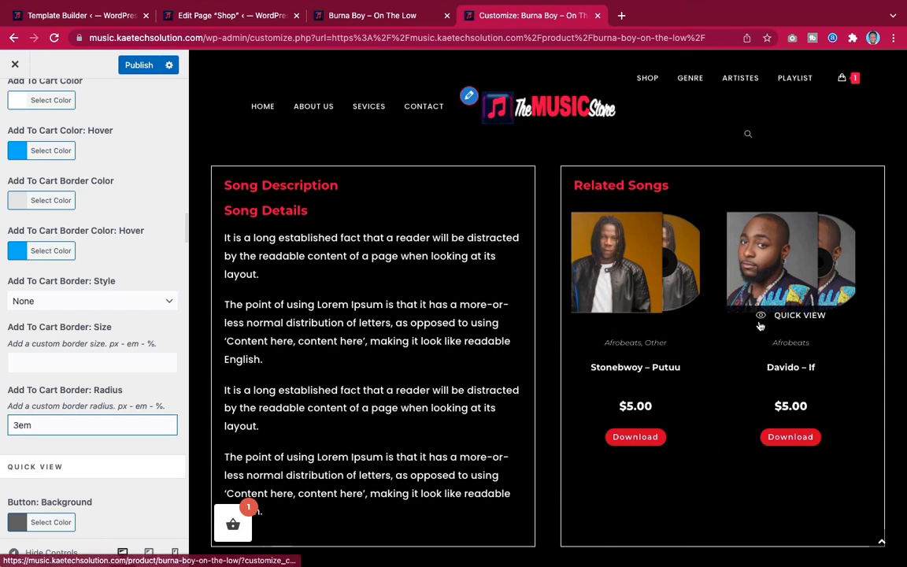
Review the whole product page in the preview and publish the customizer changes.
{"action": "scroll", "coordinate": [759, 377], "scroll_direction": "up", "scroll_amount": 4}
{"action": "scroll", "coordinate": [759, 324], "scroll_direction": "down", "scroll_amount": 7}
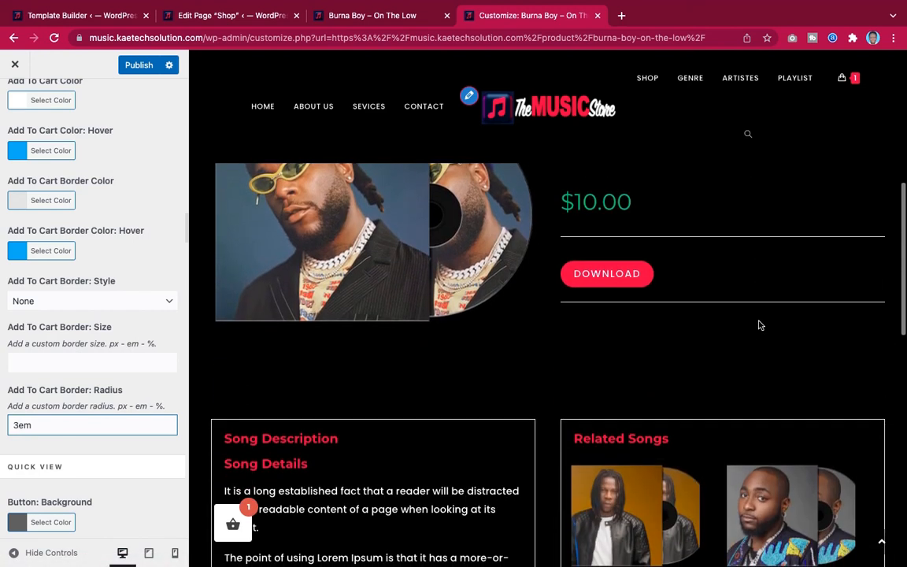
{"action": "scroll", "coordinate": [759, 325], "scroll_direction": "up", "scroll_amount": 8}
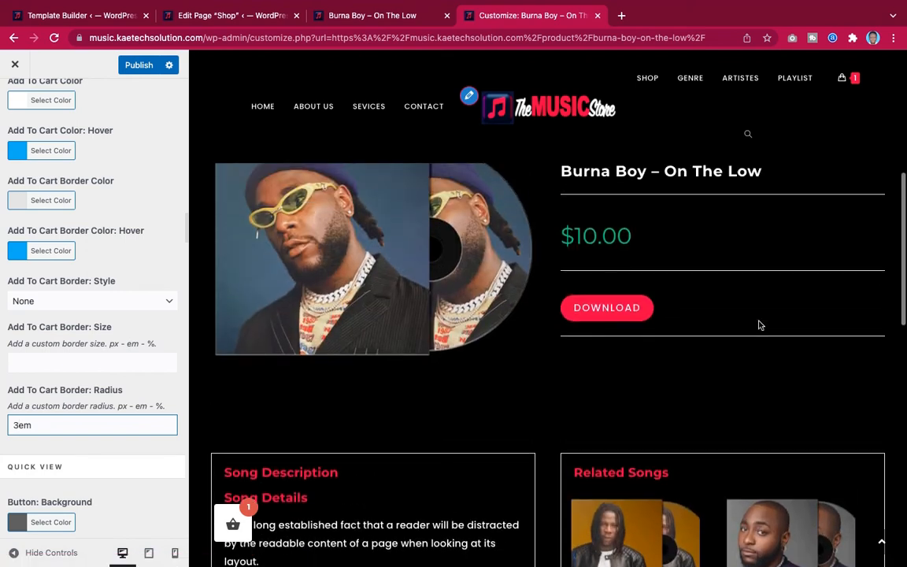
{"action": "scroll", "coordinate": [759, 324], "scroll_direction": "down", "scroll_amount": 5}
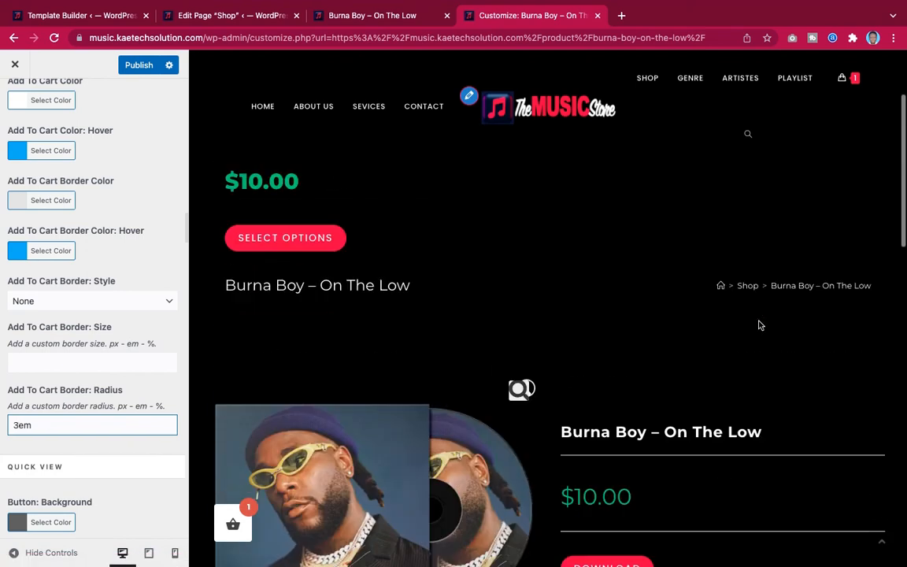
{"action": "scroll", "coordinate": [759, 324], "scroll_direction": "up", "scroll_amount": 4}
{"action": "scroll", "coordinate": [759, 324], "scroll_direction": "up", "scroll_amount": 3}
{"action": "scroll", "coordinate": [759, 324], "scroll_direction": "down", "scroll_amount": 4}
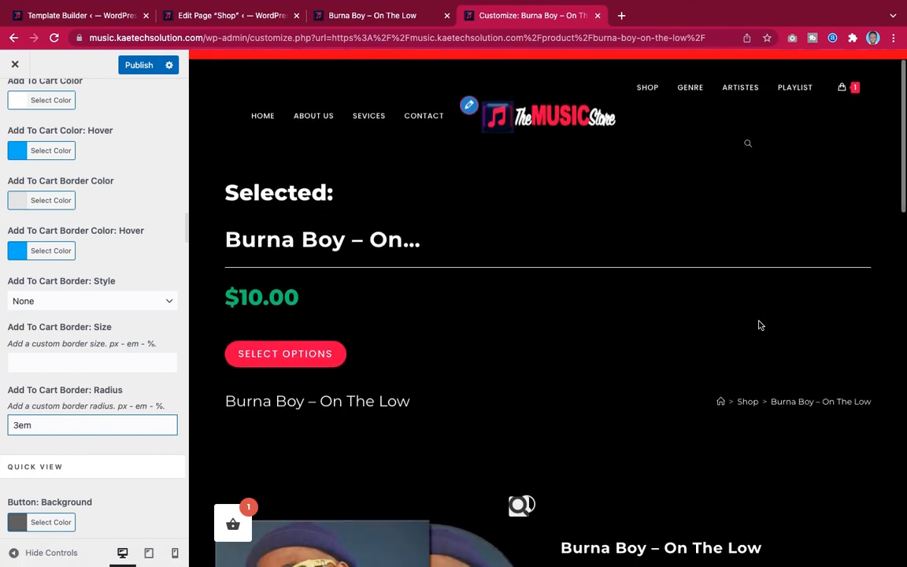
{"action": "left_click", "coordinate": [148, 65]}
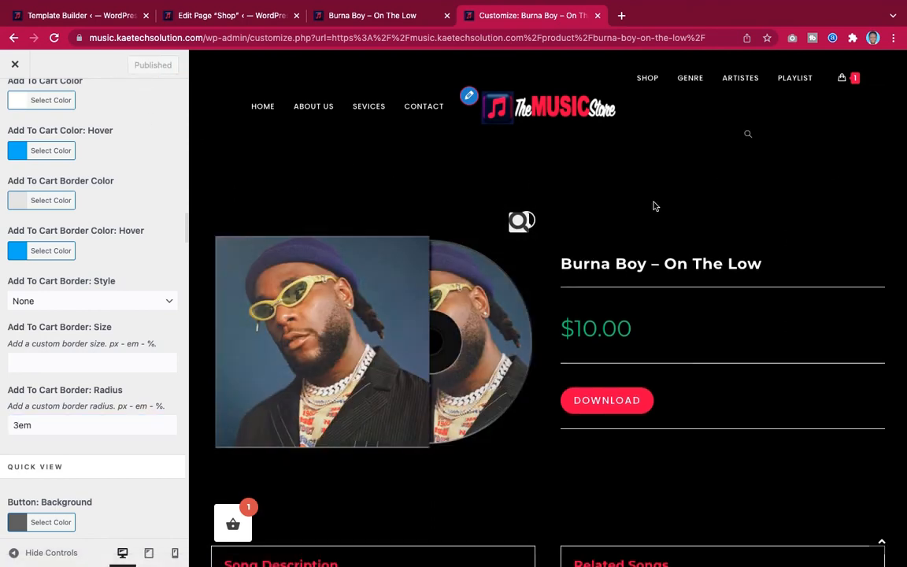
Purge all caches from the live Burna Boy – On The Low product page and review its related songs and reviews section.
{"action": "scroll", "coordinate": [653, 206], "scroll_direction": "up", "scroll_amount": 5}
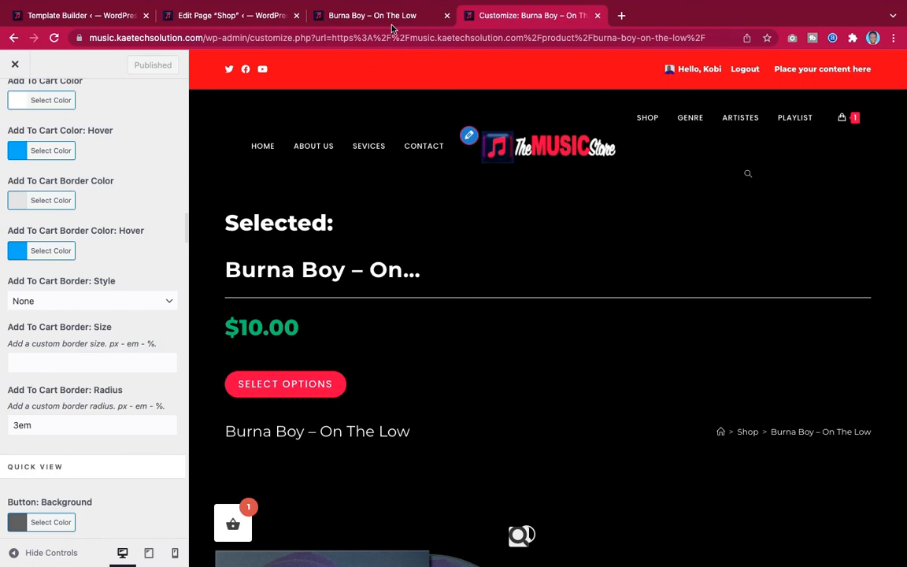
{"action": "left_click", "coordinate": [354, 14]}
{"action": "scroll", "coordinate": [470, 208], "scroll_direction": "up", "scroll_amount": 10}
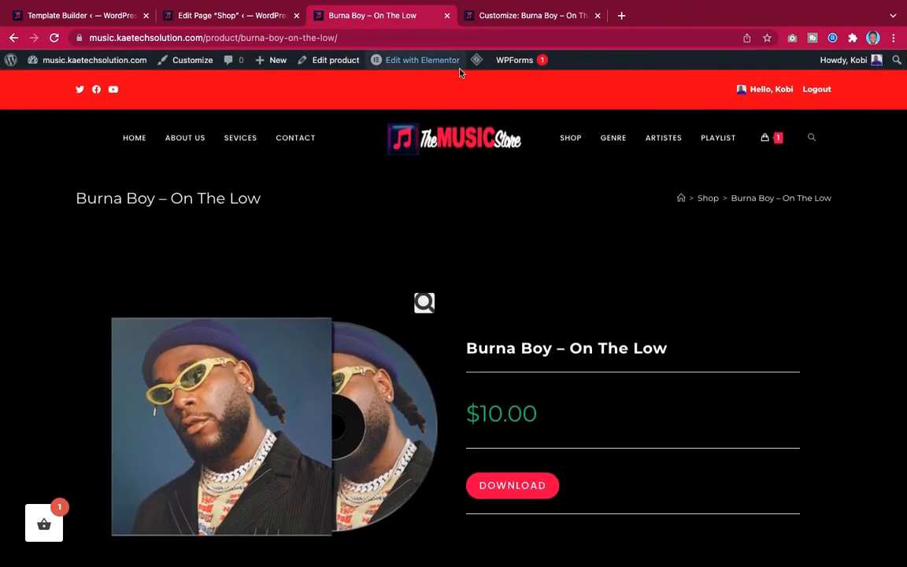
{"action": "mouse_move", "coordinate": [476, 61]}
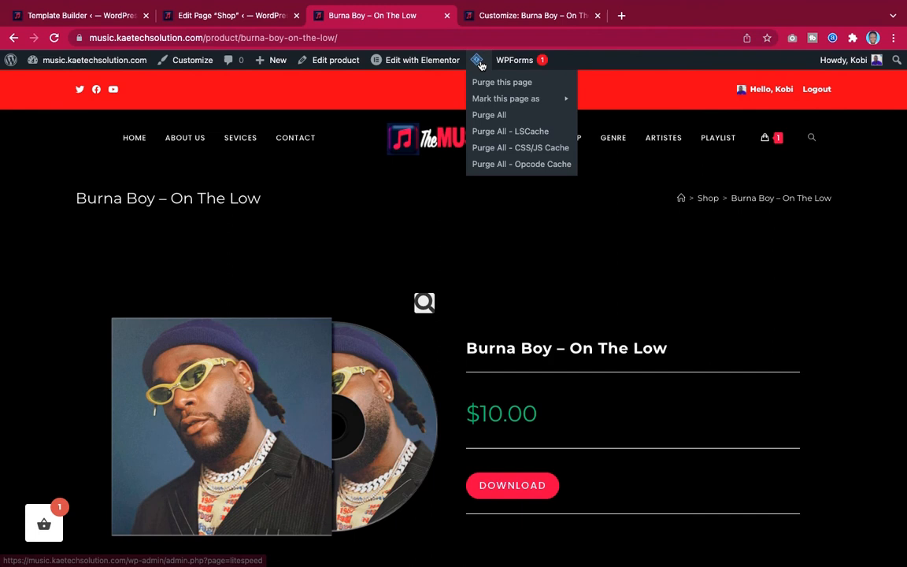
{"action": "left_click", "coordinate": [486, 116]}
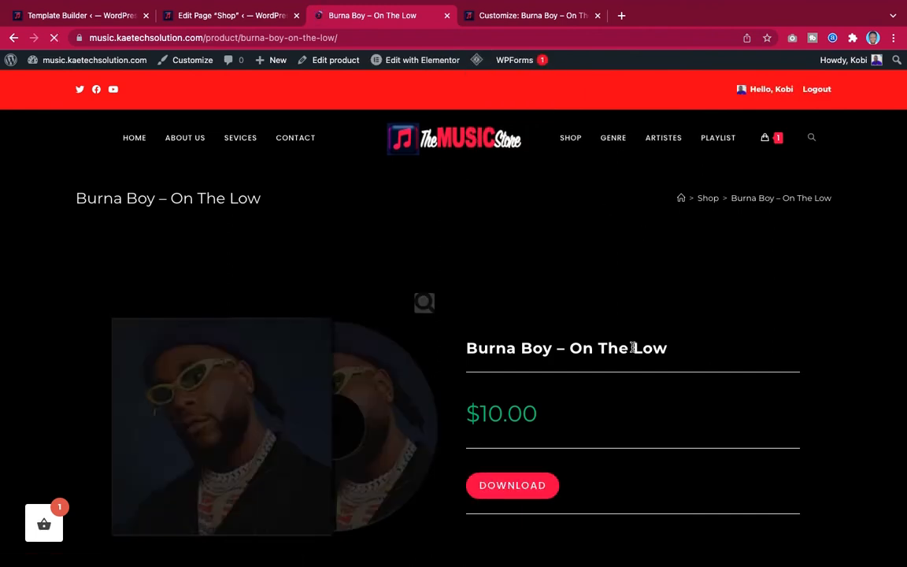
{"action": "scroll", "coordinate": [632, 348], "scroll_direction": "down", "scroll_amount": 10}
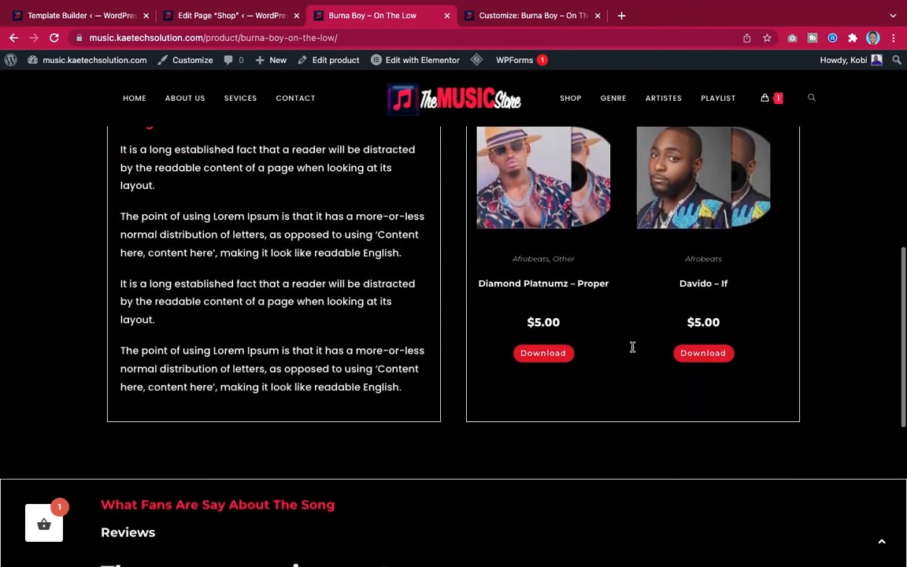
{"action": "scroll", "coordinate": [633, 347], "scroll_direction": "down", "scroll_amount": 3}
{"action": "scroll", "coordinate": [633, 348], "scroll_direction": "up", "scroll_amount": 2}
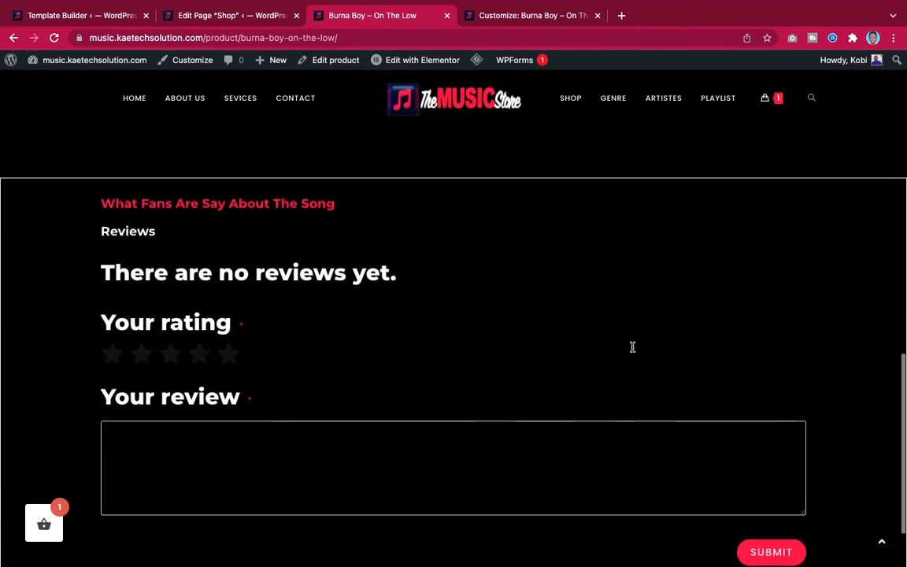
{"action": "scroll", "coordinate": [633, 347], "scroll_direction": "up", "scroll_amount": 10}
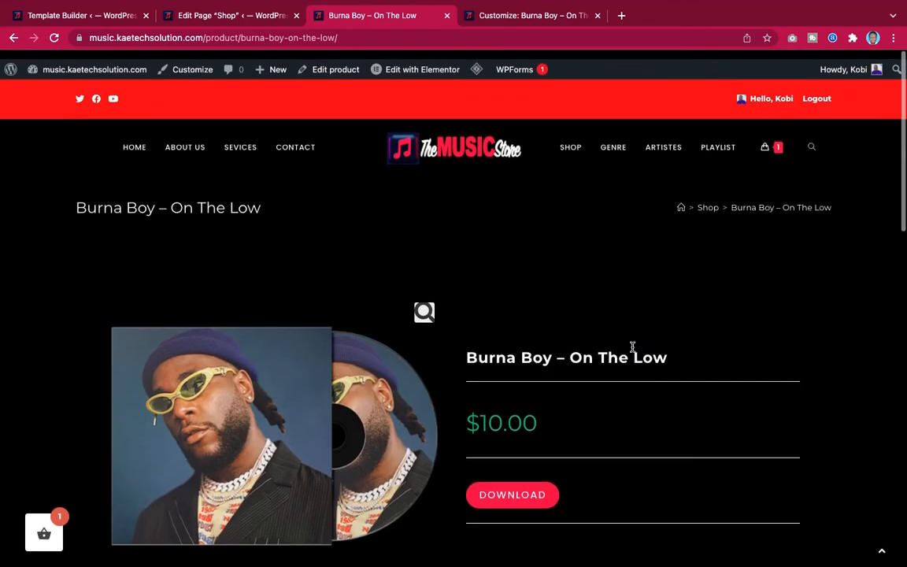
{"action": "scroll", "coordinate": [632, 350], "scroll_direction": "down", "scroll_amount": 8}
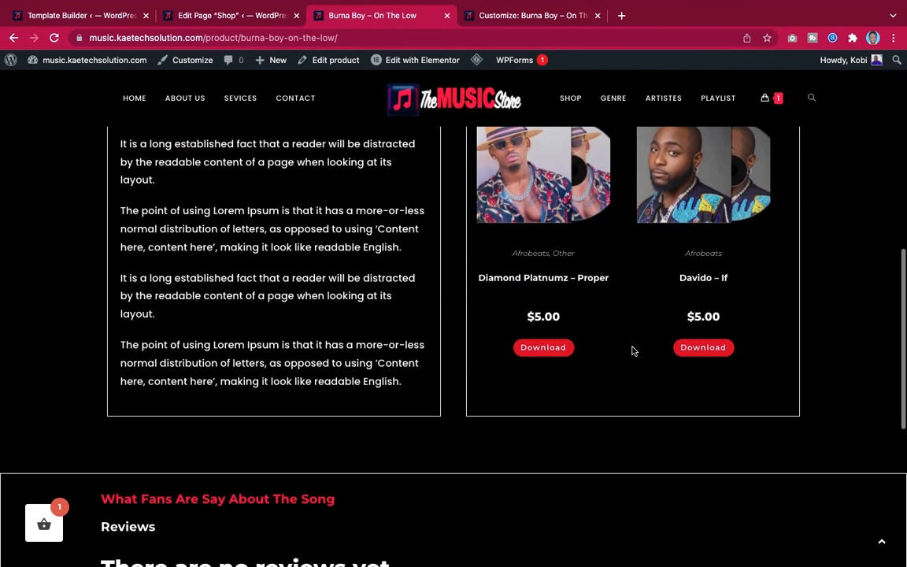
{"action": "scroll", "coordinate": [632, 350], "scroll_direction": "up", "scroll_amount": 8}
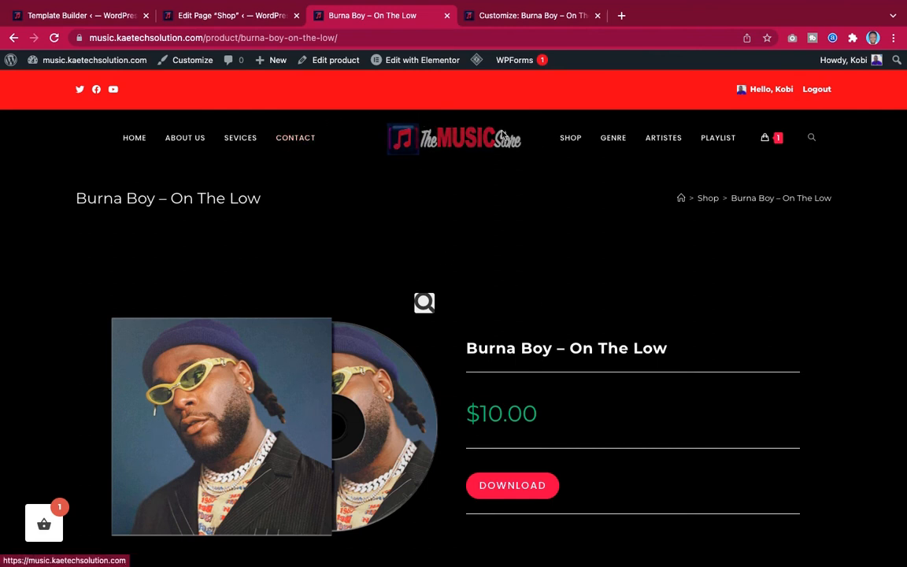
Open the live Shop page and examine its search banner, song grid, prices and Download buttons.
{"action": "left_click", "coordinate": [570, 140]}
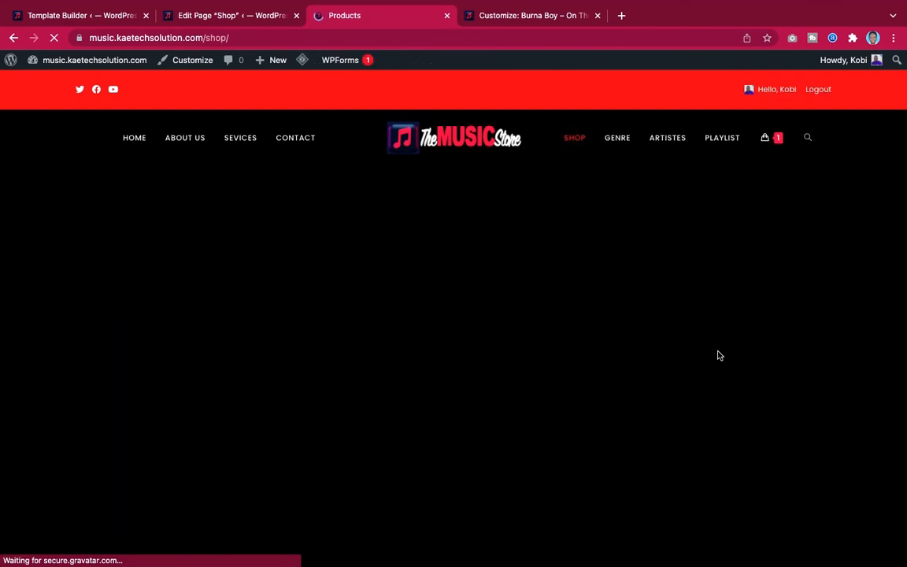
{"action": "scroll", "coordinate": [718, 356], "scroll_direction": "down", "scroll_amount": 5}
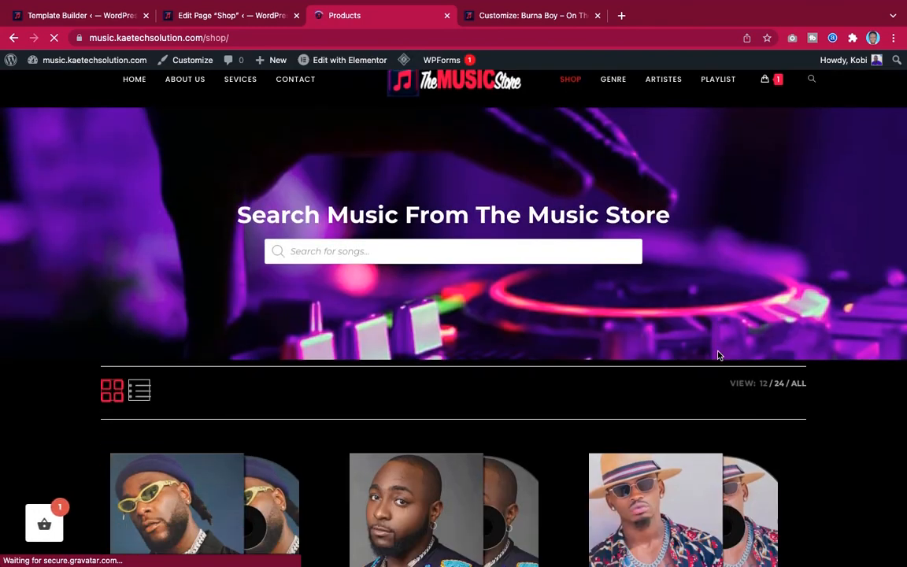
{"action": "scroll", "coordinate": [718, 356], "scroll_direction": "down", "scroll_amount": 7}
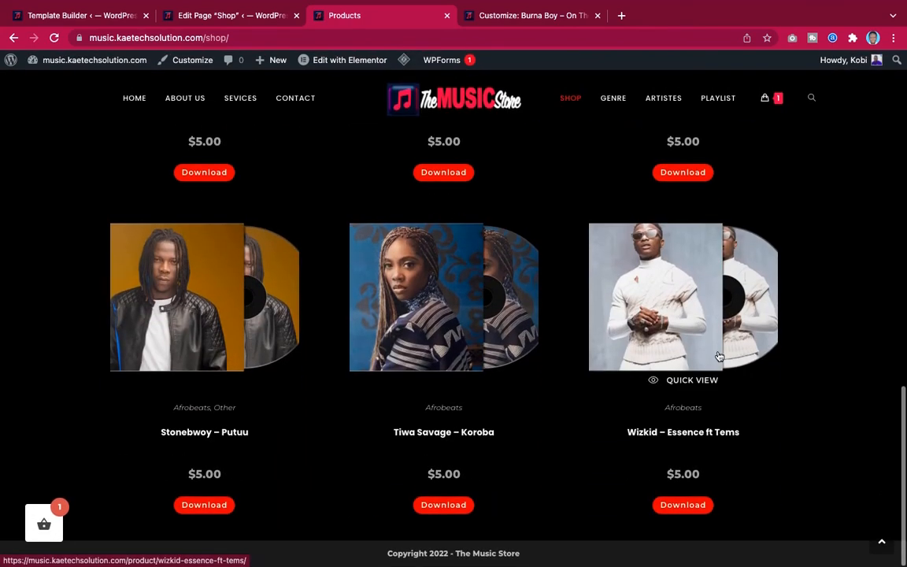
{"action": "scroll", "coordinate": [718, 356], "scroll_direction": "up", "scroll_amount": 2}
{"action": "scroll", "coordinate": [718, 356], "scroll_direction": "up", "scroll_amount": 10}
{"action": "scroll", "coordinate": [718, 356], "scroll_direction": "down", "scroll_amount": 12}
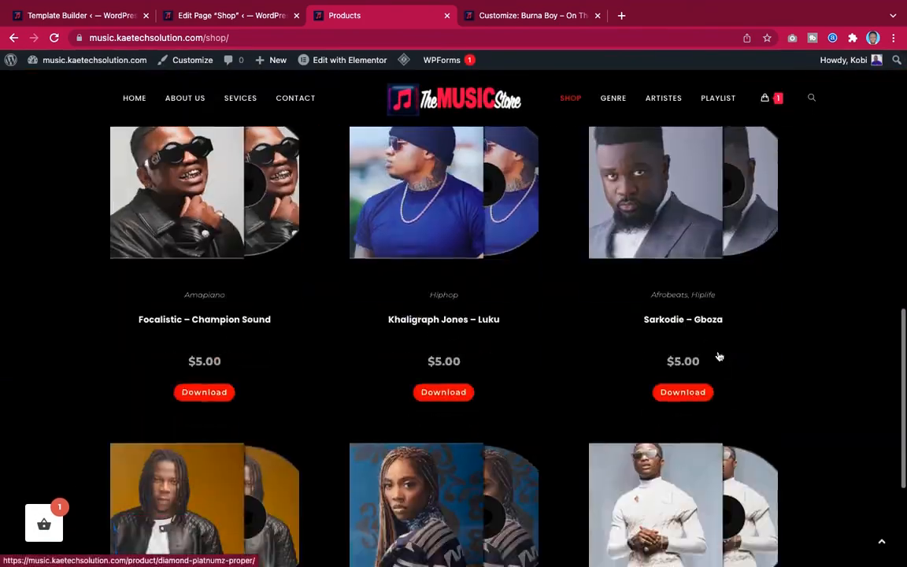
{"action": "scroll", "coordinate": [718, 356], "scroll_direction": "up", "scroll_amount": 4}
{"action": "scroll", "coordinate": [718, 356], "scroll_direction": "down", "scroll_amount": 2}
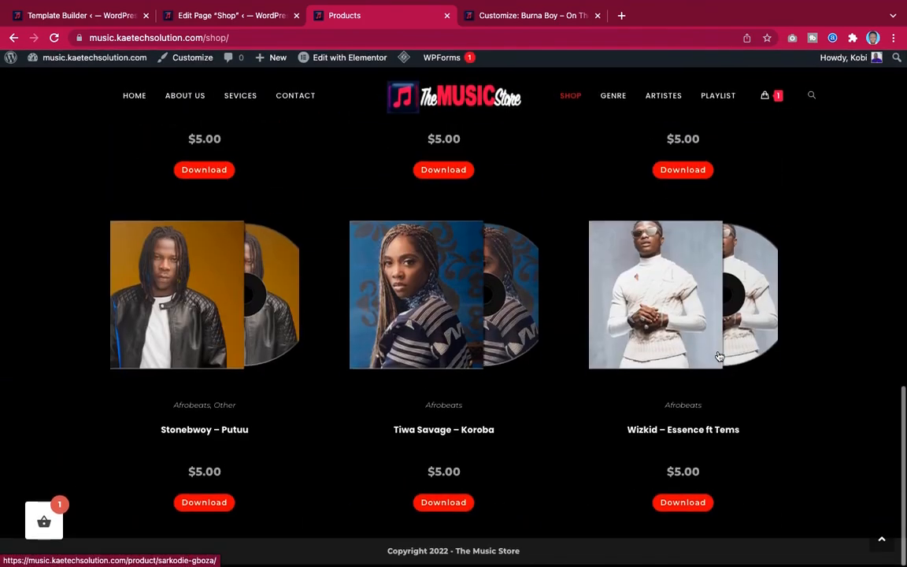
{"action": "scroll", "coordinate": [718, 356], "scroll_direction": "up", "scroll_amount": 4}
{"action": "scroll", "coordinate": [719, 356], "scroll_direction": "up", "scroll_amount": 6}
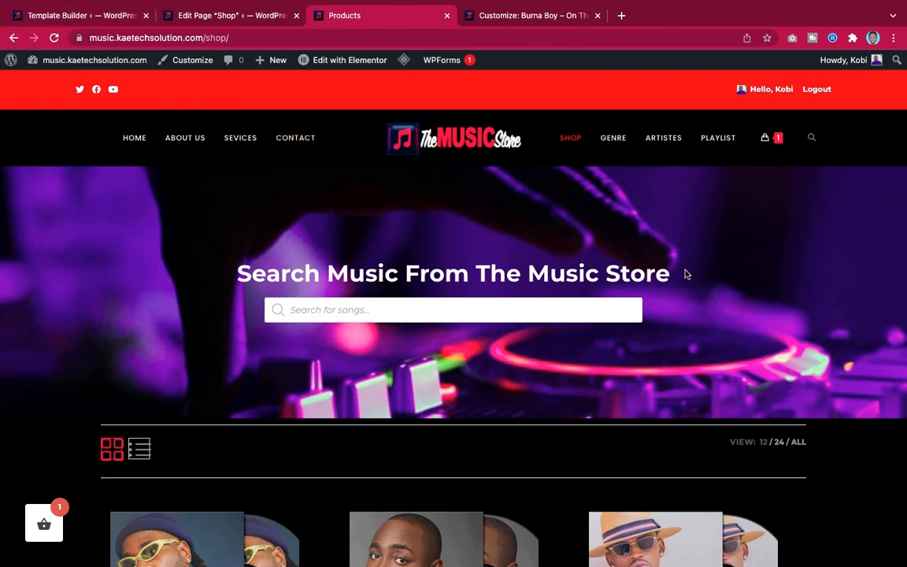
{"action": "scroll", "coordinate": [668, 339], "scroll_direction": "down", "scroll_amount": 7}
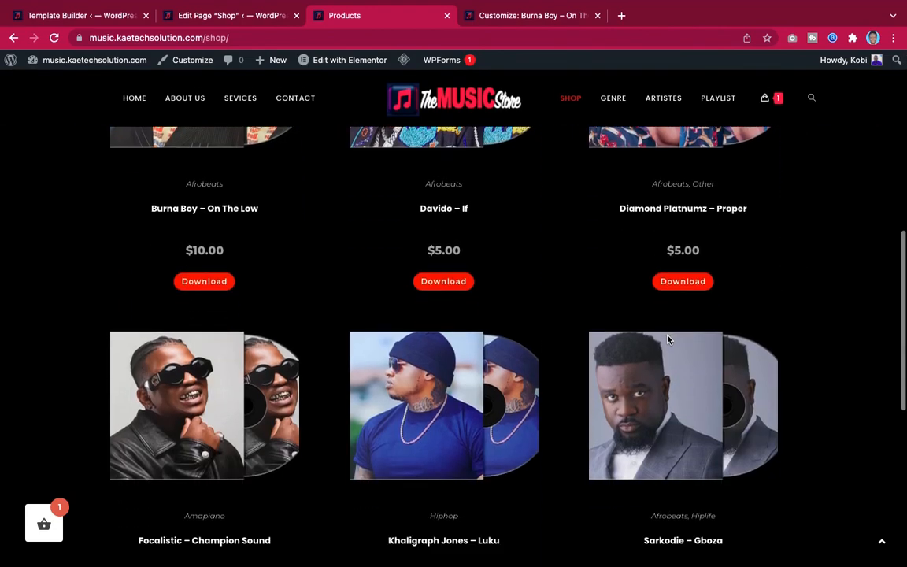
{"action": "scroll", "coordinate": [668, 341], "scroll_direction": "up", "scroll_amount": 5}
{"action": "scroll", "coordinate": [669, 340], "scroll_direction": "up", "scroll_amount": 3}
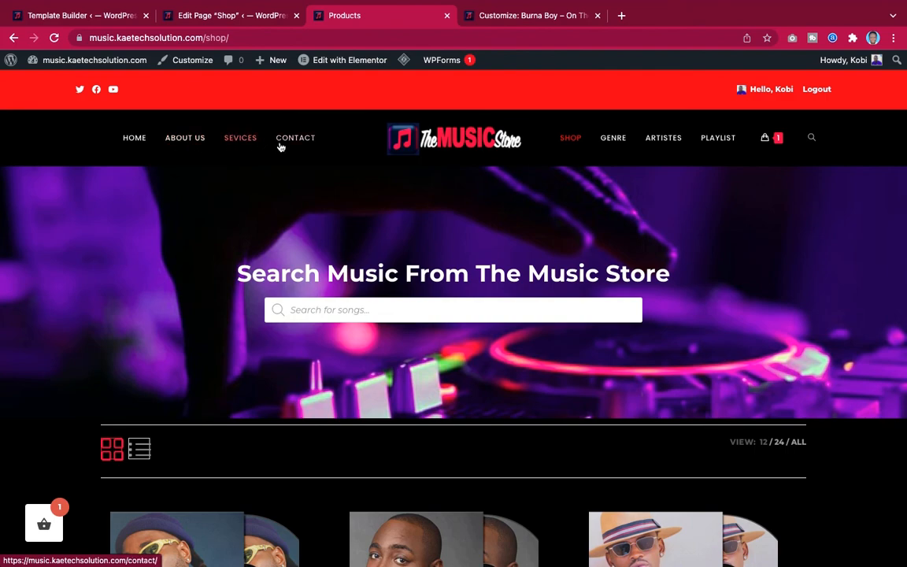
{"action": "scroll", "coordinate": [420, 244], "scroll_direction": "down", "scroll_amount": 4}
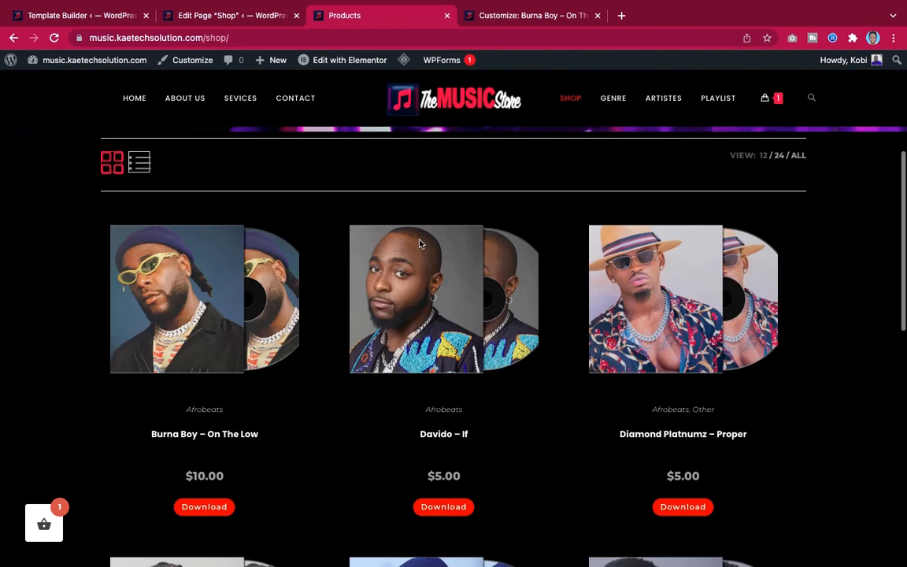
{"action": "scroll", "coordinate": [248, 297], "scroll_direction": "down", "scroll_amount": 2}
{"action": "scroll", "coordinate": [306, 239], "scroll_direction": "up", "scroll_amount": 5}
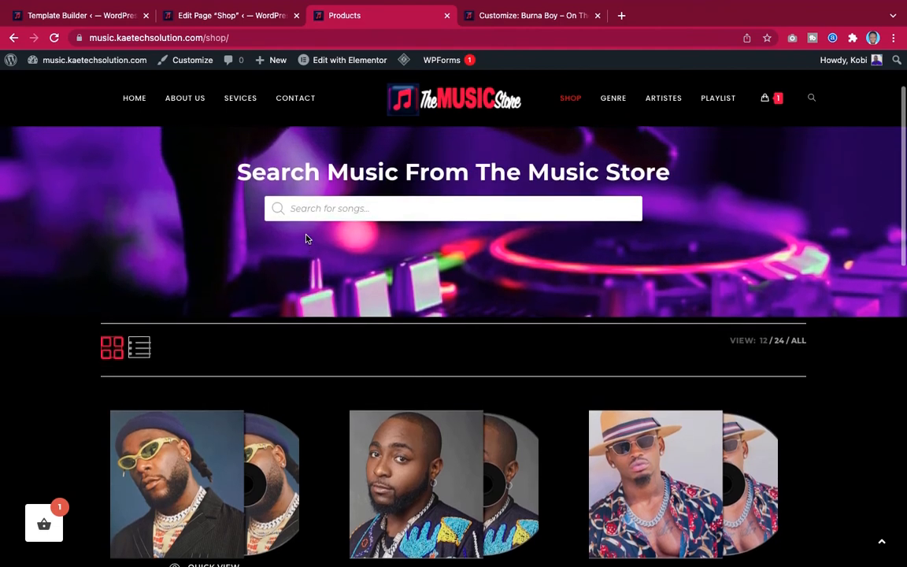
{"action": "scroll", "coordinate": [307, 239], "scroll_direction": "up", "scroll_amount": 2}
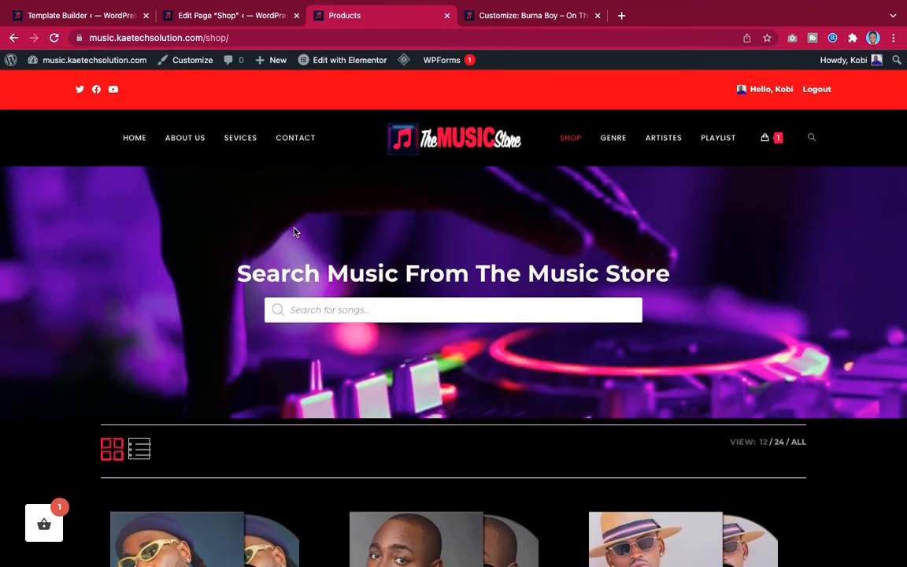
Open the site's empty About Us page for editing in Elementor.
{"action": "left_click", "coordinate": [187, 139]}
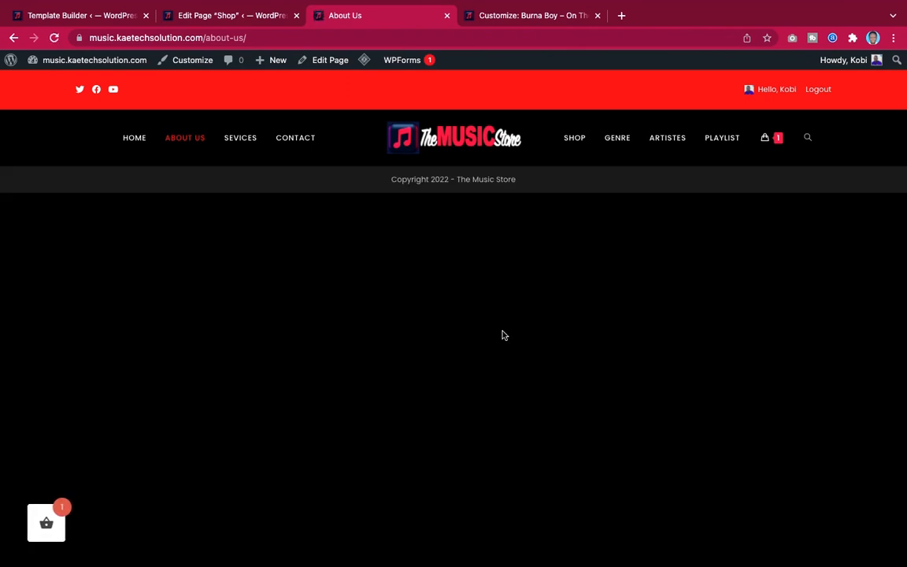
{"action": "left_click", "coordinate": [327, 62]}
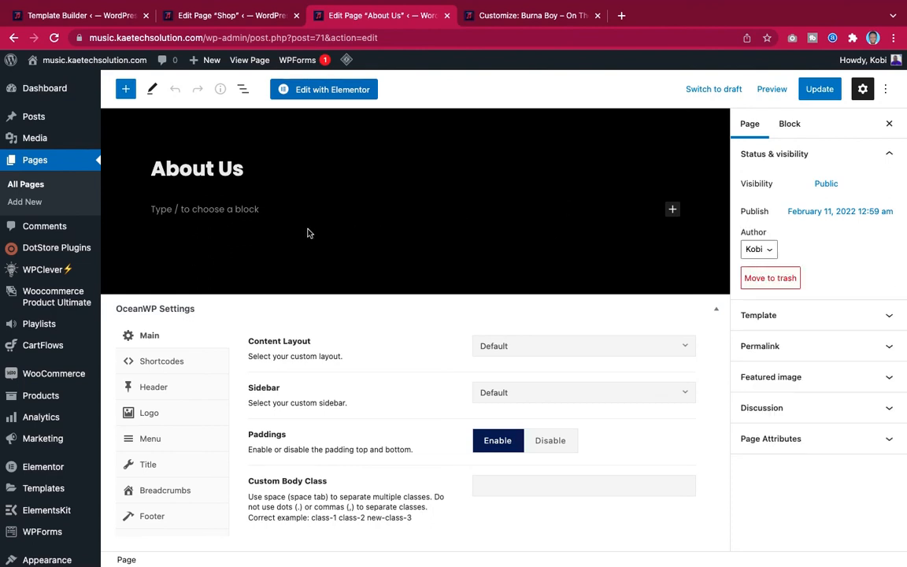
{"action": "left_click", "coordinate": [336, 91]}
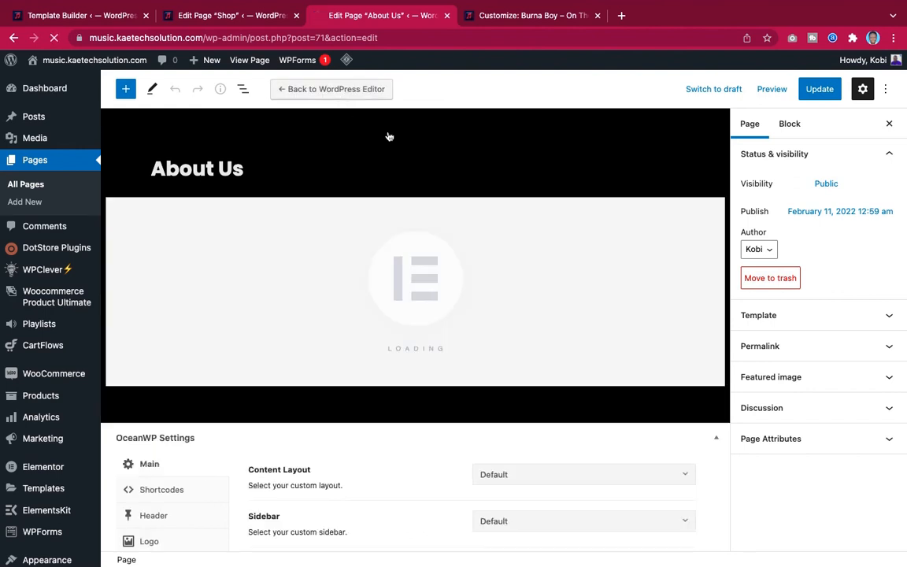
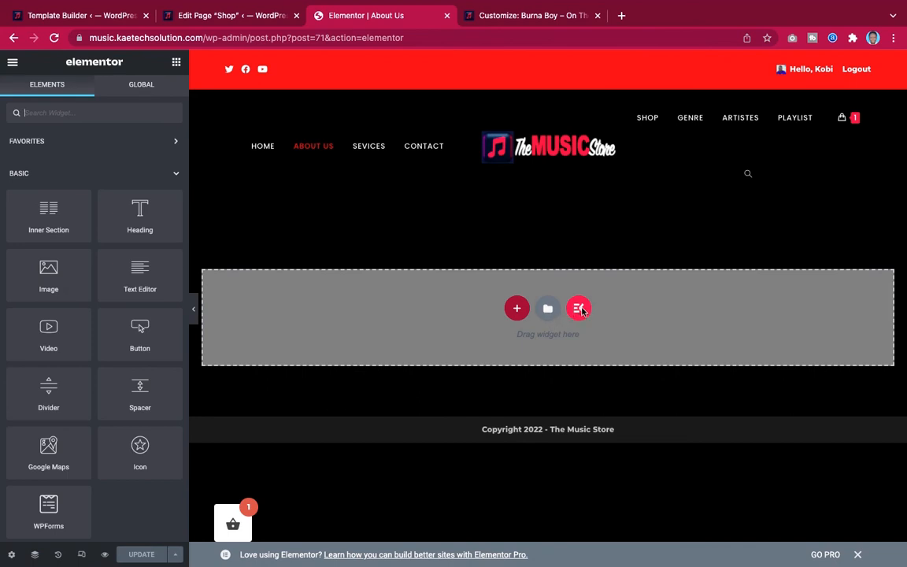
Search the ElementsKit page templates for "about".
{"action": "left_click", "coordinate": [580, 309]}
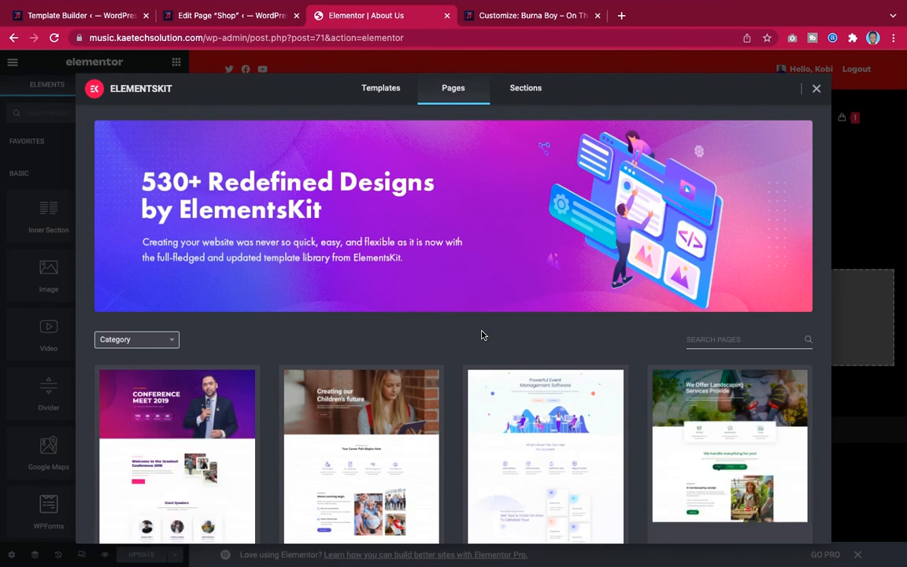
{"action": "scroll", "coordinate": [482, 336], "scroll_direction": "down", "scroll_amount": 3}
{"action": "left_click", "coordinate": [165, 214]}
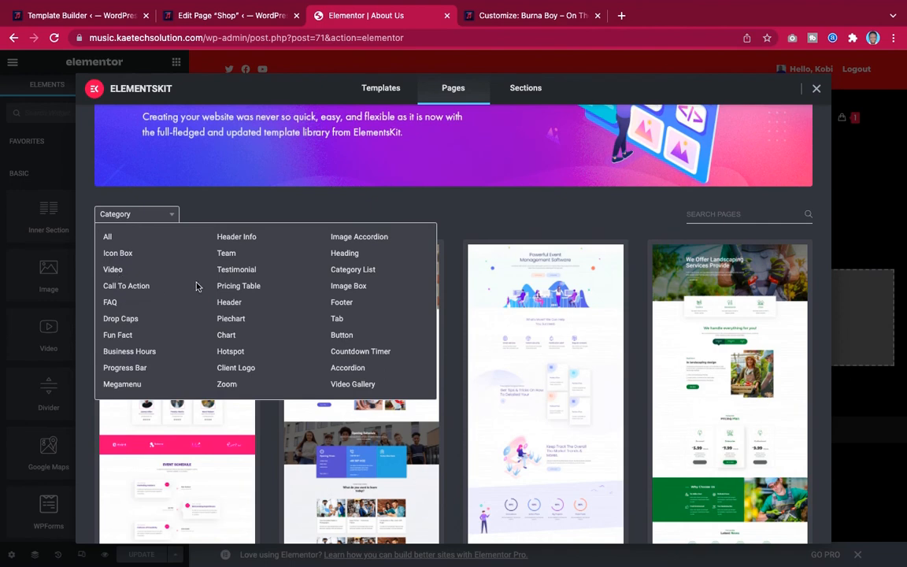
{"action": "left_click", "coordinate": [724, 214]}
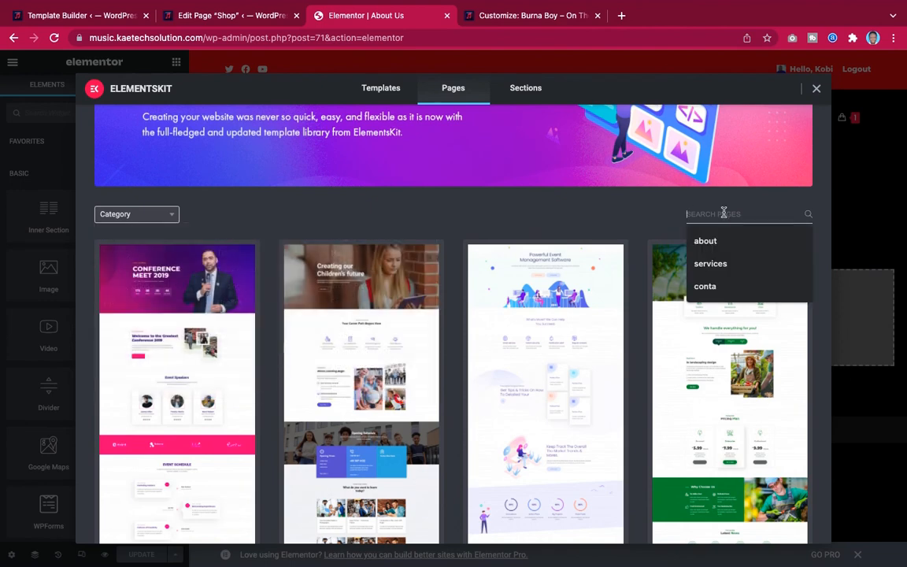
{"action": "left_click", "coordinate": [713, 240]}
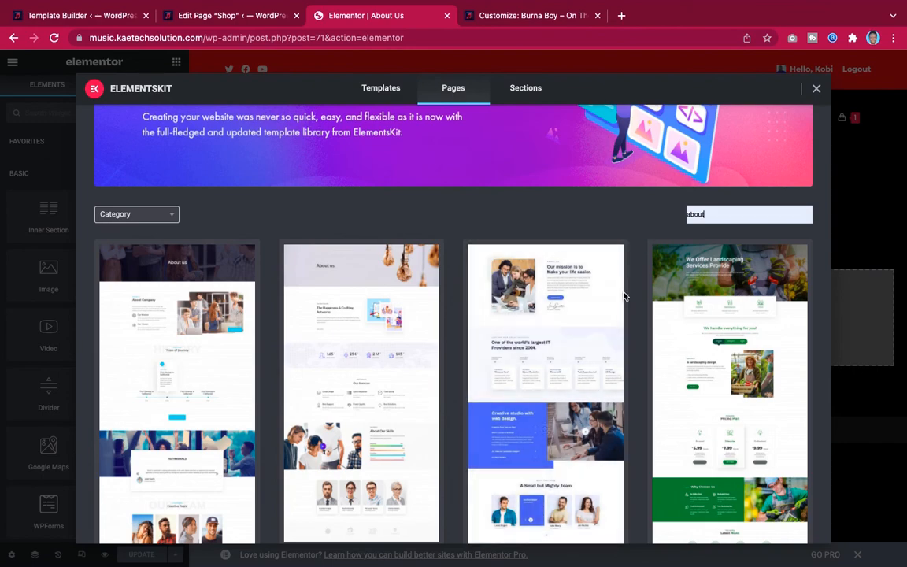
Examine the About page templates and which ones can be inserted for free, and close the template library.
{"action": "scroll", "coordinate": [635, 333], "scroll_direction": "down", "scroll_amount": 3}
{"action": "scroll", "coordinate": [635, 335], "scroll_direction": "down", "scroll_amount": 2}
{"action": "scroll", "coordinate": [635, 335], "scroll_direction": "up", "scroll_amount": 2}
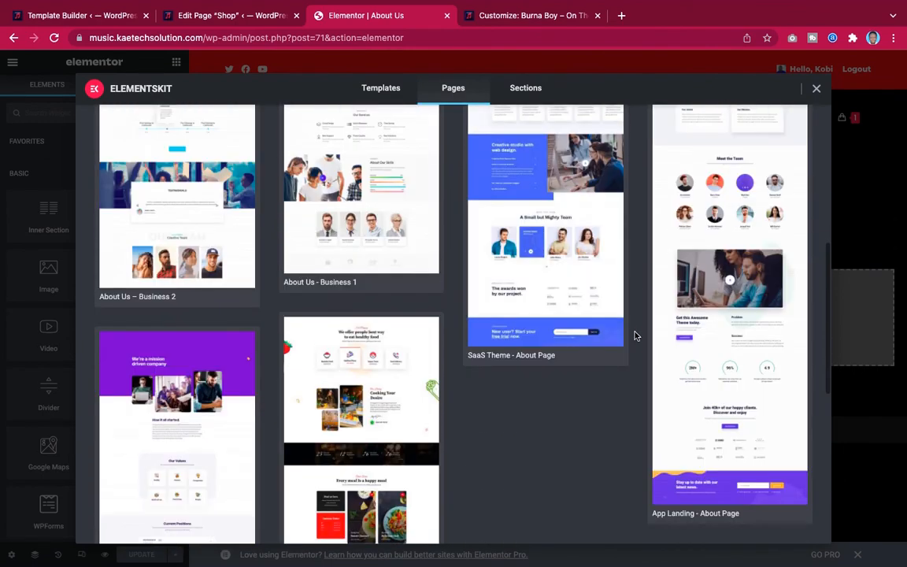
{"action": "mouse_move", "coordinate": [712, 319]}
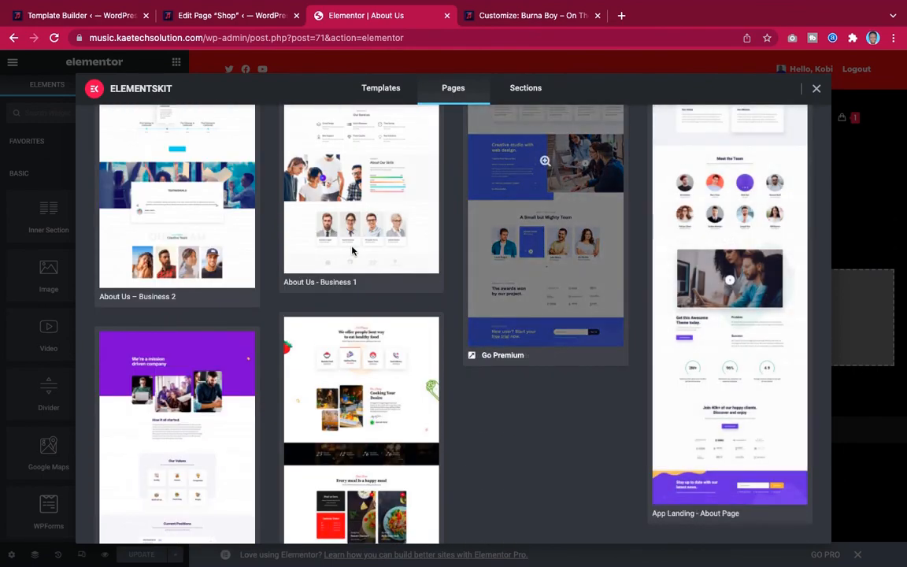
{"action": "mouse_move", "coordinate": [246, 286]}
{"action": "scroll", "coordinate": [453, 285], "scroll_direction": "up", "scroll_amount": 3}
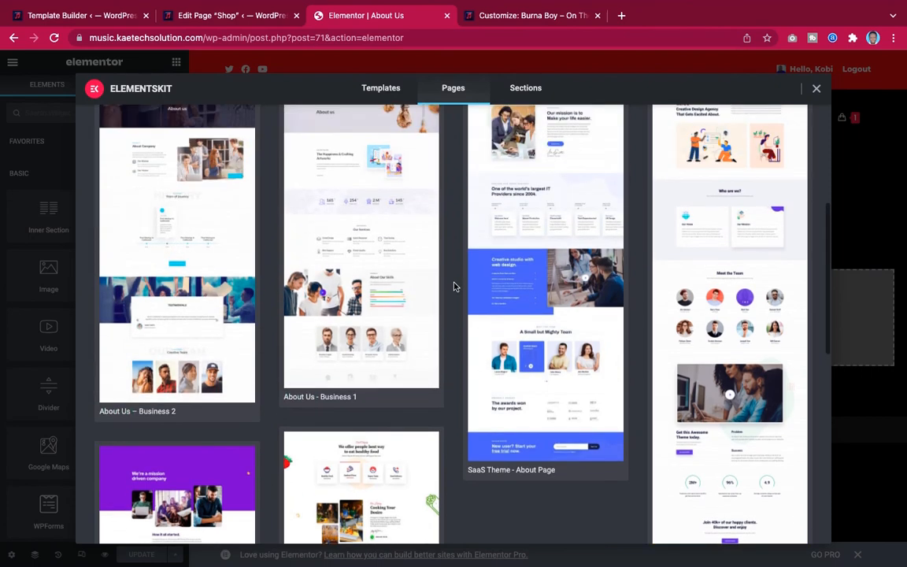
{"action": "scroll", "coordinate": [453, 285], "scroll_direction": "down", "scroll_amount": 2}
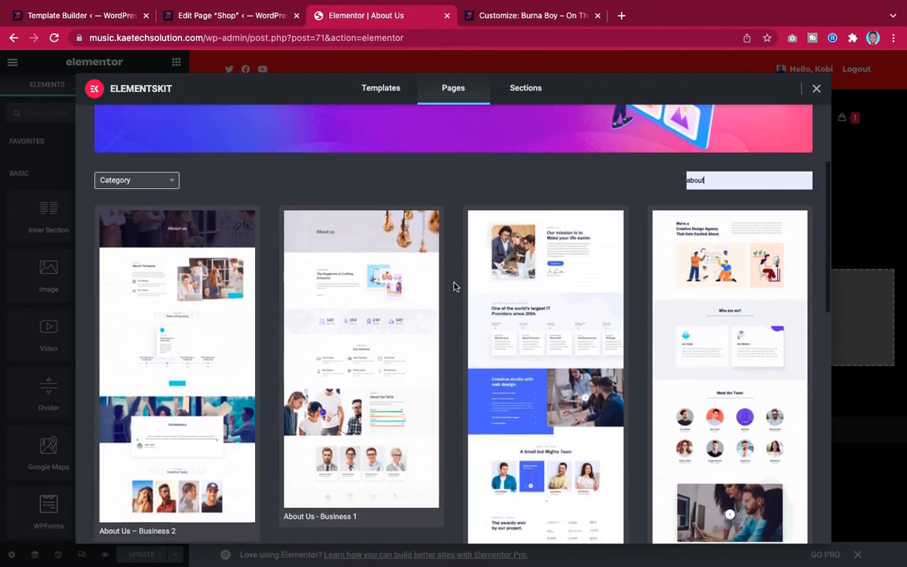
{"action": "mouse_move", "coordinate": [173, 319]}
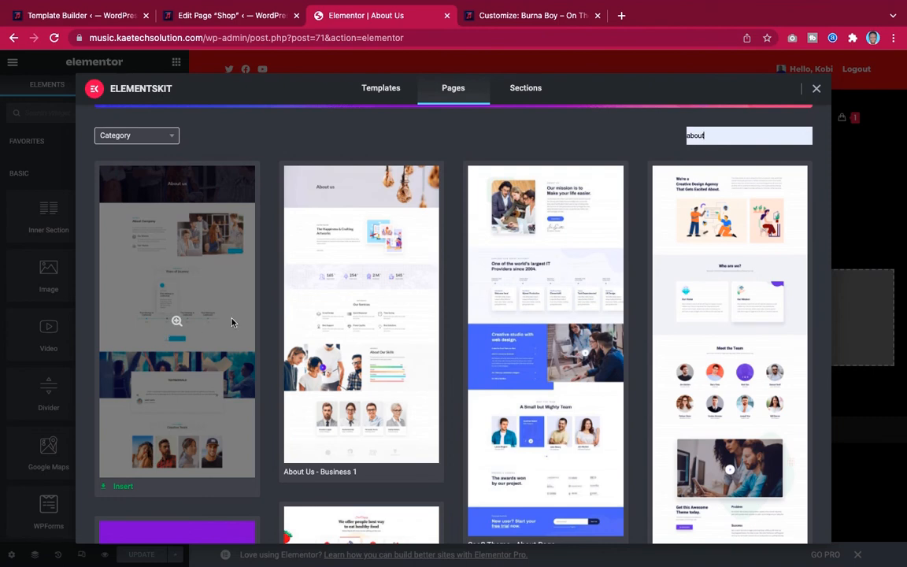
{"action": "scroll", "coordinate": [367, 299], "scroll_direction": "up", "scroll_amount": 3}
{"action": "scroll", "coordinate": [364, 274], "scroll_direction": "up", "scroll_amount": 2}
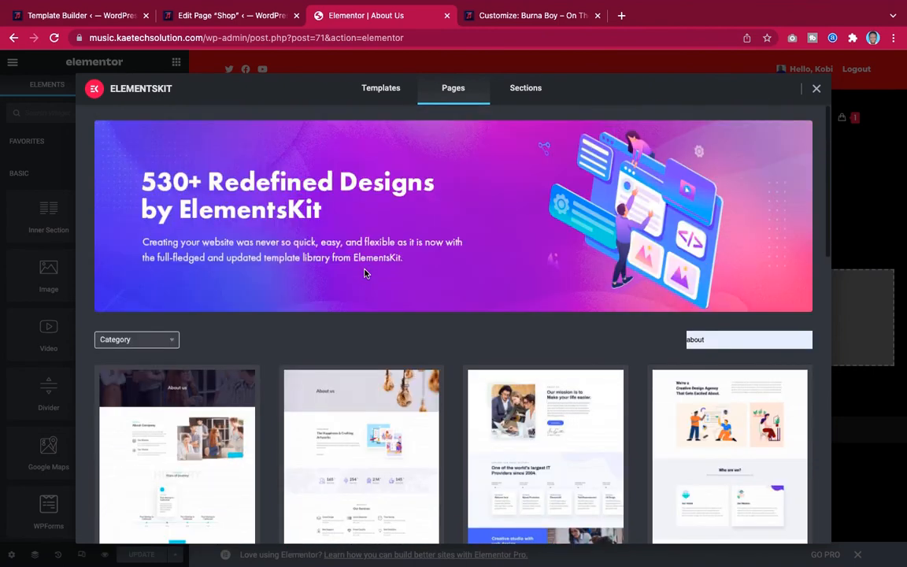
{"action": "left_click", "coordinate": [817, 88]}
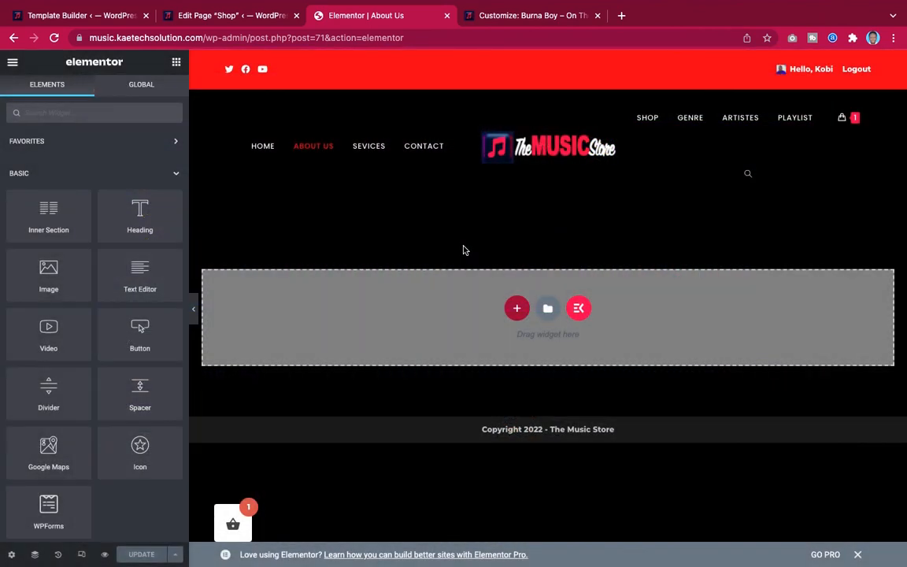
Add a two-column section to the About Us page and set its top and bottom margins to 70 px.
{"action": "left_click", "coordinate": [517, 308]}
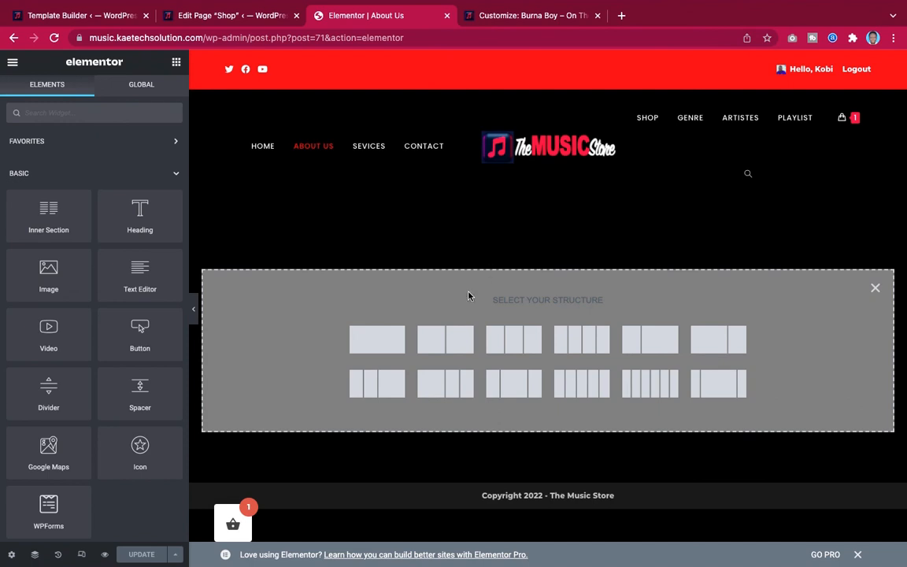
{"action": "left_click", "coordinate": [446, 340]}
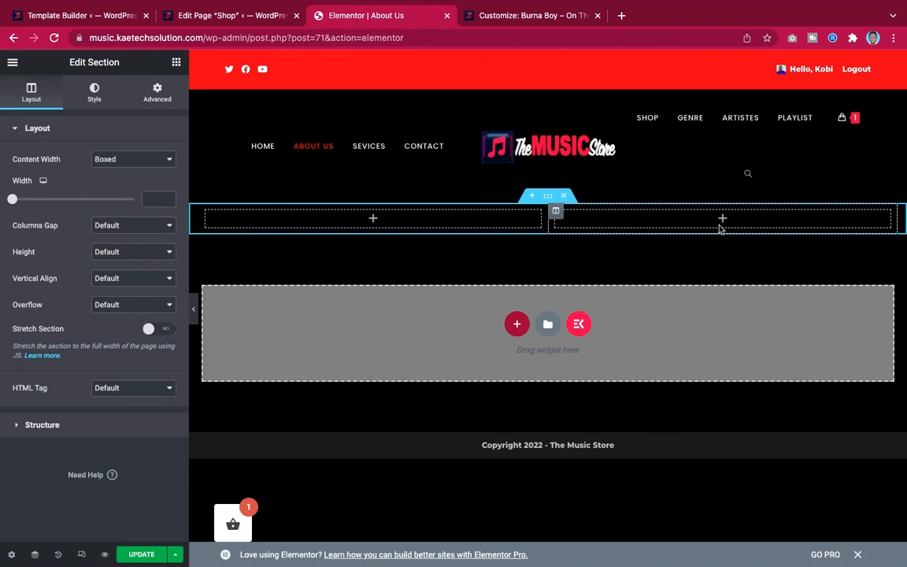
{"action": "left_click", "coordinate": [383, 223]}
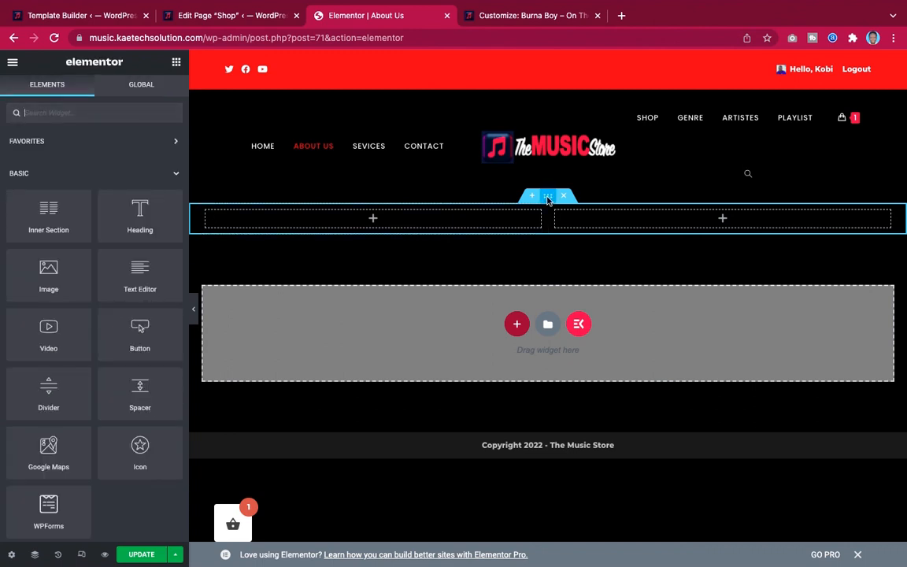
{"action": "left_click", "coordinate": [548, 197]}
{"action": "left_click", "coordinate": [157, 89]}
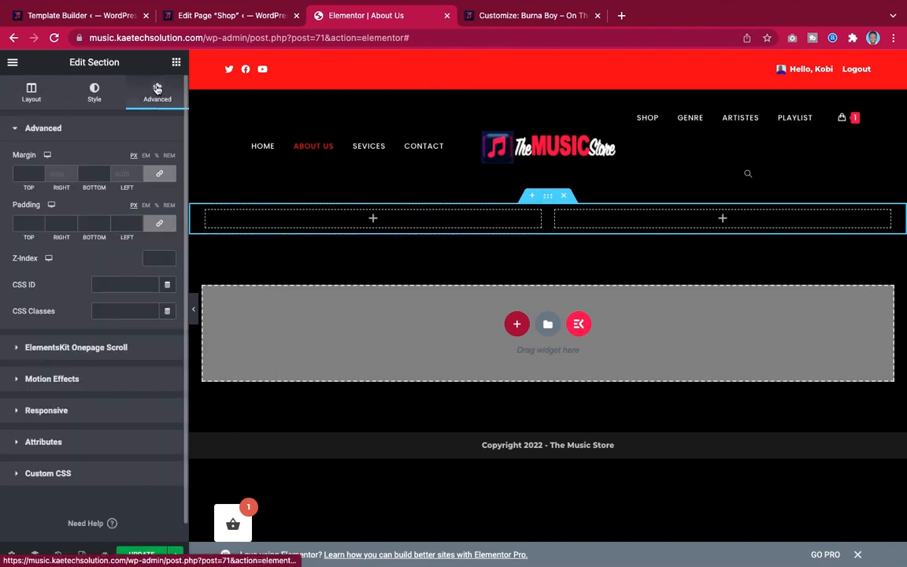
{"action": "left_click", "coordinate": [24, 174]}
{"action": "type", "text": "70"}
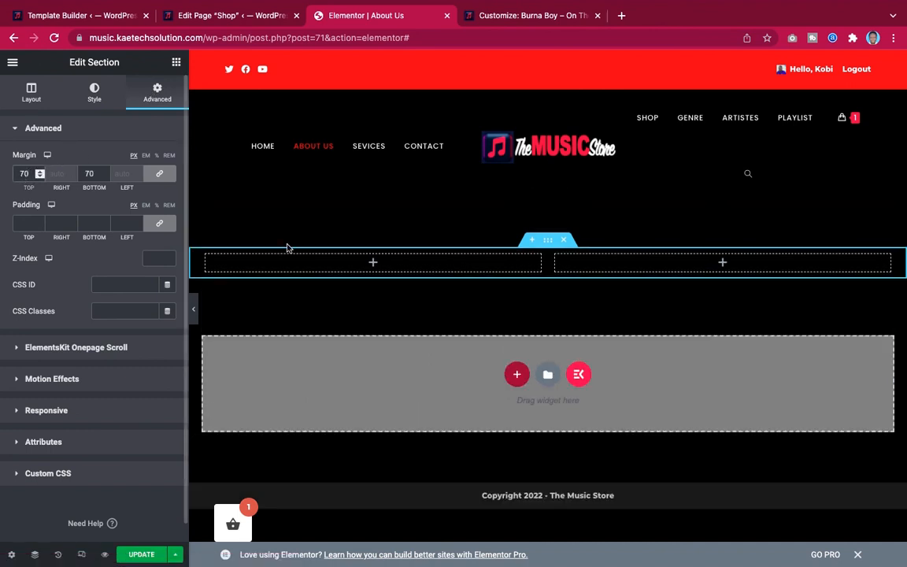
Add an Image widget to the section's left column and fill it with square-logo.png from the media library, searching for "logo".
{"action": "left_click", "coordinate": [382, 266]}
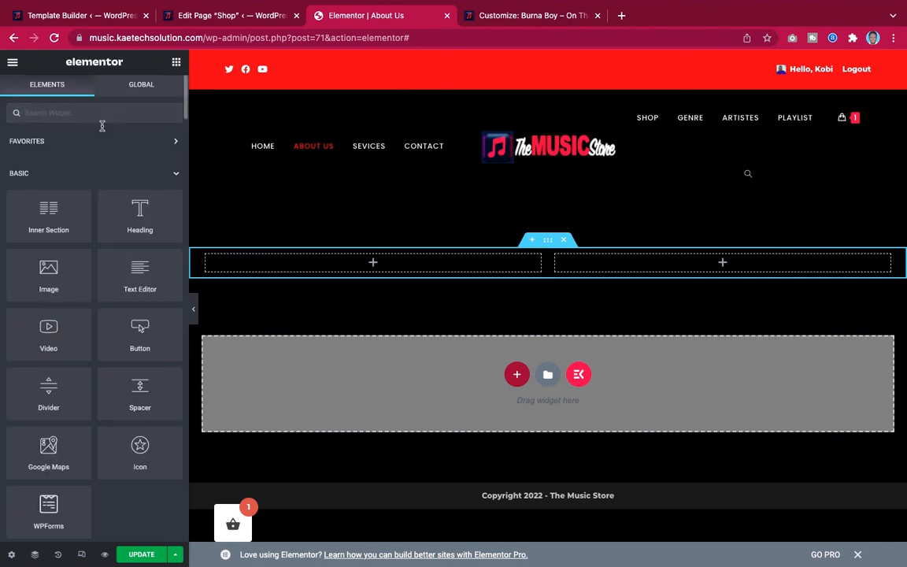
{"action": "left_click_drag", "start_coordinate": [47, 268], "coordinate": [373, 265]}
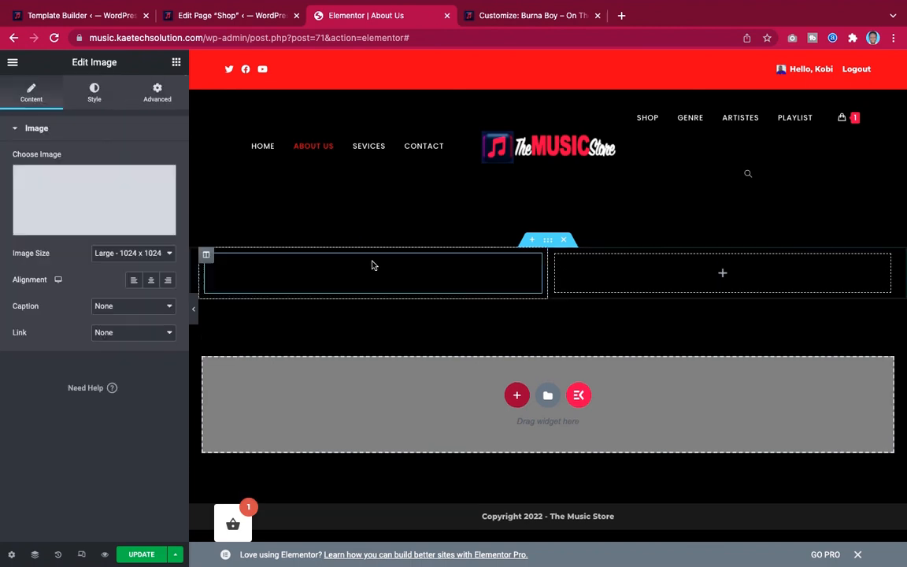
{"action": "left_click", "coordinate": [92, 191]}
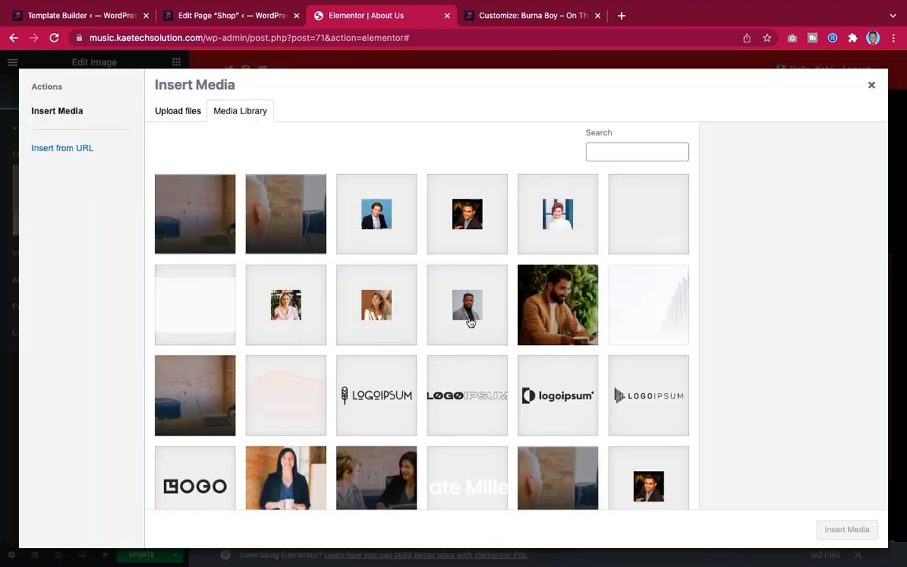
{"action": "scroll", "coordinate": [453, 385], "scroll_direction": "down", "scroll_amount": 15}
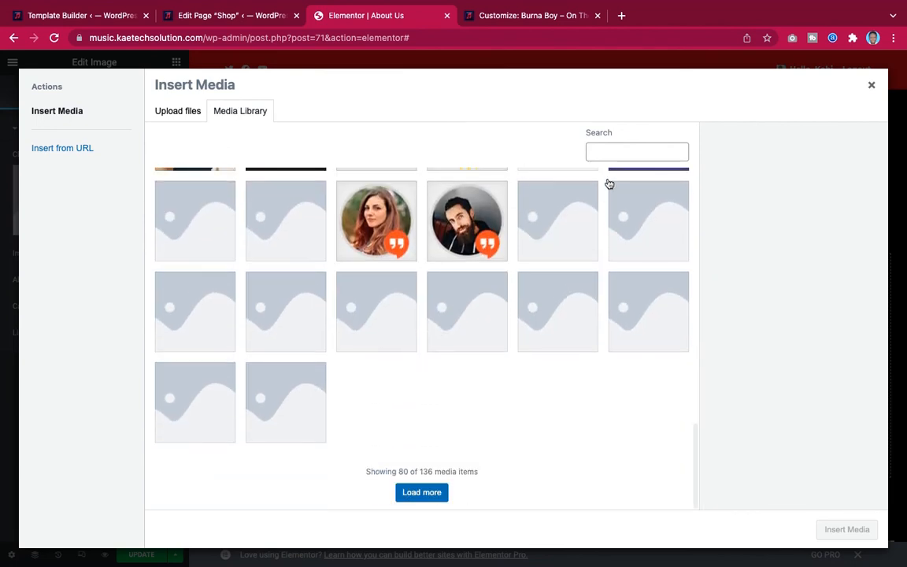
{"action": "left_click", "coordinate": [618, 151]}
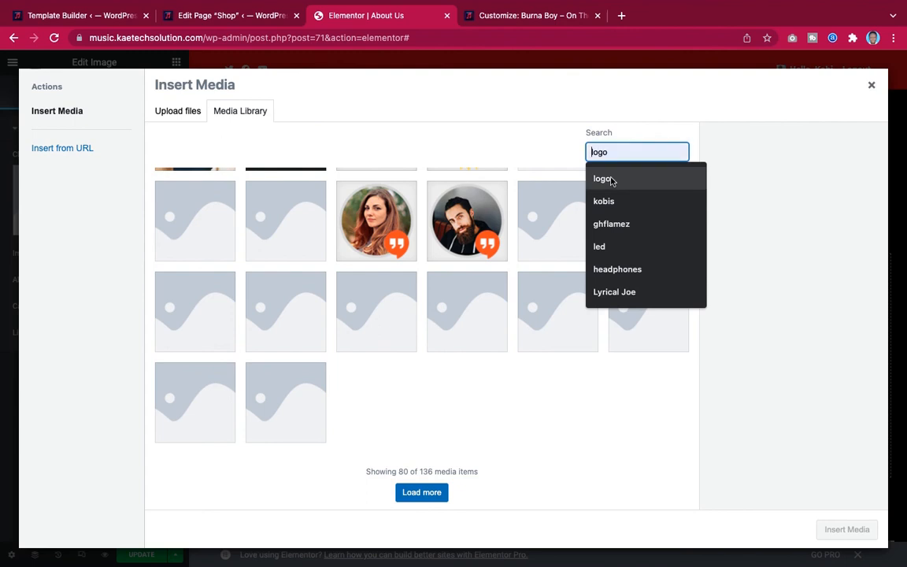
{"action": "left_click", "coordinate": [610, 179]}
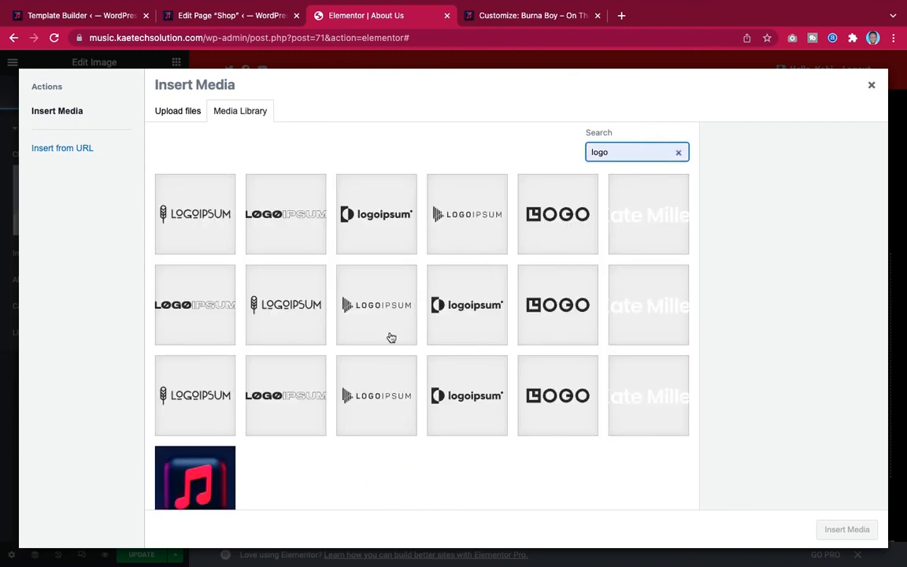
{"action": "scroll", "coordinate": [388, 337], "scroll_direction": "down", "scroll_amount": 2}
{"action": "left_click", "coordinate": [193, 402]}
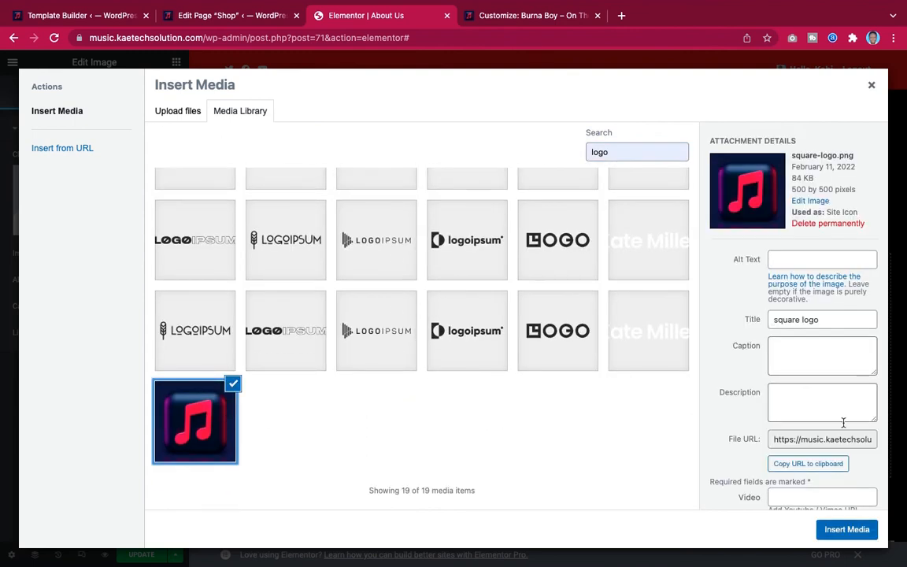
{"action": "left_click", "coordinate": [855, 530]}
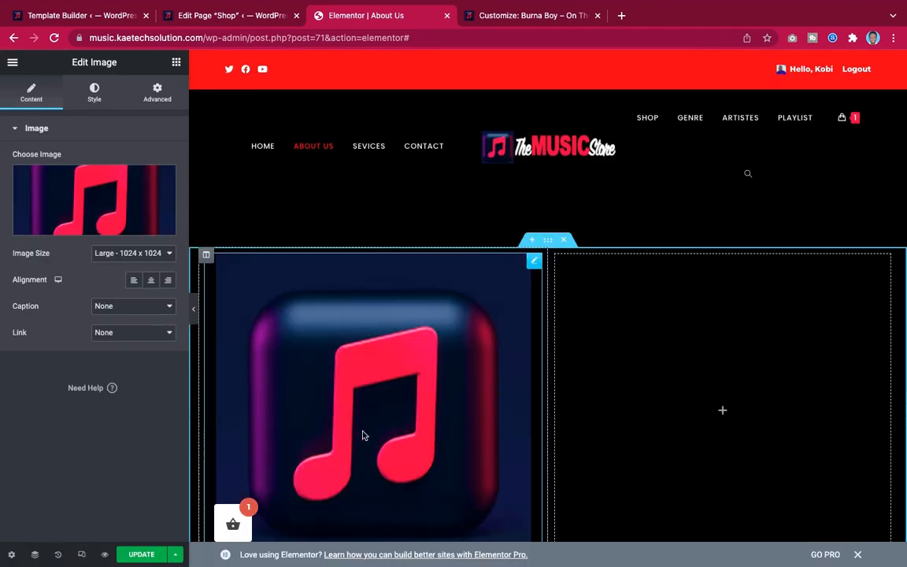
Add a Heading widget to the section's right column with the title "About The Music Store".
{"action": "scroll", "coordinate": [383, 443], "scroll_direction": "down", "scroll_amount": 5}
{"action": "scroll", "coordinate": [382, 443], "scroll_direction": "up", "scroll_amount": 5}
{"action": "scroll", "coordinate": [381, 445], "scroll_direction": "down", "scroll_amount": 2}
{"action": "scroll", "coordinate": [381, 445], "scroll_direction": "up", "scroll_amount": 1}
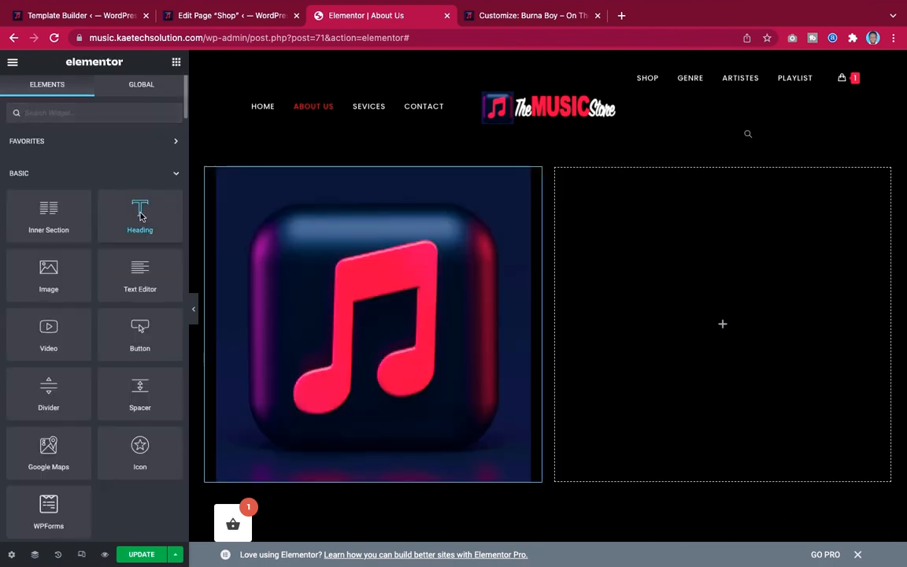
{"action": "left_click_drag", "start_coordinate": [137, 215], "coordinate": [742, 316]}
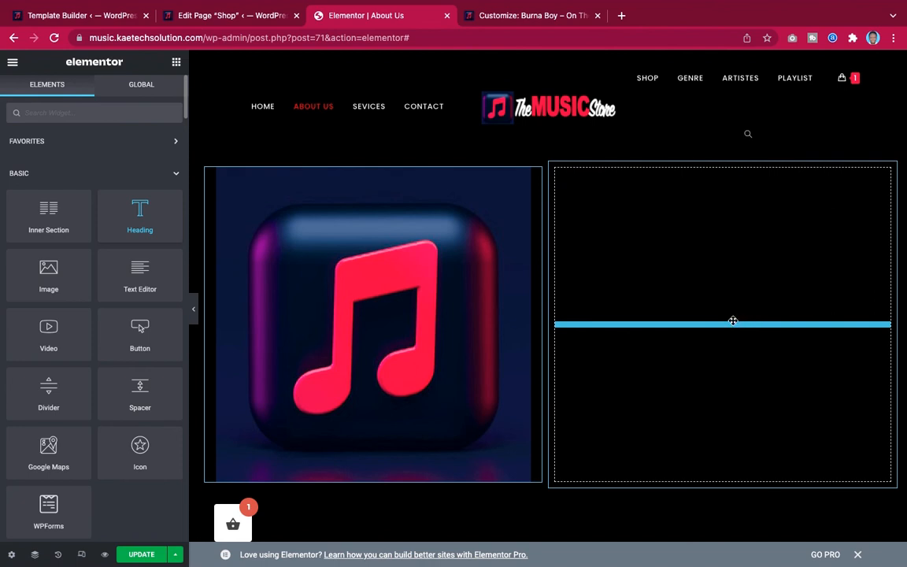
{"action": "left_click_drag", "start_coordinate": [124, 178], "coordinate": [0, 169]}
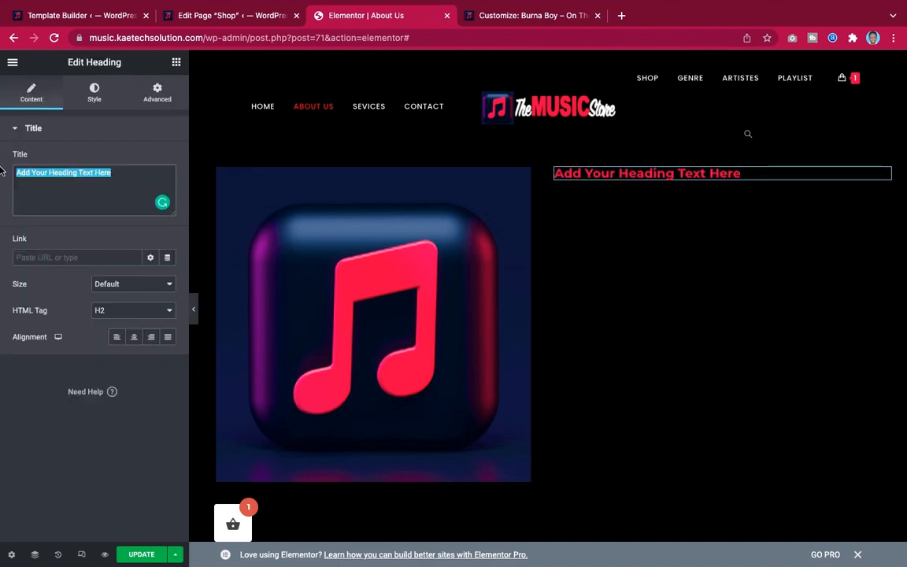
{"action": "type", "text": "The Music St"}
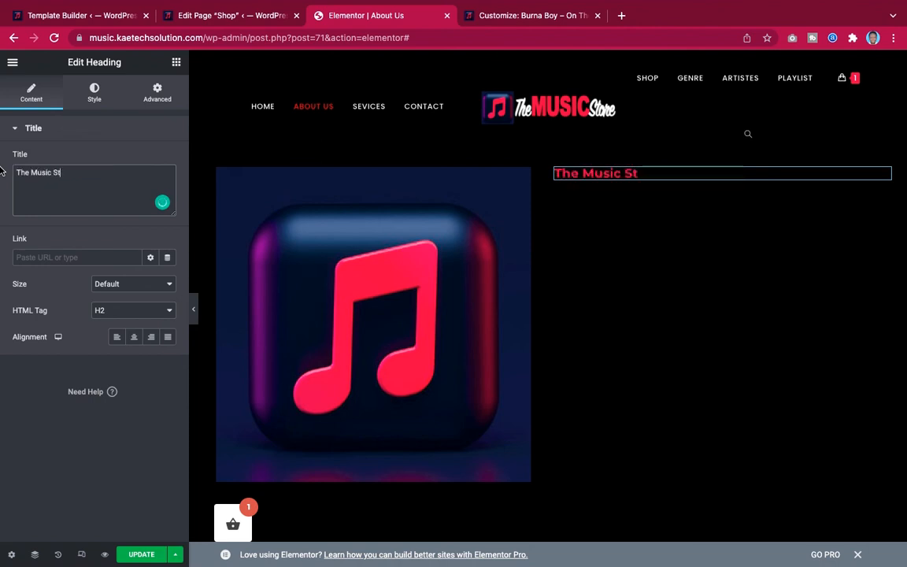
{"action": "type", "text": "ore"}
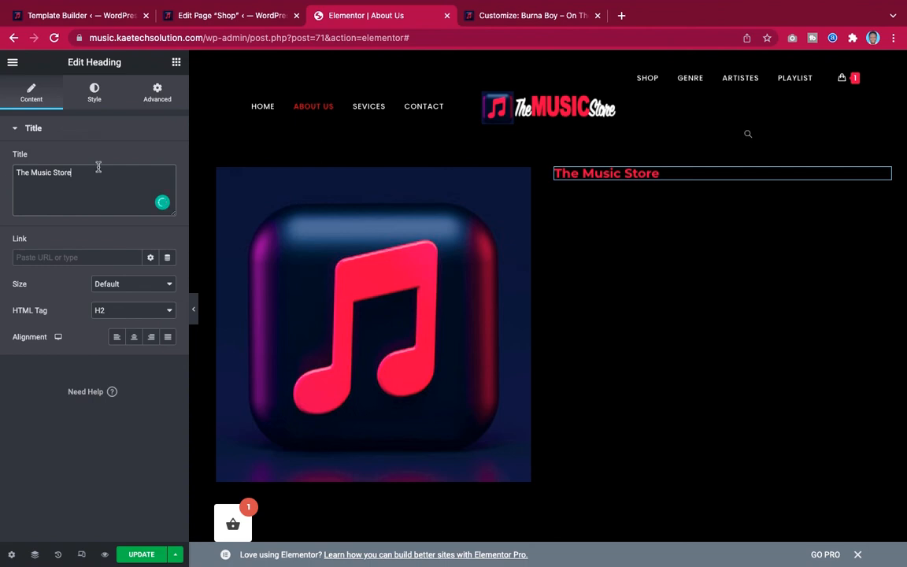
{"action": "left_click", "coordinate": [16, 174]}
{"action": "type", "text": "A"}
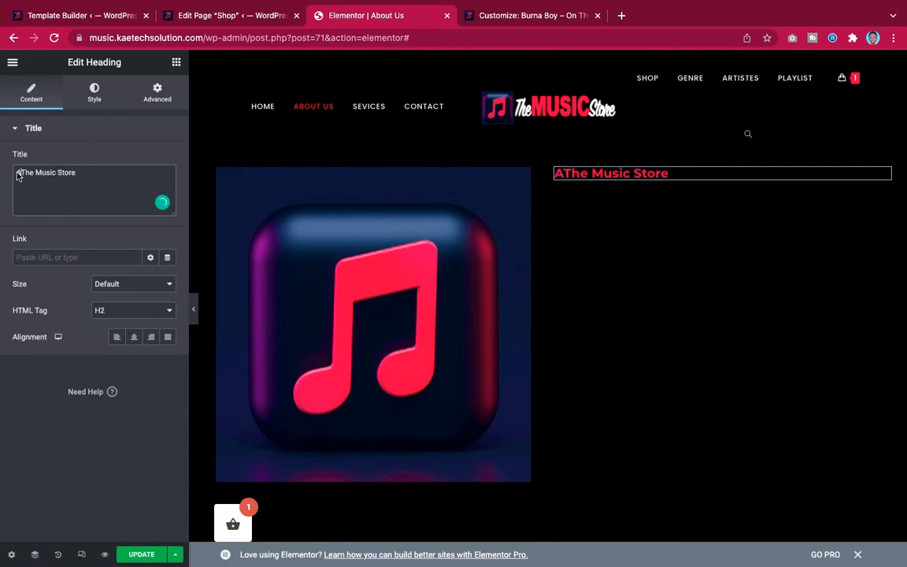
{"action": "type", "text": "bout"}
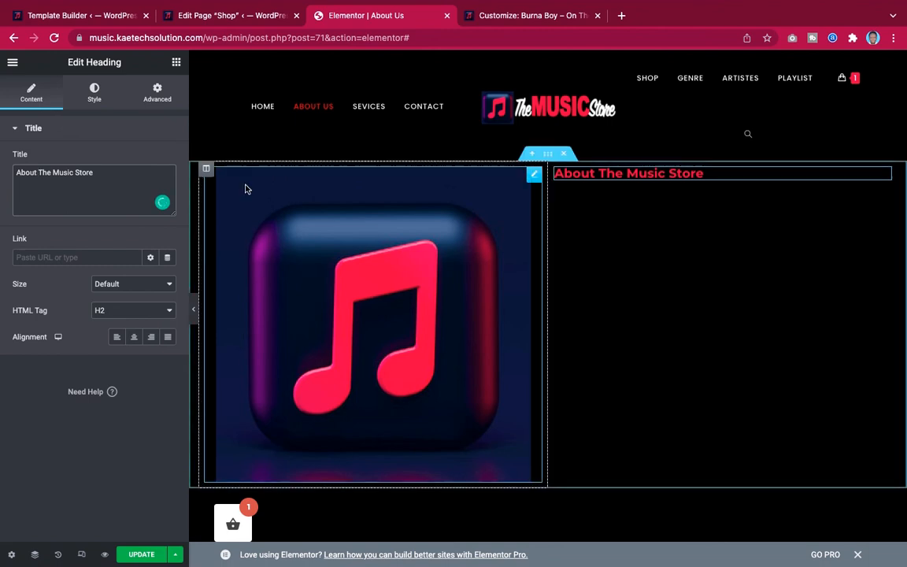
Set the "About The Music Store" heading's font size to 70 px.
{"action": "left_click", "coordinate": [95, 93]}
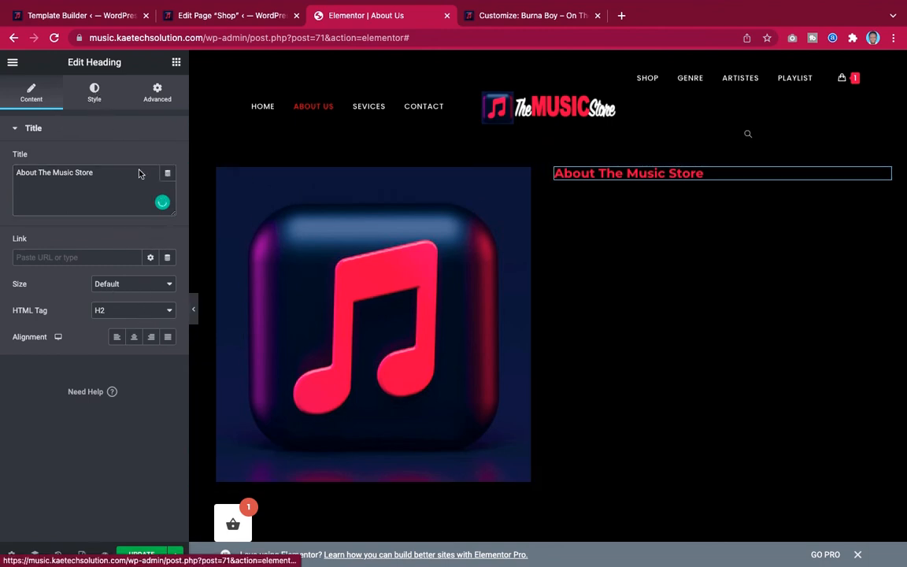
{"action": "left_click", "coordinate": [167, 187]}
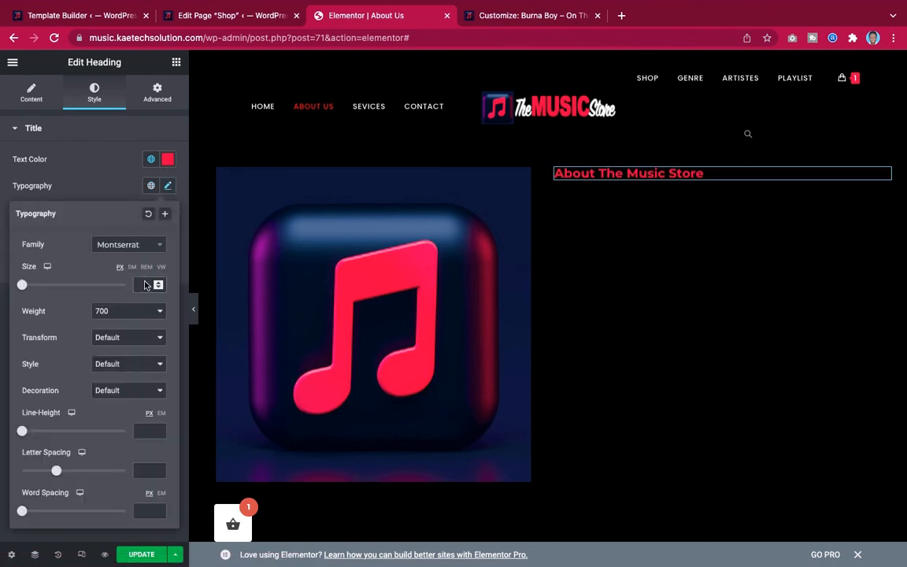
{"action": "type", "text": "0"}
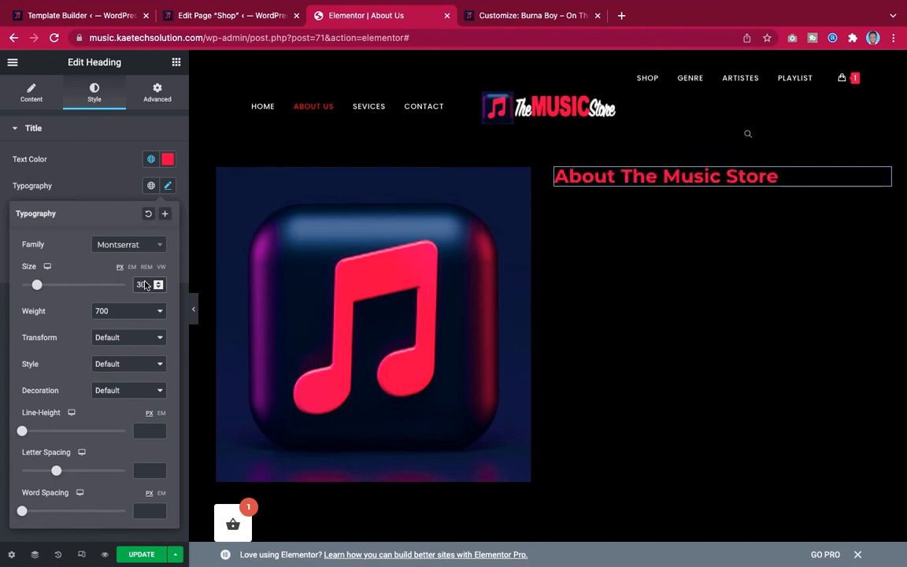
{"action": "key", "text": "BackSpace"}
{"action": "key", "text": "BackSpace"}
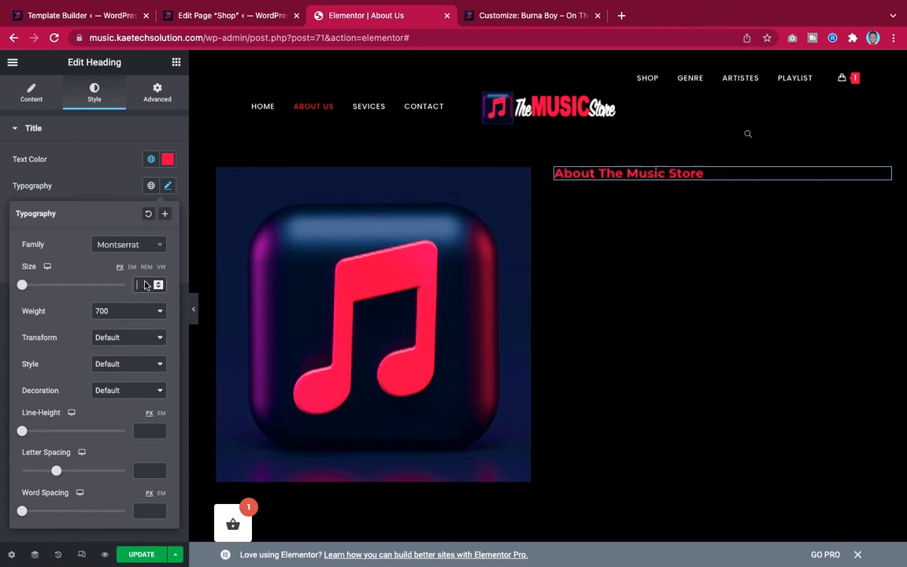
{"action": "type", "text": "50"}
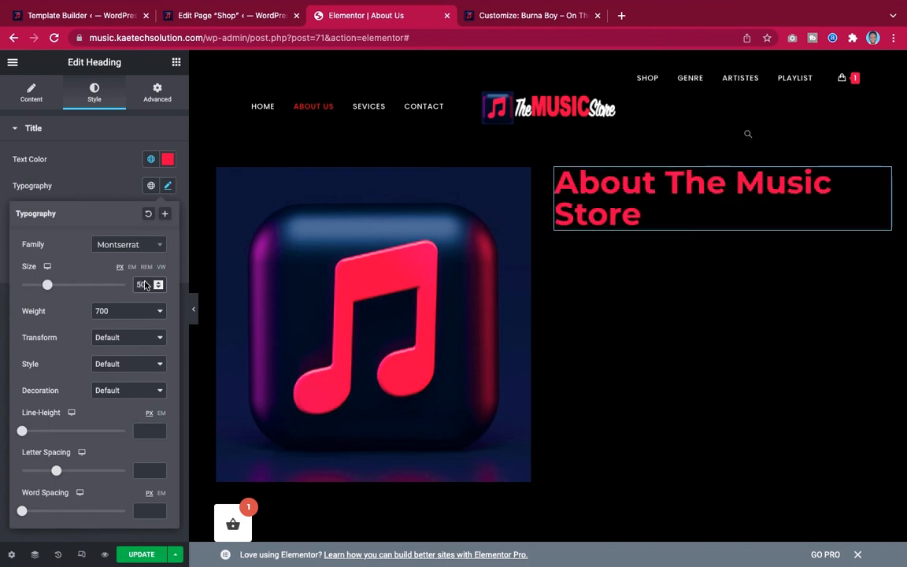
{"action": "key", "text": "BackSpace"}
{"action": "type", "text": "8"}
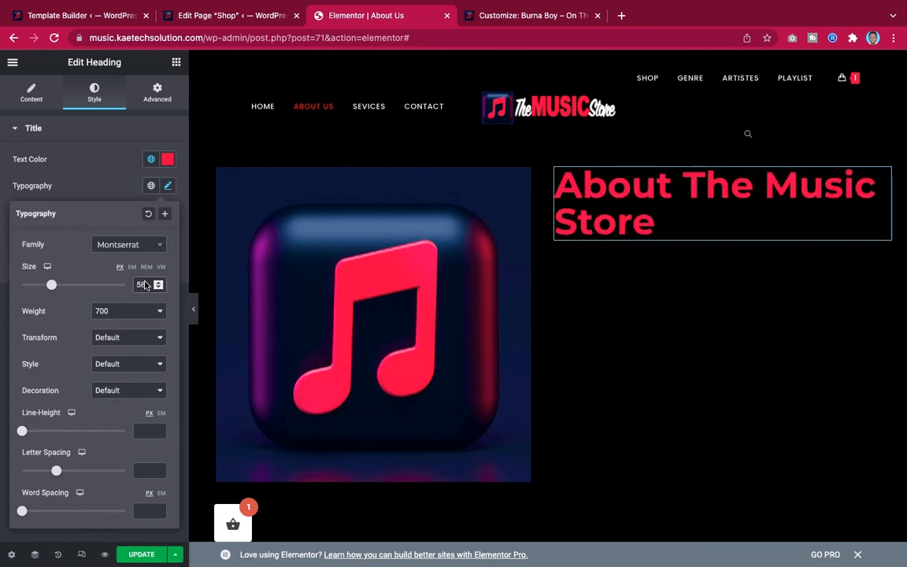
{"action": "key", "text": "BackSpace"}
{"action": "key", "text": "BackSpace"}
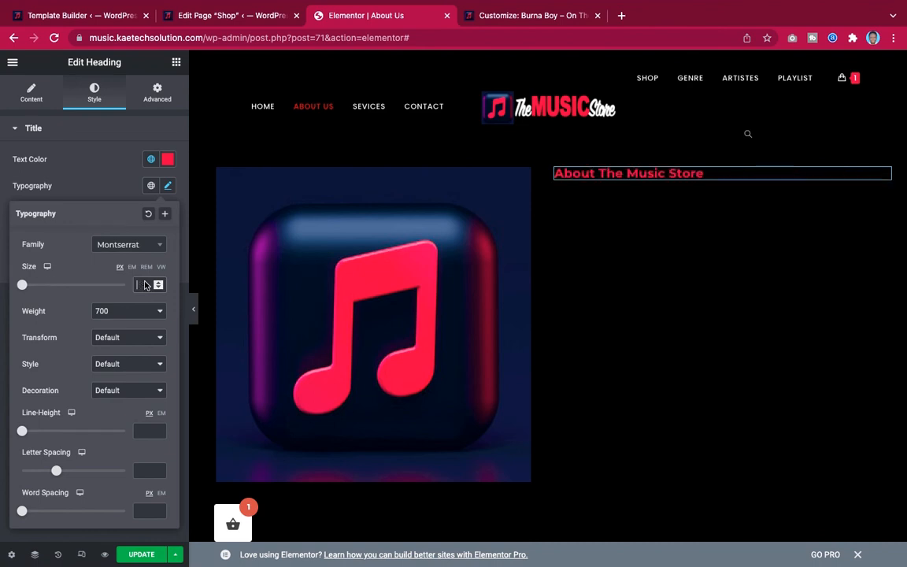
{"action": "type", "text": "70"}
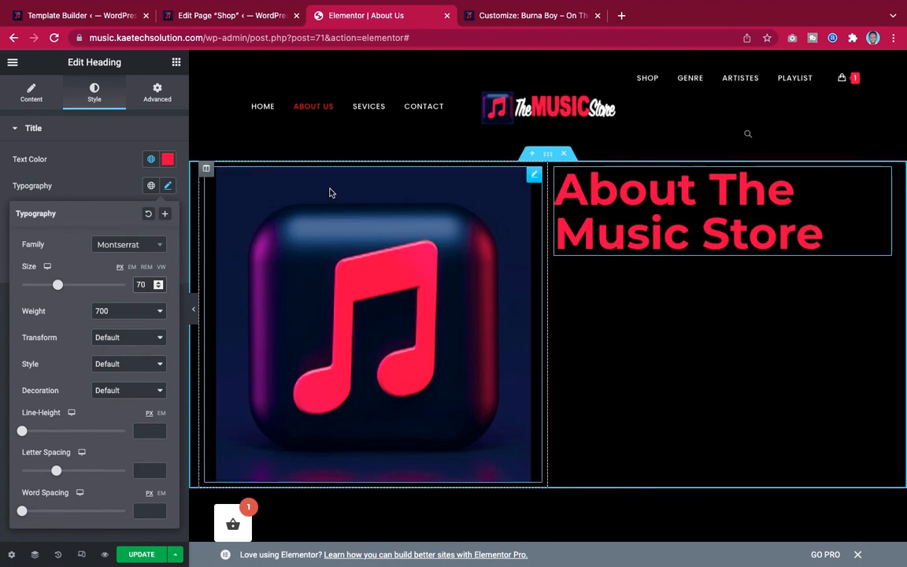
{"action": "left_click", "coordinate": [157, 93]}
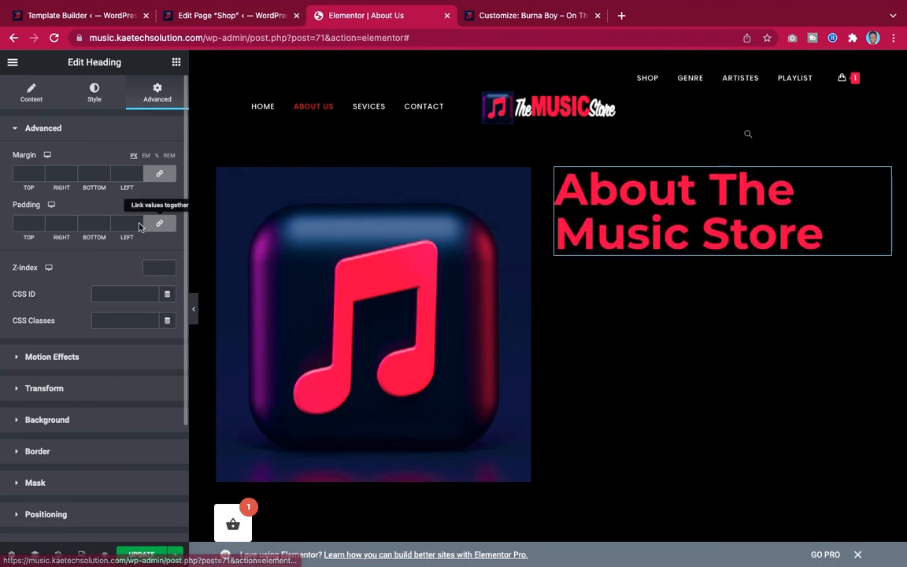
{"action": "left_click", "coordinate": [30, 88]}
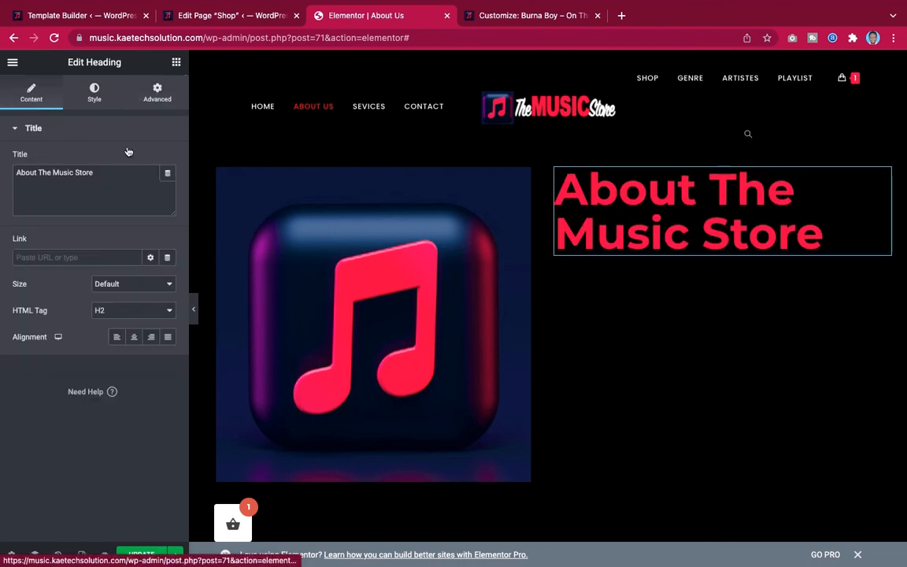
Add a Text Editor widget below the heading and extend its first paragraph with two more copies of the Lorem ipsum text.
{"action": "left_click", "coordinate": [173, 64]}
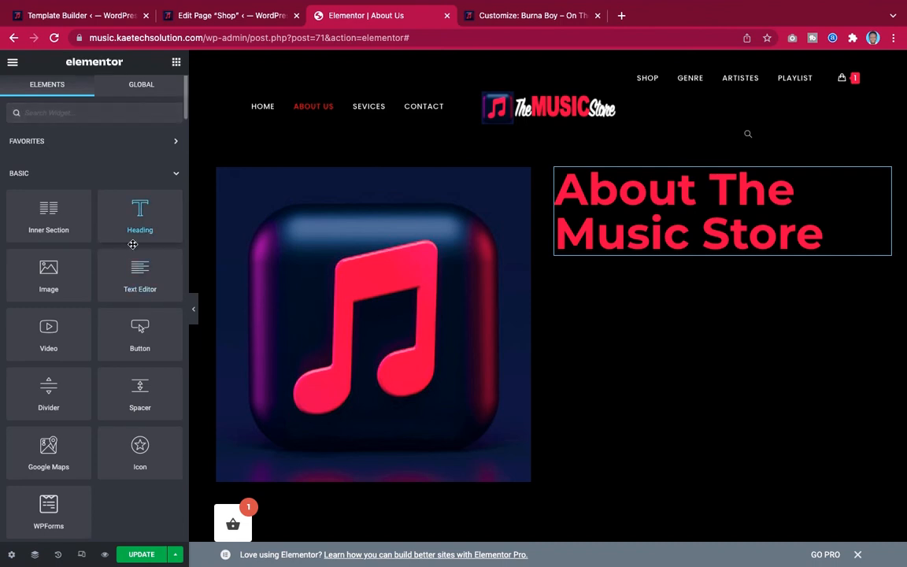
{"action": "left_click_drag", "start_coordinate": [131, 270], "coordinate": [638, 241]}
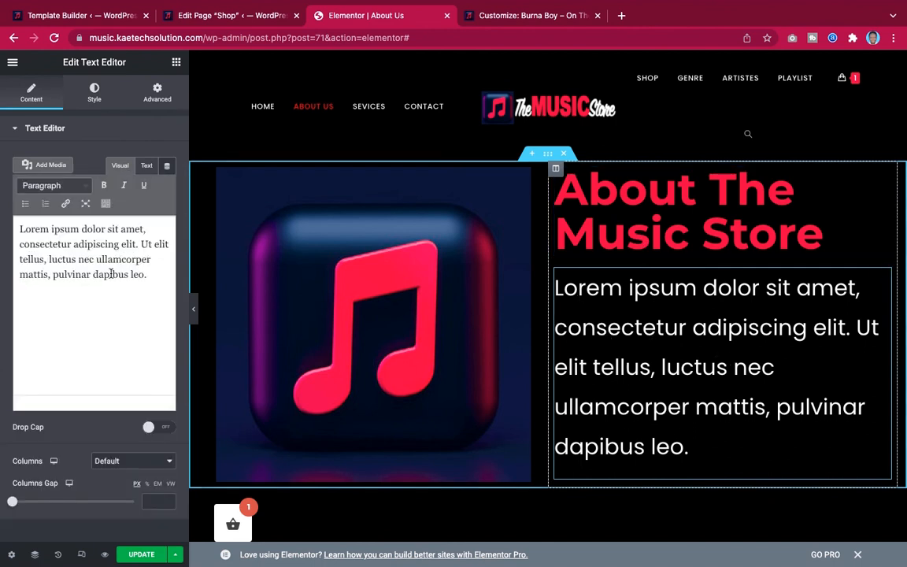
{"action": "left_click", "coordinate": [158, 278]}
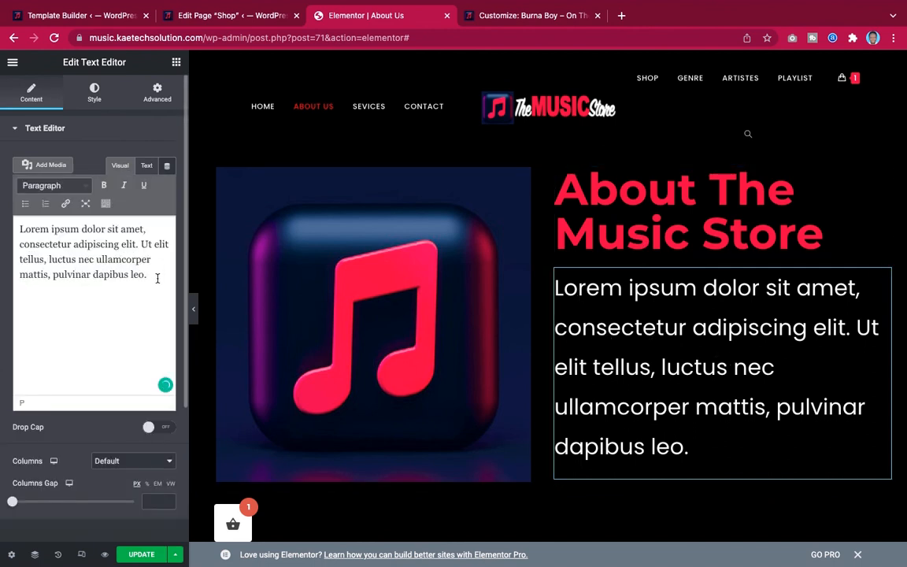
{"action": "left_click_drag", "start_coordinate": [158, 278], "coordinate": [2, 219]}
{"action": "key", "text": "ctrl+c"}
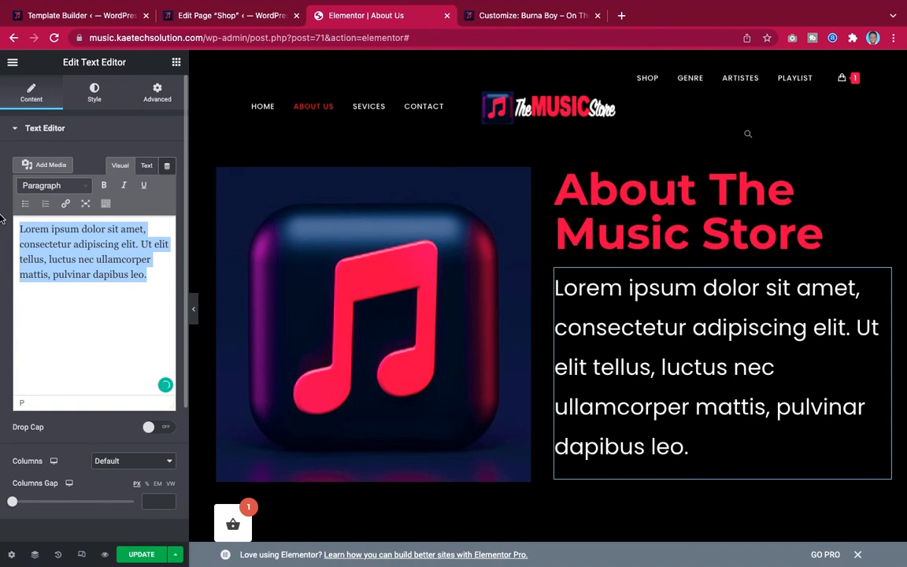
{"action": "left_click", "coordinate": [156, 281]}
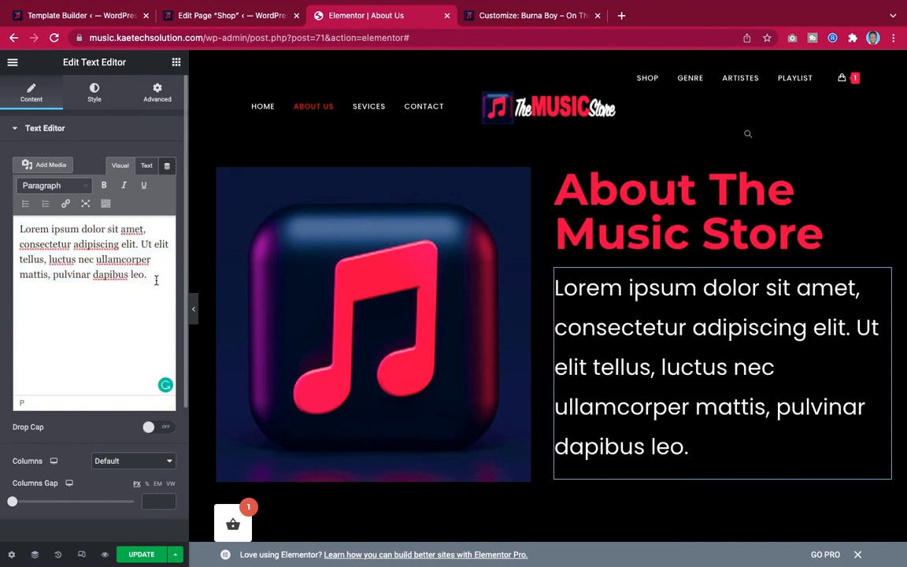
{"action": "key", "text": "ctrl+v"}
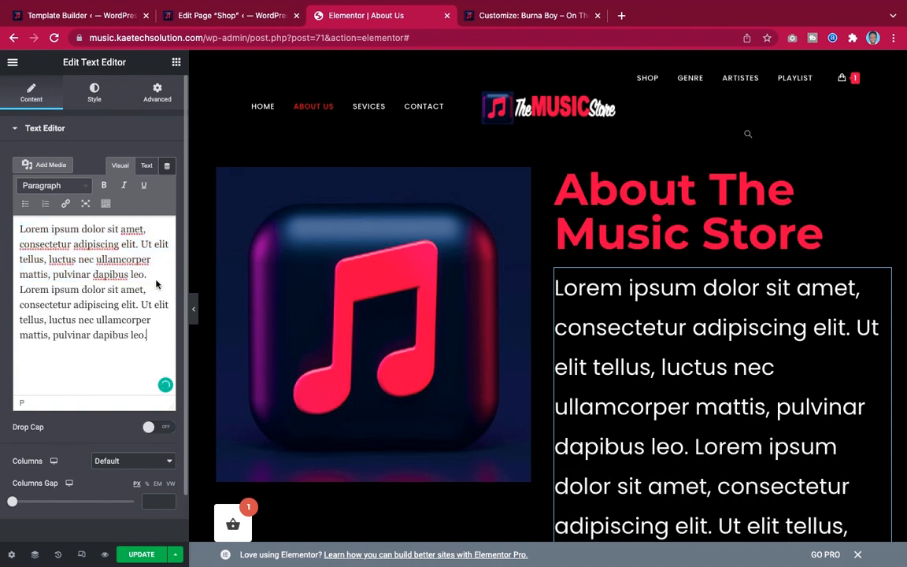
{"action": "key", "text": "ctrl+v"}
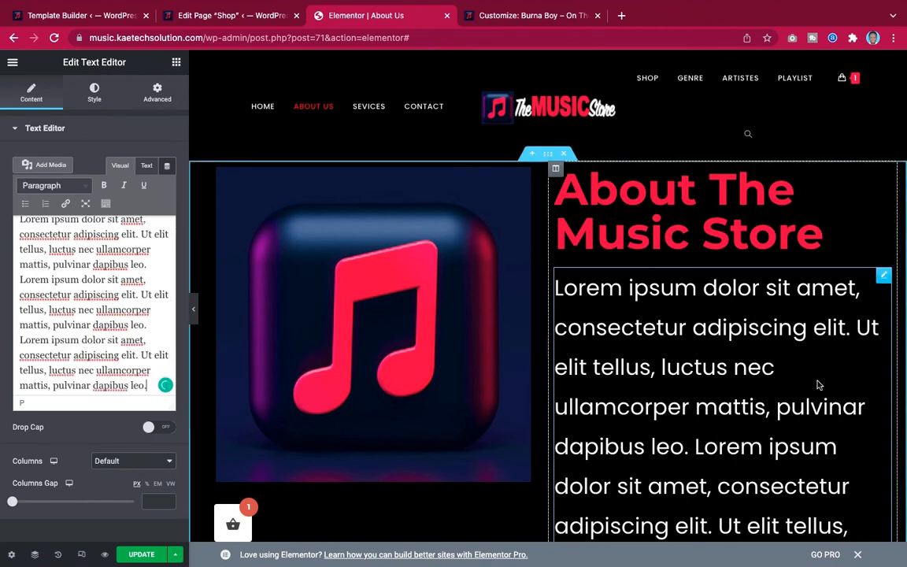
{"action": "scroll", "coordinate": [818, 382], "scroll_direction": "down", "scroll_amount": 7}
{"action": "scroll", "coordinate": [819, 385], "scroll_direction": "up", "scroll_amount": 4}
{"action": "scroll", "coordinate": [820, 384], "scroll_direction": "up", "scroll_amount": 5}
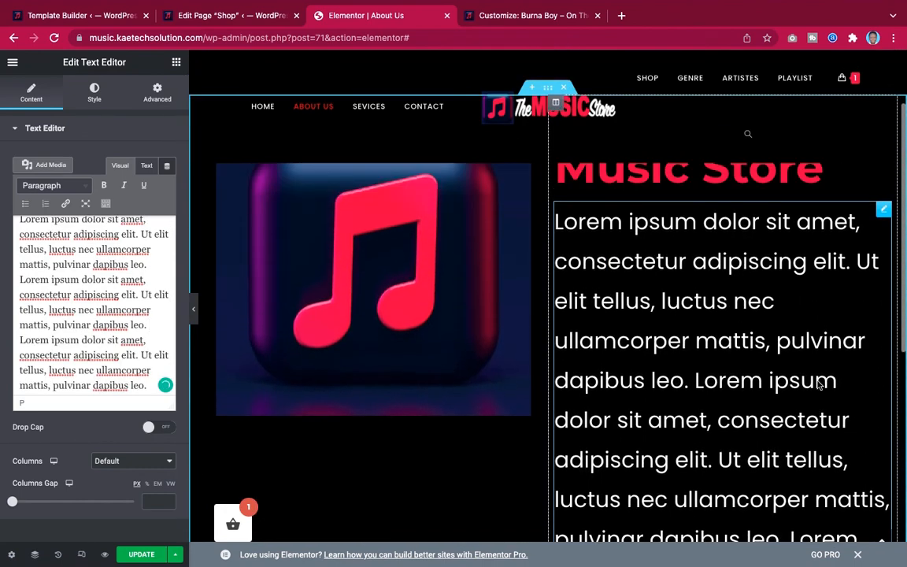
Set the Lorem ipsum text's font size to 16 px, keeping the Poppins family.
{"action": "left_click", "coordinate": [95, 93]}
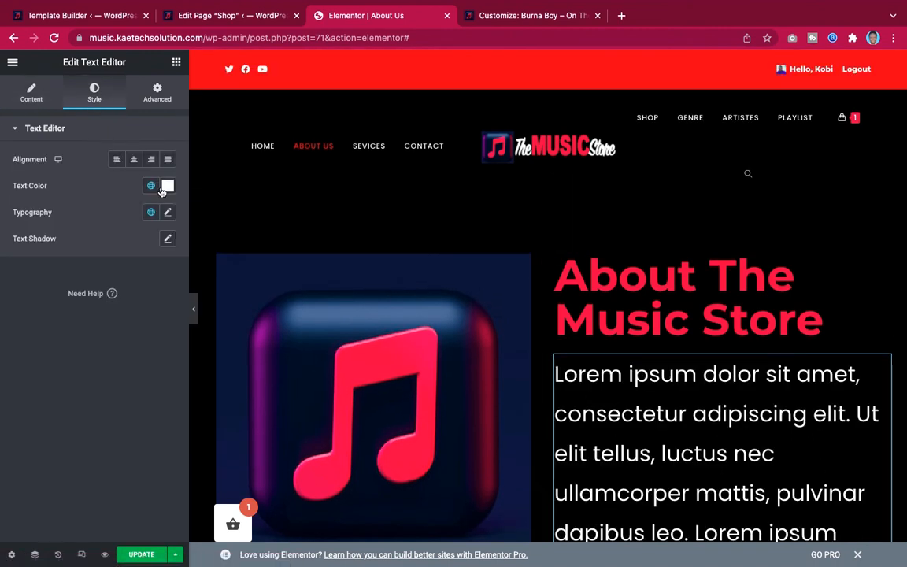
{"action": "left_click", "coordinate": [168, 213]}
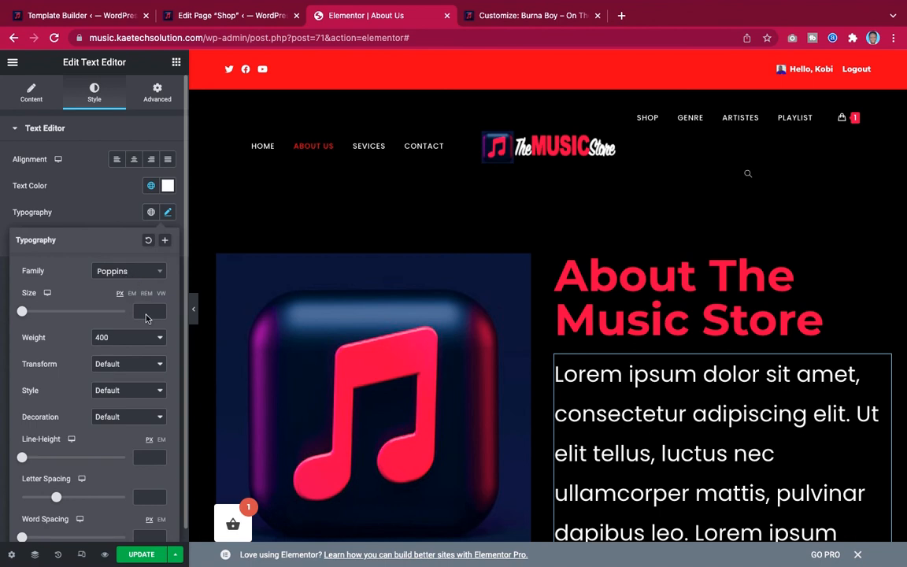
{"action": "left_click", "coordinate": [130, 272]}
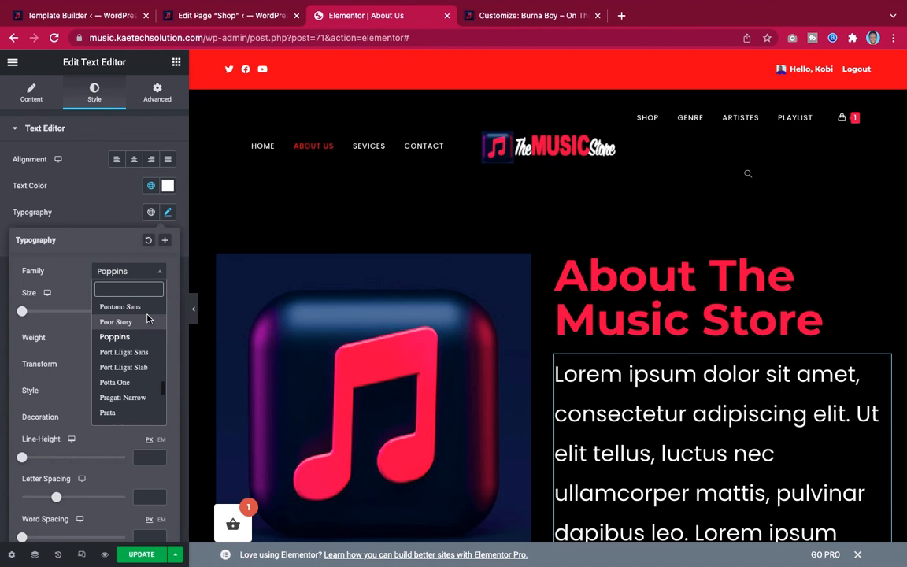
{"action": "left_click", "coordinate": [67, 281]}
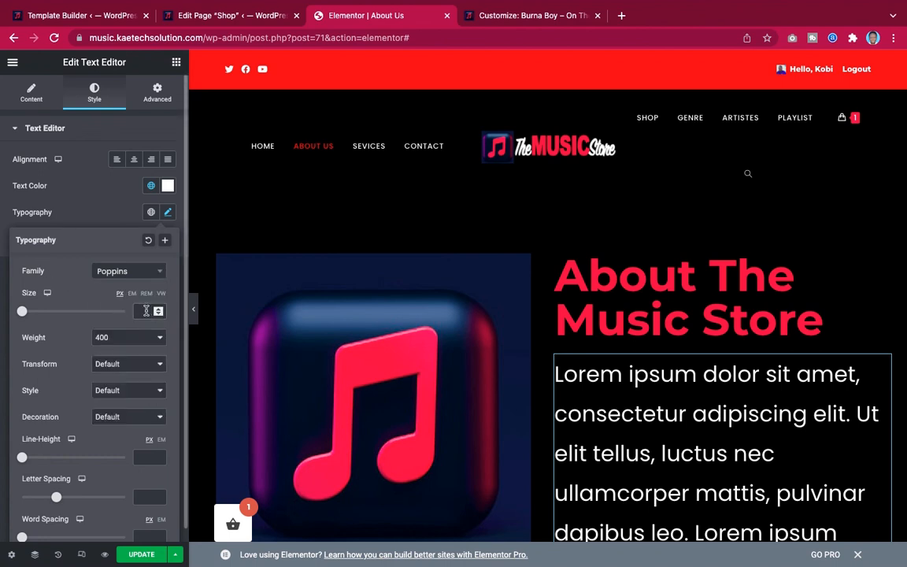
{"action": "left_click", "coordinate": [146, 311]}
{"action": "type", "text": "12"}
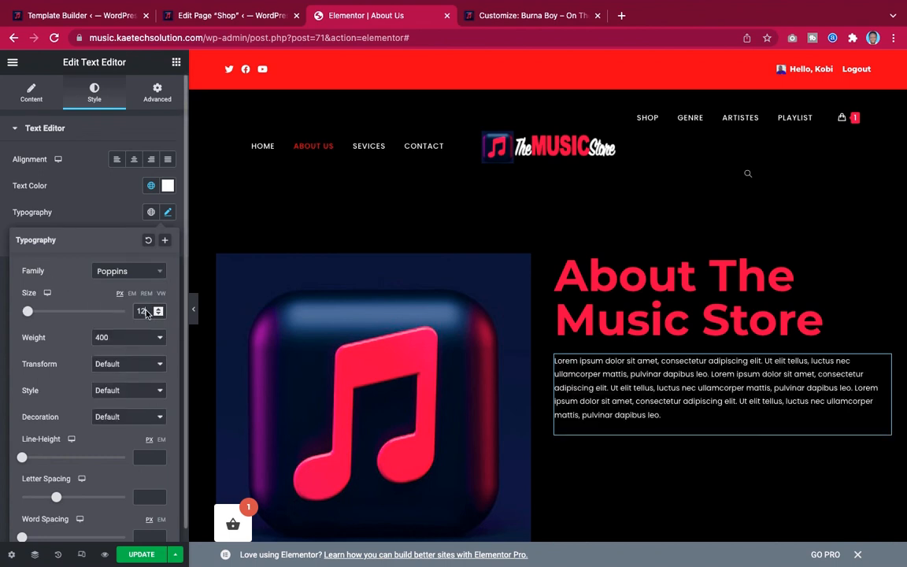
{"action": "key", "text": "BackSpace"}
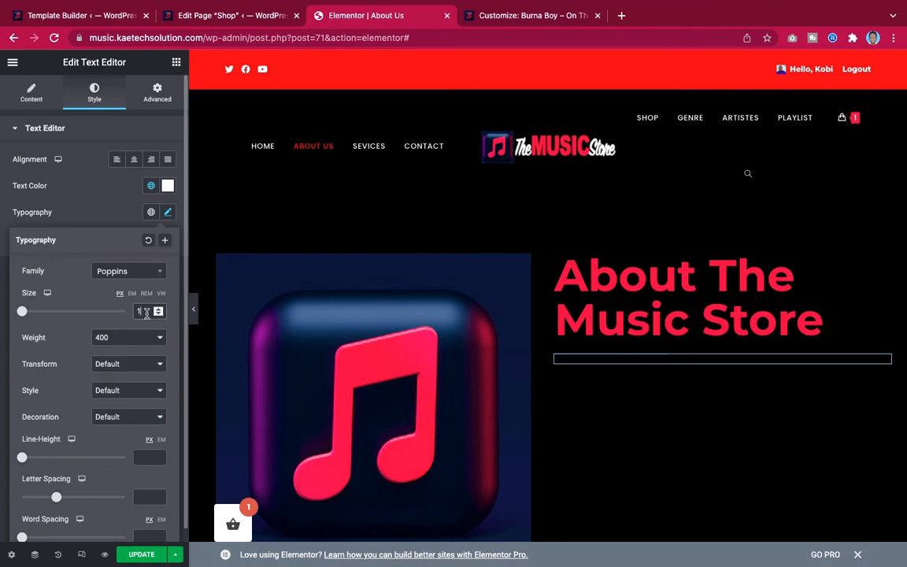
{"action": "type", "text": "5"}
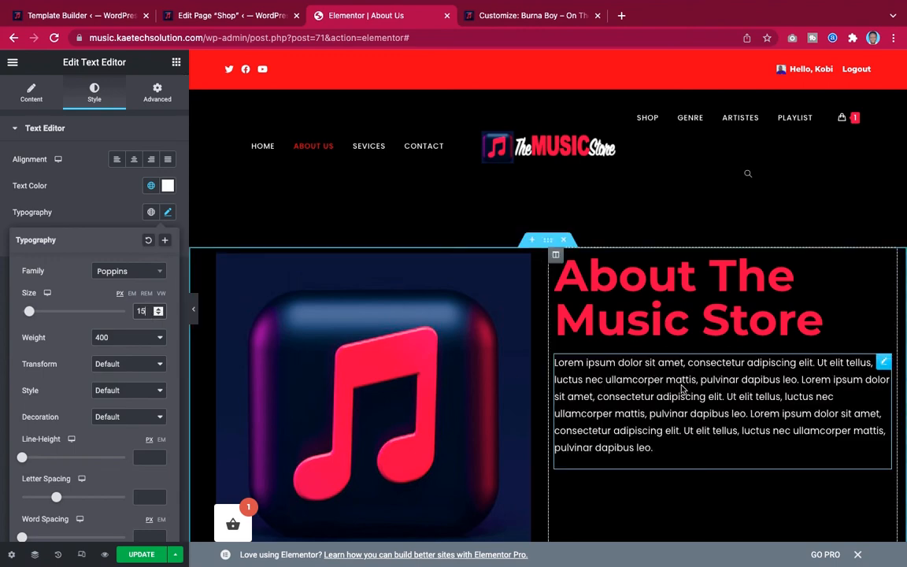
{"action": "scroll", "coordinate": [786, 391], "scroll_direction": "down", "scroll_amount": 1}
{"action": "scroll", "coordinate": [787, 393], "scroll_direction": "down", "scroll_amount": 2}
{"action": "scroll", "coordinate": [788, 396], "scroll_direction": "up", "scroll_amount": 3}
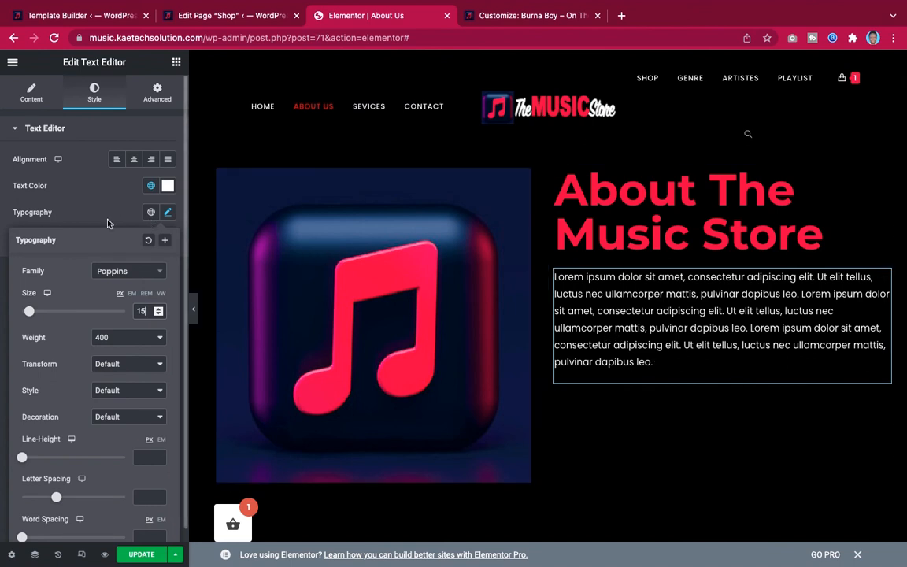
{"action": "key", "text": "BackSpace"}
{"action": "type", "text": "6"}
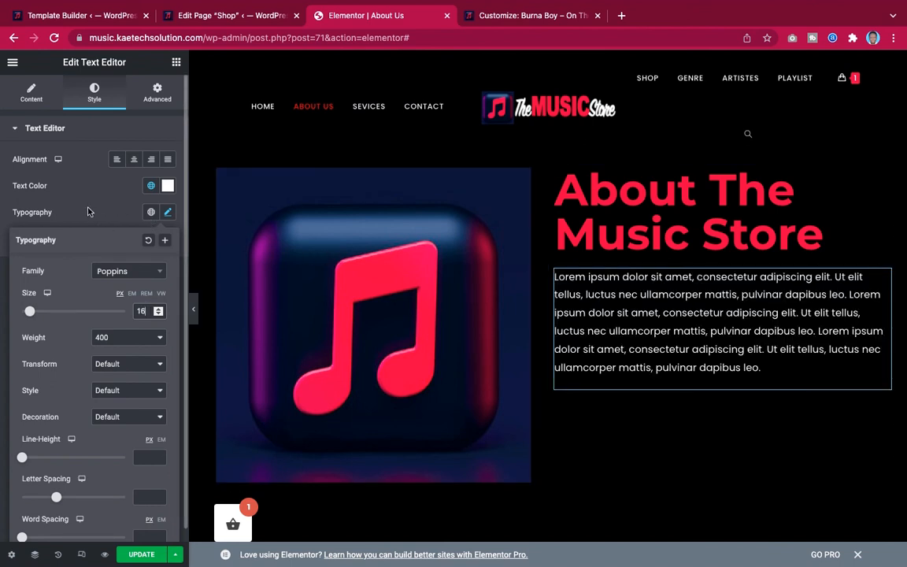
{"action": "left_click", "coordinate": [85, 209]}
Add a second paragraph to the text widget made of two copies of the Lorem ipsum placeholder text.
{"action": "left_click", "coordinate": [32, 93]}
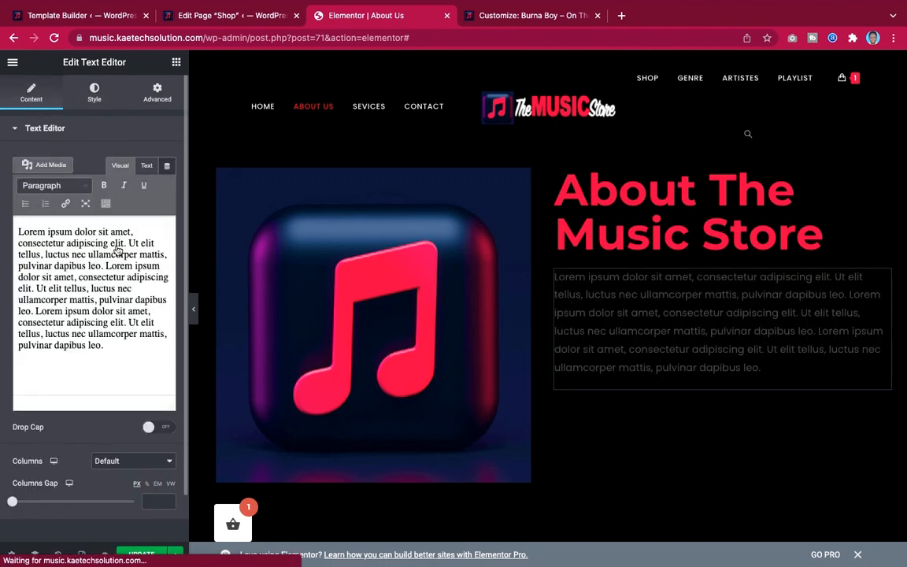
{"action": "scroll", "coordinate": [115, 337], "scroll_direction": "down", "scroll_amount": 2}
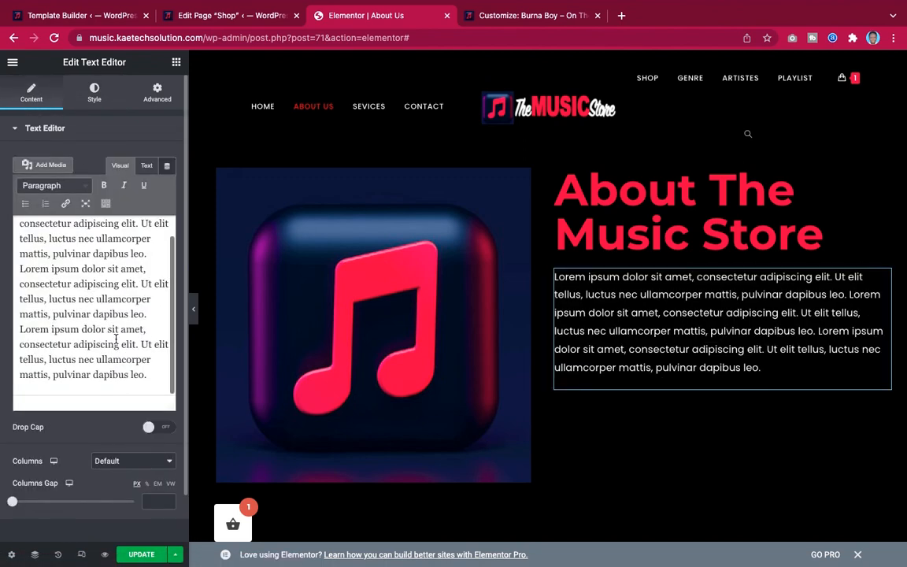
{"action": "left_click", "coordinate": [155, 379]}
{"action": "key", "text": "Return"}
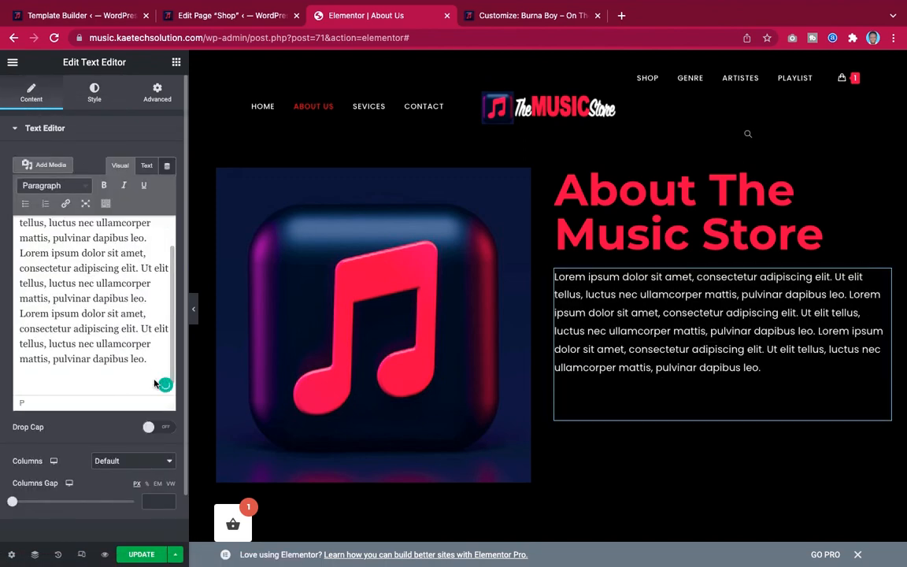
{"action": "key", "text": "ctrl+v"}
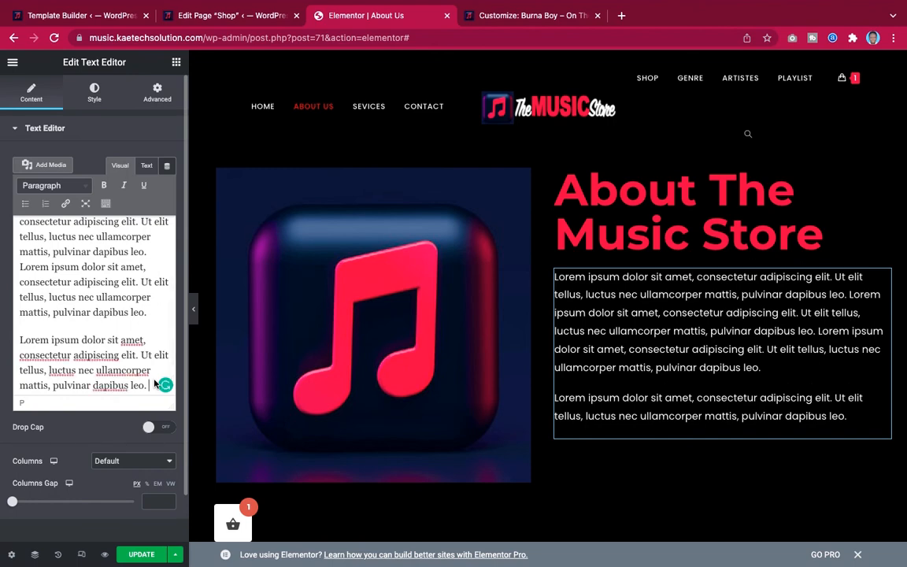
{"action": "key", "text": "ctrl+v"}
Examine the section's layout, comparing the heading and text column with the logo image beside it.
{"action": "scroll", "coordinate": [830, 379], "scroll_direction": "down", "scroll_amount": 3}
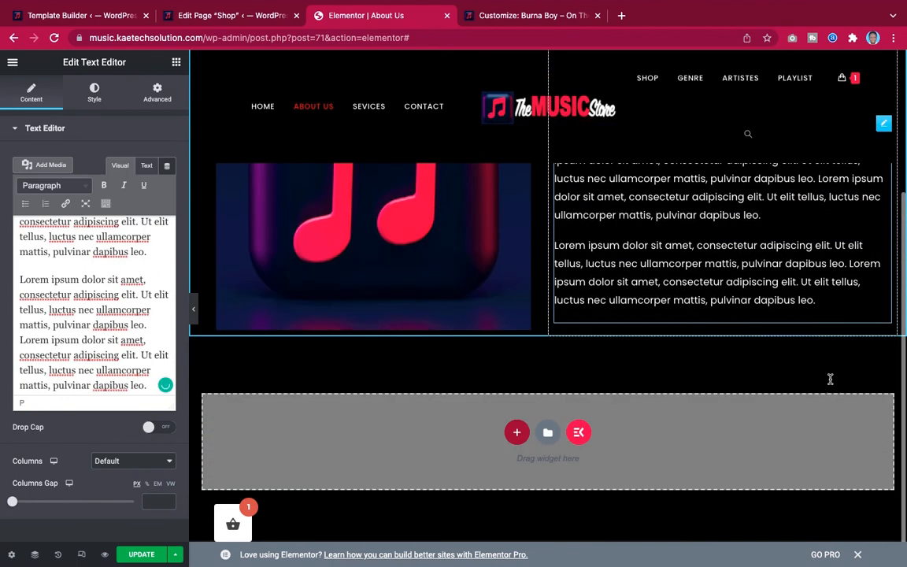
{"action": "scroll", "coordinate": [830, 378], "scroll_direction": "up", "scroll_amount": 3}
{"action": "scroll", "coordinate": [827, 379], "scroll_direction": "down", "scroll_amount": 3}
{"action": "scroll", "coordinate": [827, 378], "scroll_direction": "up", "scroll_amount": 1}
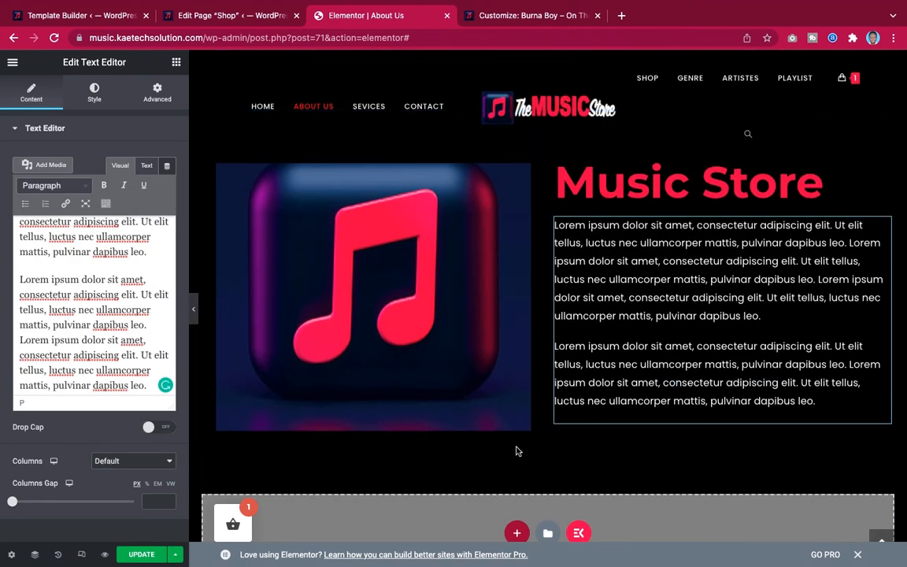
{"action": "scroll", "coordinate": [598, 457], "scroll_direction": "down", "scroll_amount": 2}
{"action": "scroll", "coordinate": [598, 457], "scroll_direction": "up", "scroll_amount": 1}
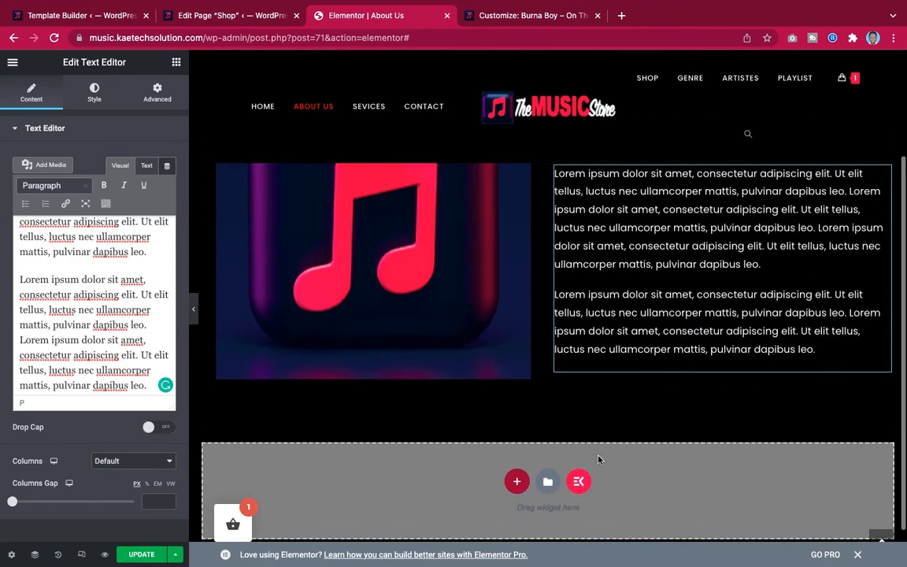
{"action": "scroll", "coordinate": [598, 458], "scroll_direction": "up", "scroll_amount": 4}
{"action": "scroll", "coordinate": [598, 458], "scroll_direction": "down", "scroll_amount": 5}
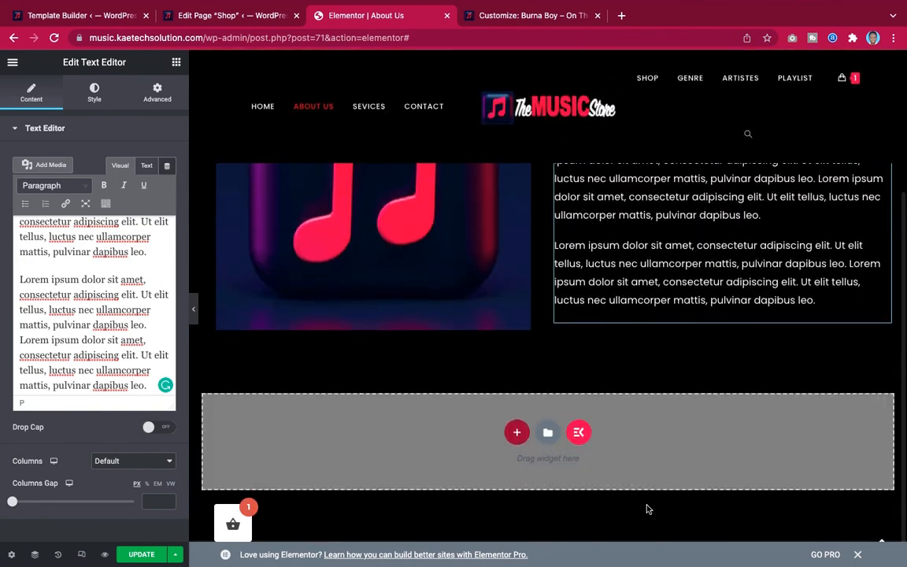
Give the music logo image a Fade In Left entrance animation.
{"action": "scroll", "coordinate": [638, 247], "scroll_direction": "up", "scroll_amount": 5}
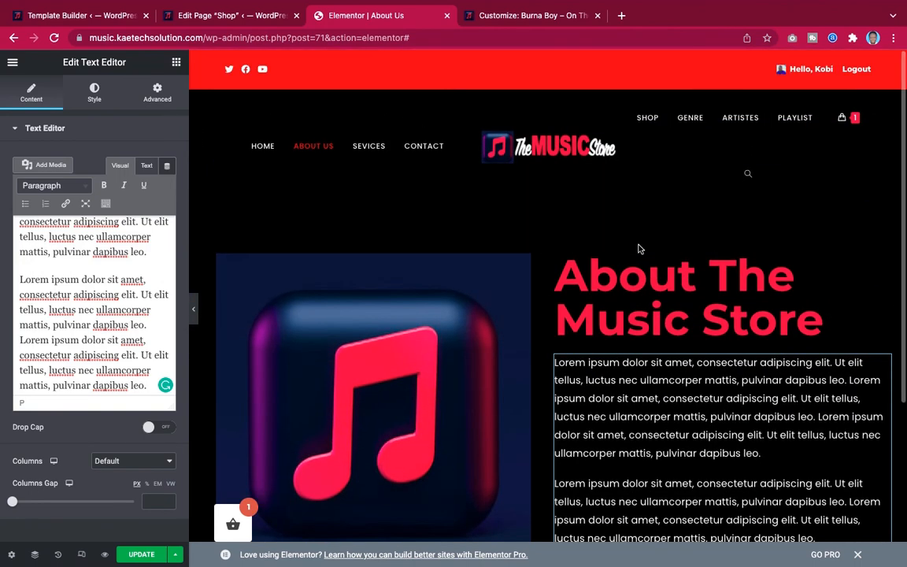
{"action": "scroll", "coordinate": [640, 246], "scroll_direction": "down", "scroll_amount": 4}
{"action": "scroll", "coordinate": [611, 300], "scroll_direction": "up", "scroll_amount": 1}
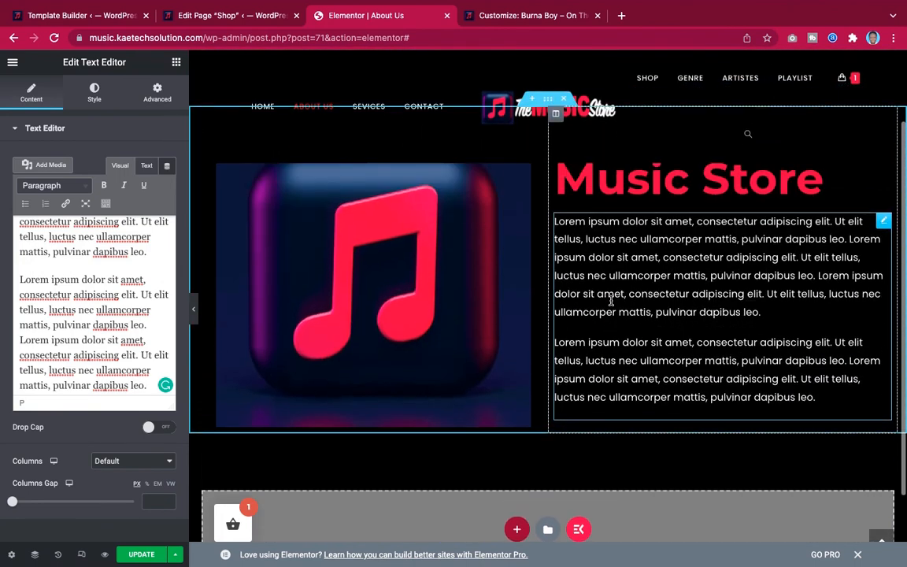
{"action": "scroll", "coordinate": [612, 300], "scroll_direction": "up", "scroll_amount": 2}
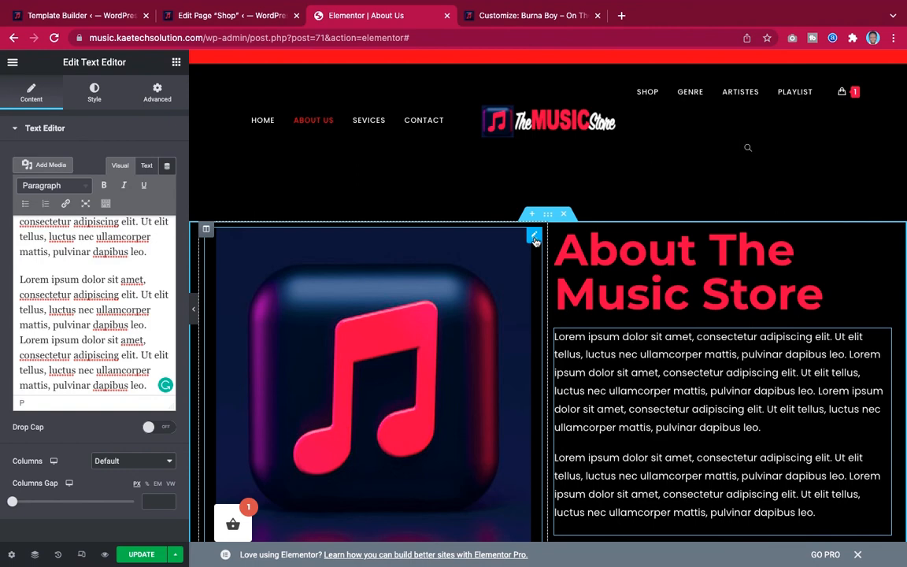
{"action": "left_click", "coordinate": [534, 236]}
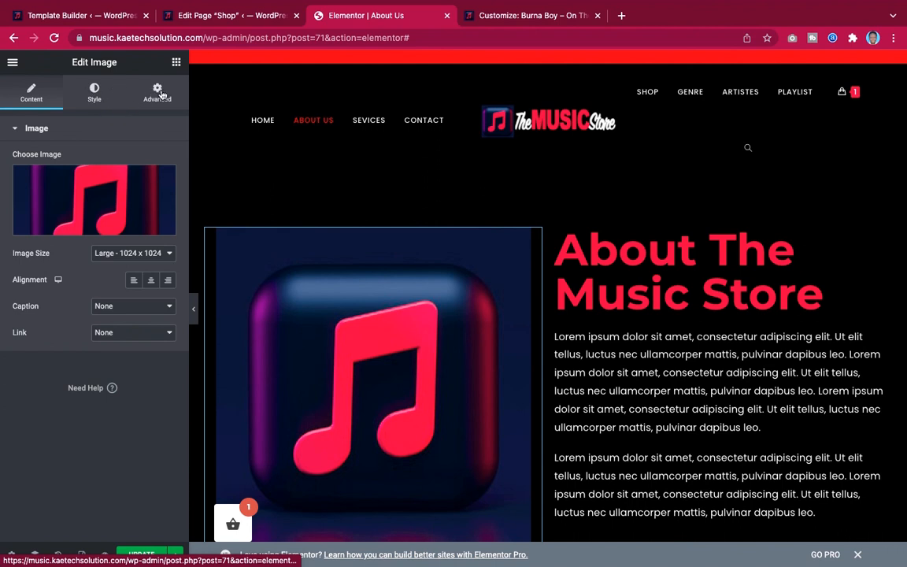
{"action": "left_click", "coordinate": [161, 94]}
{"action": "scroll", "coordinate": [116, 320], "scroll_direction": "down", "scroll_amount": 1}
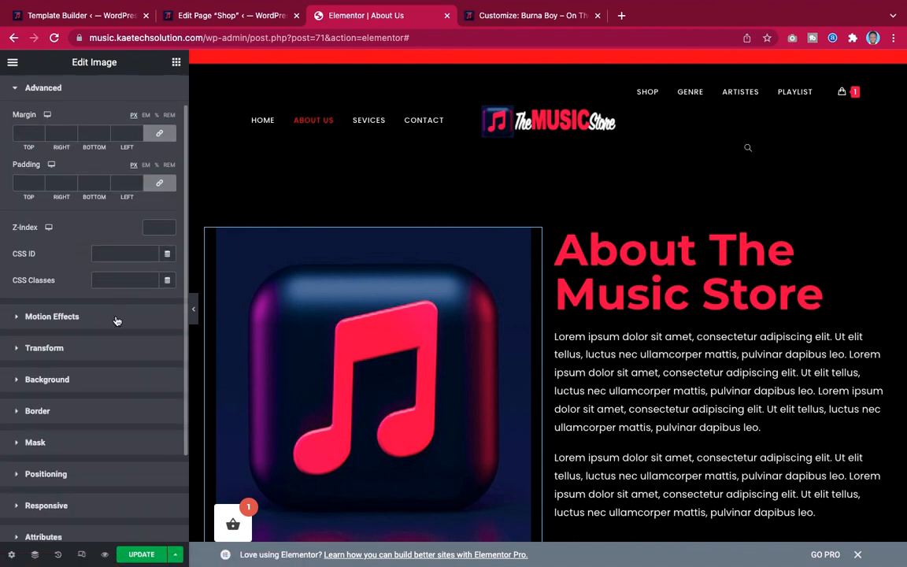
{"action": "left_click", "coordinate": [116, 318]}
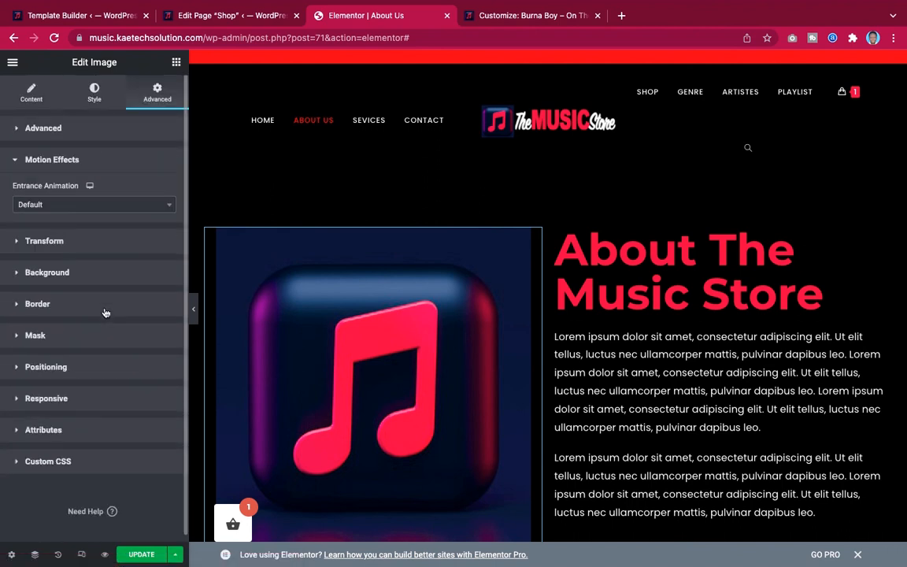
{"action": "left_click", "coordinate": [96, 206]}
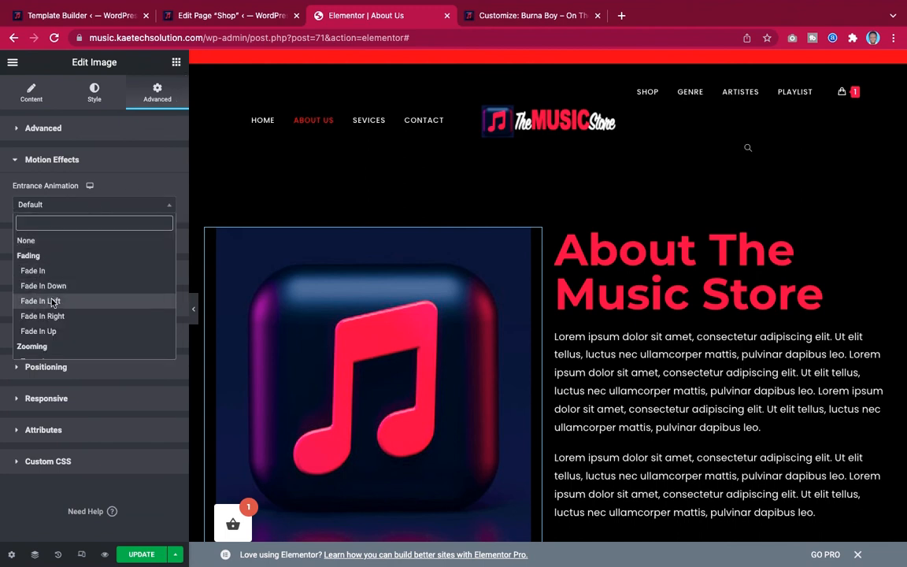
{"action": "scroll", "coordinate": [48, 299], "scroll_direction": "down", "scroll_amount": 1}
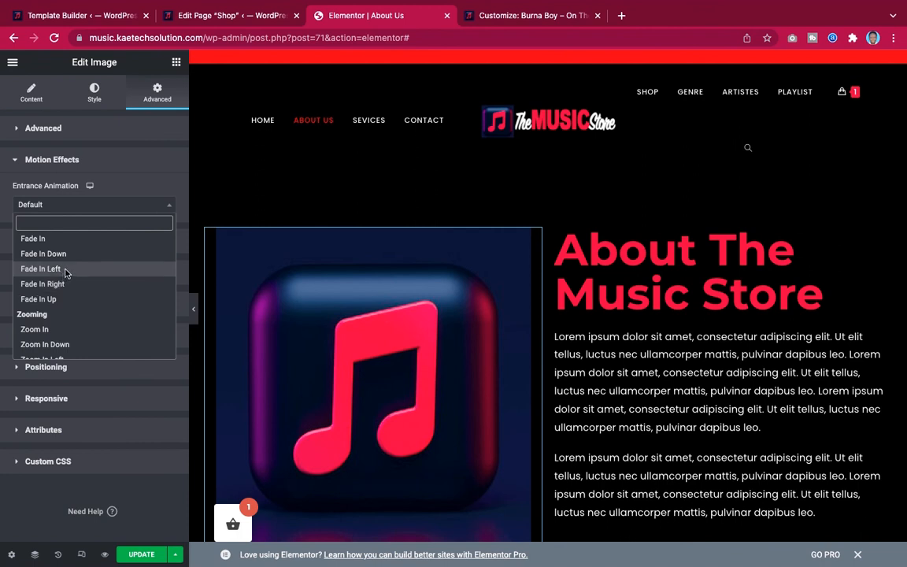
{"action": "left_click", "coordinate": [66, 272]}
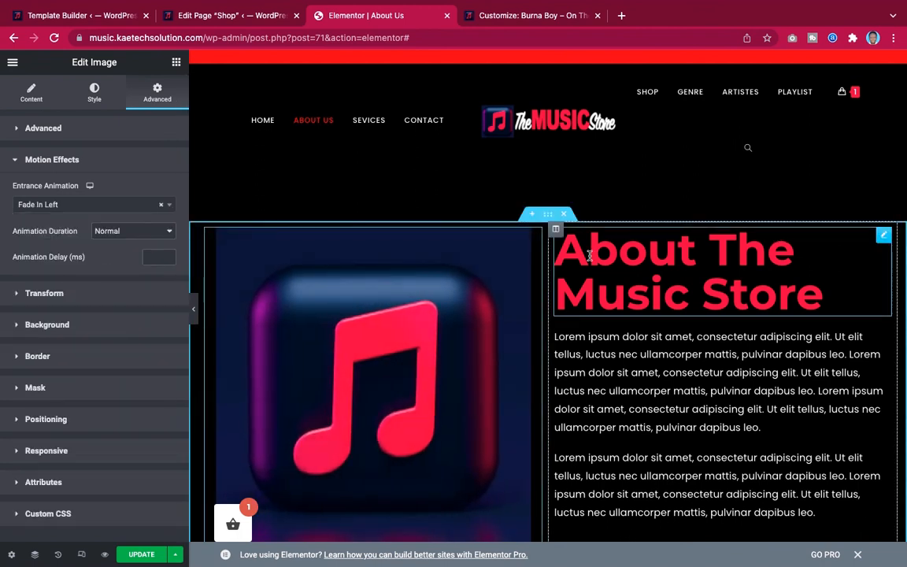
Give the "About The Music Store" heading a Fade In Right entrance animation.
{"action": "left_click", "coordinate": [884, 236]}
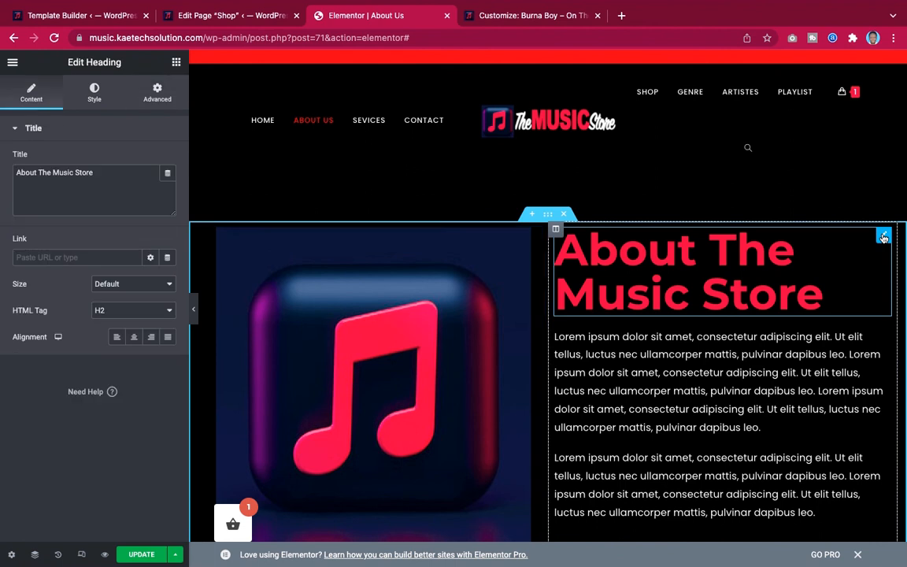
{"action": "left_click", "coordinate": [156, 95]}
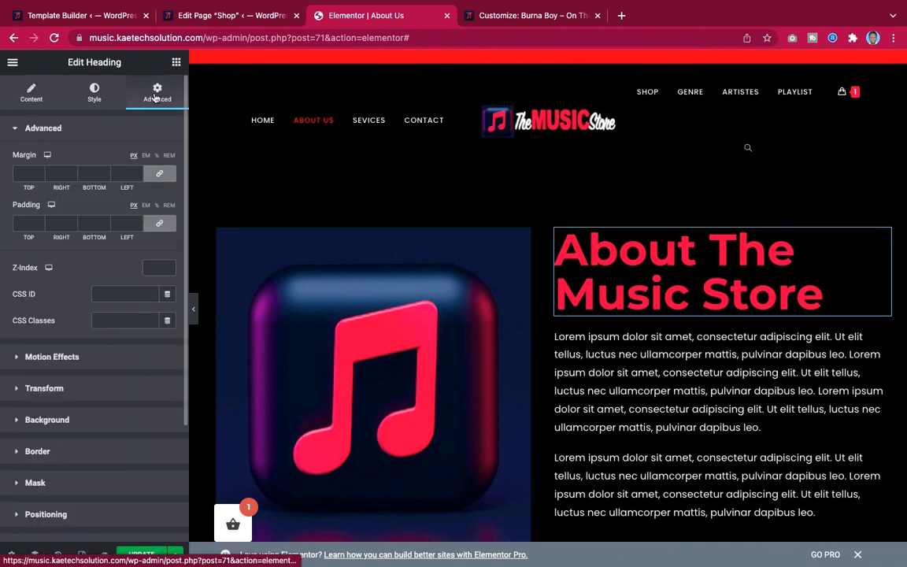
{"action": "left_click", "coordinate": [94, 360]}
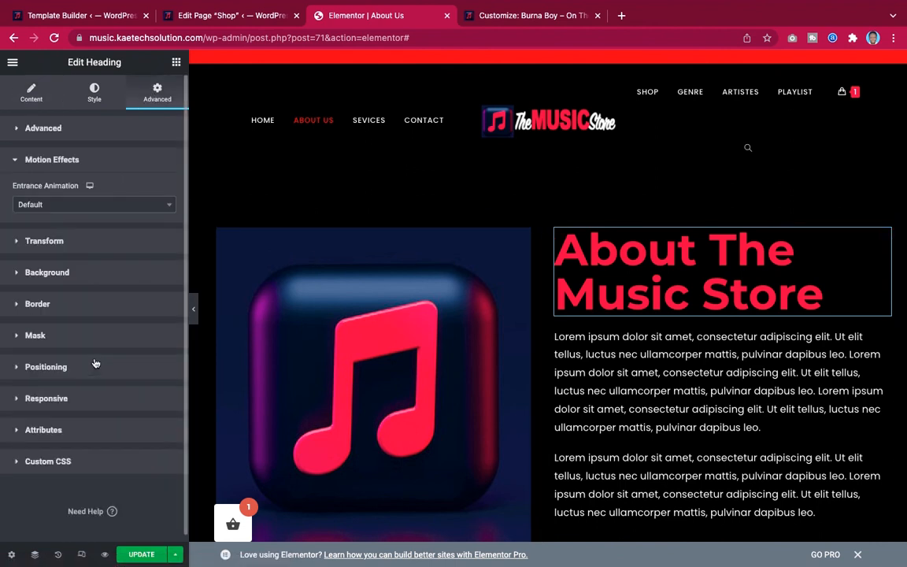
{"action": "left_click", "coordinate": [120, 205]}
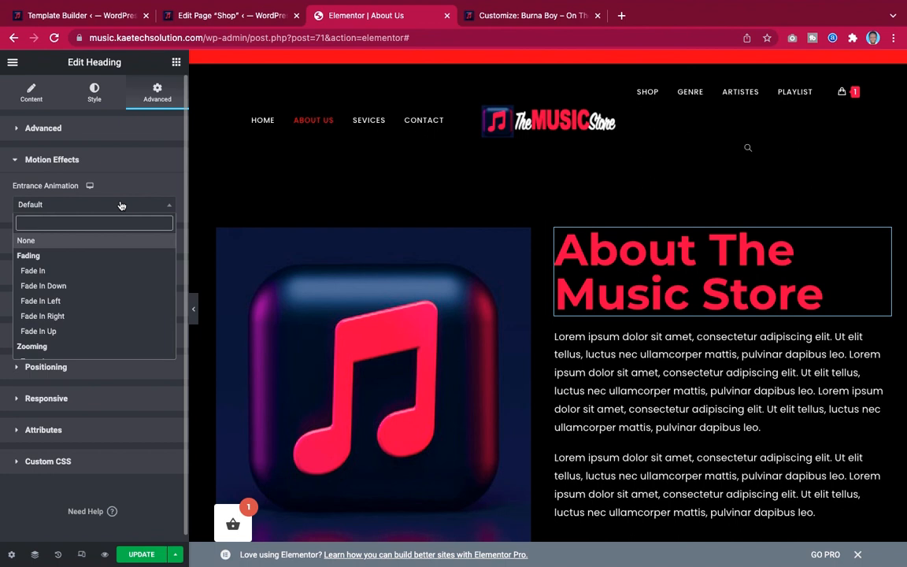
{"action": "left_click", "coordinate": [63, 316]}
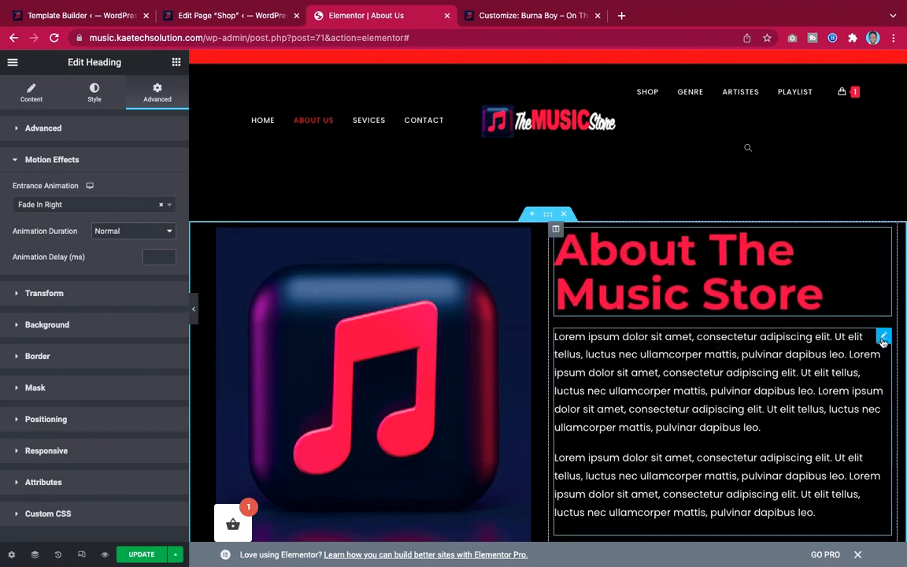
Give the Lorem ipsum text widget a Fade In Up entrance animation and update the page.
{"action": "left_click", "coordinate": [883, 338]}
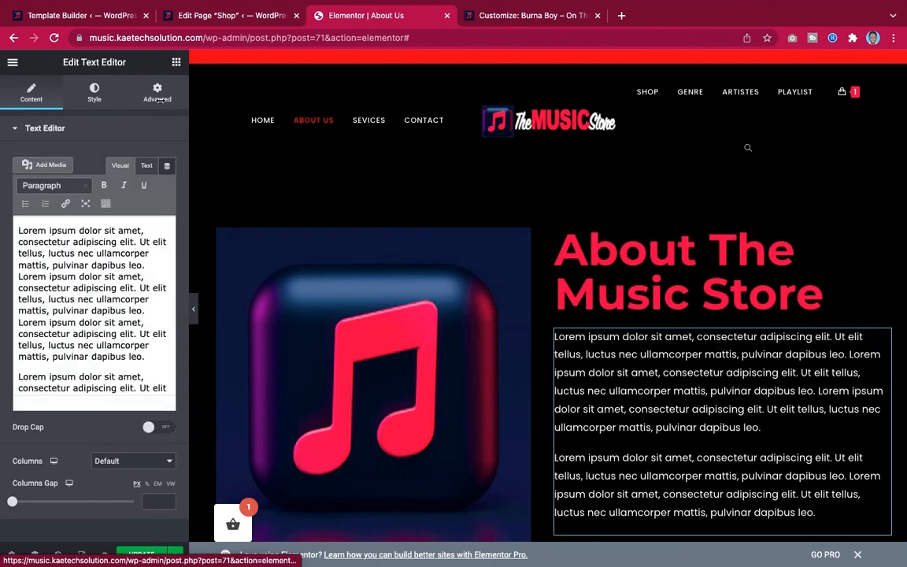
{"action": "left_click", "coordinate": [158, 98]}
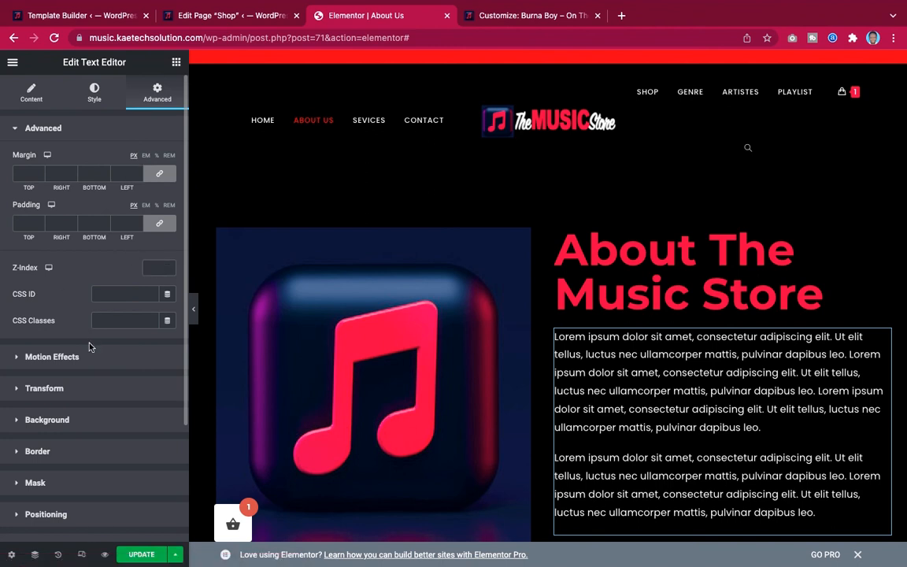
{"action": "left_click", "coordinate": [52, 356]}
{"action": "left_click", "coordinate": [118, 207]}
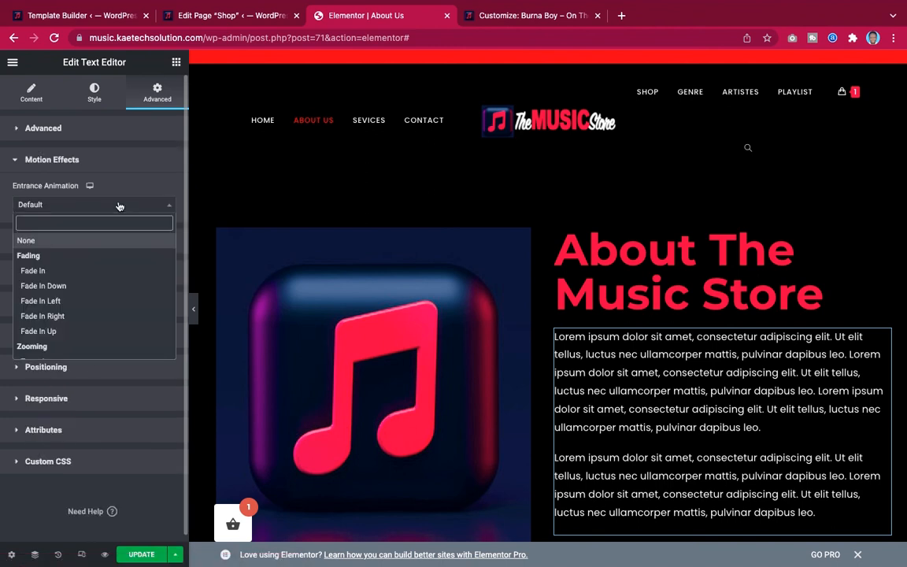
{"action": "left_click", "coordinate": [70, 332]}
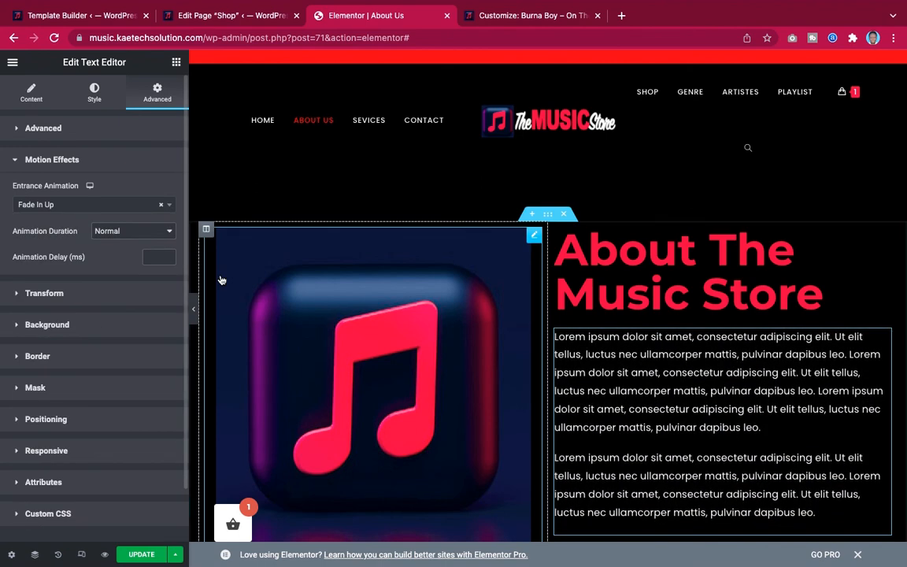
{"action": "left_click", "coordinate": [142, 555]}
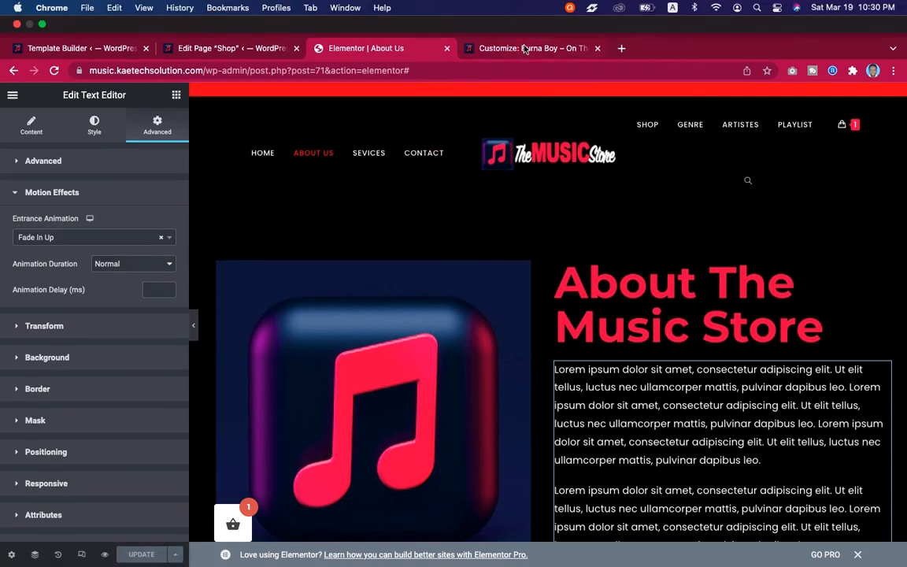
Close the Customizer opened on the Burna Boy product and check the entrance animations on the live About Us page.
{"action": "left_click", "coordinate": [523, 49]}
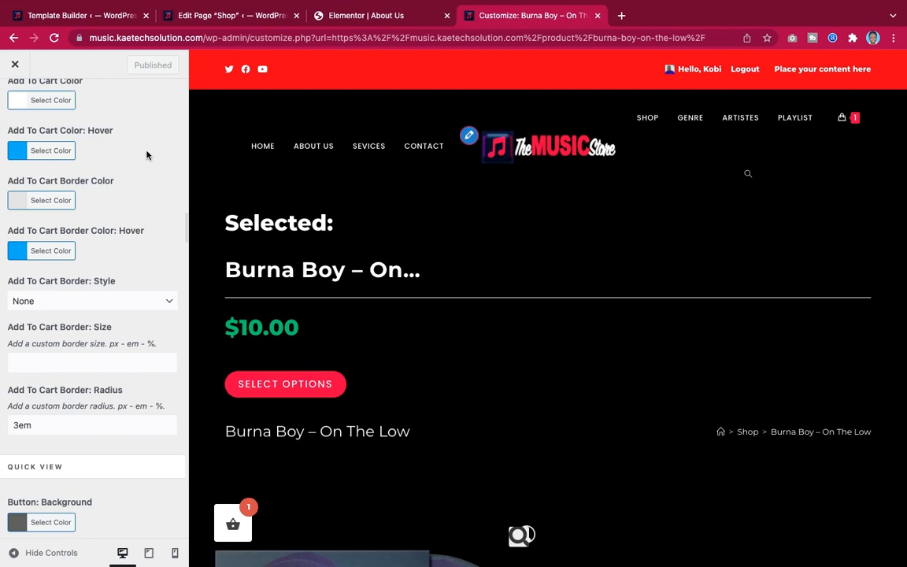
{"action": "left_click", "coordinate": [15, 64]}
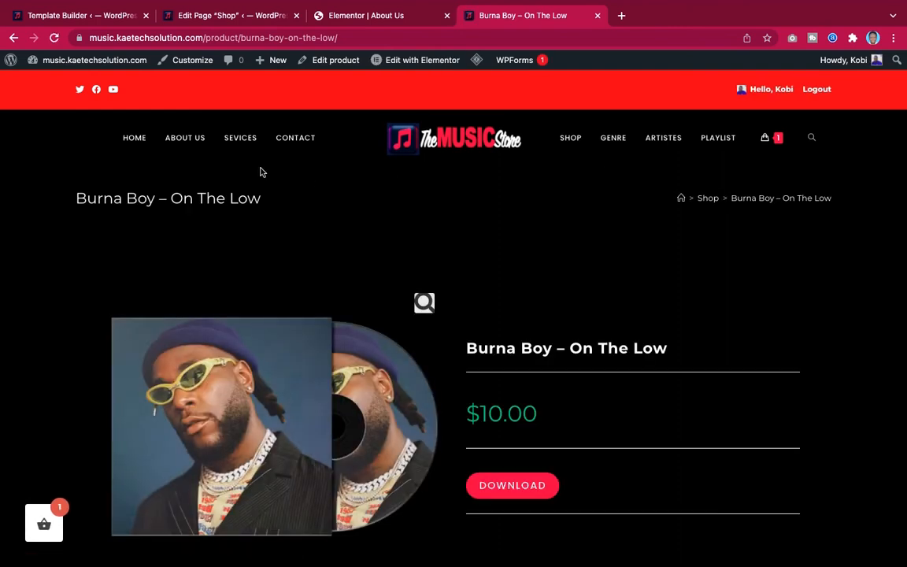
{"action": "left_click", "coordinate": [181, 140]}
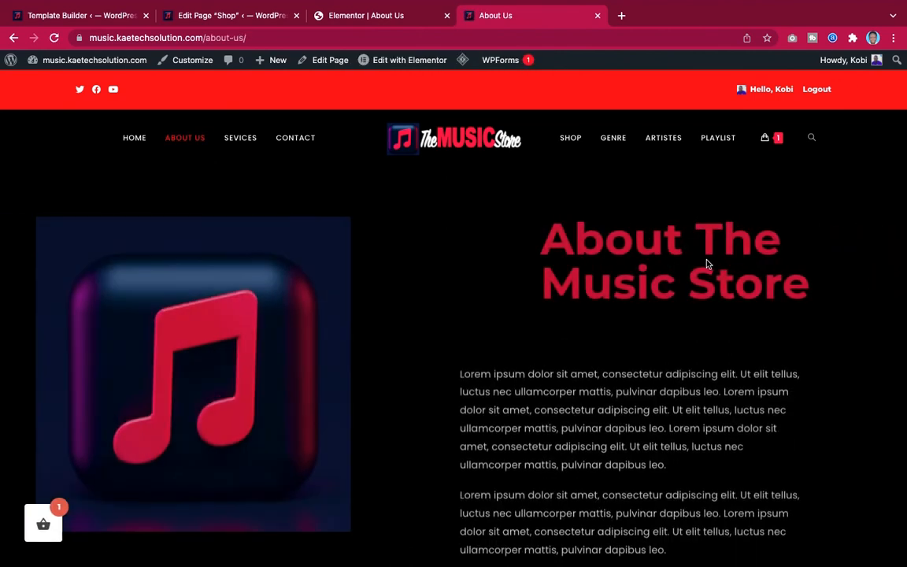
{"action": "scroll", "coordinate": [687, 375], "scroll_direction": "down", "scroll_amount": 1}
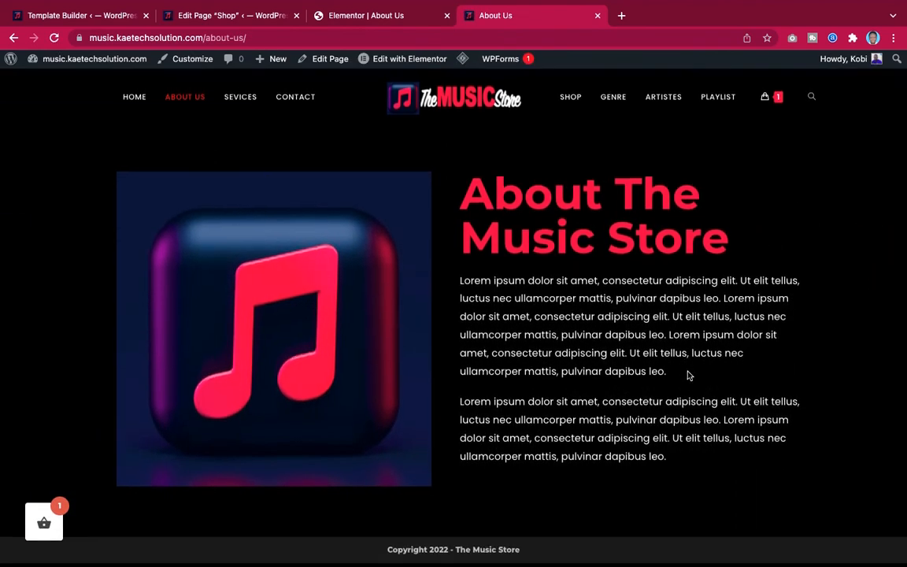
{"action": "scroll", "coordinate": [688, 376], "scroll_direction": "up", "scroll_amount": 1}
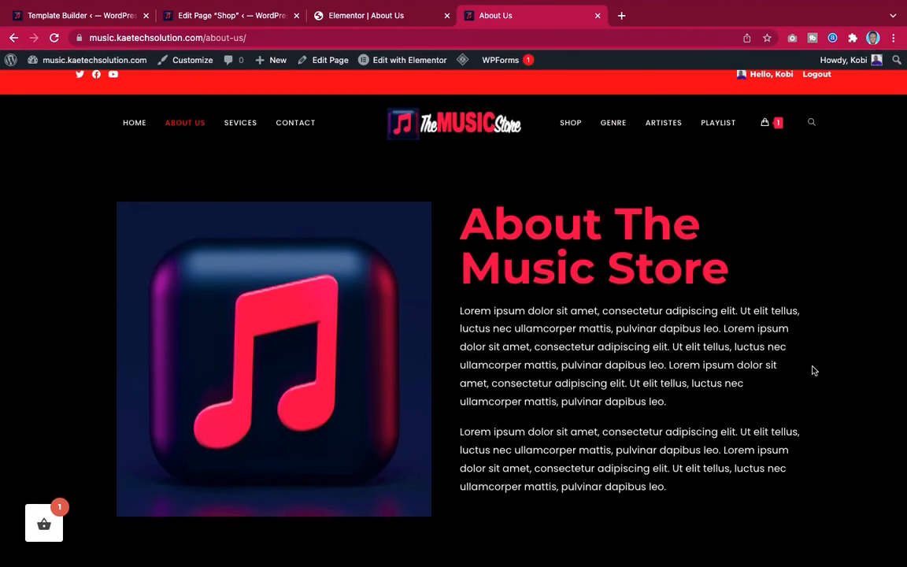
Leave the About Us editor through its live page and open the Sevices page for editing with Elementor.
{"action": "left_click", "coordinate": [240, 129]}
{"action": "left_click", "coordinate": [393, 15]}
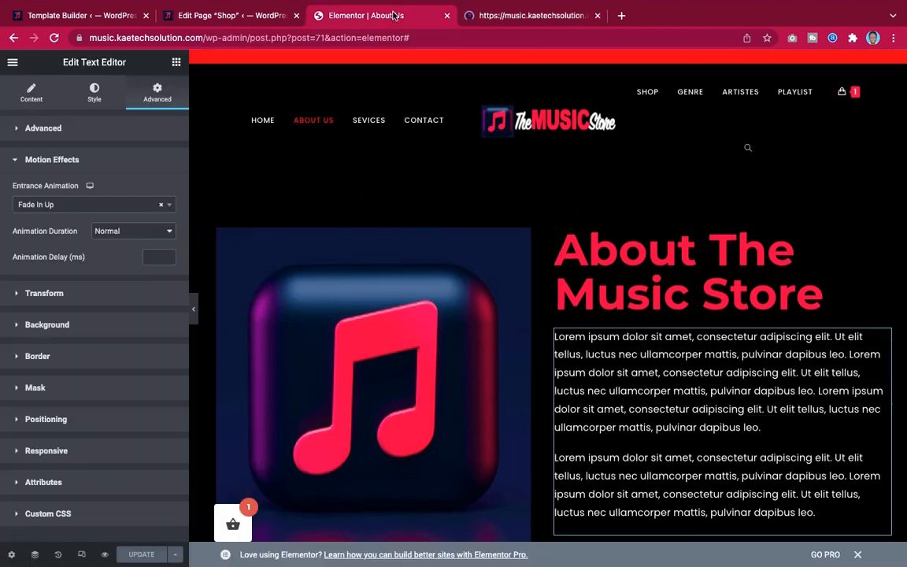
{"action": "left_click", "coordinate": [12, 63]}
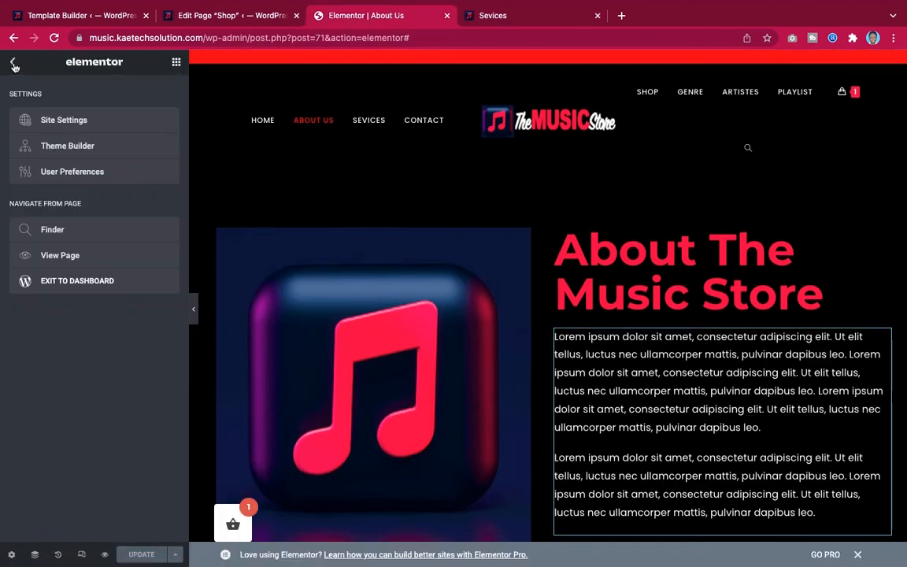
{"action": "left_click", "coordinate": [58, 257]}
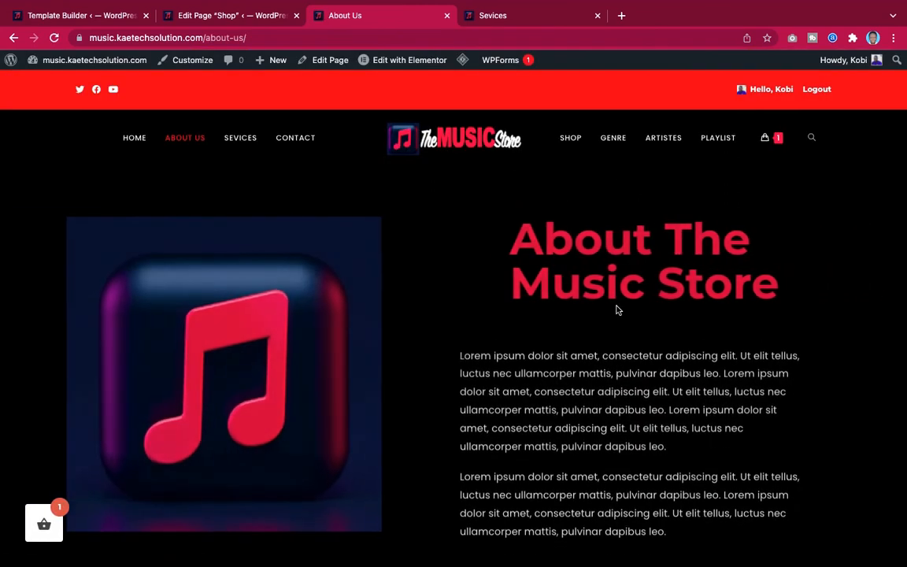
{"action": "left_click", "coordinate": [249, 139]}
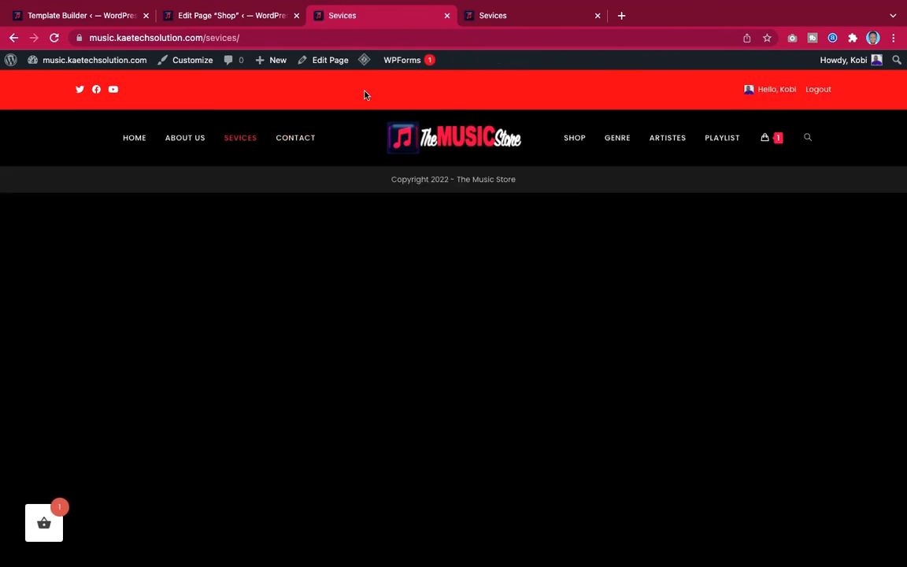
{"action": "left_click", "coordinate": [330, 60]}
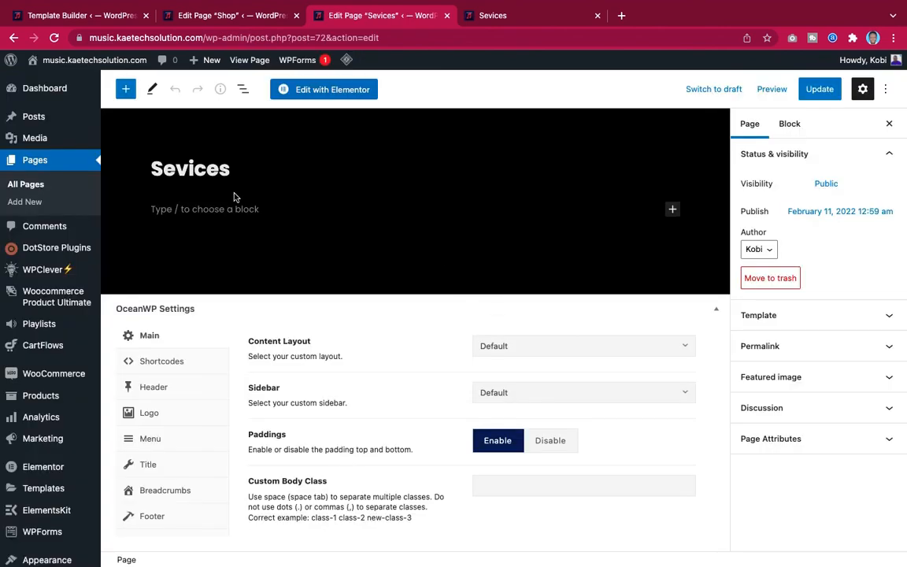
{"action": "left_click", "coordinate": [332, 90]}
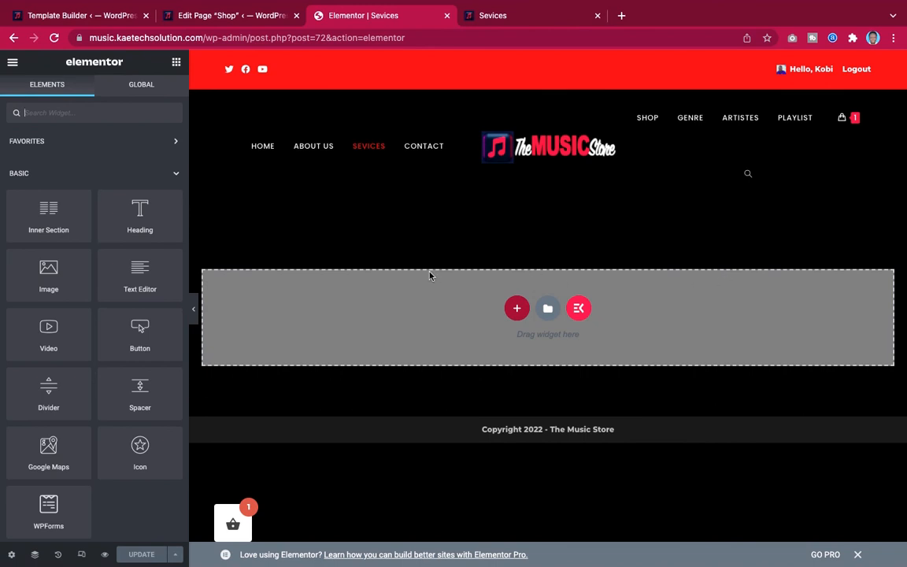
Add a single-column section to the empty Sevices page and bring up the widget library.
{"action": "left_click", "coordinate": [517, 309]}
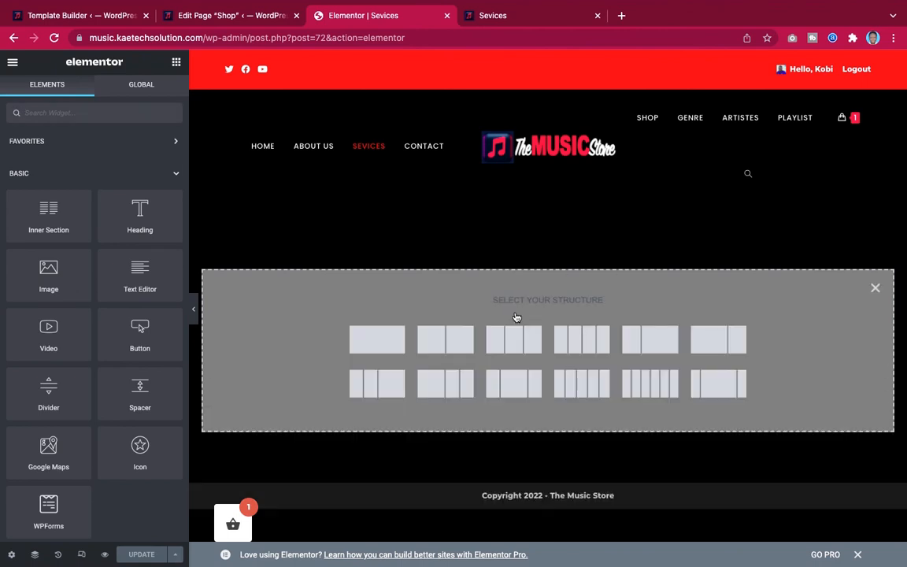
{"action": "left_click", "coordinate": [378, 342]}
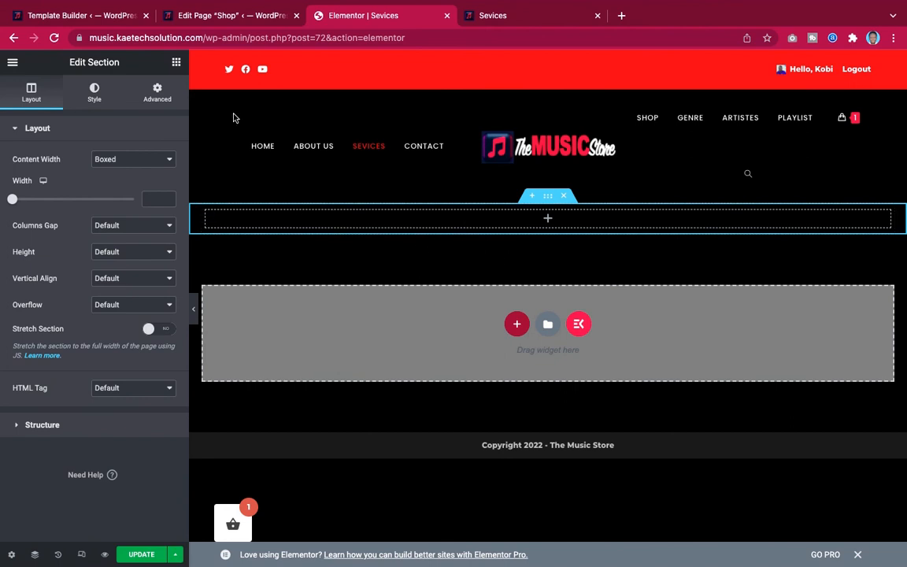
{"action": "left_click", "coordinate": [176, 63]}
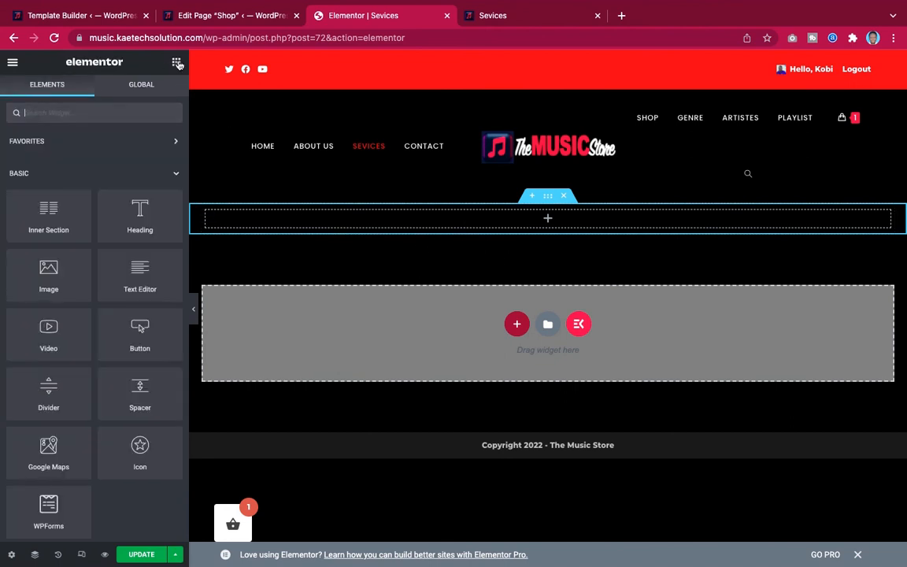
Set the empty section's height to Min Height and choose a Classic background type for it.
{"action": "left_click", "coordinate": [549, 199]}
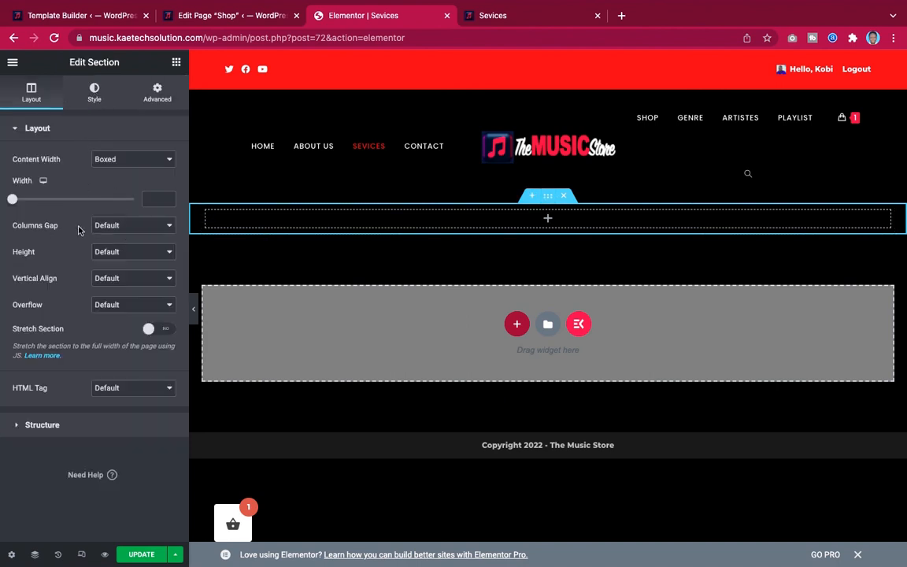
{"action": "left_click", "coordinate": [125, 253]}
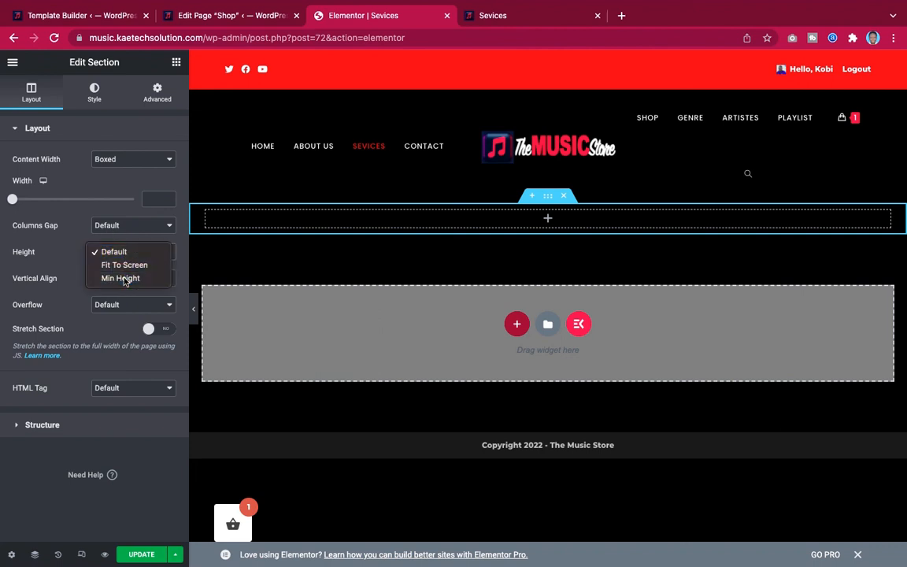
{"action": "left_click", "coordinate": [124, 279]}
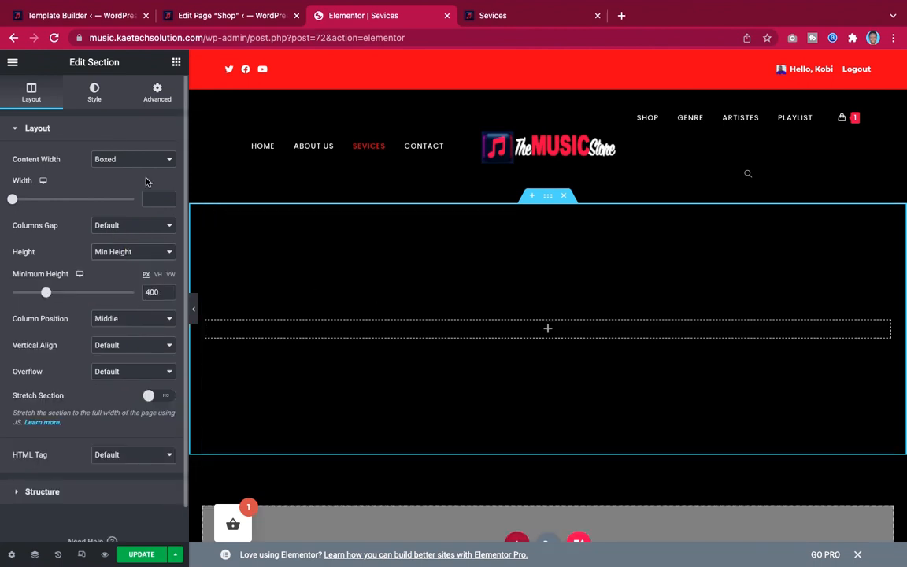
{"action": "left_click", "coordinate": [93, 92]}
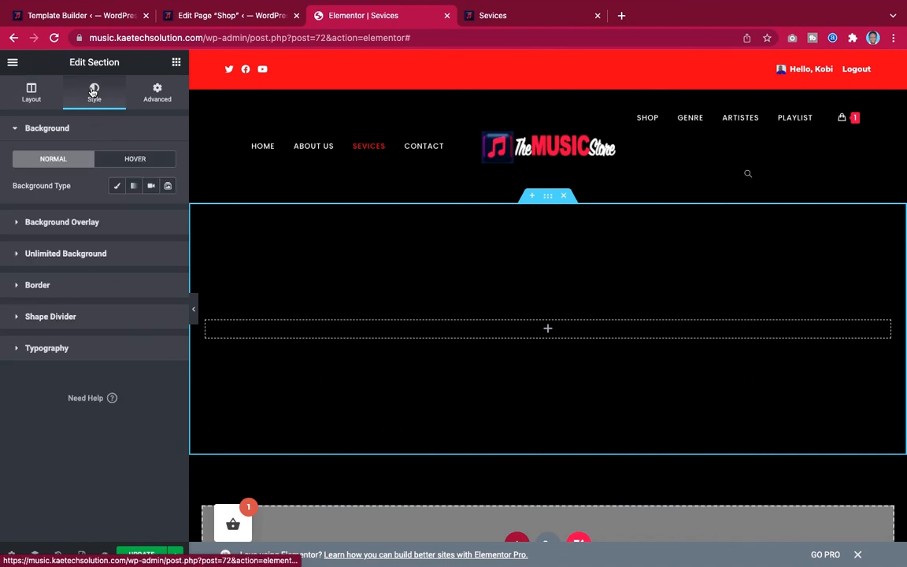
{"action": "left_click", "coordinate": [116, 186]}
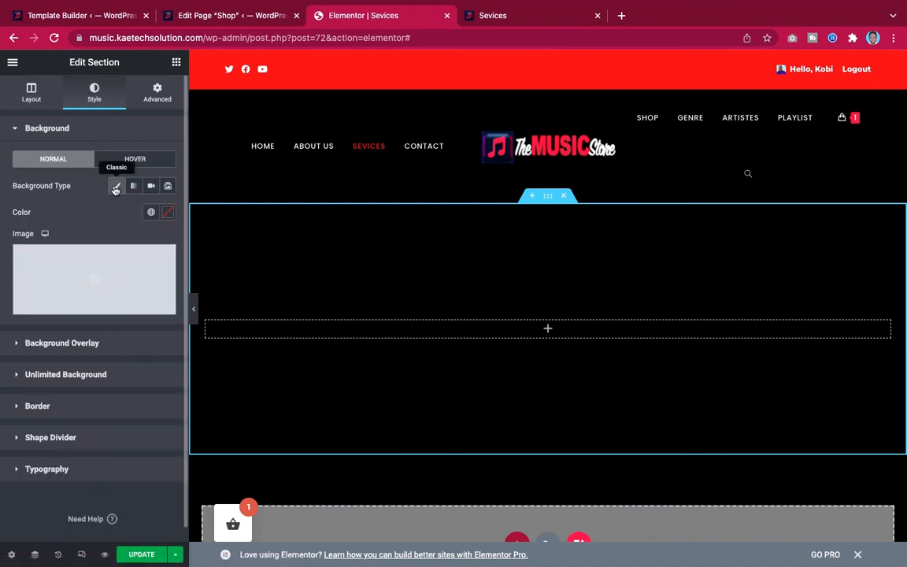
Insert personal-coach-hero-image-bg-1-1.jpg from the media library as the section's background image.
{"action": "left_click", "coordinate": [120, 267]}
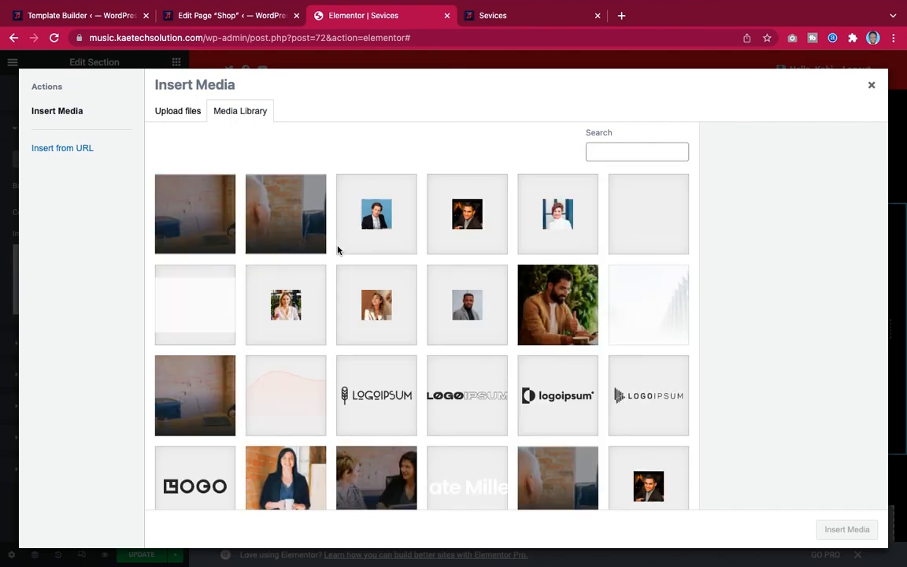
{"action": "scroll", "coordinate": [359, 308], "scroll_direction": "down", "scroll_amount": 3}
{"action": "scroll", "coordinate": [359, 307], "scroll_direction": "up", "scroll_amount": 3}
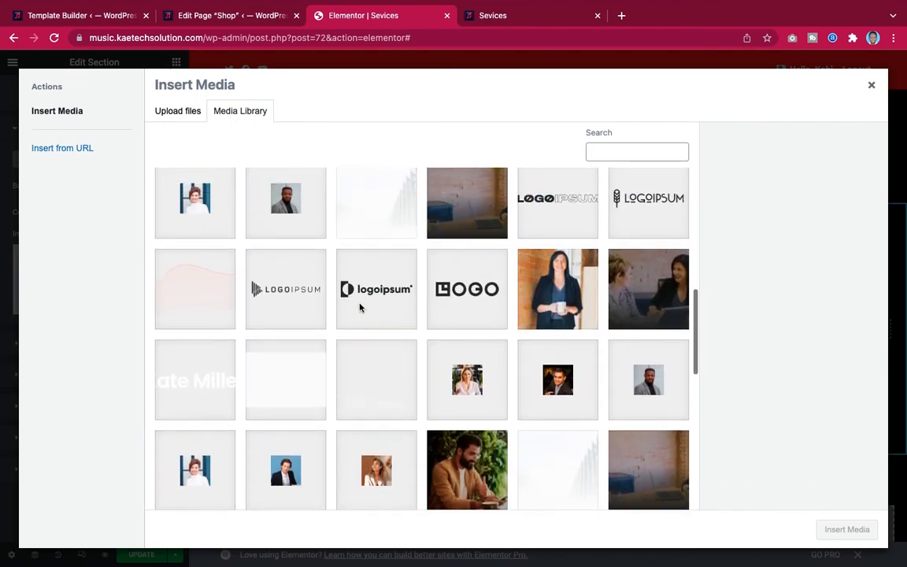
{"action": "scroll", "coordinate": [359, 307], "scroll_direction": "down", "scroll_amount": 2}
{"action": "scroll", "coordinate": [360, 308], "scroll_direction": "up", "scroll_amount": 1}
{"action": "scroll", "coordinate": [360, 308], "scroll_direction": "up", "scroll_amount": 4}
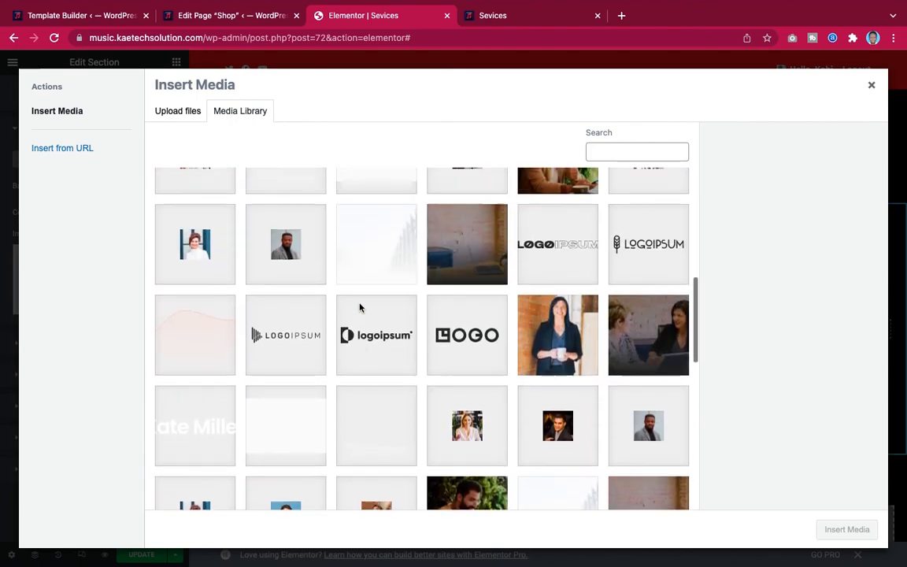
{"action": "scroll", "coordinate": [360, 307], "scroll_direction": "up", "scroll_amount": 1}
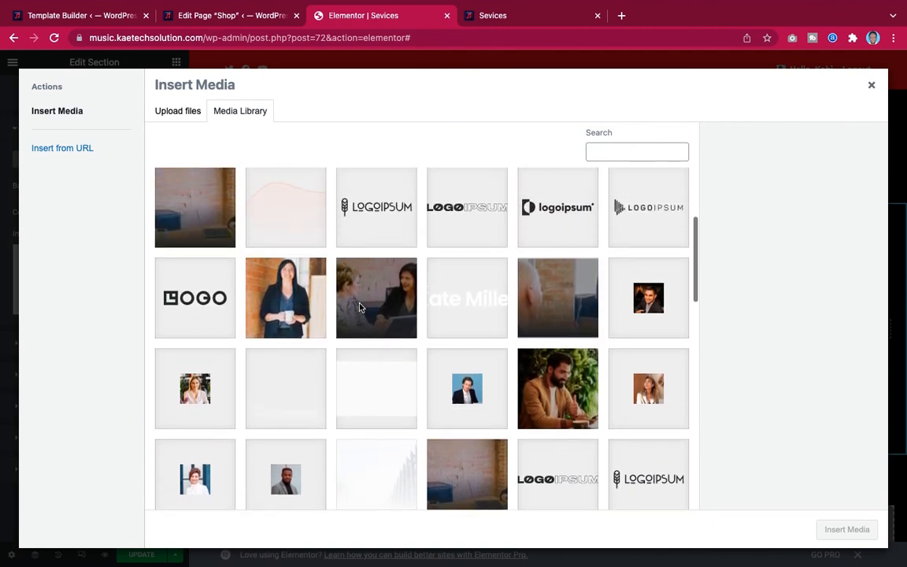
{"action": "left_click", "coordinate": [360, 307]}
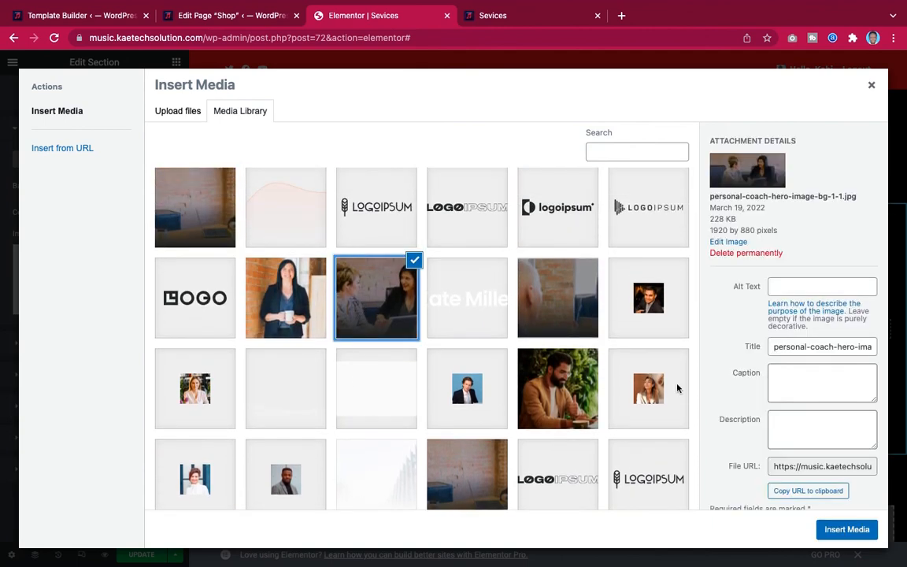
{"action": "left_click", "coordinate": [846, 530]}
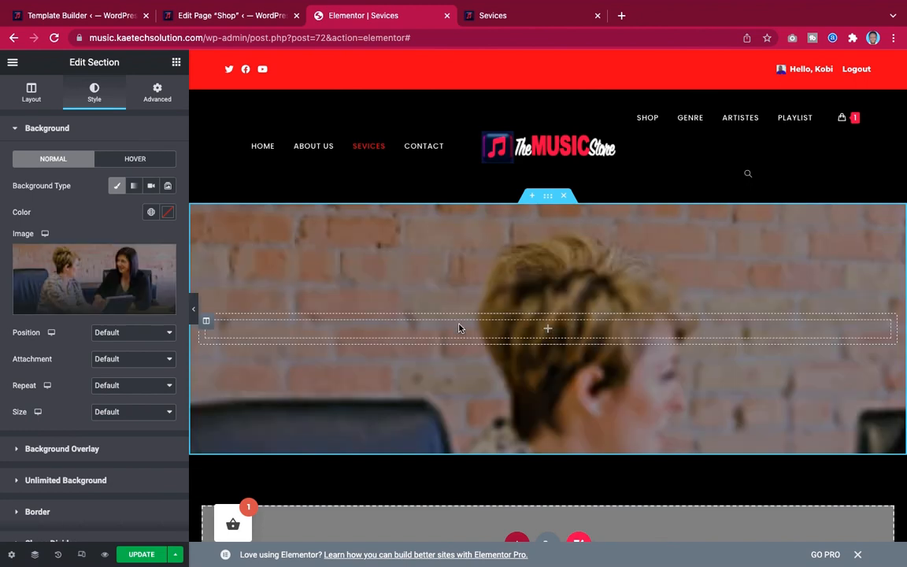
Set the section's background position to Center Center and replace its image with the burning guitar picture, dark-rider-JmVaNyemtN8-unsplash.jpg.
{"action": "left_click", "coordinate": [118, 332]}
{"action": "left_click", "coordinate": [124, 348]}
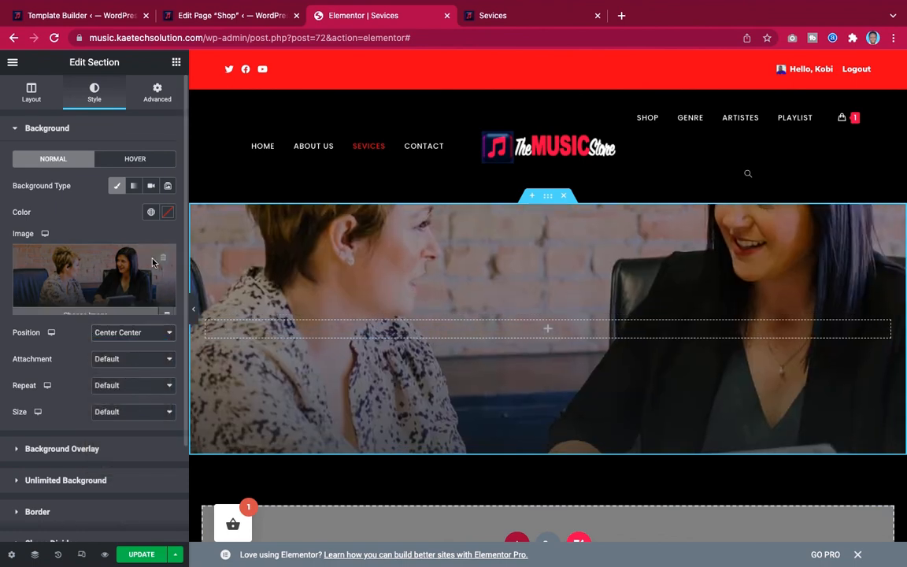
{"action": "left_click", "coordinate": [167, 258]}
{"action": "left_click", "coordinate": [108, 272]}
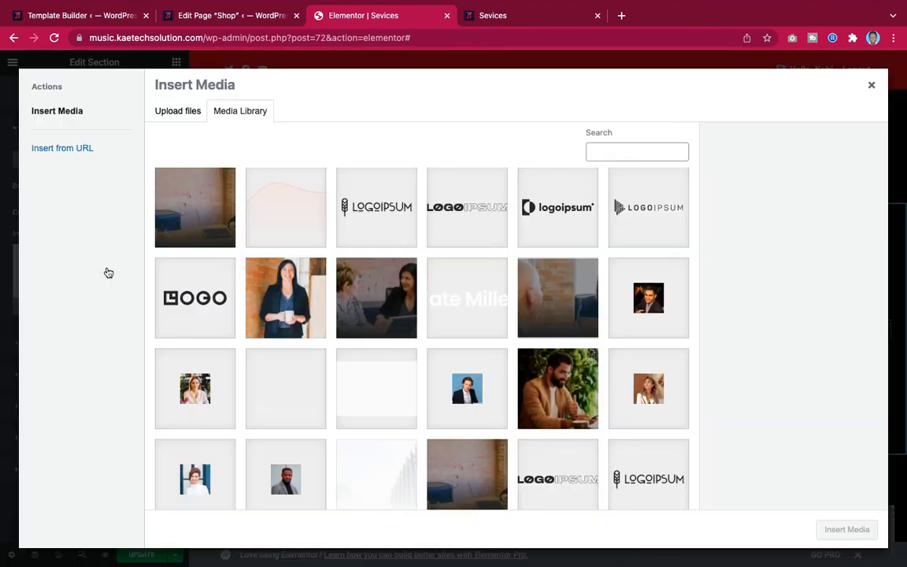
{"action": "scroll", "coordinate": [445, 316], "scroll_direction": "down", "scroll_amount": 1}
{"action": "scroll", "coordinate": [446, 311], "scroll_direction": "down", "scroll_amount": 10}
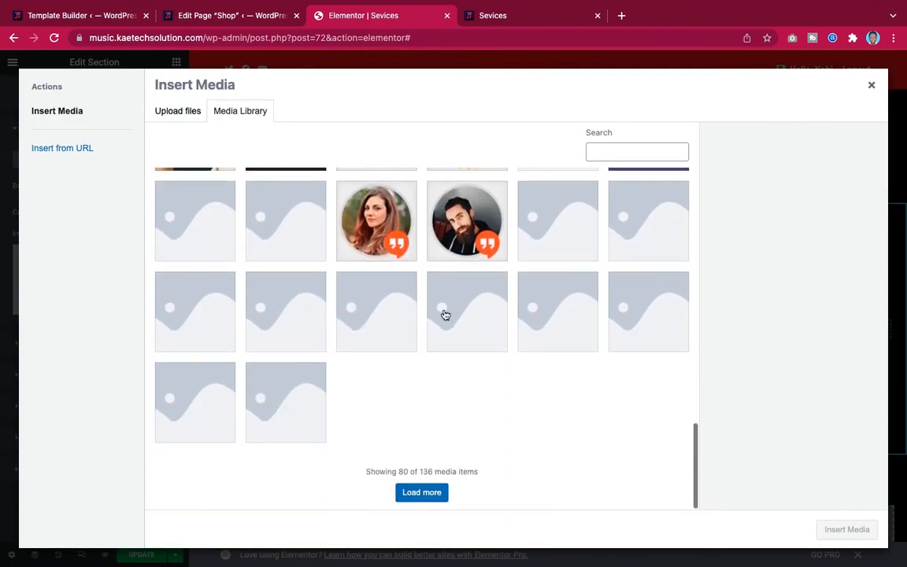
{"action": "left_click", "coordinate": [421, 501]}
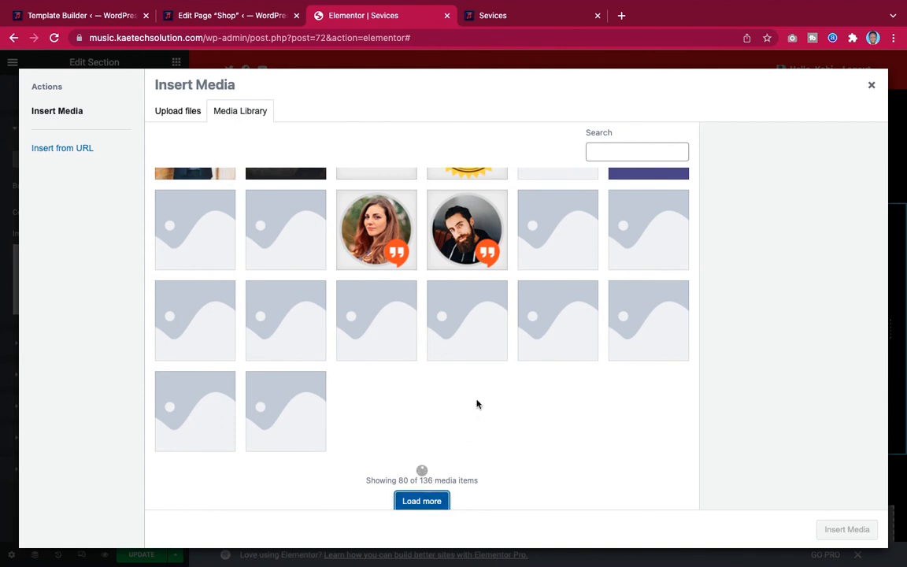
{"action": "scroll", "coordinate": [477, 404], "scroll_direction": "up", "scroll_amount": 2}
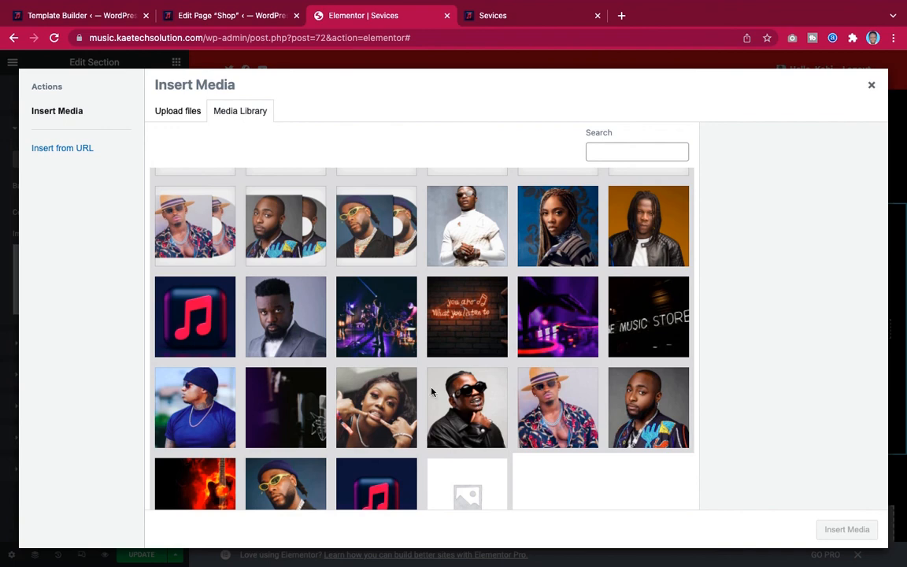
{"action": "left_click", "coordinate": [483, 320]}
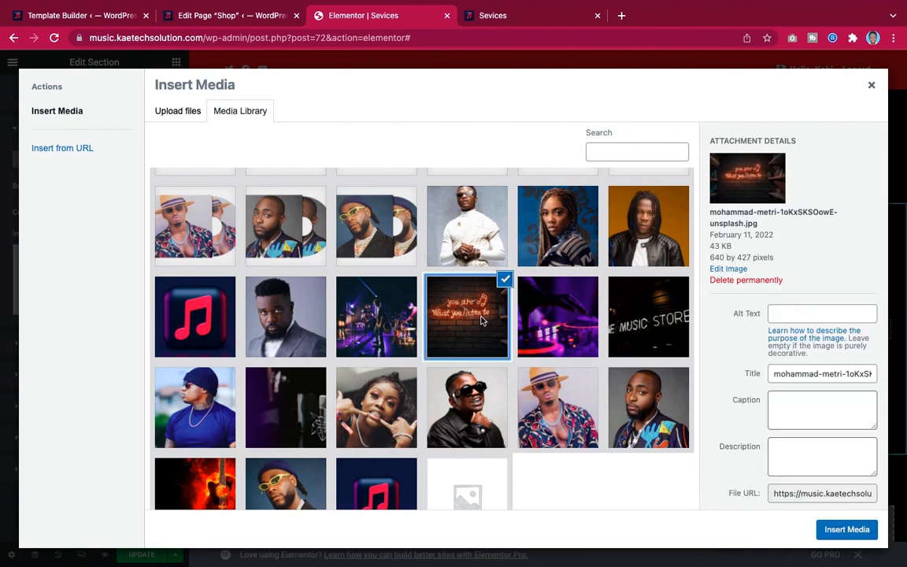
{"action": "left_click", "coordinate": [195, 482]}
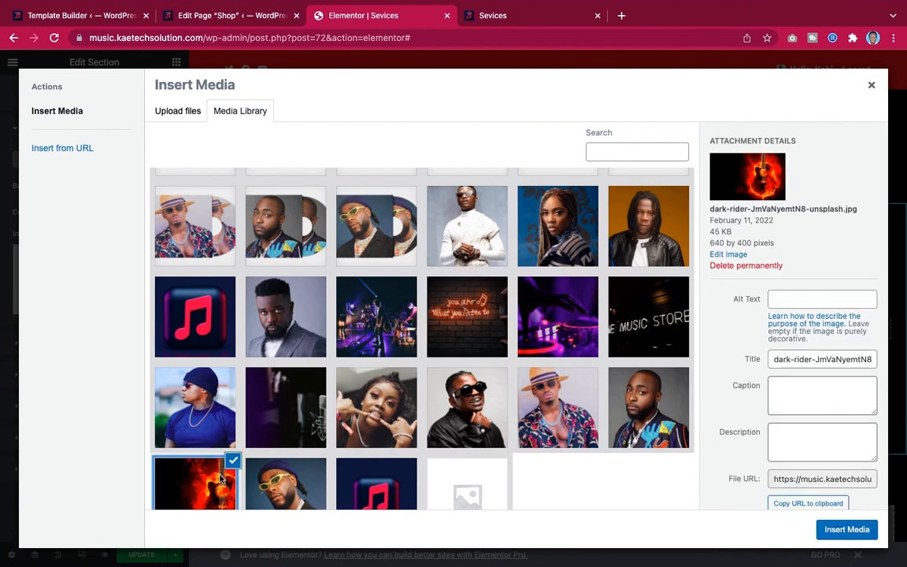
{"action": "left_click", "coordinate": [843, 533]}
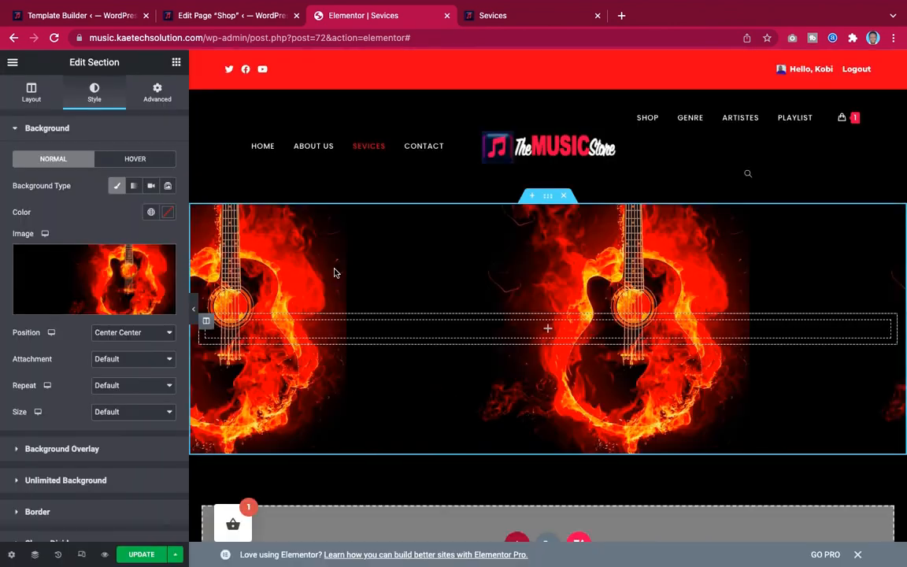
Set the guitar background image to No-repeat with its size on Cover.
{"action": "left_click", "coordinate": [119, 362]}
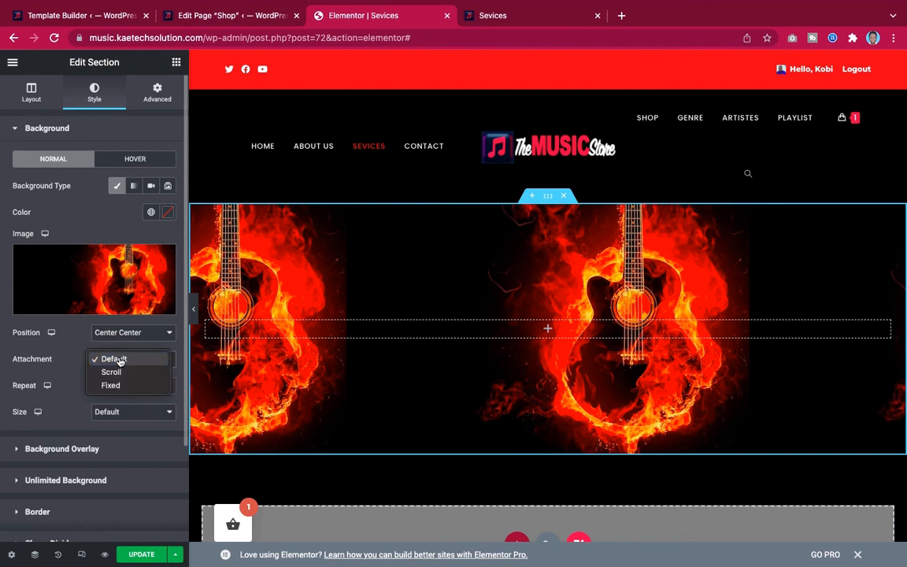
{"action": "left_click", "coordinate": [73, 362]}
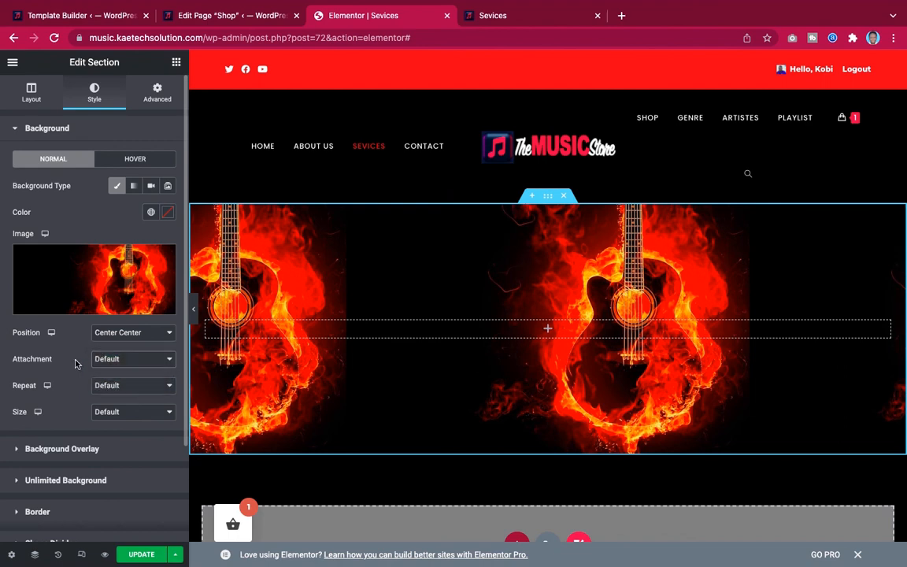
{"action": "left_click", "coordinate": [126, 385]}
{"action": "left_click", "coordinate": [134, 401]}
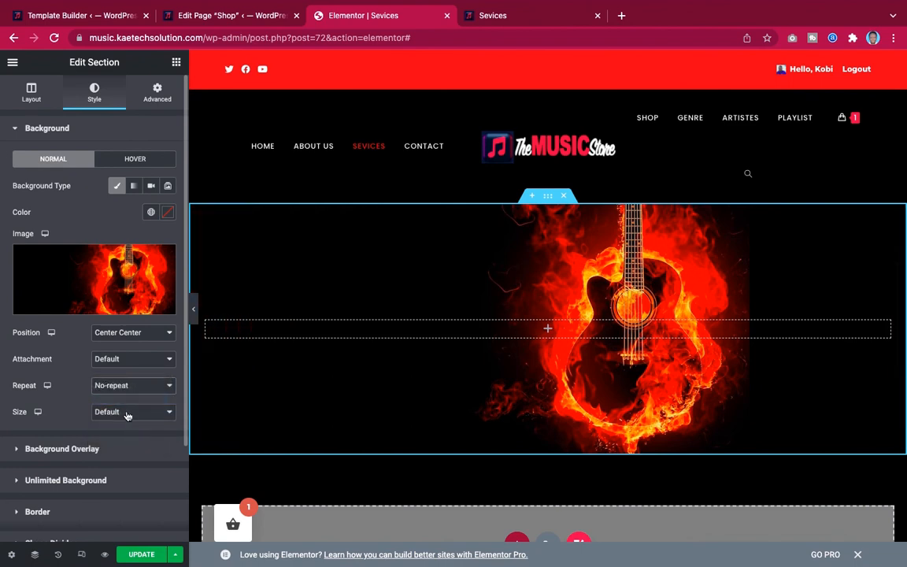
{"action": "left_click", "coordinate": [128, 413]}
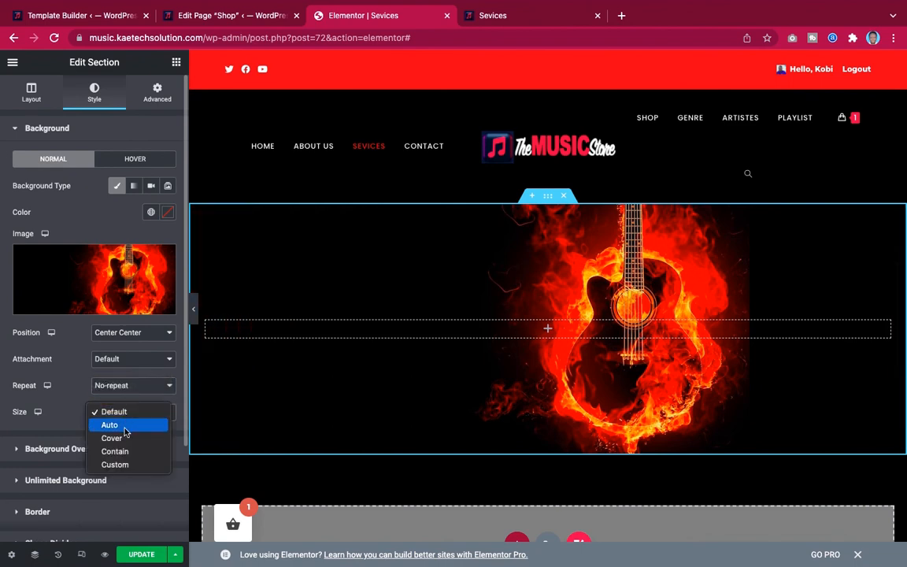
{"action": "left_click", "coordinate": [120, 438]}
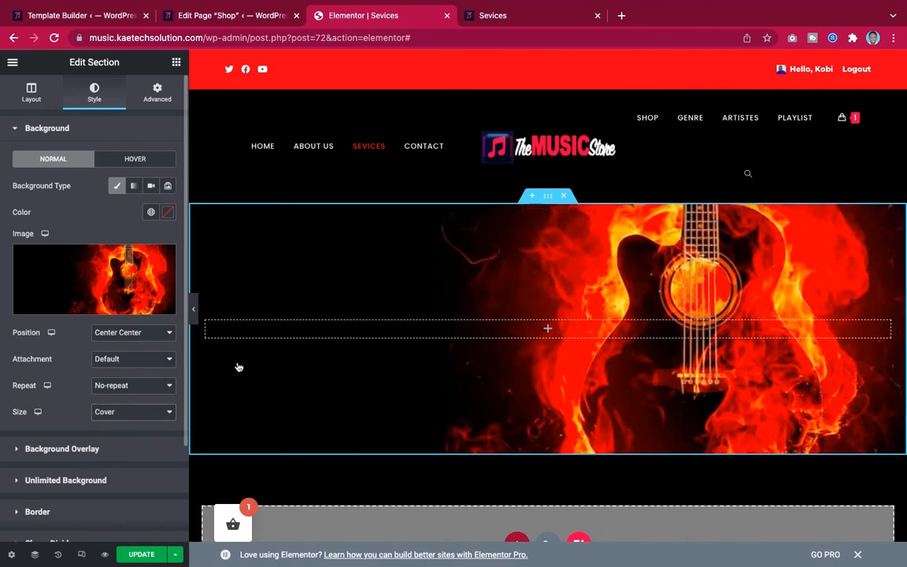
{"action": "scroll", "coordinate": [581, 348], "scroll_direction": "down", "scroll_amount": 2}
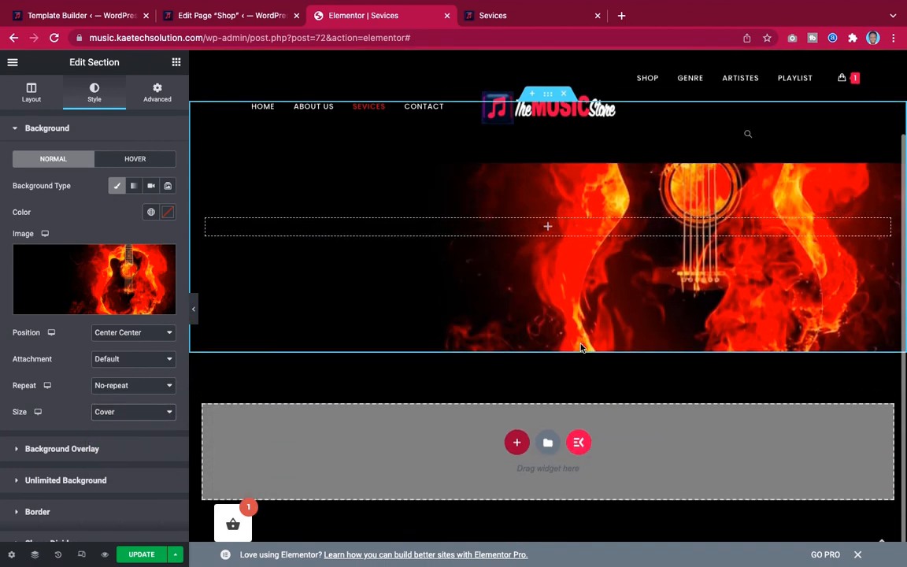
{"action": "scroll", "coordinate": [581, 348], "scroll_direction": "up", "scroll_amount": 2}
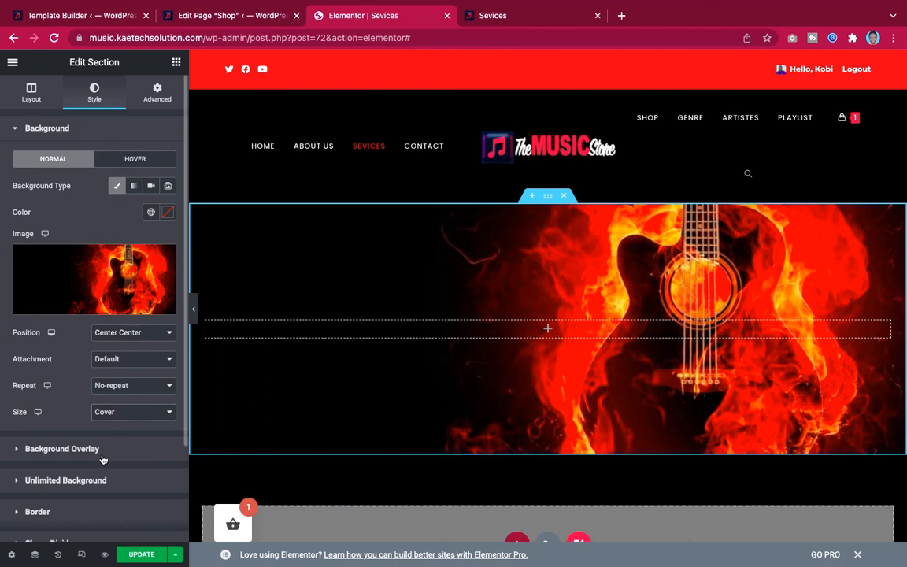
Add a Heading widget to the guitar section, title it "Our Services" and align it to the center.
{"action": "left_click", "coordinate": [175, 63]}
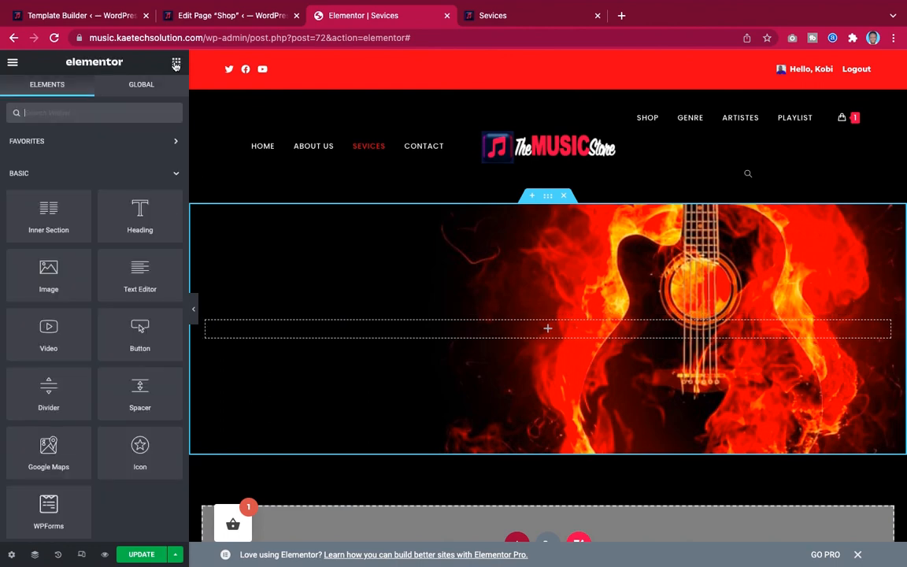
{"action": "left_click_drag", "start_coordinate": [124, 189], "coordinate": [510, 330]}
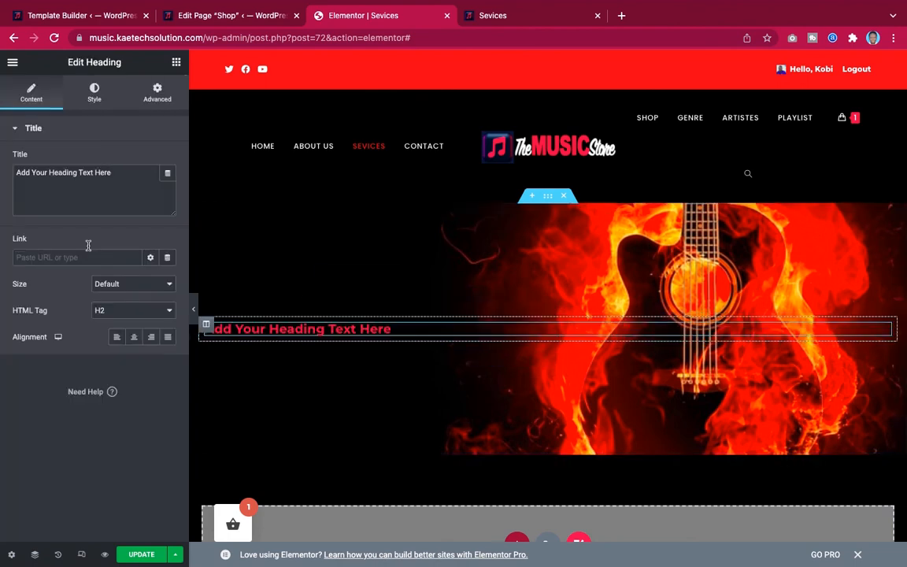
{"action": "left_click_drag", "start_coordinate": [111, 175], "coordinate": [3, 179]}
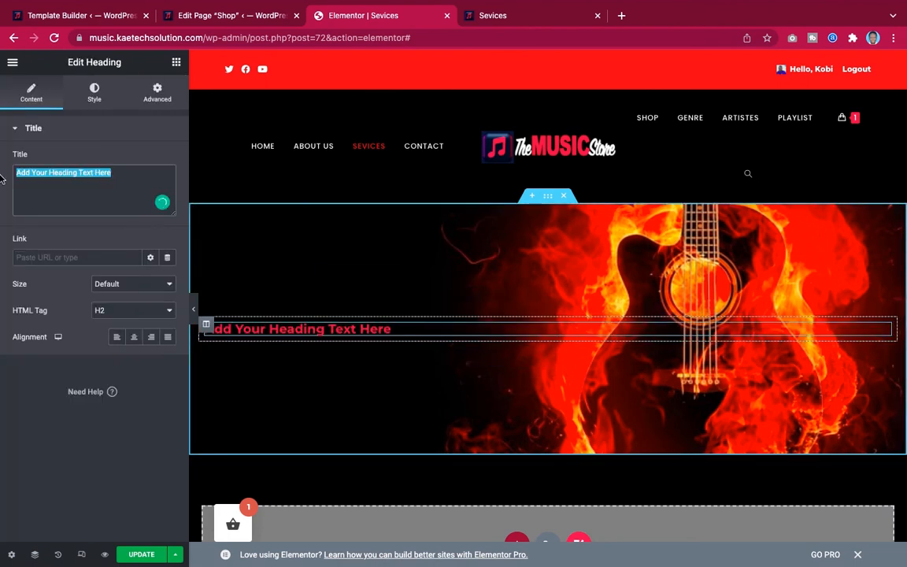
{"action": "type", "text": "Ou"}
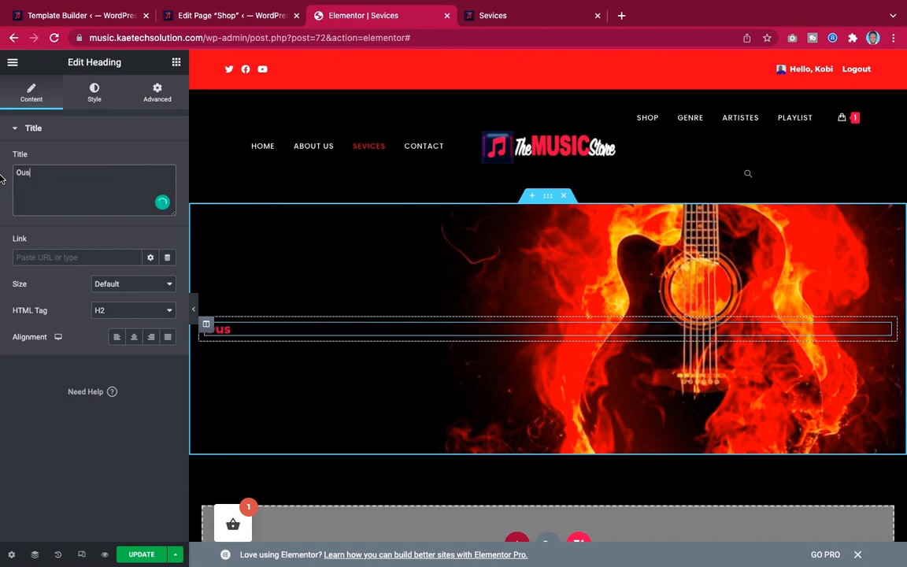
{"action": "type", "text": "r Services"}
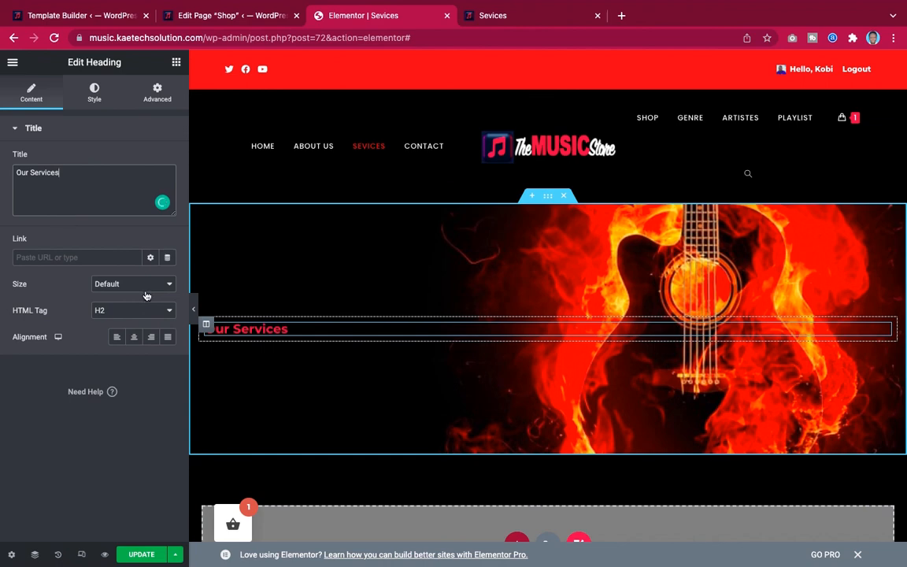
{"action": "left_click", "coordinate": [135, 339]}
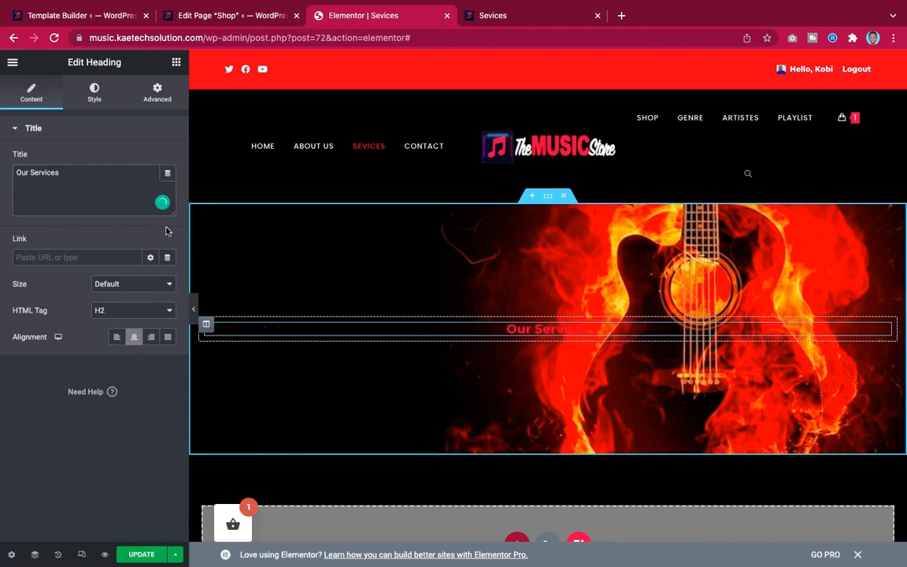
Change the text color of the "Our Services" heading to white.
{"action": "left_click", "coordinate": [95, 90]}
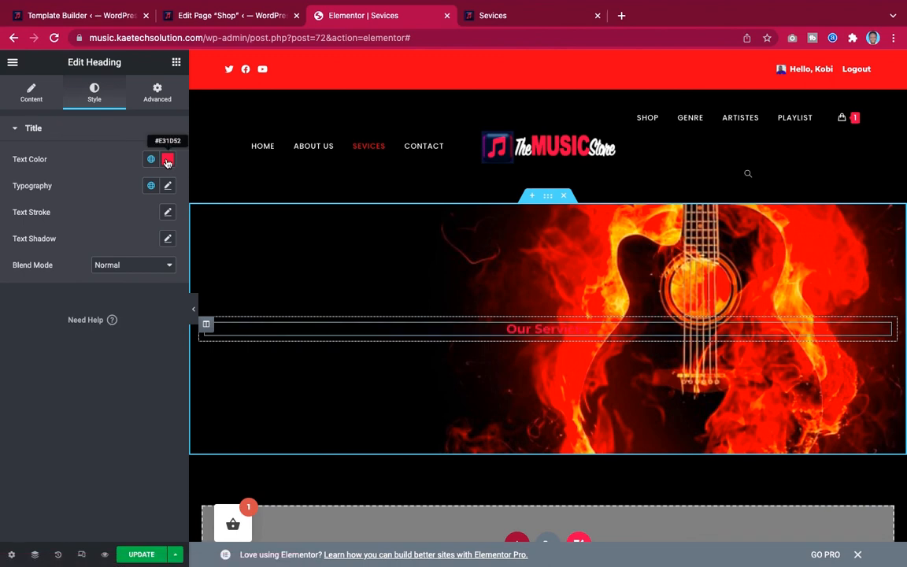
{"action": "left_click", "coordinate": [167, 160]}
{"action": "left_click", "coordinate": [25, 207]}
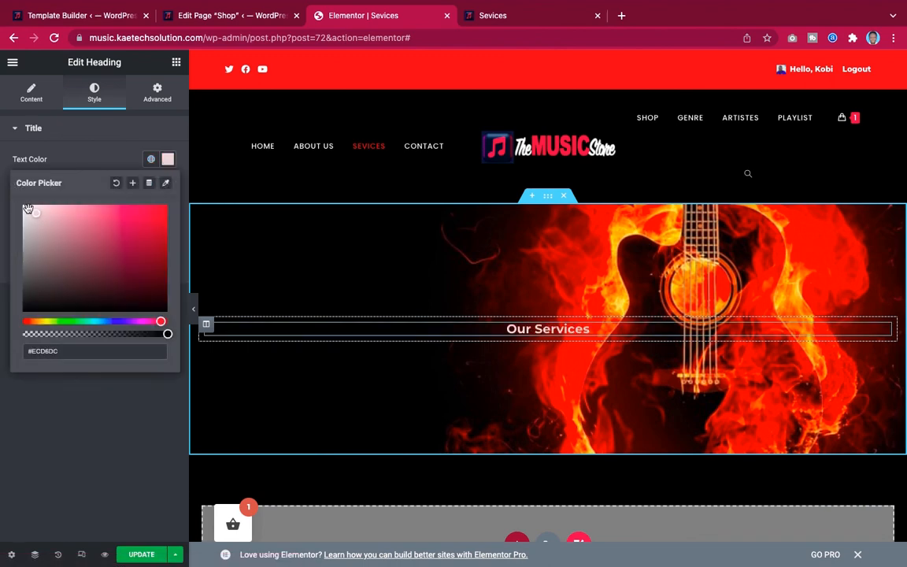
{"action": "left_click", "coordinate": [79, 158]}
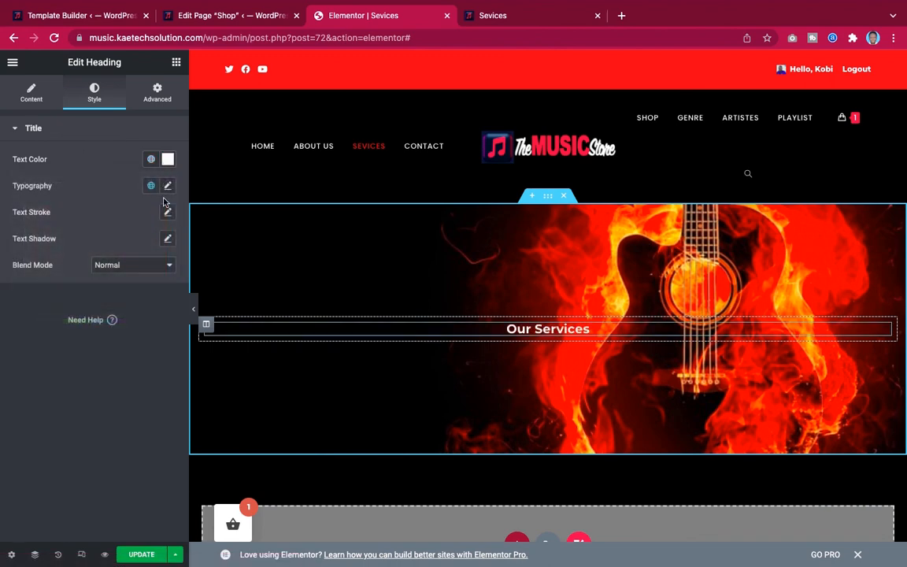
Set the font size of the "Our Services" heading to 53 px.
{"action": "left_click", "coordinate": [167, 186]}
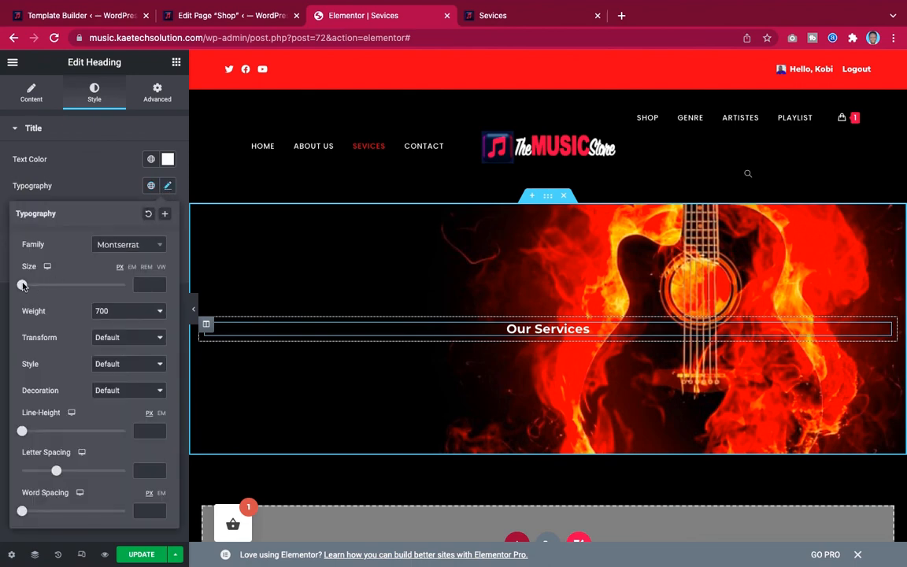
{"action": "left_click_drag", "start_coordinate": [22, 286], "coordinate": [50, 287]}
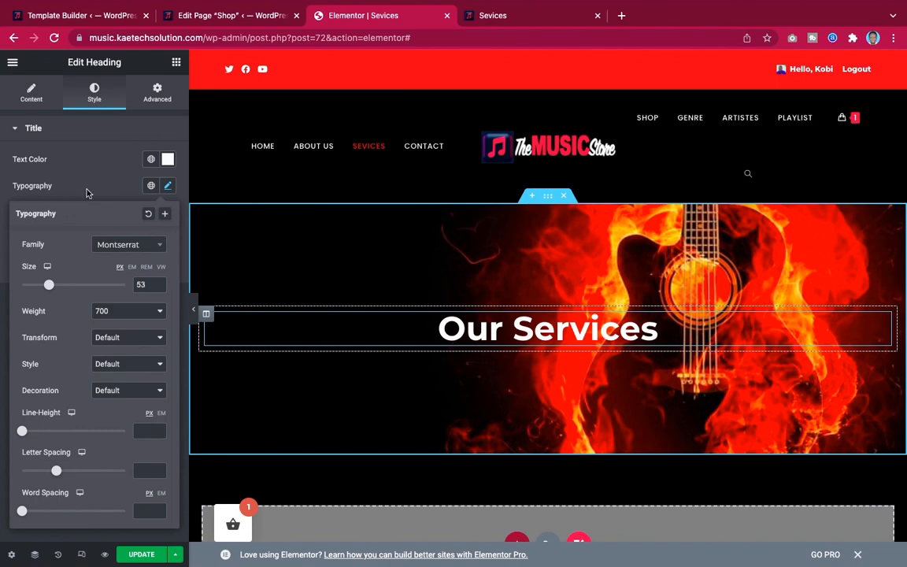
{"action": "left_click", "coordinate": [78, 170]}
Search the ElementsKit page templates for "services" and look through the available designs.
{"action": "scroll", "coordinate": [584, 331], "scroll_direction": "down", "scroll_amount": 2}
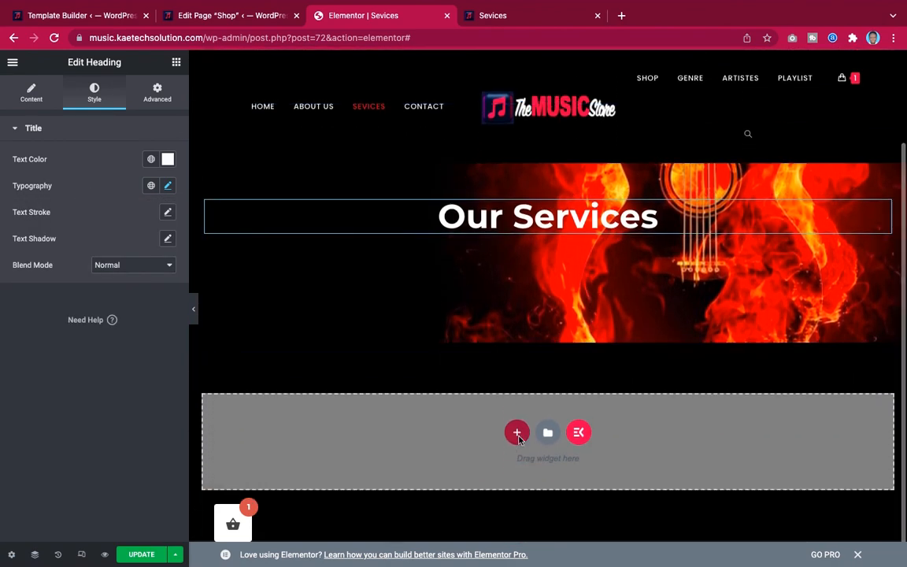
{"action": "left_click", "coordinate": [580, 433]}
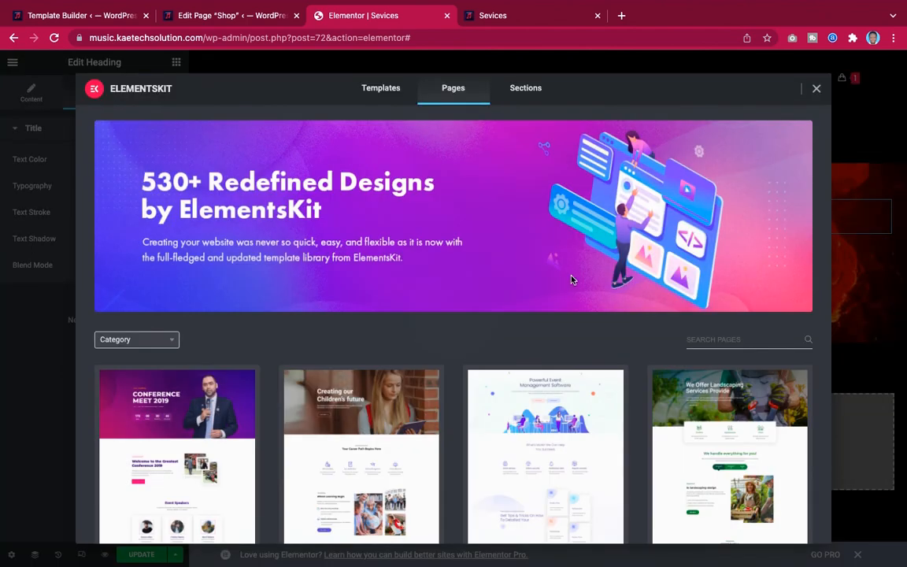
{"action": "left_click", "coordinate": [744, 340]}
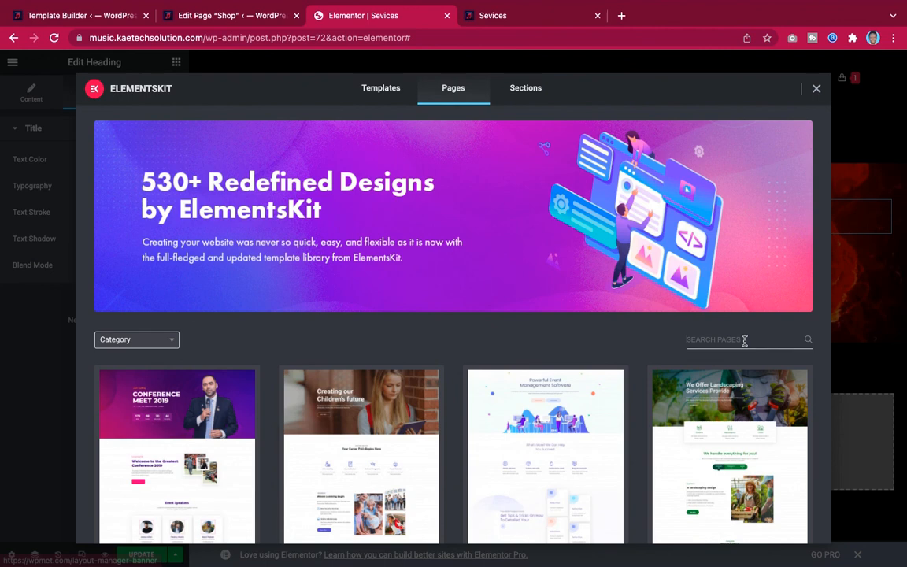
{"action": "type", "text": "services"}
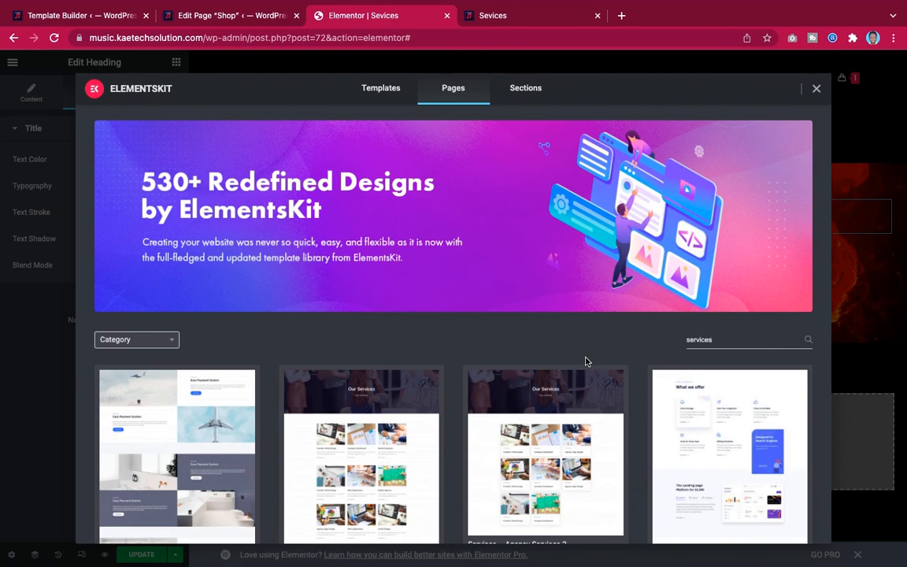
{"action": "scroll", "coordinate": [586, 361], "scroll_direction": "down", "scroll_amount": 5}
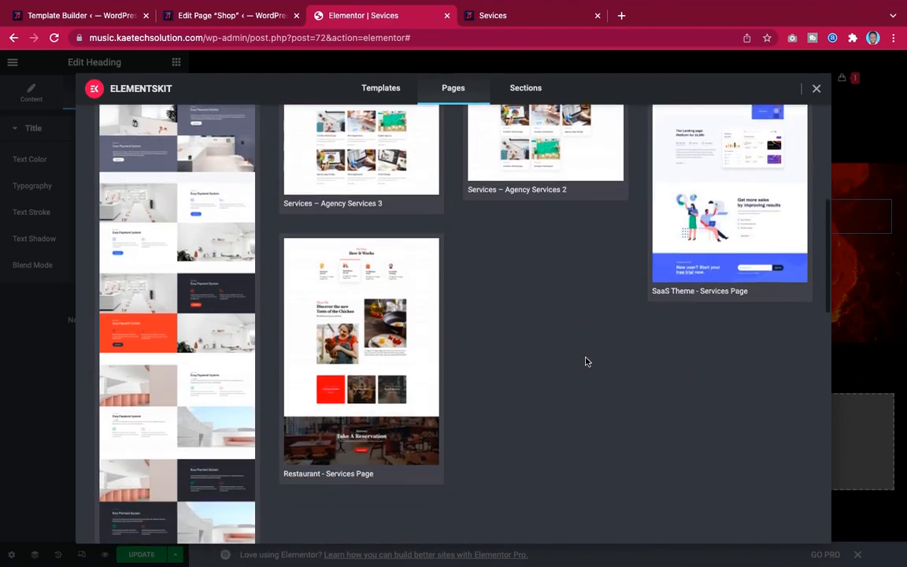
{"action": "scroll", "coordinate": [586, 361], "scroll_direction": "up", "scroll_amount": 5}
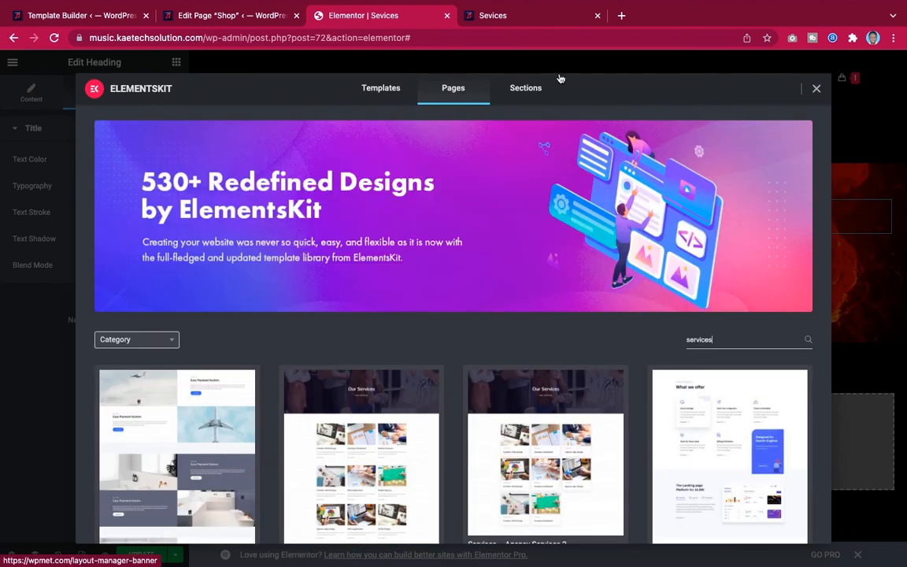
Insert the Heading - Section 03 template from the ElementsKit sections below the "Our Services" hero section.
{"action": "left_click", "coordinate": [526, 88]}
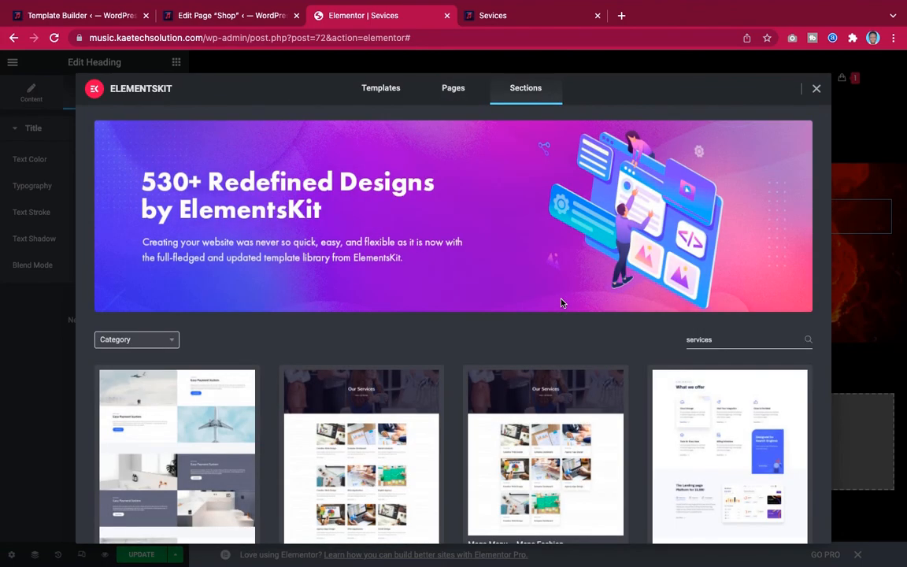
{"action": "scroll", "coordinate": [562, 303], "scroll_direction": "down", "scroll_amount": 2}
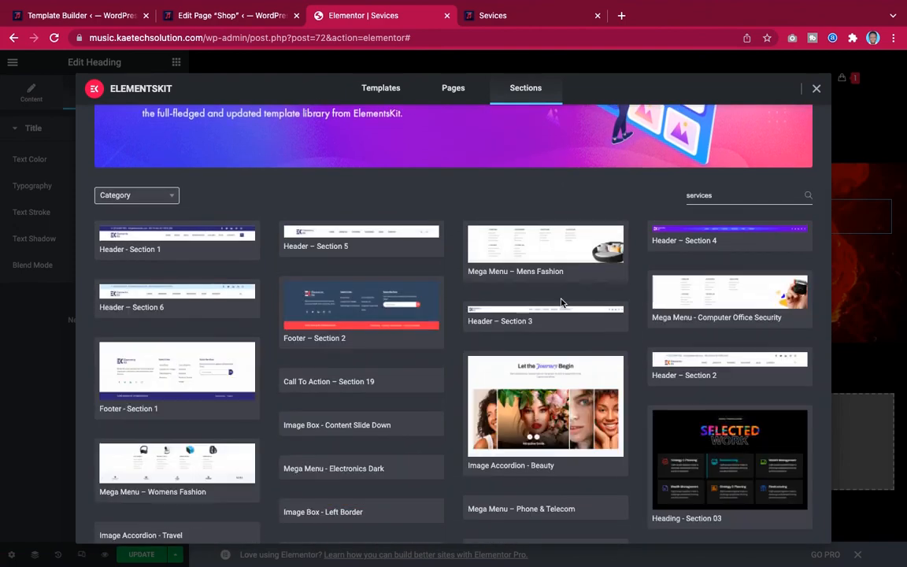
{"action": "scroll", "coordinate": [562, 303], "scroll_direction": "down", "scroll_amount": 2}
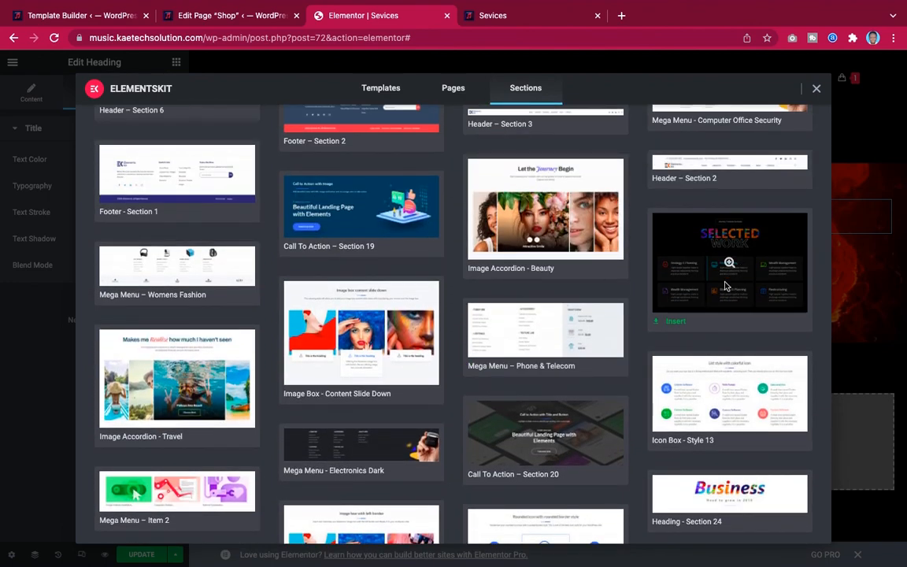
{"action": "left_click", "coordinate": [679, 323]}
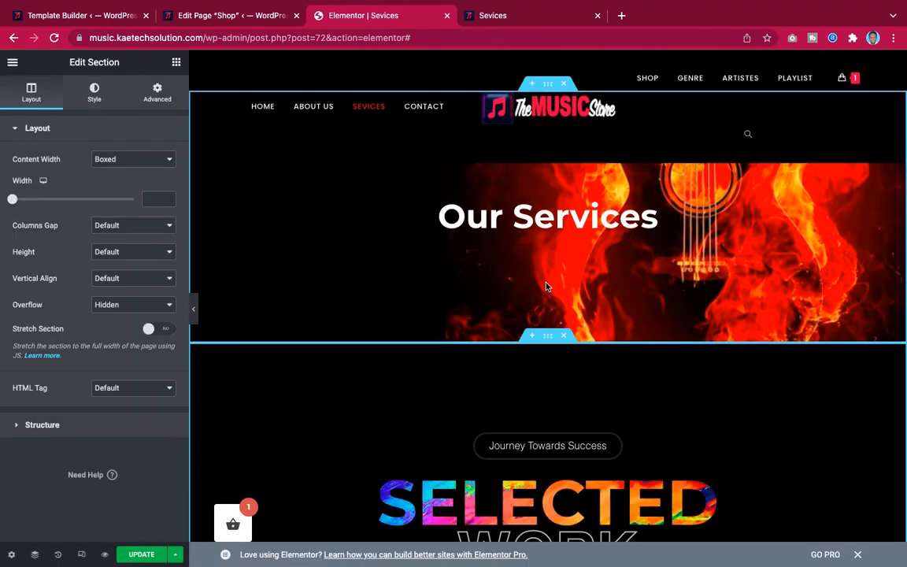
Change the title of the first icon box, "Strategy & Planning" with the red cog, to "Music Promotion".
{"action": "scroll", "coordinate": [720, 325], "scroll_direction": "down", "scroll_amount": 4}
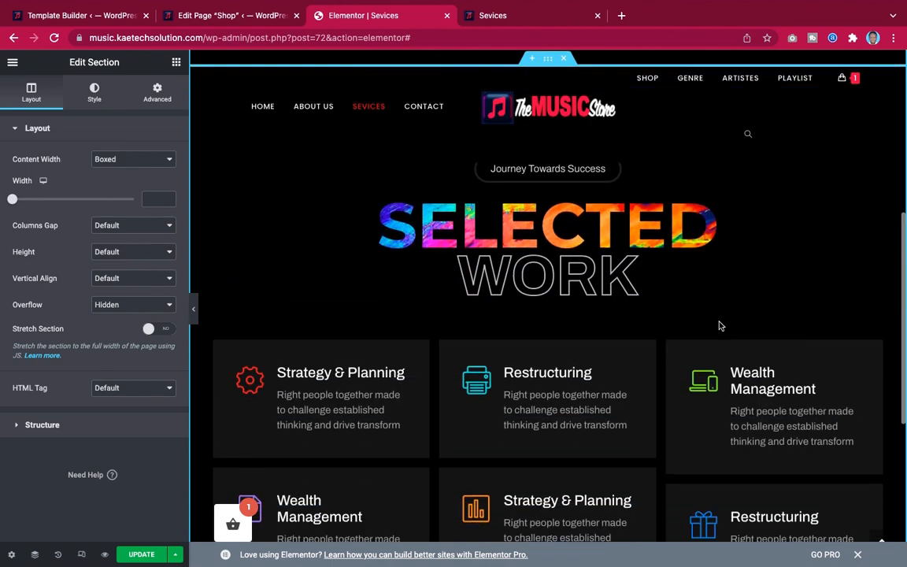
{"action": "scroll", "coordinate": [719, 325], "scroll_direction": "down", "scroll_amount": 3}
{"action": "scroll", "coordinate": [719, 325], "scroll_direction": "up", "scroll_amount": 4}
{"action": "scroll", "coordinate": [719, 326], "scroll_direction": "down", "scroll_amount": 1}
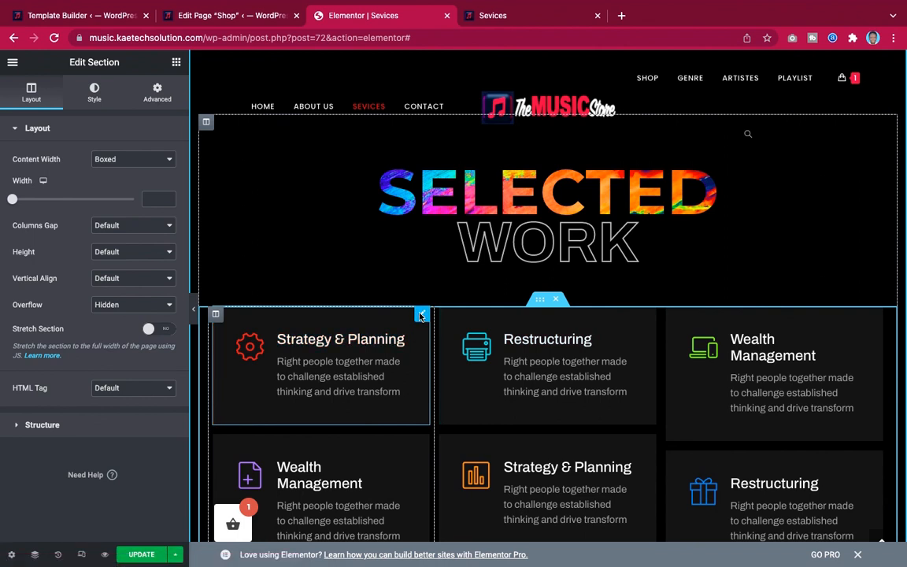
{"action": "left_click", "coordinate": [422, 315]}
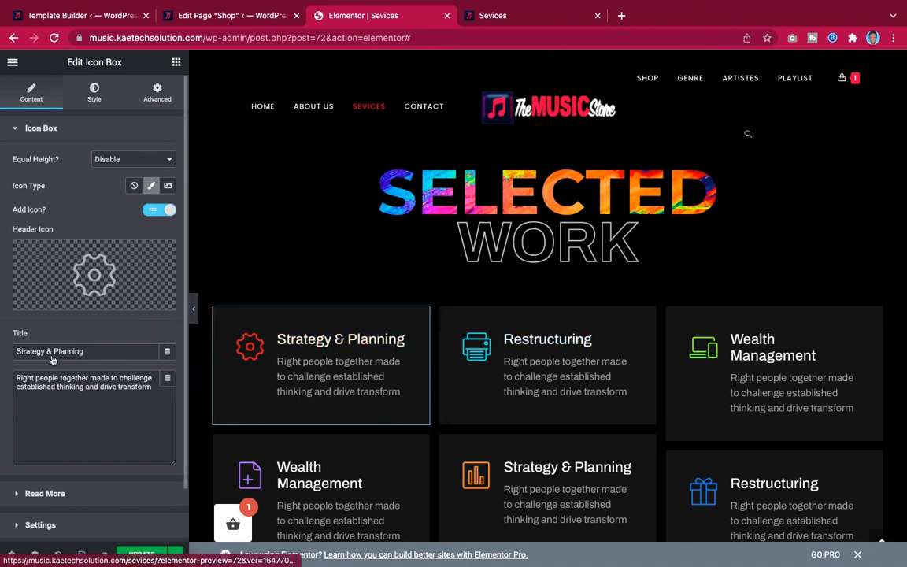
{"action": "left_click_drag", "start_coordinate": [90, 351], "coordinate": [2, 352]}
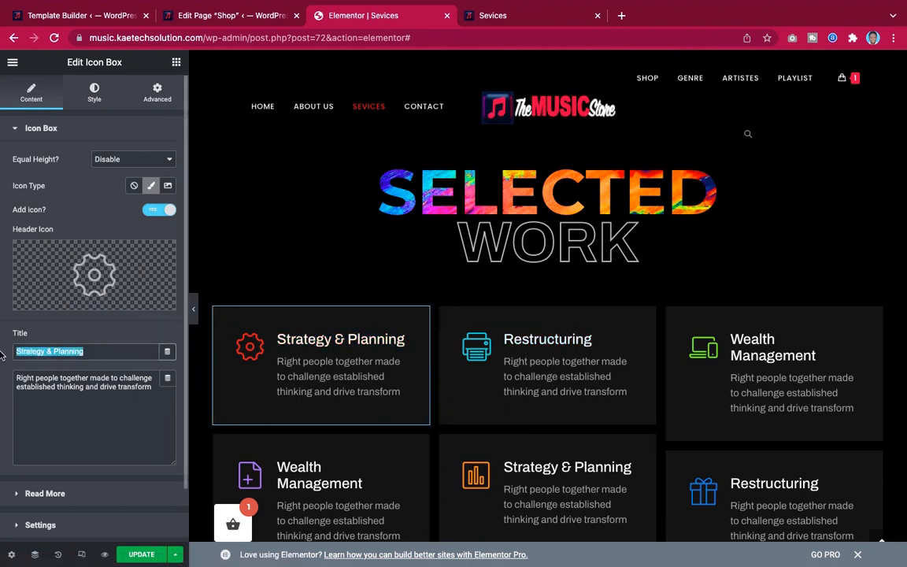
{"action": "type", "text": "Music Promotion"}
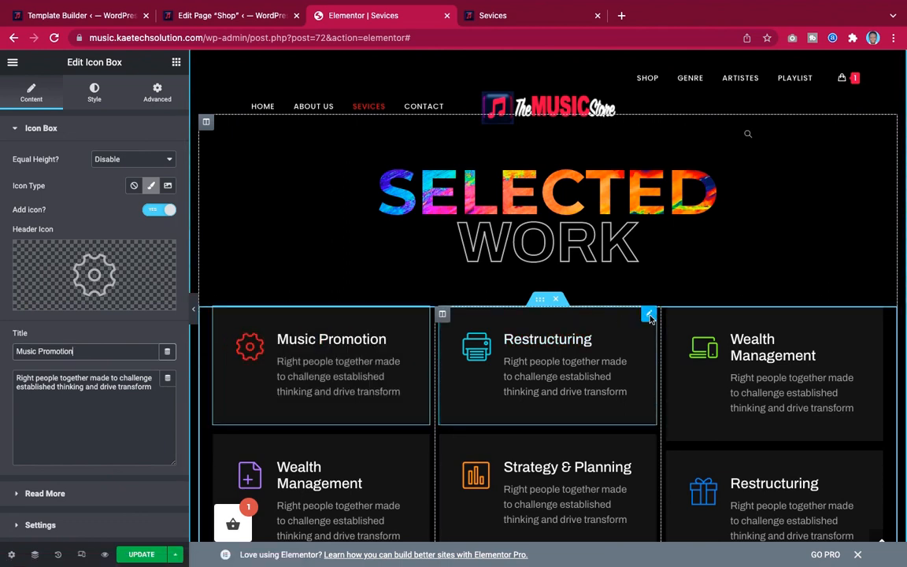
Change the title of the "Restructuring" icon box in the first row to "Artist Management".
{"action": "left_click", "coordinate": [649, 315]}
{"action": "left_click_drag", "start_coordinate": [66, 354], "coordinate": [3, 357]}
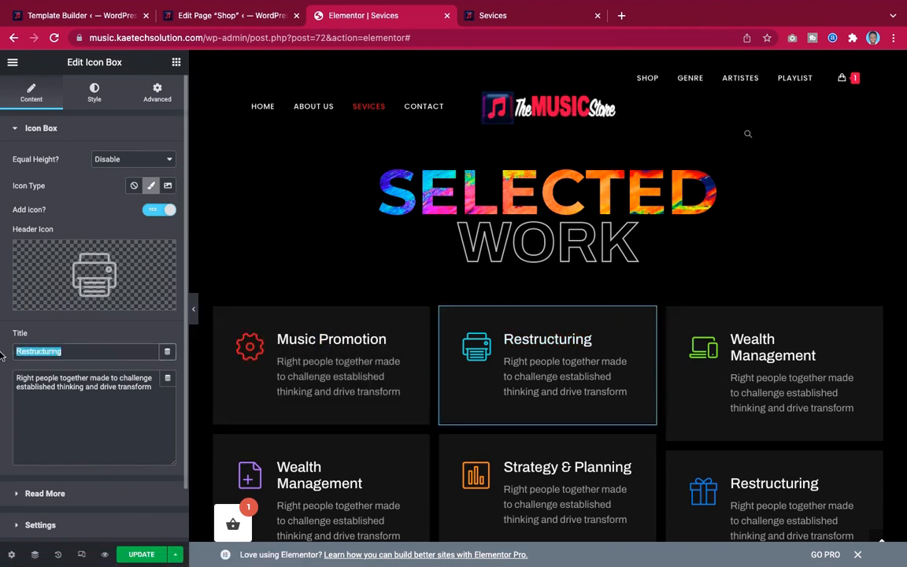
{"action": "type", "text": "Artist Management"}
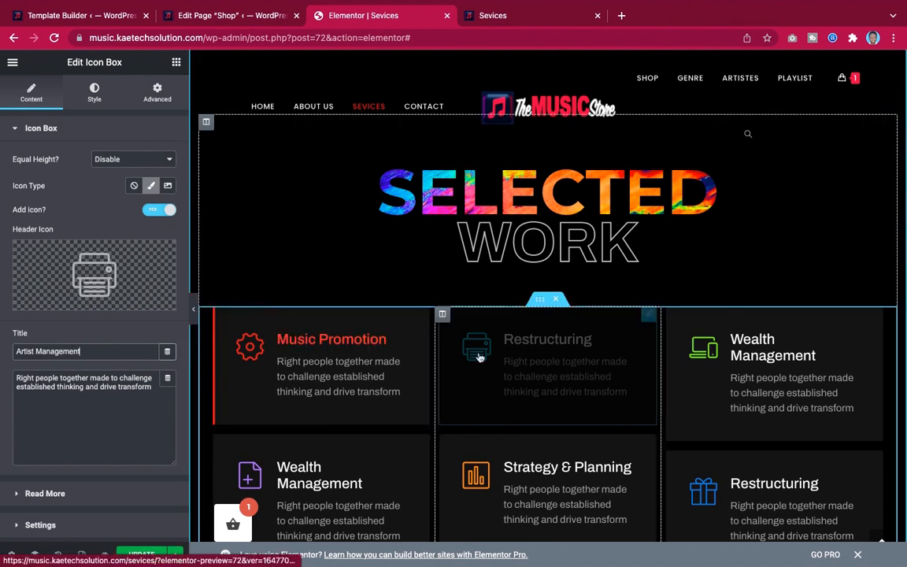
Find icons matching "user" and replace the Artist Management box's printer icon with the Users2 icon.
{"action": "left_click", "coordinate": [99, 270]}
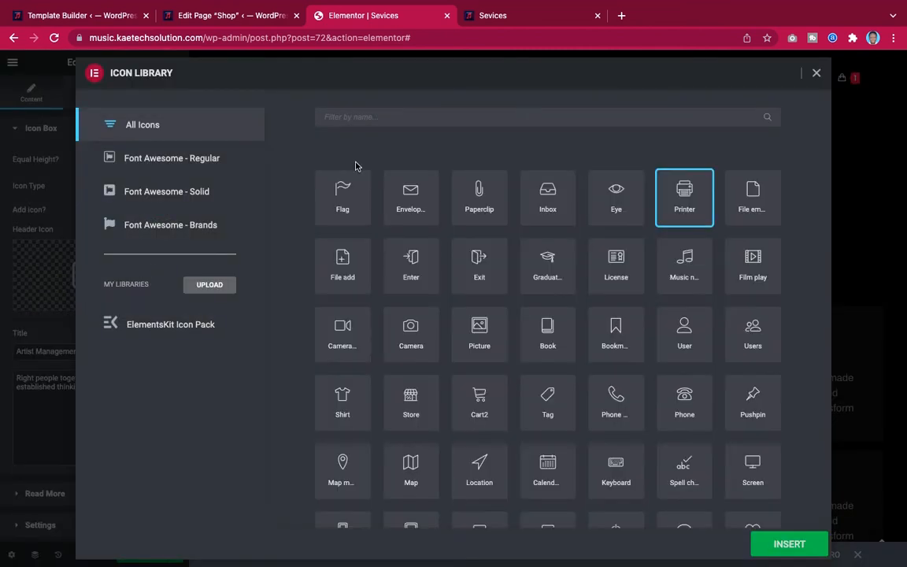
{"action": "left_click", "coordinate": [438, 121]}
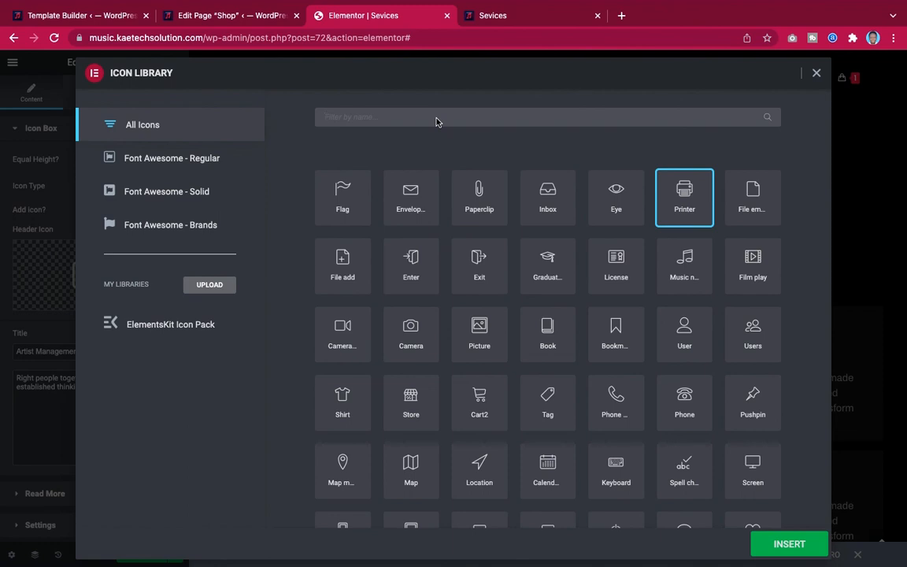
{"action": "type", "text": "user"}
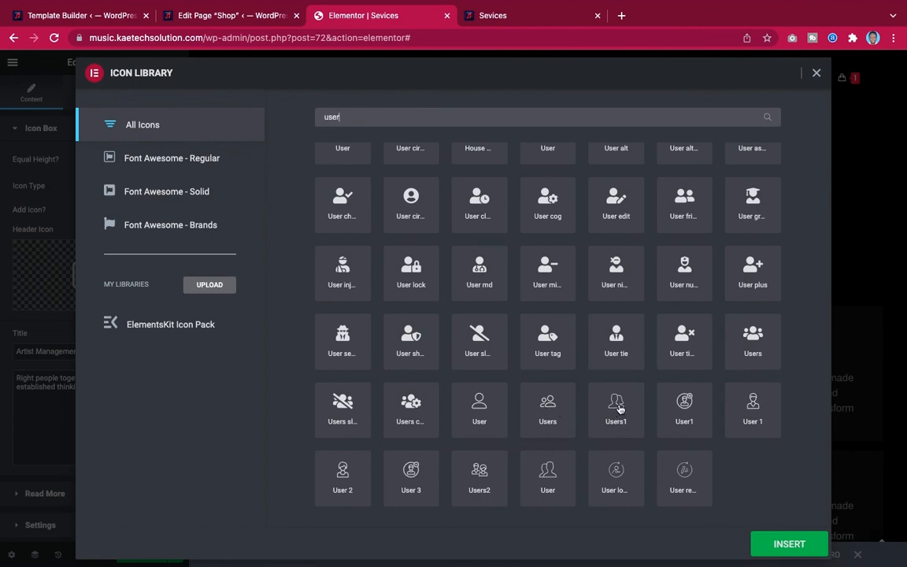
{"action": "left_click", "coordinate": [477, 474]}
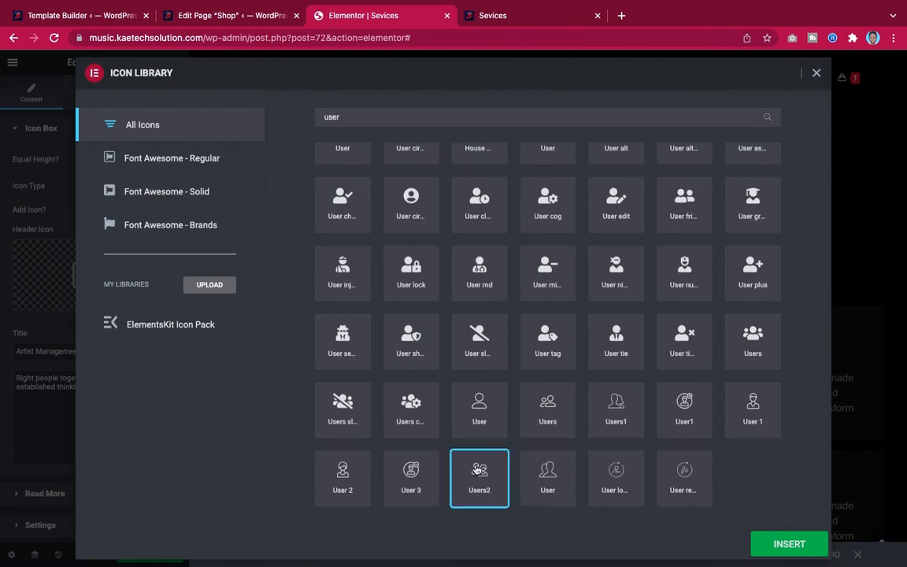
{"action": "left_click", "coordinate": [786, 545]}
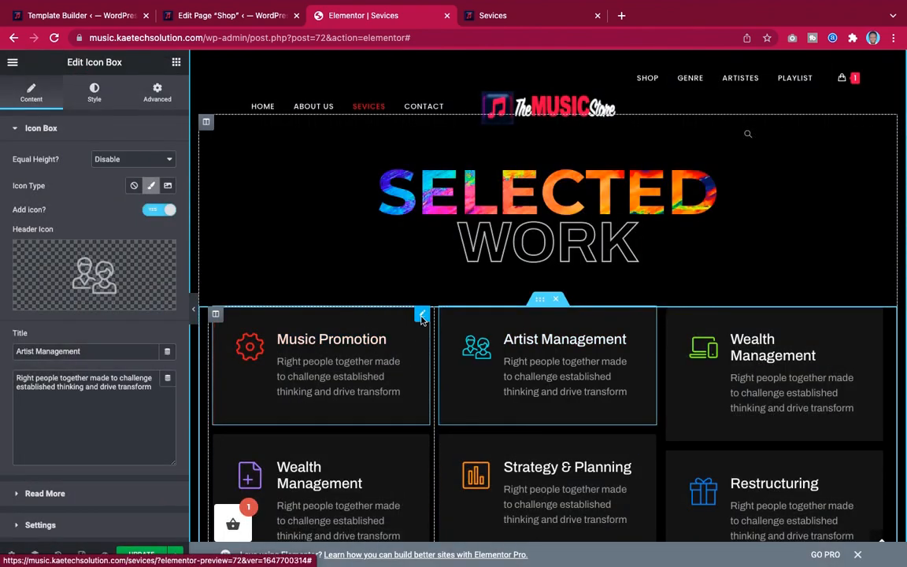
Filter the icon library by "Music" for the Music Promotion box and select the framed music-note icon.
{"action": "left_click", "coordinate": [259, 362]}
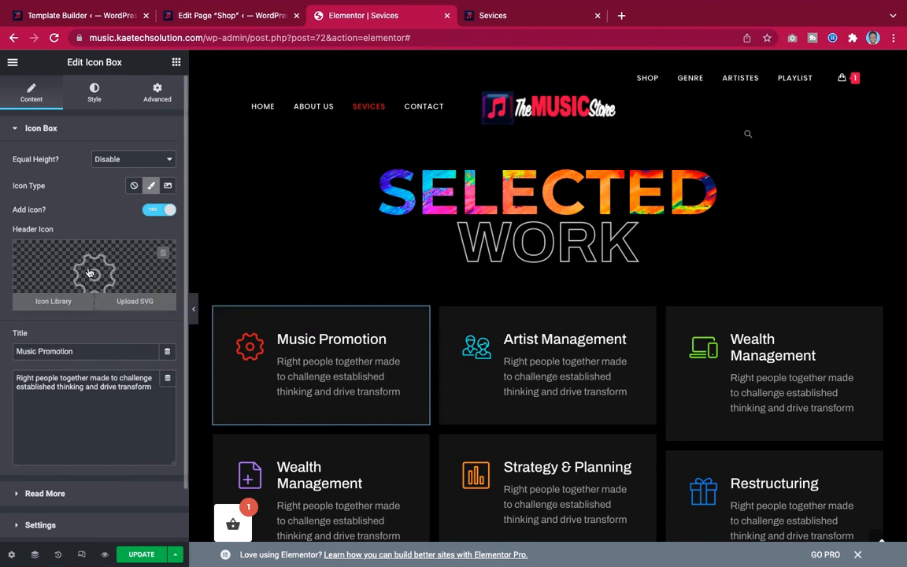
{"action": "left_click", "coordinate": [55, 295]}
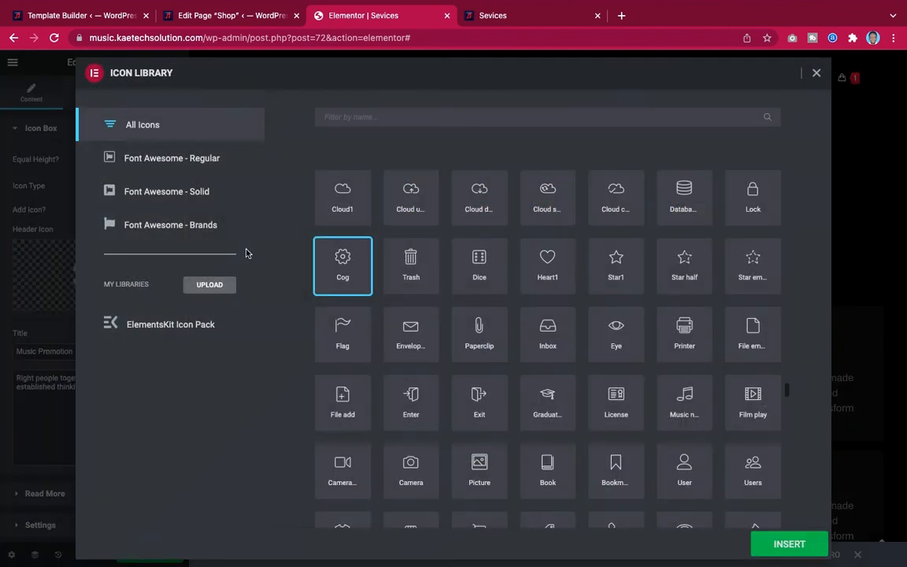
{"action": "left_click", "coordinate": [408, 117]}
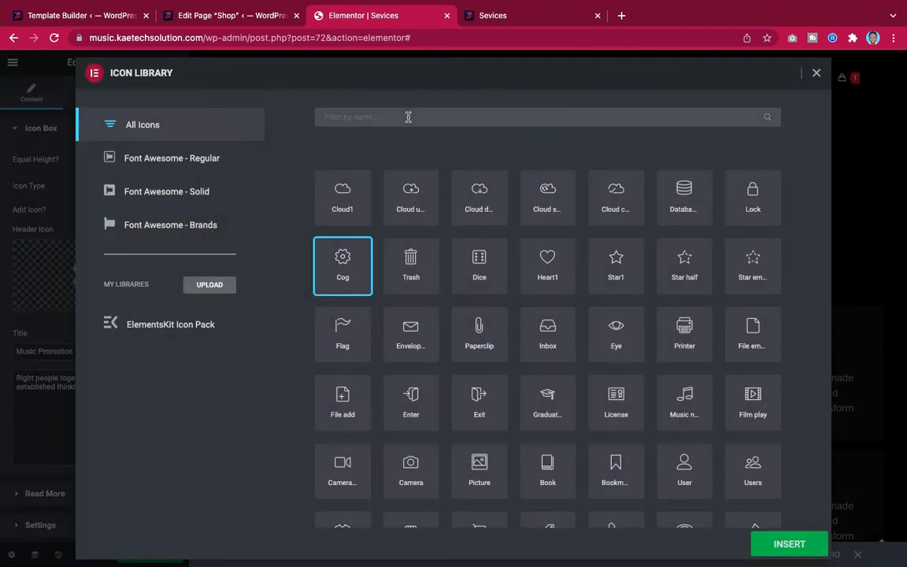
{"action": "type", "text": "Music"}
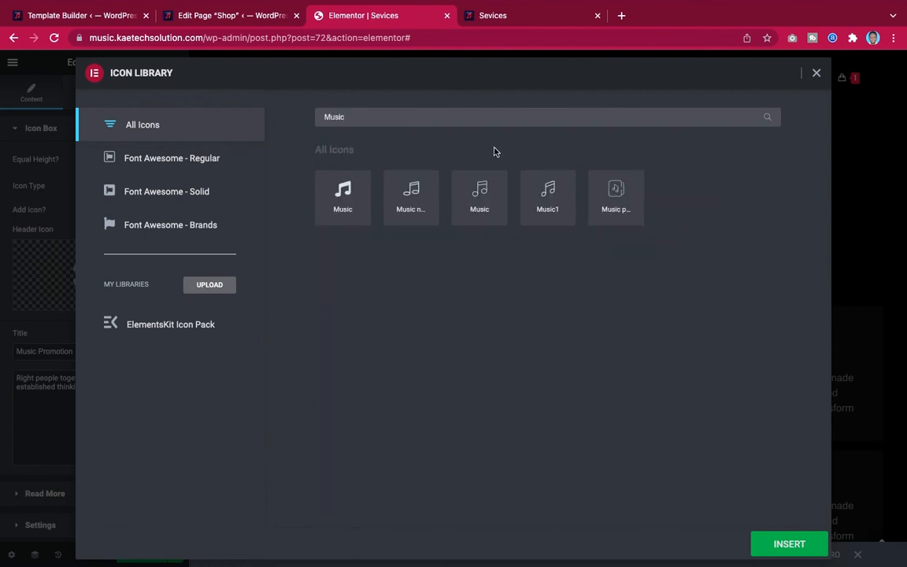
{"action": "left_click", "coordinate": [607, 191]}
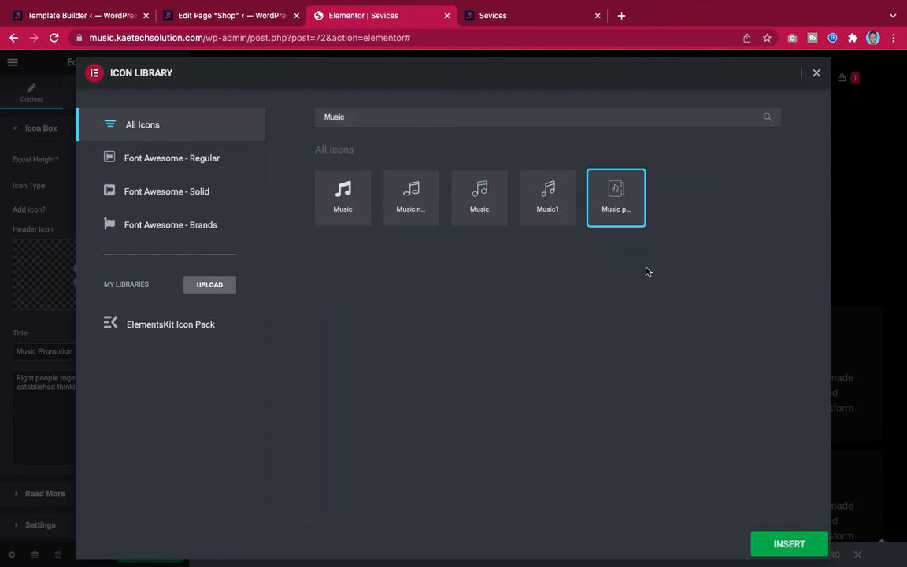
{"action": "left_click_drag", "start_coordinate": [352, 119], "coordinate": [309, 122]}
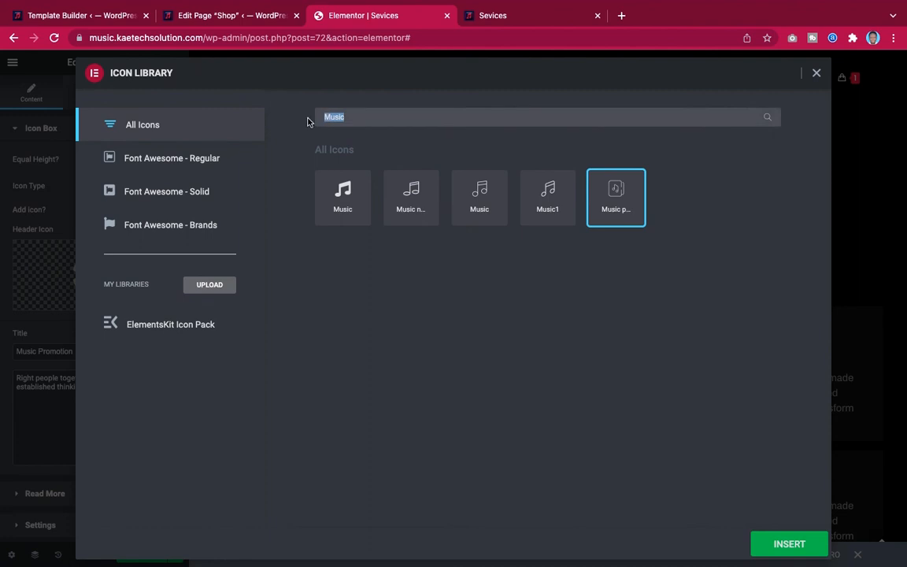
{"action": "type", "text": "shou"}
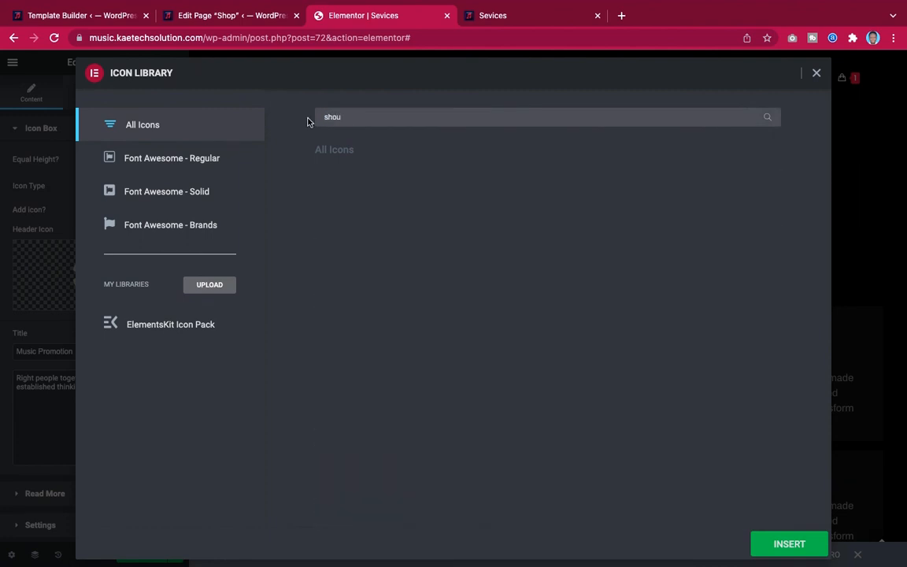
{"action": "key", "text": "BackSpace"}
{"action": "key", "text": "BackSpace"}
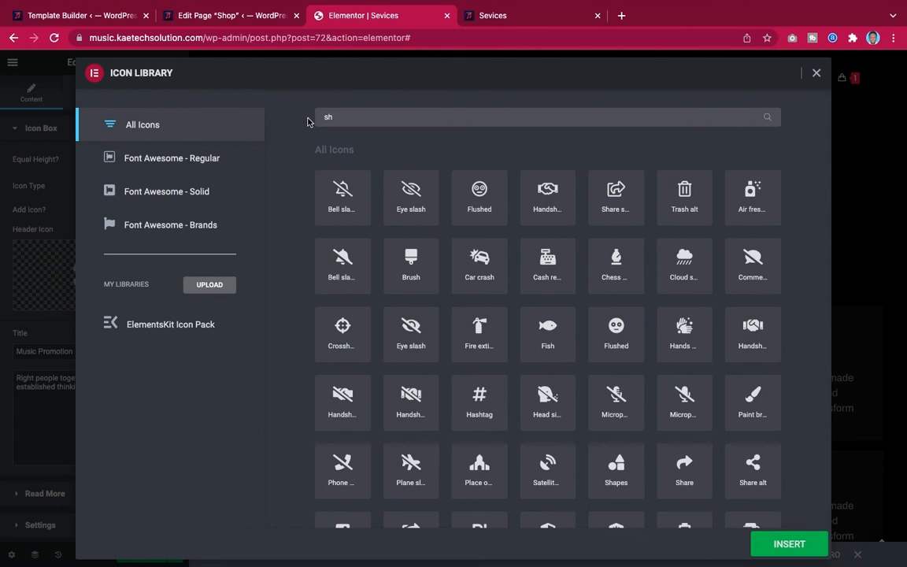
{"action": "key", "text": "BackSpace"}
{"action": "key", "text": "BackSpace"}
{"action": "type", "text": "music"}
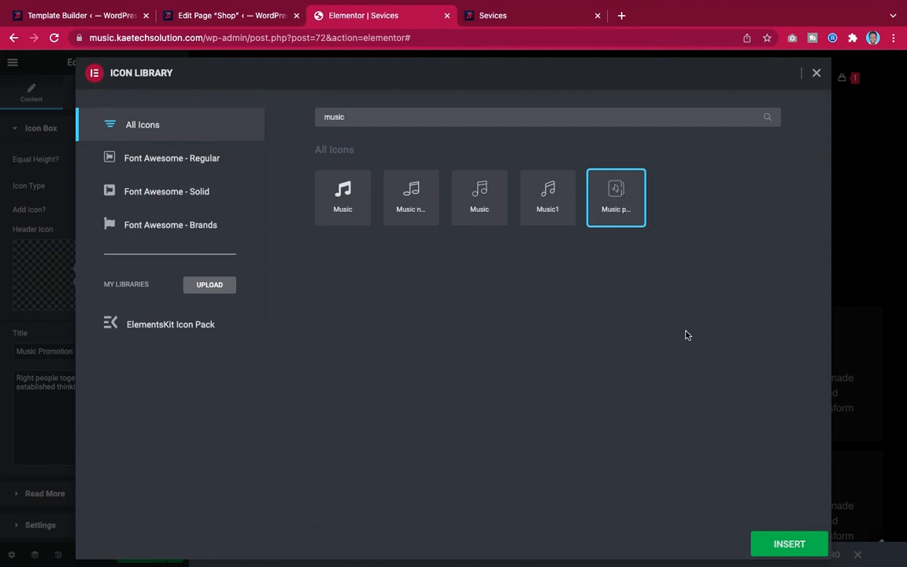
Insert the selected music-note icon as the header icon of the Music Promotion box.
{"action": "left_click", "coordinate": [773, 543]}
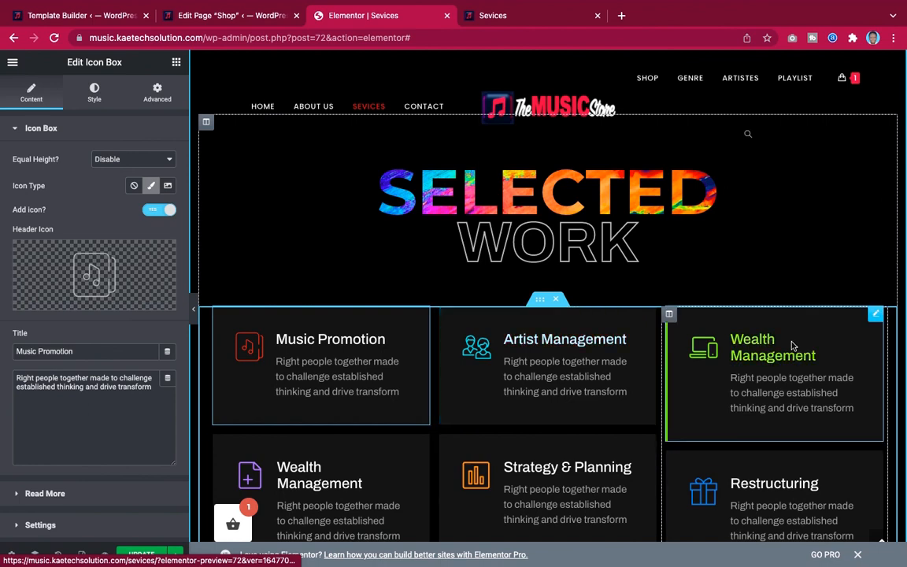
{"action": "scroll", "coordinate": [664, 444], "scroll_direction": "down", "scroll_amount": 3}
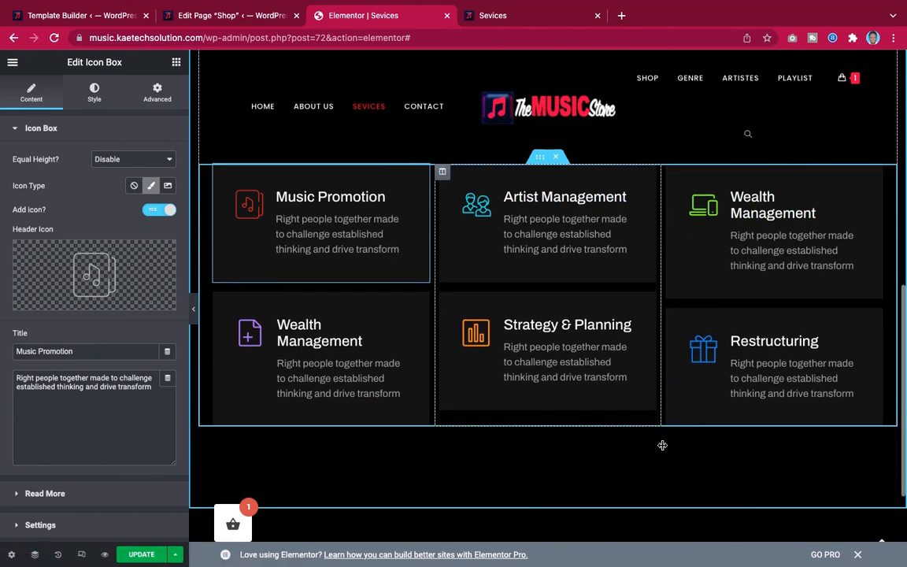
Change the subtitle above the "SELECTED WORK" heading to "What We Do Best".
{"action": "scroll", "coordinate": [692, 344], "scroll_direction": "up", "scroll_amount": 2}
{"action": "scroll", "coordinate": [669, 343], "scroll_direction": "up", "scroll_amount": 4}
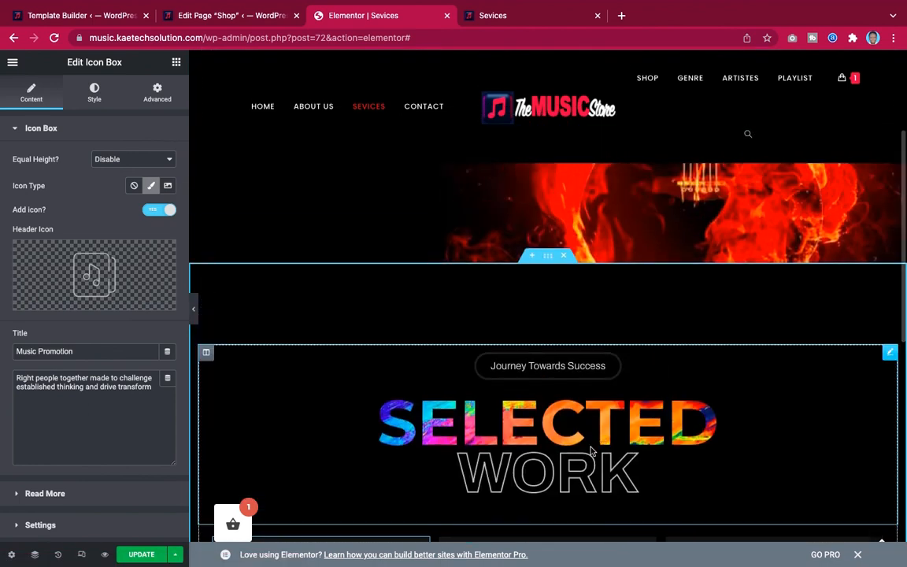
{"action": "scroll", "coordinate": [566, 354], "scroll_direction": "down", "scroll_amount": 1}
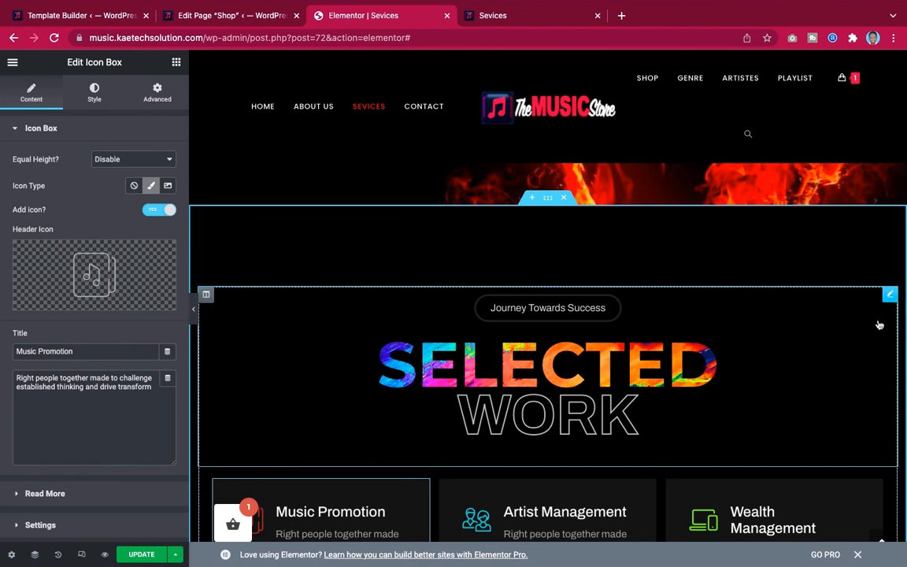
{"action": "left_click", "coordinate": [842, 302]}
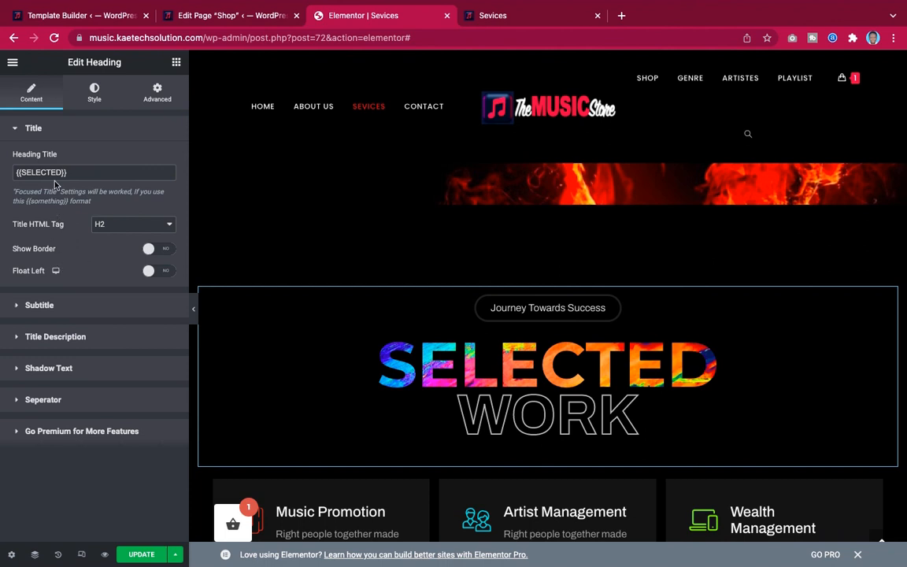
{"action": "left_click_drag", "start_coordinate": [63, 175], "coordinate": [25, 171]}
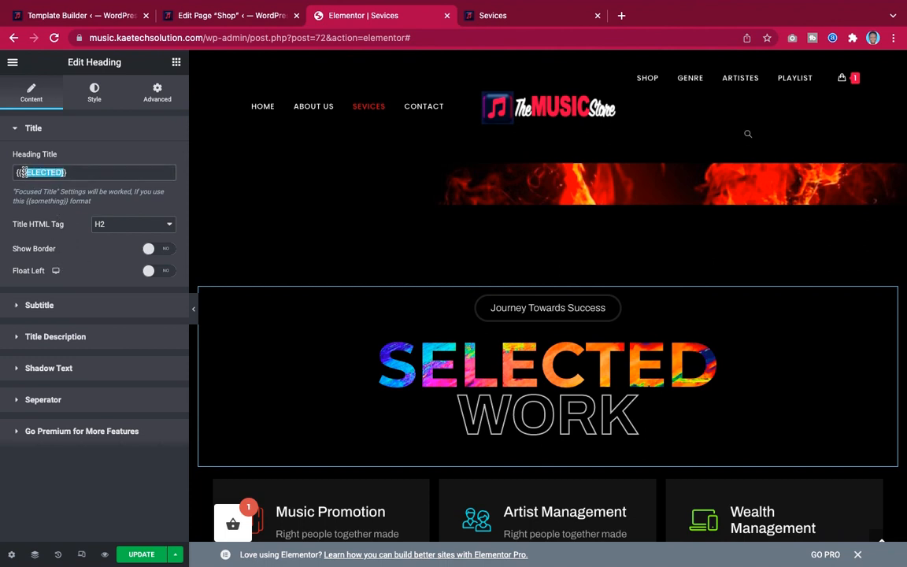
{"action": "left_click", "coordinate": [75, 172]}
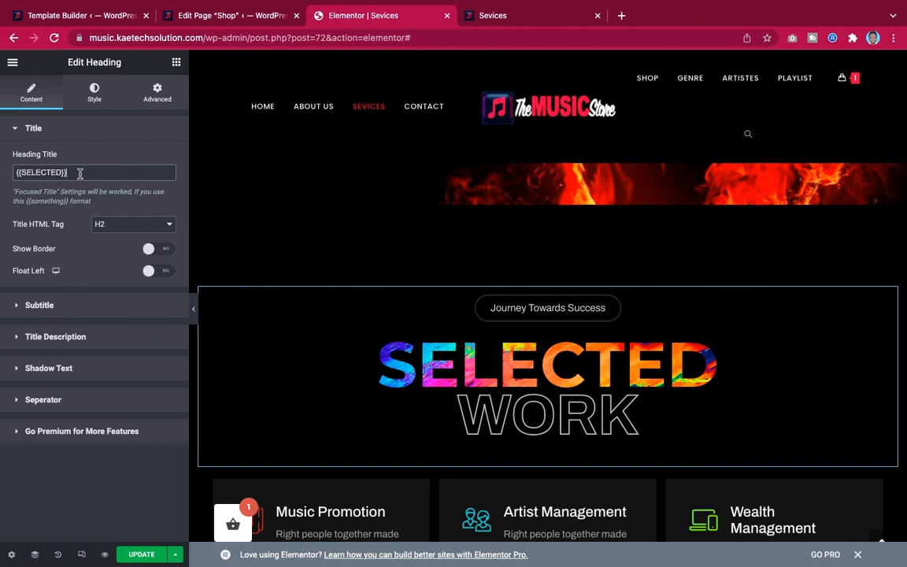
{"action": "left_click", "coordinate": [78, 309]}
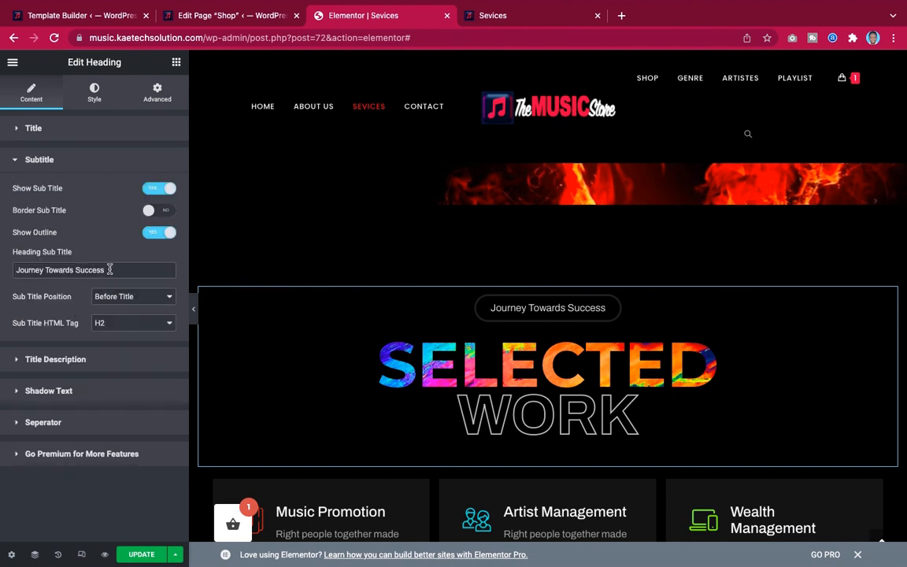
{"action": "left_click_drag", "start_coordinate": [109, 268], "coordinate": [11, 267]}
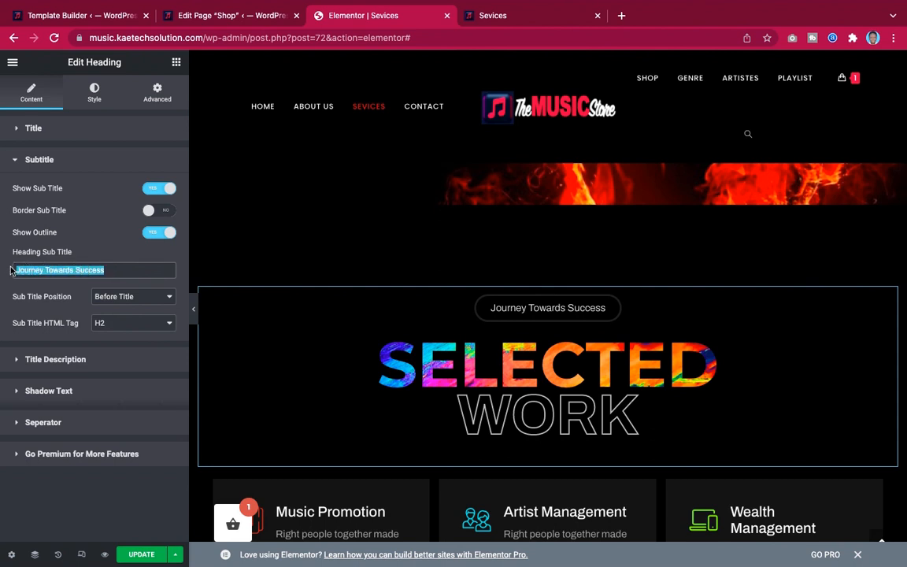
{"action": "type", "text": "W"}
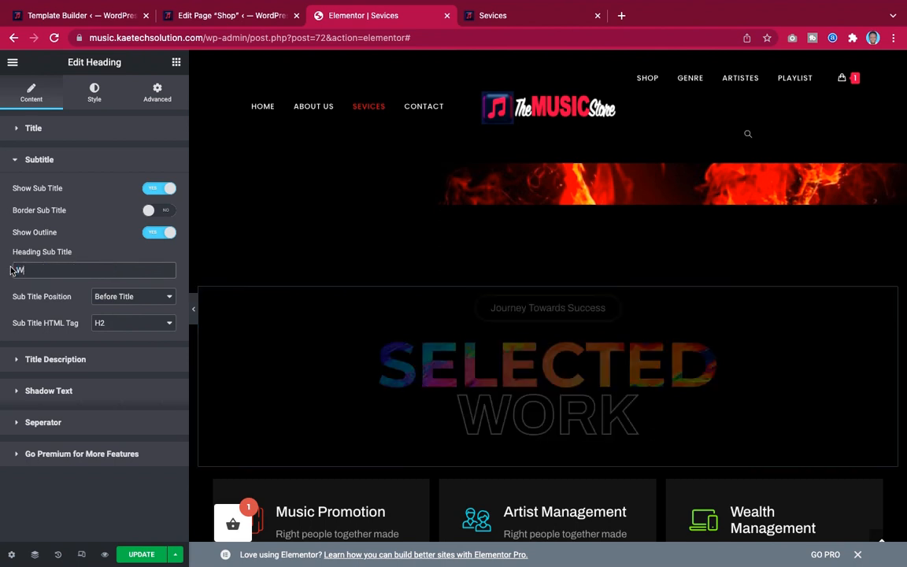
{"action": "type", "text": "hat W"}
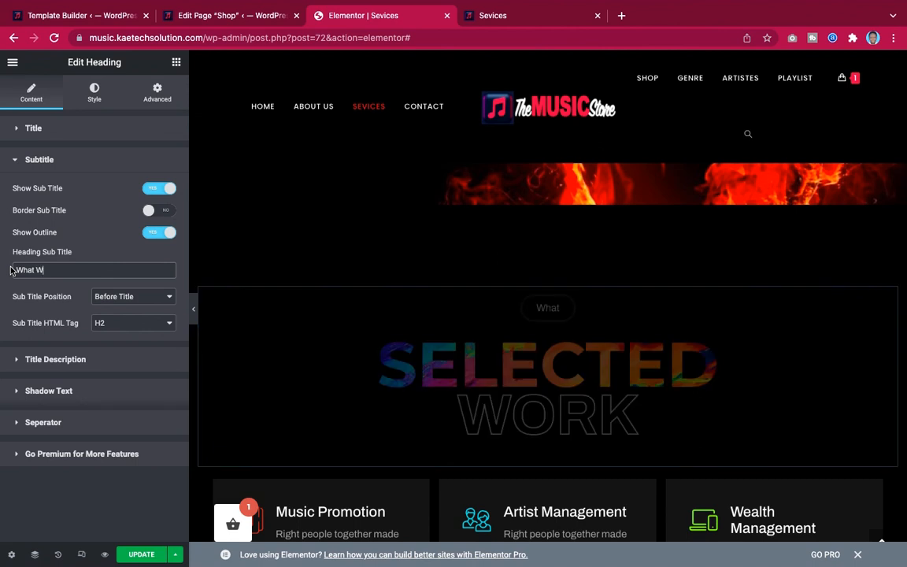
{"action": "type", "text": "e Do Best"}
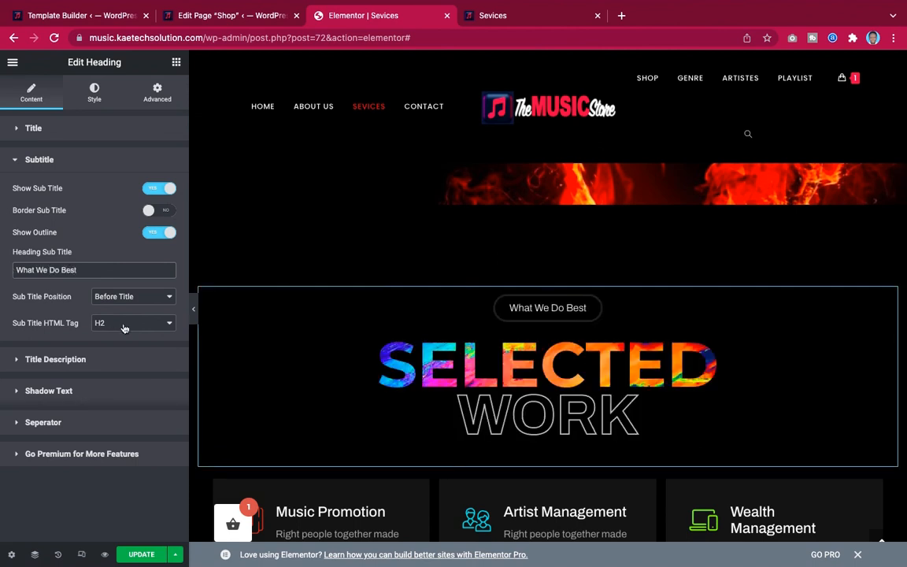
Replace the heading's shadow text "Work" with "Services".
{"action": "left_click", "coordinate": [115, 360]}
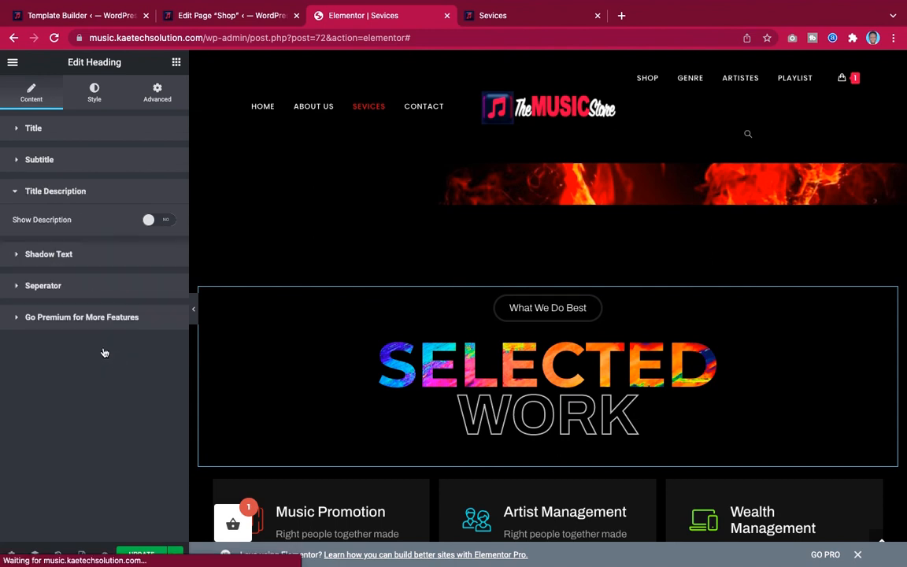
{"action": "left_click", "coordinate": [91, 260]}
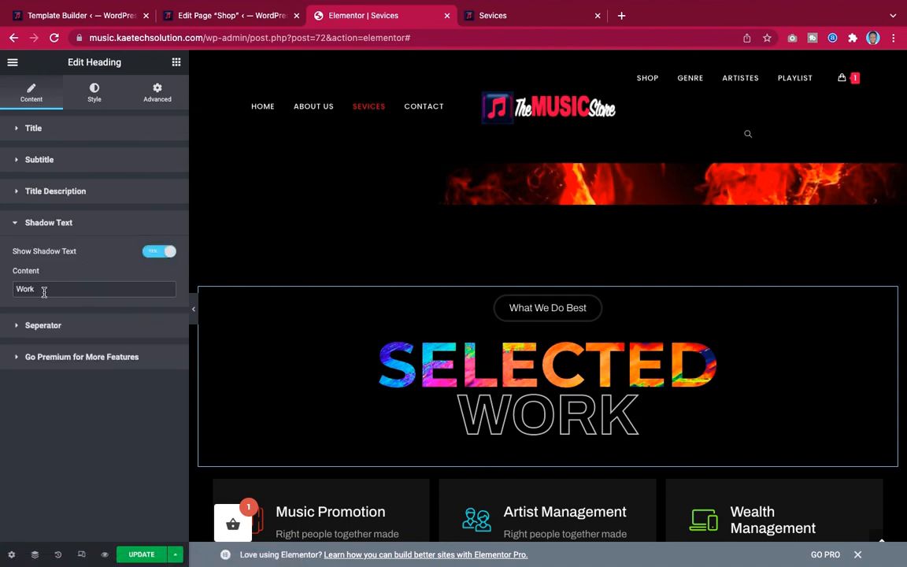
{"action": "left_click_drag", "start_coordinate": [42, 291], "coordinate": [0, 293]}
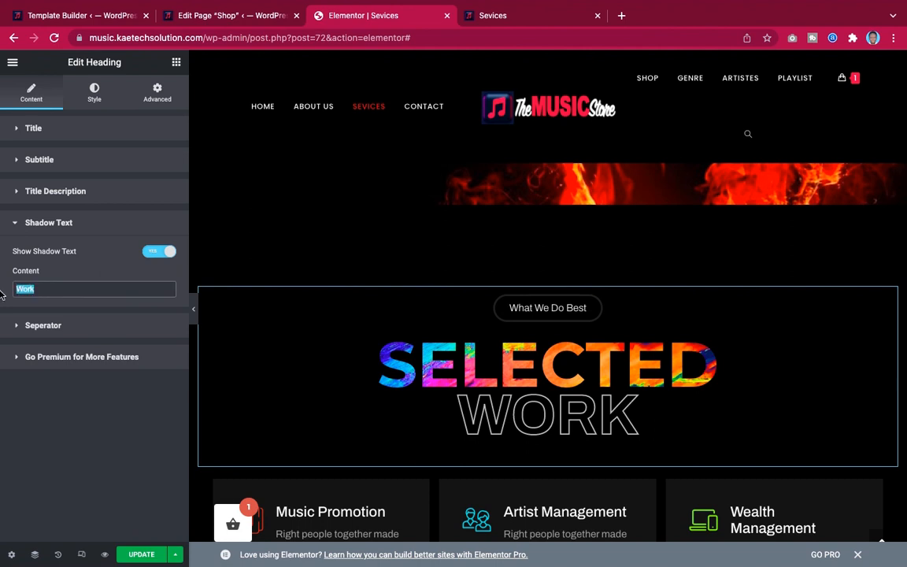
{"action": "type", "text": "Srvices"}
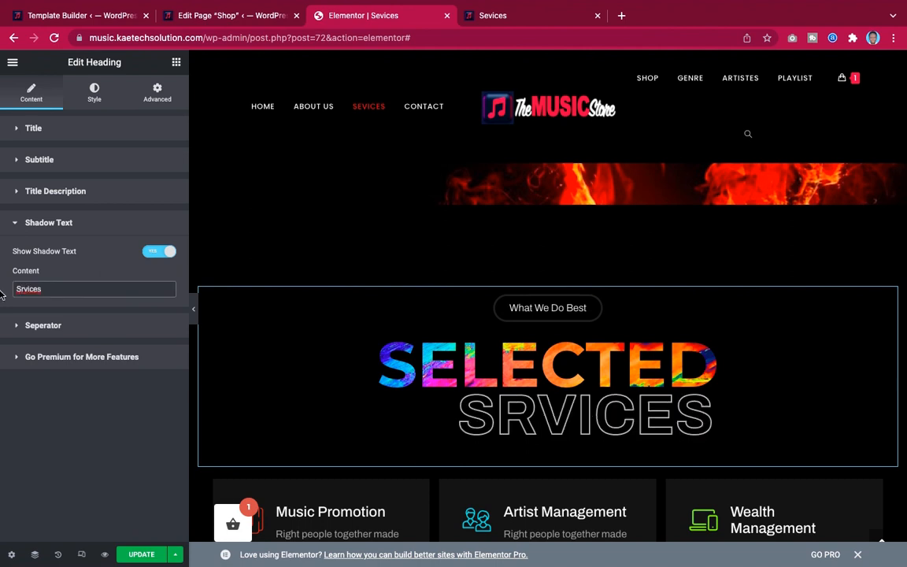
{"action": "key", "text": "Left"}
{"action": "key", "text": "Left"}
{"action": "key", "text": "Left"}
{"action": "key", "text": "Left"}
{"action": "key", "text": "Left"}
{"action": "key", "text": "Left"}
{"action": "type", "text": "e"}
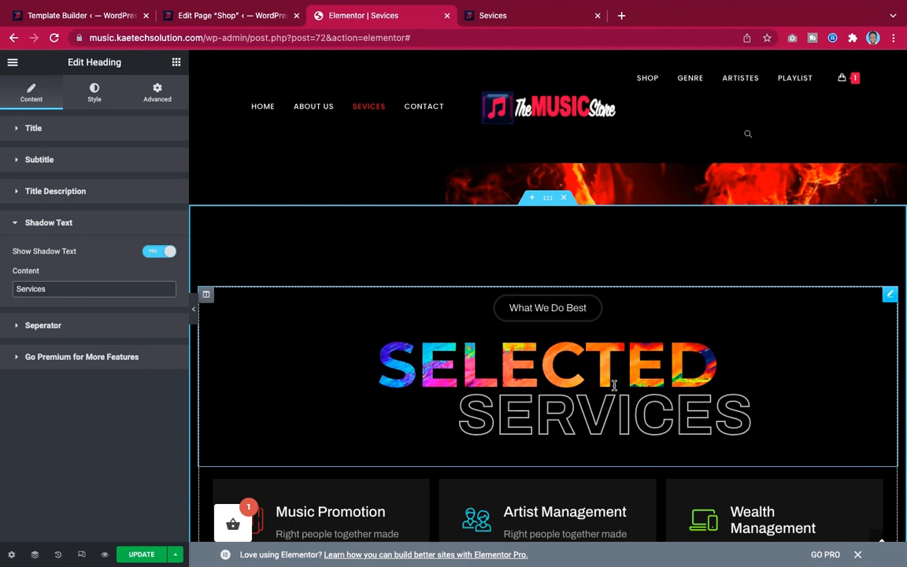
Review the edited services section and its advanced spacing settings, and save the page.
{"action": "scroll", "coordinate": [615, 384], "scroll_direction": "down", "scroll_amount": 5}
{"action": "scroll", "coordinate": [614, 386], "scroll_direction": "up", "scroll_amount": 6}
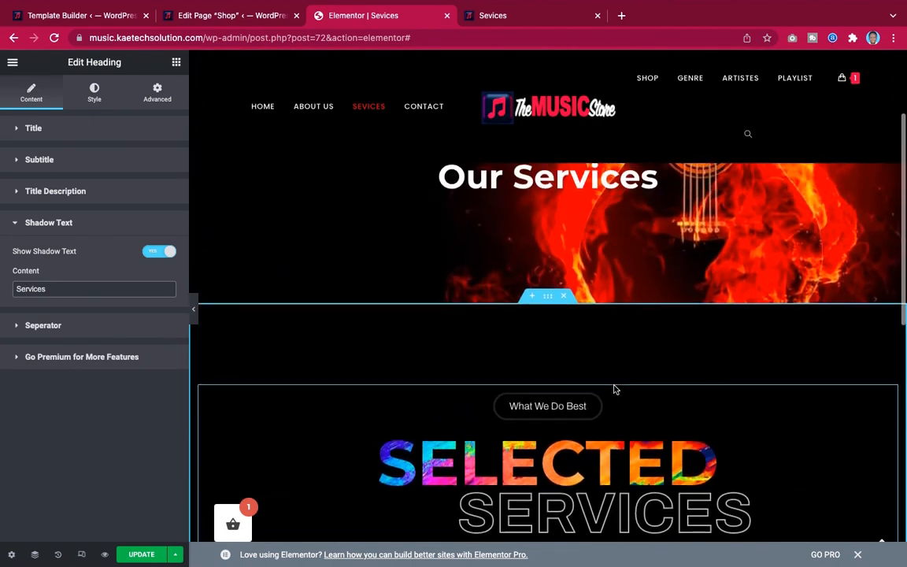
{"action": "scroll", "coordinate": [615, 389], "scroll_direction": "down", "scroll_amount": 5}
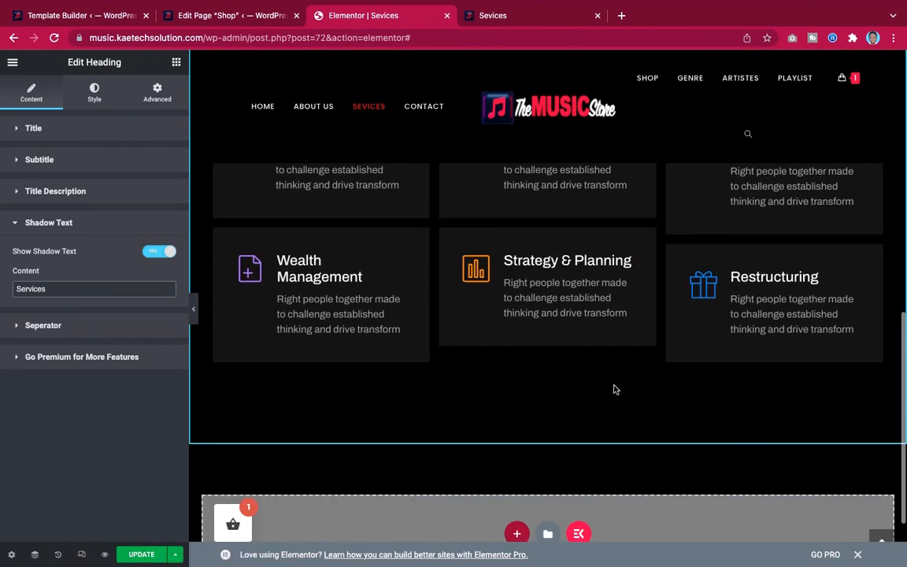
{"action": "scroll", "coordinate": [615, 389], "scroll_direction": "up", "scroll_amount": 5}
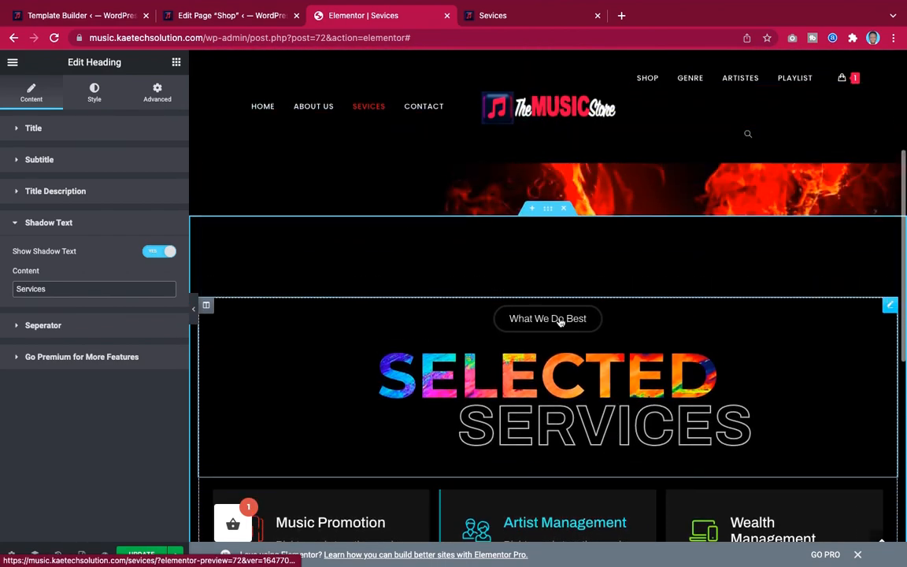
{"action": "left_click", "coordinate": [549, 213]}
{"action": "scroll", "coordinate": [542, 294], "scroll_direction": "down", "scroll_amount": 6}
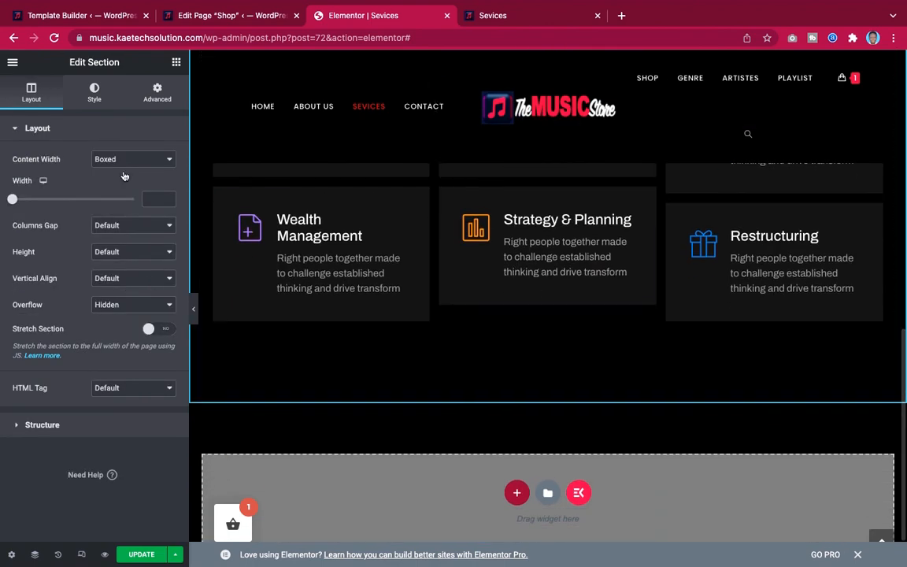
{"action": "left_click", "coordinate": [156, 92]}
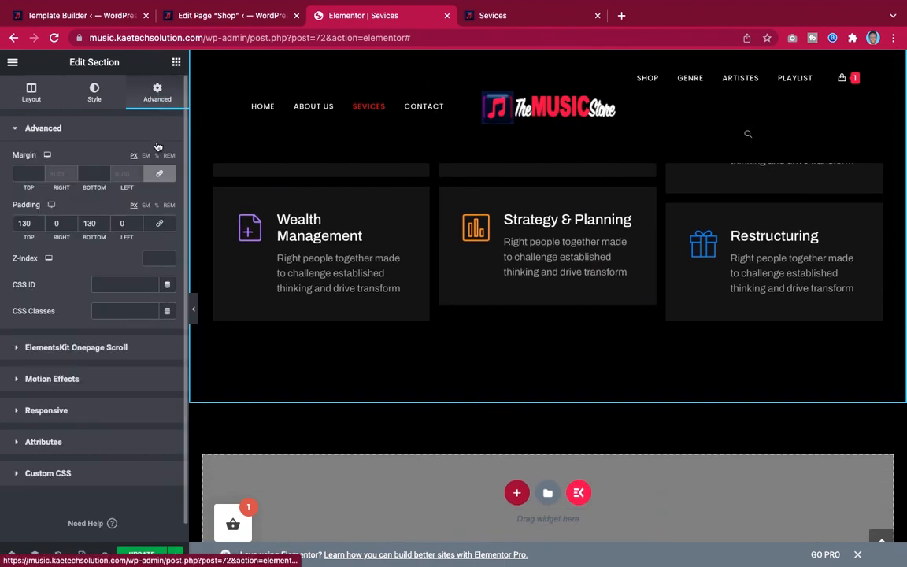
{"action": "left_click", "coordinate": [144, 555]}
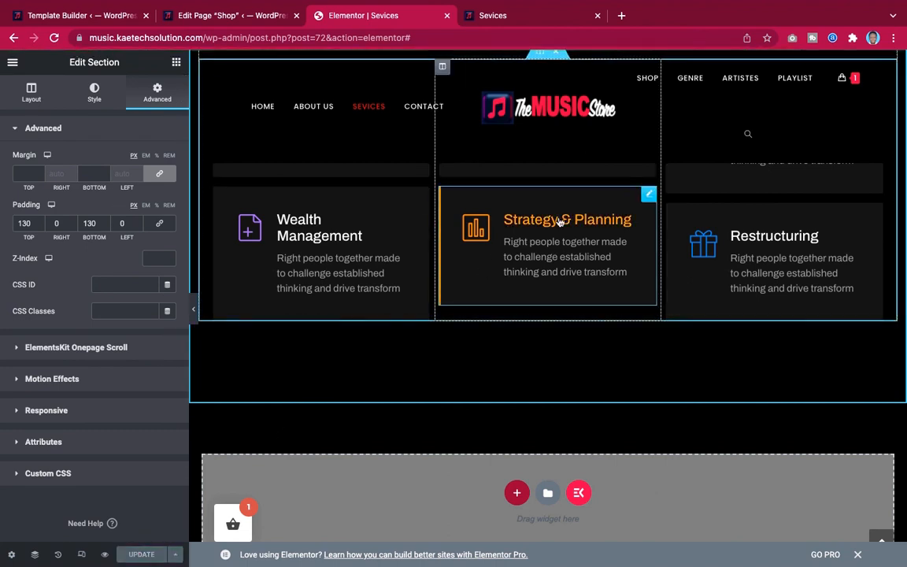
Switch to the live Sevices page and purge all of the site's caches.
{"action": "left_click", "coordinate": [521, 15]}
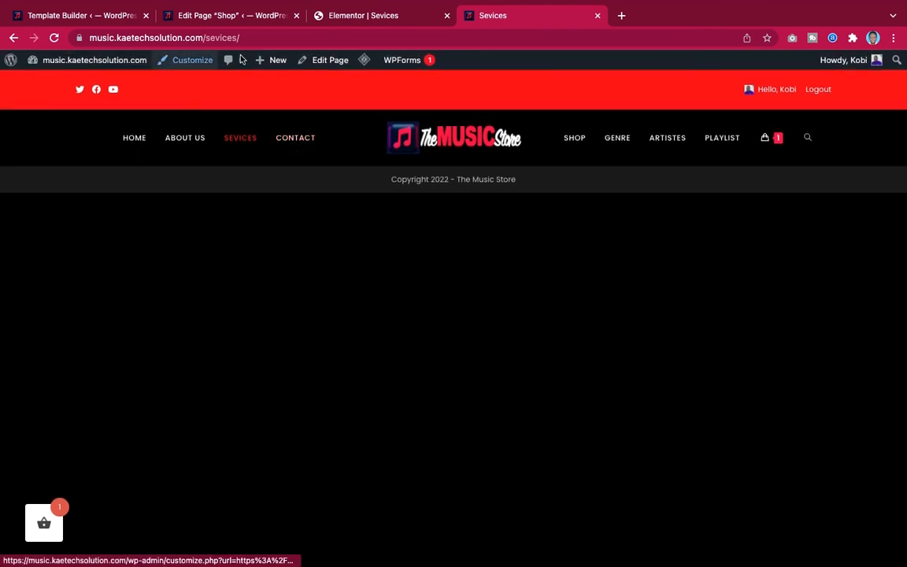
{"action": "mouse_move", "coordinate": [363, 61]}
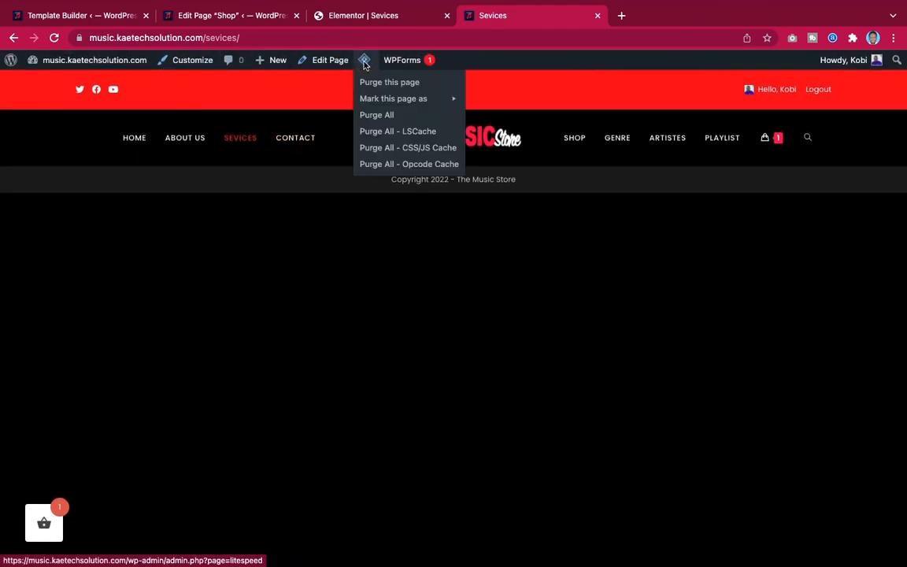
{"action": "left_click", "coordinate": [381, 118]}
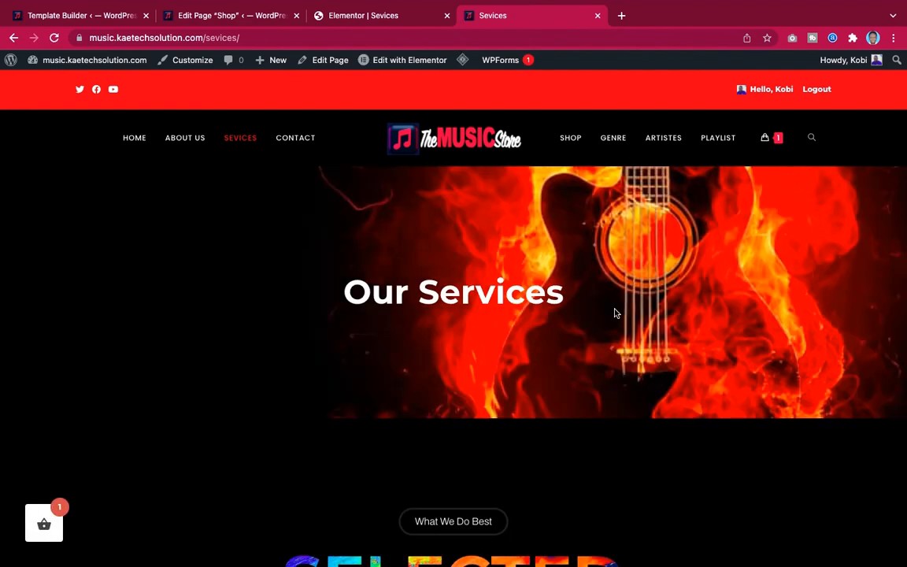
Examine the hero, heading and service boxes on the live Sevices page, and open the About Us page.
{"action": "scroll", "coordinate": [616, 313], "scroll_direction": "down", "scroll_amount": 6}
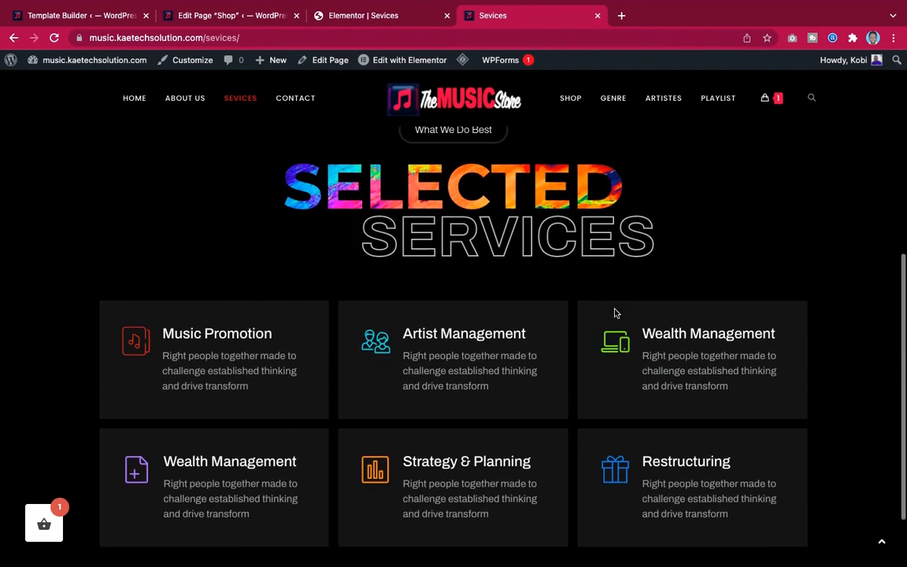
{"action": "scroll", "coordinate": [616, 313], "scroll_direction": "up", "scroll_amount": 6}
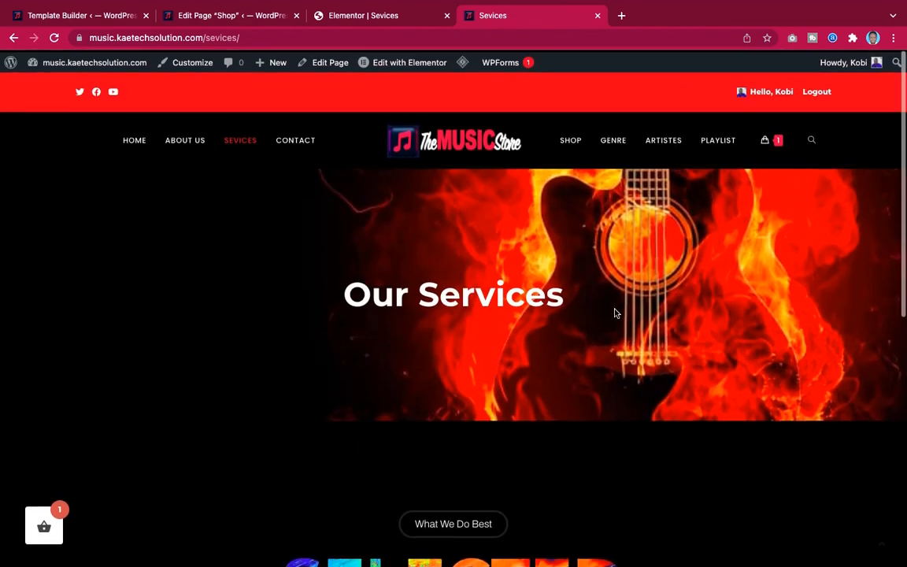
{"action": "scroll", "coordinate": [616, 314], "scroll_direction": "down", "scroll_amount": 3}
{"action": "scroll", "coordinate": [616, 314], "scroll_direction": "down", "scroll_amount": 4}
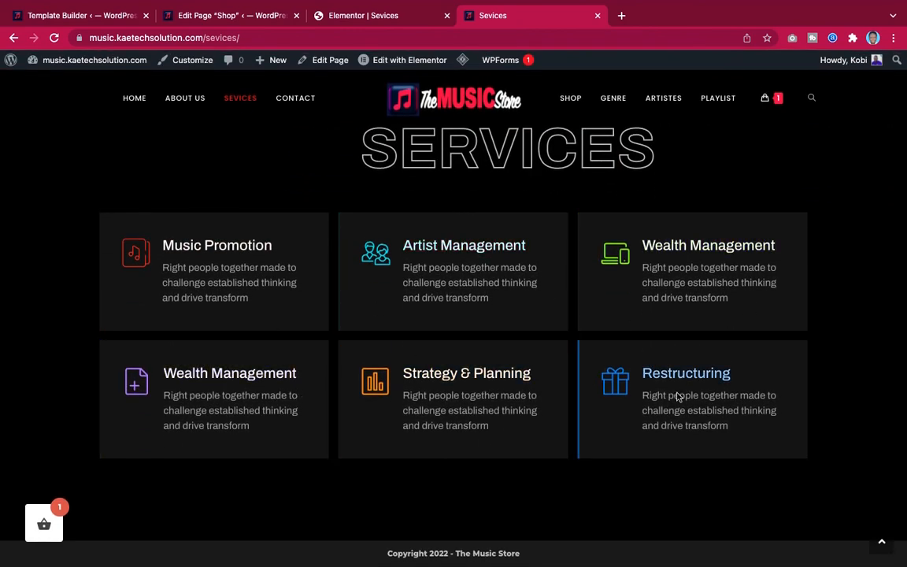
{"action": "scroll", "coordinate": [795, 245], "scroll_direction": "up", "scroll_amount": 8}
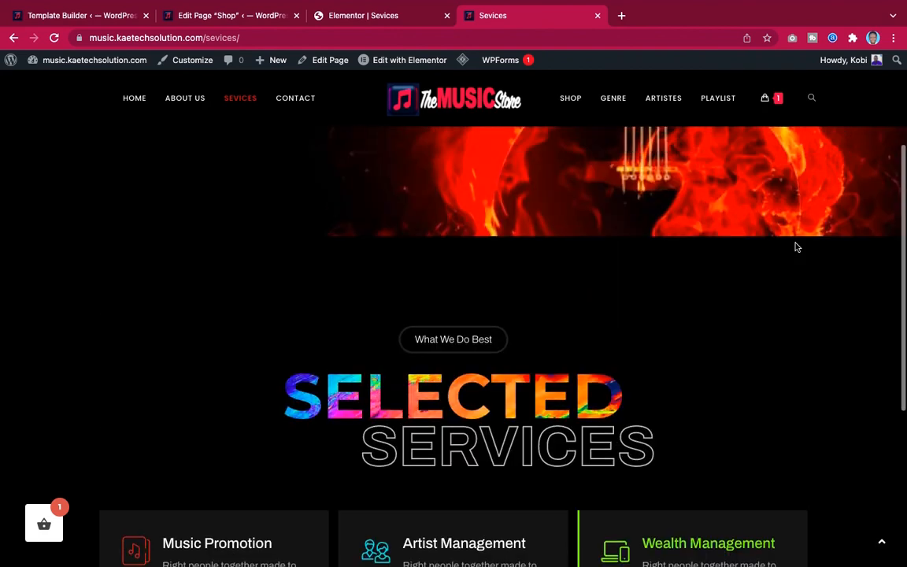
{"action": "scroll", "coordinate": [796, 246], "scroll_direction": "down", "scroll_amount": 5}
{"action": "scroll", "coordinate": [795, 246], "scroll_direction": "up", "scroll_amount": 5}
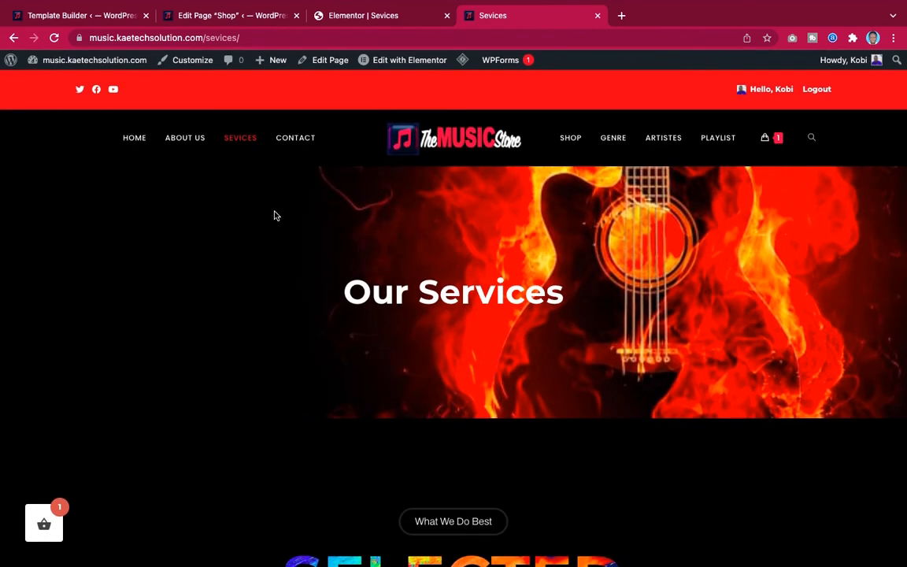
{"action": "left_click", "coordinate": [186, 143]}
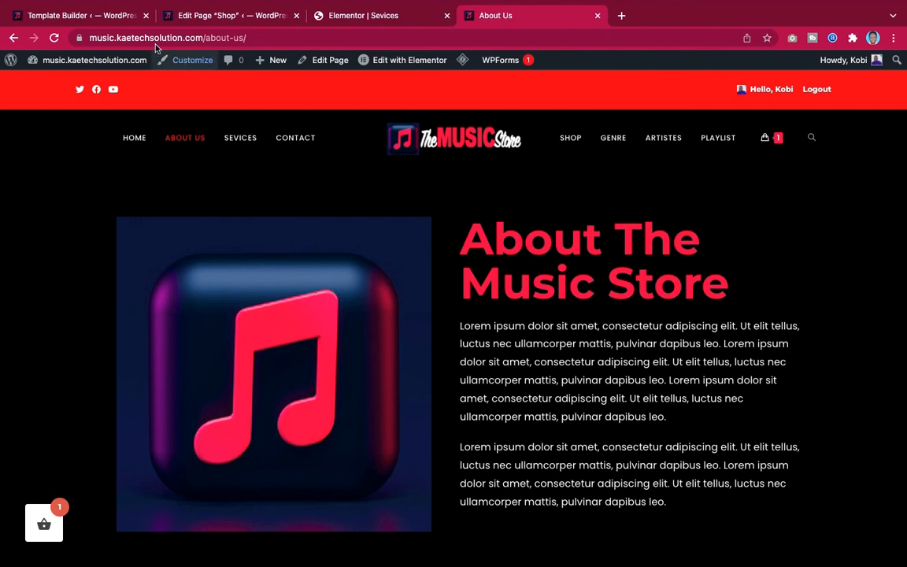
Open the WooCommerce general settings in the WordPress admin and dismiss the cache-purge and Elementor Pro notices.
{"action": "left_click", "coordinate": [92, 16]}
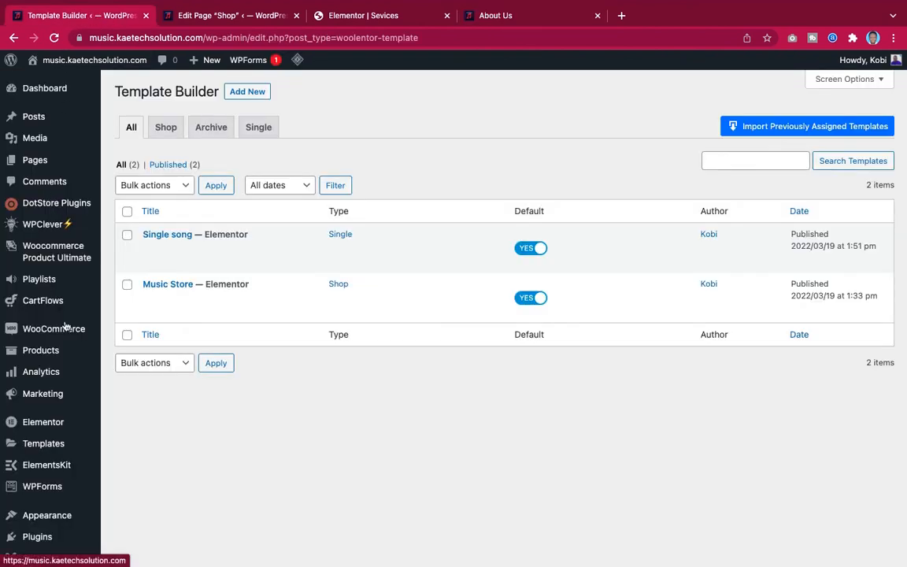
{"action": "mouse_move", "coordinate": [53, 331]}
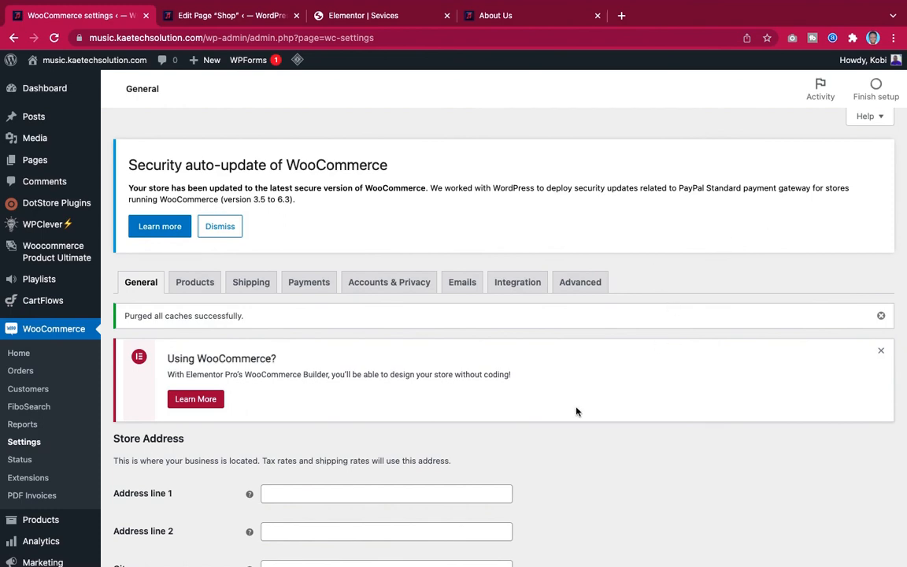
{"action": "scroll", "coordinate": [576, 412], "scroll_direction": "down", "scroll_amount": 5}
{"action": "scroll", "coordinate": [576, 412], "scroll_direction": "up", "scroll_amount": 1}
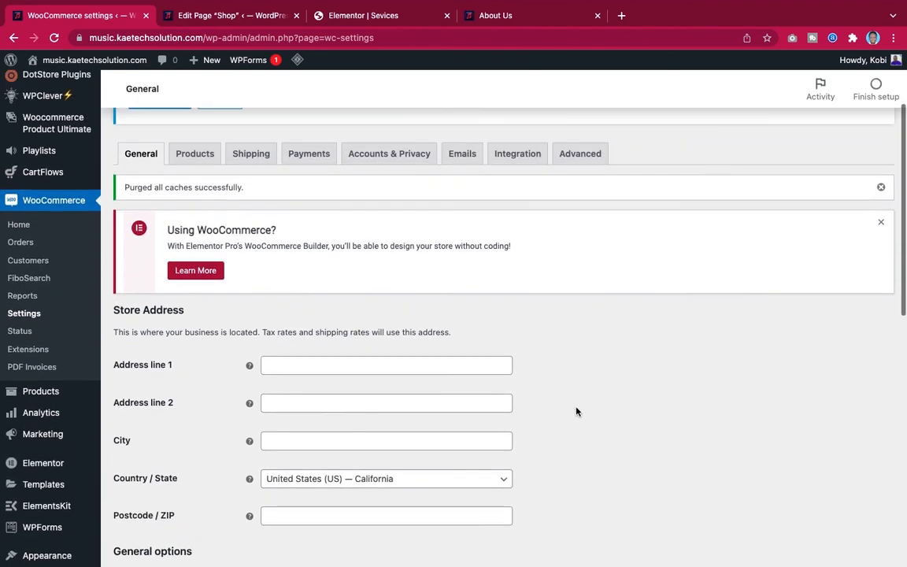
{"action": "left_click", "coordinate": [881, 187]}
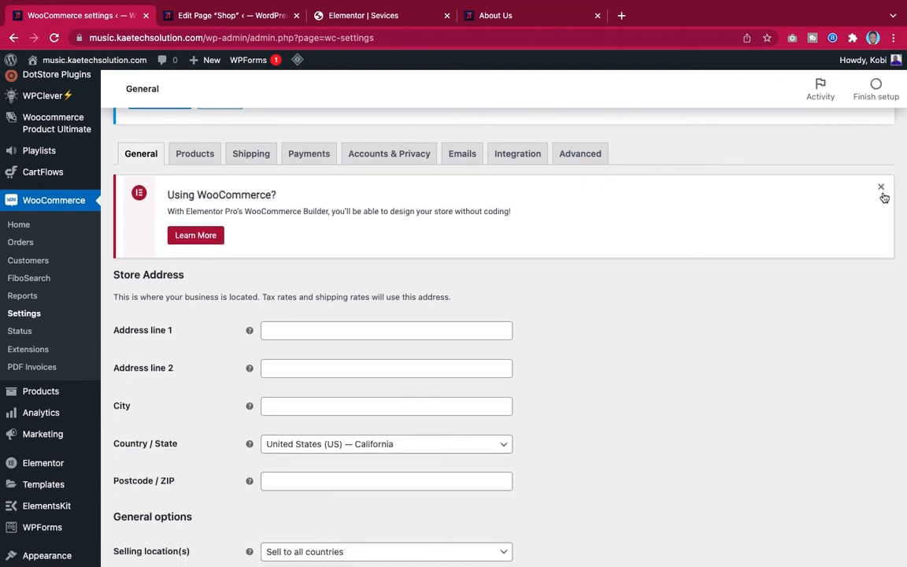
{"action": "left_click", "coordinate": [881, 187]}
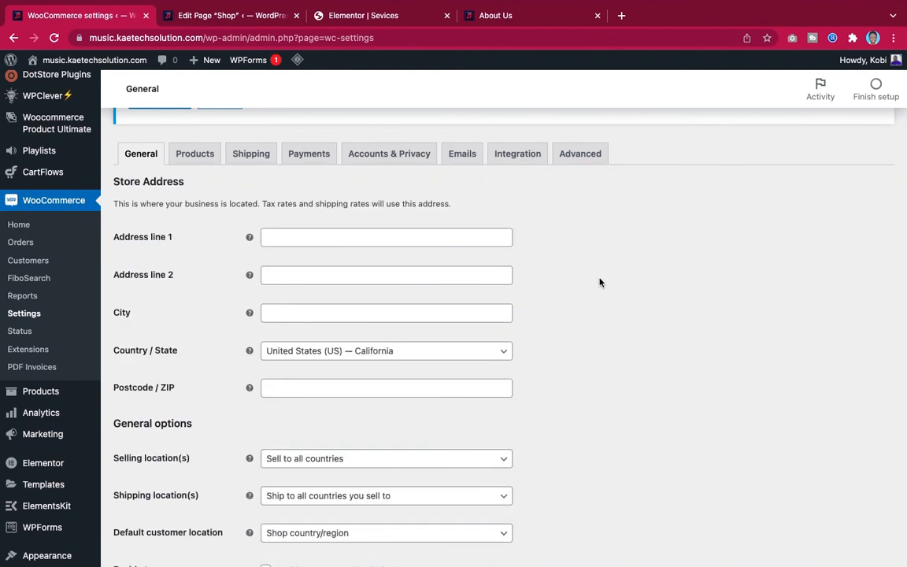
Review the store address, general and currency options in the WooCommerce general settings.
{"action": "scroll", "coordinate": [599, 282], "scroll_direction": "down", "scroll_amount": 12}
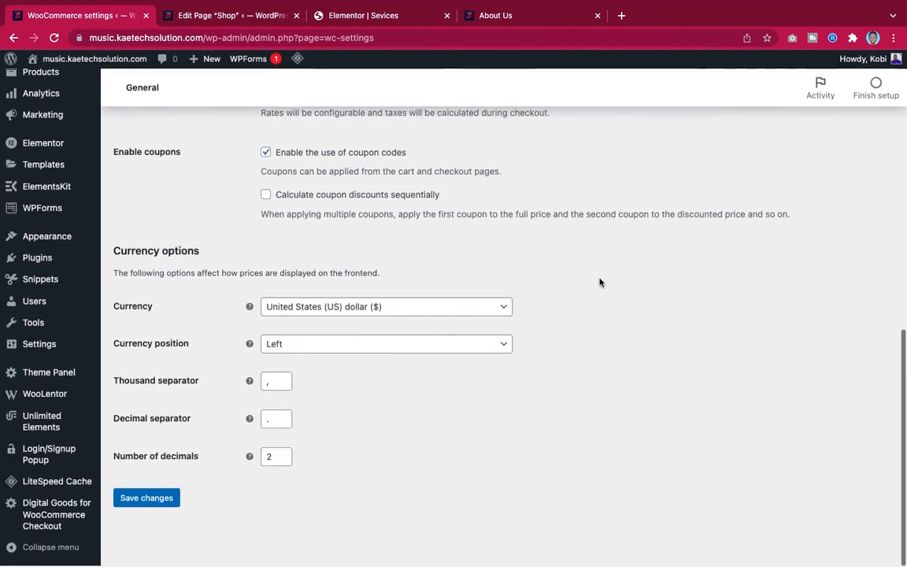
{"action": "scroll", "coordinate": [600, 282], "scroll_direction": "up", "scroll_amount": 8}
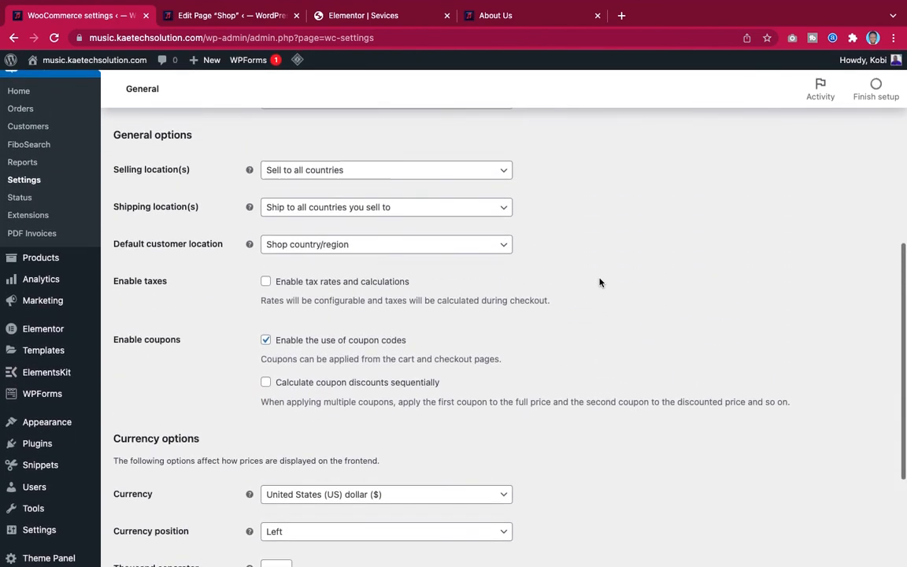
{"action": "scroll", "coordinate": [599, 282], "scroll_direction": "up", "scroll_amount": 7}
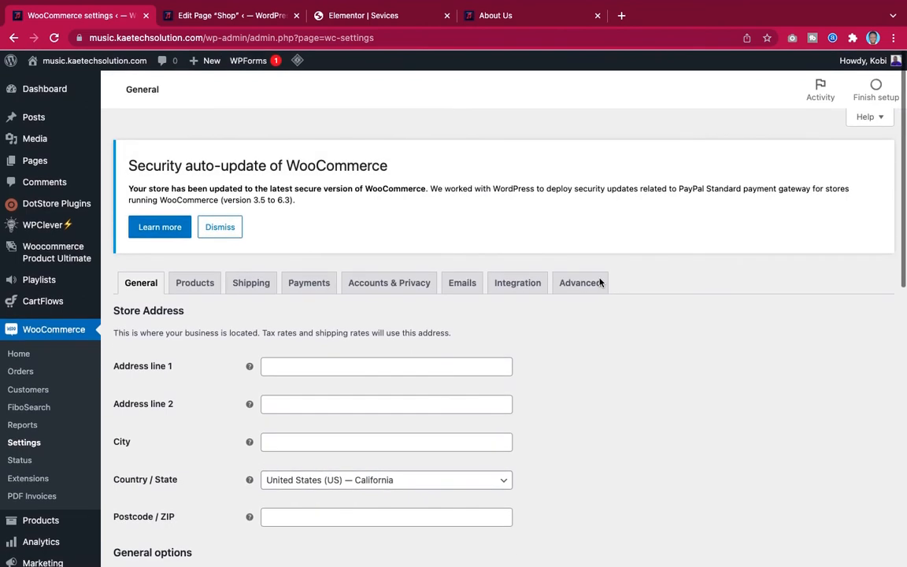
{"action": "scroll", "coordinate": [600, 282], "scroll_direction": "down", "scroll_amount": 3}
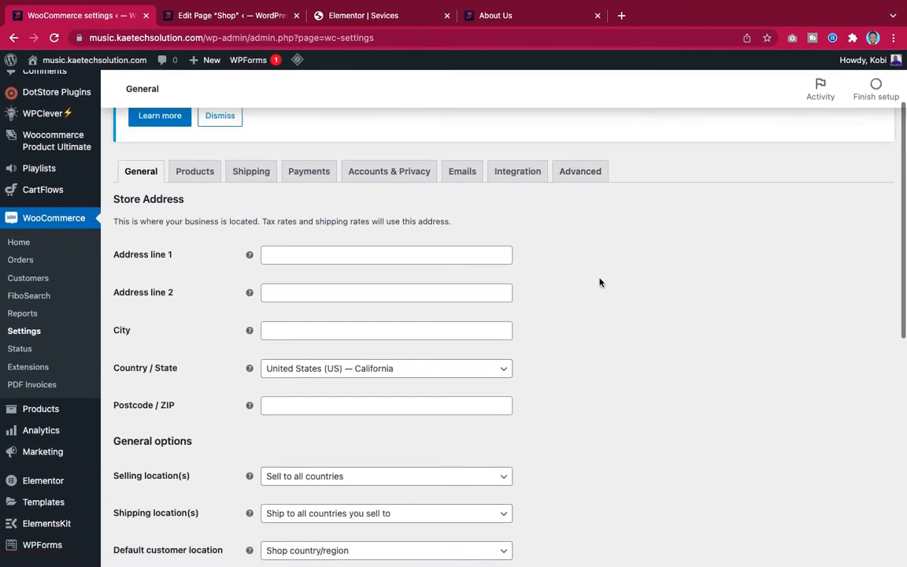
Open the WooCommerce payment settings and enable the cash on delivery method.
{"action": "left_click", "coordinate": [309, 172]}
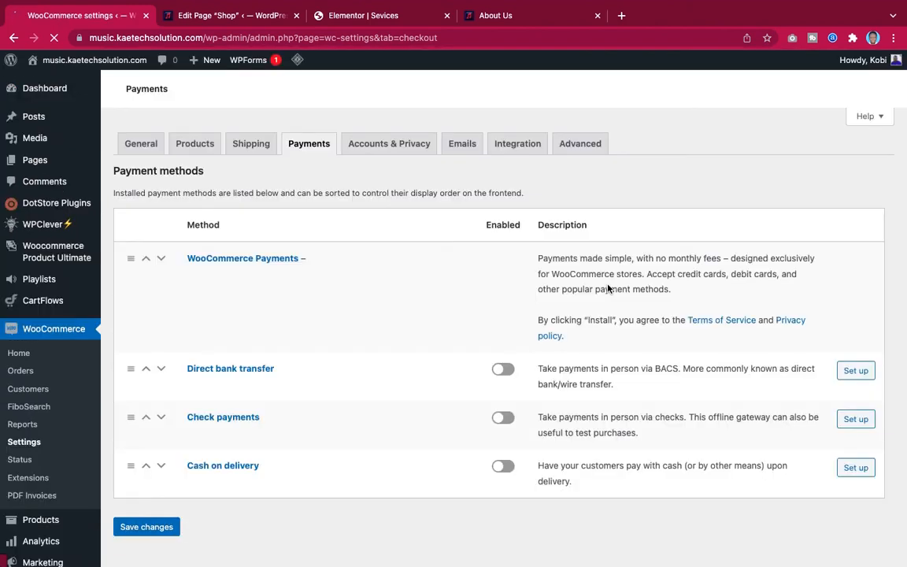
{"action": "scroll", "coordinate": [607, 288], "scroll_direction": "down", "scroll_amount": 2}
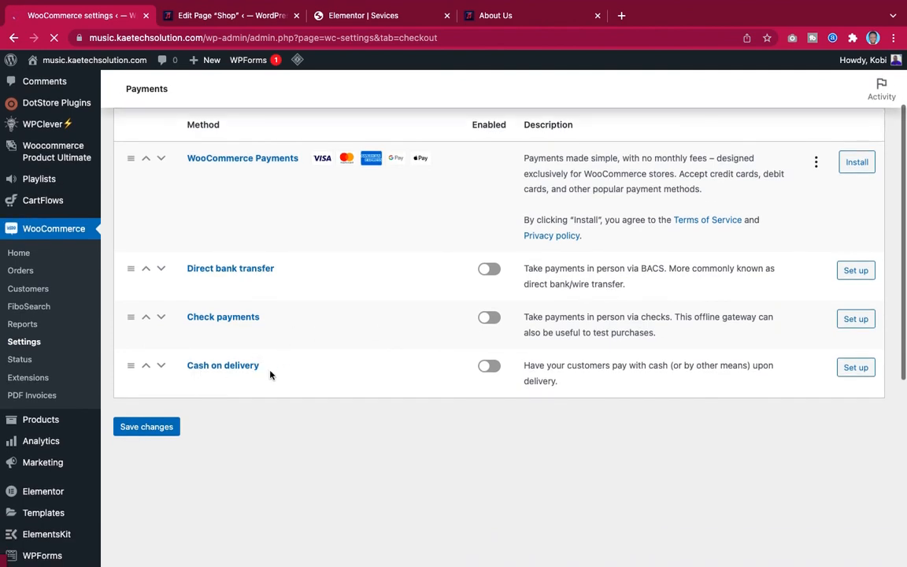
{"action": "scroll", "coordinate": [457, 413], "scroll_direction": "down", "scroll_amount": 3}
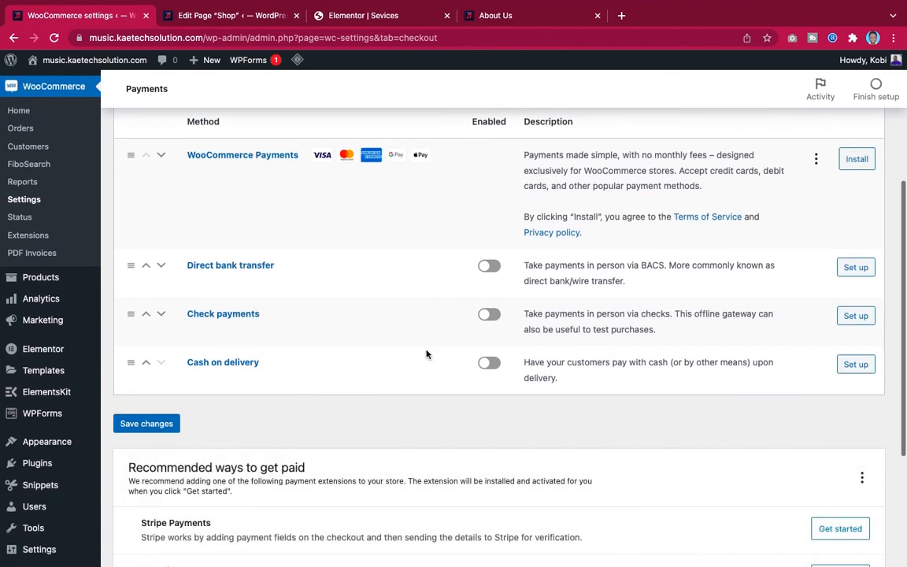
{"action": "left_click", "coordinate": [489, 366]}
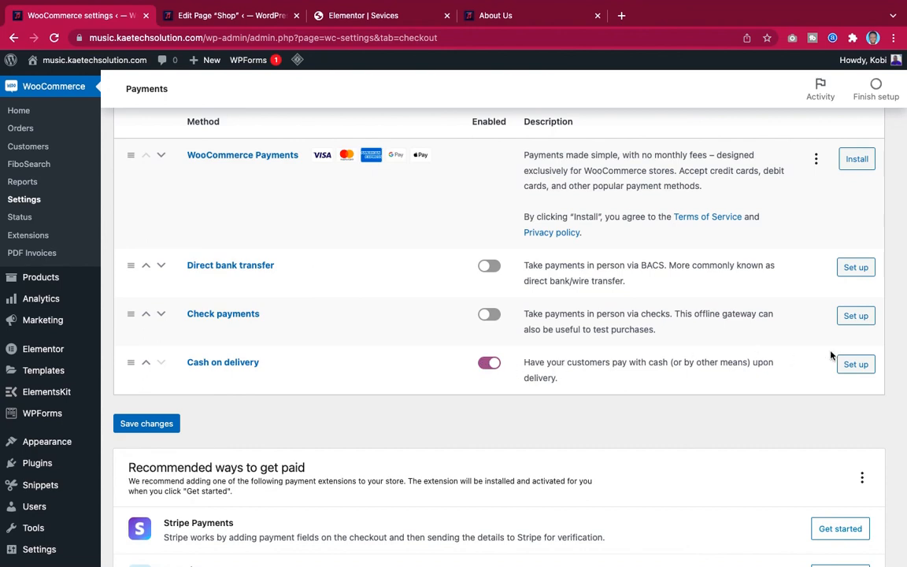
Open the cash on delivery setup, save it with its default texts and virtual orders accepted, and review the options.
{"action": "left_click", "coordinate": [854, 364]}
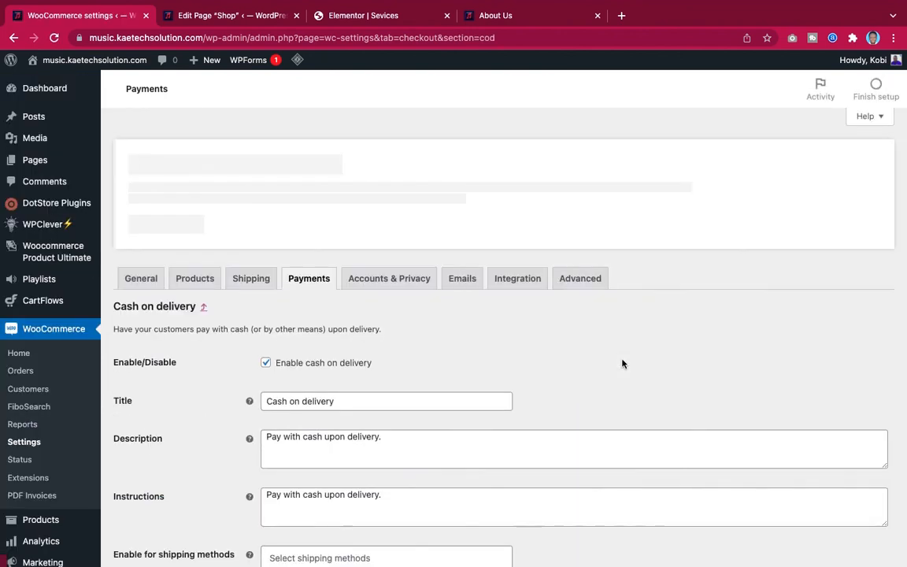
{"action": "scroll", "coordinate": [622, 363], "scroll_direction": "down", "scroll_amount": 5}
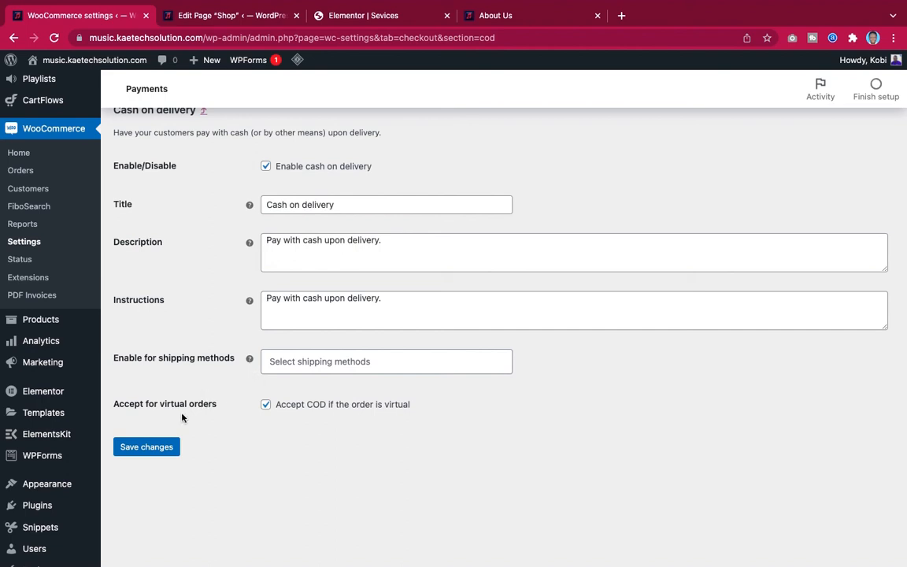
{"action": "left_click", "coordinate": [158, 446]}
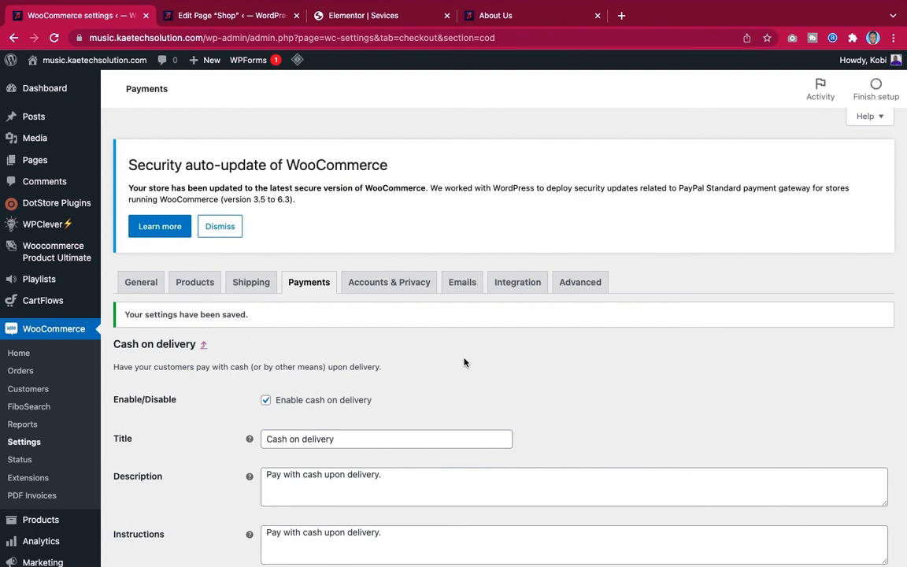
{"action": "scroll", "coordinate": [465, 362], "scroll_direction": "down", "scroll_amount": 5}
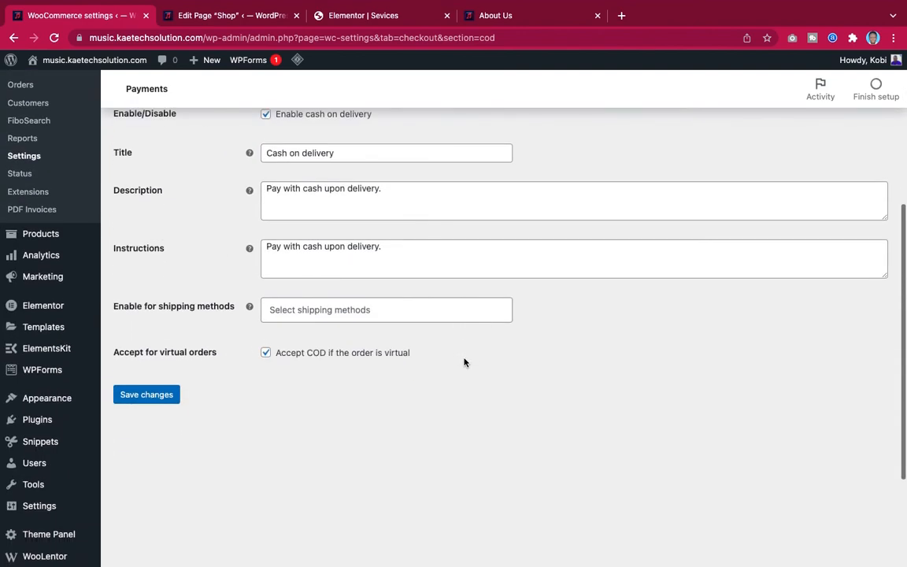
{"action": "scroll", "coordinate": [465, 362], "scroll_direction": "up", "scroll_amount": 5}
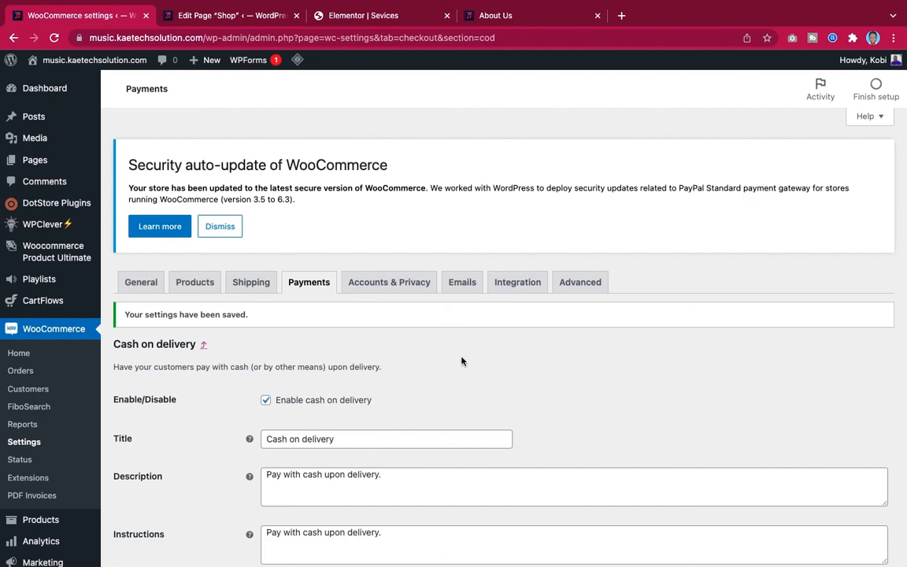
{"action": "scroll", "coordinate": [462, 361], "scroll_direction": "down", "scroll_amount": 6}
{"action": "scroll", "coordinate": [463, 361], "scroll_direction": "up", "scroll_amount": 2}
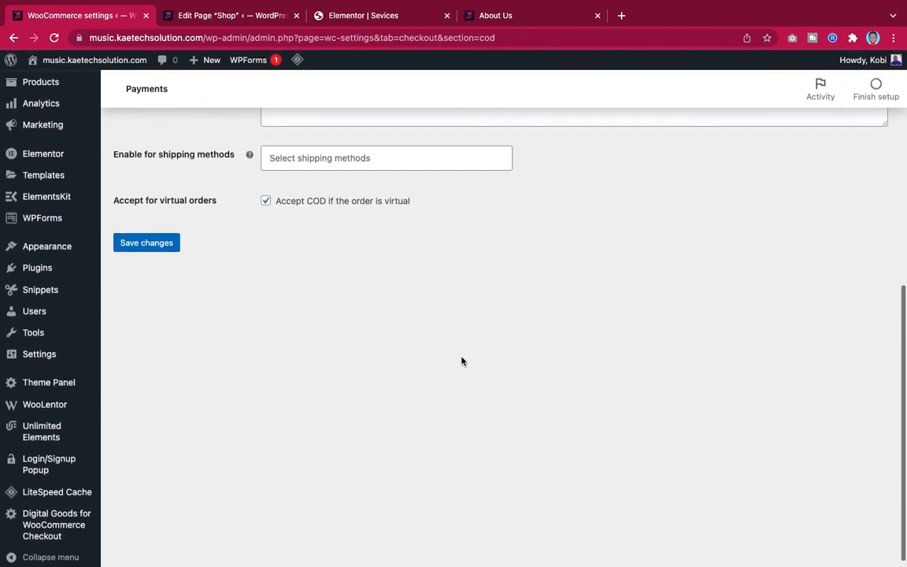
{"action": "scroll", "coordinate": [463, 361], "scroll_direction": "up", "scroll_amount": 4}
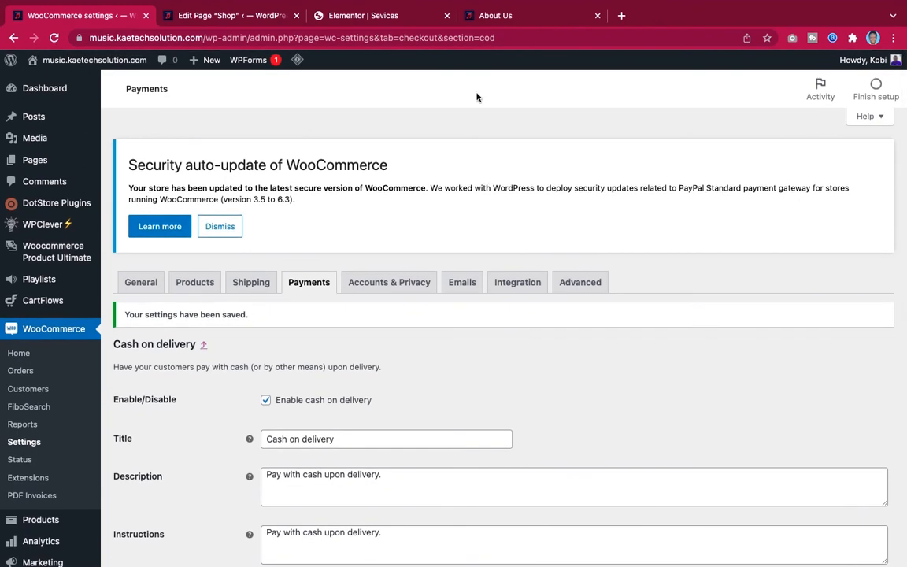
Switch to the live site's home page and add the song "Sarkodie – Gboza" to the cart.
{"action": "left_click", "coordinate": [502, 15]}
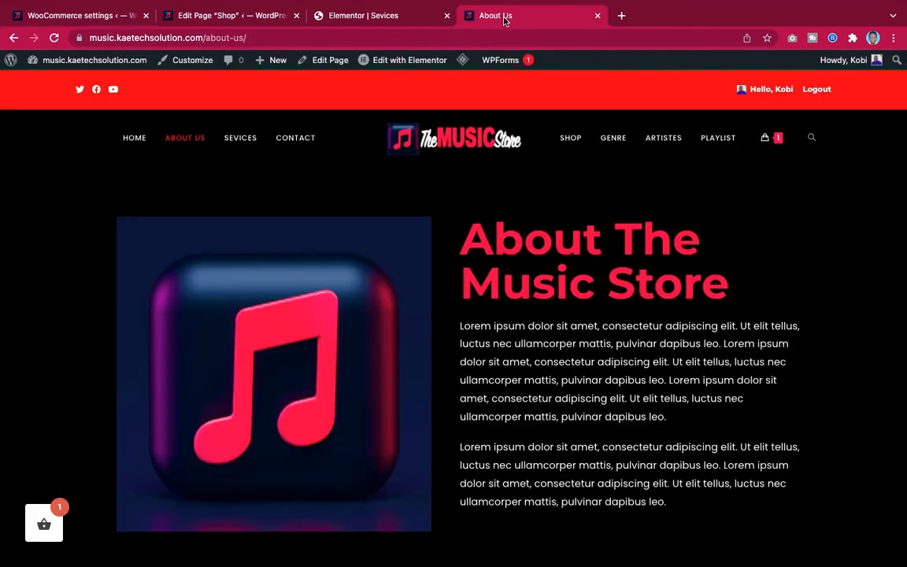
{"action": "left_click", "coordinate": [134, 138]}
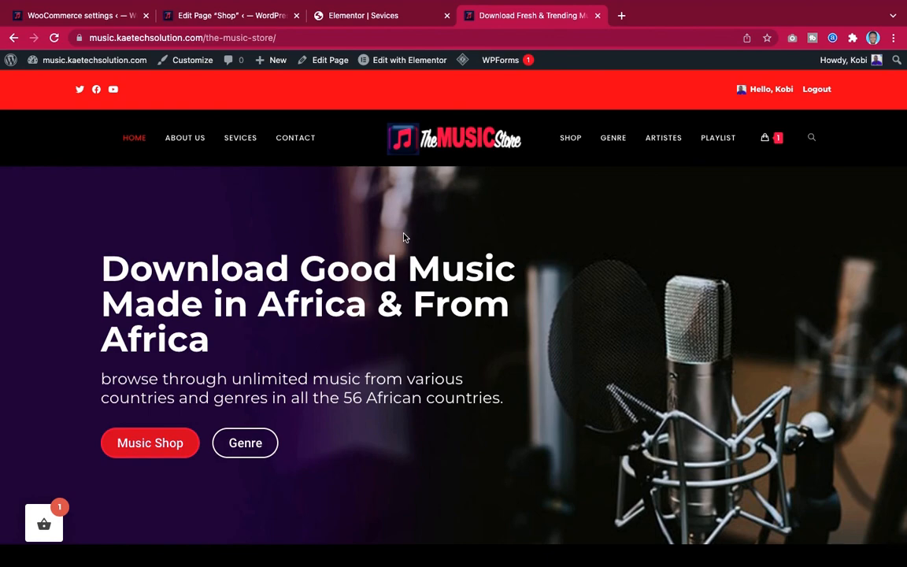
{"action": "scroll", "coordinate": [568, 270], "scroll_direction": "down", "scroll_amount": 15}
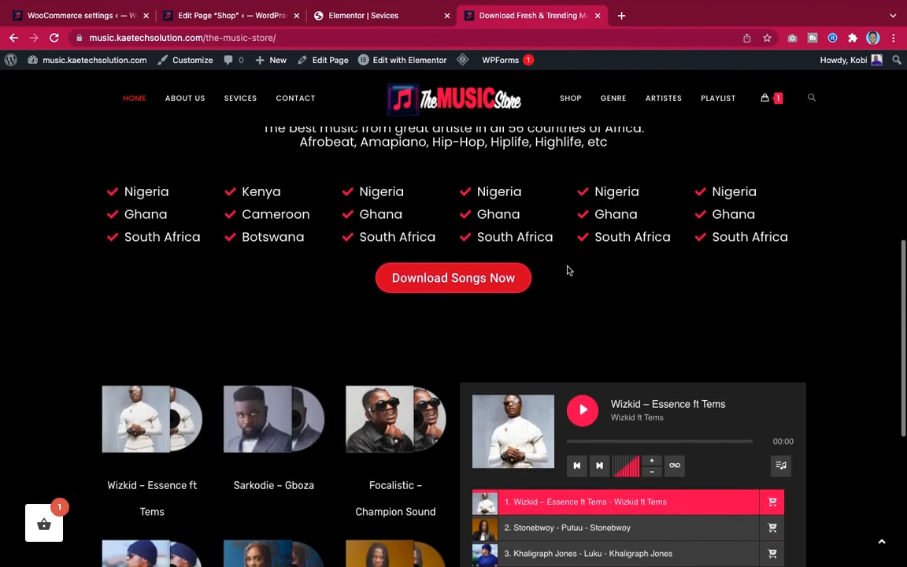
{"action": "scroll", "coordinate": [568, 270], "scroll_direction": "up", "scroll_amount": 3}
{"action": "scroll", "coordinate": [568, 270], "scroll_direction": "down", "scroll_amount": 2}
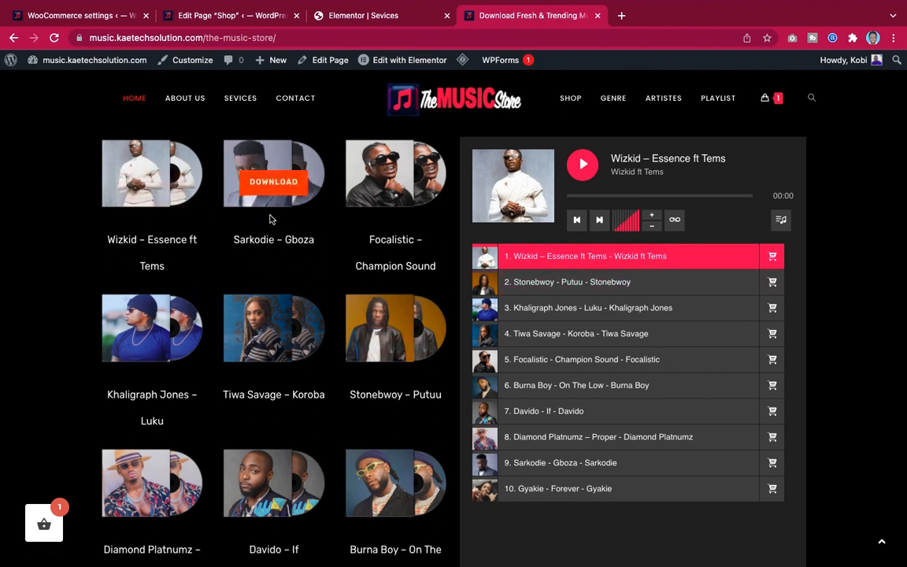
{"action": "left_click", "coordinate": [276, 182]}
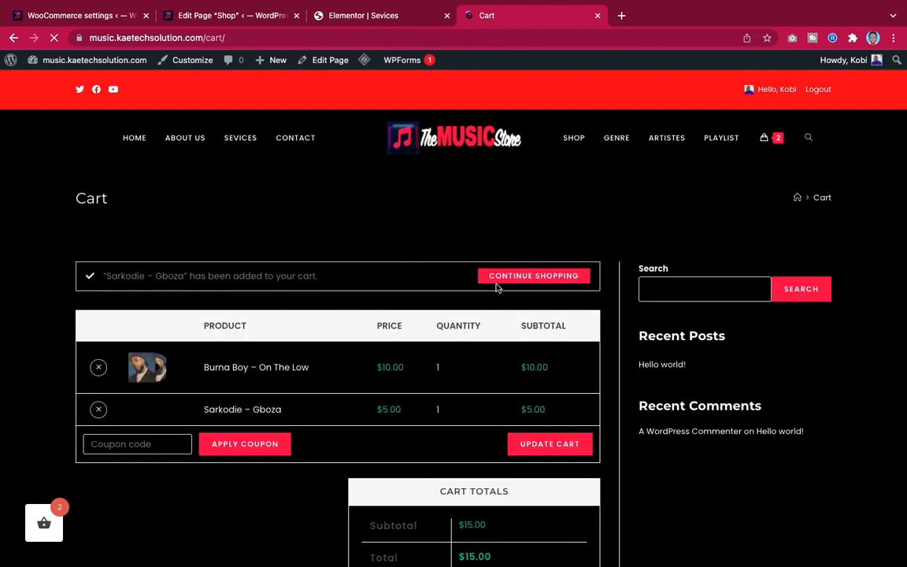
Review the products and totals in the cart and proceed to checkout.
{"action": "scroll", "coordinate": [508, 299], "scroll_direction": "down", "scroll_amount": 3}
{"action": "scroll", "coordinate": [508, 299], "scroll_direction": "up", "scroll_amount": 1}
{"action": "scroll", "coordinate": [508, 299], "scroll_direction": "down", "scroll_amount": 1}
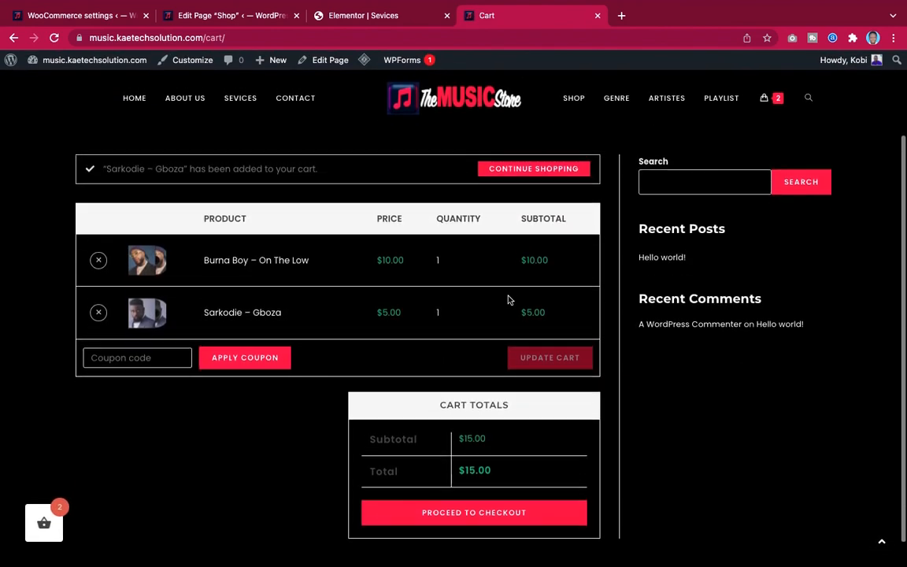
{"action": "scroll", "coordinate": [498, 299], "scroll_direction": "up", "scroll_amount": 2}
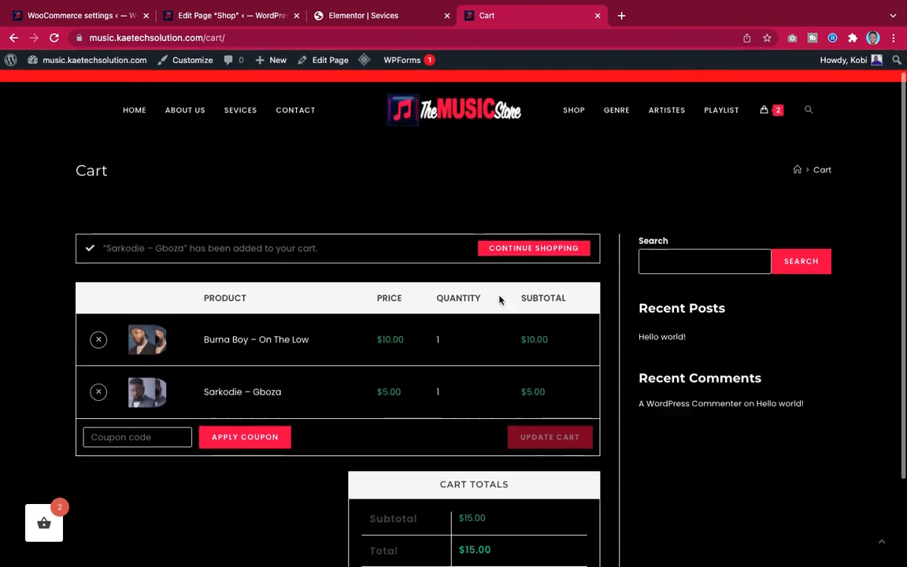
{"action": "scroll", "coordinate": [370, 285], "scroll_direction": "down", "scroll_amount": 3}
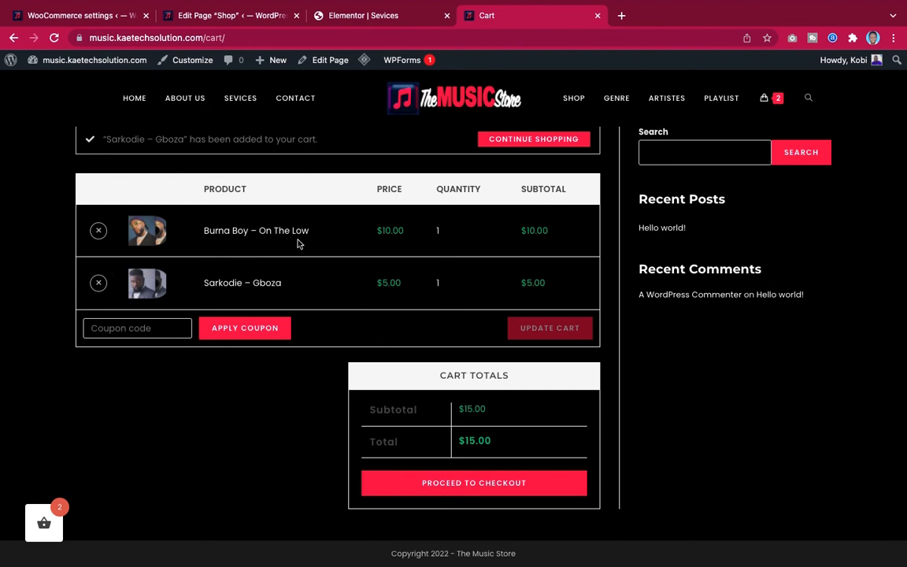
{"action": "scroll", "coordinate": [330, 291], "scroll_direction": "up", "scroll_amount": 3}
{"action": "scroll", "coordinate": [331, 293], "scroll_direction": "down", "scroll_amount": 3}
{"action": "left_click", "coordinate": [442, 485]}
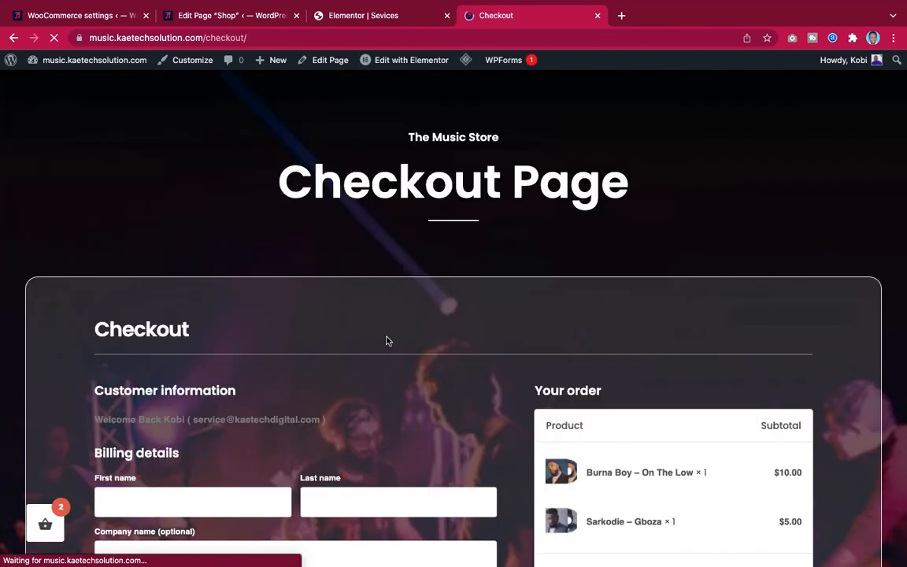
Look over the checkout page and autofill the billing details with the saved customer's name, phone number, company Kaetech Digital and country Ghana.
{"action": "scroll", "coordinate": [497, 363], "scroll_direction": "down", "scroll_amount": 5}
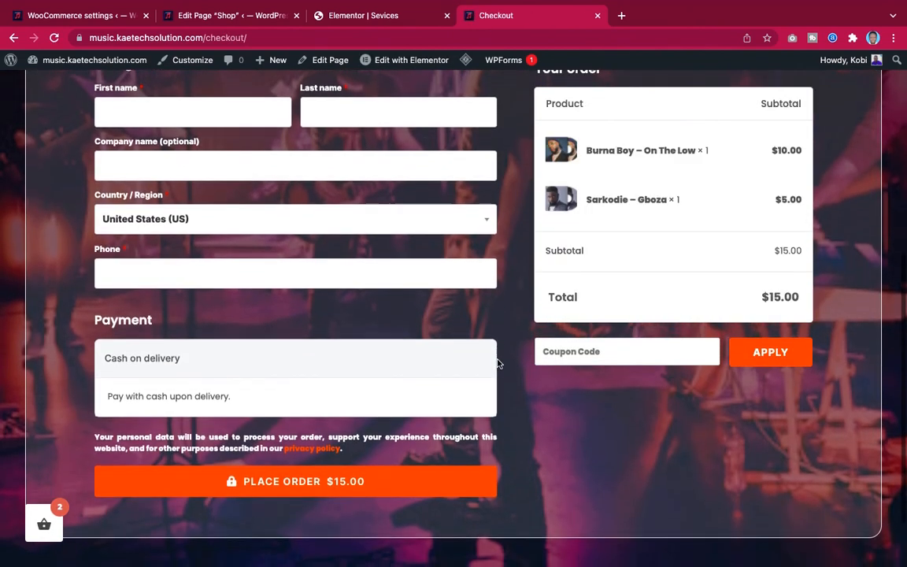
{"action": "scroll", "coordinate": [497, 363], "scroll_direction": "up", "scroll_amount": 2}
{"action": "scroll", "coordinate": [497, 363], "scroll_direction": "down", "scroll_amount": 2}
{"action": "scroll", "coordinate": [497, 363], "scroll_direction": "down", "scroll_amount": 2}
{"action": "scroll", "coordinate": [497, 363], "scroll_direction": "up", "scroll_amount": 4}
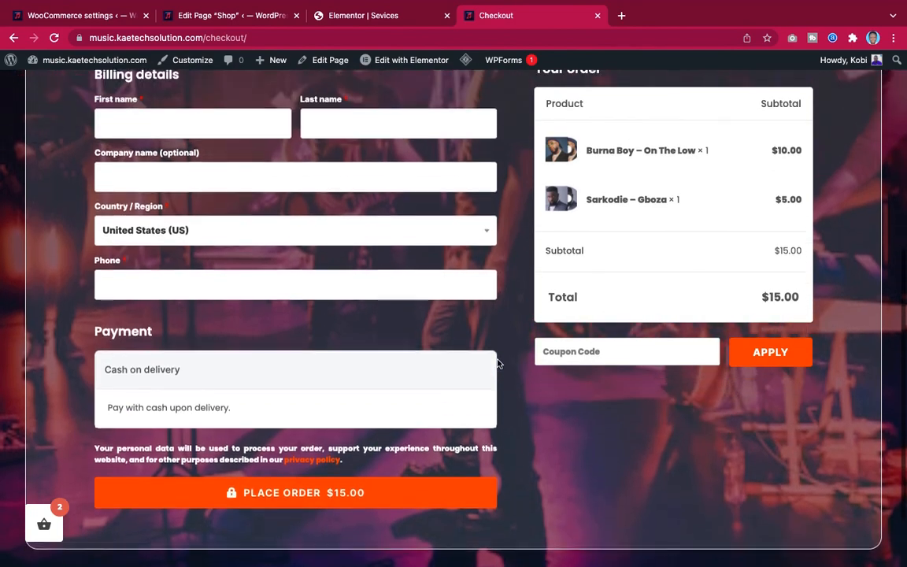
{"action": "scroll", "coordinate": [483, 339], "scroll_direction": "down", "scroll_amount": 3}
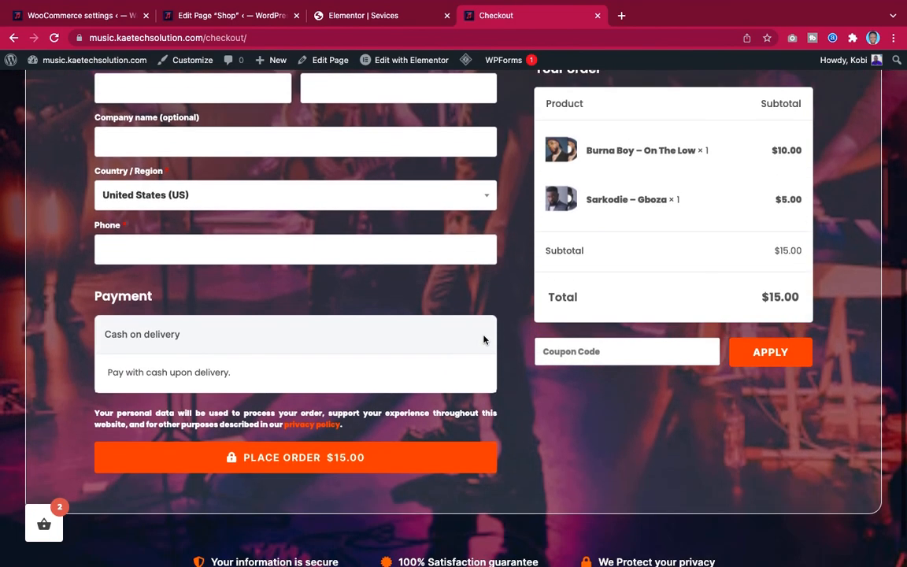
{"action": "scroll", "coordinate": [483, 339], "scroll_direction": "up", "scroll_amount": 4}
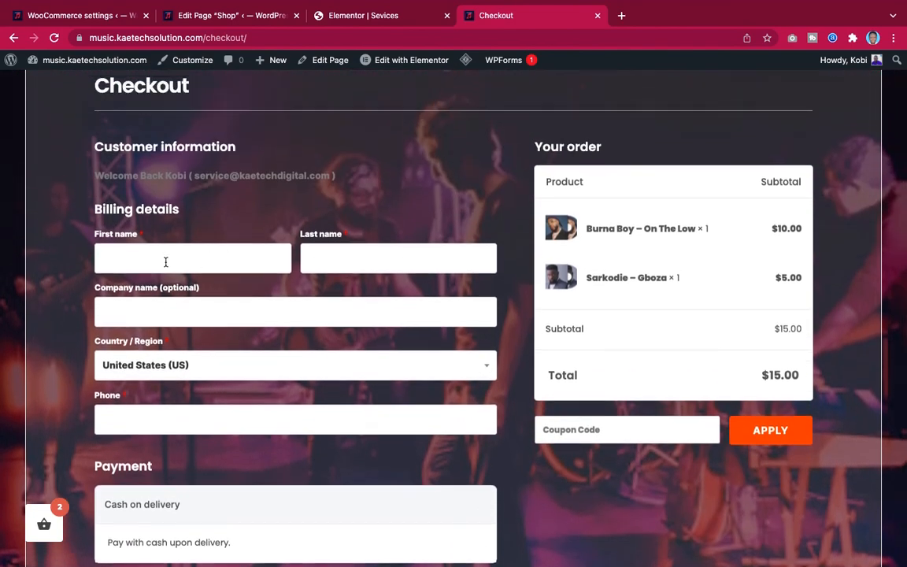
{"action": "left_click", "coordinate": [166, 263]}
{"action": "left_click", "coordinate": [150, 291]}
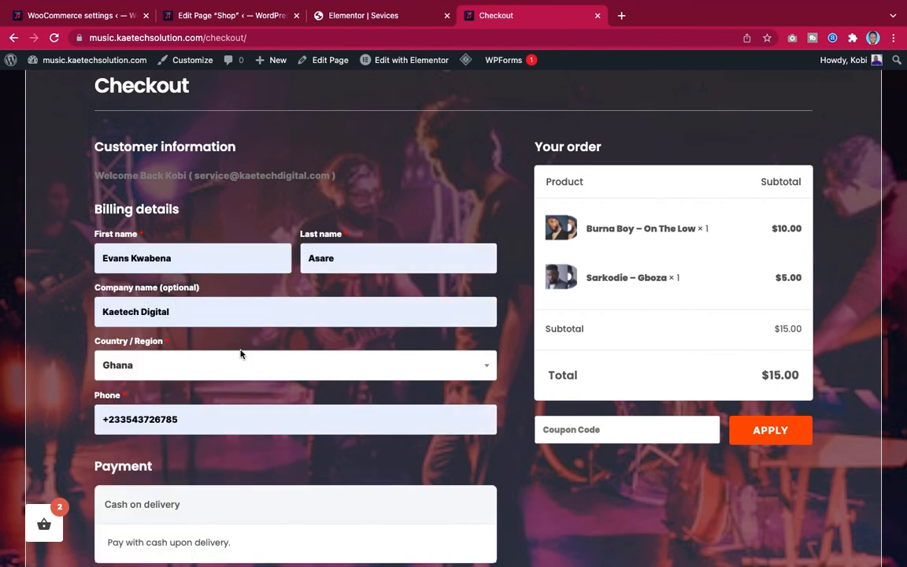
Check the completed checkout form, place the order with cash on delivery, and look at the thank-you page.
{"action": "scroll", "coordinate": [241, 353], "scroll_direction": "down", "scroll_amount": 3}
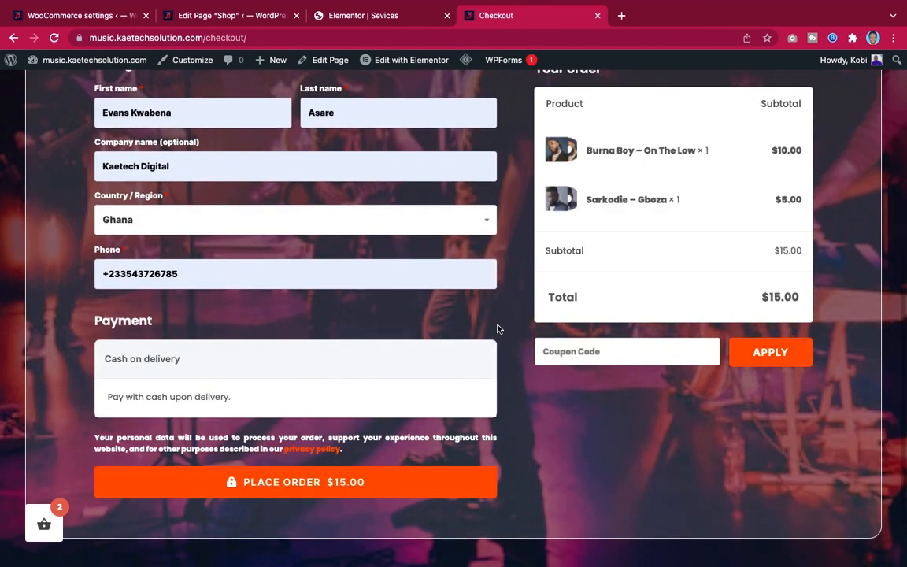
{"action": "scroll", "coordinate": [498, 329], "scroll_direction": "up", "scroll_amount": 2}
{"action": "scroll", "coordinate": [498, 329], "scroll_direction": "down", "scroll_amount": 3}
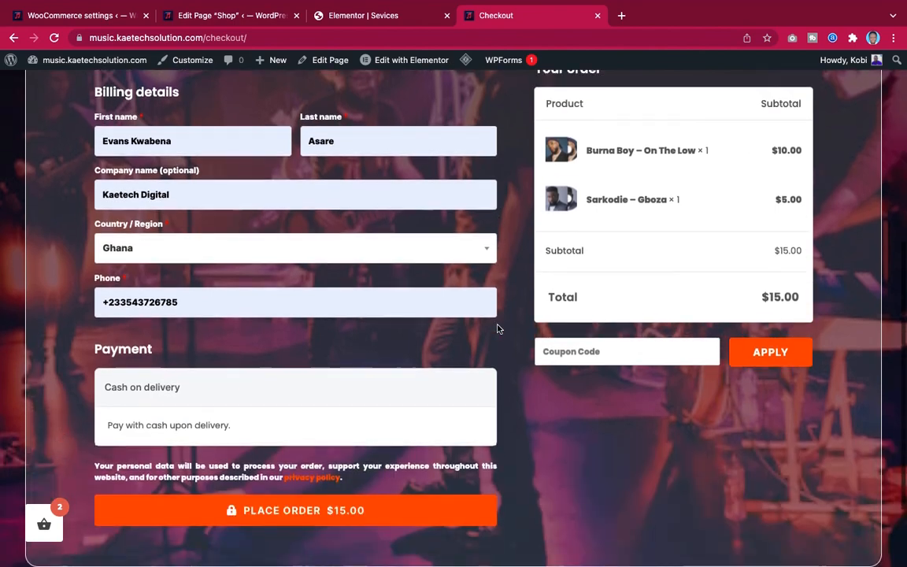
{"action": "scroll", "coordinate": [497, 329], "scroll_direction": "up", "scroll_amount": 1}
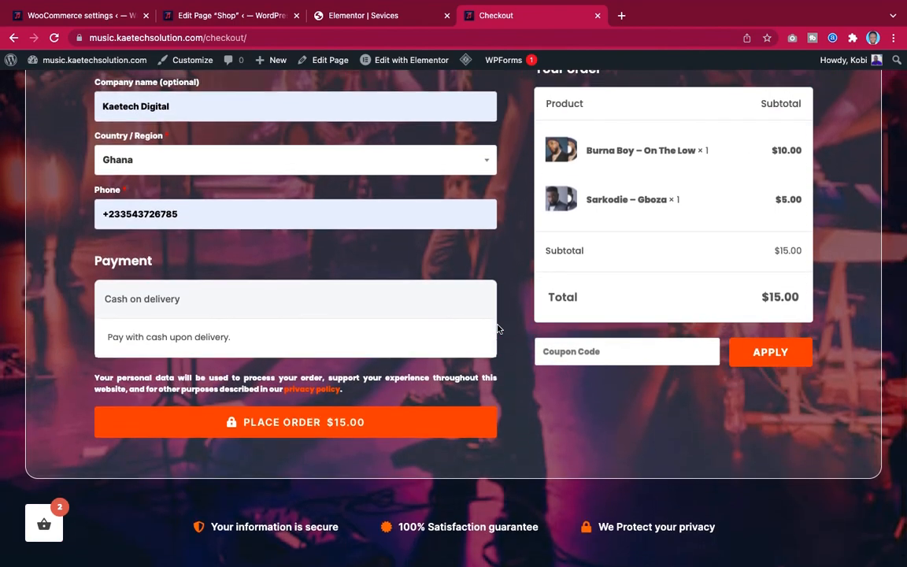
{"action": "scroll", "coordinate": [498, 330], "scroll_direction": "up", "scroll_amount": 2}
{"action": "scroll", "coordinate": [498, 329], "scroll_direction": "down", "scroll_amount": 3}
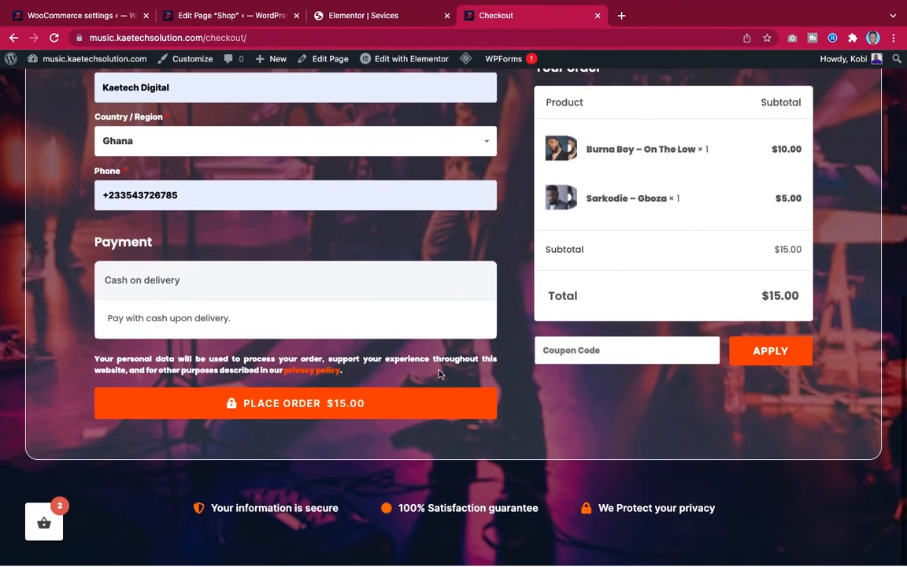
{"action": "left_click", "coordinate": [330, 407]}
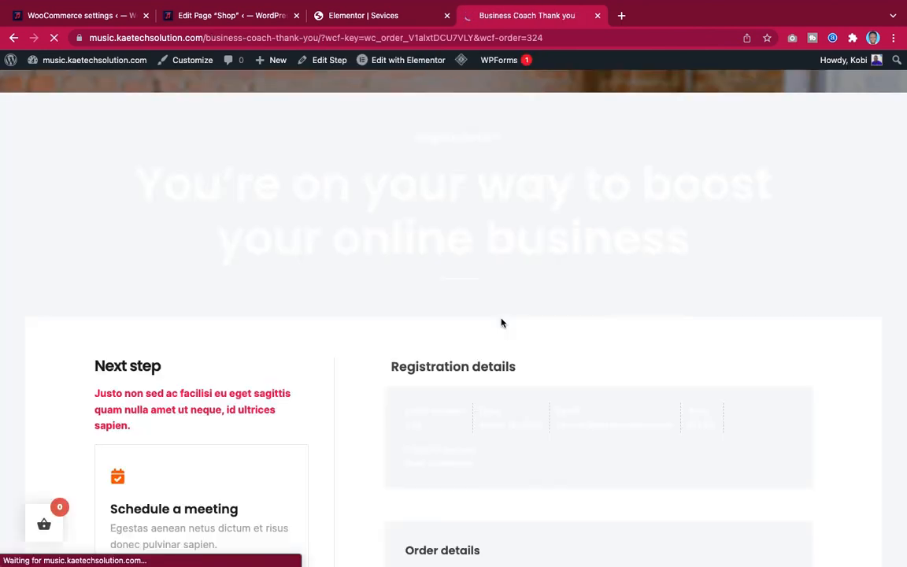
{"action": "scroll", "coordinate": [501, 322], "scroll_direction": "down", "scroll_amount": 3}
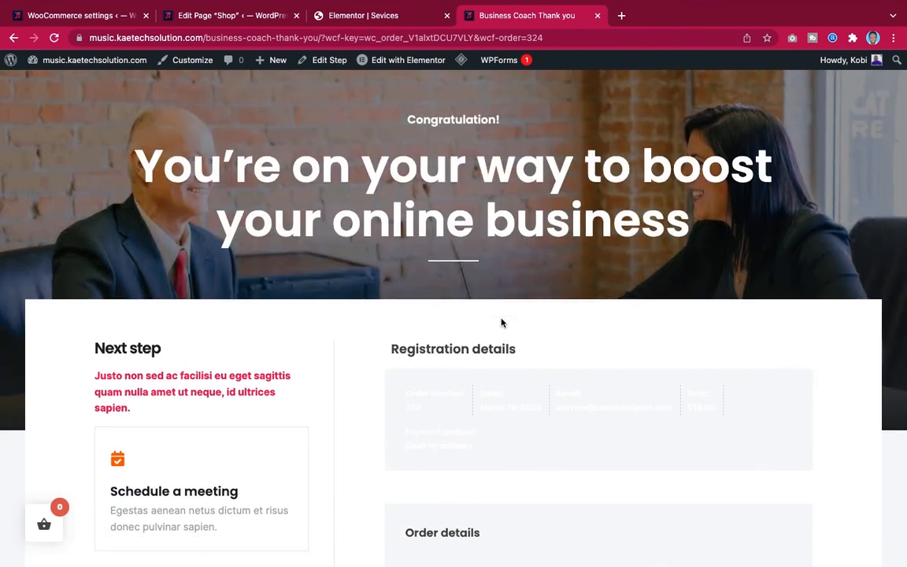
Examine the thank-you page from heading to footer, including the registration details, order details and stay-connected sections.
{"action": "scroll", "coordinate": [502, 323], "scroll_direction": "down", "scroll_amount": 1}
{"action": "scroll", "coordinate": [501, 323], "scroll_direction": "up", "scroll_amount": 1}
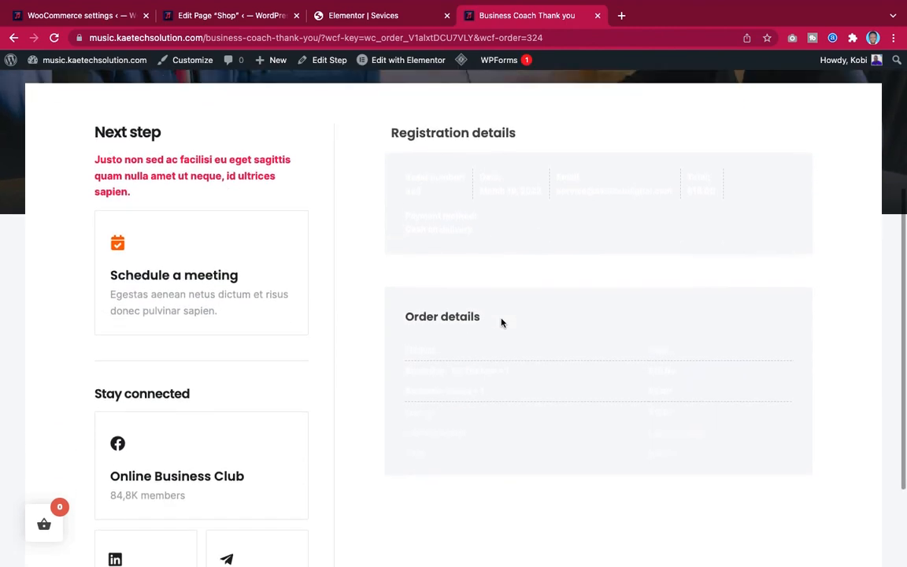
{"action": "scroll", "coordinate": [502, 323], "scroll_direction": "down", "scroll_amount": 2}
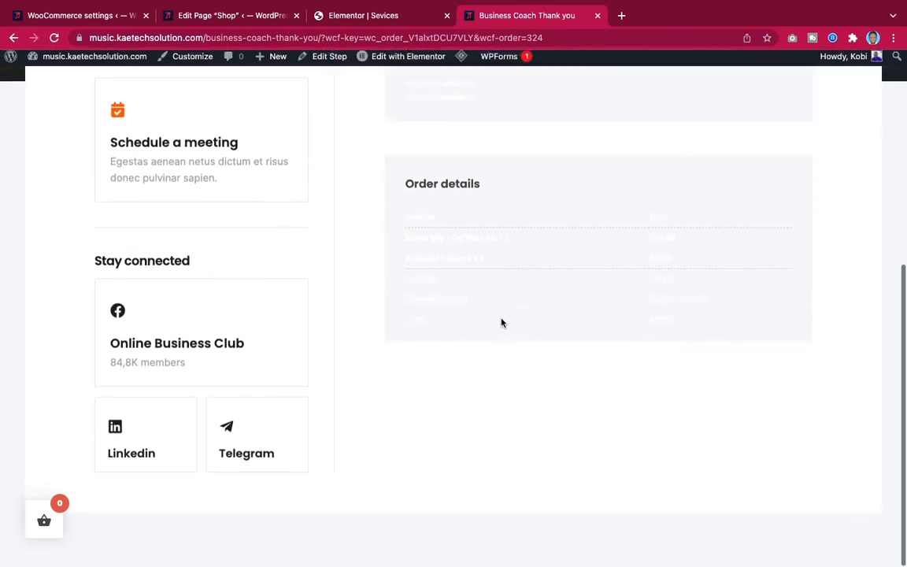
{"action": "scroll", "coordinate": [501, 323], "scroll_direction": "up", "scroll_amount": 2}
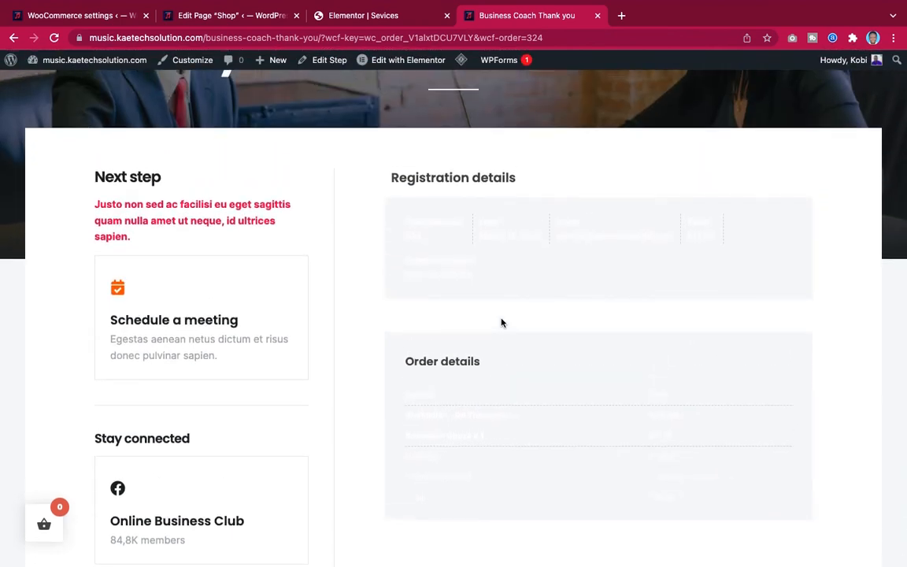
{"action": "scroll", "coordinate": [501, 323], "scroll_direction": "up", "scroll_amount": 3}
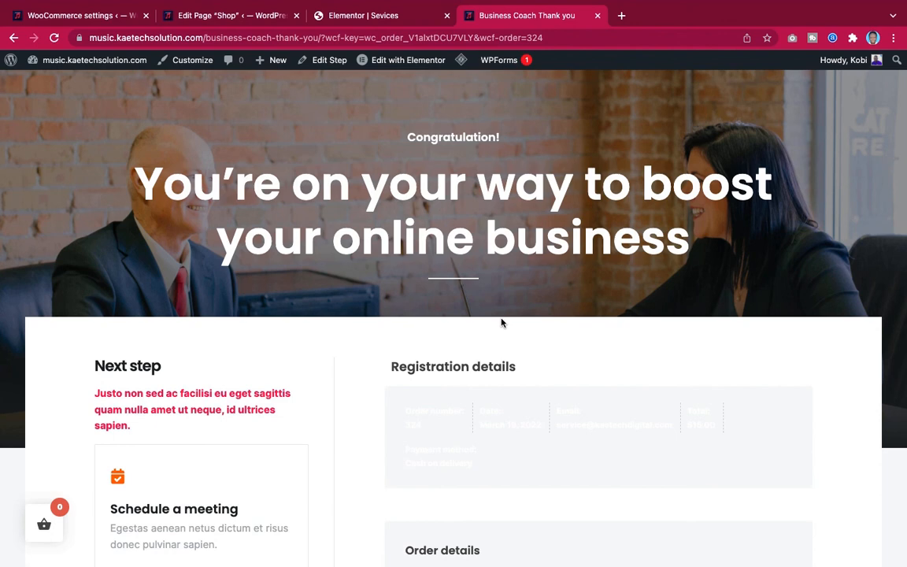
{"action": "scroll", "coordinate": [502, 323], "scroll_direction": "down", "scroll_amount": 5}
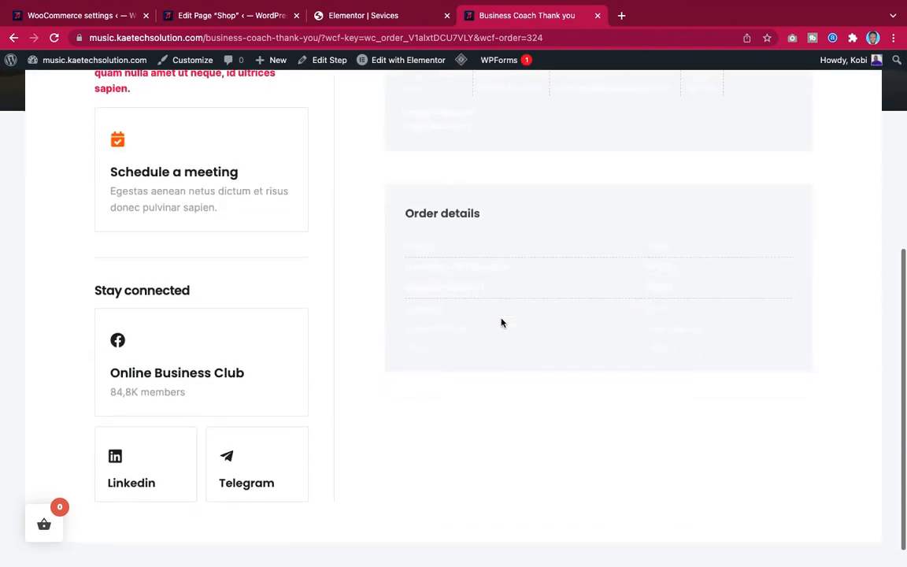
{"action": "scroll", "coordinate": [502, 322], "scroll_direction": "up", "scroll_amount": 2}
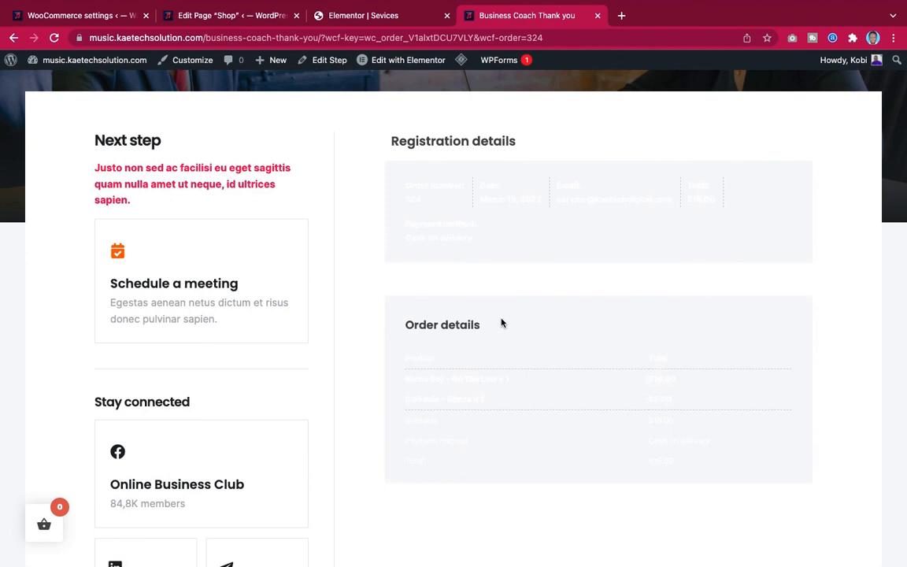
{"action": "scroll", "coordinate": [502, 322], "scroll_direction": "down", "scroll_amount": 1}
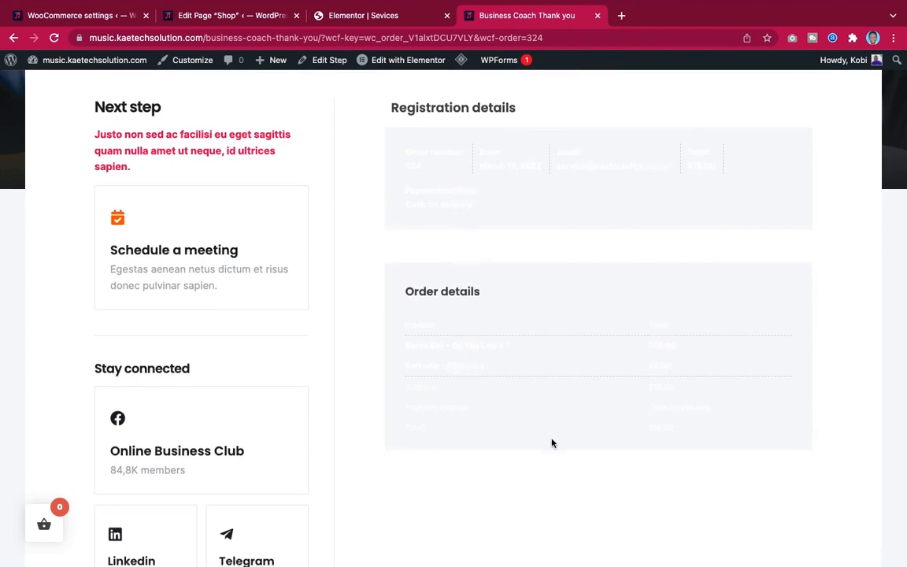
{"action": "scroll", "coordinate": [563, 429], "scroll_direction": "down", "scroll_amount": 2}
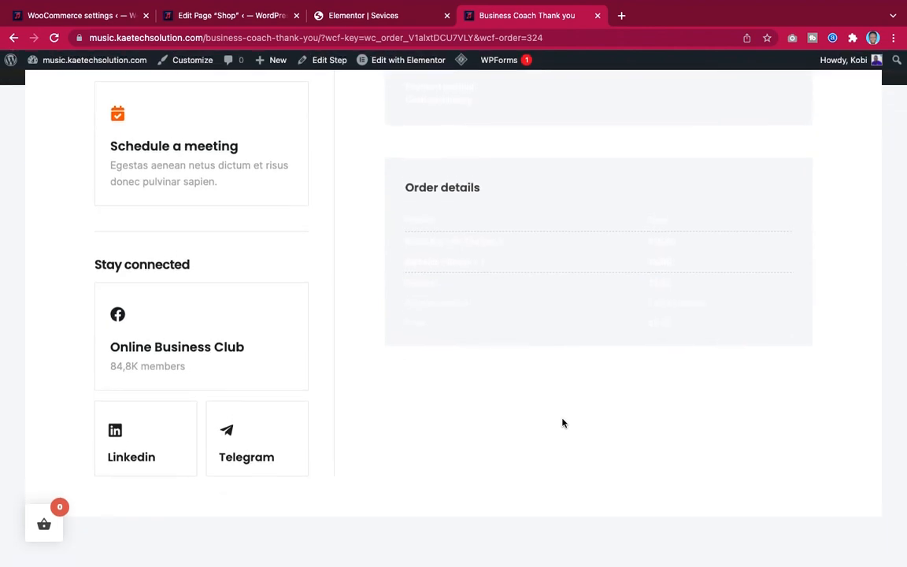
{"action": "scroll", "coordinate": [561, 422], "scroll_direction": "up", "scroll_amount": 3}
{"action": "scroll", "coordinate": [562, 423], "scroll_direction": "up", "scroll_amount": 3}
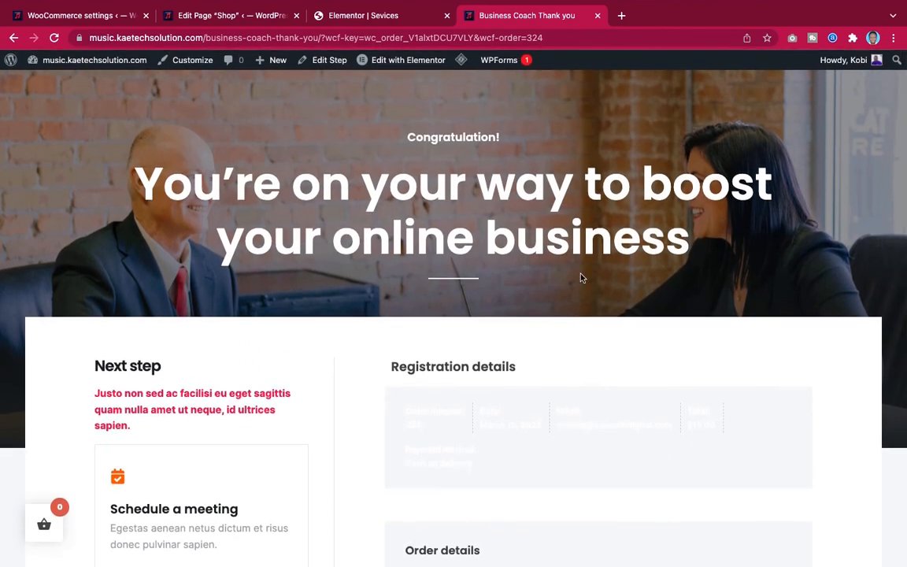
{"action": "scroll", "coordinate": [532, 335], "scroll_direction": "down", "scroll_amount": 4}
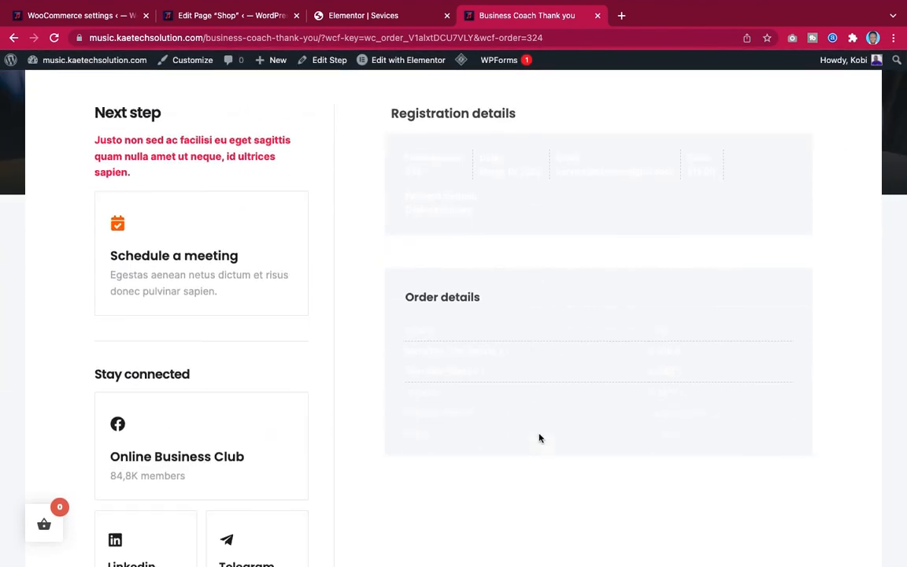
{"action": "scroll", "coordinate": [556, 410], "scroll_direction": "up", "scroll_amount": 1}
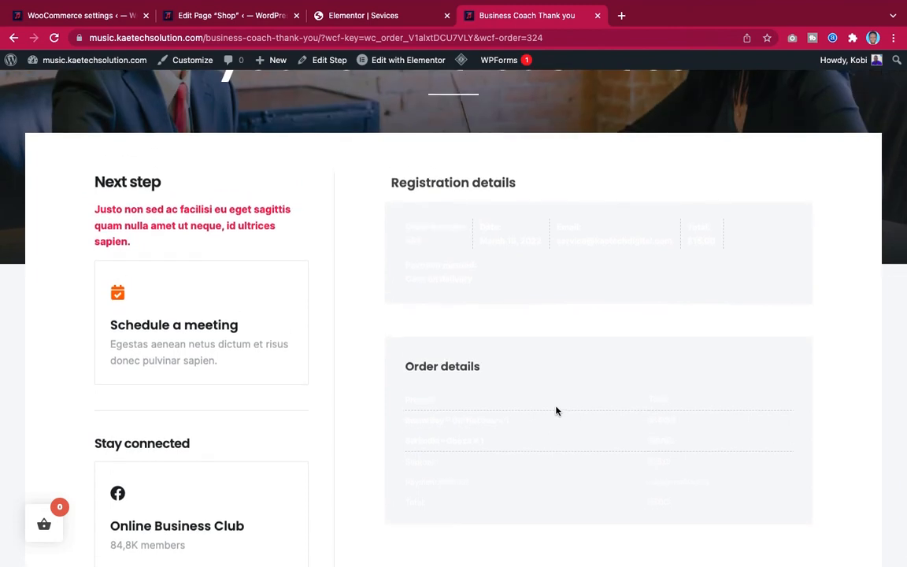
{"action": "scroll", "coordinate": [556, 410], "scroll_direction": "down", "scroll_amount": 3}
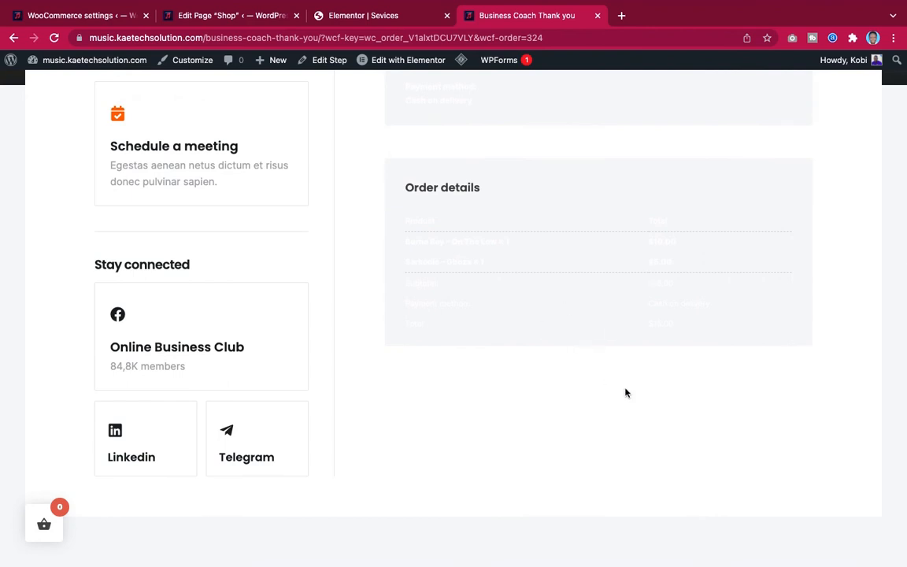
{"action": "scroll", "coordinate": [625, 392], "scroll_direction": "up", "scroll_amount": 5}
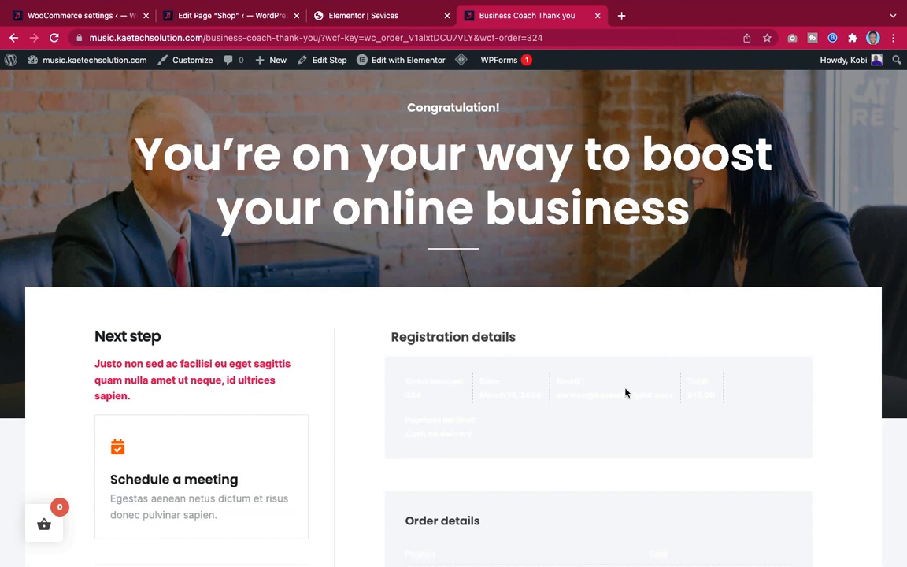
{"action": "scroll", "coordinate": [626, 393], "scroll_direction": "down", "scroll_amount": 5}
{"action": "scroll", "coordinate": [626, 392], "scroll_direction": "up", "scroll_amount": 5}
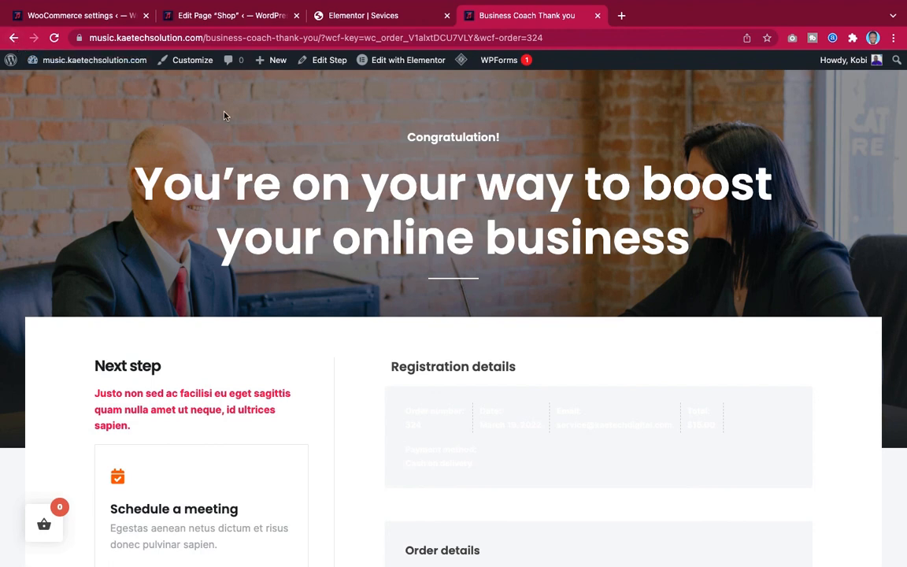
Load the site root music.kaetechsolution.com and go from there to the store's Home page.
{"action": "left_click", "coordinate": [552, 38]}
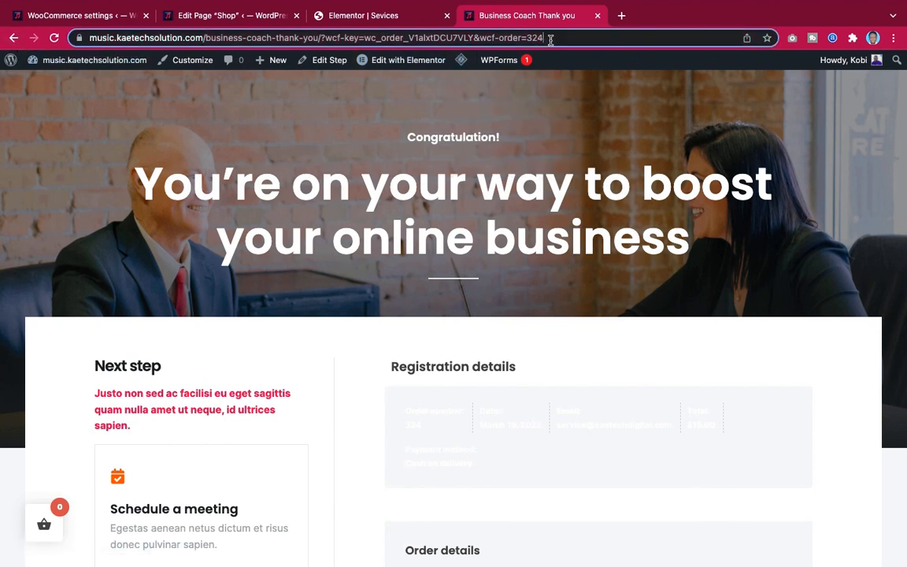
{"action": "left_click", "coordinate": [553, 38]}
{"action": "left_click_drag", "start_coordinate": [574, 37], "coordinate": [244, 38]}
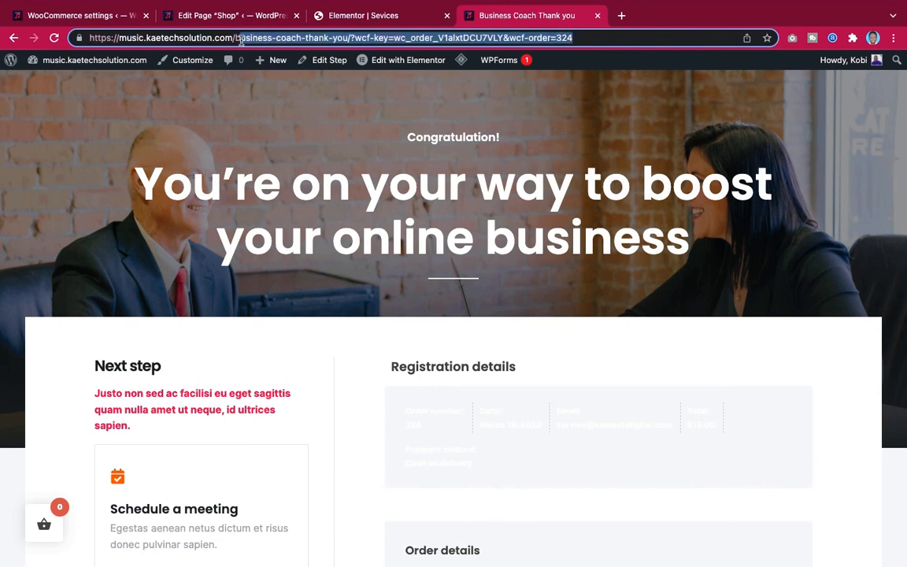
{"action": "key", "text": "BackSpace"}
{"action": "key", "text": "Return"}
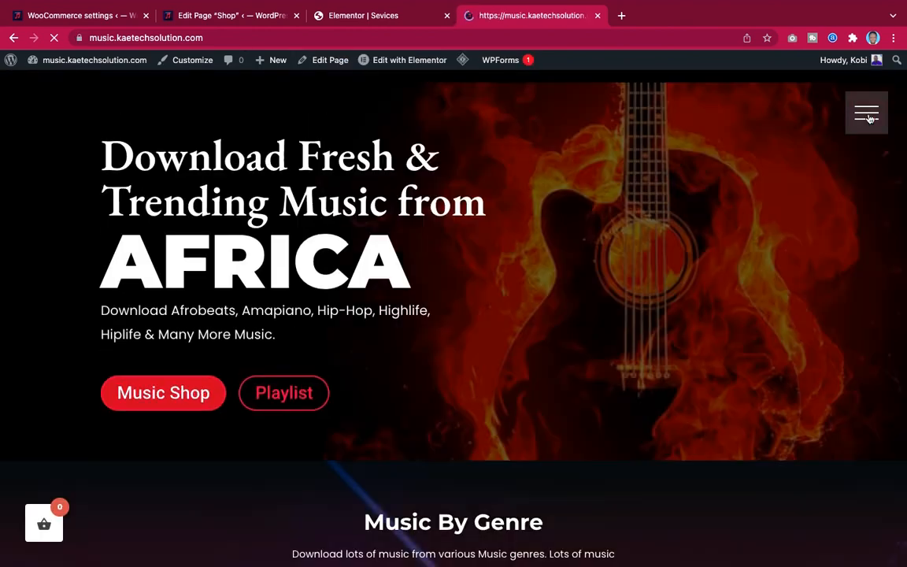
{"action": "left_click", "coordinate": [868, 115]}
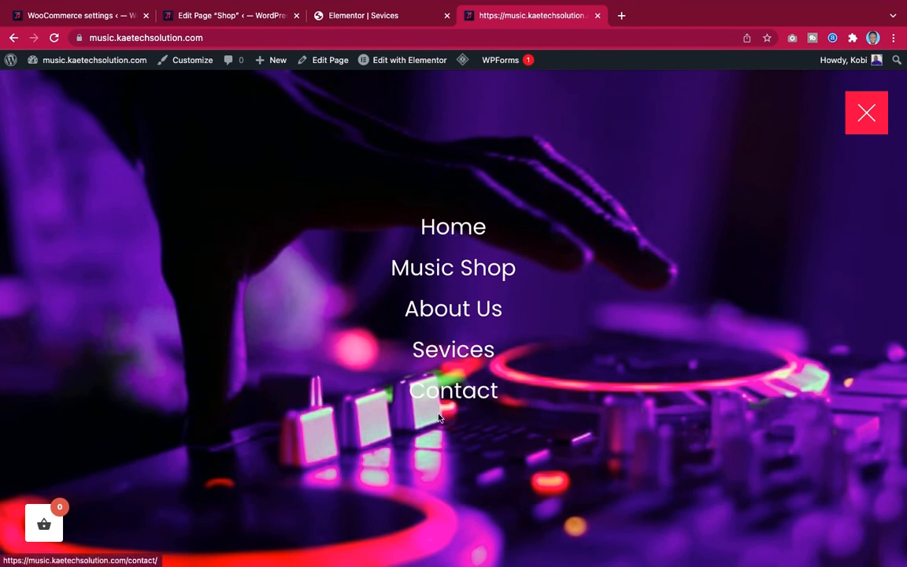
{"action": "left_click", "coordinate": [459, 229]}
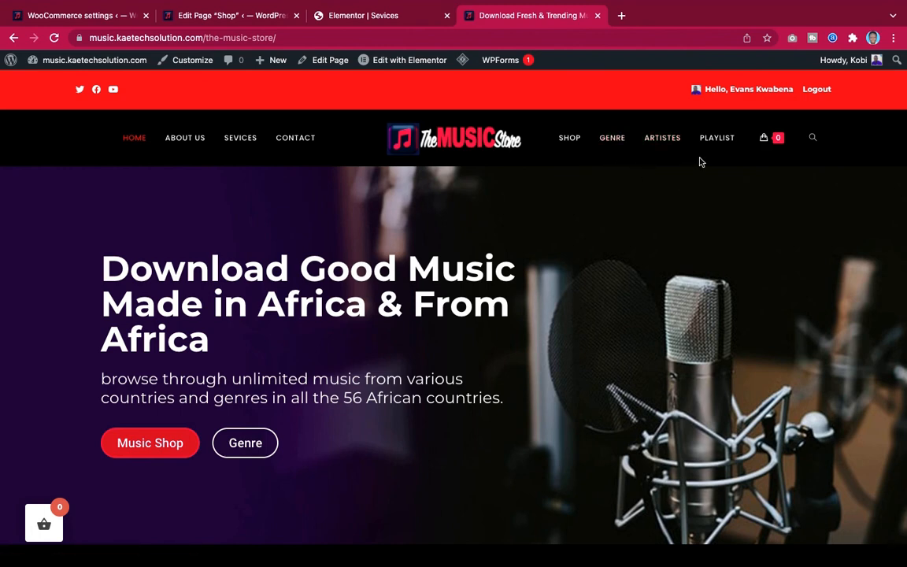
Open the customer's My account page, list its orders and check the status of the placed order.
{"action": "left_click", "coordinate": [741, 94]}
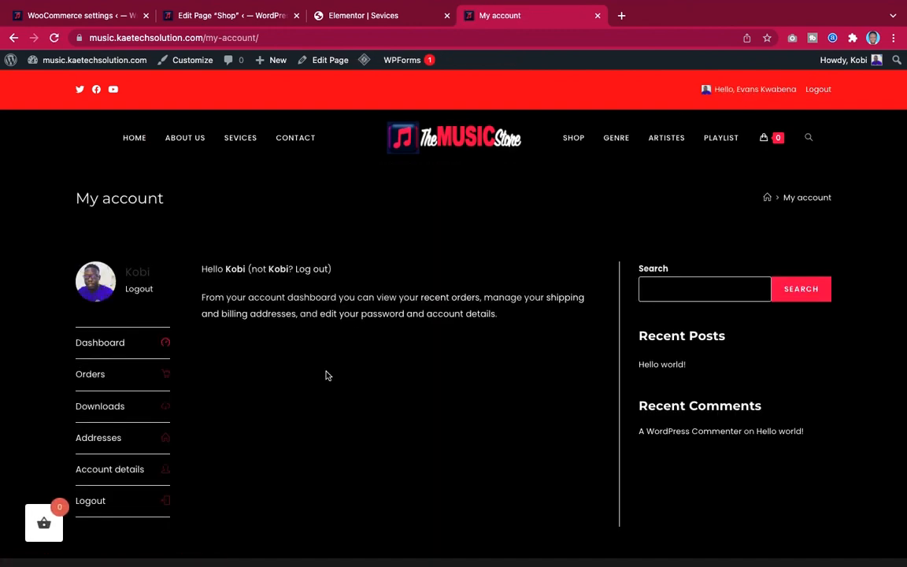
{"action": "scroll", "coordinate": [327, 376], "scroll_direction": "down", "scroll_amount": 1}
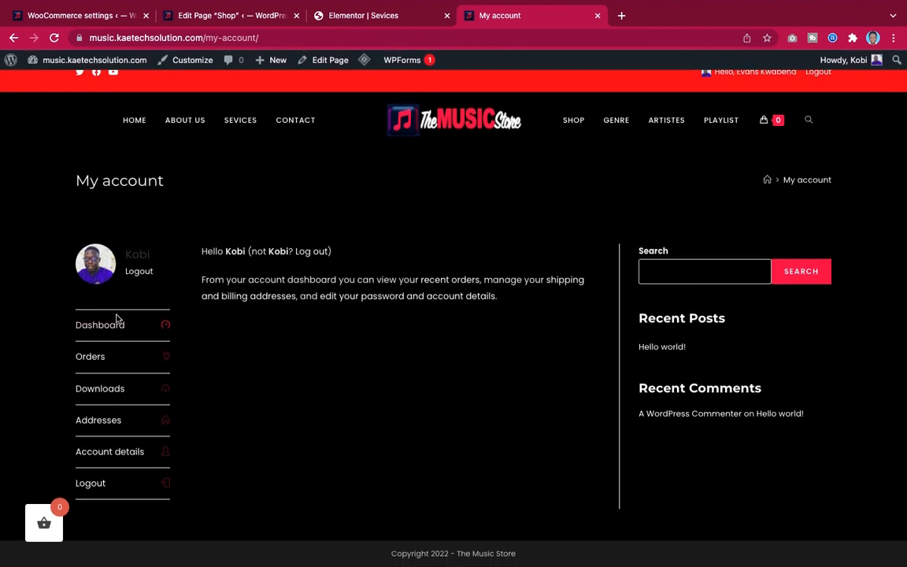
{"action": "left_click", "coordinate": [102, 356]}
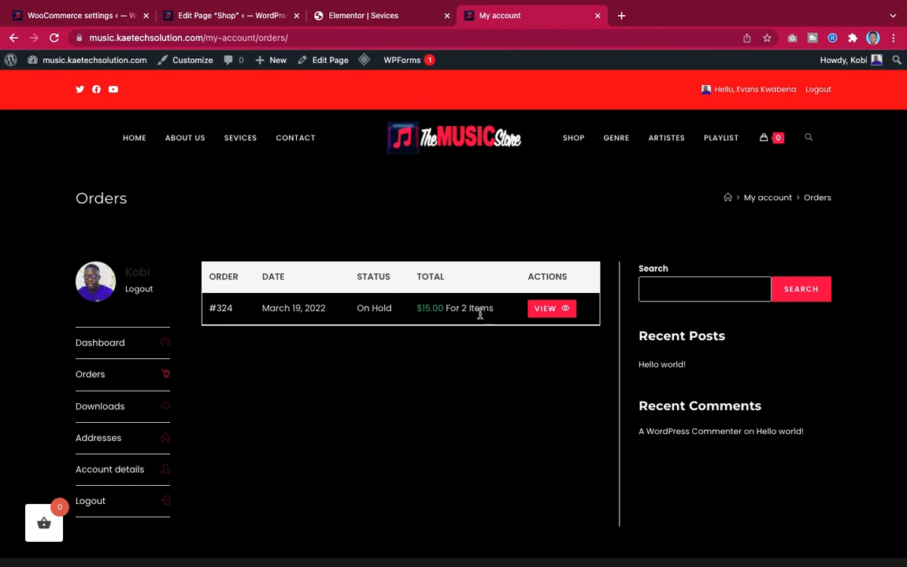
{"action": "left_click_drag", "start_coordinate": [356, 313], "coordinate": [392, 312]}
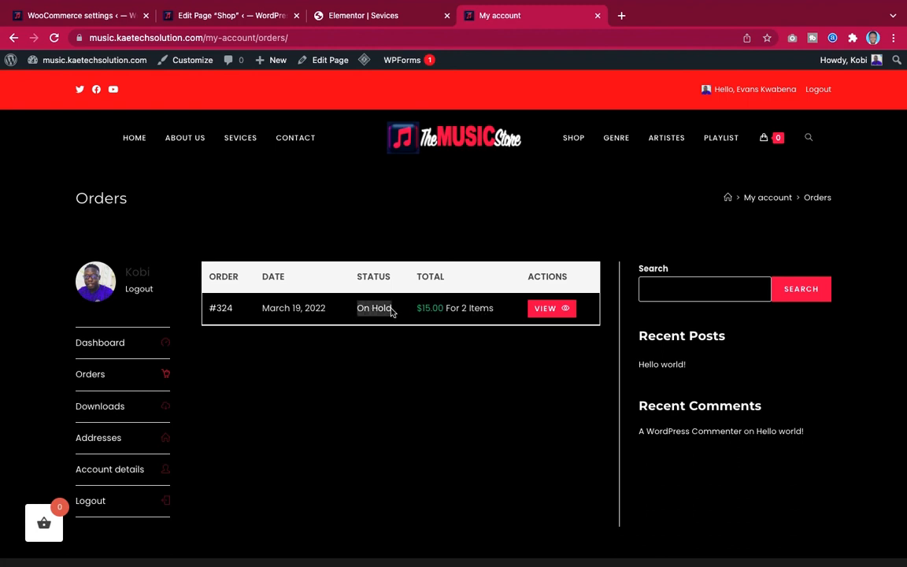
{"action": "left_click", "coordinate": [396, 313]}
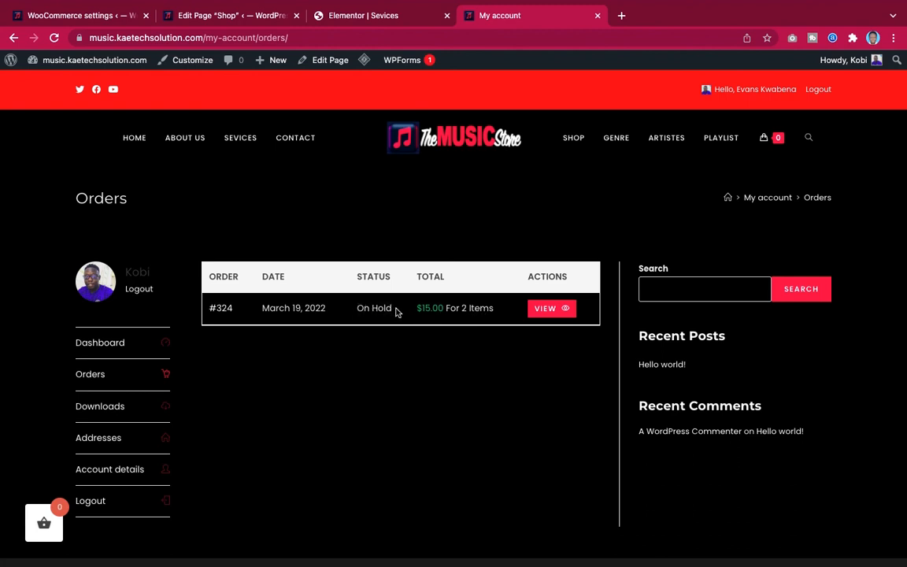
{"action": "left_click_drag", "start_coordinate": [396, 313], "coordinate": [355, 313]}
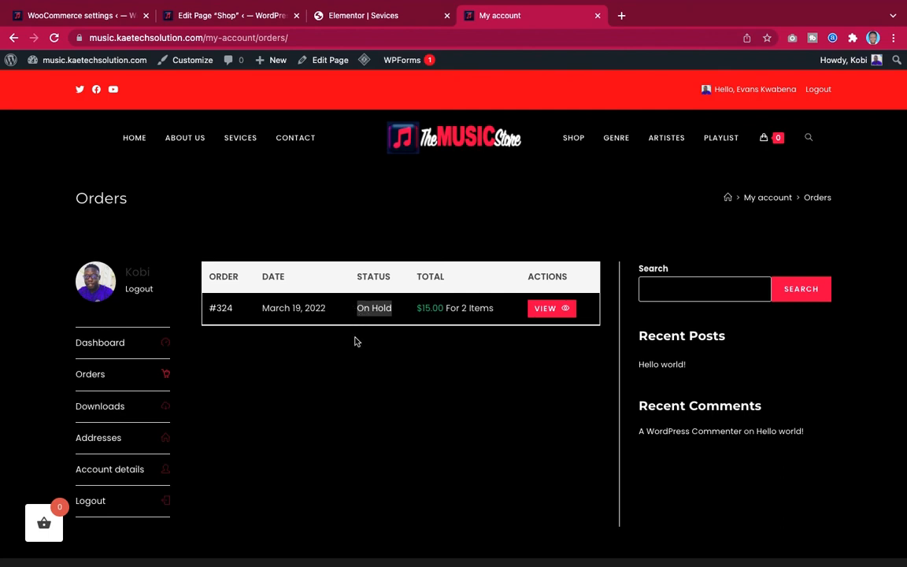
{"action": "left_click", "coordinate": [361, 361]}
Switch to the WordPress admin and change the new WooCommerce order's status to completed.
{"action": "left_click", "coordinate": [113, 22]}
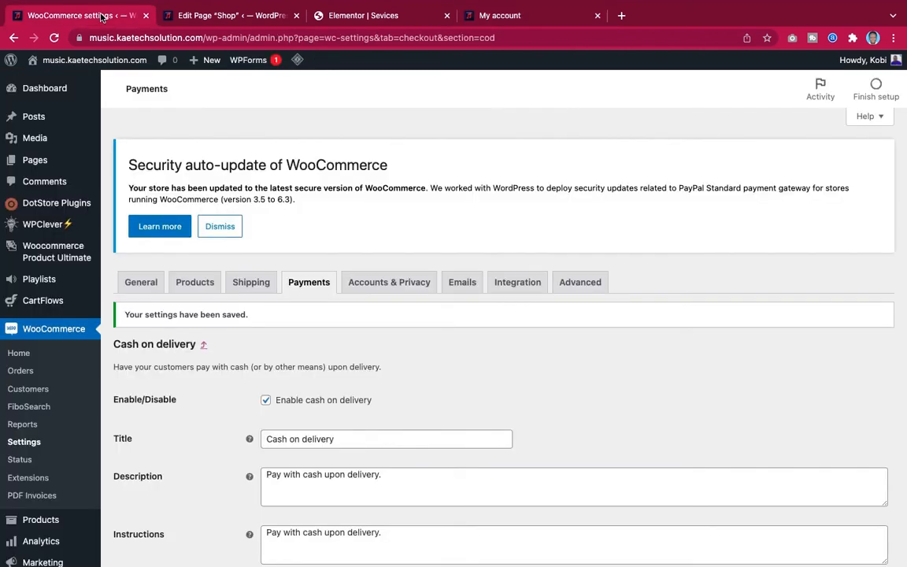
{"action": "scroll", "coordinate": [66, 329], "scroll_direction": "down", "scroll_amount": 2}
{"action": "scroll", "coordinate": [66, 329], "scroll_direction": "down", "scroll_amount": 1}
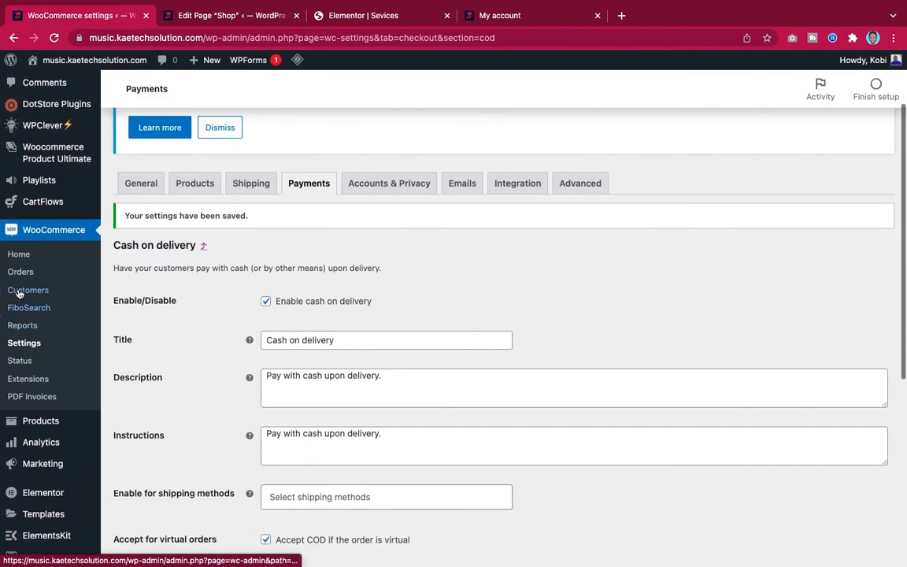
{"action": "left_click", "coordinate": [34, 277]}
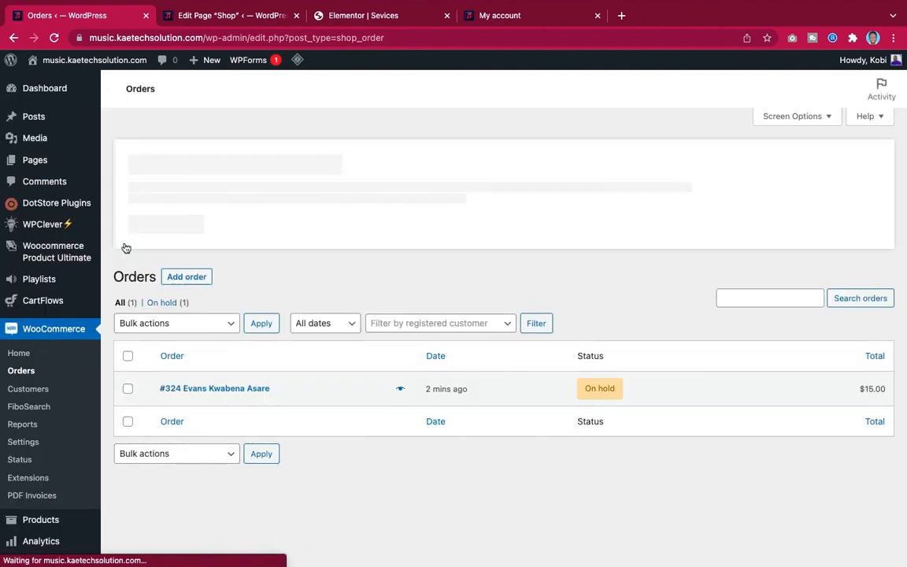
{"action": "scroll", "coordinate": [158, 266], "scroll_direction": "down", "scroll_amount": 3}
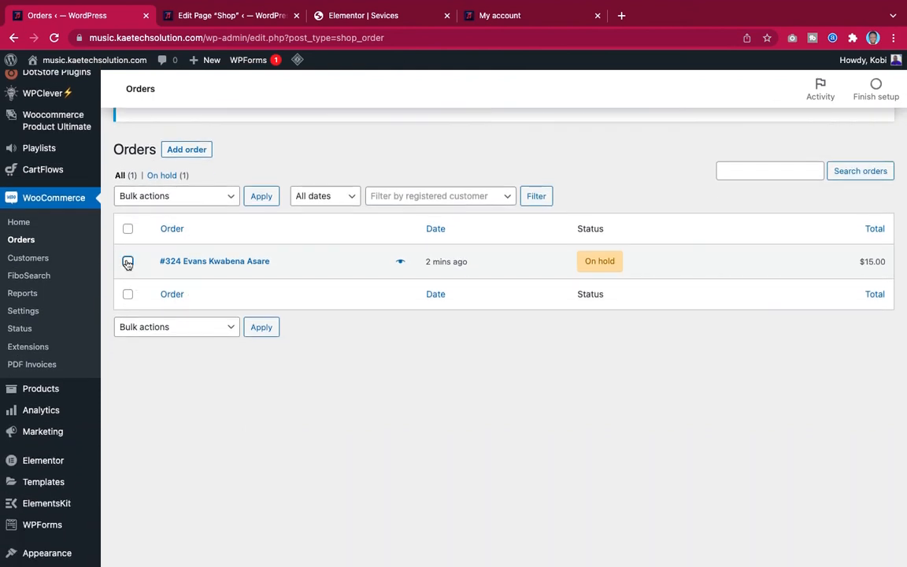
{"action": "left_click", "coordinate": [128, 263]}
{"action": "left_click", "coordinate": [169, 196]}
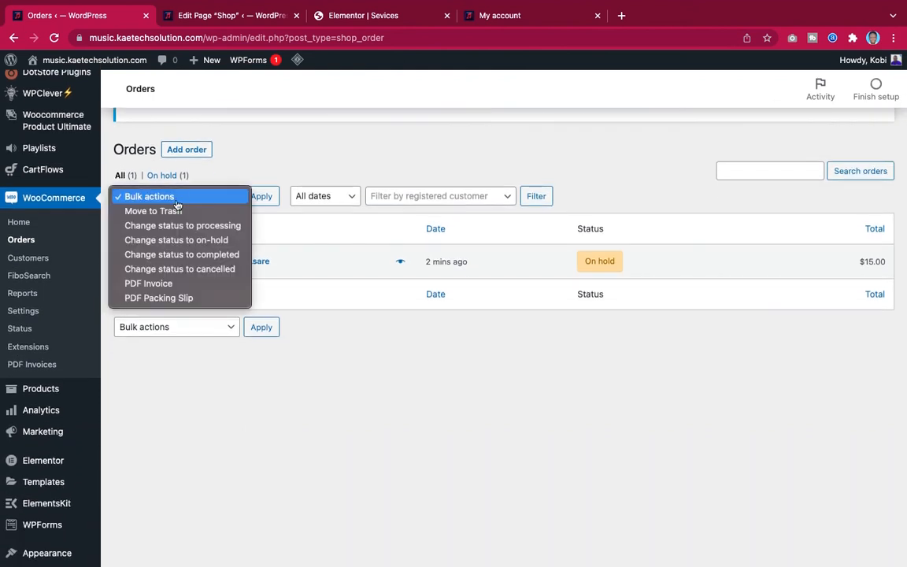
{"action": "left_click", "coordinate": [169, 254]}
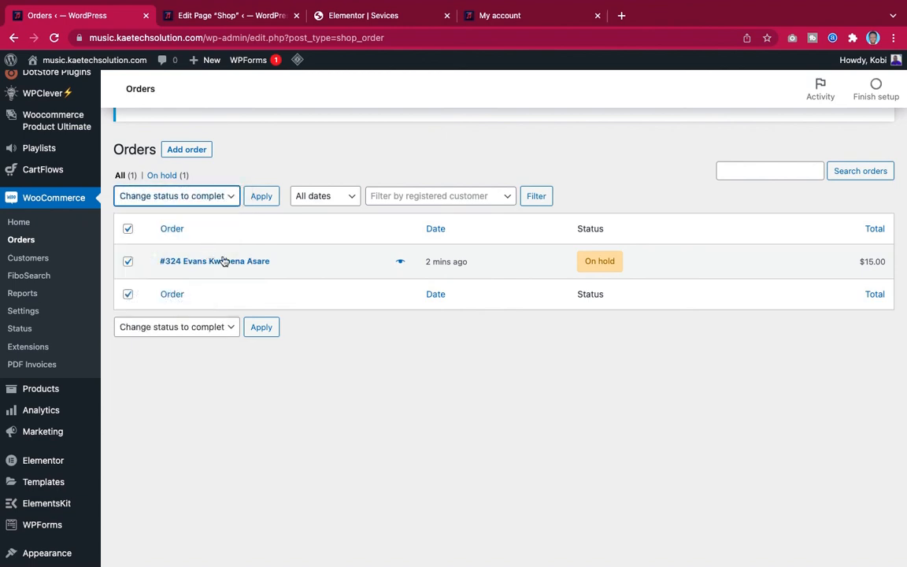
{"action": "left_click", "coordinate": [263, 197]}
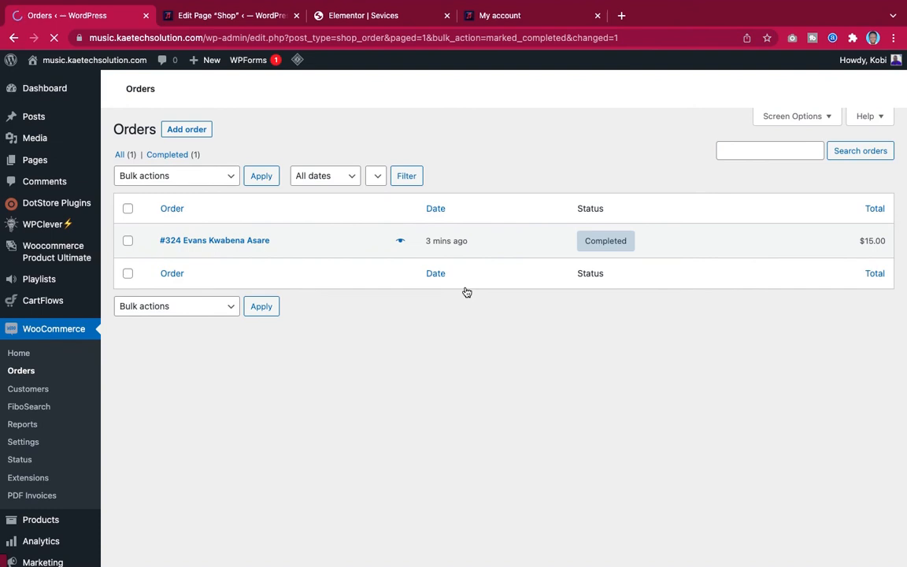
Return to the customer account, refresh the cached orders page and view the order's details.
{"action": "left_click", "coordinate": [480, 16]}
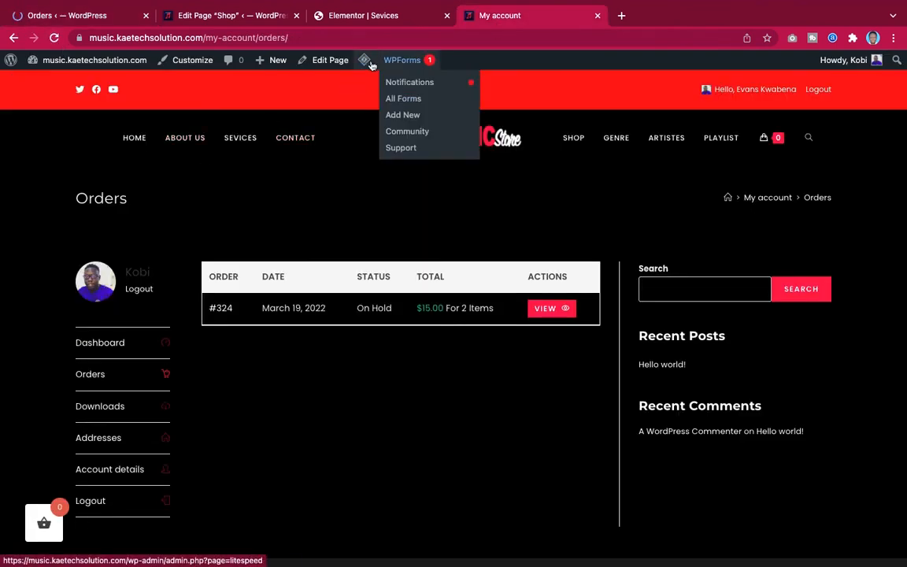
{"action": "mouse_move", "coordinate": [367, 61]}
{"action": "left_click", "coordinate": [338, 114]}
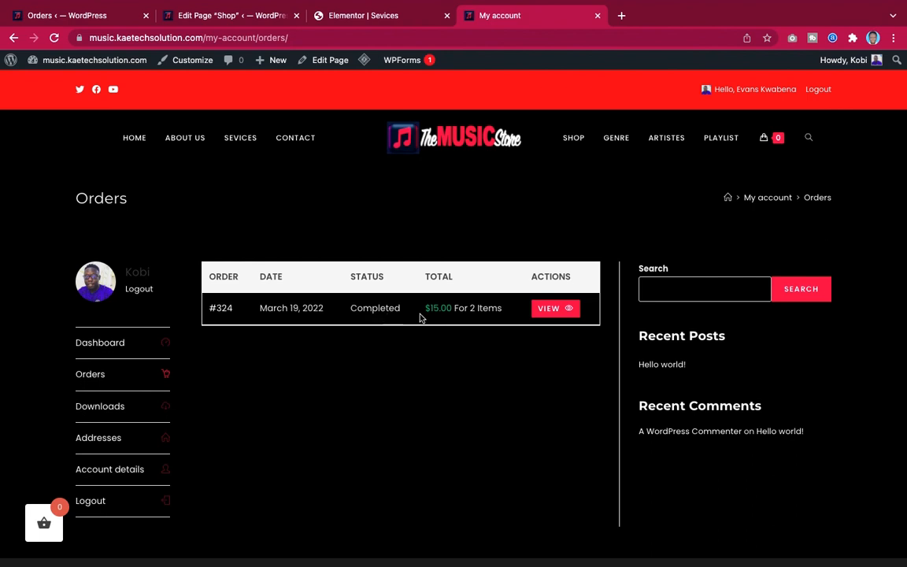
{"action": "left_click", "coordinate": [549, 308]}
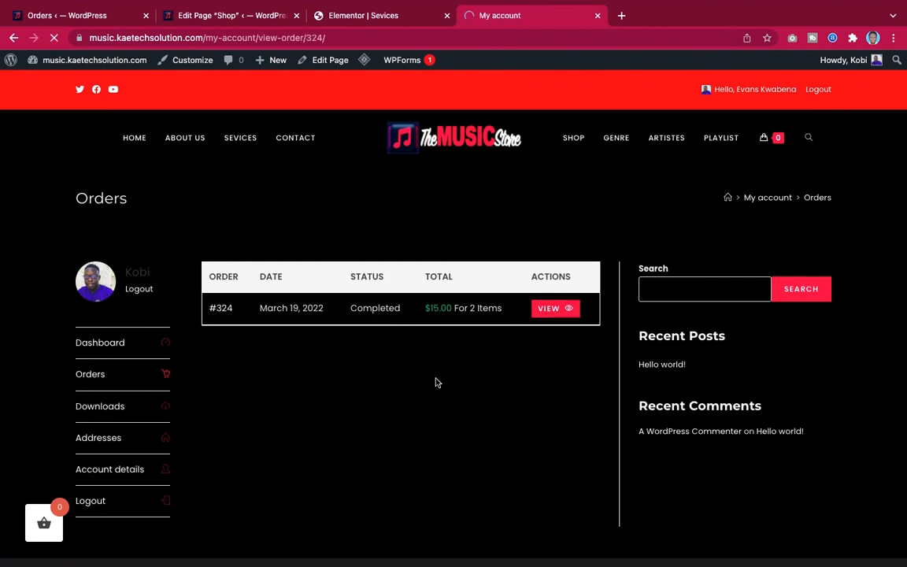
{"action": "scroll", "coordinate": [437, 382], "scroll_direction": "down", "scroll_amount": 3}
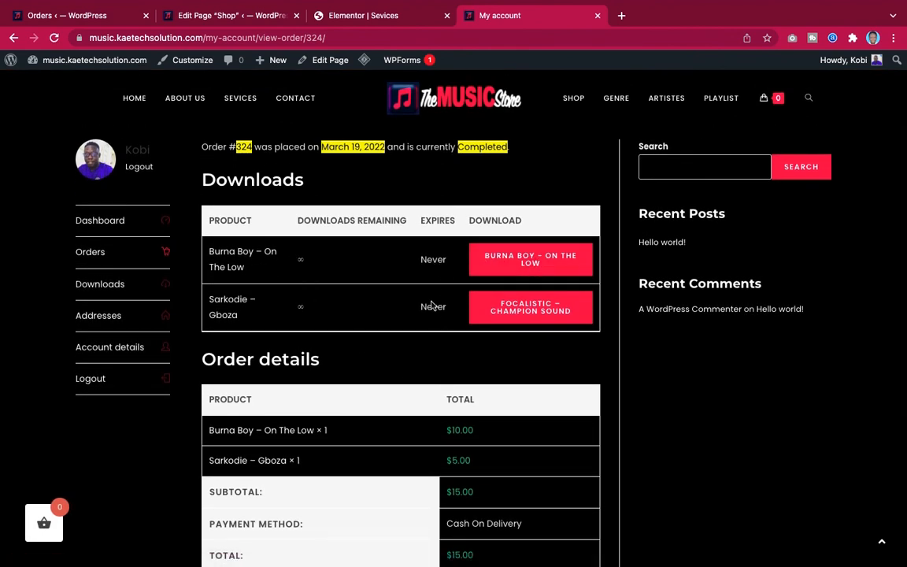
Download the purchased song "Burna Boy – On The Low" and look over the order's product and payment details.
{"action": "left_click", "coordinate": [552, 263]}
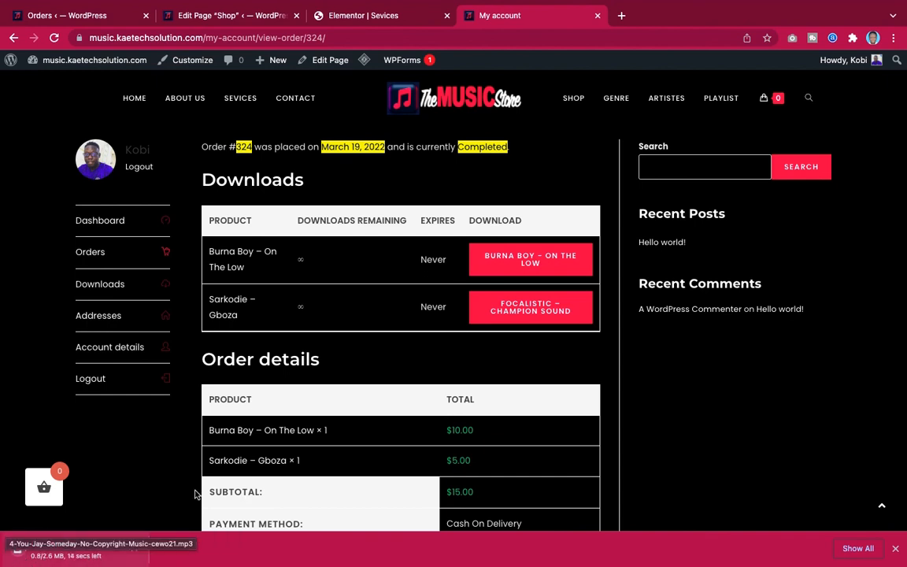
{"action": "scroll", "coordinate": [420, 398], "scroll_direction": "down", "scroll_amount": 3}
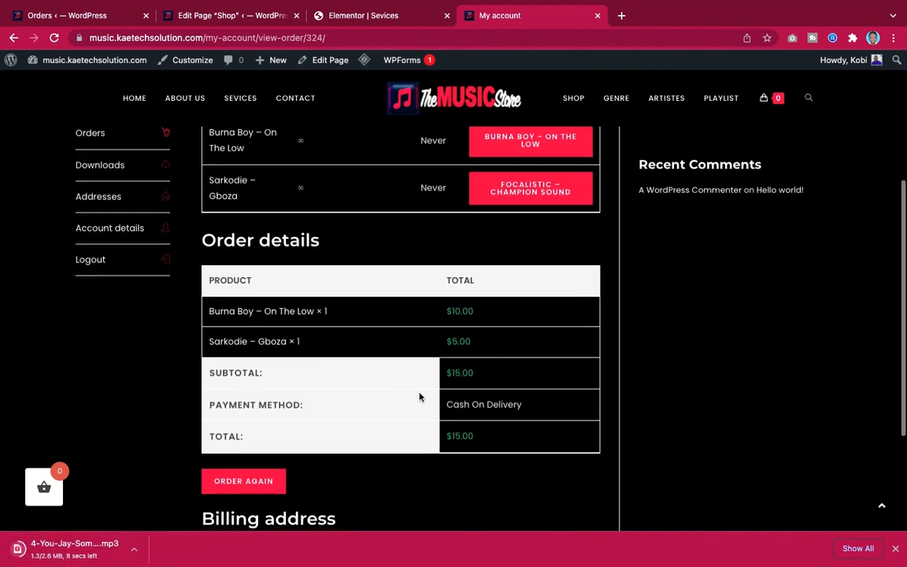
{"action": "scroll", "coordinate": [420, 398], "scroll_direction": "up", "scroll_amount": 1}
{"action": "scroll", "coordinate": [420, 397], "scroll_direction": "up", "scroll_amount": 2}
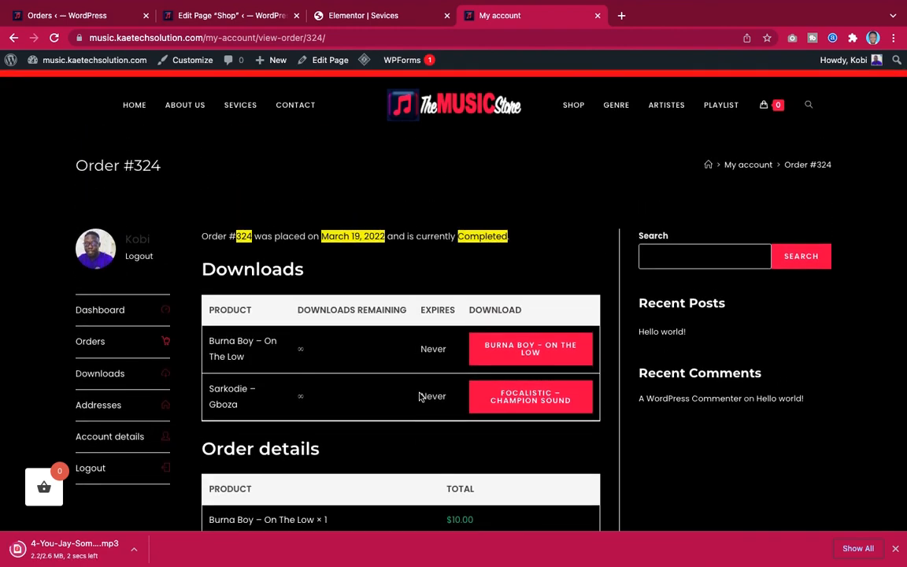
{"action": "scroll", "coordinate": [420, 398], "scroll_direction": "up", "scroll_amount": 1}
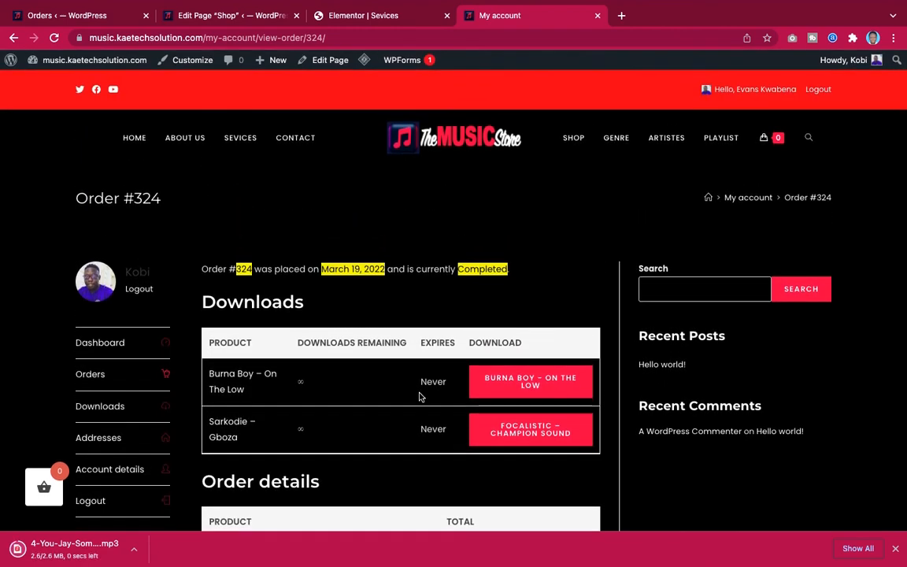